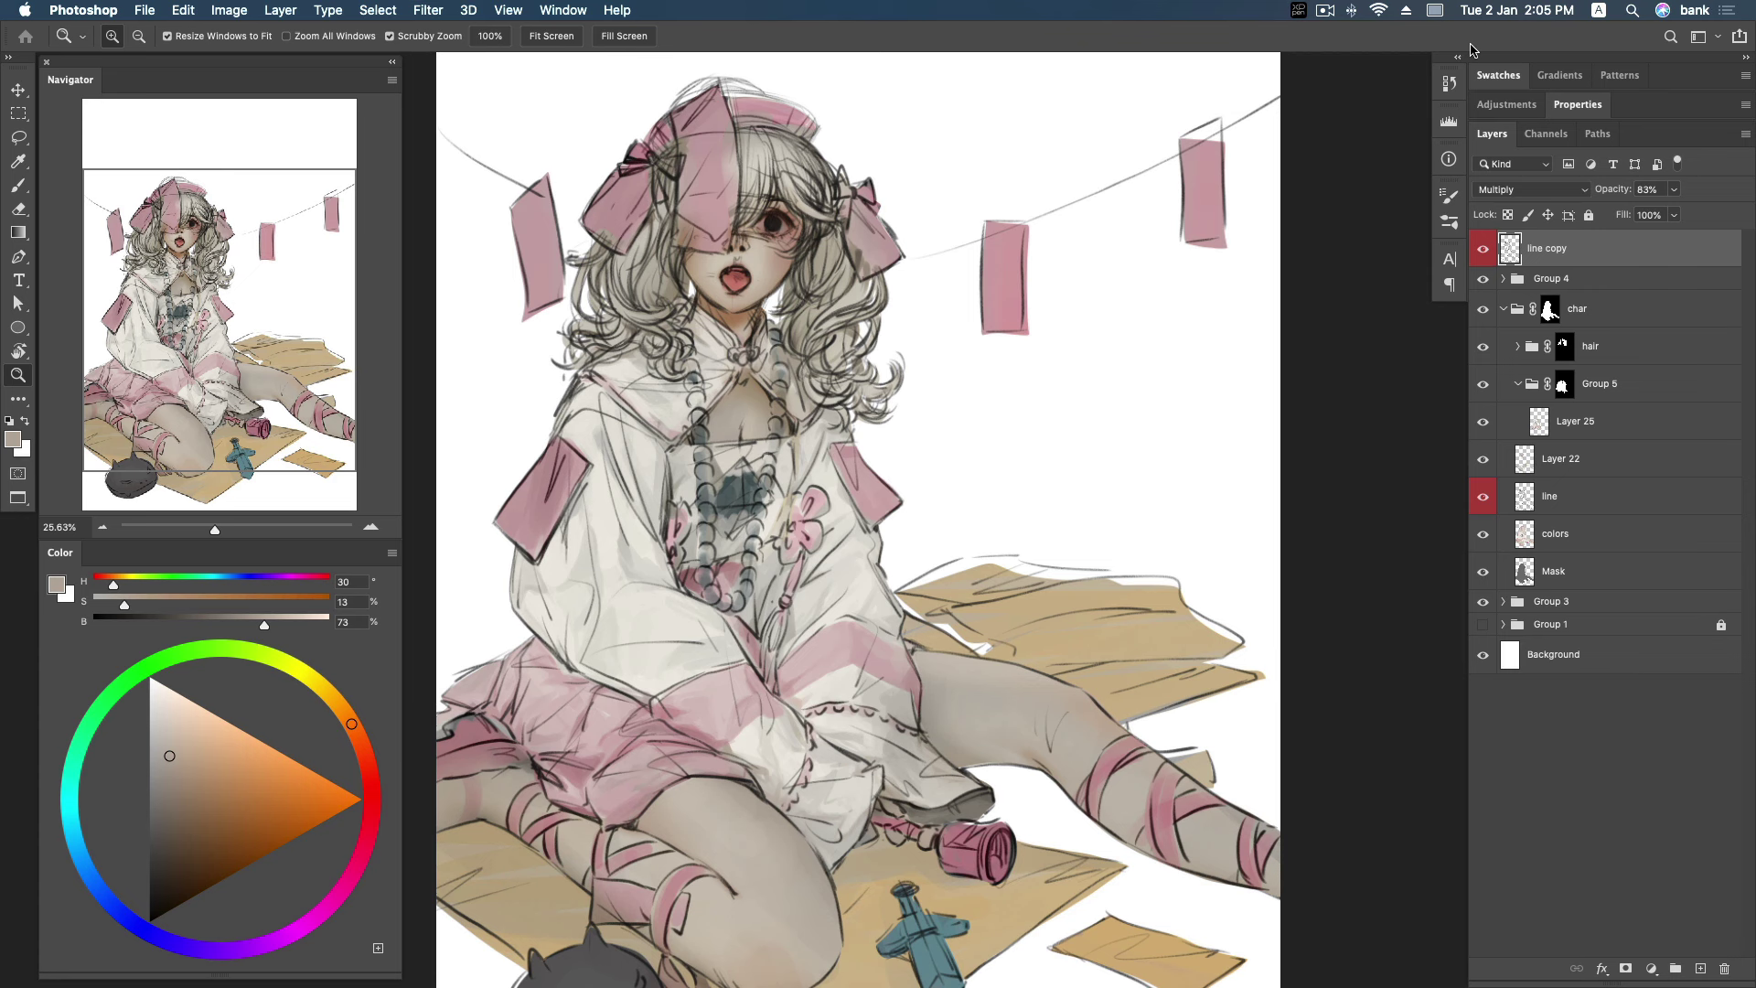
# Compare Group 5, pick Layer 25, zoom on the bead necklace and sample greenish-grey.
pyautogui.click(1483, 385)
pyautogui.click(1519, 385)
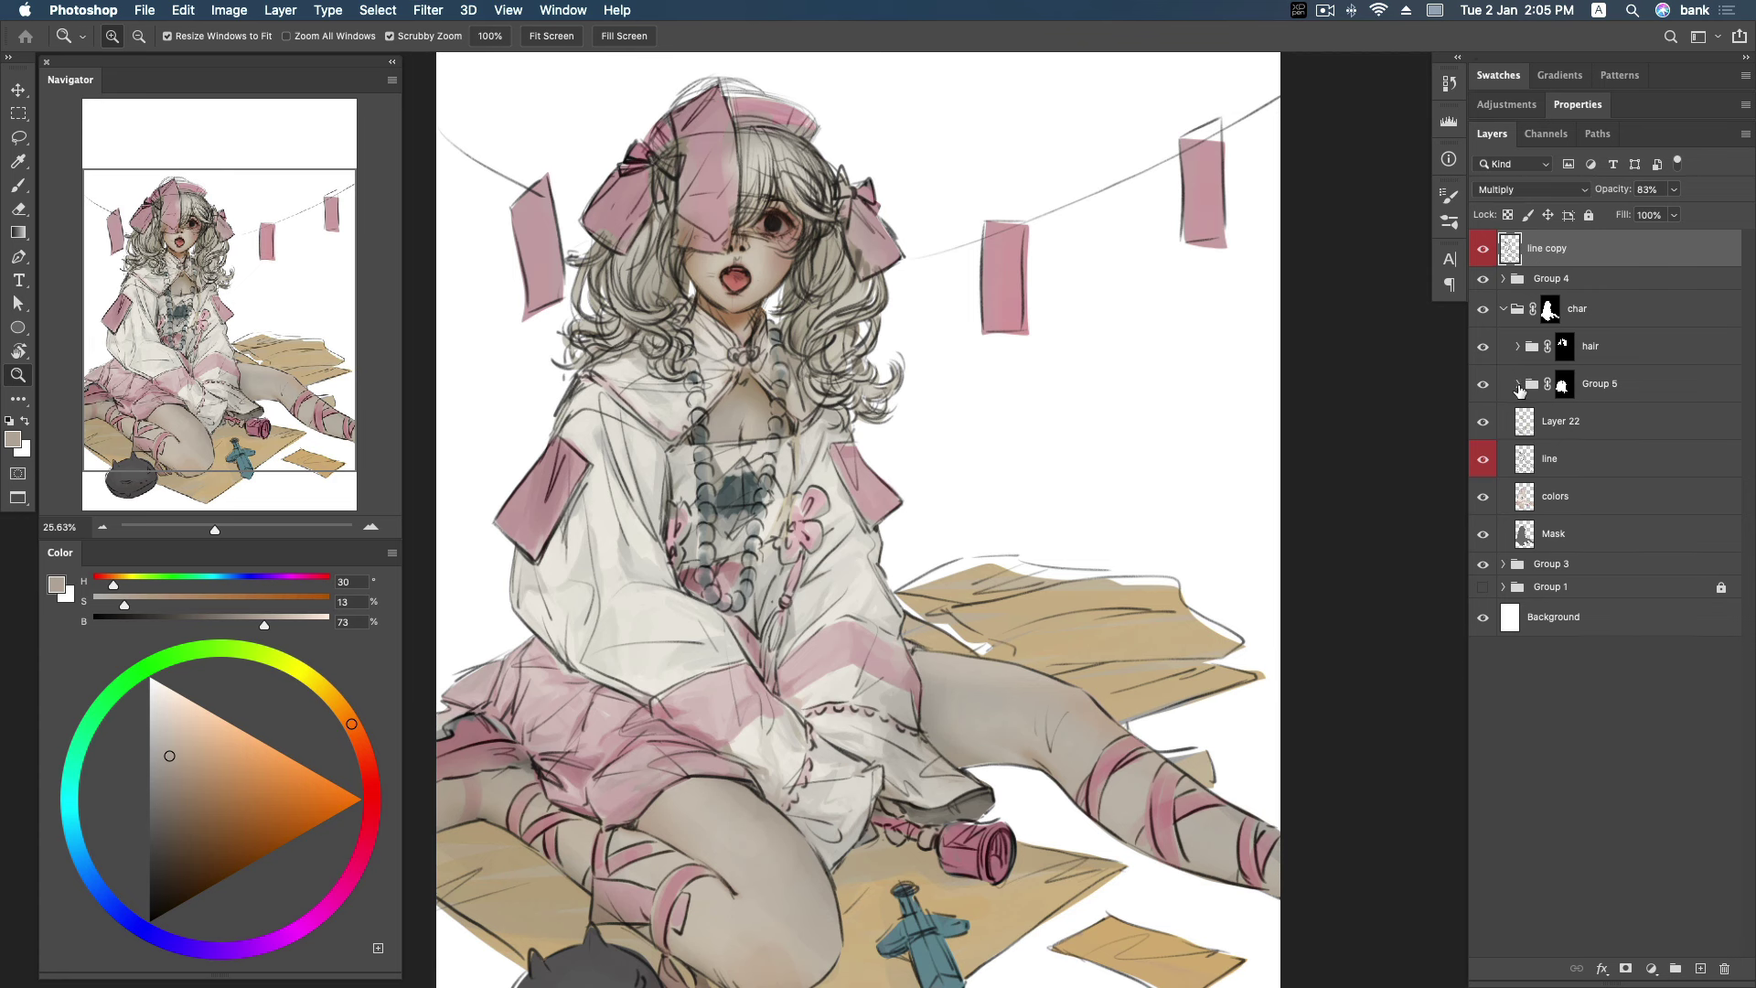
pyautogui.click(1575, 422)
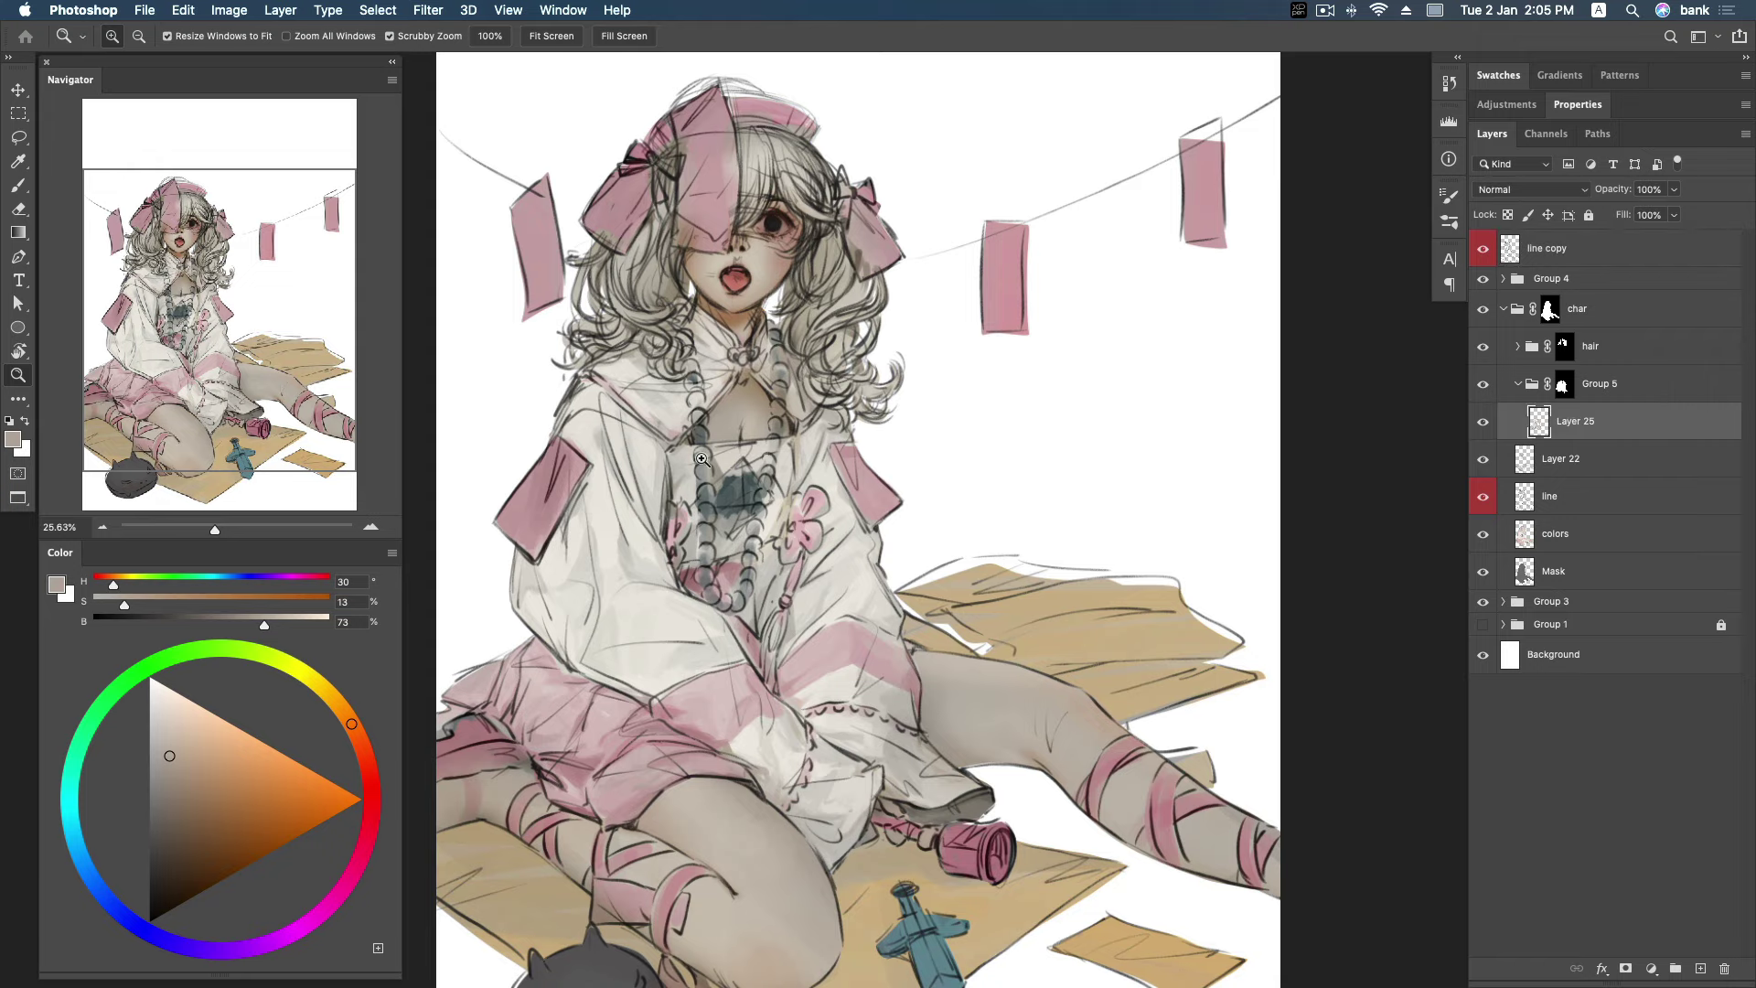
pyautogui.moveTo(702, 459); pyautogui.dragTo(768, 459)
pyautogui.press('b')
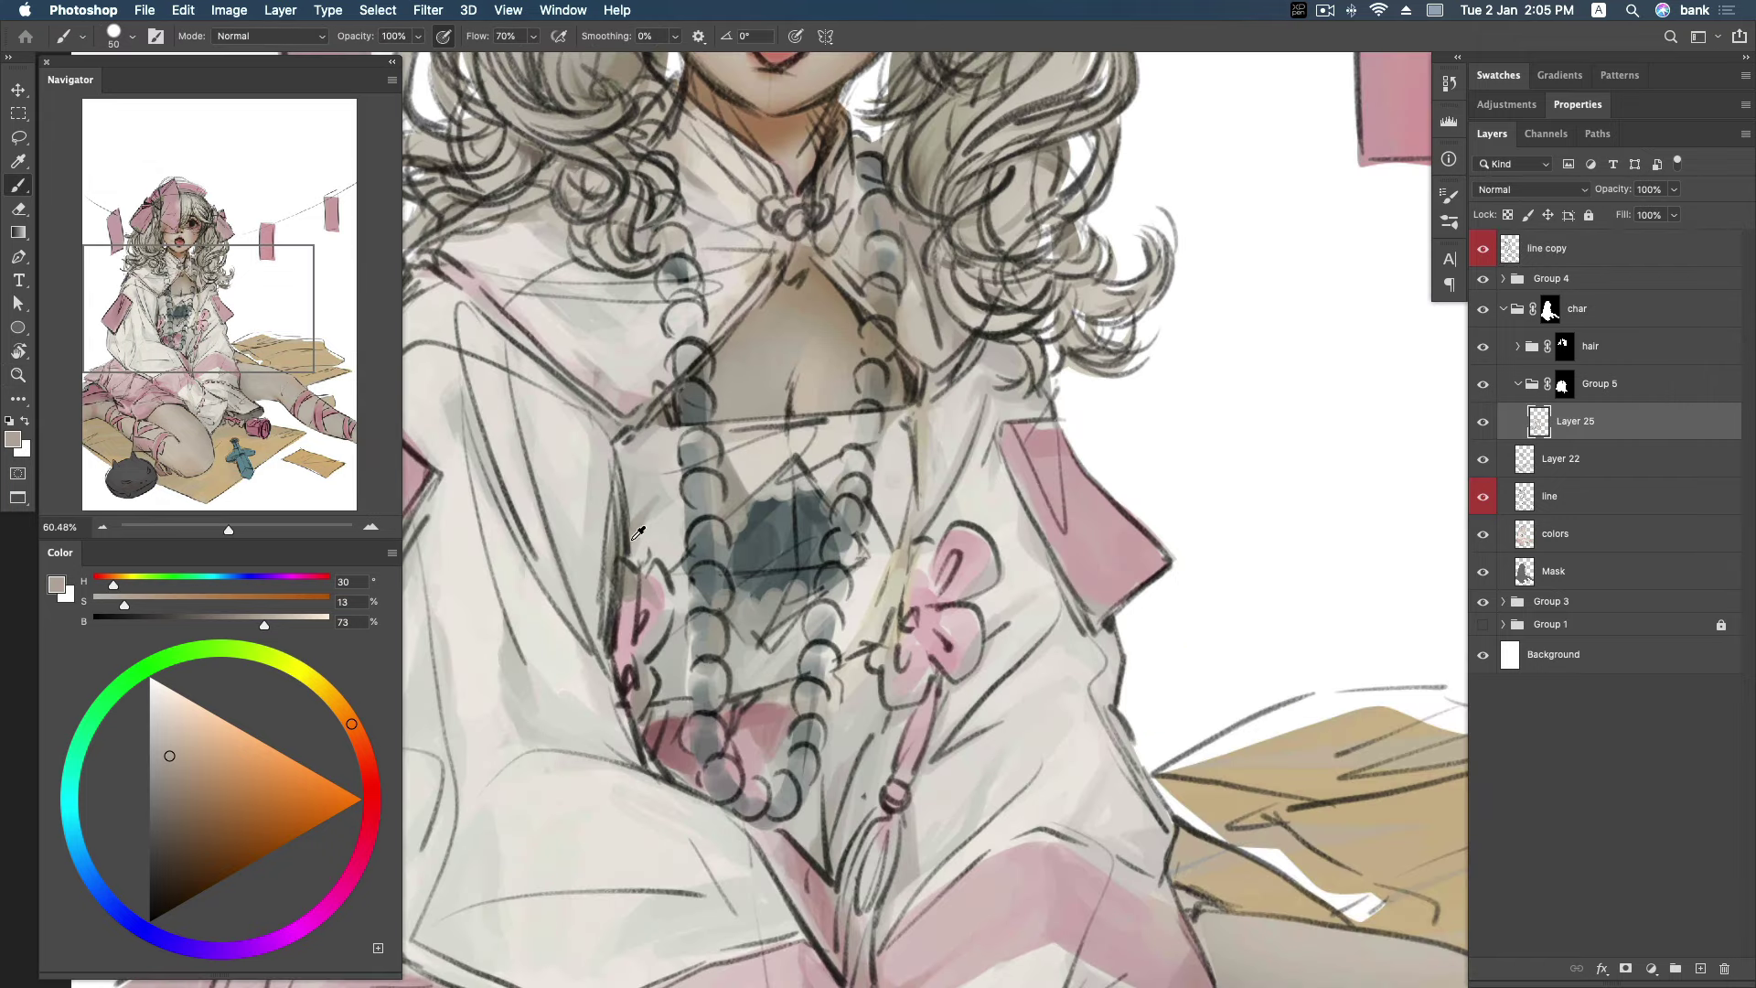
pyautogui.keyDown('alt'); pyautogui.click(627, 540); pyautogui.keyUp('alt')
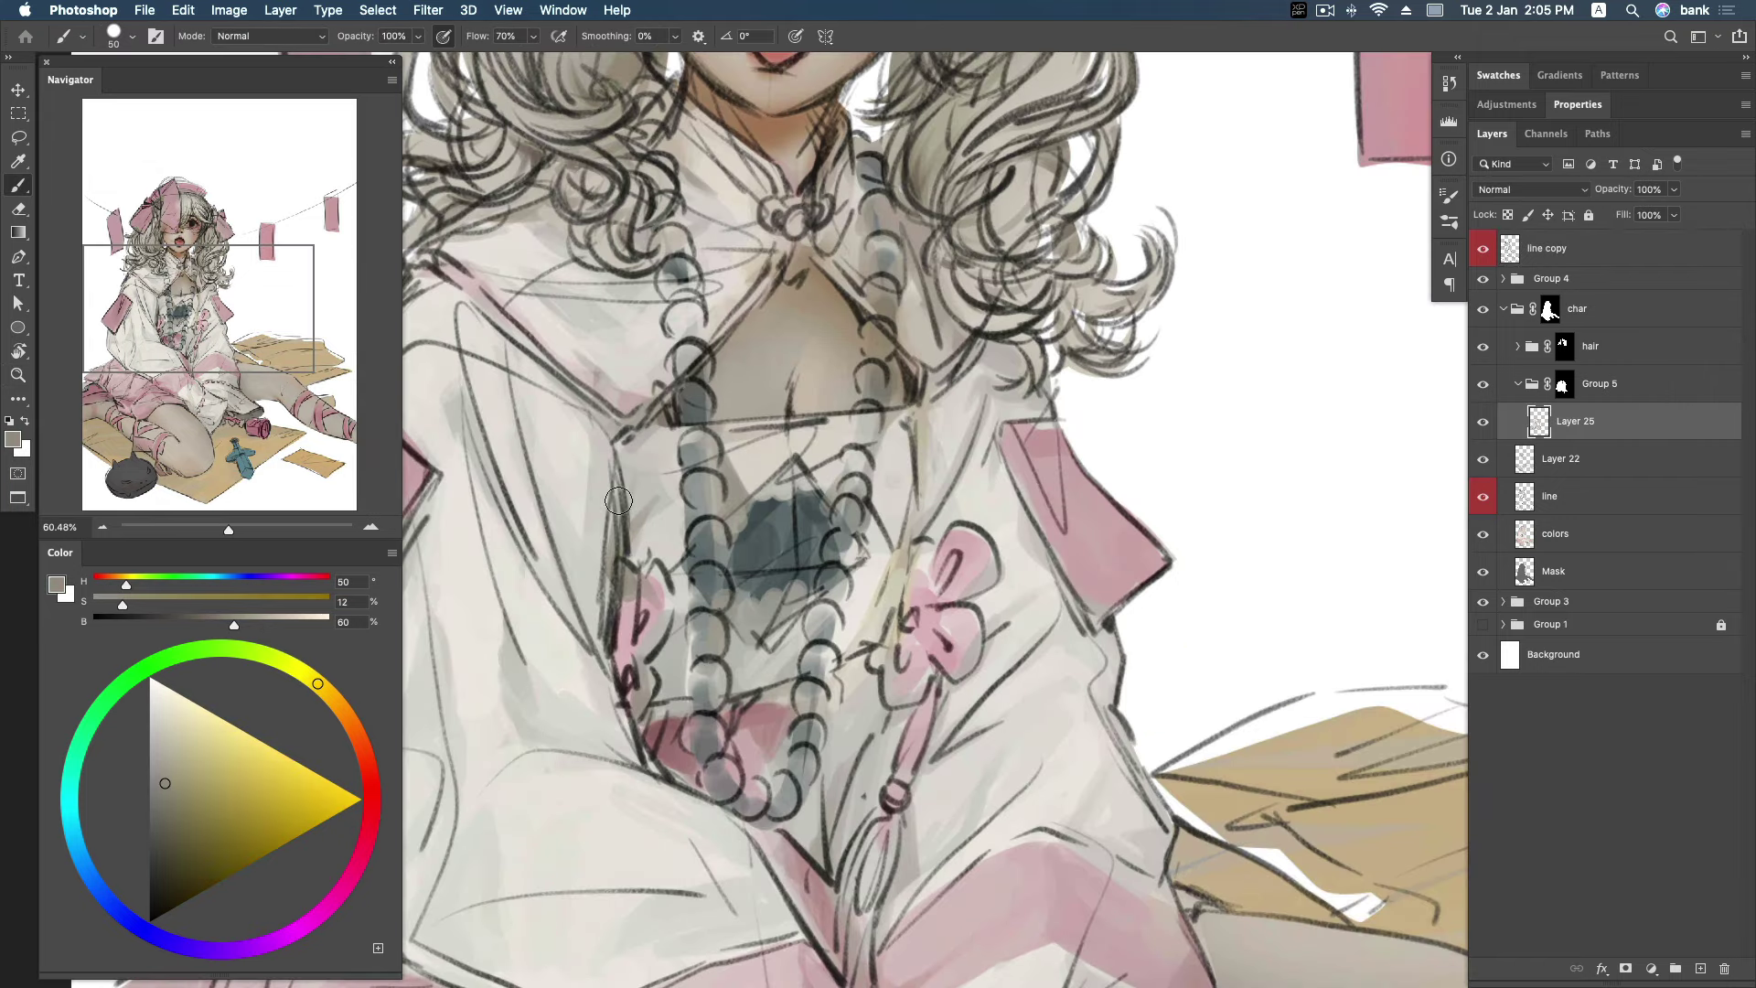
# With line art hidden and a halved brush, paint a darker olive-grey shadow on the jacket.
pyautogui.click(1482, 249)
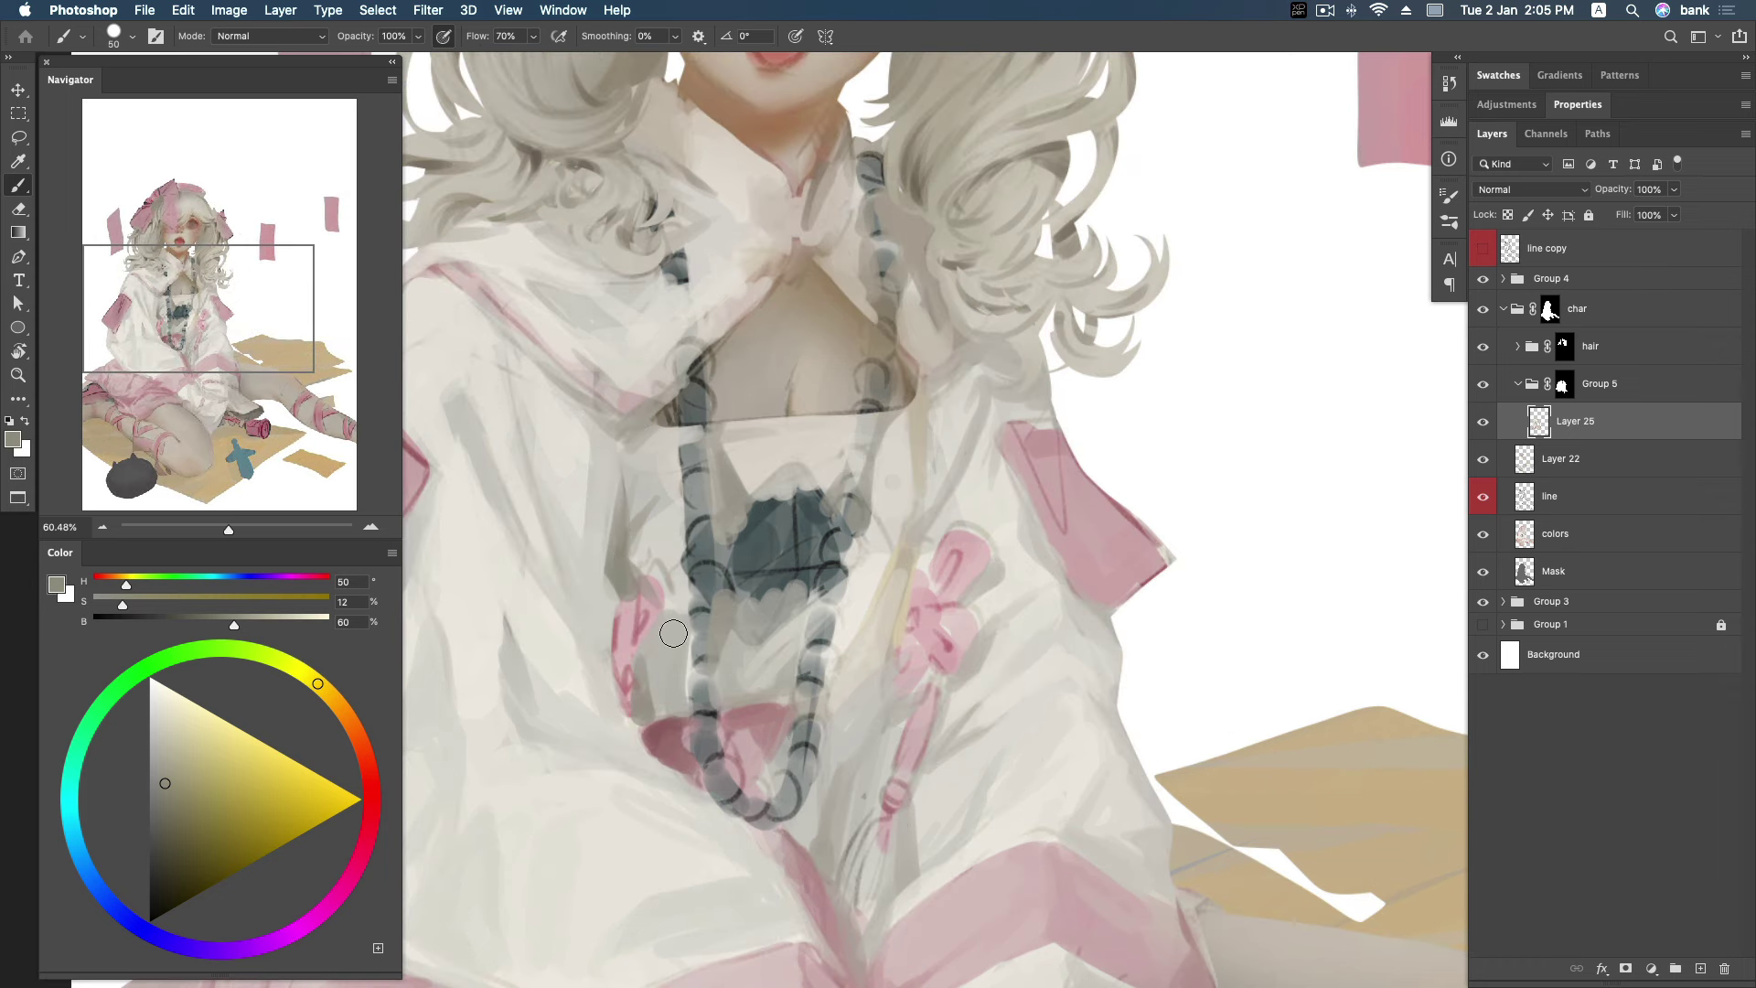
pyautogui.press('[')
pyautogui.press('[')
pyautogui.press('[')
pyautogui.keyDown('alt'); pyautogui.click(625, 560); pyautogui.keyUp('alt')
pyautogui.moveTo(623, 483); pyautogui.dragTo(619, 578)
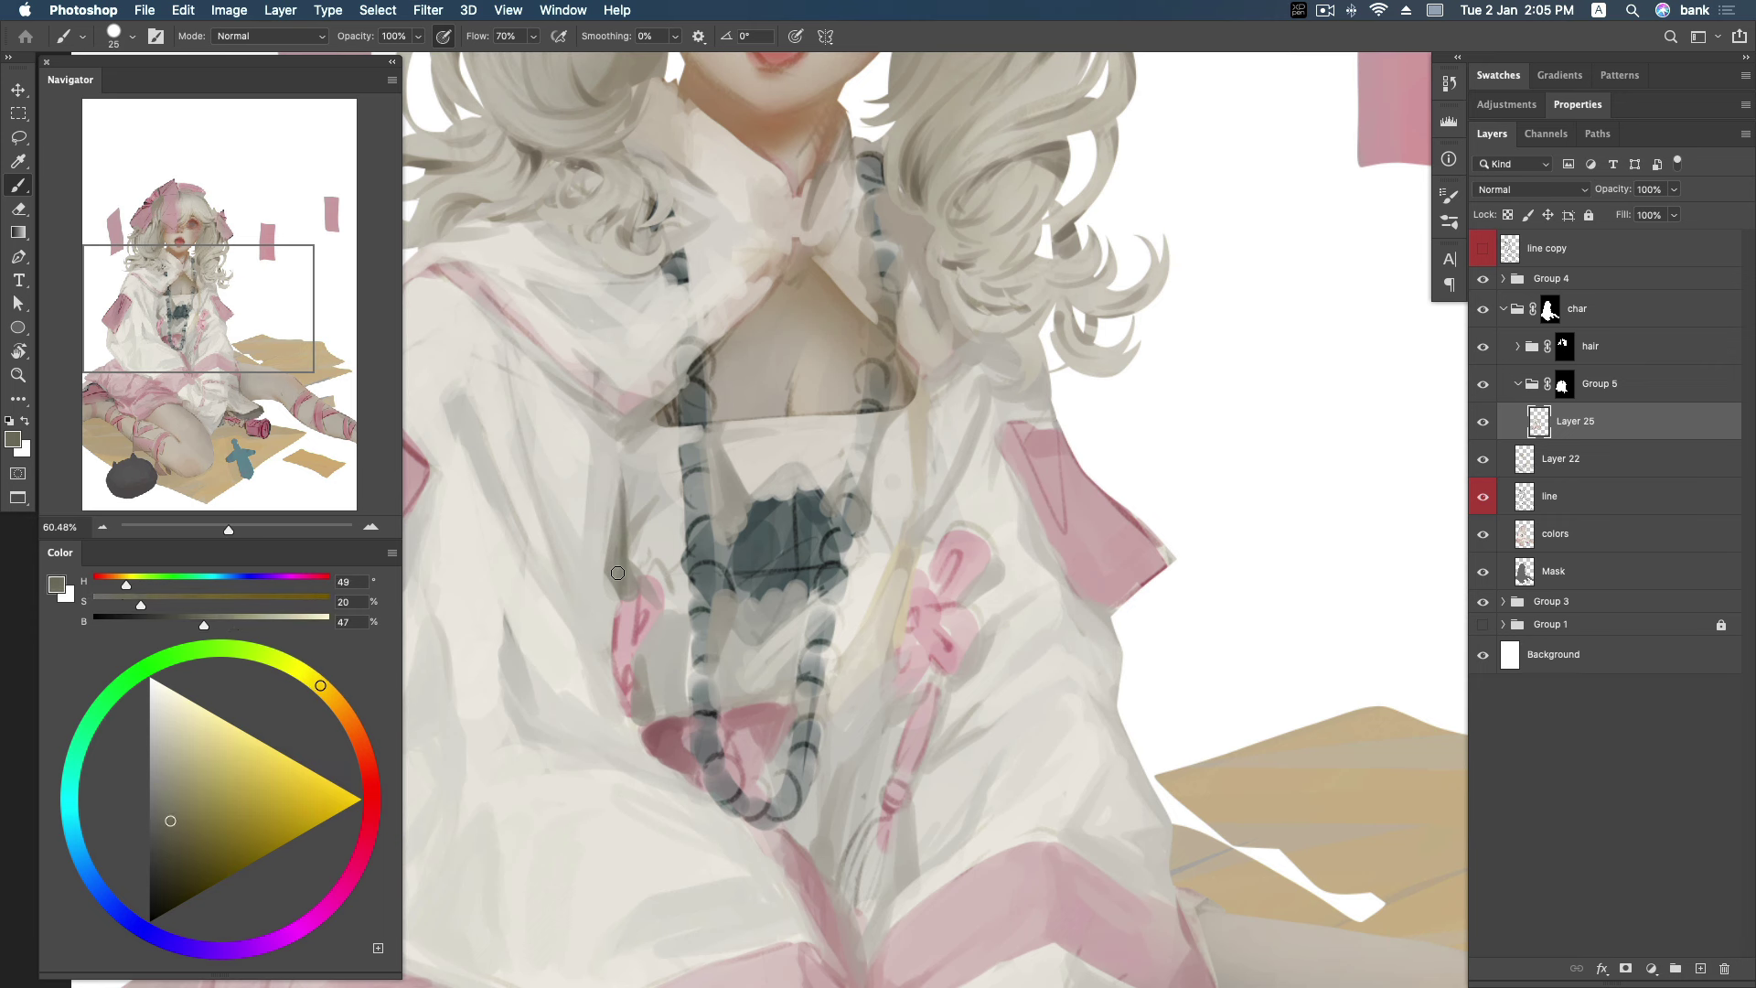
# Toggle the line art on and off to check the jacket shading.
pyautogui.click(1483, 248)
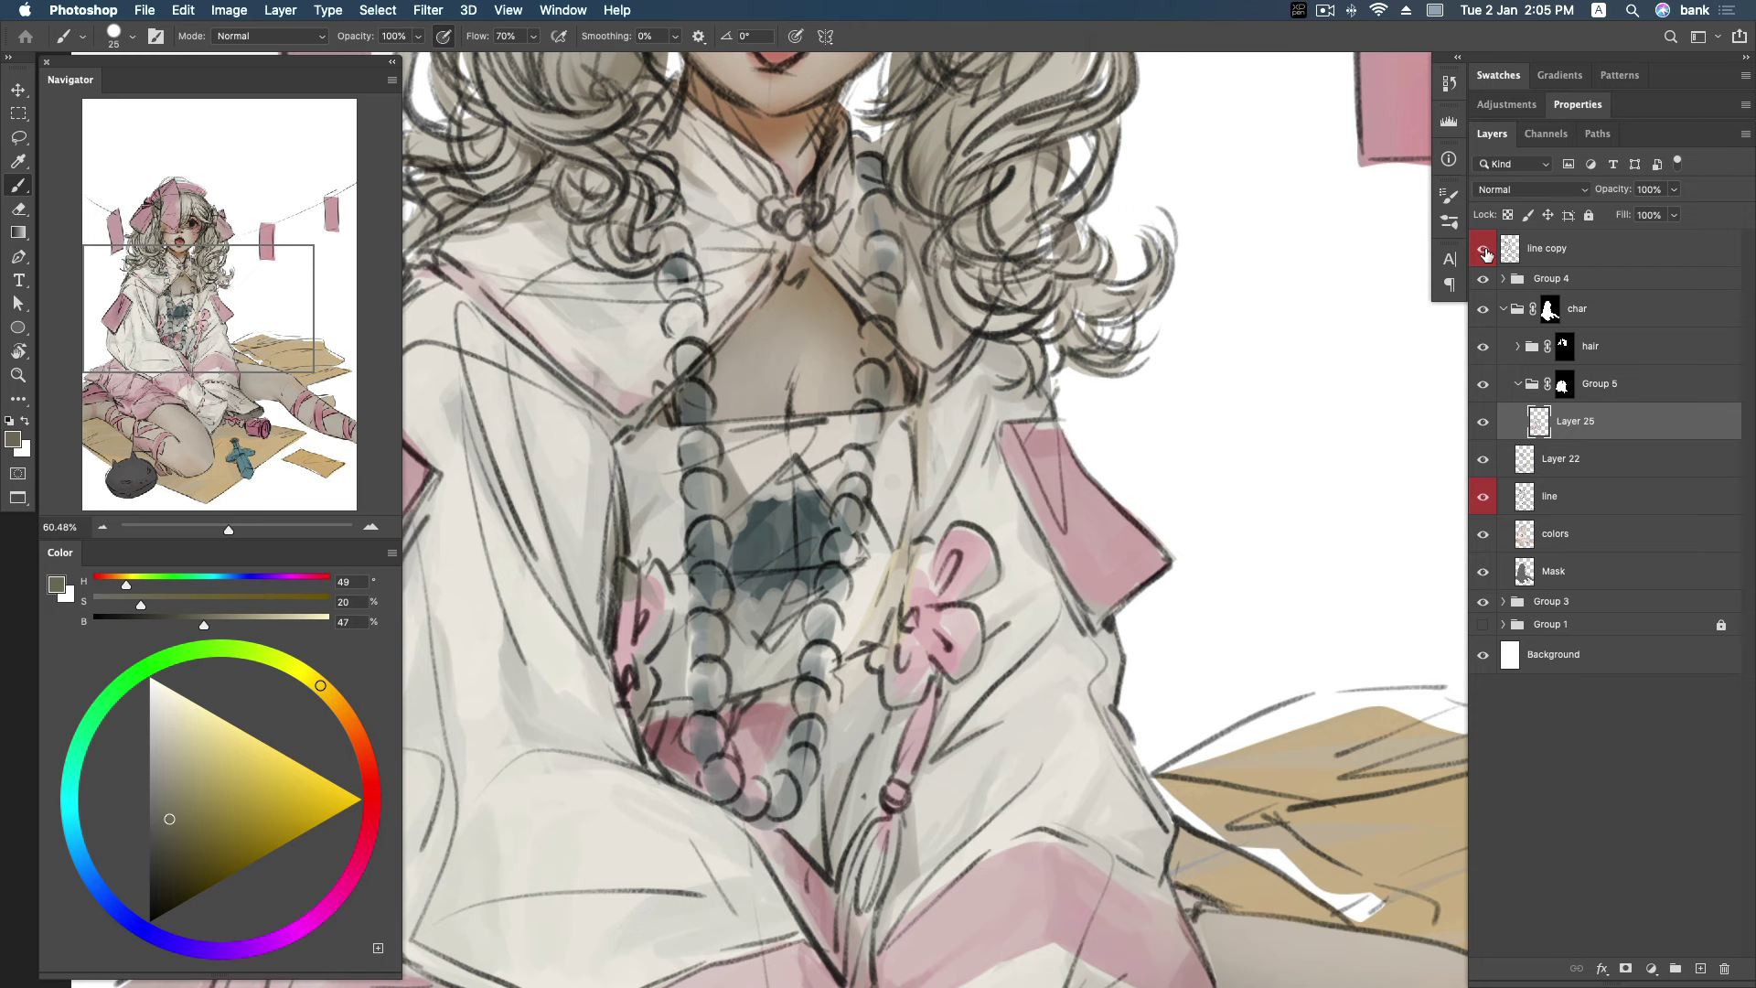
pyautogui.click(1483, 248)
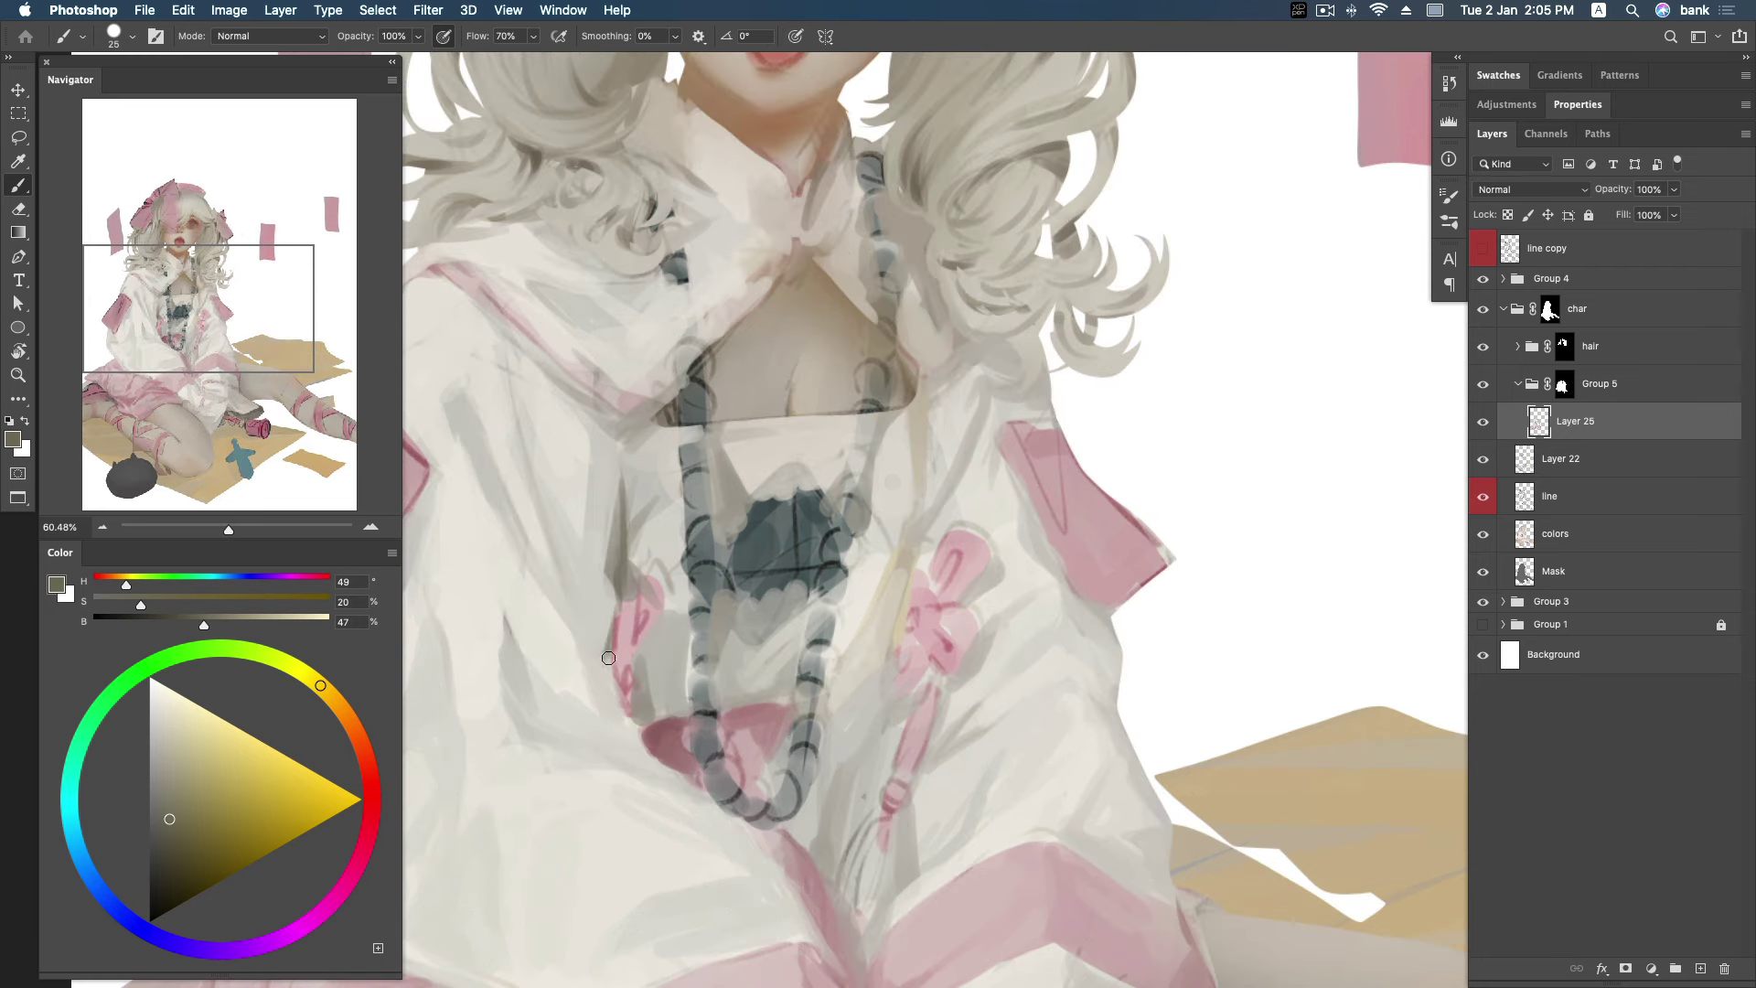
pyautogui.click(1483, 249)
pyautogui.click(1483, 249)
pyautogui.click(1484, 248)
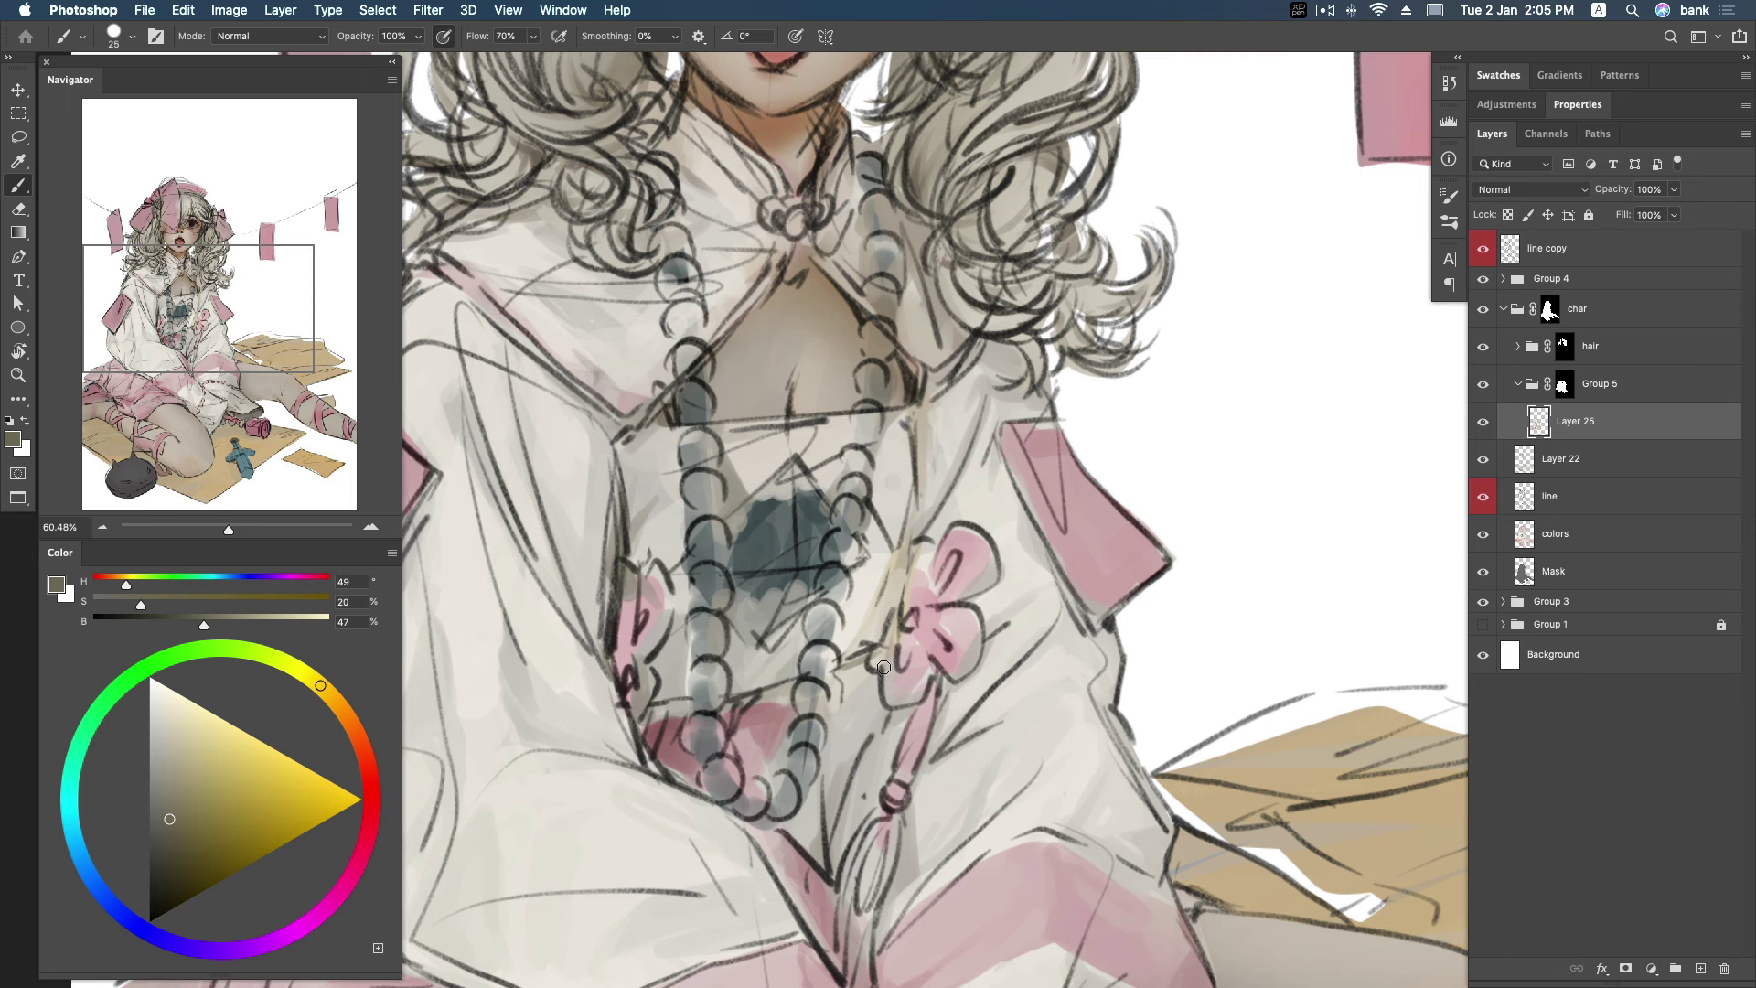
# Add a short dark stroke on the jacket front and a faint light stroke higher up.
pyautogui.moveTo(821, 763); pyautogui.dragTo(829, 837)
pyautogui.press('z')
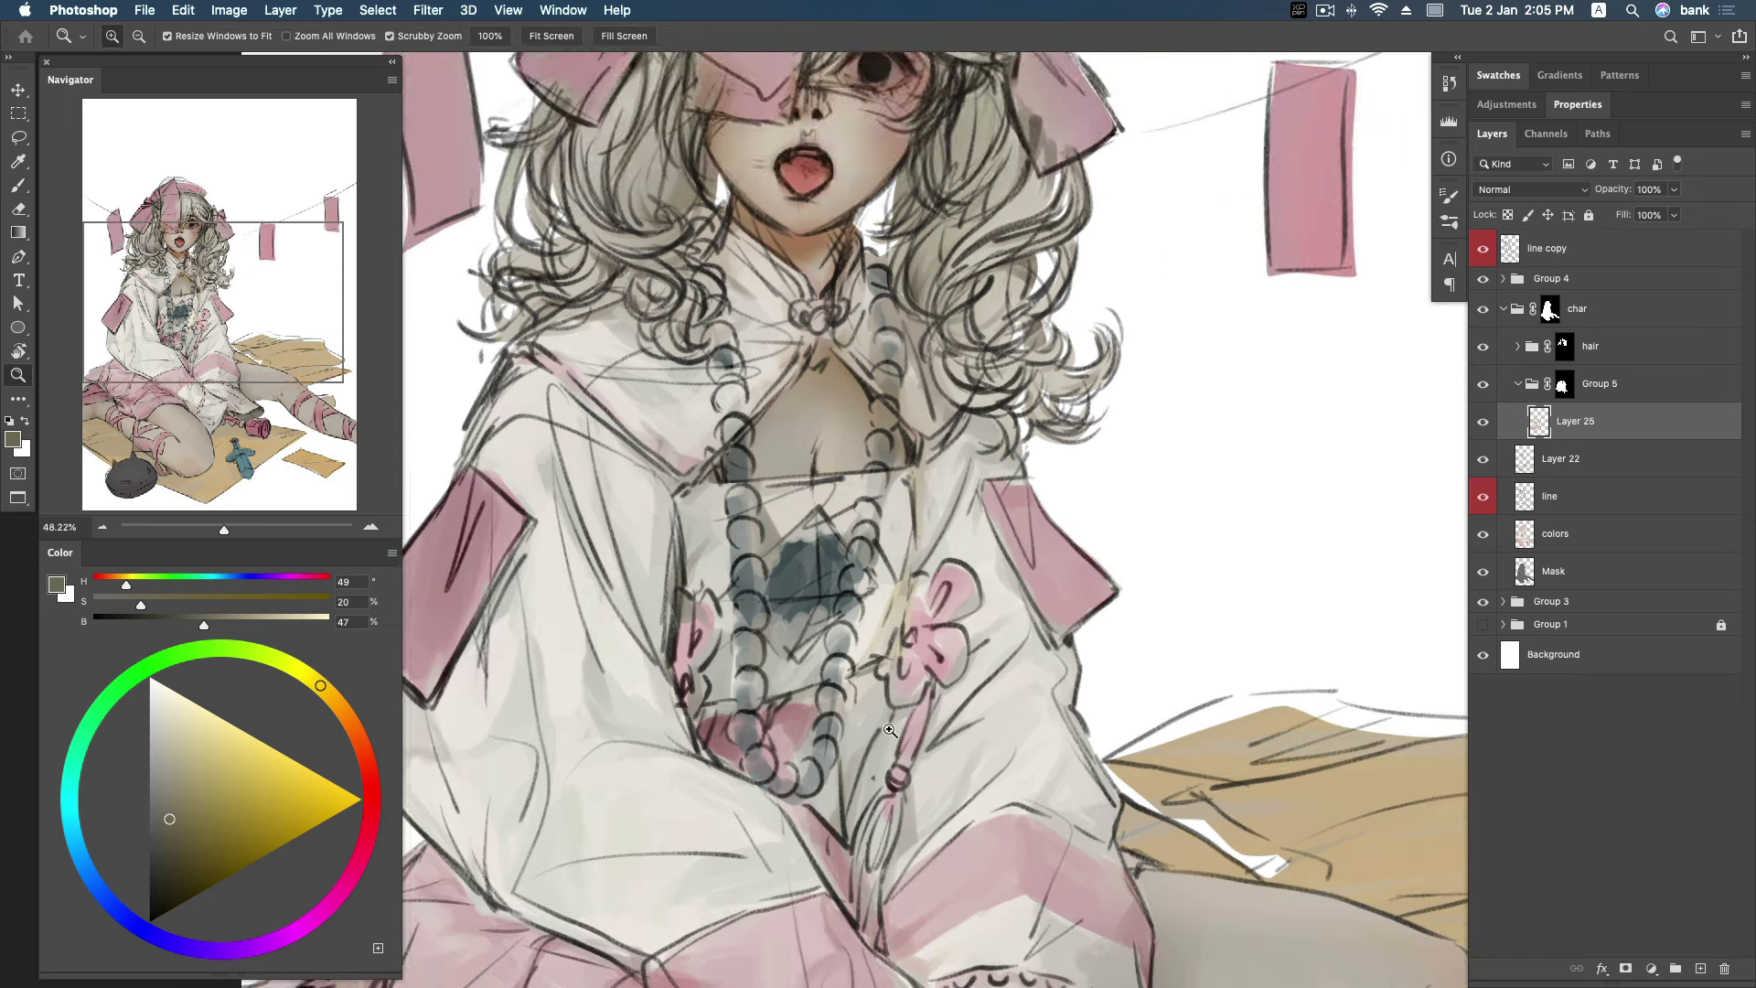
pyautogui.moveTo(905, 706); pyautogui.dragTo(919, 514)
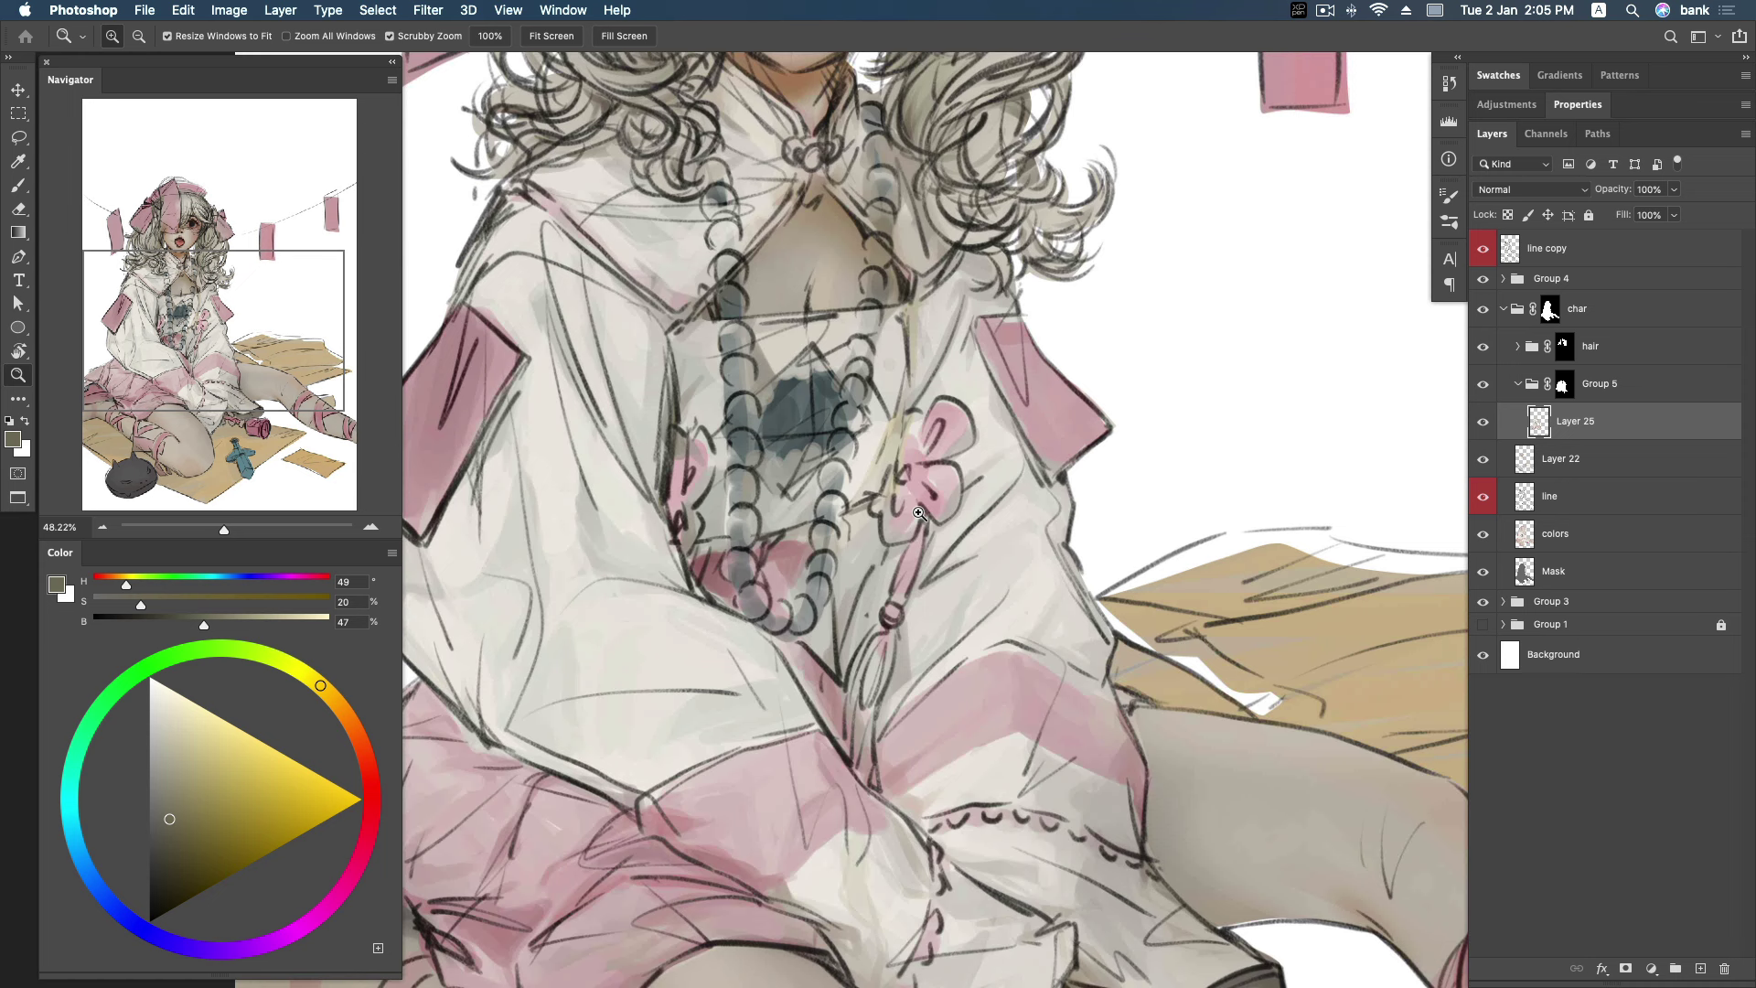
pyautogui.press('b')
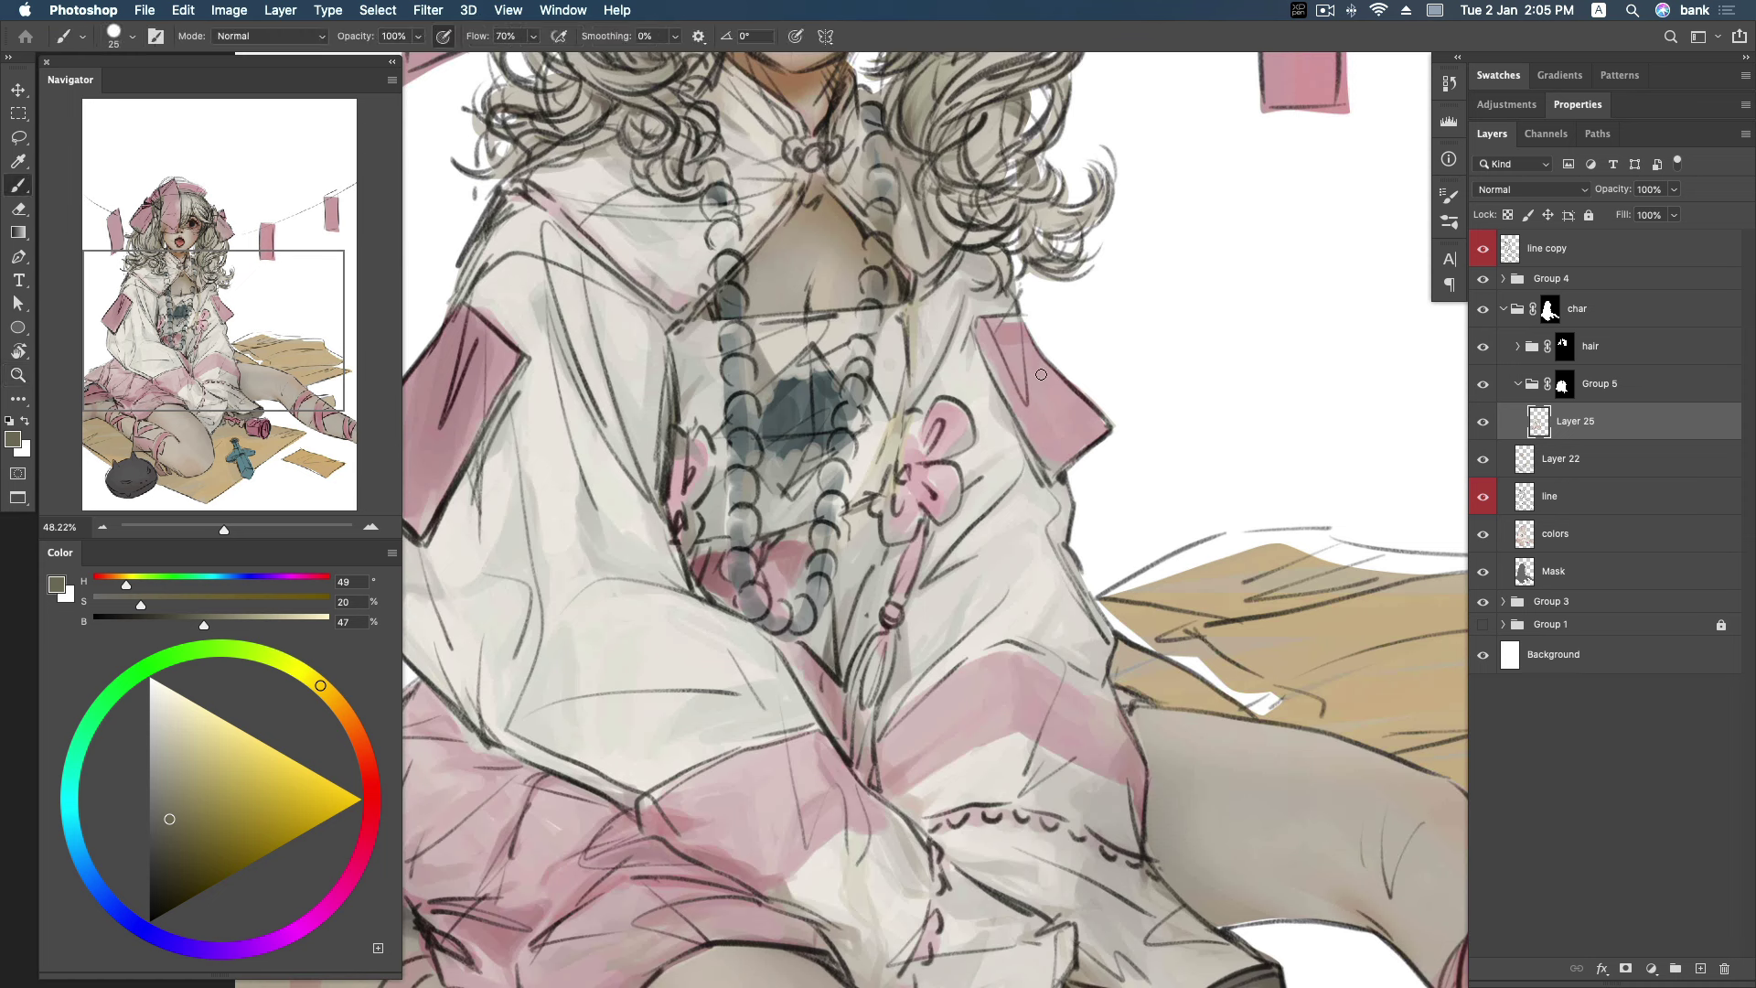
pyautogui.moveTo(904, 327); pyautogui.dragTo(915, 399)
# Darken the pink diagonal fold on the jacket with a sampled muted red.
pyautogui.scroll(-3, 927, 628)
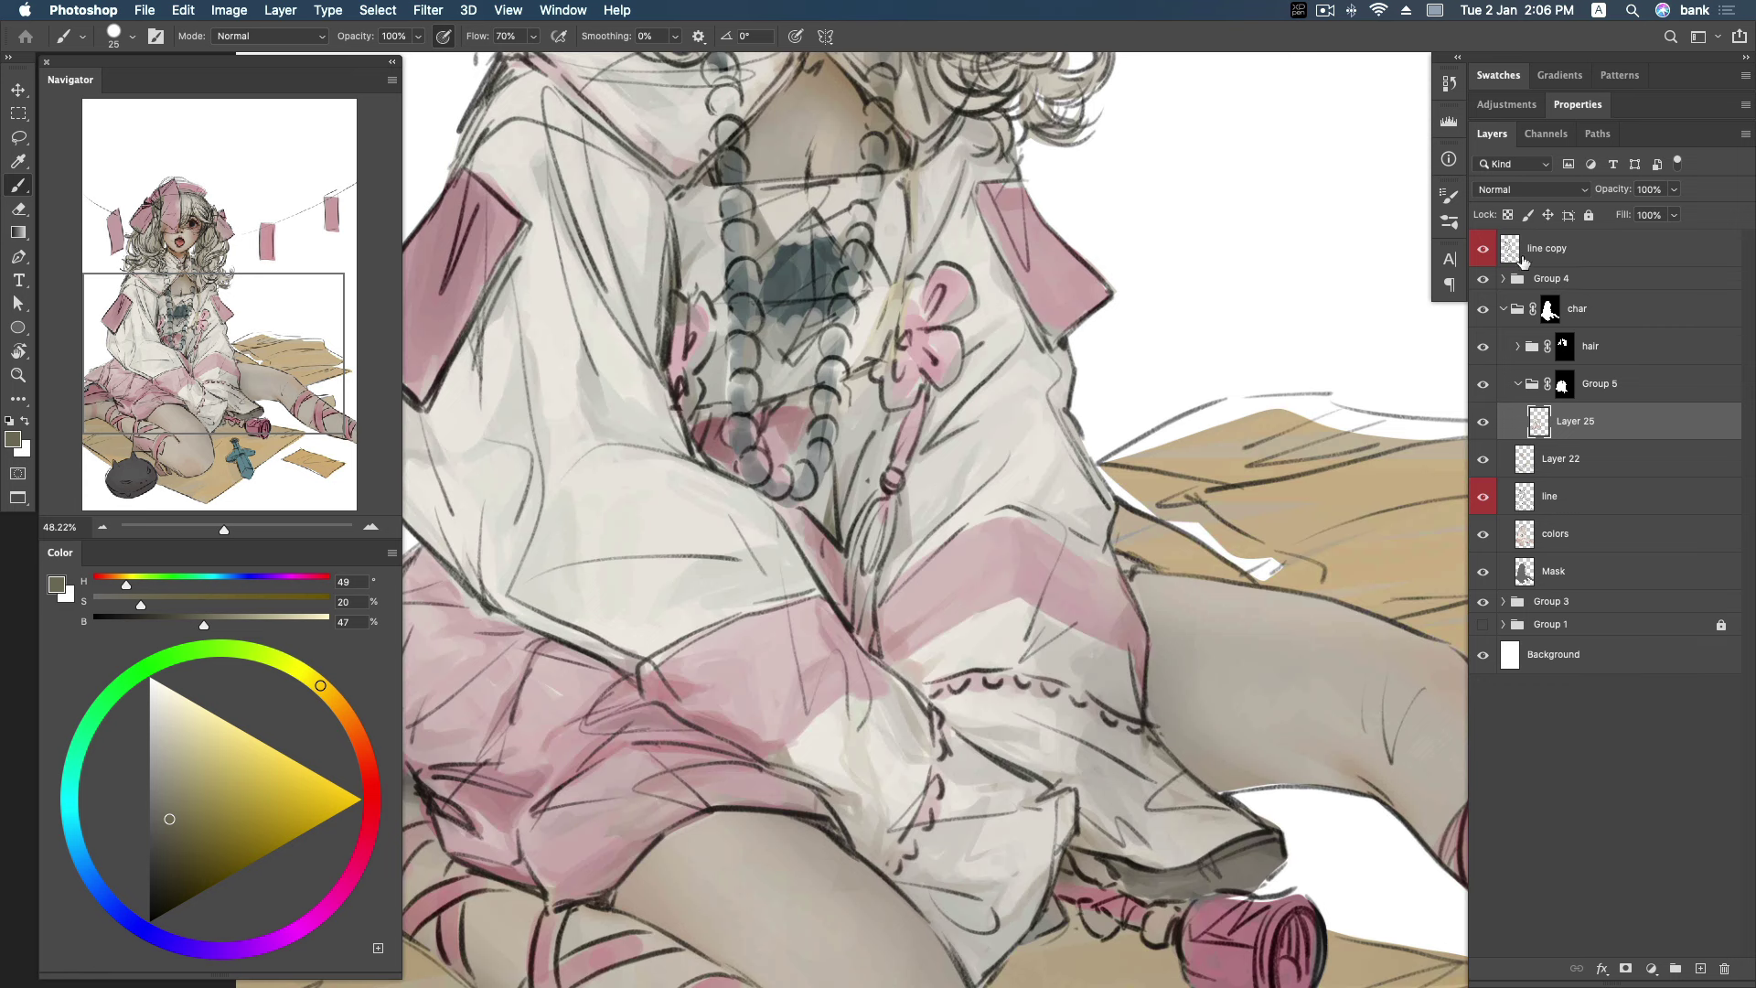
pyautogui.click(1483, 248)
pyautogui.click(1482, 248)
pyautogui.keyDown('alt'); pyautogui.click(657, 634); pyautogui.keyUp('alt')
pyautogui.moveTo(805, 558); pyautogui.dragTo(851, 631)
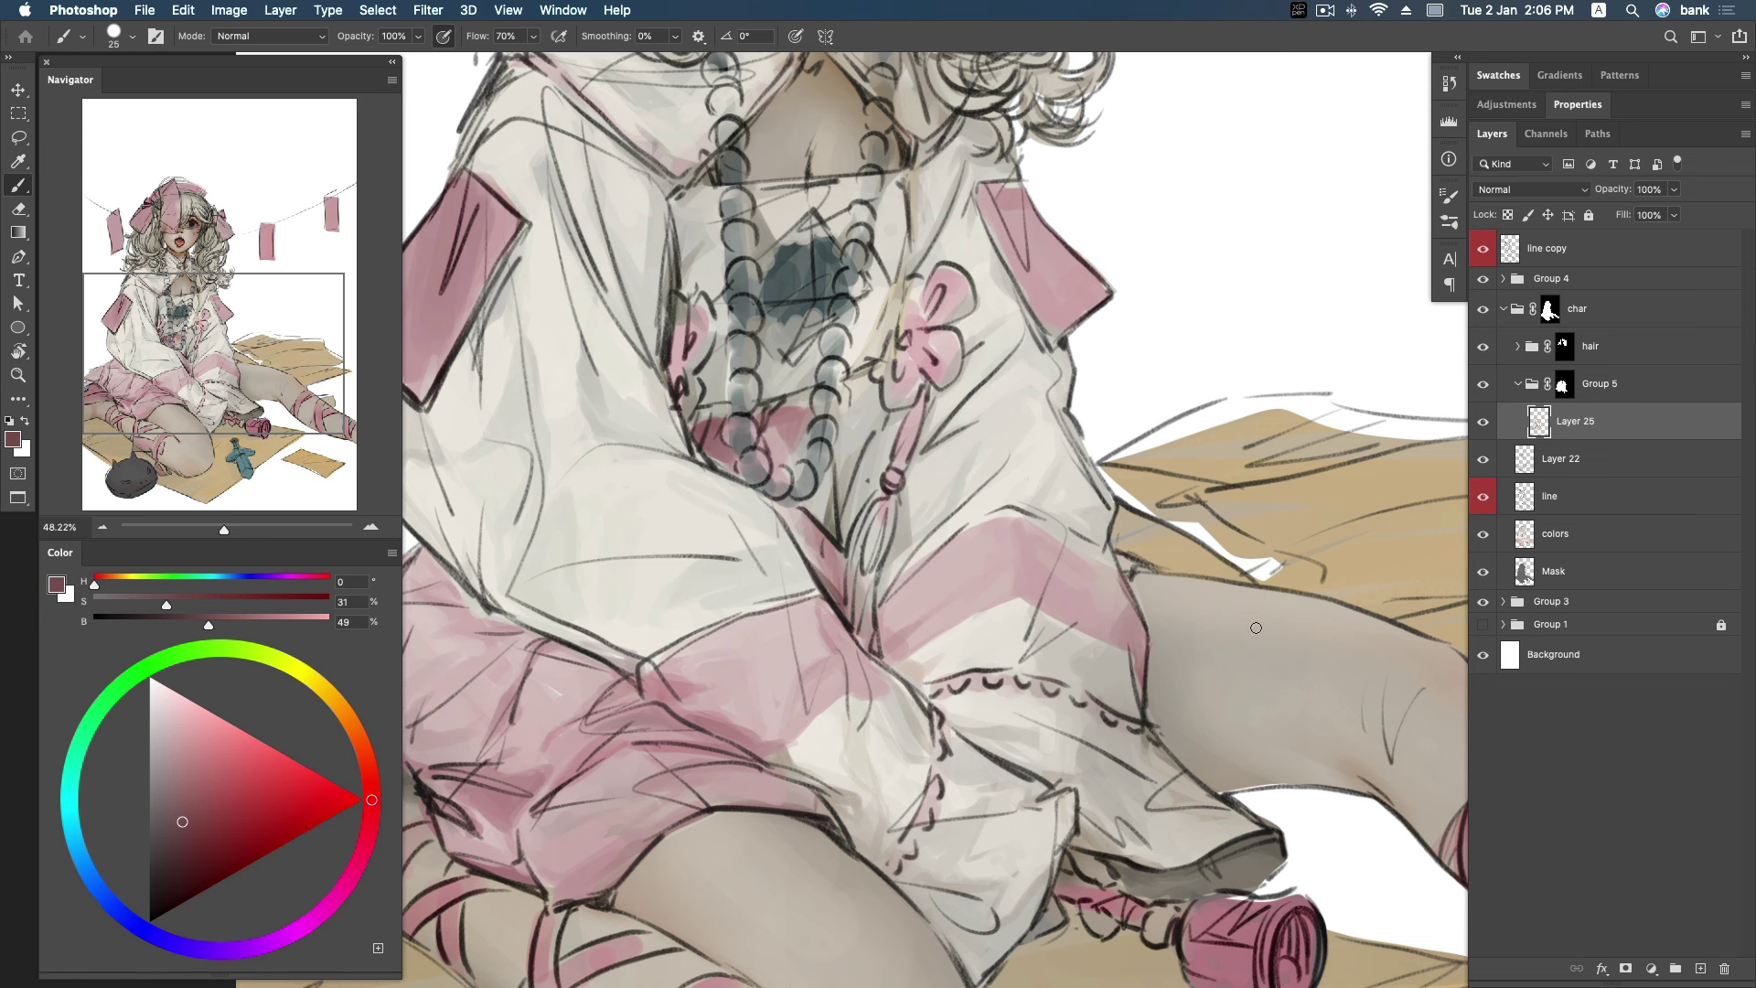
# Check the rendering without line art and sample several light and dusty pinks from the fold.
pyautogui.click(1480, 253)
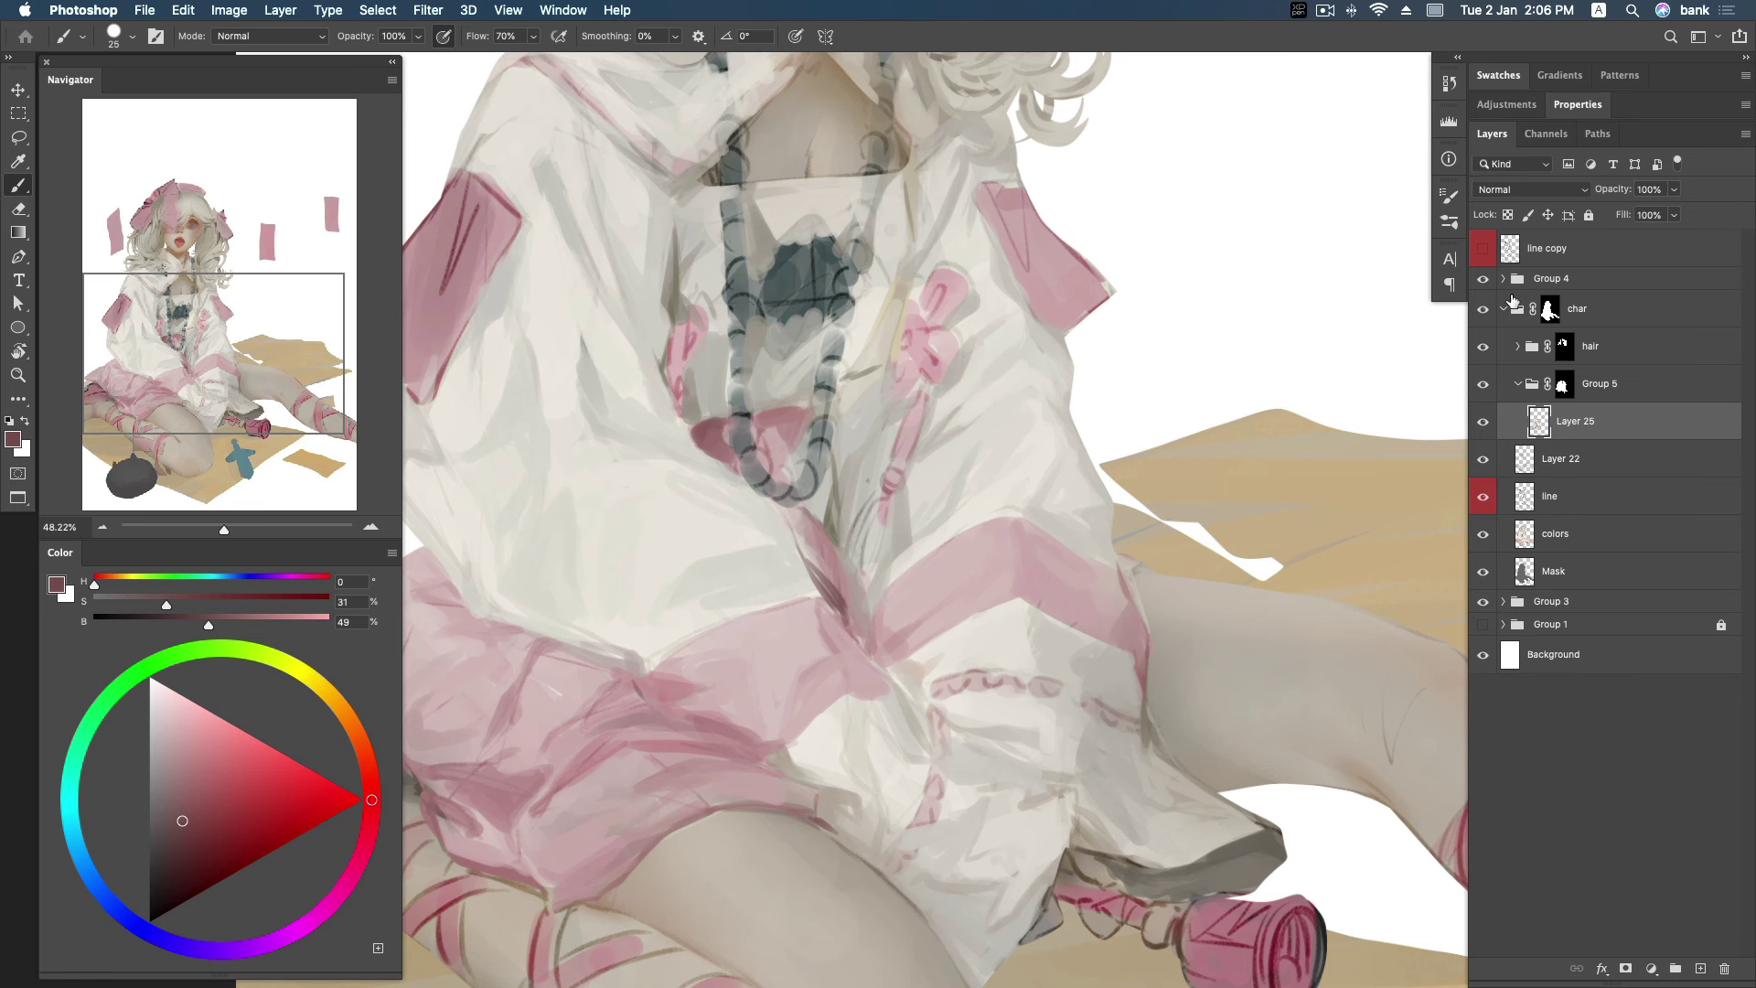
pyautogui.click(1482, 249)
pyautogui.keyDown('alt'); pyautogui.click(842, 552); pyautogui.keyUp('alt')
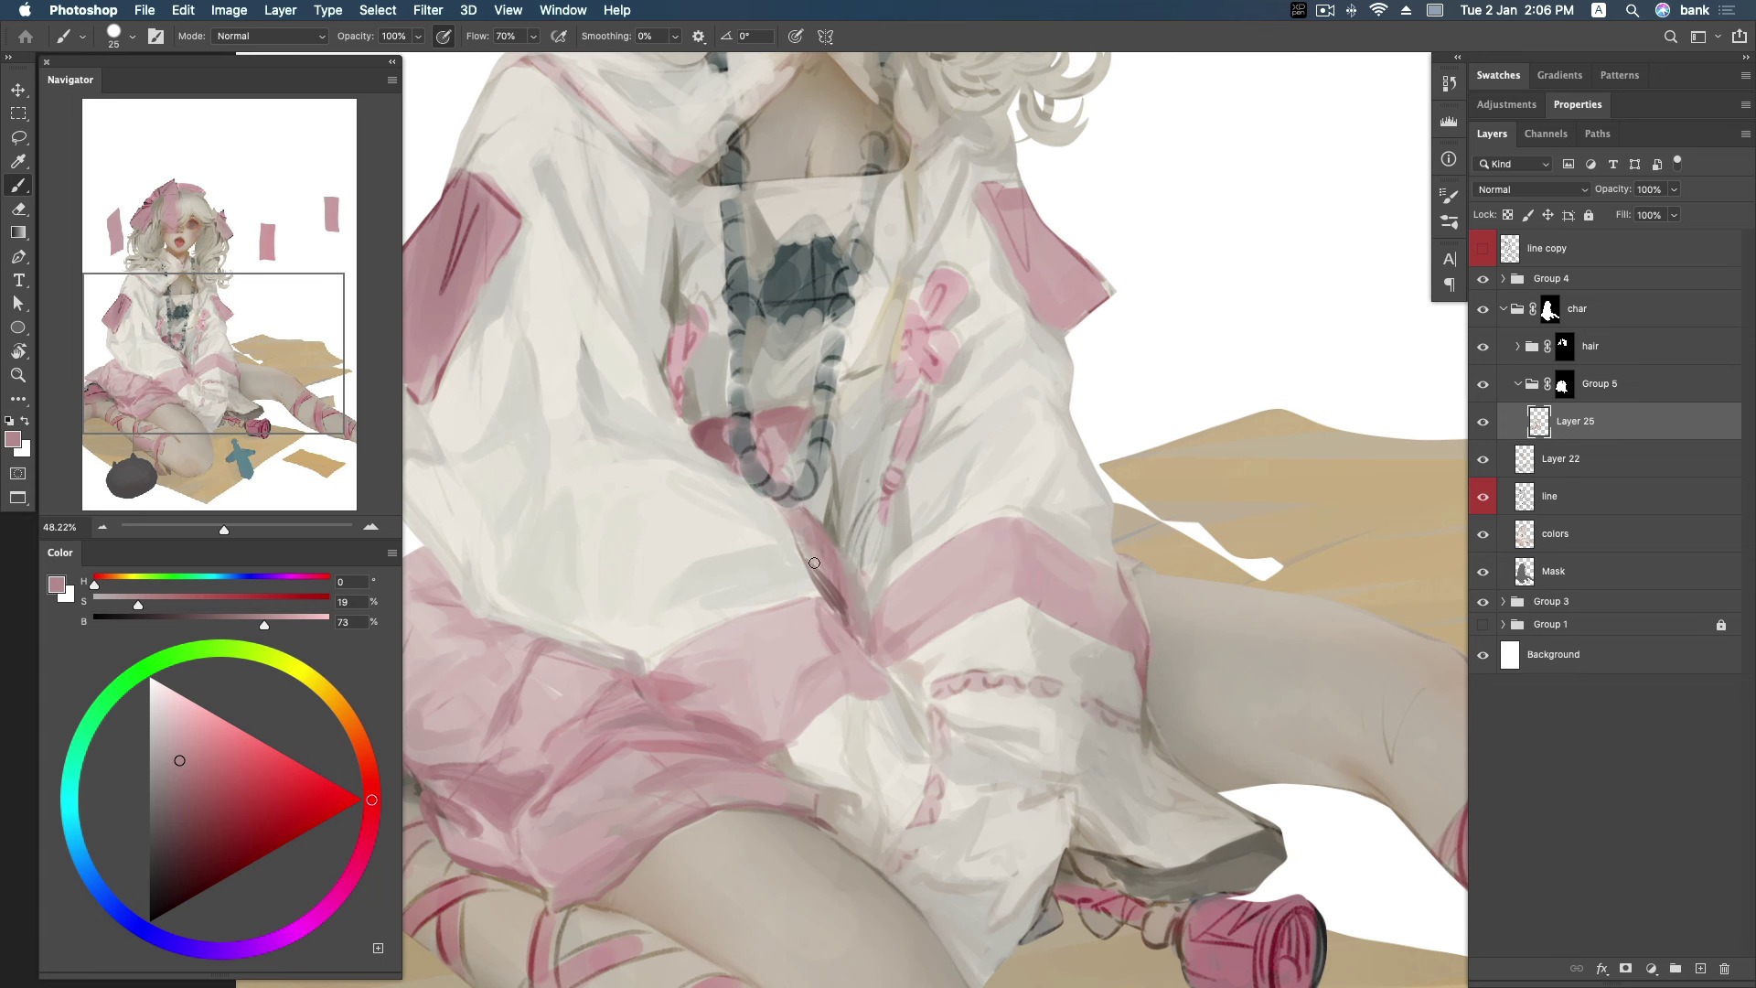
pyautogui.keyDown('alt'); pyautogui.click(815, 572); pyautogui.keyUp('alt')
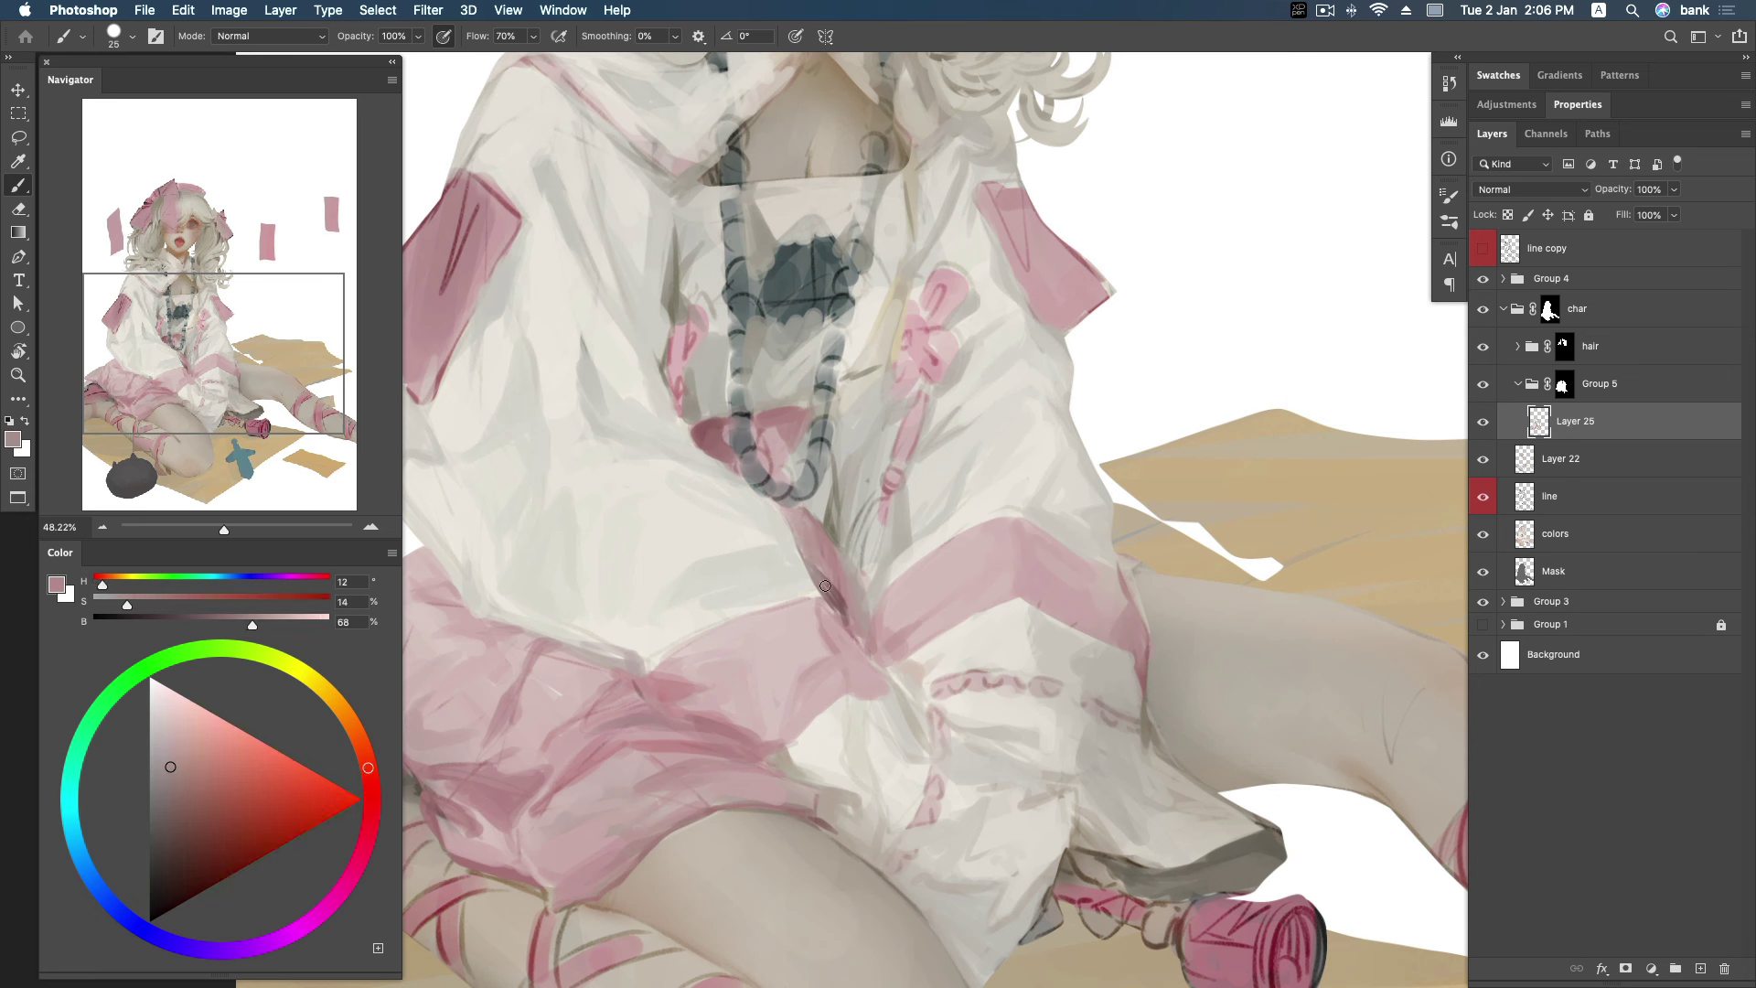
pyautogui.keyDown('alt'); pyautogui.click(826, 583); pyautogui.keyUp('alt')
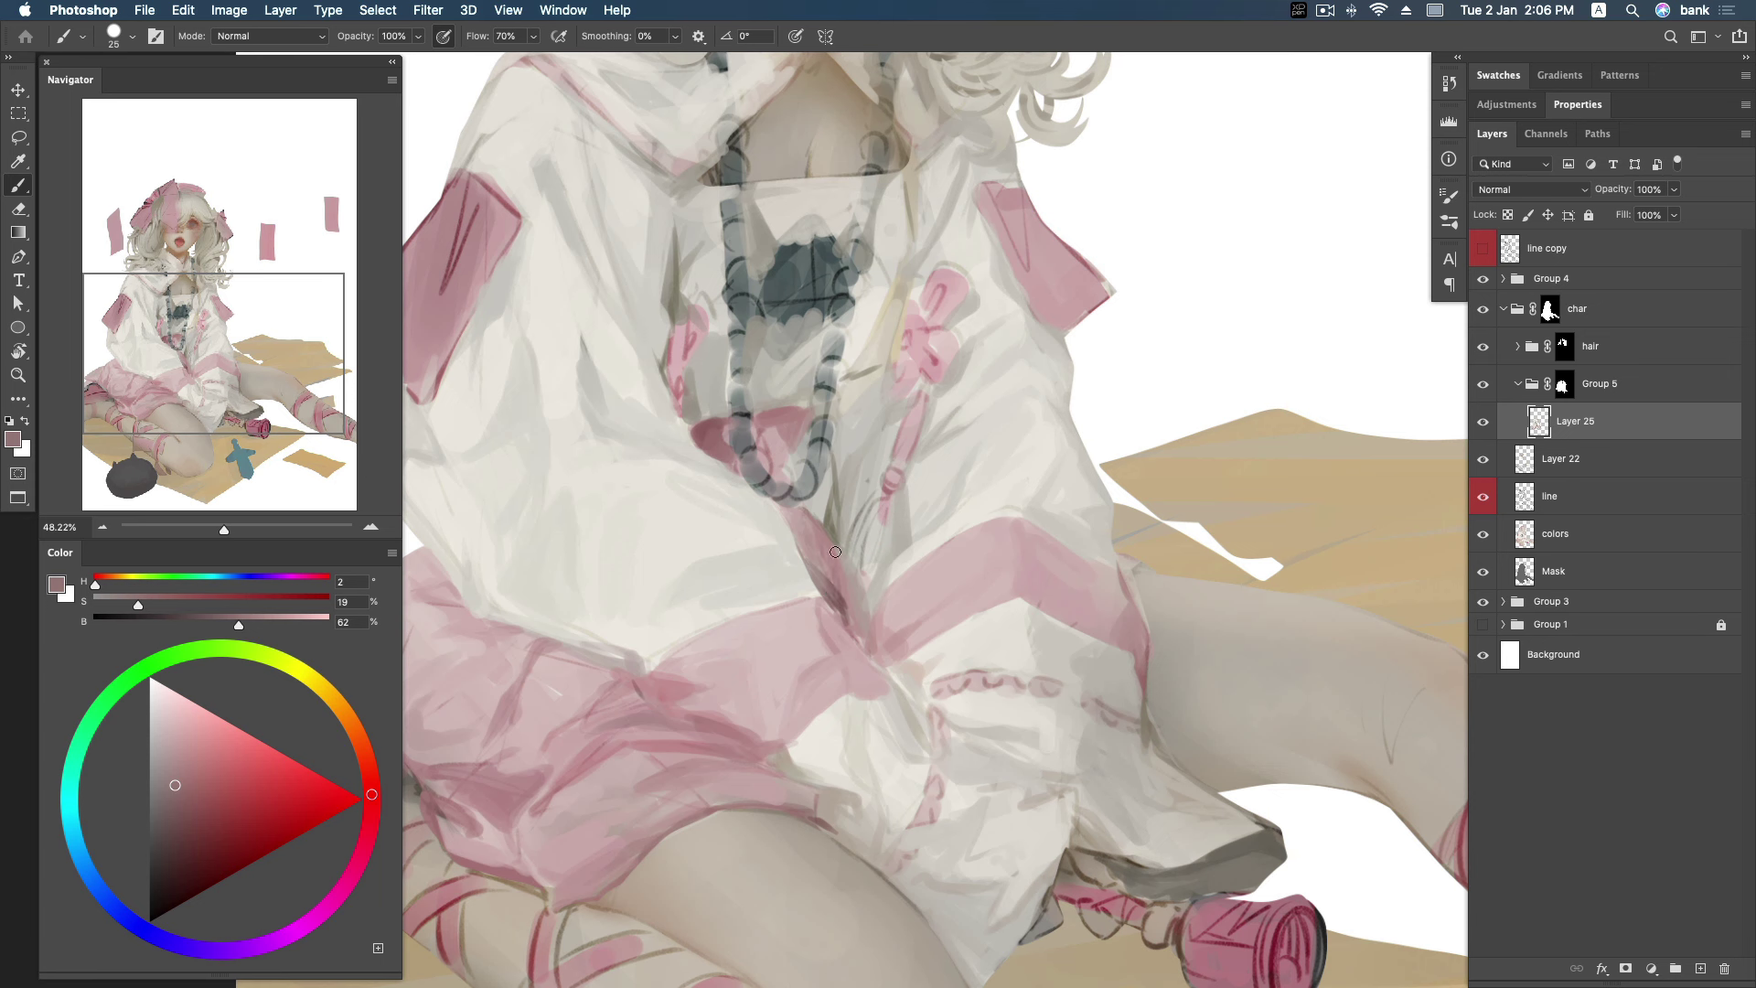
pyautogui.keyDown('alt'); pyautogui.click(834, 559); pyautogui.keyUp('alt')
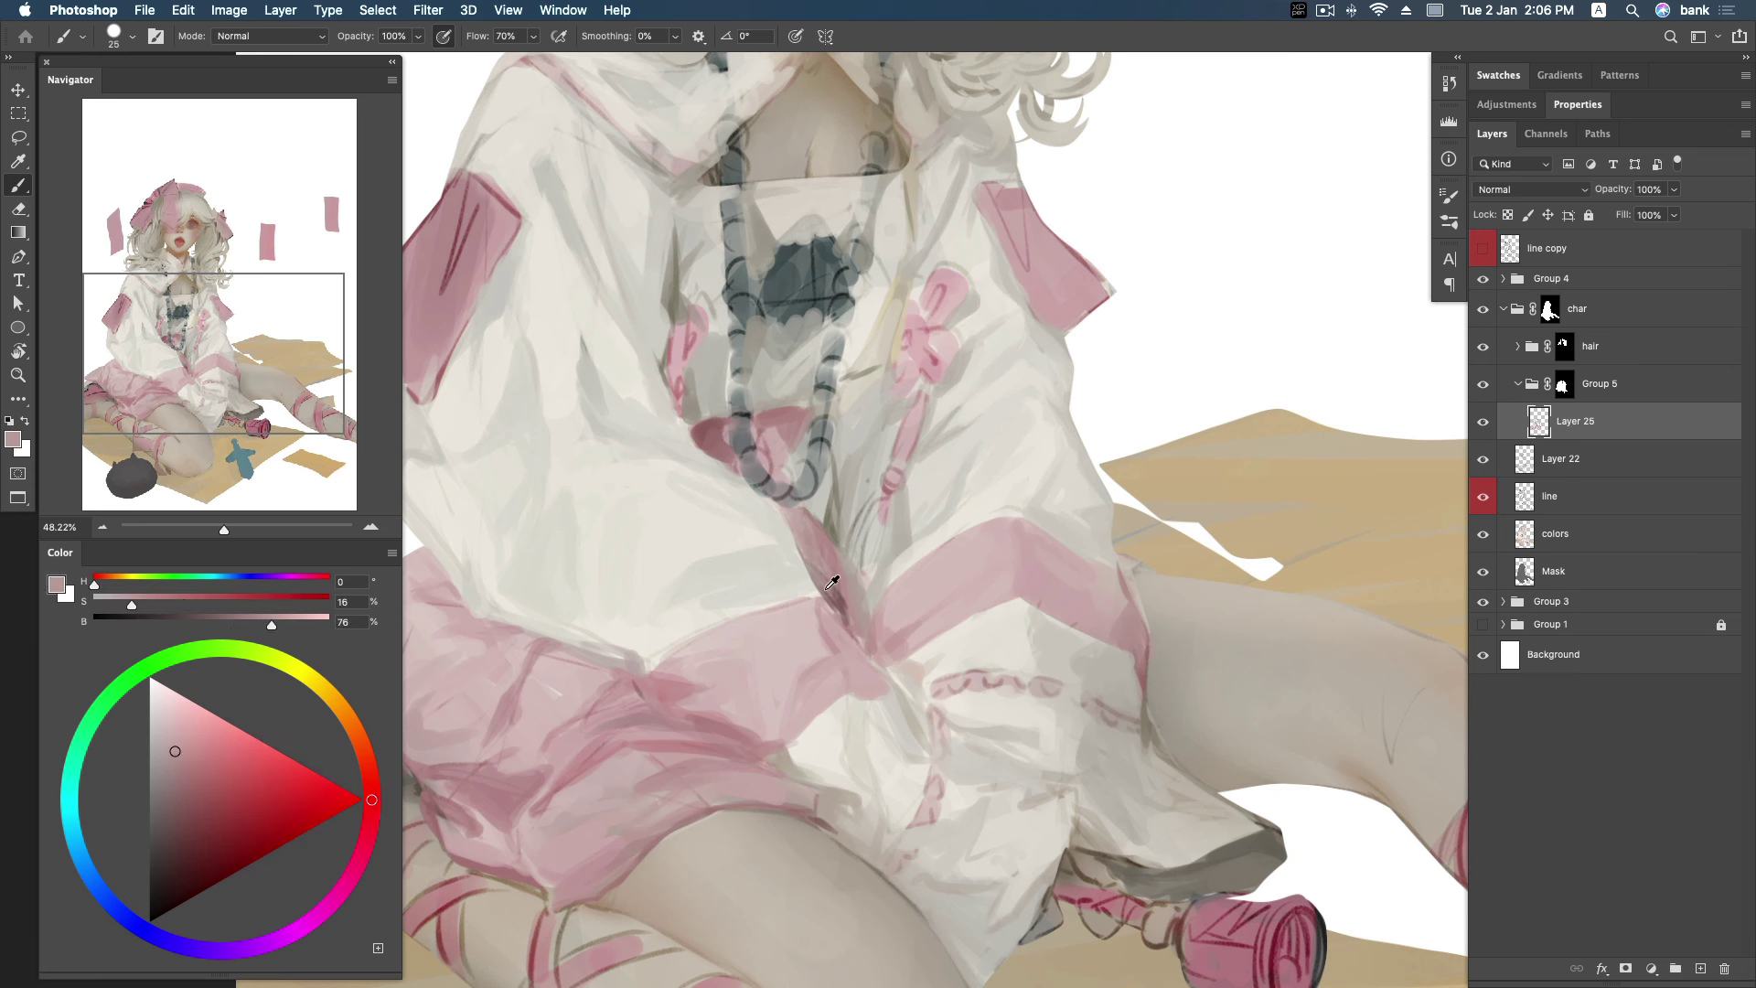
pyautogui.keyDown('alt'); pyautogui.click(831, 583); pyautogui.keyUp('alt')
pyautogui.keyDown('alt'); pyautogui.click(840, 607); pyautogui.keyUp('alt')
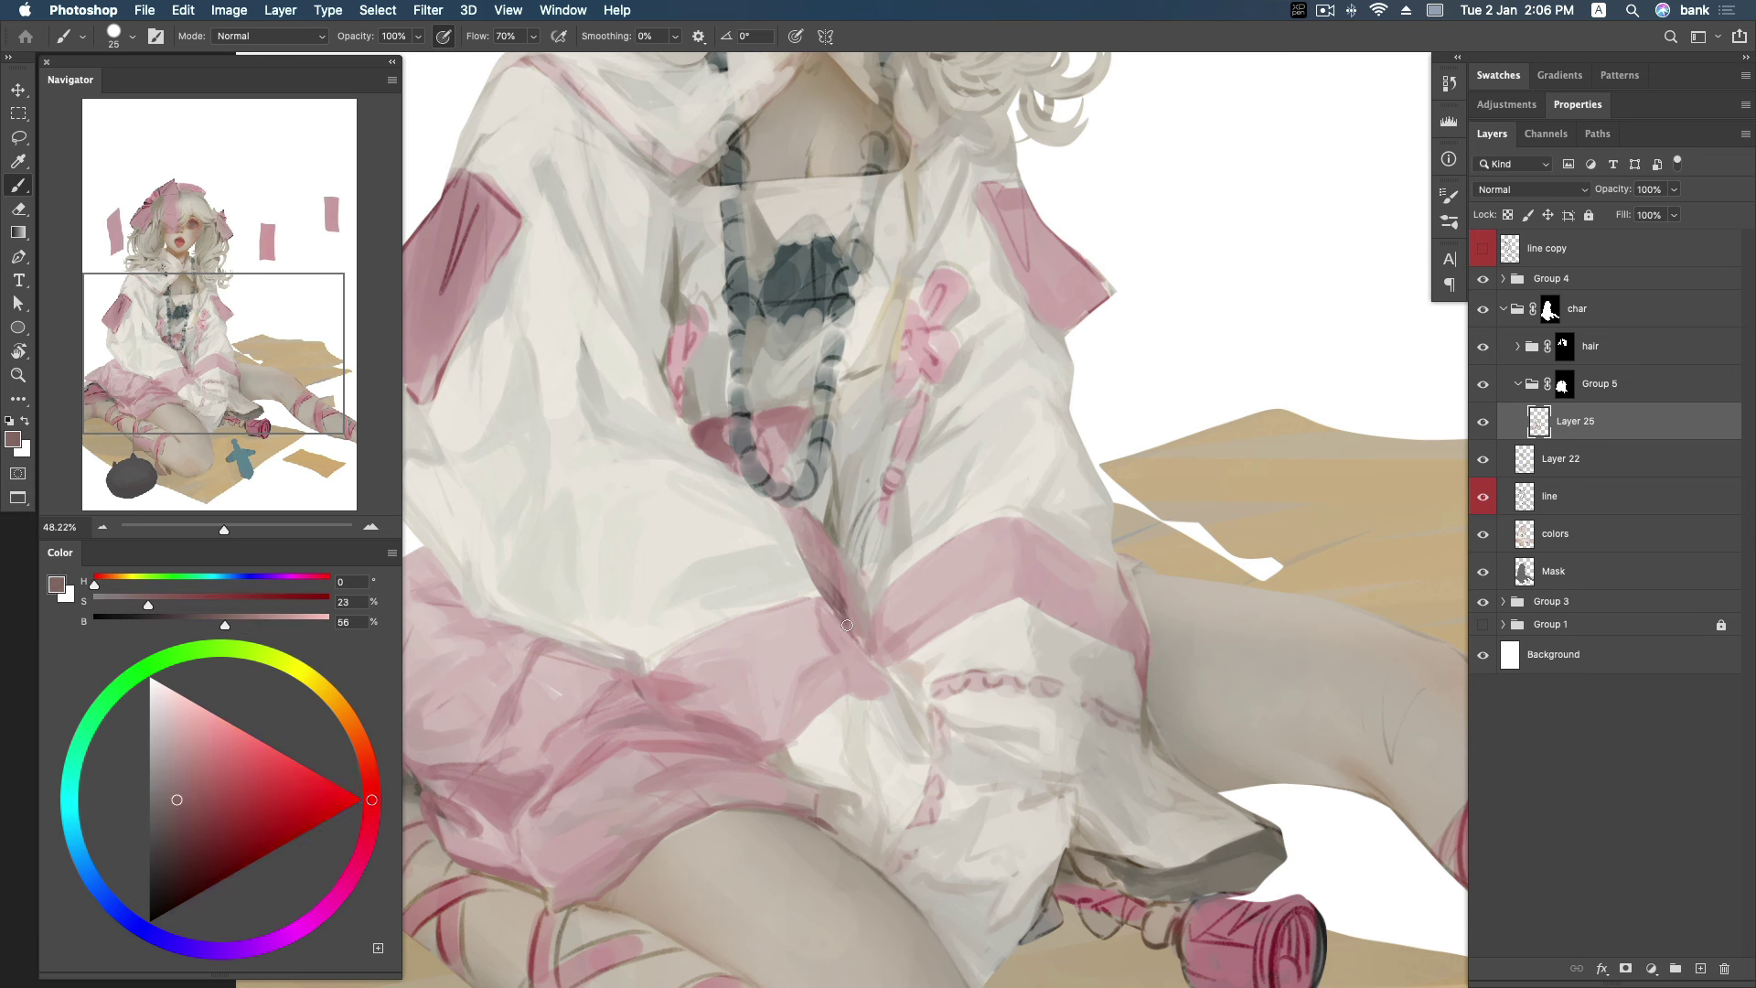
pyautogui.keyDown('alt'); pyautogui.click(830, 608); pyautogui.keyUp('alt')
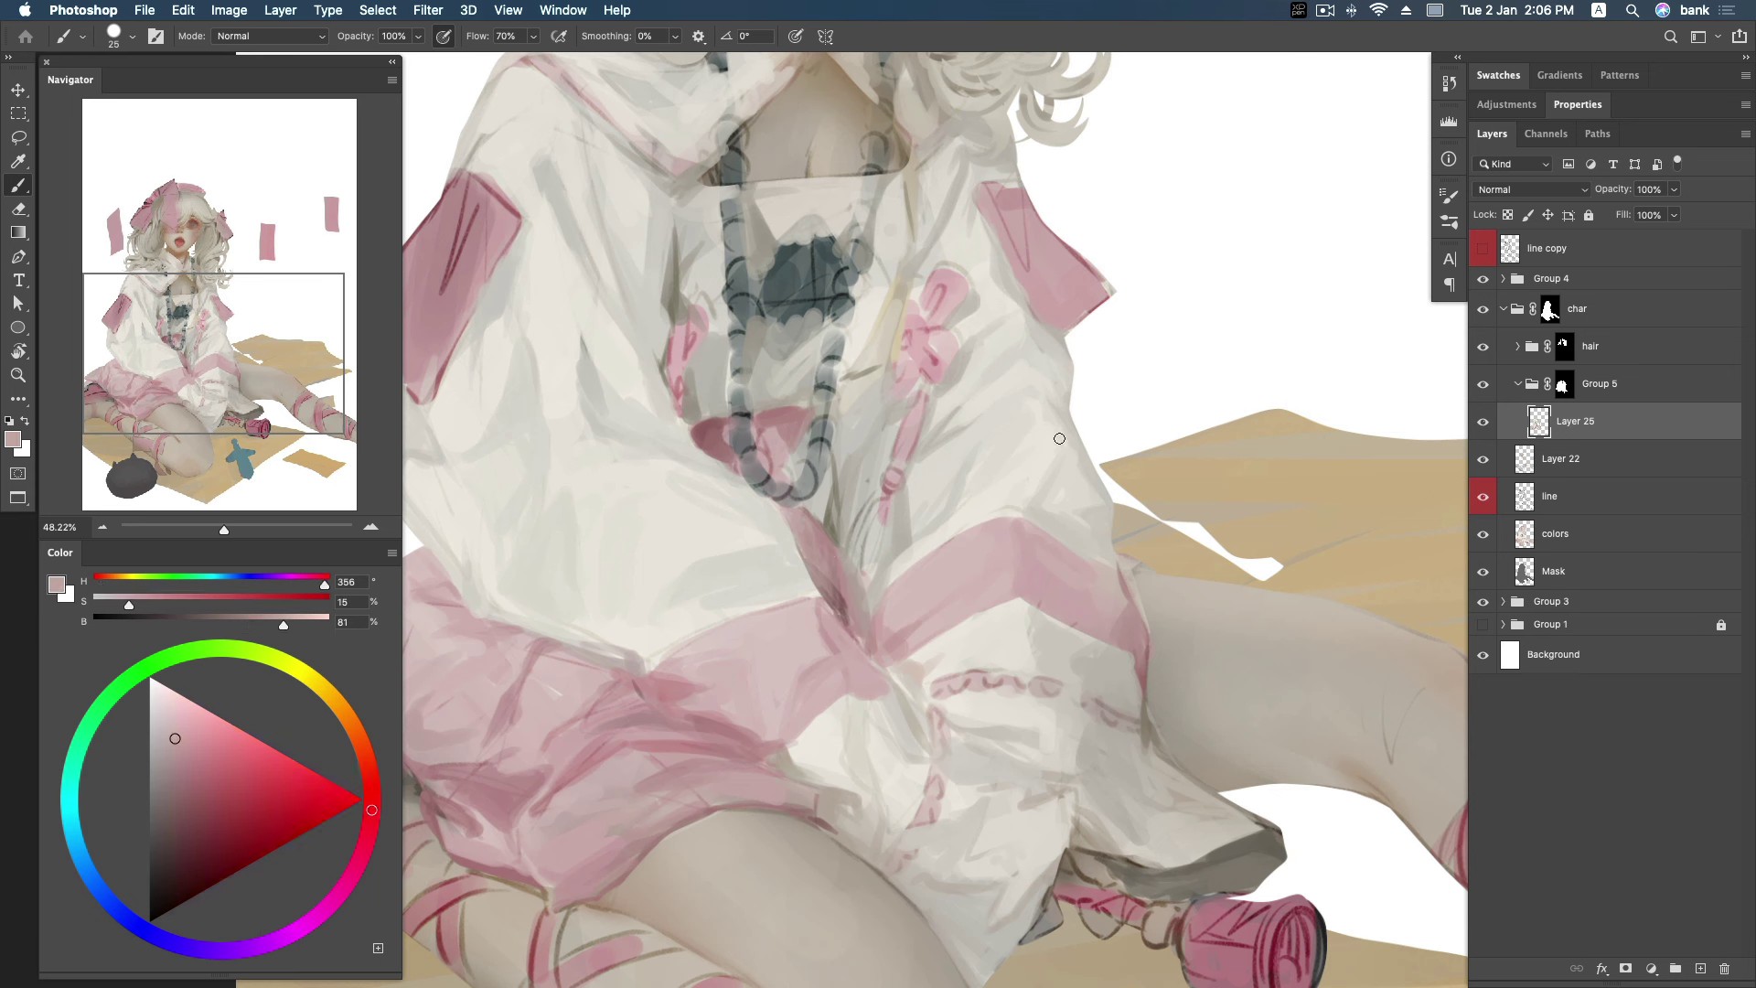
# Sample grey-beige, cream and off-white from the jacket, then zoom out to the whole character.
pyautogui.keyDown('alt'); pyautogui.click(833, 527); pyautogui.keyUp('alt')
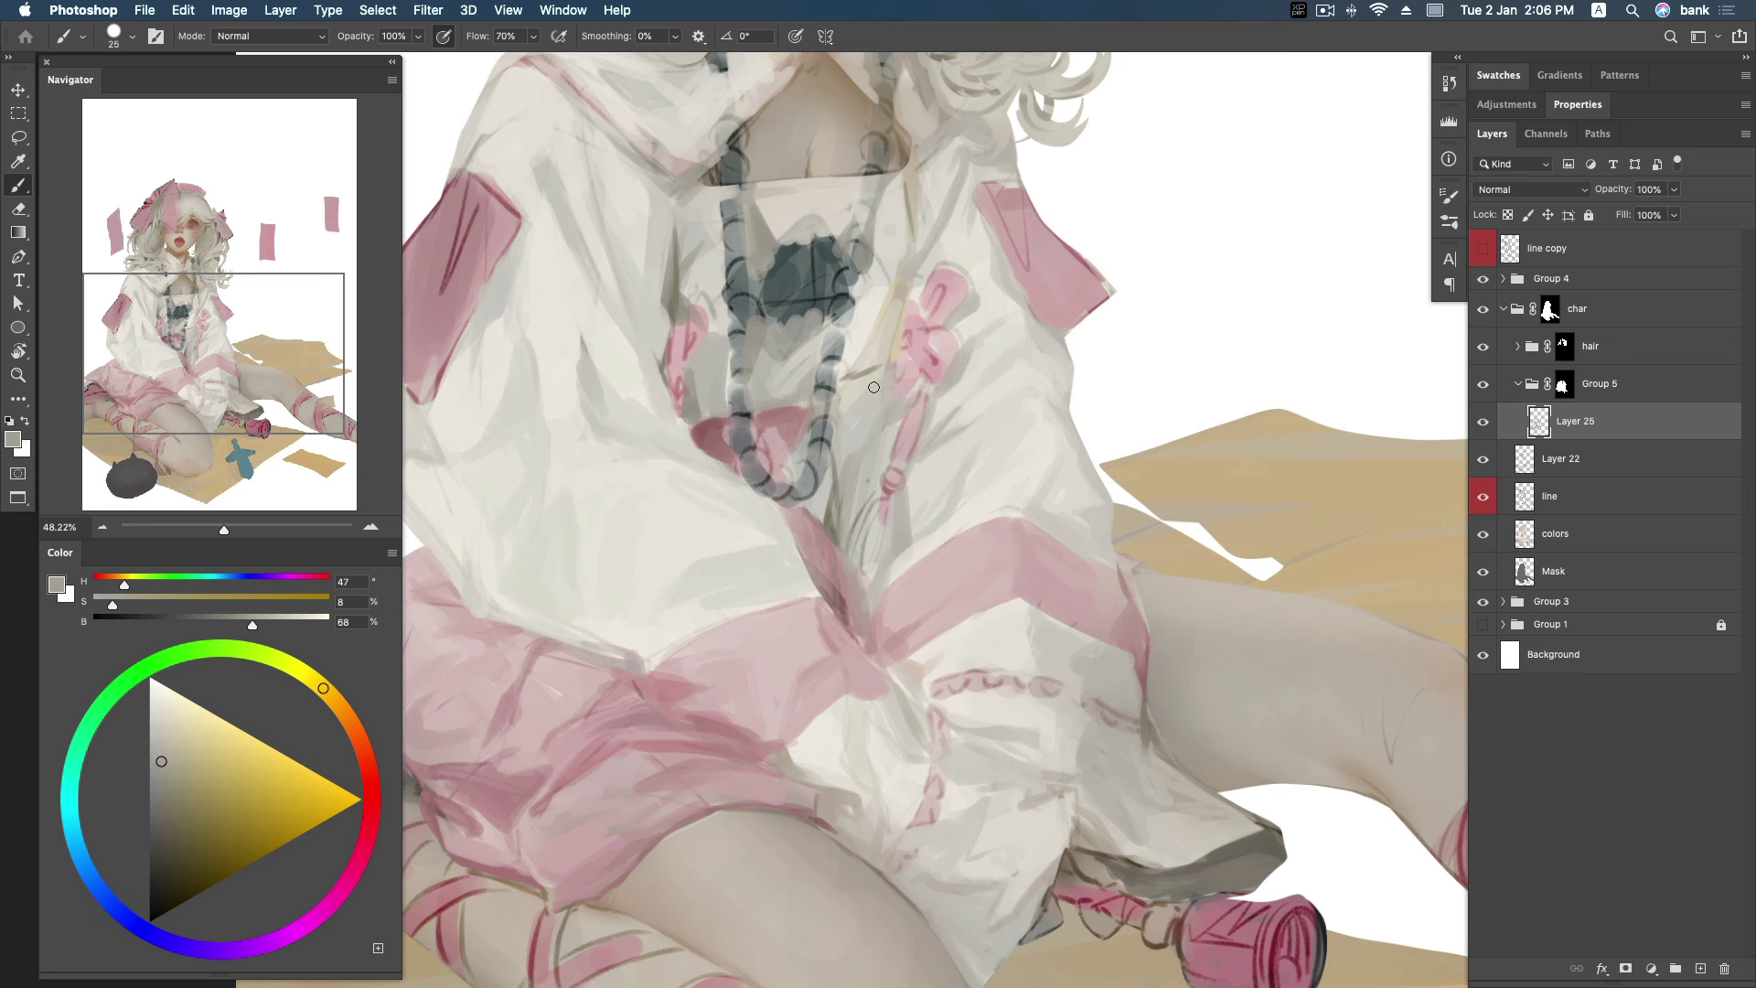
pyautogui.keyDown('alt'); pyautogui.click(858, 372); pyautogui.keyUp('alt')
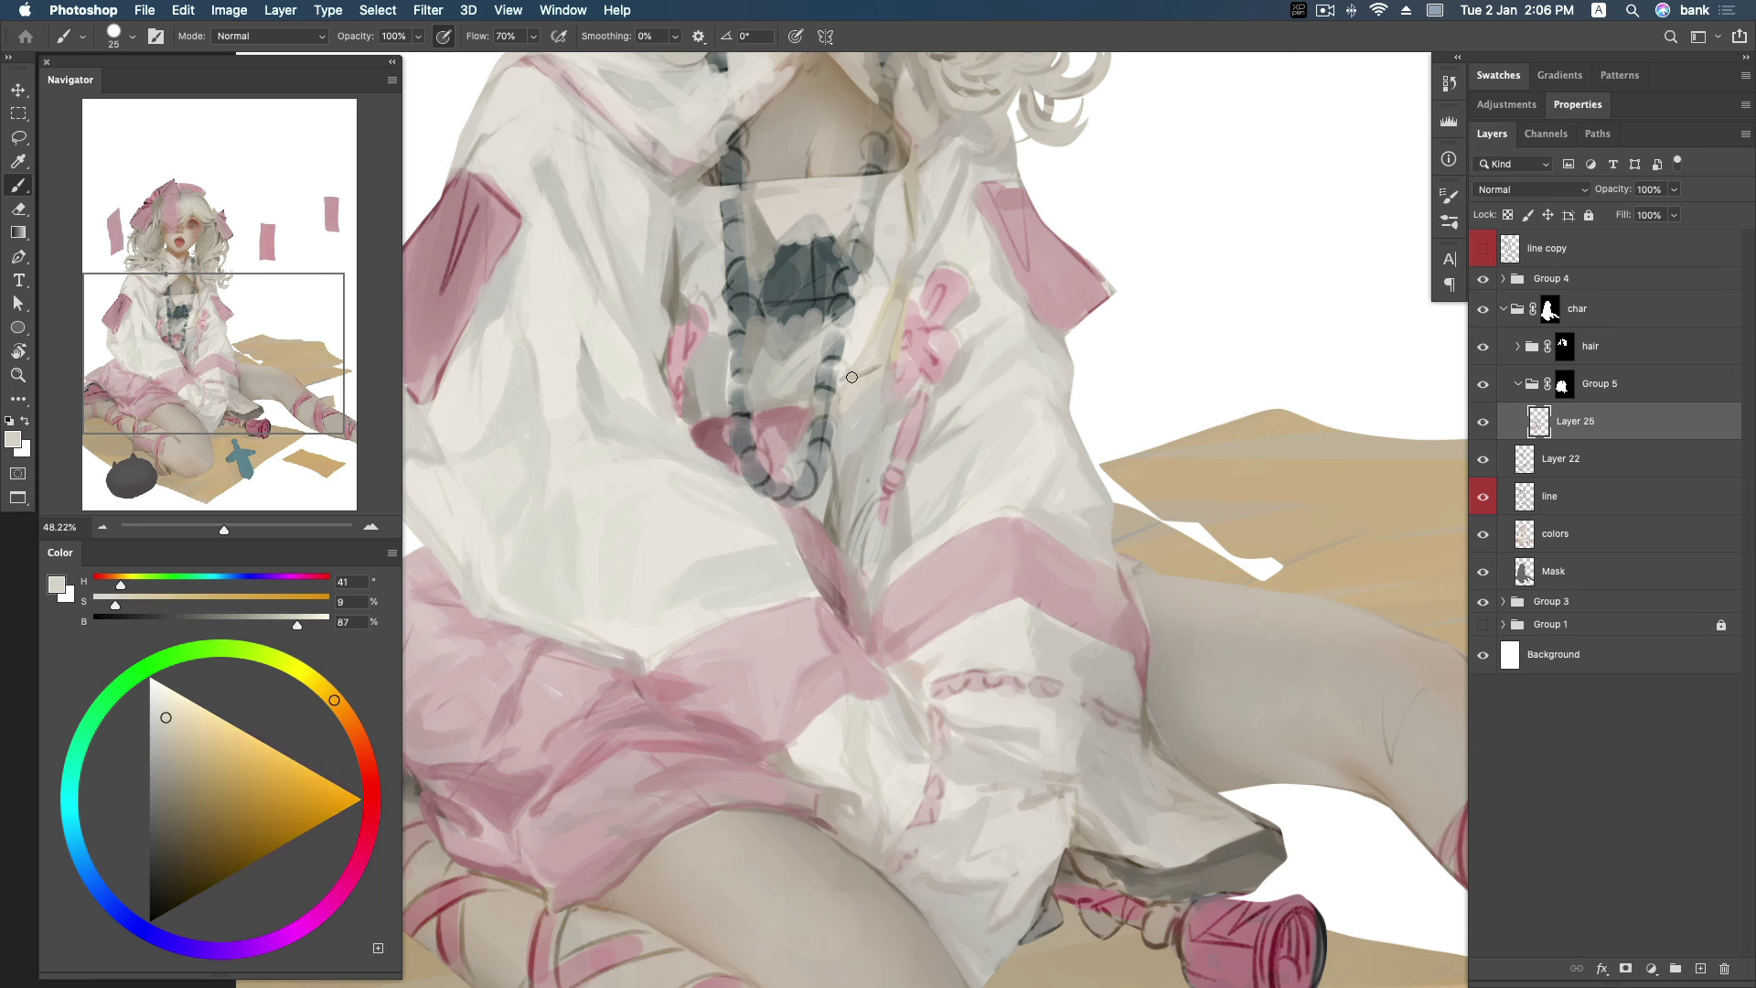
pyautogui.keyDown('alt'); pyautogui.click(852, 373); pyautogui.keyUp('alt')
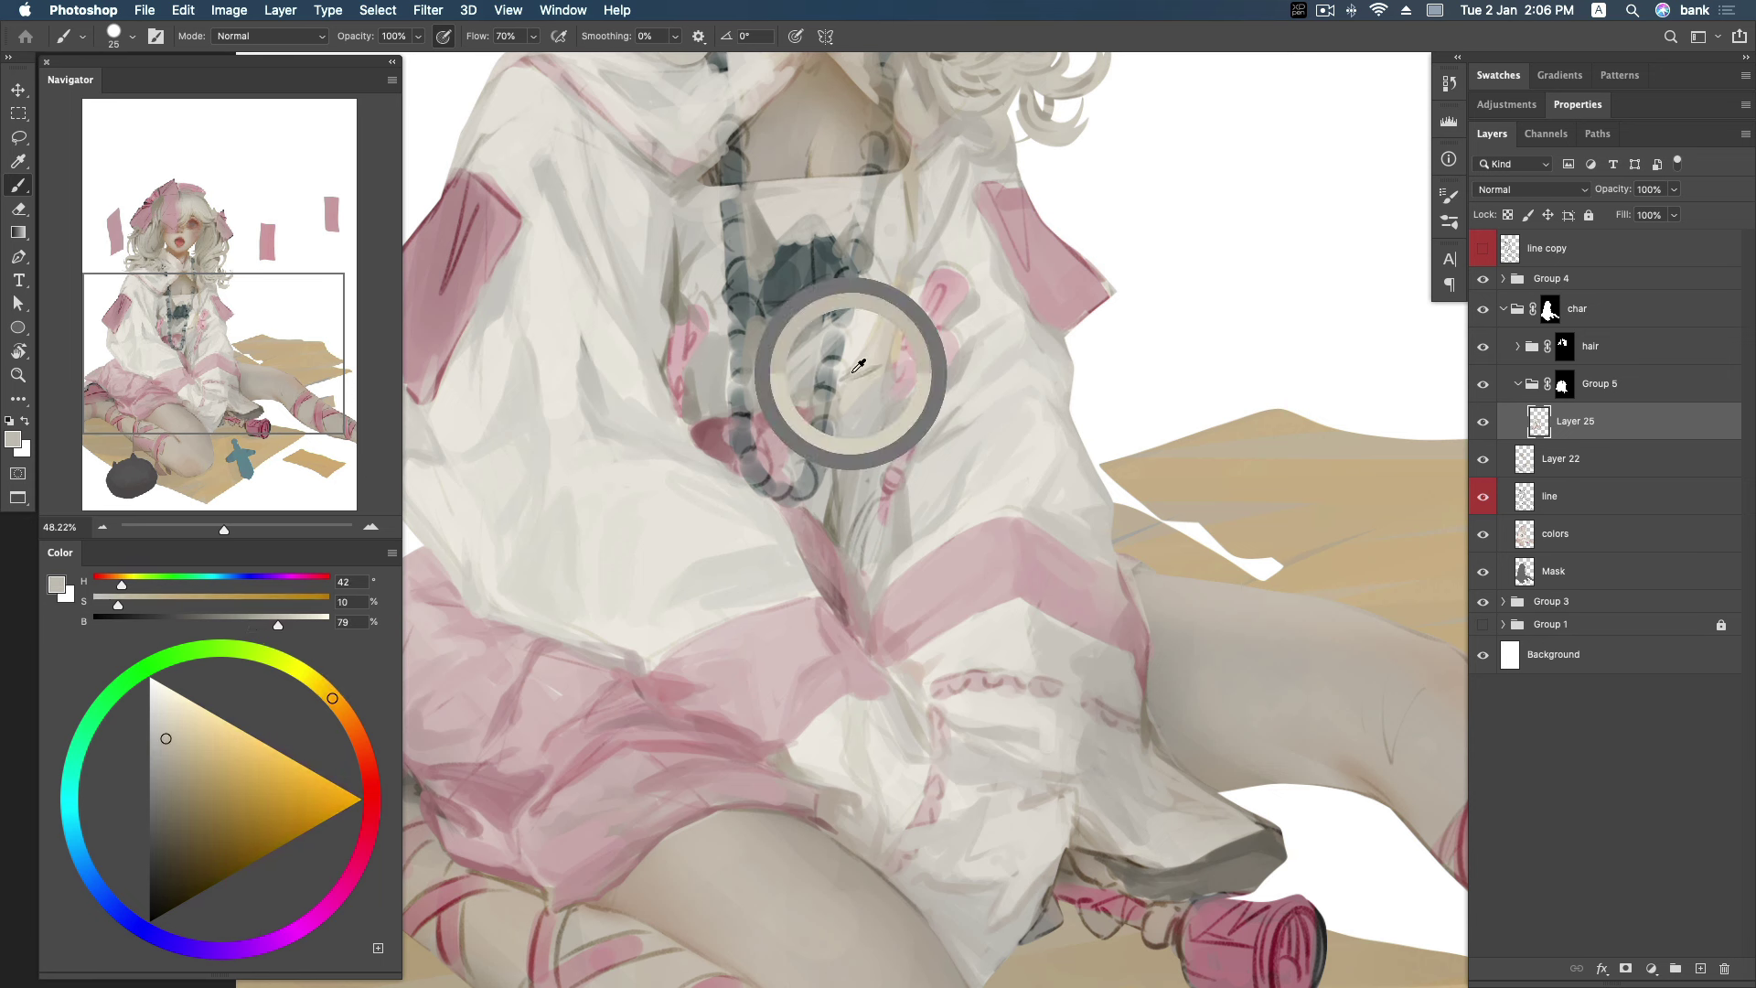
pyautogui.moveTo(1107, 446); pyautogui.dragTo(1084, 551)
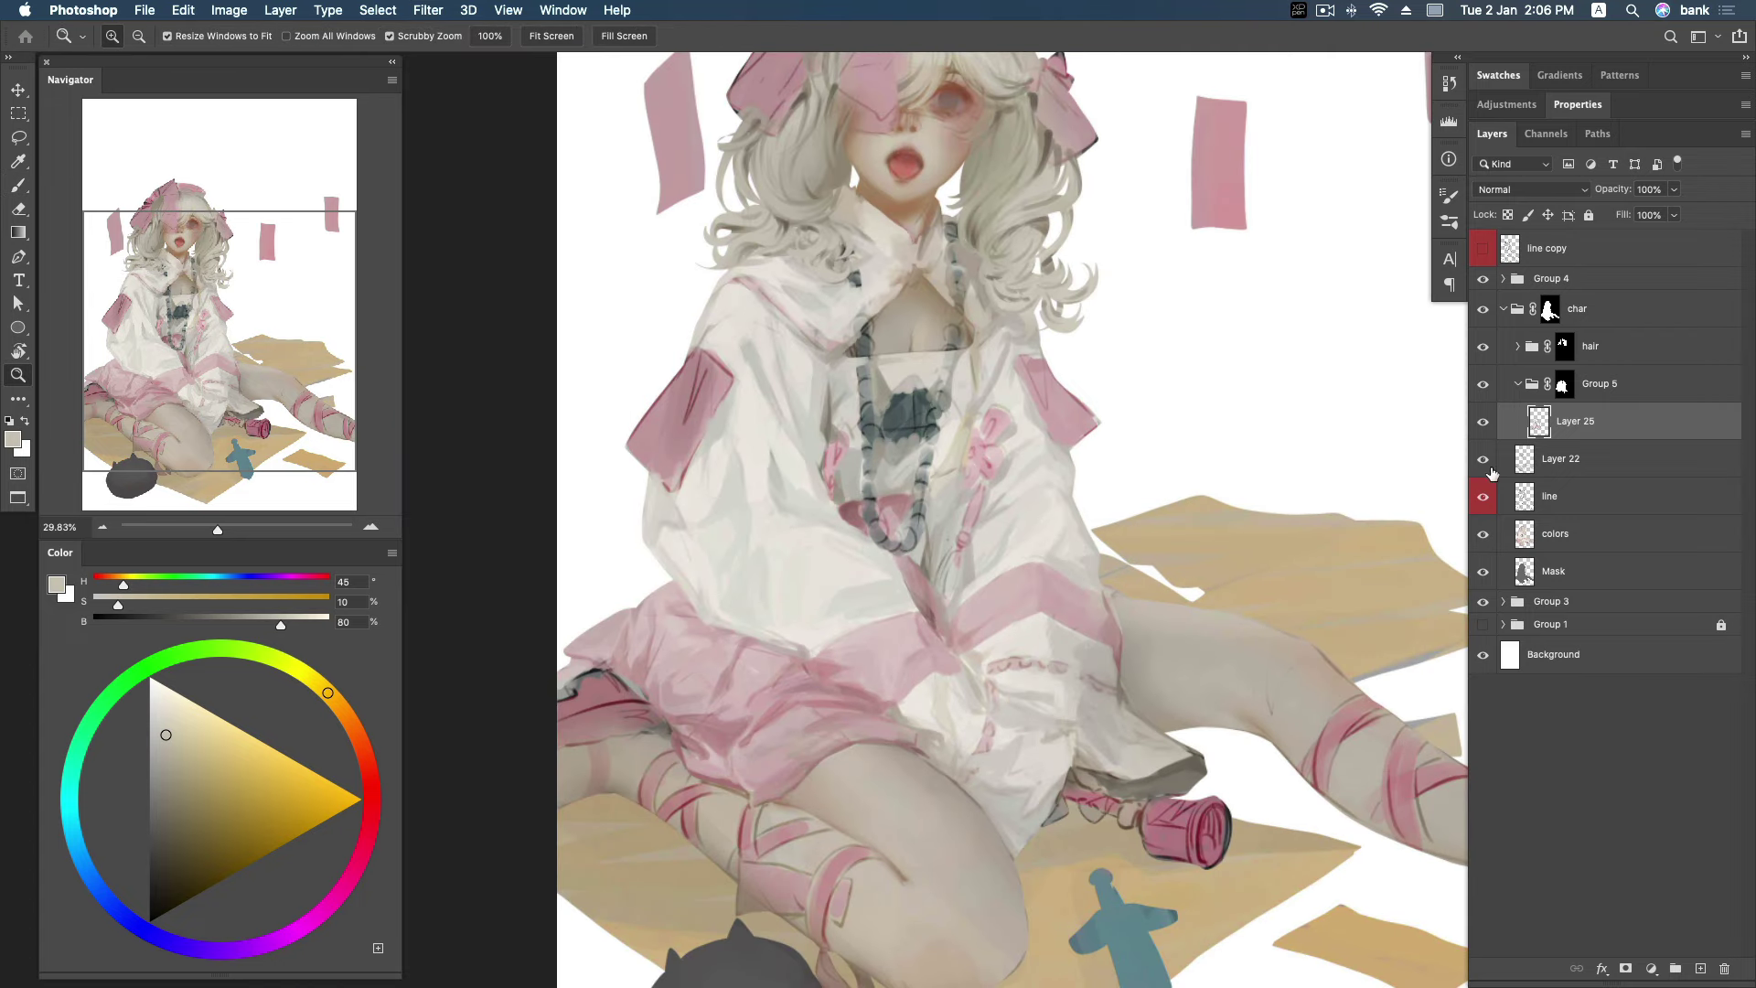
# Collapse and toggle the char group to compare, then select the Group 5 mask.
pyautogui.click(1502, 309)
pyautogui.click(1482, 311)
pyautogui.click(1502, 309)
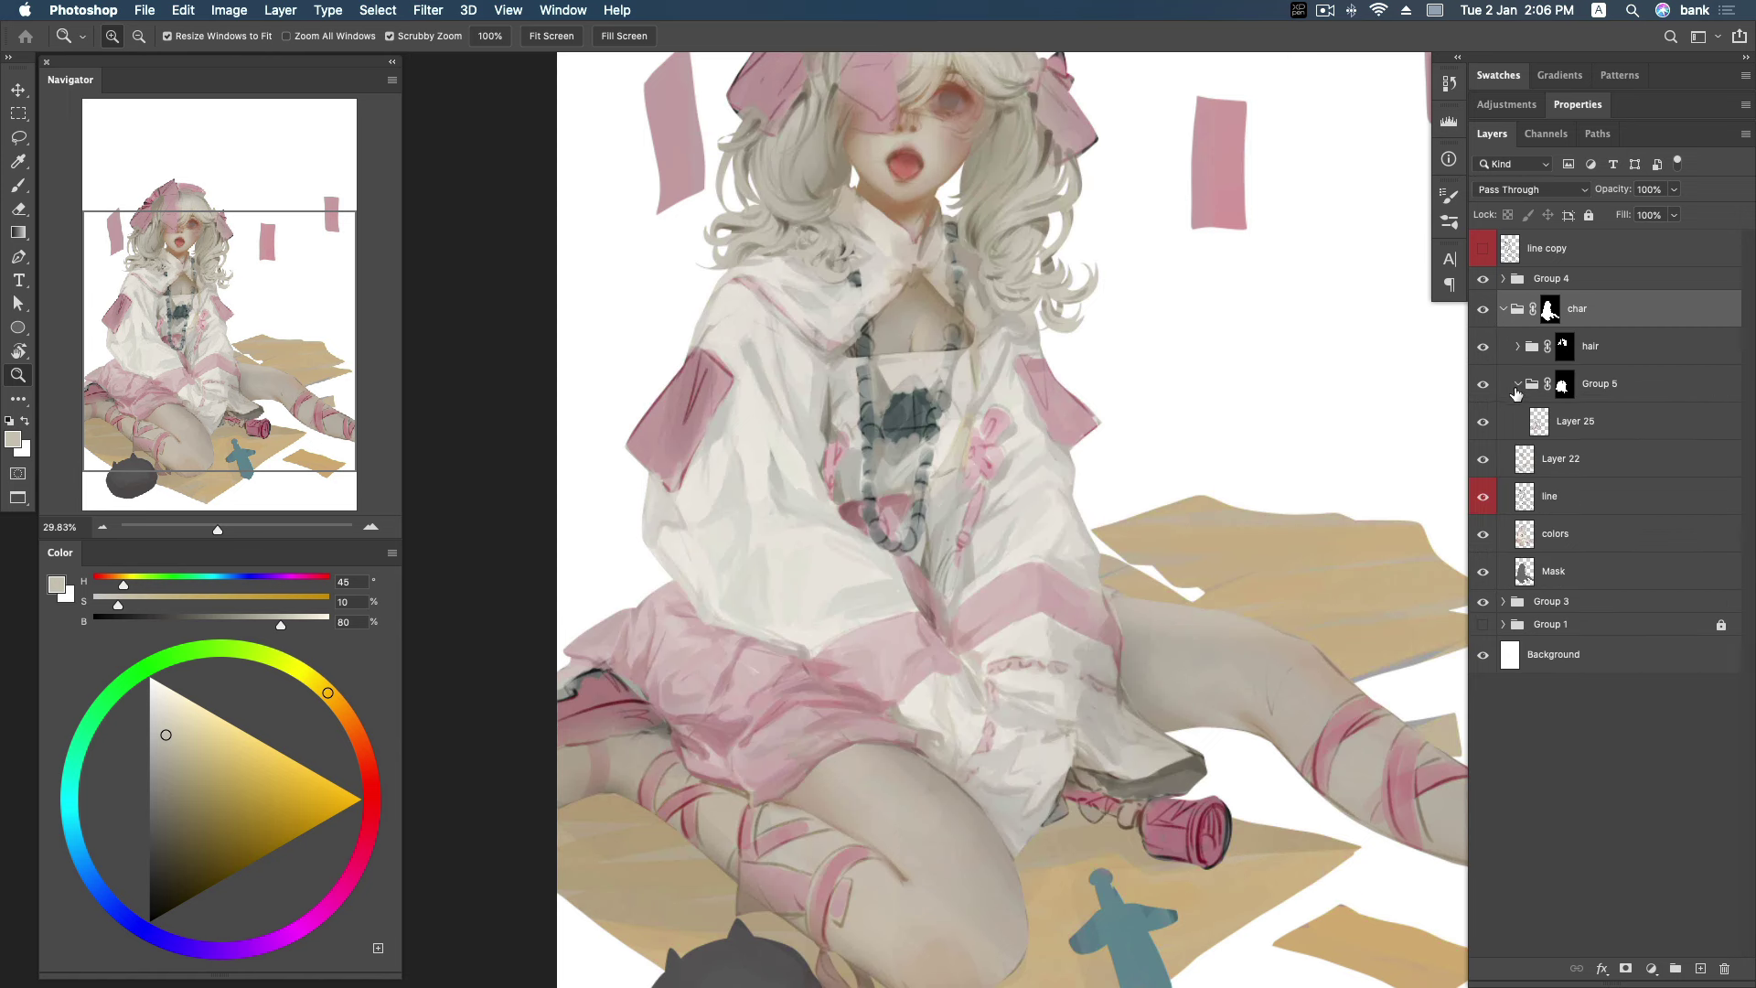
pyautogui.click(1564, 385)
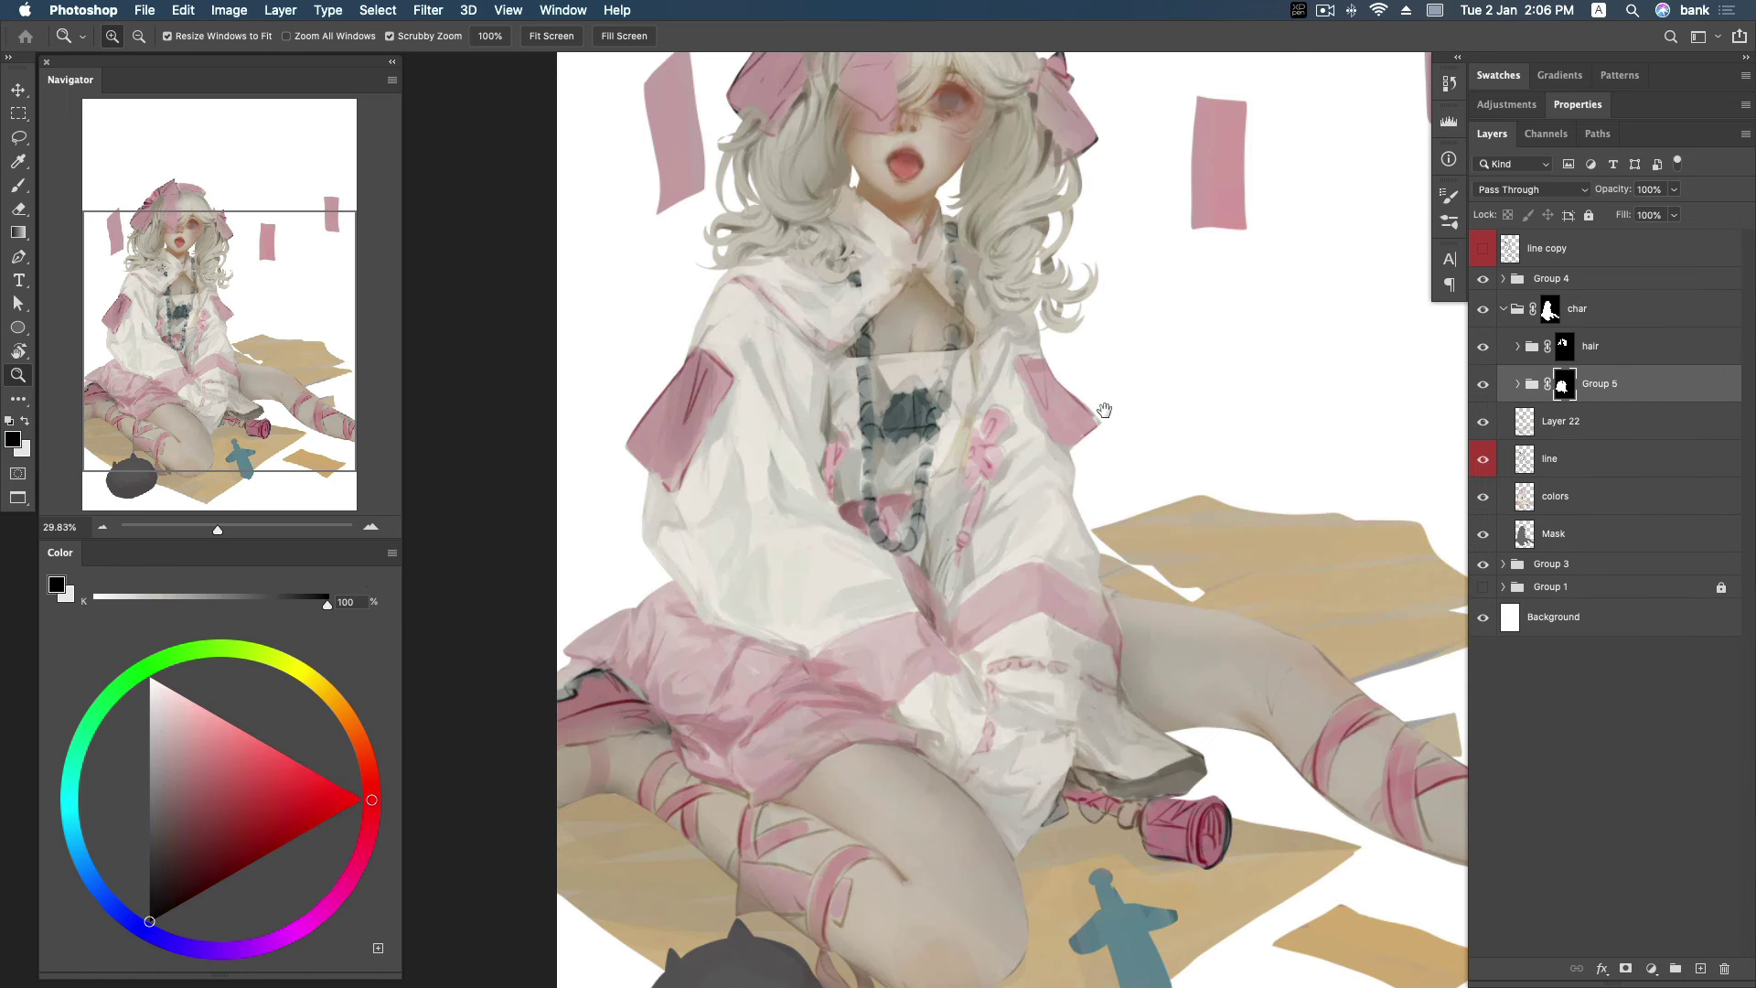
pyautogui.moveTo(1310, 354); pyautogui.dragTo(1278, 393)
# Above the hair group, add a new empty layer in its own group and restore the line art.
pyautogui.click(1564, 346)
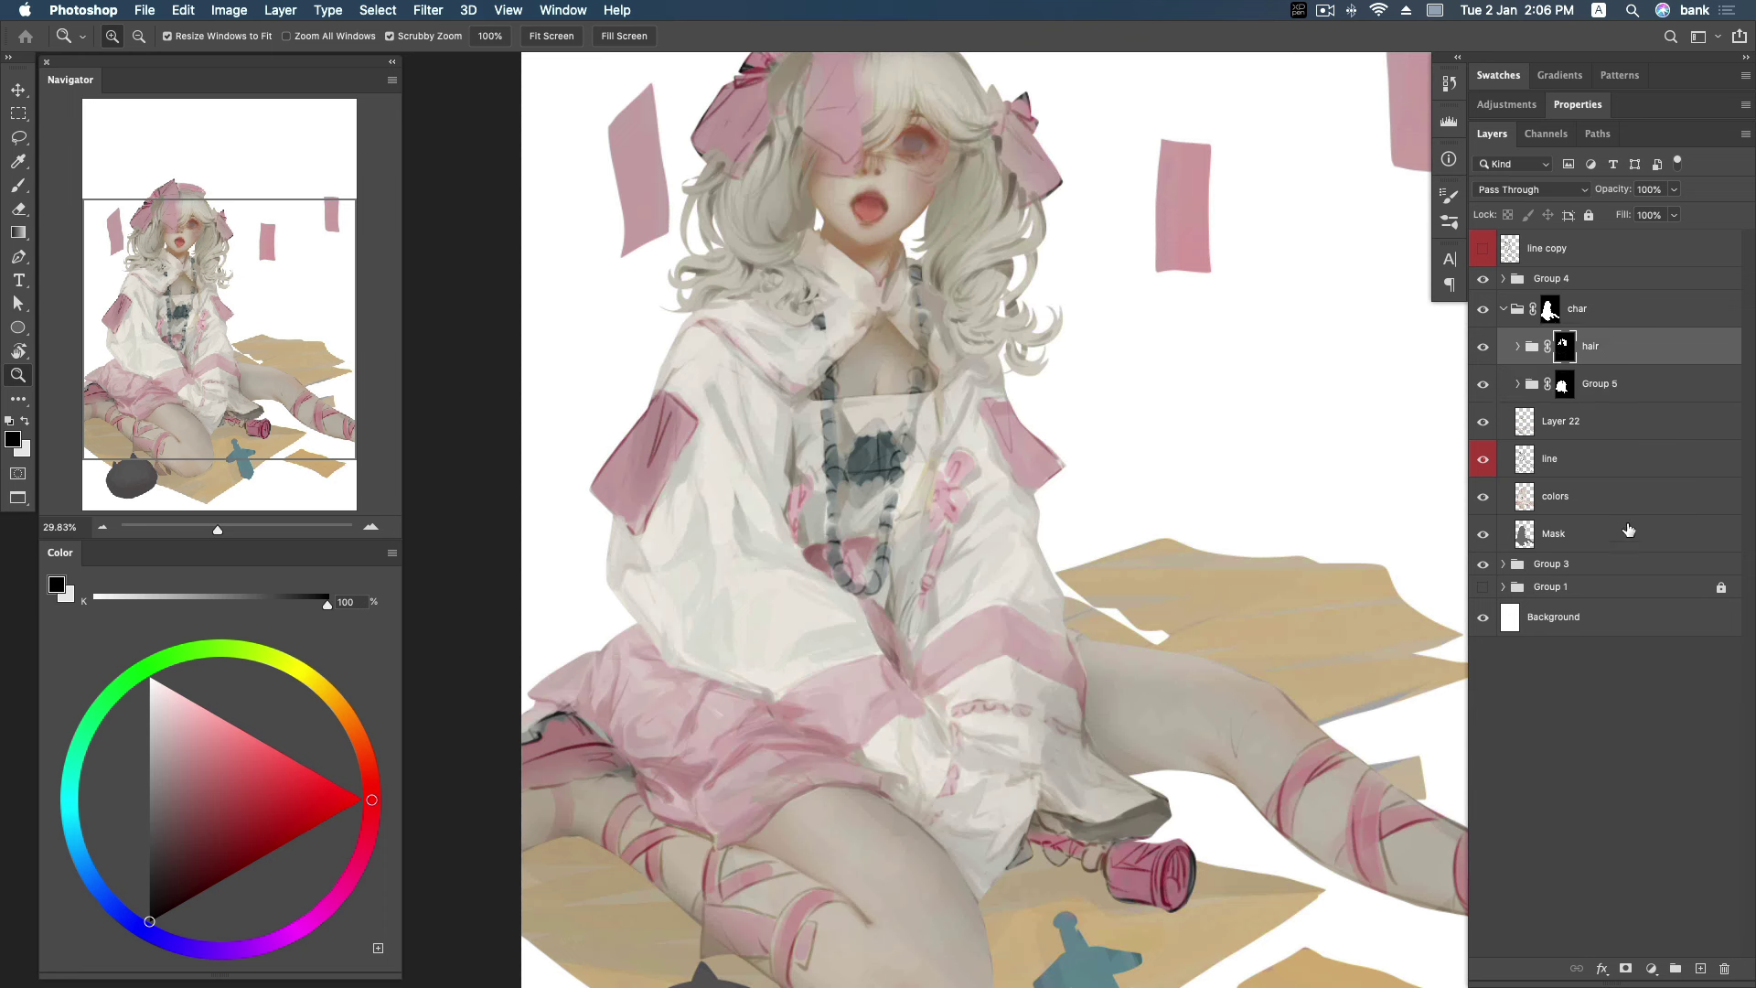
pyautogui.click(1481, 252)
pyautogui.click(1677, 969)
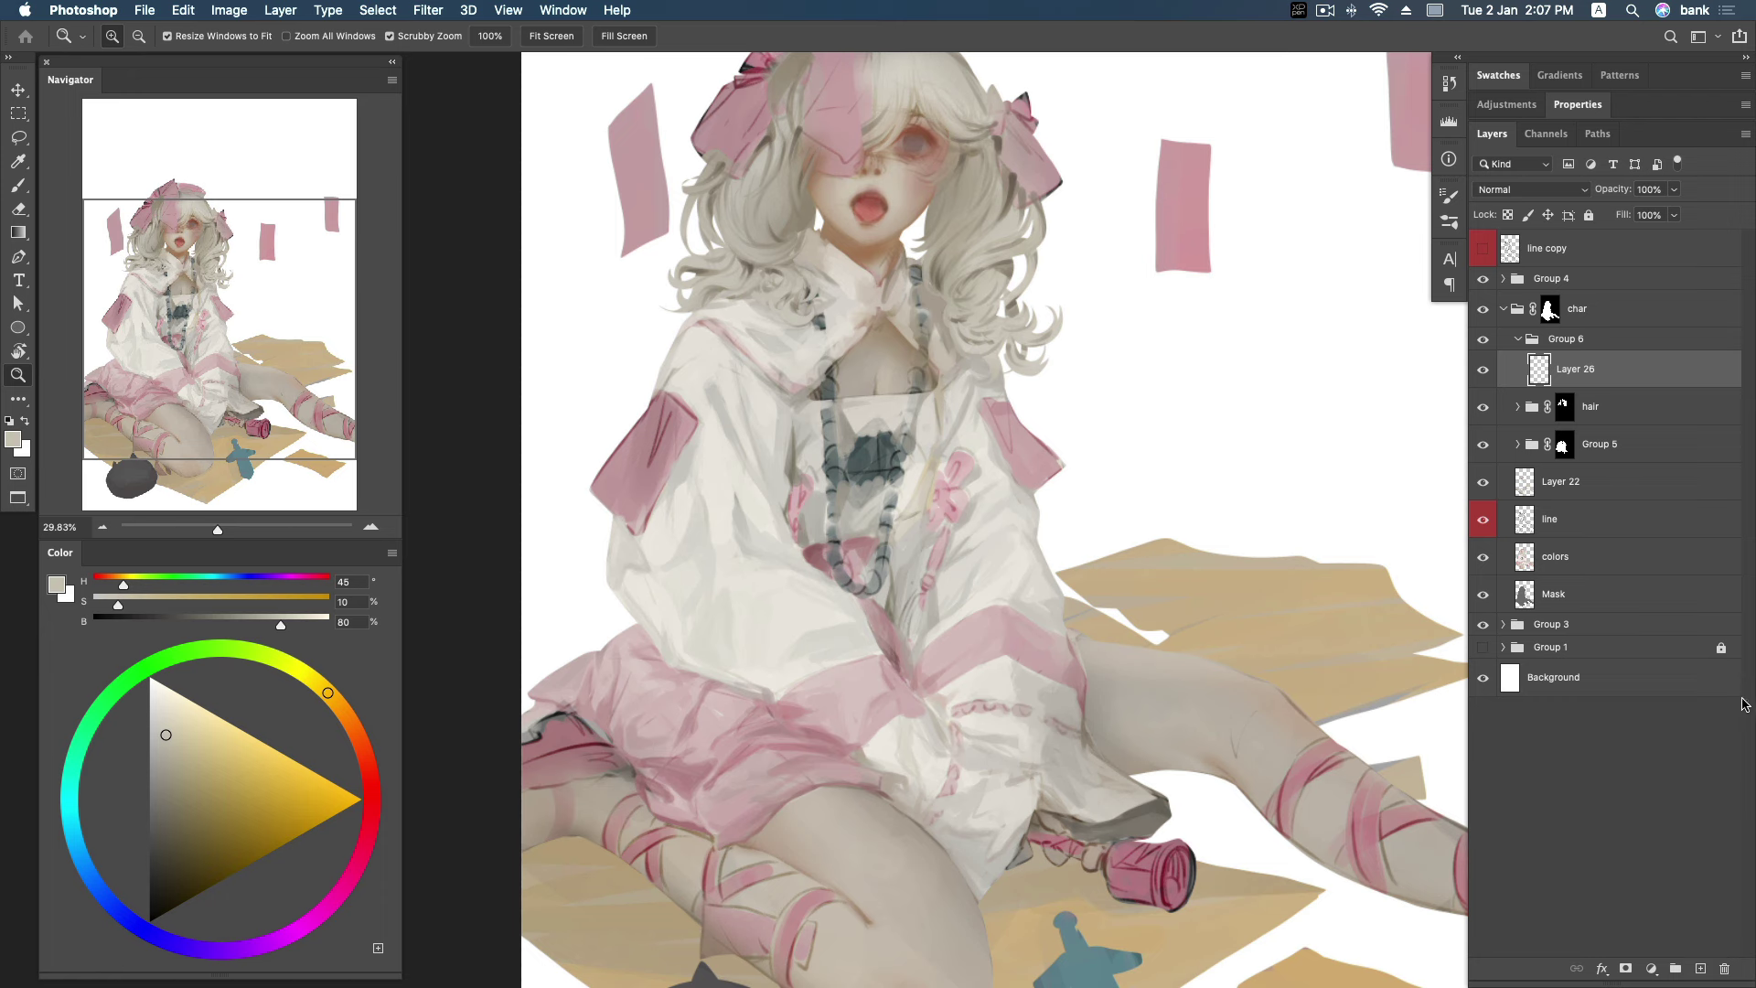
pyautogui.click(1483, 249)
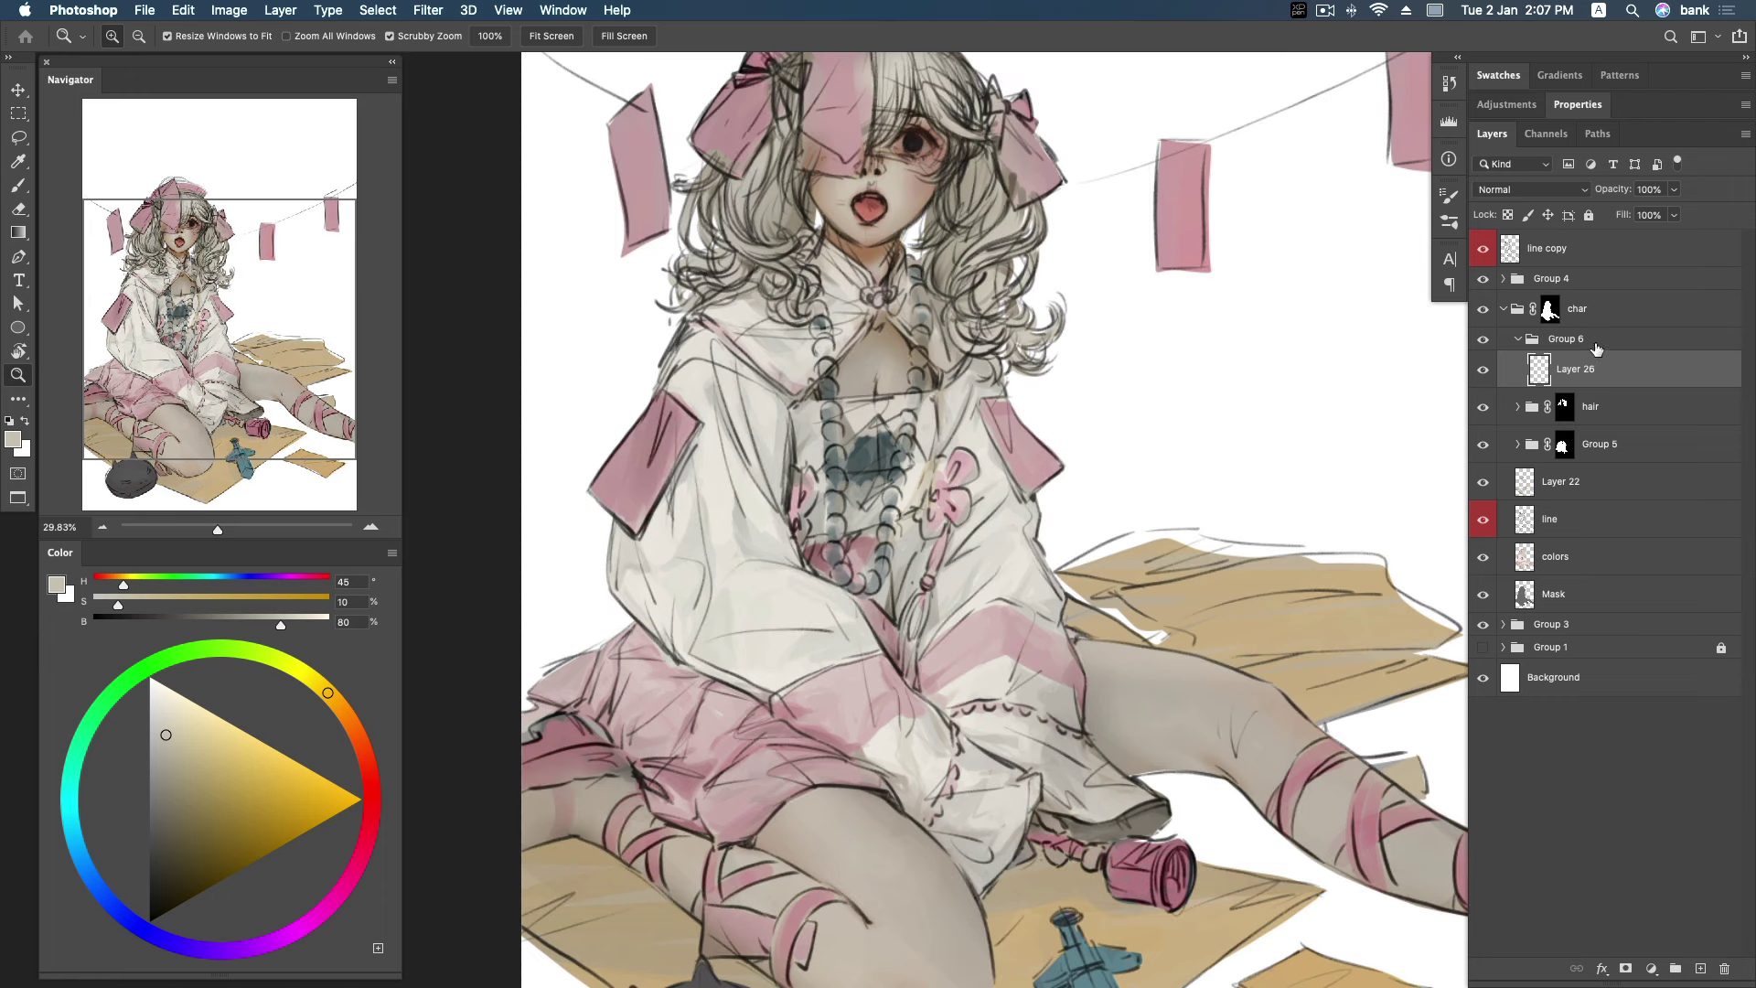
pyautogui.click(1591, 343)
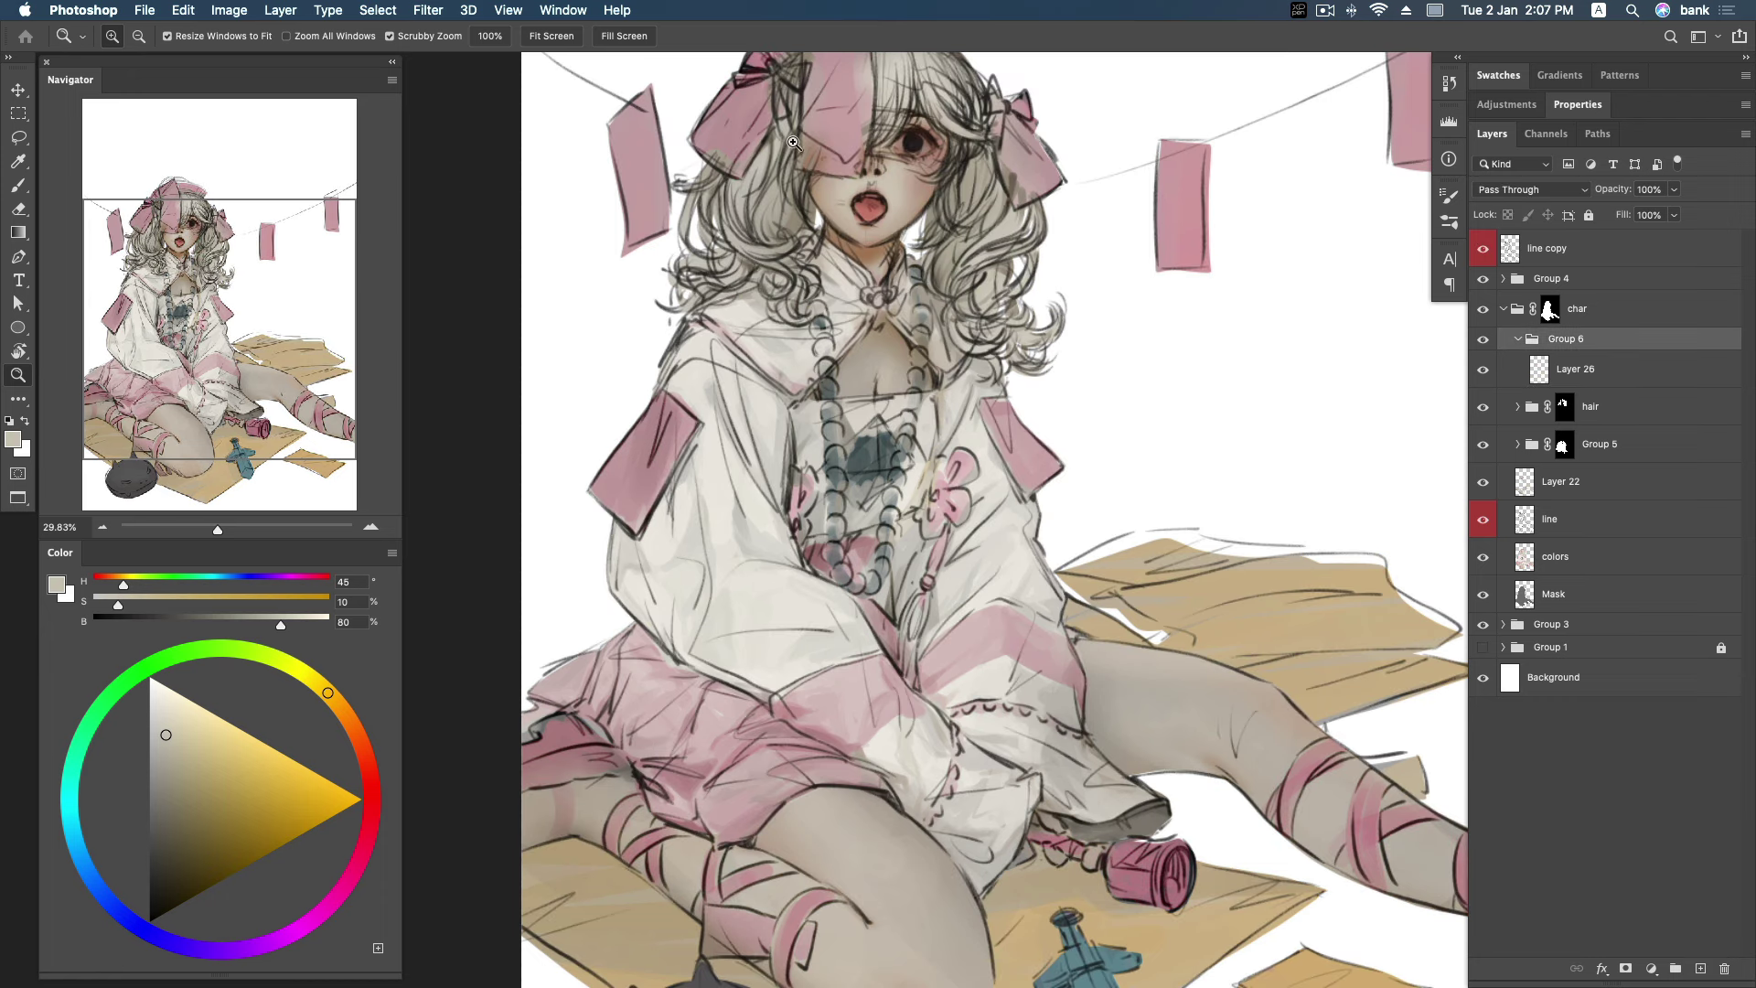
pyautogui.moveTo(795, 146); pyautogui.dragTo(849, 381)
pyautogui.press('l')
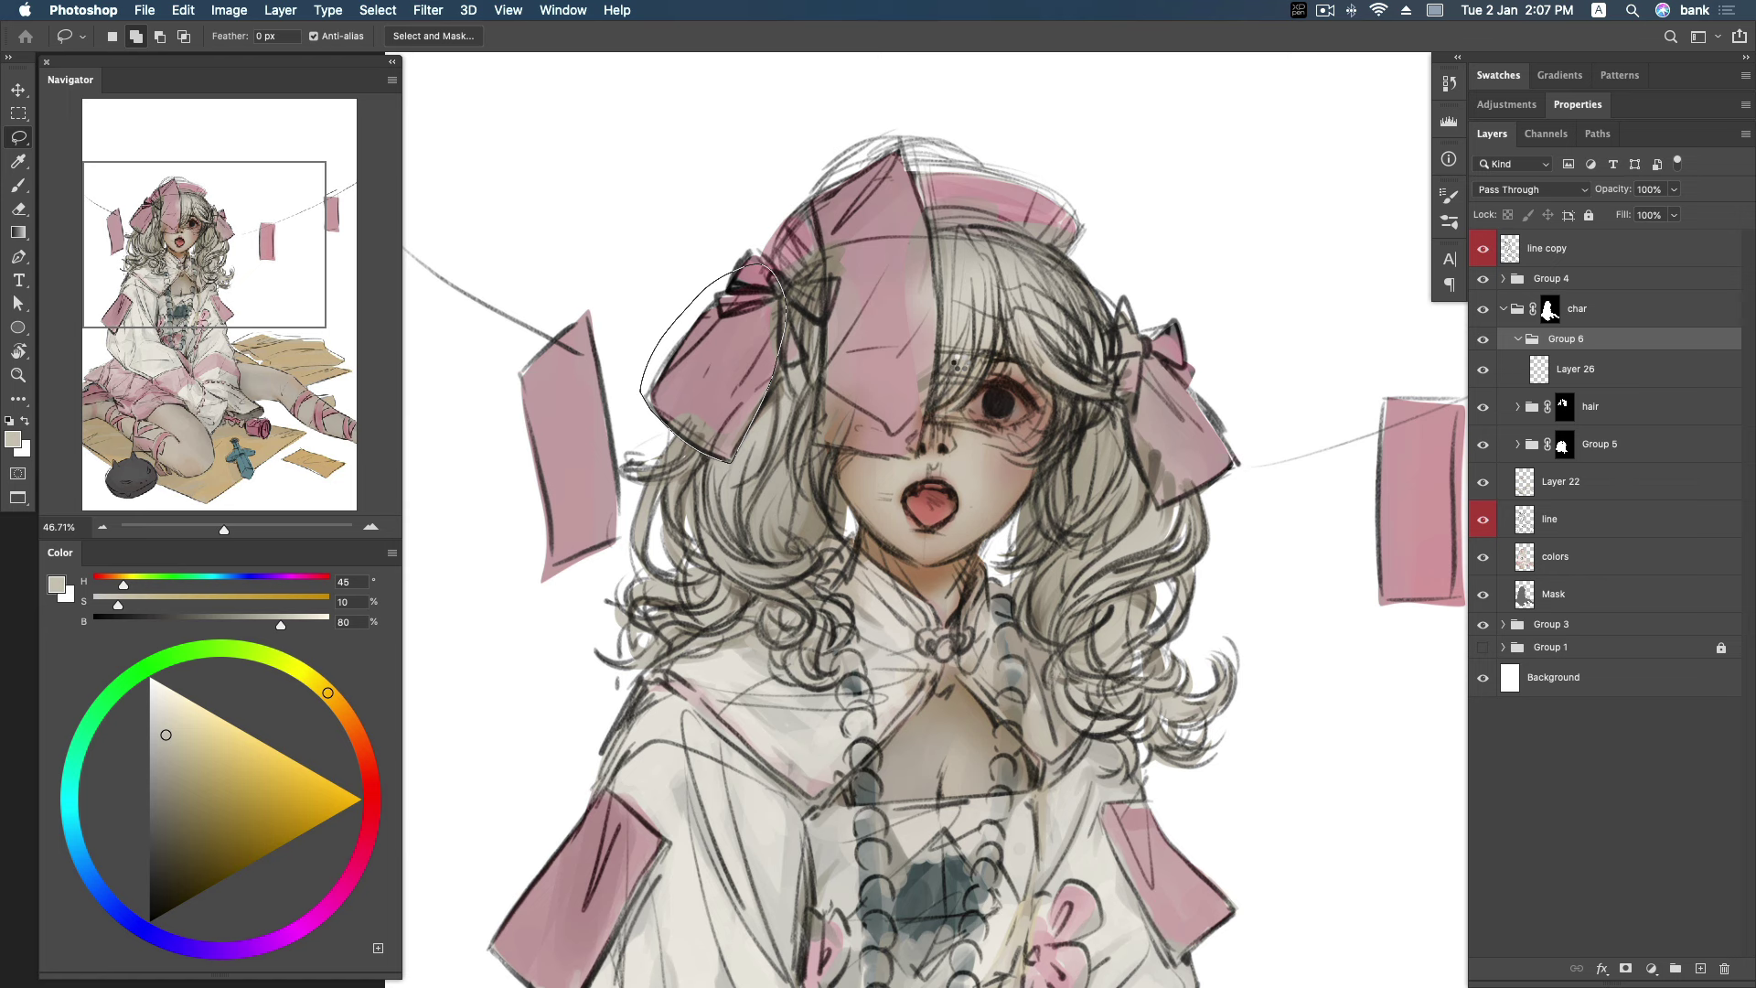
# Clear the old selection and lasso the left hair bow and the beret ribbon.
pyautogui.hotkey('ctrl', 'd')
pyautogui.moveTo(759, 266); pyautogui.dragTo(714, 282)
pyautogui.moveTo(743, 256)
pyautogui.mouseDown()
pyautogui.moveTo(791, 288)
pyautogui.moveTo(794, 259)
pyautogui.mouseUp()
pyautogui.moveTo(826, 274)
pyautogui.mouseDown()
pyautogui.moveTo(820, 445)
pyautogui.moveTo(863, 454)
pyautogui.mouseUp()
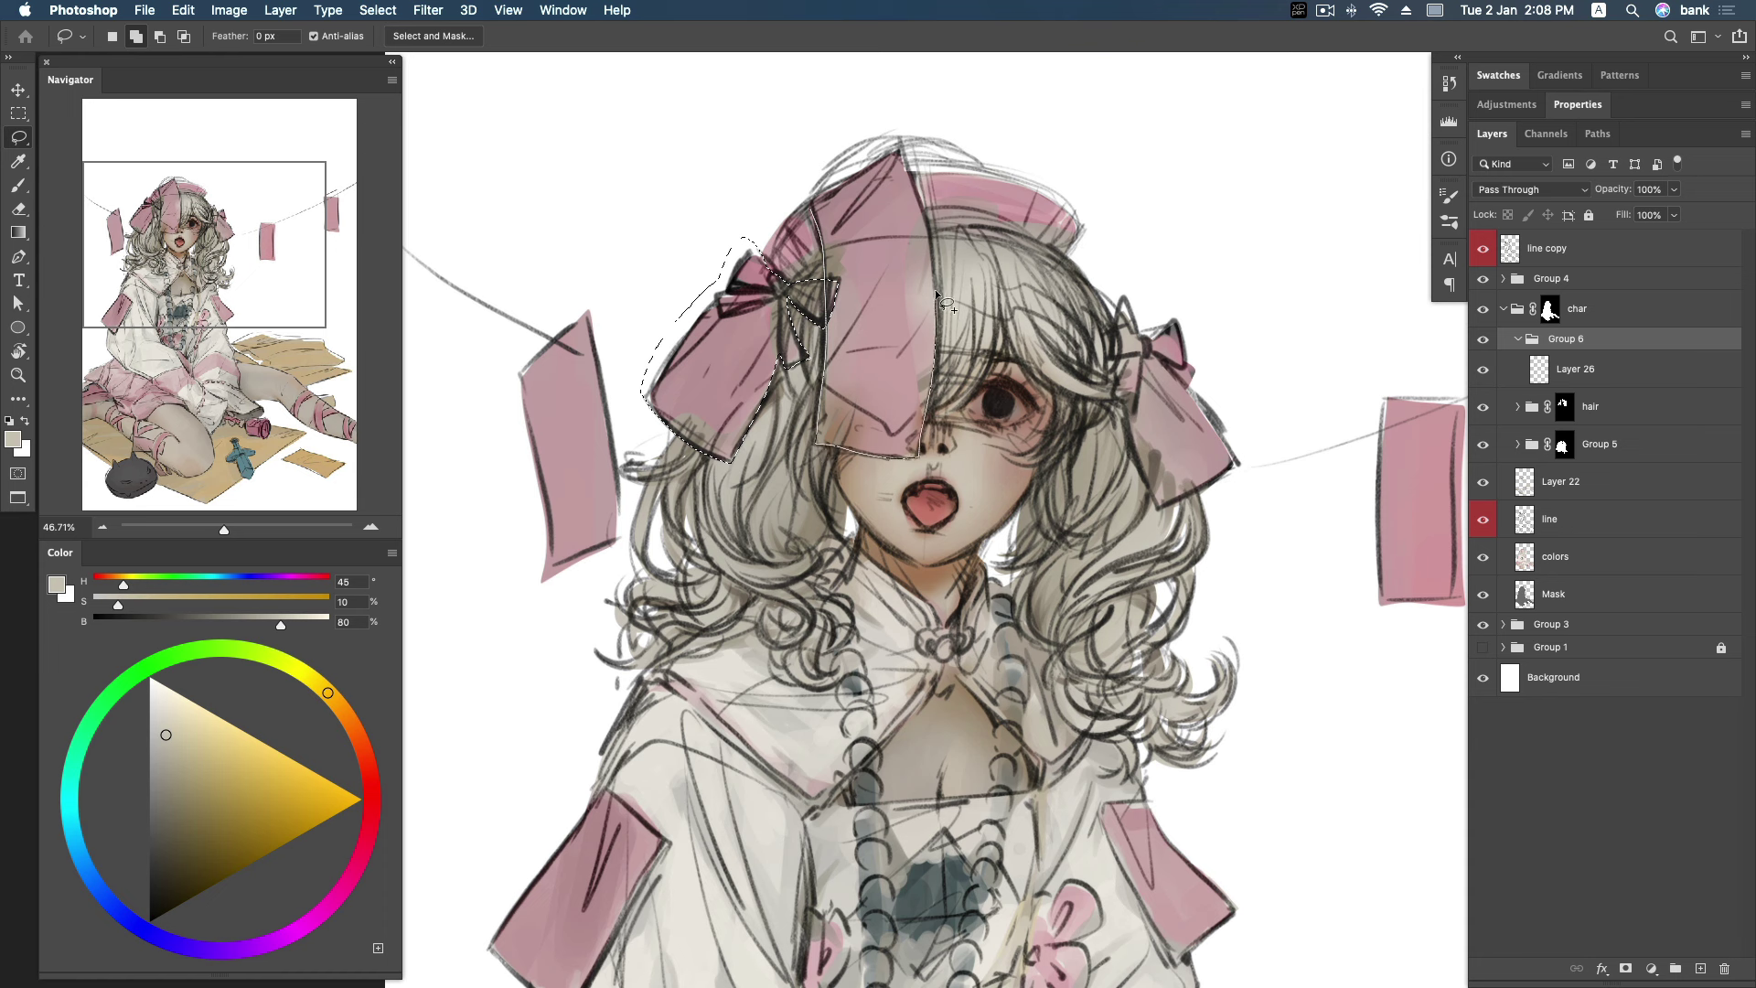
pyautogui.moveTo(809, 183); pyautogui.dragTo(808, 199)
# Add the right bow's tip, loop and tail plus the top of the beret.
pyautogui.moveTo(1145, 330); pyautogui.dragTo(1110, 338)
pyautogui.moveTo(1171, 364)
pyautogui.mouseDown()
pyautogui.moveTo(1118, 369)
pyautogui.moveTo(1140, 413)
pyautogui.mouseUp()
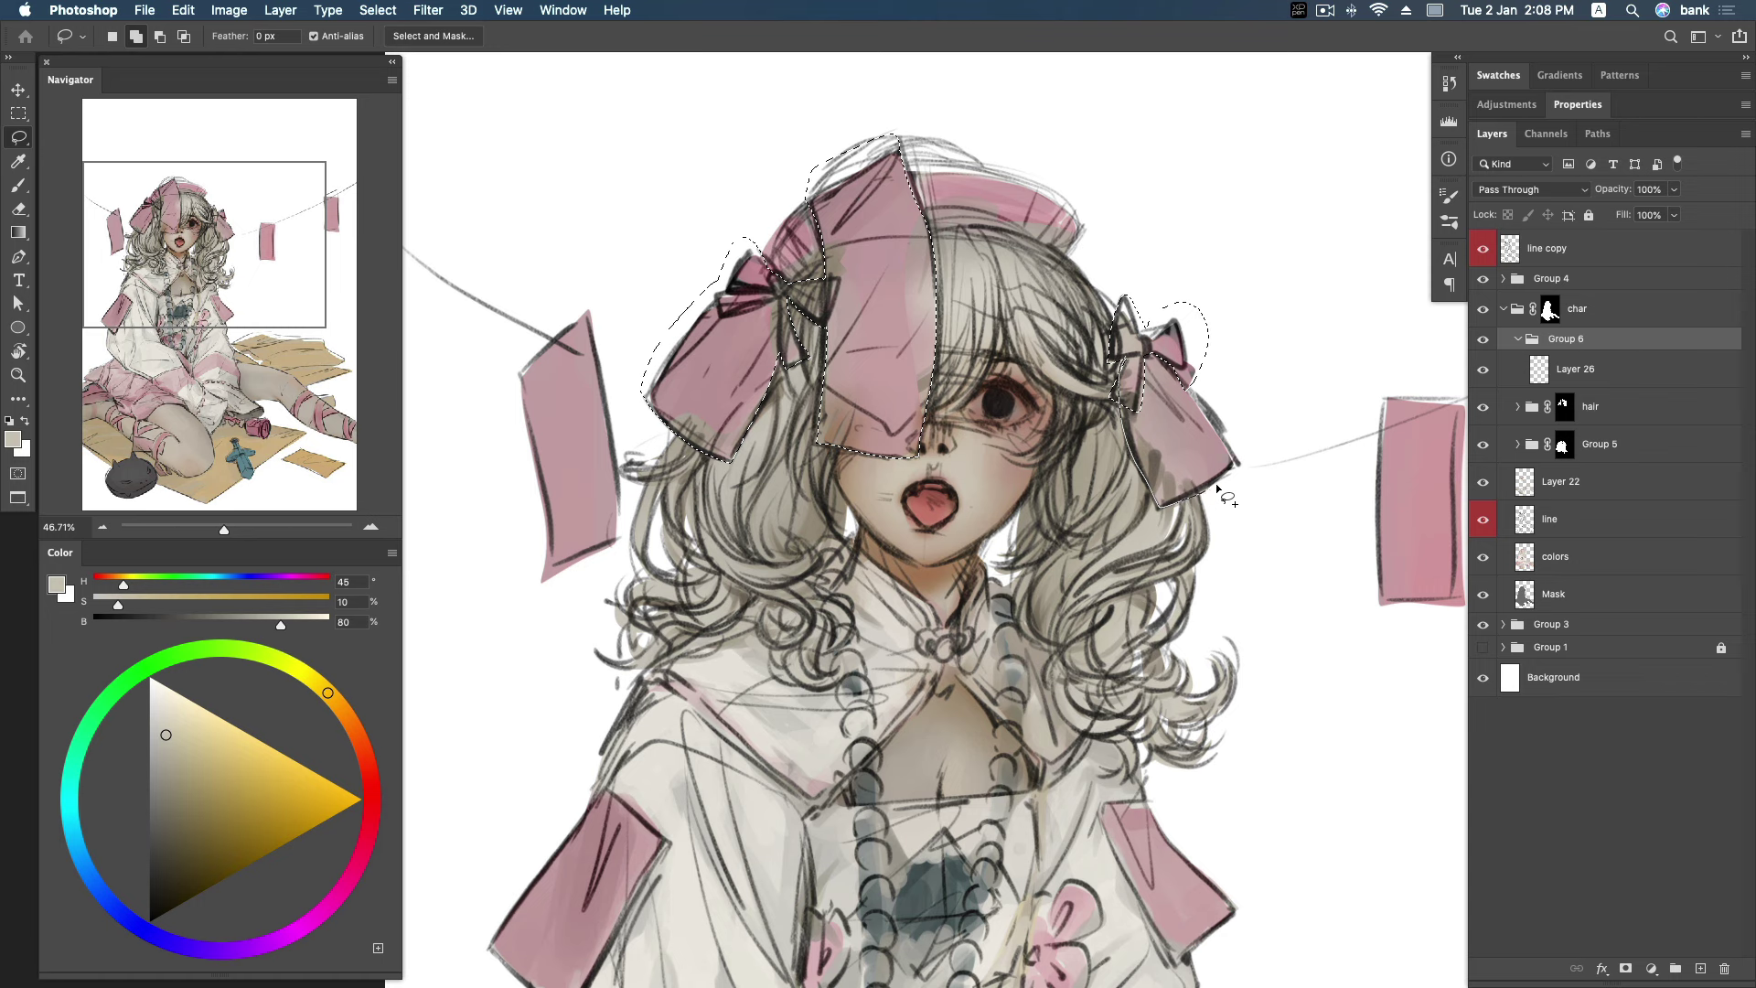
pyautogui.moveTo(1207, 364); pyautogui.dragTo(1154, 325)
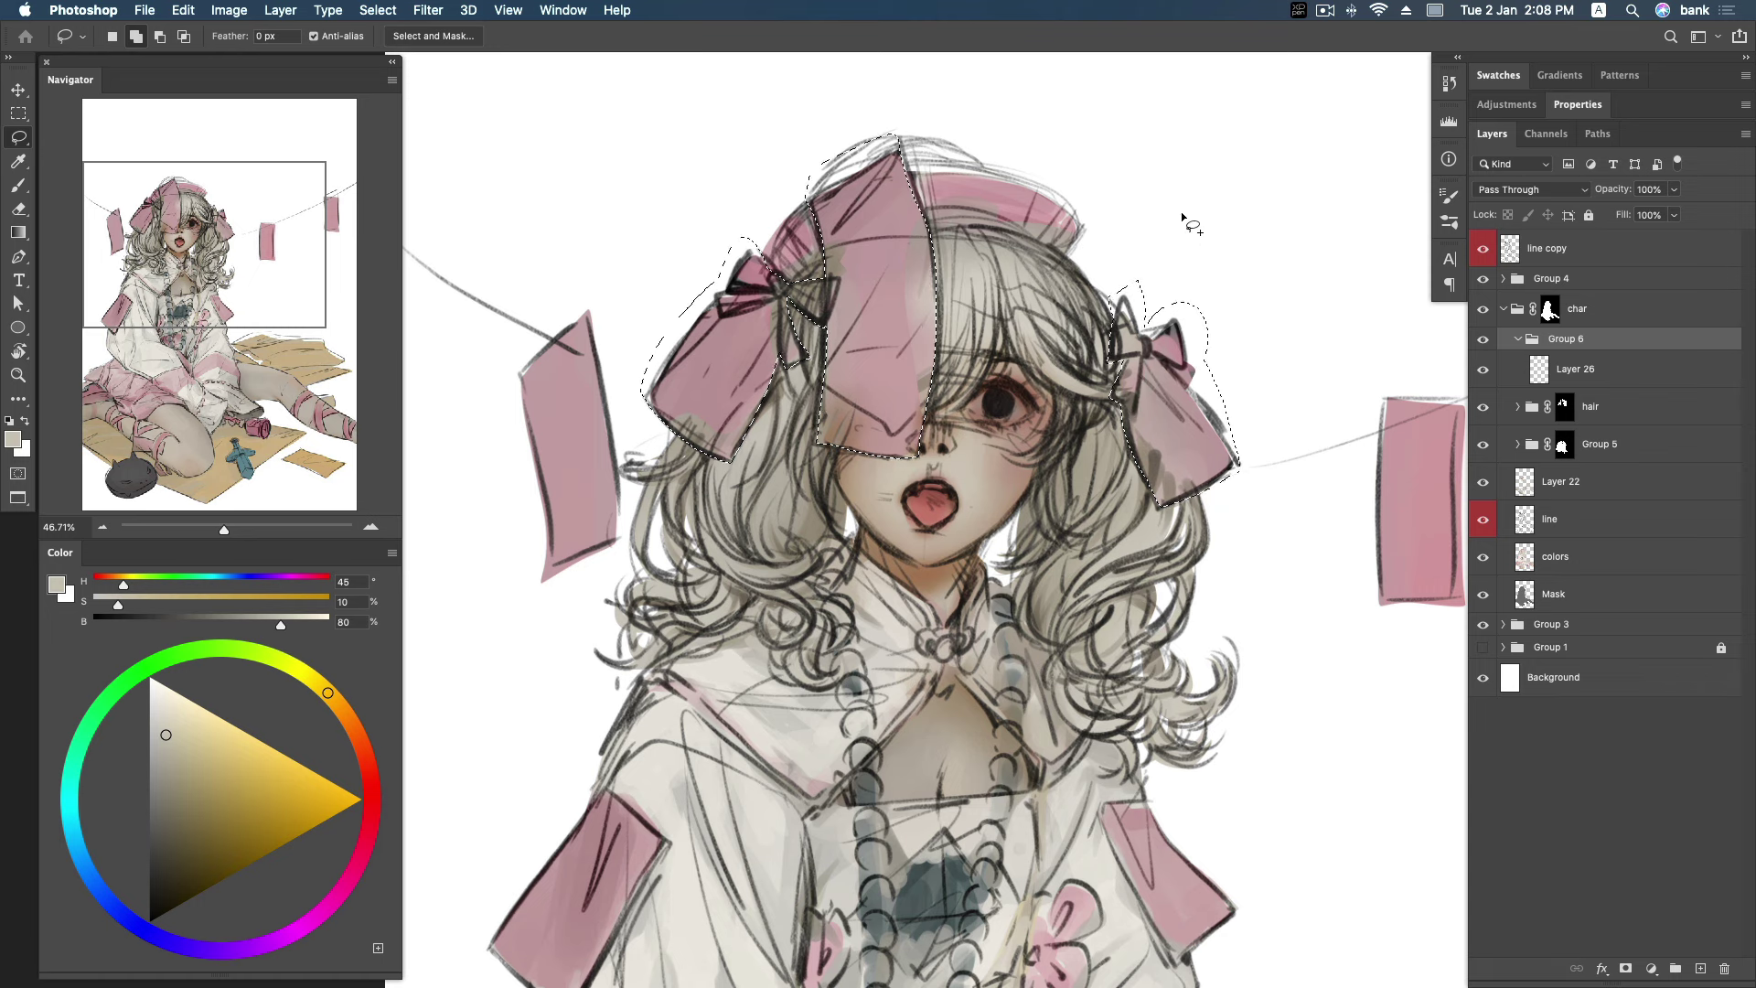
pyautogui.moveTo(802, 274)
pyautogui.mouseDown()
pyautogui.moveTo(843, 141)
pyautogui.moveTo(915, 236)
pyautogui.moveTo(1017, 232)
pyautogui.mouseUp()
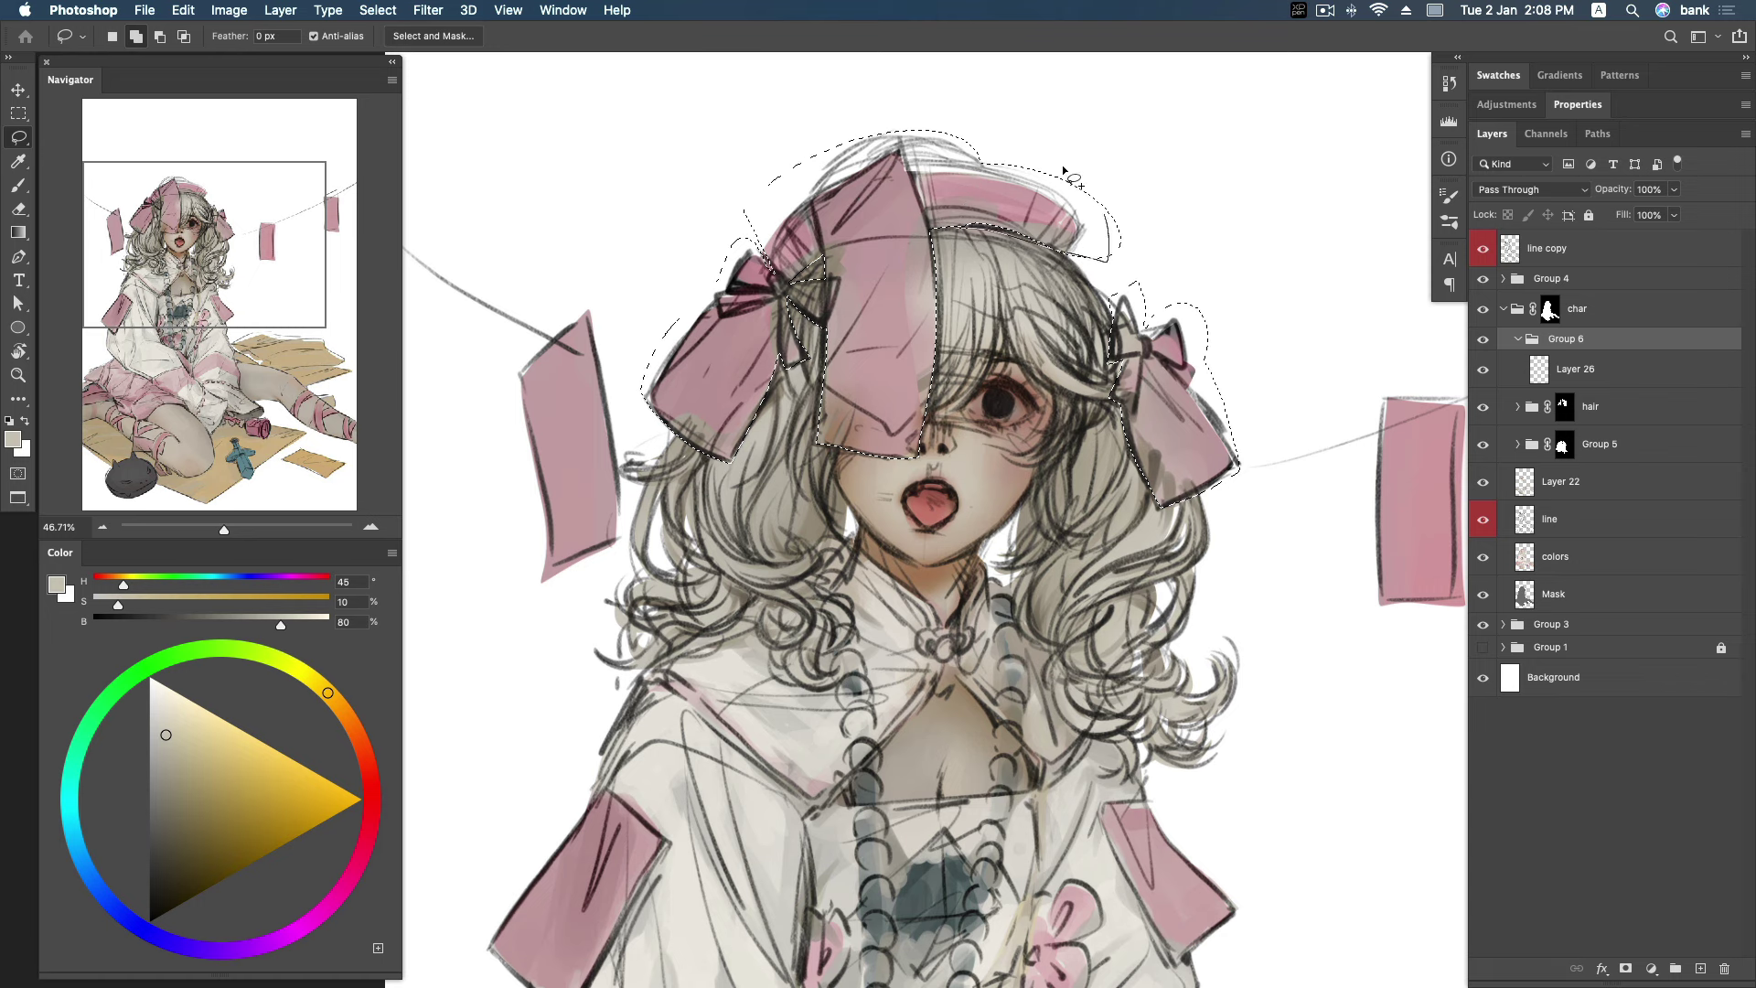
pyautogui.moveTo(987, 140)
pyautogui.mouseDown()
pyautogui.moveTo(1093, 223)
pyautogui.moveTo(942, 248)
pyautogui.mouseUp()
pyautogui.press('shift')
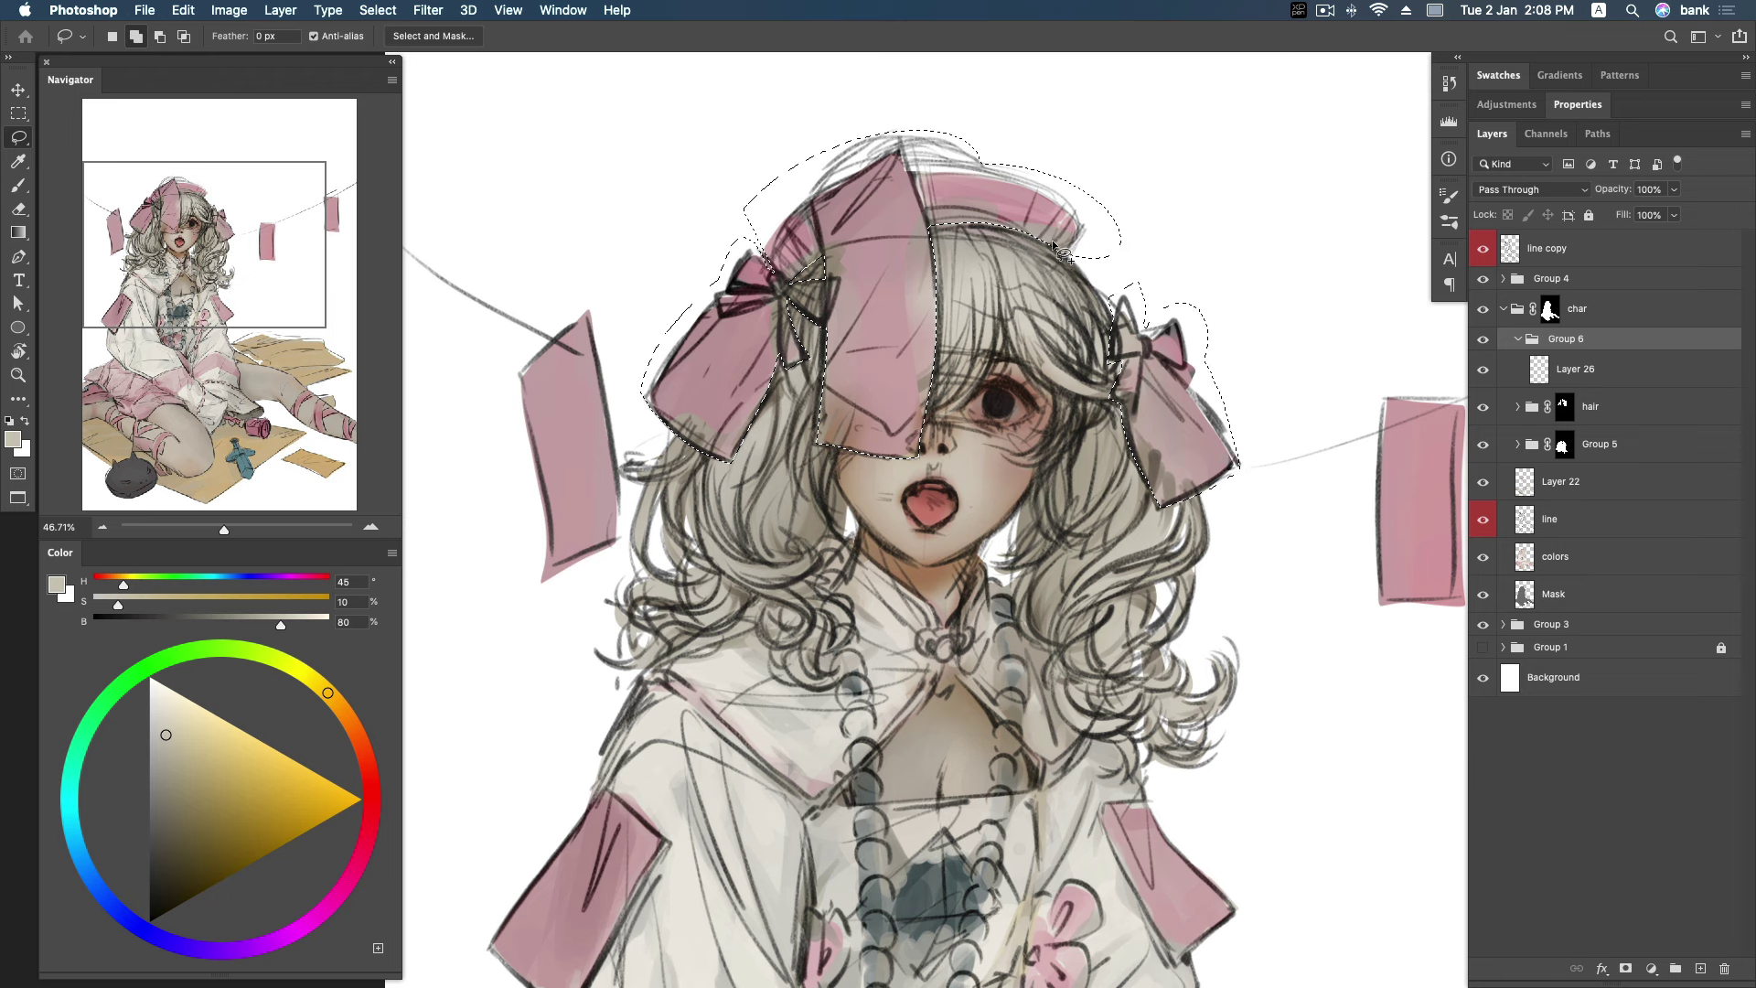
# Add the pink patches on both sleeves to the lasso selection.
pyautogui.click(1226, 106)
pyautogui.moveTo(997, 645); pyautogui.dragTo(1074, 367)
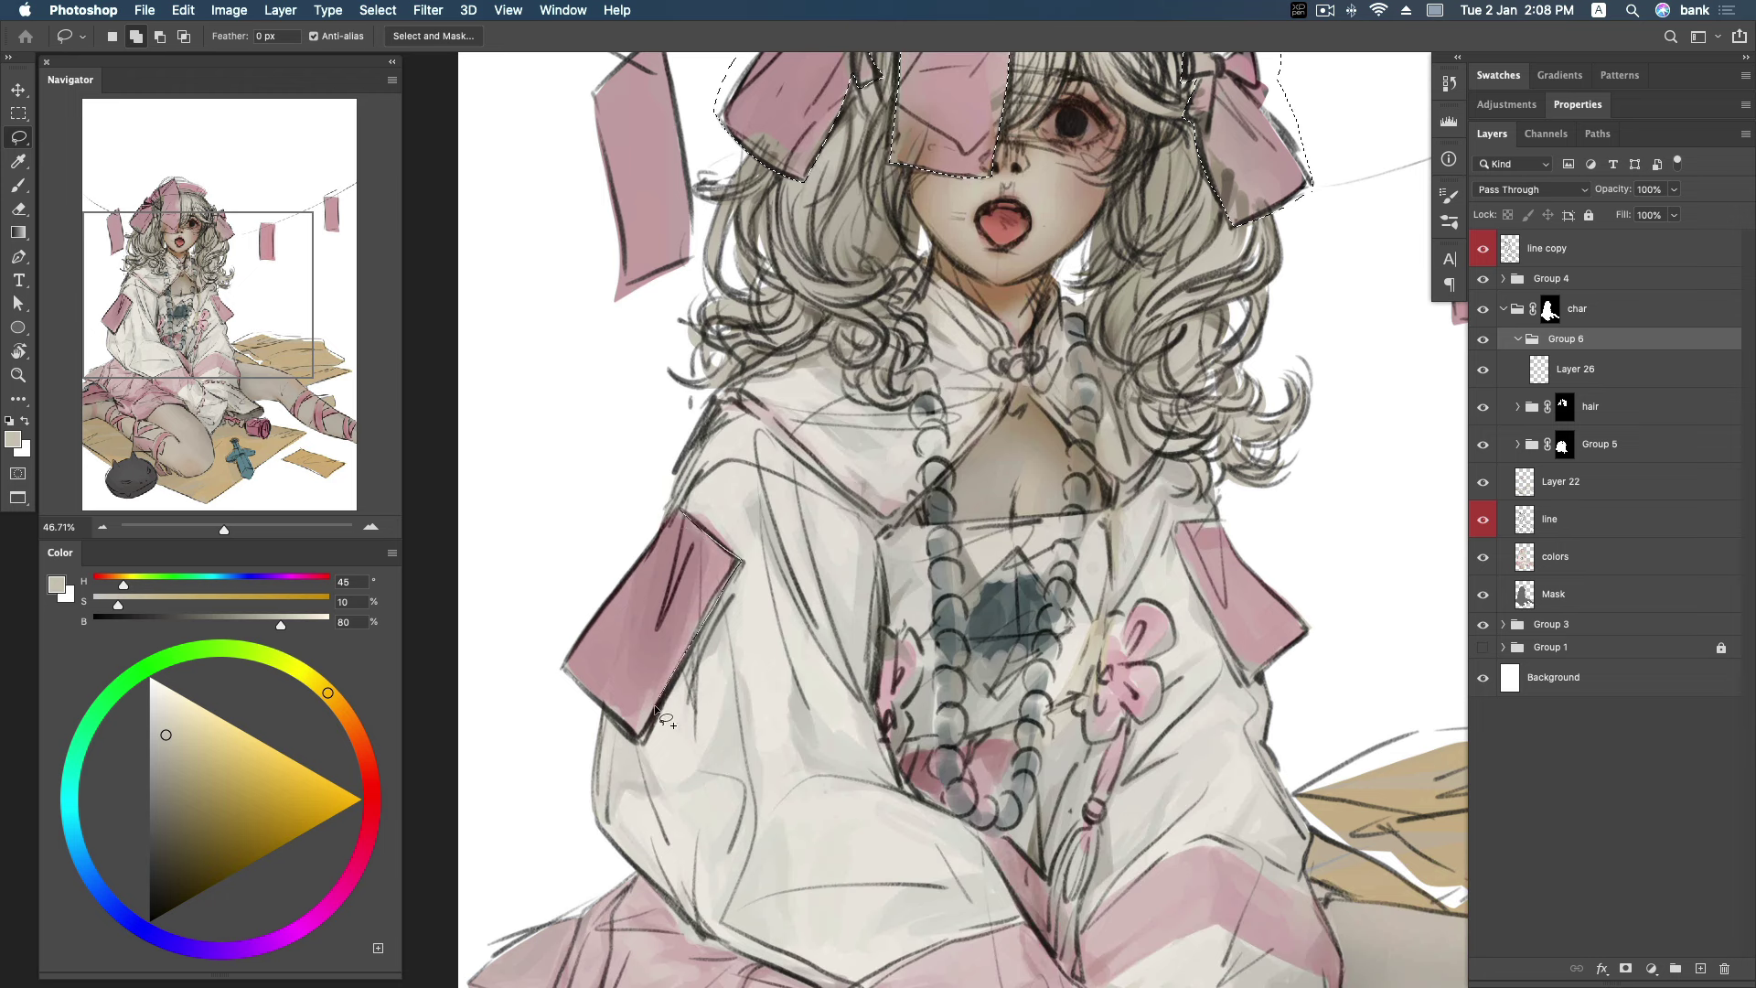
pyautogui.moveTo(611, 720); pyautogui.dragTo(627, 544)
pyautogui.moveTo(679, 506); pyautogui.dragTo(678, 507)
pyautogui.scroll(-1, 1006, 366)
pyautogui.scroll(-2, 1143, 439)
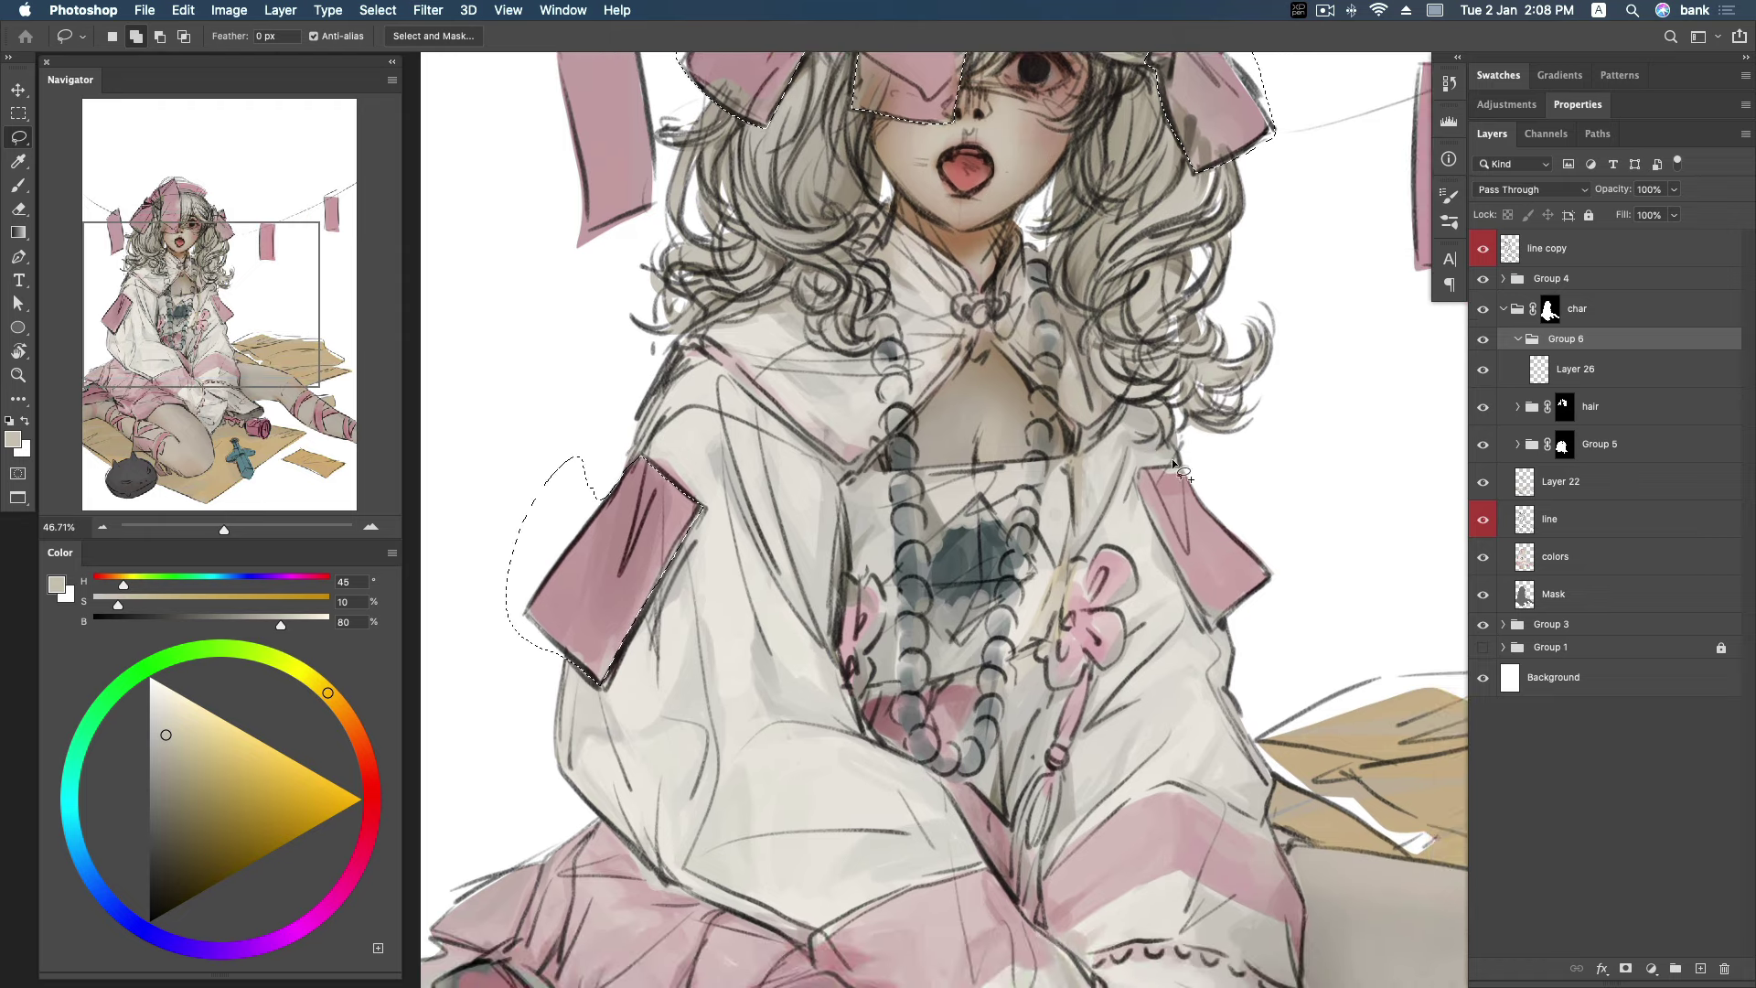
pyautogui.moveTo(1132, 466); pyautogui.dragTo(1255, 600)
pyautogui.moveTo(1150, 523); pyautogui.dragTo(1136, 470)
# Add the small area beside the necklace and the chest bow with its ribbon.
pyautogui.scroll(-3, 1167, 448)
pyautogui.scroll(-2, 1170, 430)
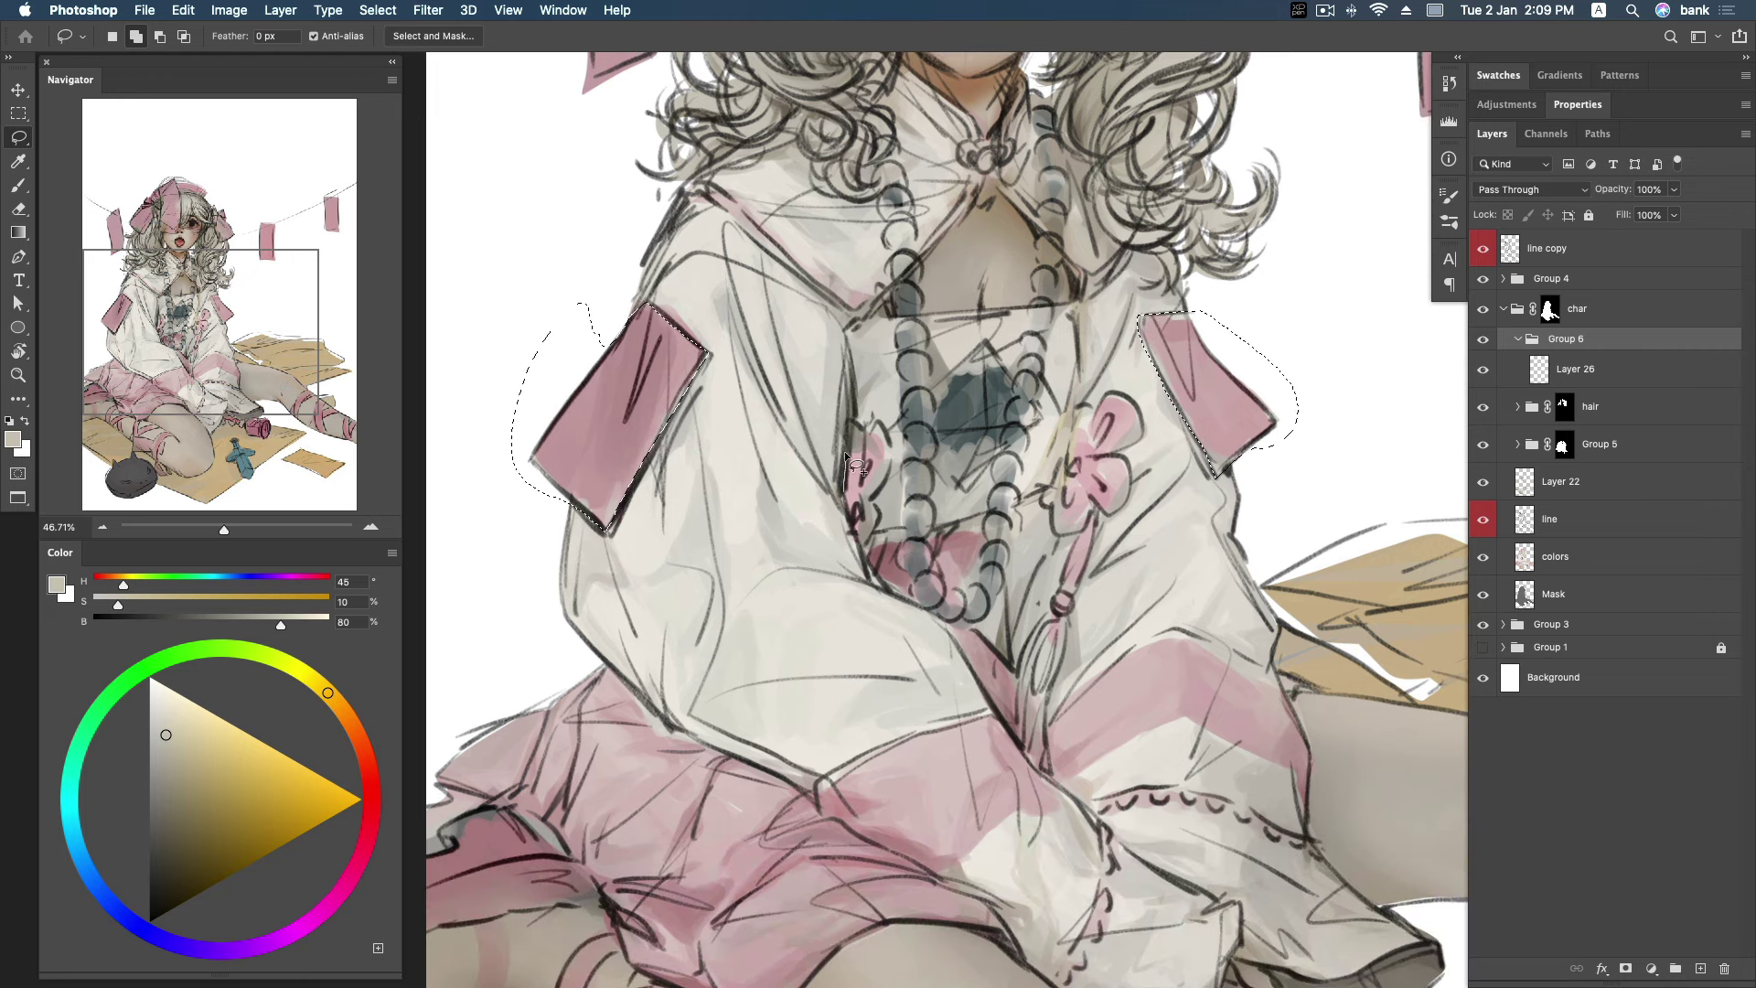
pyautogui.moveTo(849, 509); pyautogui.dragTo(860, 504)
pyautogui.moveTo(875, 453)
pyautogui.mouseDown()
pyautogui.moveTo(876, 533)
pyautogui.moveTo(858, 514)
pyautogui.mouseUp()
pyautogui.scroll(-1, 1088, 414)
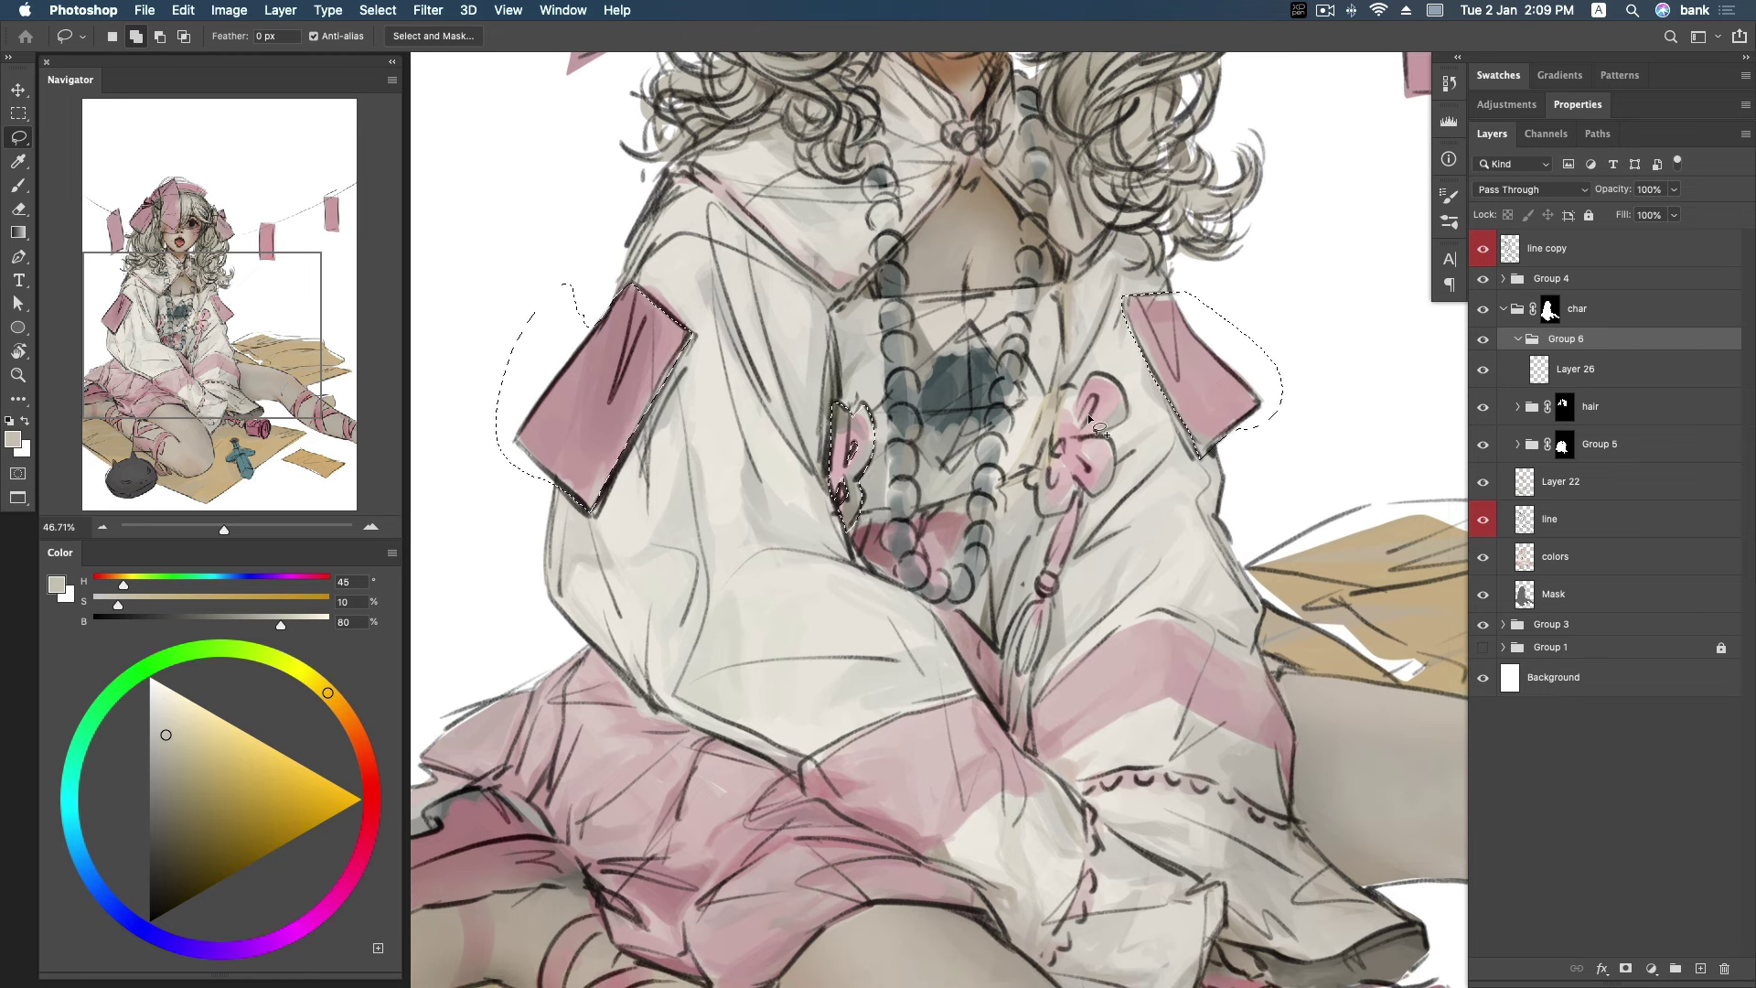
pyautogui.moveTo(1067, 419)
pyautogui.mouseDown()
pyautogui.moveTo(1086, 447)
pyautogui.moveTo(1068, 456)
pyautogui.moveTo(1102, 440)
pyautogui.moveTo(1093, 496)
pyautogui.moveTo(1072, 454)
pyautogui.moveTo(1037, 509)
pyautogui.moveTo(1056, 463)
pyautogui.moveTo(1042, 469)
pyautogui.moveTo(1052, 553)
pyautogui.mouseUp()
pyautogui.moveTo(1079, 477); pyautogui.dragTo(1042, 593)
pyautogui.moveTo(1051, 601); pyautogui.dragTo(1049, 606)
# Zoom out and lasso the fallen pink bottle into the selection.
pyautogui.press('z')
pyautogui.moveTo(1123, 485); pyautogui.dragTo(1052, 494)
pyautogui.moveTo(1273, 556); pyautogui.dragTo(1097, 567)
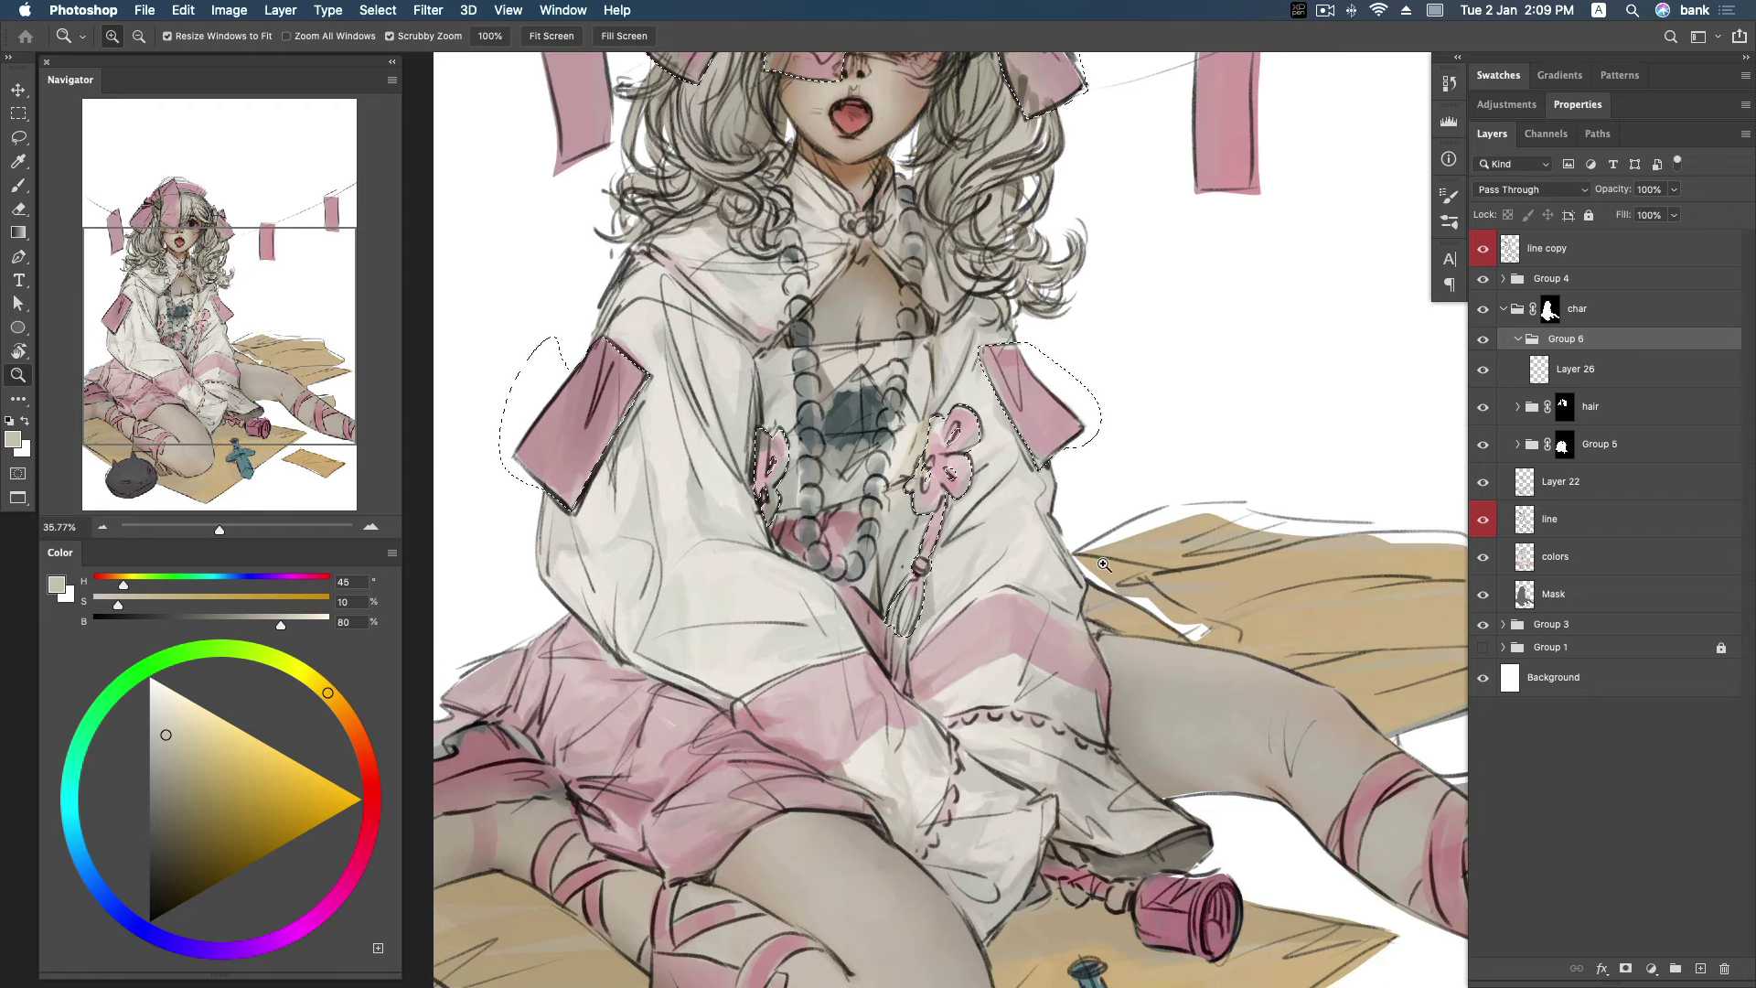
pyautogui.press('l')
pyautogui.scroll(-3, 1125, 640)
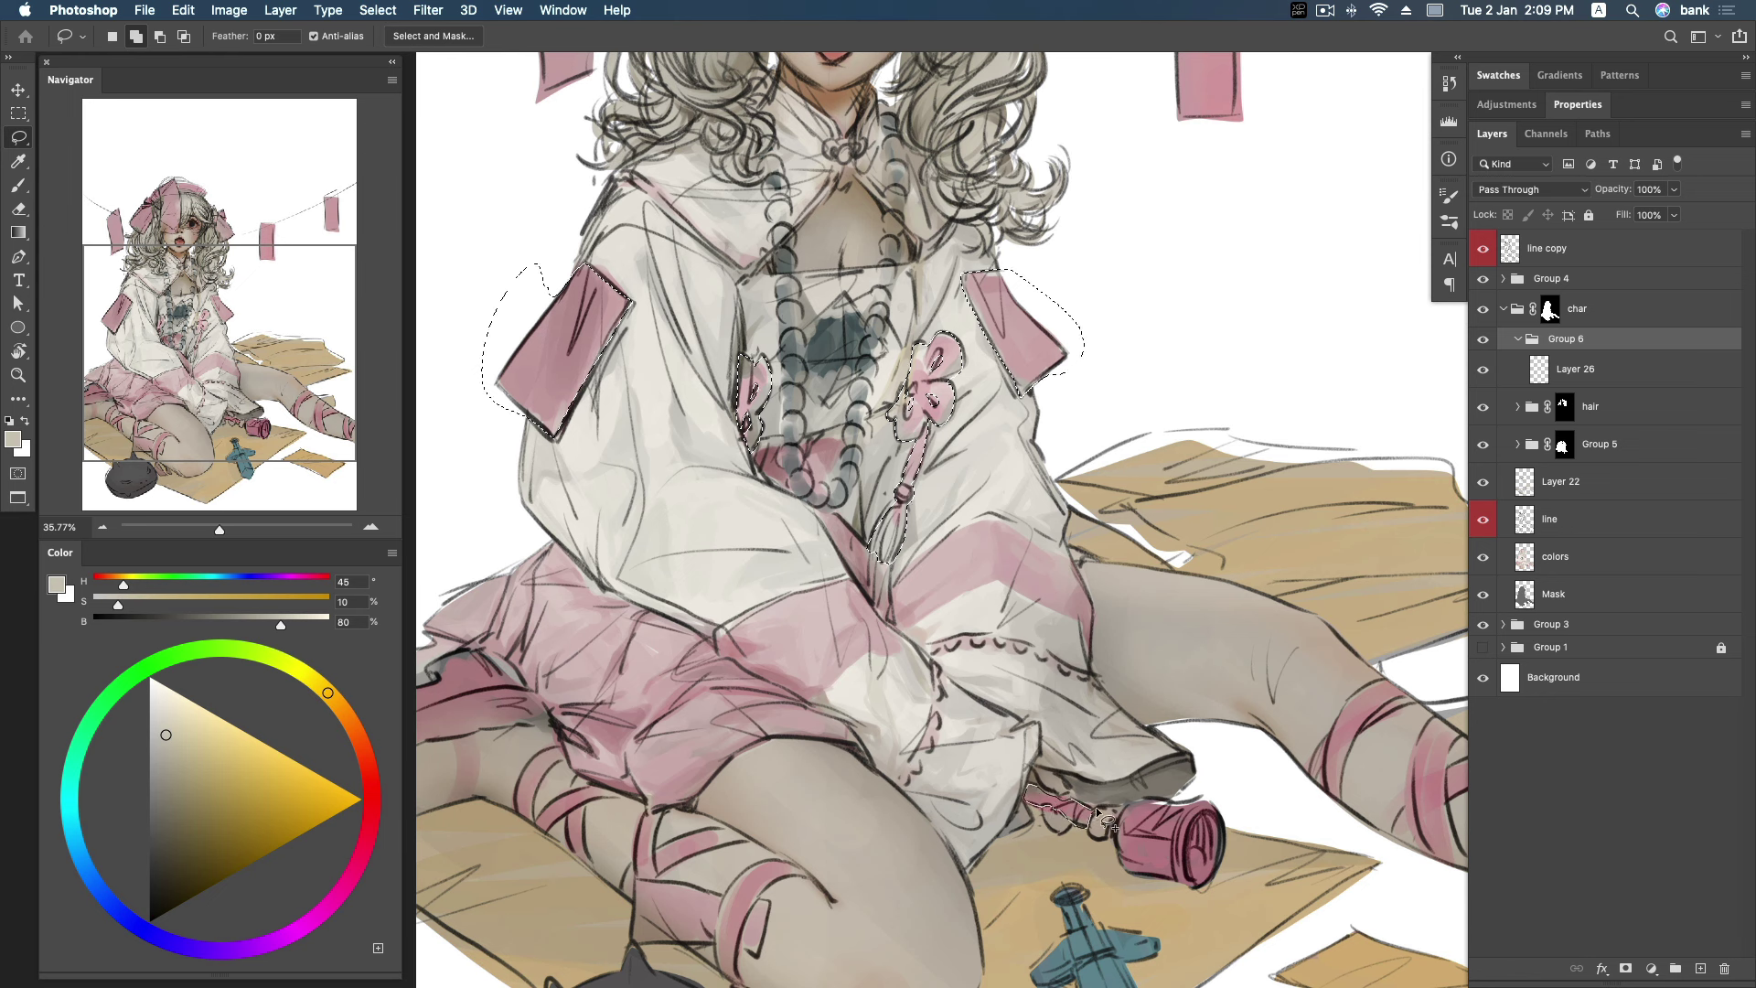
pyautogui.moveTo(1090, 817); pyautogui.dragTo(1109, 815)
pyautogui.moveTo(1239, 819)
pyautogui.mouseDown()
pyautogui.moveTo(1184, 799)
pyautogui.moveTo(1093, 821)
pyautogui.mouseUp()
# Add the lower-leg strap, leg band, boot piece and ribbon to the selection.
pyautogui.hscroll(-5, 1109, 694)
pyautogui.scroll(-3, 1108, 695)
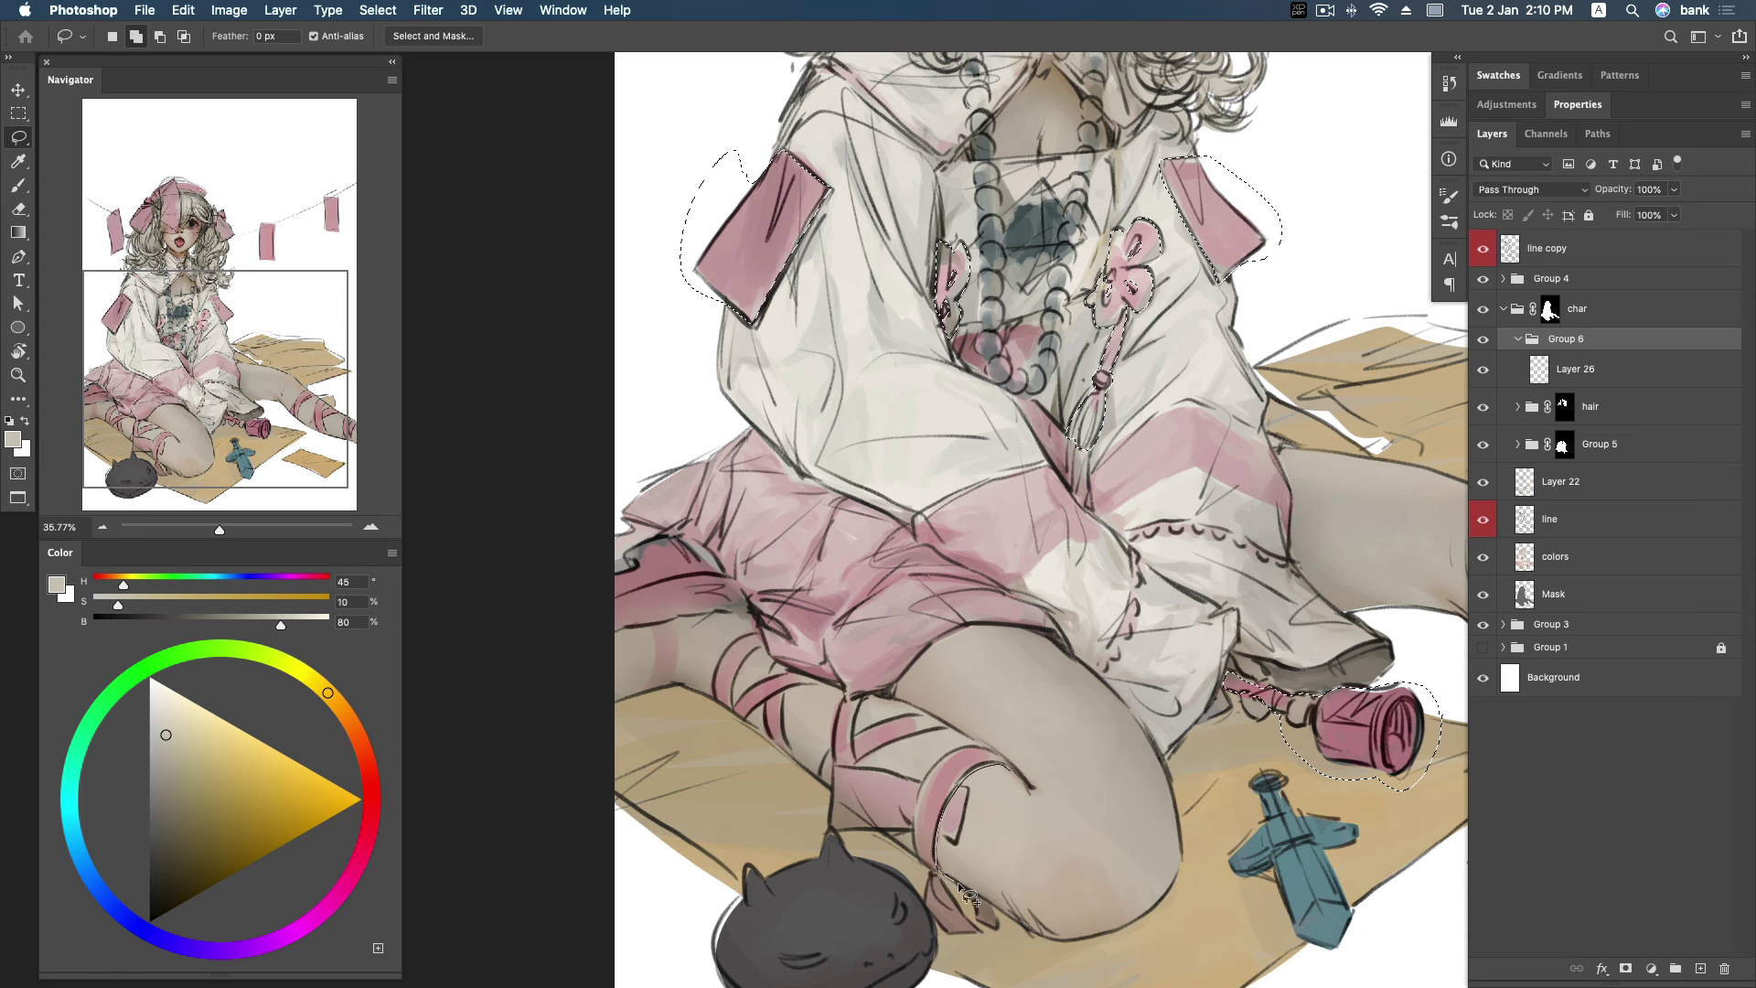
pyautogui.moveTo(930, 929); pyautogui.dragTo(1006, 773)
pyautogui.moveTo(935, 876); pyautogui.dragTo(915, 843)
pyautogui.moveTo(995, 753); pyautogui.dragTo(963, 748)
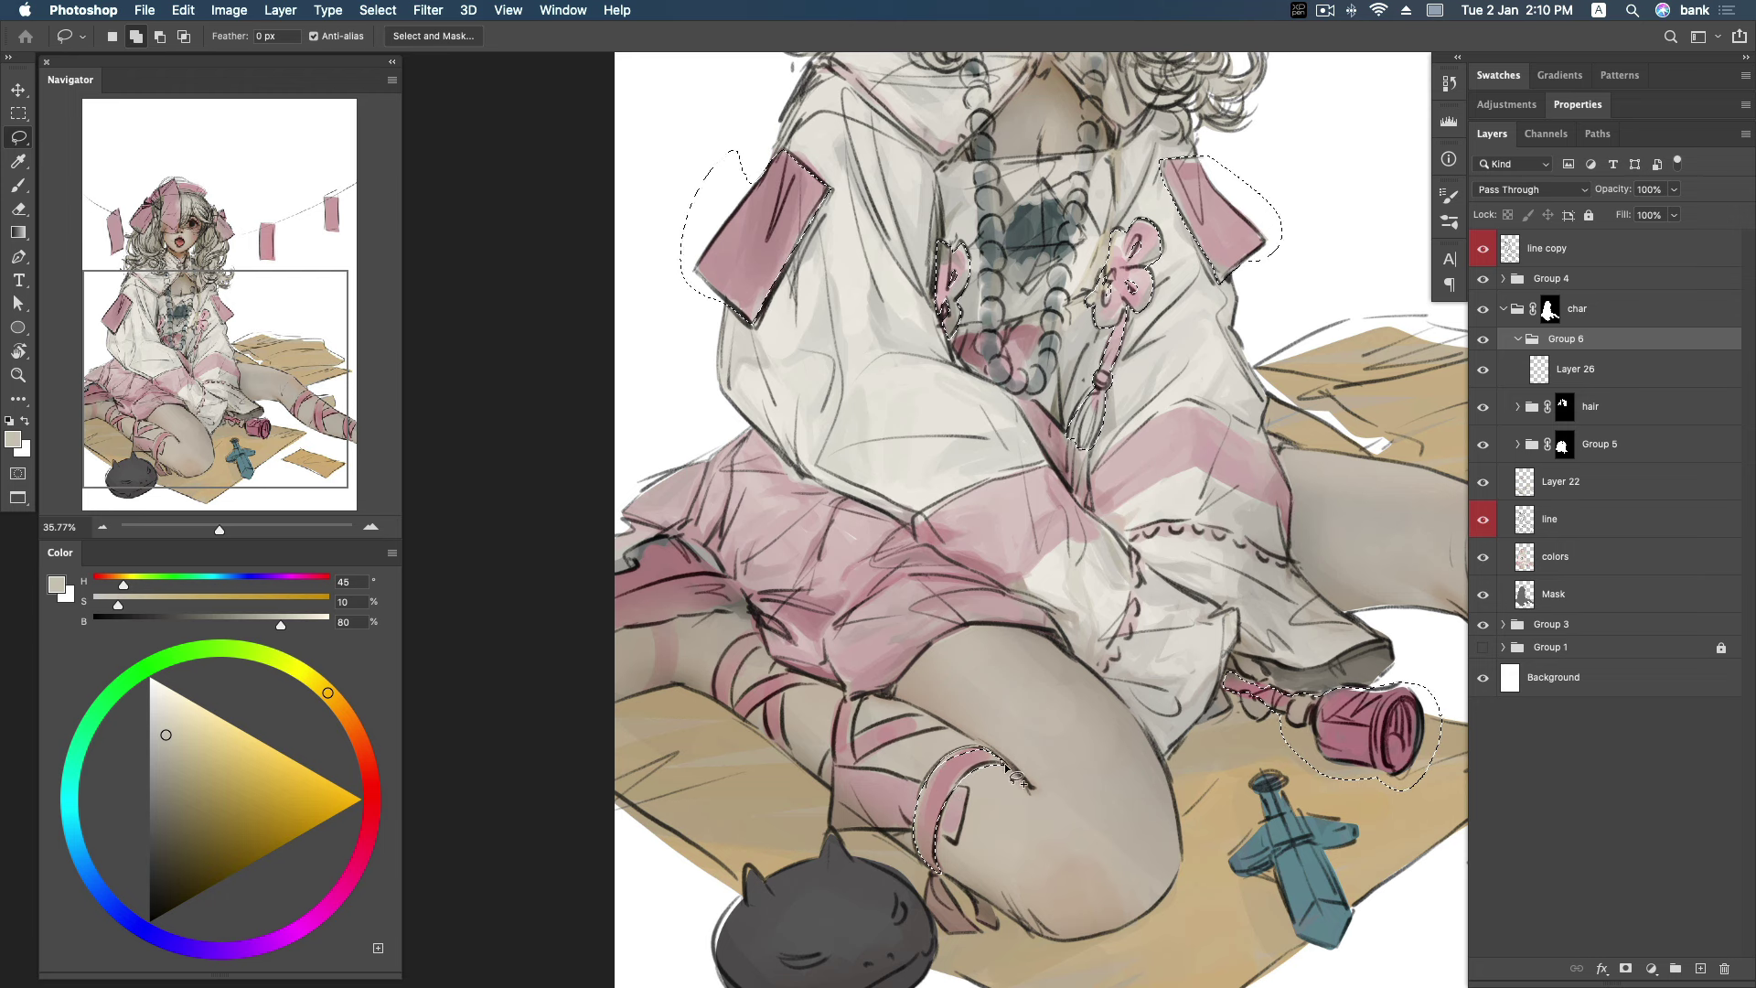
pyautogui.moveTo(967, 814)
pyautogui.mouseDown()
pyautogui.moveTo(830, 784)
pyautogui.moveTo(933, 790)
pyautogui.mouseUp()
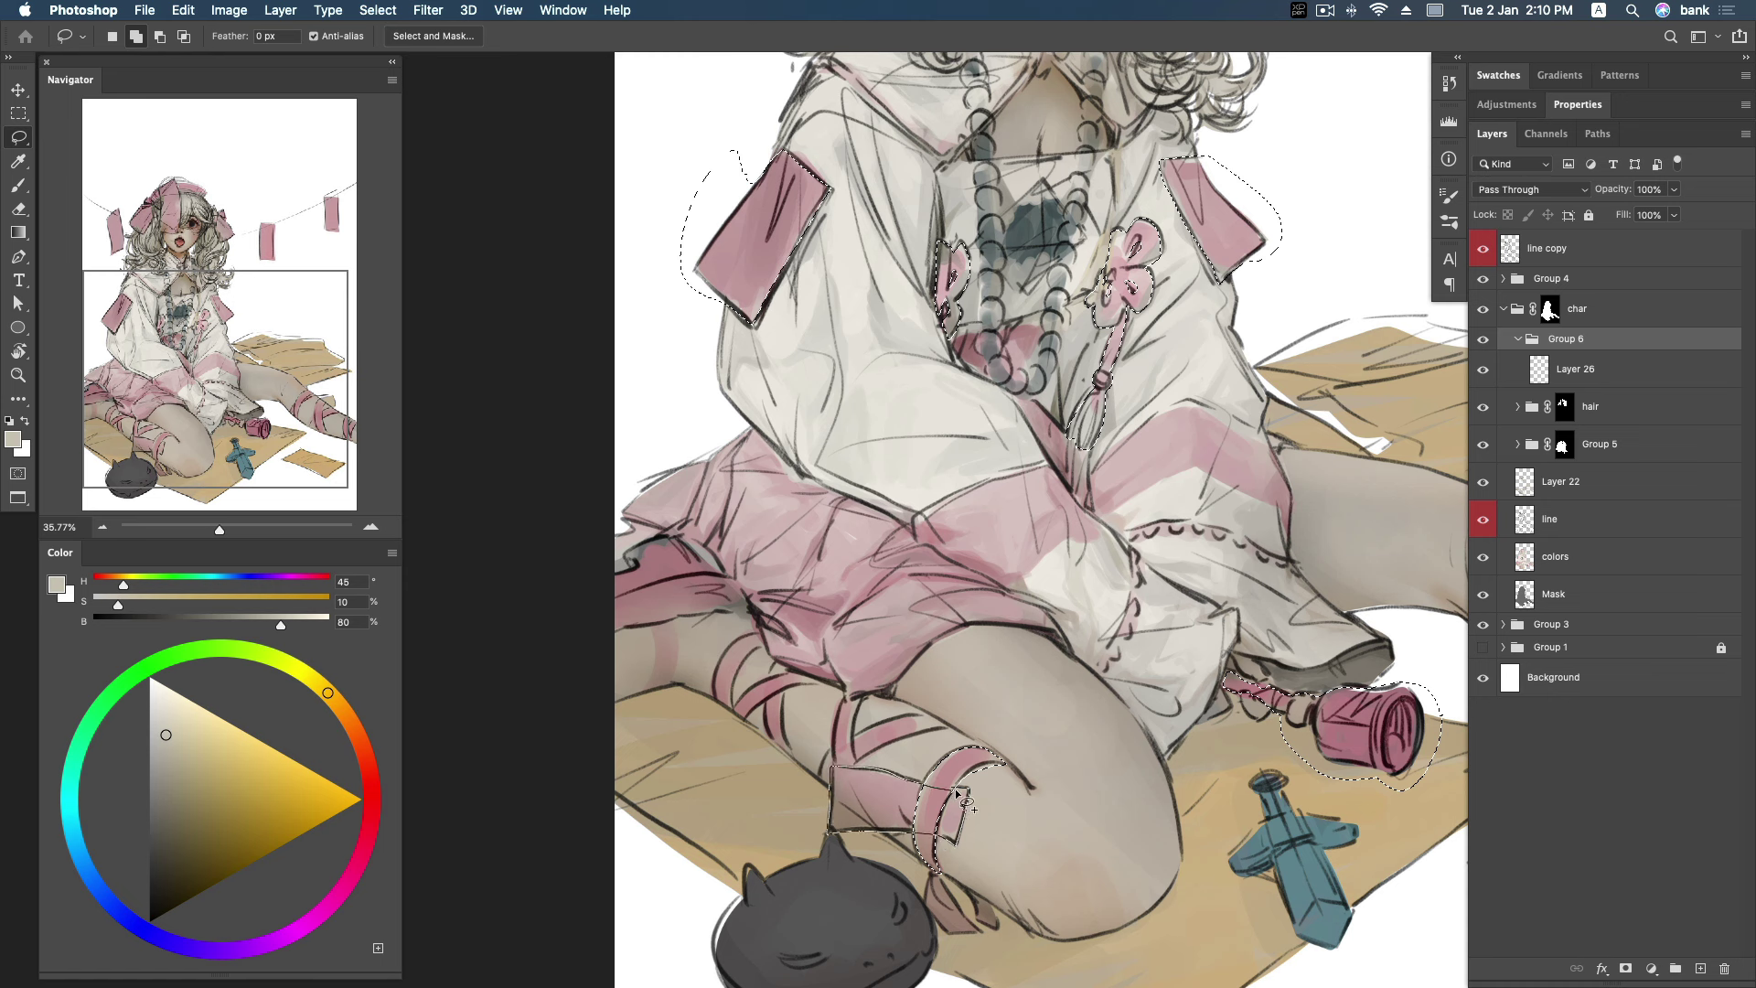
pyautogui.moveTo(978, 802); pyautogui.dragTo(971, 808)
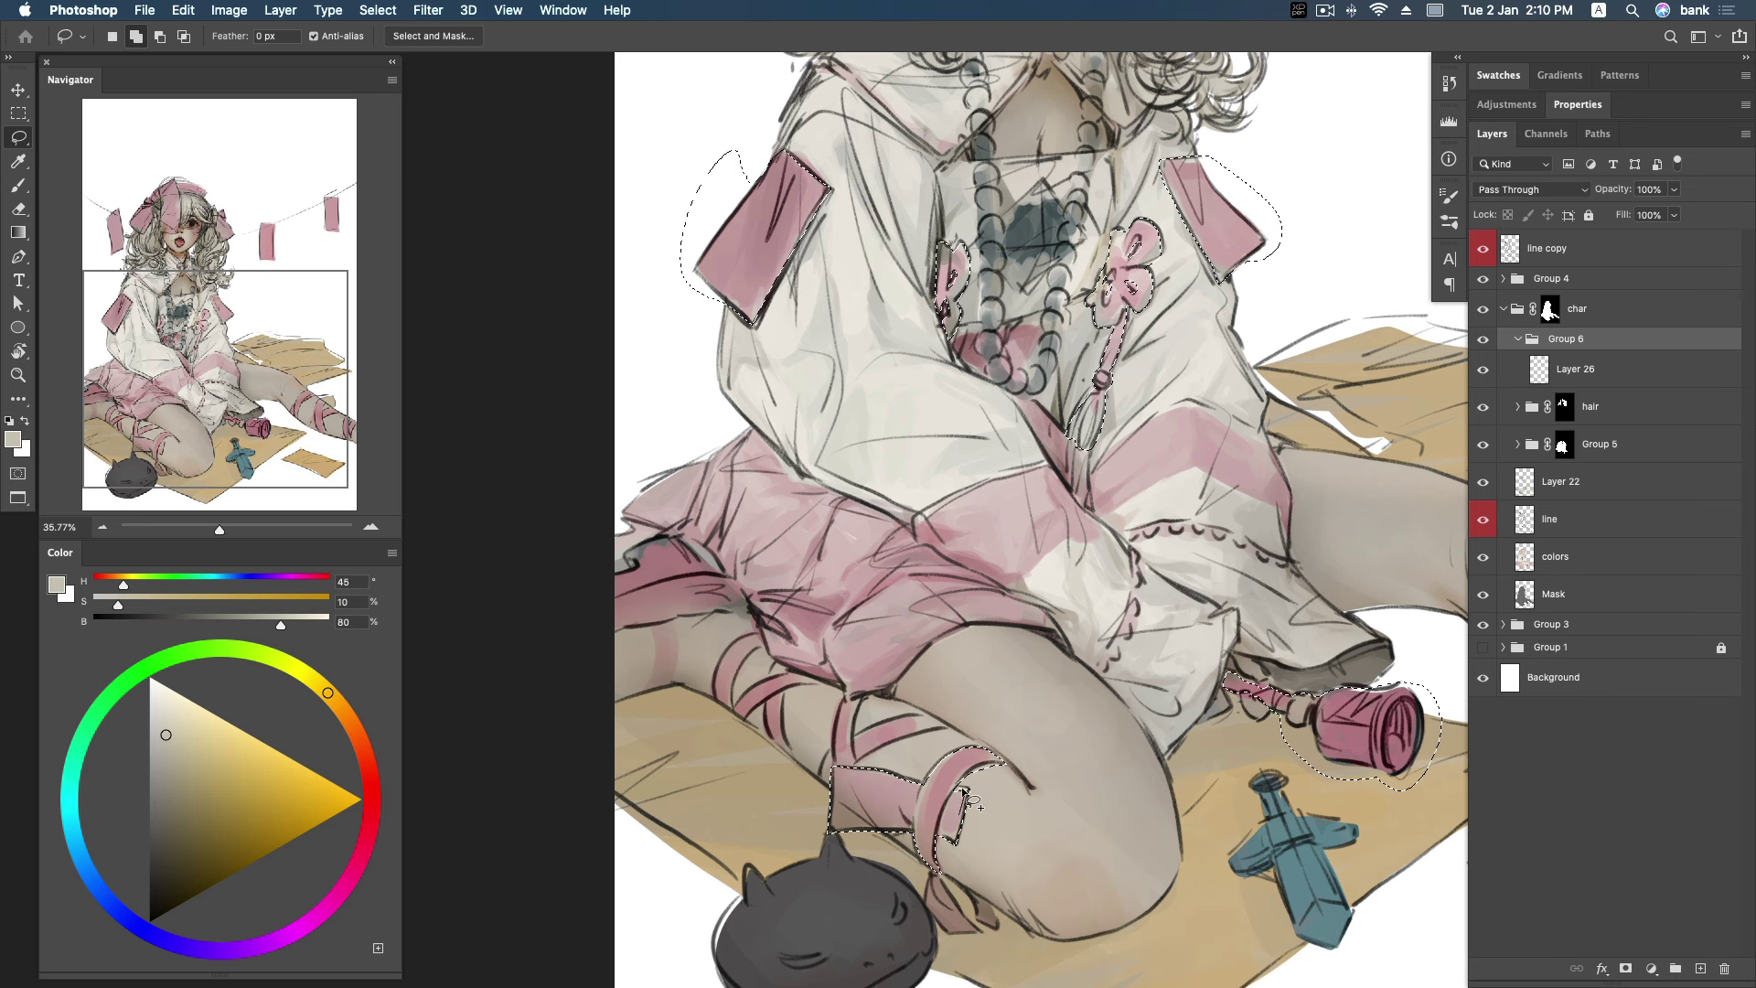
pyautogui.moveTo(924, 864)
pyautogui.mouseDown()
pyautogui.moveTo(955, 922)
pyautogui.moveTo(931, 868)
pyautogui.mouseUp()
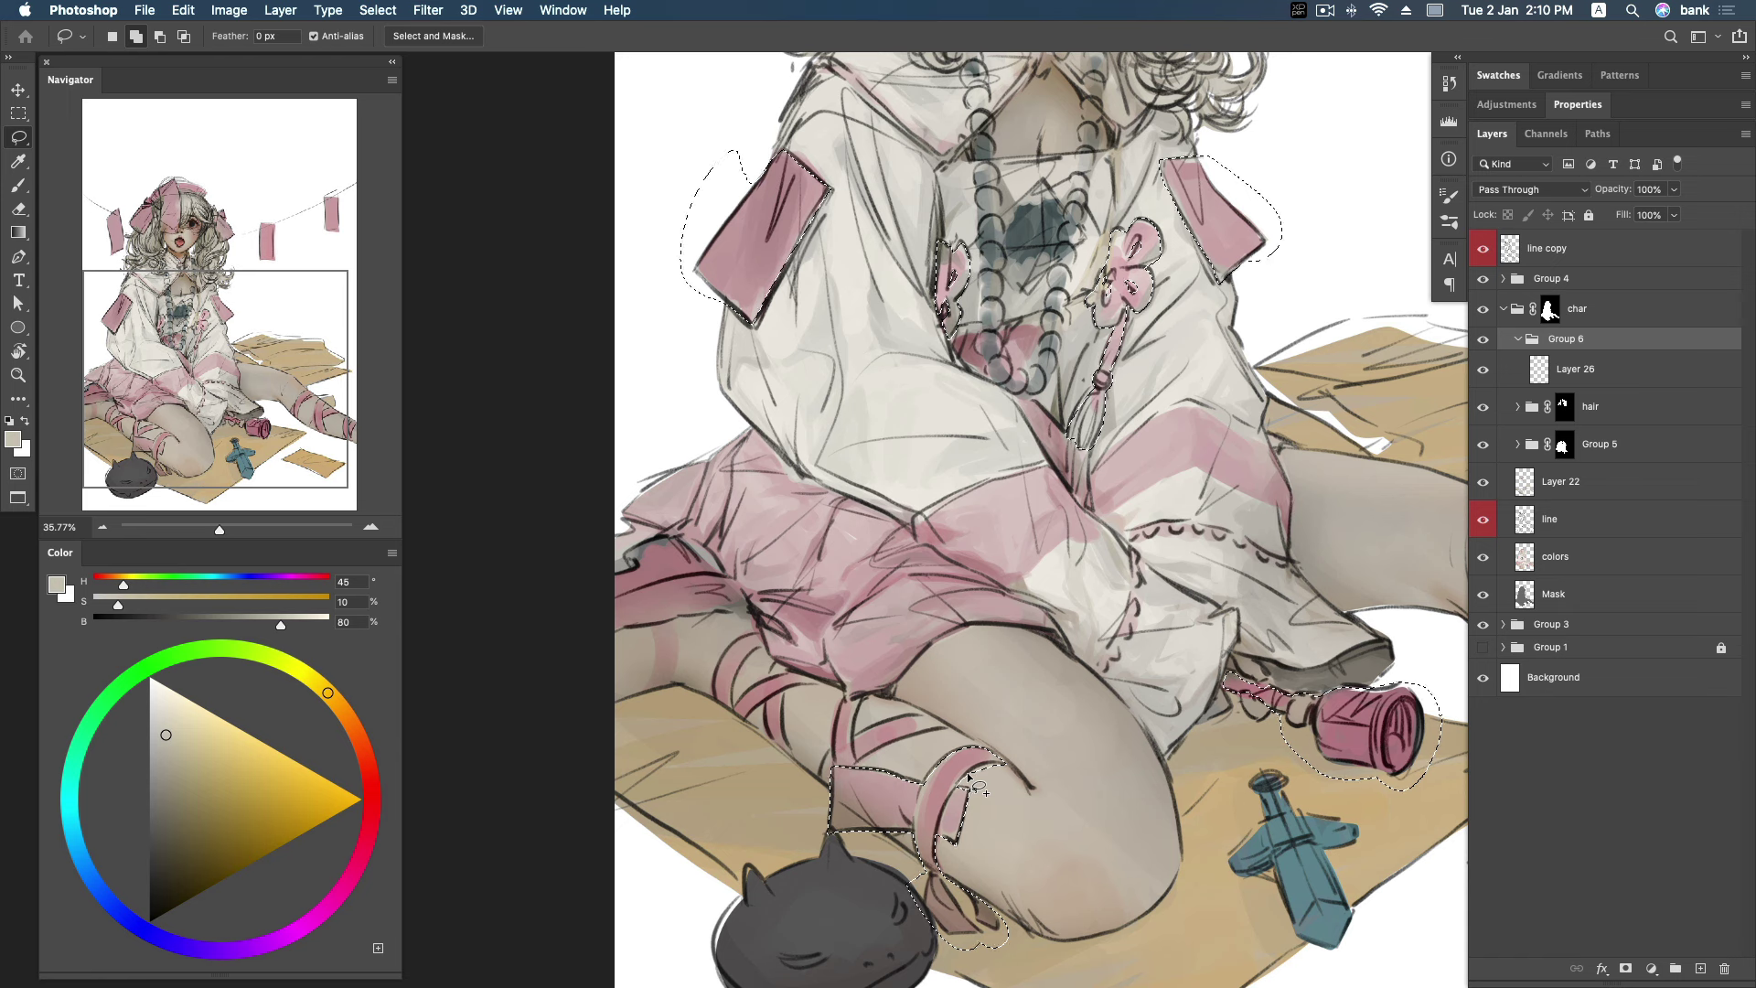
# Trim stray areas, then add the ribbon edge and leg straps up to the skirt edge.
pyautogui.press('alt')
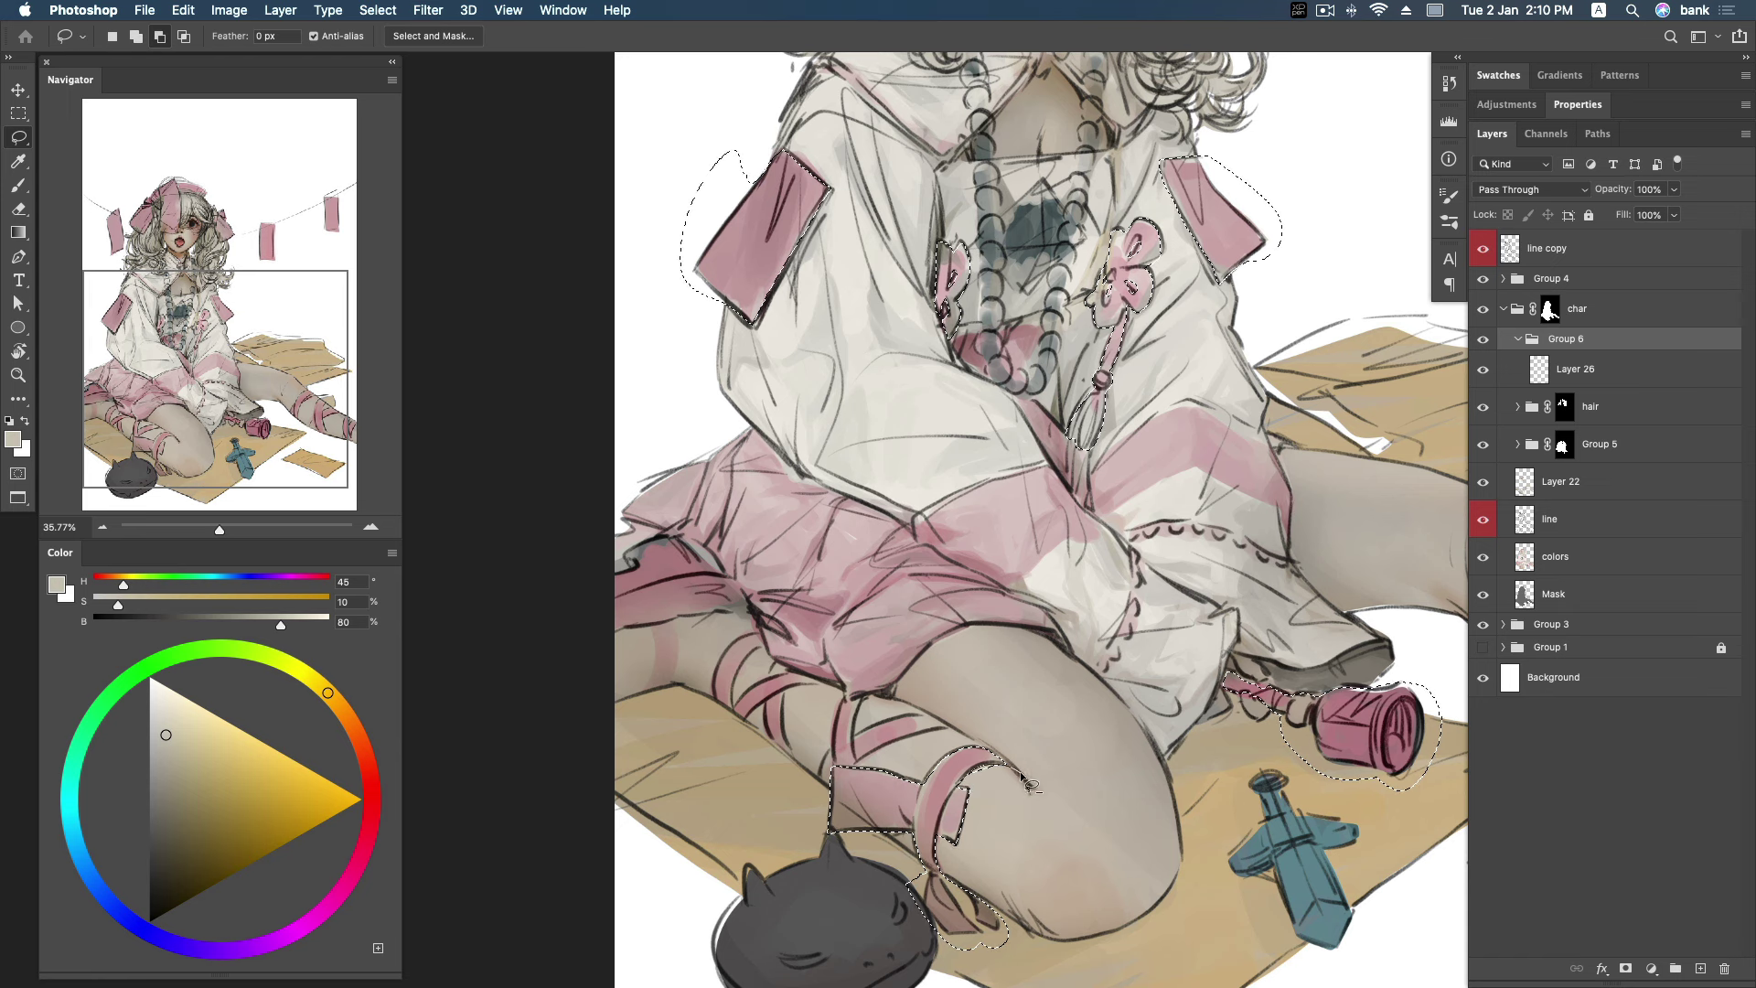
pyautogui.press('shift')
pyautogui.moveTo(918, 710)
pyautogui.mouseDown()
pyautogui.moveTo(951, 732)
pyautogui.moveTo(842, 779)
pyautogui.moveTo(841, 709)
pyautogui.moveTo(862, 748)
pyautogui.moveTo(828, 697)
pyautogui.mouseUp()
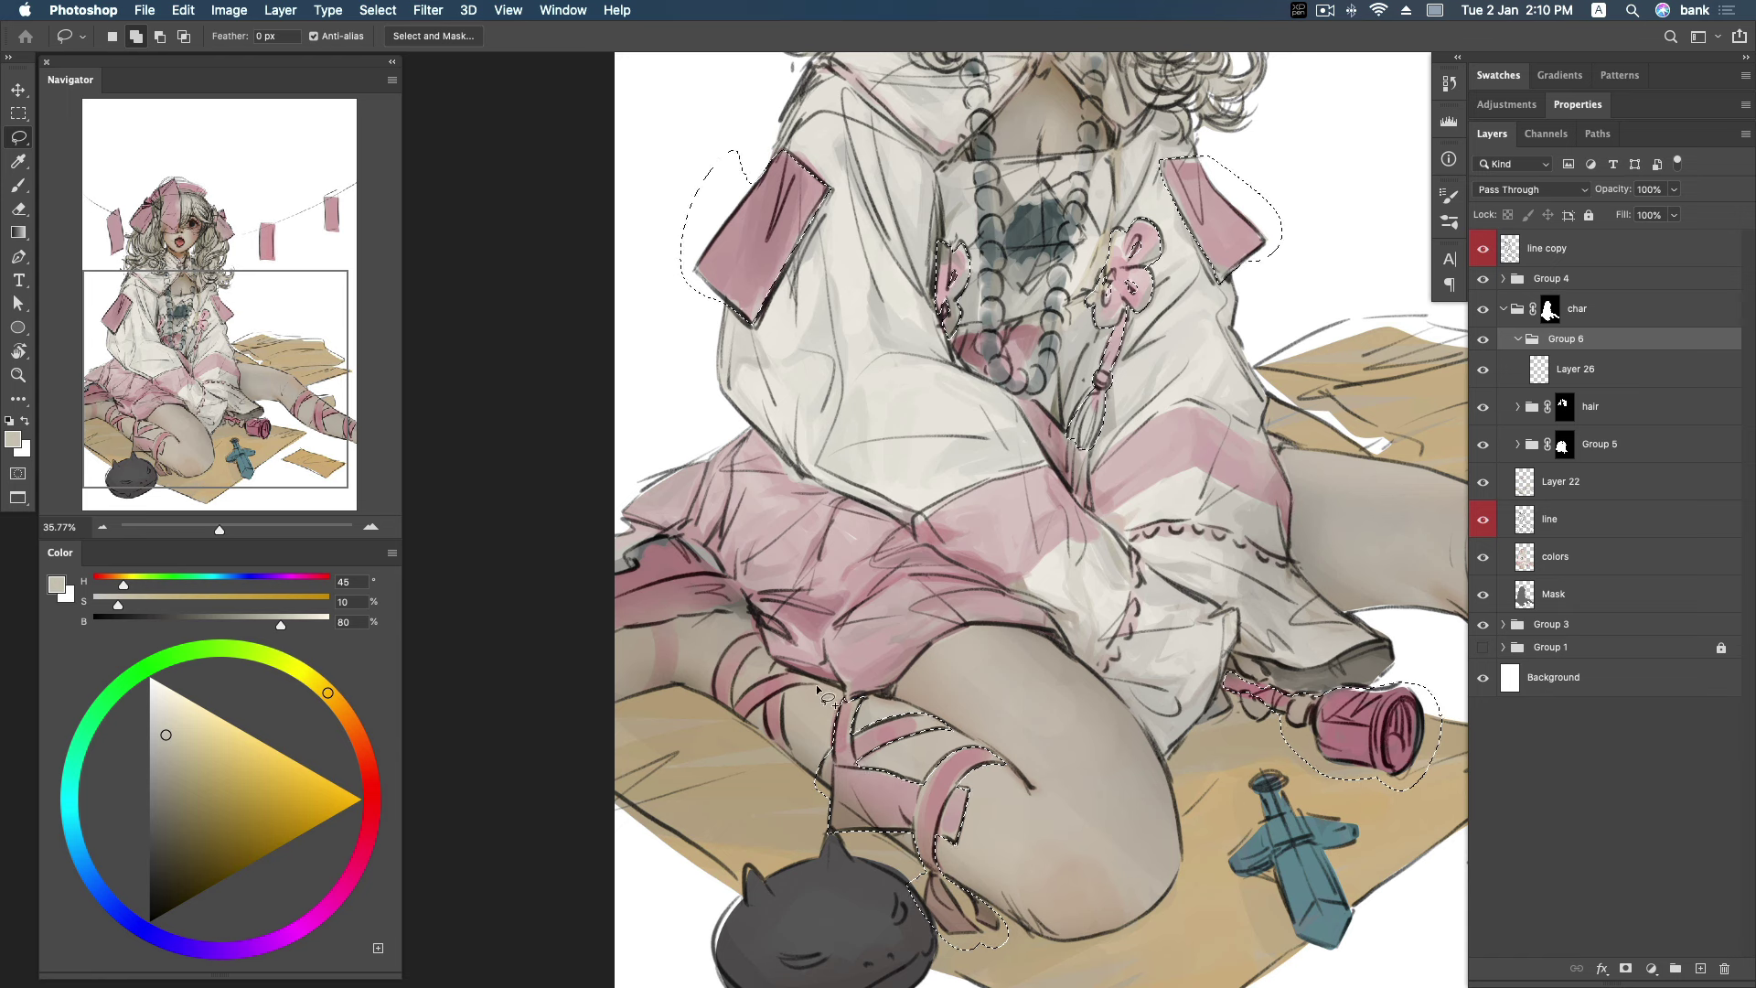
pyautogui.moveTo(730, 720)
pyautogui.mouseDown()
pyautogui.moveTo(801, 675)
pyautogui.moveTo(821, 698)
pyautogui.moveTo(779, 761)
pyautogui.moveTo(783, 674)
pyautogui.moveTo(748, 635)
pyautogui.moveTo(759, 652)
pyautogui.mouseUp()
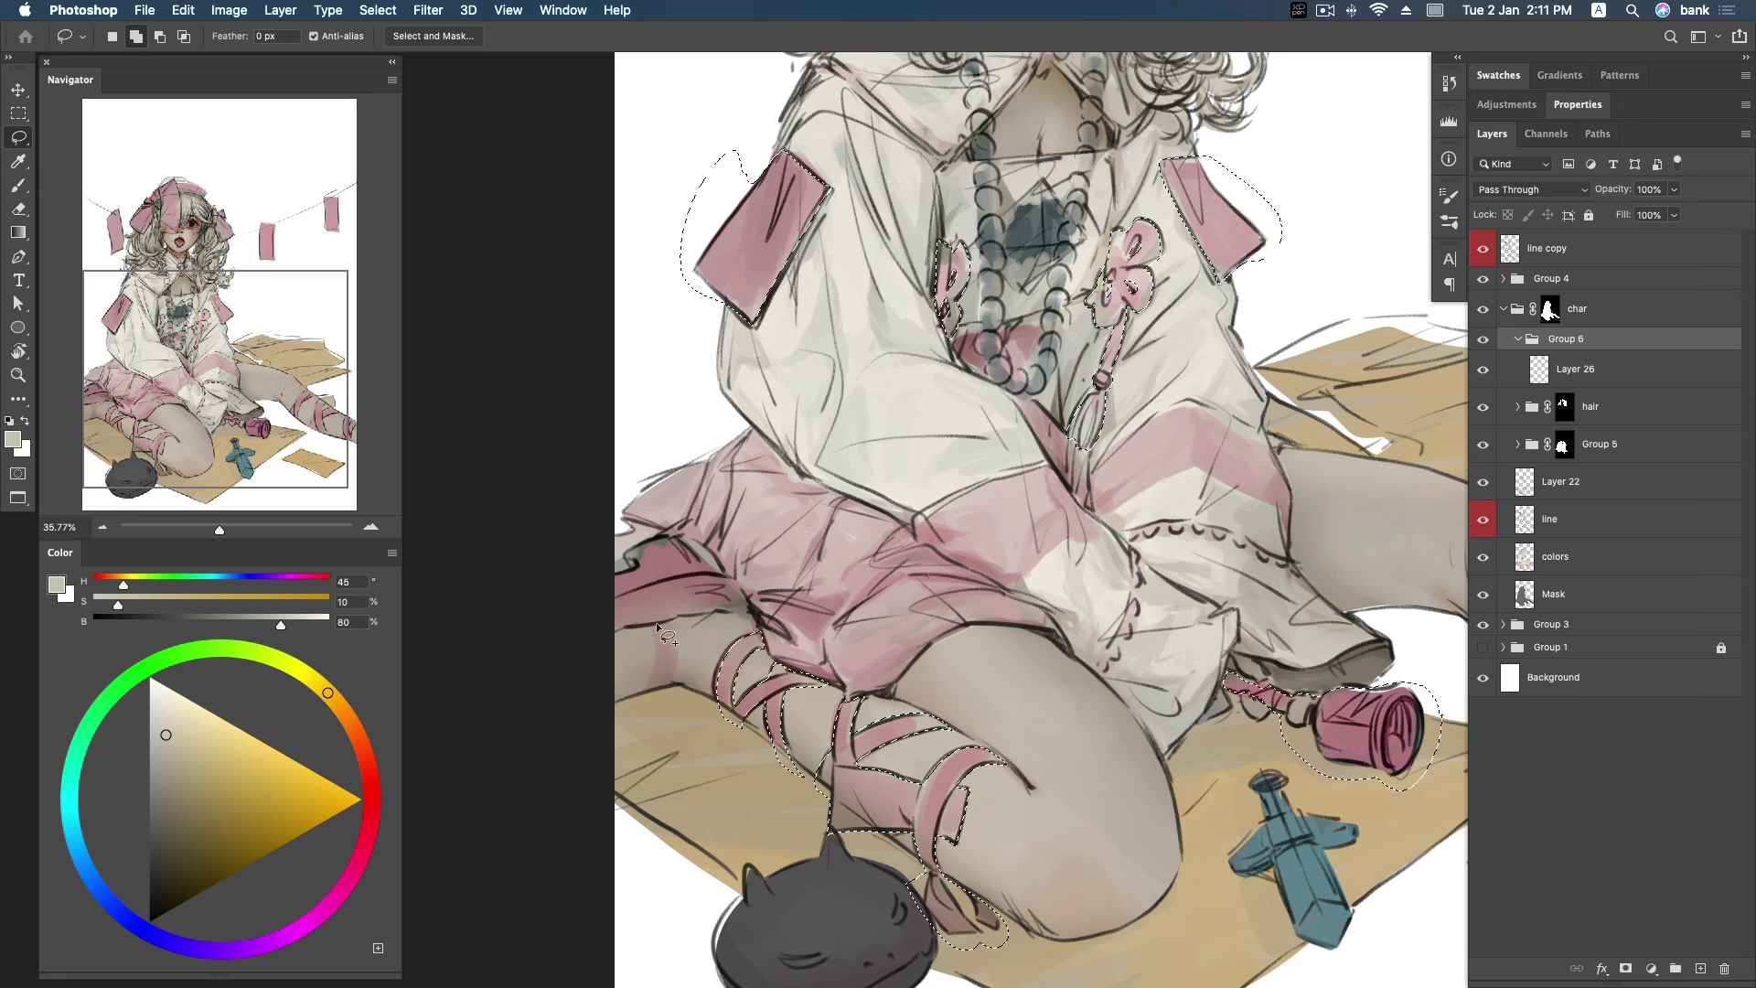
pyautogui.moveTo(650, 625); pyautogui.dragTo(664, 695)
pyautogui.moveTo(643, 599); pyautogui.dragTo(641, 601)
pyautogui.moveTo(680, 541); pyautogui.dragTo(621, 558)
pyautogui.moveTo(1380, 677); pyautogui.dragTo(921, 712)
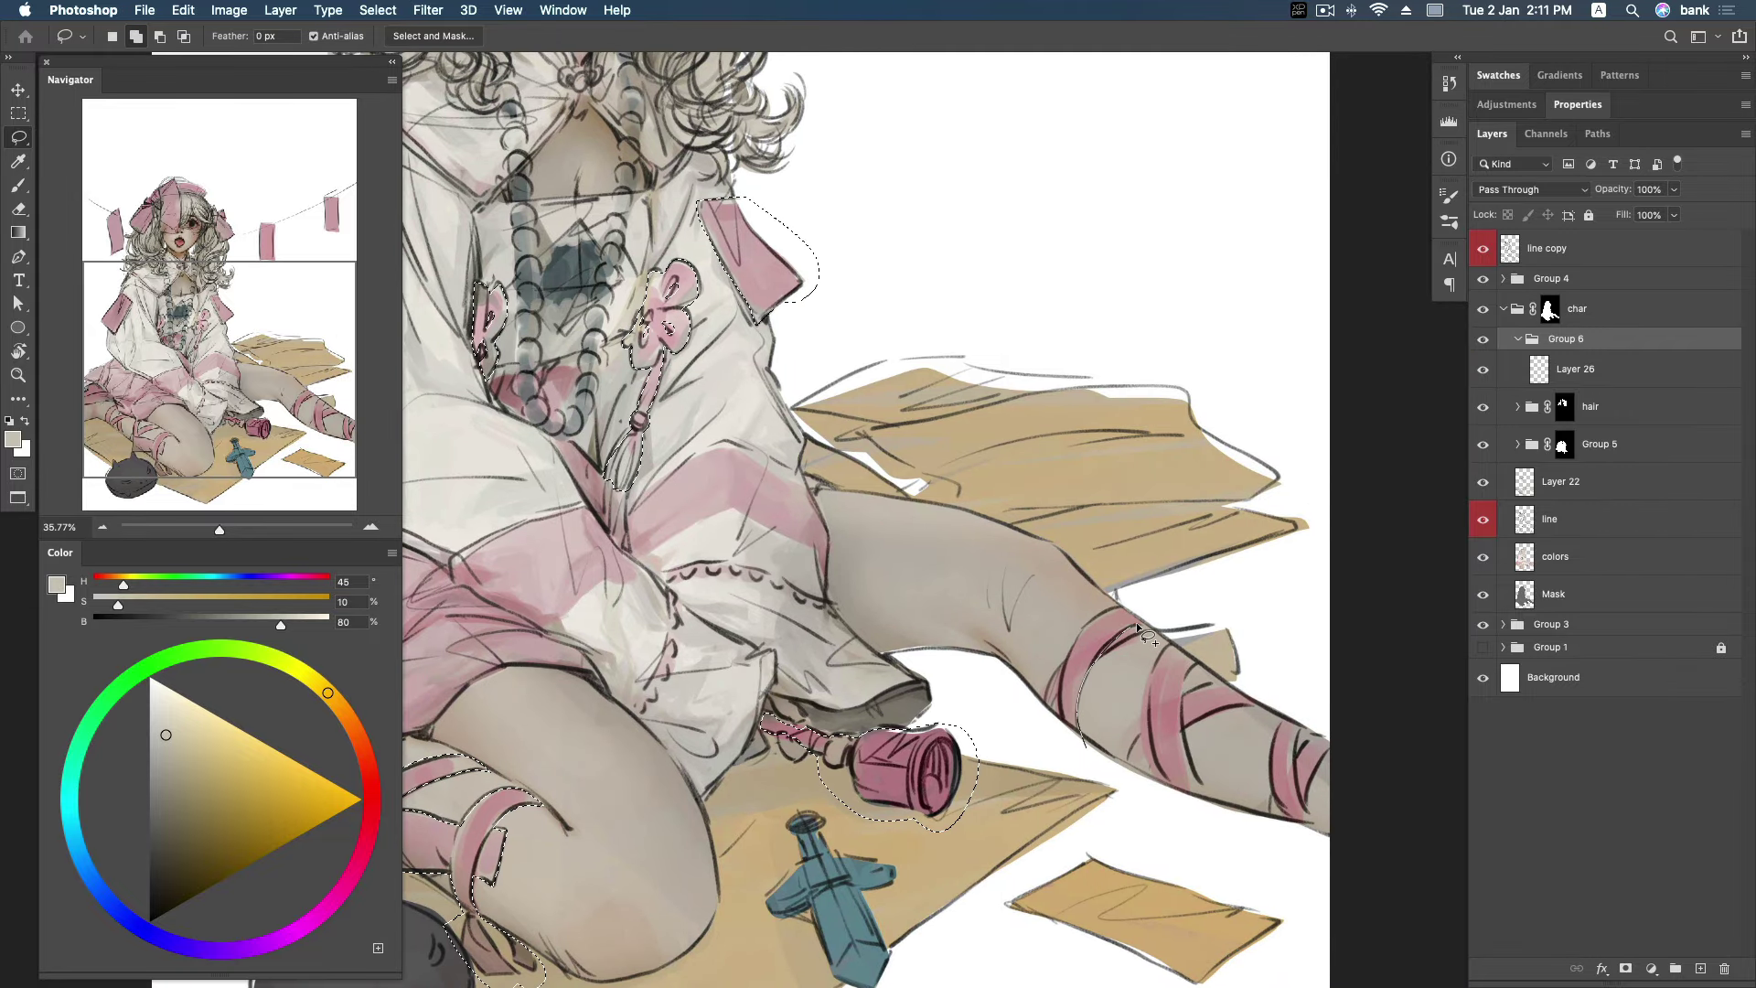
# Lasso every piece of the pink band around the outstretched leg into the selection.
pyautogui.moveTo(1061, 710); pyautogui.dragTo(1086, 751)
pyautogui.moveTo(1068, 664); pyautogui.dragTo(1128, 623)
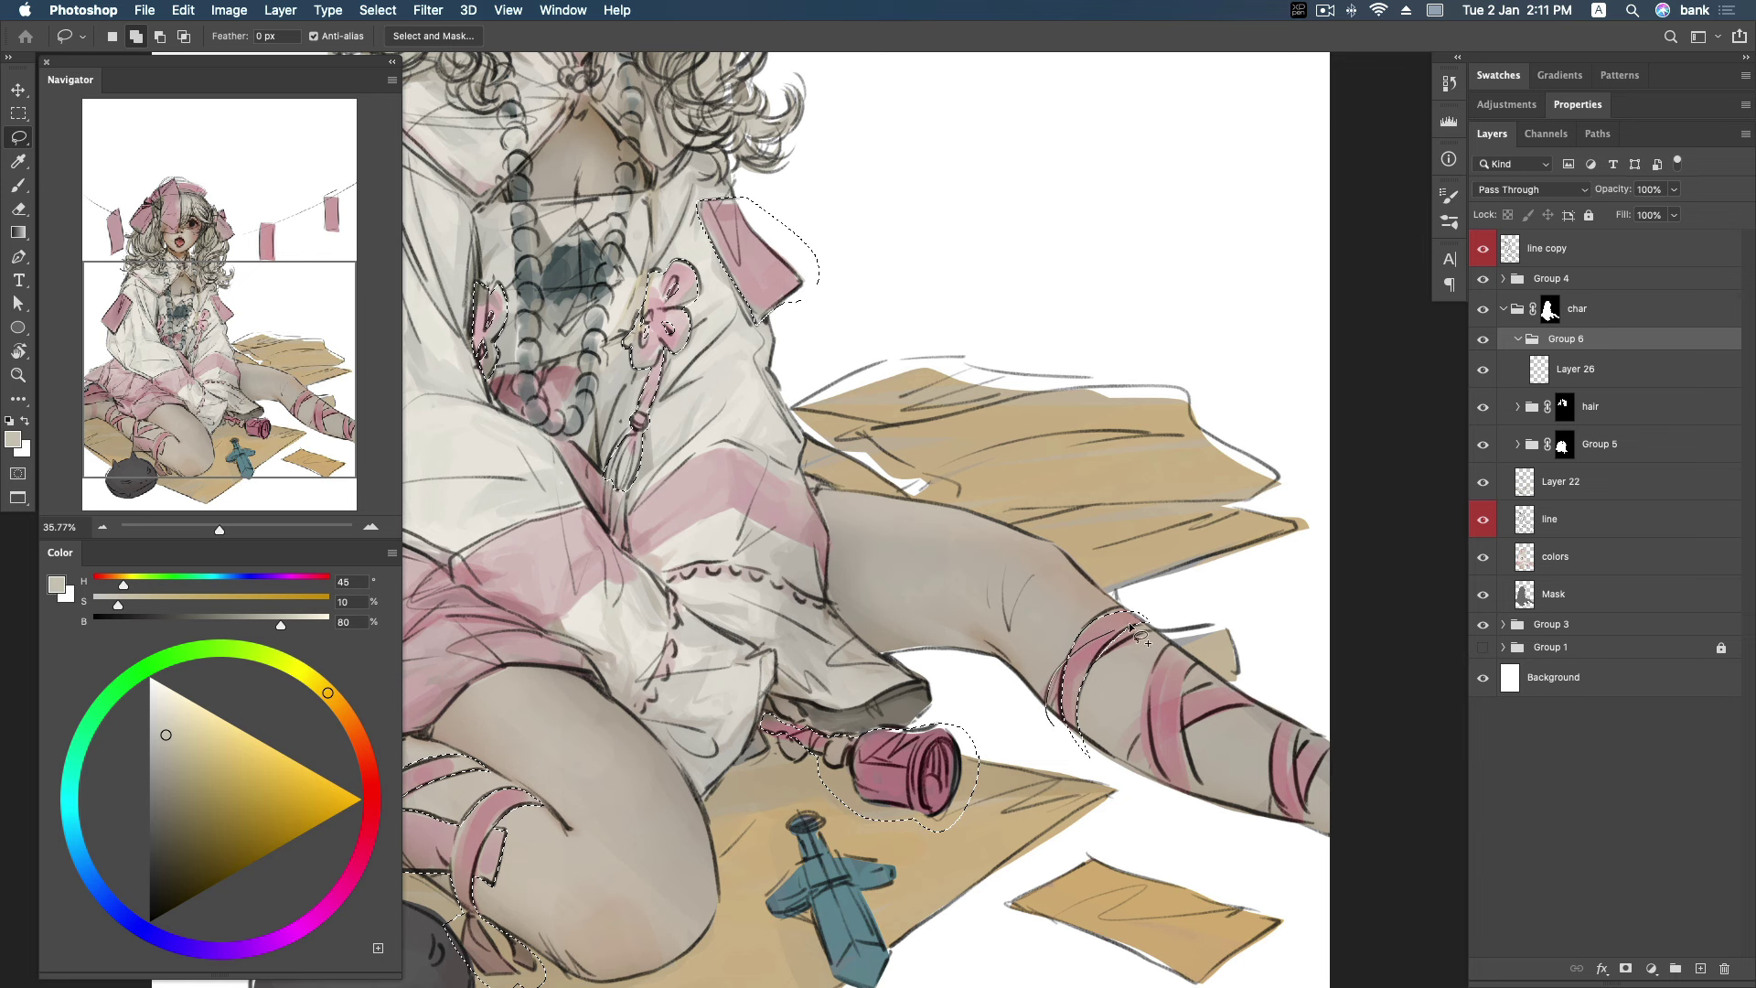
pyautogui.moveTo(1108, 724); pyautogui.dragTo(1132, 743)
pyautogui.moveTo(1243, 691); pyautogui.dragTo(1271, 710)
pyautogui.moveTo(1150, 776); pyautogui.dragTo(1151, 784)
pyautogui.moveTo(1233, 814)
pyautogui.mouseDown()
pyautogui.moveTo(1172, 794)
pyautogui.moveTo(1157, 679)
pyautogui.moveTo(1314, 685)
pyautogui.moveTo(1279, 777)
pyautogui.moveTo(1284, 817)
pyautogui.moveTo(1306, 807)
pyautogui.moveTo(1312, 737)
pyautogui.moveTo(1280, 827)
pyautogui.moveTo(1312, 837)
pyautogui.moveTo(1340, 752)
pyautogui.mouseUp()
pyautogui.scroll(5, 1370, 666)
pyautogui.scroll(3, 1189, 612)
pyautogui.scroll(2, 1175, 603)
pyautogui.scroll(2, 1116, 394)
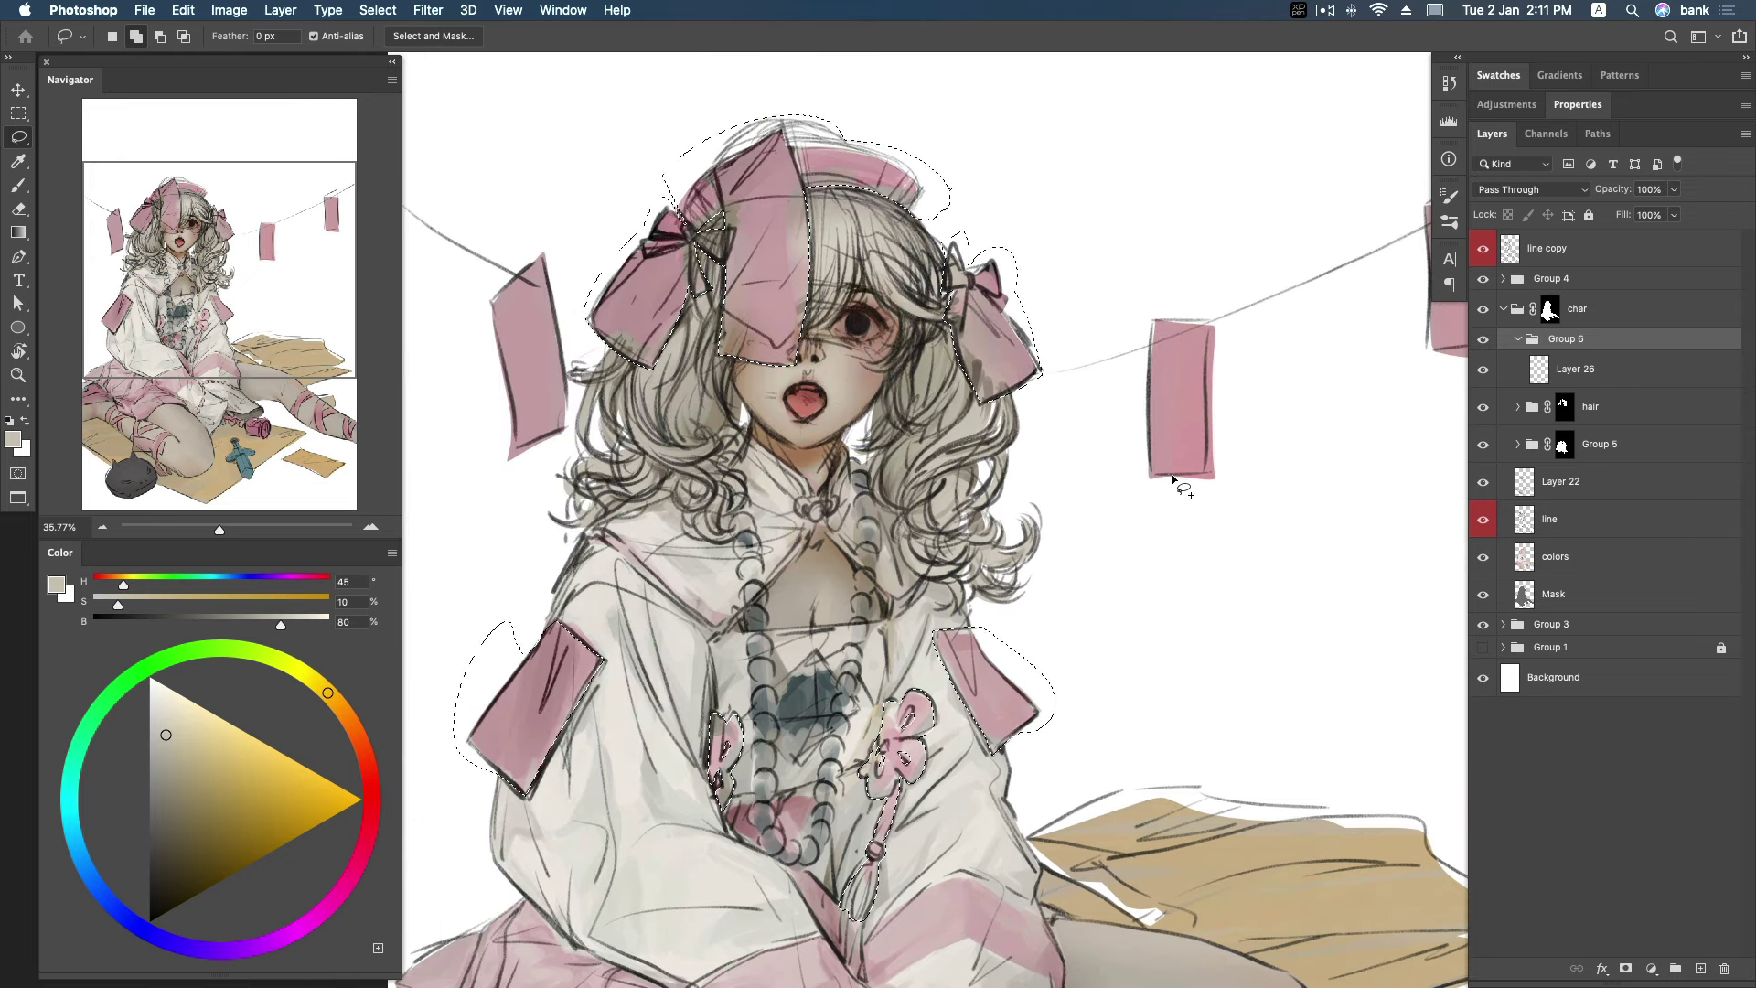
pyautogui.scroll(-2, 1180, 631)
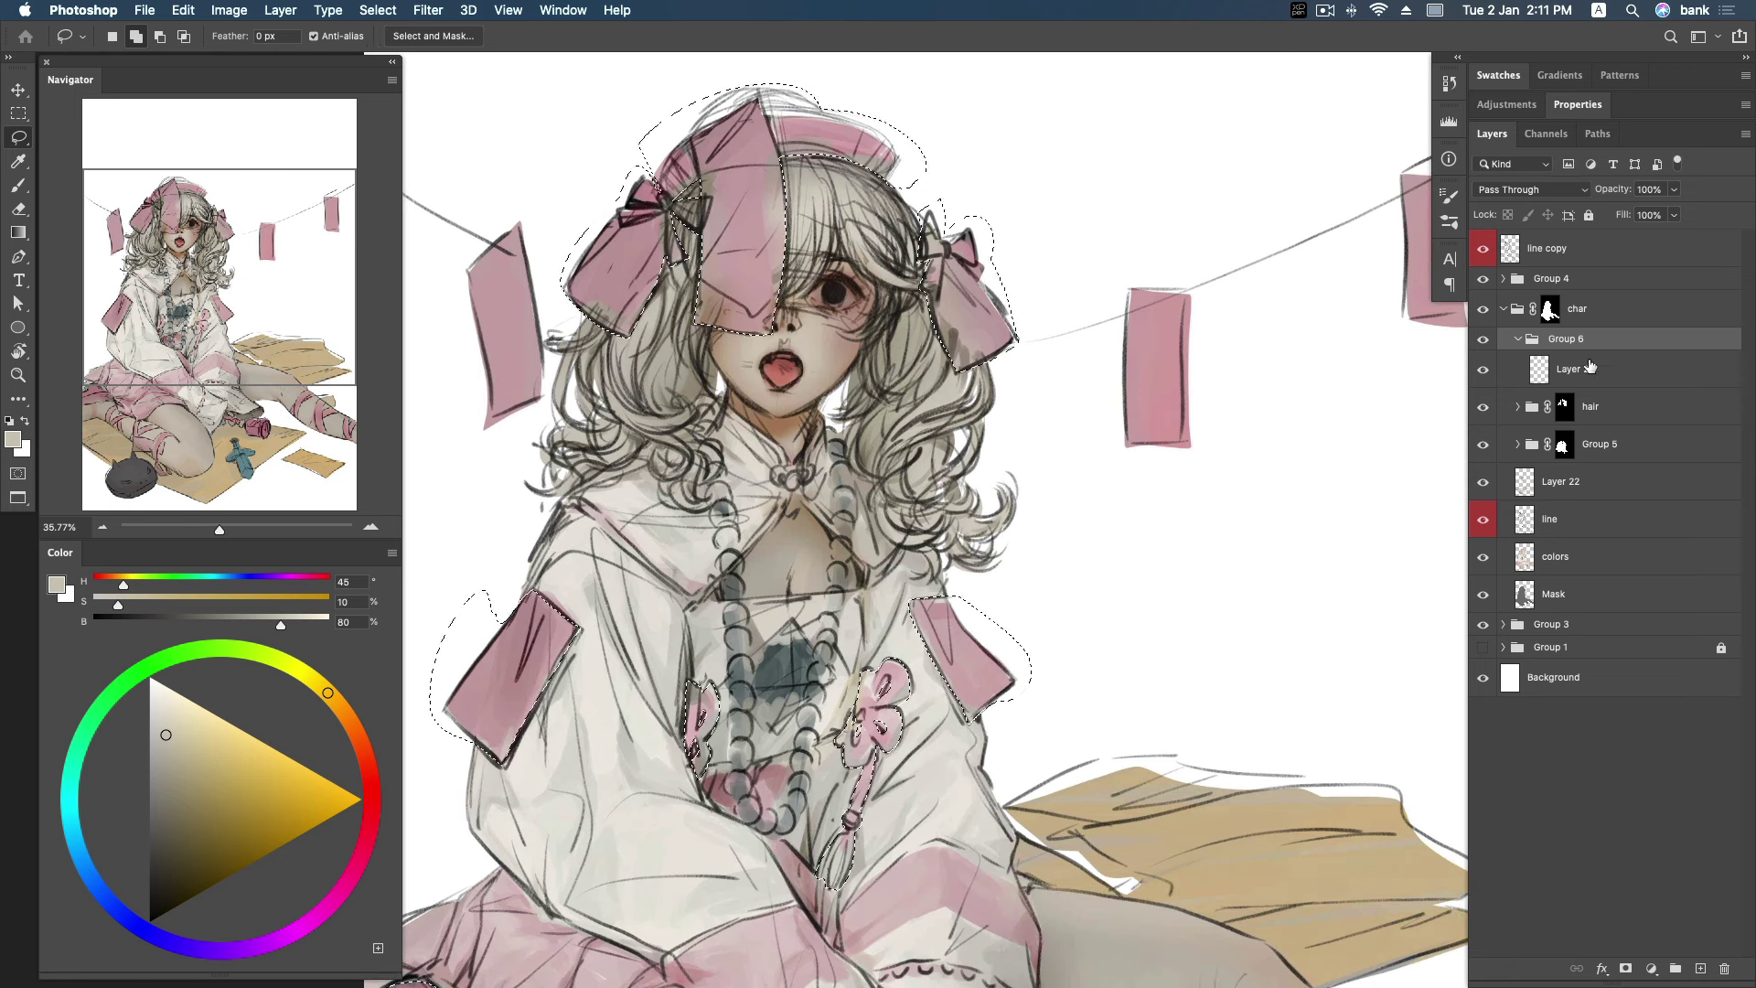
# Mask Group 6 with the selection and paint sampled flat pink over the upper ribbon on Layer 26.
pyautogui.click(1625, 968)
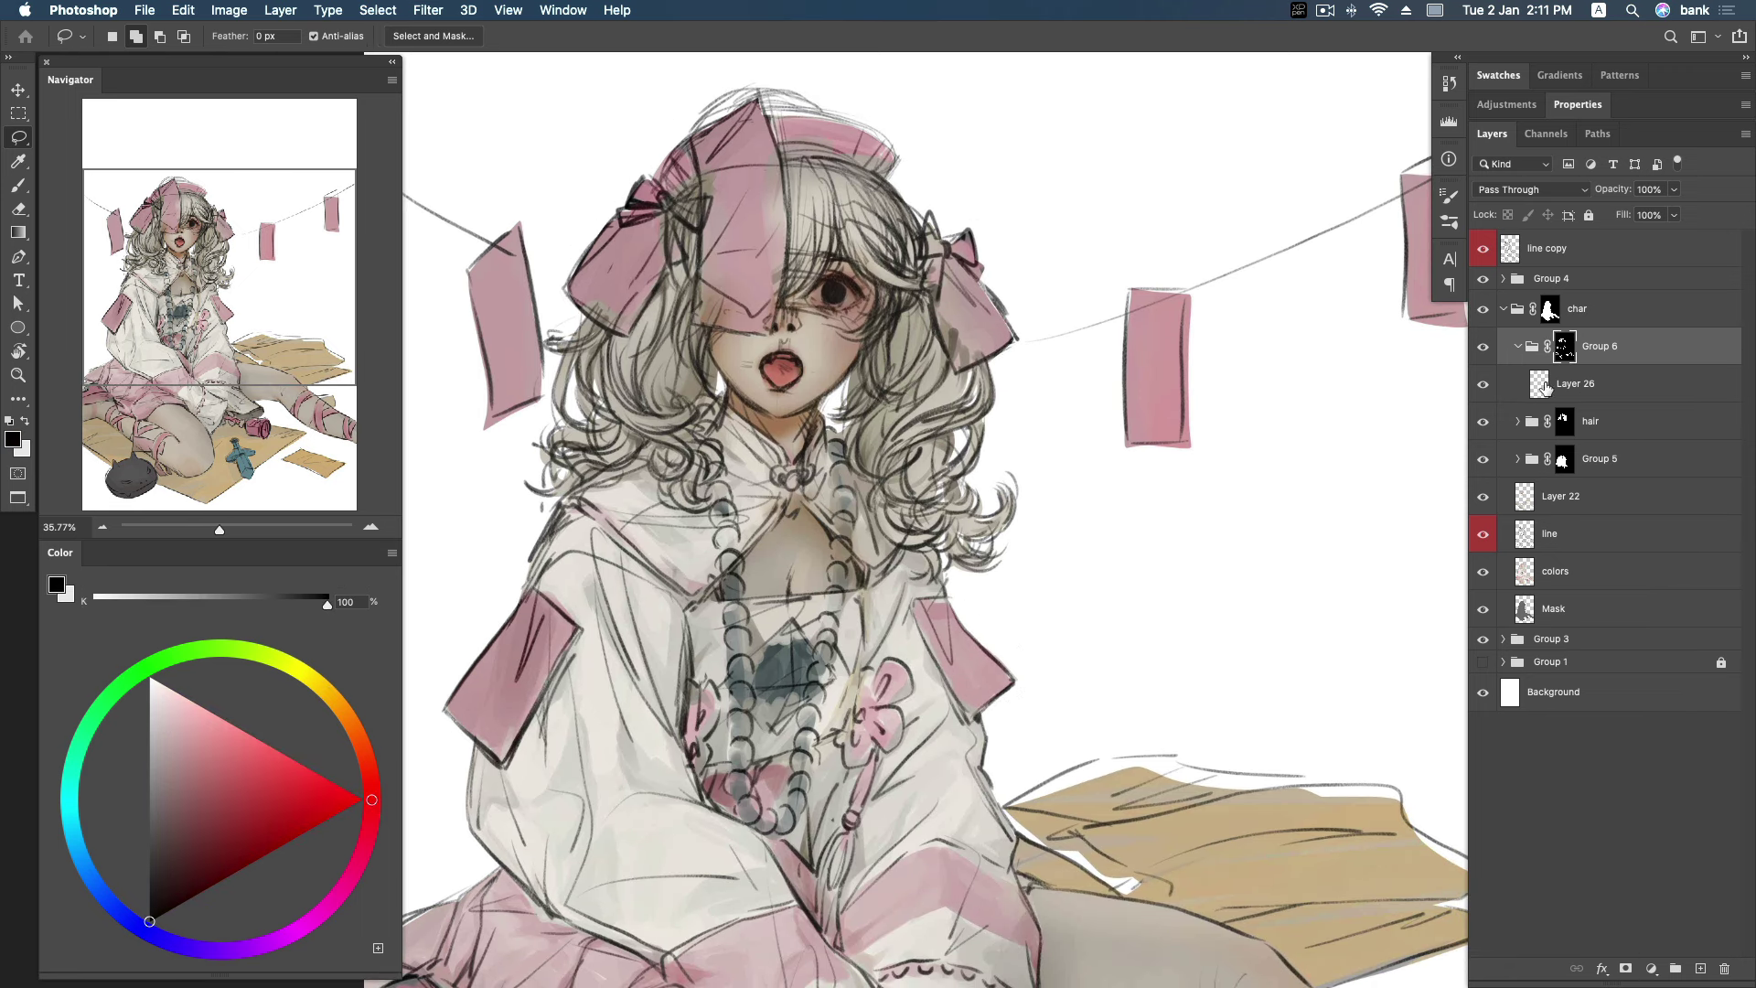
pyautogui.click(1545, 388)
pyautogui.moveTo(841, 219); pyautogui.dragTo(873, 252)
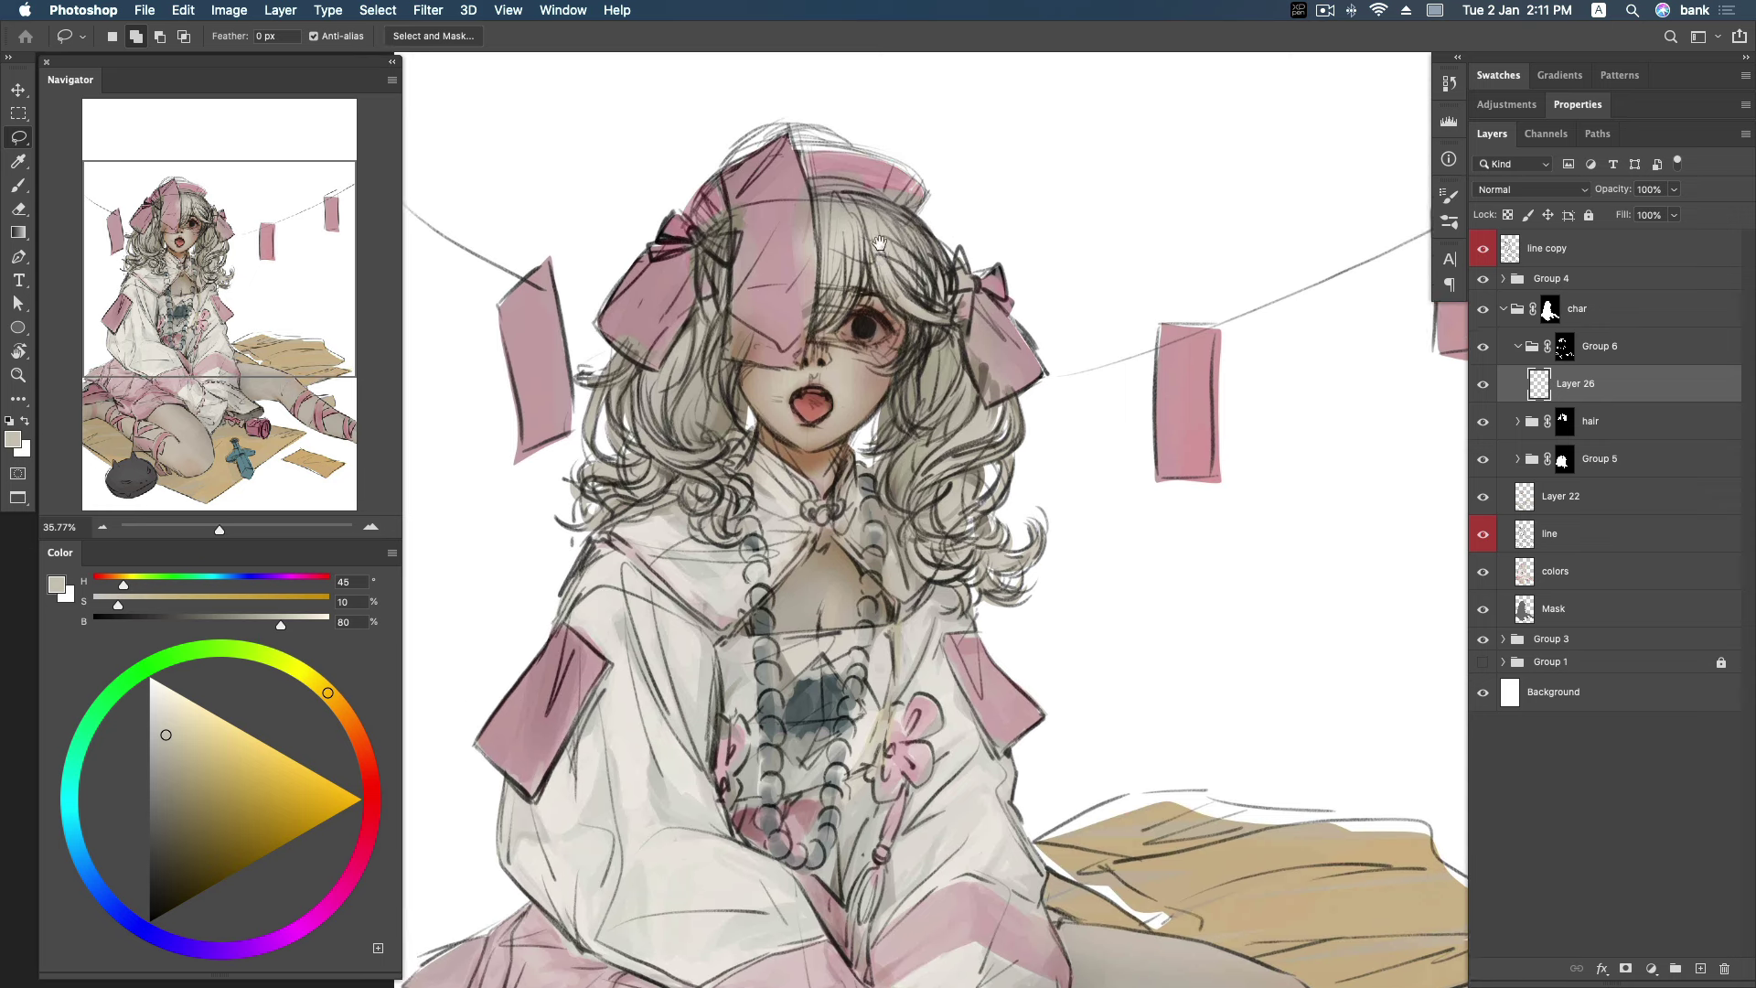
pyautogui.press('b')
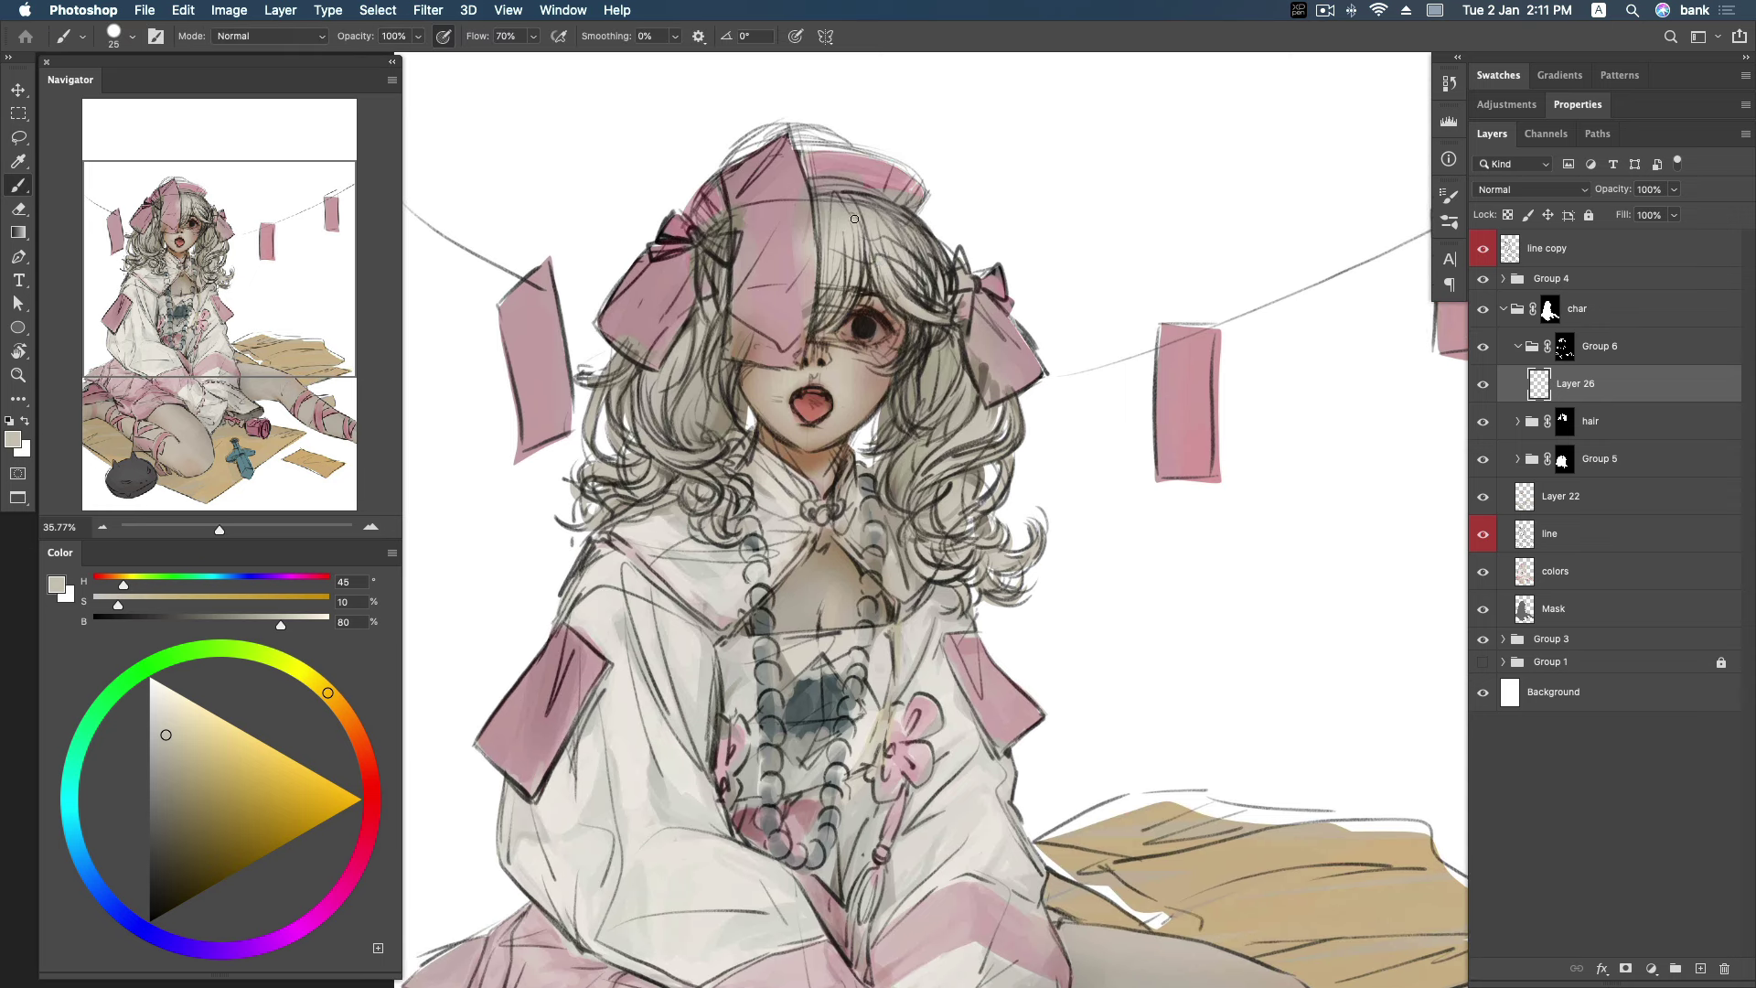
pyautogui.keyDown('alt'); pyautogui.click(786, 180); pyautogui.keyUp('alt')
pyautogui.press(']')
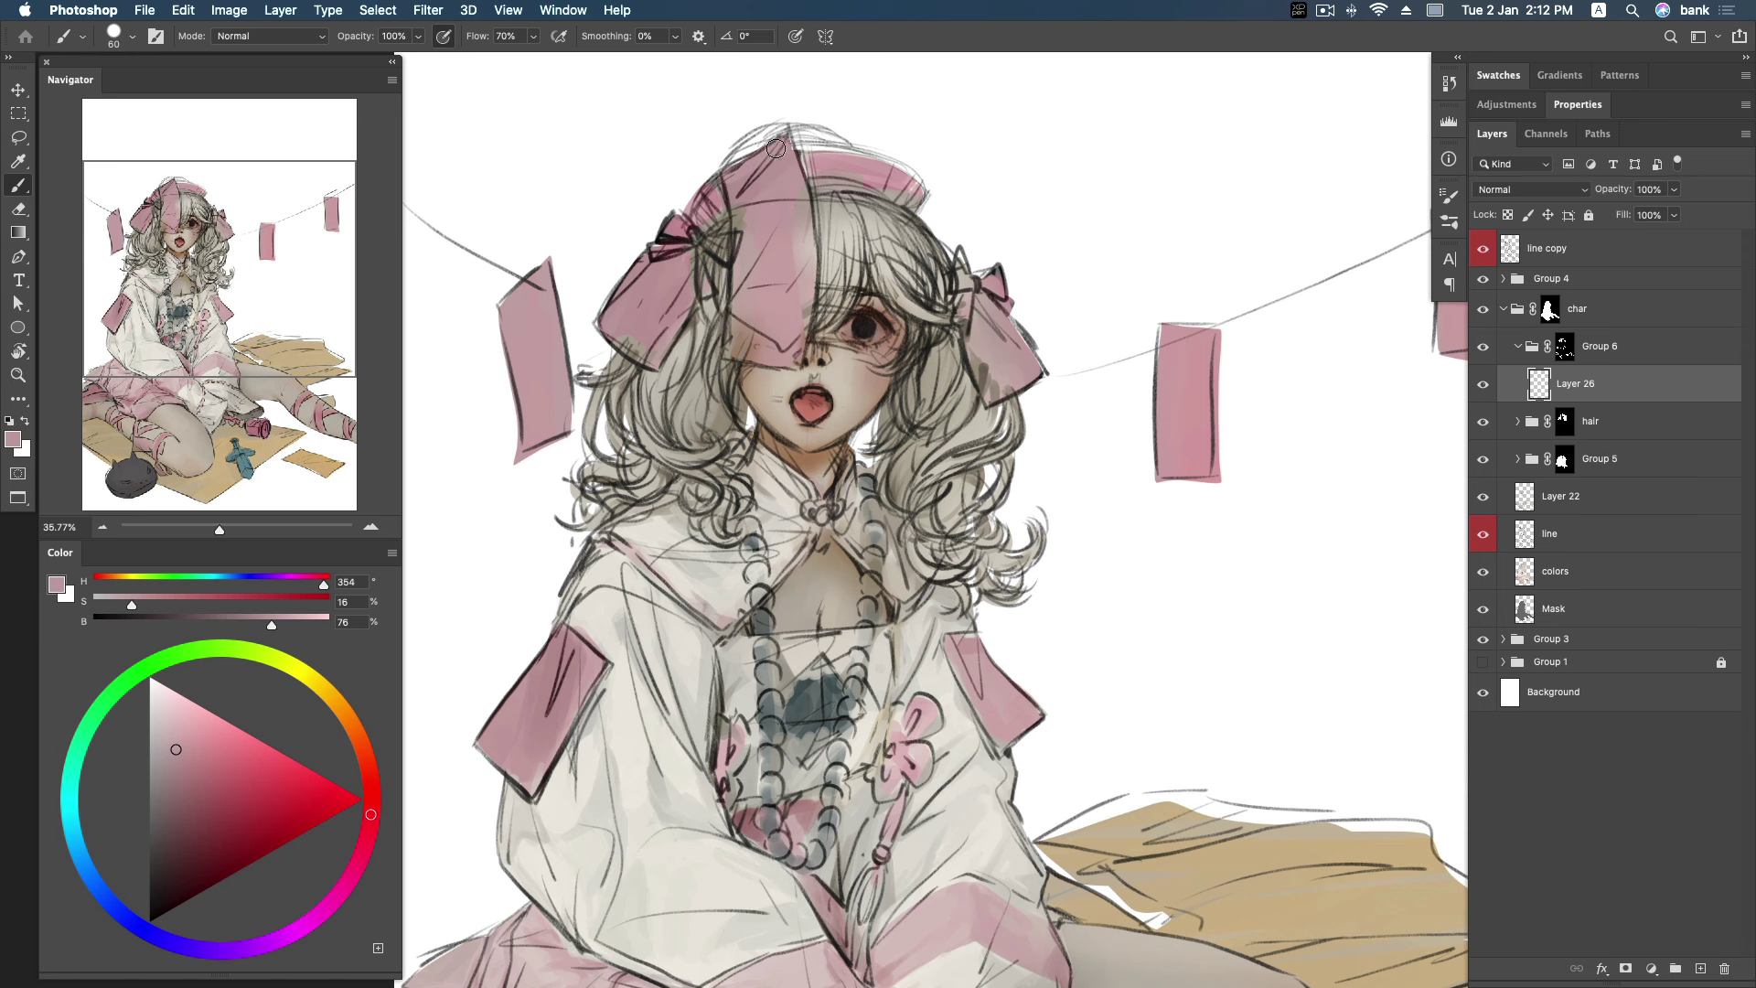
pyautogui.click(1484, 250)
pyautogui.moveTo(811, 229)
pyautogui.mouseDown()
pyautogui.moveTo(755, 197)
pyautogui.moveTo(808, 174)
pyautogui.mouseUp()
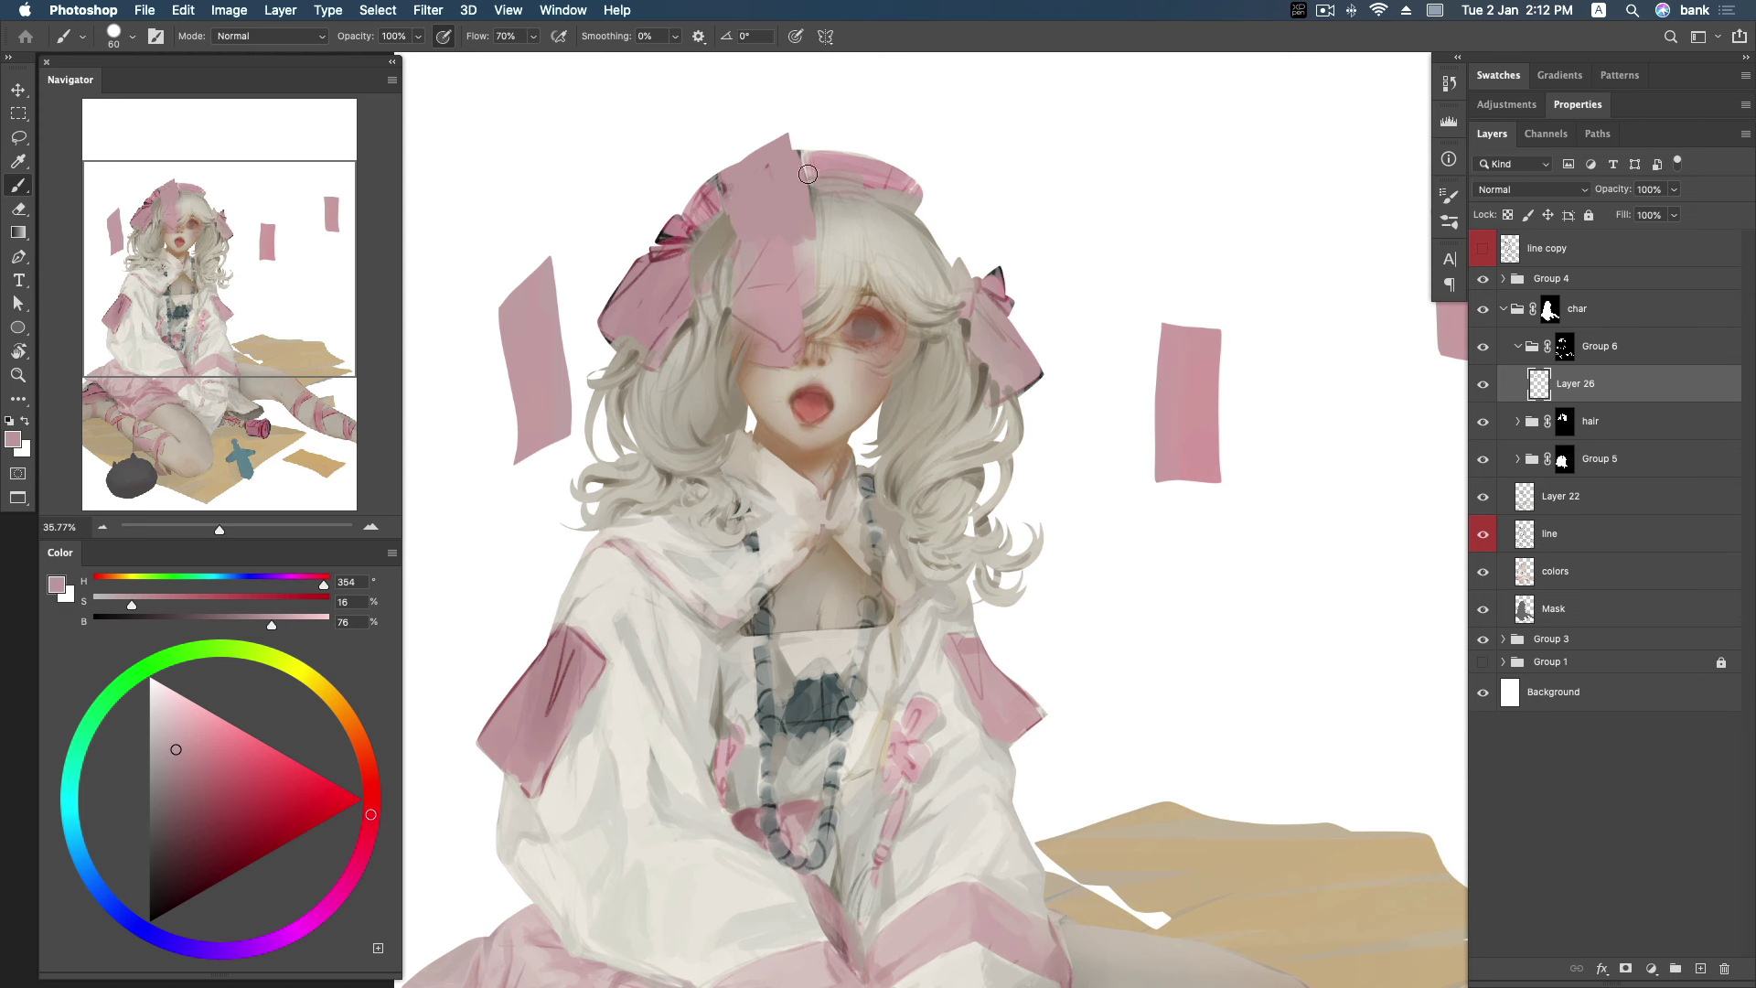
# Show the line copy sketch at 18% opacity in Overlay blend mode.
pyautogui.click(1541, 253)
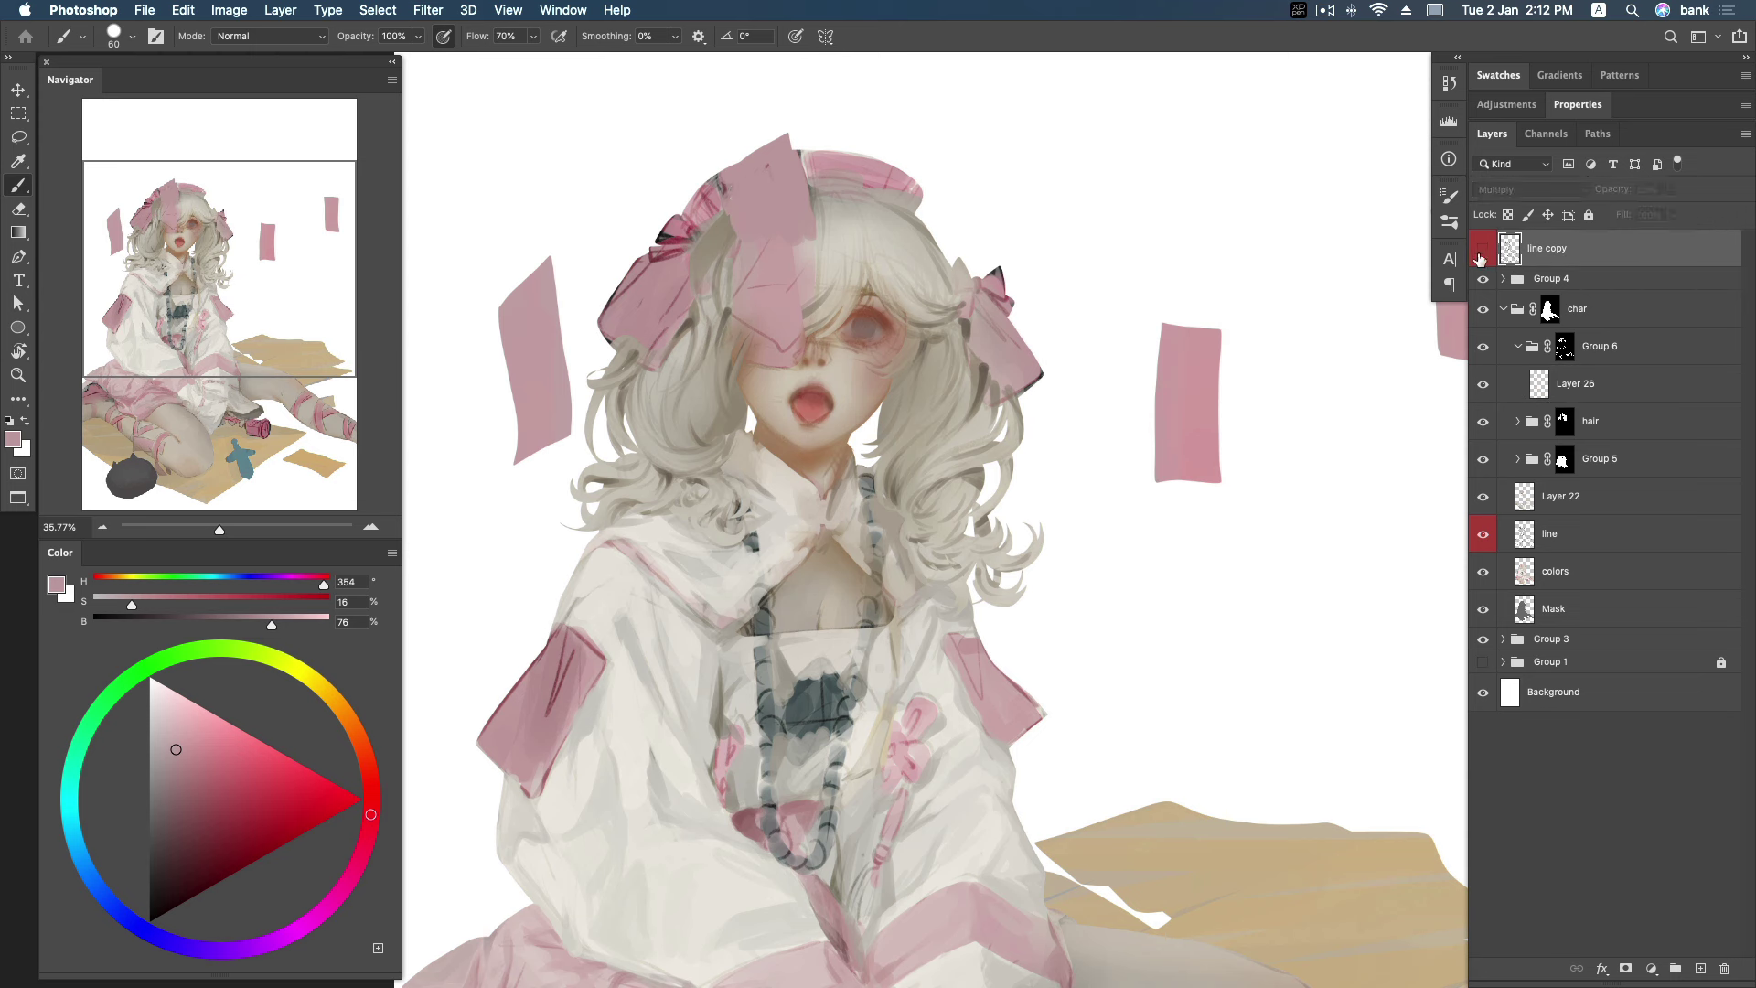
pyautogui.click(1481, 250)
pyautogui.click(1673, 189)
pyautogui.moveTo(1692, 211); pyautogui.dragTo(1619, 211)
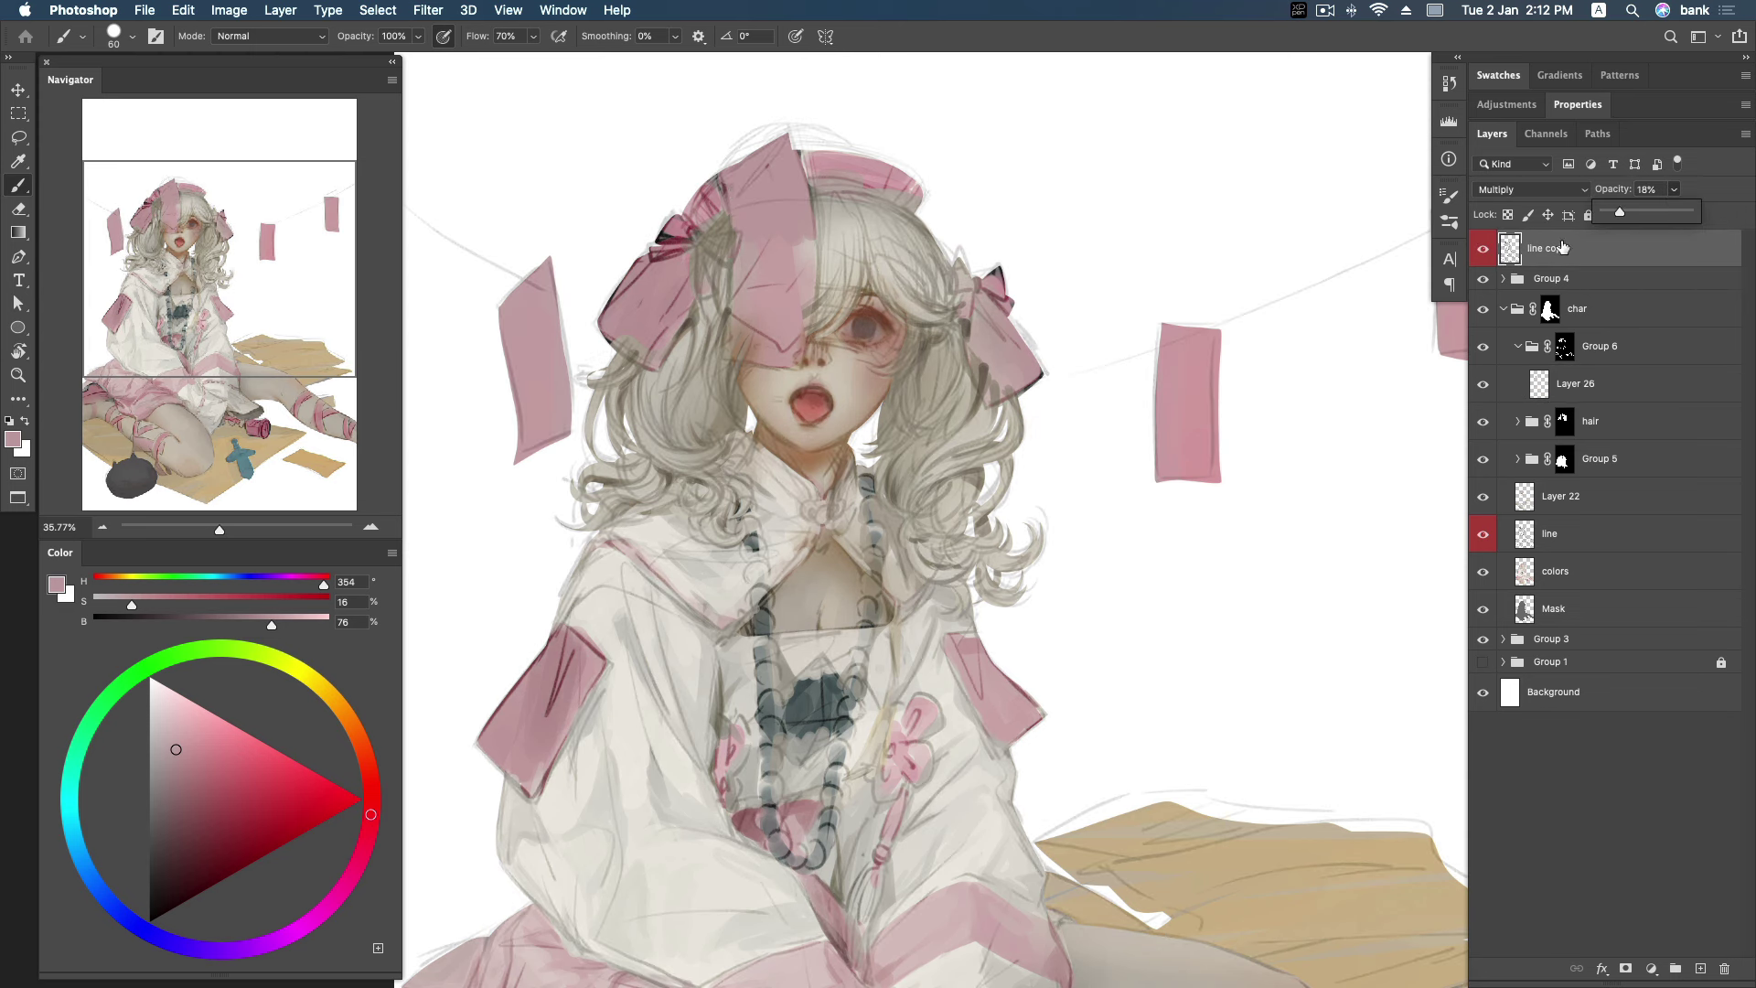
pyautogui.click(1535, 192)
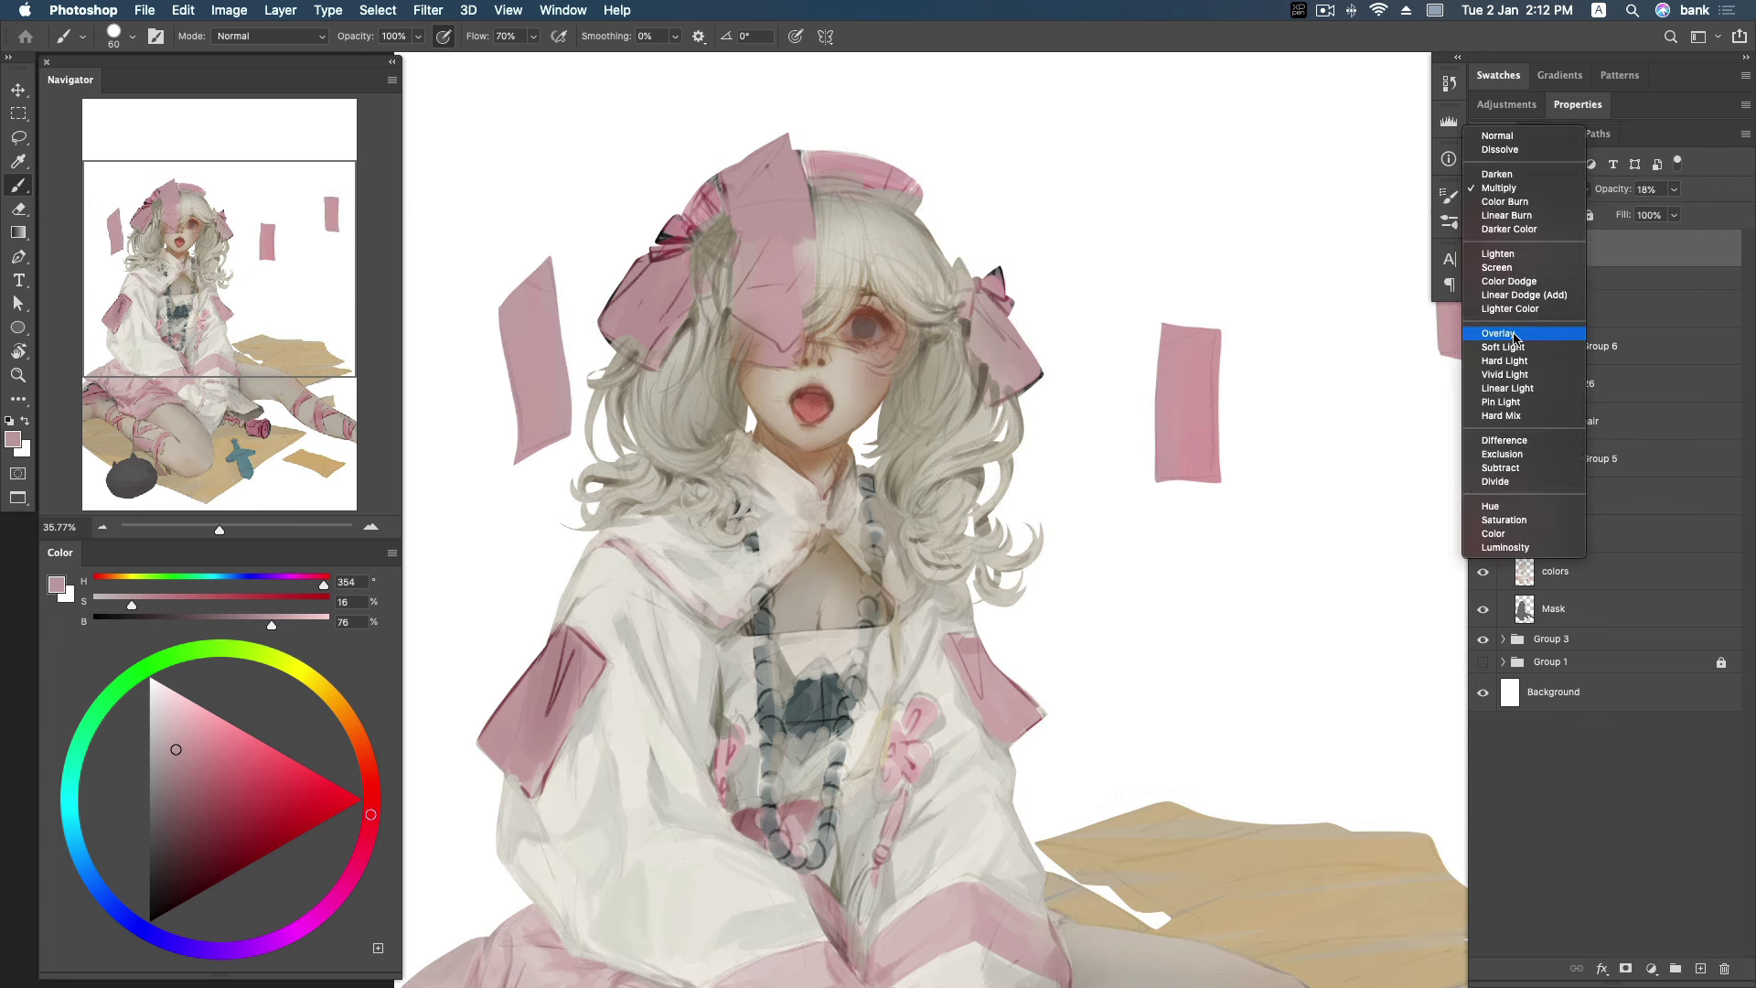
pyautogui.click(1523, 339)
pyautogui.click(1608, 390)
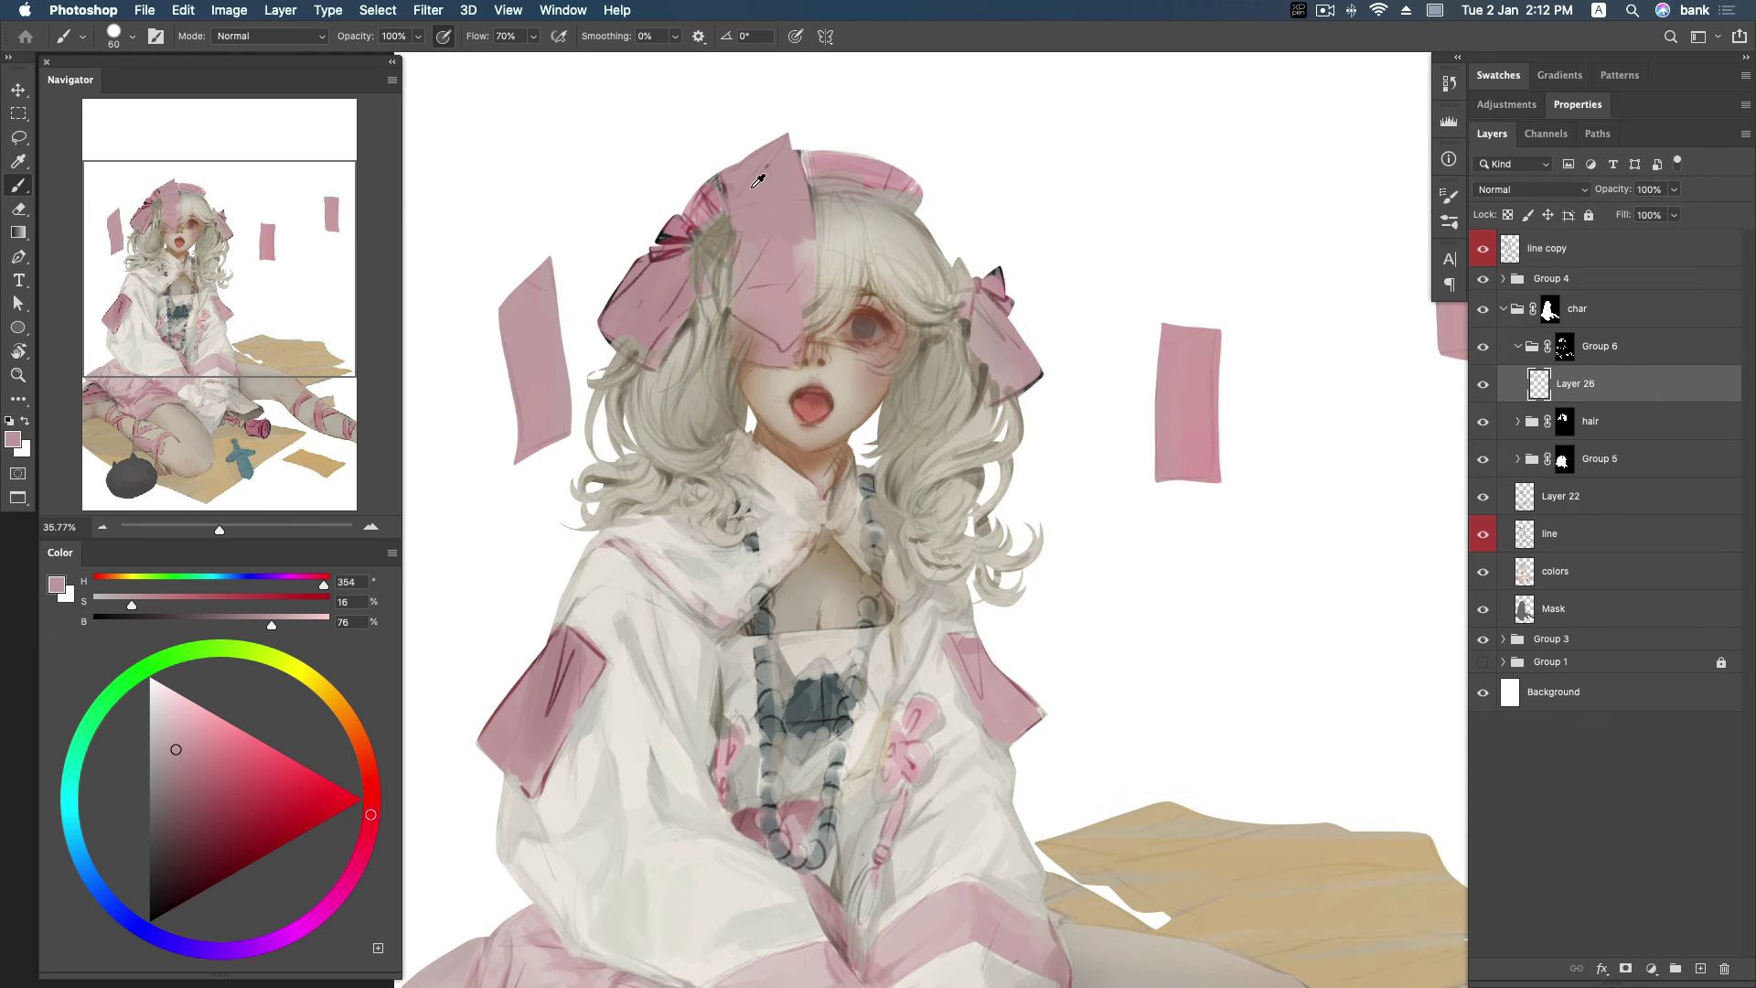
# Paint sampled pinks over the bow's pale upper-left and the pale strip on the beret.
pyautogui.keyDown('alt'); pyautogui.click(717, 198); pyautogui.keyUp('alt')
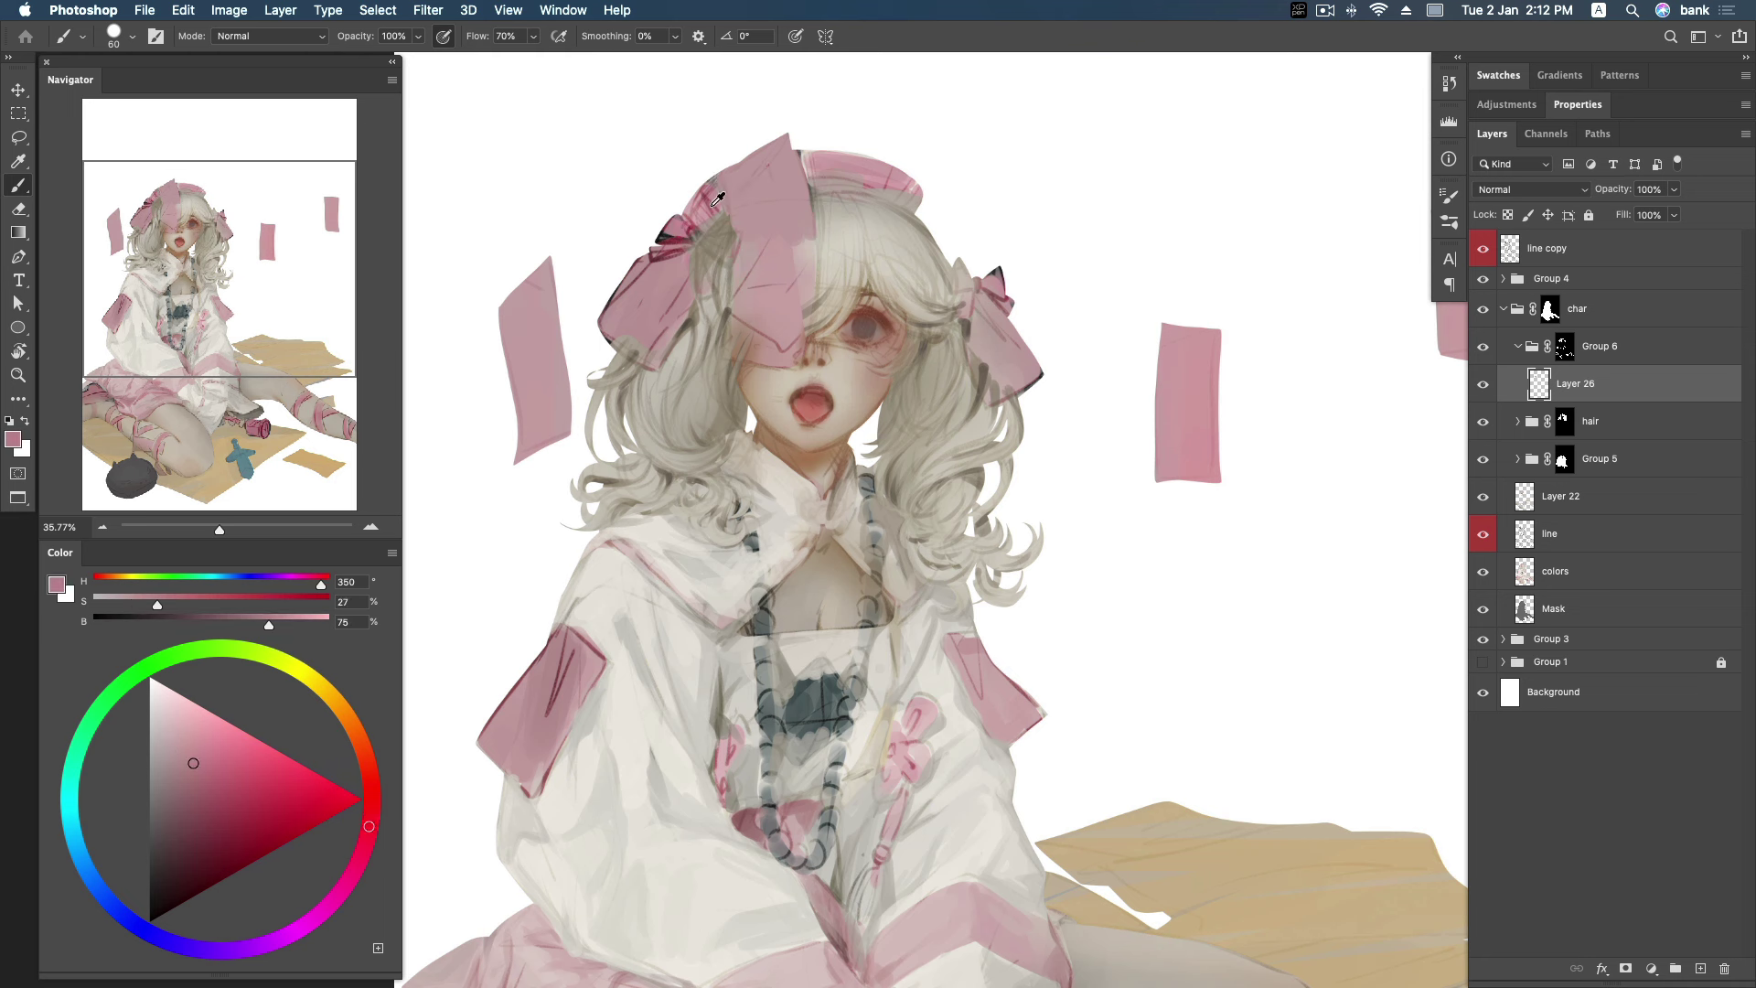
pyautogui.moveTo(709, 192); pyautogui.dragTo(705, 230)
pyautogui.moveTo(806, 144)
pyautogui.mouseDown()
pyautogui.moveTo(816, 193)
pyautogui.moveTo(859, 166)
pyautogui.moveTo(856, 182)
pyautogui.mouseUp()
pyautogui.keyDown('alt'); pyautogui.click(851, 173); pyautogui.keyUp('alt')
pyautogui.keyDown('alt'); pyautogui.click(892, 182); pyautogui.keyUp('alt')
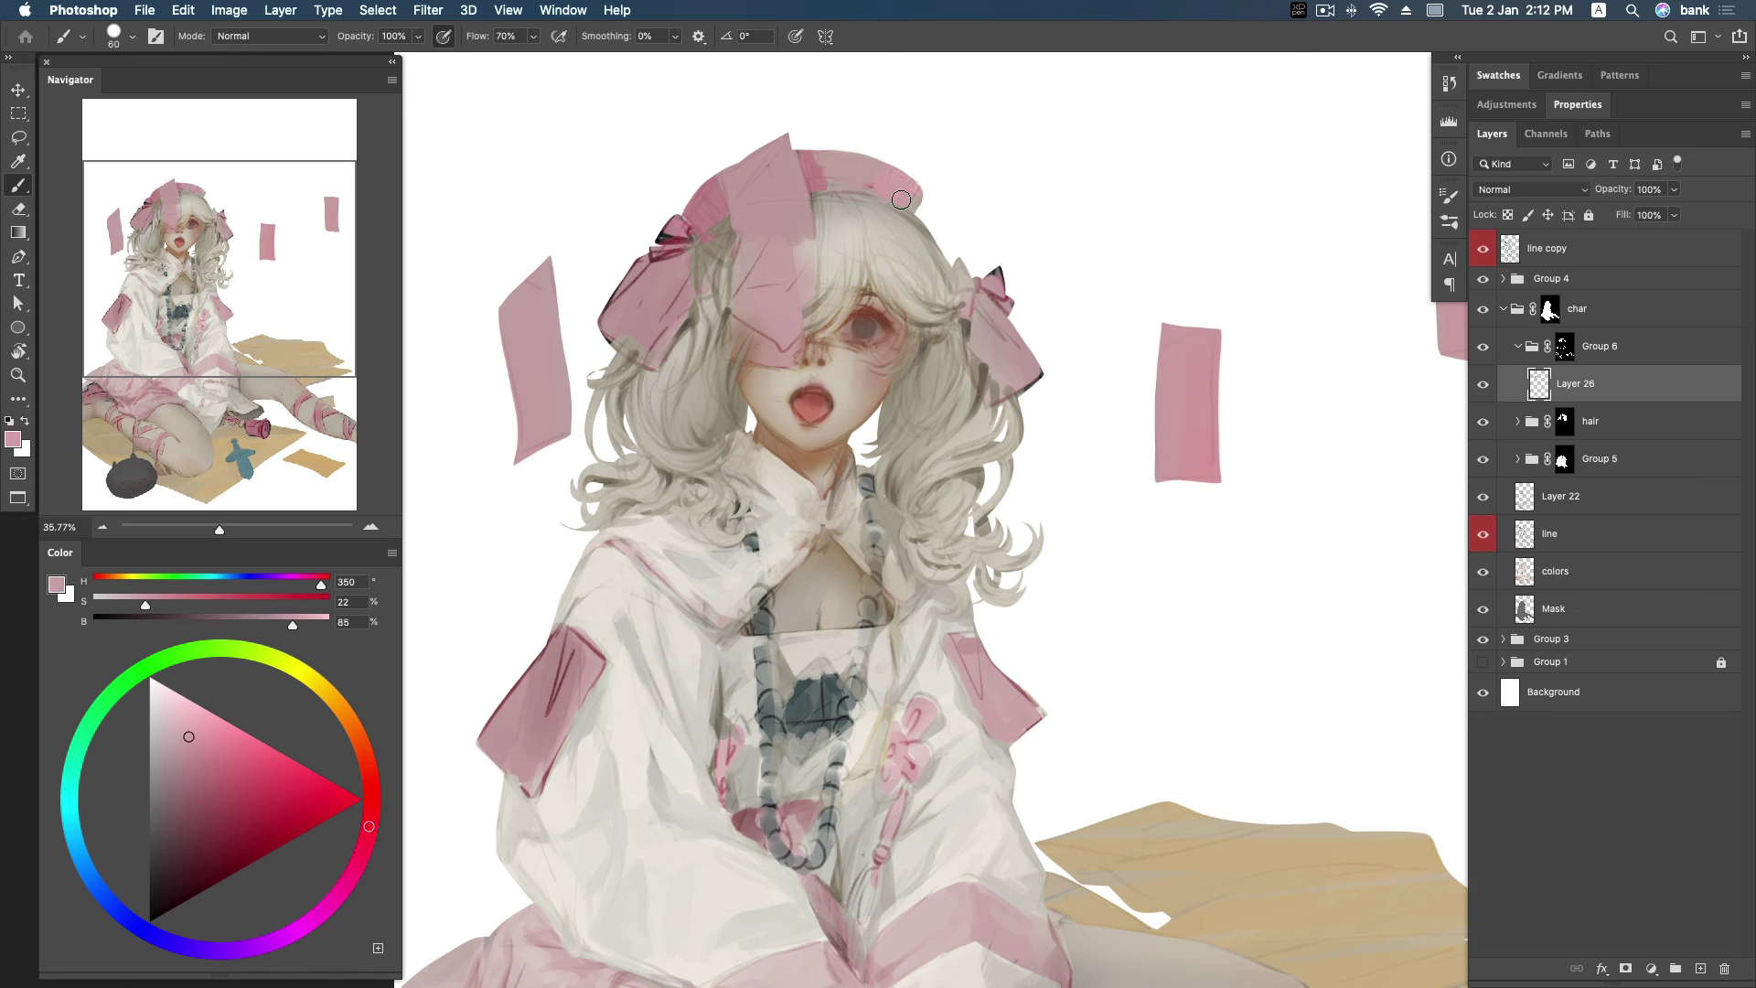
pyautogui.moveTo(833, 162)
pyautogui.mouseDown()
pyautogui.moveTo(805, 167)
pyautogui.moveTo(811, 187)
pyautogui.mouseUp()
# Cover the hair gap between the bow and beret with a deeper beret pink.
pyautogui.keyDown('alt'); pyautogui.click(921, 191); pyautogui.keyUp('alt')
pyautogui.keyDown('alt'); pyautogui.click(791, 175); pyautogui.keyUp('alt')
pyautogui.keyDown('alt'); pyautogui.click(676, 228); pyautogui.keyUp('alt')
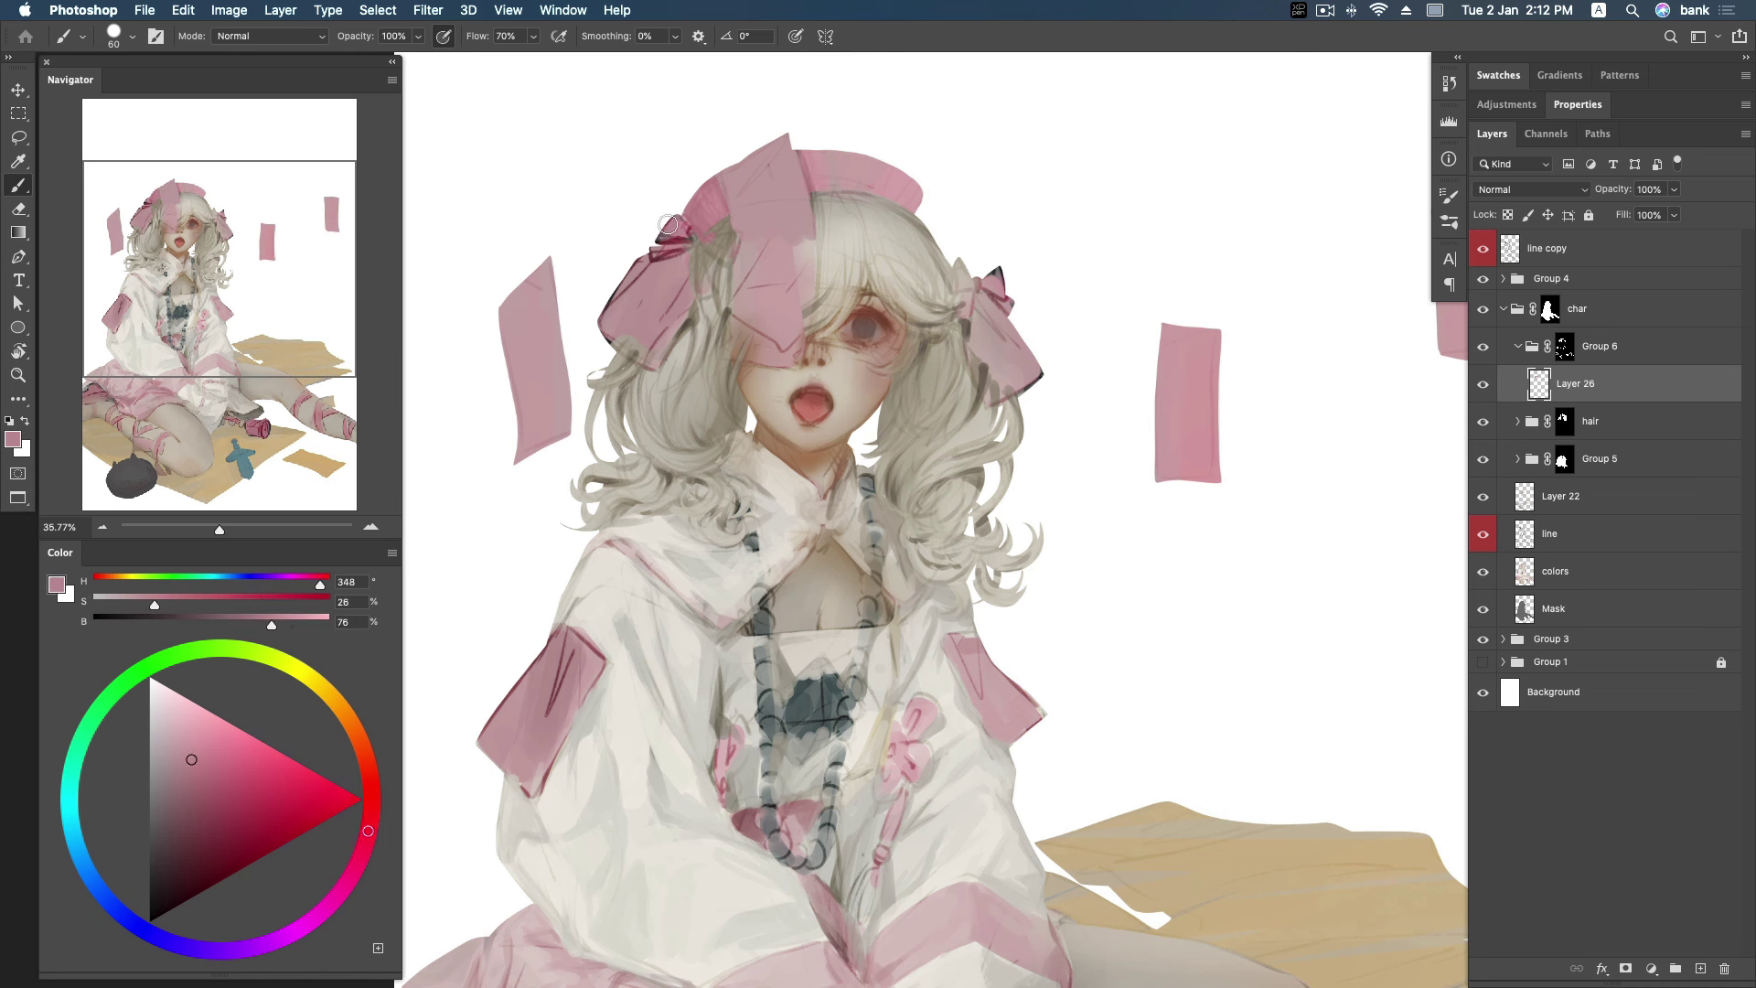
pyautogui.moveTo(723, 256); pyautogui.dragTo(736, 236)
pyautogui.moveTo(733, 278); pyautogui.dragTo(834, 209)
# Sample a series of lighter and deeper pinks from the beret and bow.
pyautogui.keyDown('alt'); pyautogui.click(754, 250); pyautogui.keyUp('alt')
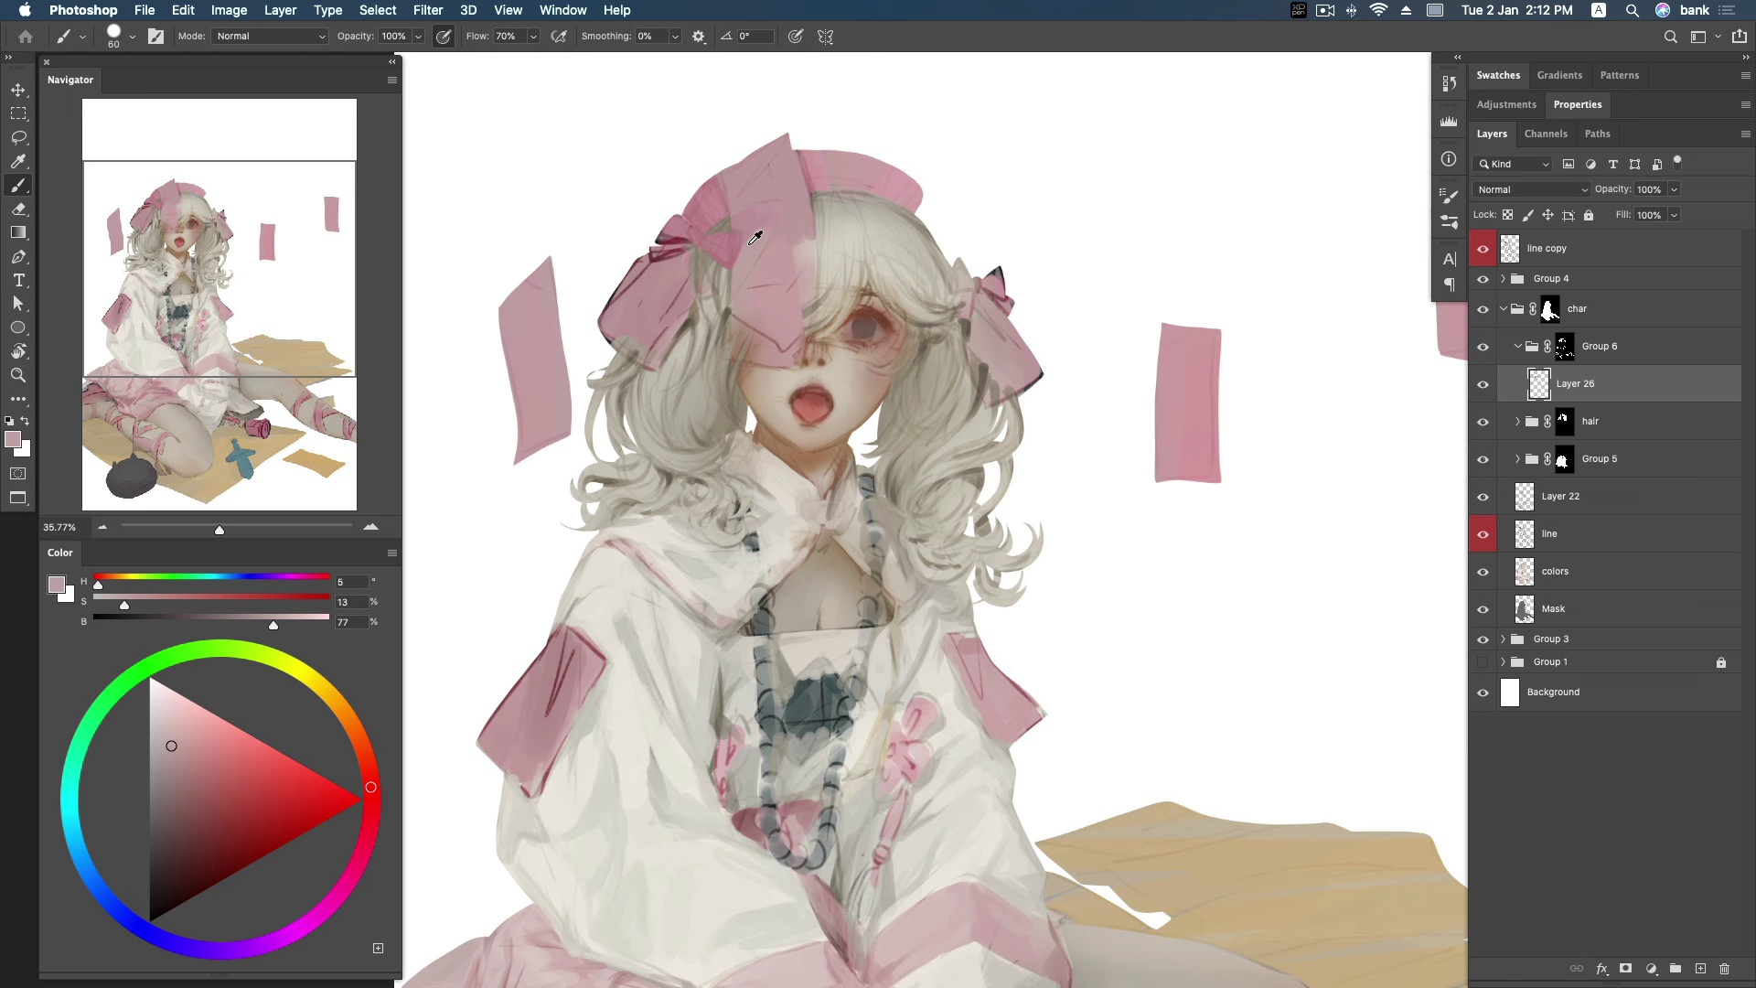
pyautogui.keyDown('alt'); pyautogui.click(719, 256); pyautogui.keyUp('alt')
pyautogui.keyDown('alt'); pyautogui.click(761, 230); pyautogui.keyUp('alt')
pyautogui.keyDown('alt'); pyautogui.click(754, 214); pyautogui.keyUp('alt')
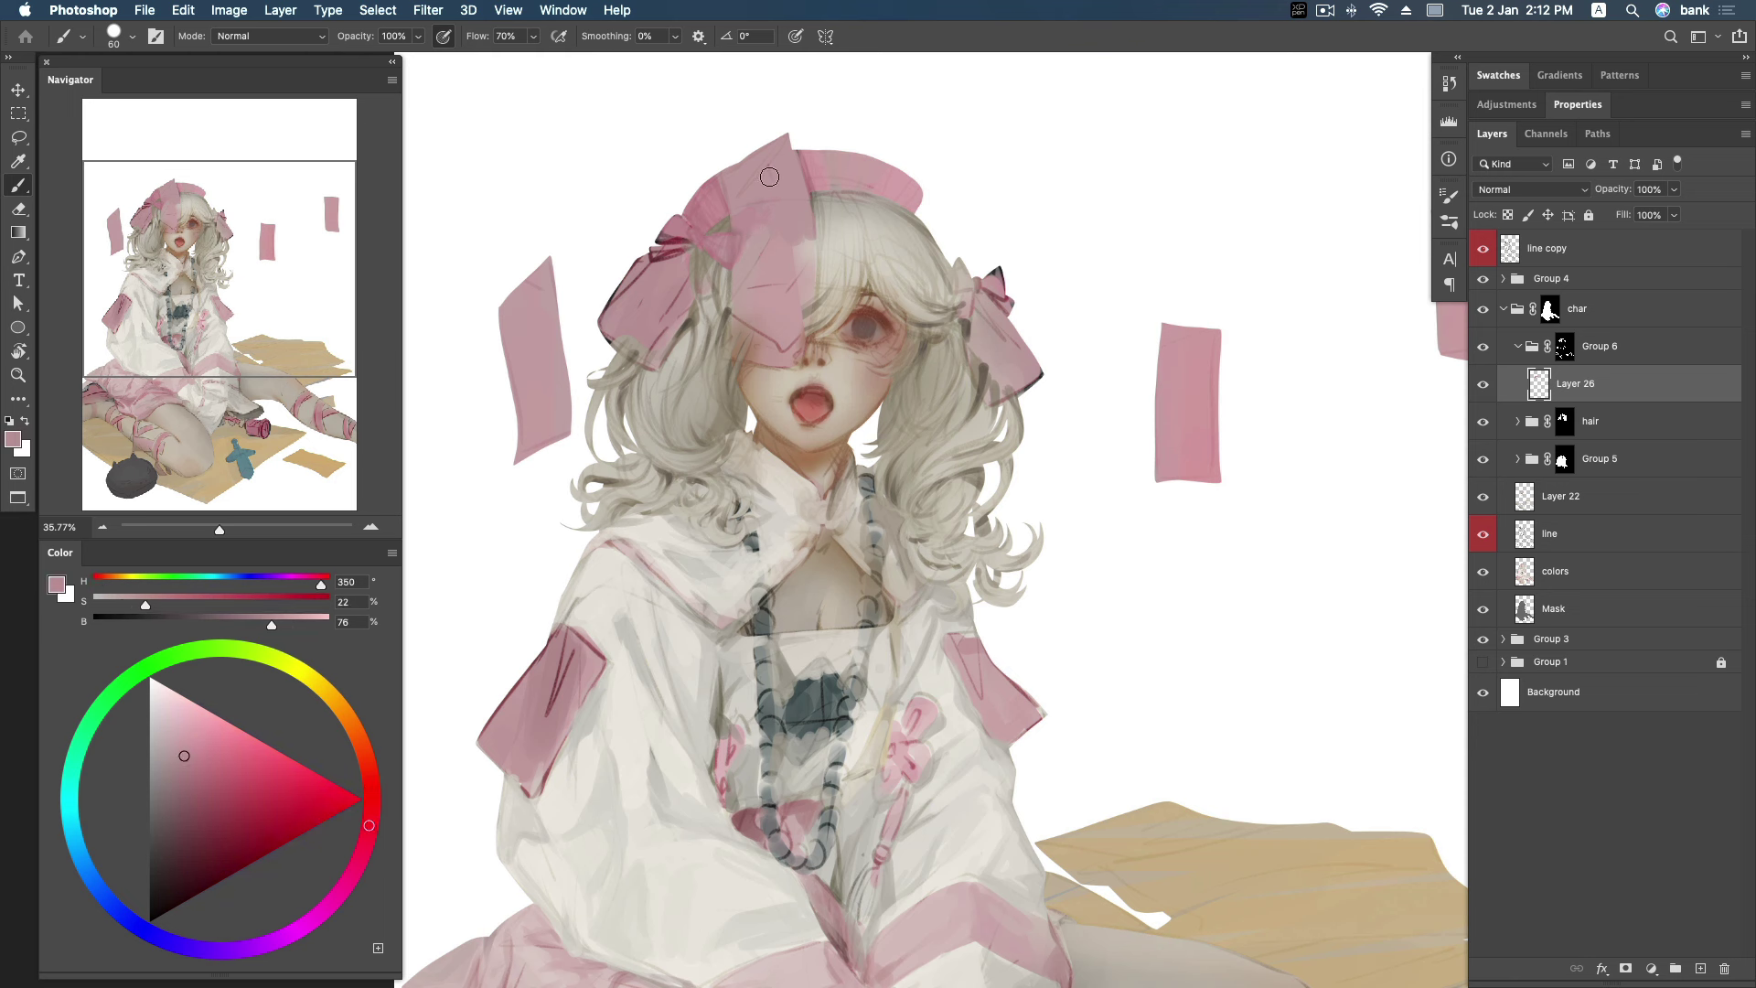
pyautogui.keyDown('alt'); pyautogui.click(784, 236); pyautogui.keyUp('alt')
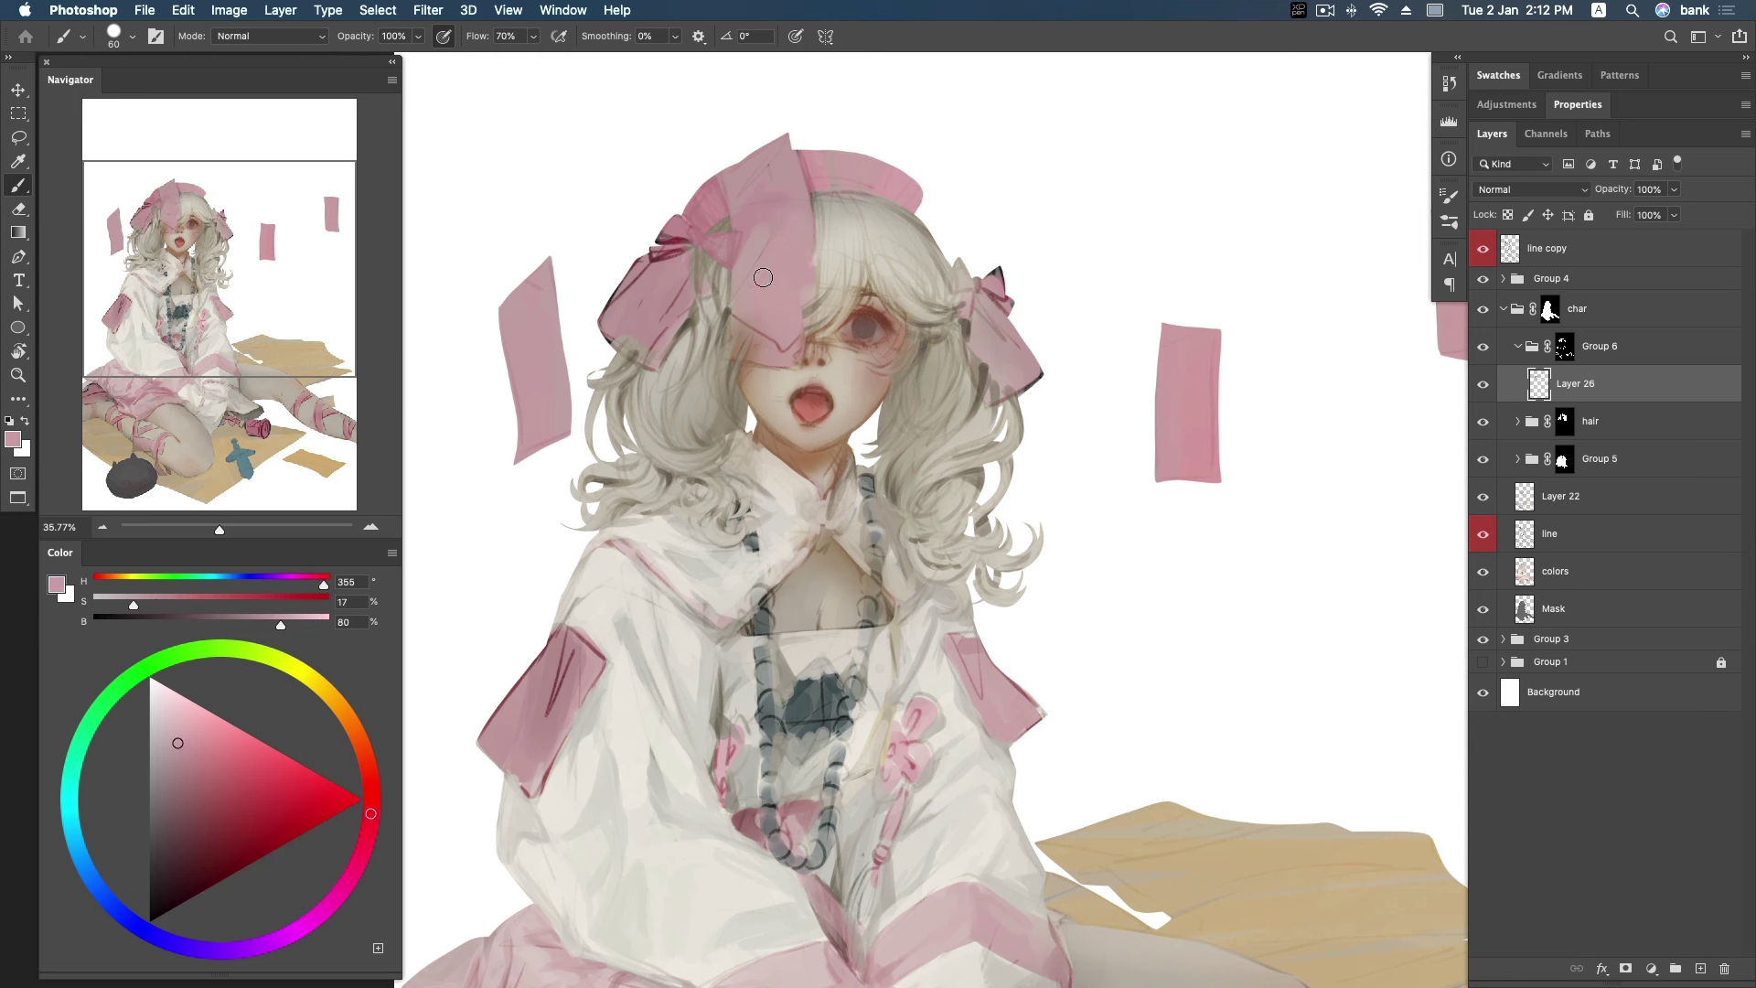
pyautogui.keyDown('alt'); pyautogui.click(749, 224); pyautogui.keyUp('alt')
pyautogui.keyDown('alt'); pyautogui.click(748, 161); pyautogui.keyUp('alt')
pyautogui.keyDown('alt'); pyautogui.click(772, 230); pyautogui.keyUp('alt')
pyautogui.keyDown('alt'); pyautogui.click(797, 264); pyautogui.keyUp('alt')
pyautogui.keyDown('alt'); pyautogui.click(778, 348); pyautogui.keyUp('alt')
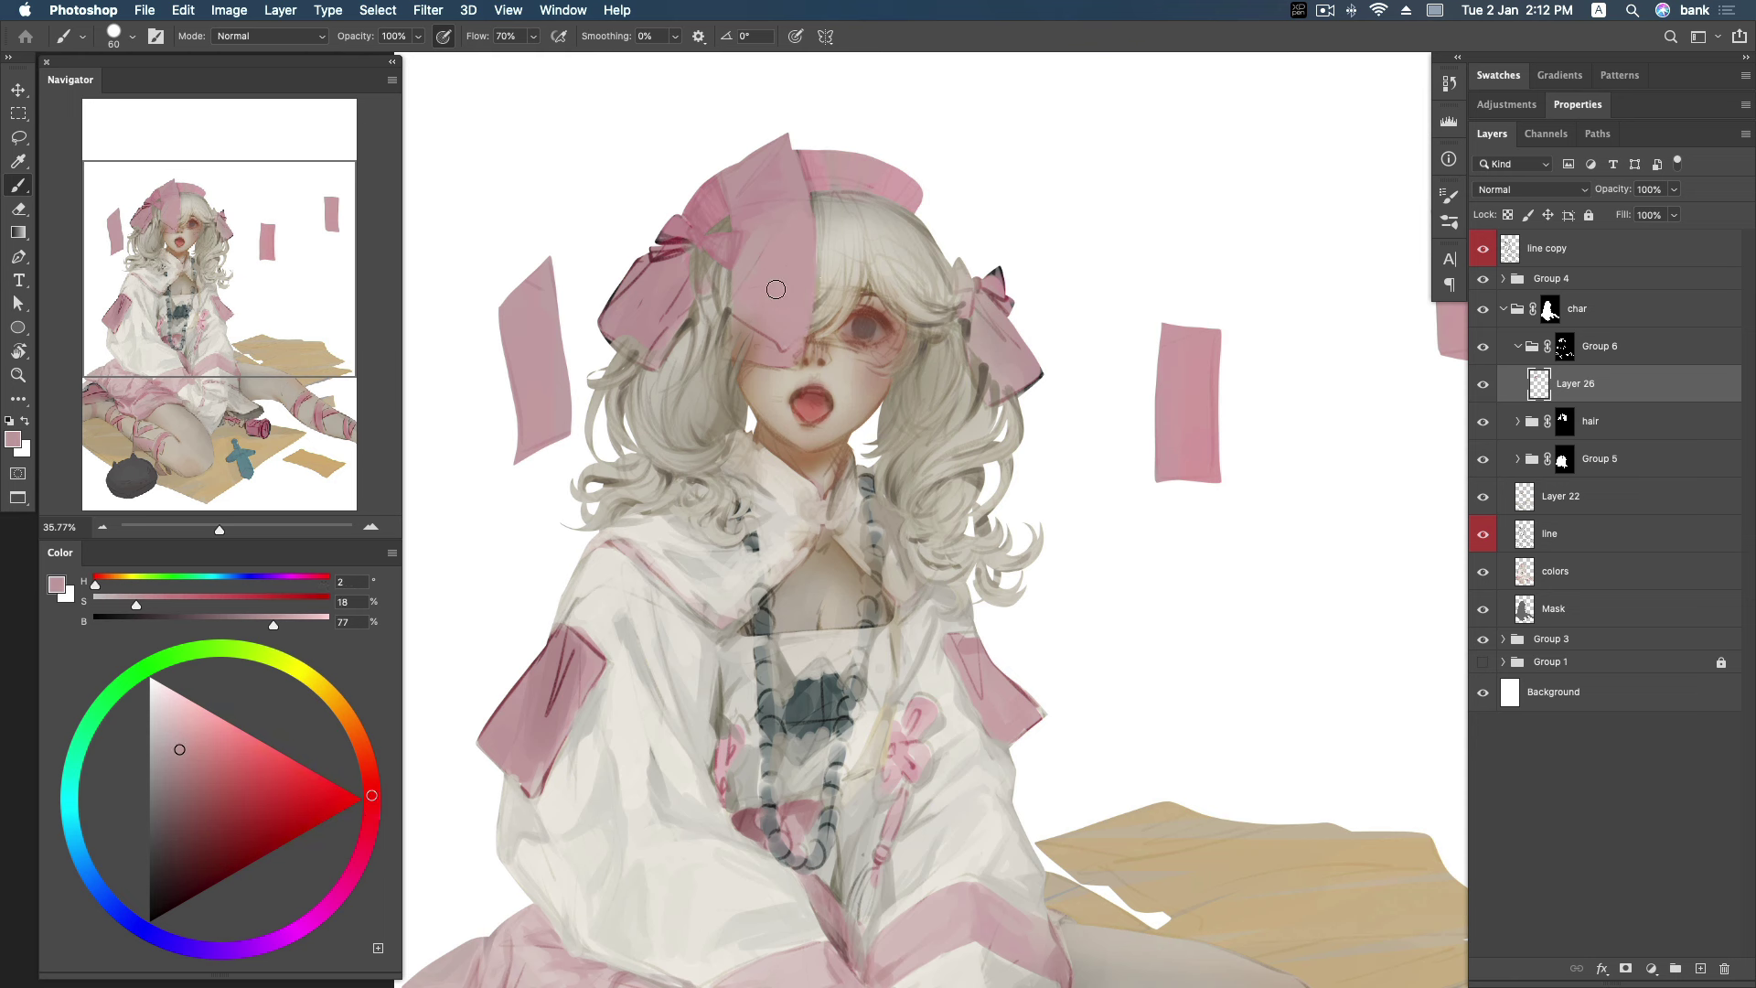
pyautogui.keyDown('alt'); pyautogui.click(752, 217); pyautogui.keyUp('alt')
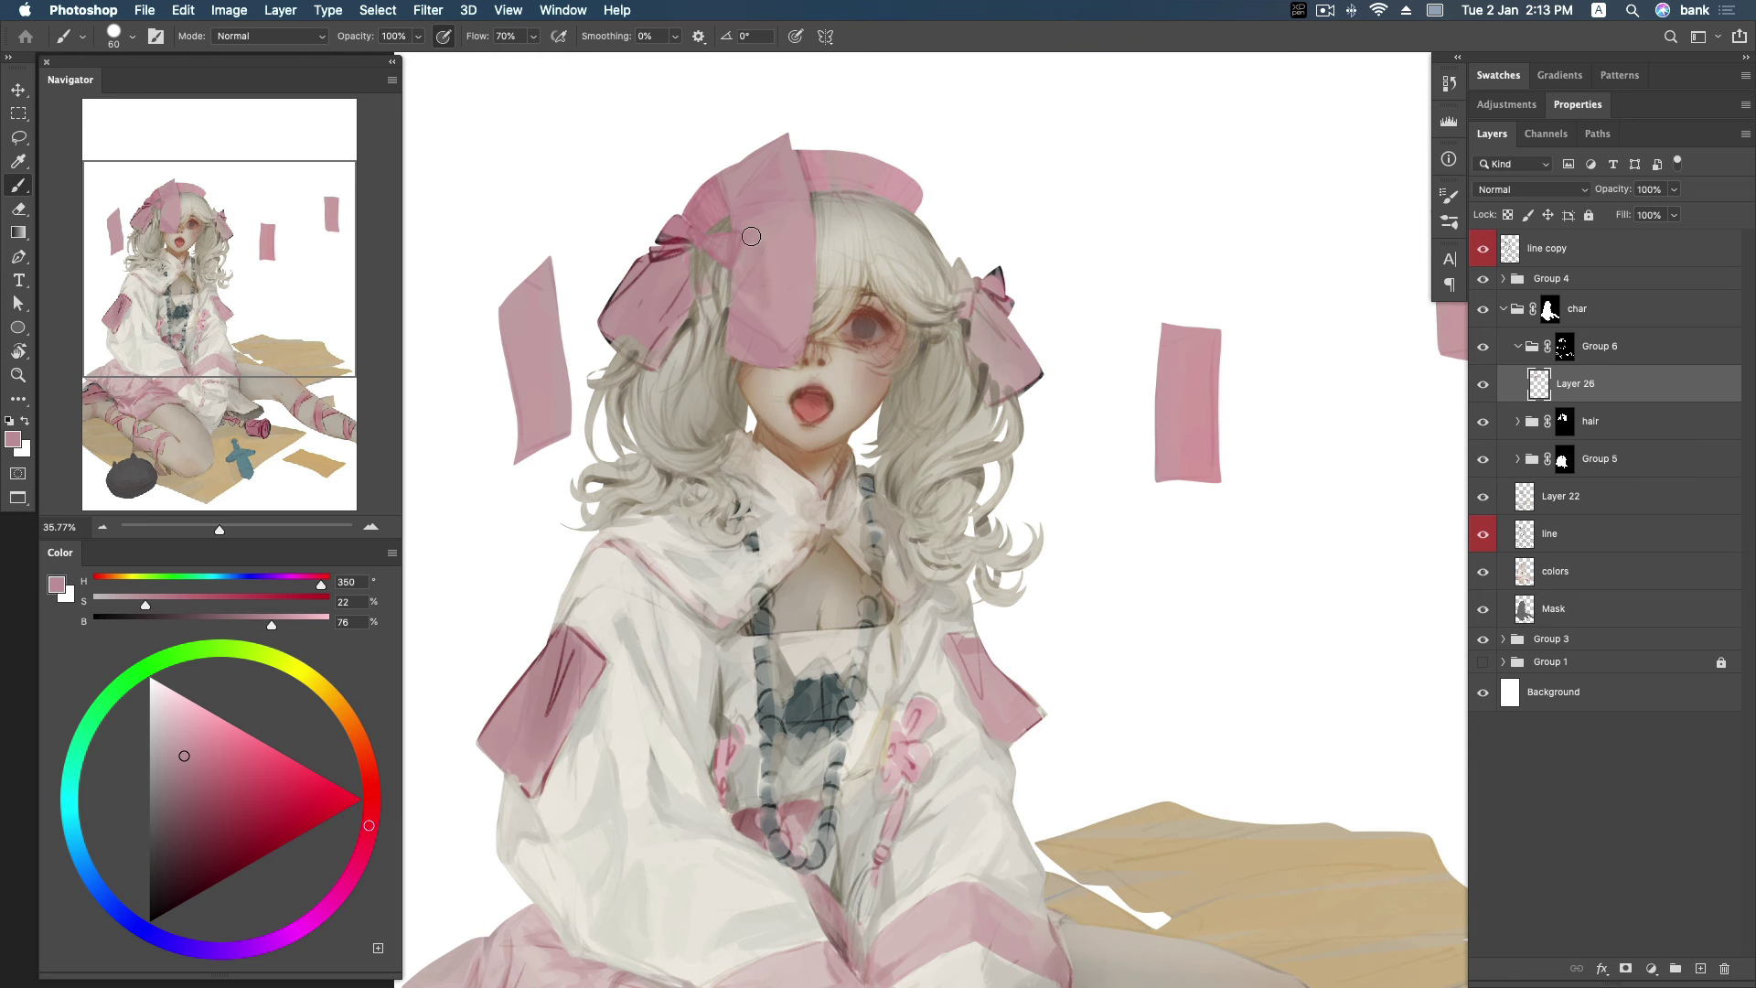
pyautogui.keyDown('alt'); pyautogui.click(769, 290); pyautogui.keyUp('alt')
pyautogui.keyDown('alt'); pyautogui.click(747, 248); pyautogui.keyUp('alt')
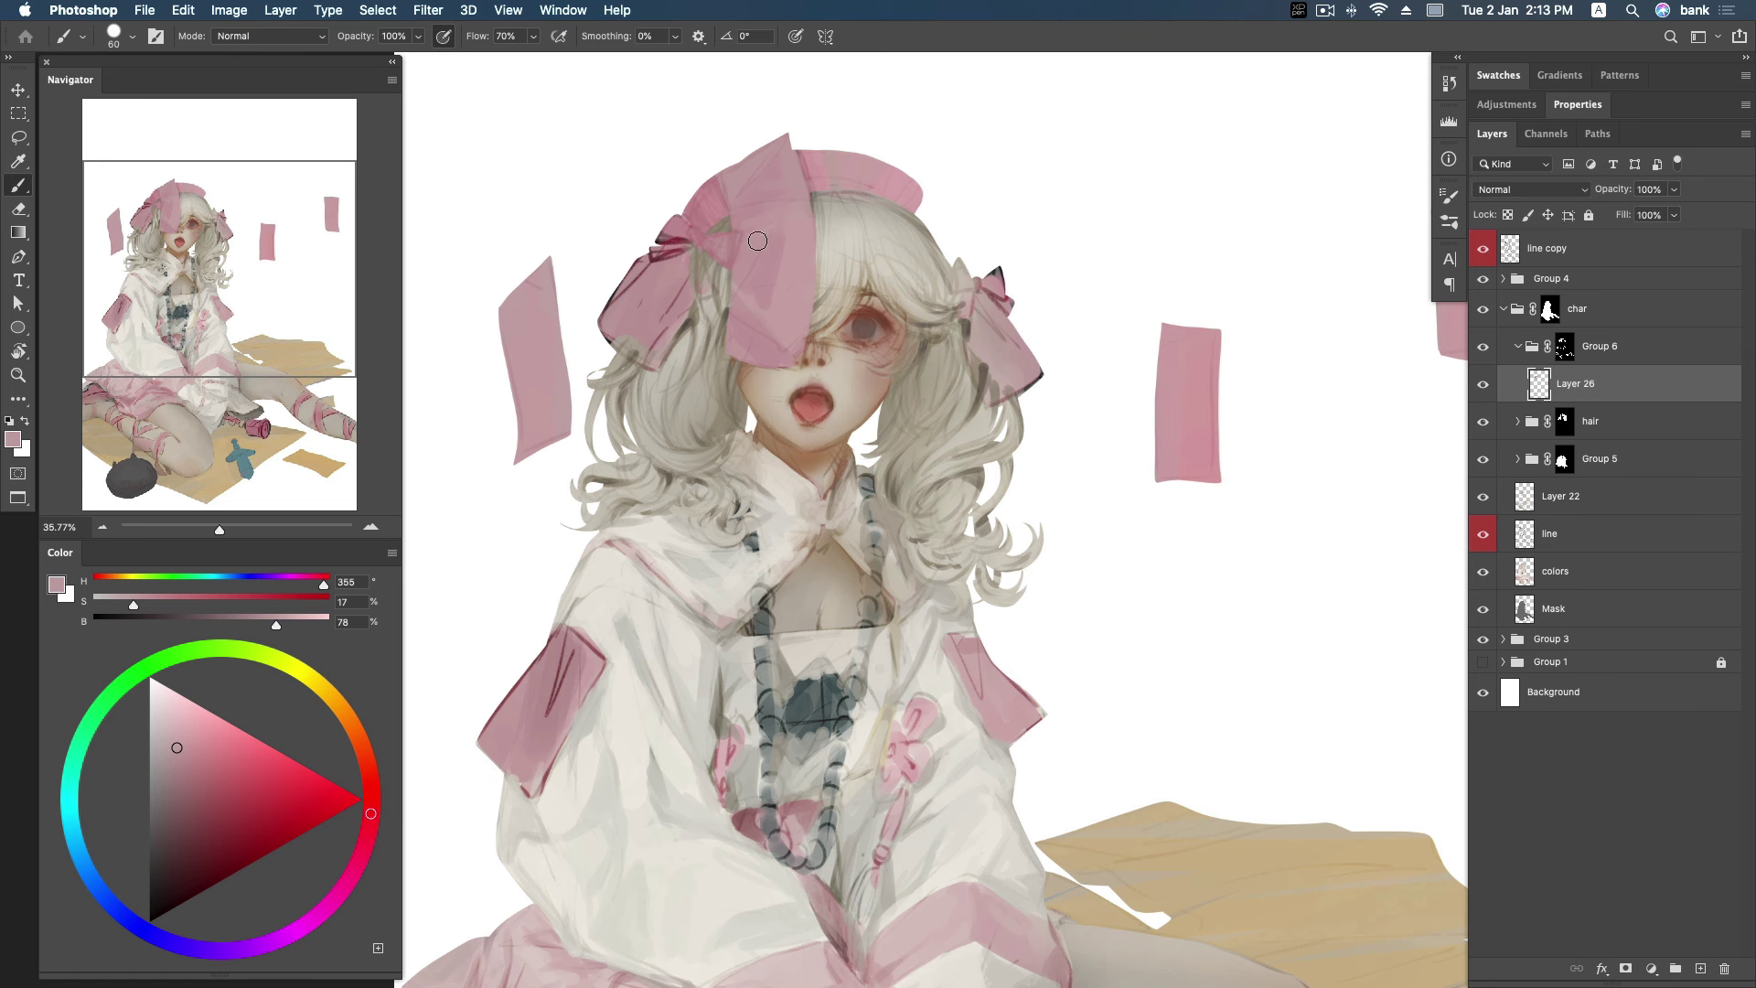
pyautogui.keyDown('alt'); pyautogui.click(740, 218); pyautogui.keyUp('alt')
pyautogui.keyDown('alt'); pyautogui.click(795, 167); pyautogui.keyUp('alt')
pyautogui.keyDown('alt'); pyautogui.click(774, 263); pyautogui.keyUp('alt')
pyautogui.keyDown('alt'); pyautogui.click(750, 299); pyautogui.keyUp('alt')
pyautogui.keyDown('alt'); pyautogui.click(790, 236); pyautogui.keyUp('alt')
pyautogui.keyDown('alt'); pyautogui.click(797, 250); pyautogui.keyUp('alt')
pyautogui.keyDown('alt'); pyautogui.click(764, 293); pyautogui.keyUp('alt')
pyautogui.keyDown('alt'); pyautogui.click(805, 229); pyautogui.keyUp('alt')
pyautogui.keyDown('alt'); pyautogui.click(687, 296); pyautogui.keyUp('alt')
# Cover the grey hair at the bow's lower left and lighten the dark marks on its knot.
pyautogui.moveTo(672, 348); pyautogui.dragTo(667, 283)
pyautogui.keyDown('alt'); pyautogui.click(617, 300); pyautogui.keyUp('alt')
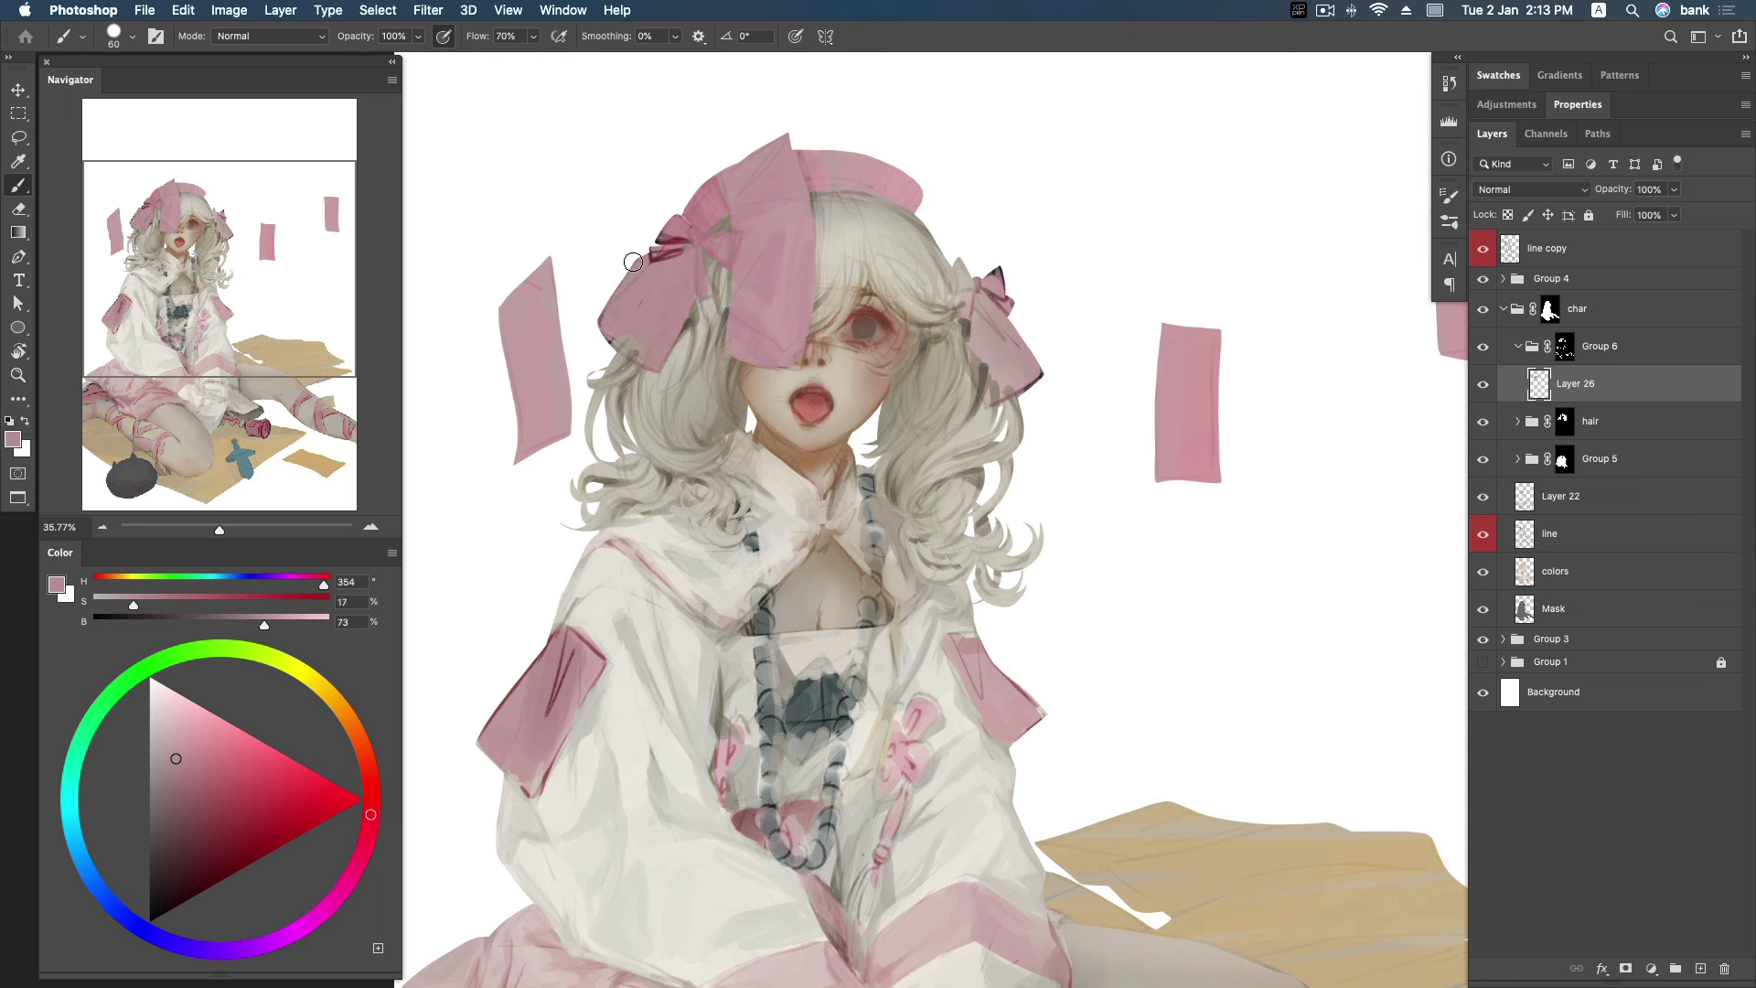
pyautogui.keyDown('alt'); pyautogui.click(715, 208); pyautogui.keyUp('alt')
pyautogui.moveTo(650, 242); pyautogui.dragTo(642, 267)
pyautogui.keyDown('alt'); pyautogui.click(682, 235); pyautogui.keyUp('alt')
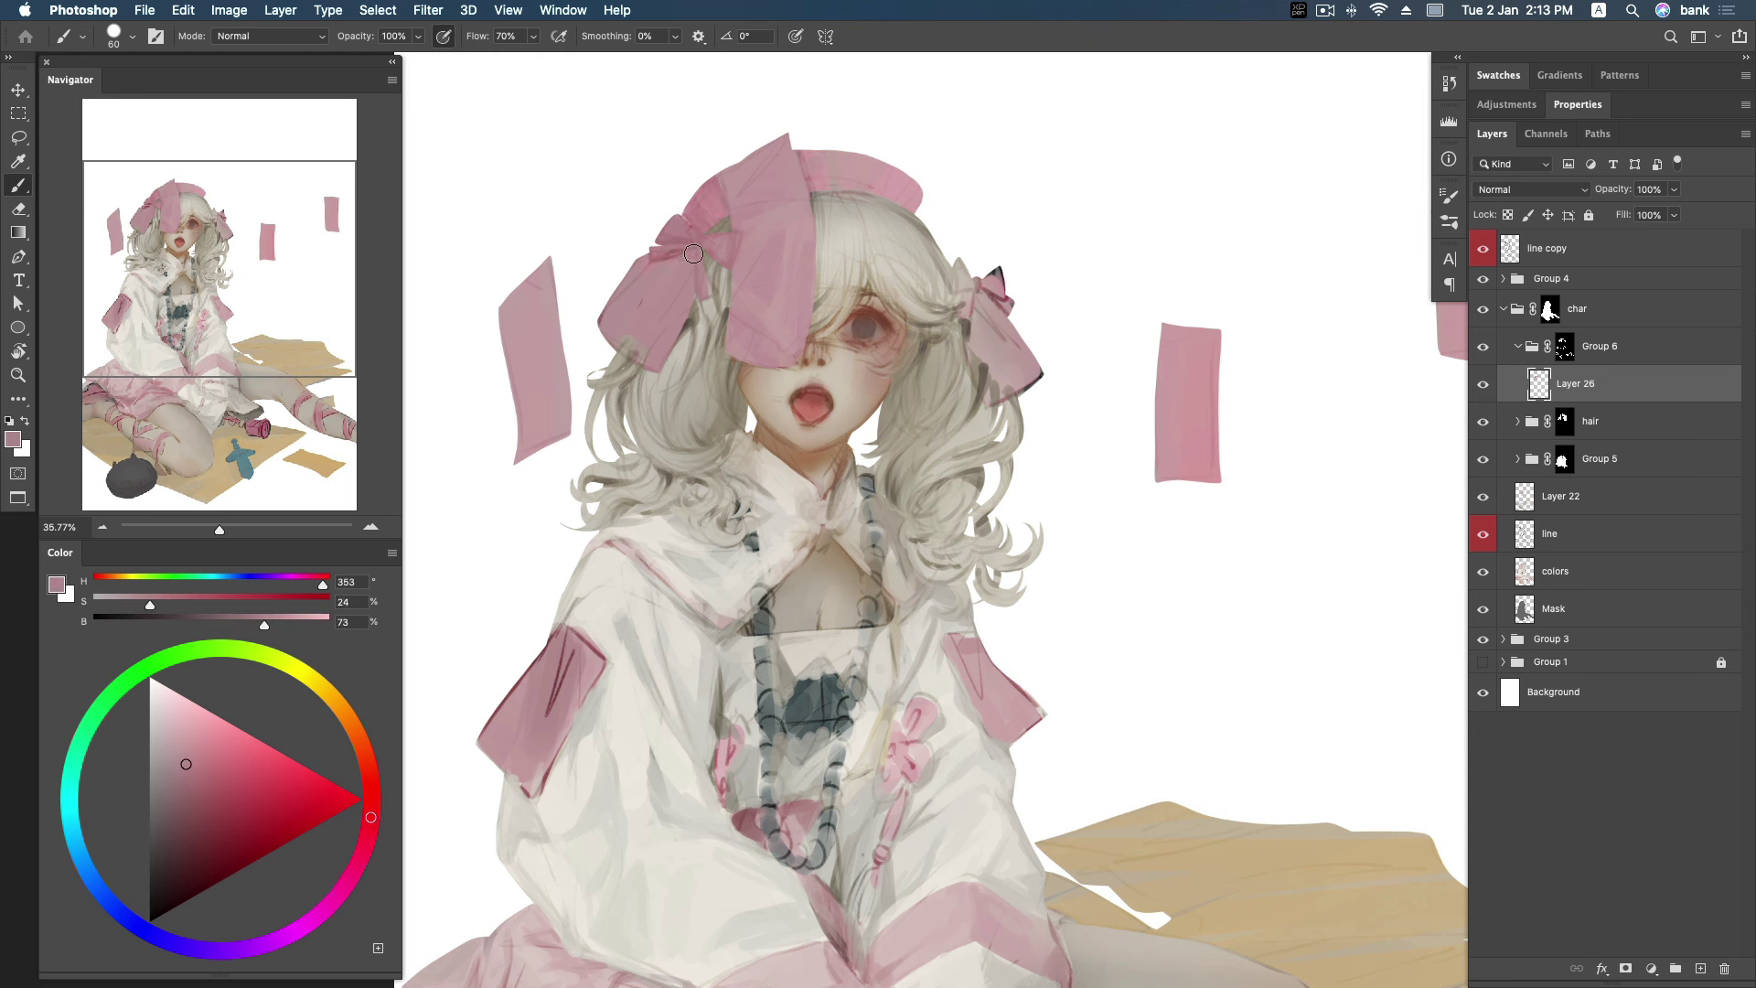
pyautogui.keyDown('alt'); pyautogui.click(664, 241); pyautogui.keyUp('alt')
# Shade the lower-left bow lobe in deeper pink with a smaller brush, then even it out.
pyautogui.moveTo(202, 767); pyautogui.dragTo(201, 785)
pyautogui.press('[')
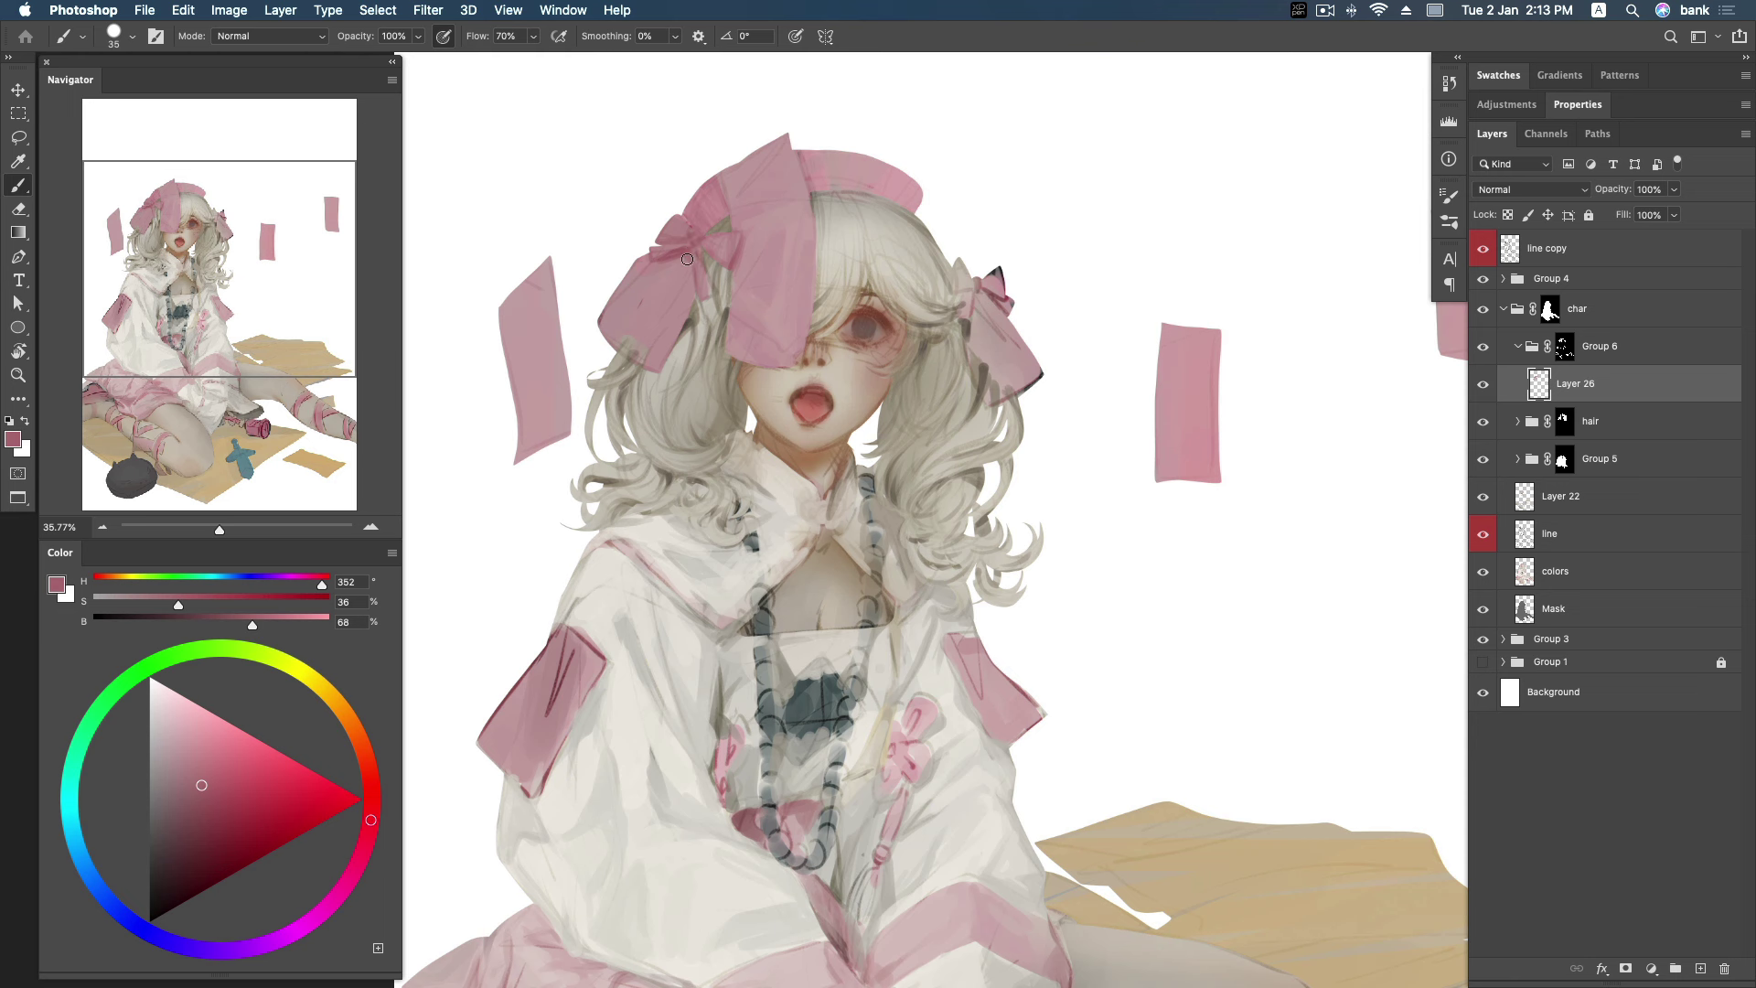
pyautogui.moveTo(652, 307); pyautogui.dragTo(640, 341)
pyautogui.press(']')
pyautogui.keyDown('alt'); pyautogui.click(641, 300); pyautogui.keyUp('alt')
pyautogui.moveTo(641, 305); pyautogui.dragTo(672, 269)
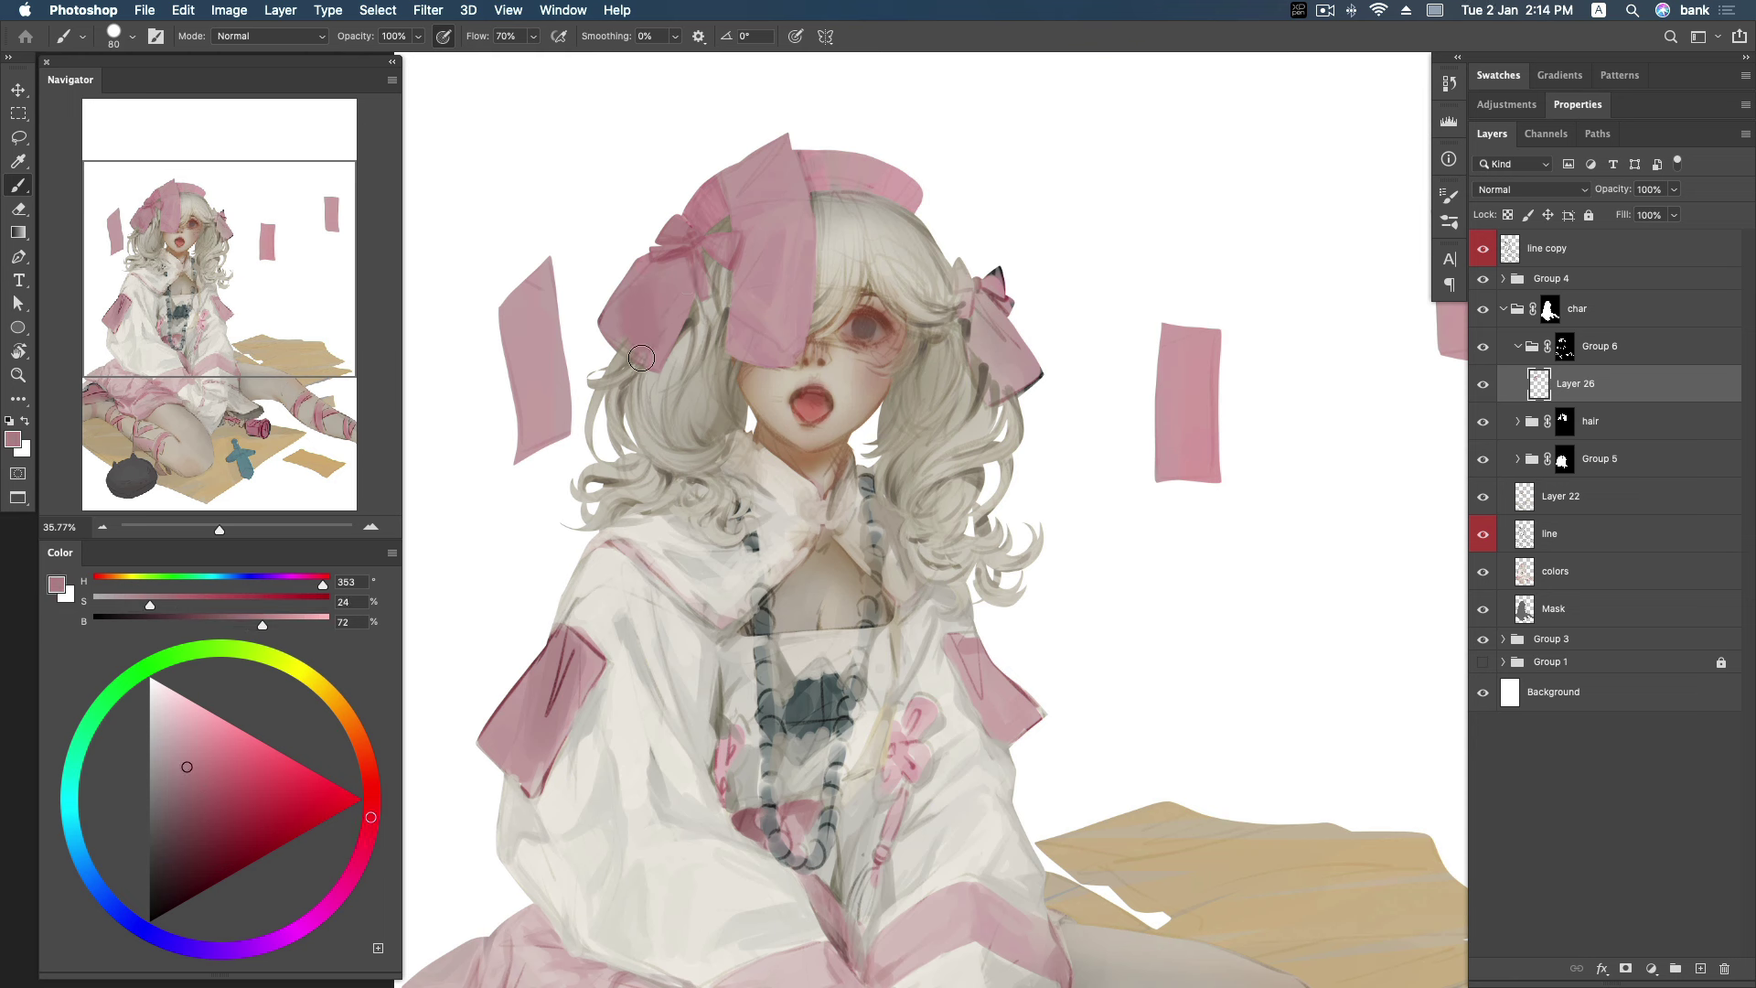
pyautogui.keyDown('alt'); pyautogui.click(611, 325); pyautogui.keyUp('alt')
pyautogui.keyDown('alt'); pyautogui.click(640, 318); pyautogui.keyUp('alt')
pyautogui.keyDown('alt'); pyautogui.click(645, 274); pyautogui.keyUp('alt')
pyautogui.keyDown('alt'); pyautogui.click(627, 278); pyautogui.keyUp('alt')
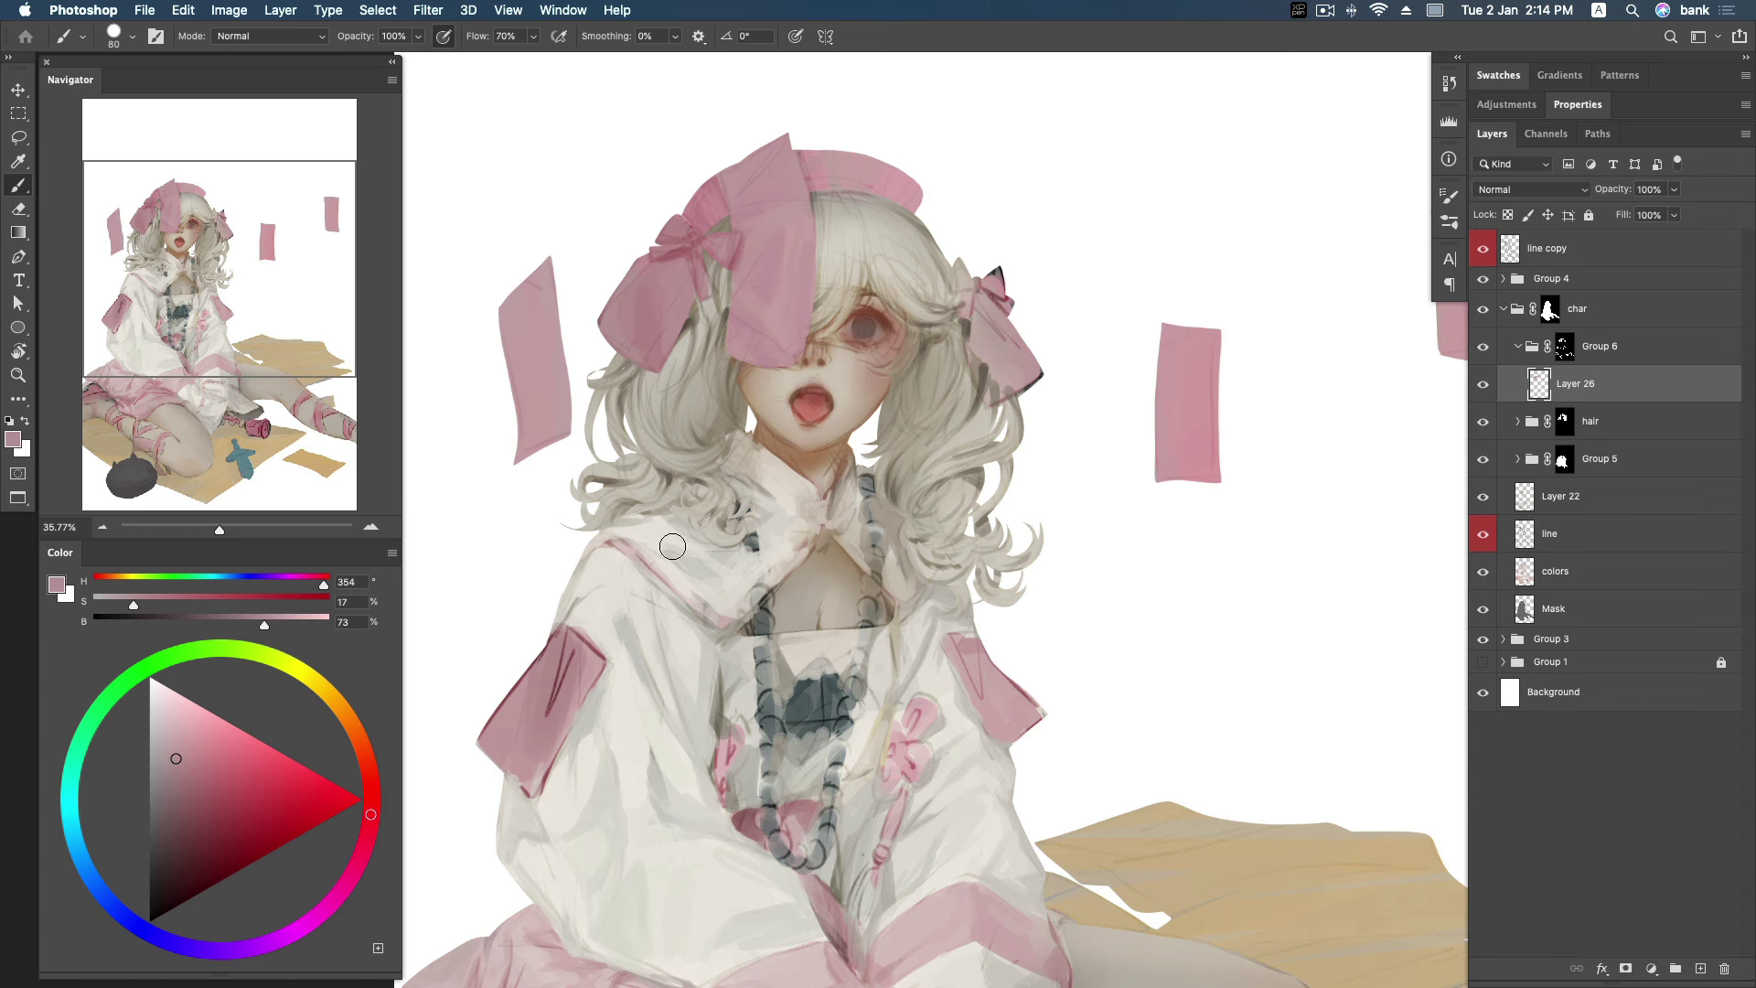
# Mix a slightly darker sleeve pink and smooth and extend the left sleeve patch.
pyautogui.scroll(-3, 700, 573)
pyautogui.hscroll(-2, 700, 574)
pyautogui.keyDown('alt'); pyautogui.click(656, 569); pyautogui.keyUp('alt')
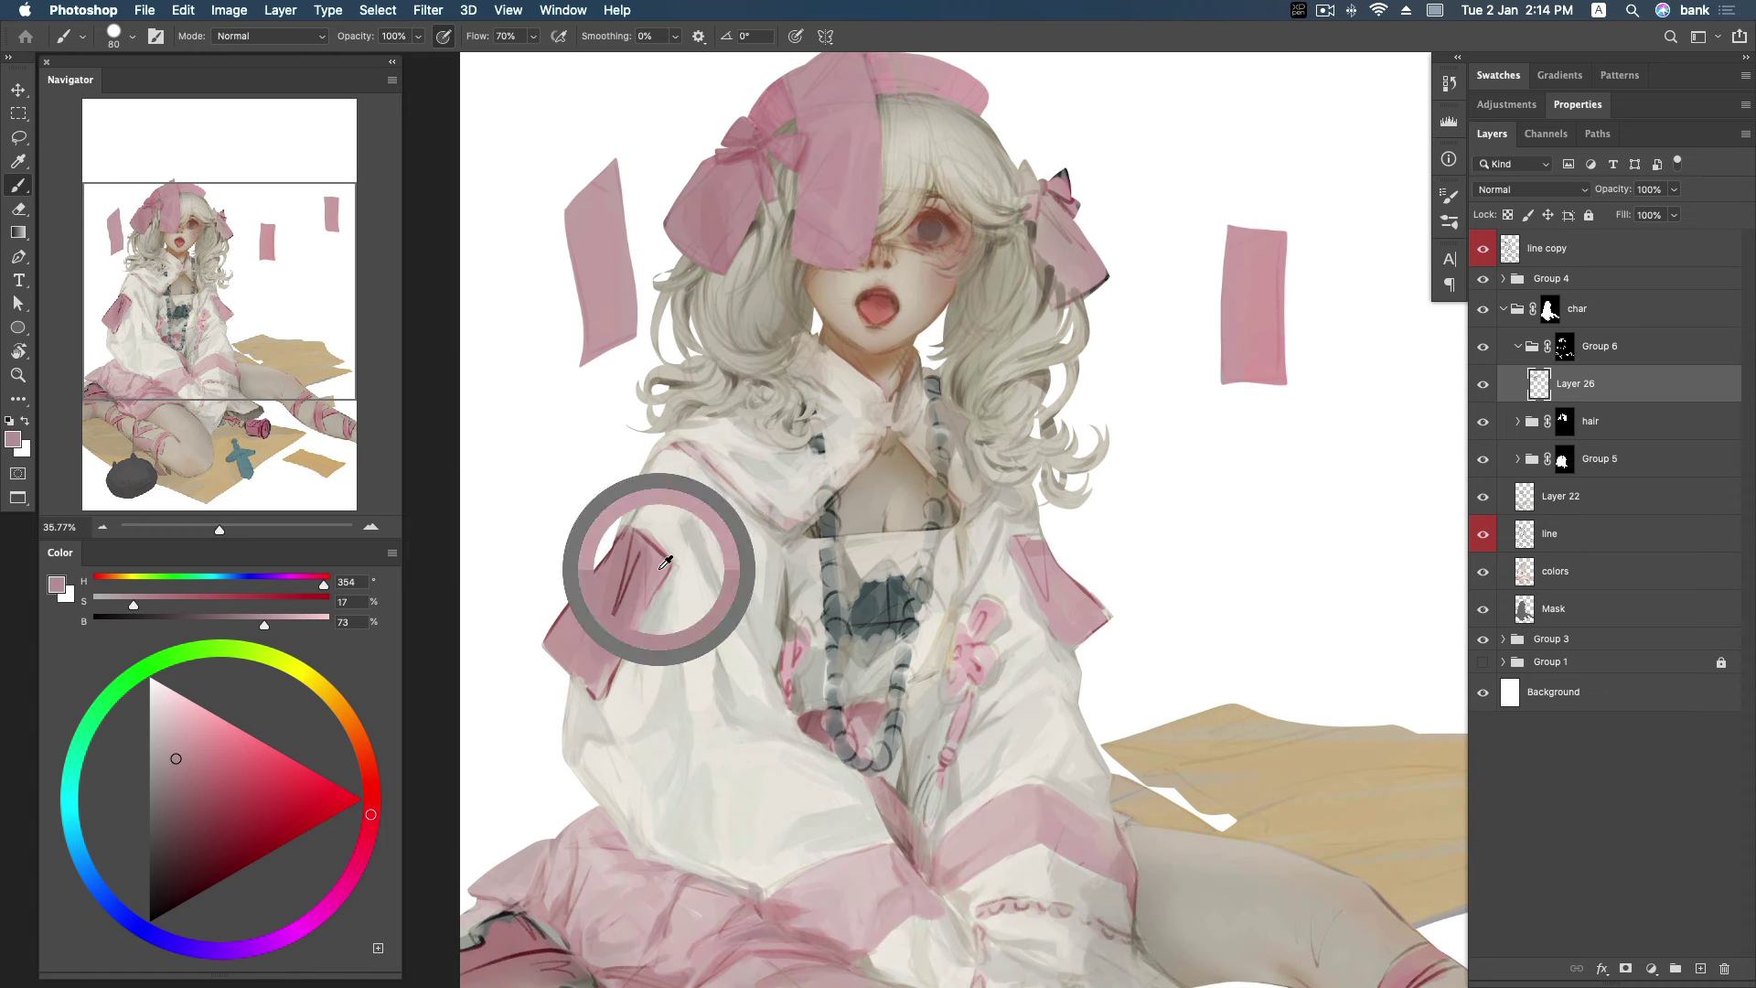
pyautogui.click(194, 741)
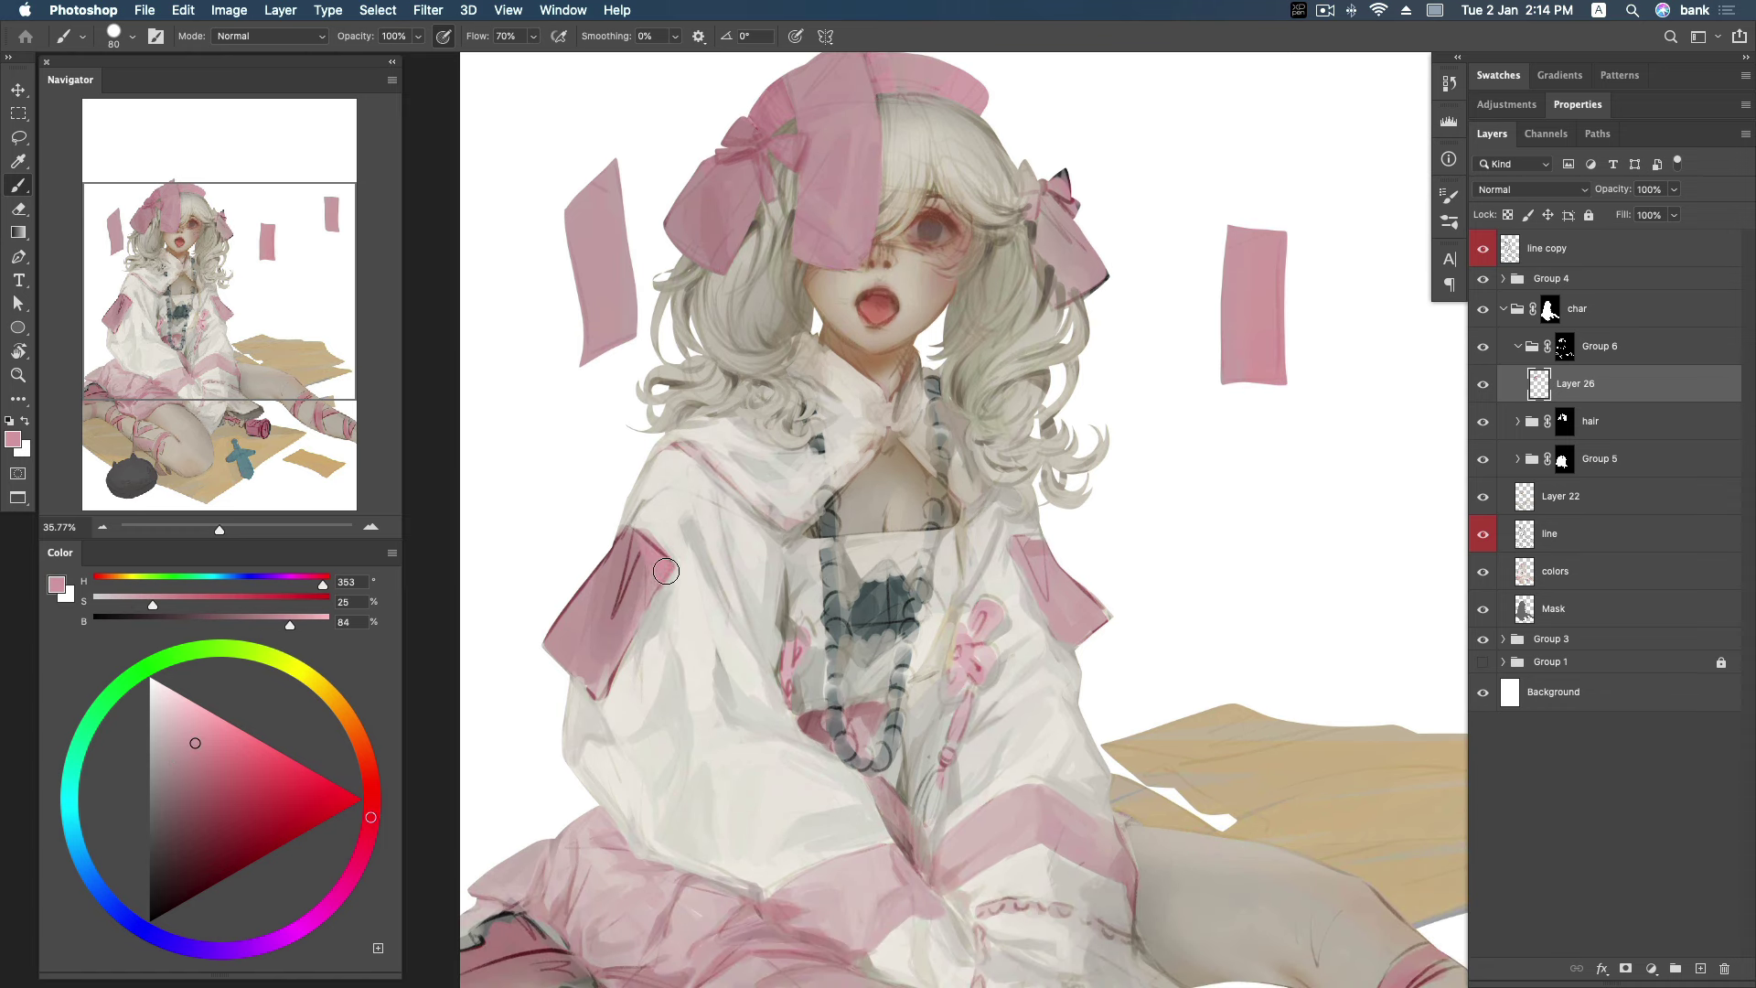
pyautogui.keyDown('alt'); pyautogui.click(631, 585); pyautogui.keyUp('alt')
pyautogui.click(189, 776)
pyautogui.moveTo(189, 775); pyautogui.dragTo(189, 785)
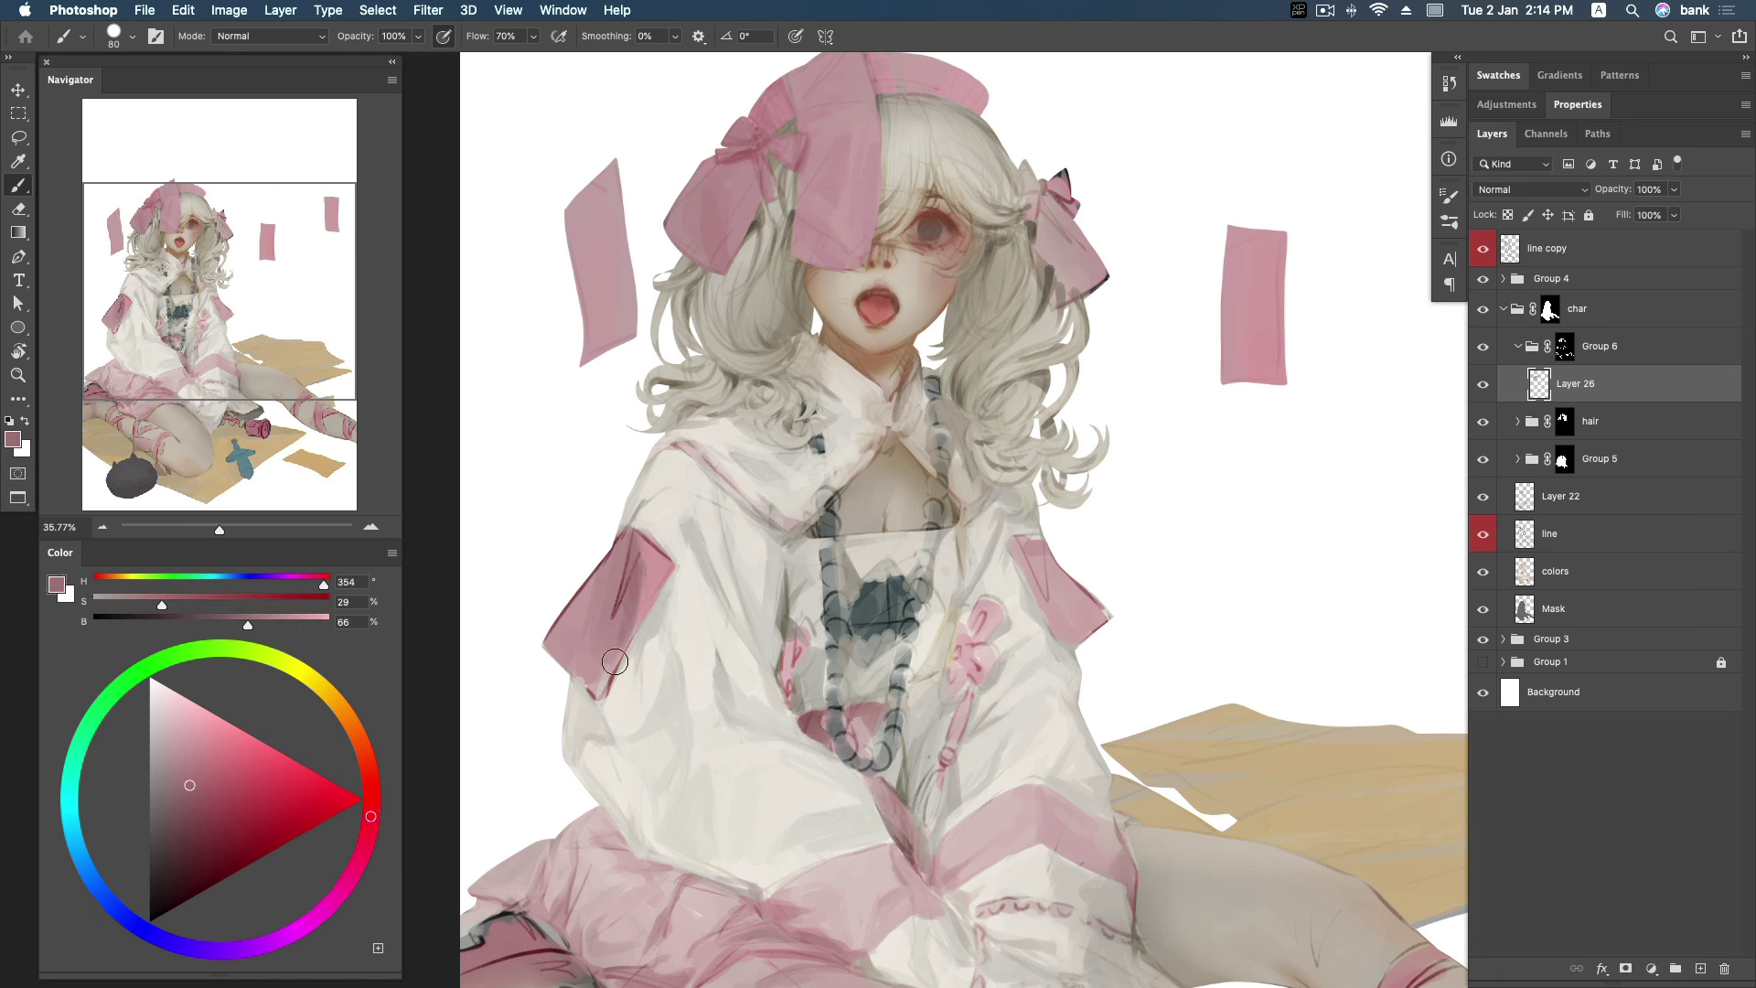
pyautogui.keyDown('alt'); pyautogui.click(662, 572); pyautogui.keyUp('alt')
pyautogui.moveTo(651, 576); pyautogui.dragTo(607, 607)
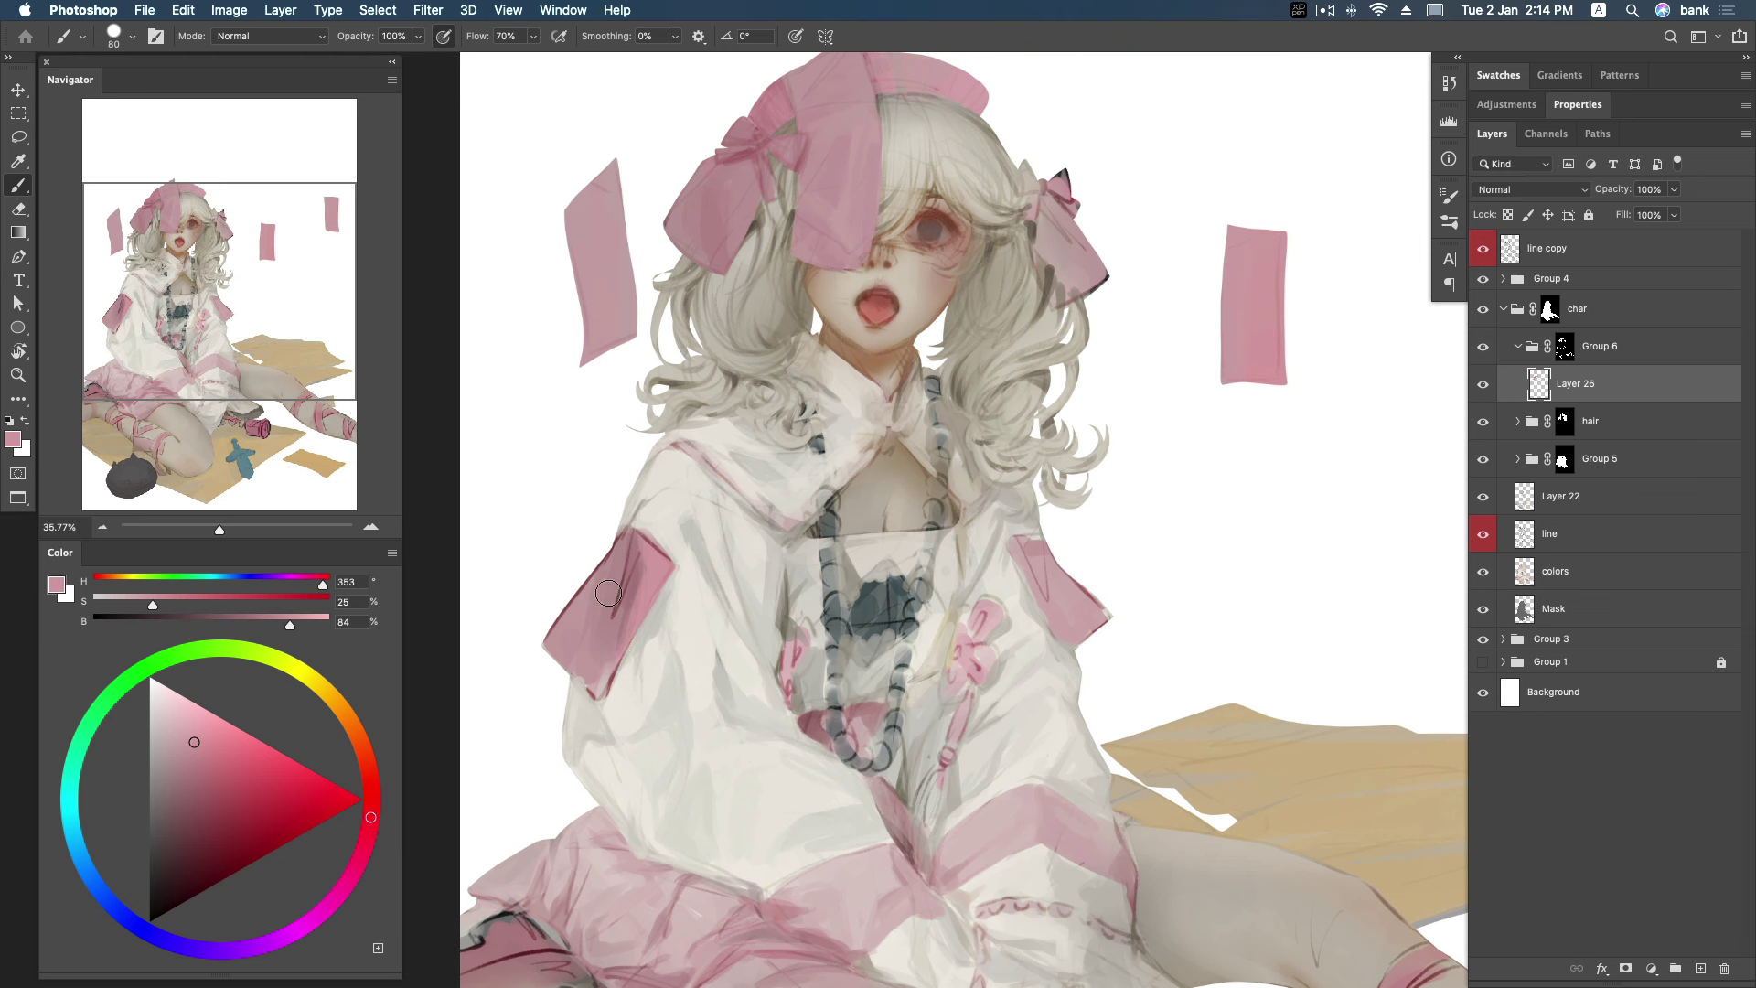
# Lighten the patch's lower corner, undoing one unwanted repaint stroke.
pyautogui.click(192, 738)
pyautogui.moveTo(615, 595); pyautogui.dragTo(585, 691)
pyautogui.keyDown('alt'); pyautogui.click(577, 610); pyautogui.keyUp('alt')
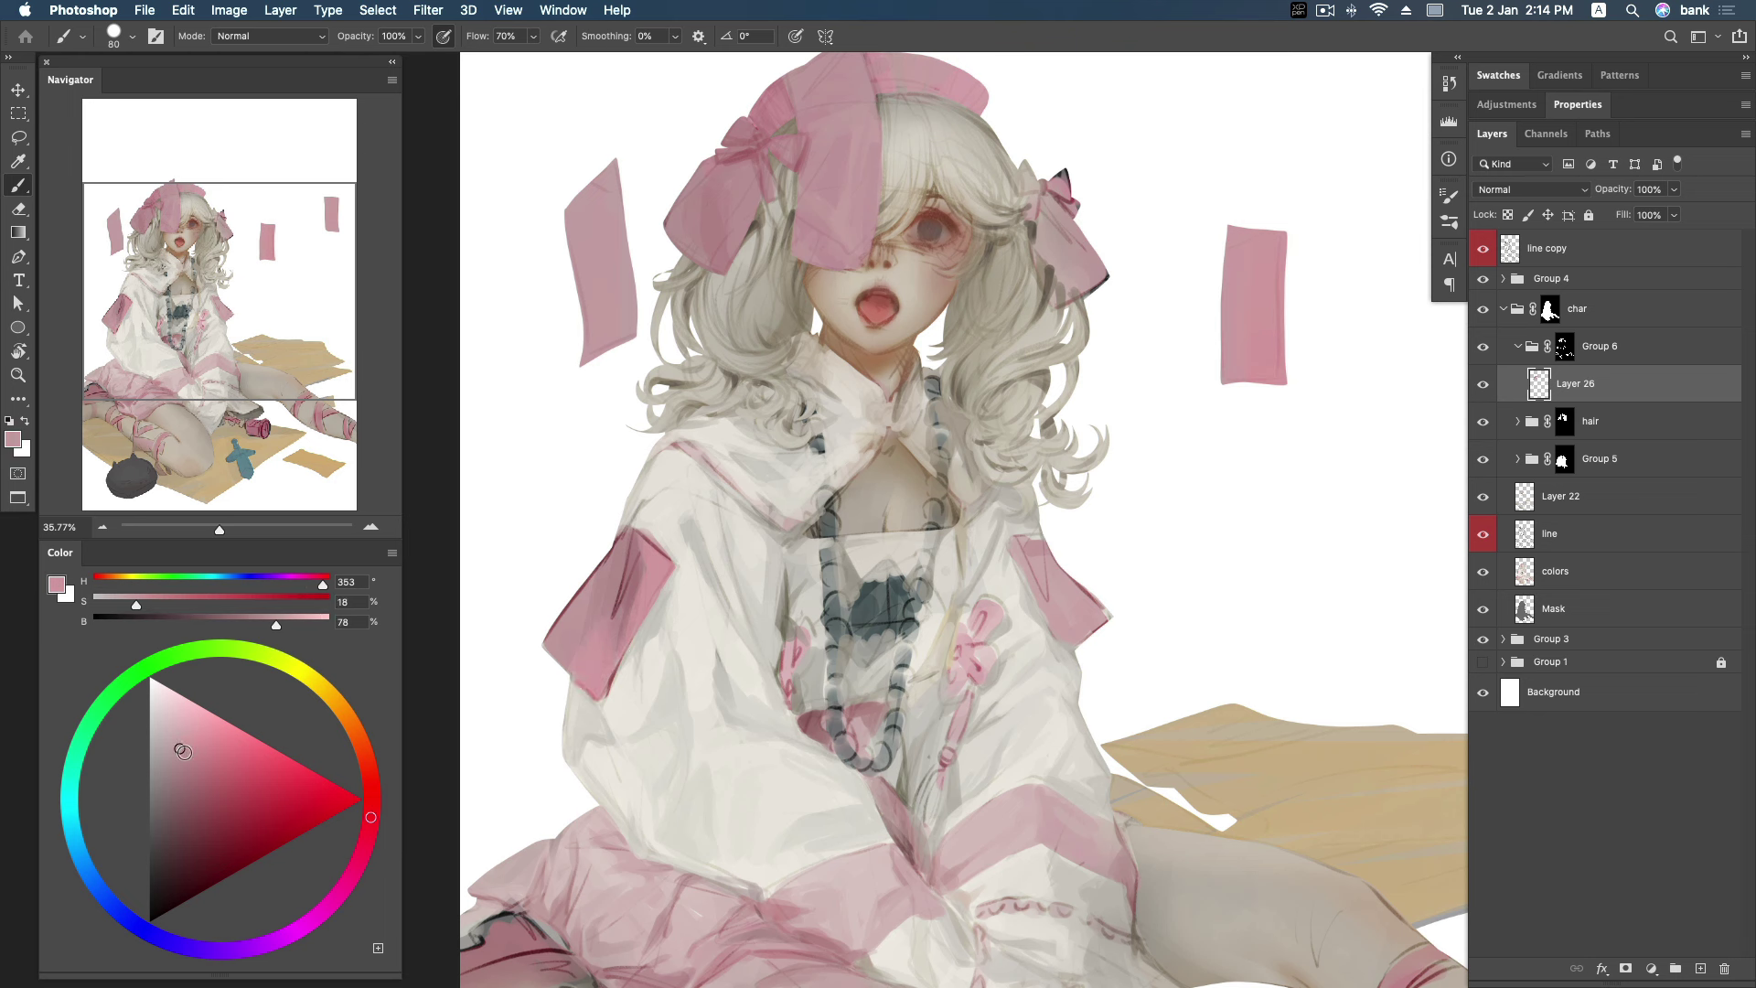
pyautogui.moveTo(567, 654); pyautogui.dragTo(586, 571)
pyautogui.press('super+z')
# Resample duller sleeve pinks and smooth out the dark streaks in the patch.
pyautogui.keyDown('alt'); pyautogui.click(573, 624); pyautogui.keyUp('alt')
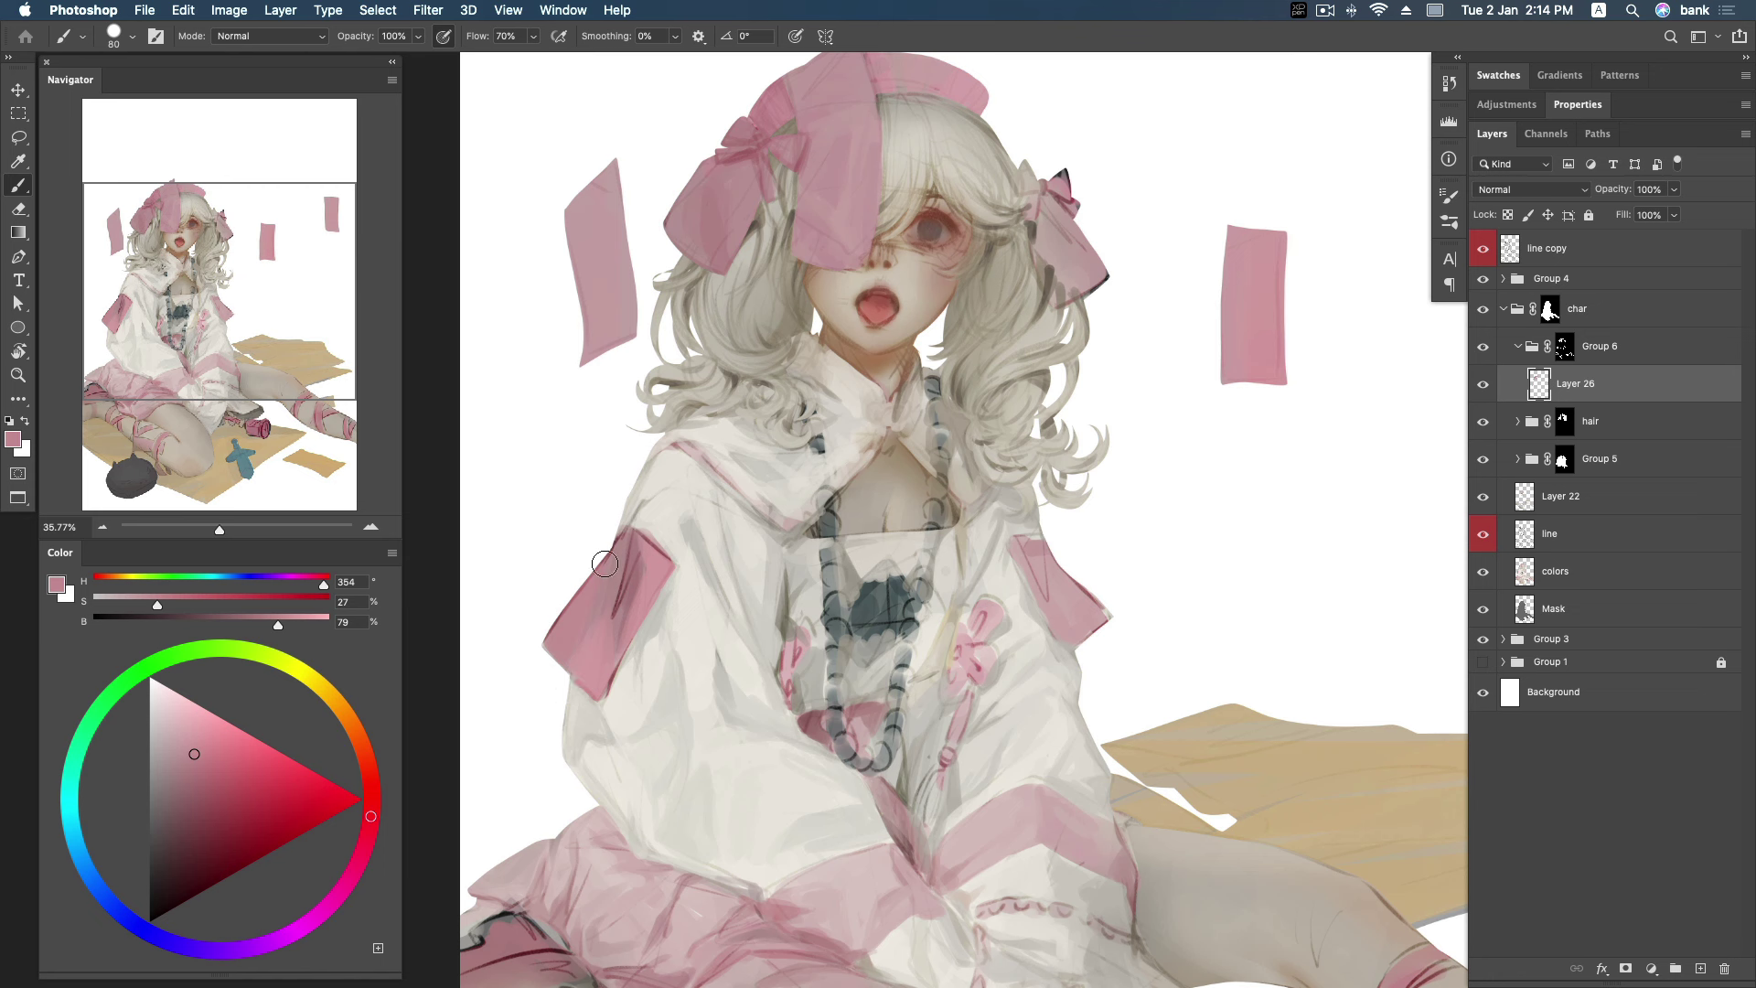
pyautogui.keyDown('alt'); pyautogui.click(631, 590); pyautogui.keyUp('alt')
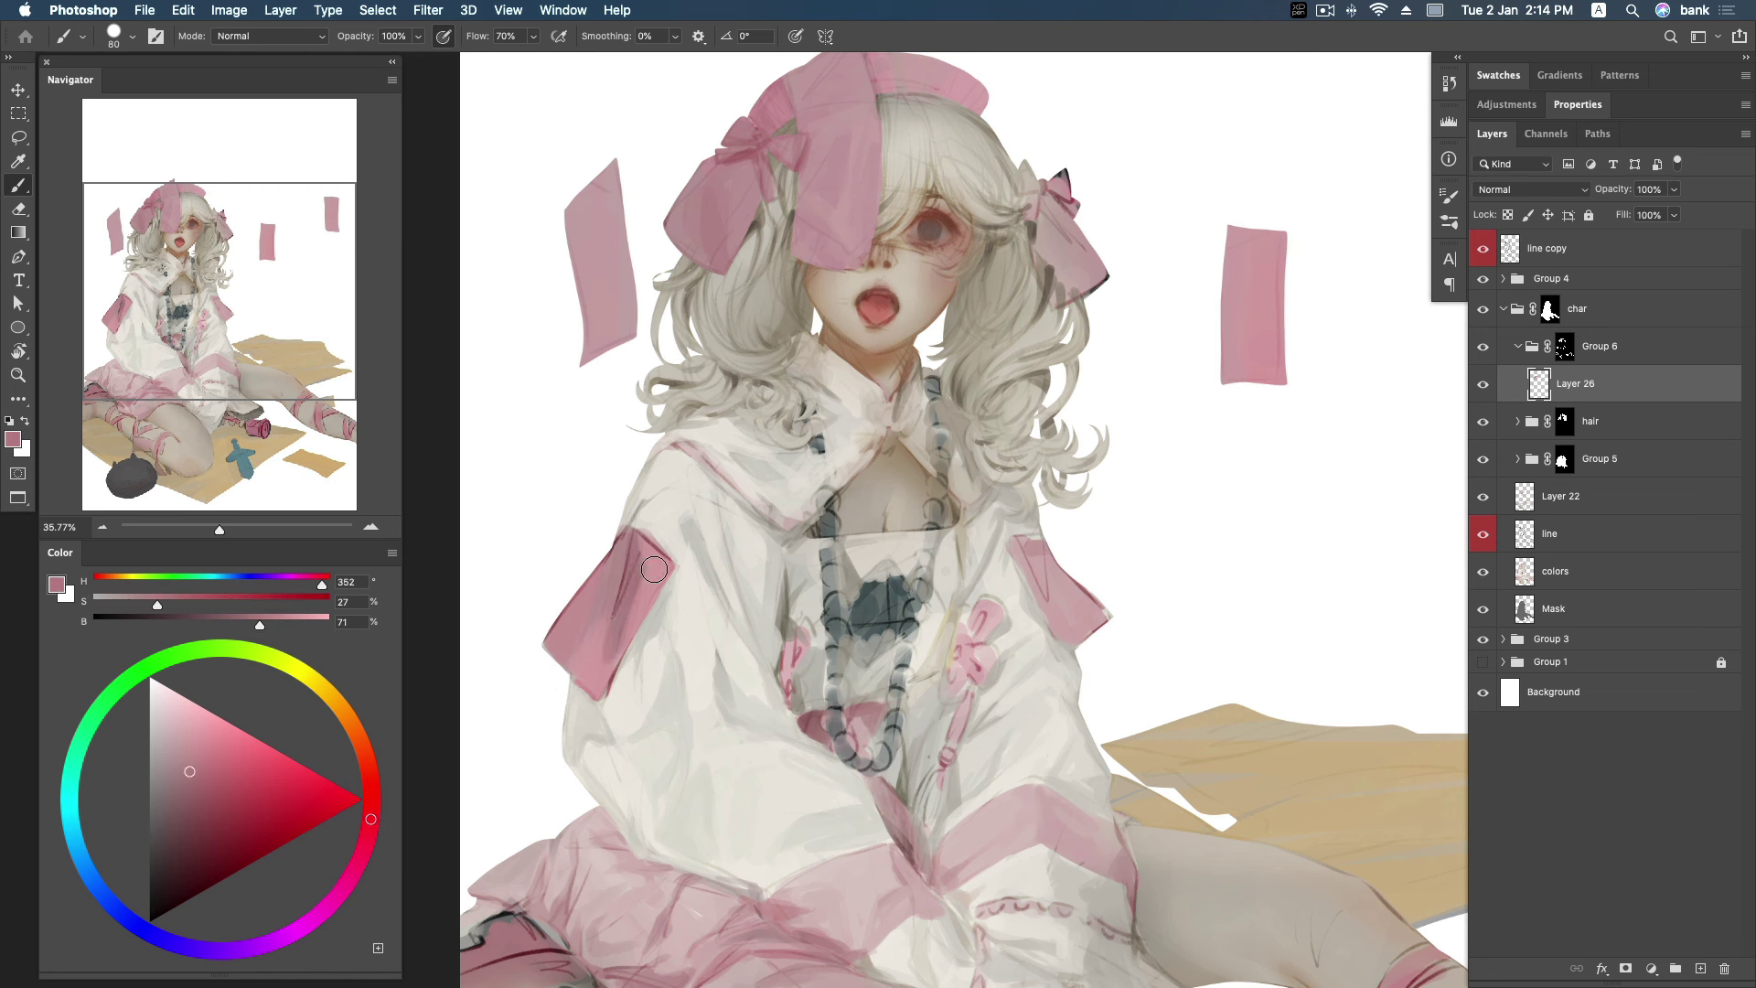
pyautogui.keyDown('alt'); pyautogui.click(655, 566); pyautogui.keyUp('alt')
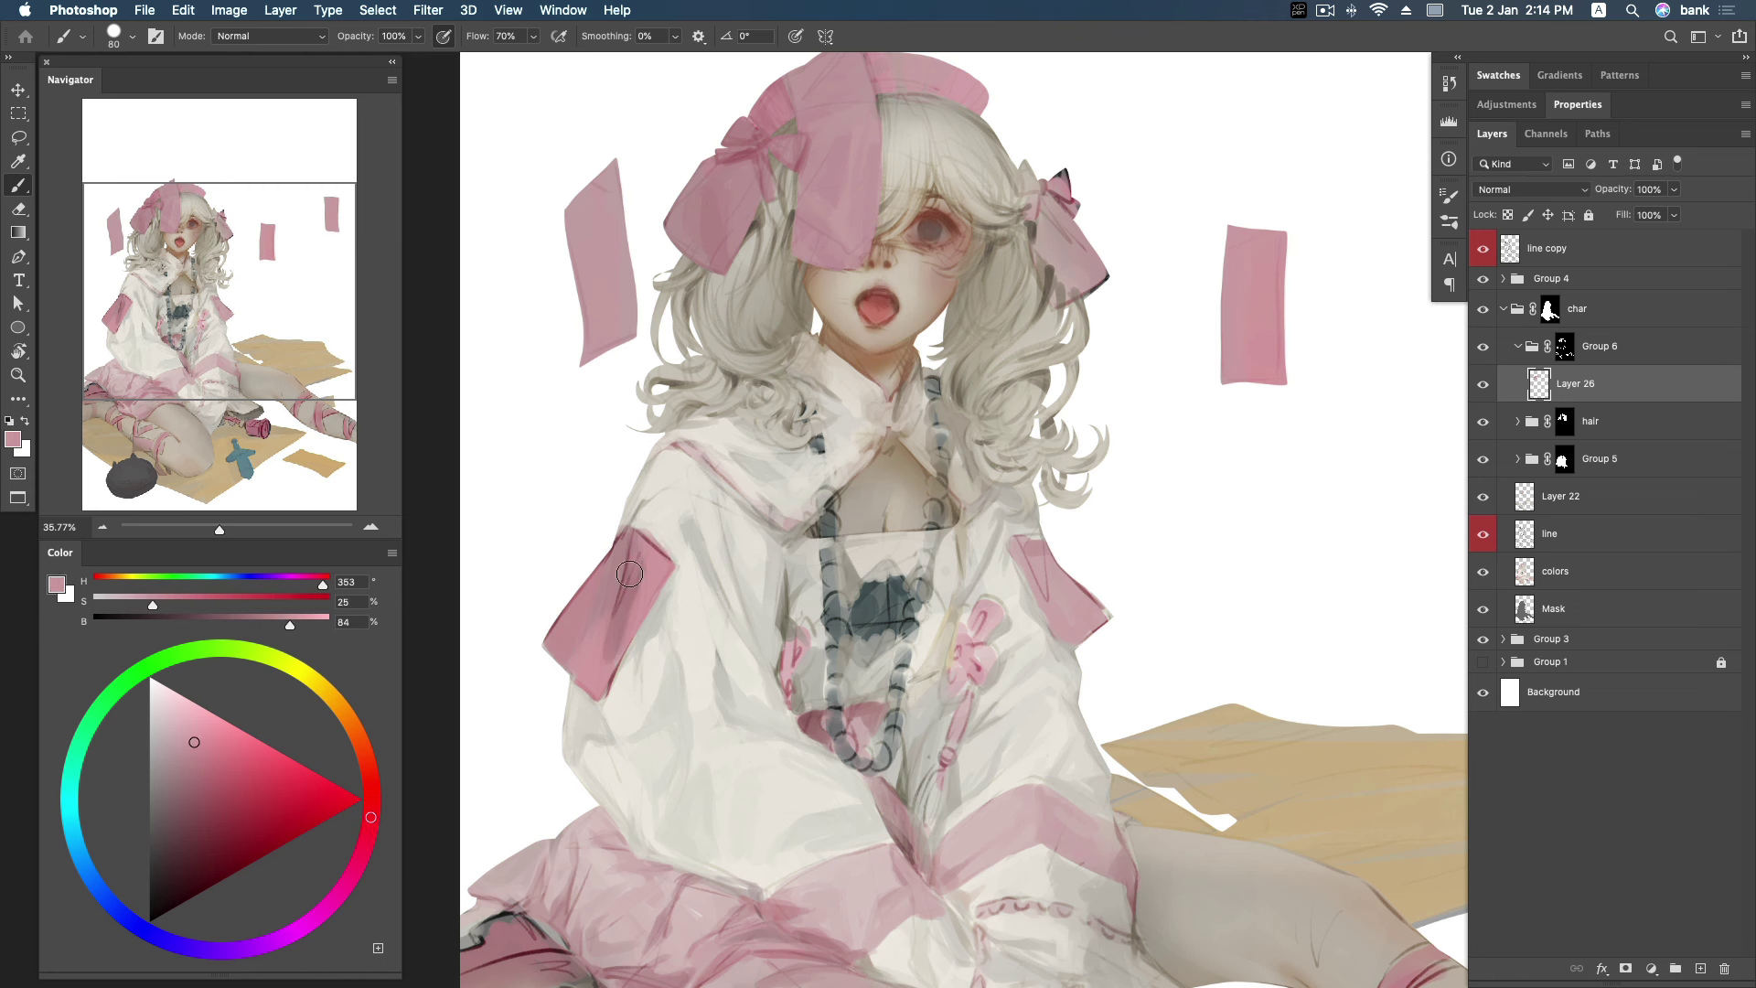
pyautogui.keyDown('alt'); pyautogui.click(652, 563); pyautogui.keyUp('alt')
pyautogui.keyDown('alt'); pyautogui.click(609, 571); pyautogui.keyUp('alt')
pyautogui.keyDown('alt'); pyautogui.click(604, 571); pyautogui.keyUp('alt')
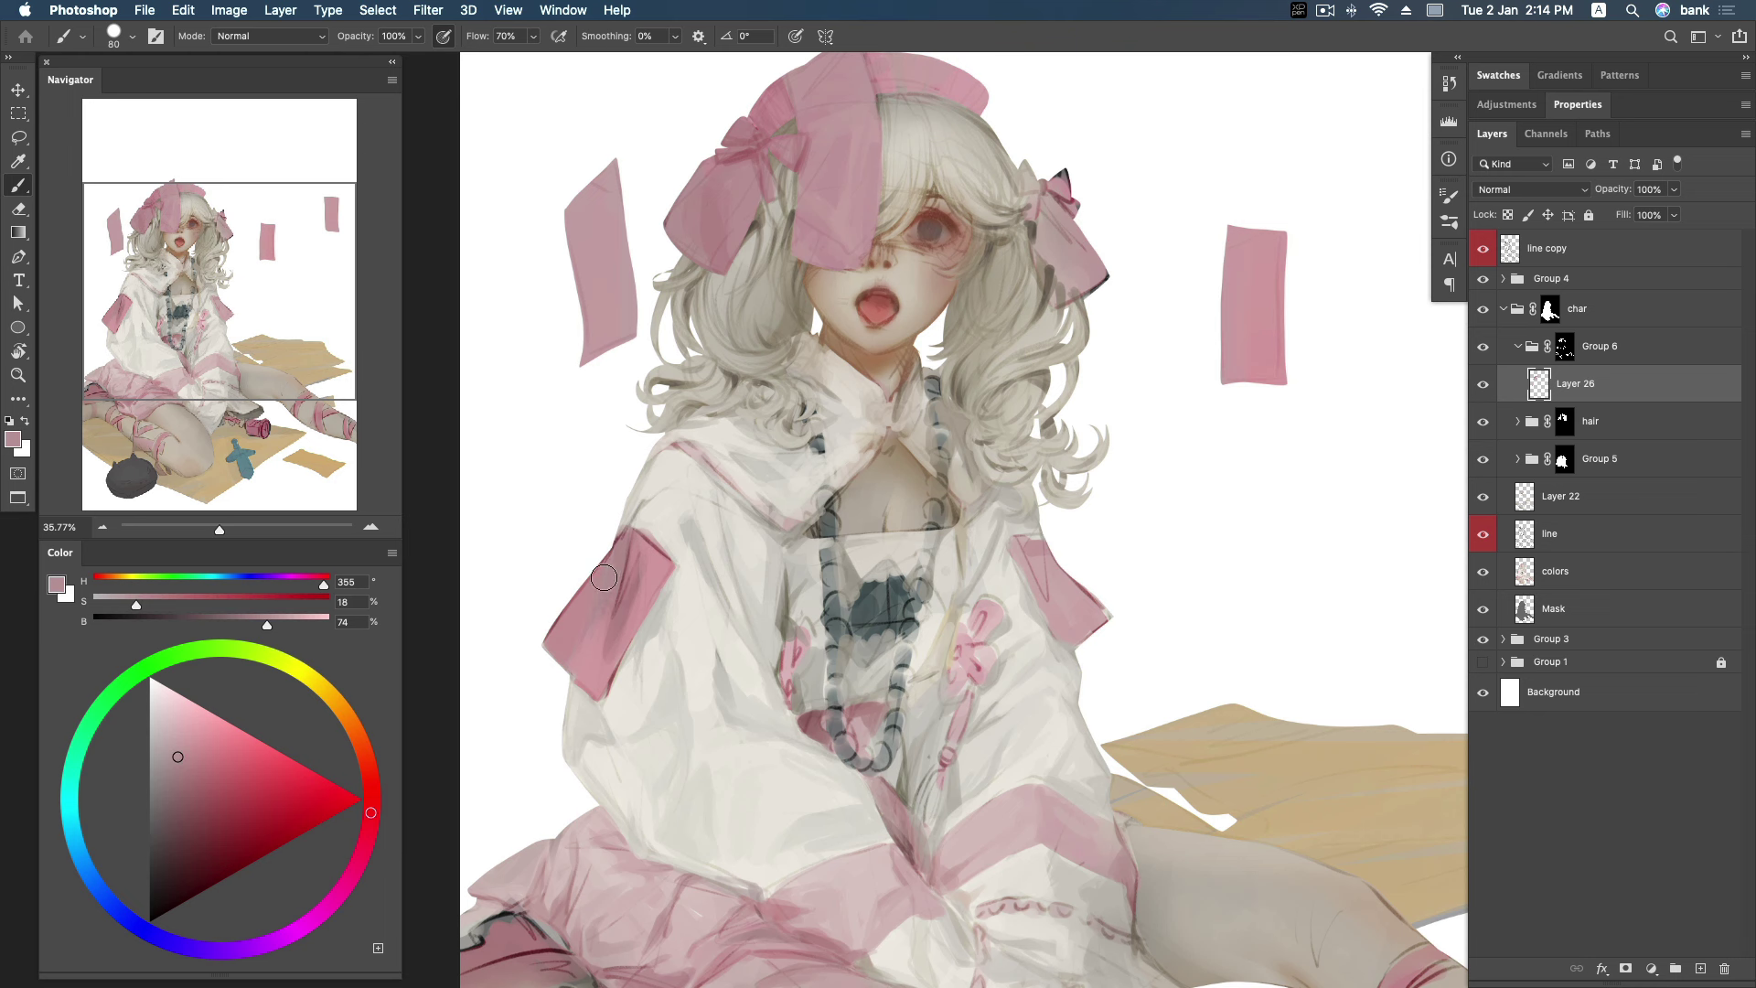
pyautogui.moveTo(561, 642)
pyautogui.mouseDown()
pyautogui.moveTo(614, 563)
pyautogui.moveTo(607, 637)
pyautogui.mouseUp()
# Repaint the patch's lower corner and set a slightly darker pink.
pyautogui.keyDown('alt'); pyautogui.click(569, 624); pyautogui.keyUp('alt')
pyautogui.keyDown('alt'); pyautogui.click(575, 647); pyautogui.keyUp('alt')
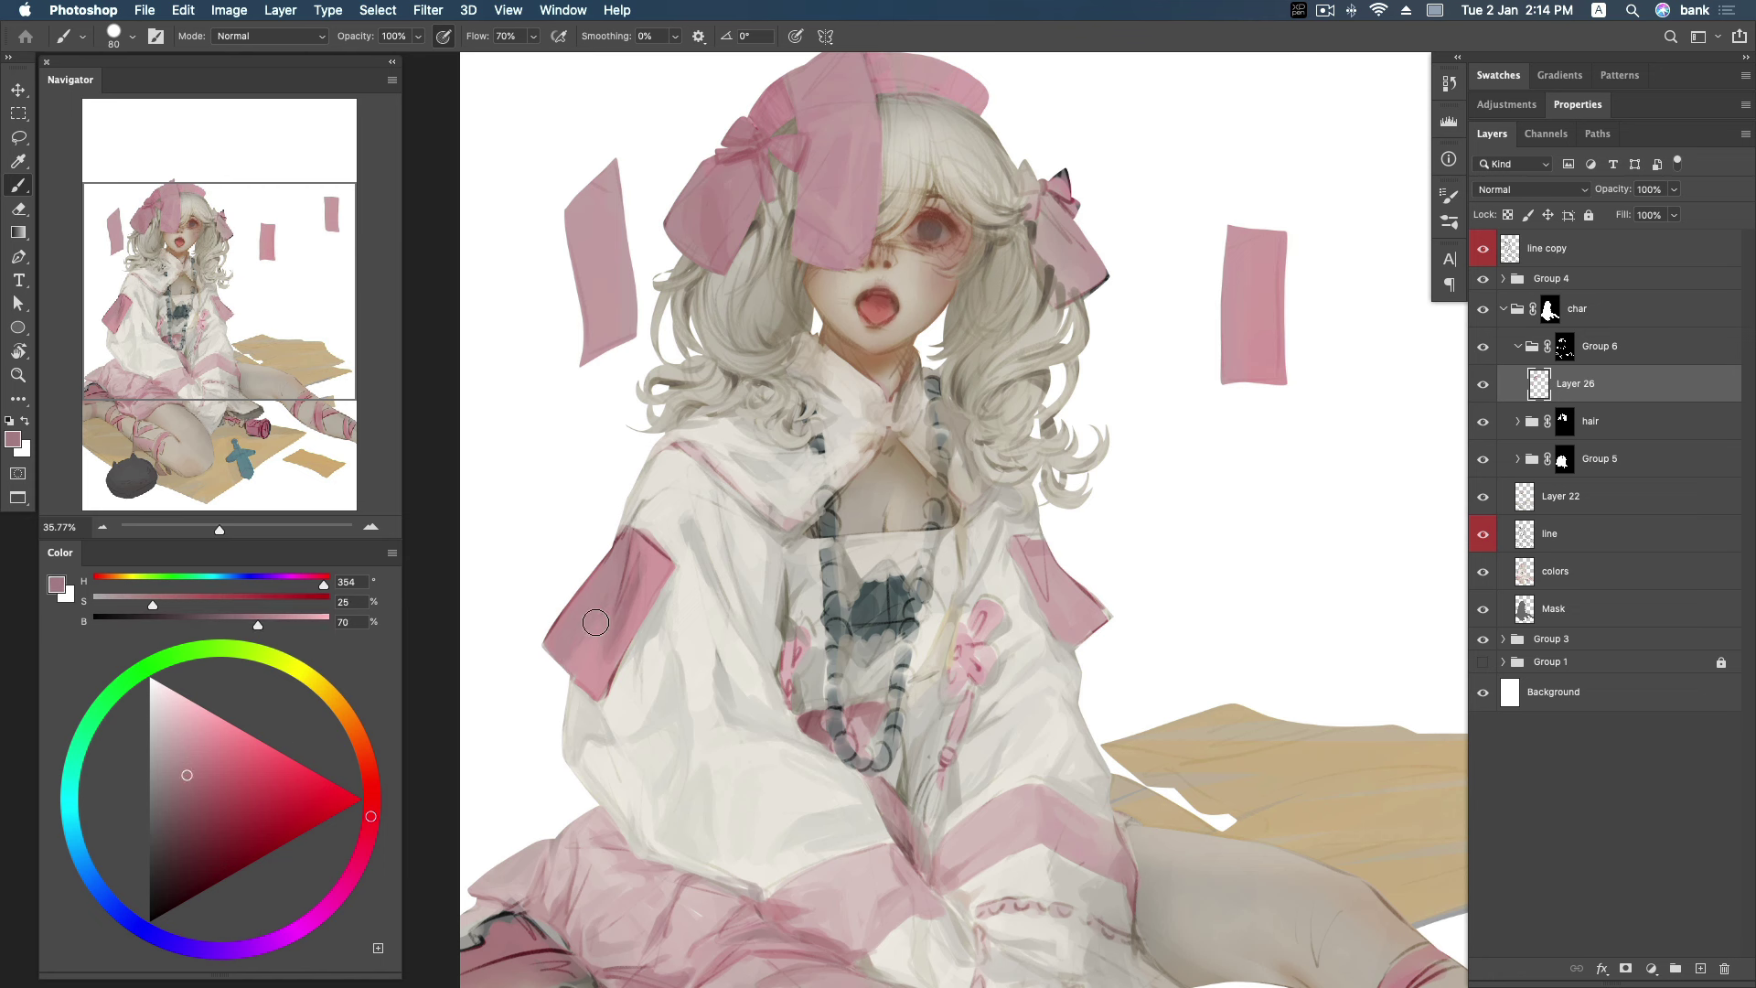
pyautogui.keyDown('alt'); pyautogui.click(669, 558); pyautogui.keyUp('alt')
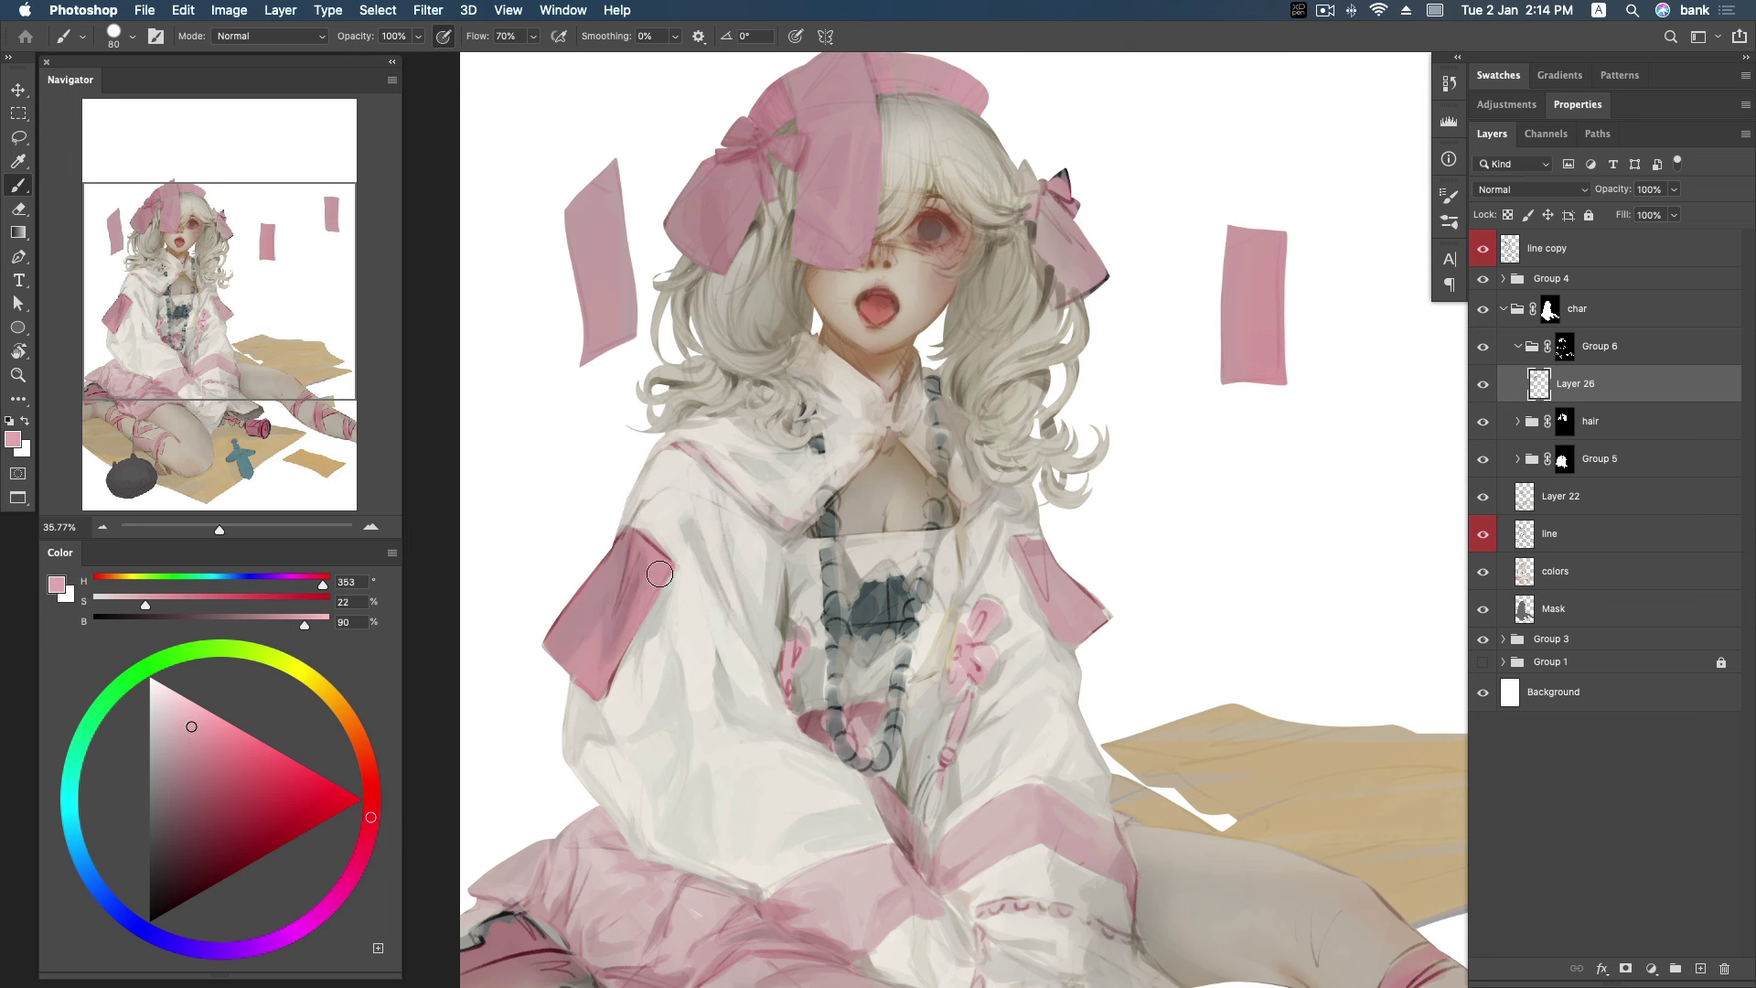
pyautogui.moveTo(599, 672); pyautogui.dragTo(579, 684)
pyautogui.keyDown('alt'); pyautogui.click(616, 561); pyautogui.keyUp('alt')
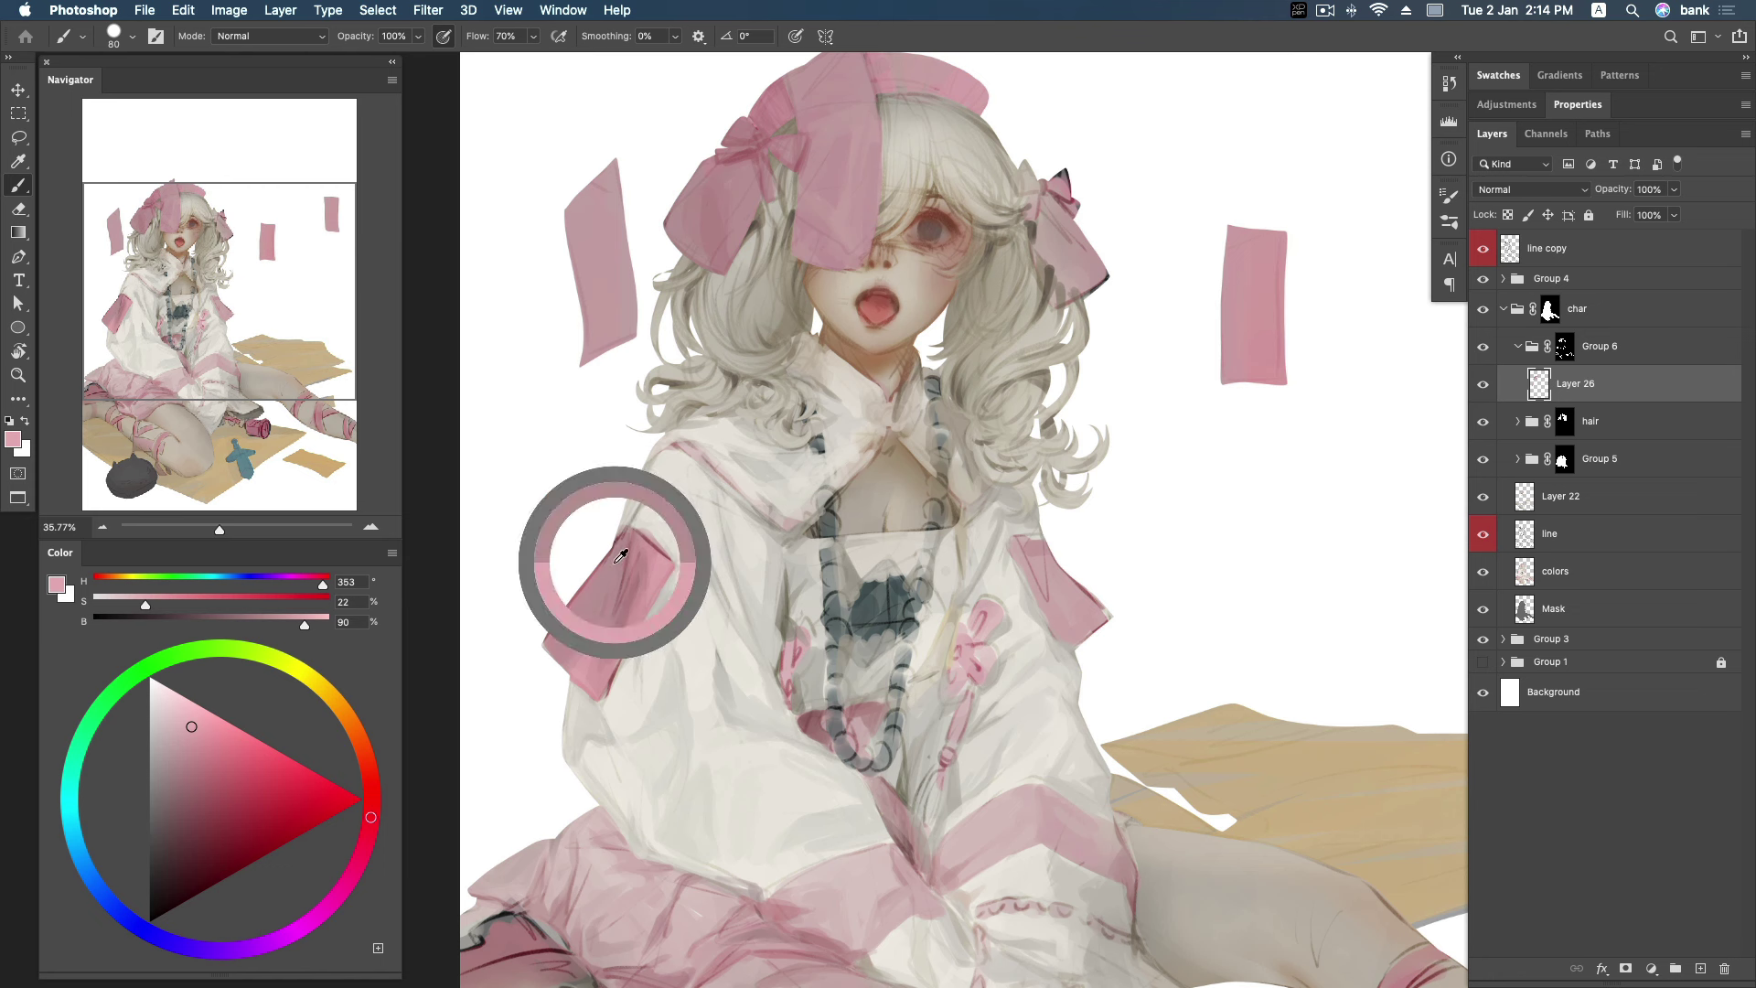
pyautogui.moveTo(183, 778); pyautogui.dragTo(183, 783)
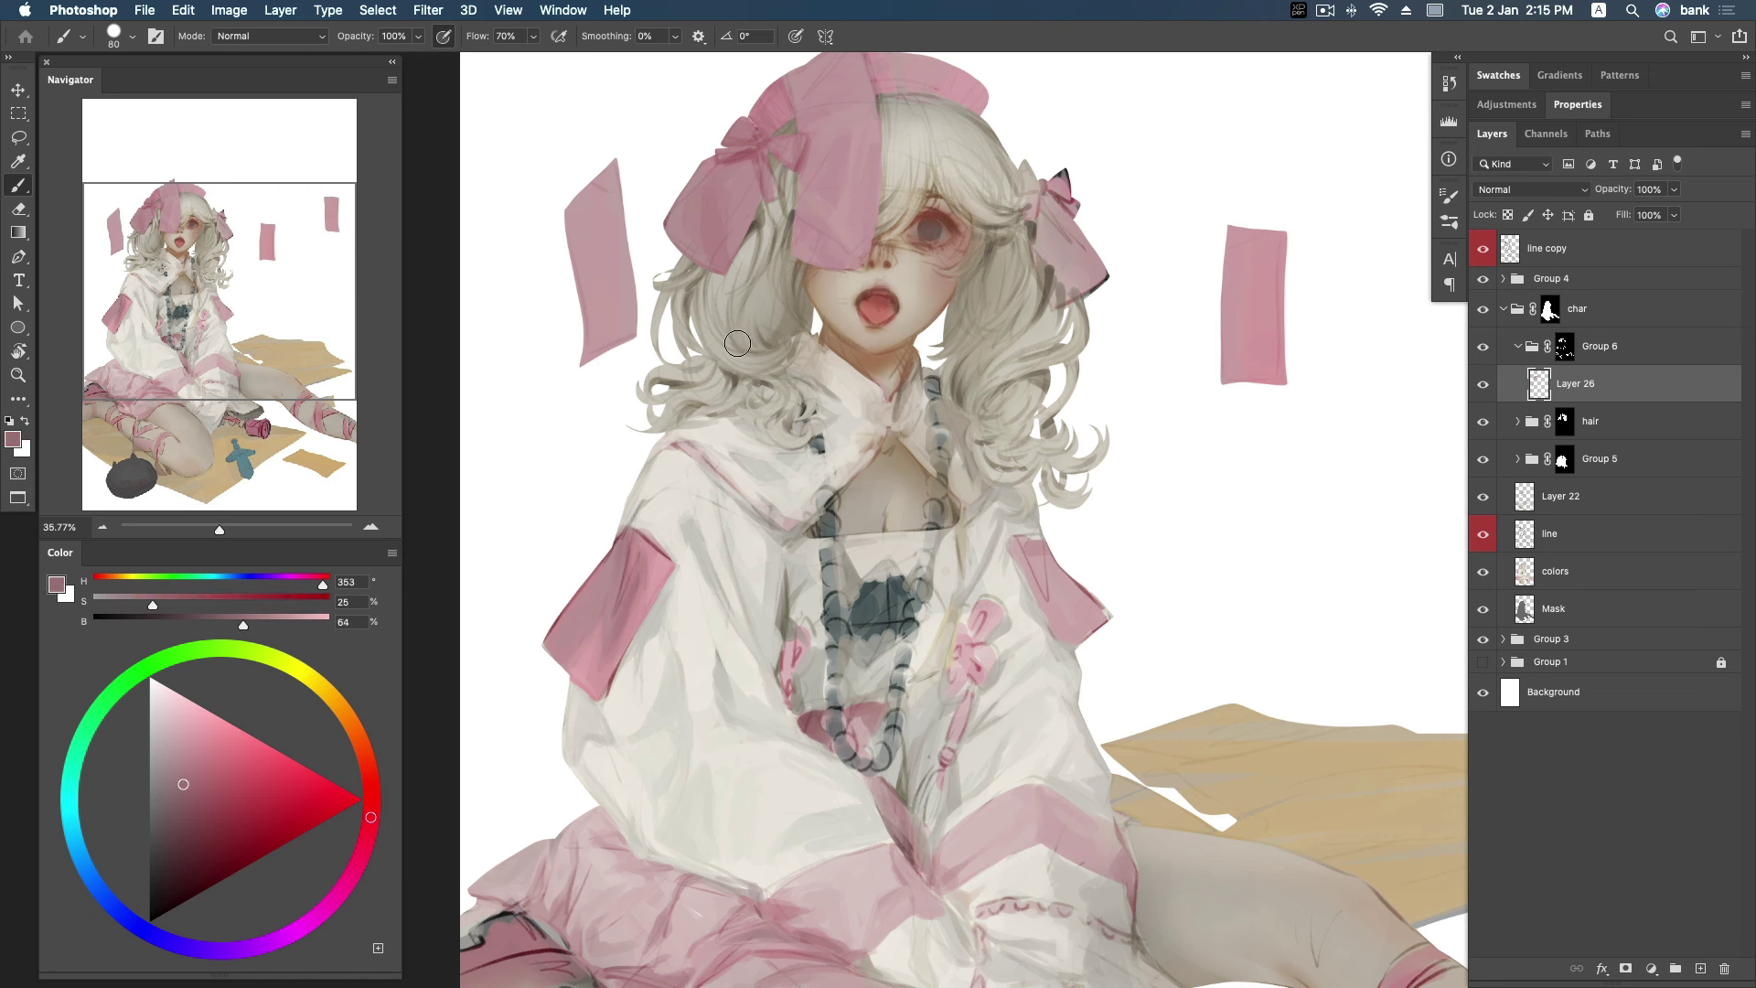
# Paint sampled pink over the pale top and upper-left of the right sleeve patch.
pyautogui.scroll(-1, 1070, 521)
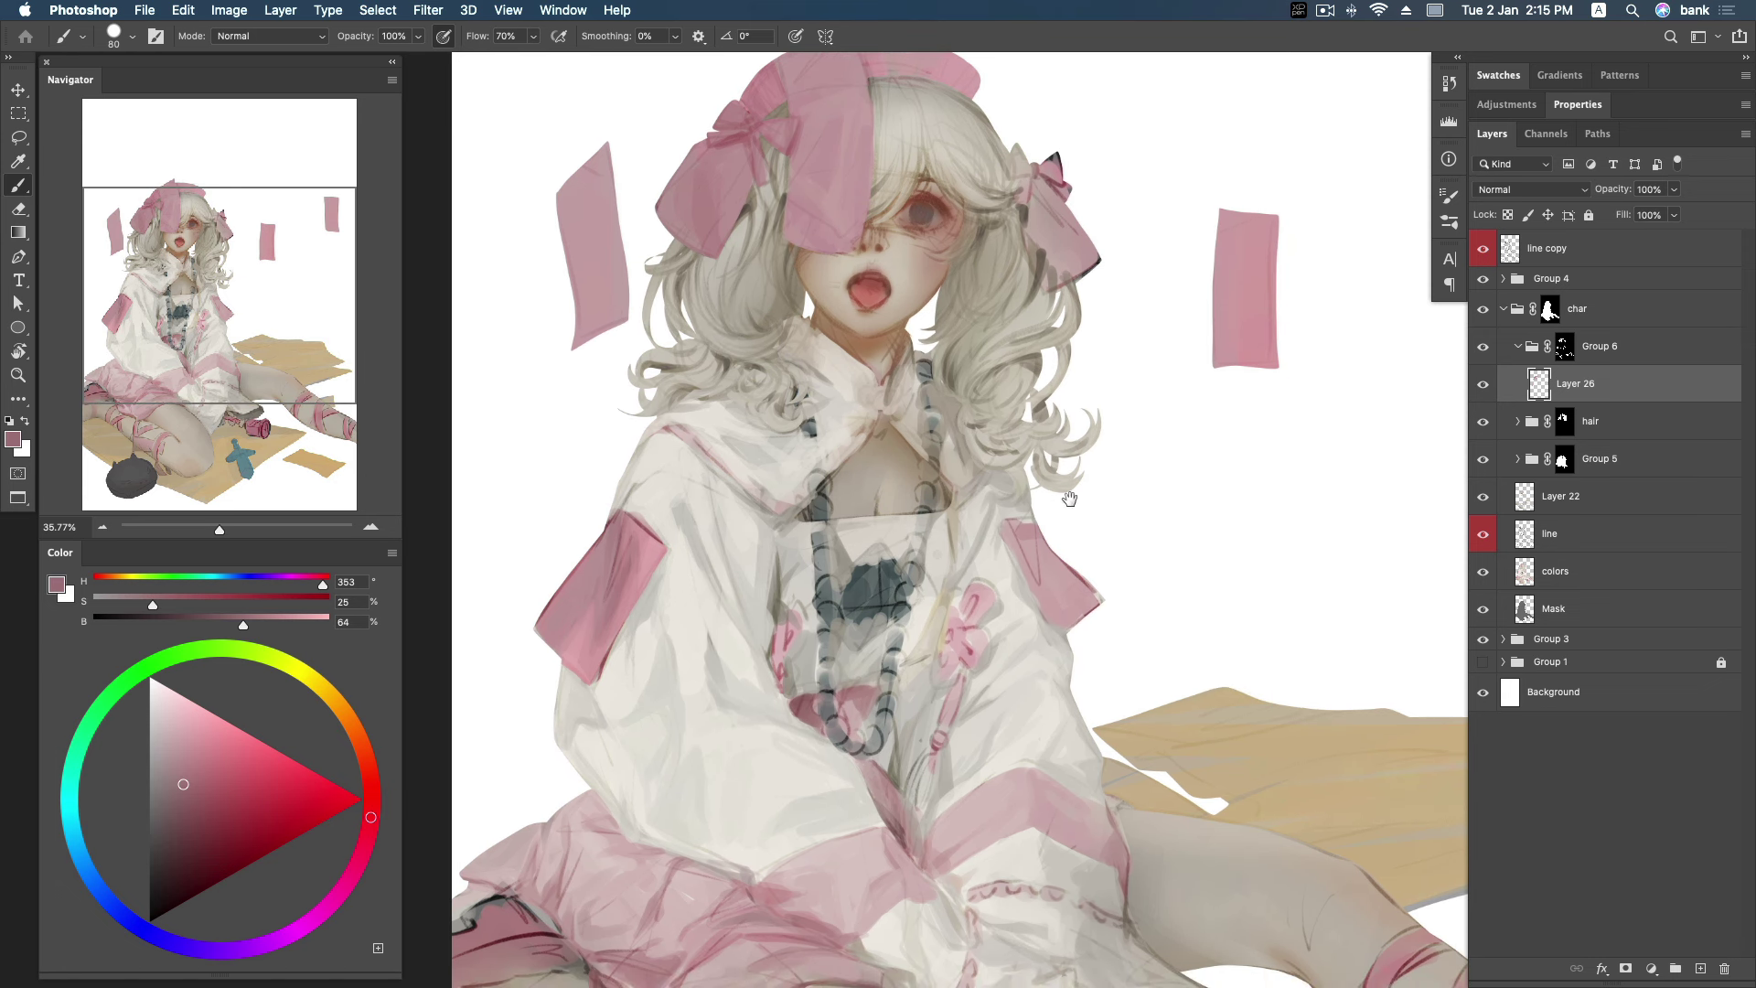
pyautogui.keyDown('alt'); pyautogui.click(1029, 523); pyautogui.keyUp('alt')
pyautogui.moveTo(1024, 528); pyautogui.dragTo(1010, 525)
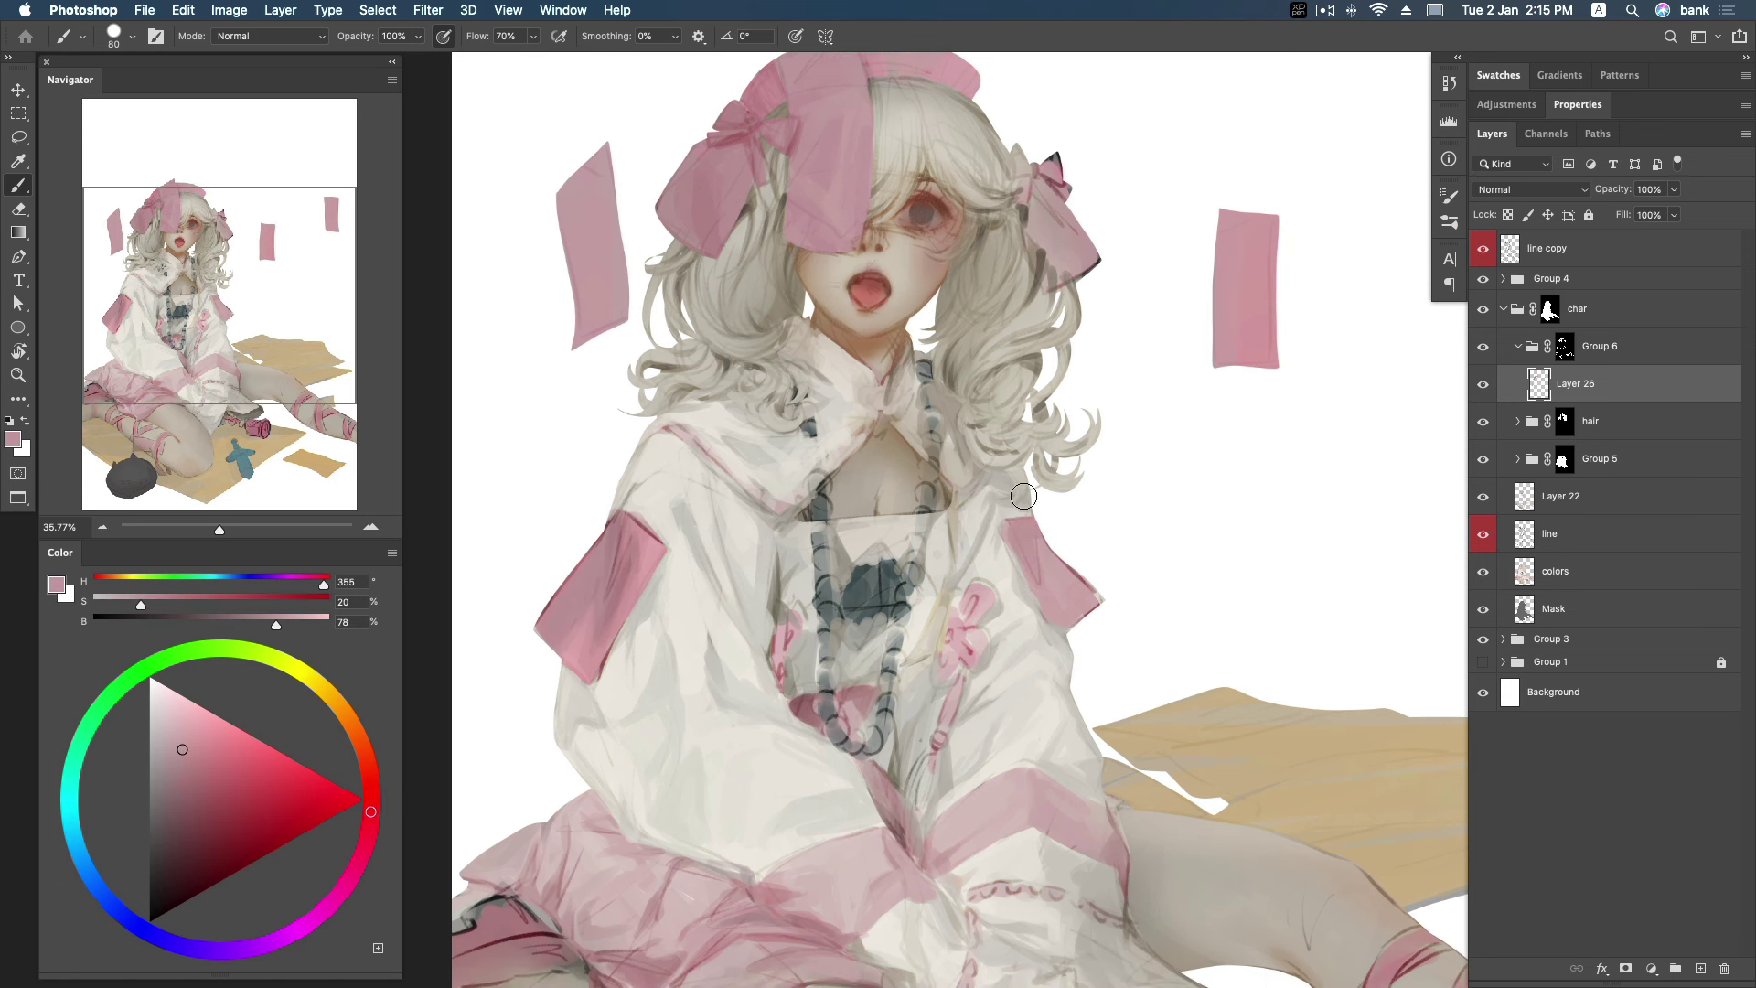
pyautogui.keyDown('alt'); pyautogui.click(1010, 525); pyautogui.keyUp('alt')
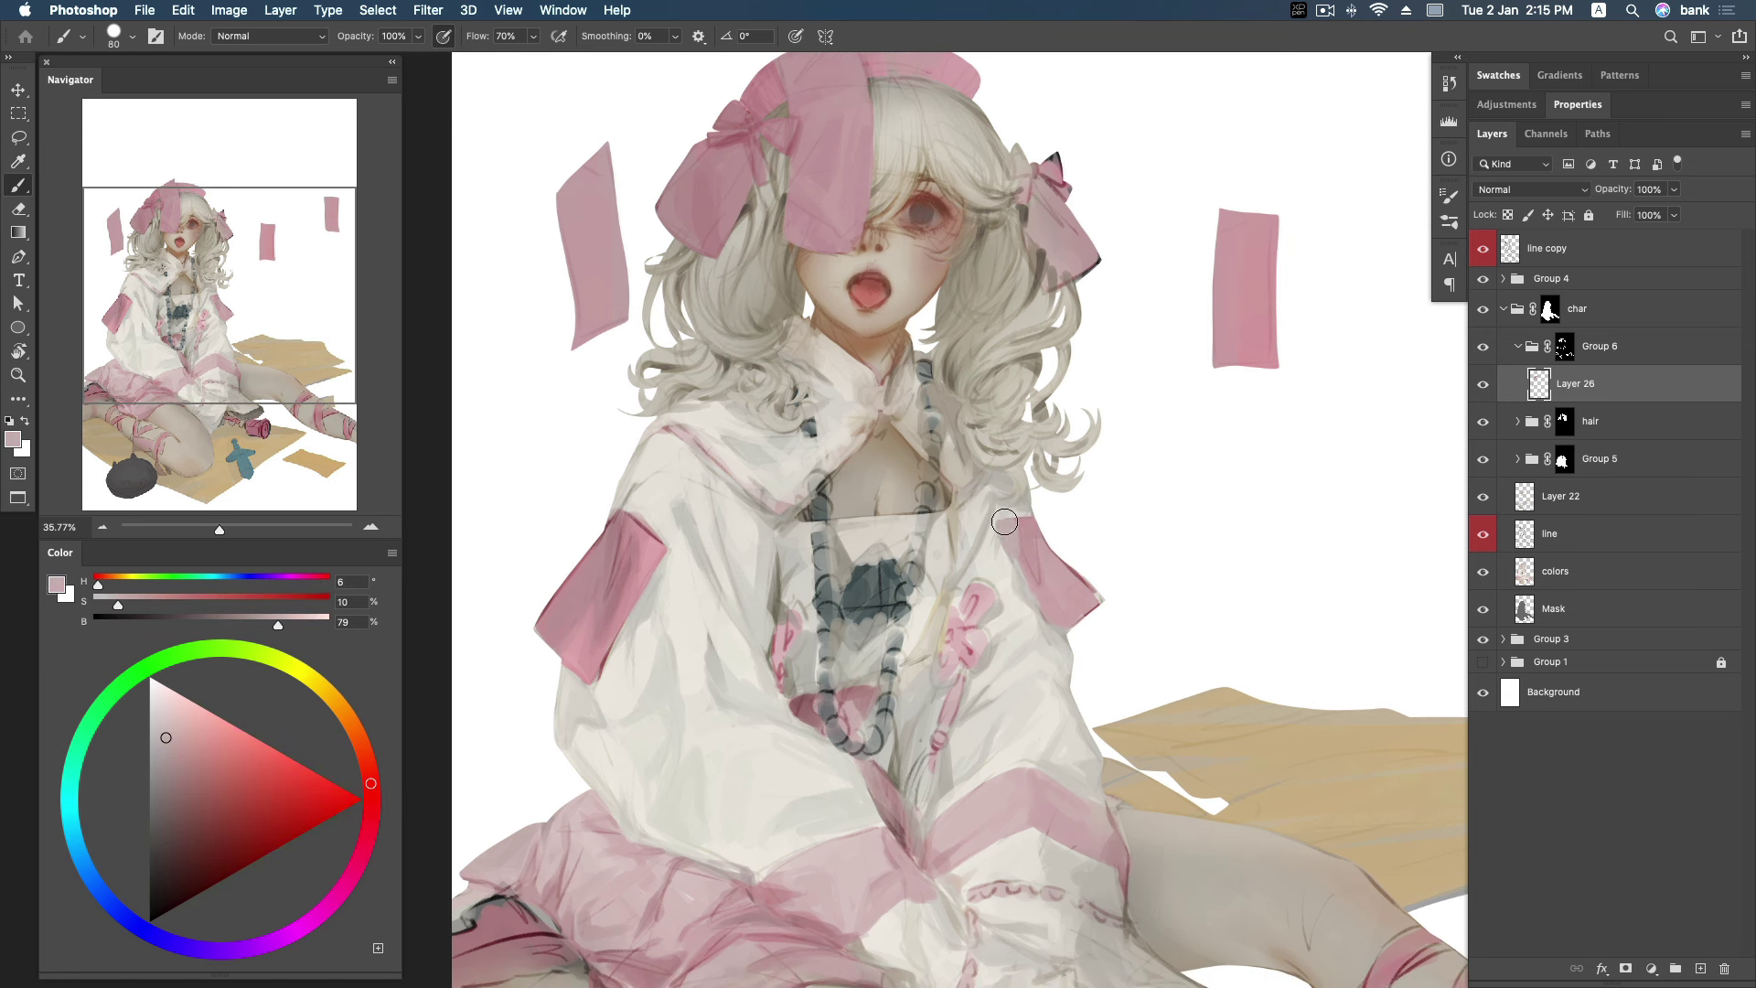
pyautogui.keyDown('alt'); pyautogui.click(1011, 531); pyautogui.keyUp('alt')
pyautogui.moveTo(1030, 536); pyautogui.dragTo(1031, 562)
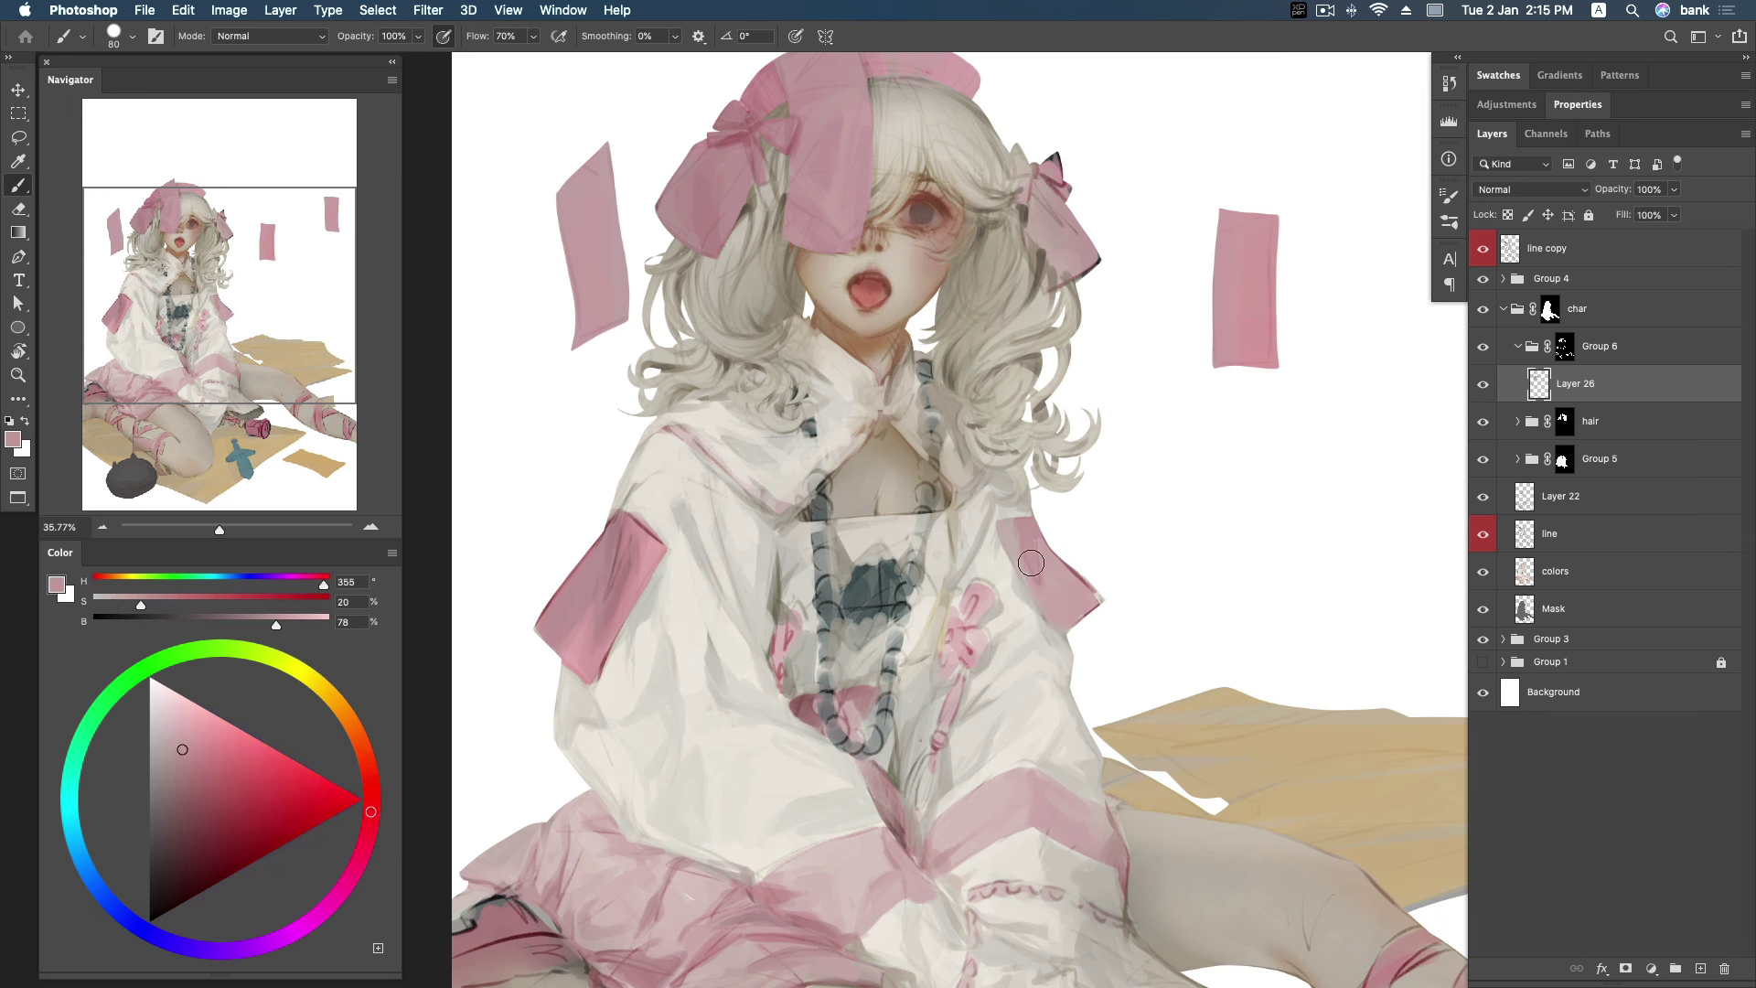
# Sample a range of lighter and deeper pinks from the right sleeve.
pyautogui.keyDown('alt'); pyautogui.click(1061, 560); pyautogui.keyUp('alt')
pyautogui.keyDown('alt'); pyautogui.click(1060, 608); pyautogui.keyUp('alt')
pyautogui.keyDown('alt'); pyautogui.click(1077, 580); pyautogui.keyUp('alt')
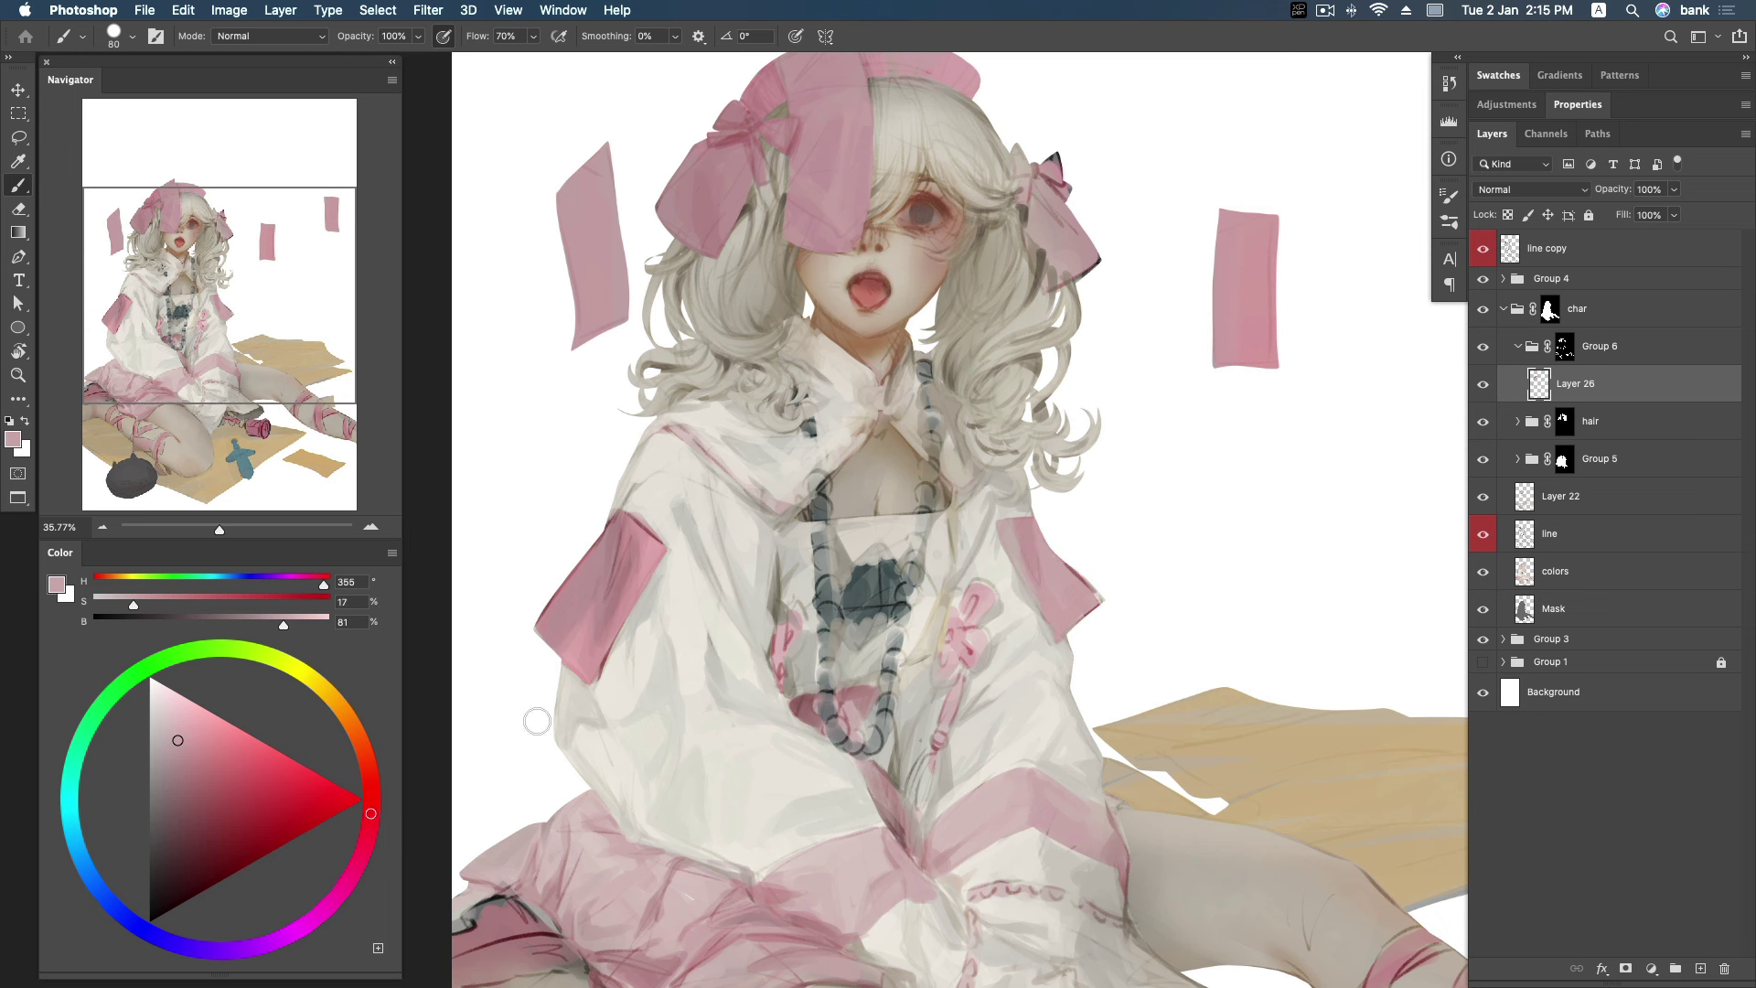
pyautogui.keyDown('alt'); pyautogui.click(1093, 576); pyautogui.keyUp('alt')
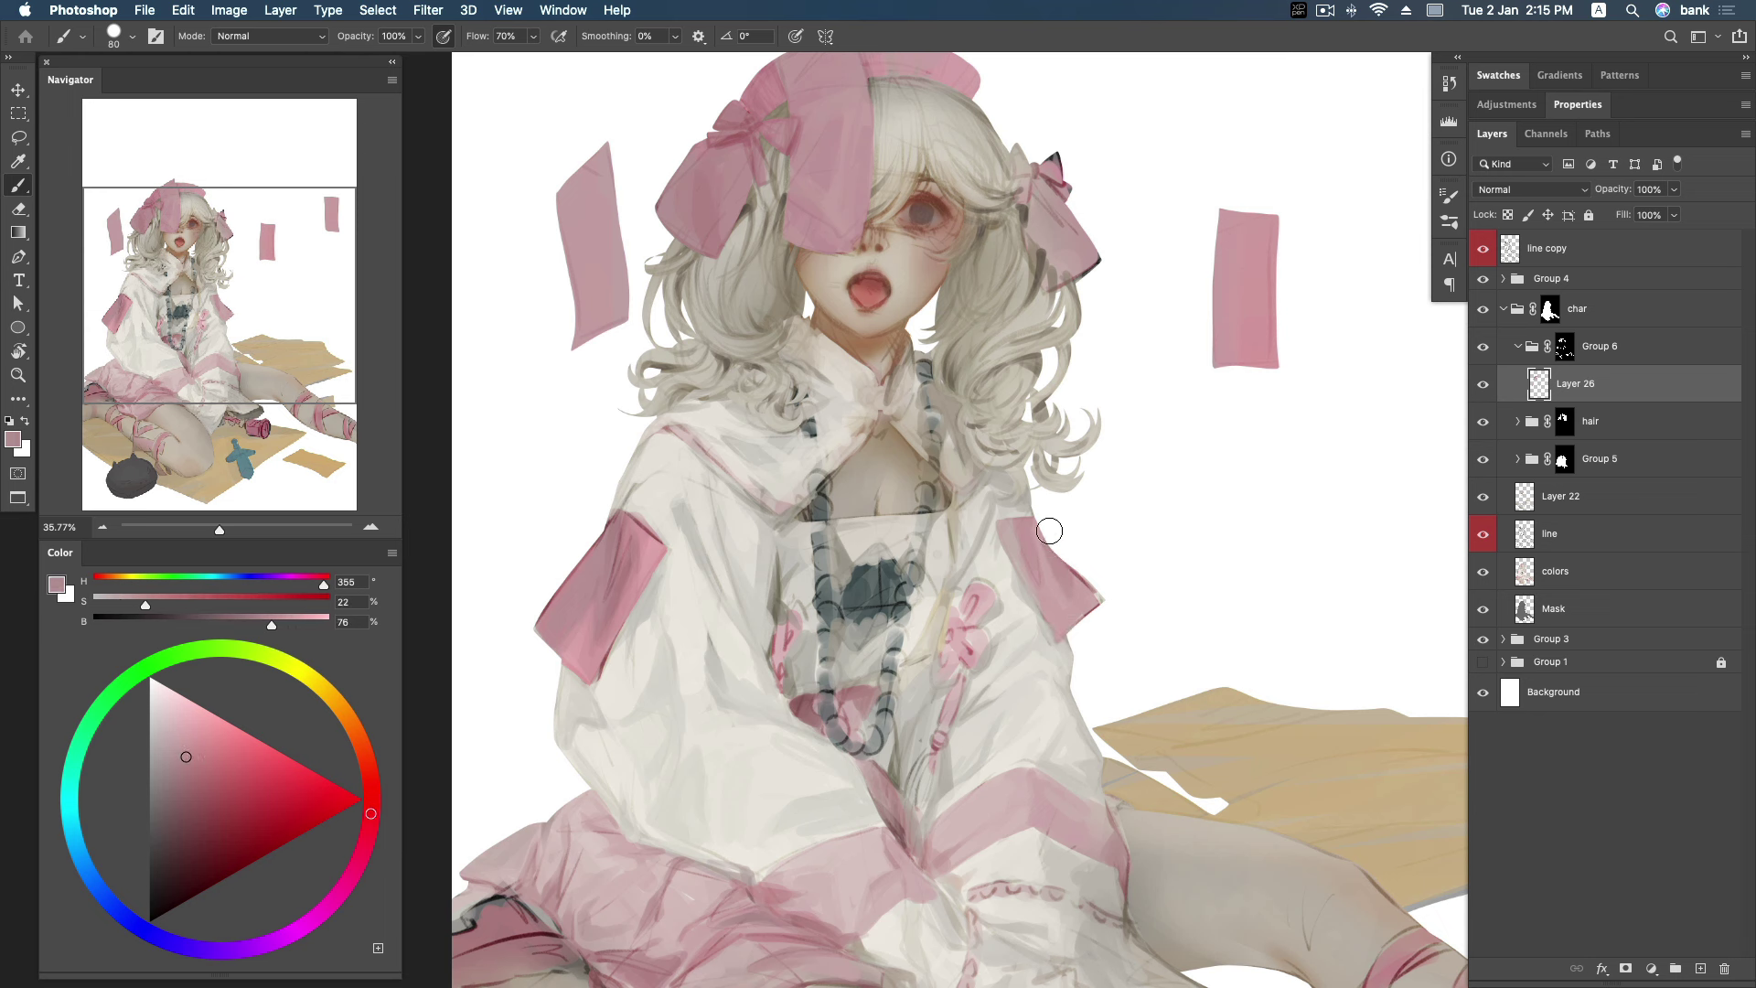
pyautogui.keyDown('alt'); pyautogui.click(1074, 584); pyautogui.keyUp('alt')
pyautogui.keyDown('alt'); pyautogui.click(1011, 507); pyautogui.keyUp('alt')
pyautogui.keyDown('alt'); pyautogui.click(1070, 585); pyautogui.keyUp('alt')
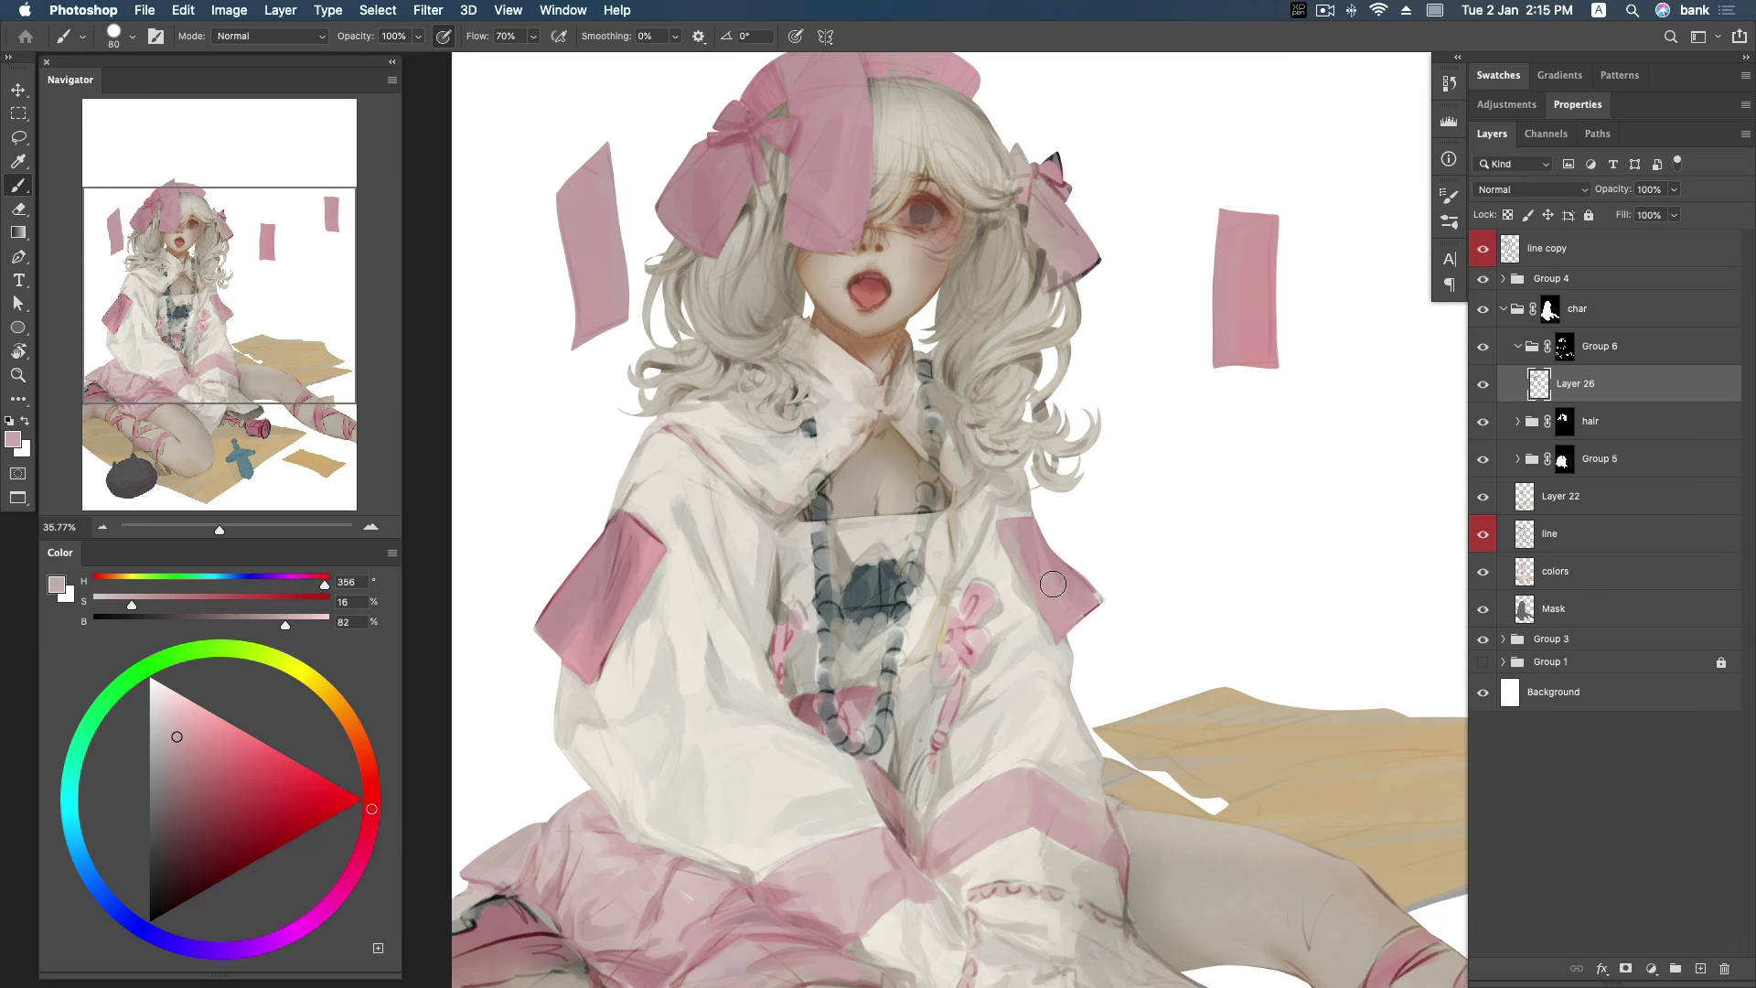
pyautogui.keyDown('alt'); pyautogui.click(1069, 621); pyautogui.keyUp('alt')
pyautogui.keyDown('alt'); pyautogui.click(1064, 625); pyautogui.keyUp('alt')
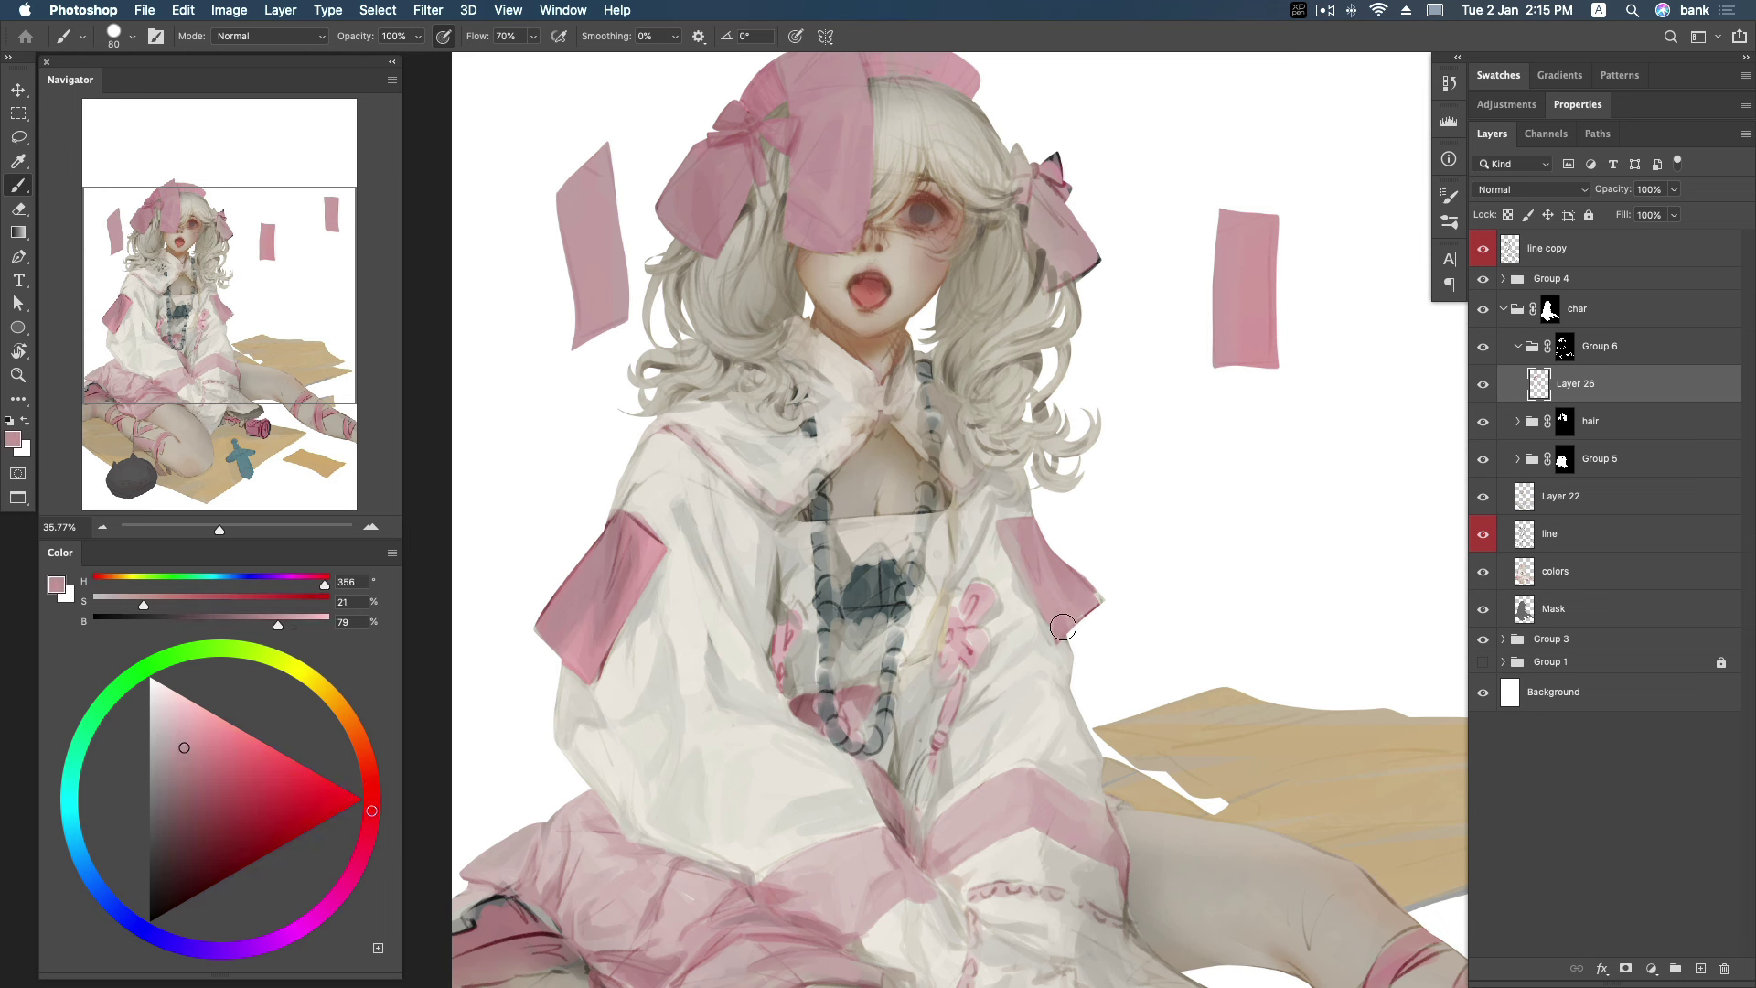
# Paint the right dress flower with light and stronger sampled pinks.
pyautogui.keyDown('alt'); pyautogui.click(986, 585); pyautogui.keyUp('alt')
pyautogui.moveTo(983, 590); pyautogui.dragTo(975, 646)
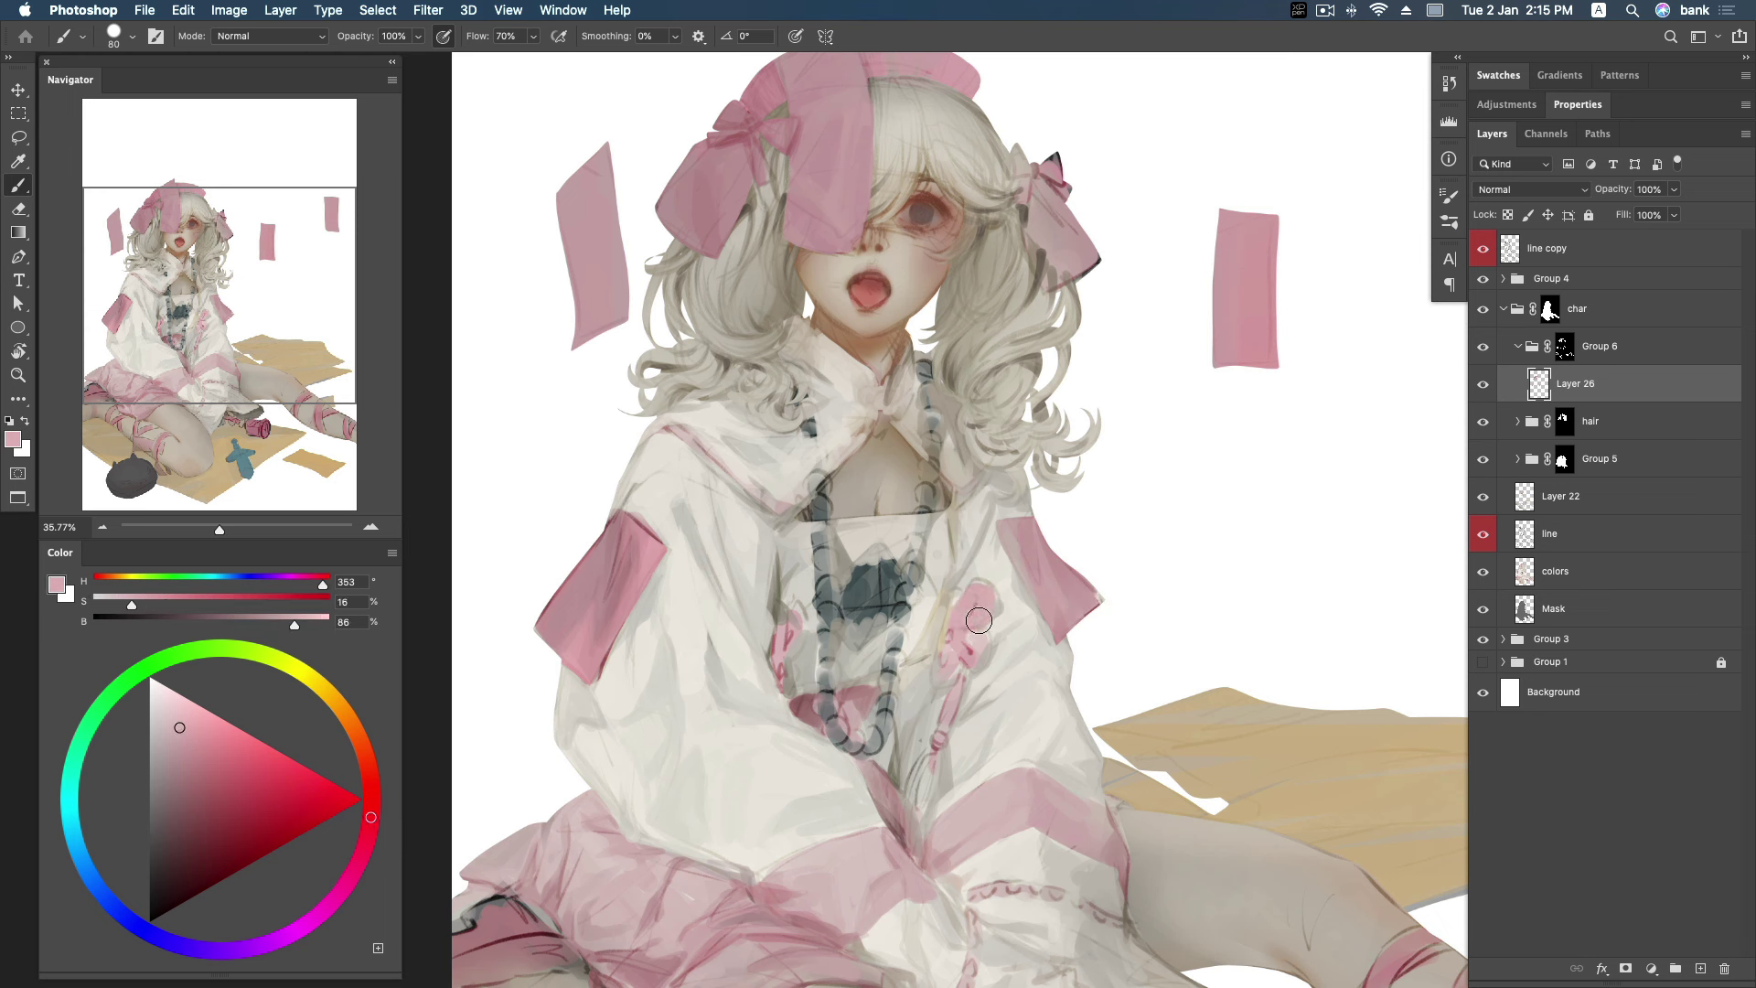
pyautogui.keyDown('alt'); pyautogui.click(965, 628); pyautogui.keyUp('alt')
pyautogui.keyDown('alt'); pyautogui.click(969, 626); pyautogui.keyUp('alt')
pyautogui.keyDown('alt'); pyautogui.click(978, 633); pyautogui.keyUp('alt')
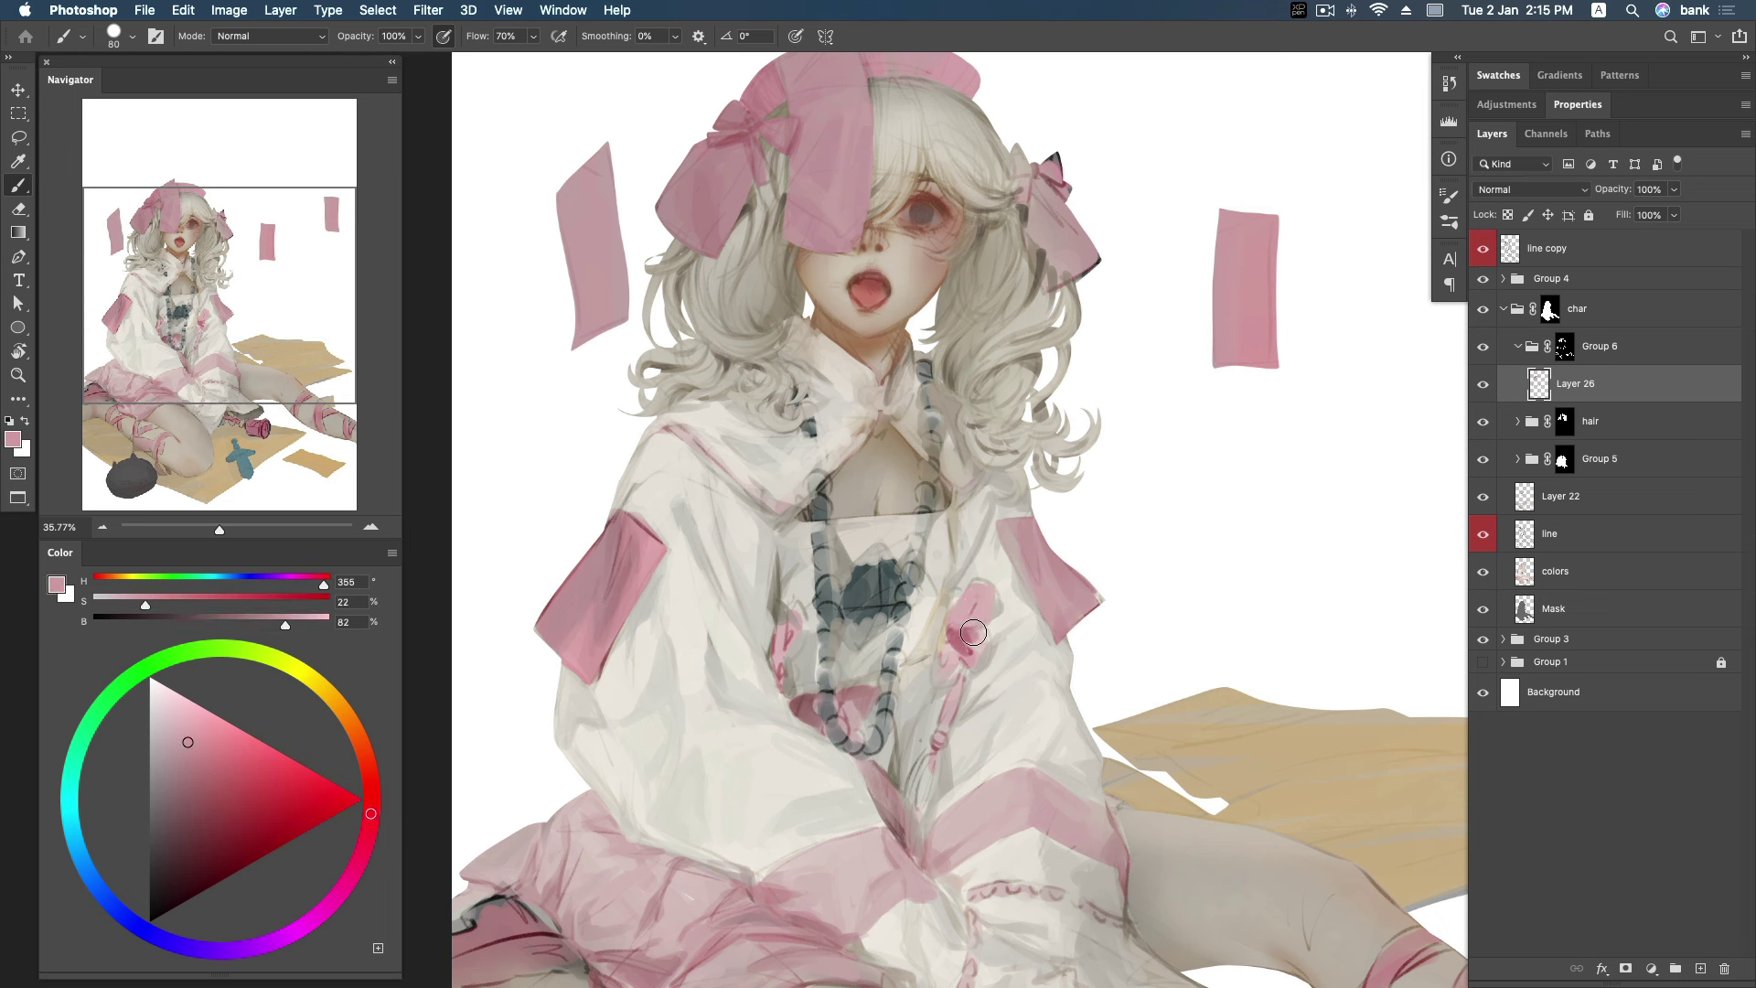
pyautogui.moveTo(957, 602)
pyautogui.mouseDown()
pyautogui.moveTo(973, 592)
pyautogui.moveTo(946, 686)
pyautogui.moveTo(953, 645)
pyautogui.moveTo(959, 668)
pyautogui.moveTo(940, 665)
pyautogui.mouseUp()
pyautogui.keyDown('alt'); pyautogui.click(968, 627); pyautogui.keyUp('alt')
pyautogui.keyDown('alt'); pyautogui.click(979, 586); pyautogui.keyUp('alt')
# Deepen the pink stem below the flower, end it in a bead, and define the upper-right petal.
pyautogui.keyDown('alt'); pyautogui.click(943, 675); pyautogui.keyUp('alt')
pyautogui.keyDown('alt'); pyautogui.click(960, 646); pyautogui.keyUp('alt')
pyautogui.moveTo(964, 686); pyautogui.dragTo(952, 715)
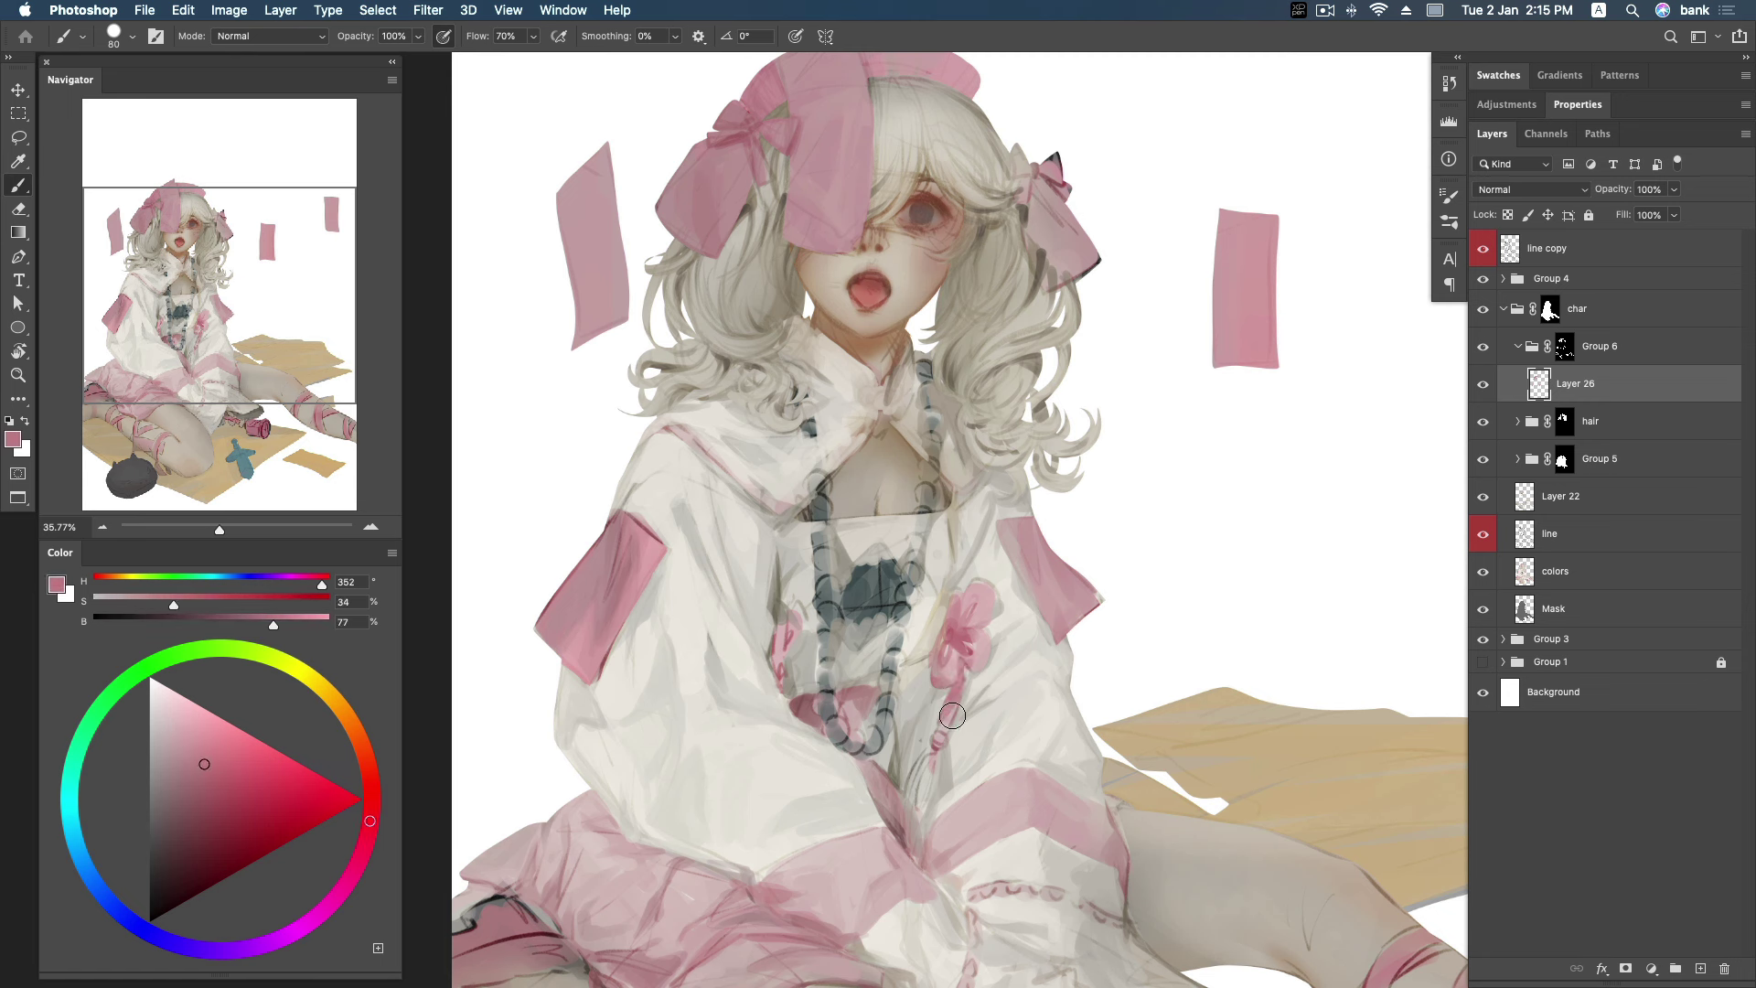
pyautogui.keyDown('alt'); pyautogui.click(947, 722); pyautogui.keyUp('alt')
pyautogui.keyDown('alt'); pyautogui.click(958, 684); pyautogui.keyUp('alt')
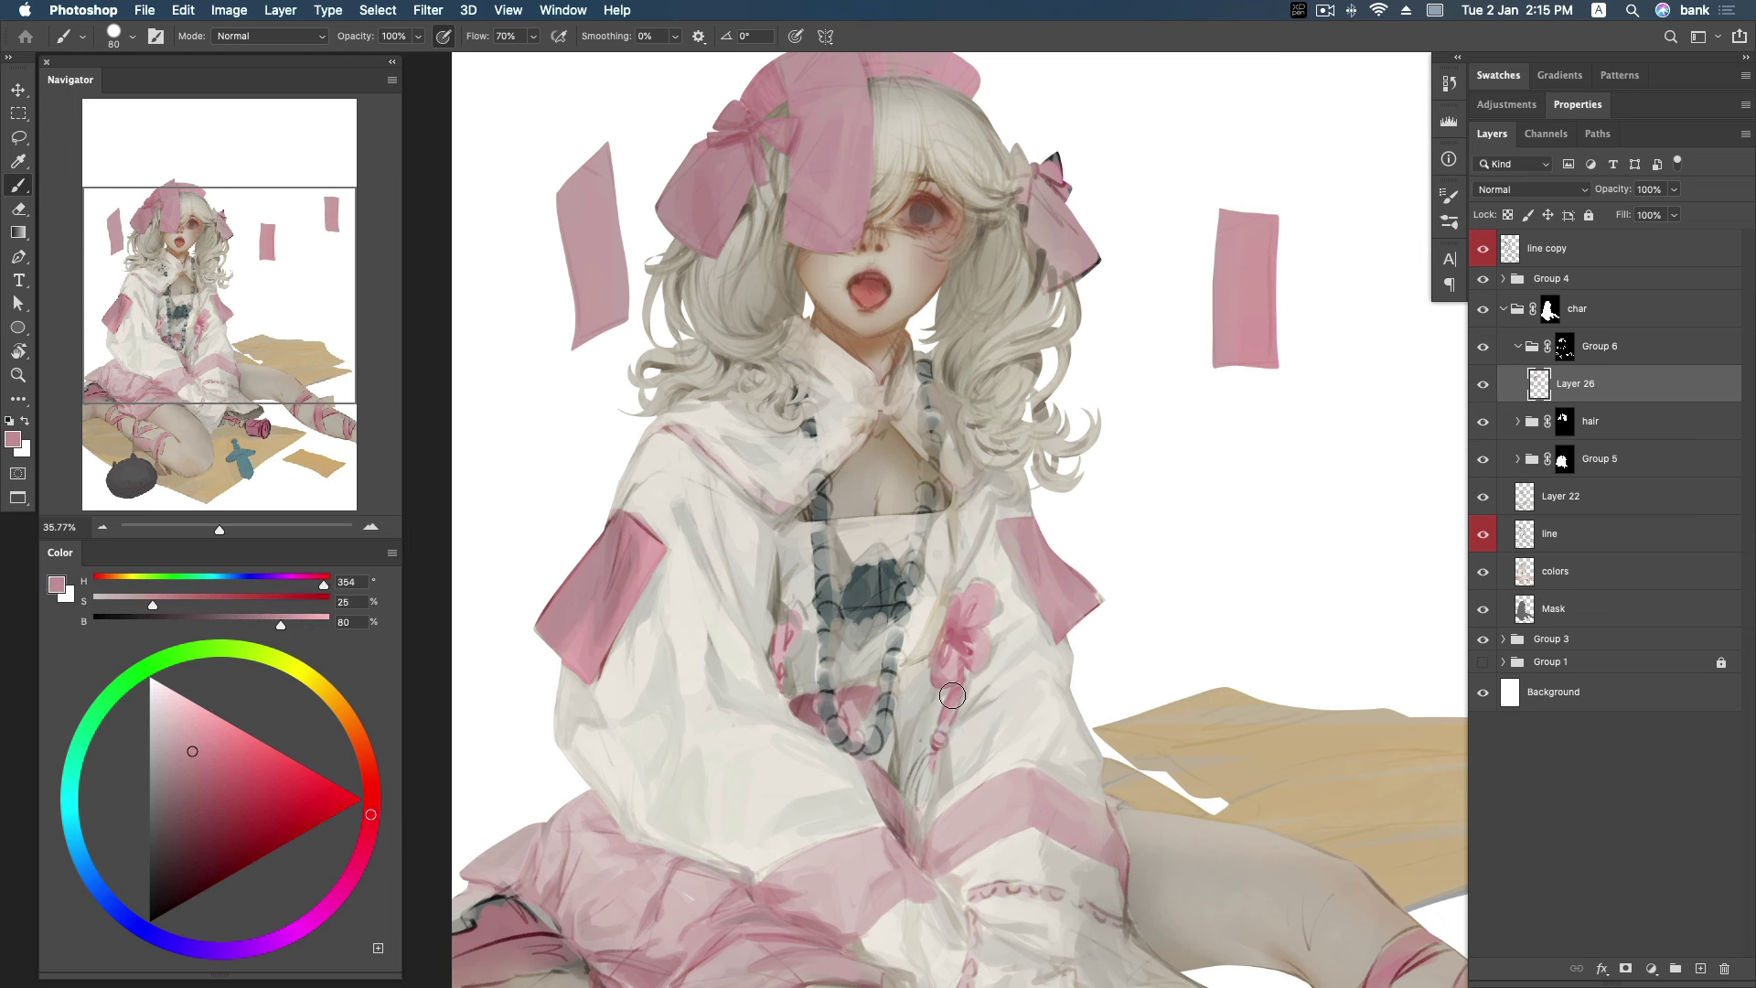
pyautogui.moveTo(936, 728); pyautogui.dragTo(916, 818)
pyautogui.moveTo(993, 630); pyautogui.dragTo(992, 594)
# Strengthen the pink on the dress's left side and add strokes below the left flower.
pyautogui.keyDown('alt'); pyautogui.click(782, 628); pyautogui.keyUp('alt')
pyautogui.moveTo(783, 627); pyautogui.dragTo(786, 572)
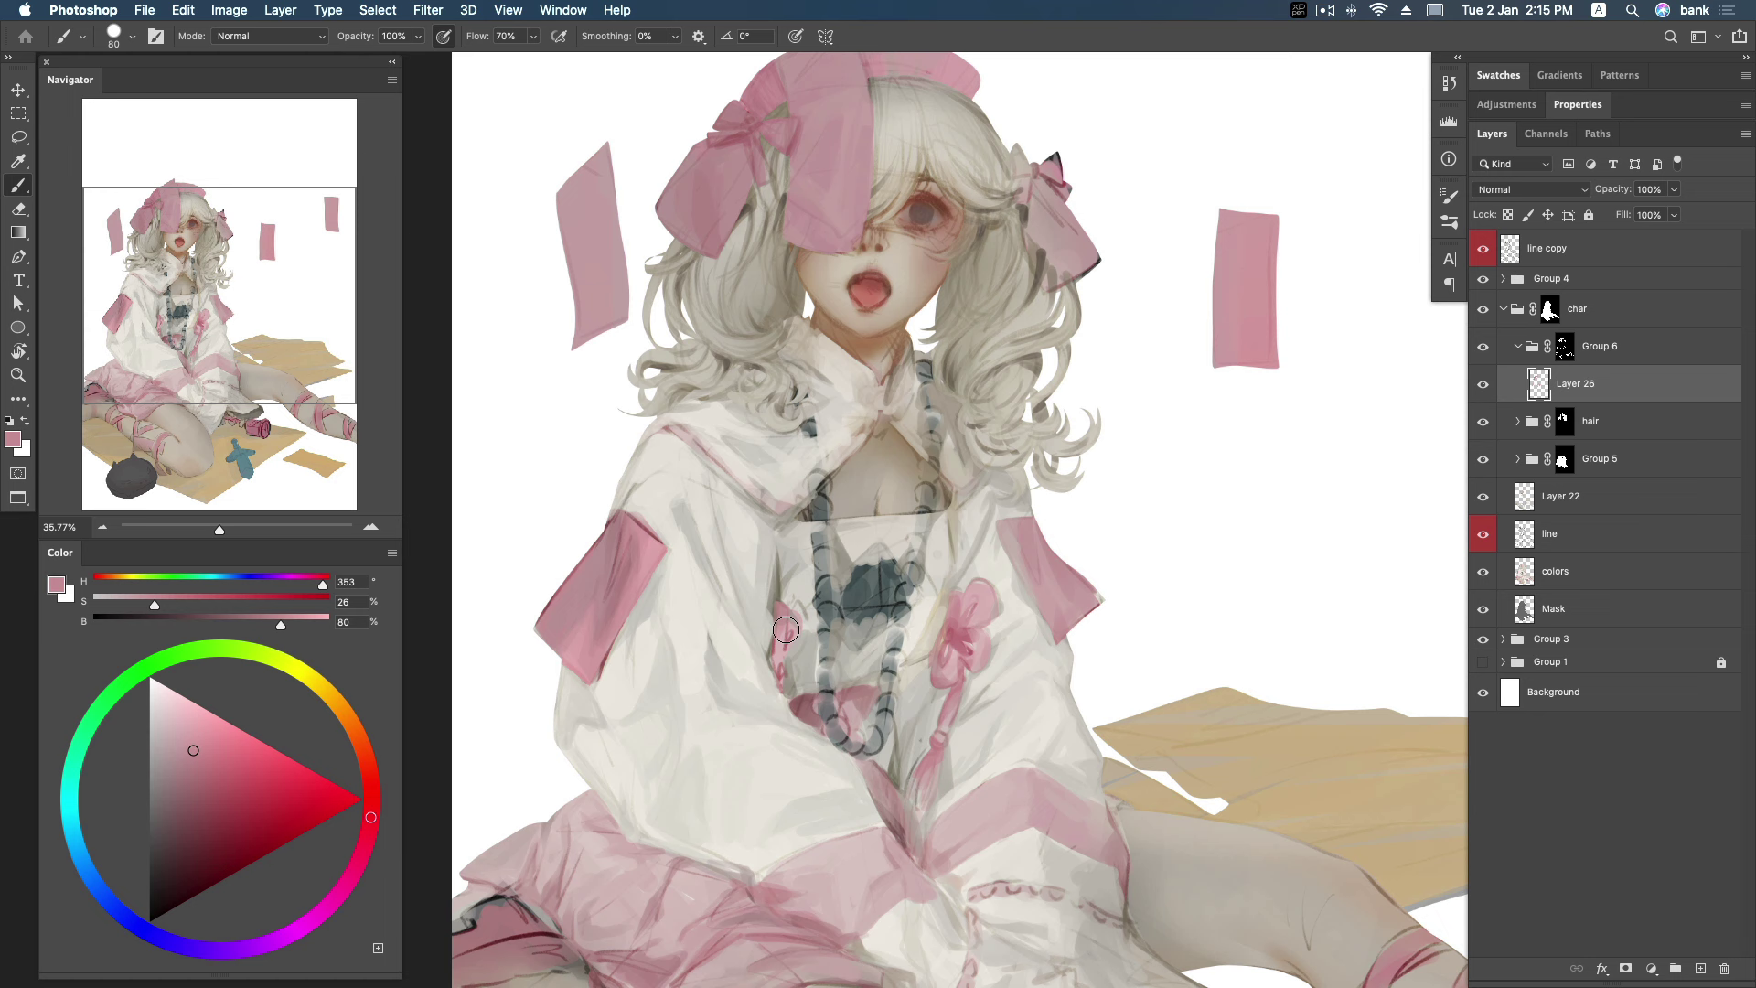
pyautogui.keyDown('alt'); pyautogui.click(967, 638); pyautogui.keyUp('alt')
pyautogui.keyDown('alt'); pyautogui.click(974, 633); pyautogui.keyUp('alt')
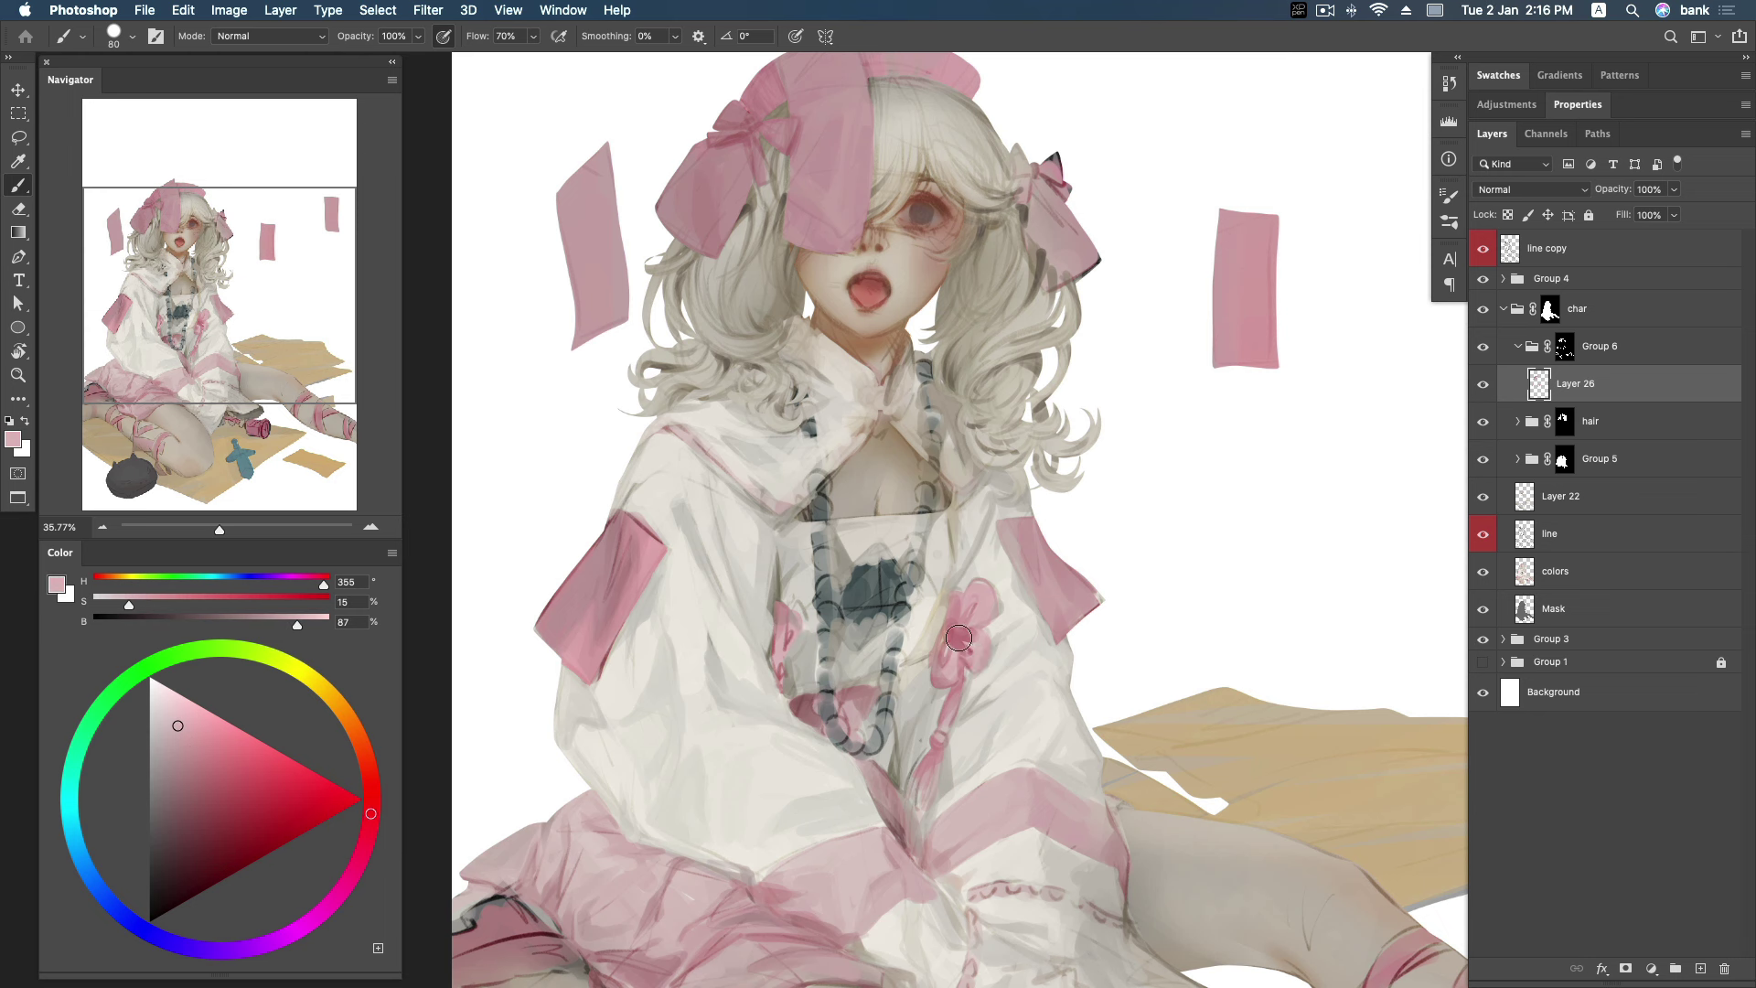
pyautogui.keyDown('alt'); pyautogui.click(958, 648); pyautogui.keyUp('alt')
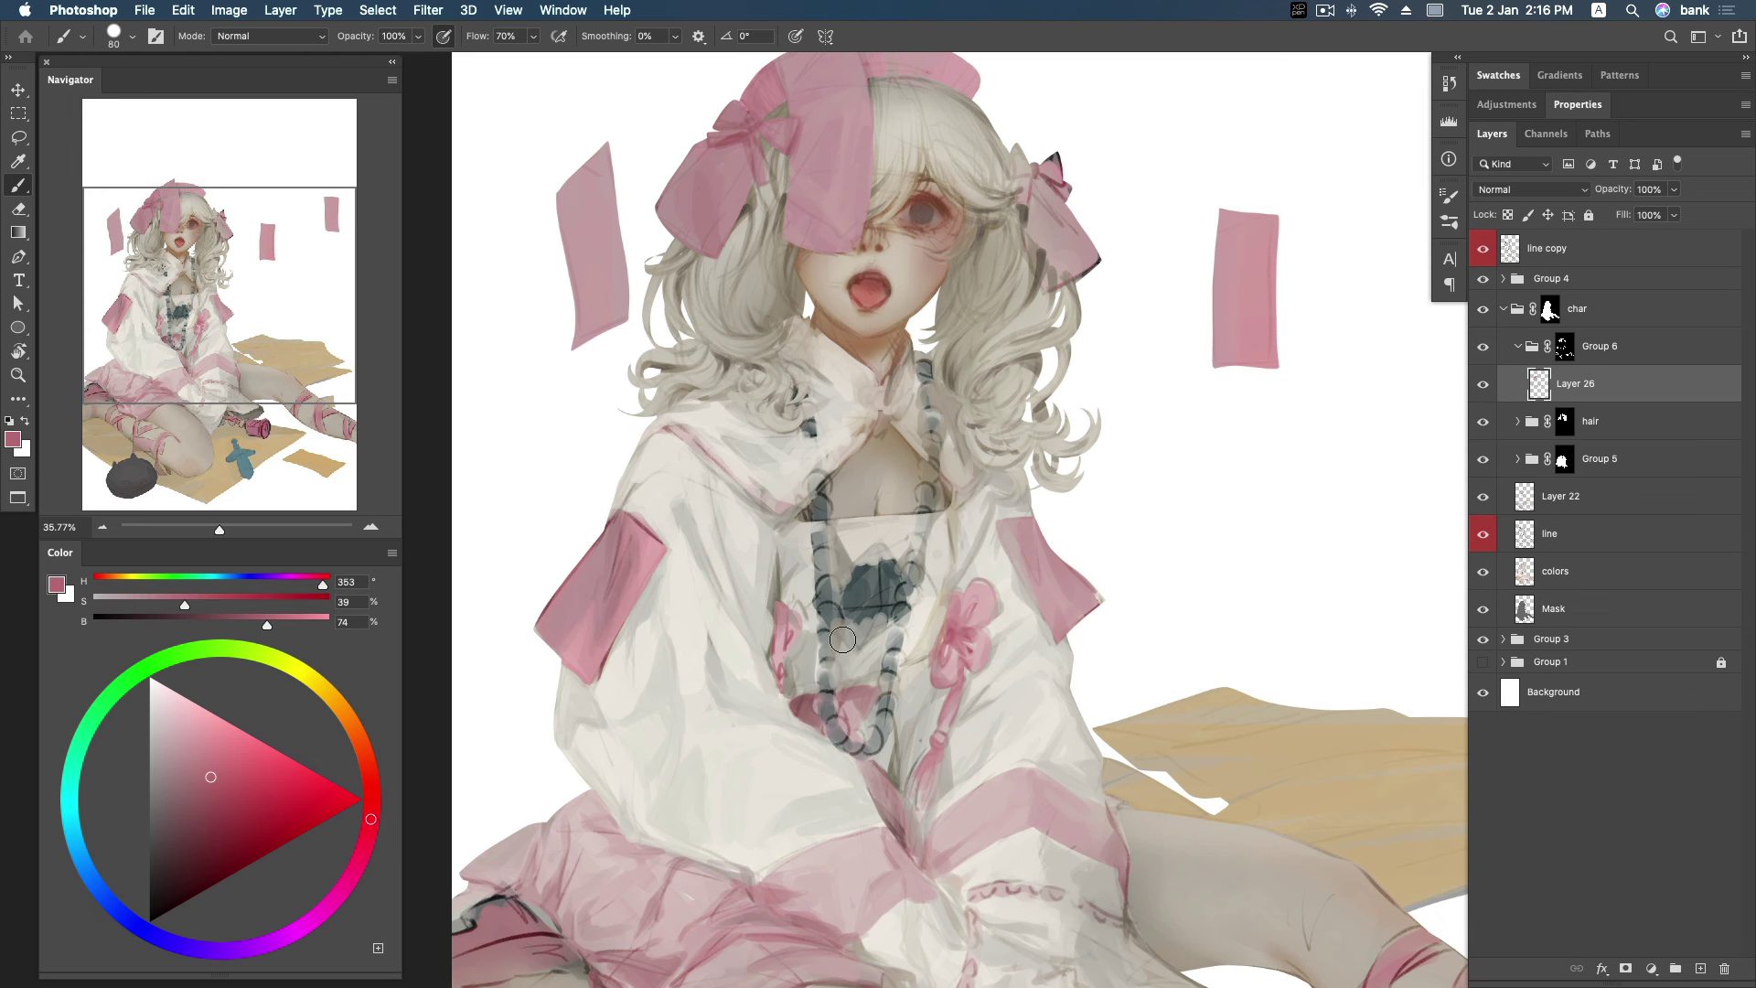
pyautogui.keyDown('alt'); pyautogui.click(785, 633); pyautogui.keyUp('alt')
pyautogui.keyDown('alt'); pyautogui.click(789, 629); pyautogui.keyUp('alt')
pyautogui.keyDown('alt'); pyautogui.click(776, 660); pyautogui.keyUp('alt')
pyautogui.moveTo(777, 661); pyautogui.dragTo(791, 691)
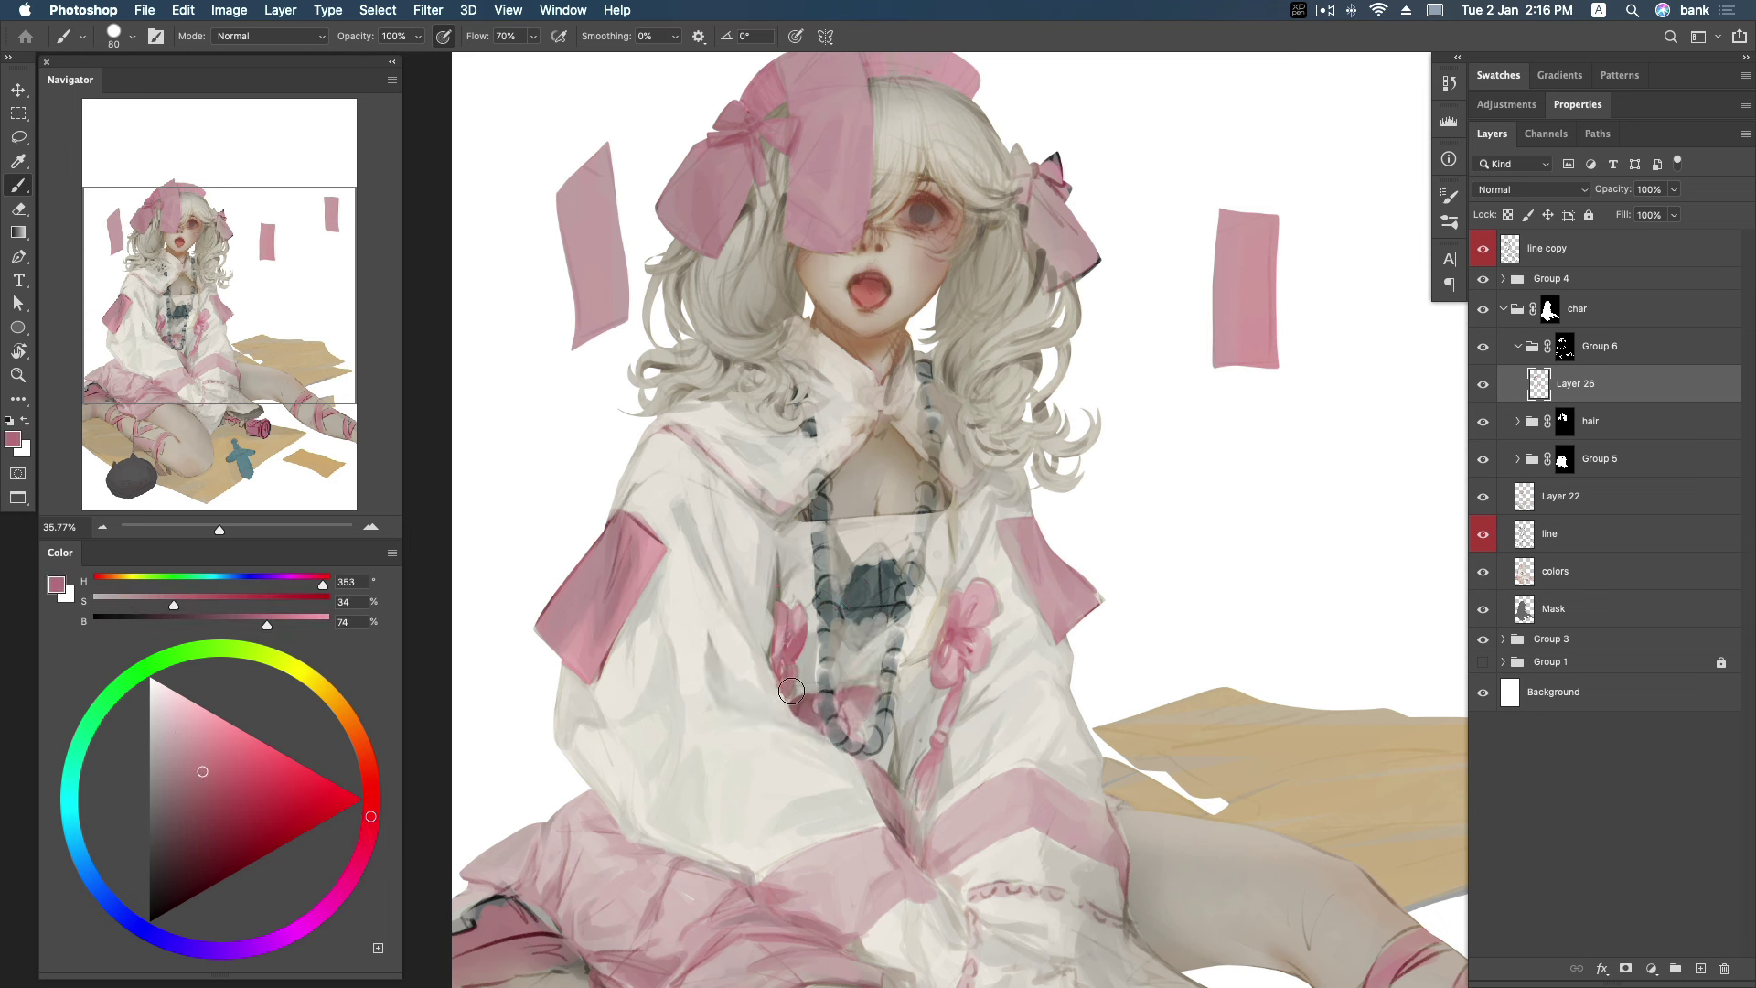
# Paint the flower left of the necklace in deep pink.
pyautogui.keyDown('alt'); pyautogui.click(781, 653); pyautogui.keyUp('alt')
pyautogui.keyDown('alt'); pyautogui.click(794, 654); pyautogui.keyUp('alt')
pyautogui.keyDown('alt'); pyautogui.click(796, 643); pyautogui.keyUp('alt')
pyautogui.keyDown('alt'); pyautogui.click(784, 628); pyautogui.keyUp('alt')
pyautogui.moveTo(776, 640); pyautogui.dragTo(797, 663)
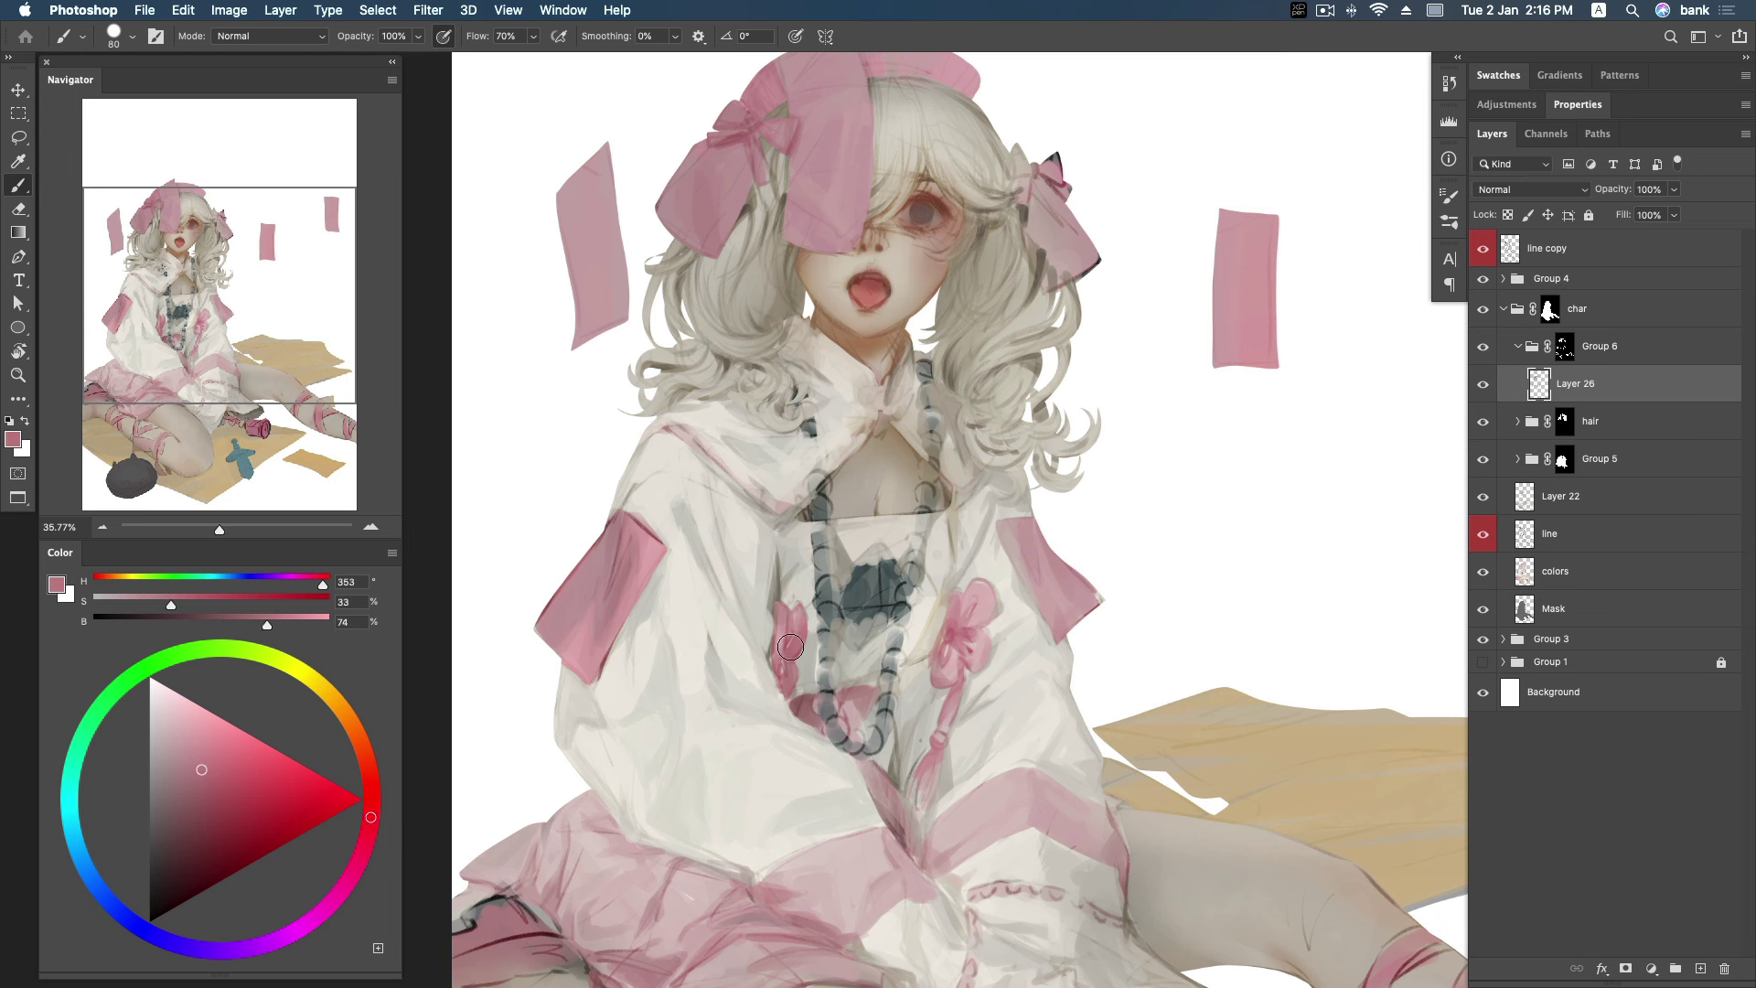
# Define the right flower's upper petal with sampled mid and light pinks.
pyautogui.keyDown('alt'); pyautogui.click(956, 612); pyautogui.keyUp('alt')
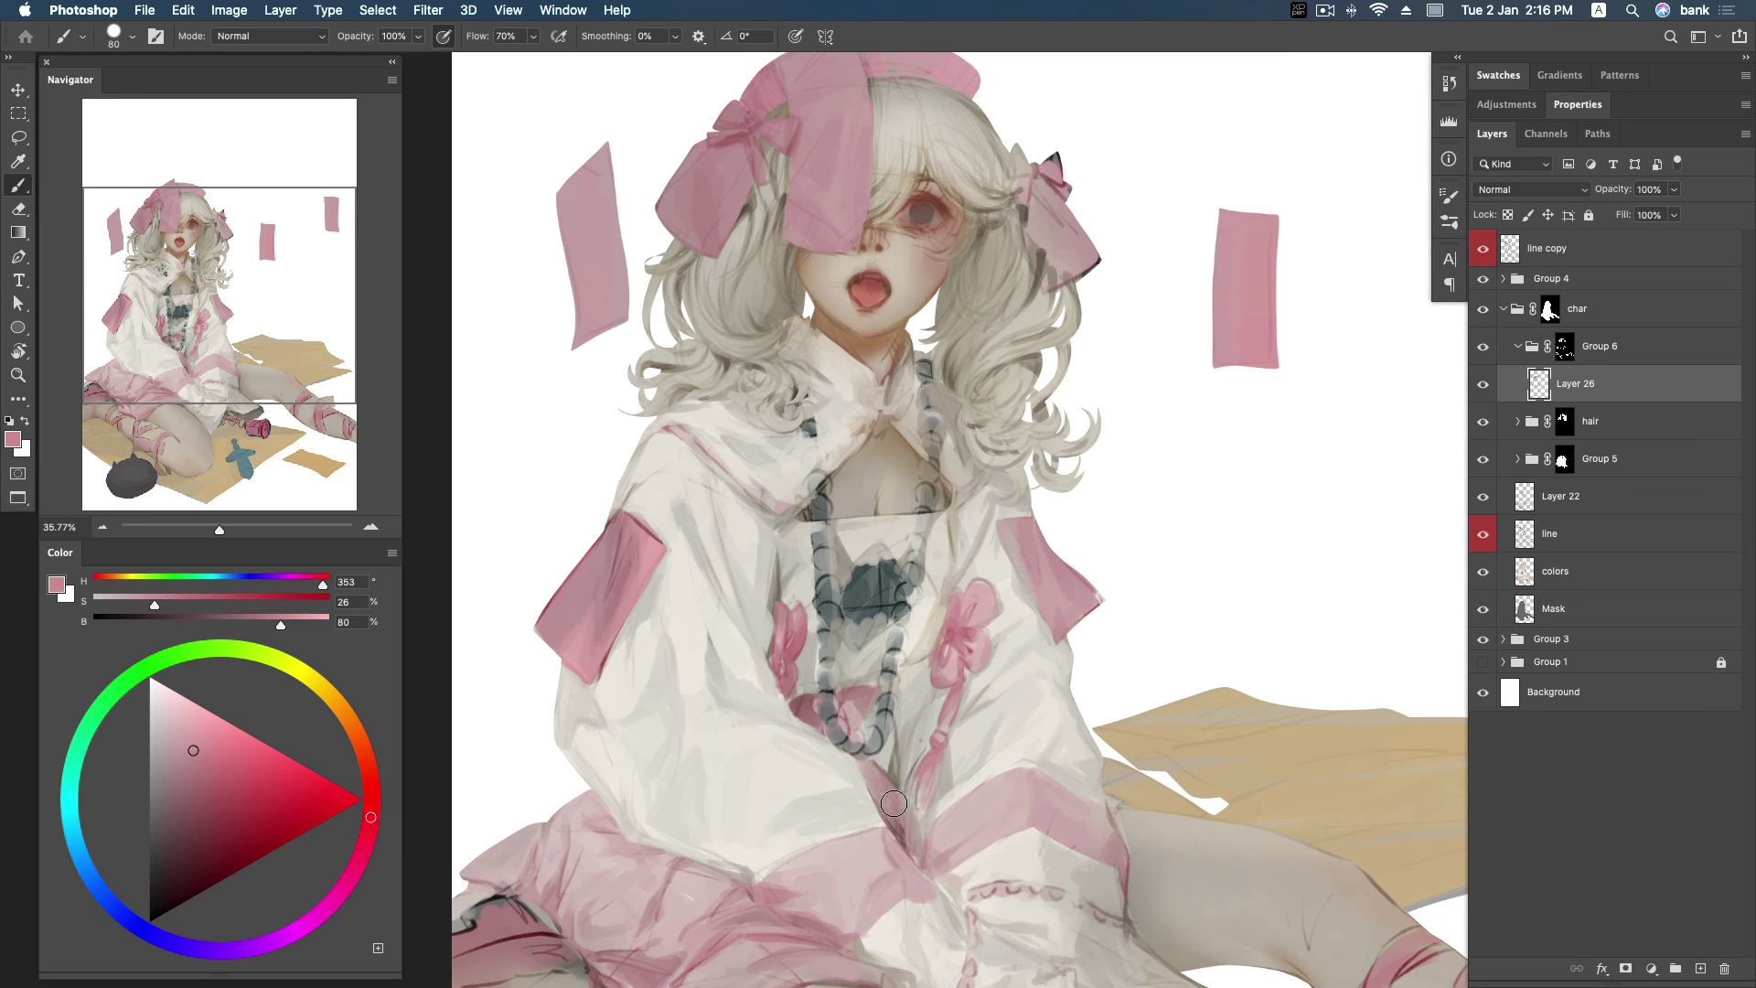
pyautogui.keyDown('alt'); pyautogui.click(972, 657); pyautogui.keyUp('alt')
pyautogui.keyDown('alt'); pyautogui.click(956, 678); pyautogui.keyUp('alt')
pyautogui.moveTo(1001, 607); pyautogui.dragTo(971, 569)
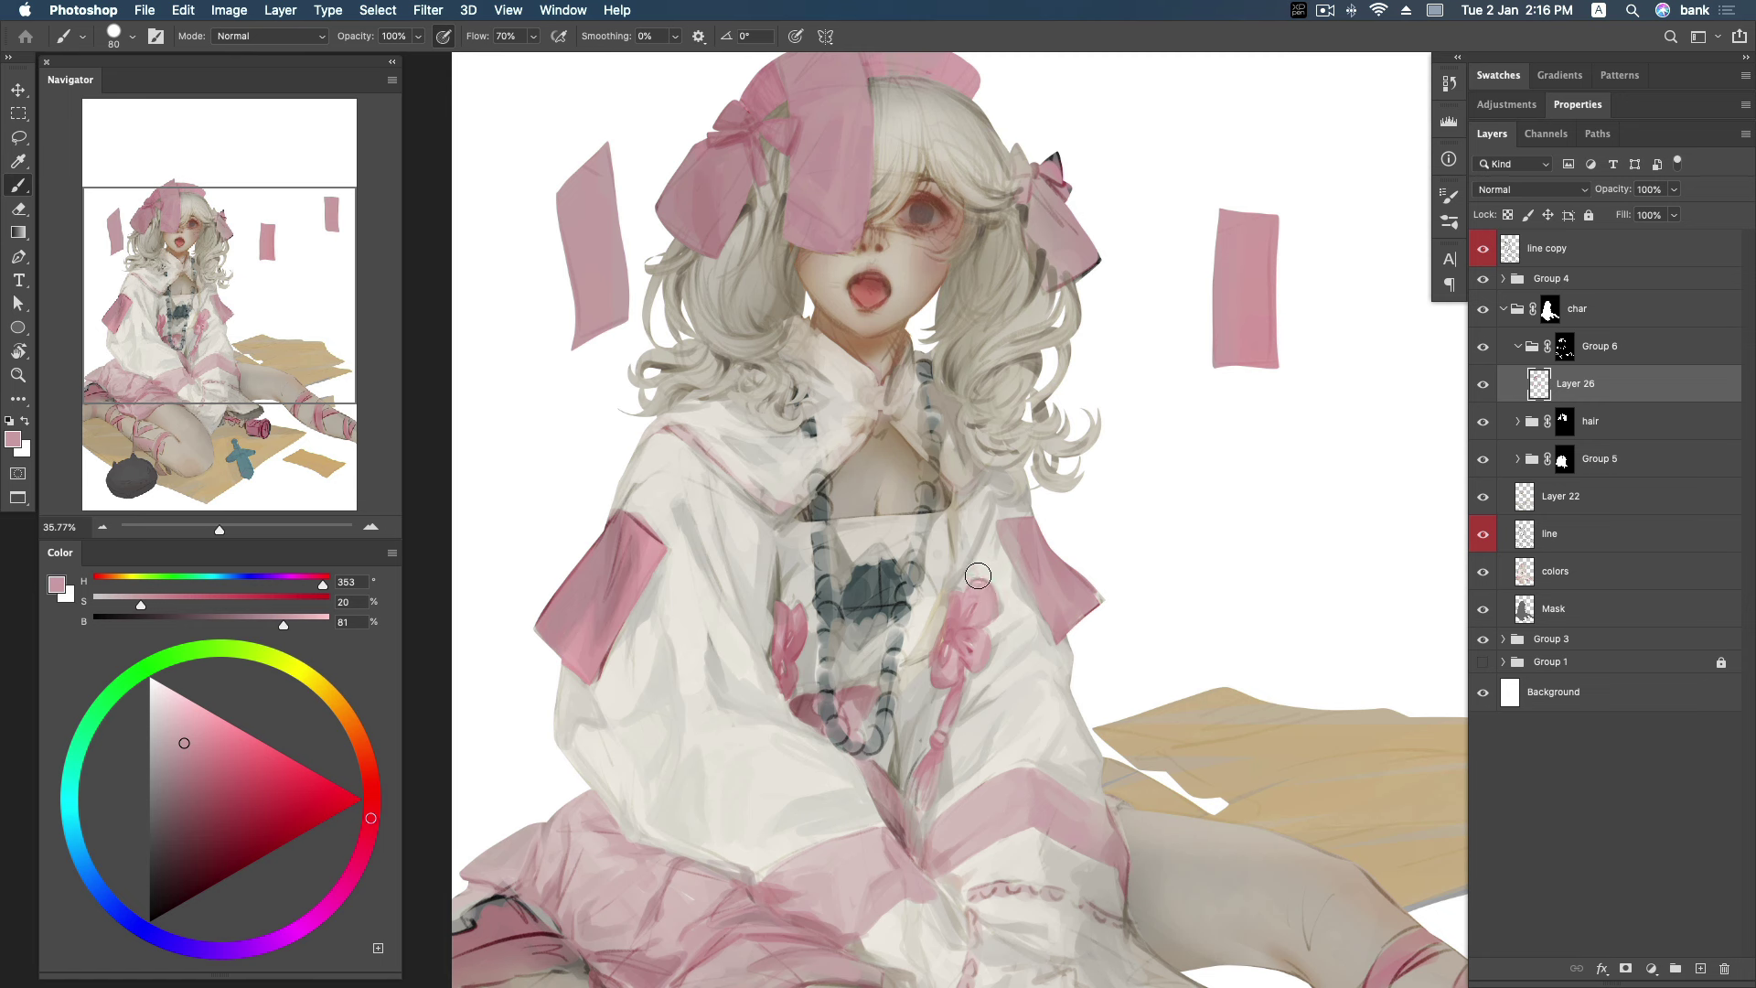
pyautogui.moveTo(1108, 186)
pyautogui.mouseDown()
pyautogui.moveTo(1031, 347)
pyautogui.moveTo(979, 293)
pyautogui.mouseUp()
# Saturate a pink sampled from the right bow and paint the bow's lower part and upper strokes.
pyautogui.keyDown('alt'); pyautogui.click(971, 325); pyautogui.keyUp('alt')
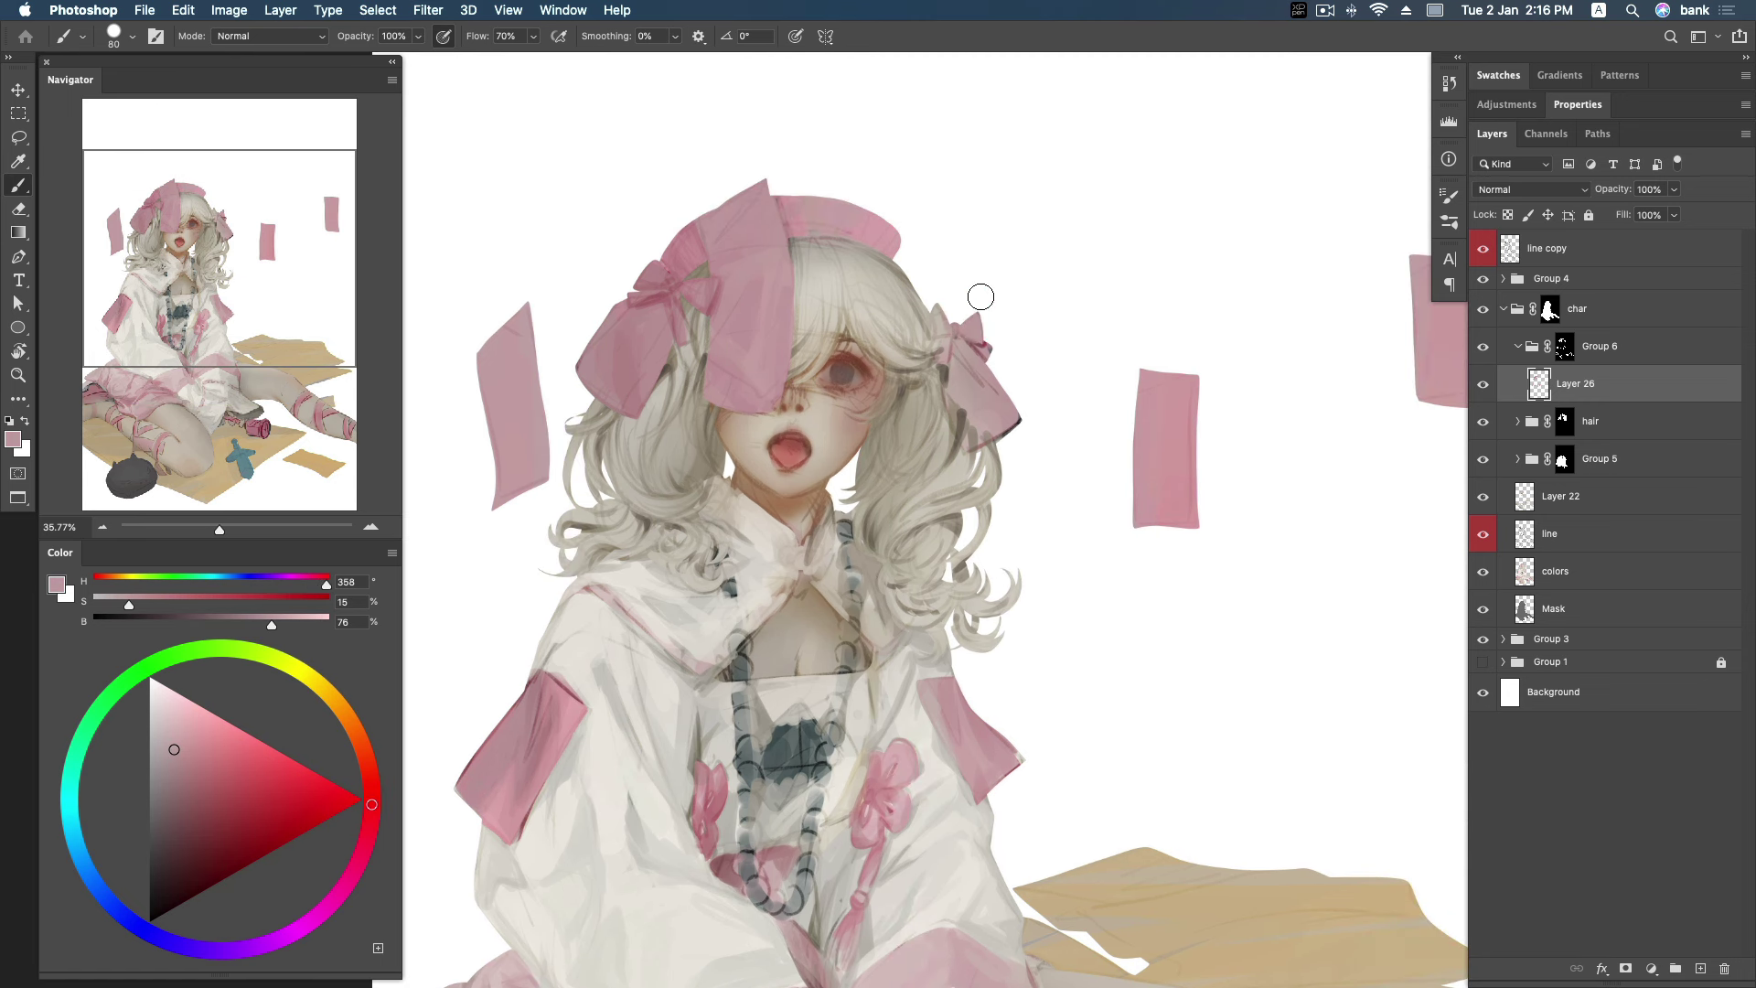
pyautogui.keyDown('alt'); pyautogui.click(987, 363); pyautogui.keyUp('alt')
pyautogui.click(183, 761)
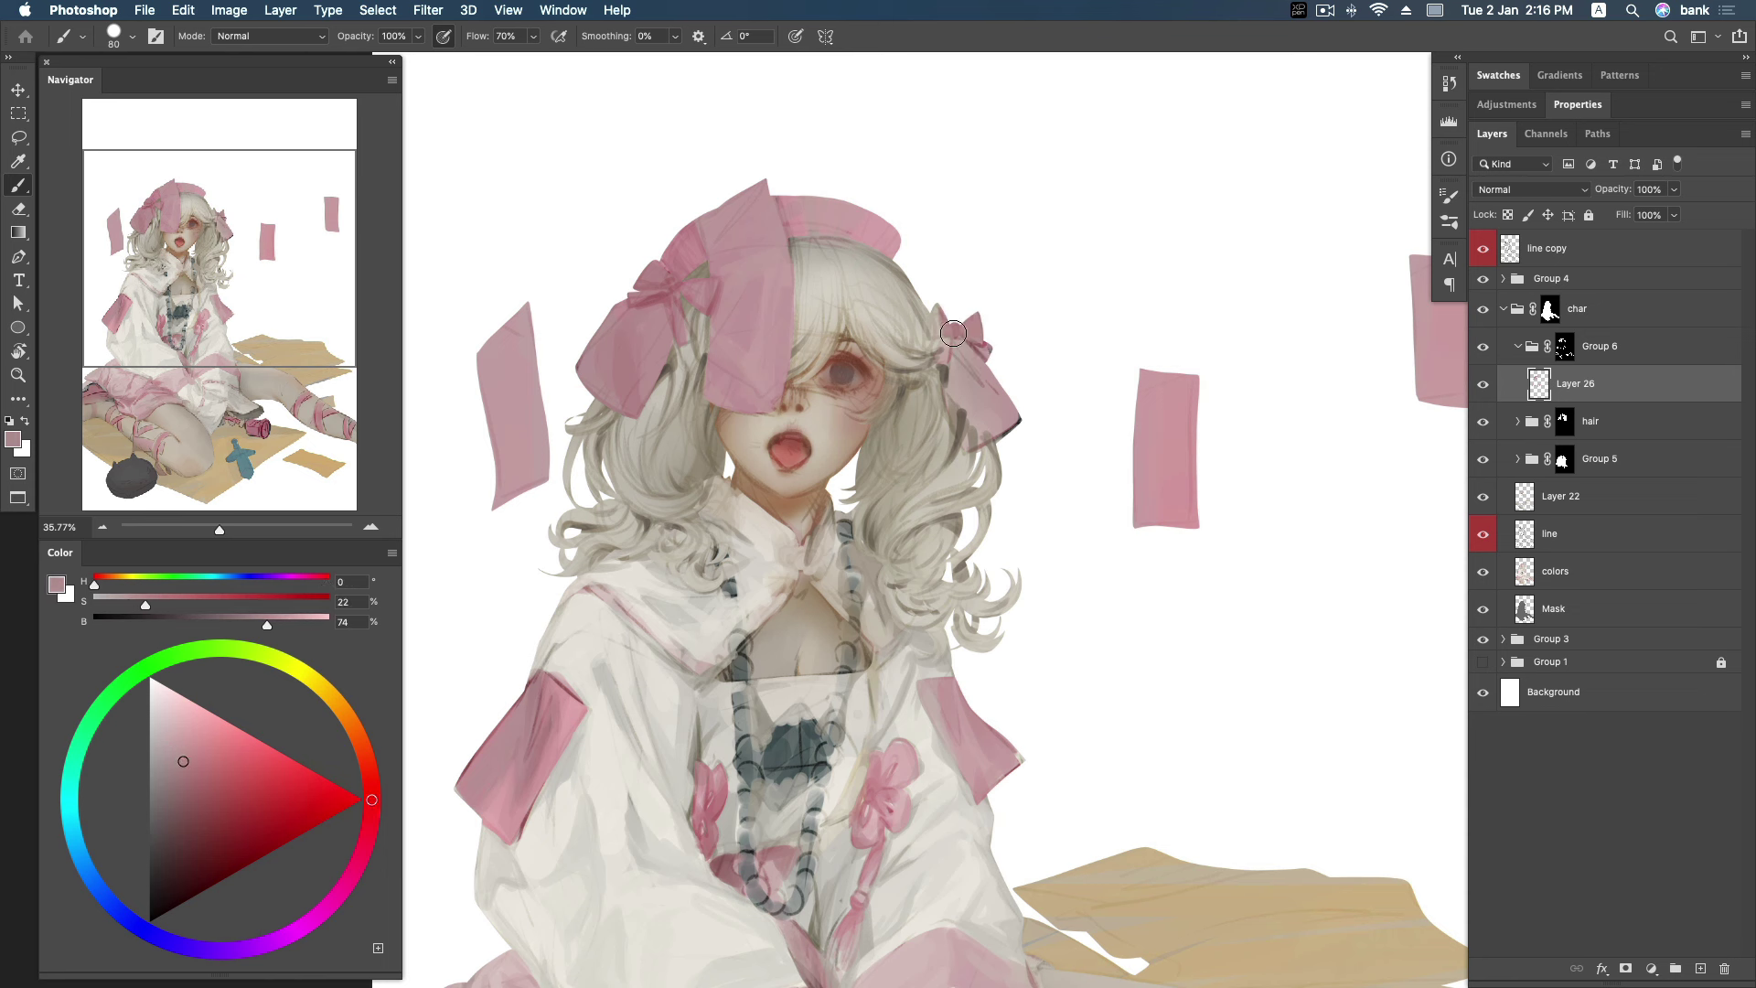
pyautogui.click(197, 763)
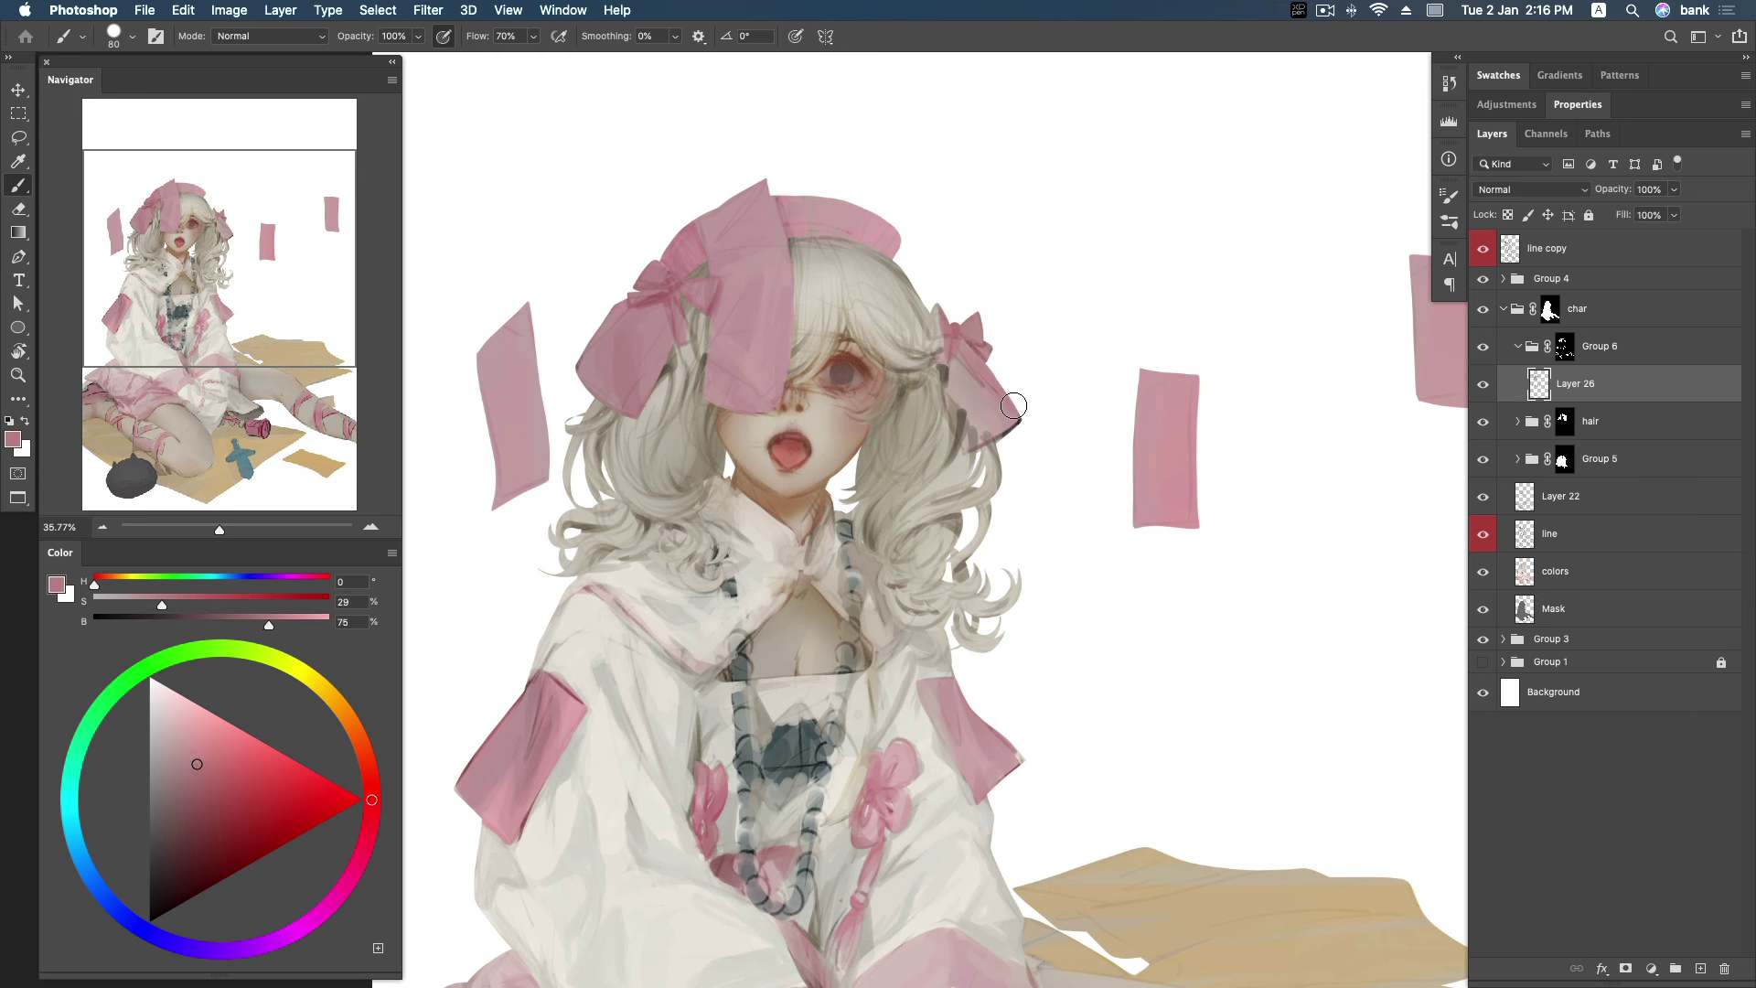
pyautogui.moveTo(974, 388); pyautogui.dragTo(1008, 422)
pyautogui.click(203, 784)
pyautogui.moveTo(957, 357); pyautogui.dragTo(948, 405)
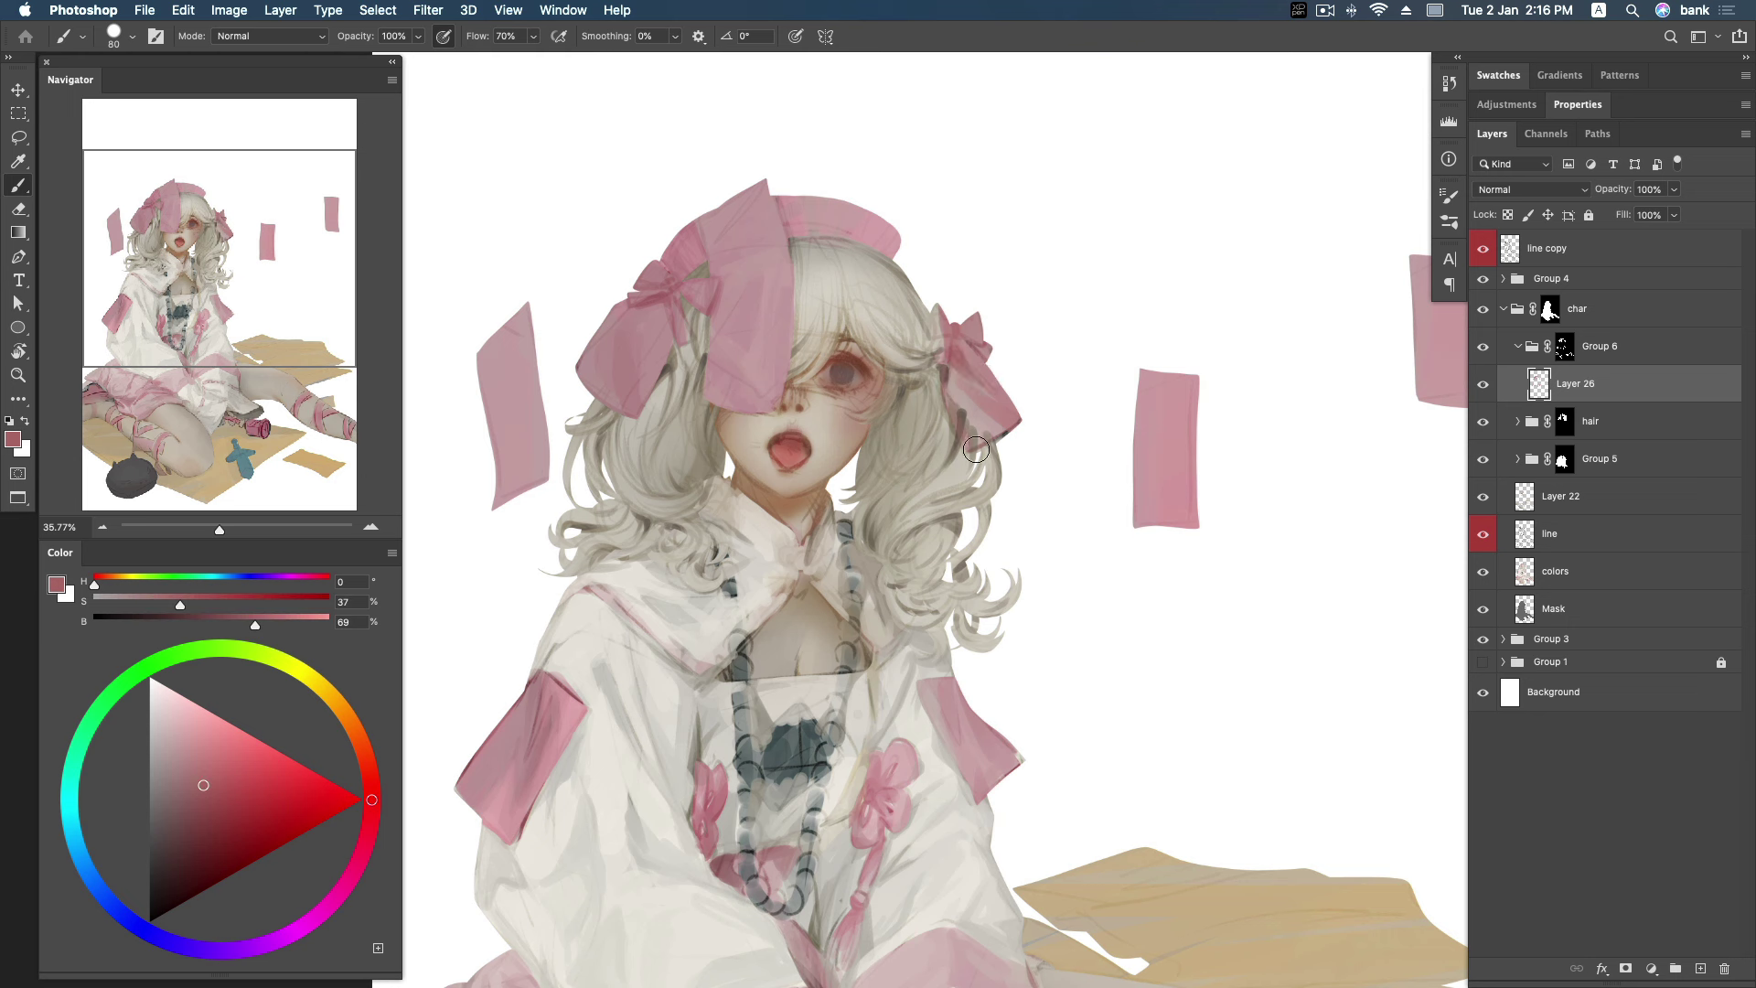
# Shade the right bow with its own pale, mid and darker pinks.
pyautogui.keyDown('alt'); pyautogui.click(962, 396); pyautogui.keyUp('alt')
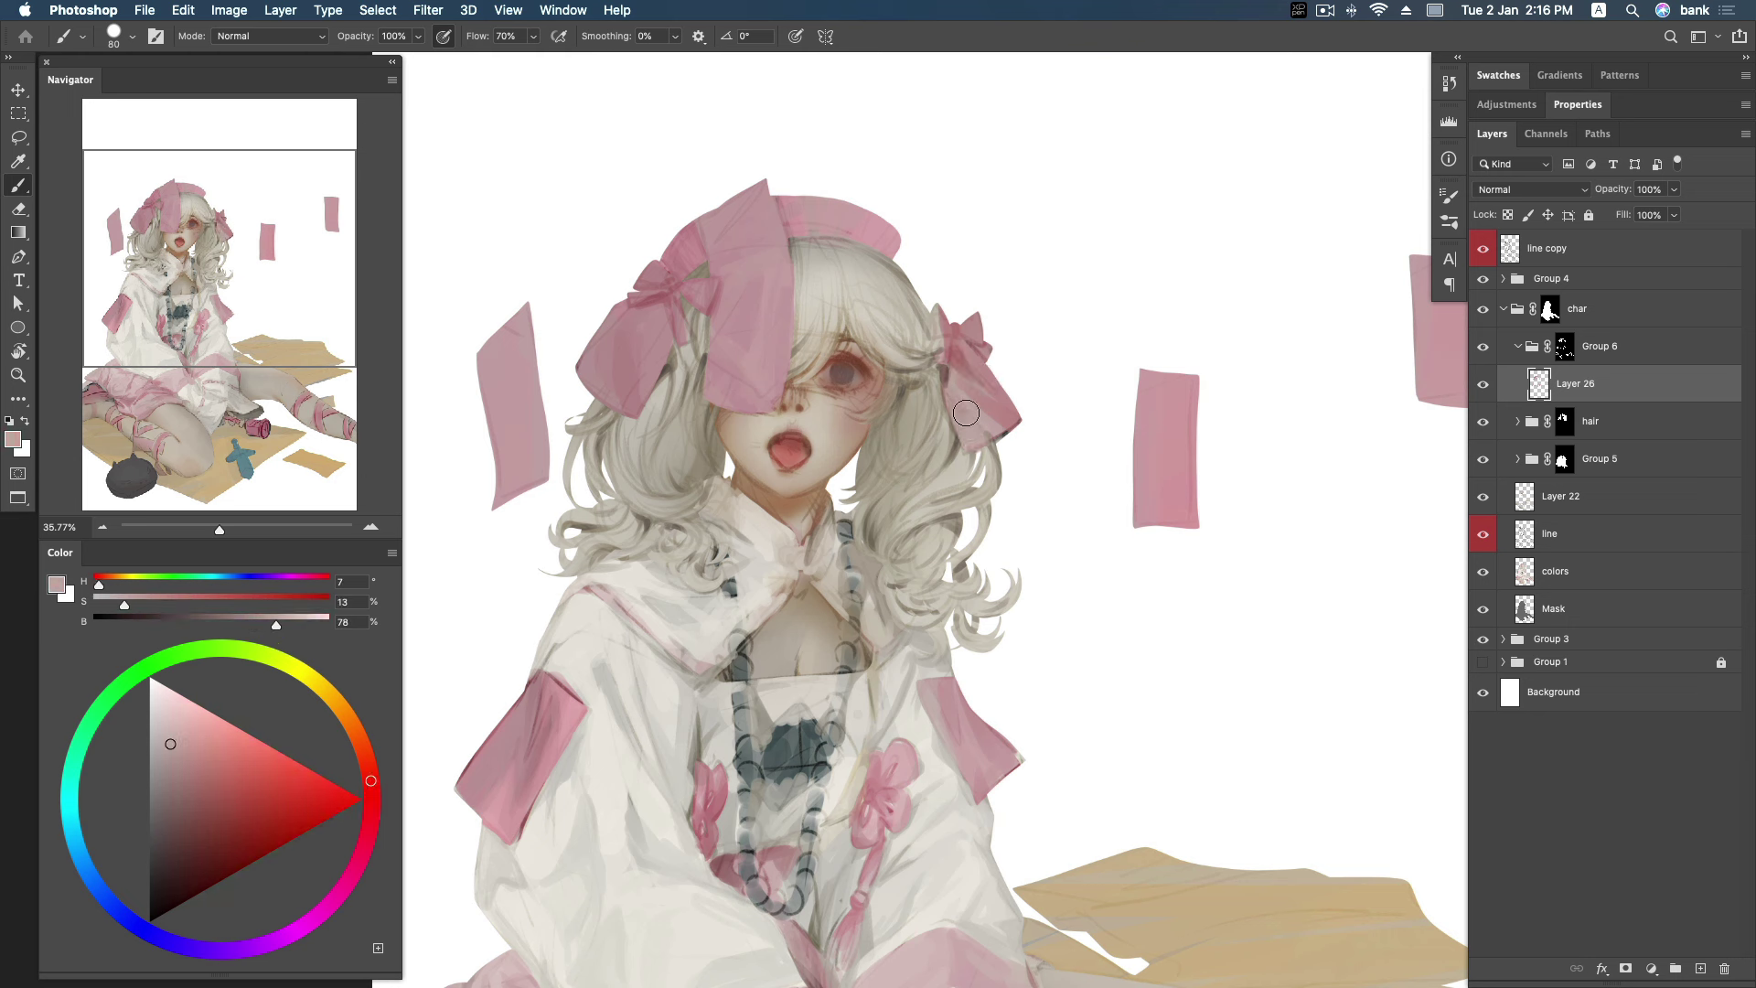
pyautogui.keyDown('alt'); pyautogui.click(954, 388); pyautogui.keyUp('alt')
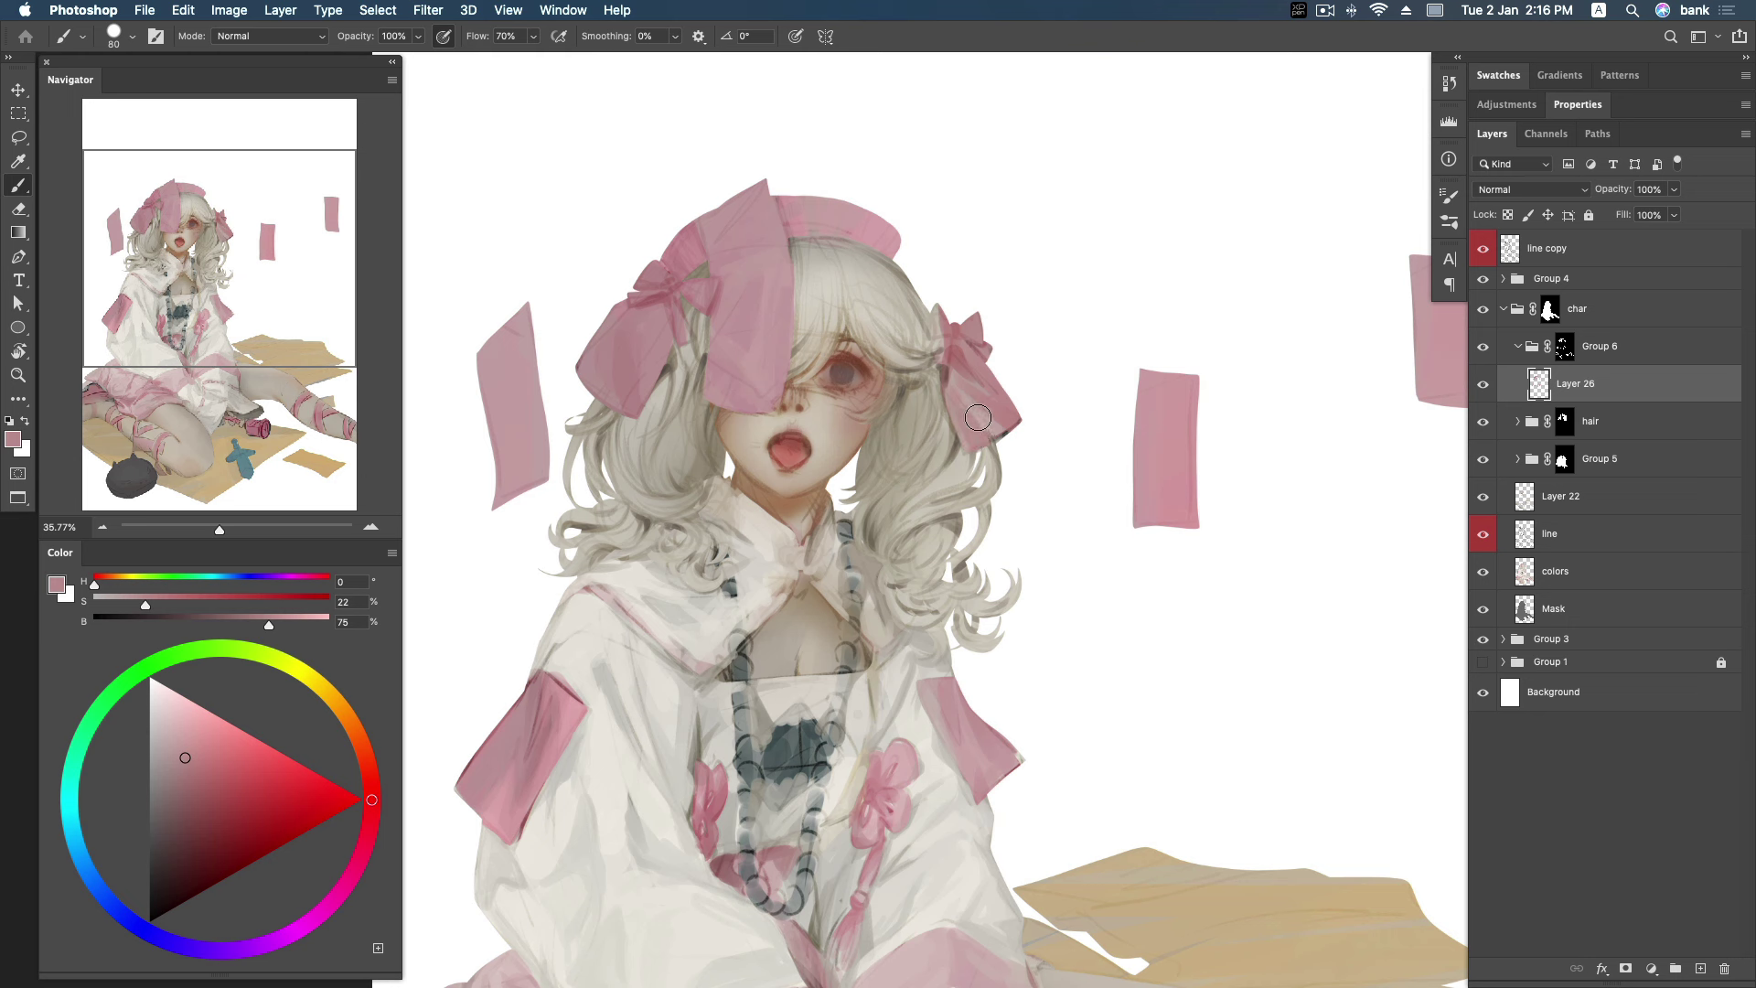
pyautogui.keyDown('alt'); pyautogui.click(973, 407); pyautogui.keyUp('alt')
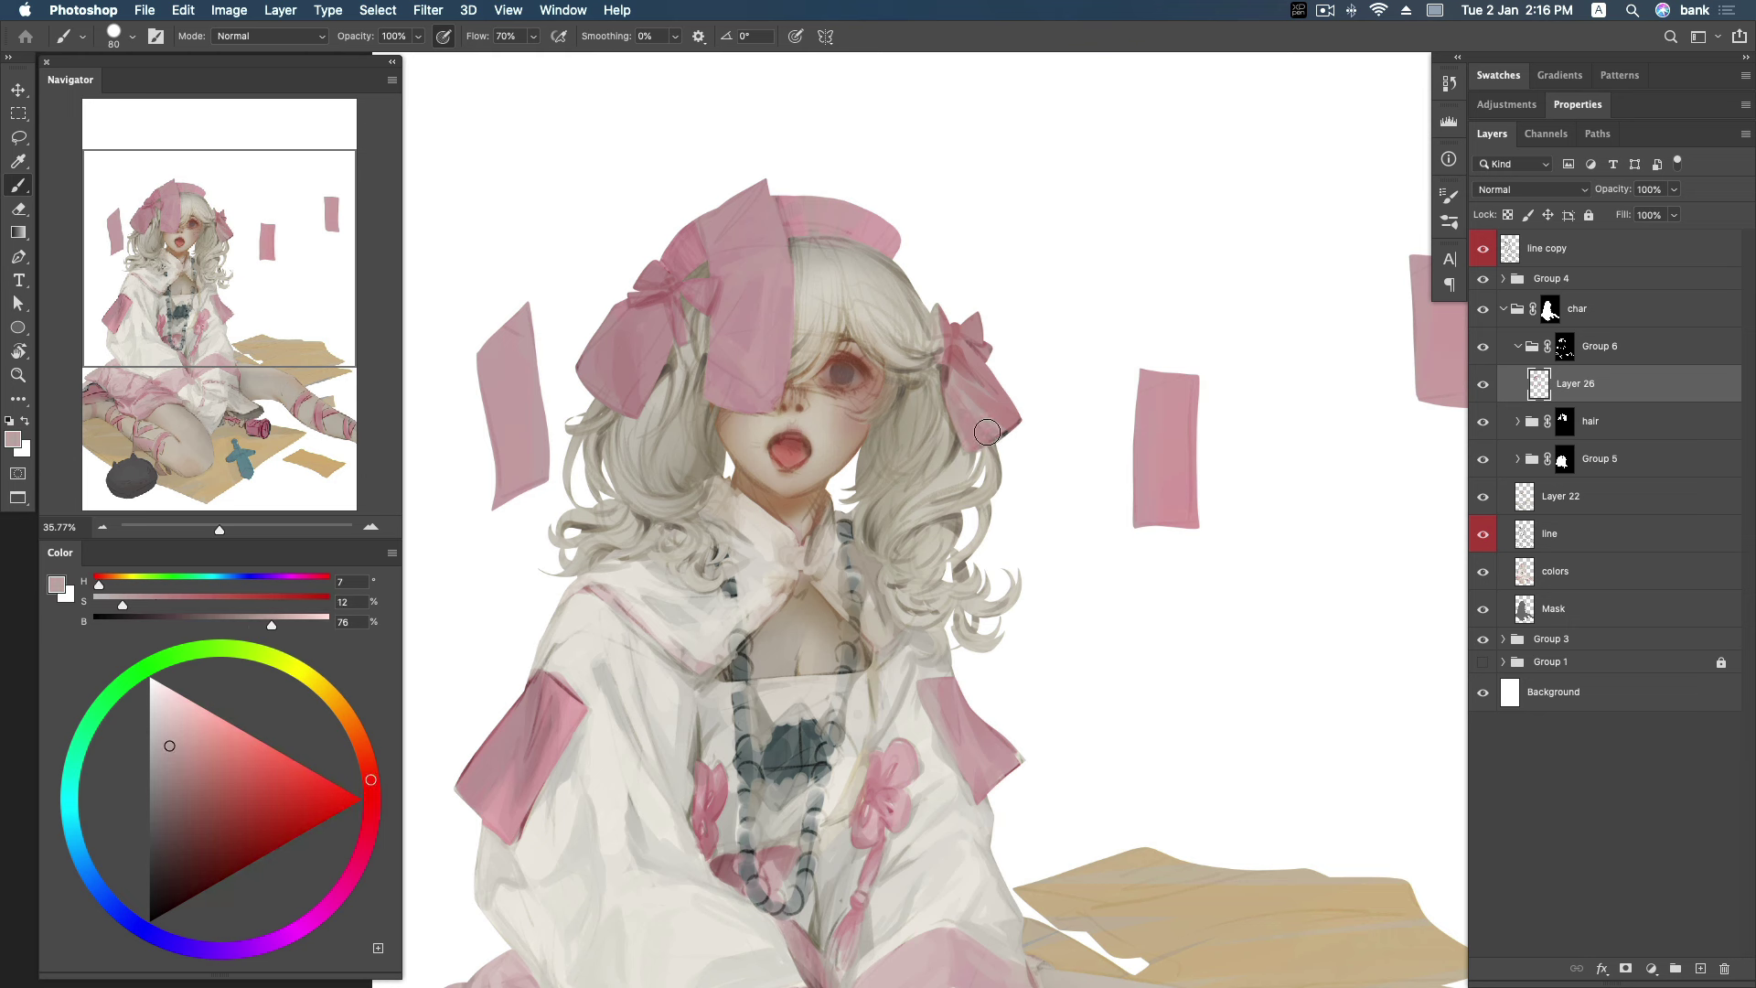
pyautogui.keyDown('alt'); pyautogui.click(953, 393); pyautogui.keyUp('alt')
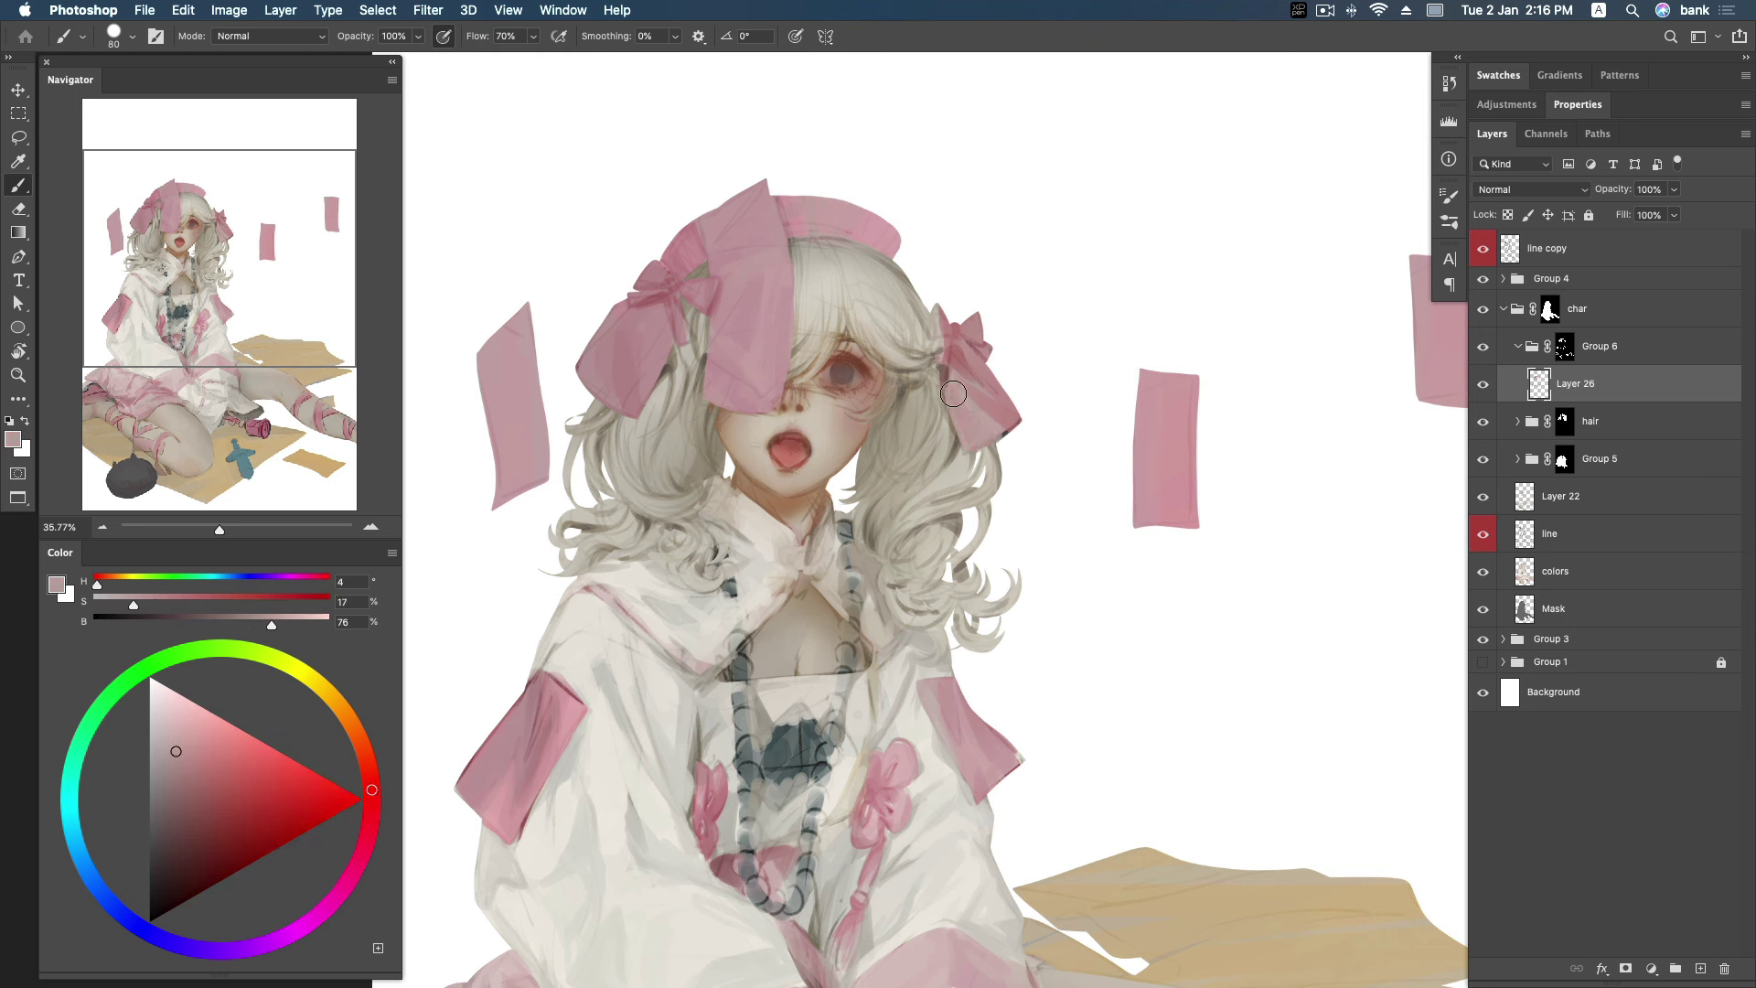
pyautogui.keyDown('alt'); pyautogui.click(951, 332); pyautogui.keyUp('alt')
pyautogui.keyDown('alt'); pyautogui.click(971, 361); pyautogui.keyUp('alt')
pyautogui.keyDown('alt'); pyautogui.click(958, 357); pyautogui.keyUp('alt')
# Blend the right bow further with its shadow, rich and soft pinks.
pyautogui.keyDown('alt'); pyautogui.click(960, 352); pyautogui.keyUp('alt')
pyautogui.keyDown('alt'); pyautogui.click(959, 344); pyautogui.keyUp('alt')
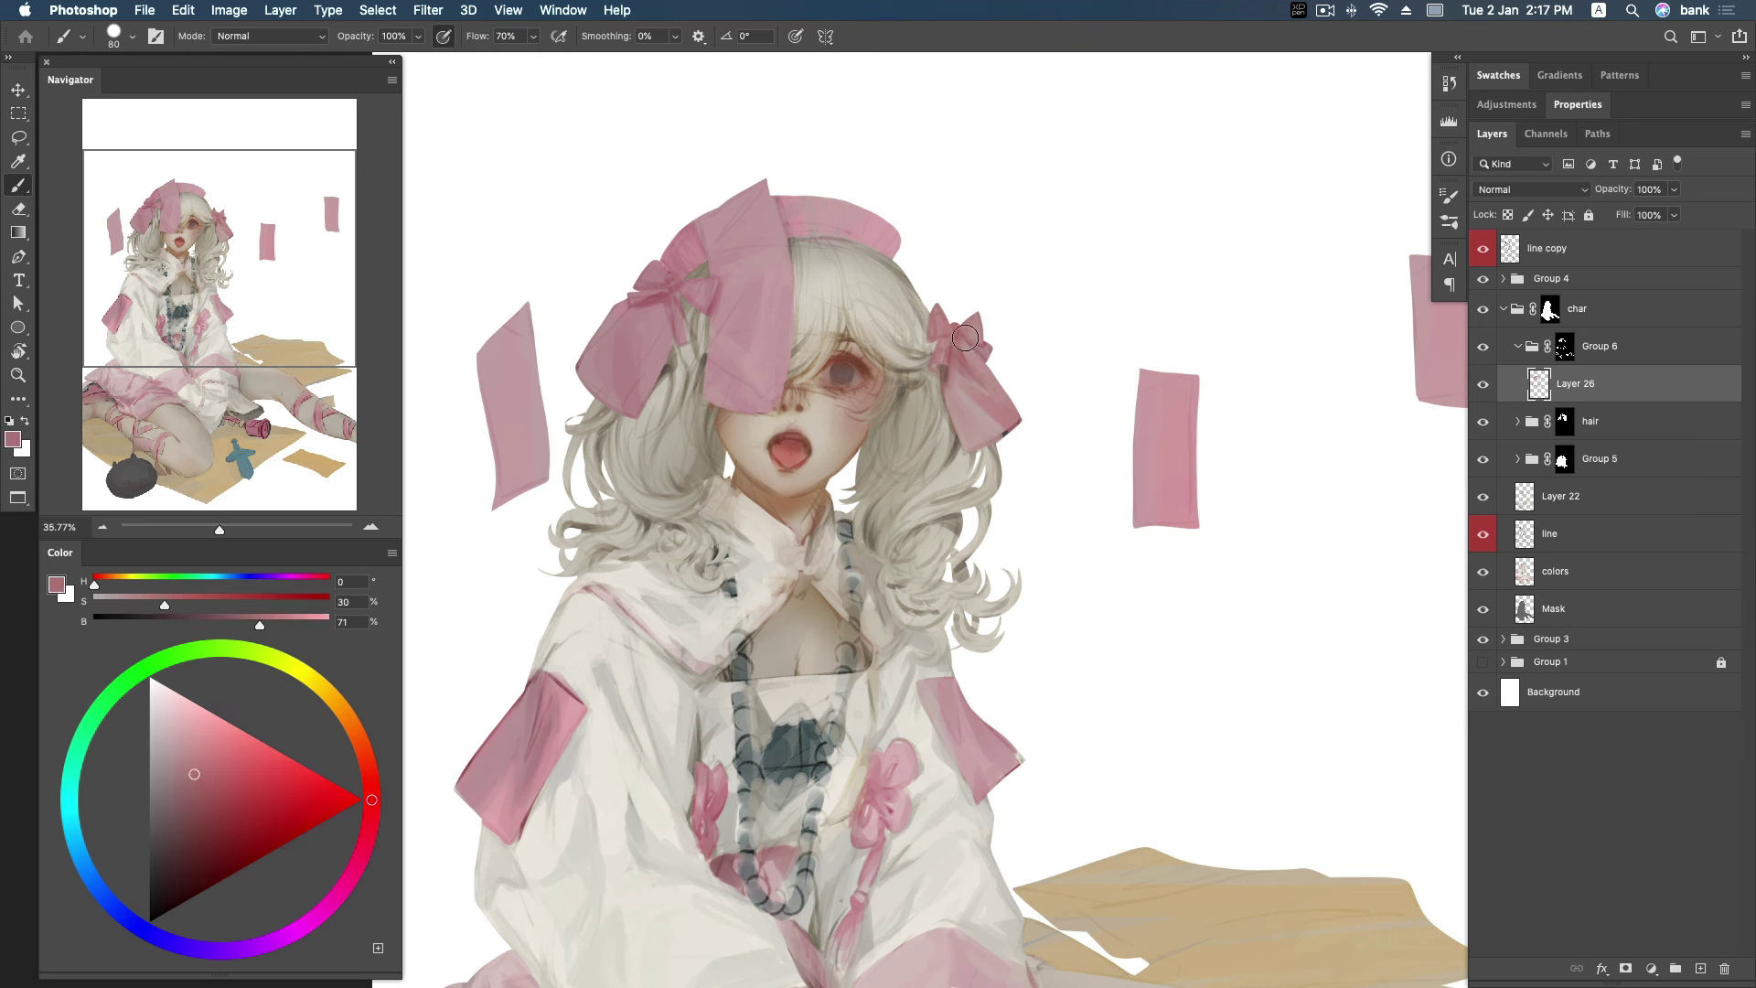
pyautogui.keyDown('alt'); pyautogui.click(951, 348); pyautogui.keyUp('alt')
pyautogui.keyDown('alt'); pyautogui.click(943, 358); pyautogui.keyUp('alt')
pyautogui.keyDown('alt'); pyautogui.click(943, 377); pyautogui.keyUp('alt')
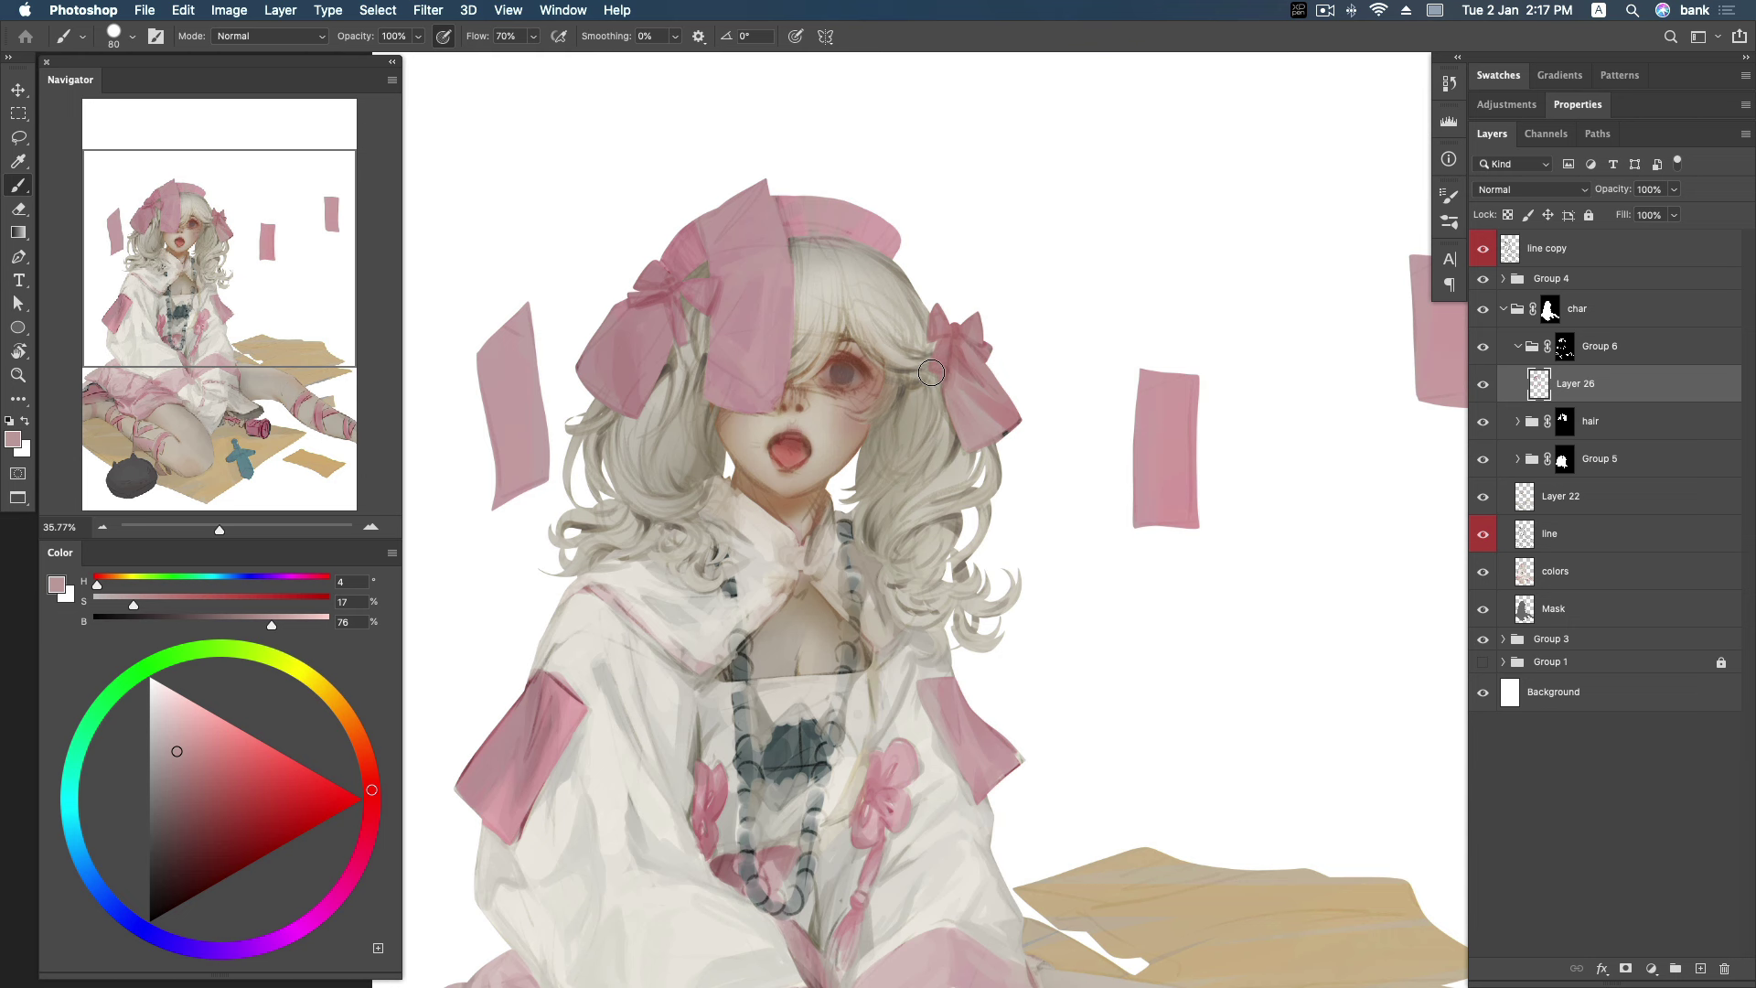
pyautogui.keyDown('alt'); pyautogui.click(958, 358); pyautogui.keyUp('alt')
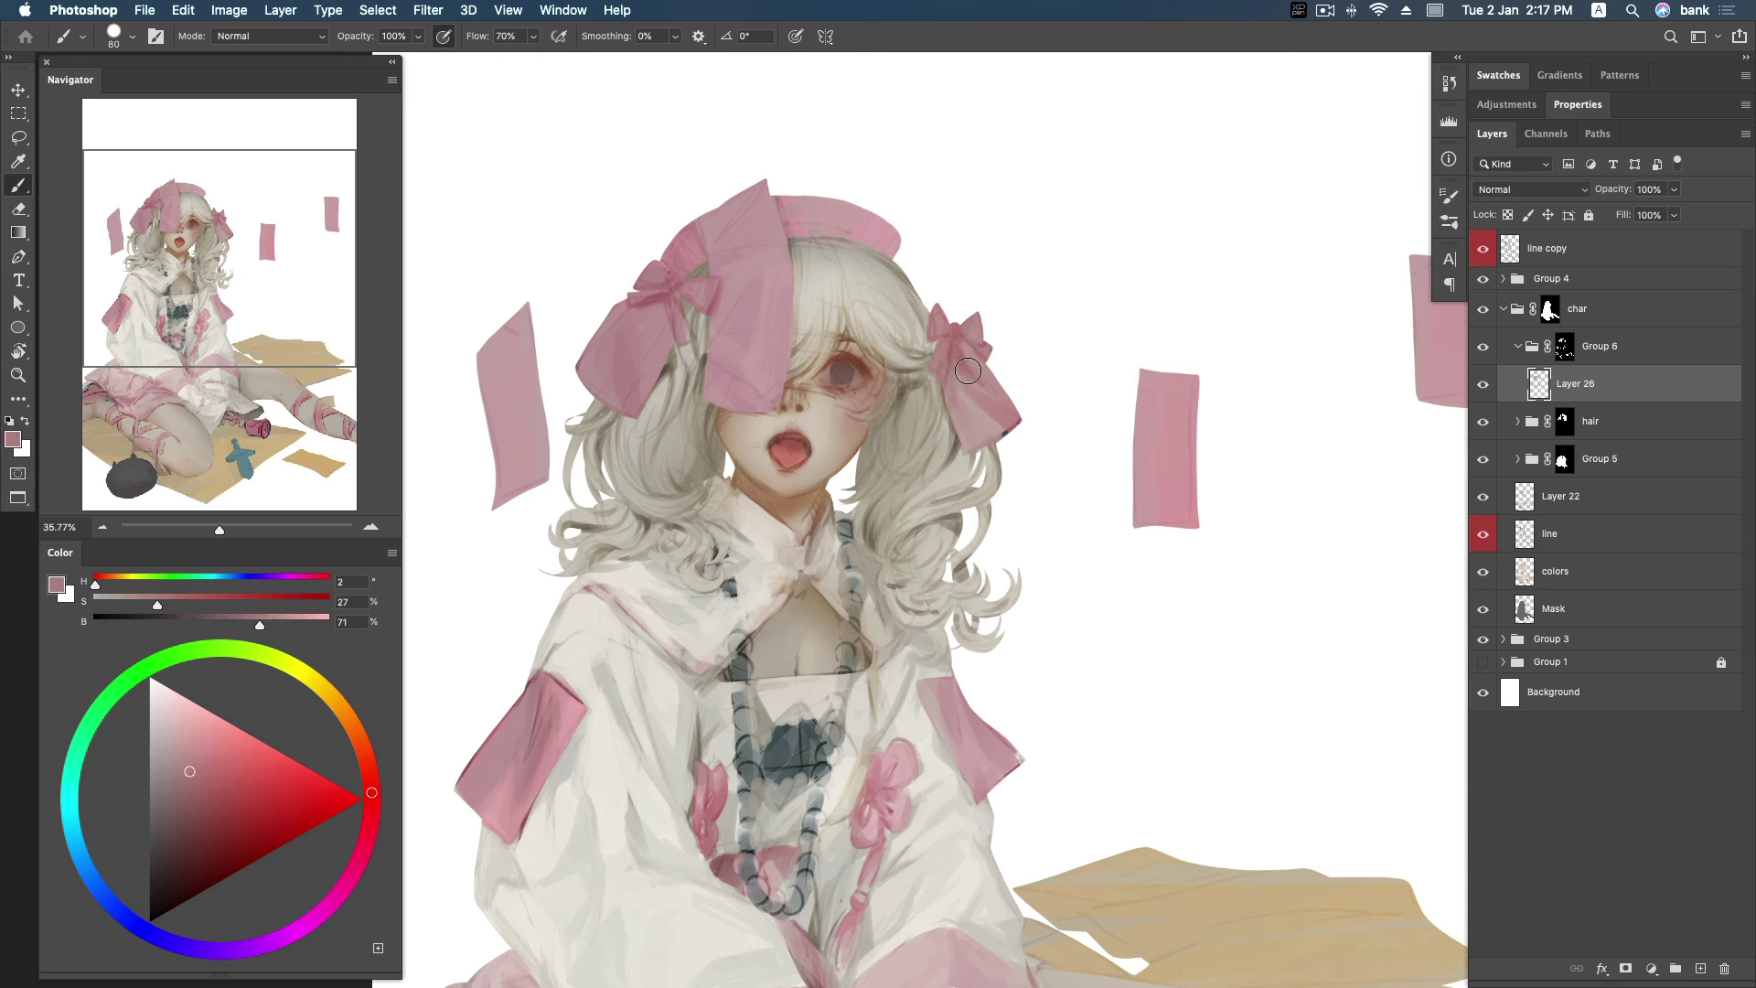
pyautogui.keyDown('alt'); pyautogui.click(996, 410); pyautogui.keyUp('alt')
pyautogui.keyDown('alt'); pyautogui.click(956, 392); pyautogui.keyUp('alt')
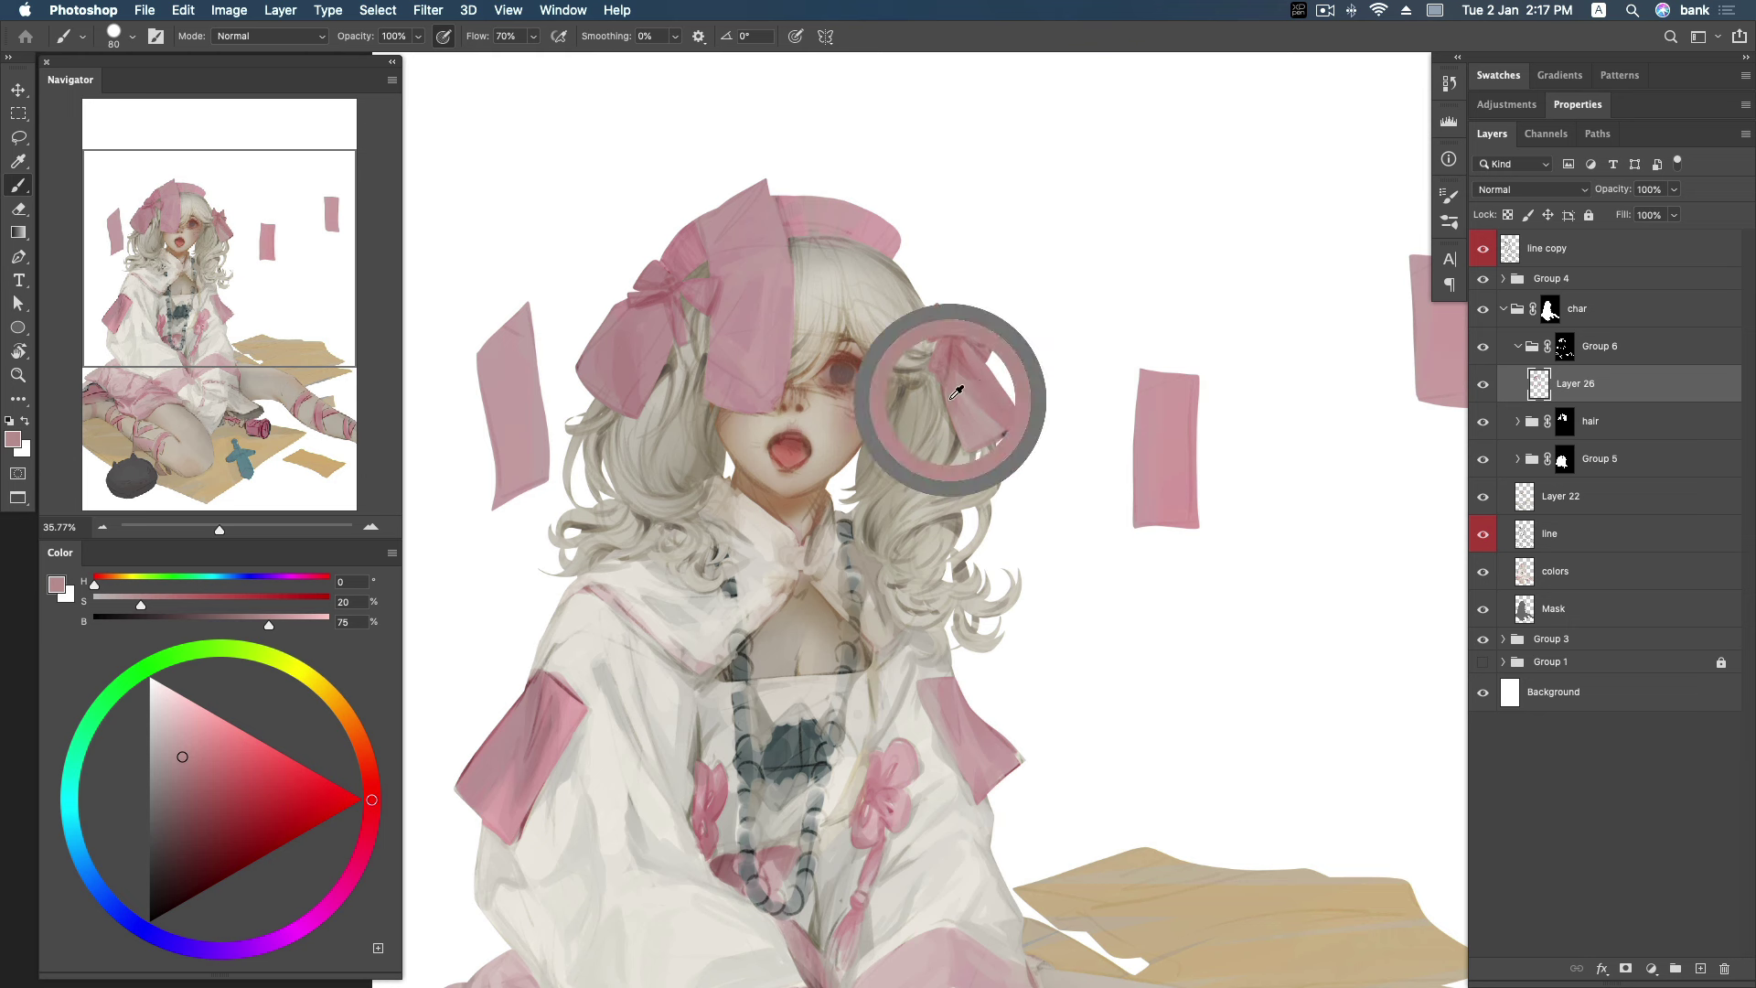
pyautogui.keyDown('alt'); pyautogui.click(1004, 417); pyautogui.keyUp('alt')
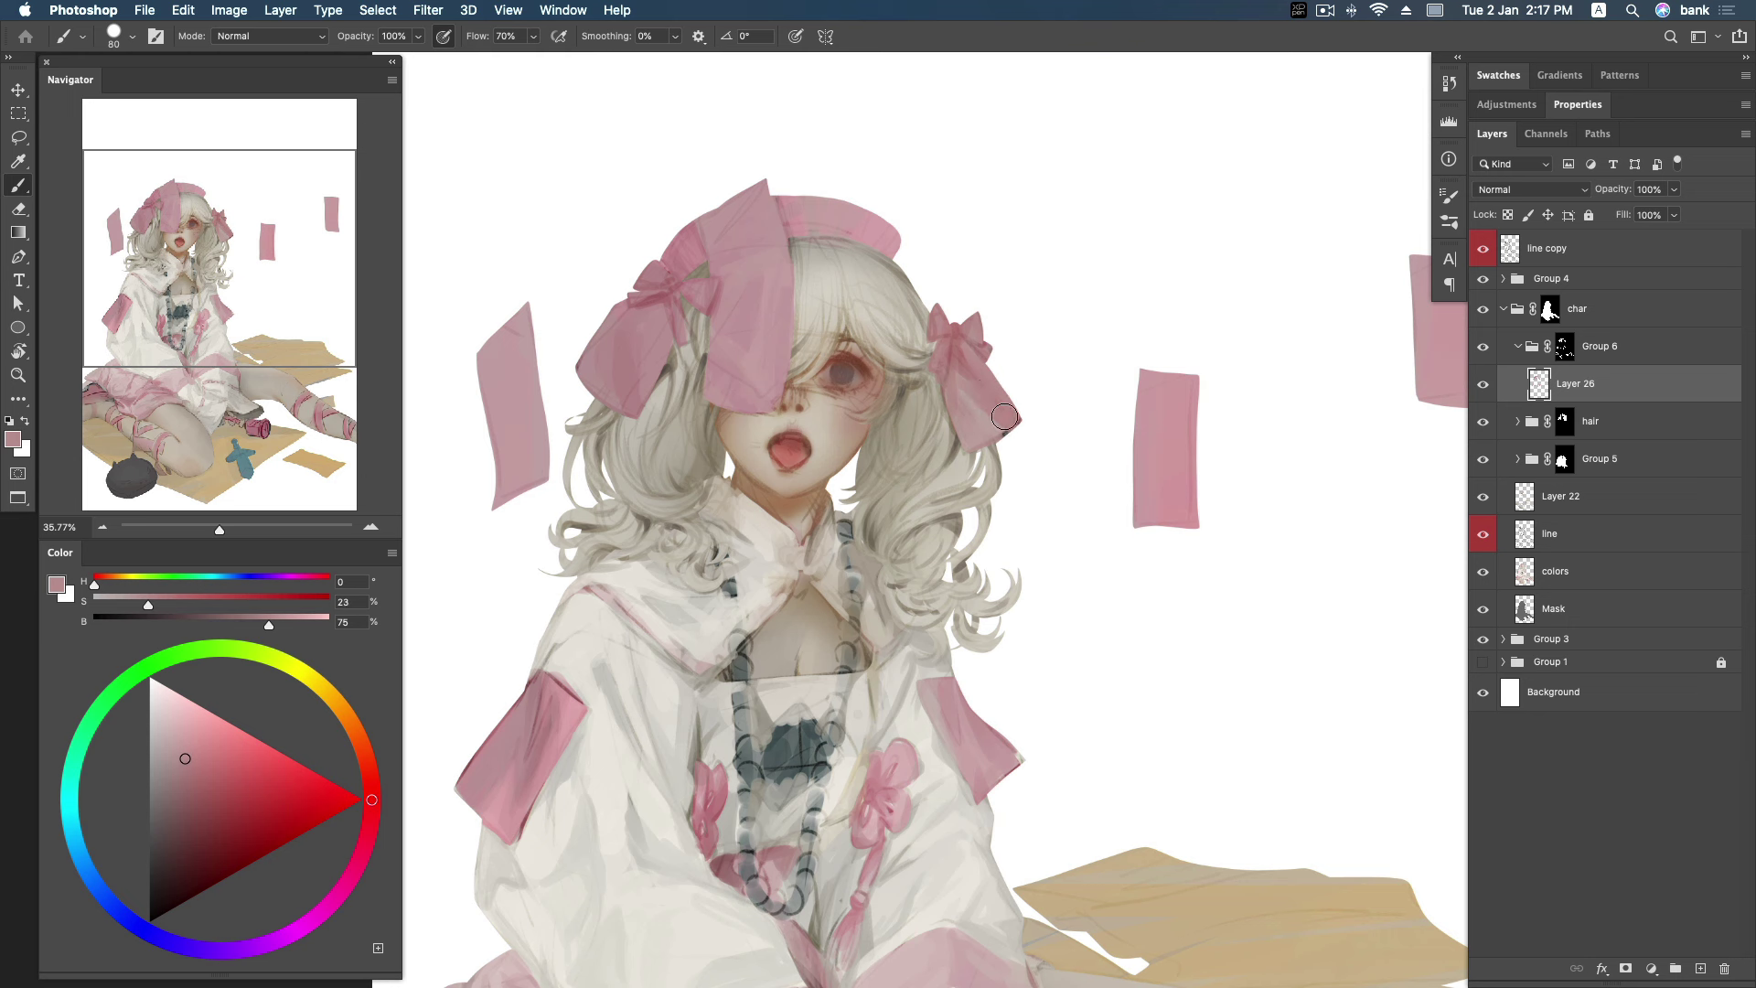
# Dab deep beret pink near the bow edge, then choose a brighter, paler beret pink.
pyautogui.keyDown('alt'); pyautogui.click(1000, 430); pyautogui.keyUp('alt')
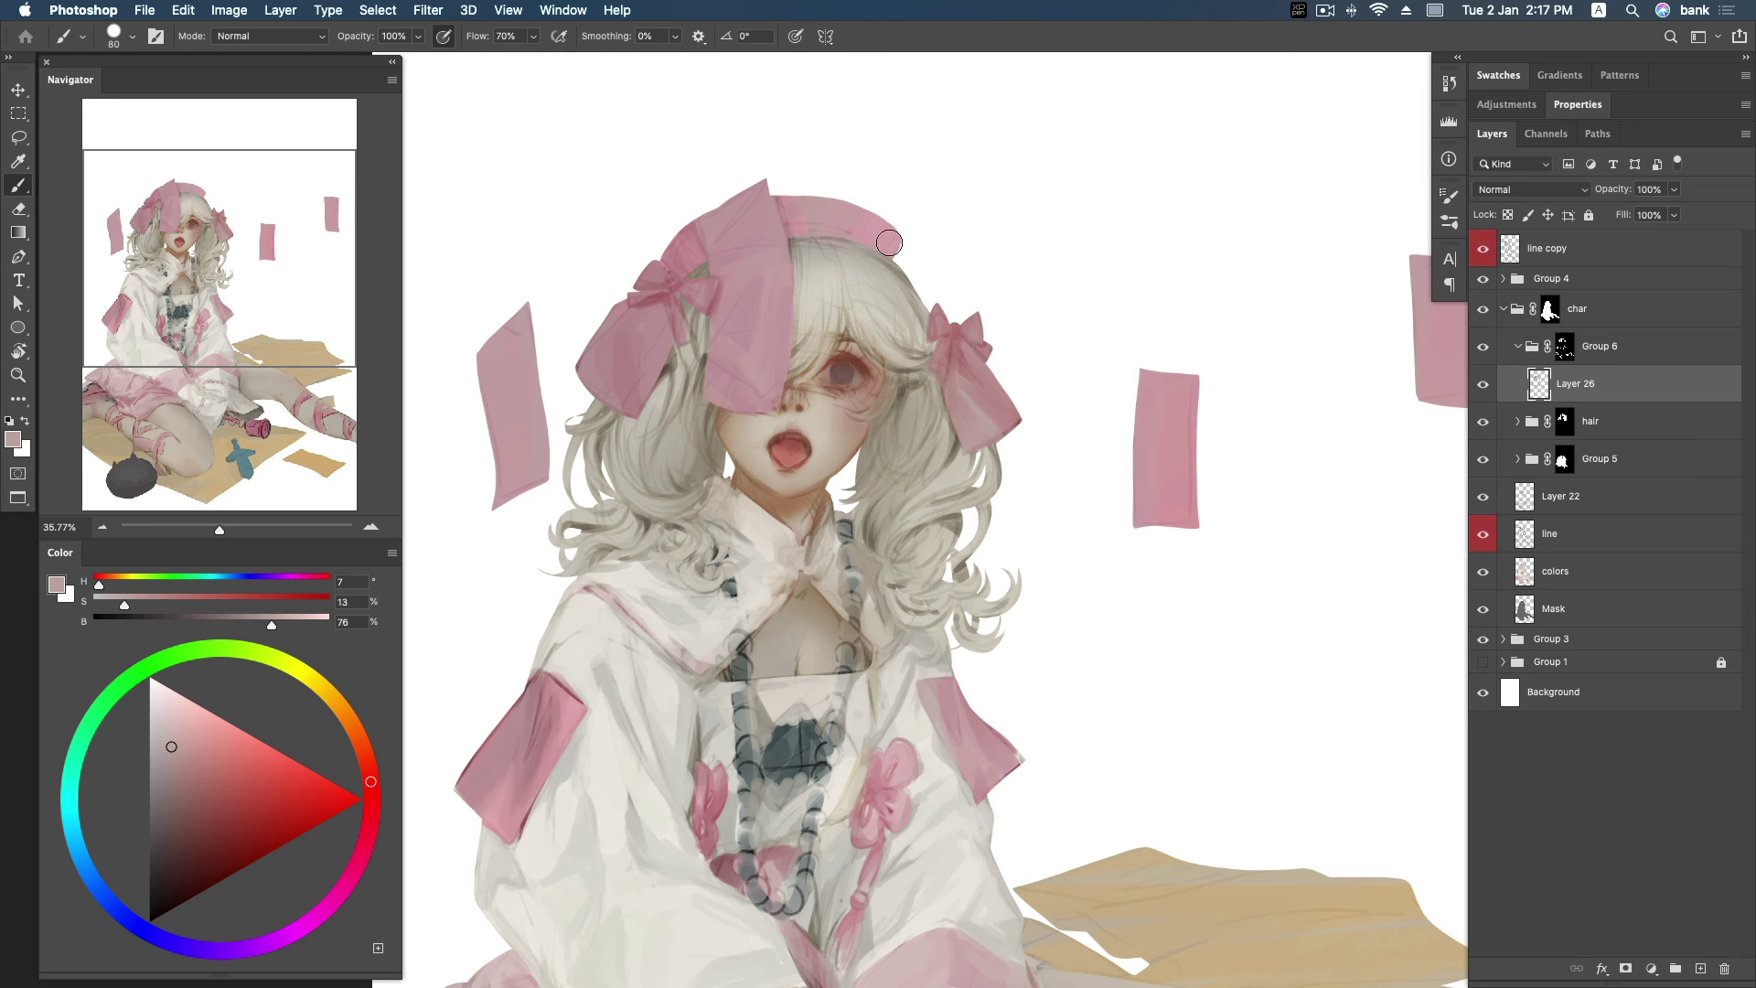
pyautogui.keyDown('alt'); pyautogui.click(817, 219); pyautogui.keyUp('alt')
pyautogui.keyDown('alt'); pyautogui.click(785, 194); pyautogui.keyUp('alt')
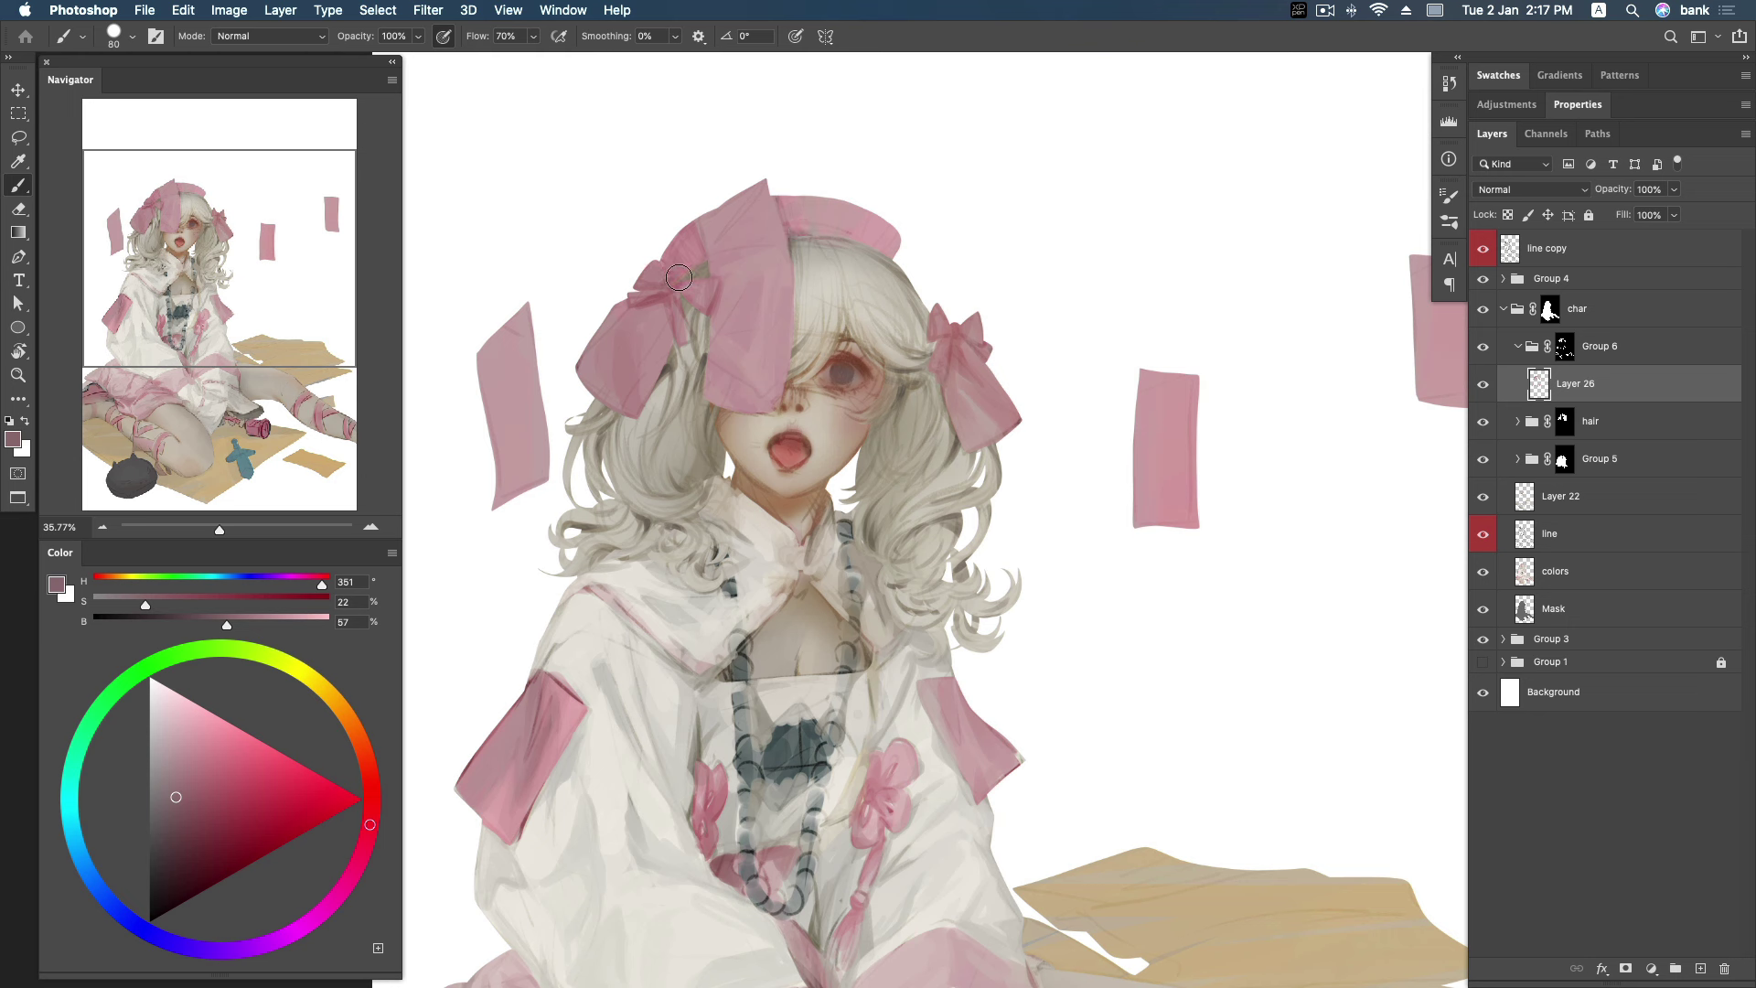
pyautogui.moveTo(712, 300); pyautogui.dragTo(719, 307)
pyautogui.keyDown('alt'); pyautogui.click(756, 228); pyautogui.keyUp('alt')
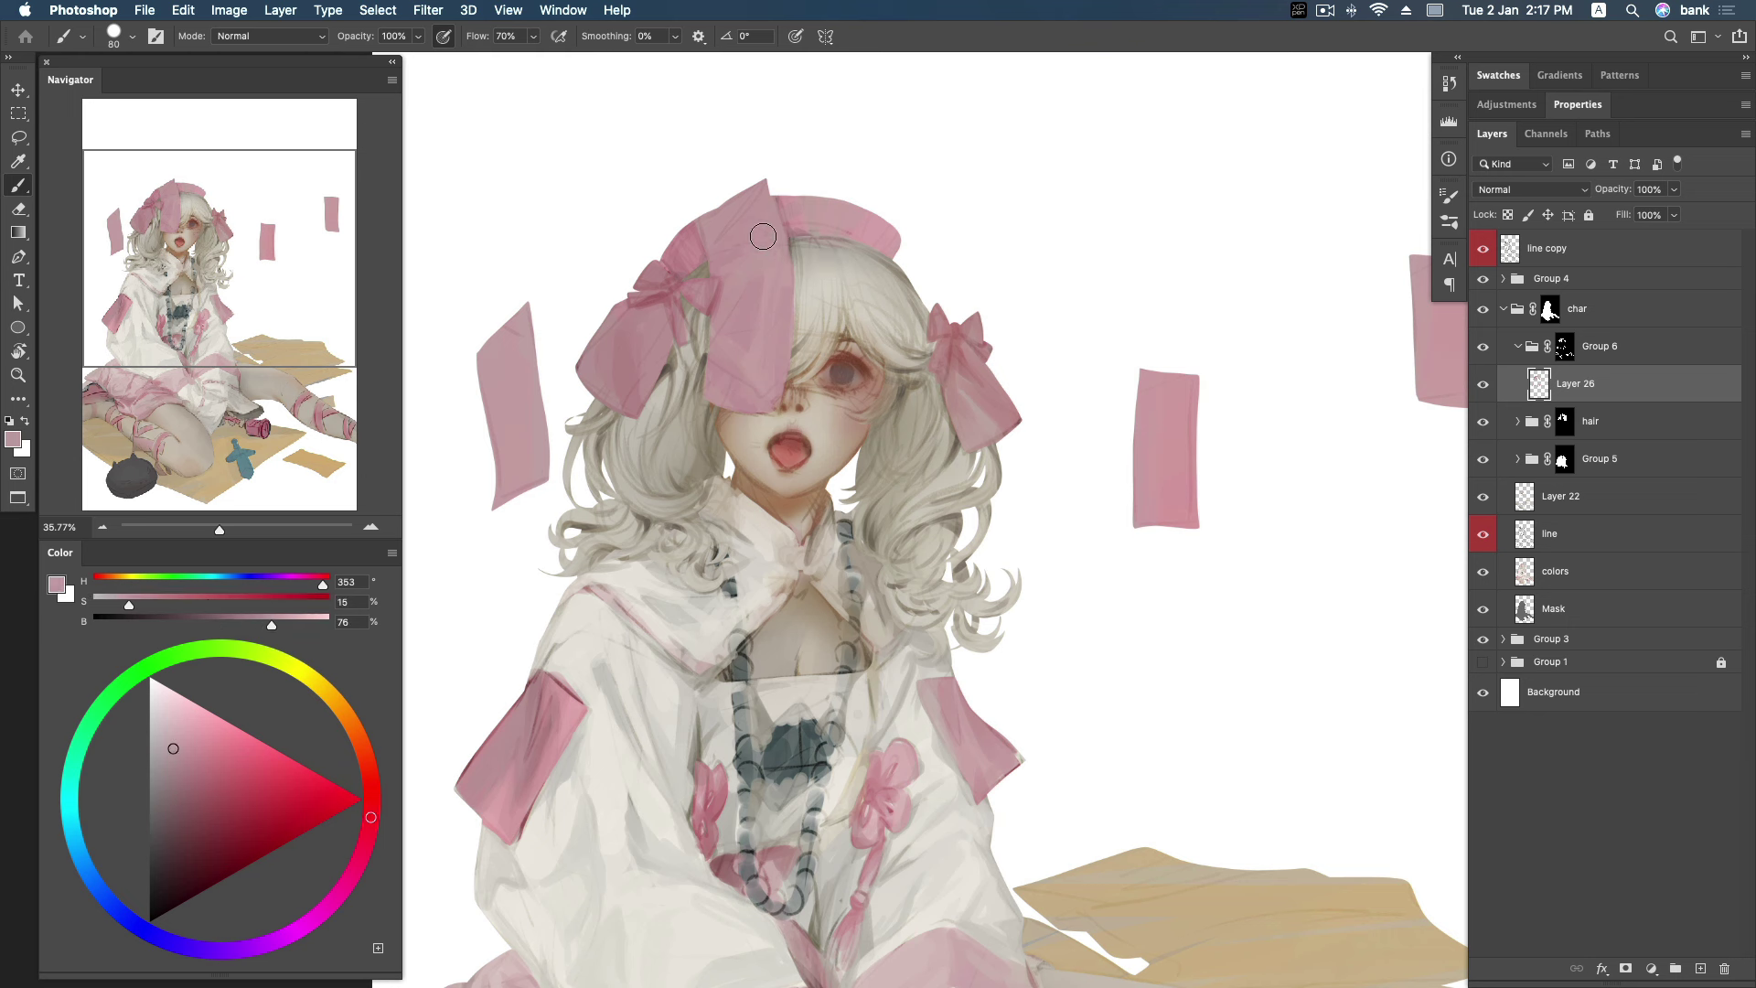
pyautogui.keyDown('alt'); pyautogui.click(771, 254); pyautogui.keyUp('alt')
pyautogui.click(183, 731)
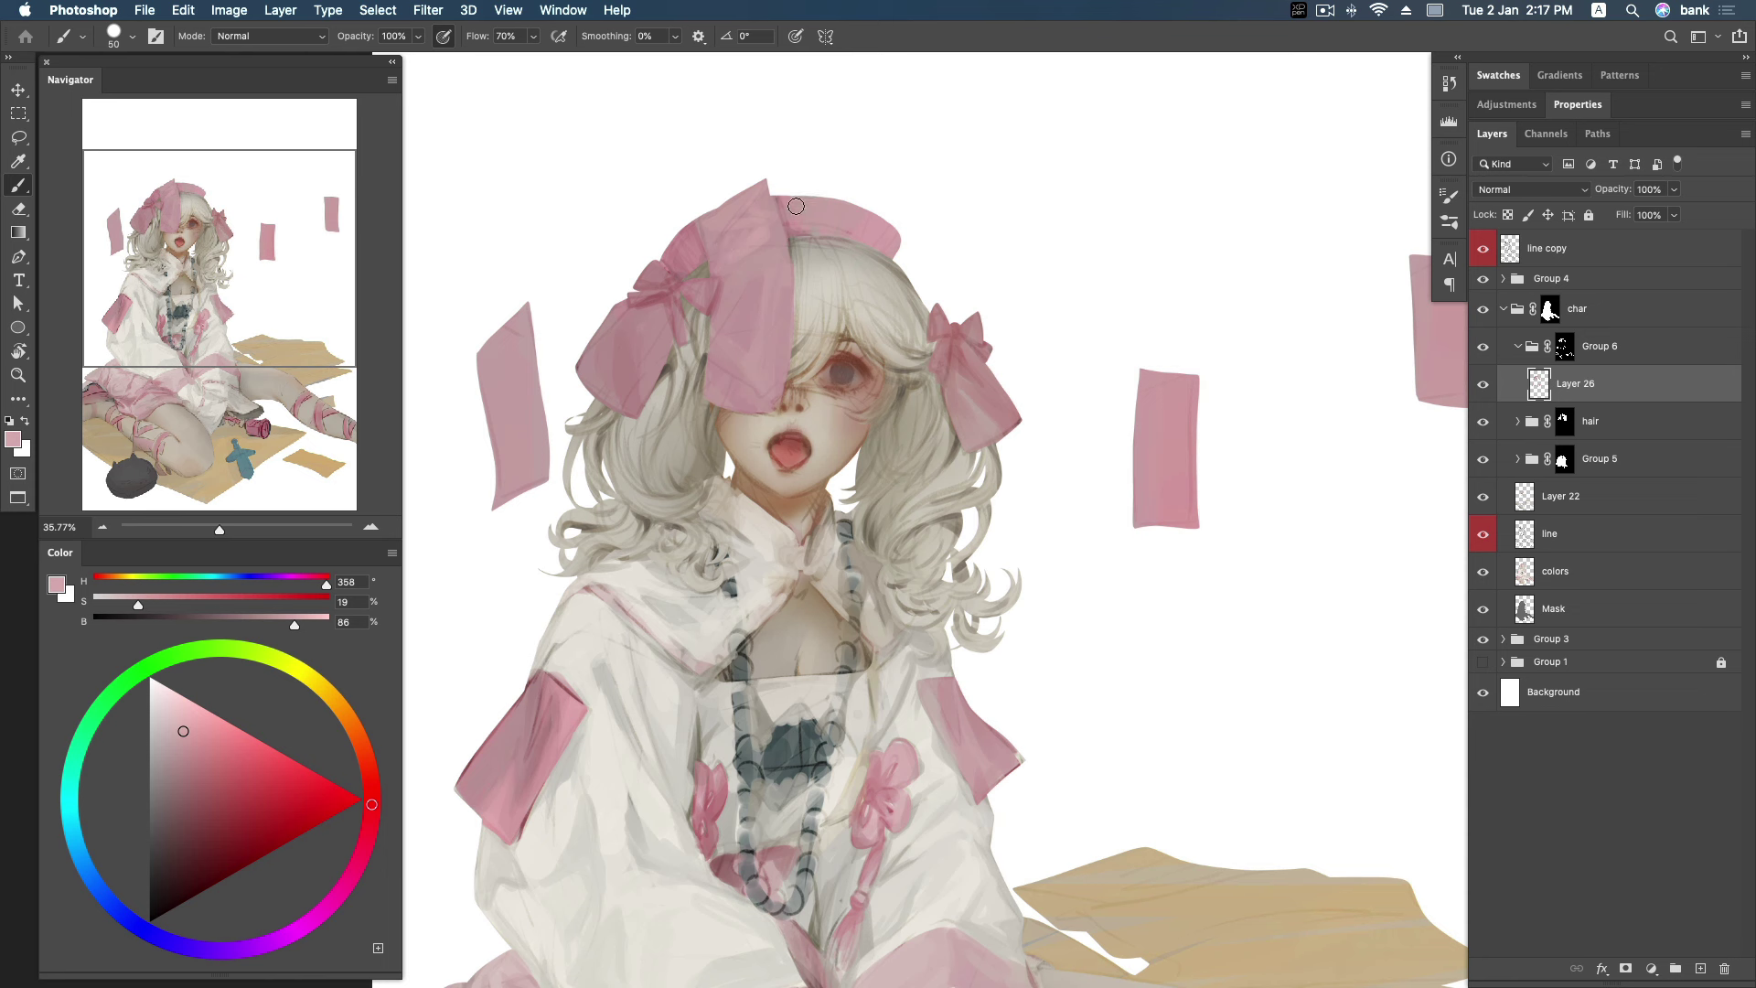
# Undo stray beret strokes and resample light and deeper beret pinks.
pyautogui.press('super+z')
pyautogui.press('super+z')
pyautogui.press('super+z')
pyautogui.keyDown('alt'); pyautogui.click(752, 364); pyautogui.keyUp('alt')
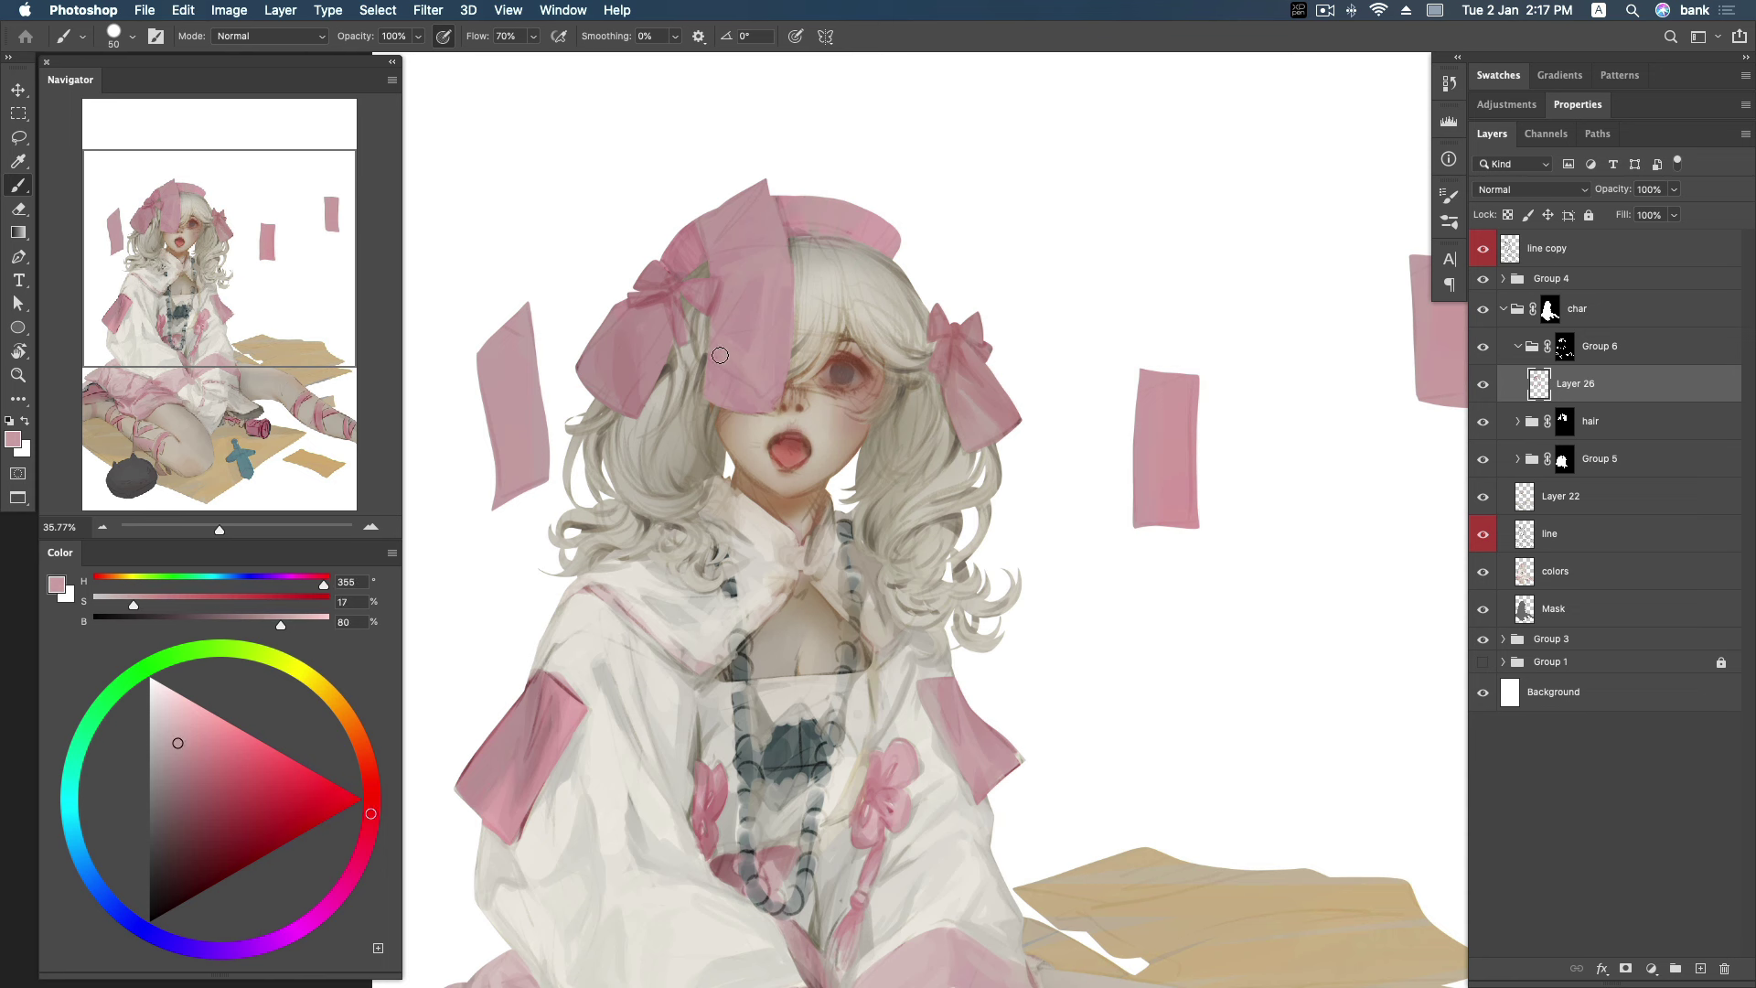
pyautogui.keyDown('alt'); pyautogui.click(736, 395); pyautogui.keyUp('alt')
pyautogui.keyDown('alt'); pyautogui.click(746, 361); pyautogui.keyUp('alt')
# Shade the large left bow with its shadow, mid, saturated and soft pinks.
pyautogui.keyDown('alt'); pyautogui.click(523, 489); pyautogui.keyUp('alt')
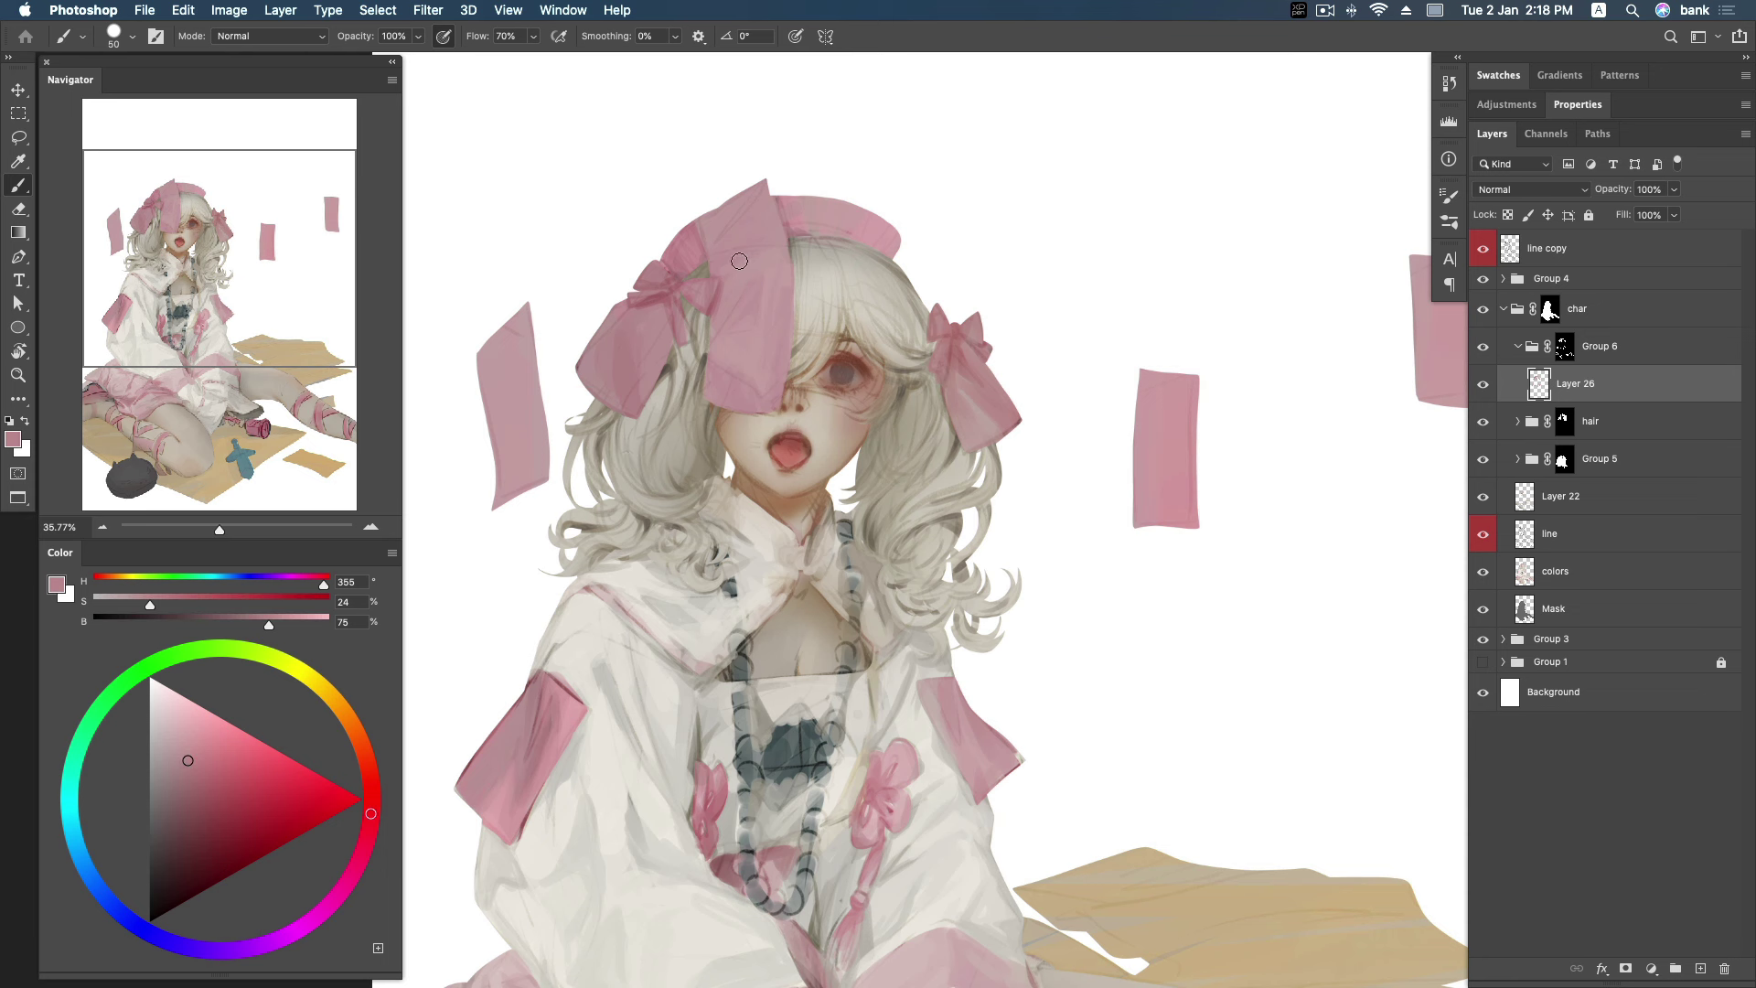
pyautogui.keyDown('alt'); pyautogui.click(728, 210); pyautogui.keyUp('alt')
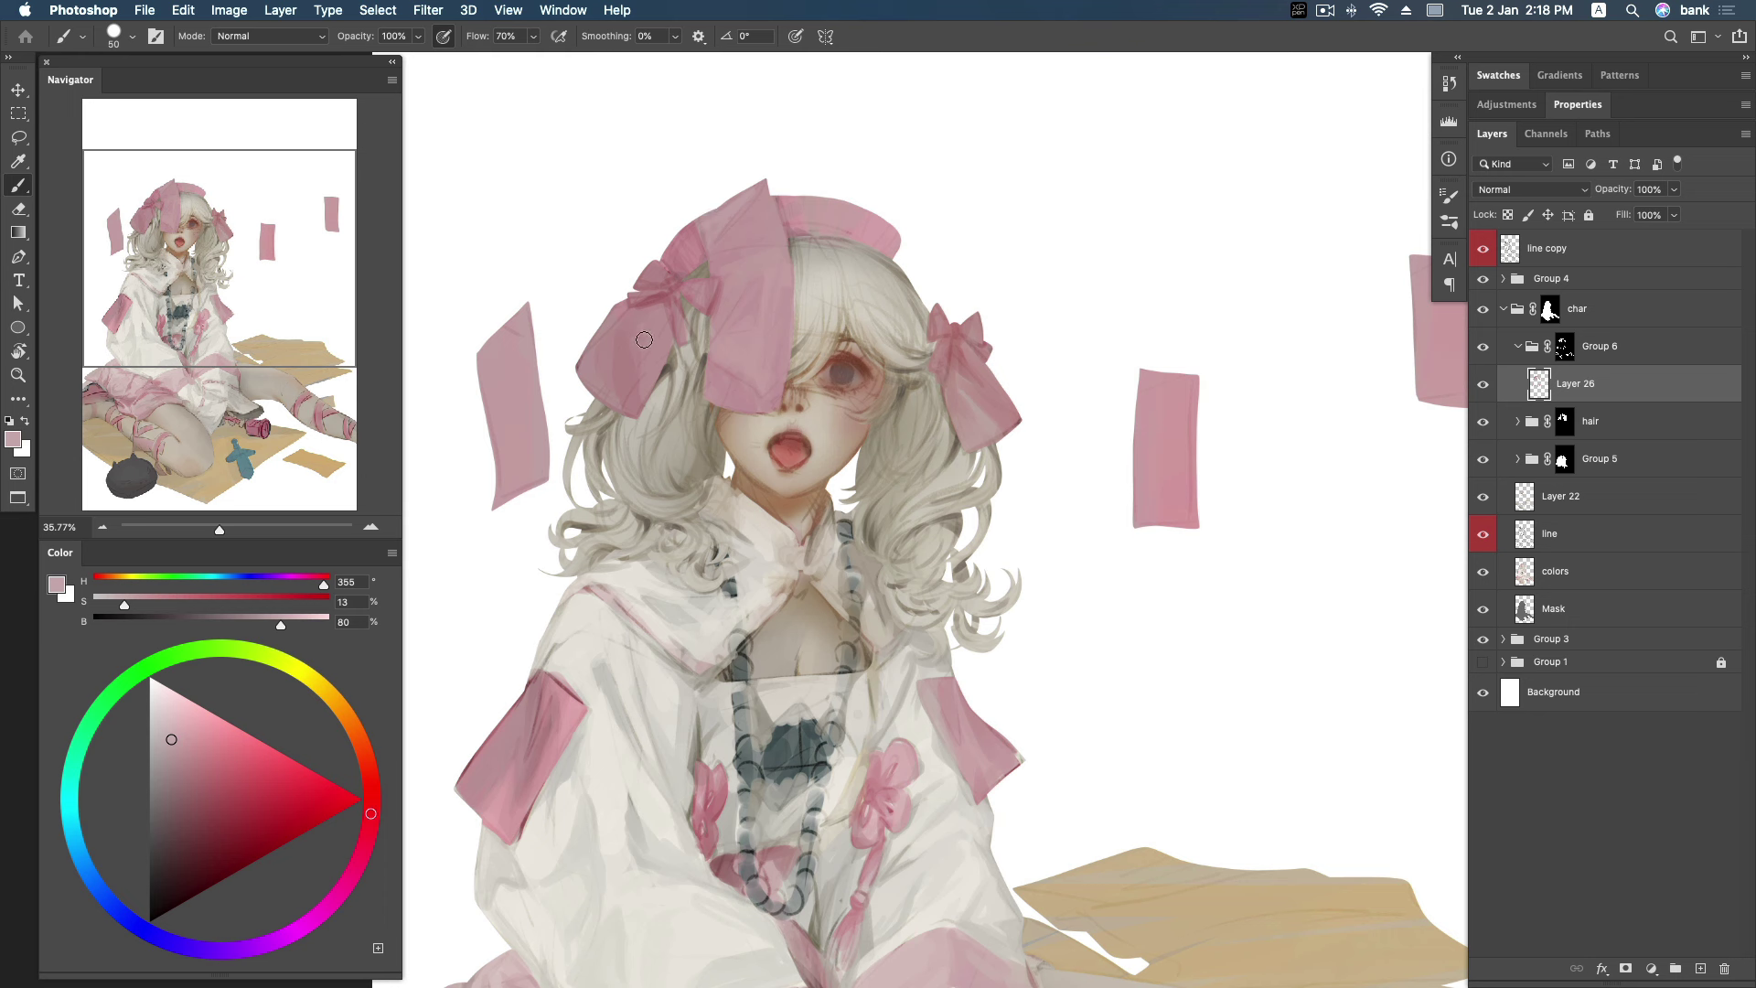
pyautogui.keyDown('alt'); pyautogui.click(651, 313); pyautogui.keyUp('alt')
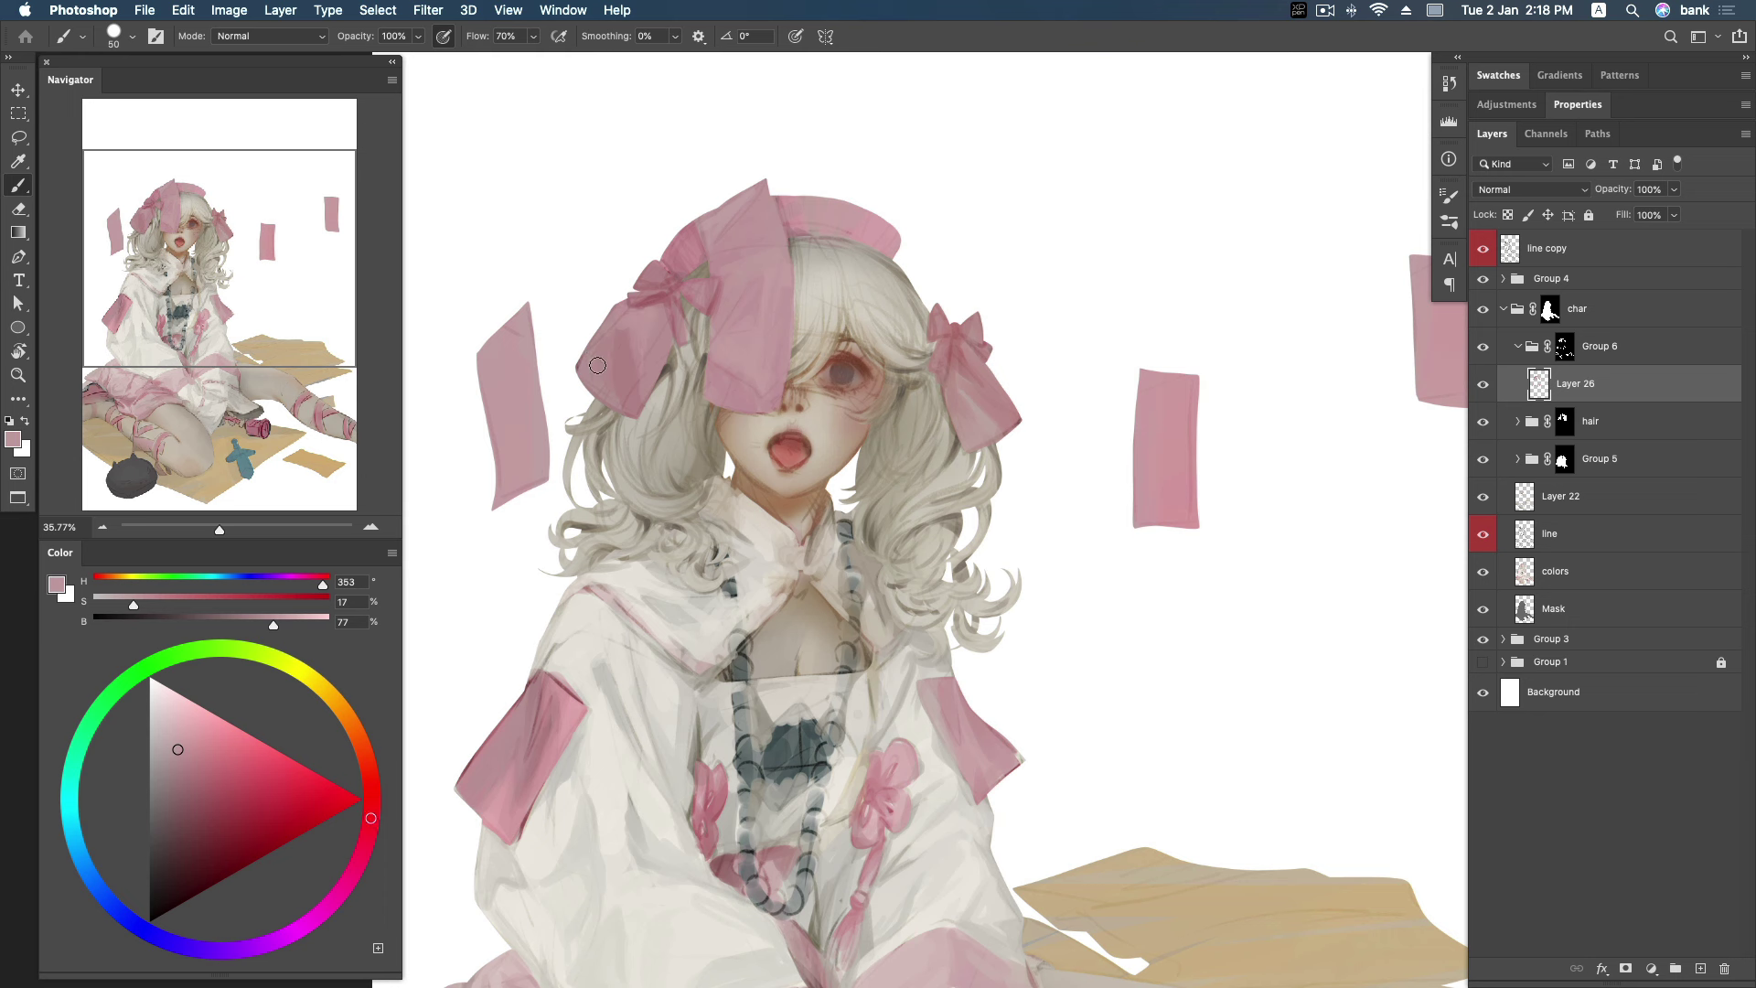
pyautogui.keyDown('alt'); pyautogui.click(621, 329); pyautogui.keyUp('alt')
pyautogui.keyDown('alt'); pyautogui.click(663, 305); pyautogui.keyUp('alt')
pyautogui.keyDown('alt'); pyautogui.click(665, 304); pyautogui.keyUp('alt')
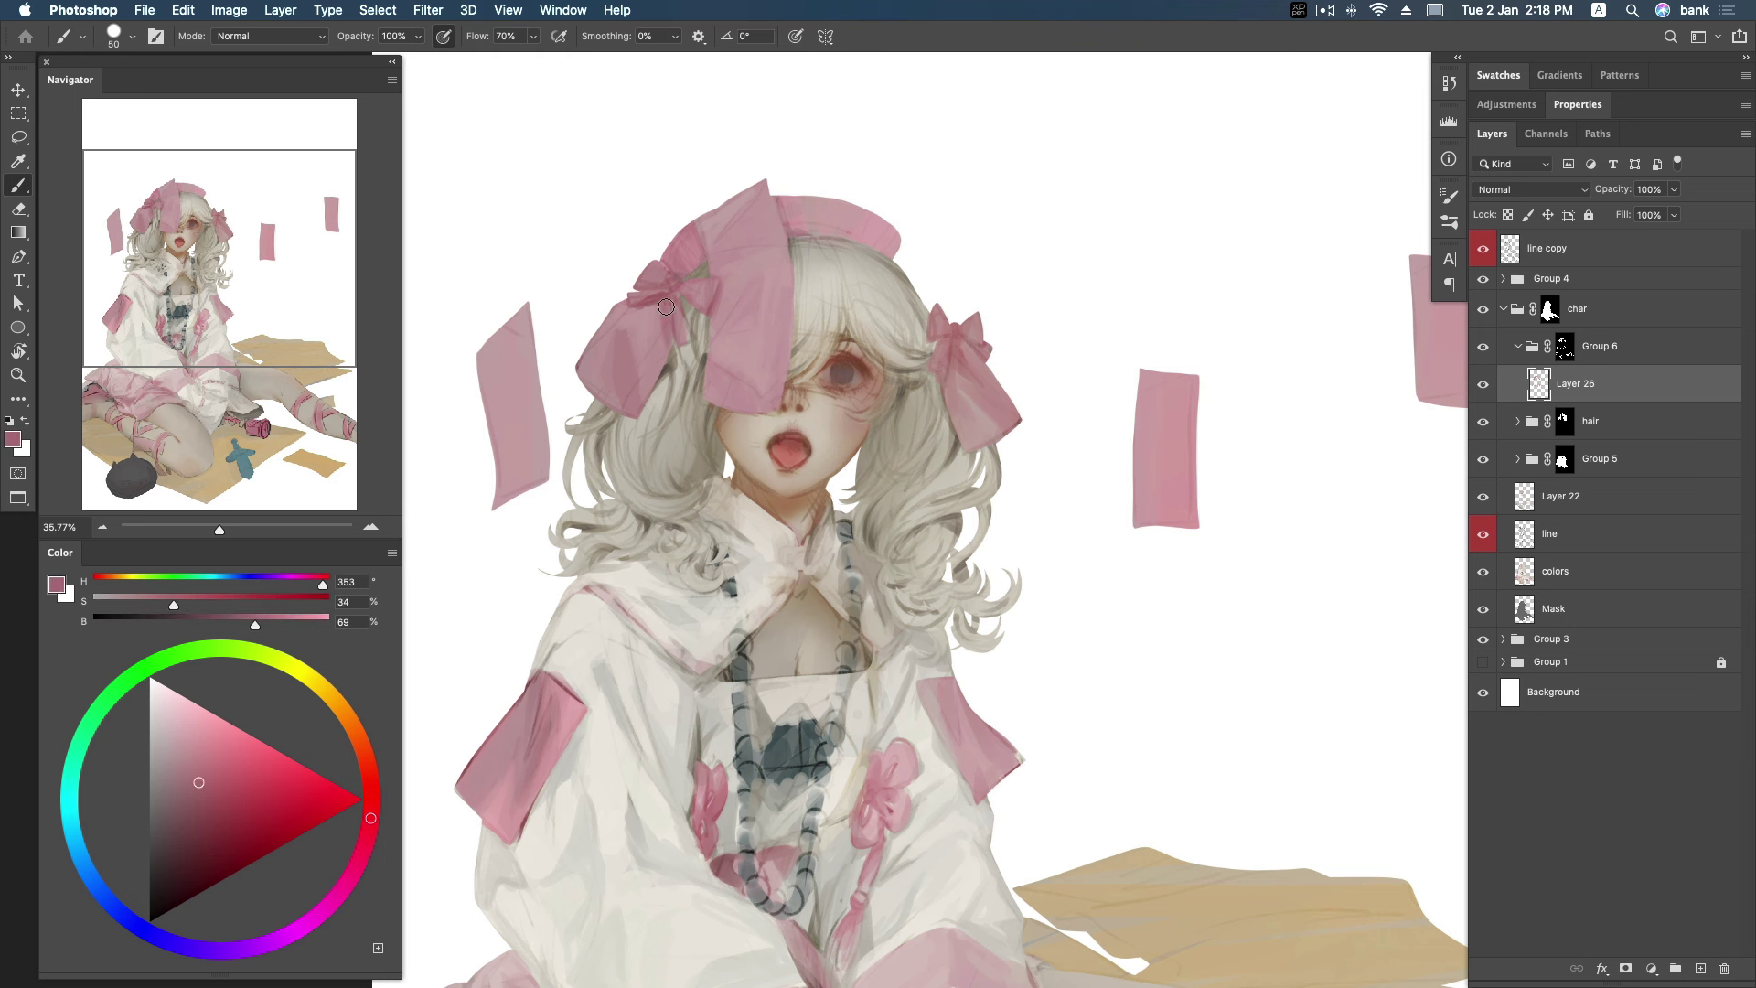
pyautogui.keyDown('alt'); pyautogui.click(664, 338); pyautogui.keyUp('alt')
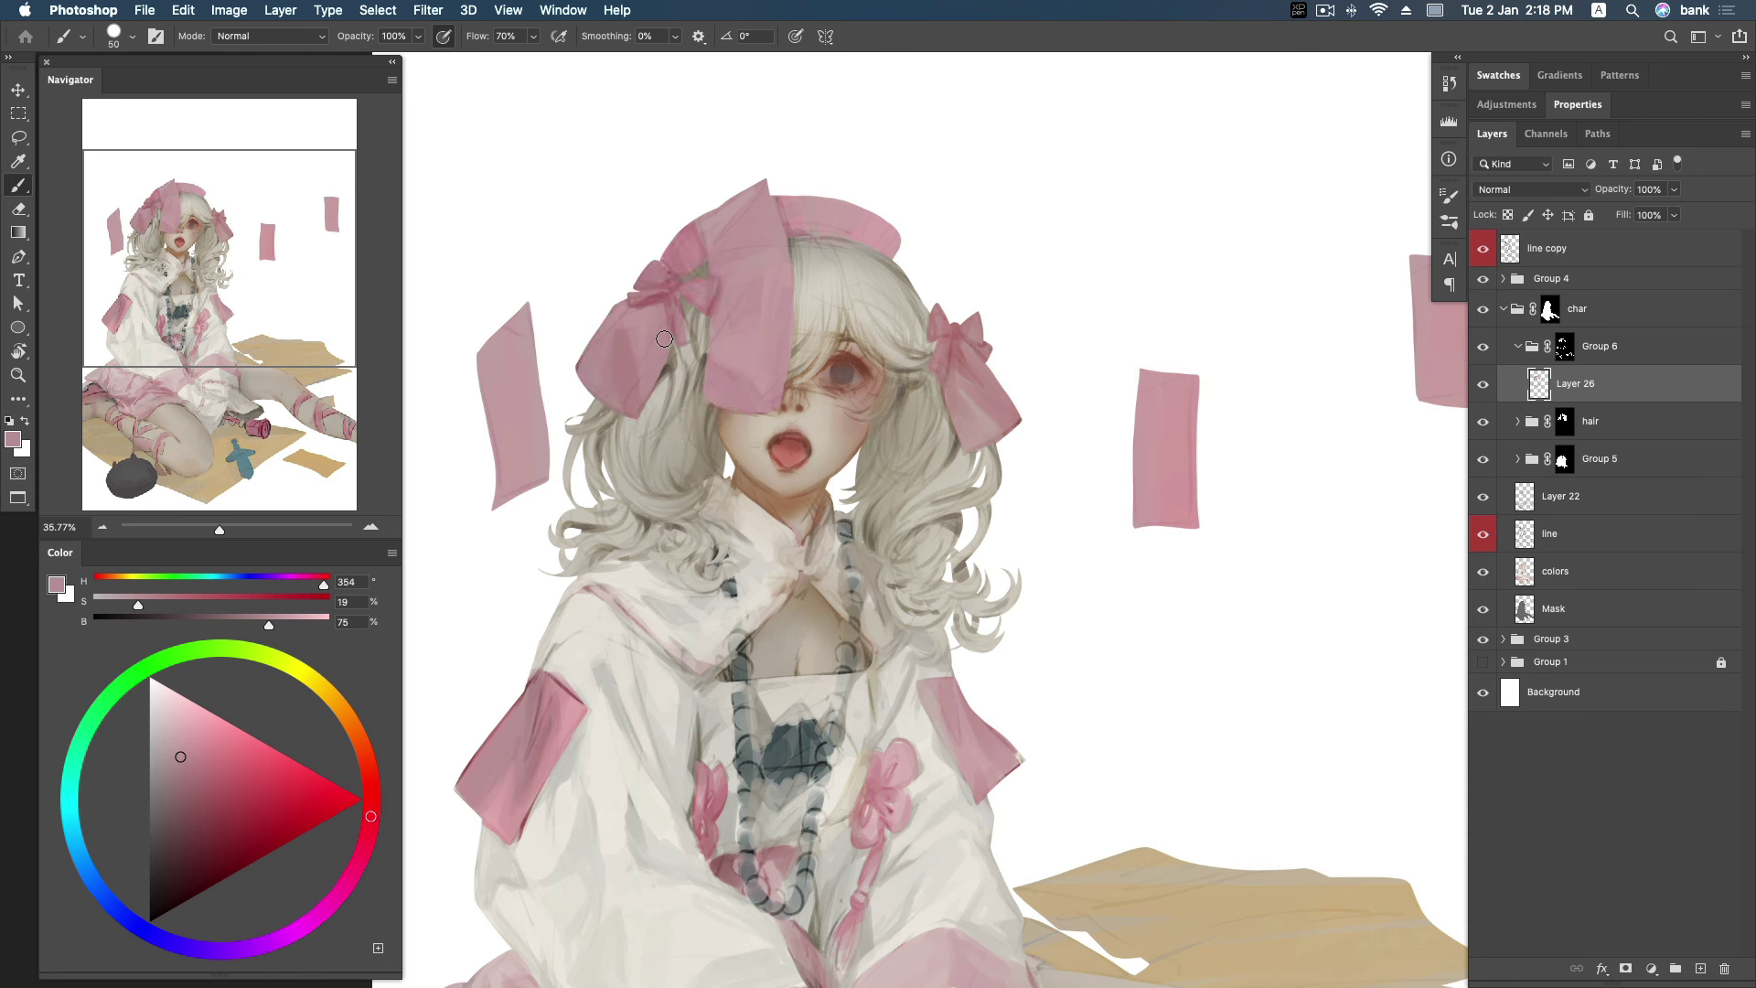
pyautogui.keyDown('alt'); pyautogui.click(634, 313); pyautogui.keyUp('alt')
pyautogui.keyDown('alt'); pyautogui.click(622, 362); pyautogui.keyUp('alt')
# Bring the sleeves and skirt into view and pick a darker, duller pink.
pyautogui.moveTo(1038, 702); pyautogui.dragTo(1038, 418)
pyautogui.keyDown('alt'); pyautogui.click(971, 485); pyautogui.keyUp('alt')
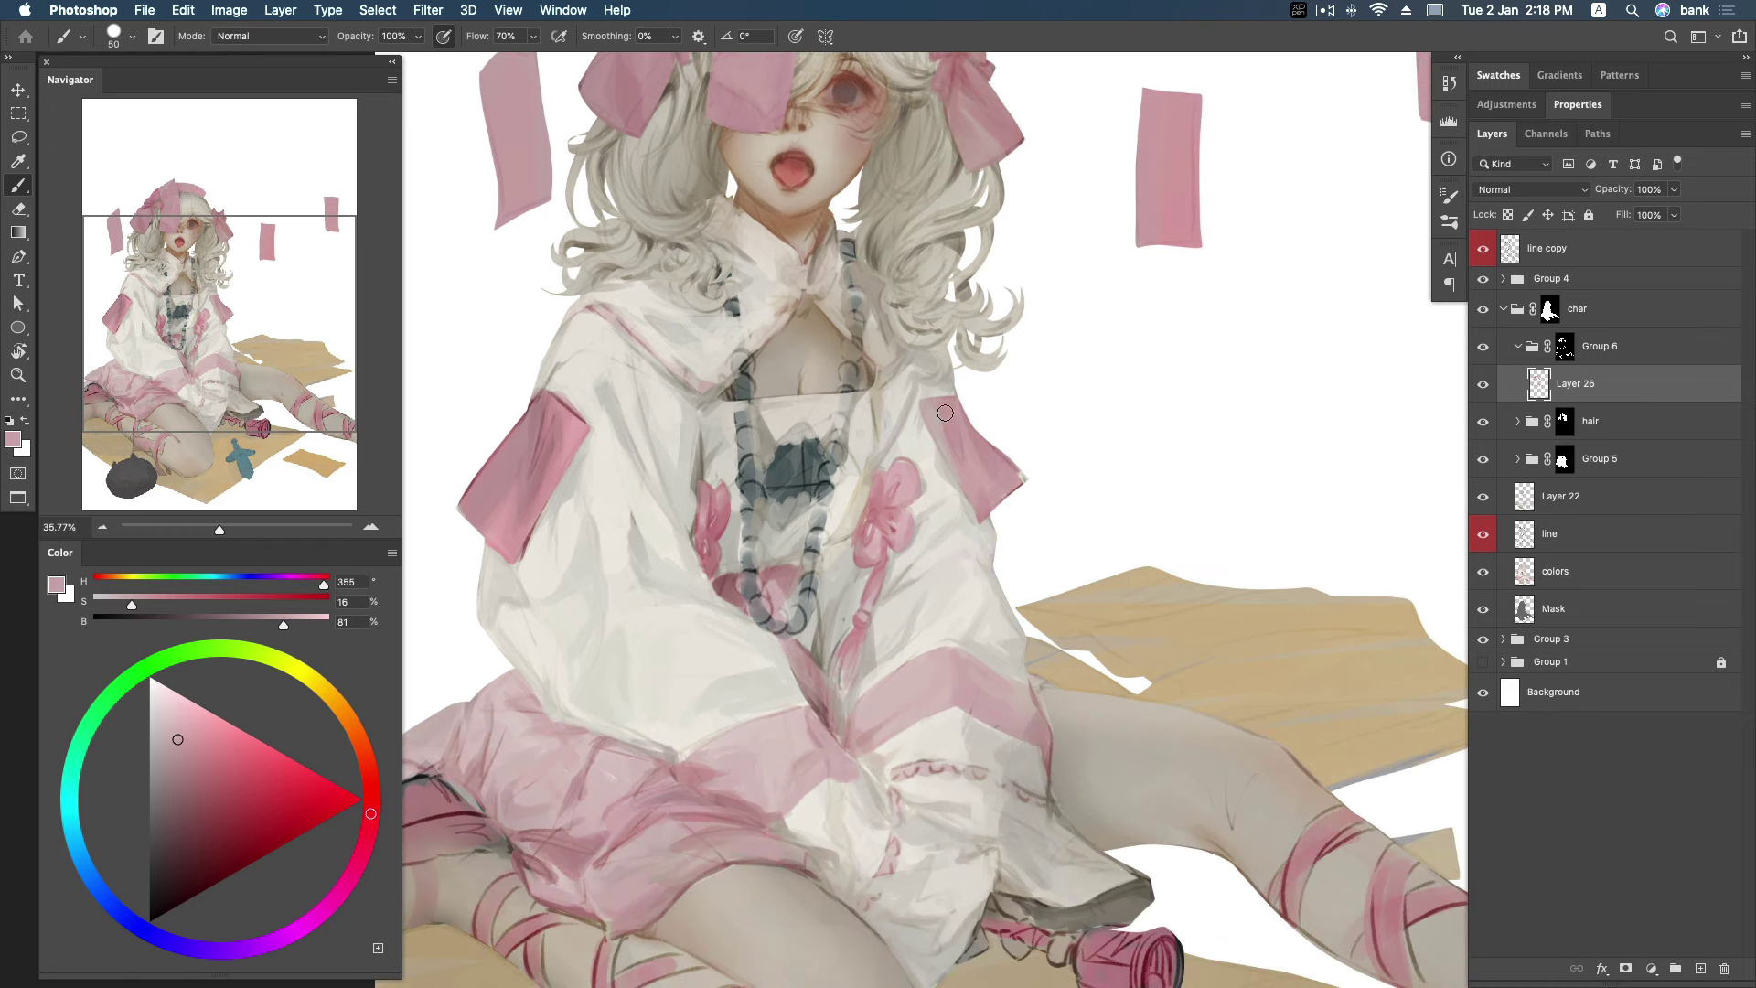
pyautogui.click(171, 750)
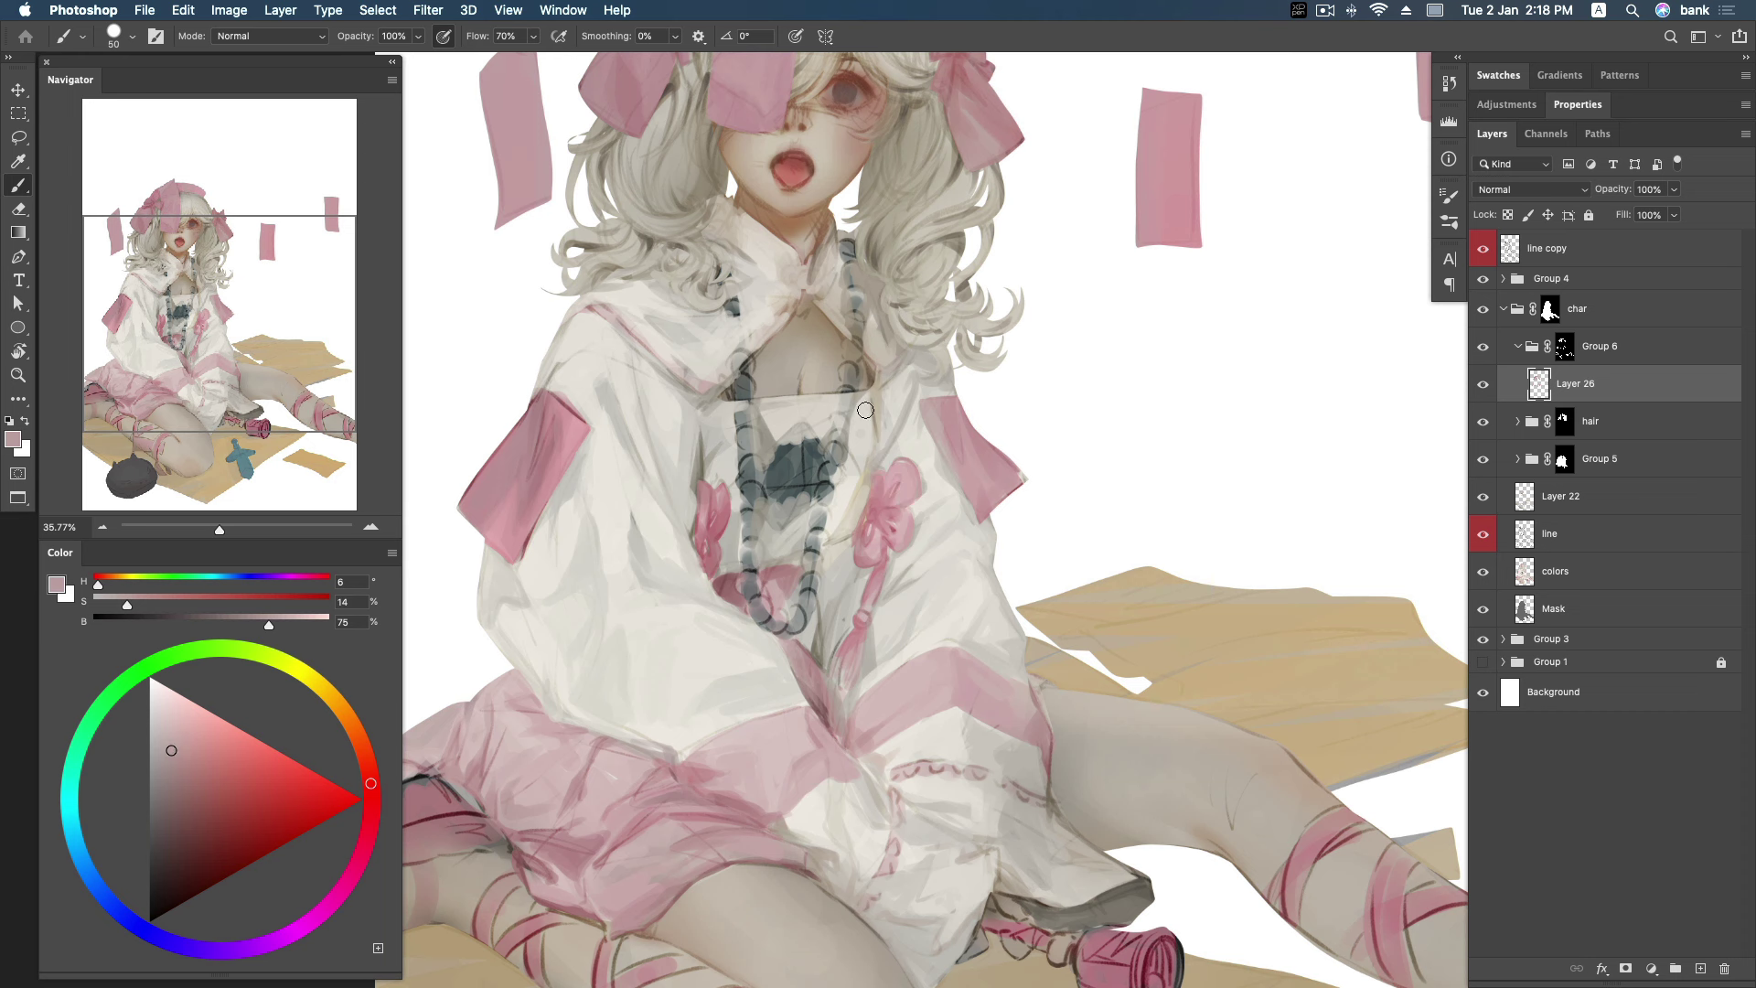
pyautogui.click(178, 778)
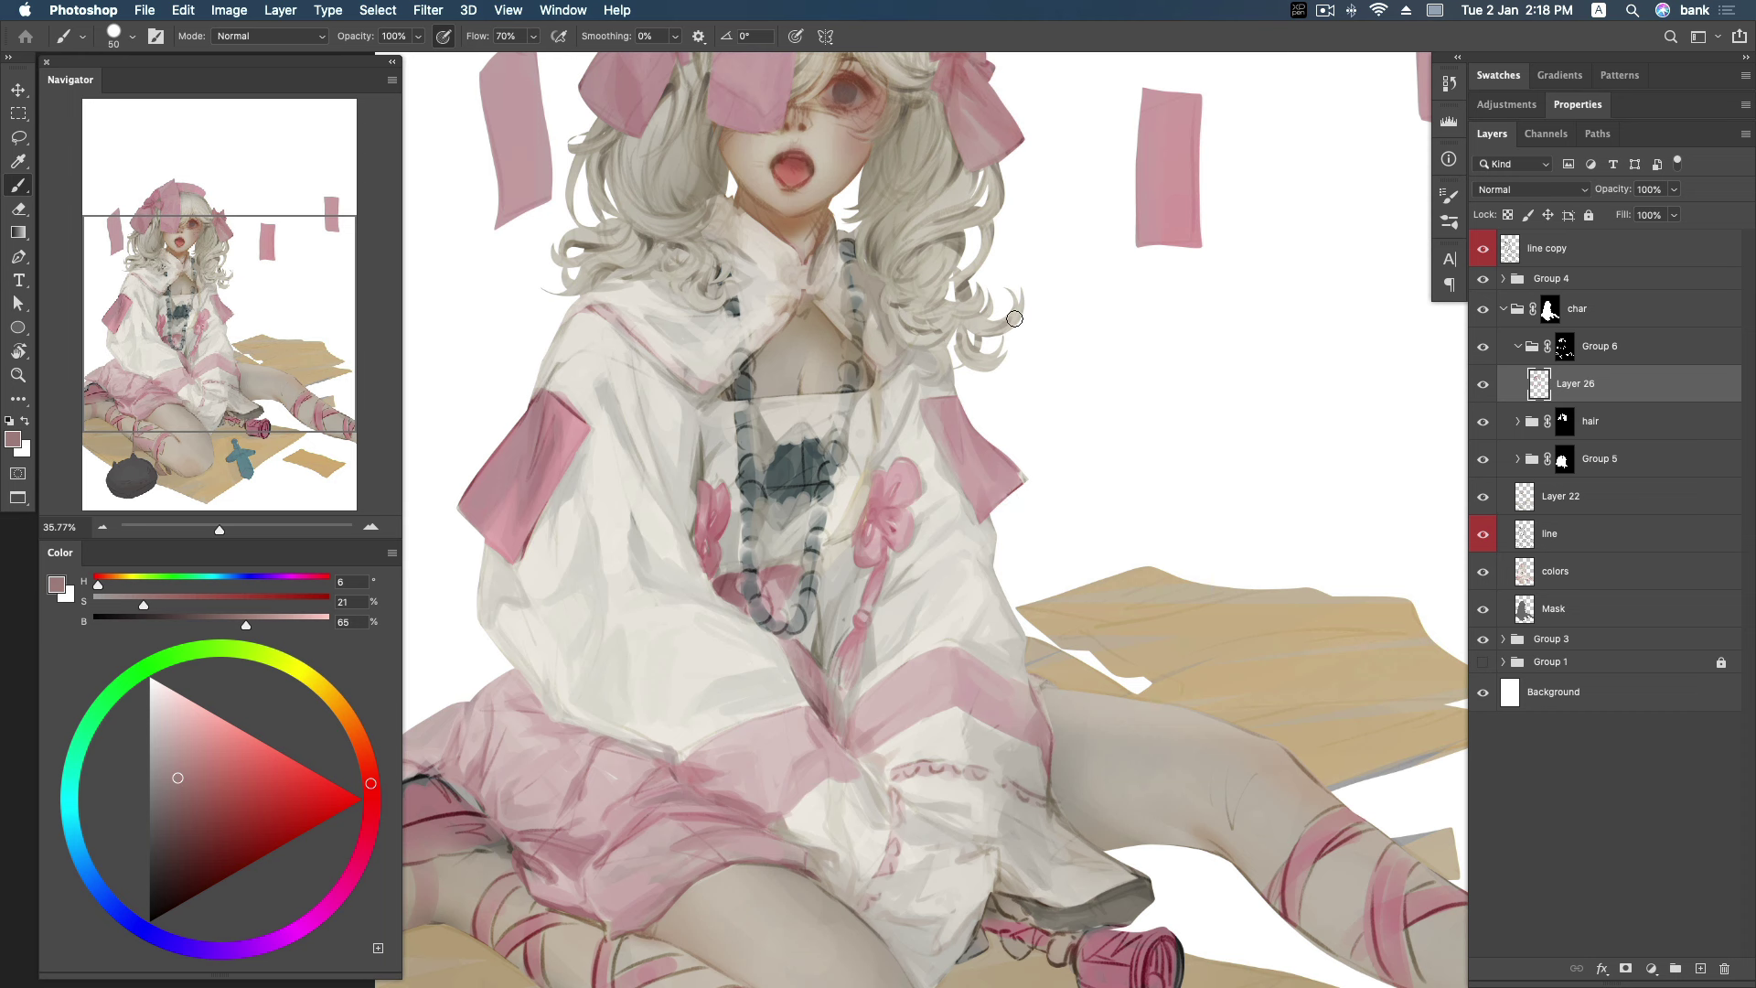
# Hide the line copy layer, toggle Group 6, and select Layer 25 in Group 5.
pyautogui.click(1487, 254)
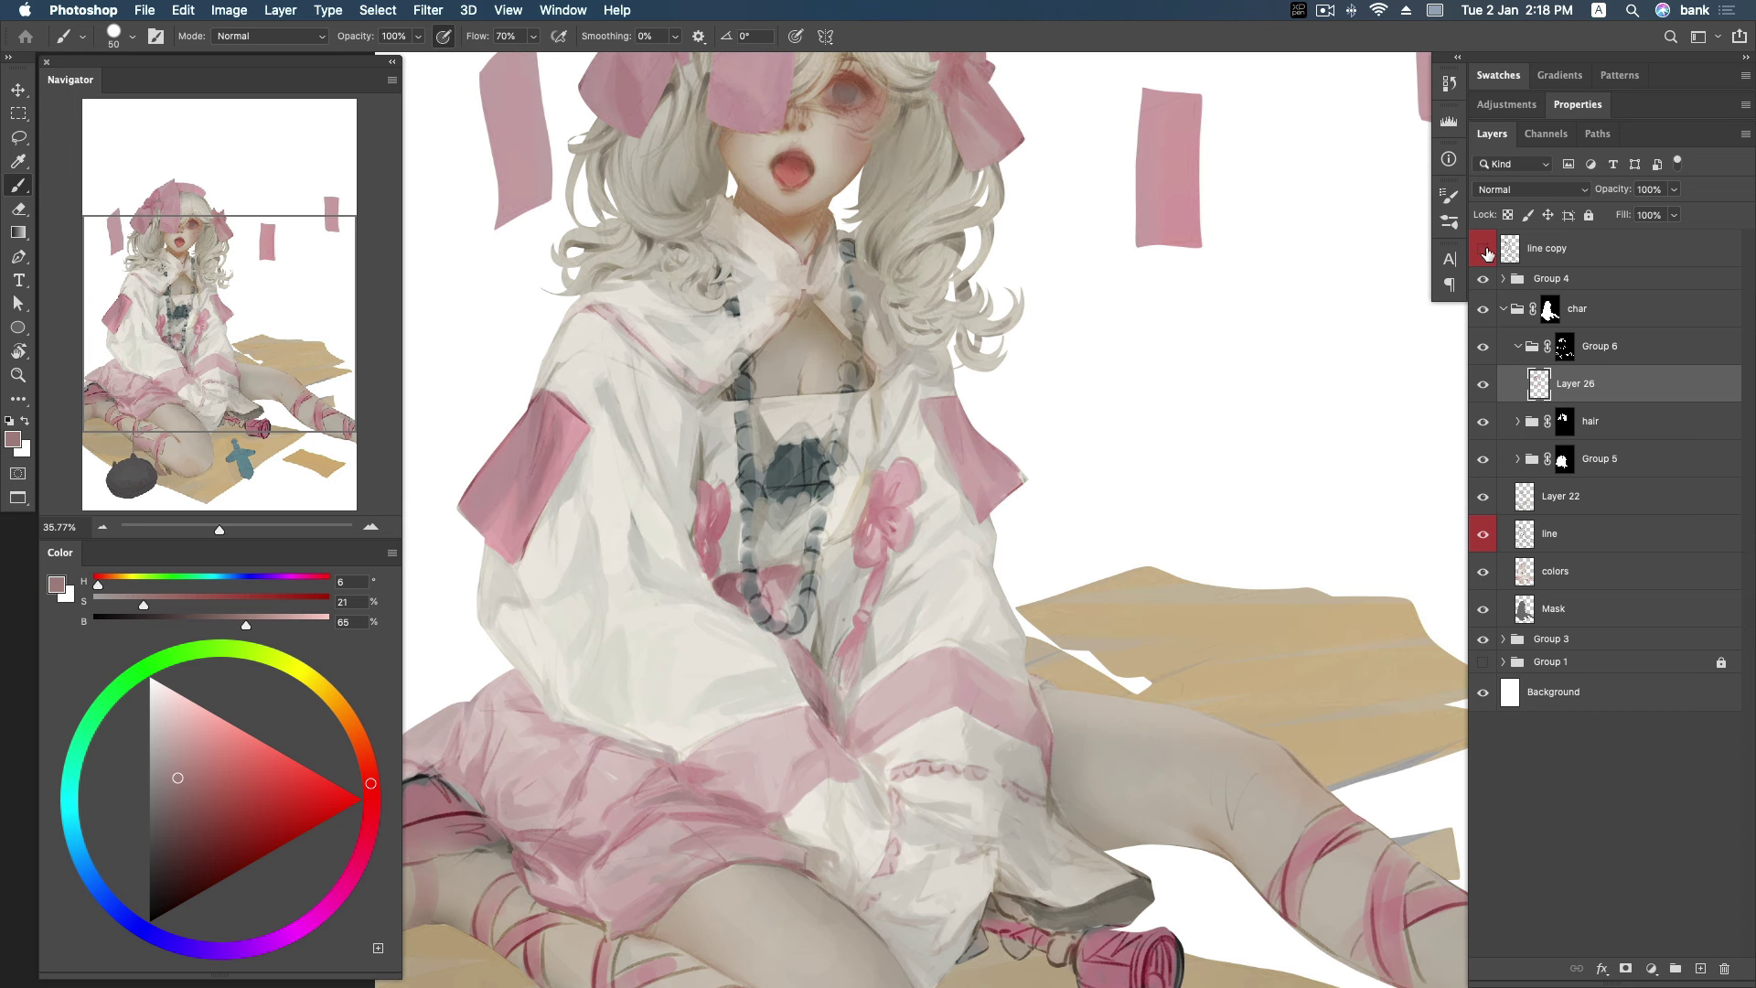
pyautogui.click(1483, 353)
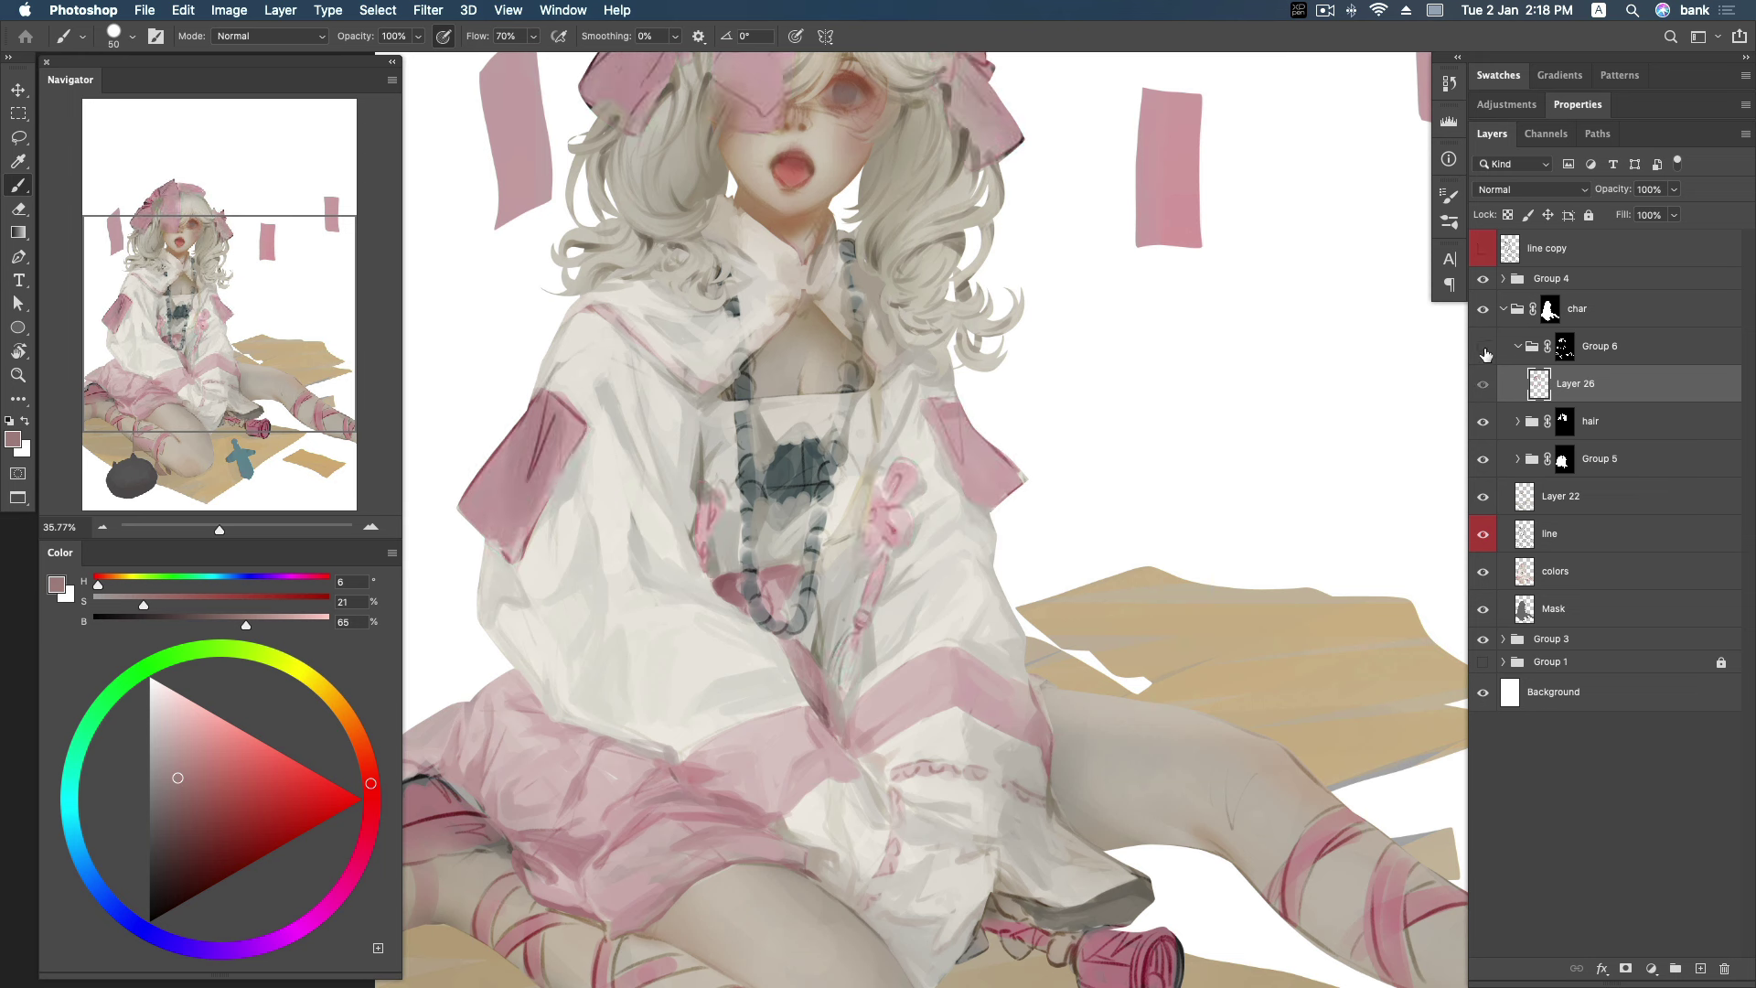
pyautogui.click(1517, 458)
pyautogui.click(1574, 496)
# Pick deeper, more saturated pinks from the skirt below the coat.
pyautogui.moveTo(801, 679); pyautogui.dragTo(1016, 537)
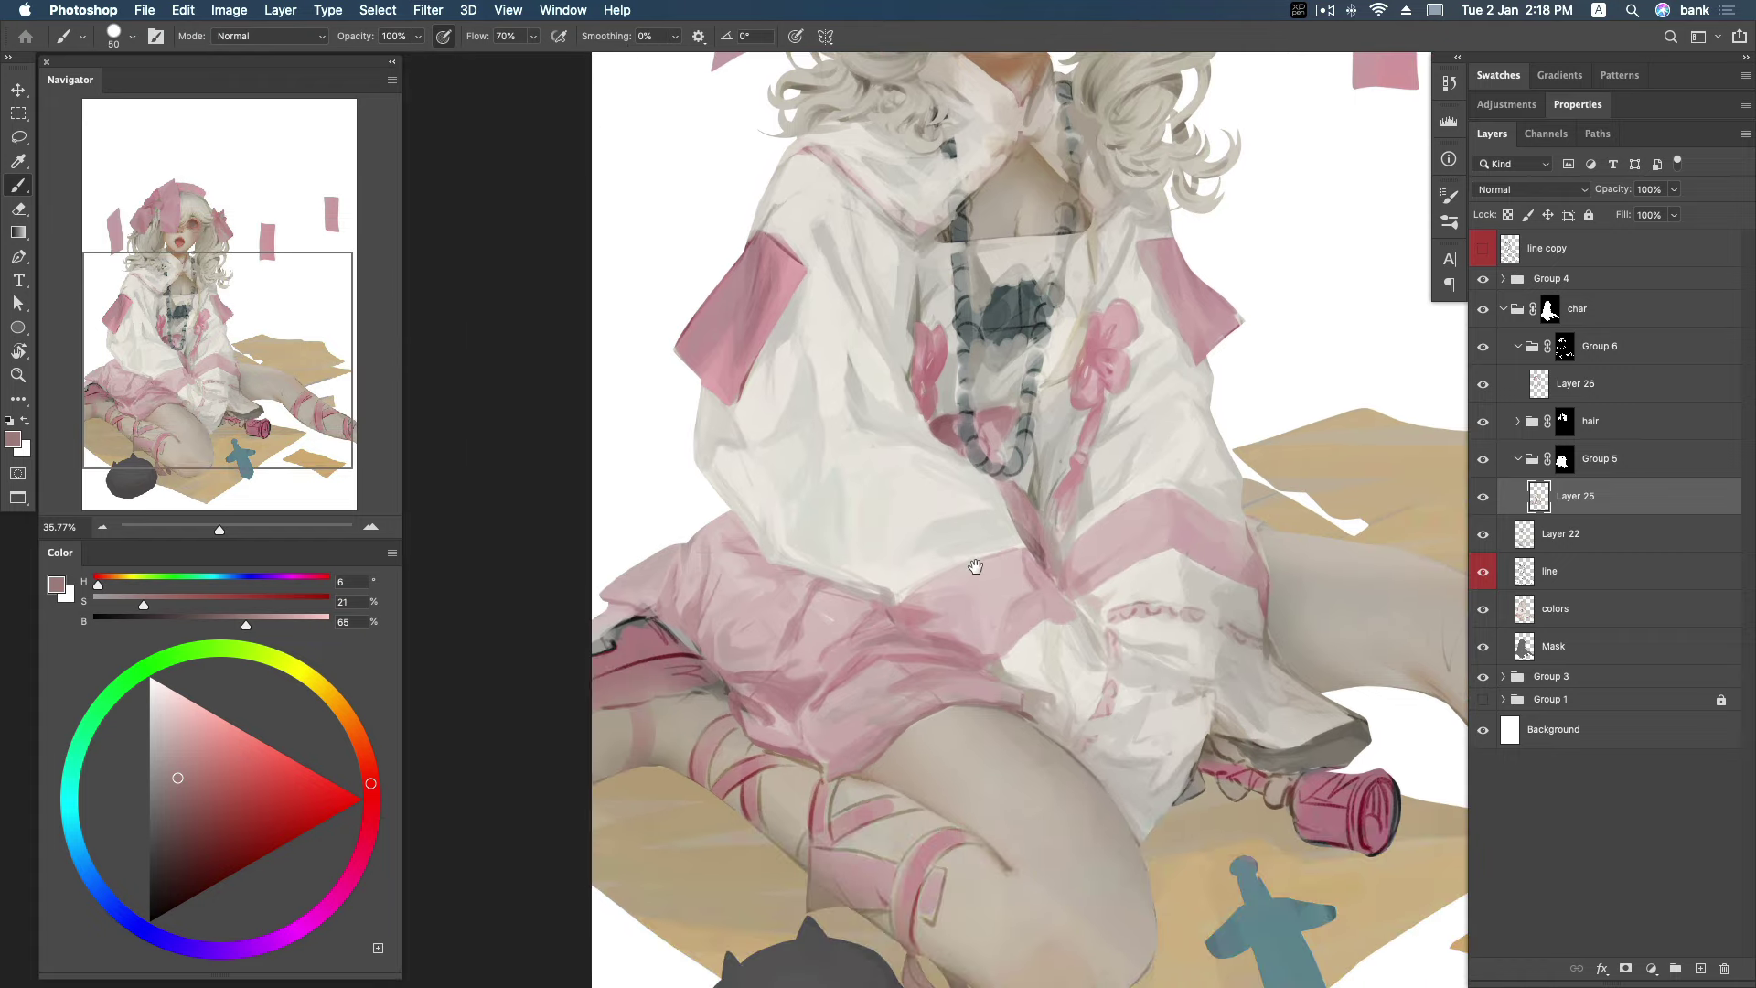
pyautogui.keyDown('alt'); pyautogui.click(864, 661); pyautogui.keyUp('alt')
pyautogui.click(195, 782)
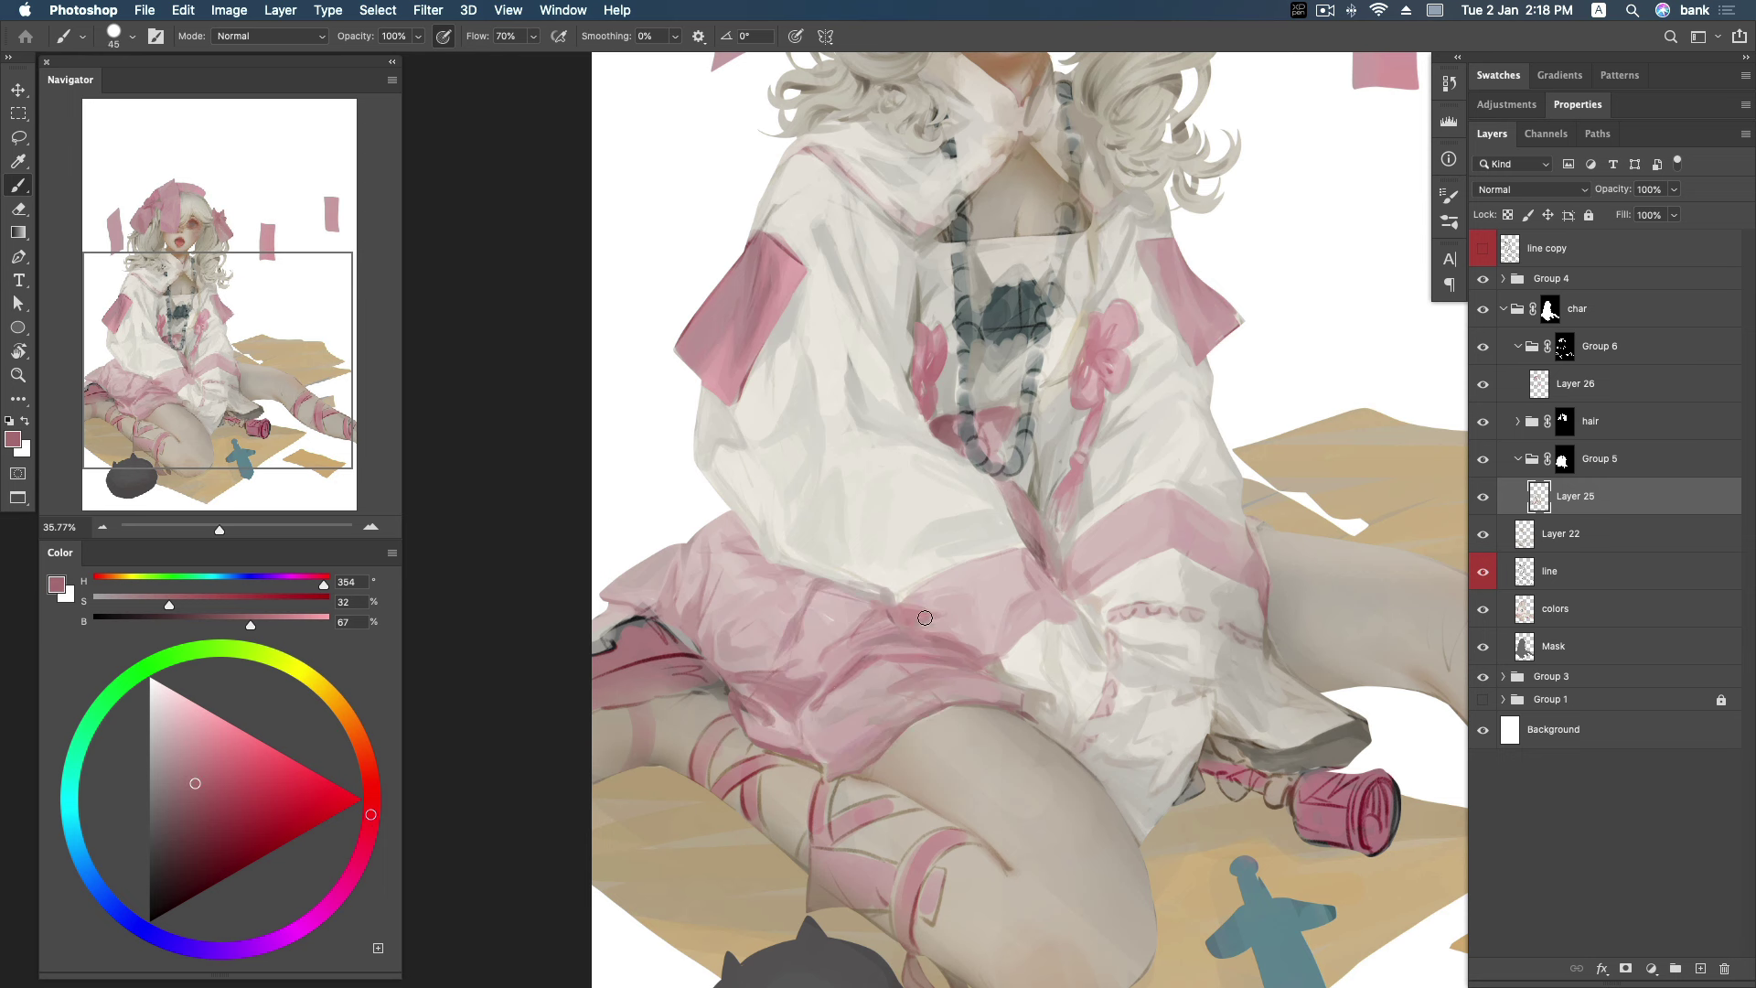
pyautogui.keyDown('alt'); pyautogui.click(874, 659); pyautogui.keyUp('alt')
pyautogui.keyDown('alt'); pyautogui.click(775, 673); pyautogui.keyUp('alt')
pyautogui.moveTo(187, 770); pyautogui.dragTo(196, 778)
# Blend pale and muted skirt tones along the coat hem, undoing one stroke.
pyautogui.keyDown('alt'); pyautogui.click(751, 694); pyautogui.keyUp('alt')
pyautogui.keyDown('alt'); pyautogui.click(753, 625); pyautogui.keyUp('alt')
pyautogui.keyDown('alt'); pyautogui.click(832, 593); pyautogui.keyUp('alt')
pyautogui.keyDown('alt'); pyautogui.click(846, 586); pyautogui.keyUp('alt')
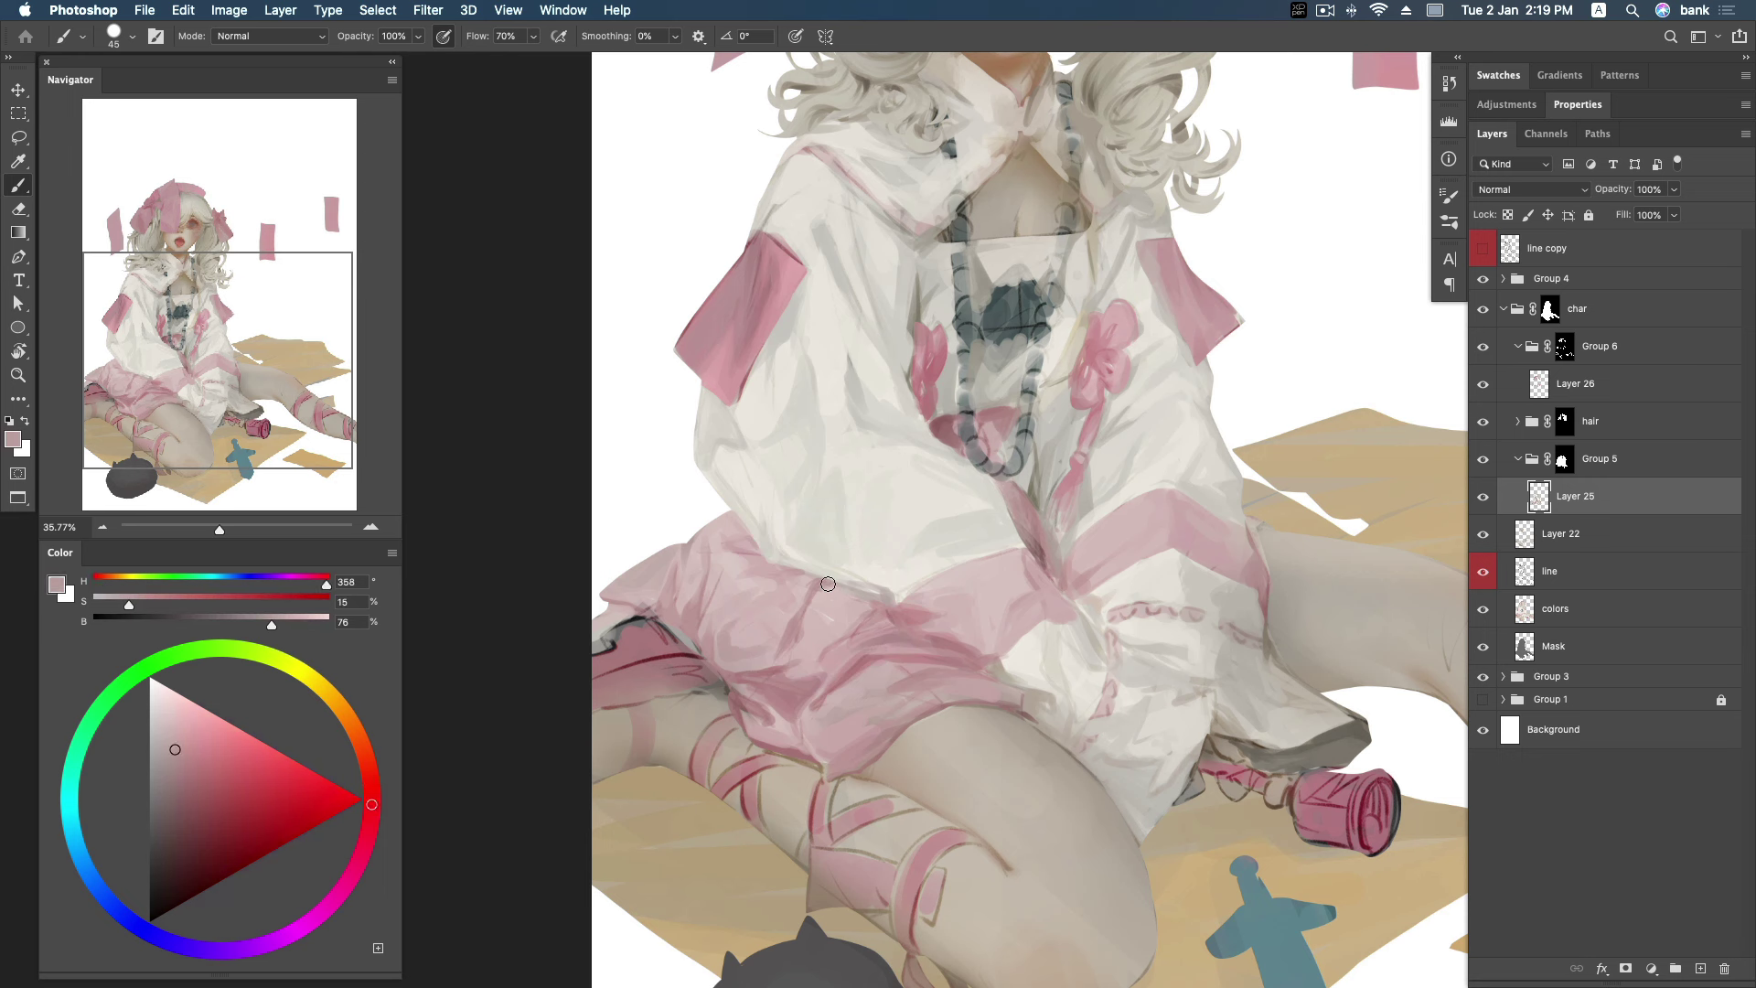
pyautogui.keyDown('alt'); pyautogui.click(700, 613); pyautogui.keyUp('alt')
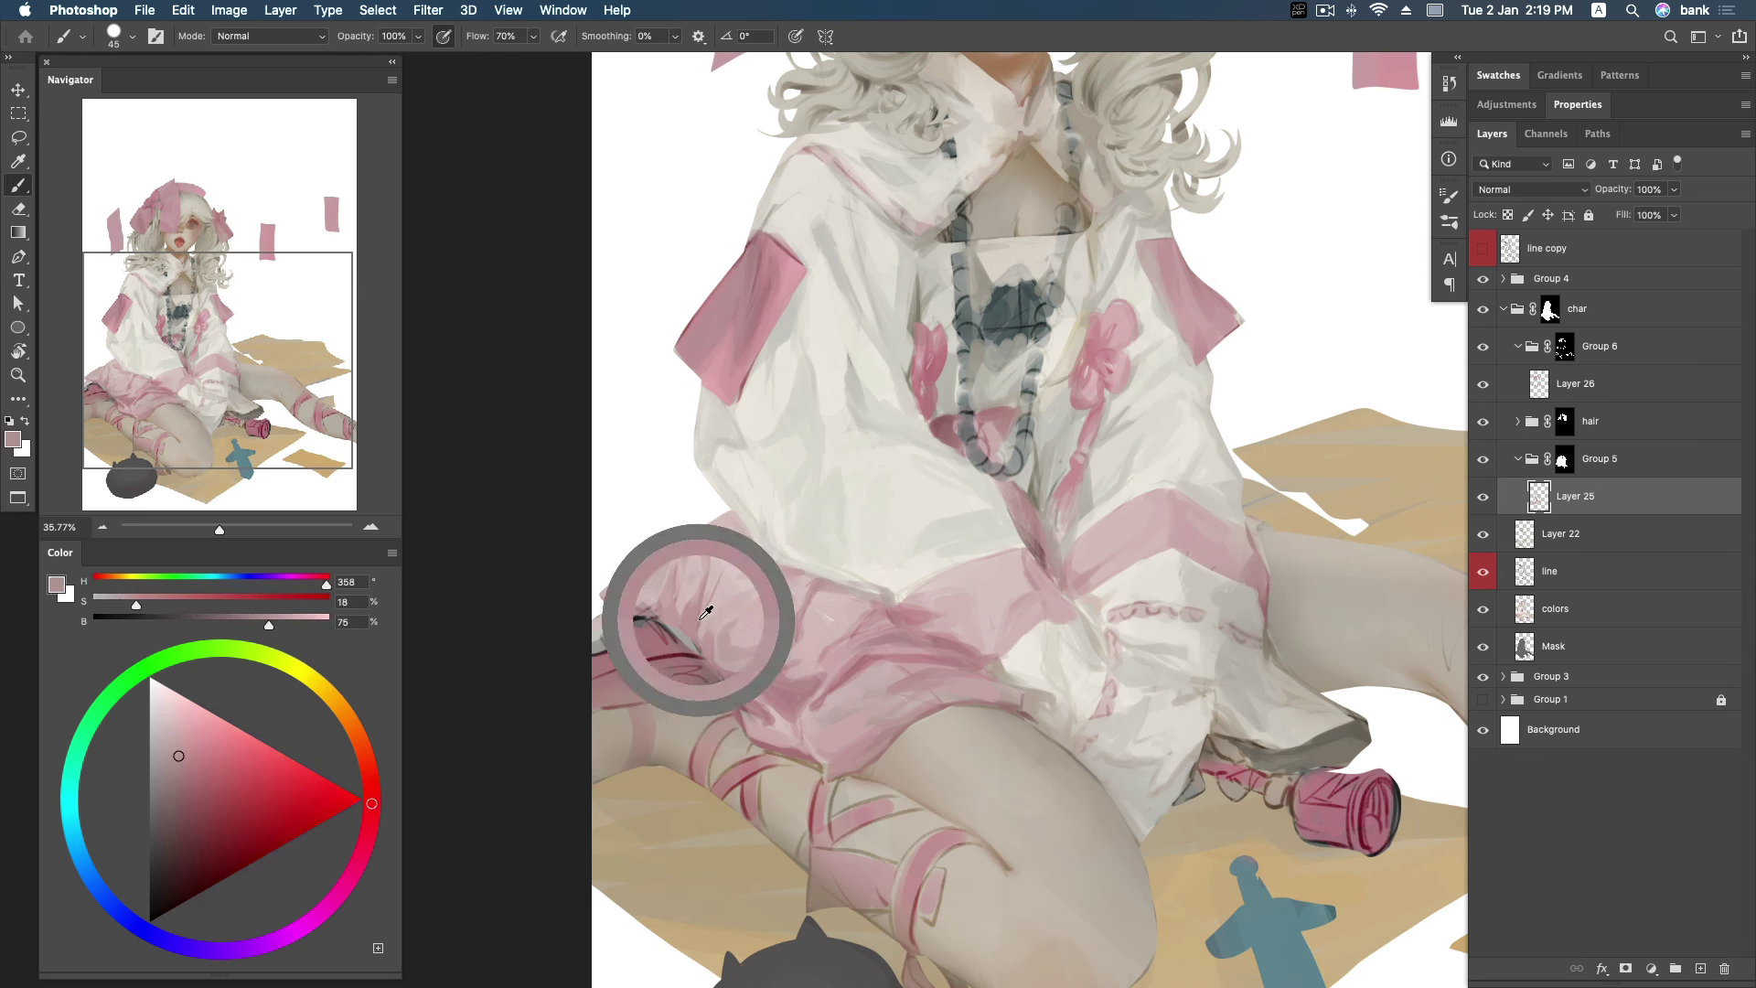
pyautogui.hotkey('ctrl', 'z')
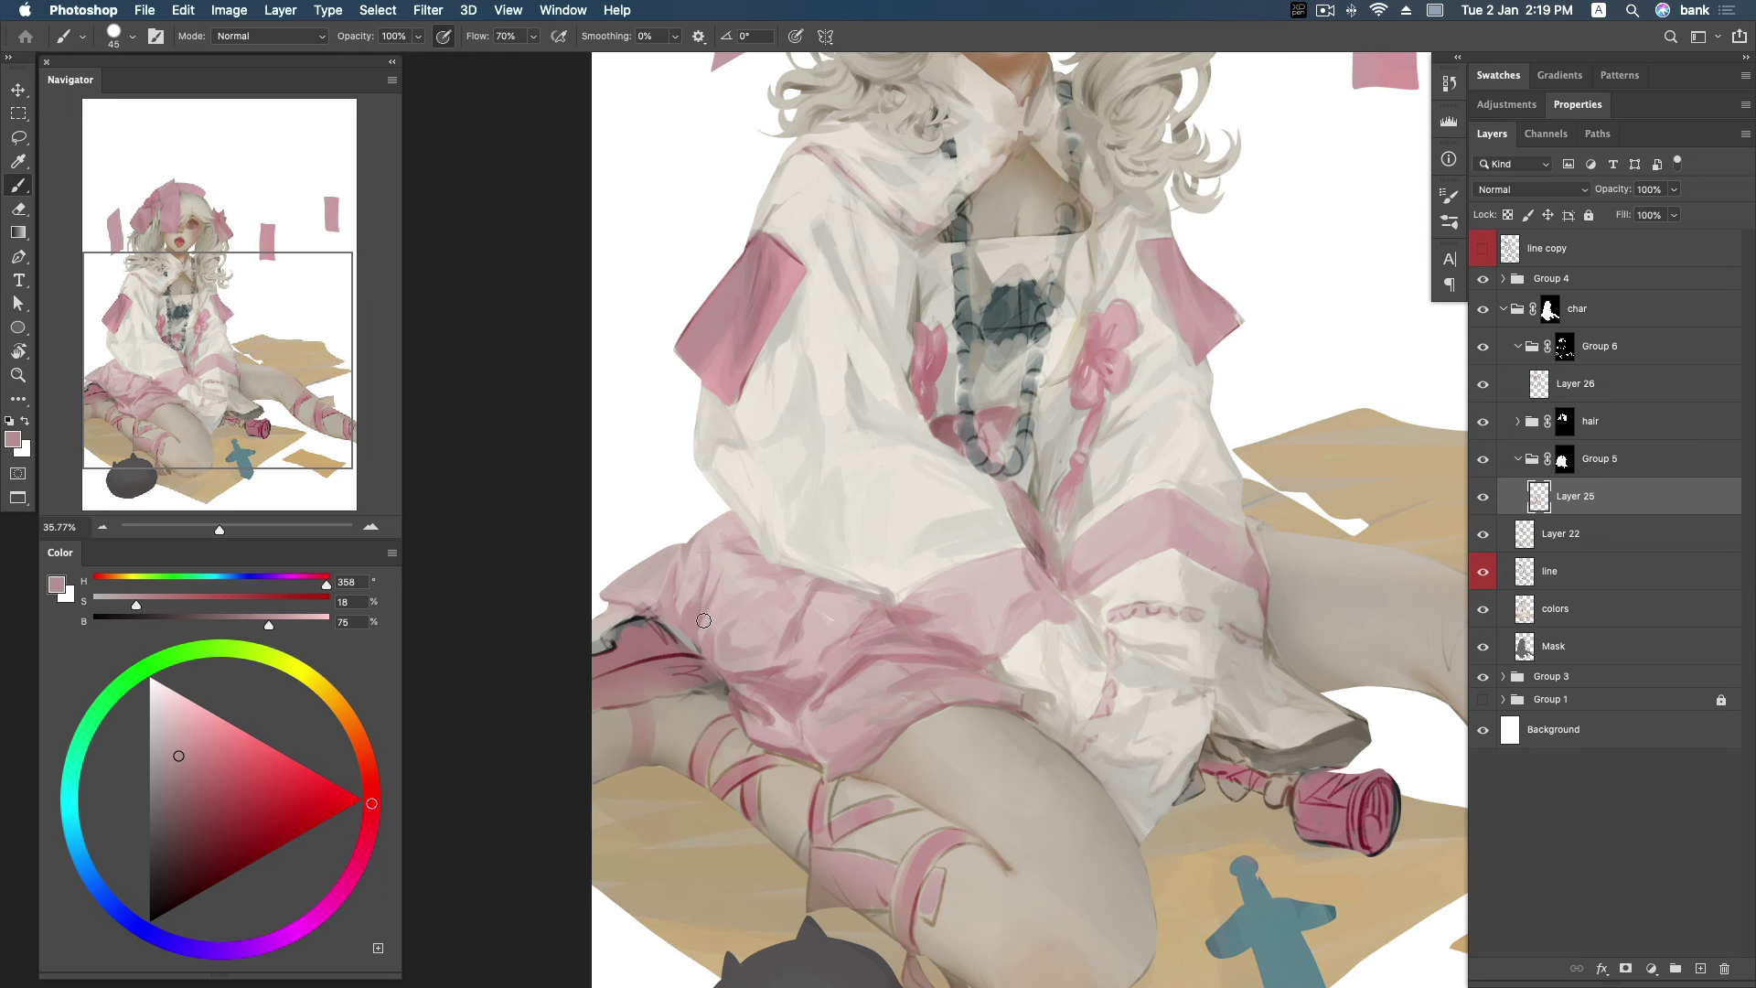
pyautogui.keyDown('alt'); pyautogui.click(713, 600); pyautogui.keyUp('alt')
# Sample a warm grey from the coat, then make the line layer active with the Eraser.
pyautogui.keyDown('alt'); pyautogui.click(923, 668); pyautogui.keyUp('alt')
pyautogui.keyDown('alt'); pyautogui.click(931, 694); pyautogui.keyUp('alt')
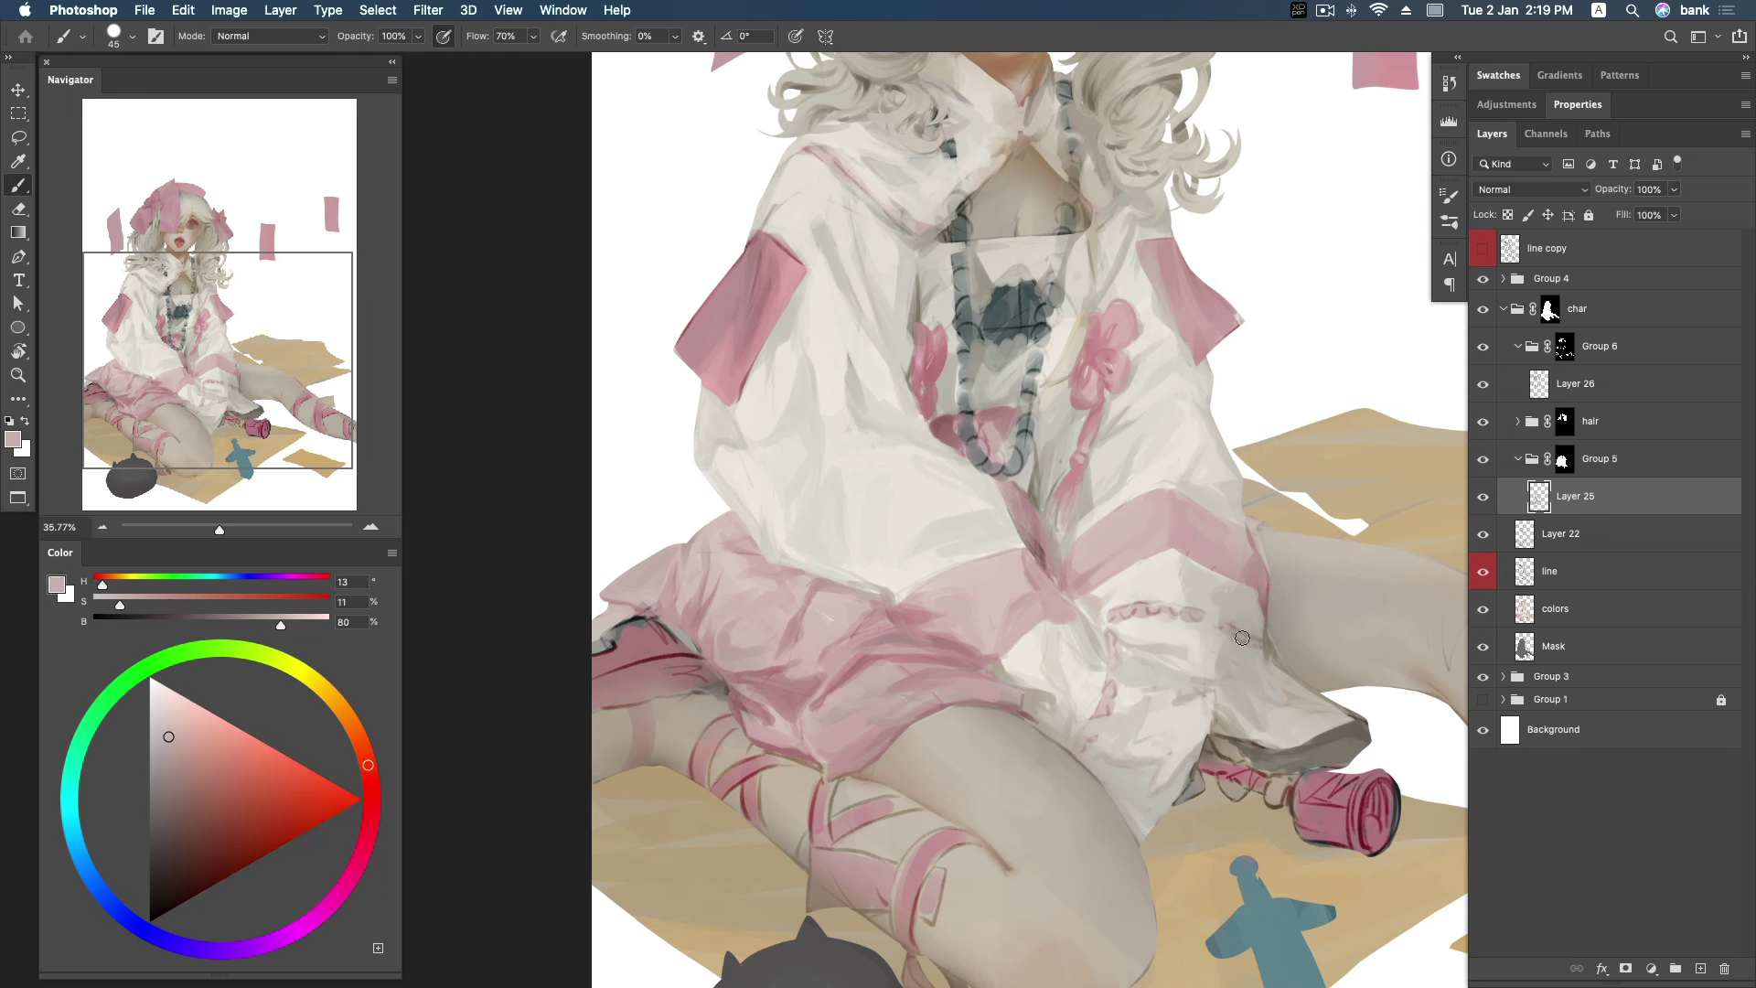
pyautogui.click(1575, 574)
pyautogui.press('e')
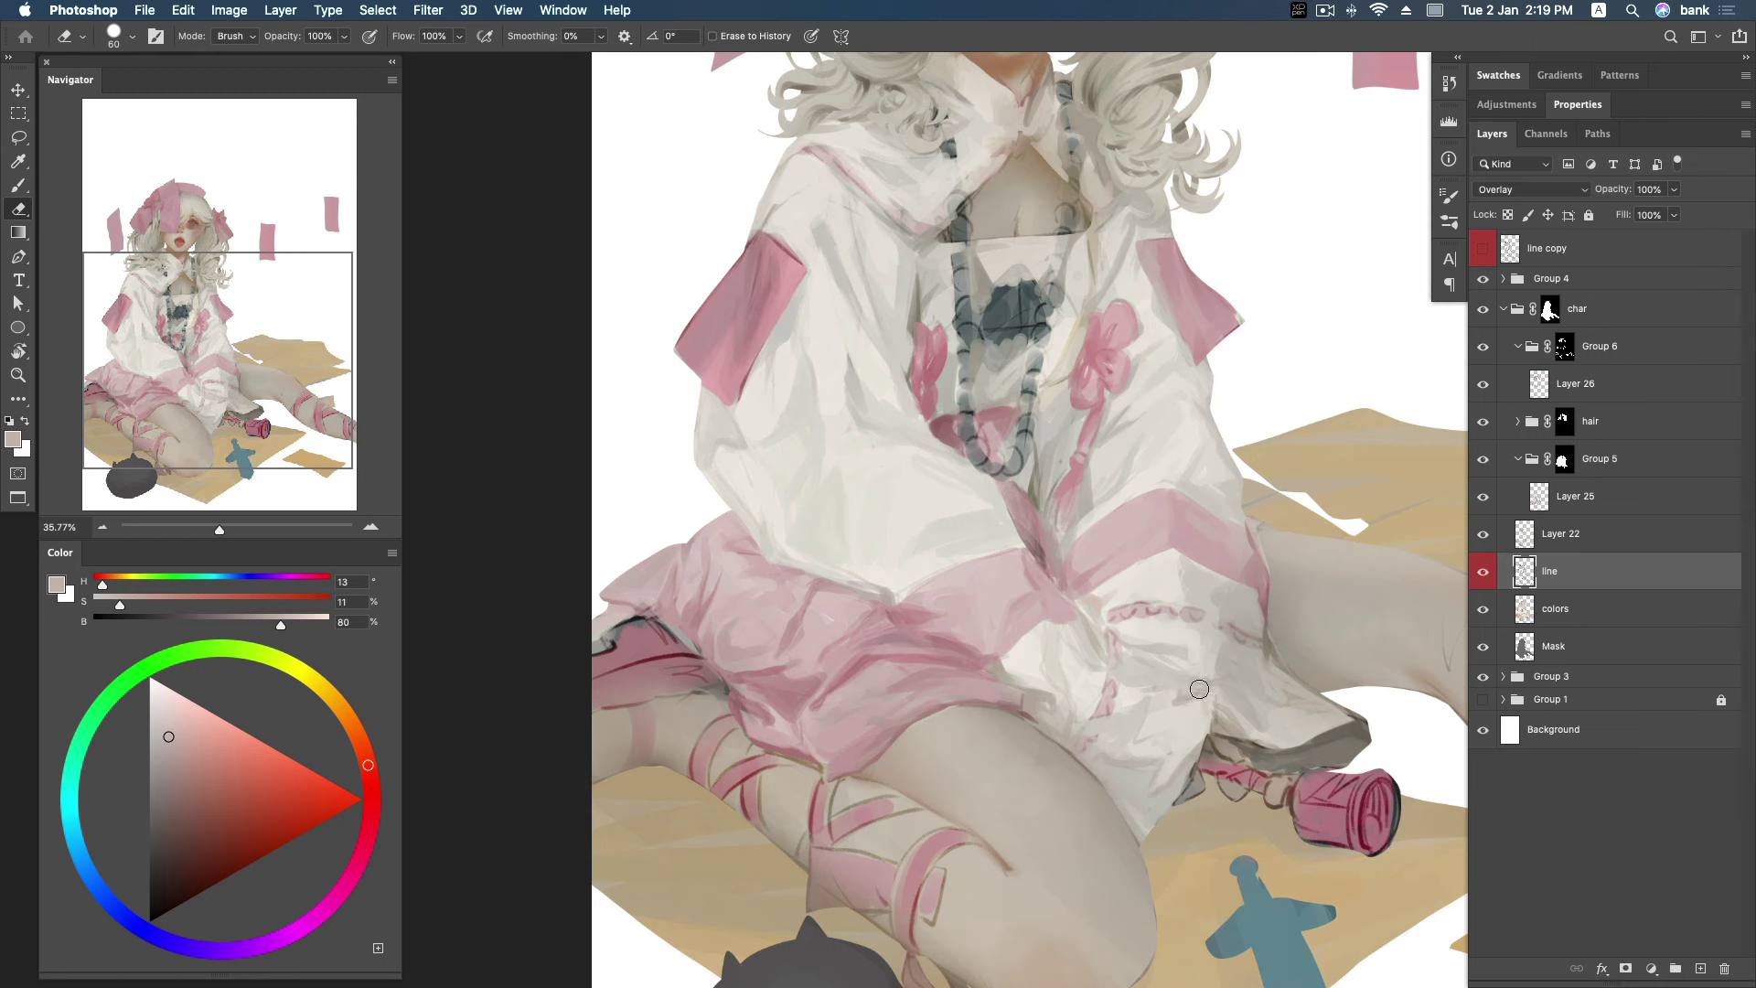
# Make Layer 26 active, compare Group 6 hidden and shown, and return to the Brush.
pyautogui.moveTo(1199, 387); pyautogui.dragTo(1197, 473)
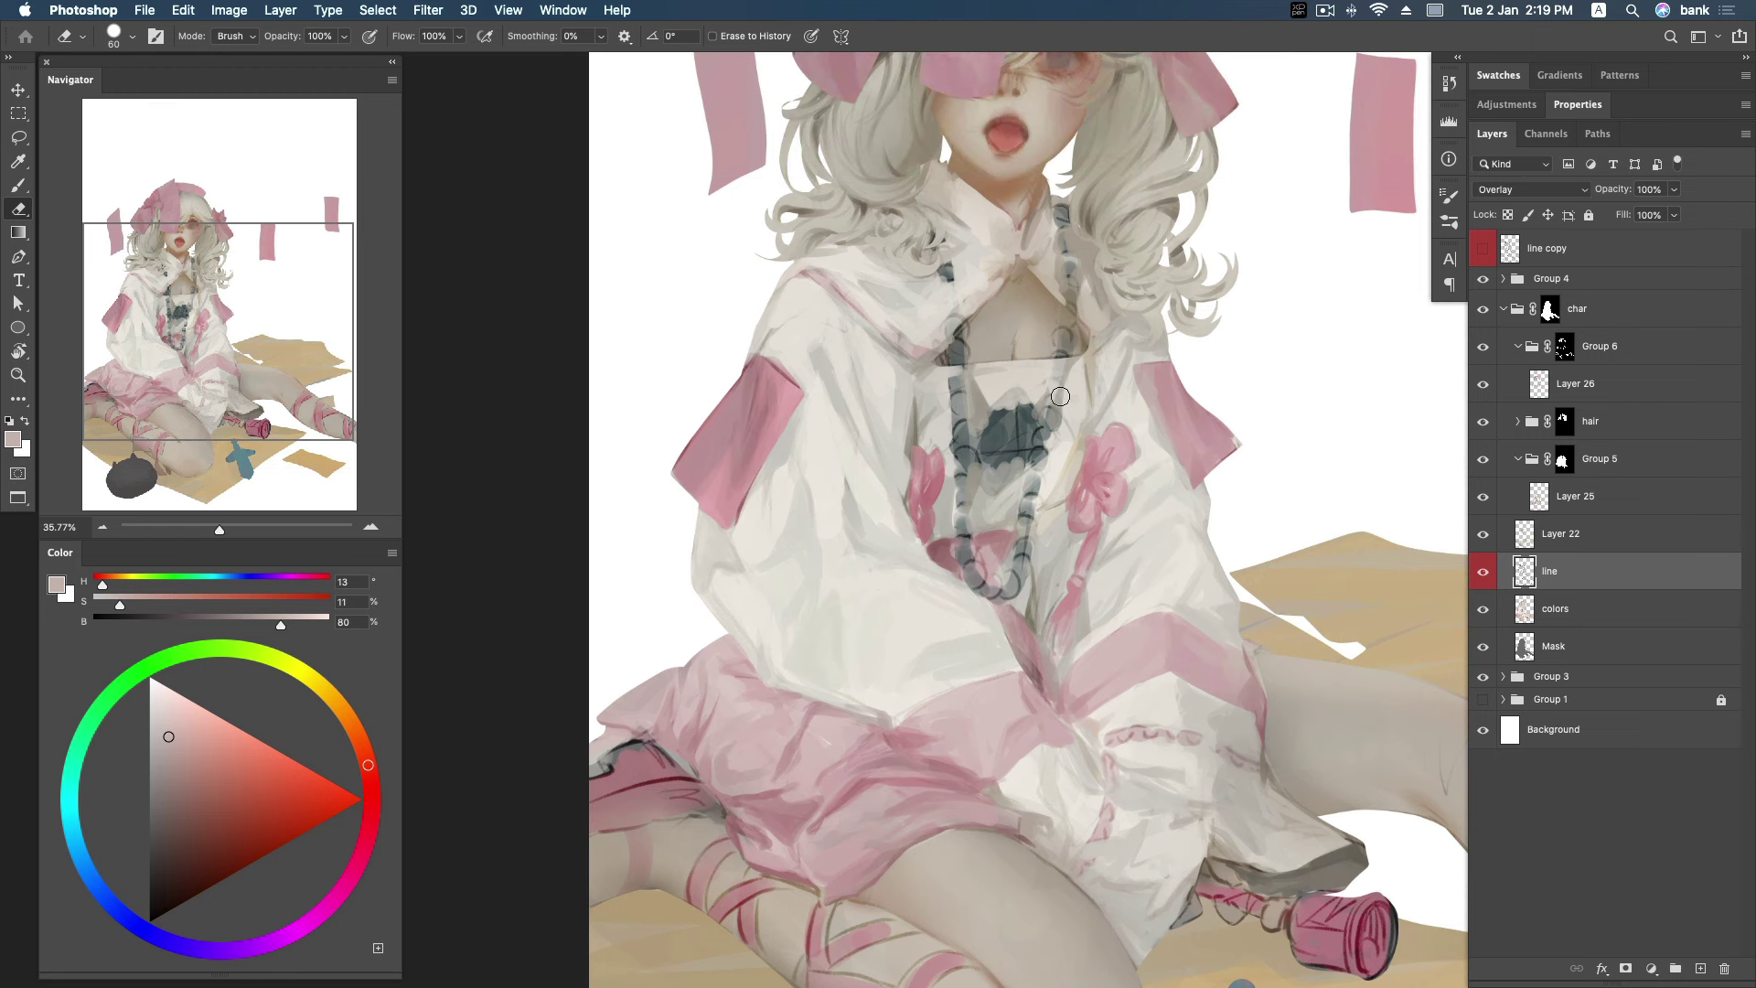
pyautogui.click(1598, 493)
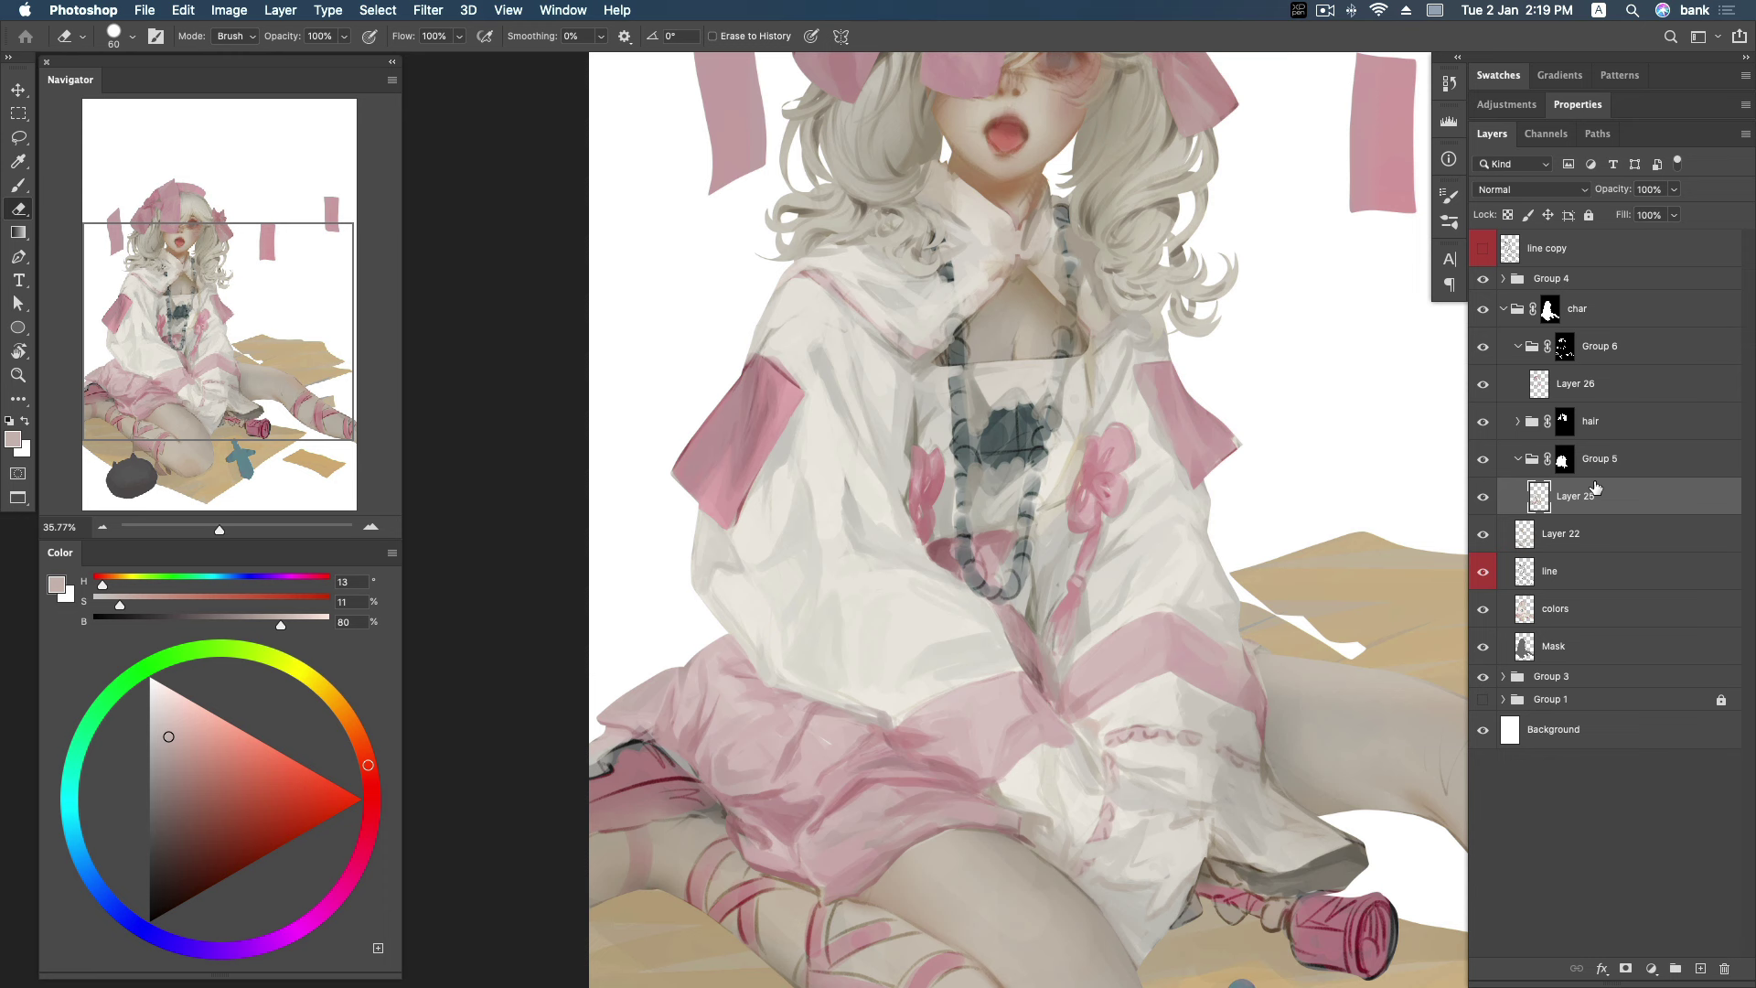
pyautogui.click(1593, 391)
pyautogui.click(1484, 346)
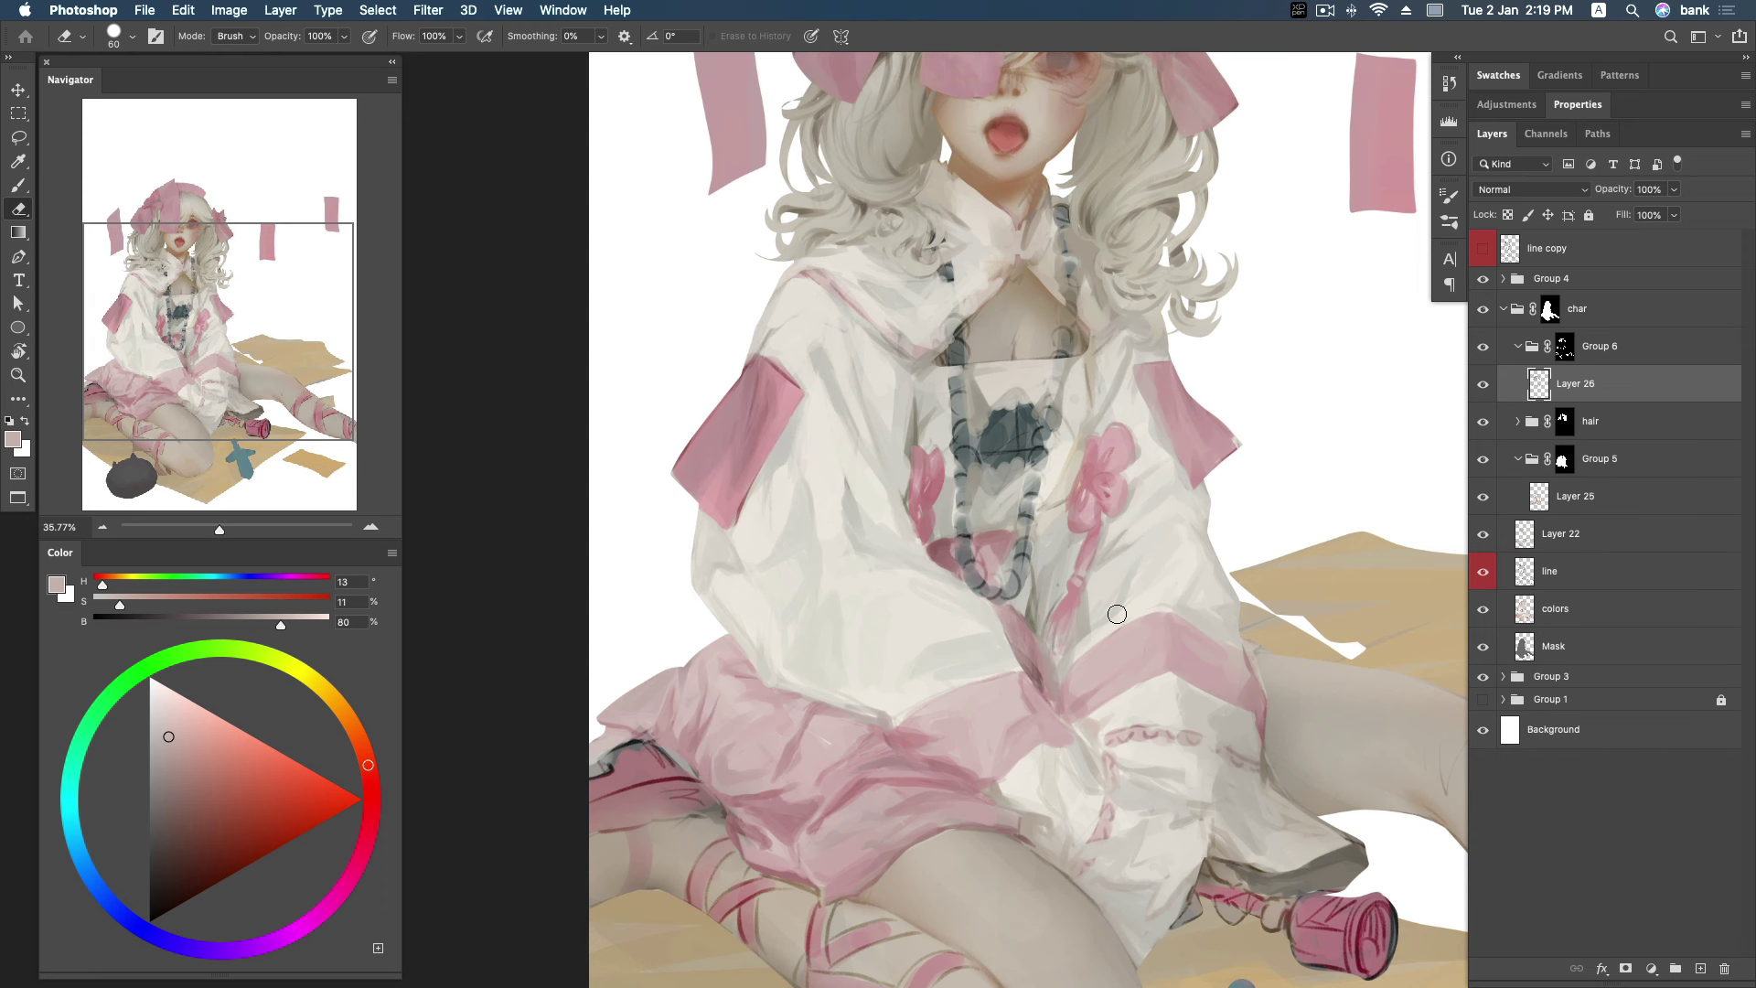
pyautogui.scroll(-5, 1052, 452)
pyautogui.press('b')
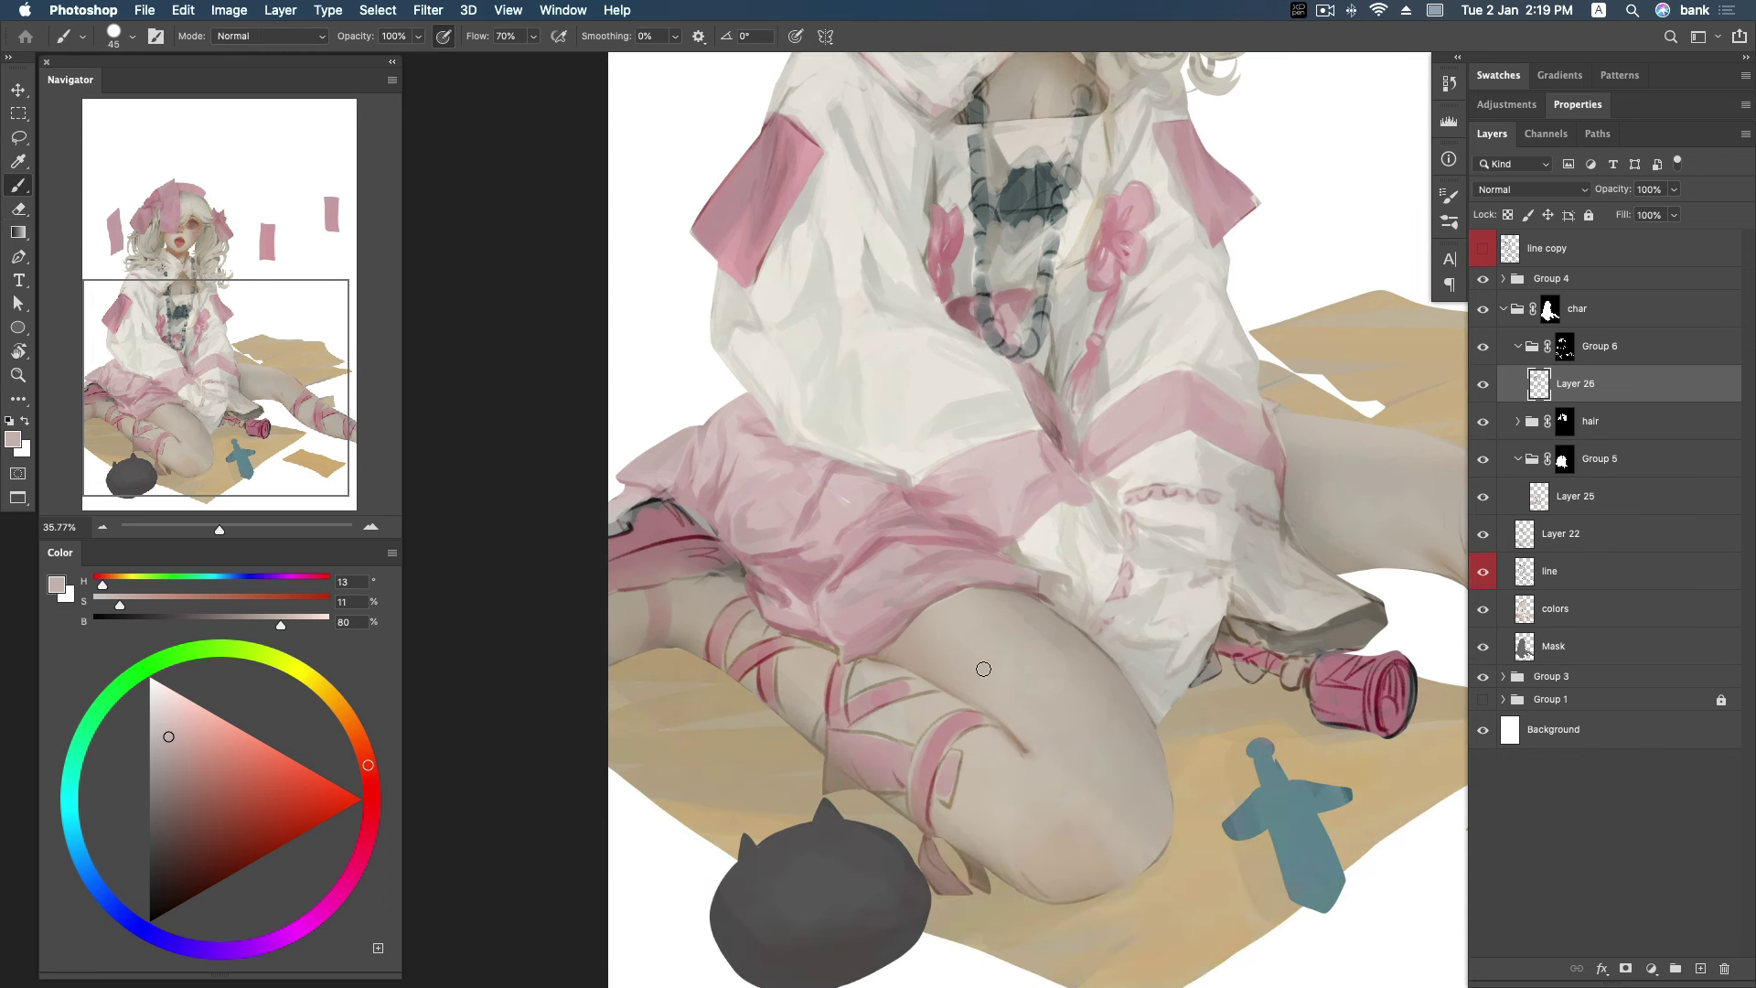
# Pick a deeper, more saturated thigh skin tone and enlarge the brush to 100.
pyautogui.keyDown('alt'); pyautogui.click(910, 683); pyautogui.keyUp('alt')
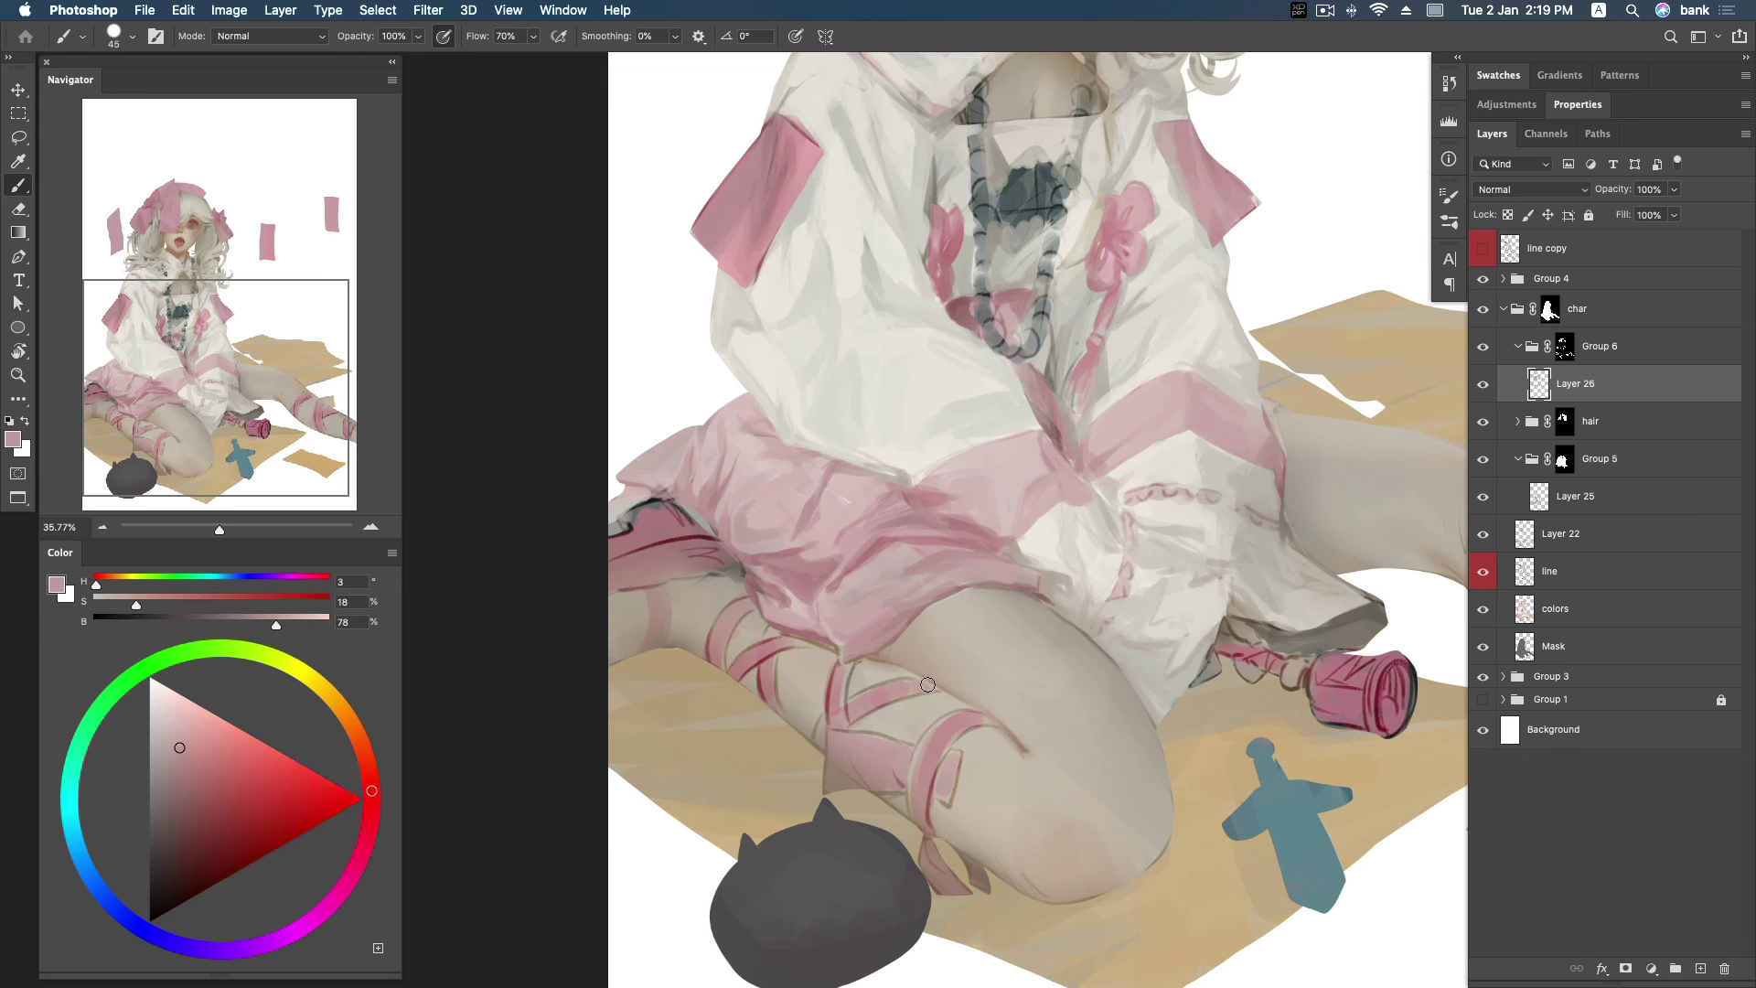
pyautogui.keyDown('alt'); pyautogui.click(901, 651); pyautogui.keyUp('alt')
pyautogui.click(178, 774)
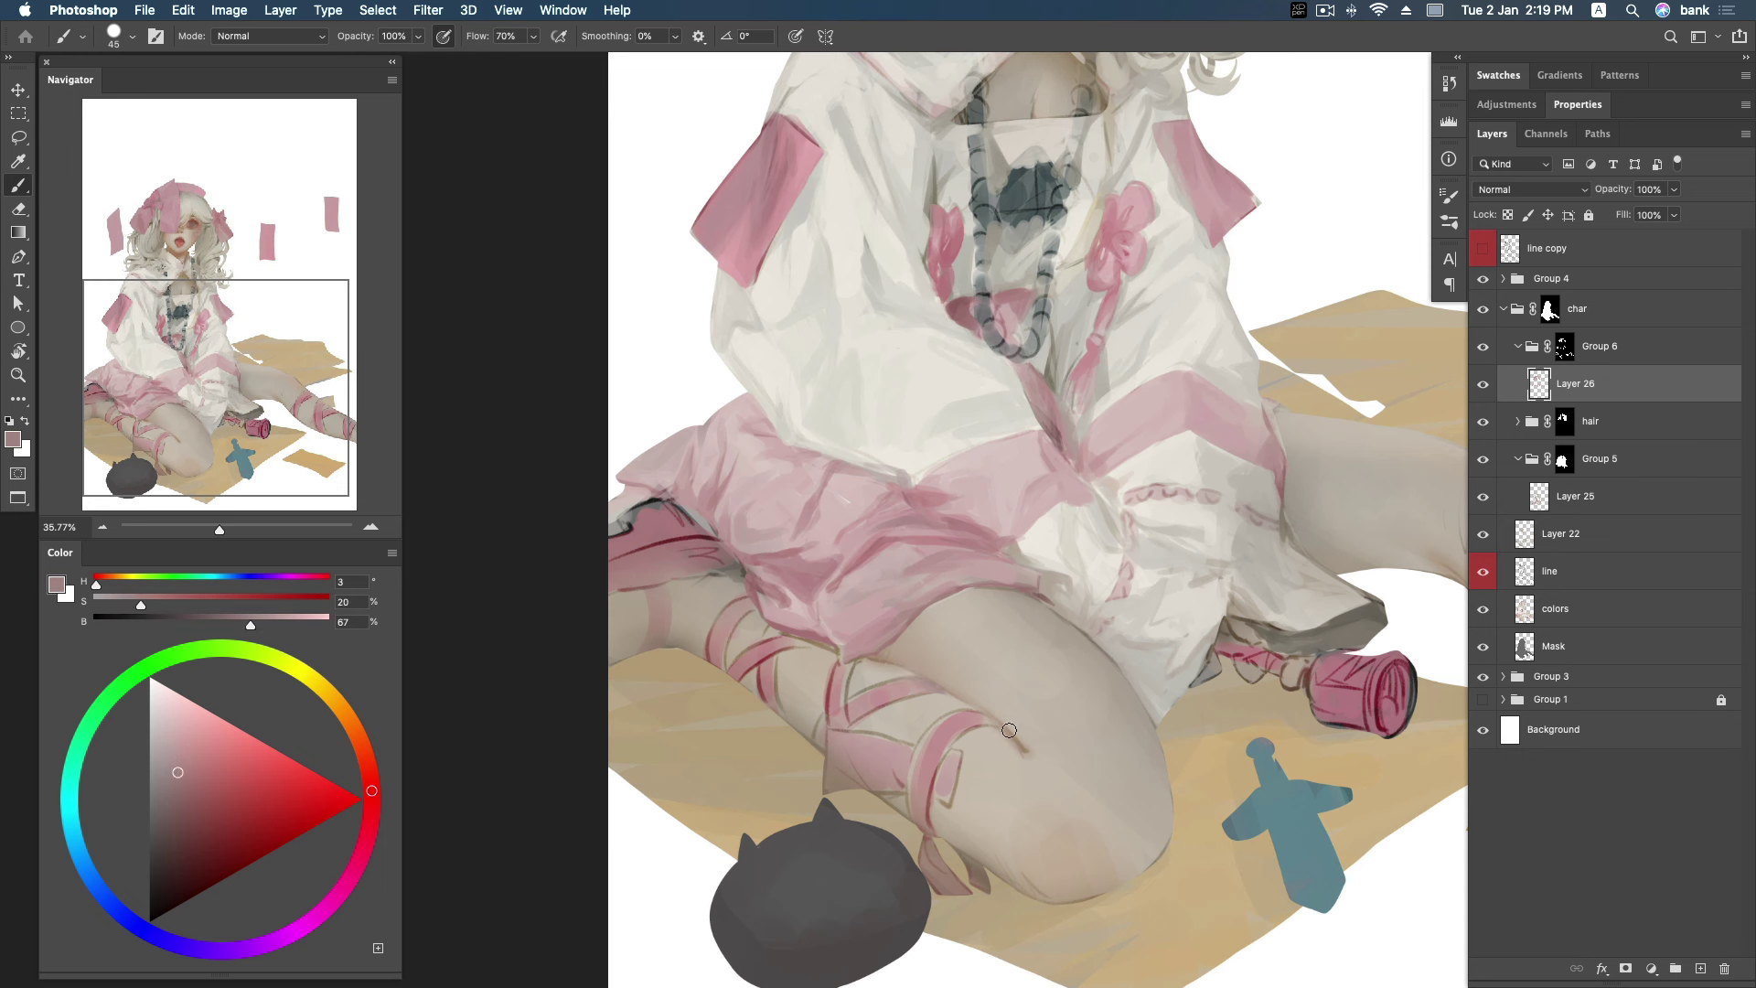
pyautogui.click(198, 776)
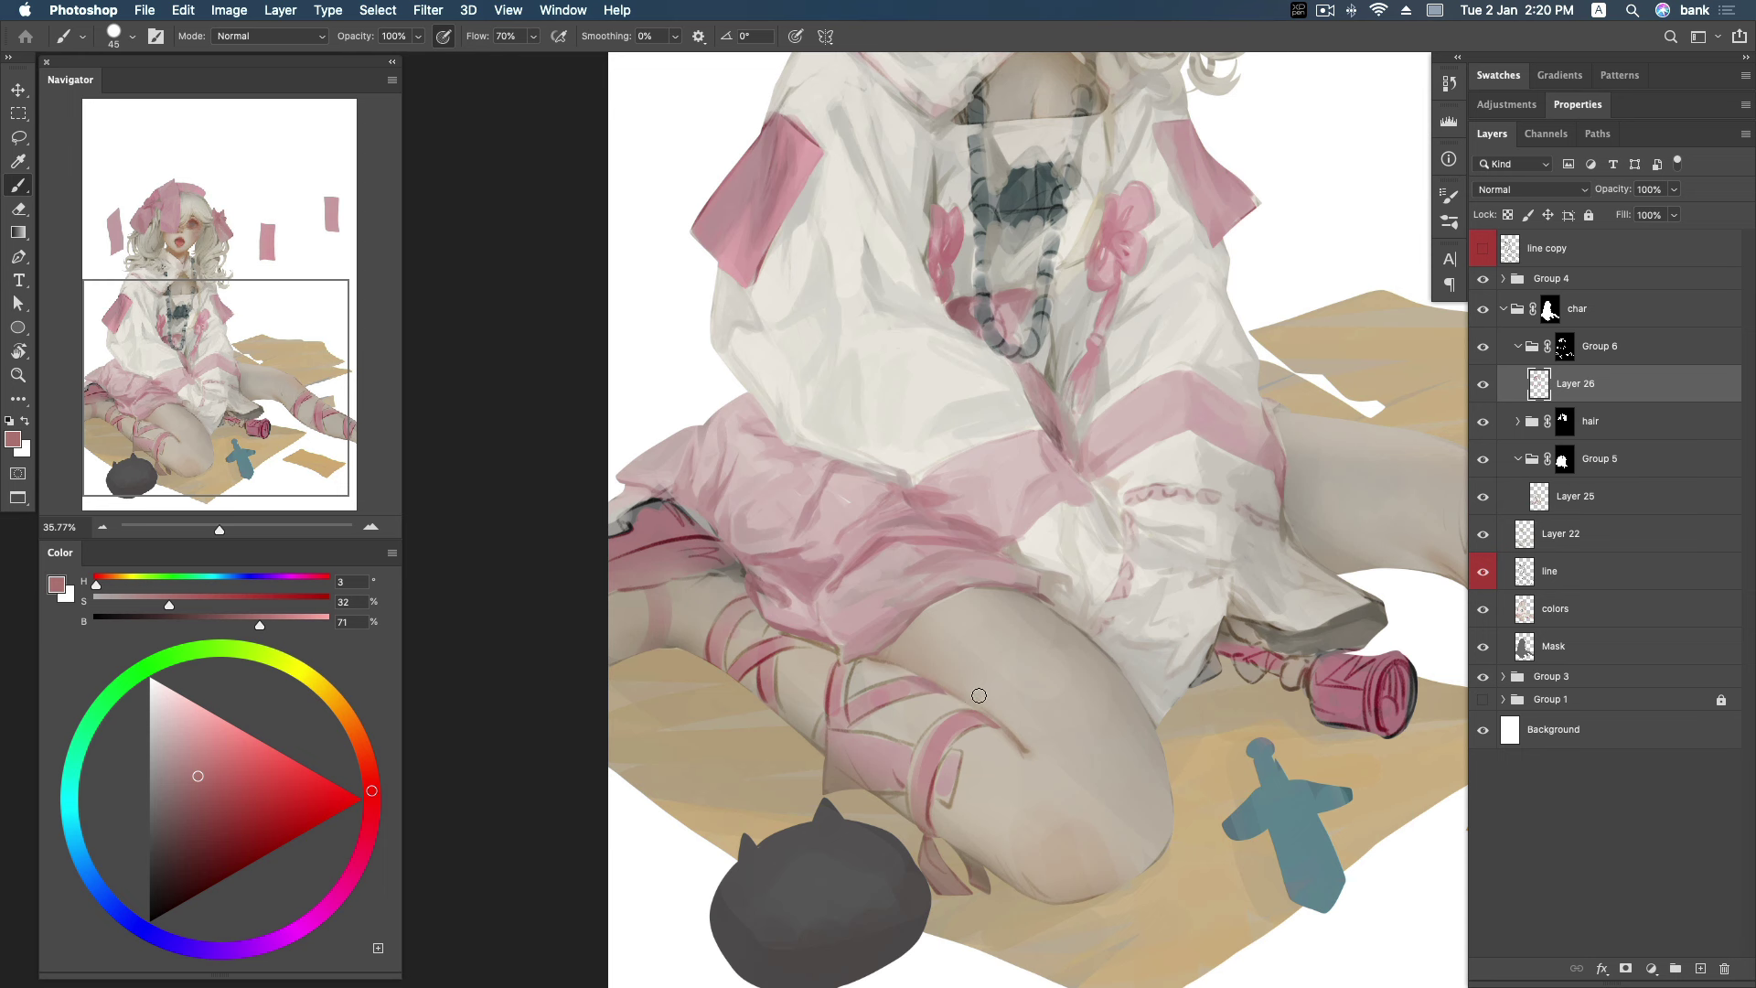
pyautogui.press(']')
pyautogui.press(']')
pyautogui.press(']')
# Blend the thighs with pinks sampled from the leg straps and nearby skin.
pyautogui.keyDown('alt'); pyautogui.click(885, 695); pyautogui.keyUp('alt')
pyautogui.keyDown('alt'); pyautogui.click(931, 744); pyautogui.keyUp('alt')
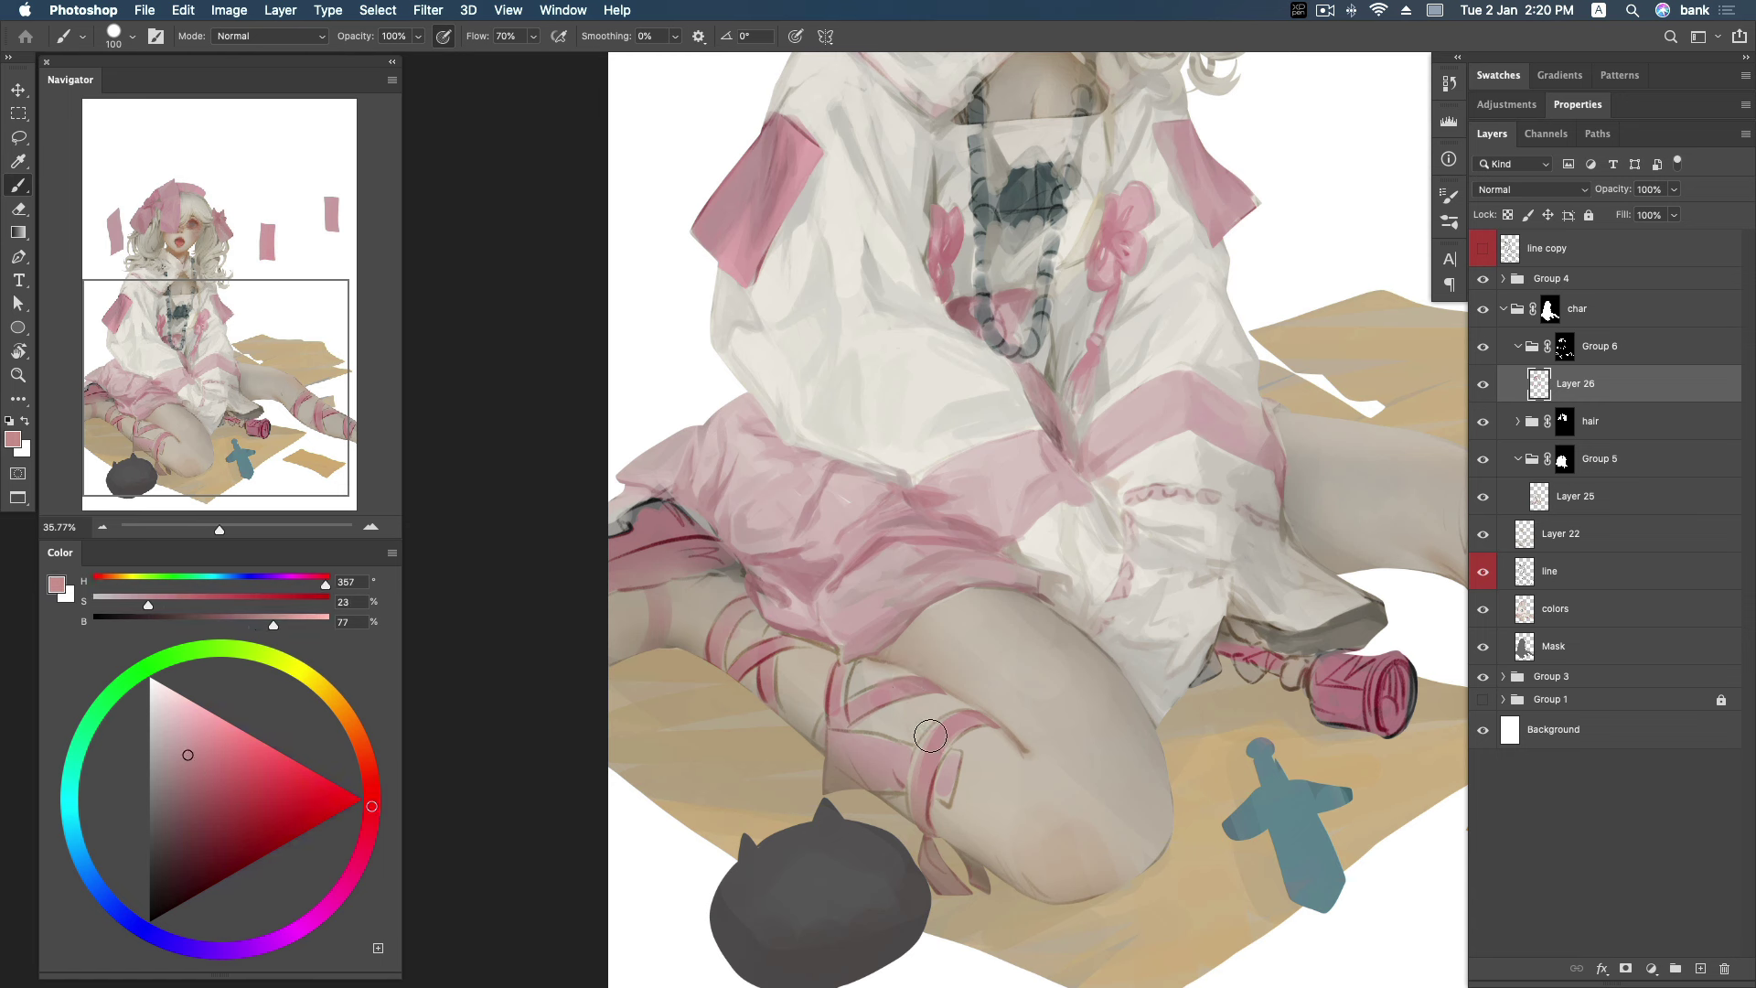
pyautogui.keyDown('alt'); pyautogui.click(838, 694); pyautogui.keyUp('alt')
pyautogui.keyDown('alt'); pyautogui.click(748, 599); pyautogui.keyUp('alt')
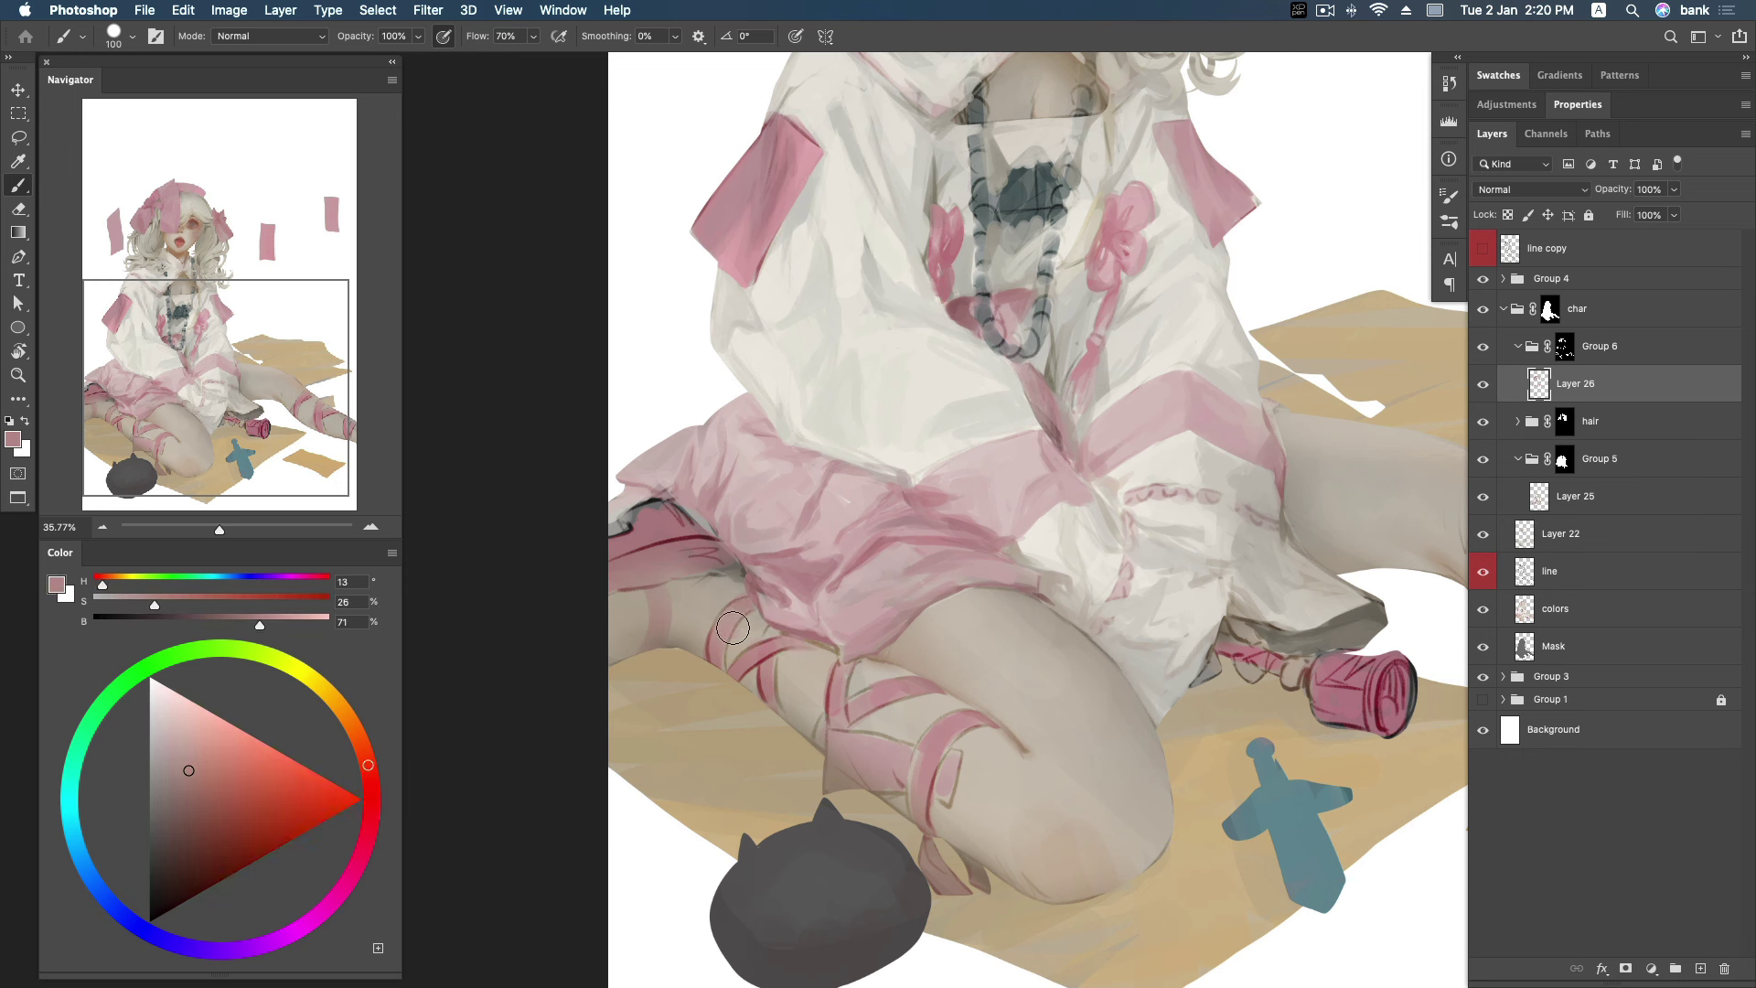
pyautogui.keyDown('alt'); pyautogui.click(715, 655); pyautogui.keyUp('alt')
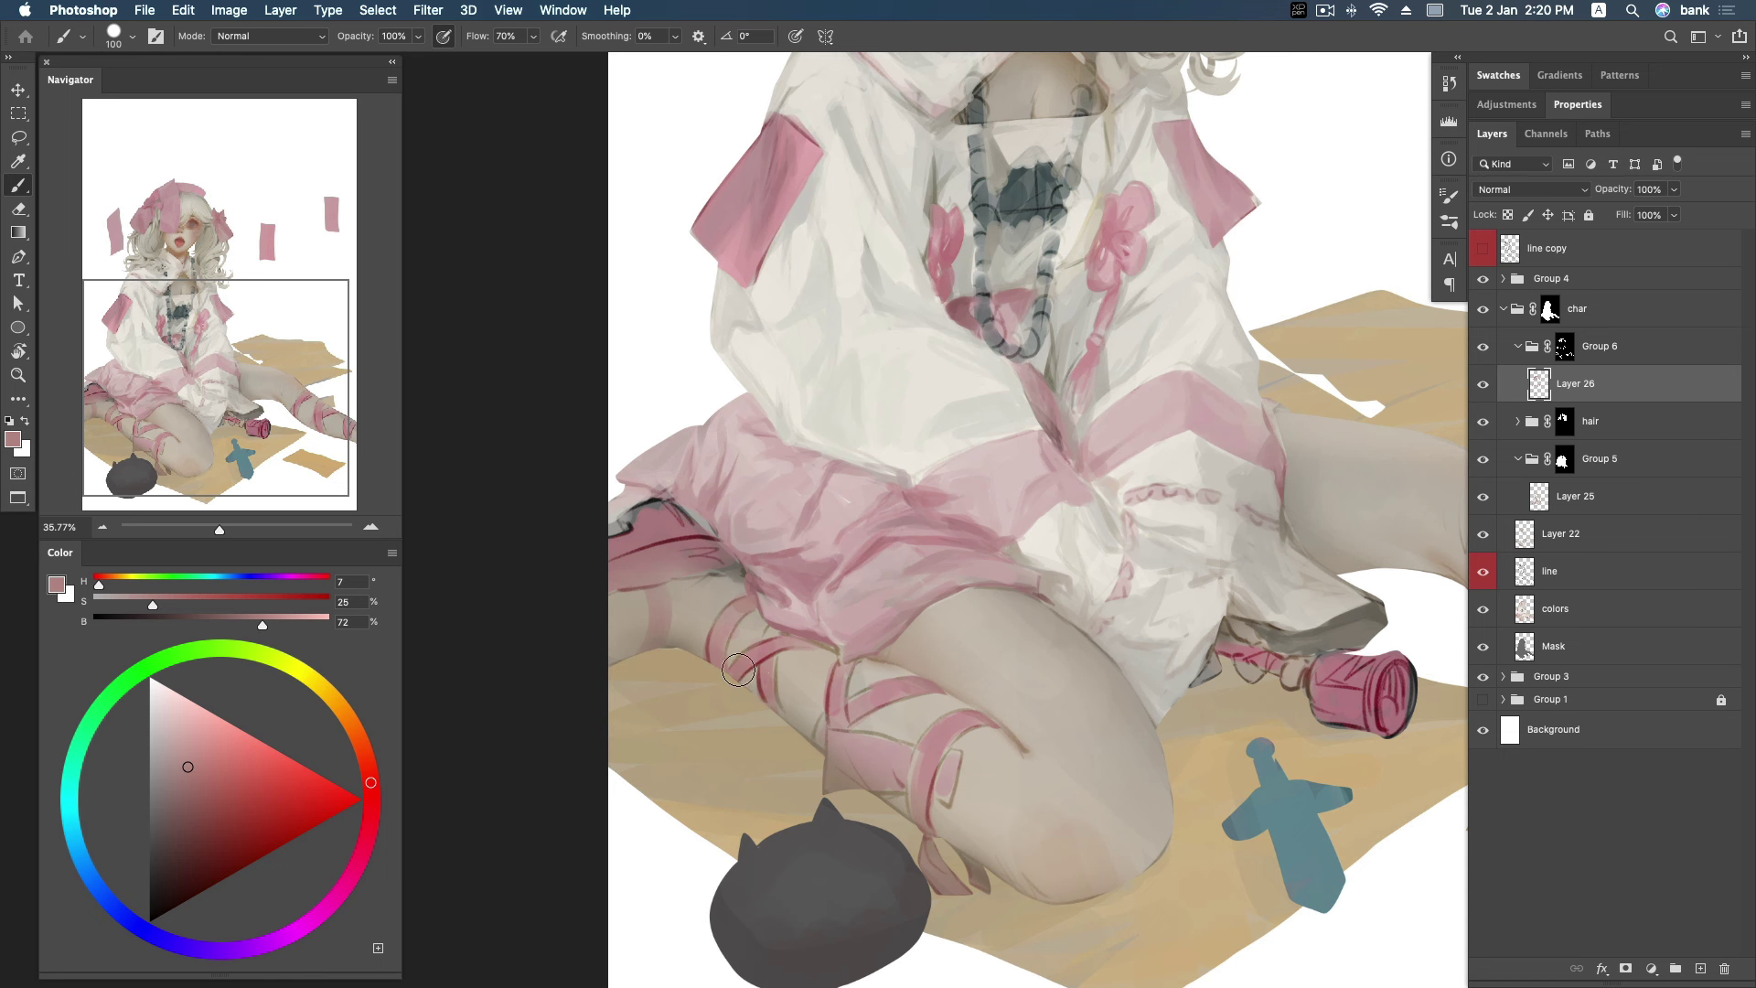
pyautogui.keyDown('alt'); pyautogui.click(769, 682); pyautogui.keyUp('alt')
# Shade around the straps with strap-shadow red, skin tones and skirt-edge pink.
pyautogui.keyDown('alt'); pyautogui.click(758, 684); pyautogui.keyUp('alt')
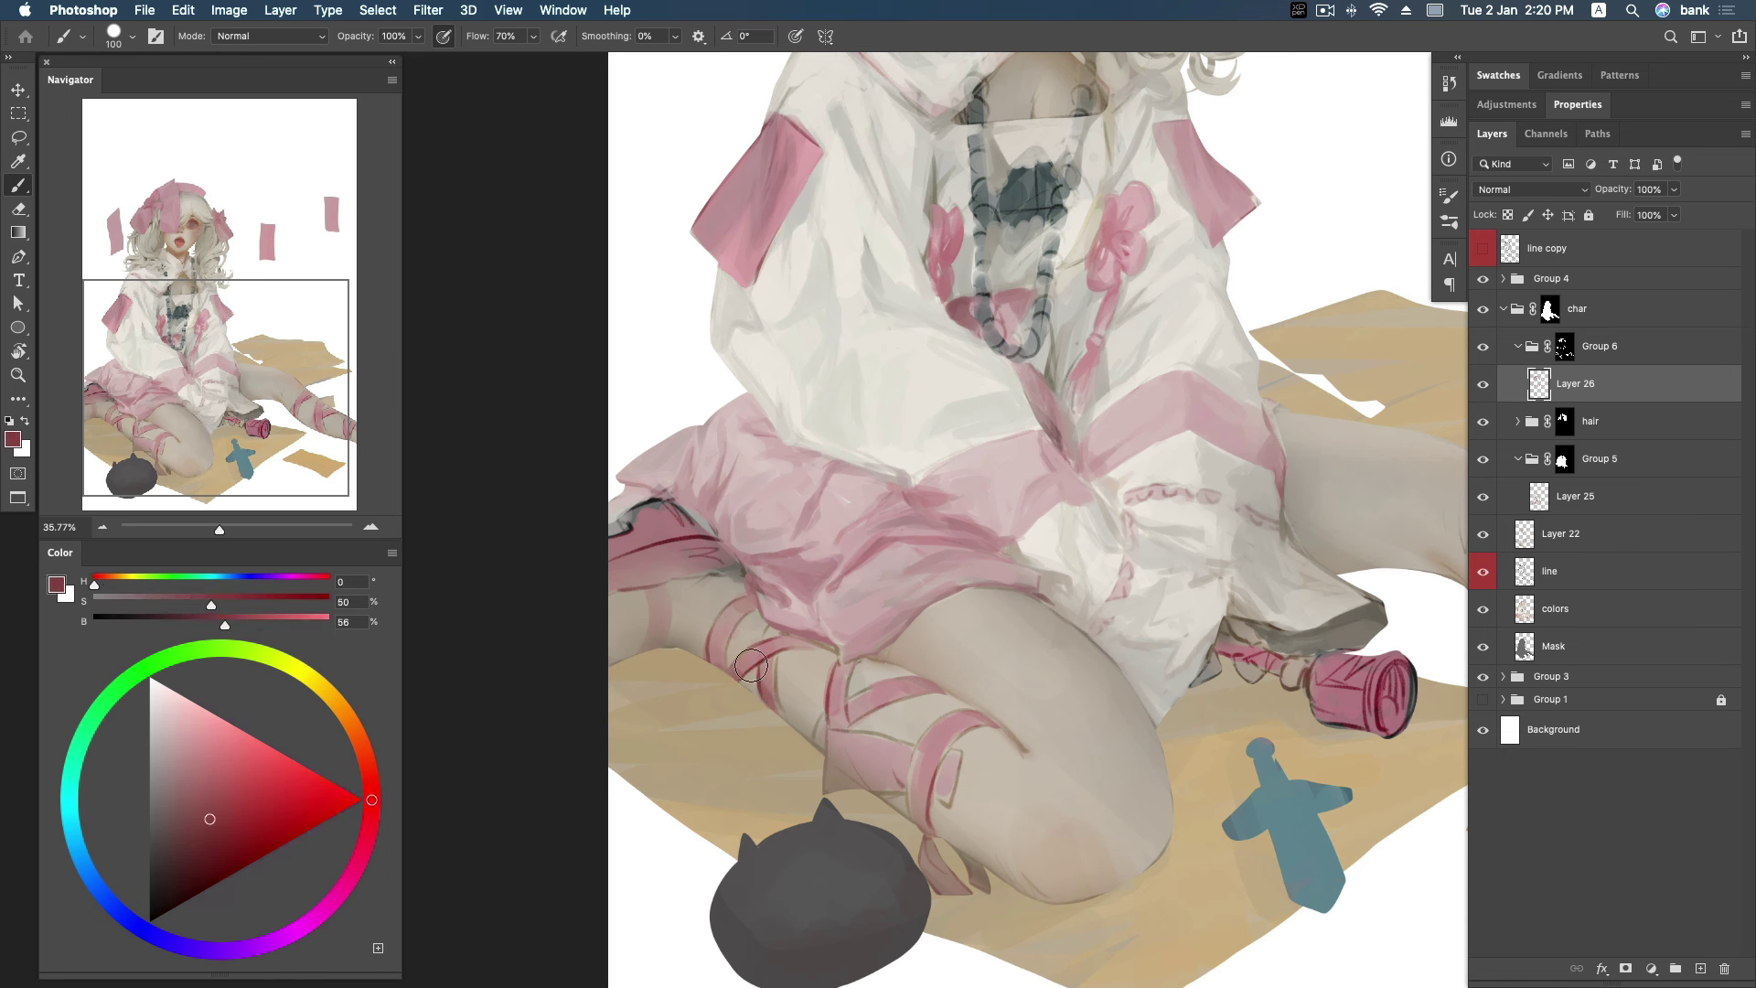
pyautogui.keyDown('alt'); pyautogui.click(767, 679); pyautogui.keyUp('alt')
pyautogui.keyDown('alt'); pyautogui.click(762, 684); pyautogui.keyUp('alt')
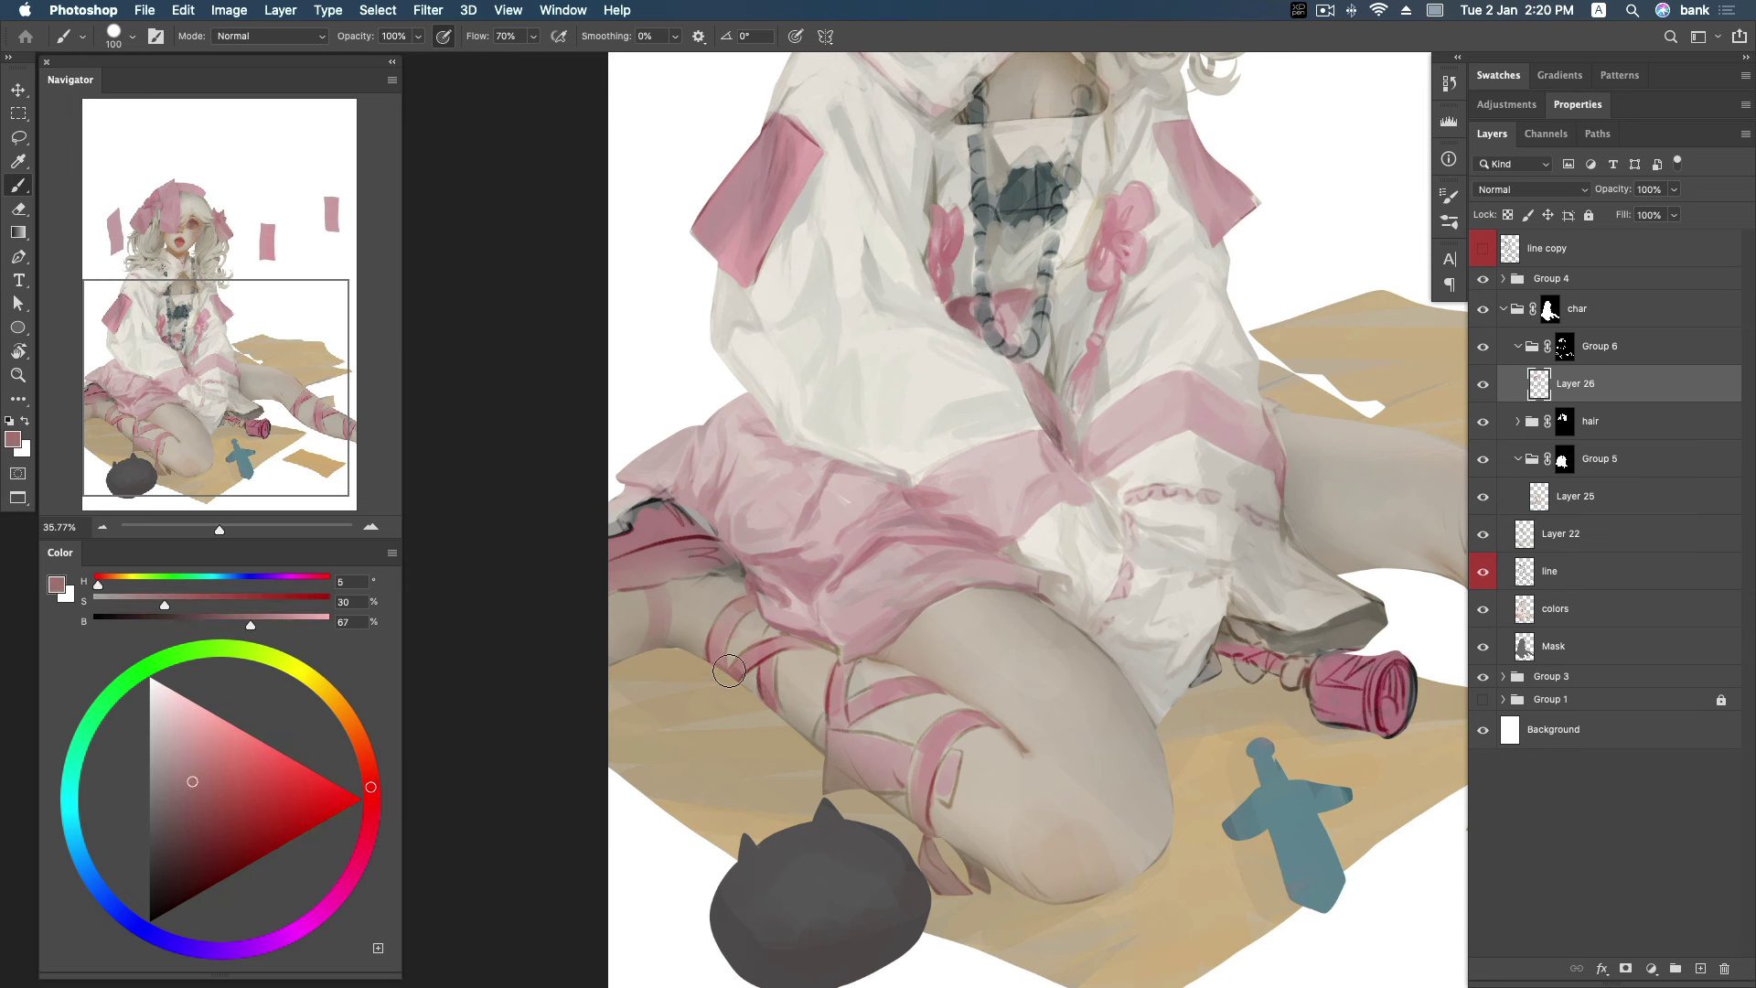
pyautogui.keyDown('alt'); pyautogui.click(667, 505); pyautogui.keyUp('alt')
pyautogui.keyDown('alt'); pyautogui.click(736, 486); pyautogui.keyUp('alt')
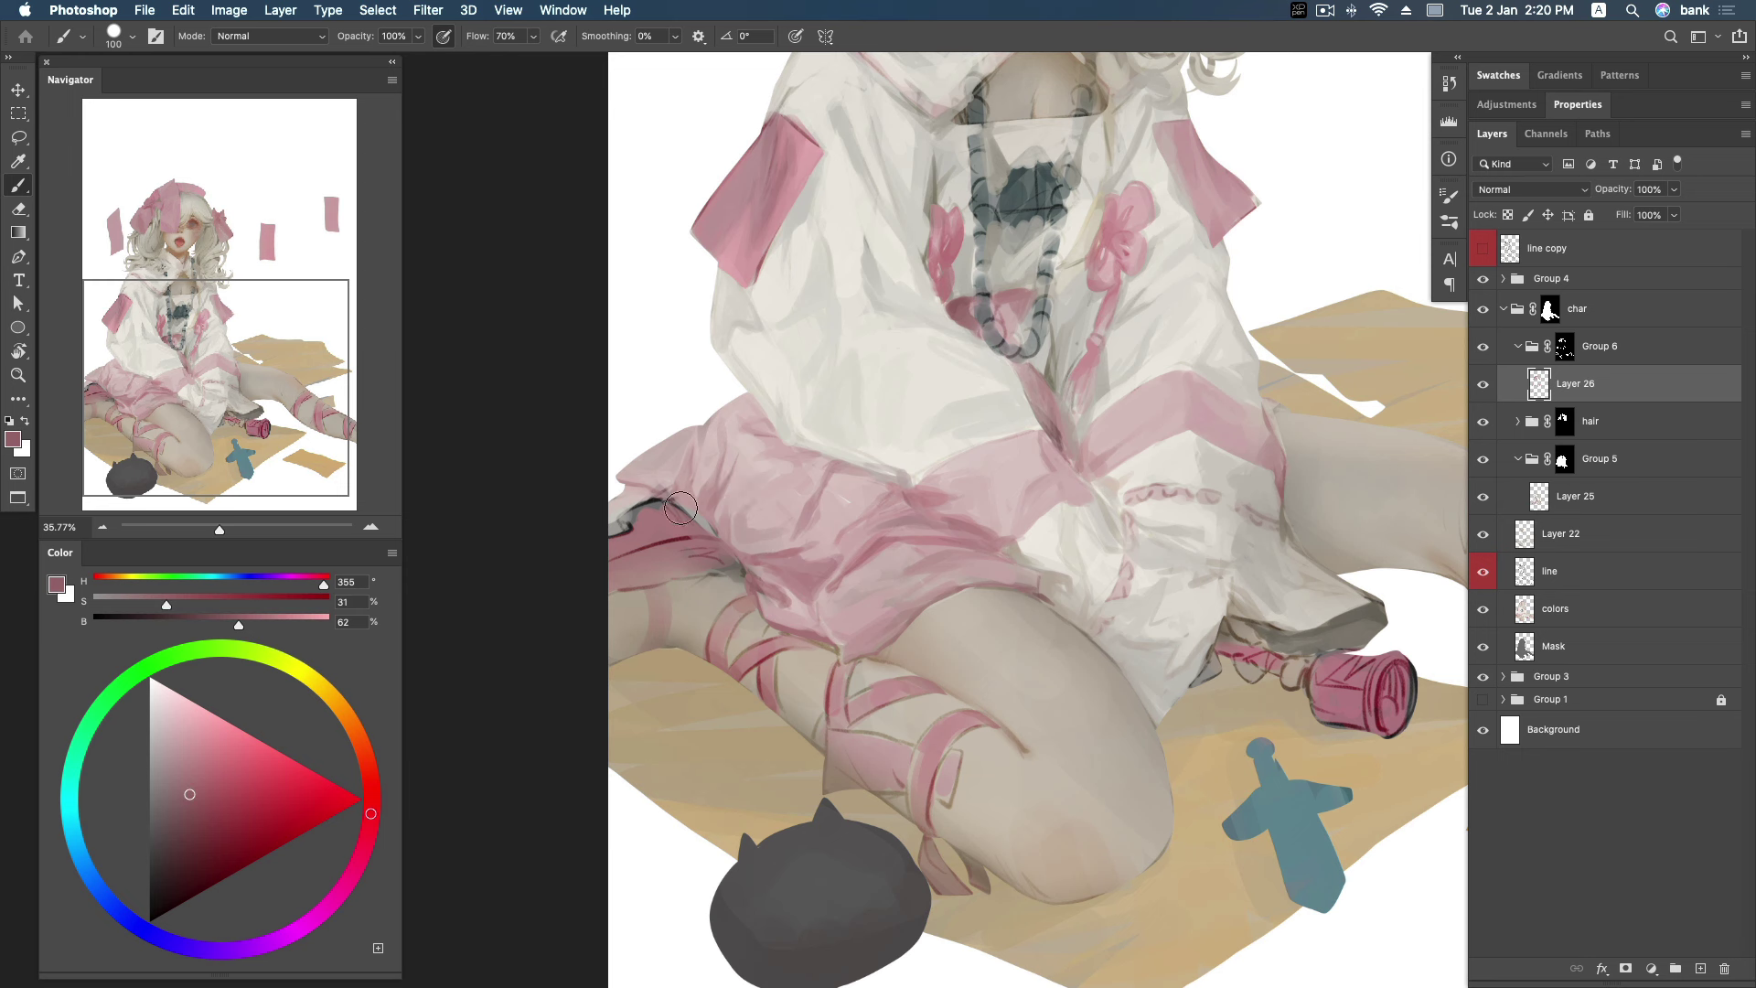
# Paint pink over the skirt's lower-left edge, sample strap reds, and shrink the brush to 90.
pyautogui.moveTo(659, 484); pyautogui.dragTo(700, 522)
pyautogui.keyDown('alt'); pyautogui.click(651, 528); pyautogui.keyUp('alt')
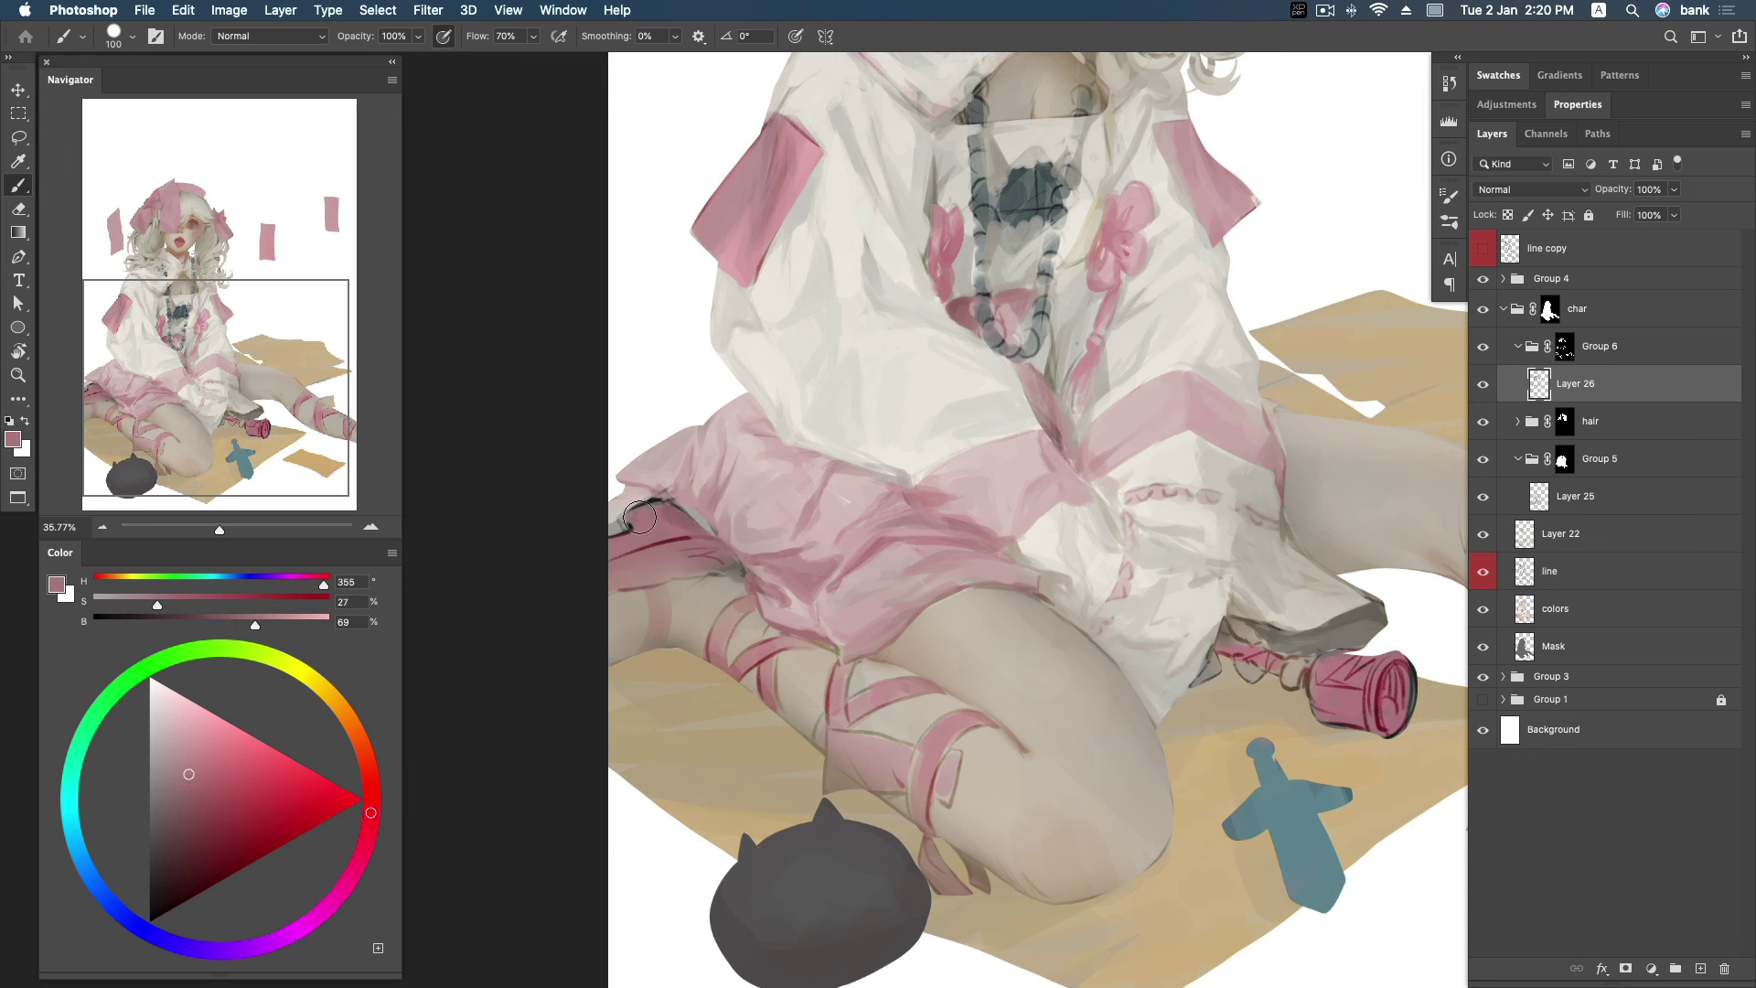
pyautogui.keyDown('alt'); pyautogui.click(636, 519); pyautogui.keyUp('alt')
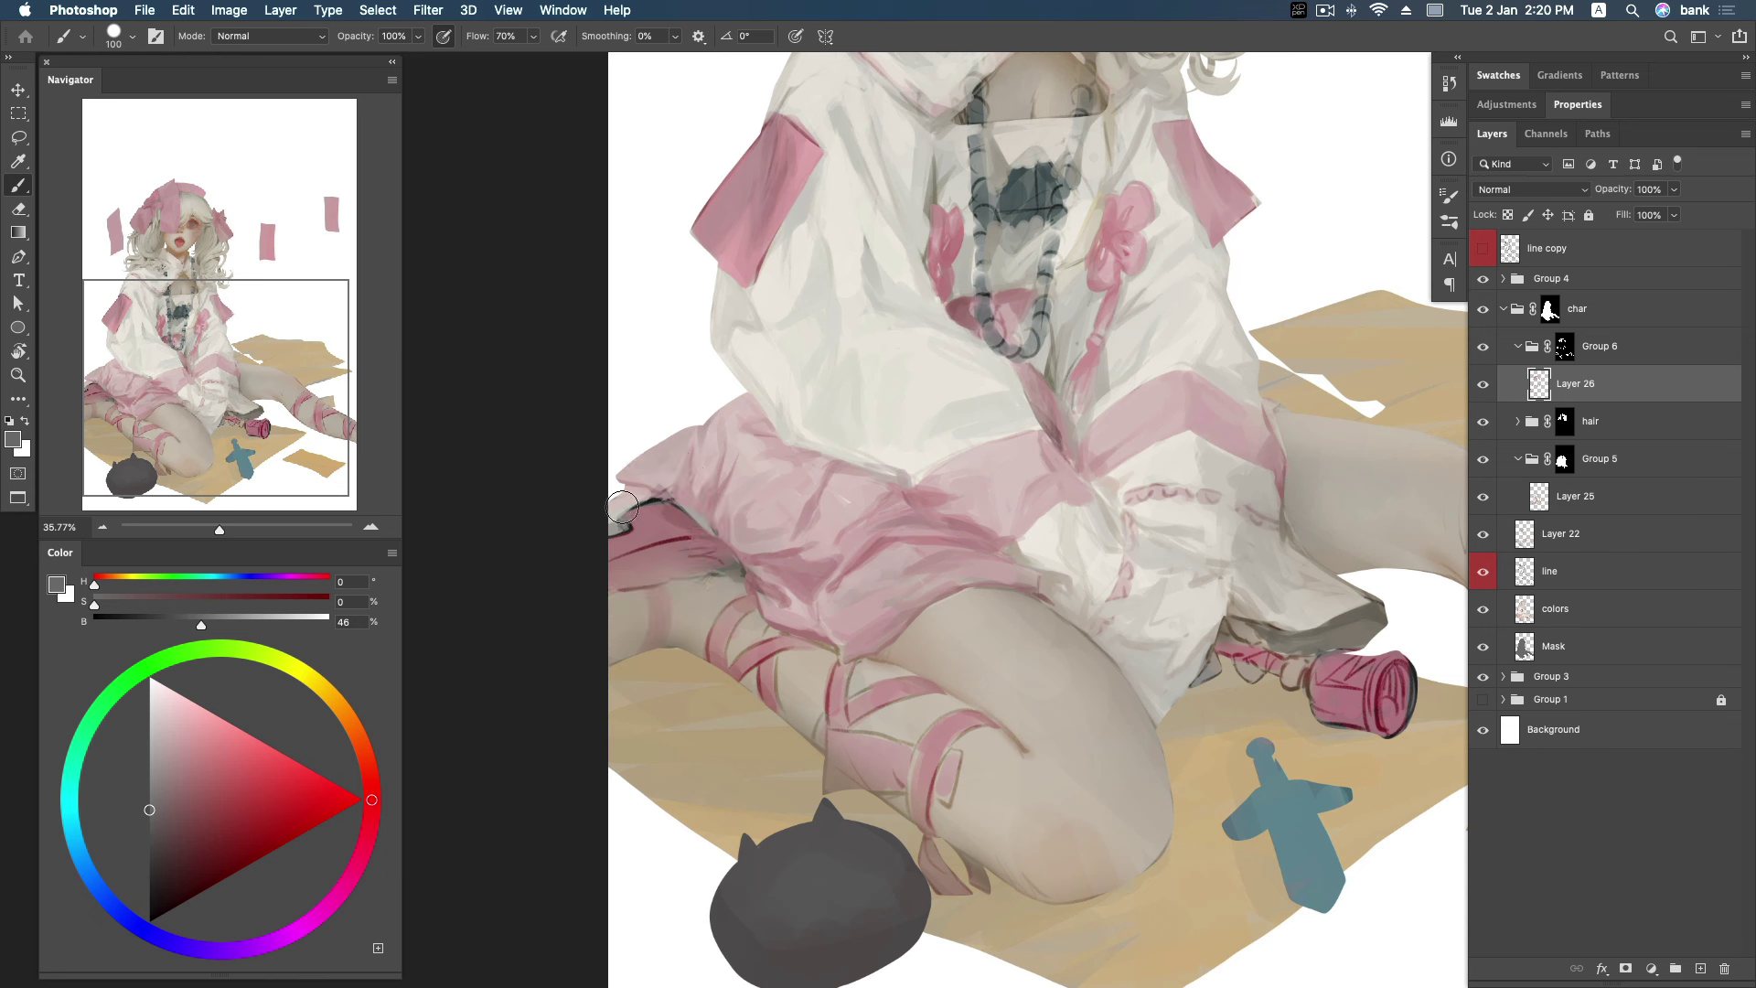
pyautogui.keyDown('alt'); pyautogui.click(667, 529); pyautogui.keyUp('alt')
pyautogui.keyDown('alt'); pyautogui.click(655, 517); pyautogui.keyUp('alt')
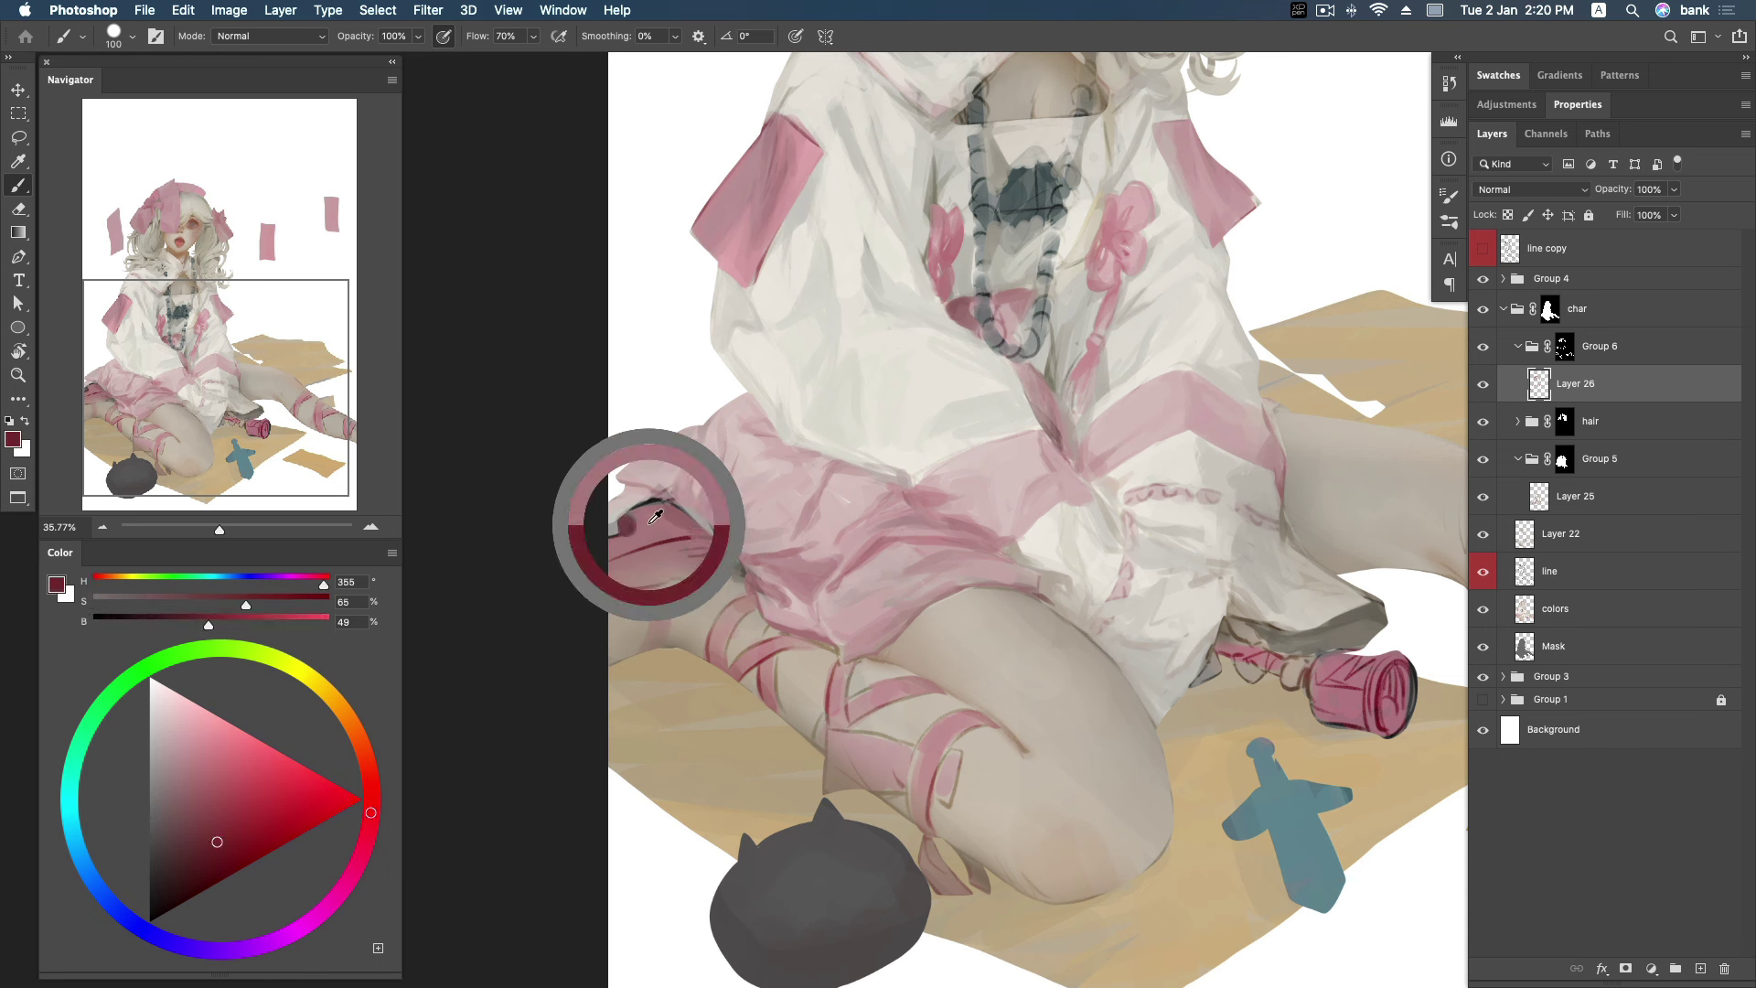
pyautogui.press('[')
pyautogui.press('[')
pyautogui.press('[')
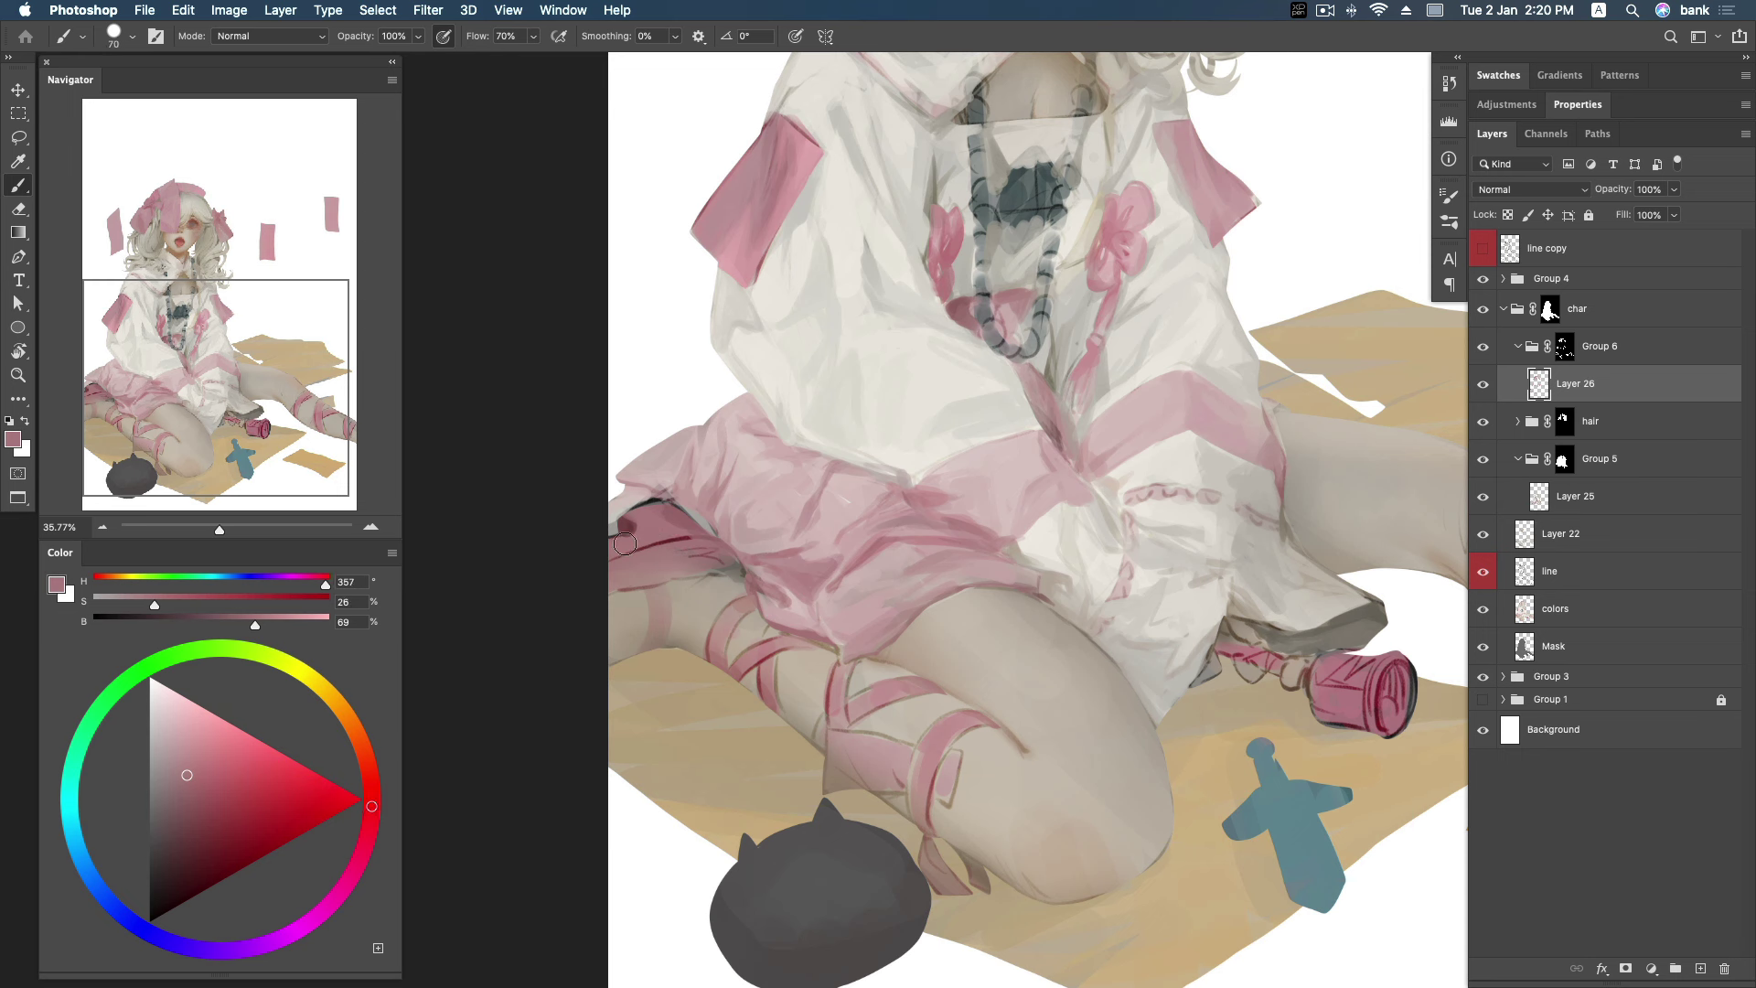
# Mix a duller, darker pink and stroke it over the grey fold edge.
pyautogui.keyDown('alt'); pyautogui.click(676, 535); pyautogui.keyUp('alt')
pyautogui.click(208, 777)
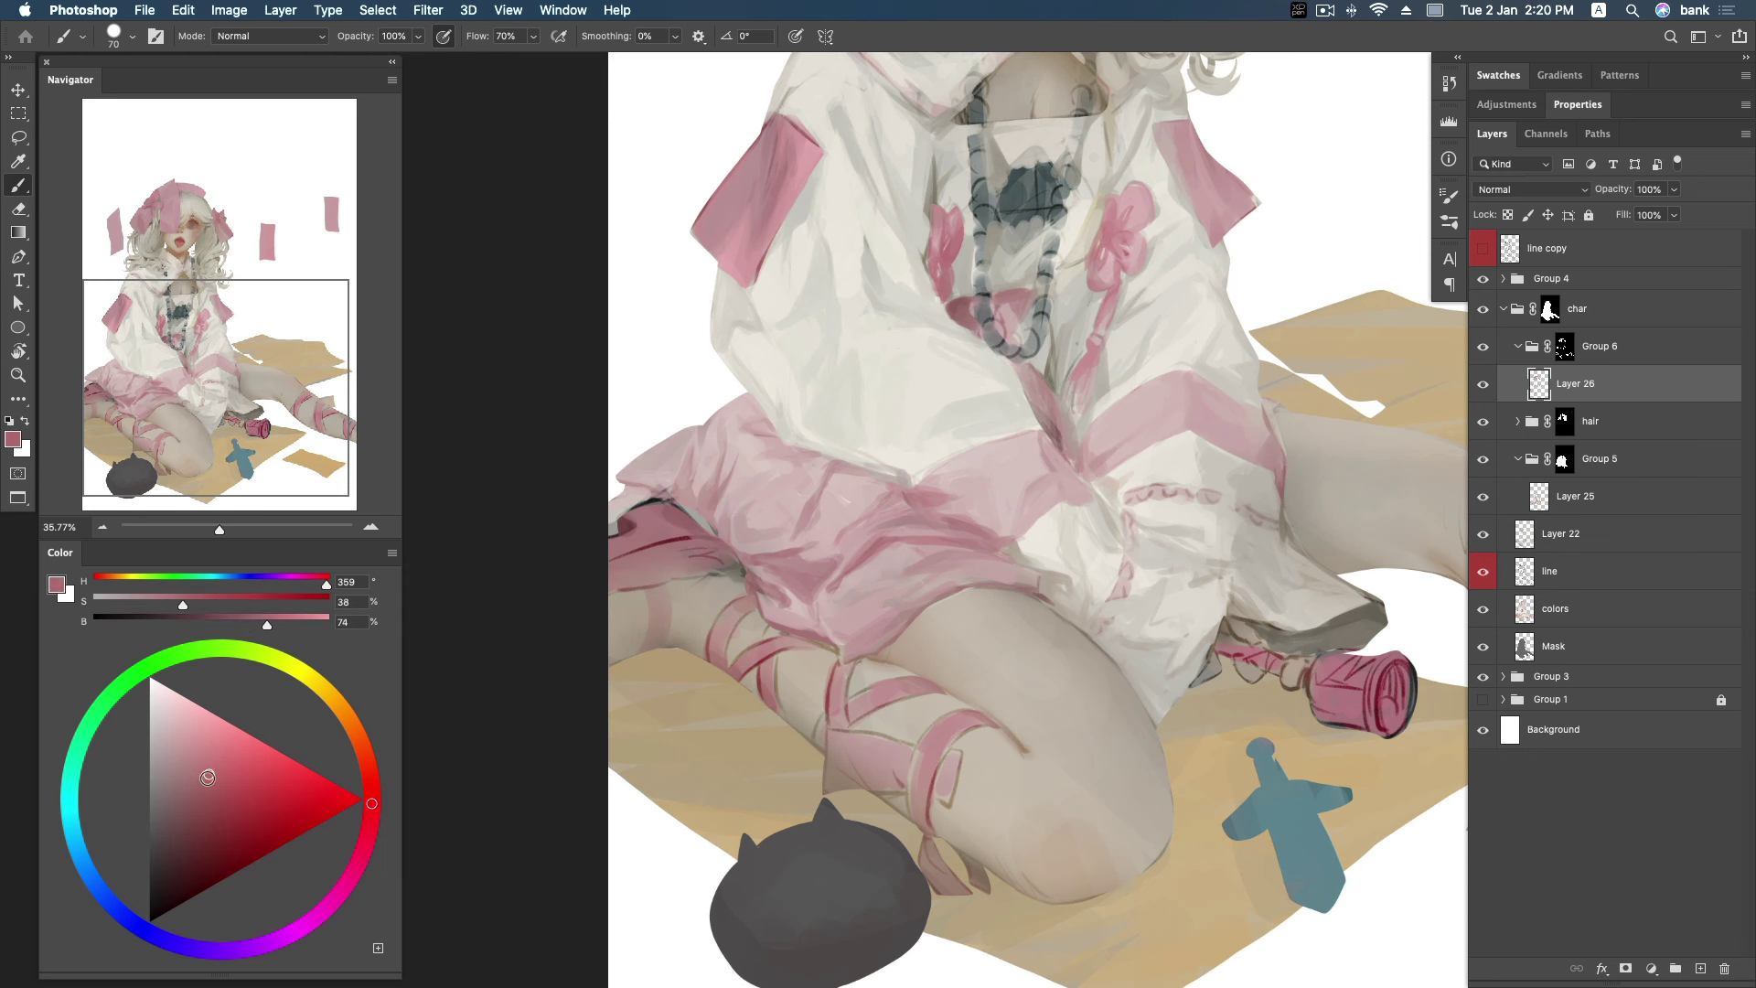
pyautogui.keyDown('alt'); pyautogui.click(672, 554); pyautogui.keyUp('alt')
pyautogui.click(191, 788)
pyautogui.moveTo(191, 788); pyautogui.dragTo(193, 790)
pyautogui.moveTo(610, 563); pyautogui.dragTo(727, 552)
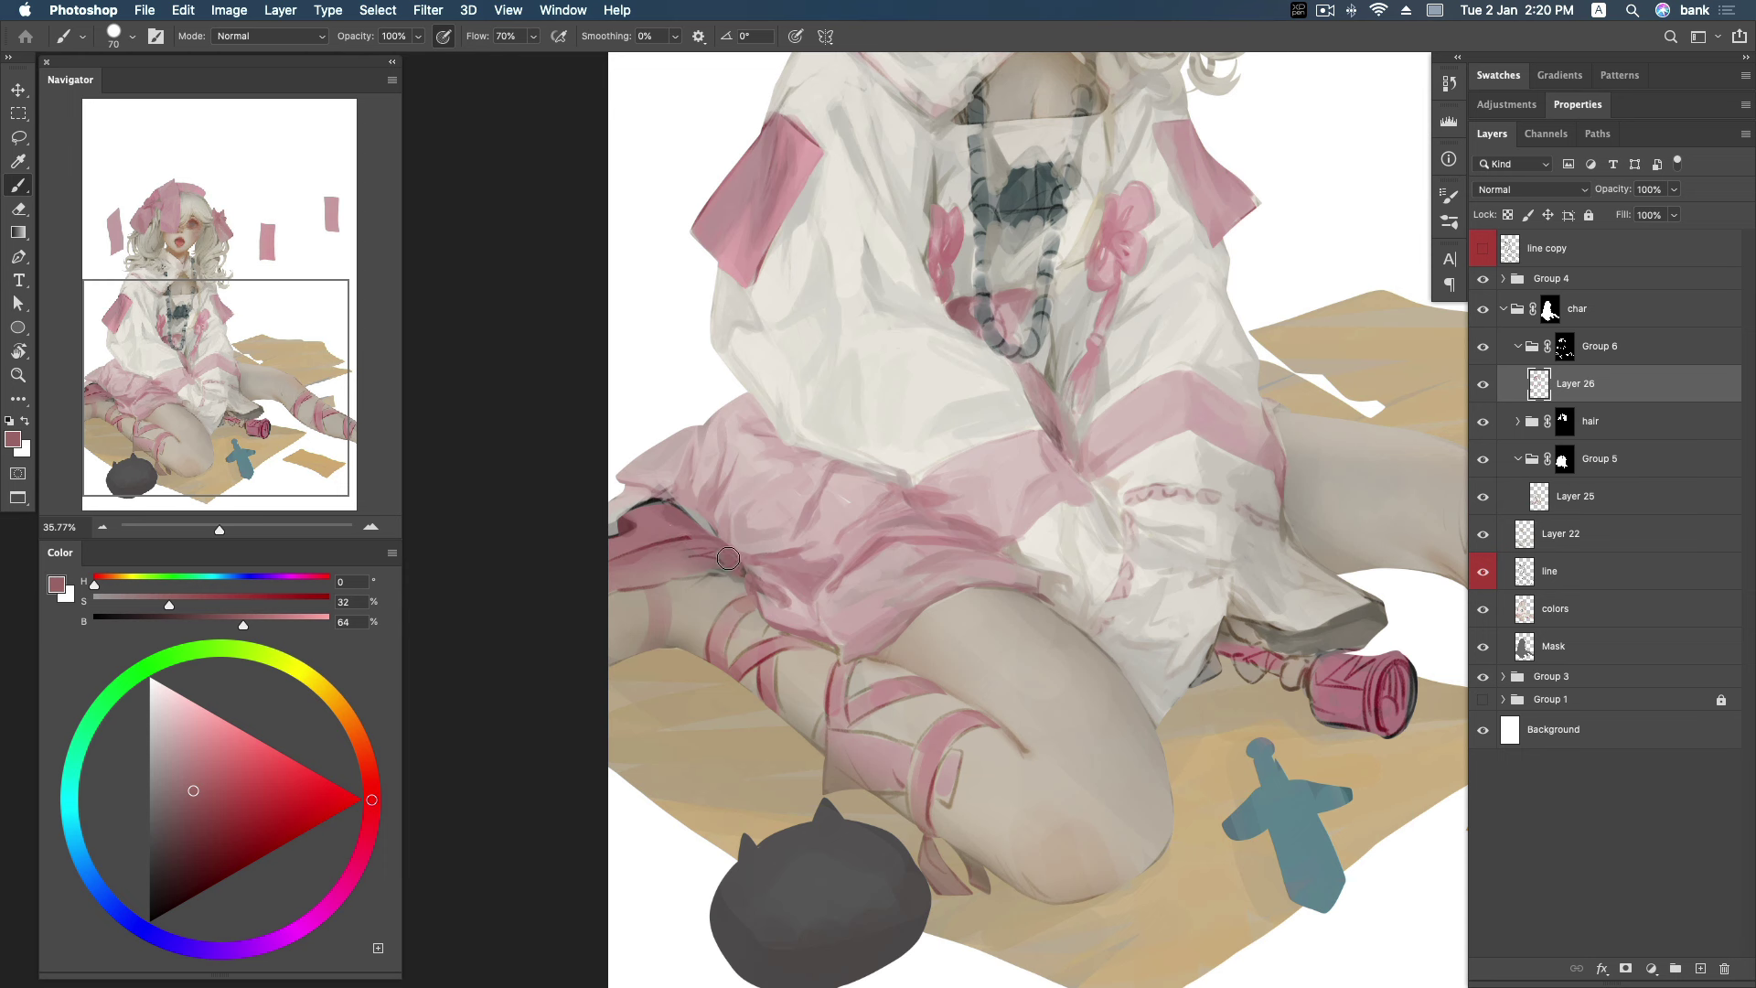
# Refine the fold with paler, warmer and deep rose pinks sampled from the skirt.
pyautogui.keyDown('alt'); pyautogui.click(699, 560); pyautogui.keyUp('alt')
pyautogui.keyDown('alt'); pyautogui.click(729, 552); pyautogui.keyUp('alt')
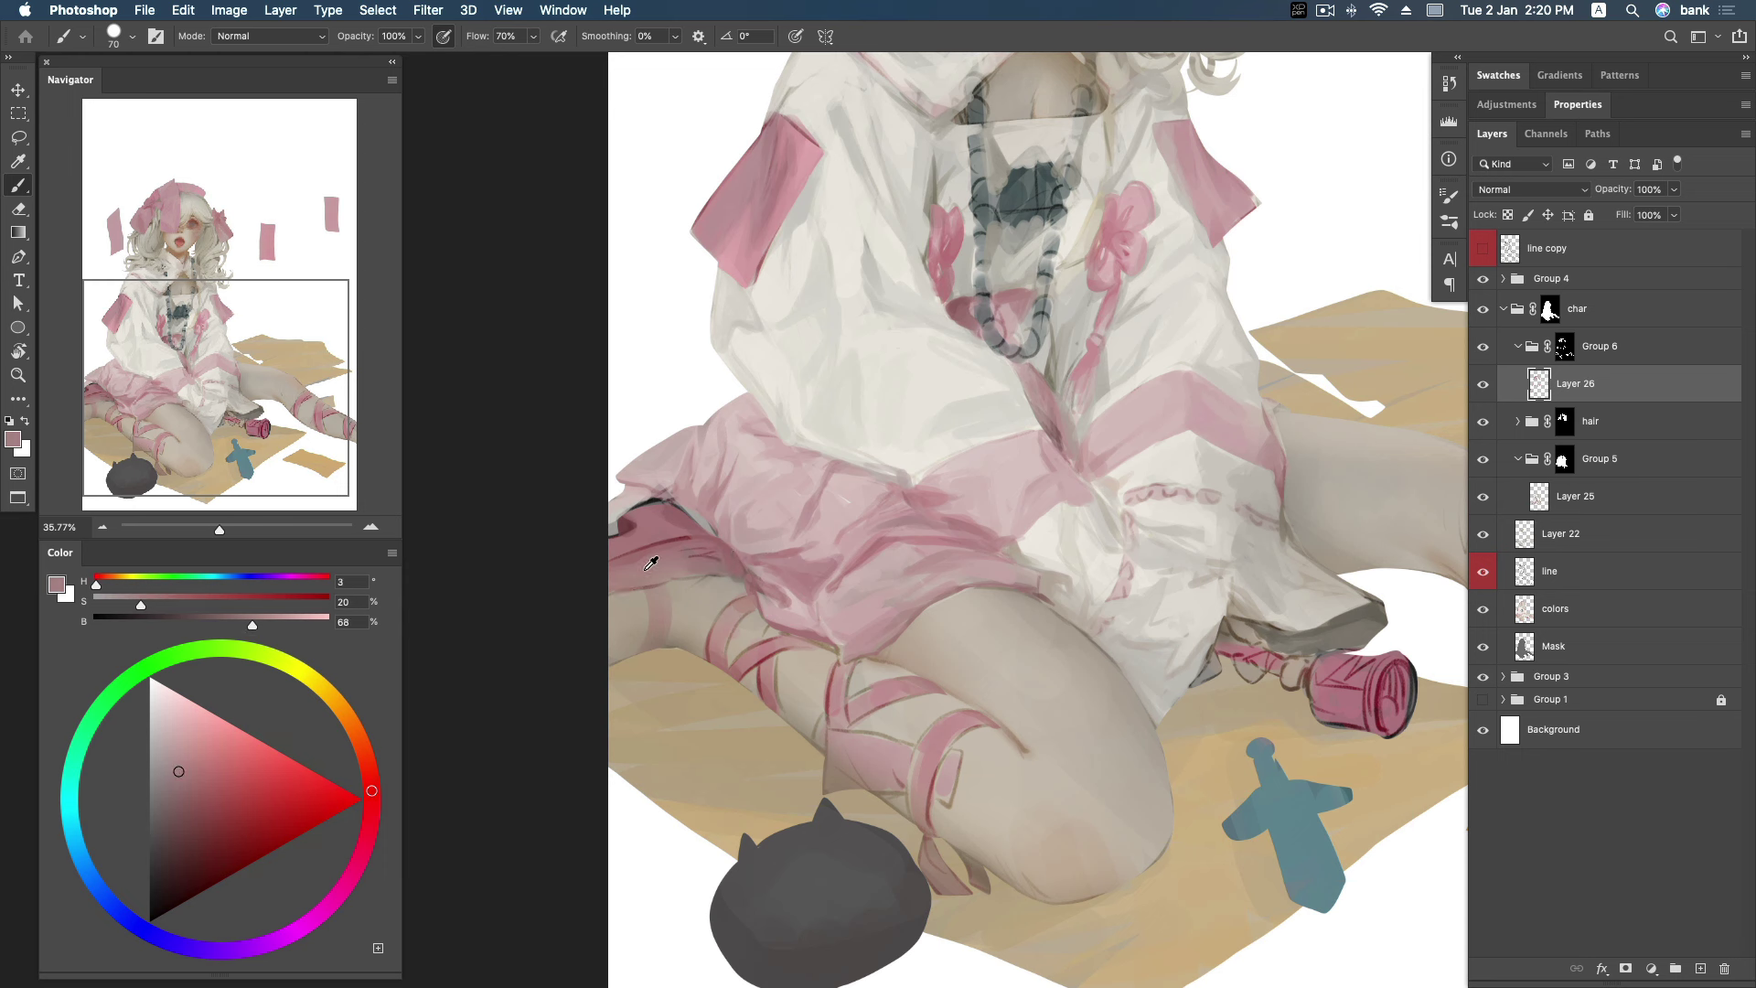
pyautogui.keyDown('alt'); pyautogui.click(645, 571); pyautogui.keyUp('alt')
pyautogui.keyDown('alt'); pyautogui.click(629, 573); pyautogui.keyUp('alt')
pyautogui.keyDown('alt'); pyautogui.click(647, 578); pyautogui.keyUp('alt')
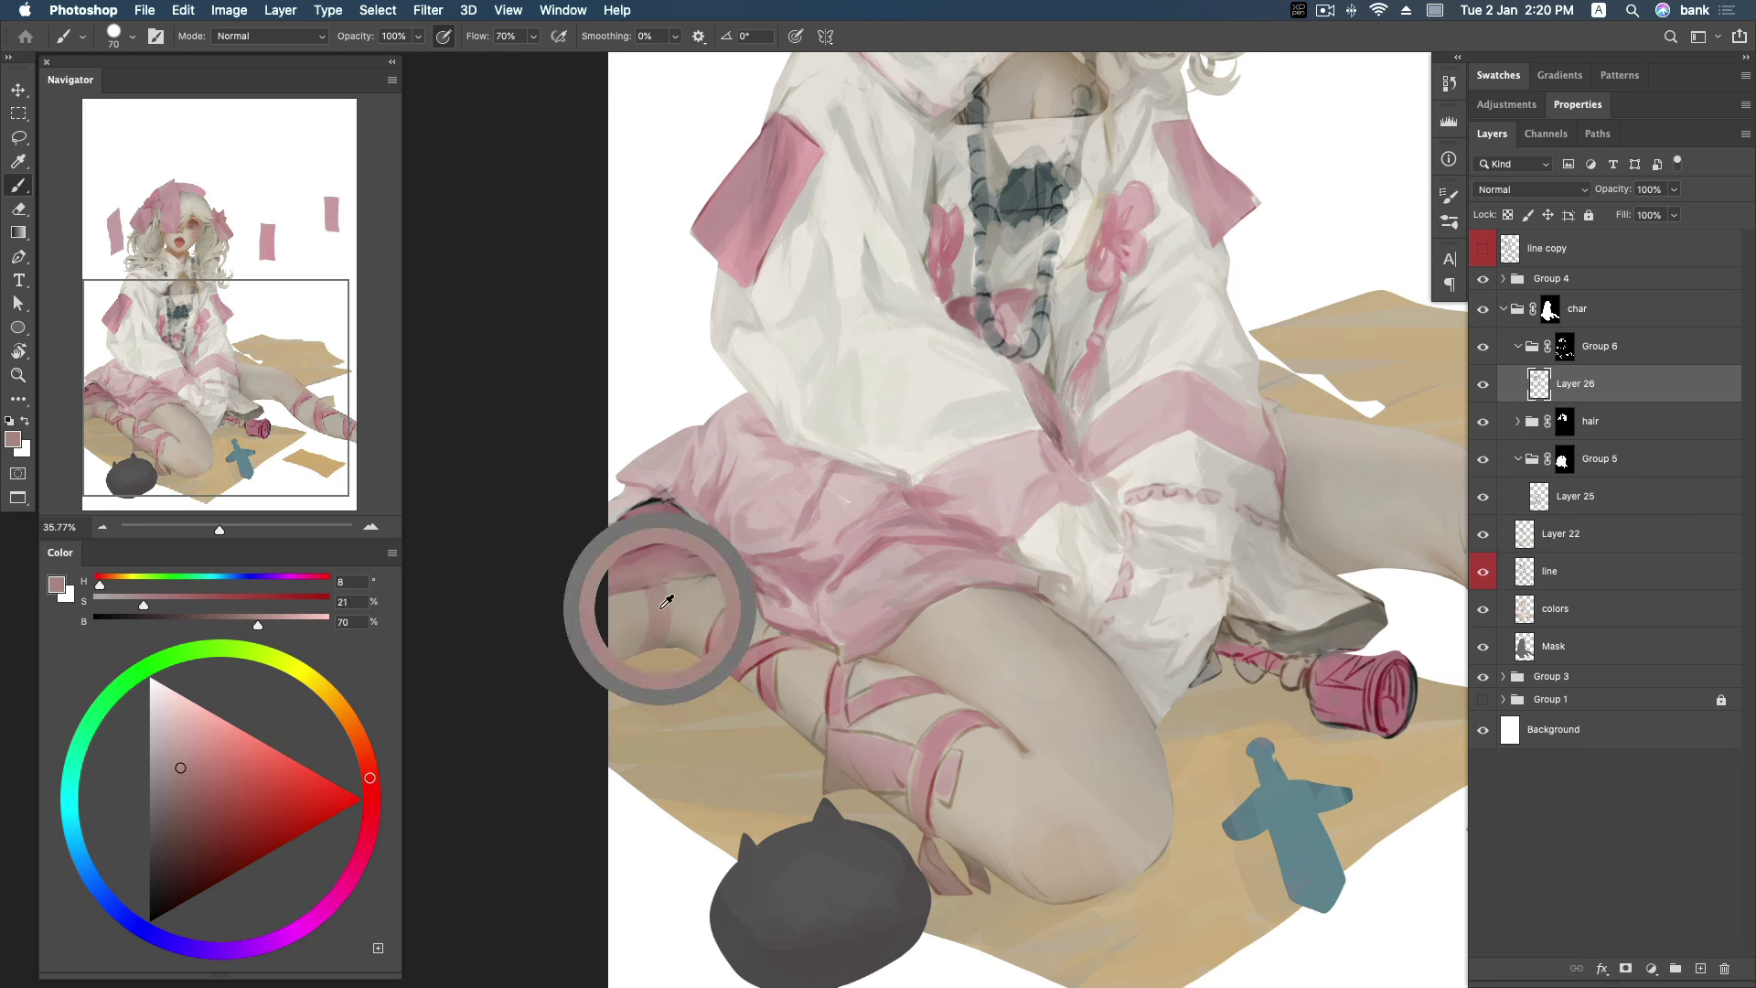
pyautogui.keyDown('alt'); pyautogui.click(685, 531); pyautogui.keyUp('alt')
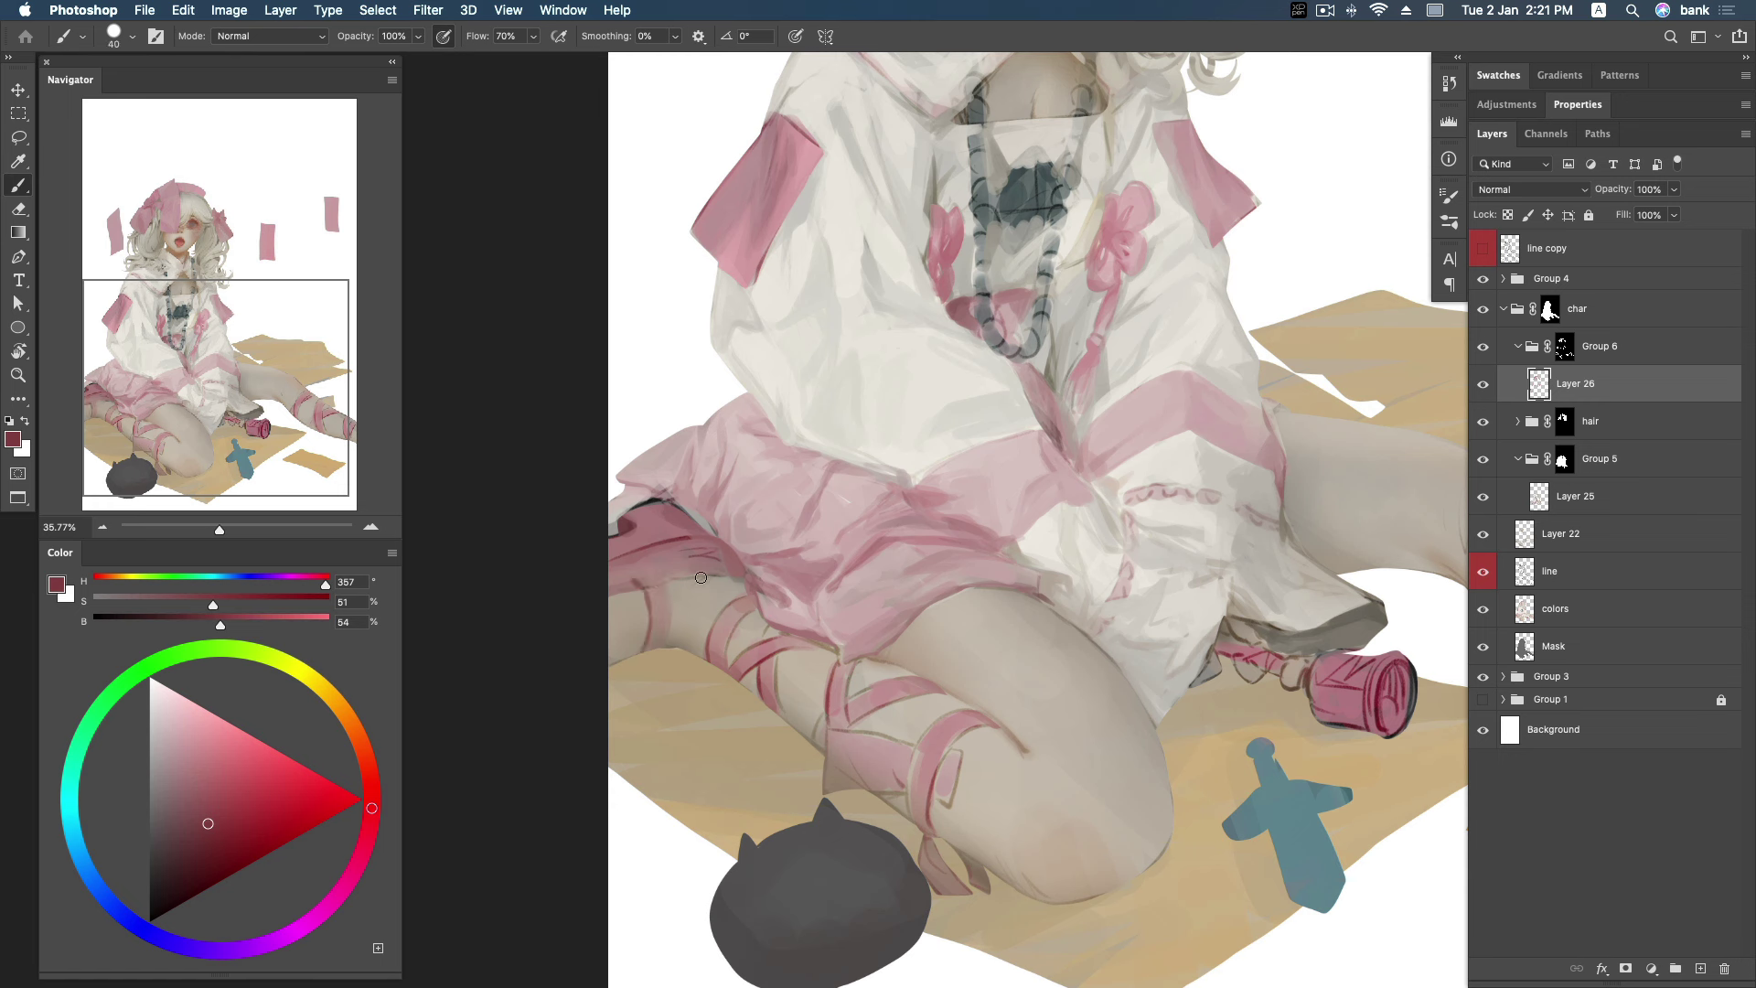
# Add a short dark accent on the pink fabric and pick a more saturated leg-strap pink.
pyautogui.moveTo(695, 562); pyautogui.dragTo(764, 566)
pyautogui.keyDown('alt'); pyautogui.click(782, 635); pyautogui.keyUp('alt')
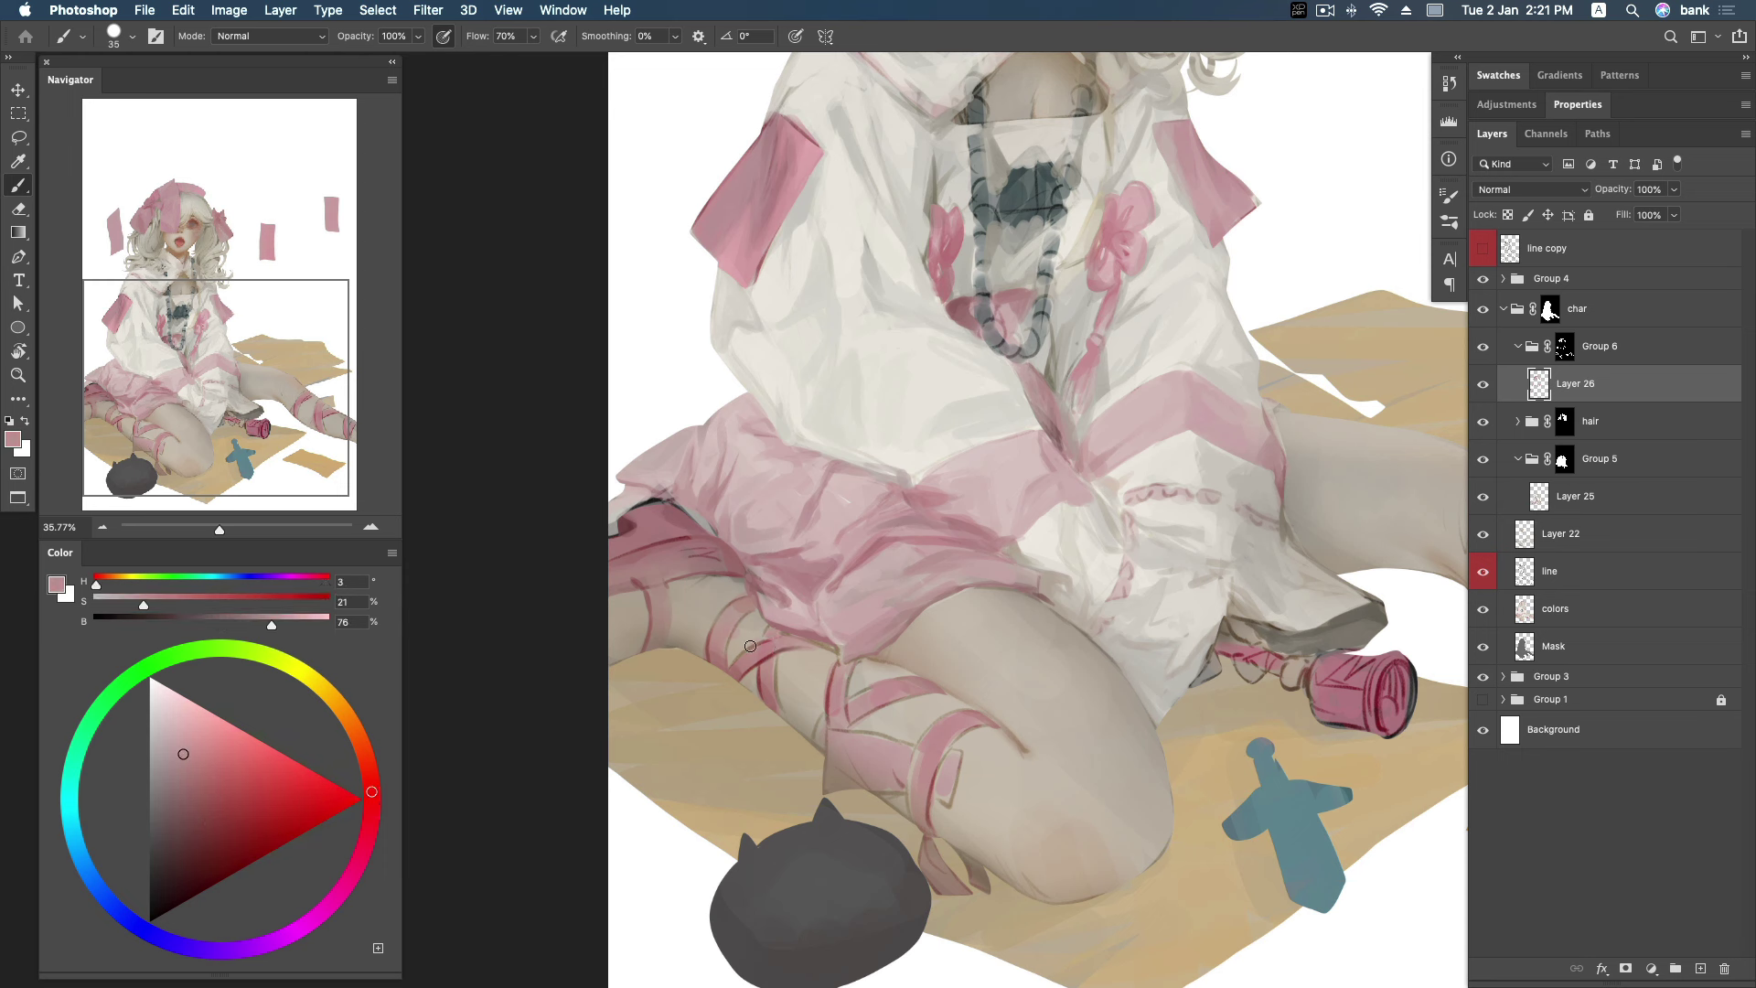
pyautogui.keyDown('alt'); pyautogui.click(784, 643); pyautogui.keyUp('alt')
pyautogui.moveTo(905, 645); pyautogui.dragTo(880, 591)
pyautogui.keyDown('alt'); pyautogui.click(854, 643); pyautogui.keyUp('alt')
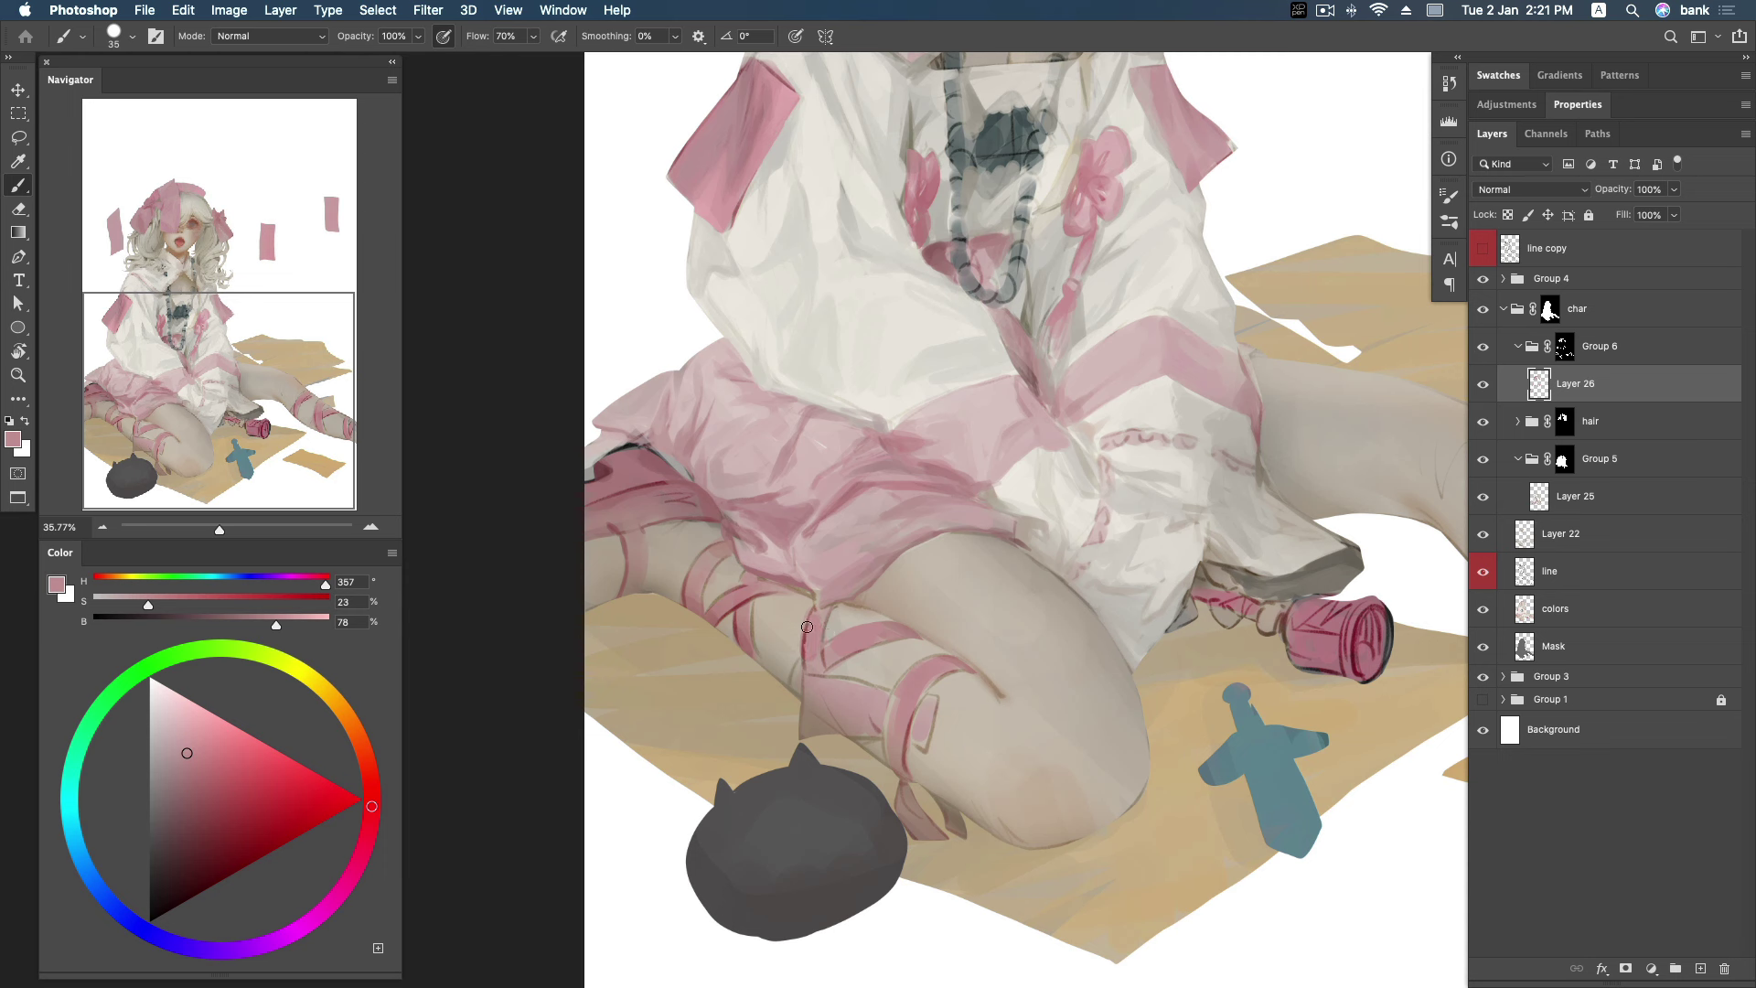
pyautogui.keyDown('alt'); pyautogui.click(909, 707); pyautogui.keyUp('alt')
pyautogui.click(198, 770)
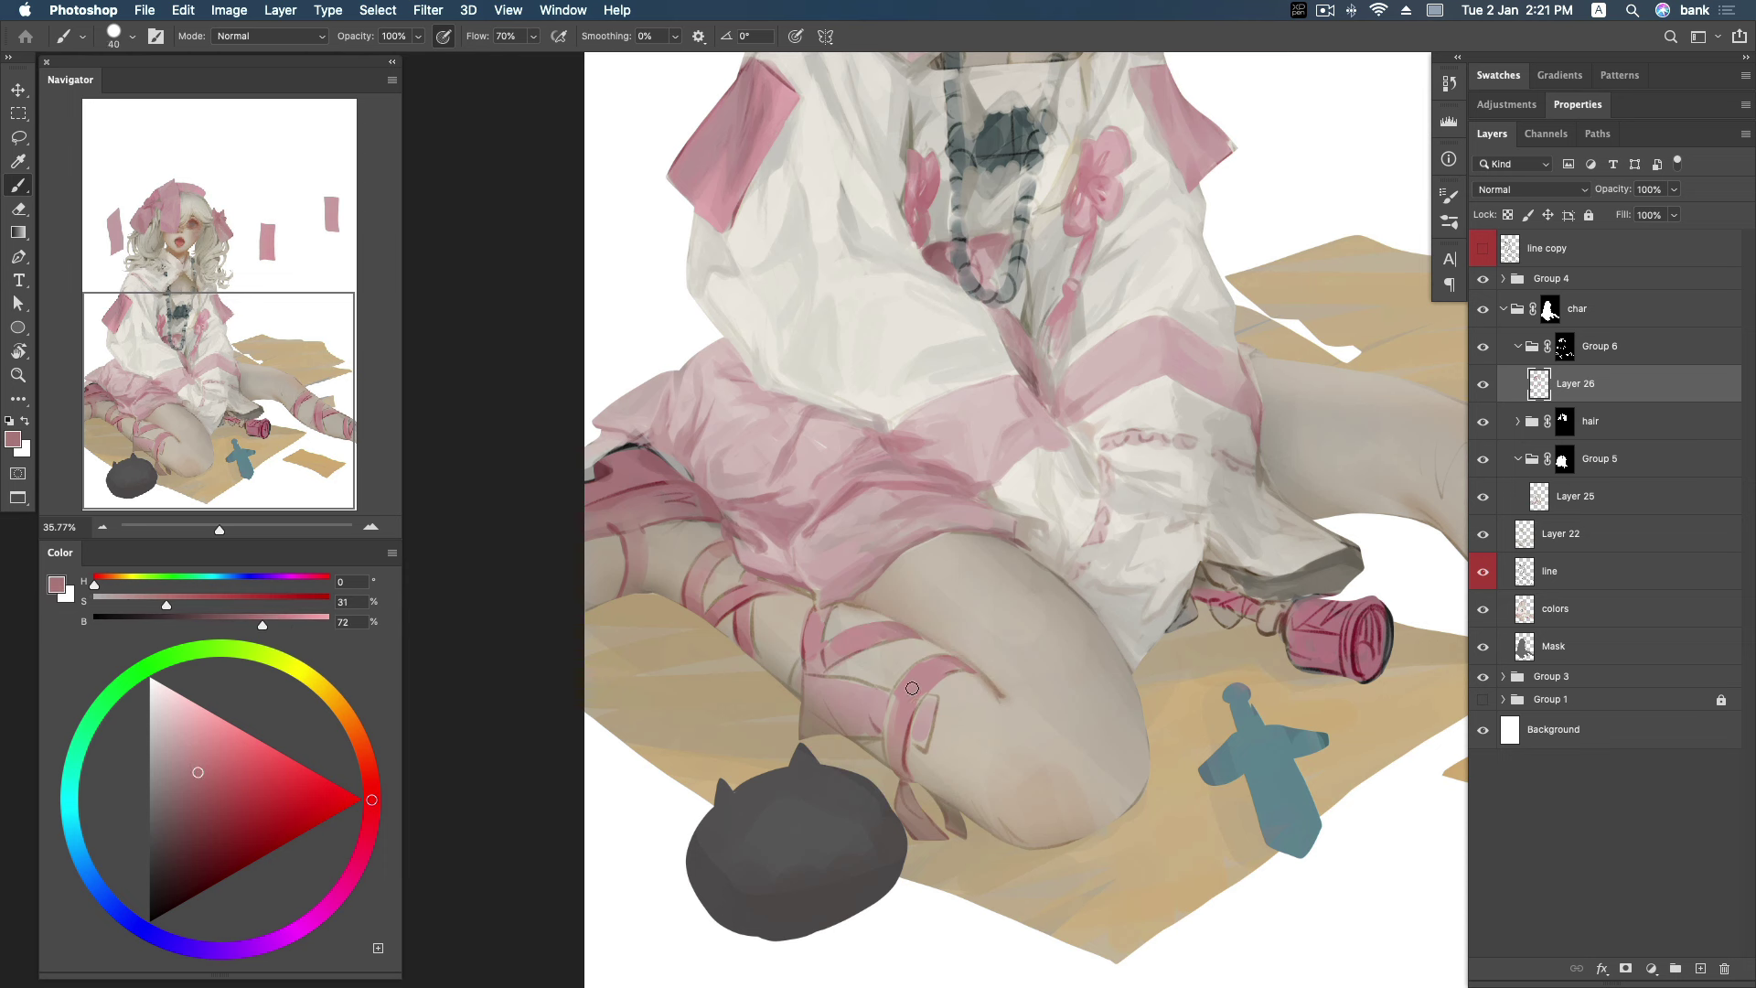
# Darken the knee ribbon and thicken the upper pink strap on the leg.
pyautogui.moveTo(897, 692); pyautogui.dragTo(906, 671)
pyautogui.moveTo(812, 641); pyautogui.dragTo(894, 697)
pyautogui.moveTo(804, 651); pyautogui.dragTo(849, 644)
pyautogui.keyDown('alt'); pyautogui.click(899, 679); pyautogui.keyUp('alt')
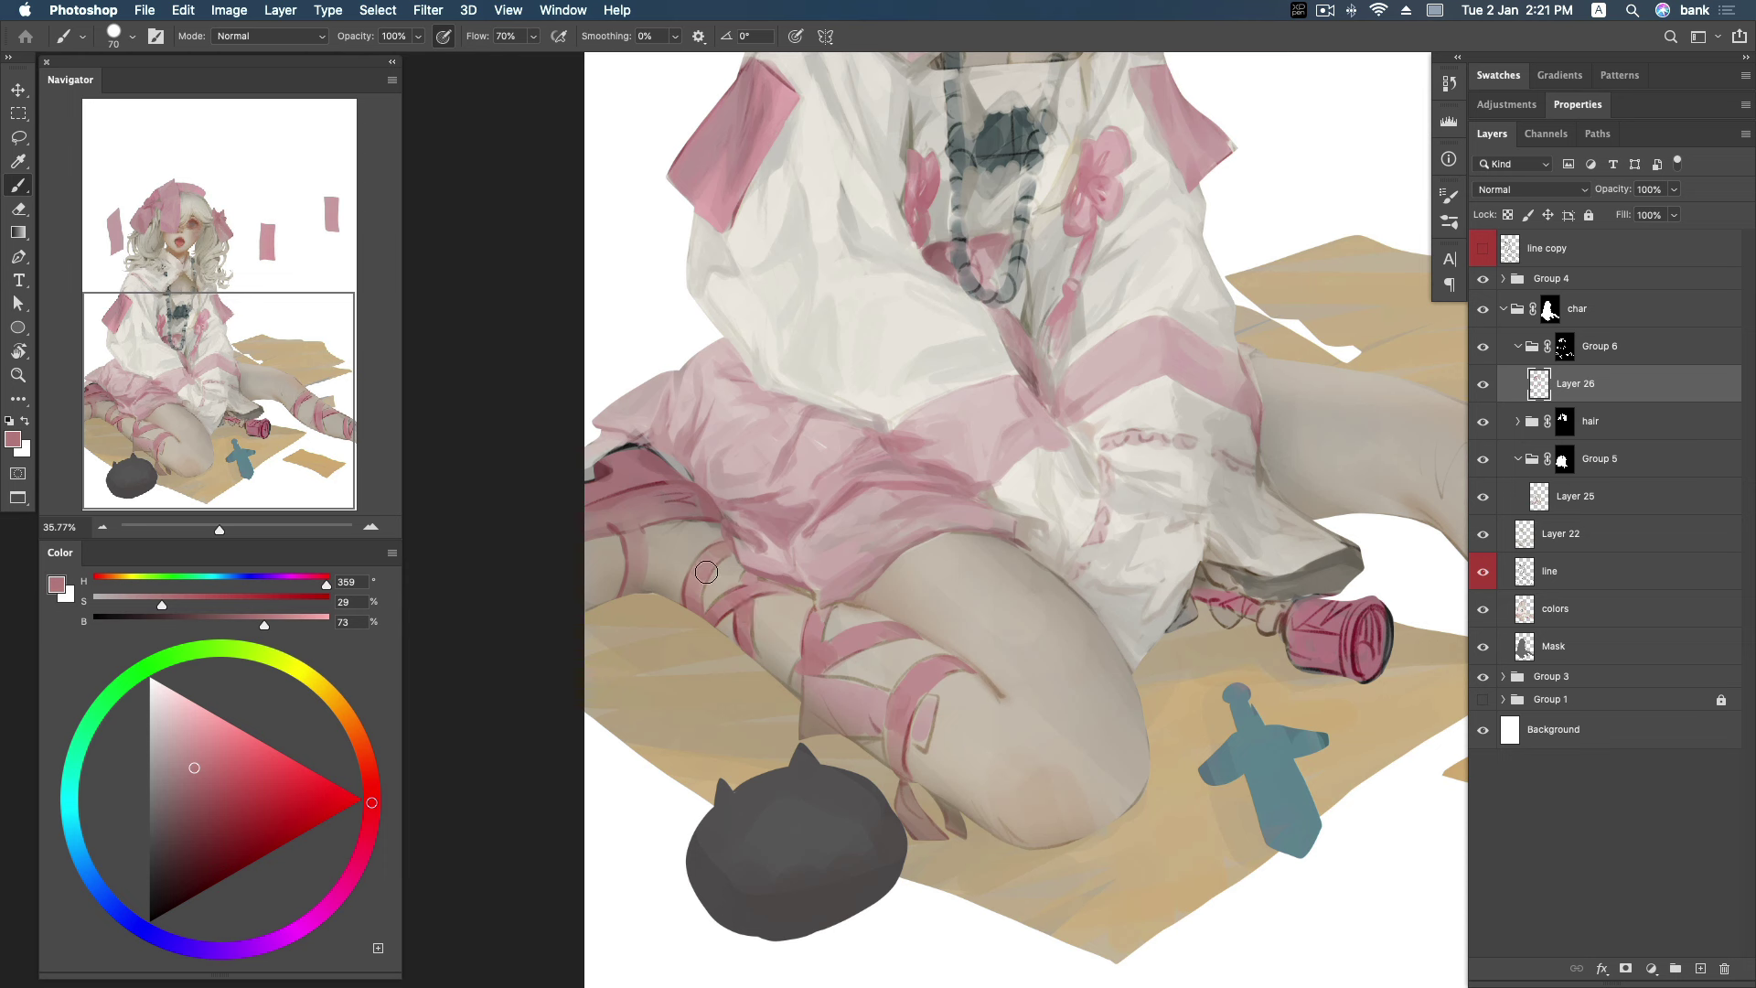
pyautogui.click(190, 795)
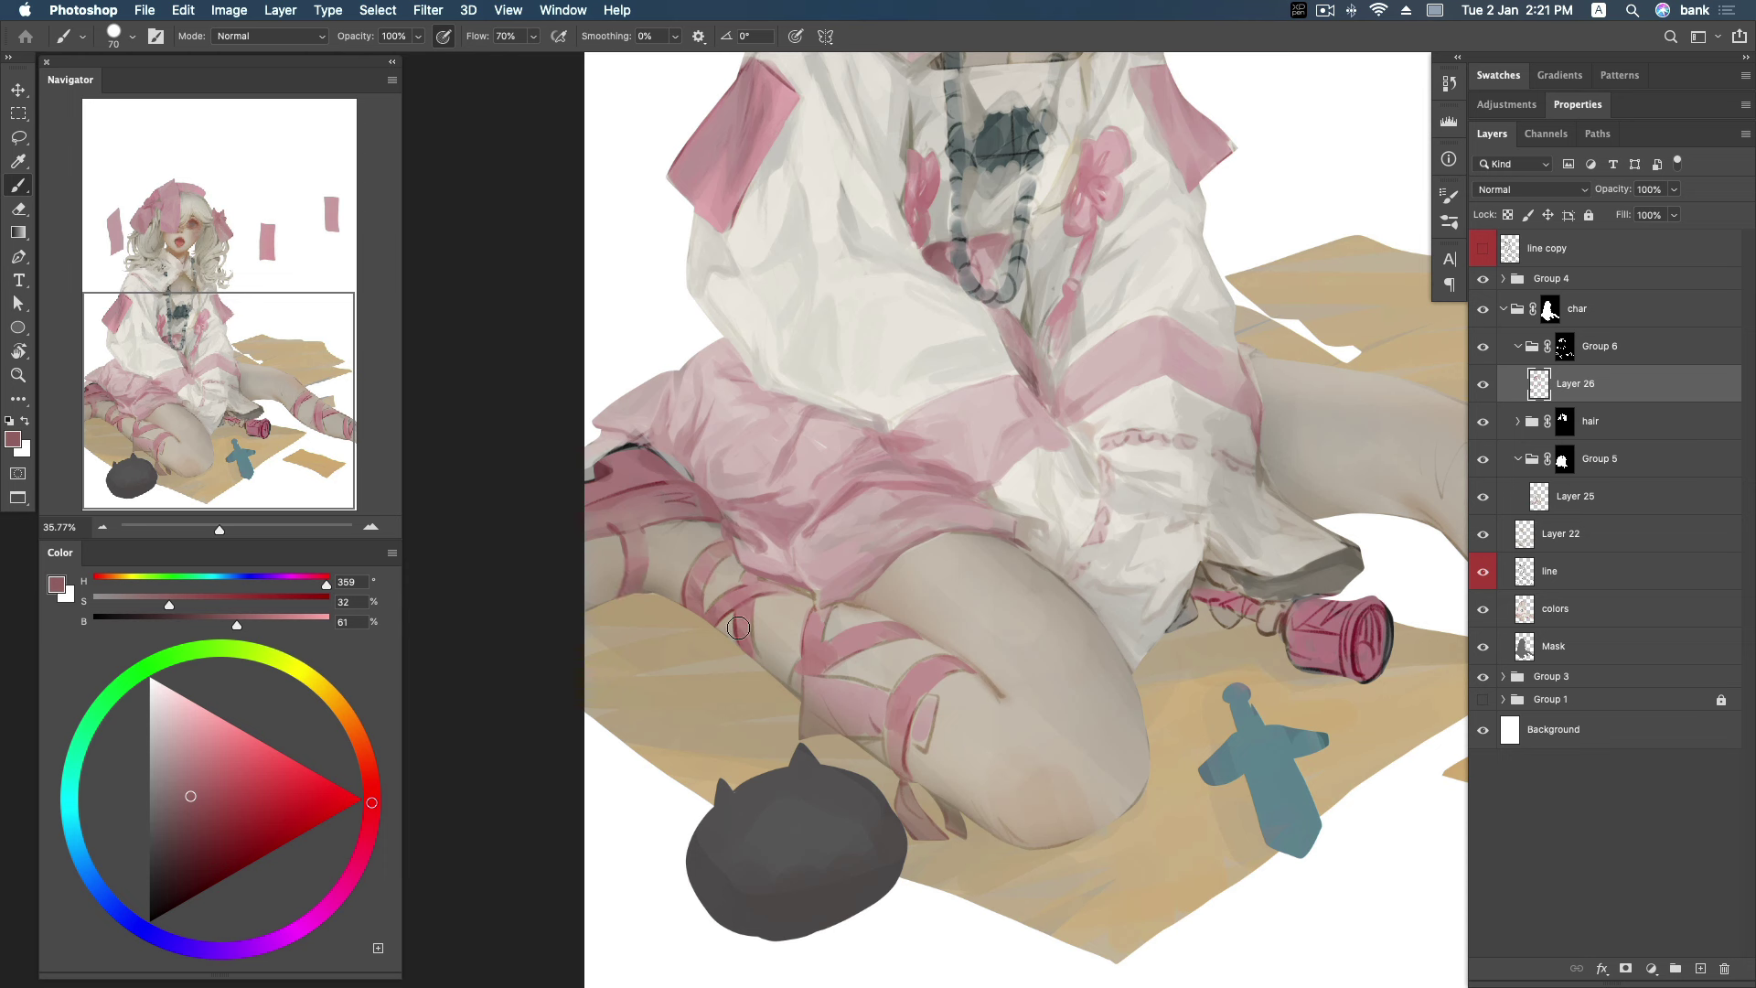
pyautogui.keyDown('alt'); pyautogui.click(694, 589); pyautogui.keyUp('alt')
# Repaint the straps along the leg, then resample slightly deeper, more saturated strap pinks.
pyautogui.moveTo(717, 594); pyautogui.dragTo(894, 722)
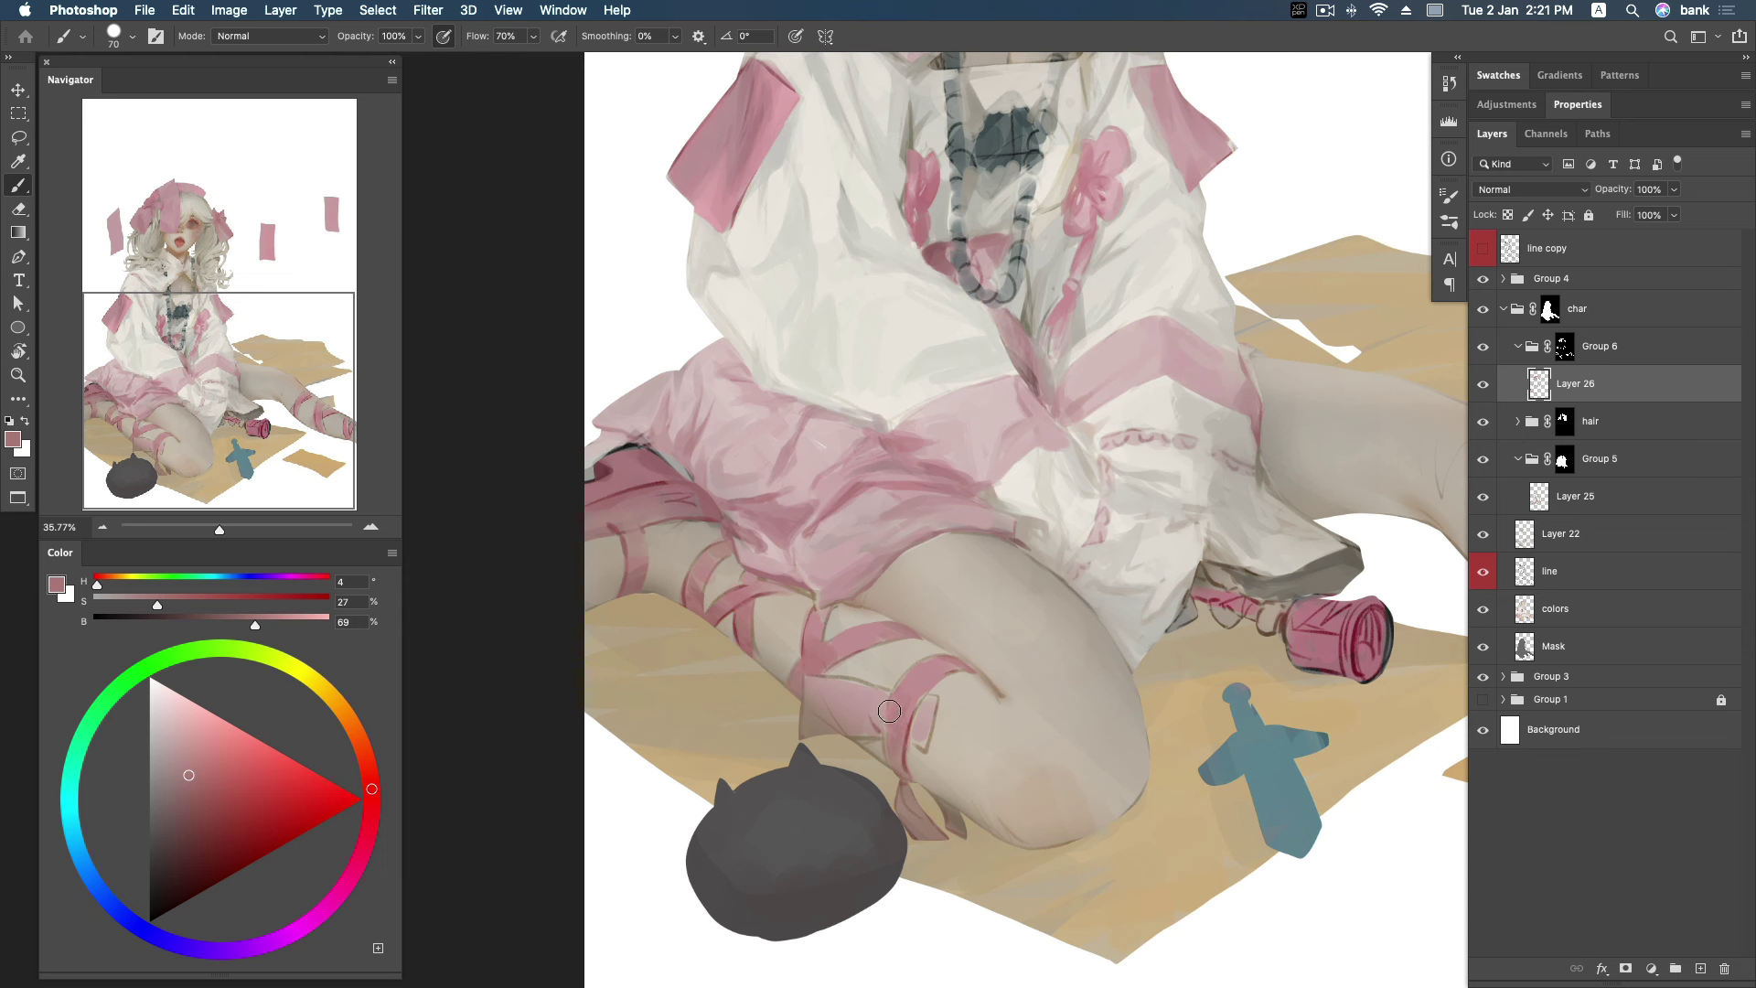
pyautogui.keyDown('alt'); pyautogui.click(915, 686); pyautogui.keyUp('alt')
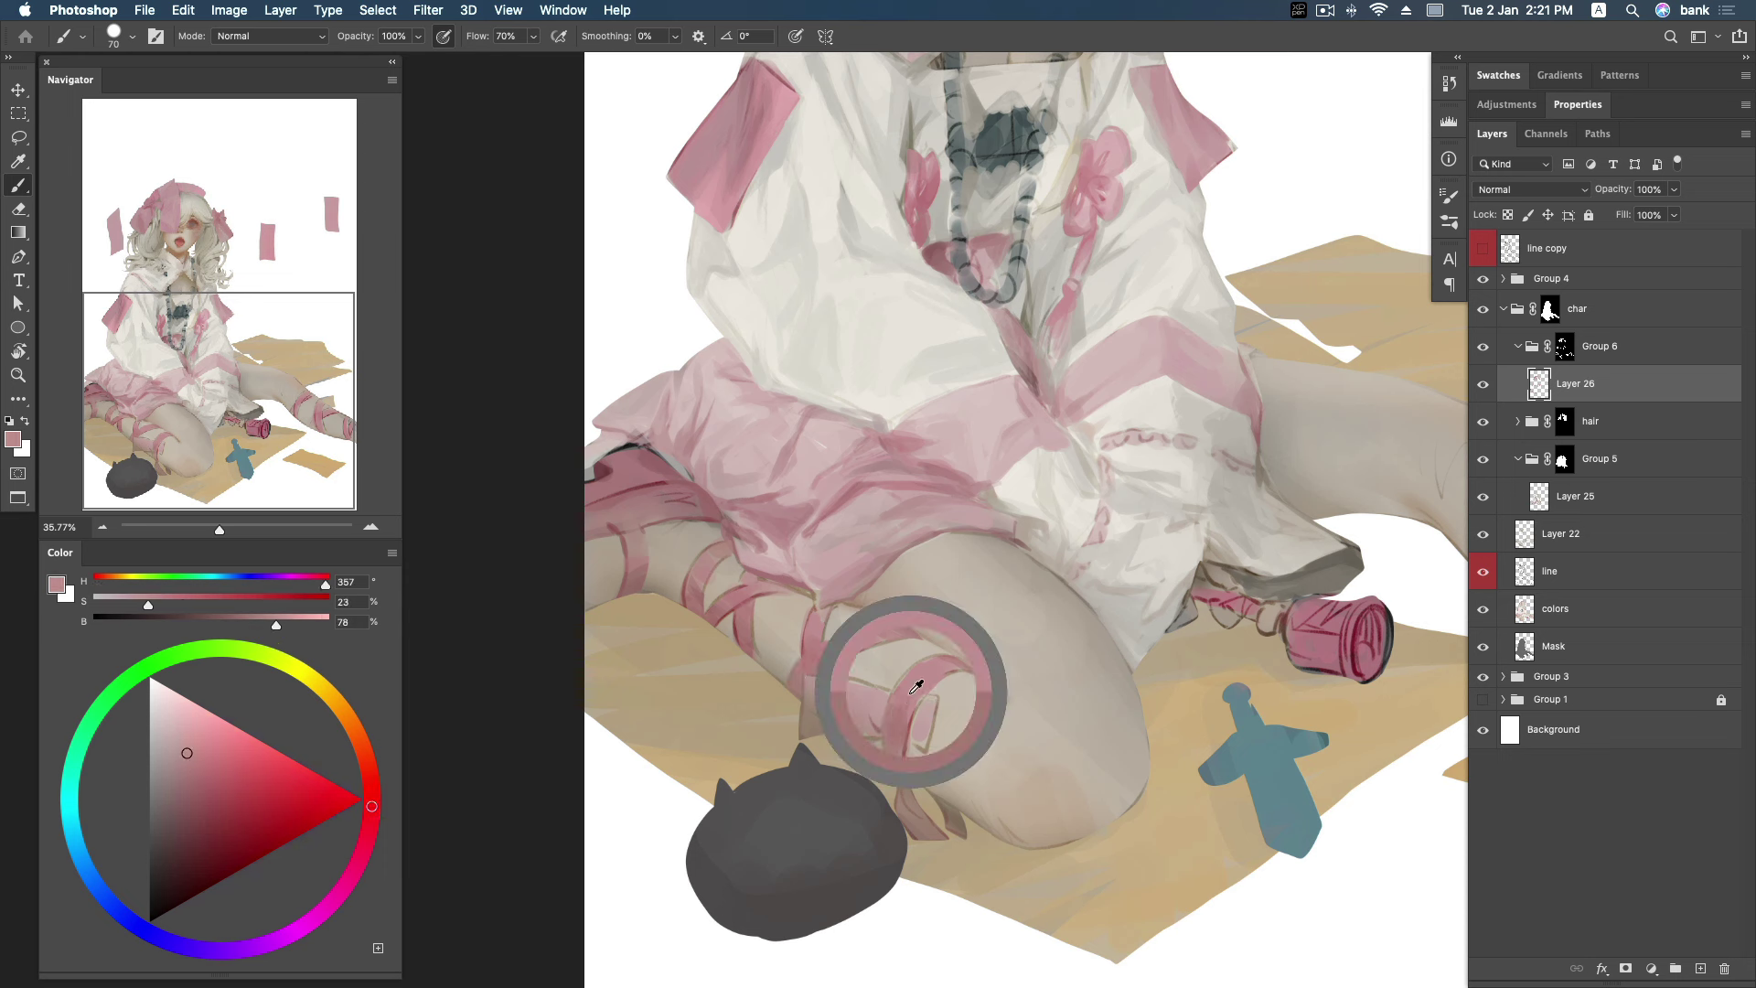
pyautogui.keyDown('alt'); pyautogui.click(897, 746); pyautogui.keyUp('alt')
pyautogui.keyDown('alt'); pyautogui.click(914, 692); pyautogui.keyUp('alt')
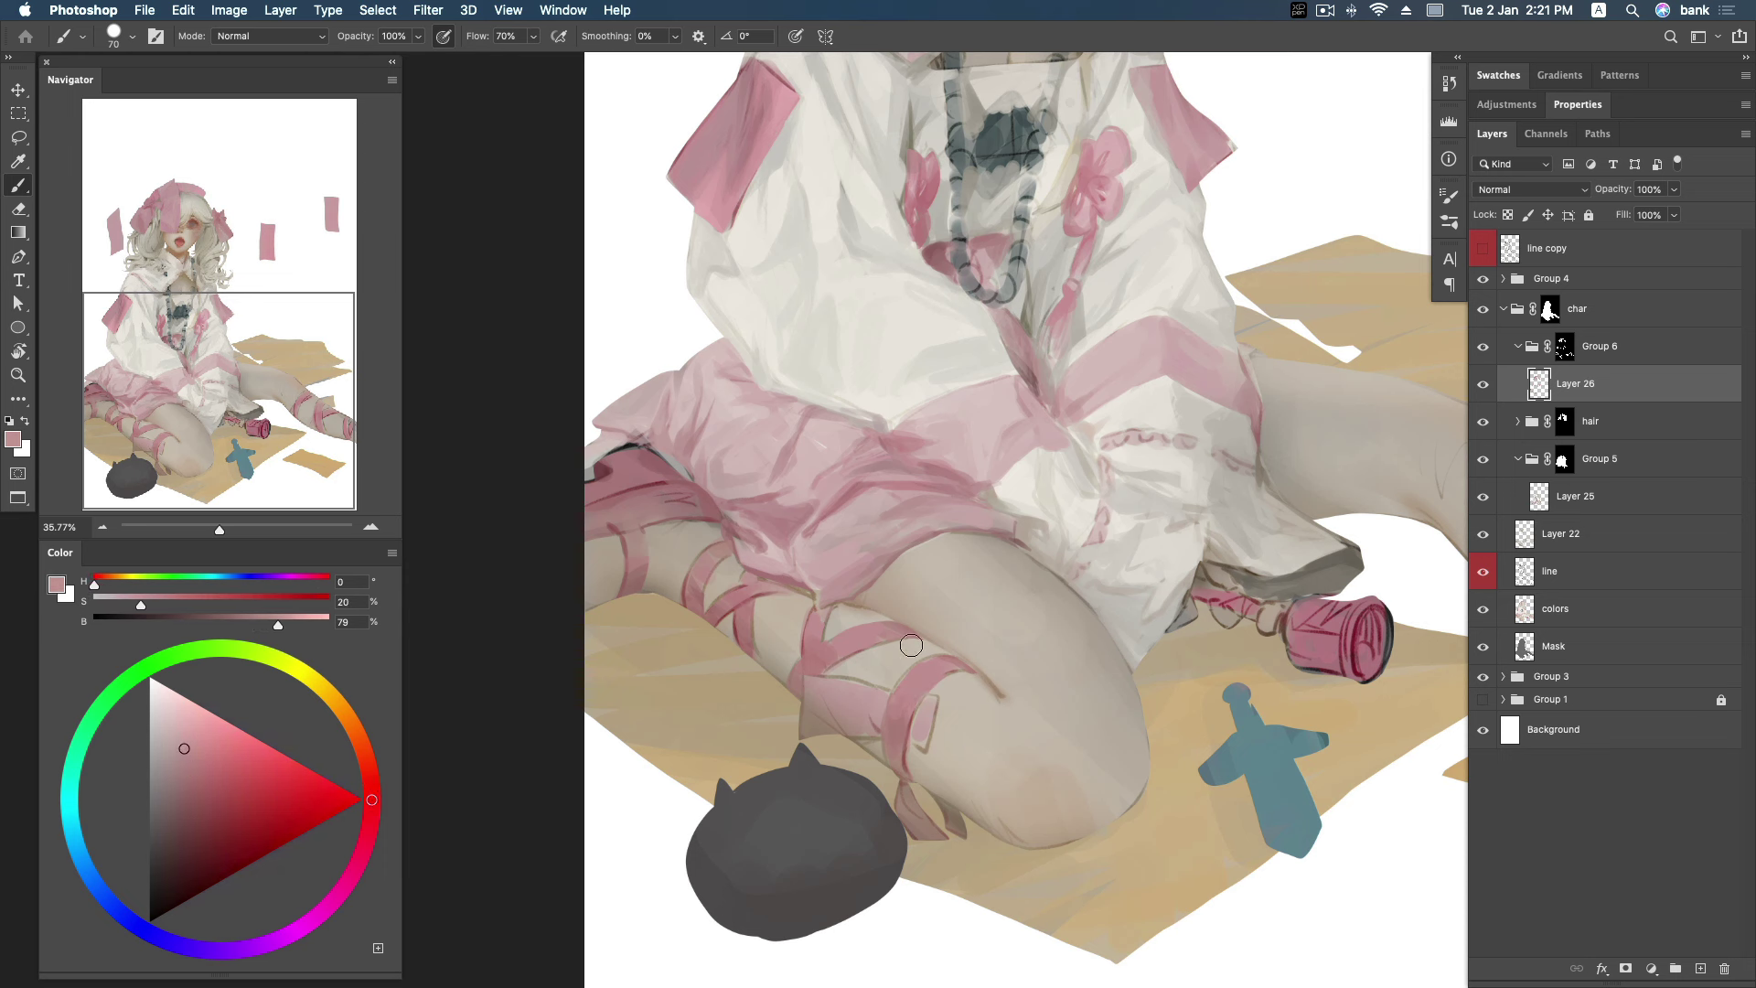
pyautogui.keyDown('alt'); pyautogui.click(850, 657); pyautogui.keyUp('alt')
pyautogui.keyDown('alt'); pyautogui.click(710, 586); pyautogui.keyUp('alt')
# With a larger soft round brush, paint light pink ribbon strokes down the calf.
pyautogui.rightClick(849, 577)
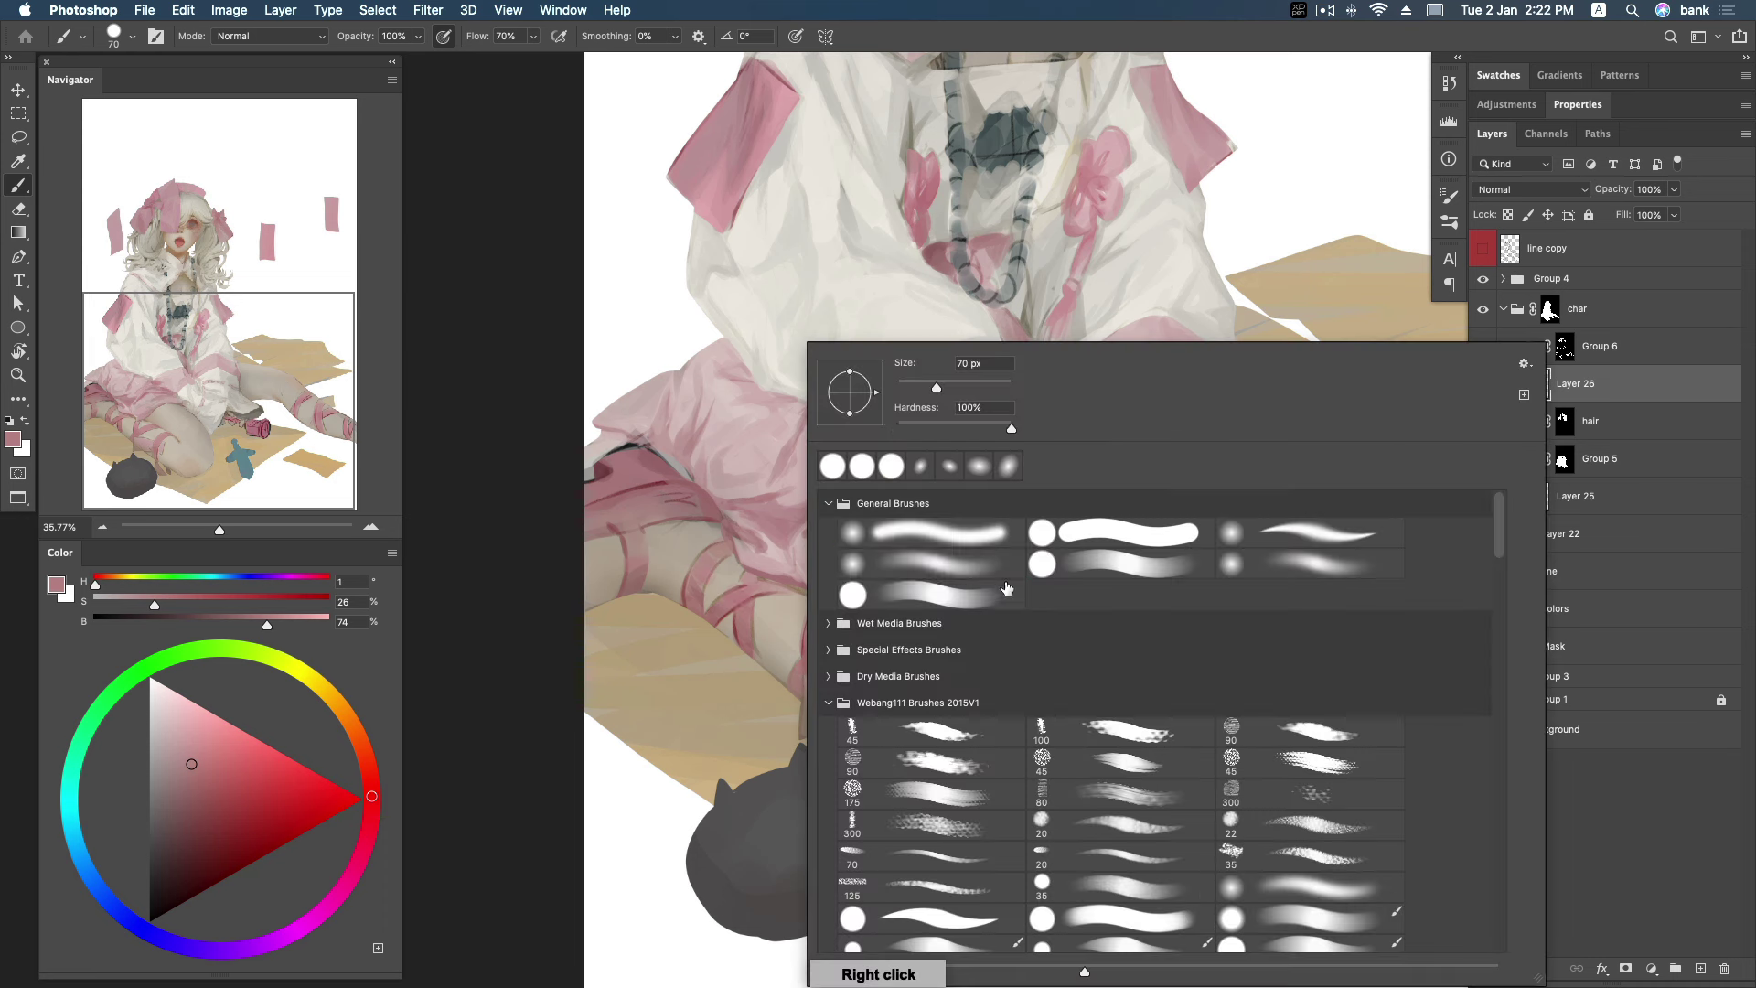
pyautogui.click(1581, 389)
pyautogui.keyDown('alt'); pyautogui.click(744, 593); pyautogui.keyUp('alt')
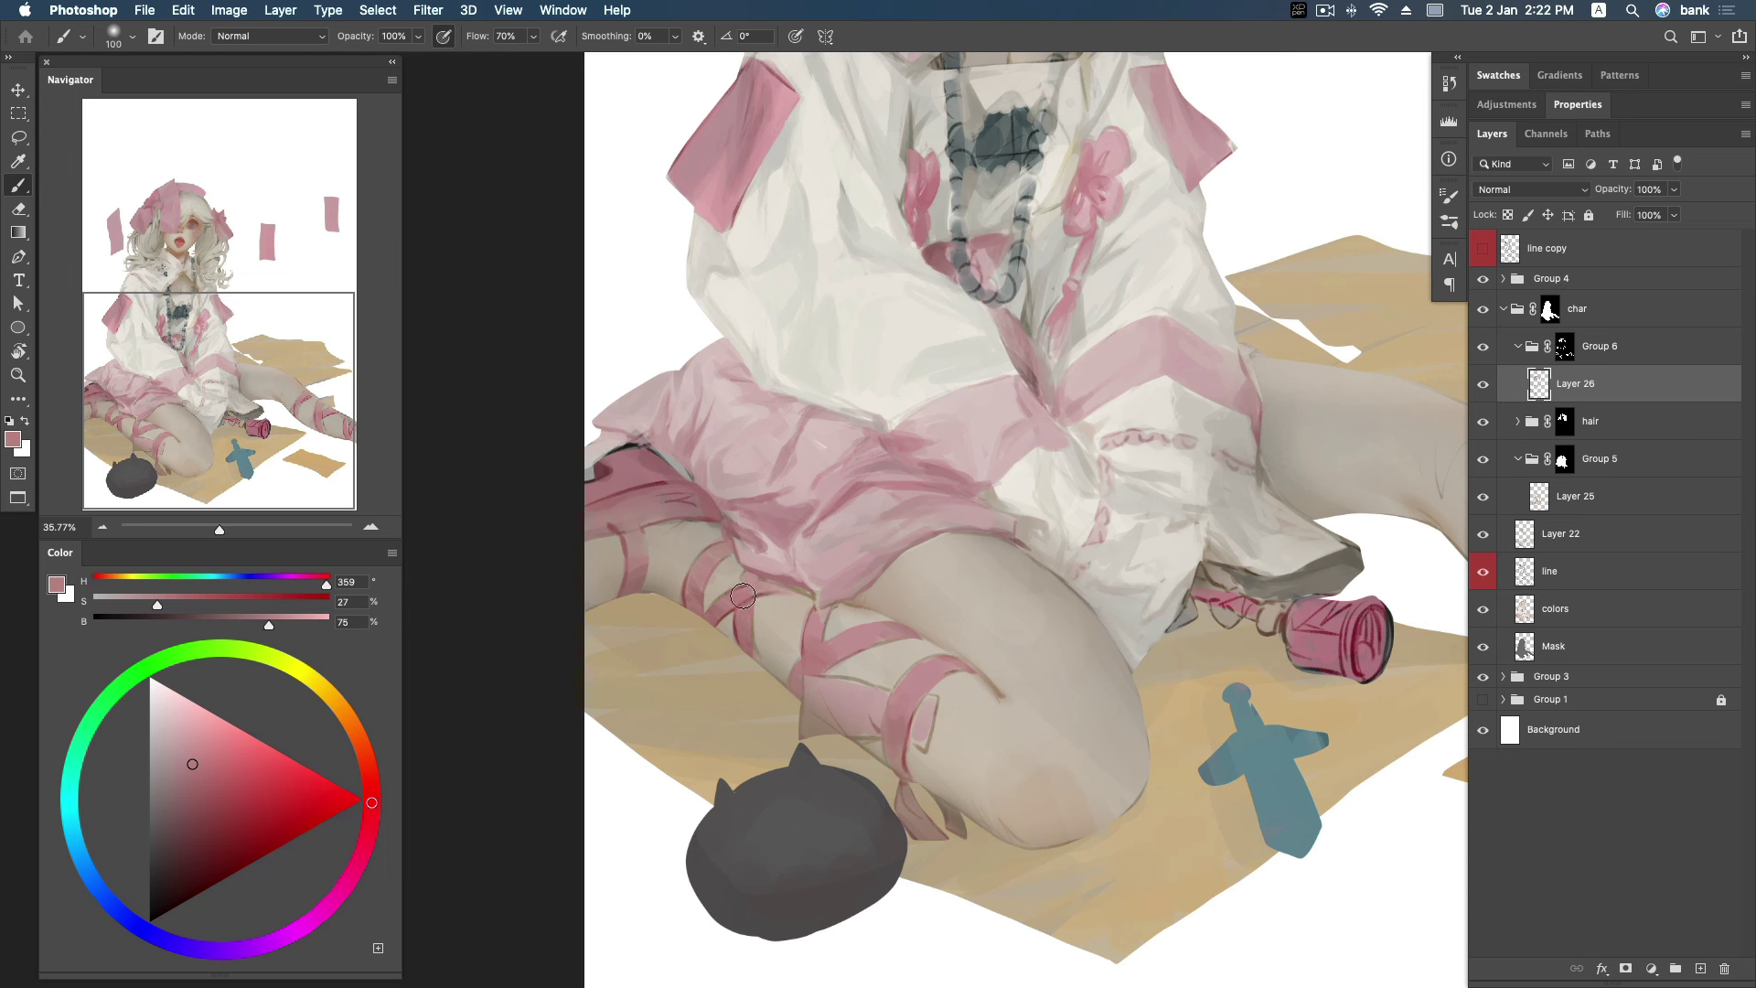
pyautogui.press(']')
pyautogui.press(']')
pyautogui.keyDown('alt'); pyautogui.click(703, 568); pyautogui.keyUp('alt')
pyautogui.keyDown('alt'); pyautogui.click(632, 559); pyautogui.keyUp('alt')
pyautogui.moveTo(822, 661)
pyautogui.mouseDown()
pyautogui.moveTo(821, 615)
pyautogui.moveTo(933, 684)
pyautogui.moveTo(908, 757)
pyautogui.mouseUp()
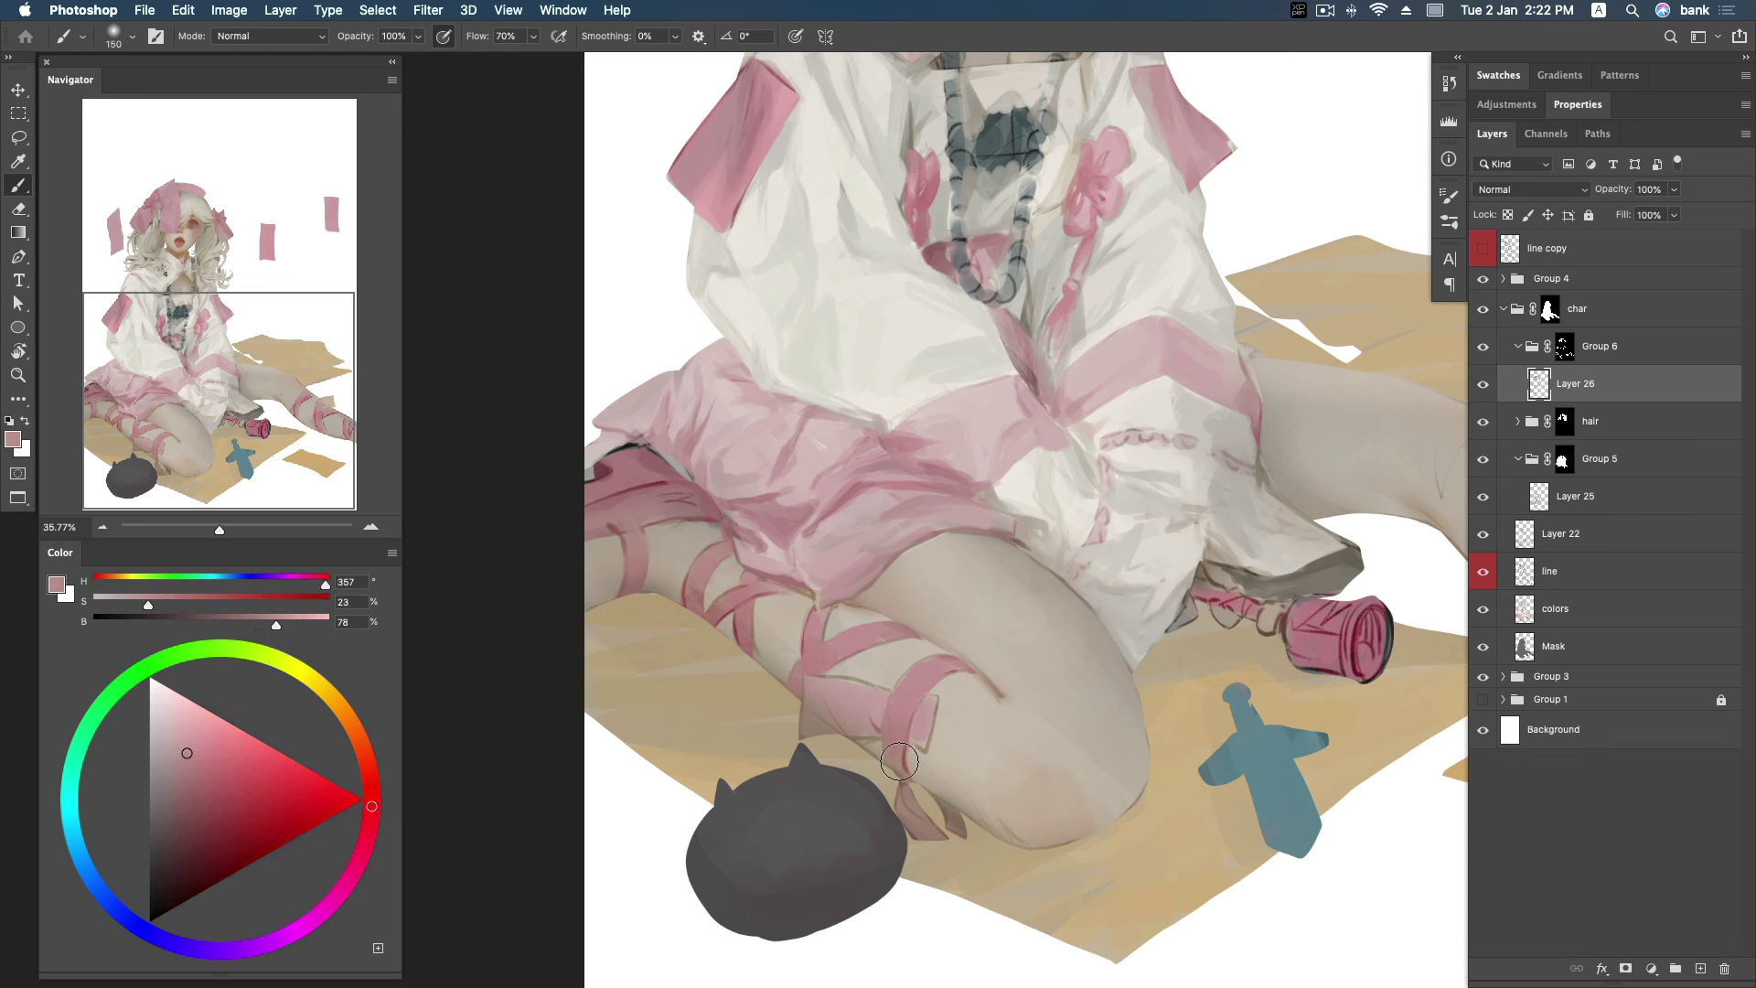
# Paint pale pink strokes on the fabric at the left skirt edge.
pyautogui.keyDown('alt'); pyautogui.click(897, 763); pyautogui.keyUp('alt')
pyautogui.keyDown('alt'); pyautogui.click(748, 649); pyautogui.keyUp('alt')
pyautogui.keyDown('alt'); pyautogui.click(695, 597); pyautogui.keyUp('alt')
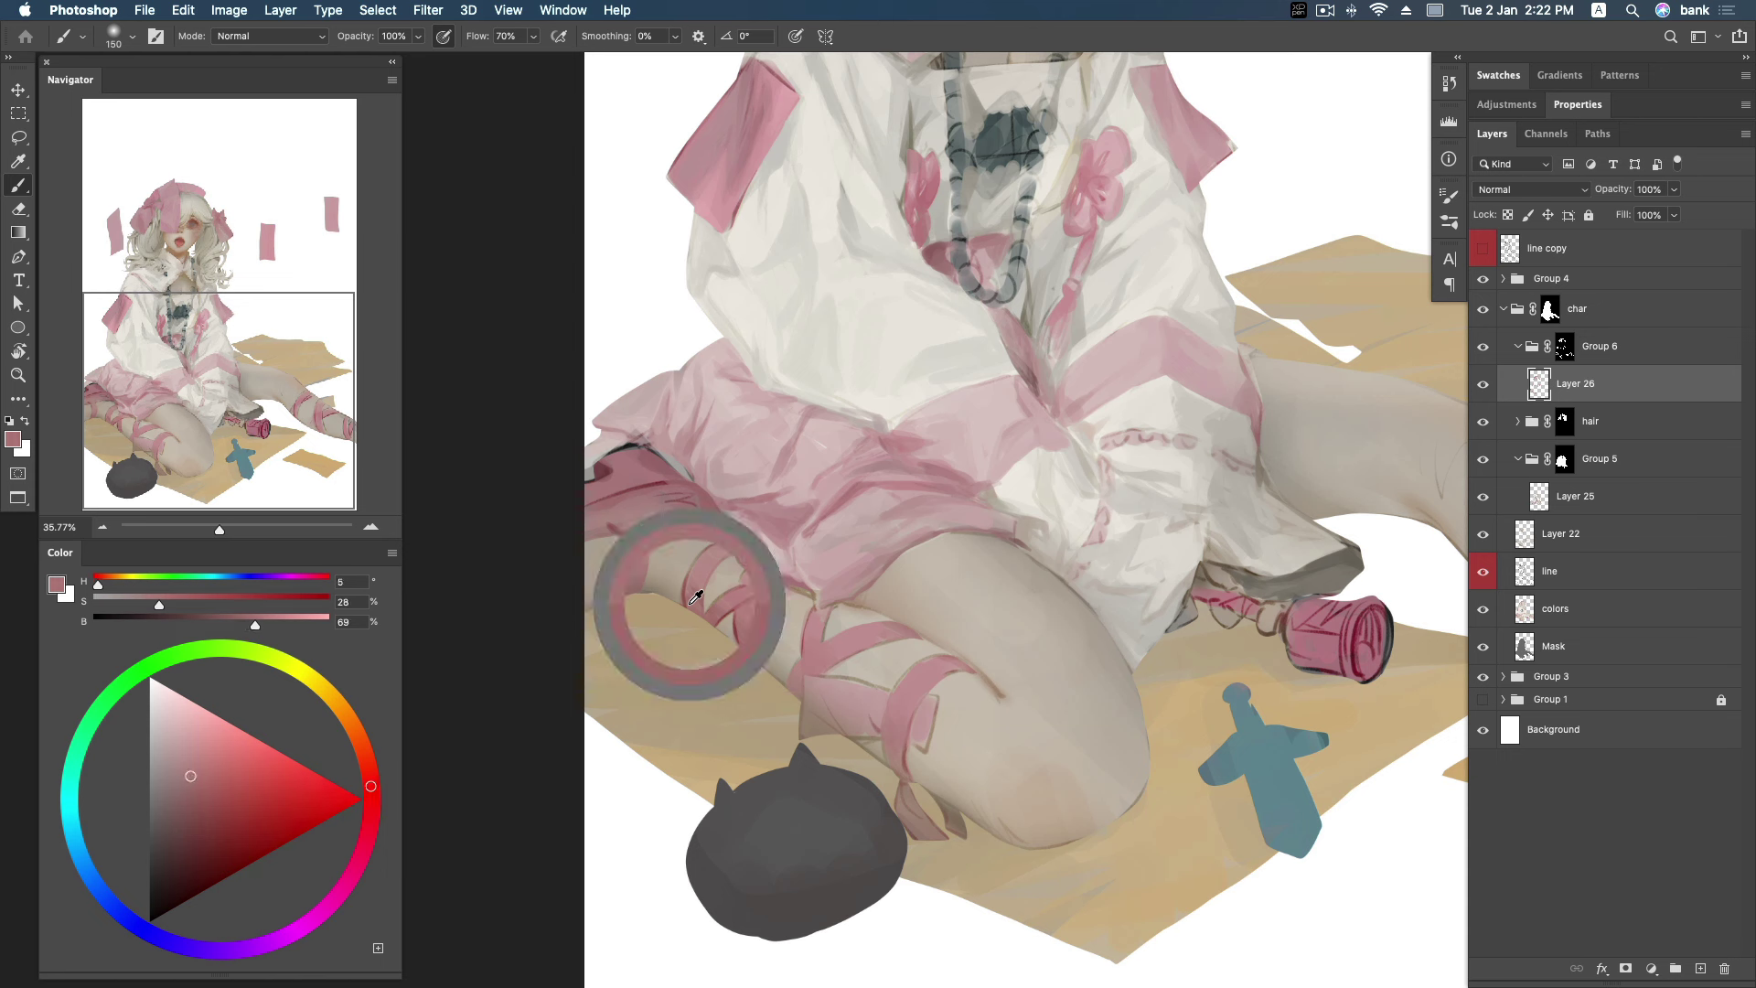
pyautogui.keyDown('alt'); pyautogui.click(657, 472); pyautogui.keyUp('alt')
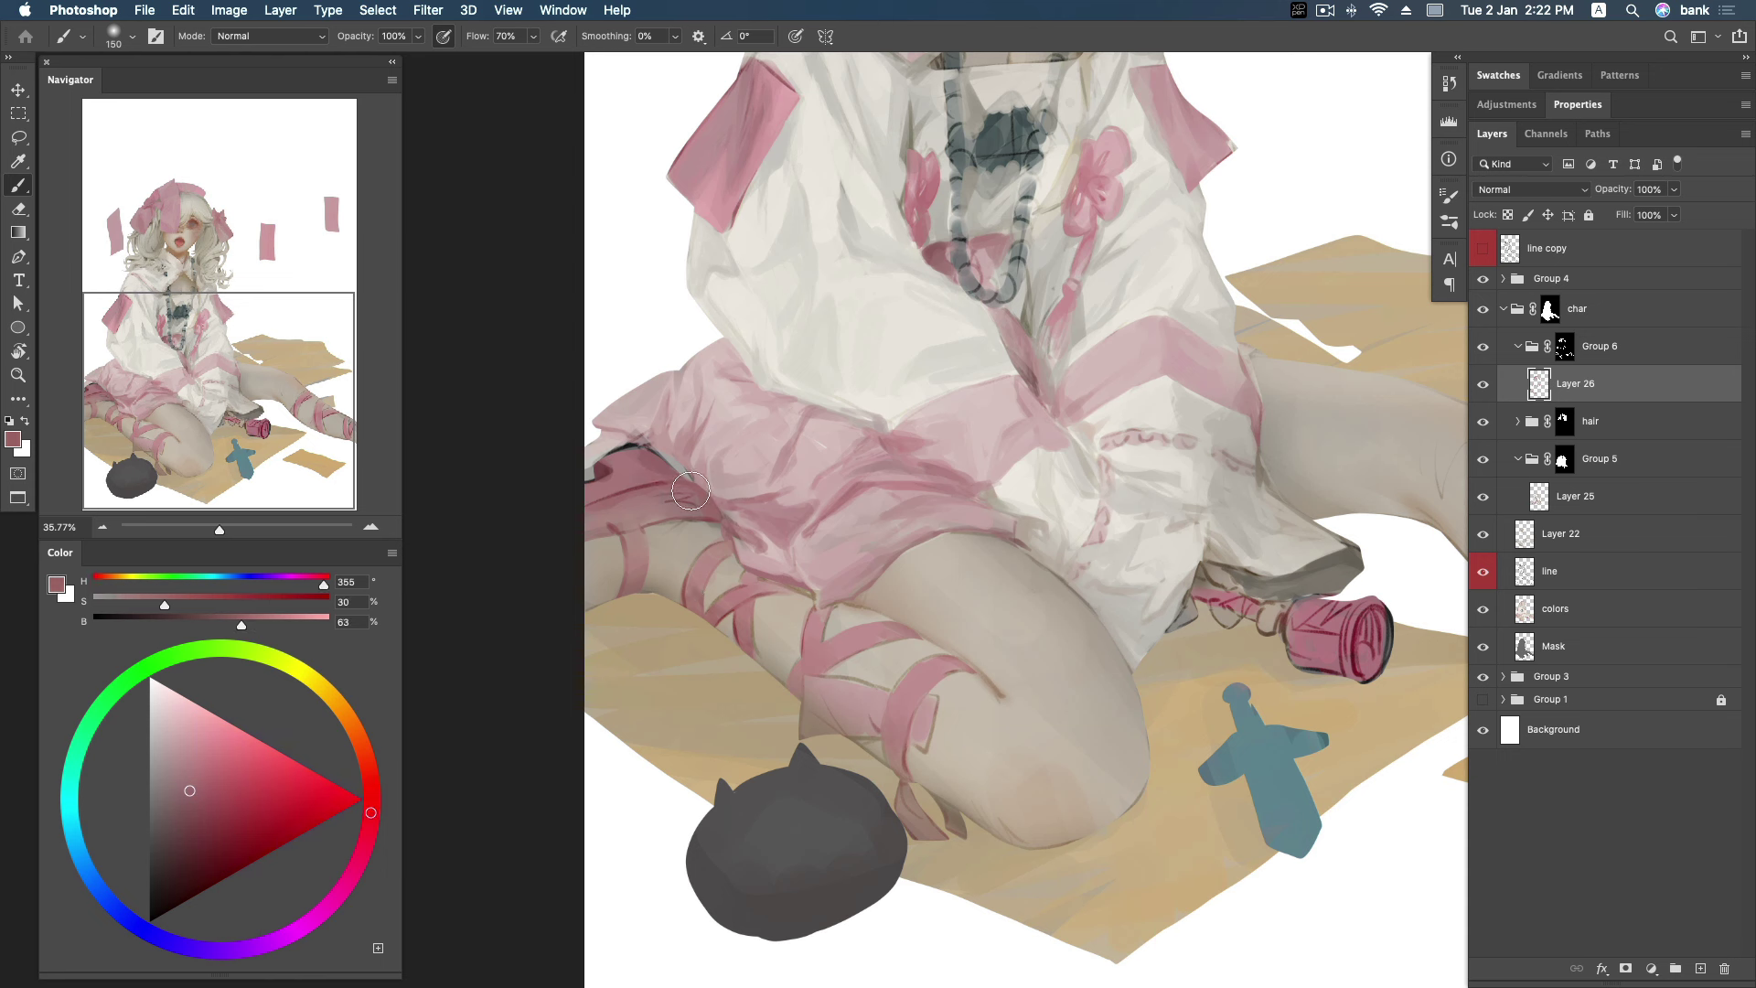
pyautogui.keyDown('alt'); pyautogui.click(640, 505); pyautogui.keyUp('alt')
pyautogui.moveTo(631, 513)
pyautogui.mouseDown()
pyautogui.moveTo(596, 505)
pyautogui.moveTo(617, 490)
pyautogui.mouseUp()
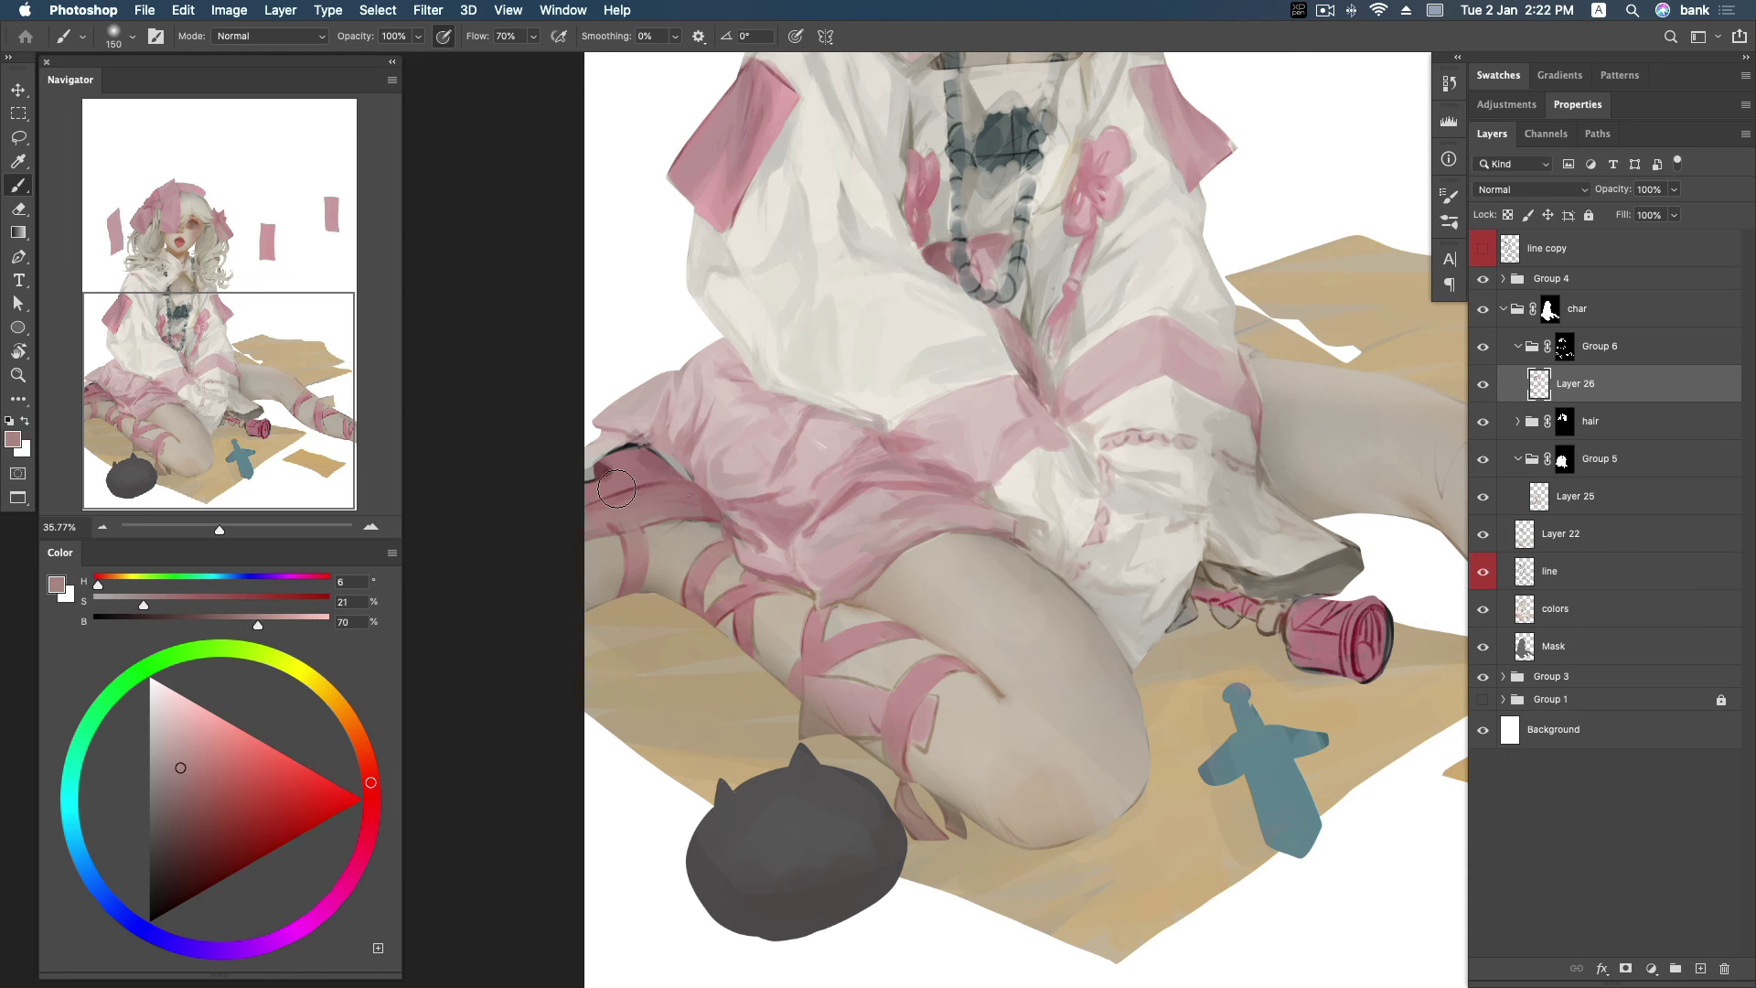
# Sample knee skin and strap pinks, and adjust a darker pink shade in the Color panel.
pyautogui.keyDown('alt'); pyautogui.click(924, 805); pyautogui.keyUp('alt')
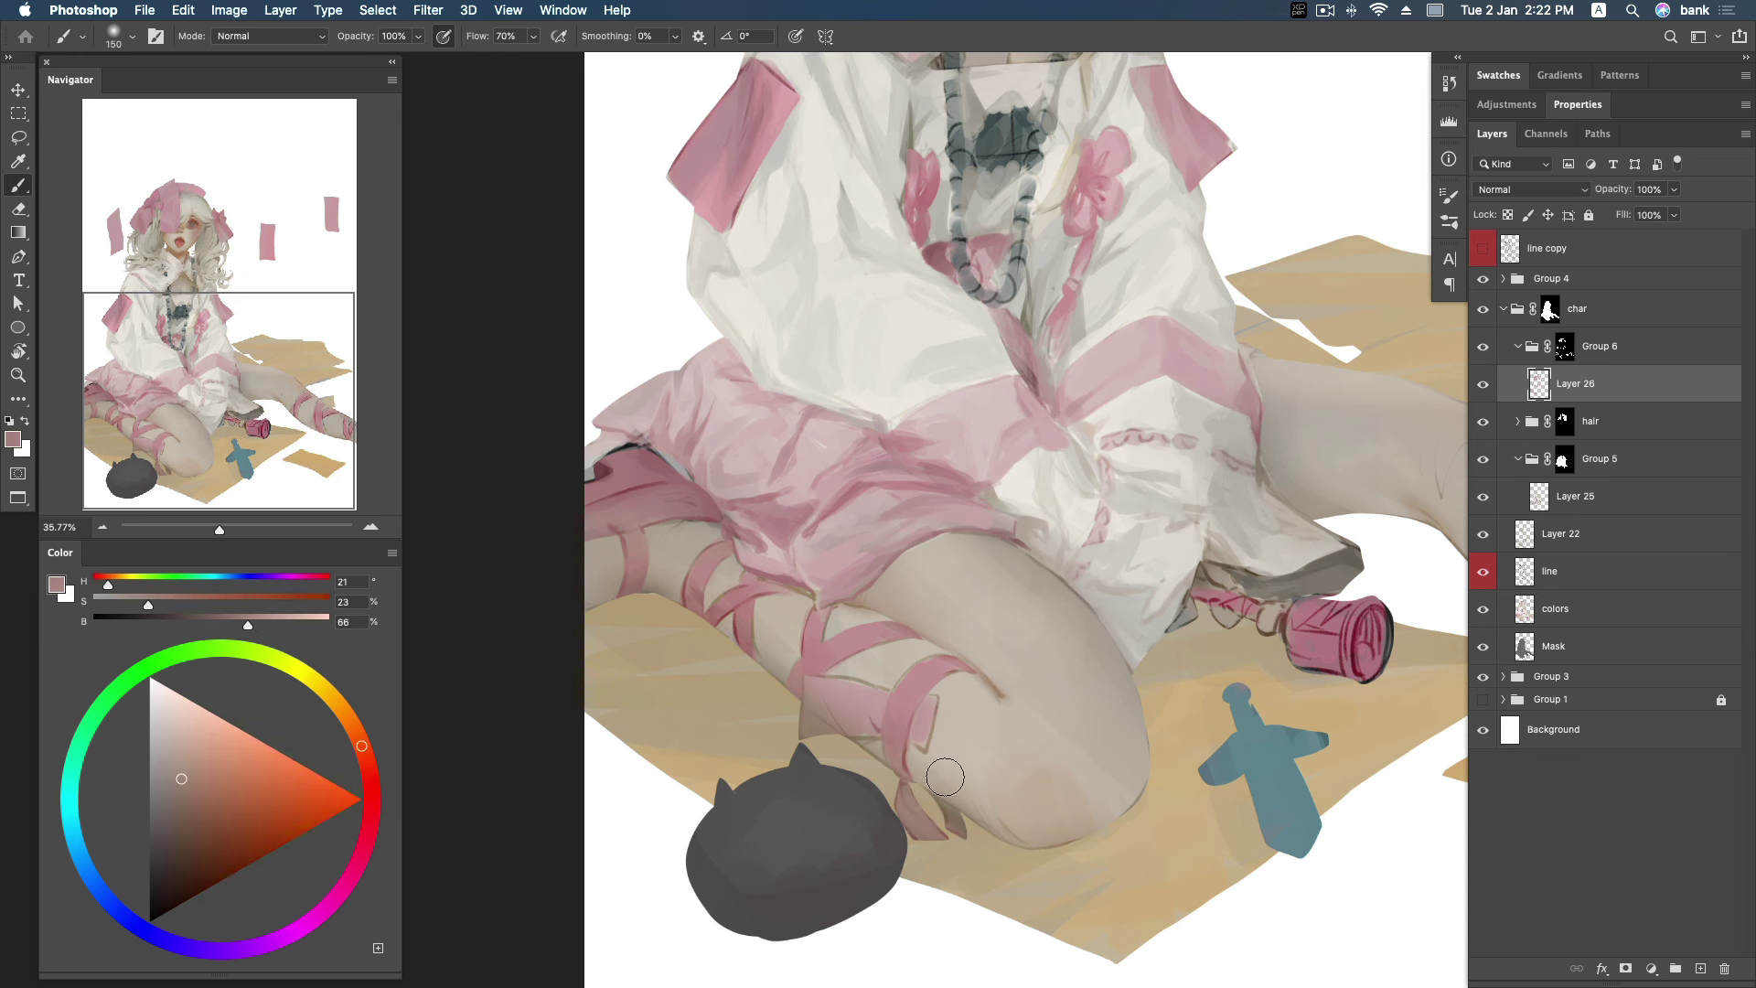
pyautogui.keyDown('alt'); pyautogui.click(926, 681); pyautogui.keyUp('alt')
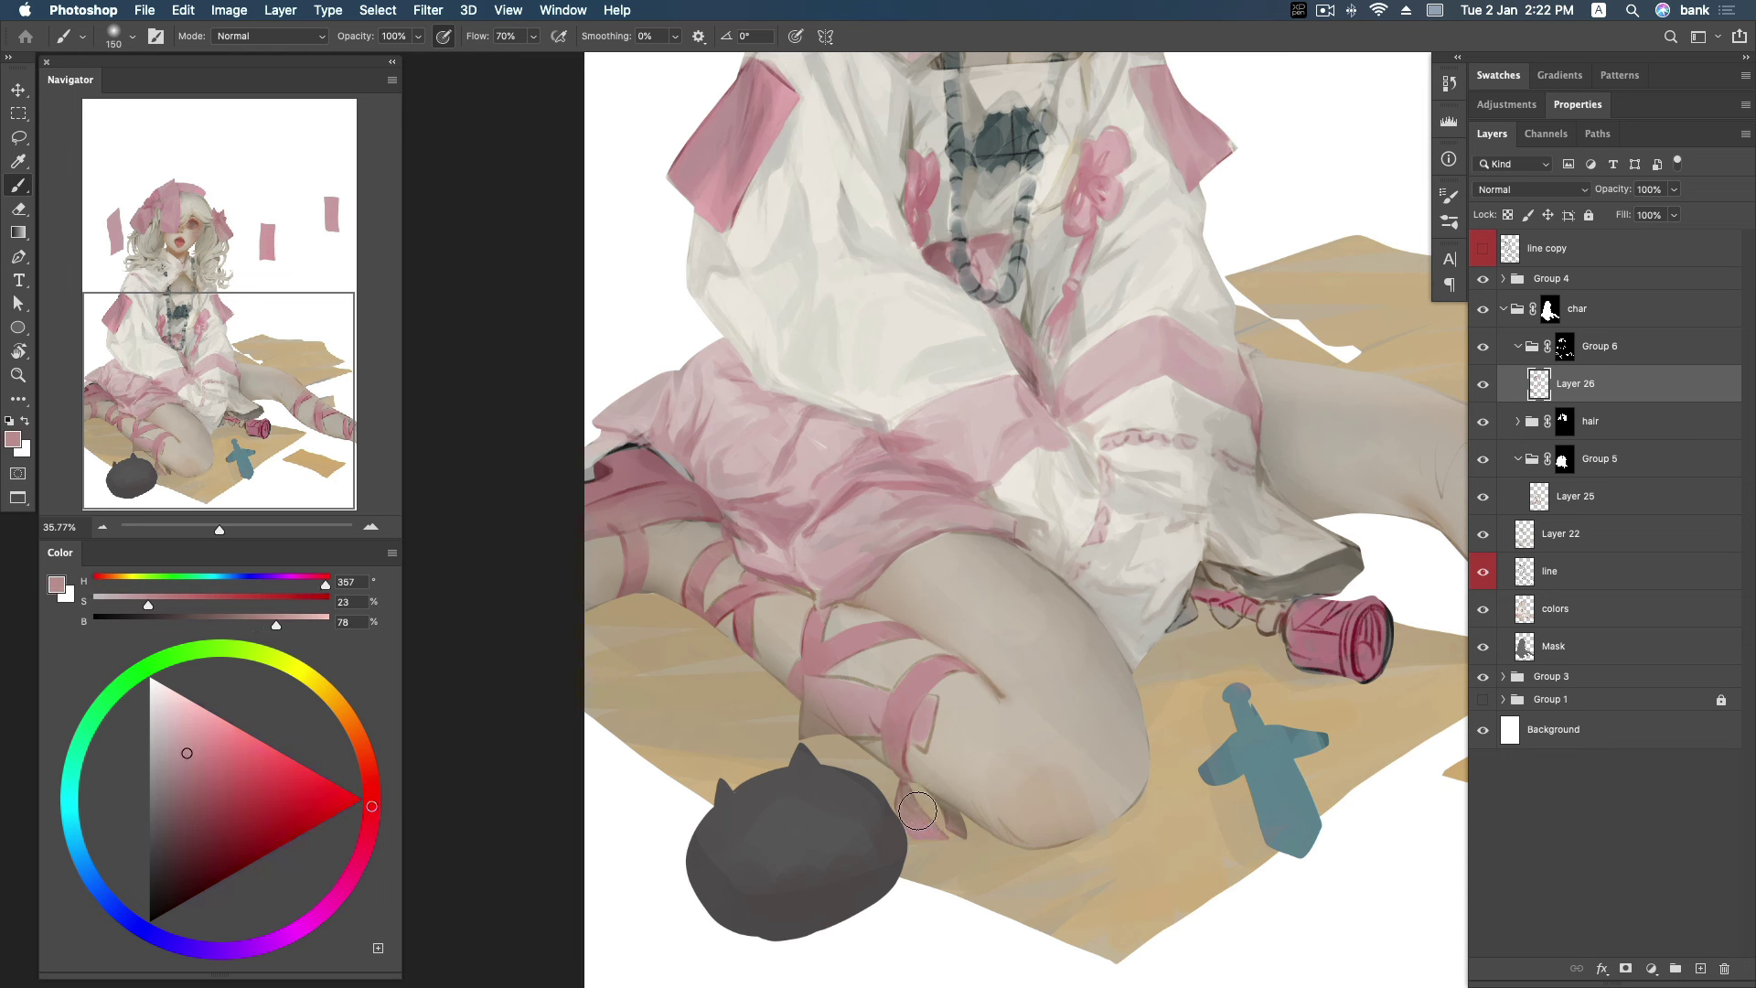
pyautogui.keyDown('alt'); pyautogui.click(907, 770); pyautogui.keyUp('alt')
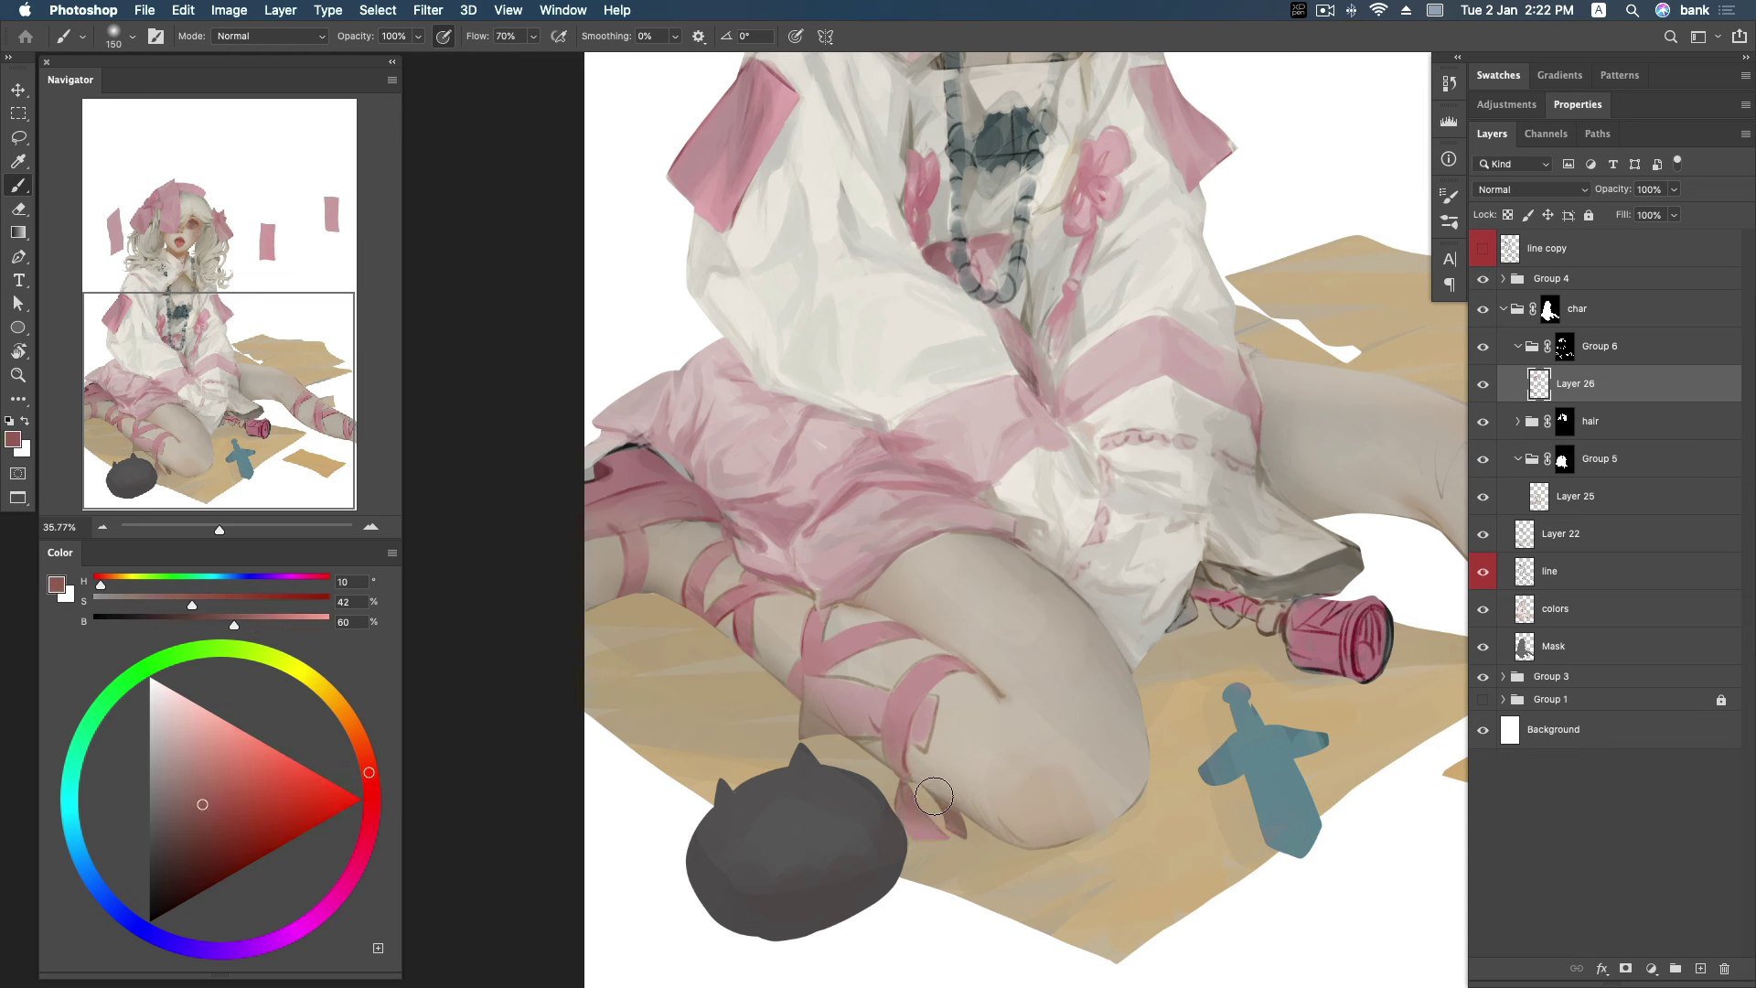
pyautogui.keyDown('alt'); pyautogui.click(965, 814); pyautogui.keyUp('alt')
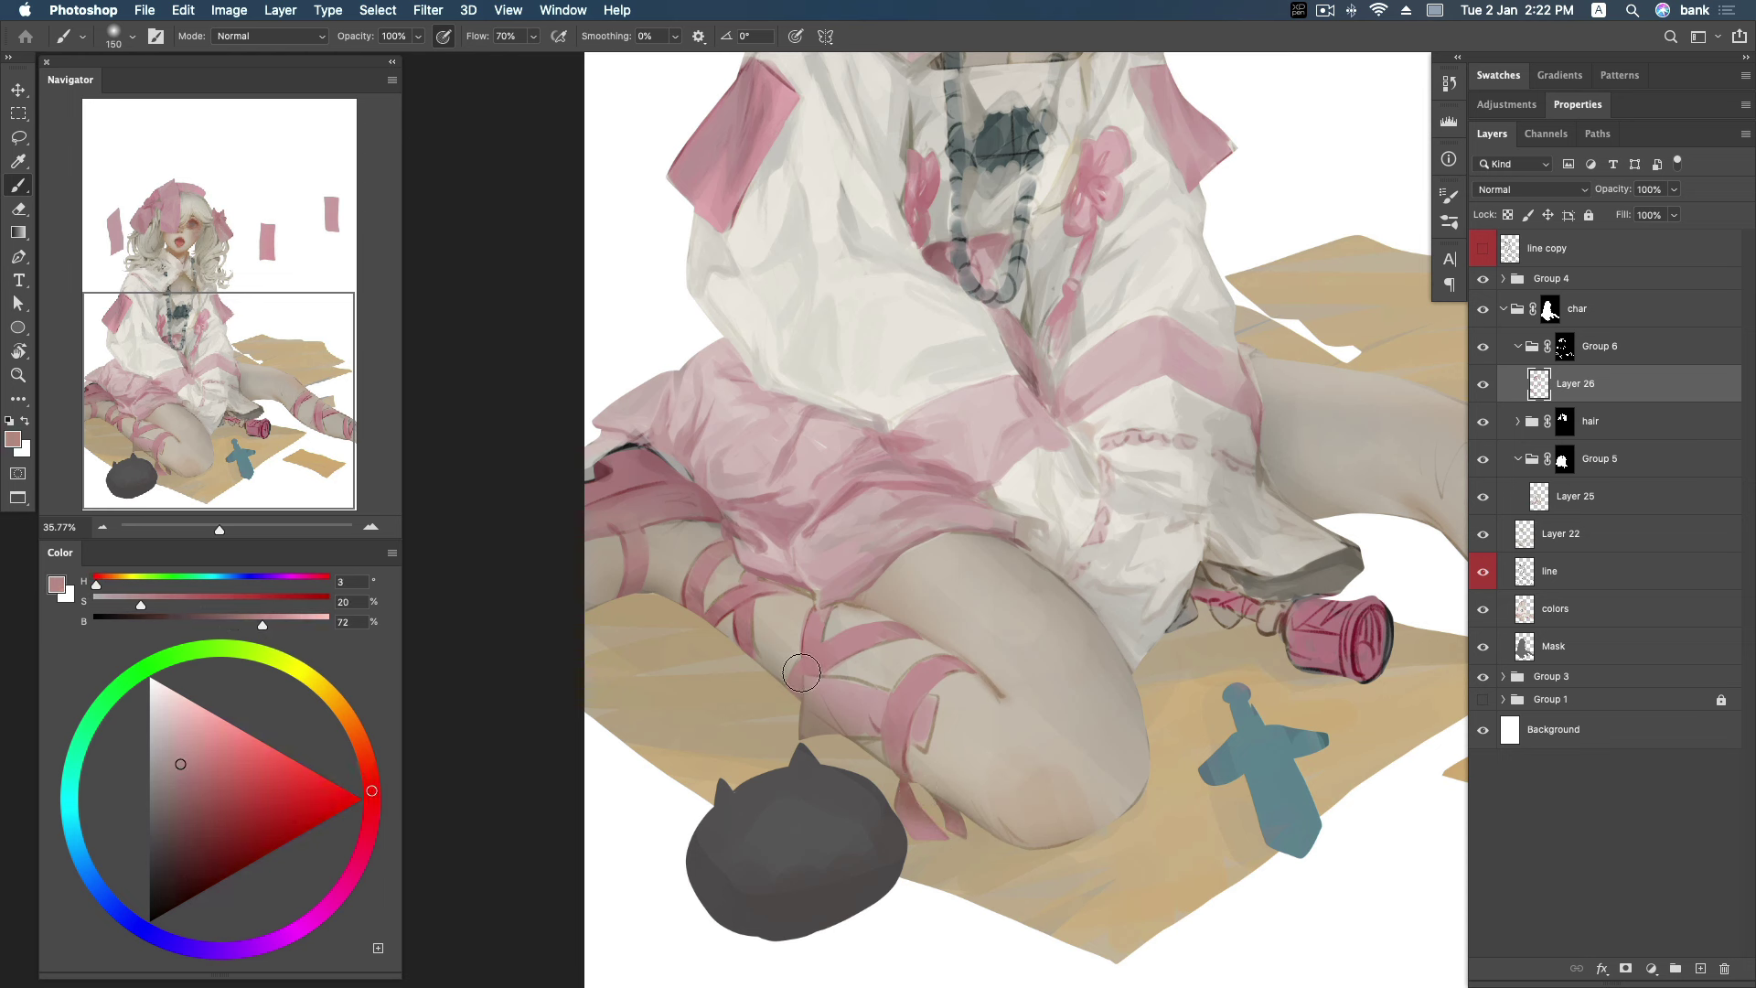
pyautogui.keyDown('alt'); pyautogui.click(743, 646); pyautogui.keyUp('alt')
pyautogui.click(176, 794)
pyautogui.moveTo(175, 794); pyautogui.dragTo(175, 795)
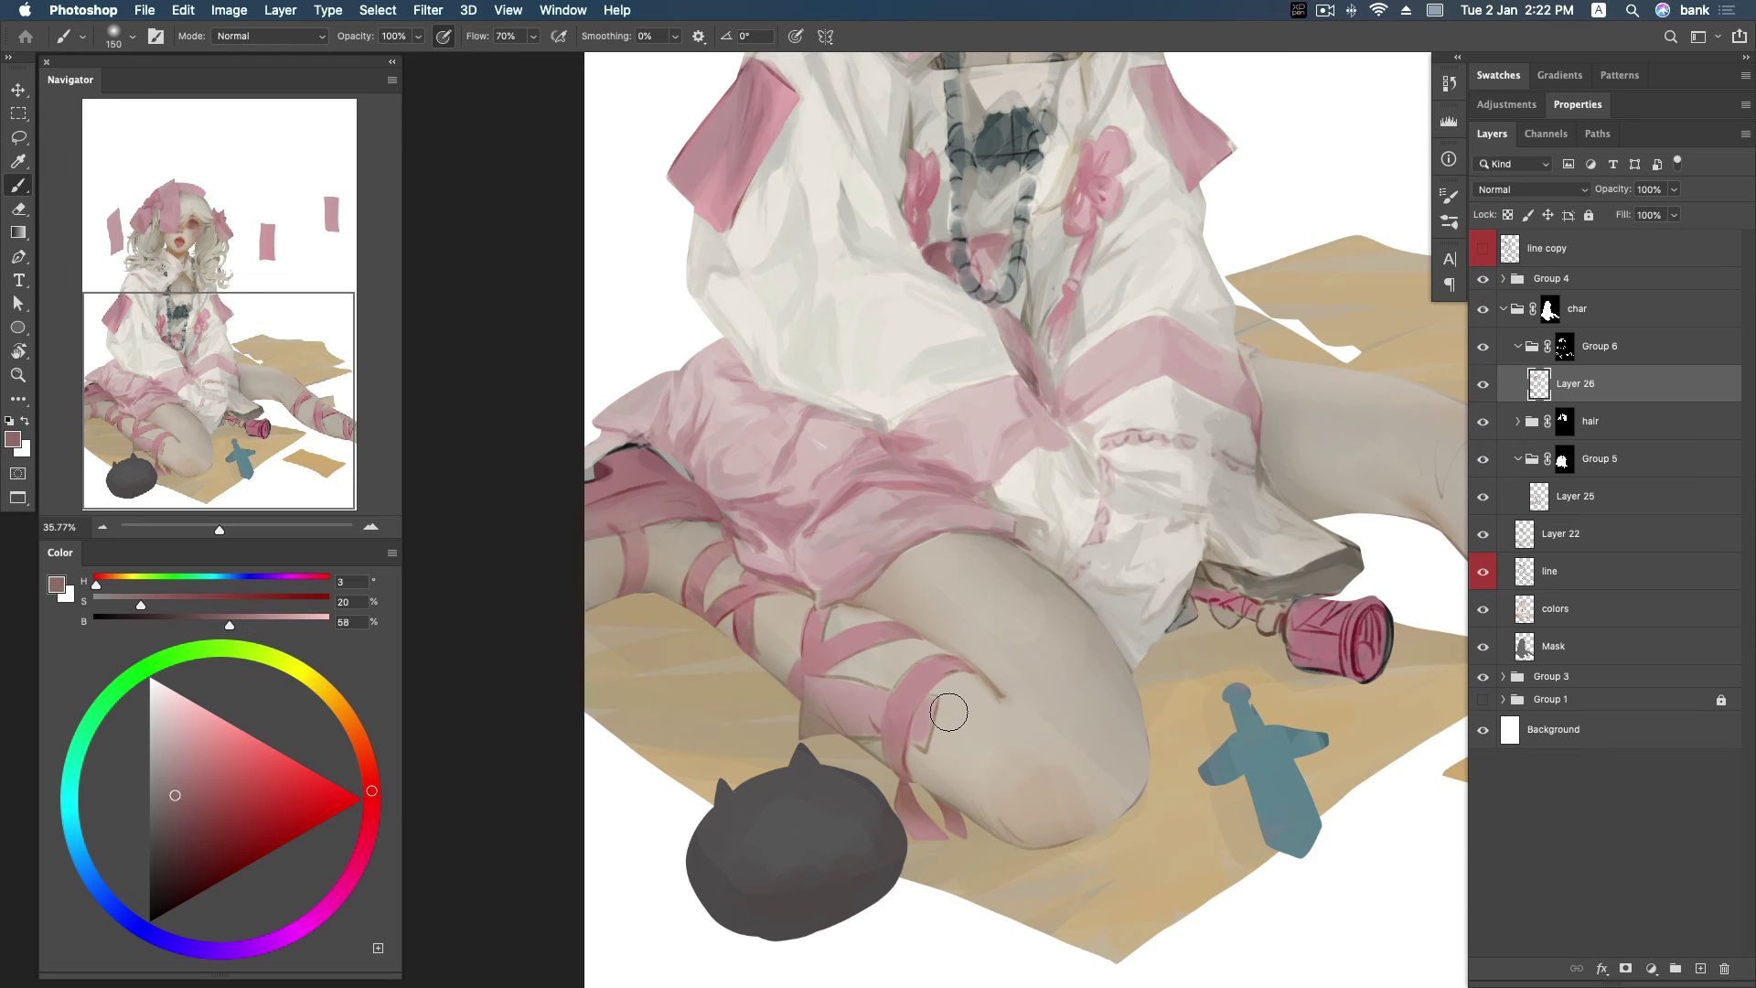
pyautogui.keyDown('alt'); pyautogui.click(893, 725); pyautogui.keyUp('alt')
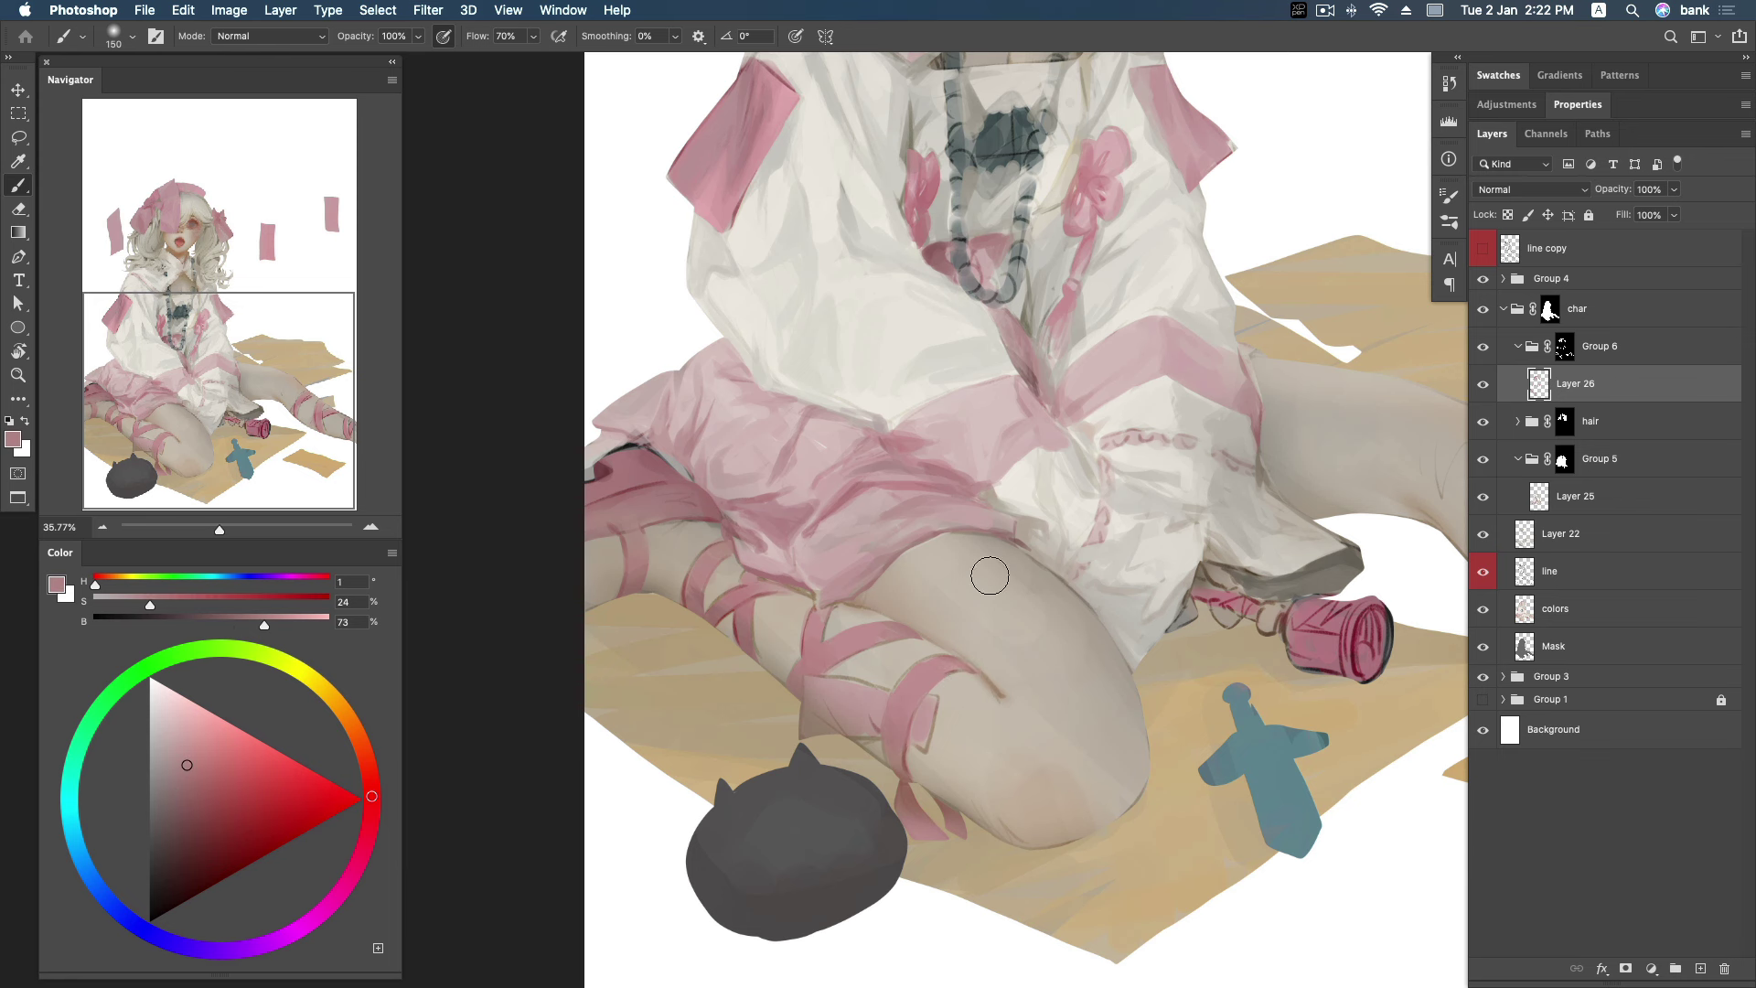
pyautogui.keyDown('alt'); pyautogui.click(877, 696); pyautogui.keyUp('alt')
# Shrink the brush and resample pale and deeper pinks from the knee strap.
pyautogui.rightClick(876, 697)
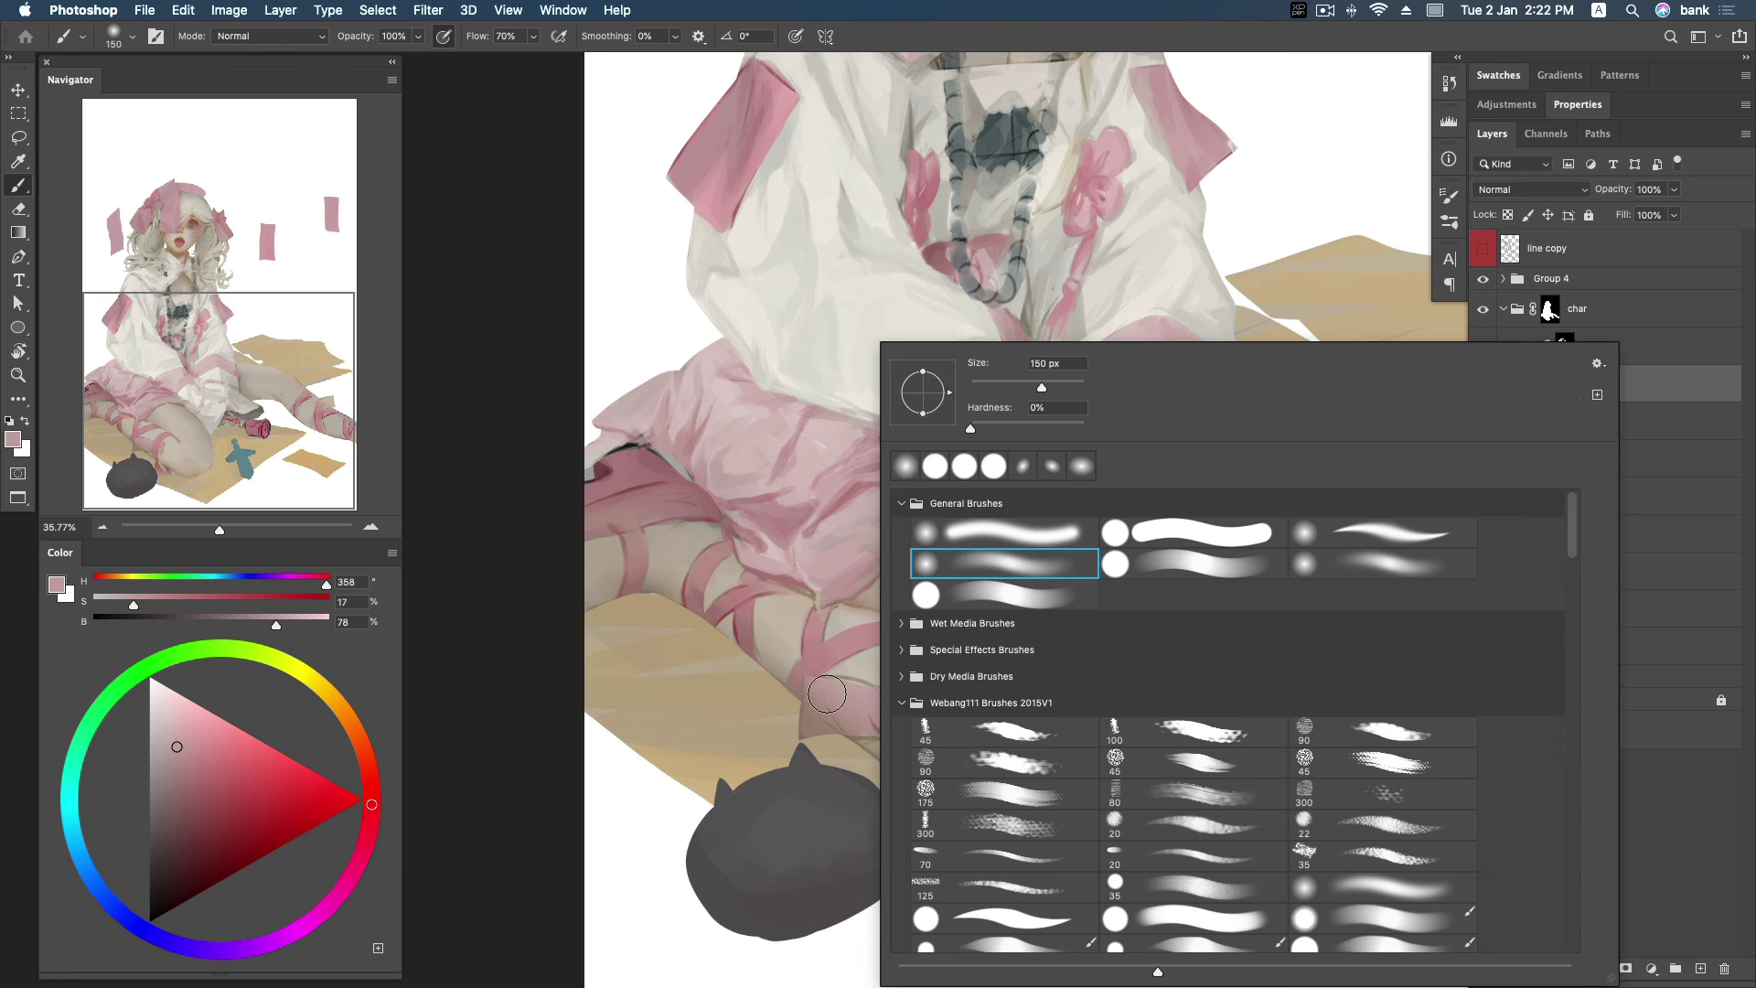
pyautogui.click(860, 688)
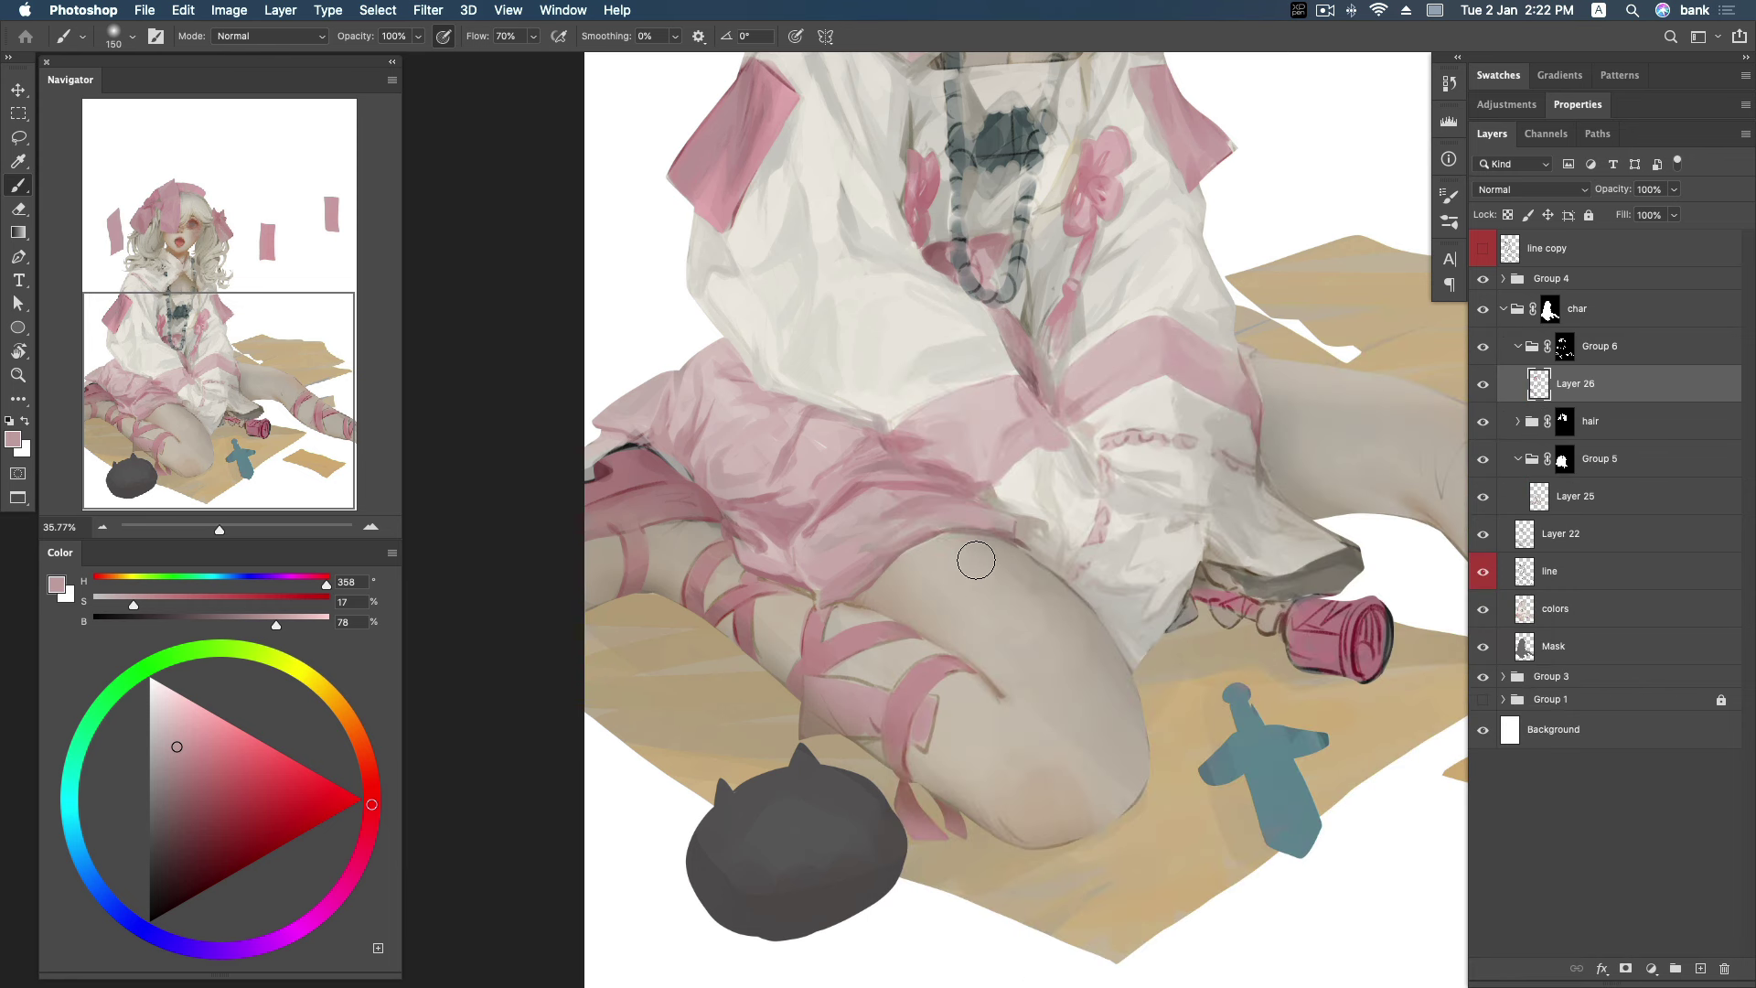
pyautogui.press('[')
pyautogui.press('[')
pyautogui.press('[')
pyautogui.keyDown('alt'); pyautogui.click(929, 727); pyautogui.keyUp('alt')
pyautogui.keyDown('alt'); pyautogui.click(835, 690); pyautogui.keyUp('alt')
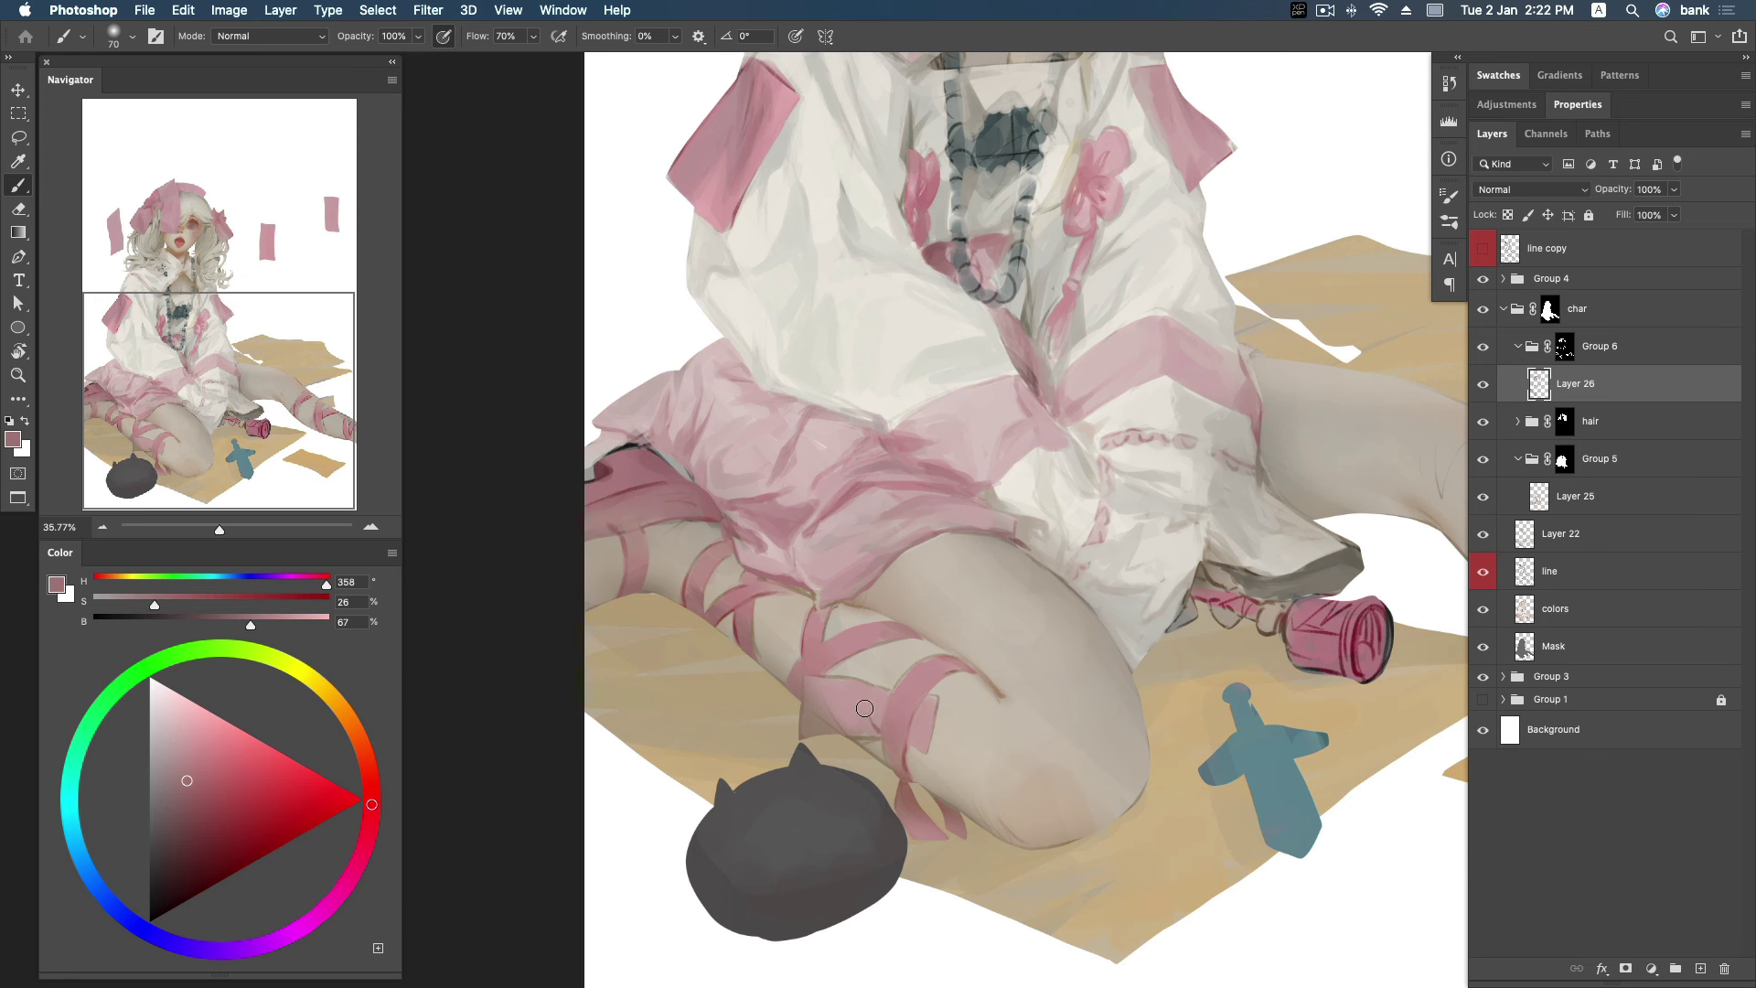
pyautogui.rightClick(846, 670)
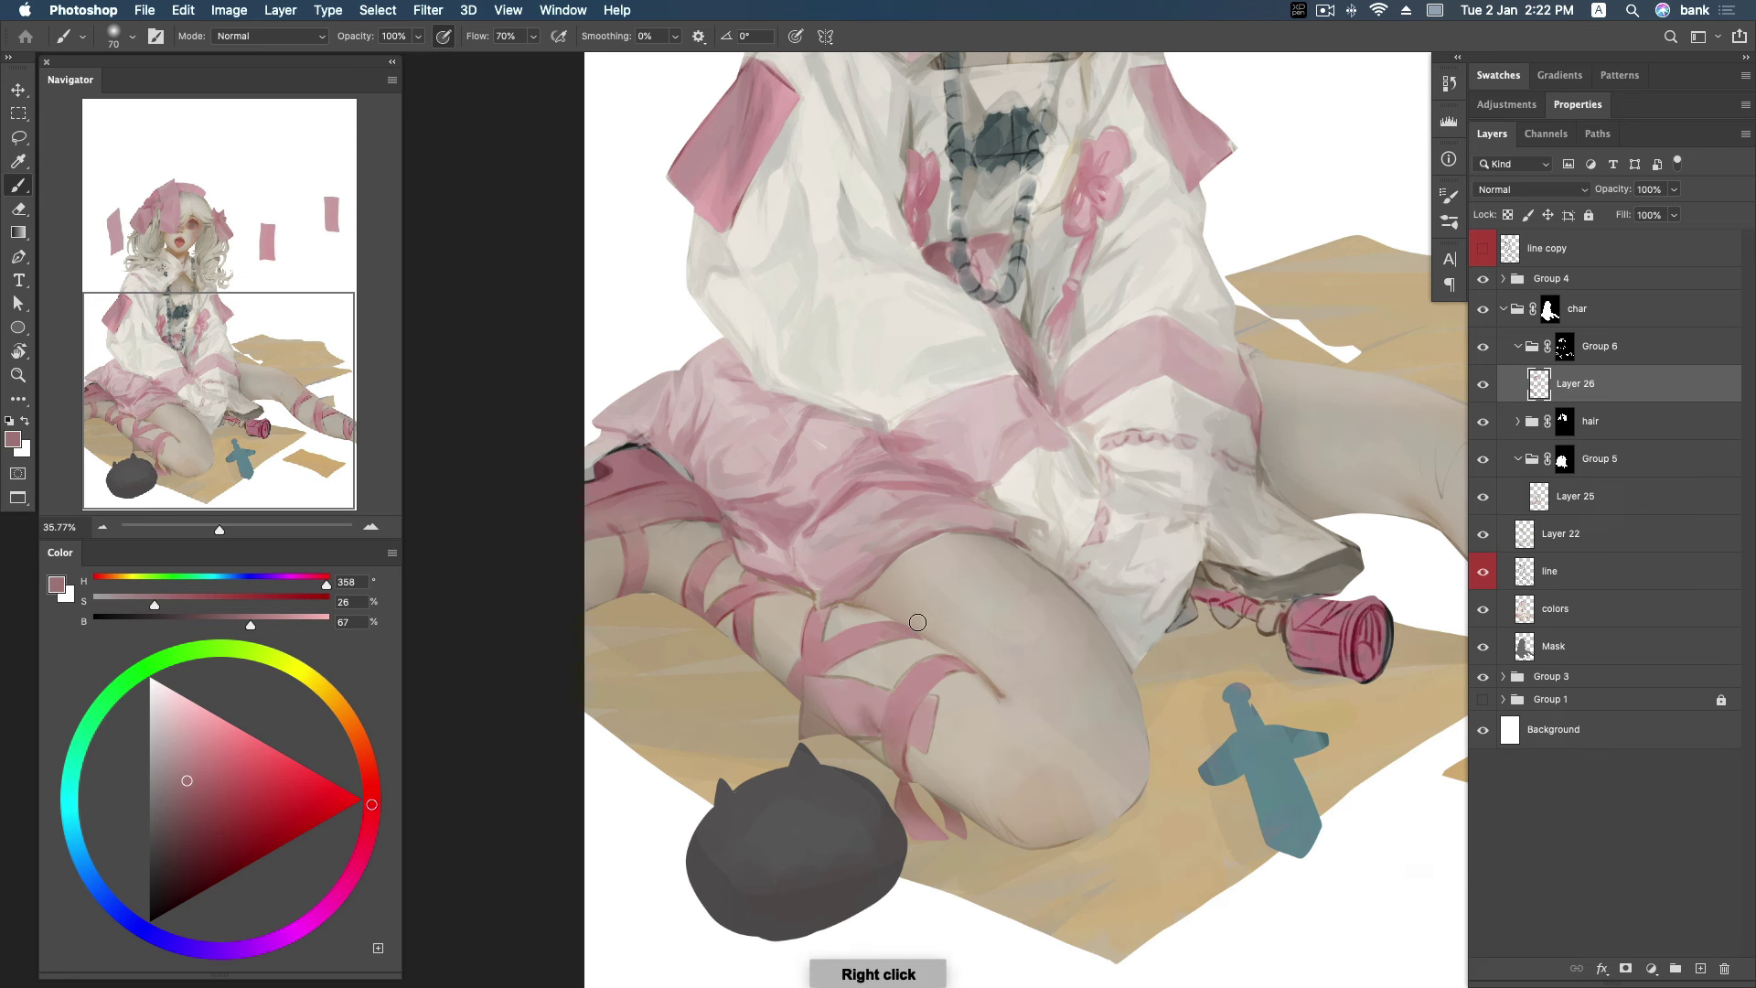
# Switch to a hard round brush and set a deeper, more saturated pink.
pyautogui.rightClick(917, 622)
pyautogui.click(1215, 548)
pyautogui.press('Return')
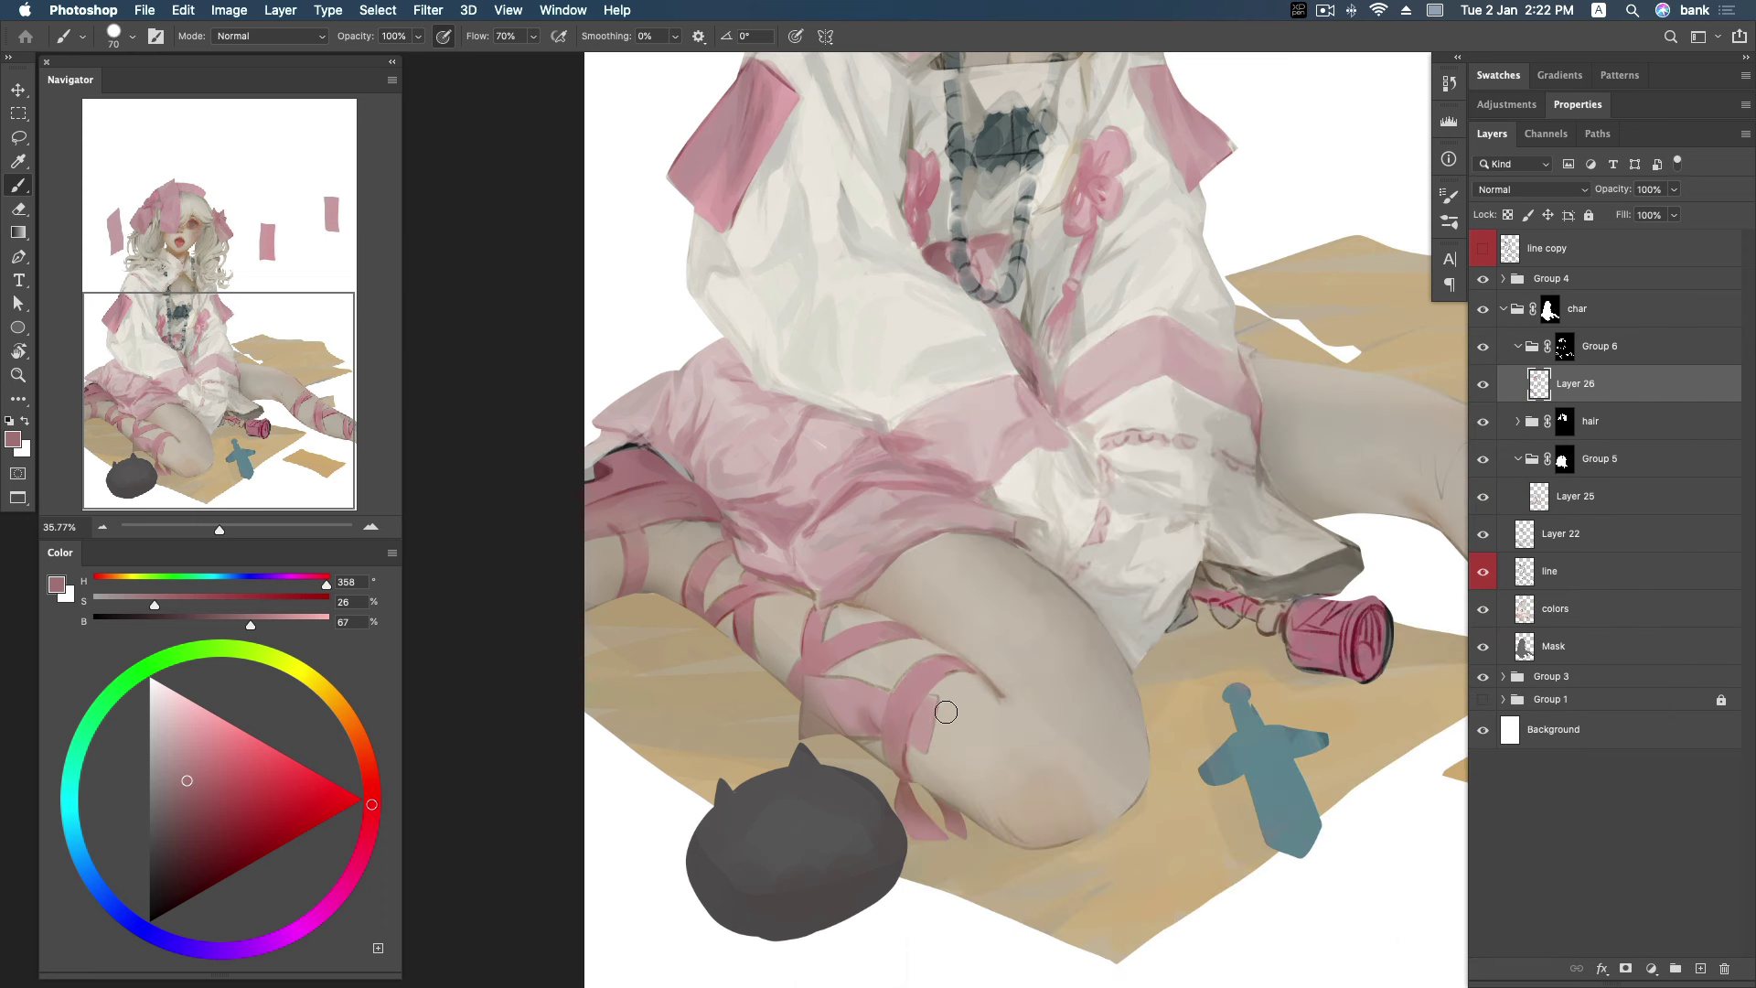
pyautogui.keyDown('alt'); pyautogui.click(858, 697); pyautogui.keyUp('alt')
pyautogui.click(239, 743)
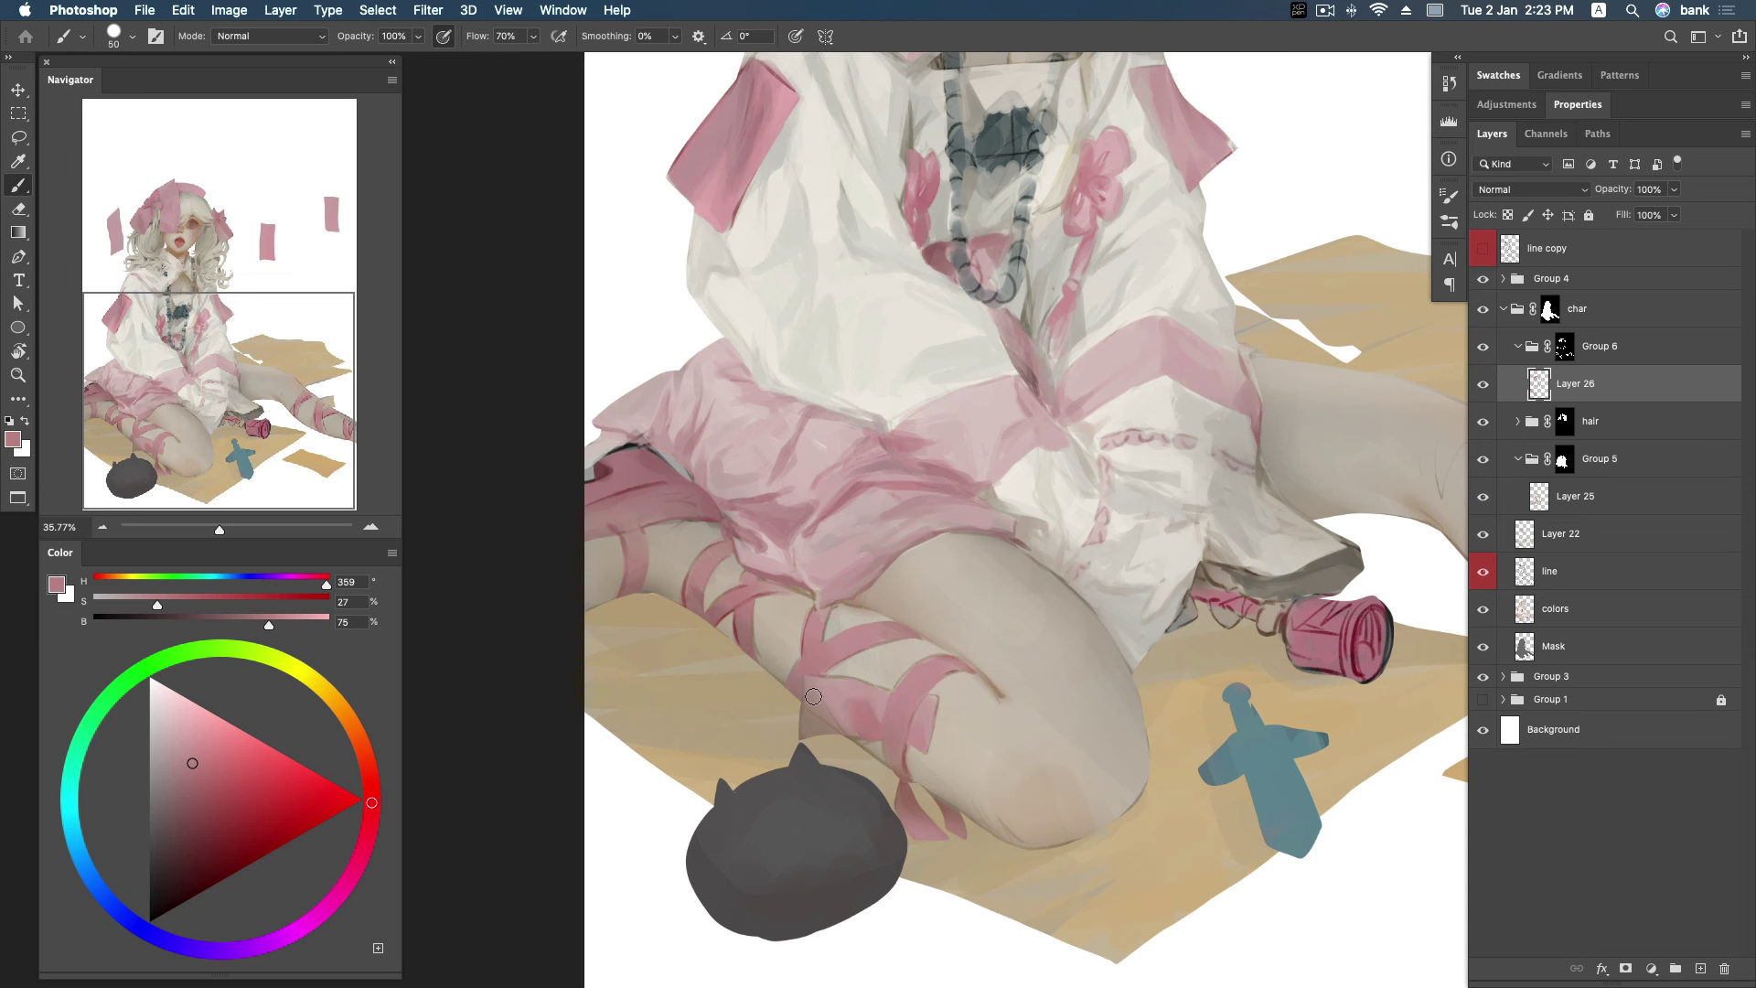
pyautogui.moveTo(192, 762); pyautogui.dragTo(200, 779)
# Sample a range of pale and warm pinks from the knee ribbon.
pyautogui.keyDown('alt'); pyautogui.click(813, 701); pyautogui.keyUp('alt')
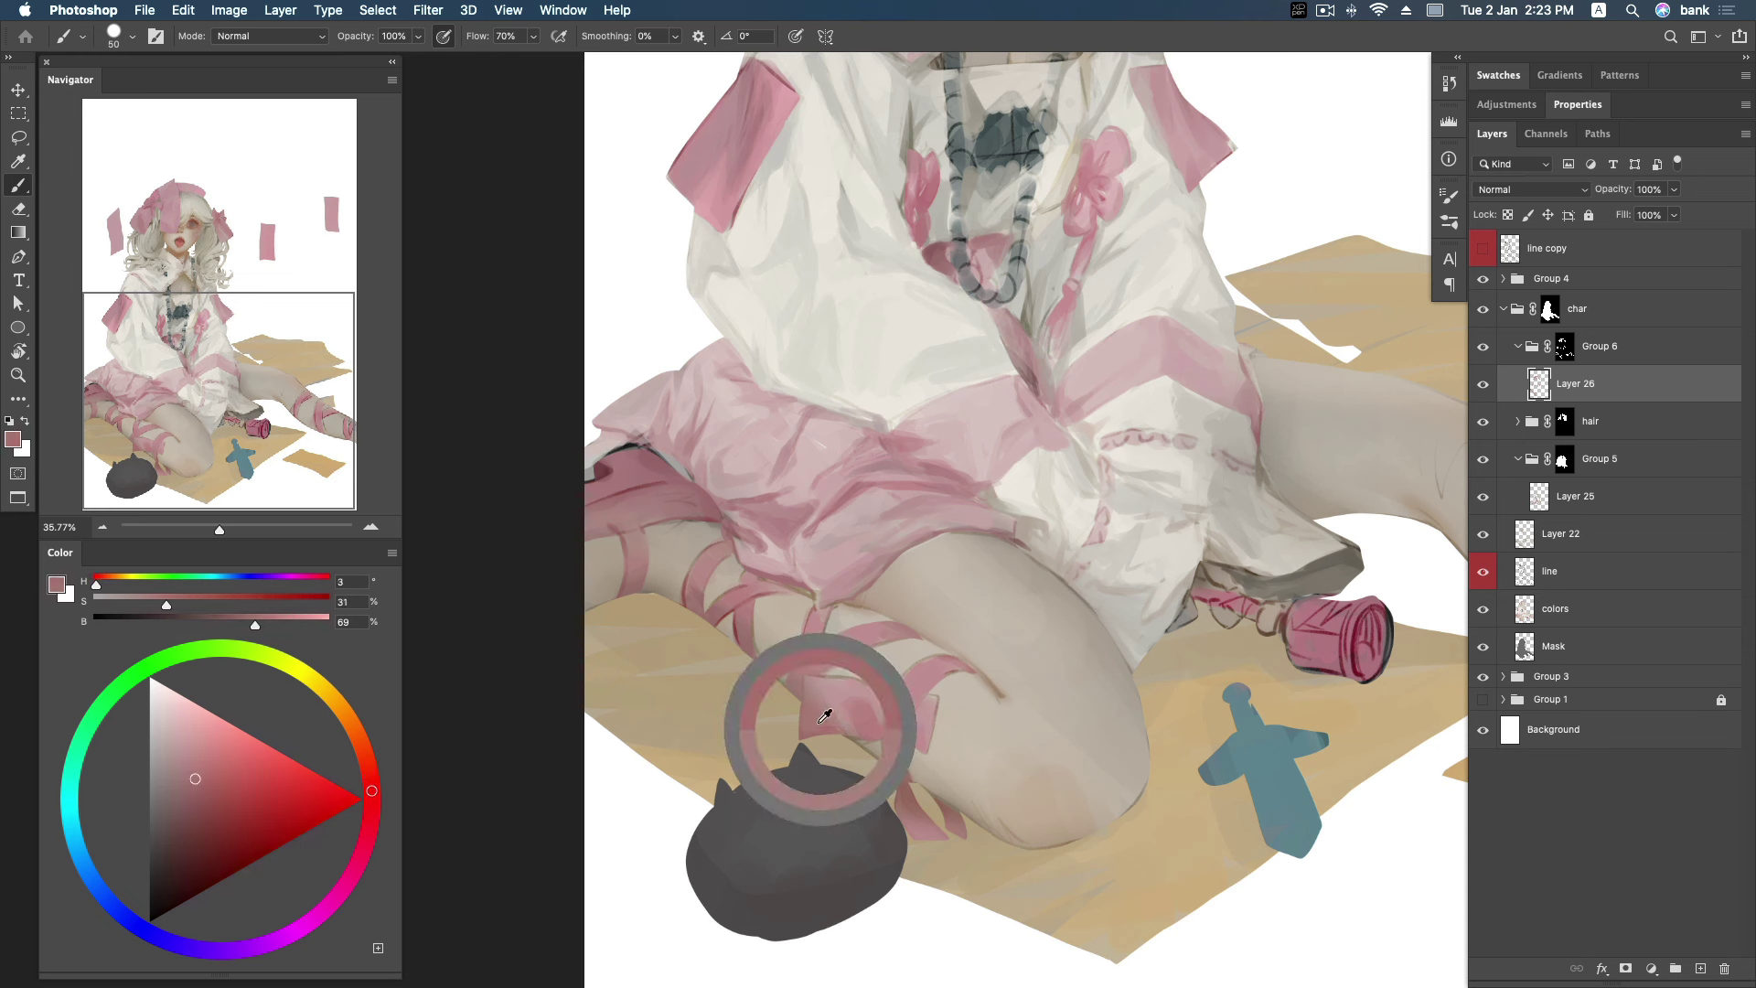
pyautogui.keyDown('alt'); pyautogui.click(855, 699); pyautogui.keyUp('alt')
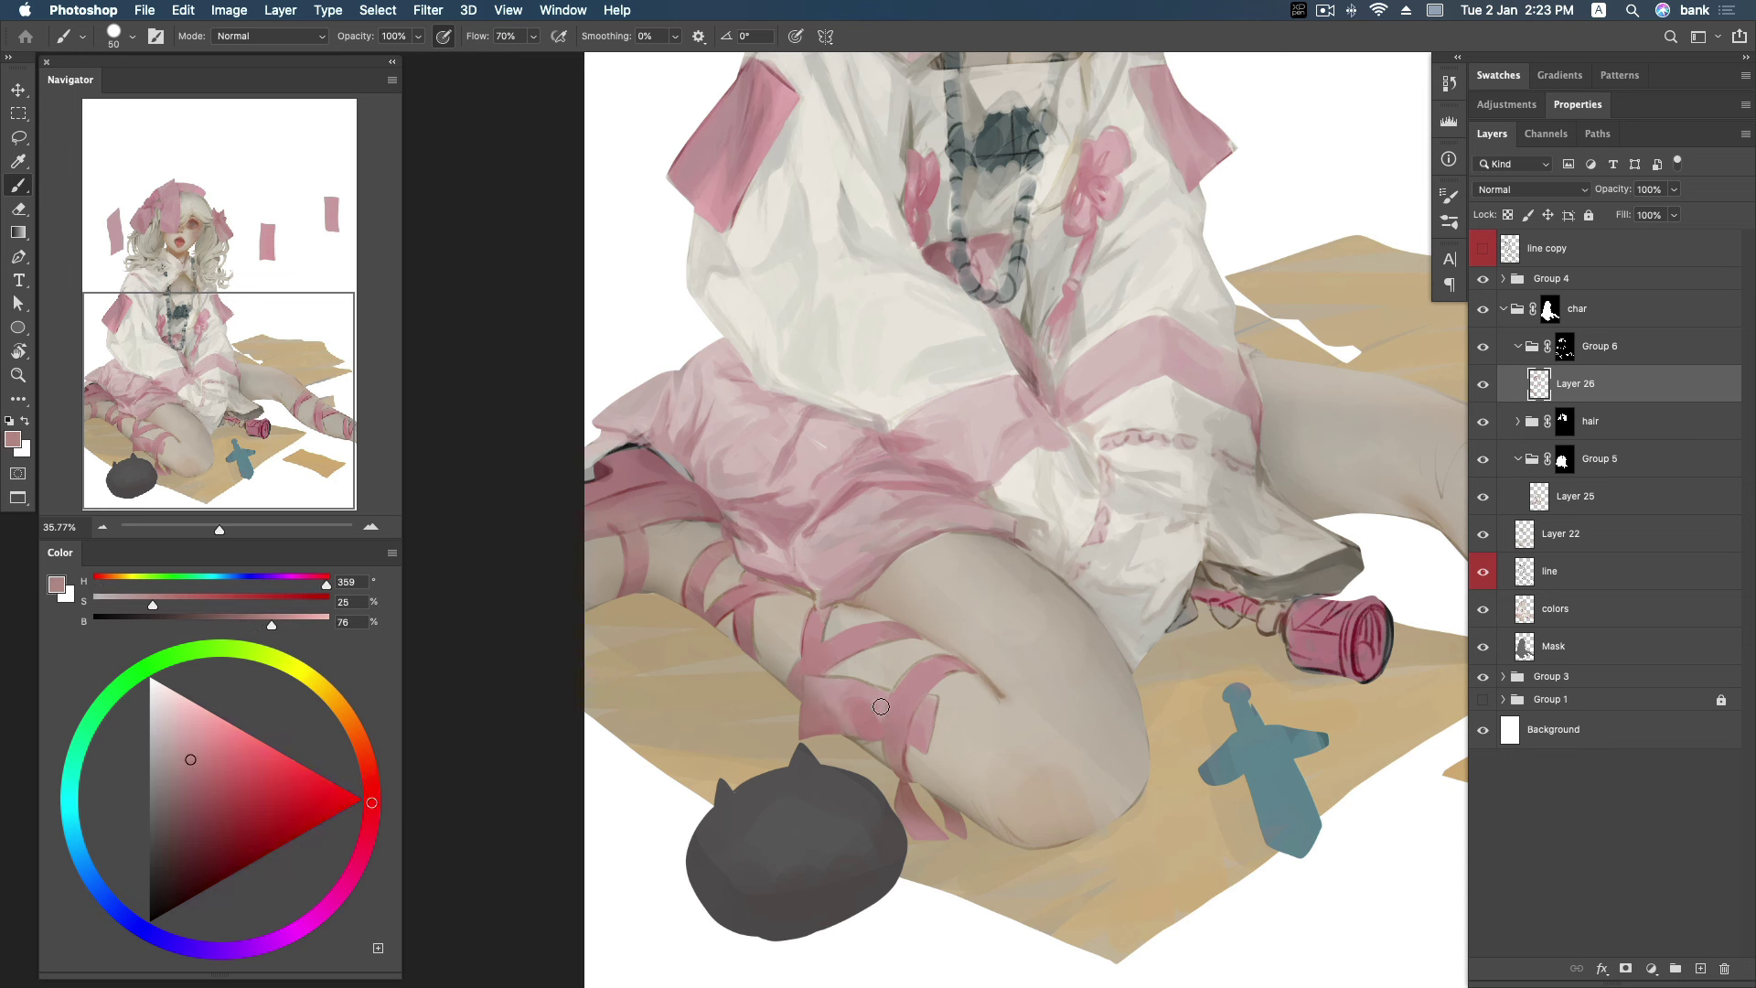
pyautogui.keyDown('alt'); pyautogui.click(855, 701); pyautogui.keyUp('alt')
pyautogui.keyDown('alt'); pyautogui.click(824, 688); pyautogui.keyUp('alt')
pyautogui.keyDown('alt'); pyautogui.click(825, 700); pyautogui.keyUp('alt')
pyautogui.keyDown('alt'); pyautogui.click(865, 703); pyautogui.keyUp('alt')
pyautogui.keyDown('alt'); pyautogui.click(879, 702); pyautogui.keyUp('alt')
# Stroke a darker pink along the upper edge of the thigh strap.
pyautogui.keyDown('alt'); pyautogui.click(862, 728); pyautogui.keyUp('alt')
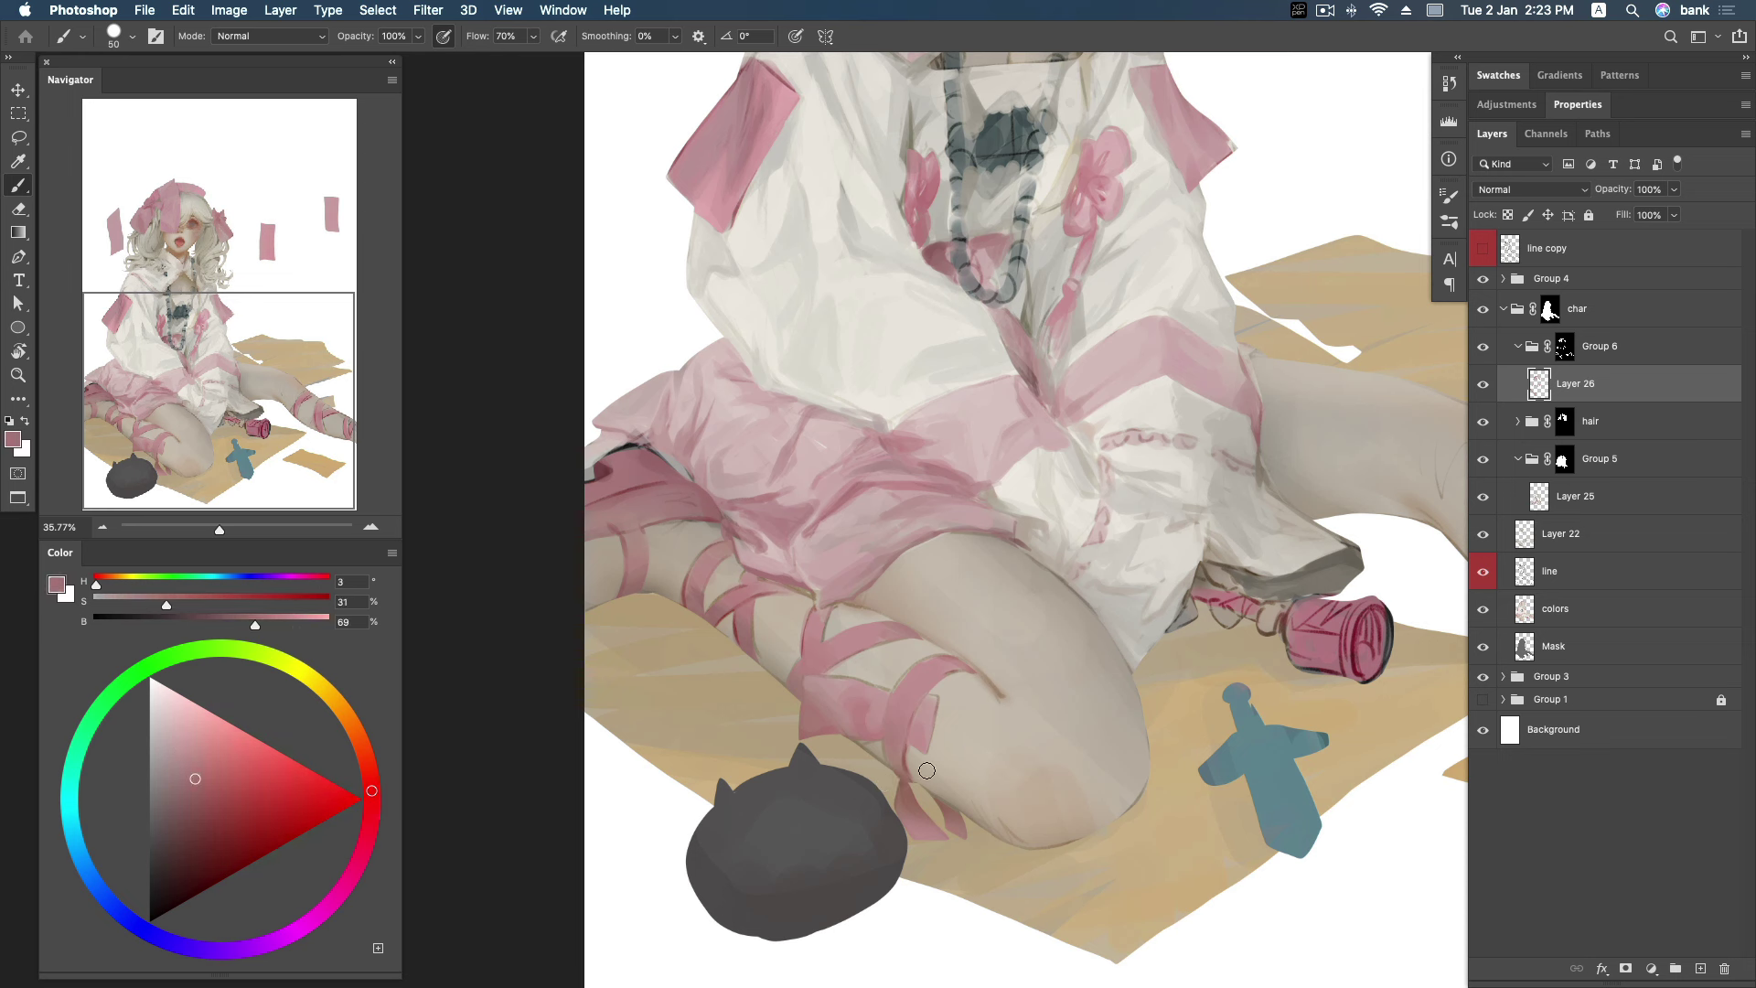
pyautogui.keyDown('alt'); pyautogui.click(884, 735); pyautogui.keyUp('alt')
pyautogui.keyDown('alt'); pyautogui.click(903, 764); pyautogui.keyUp('alt')
pyautogui.click(189, 795)
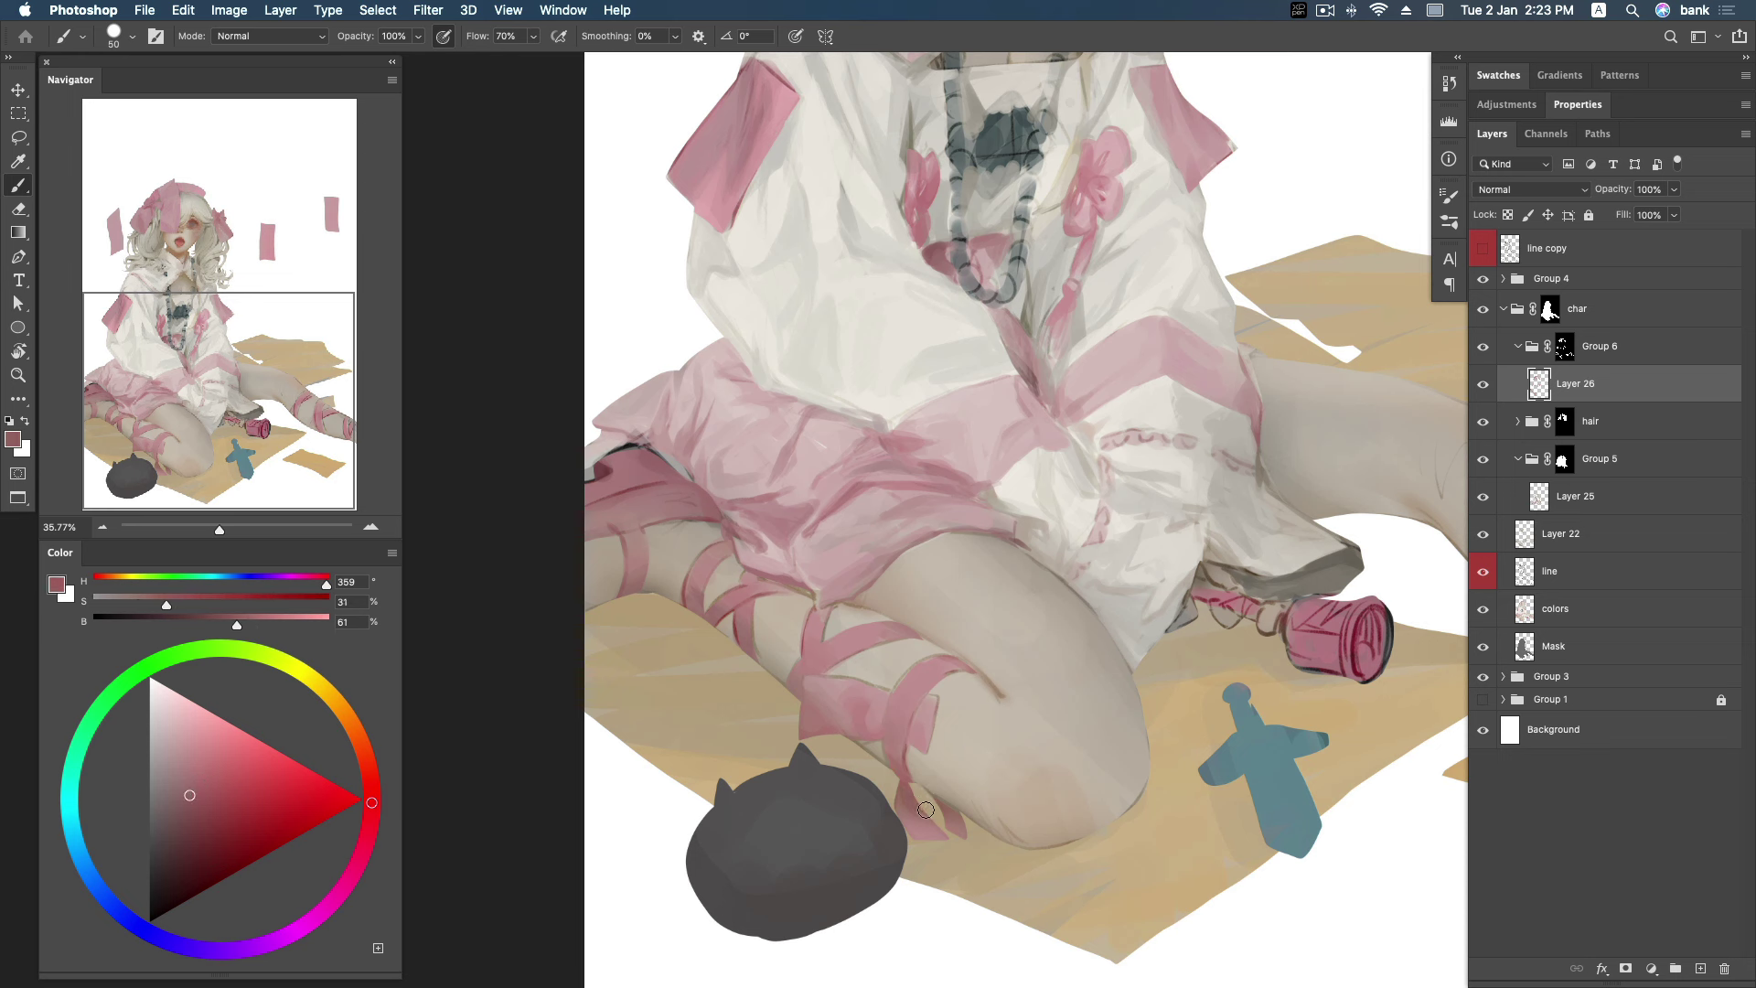
pyautogui.moveTo(876, 614); pyautogui.dragTo(928, 633)
# On the right leg, paint pink strokes along the ribbon bands and lower-leg contour.
pyautogui.hscroll(10, 1052, 595)
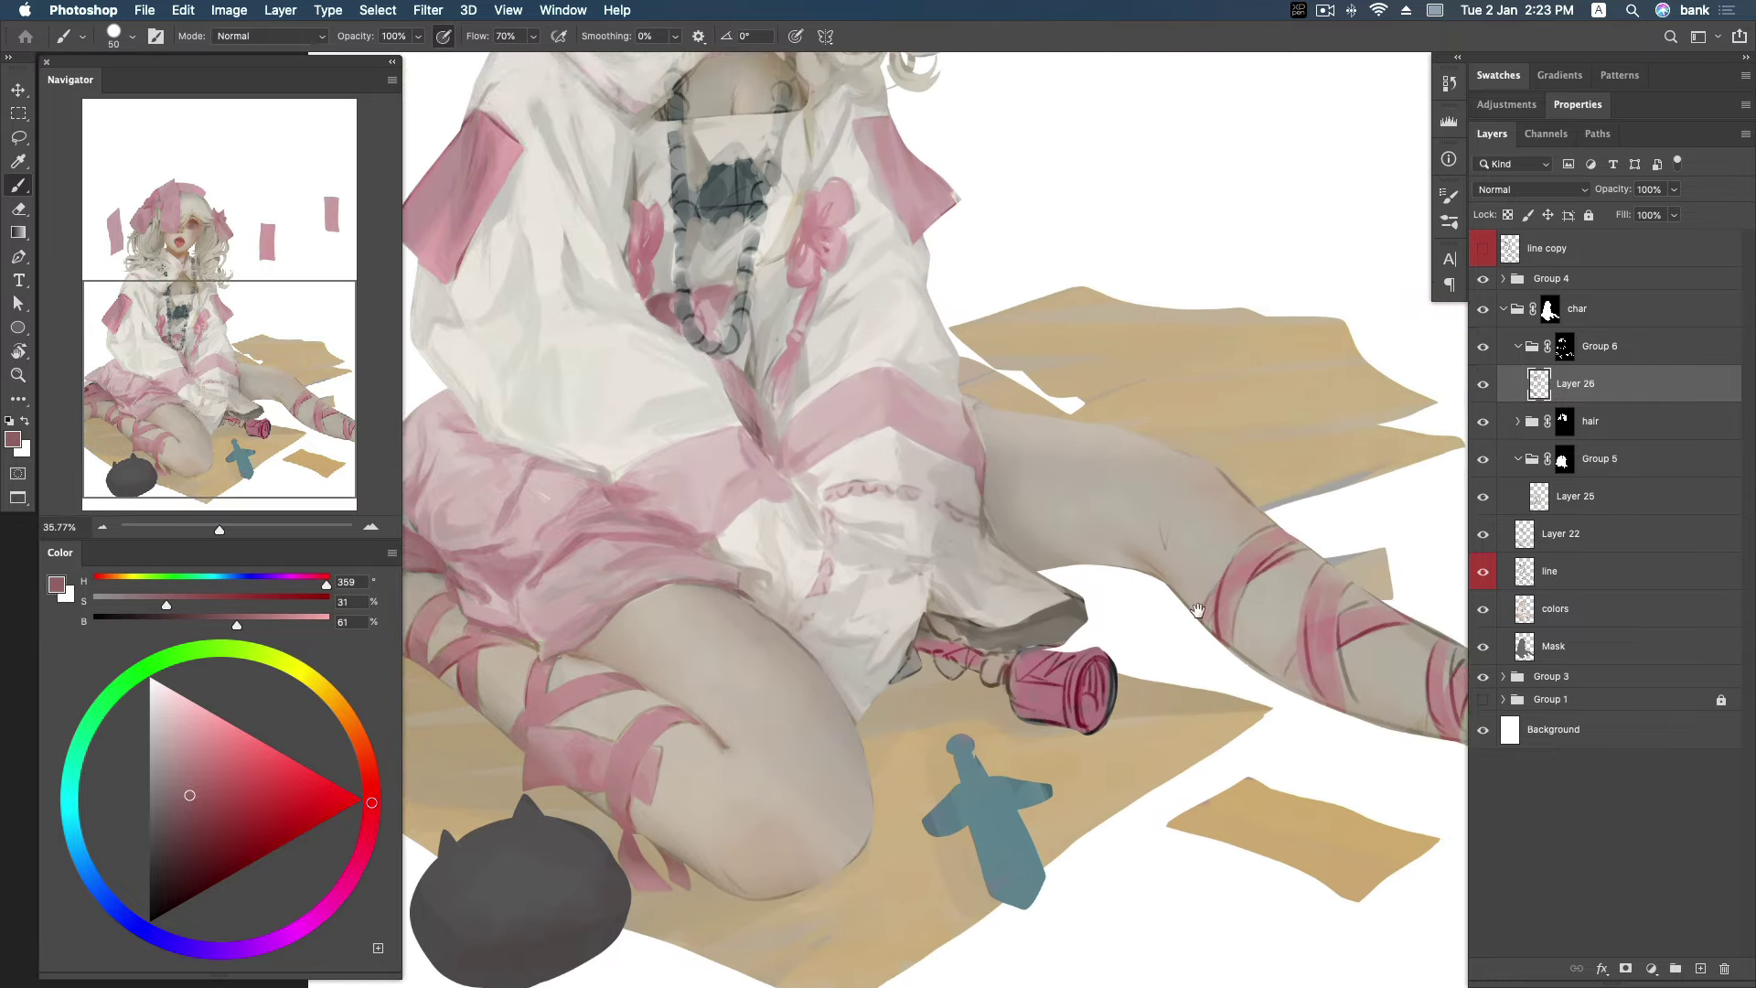
pyautogui.scroll(2, 1034, 640)
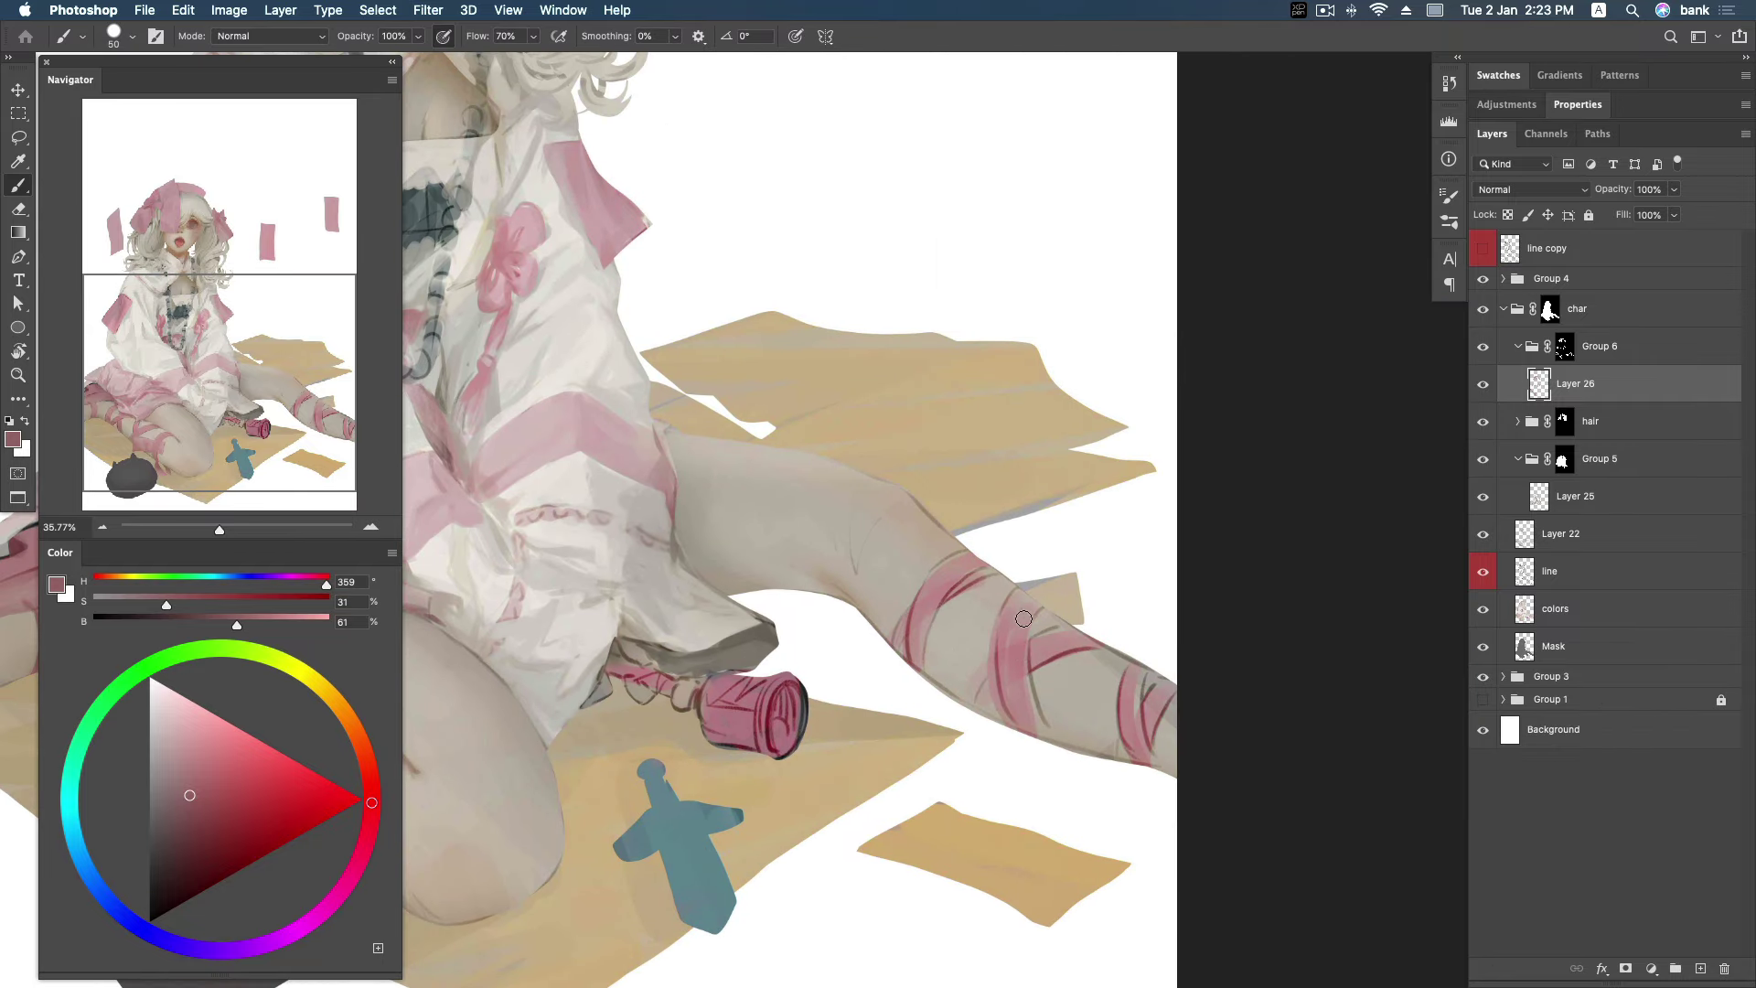
pyautogui.press(']')
pyautogui.keyDown('alt'); pyautogui.click(1009, 664); pyautogui.keyUp('alt')
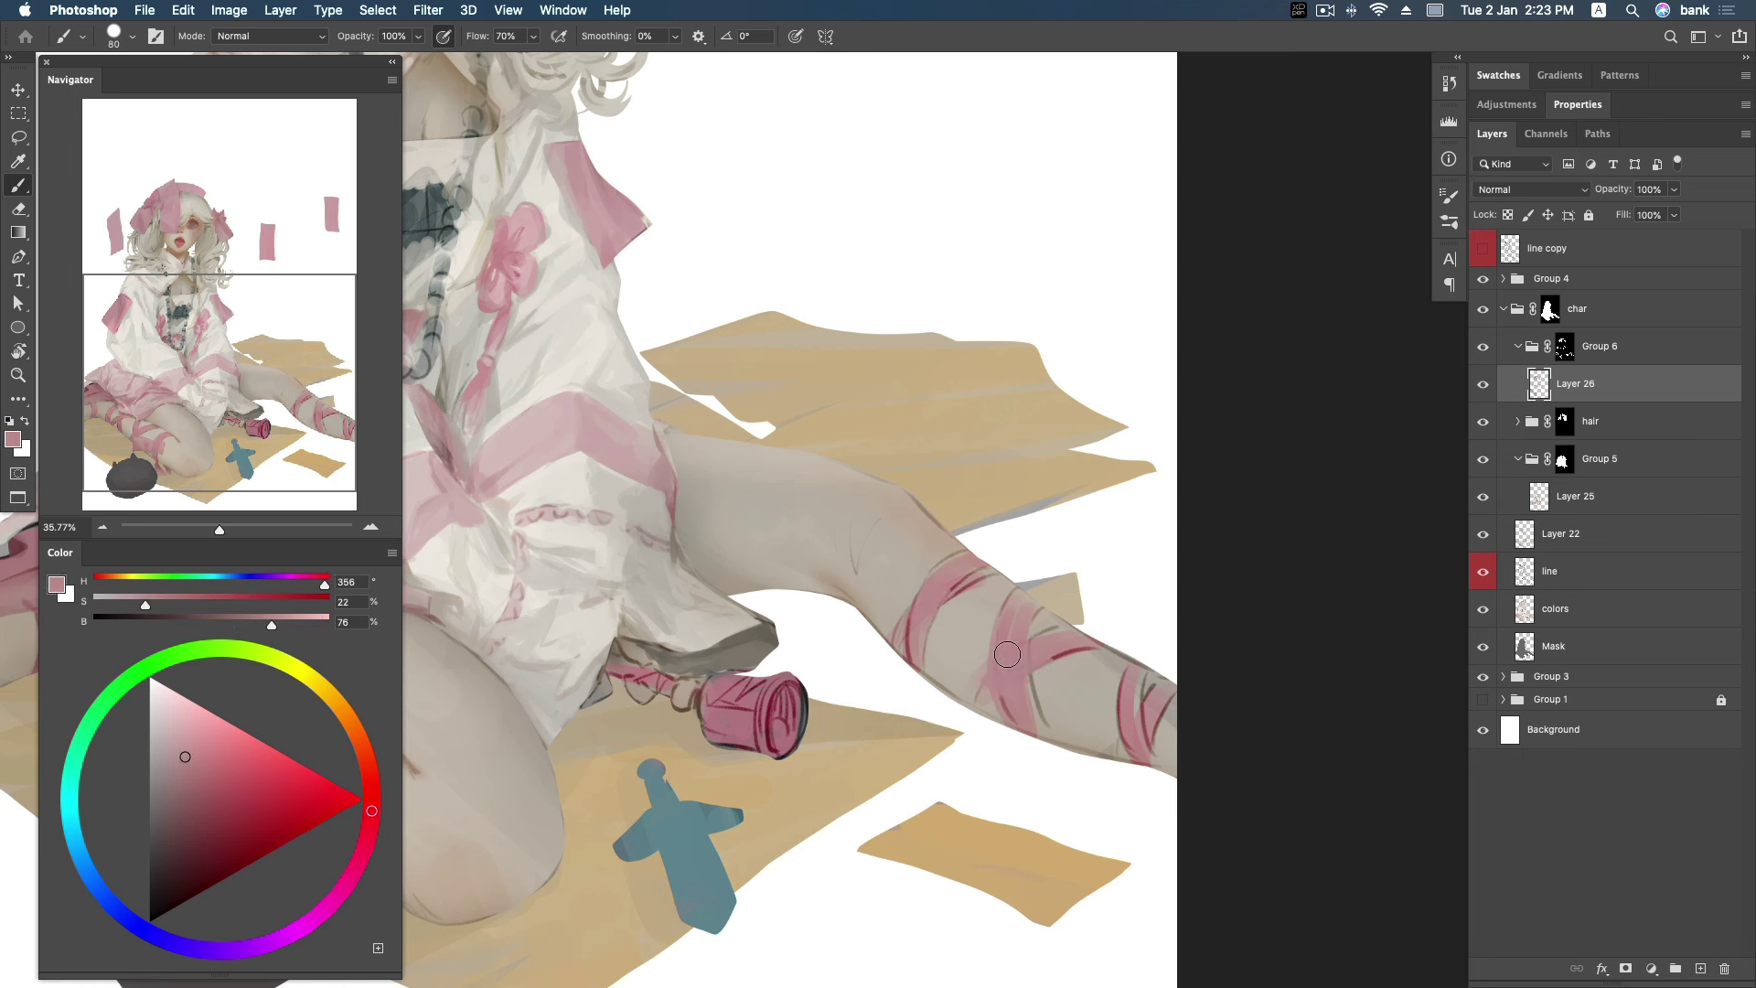
pyautogui.click(197, 775)
pyautogui.moveTo(959, 569); pyautogui.dragTo(1149, 692)
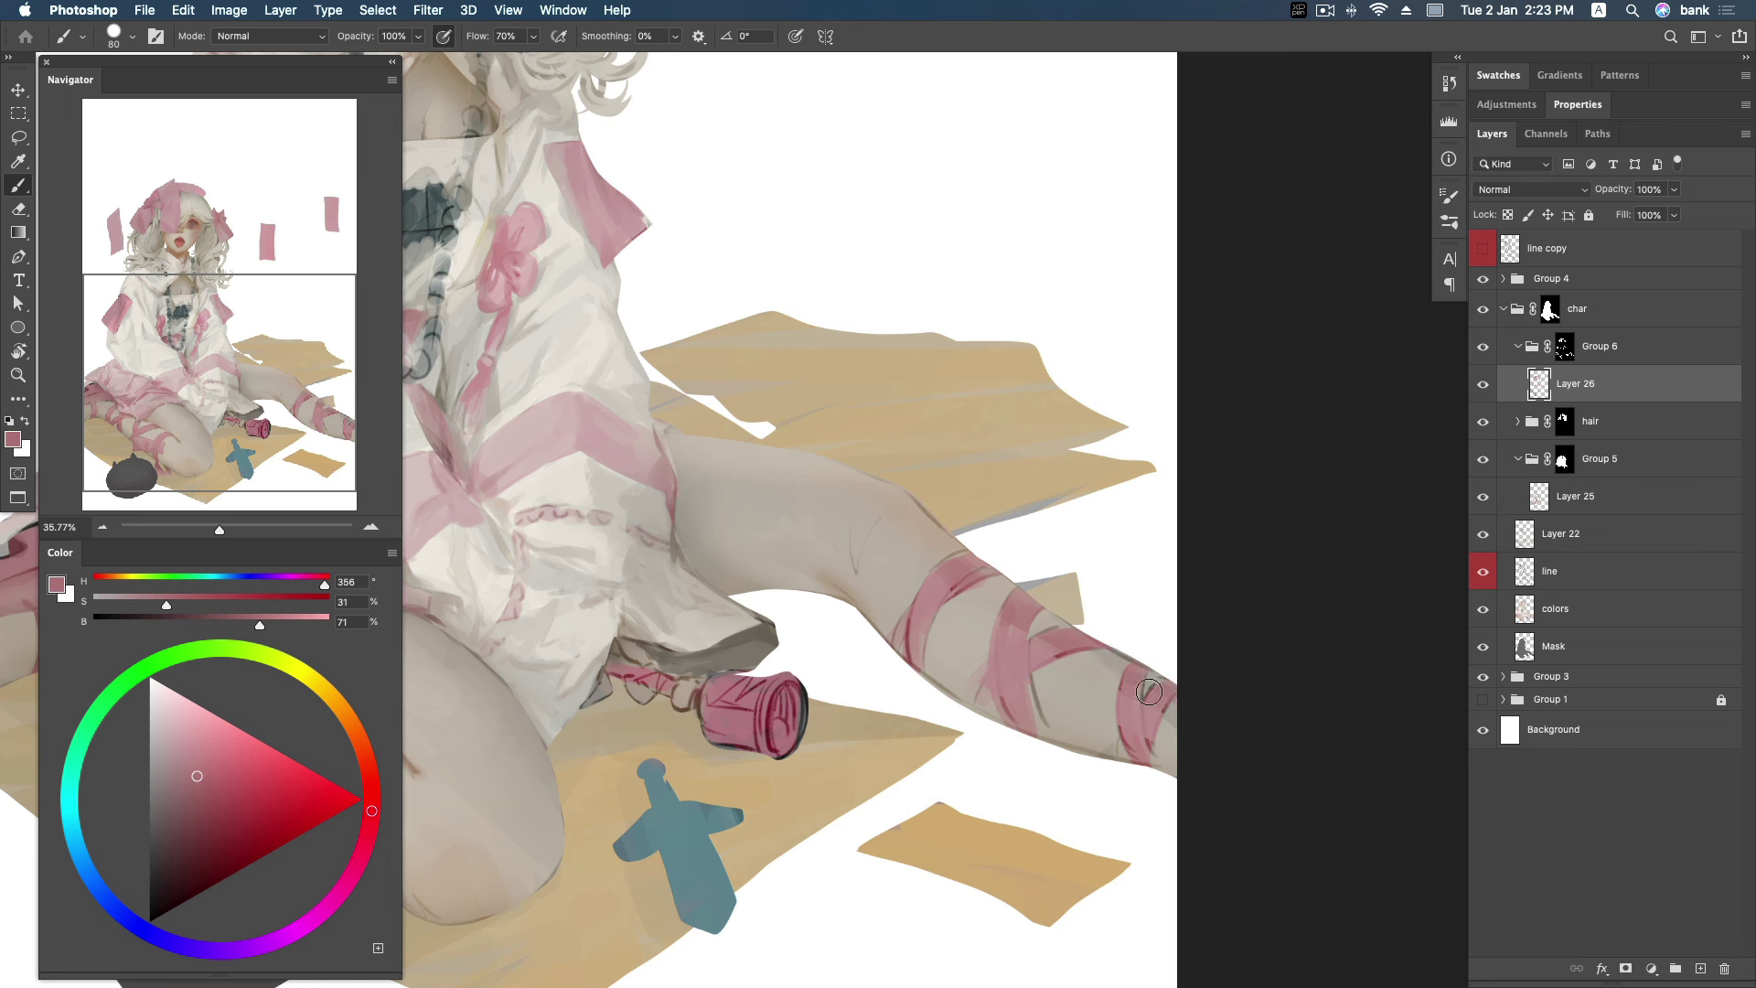
pyautogui.moveTo(924, 658)
pyautogui.mouseDown()
pyautogui.moveTo(1033, 723)
pyautogui.moveTo(1117, 739)
pyautogui.mouseUp()
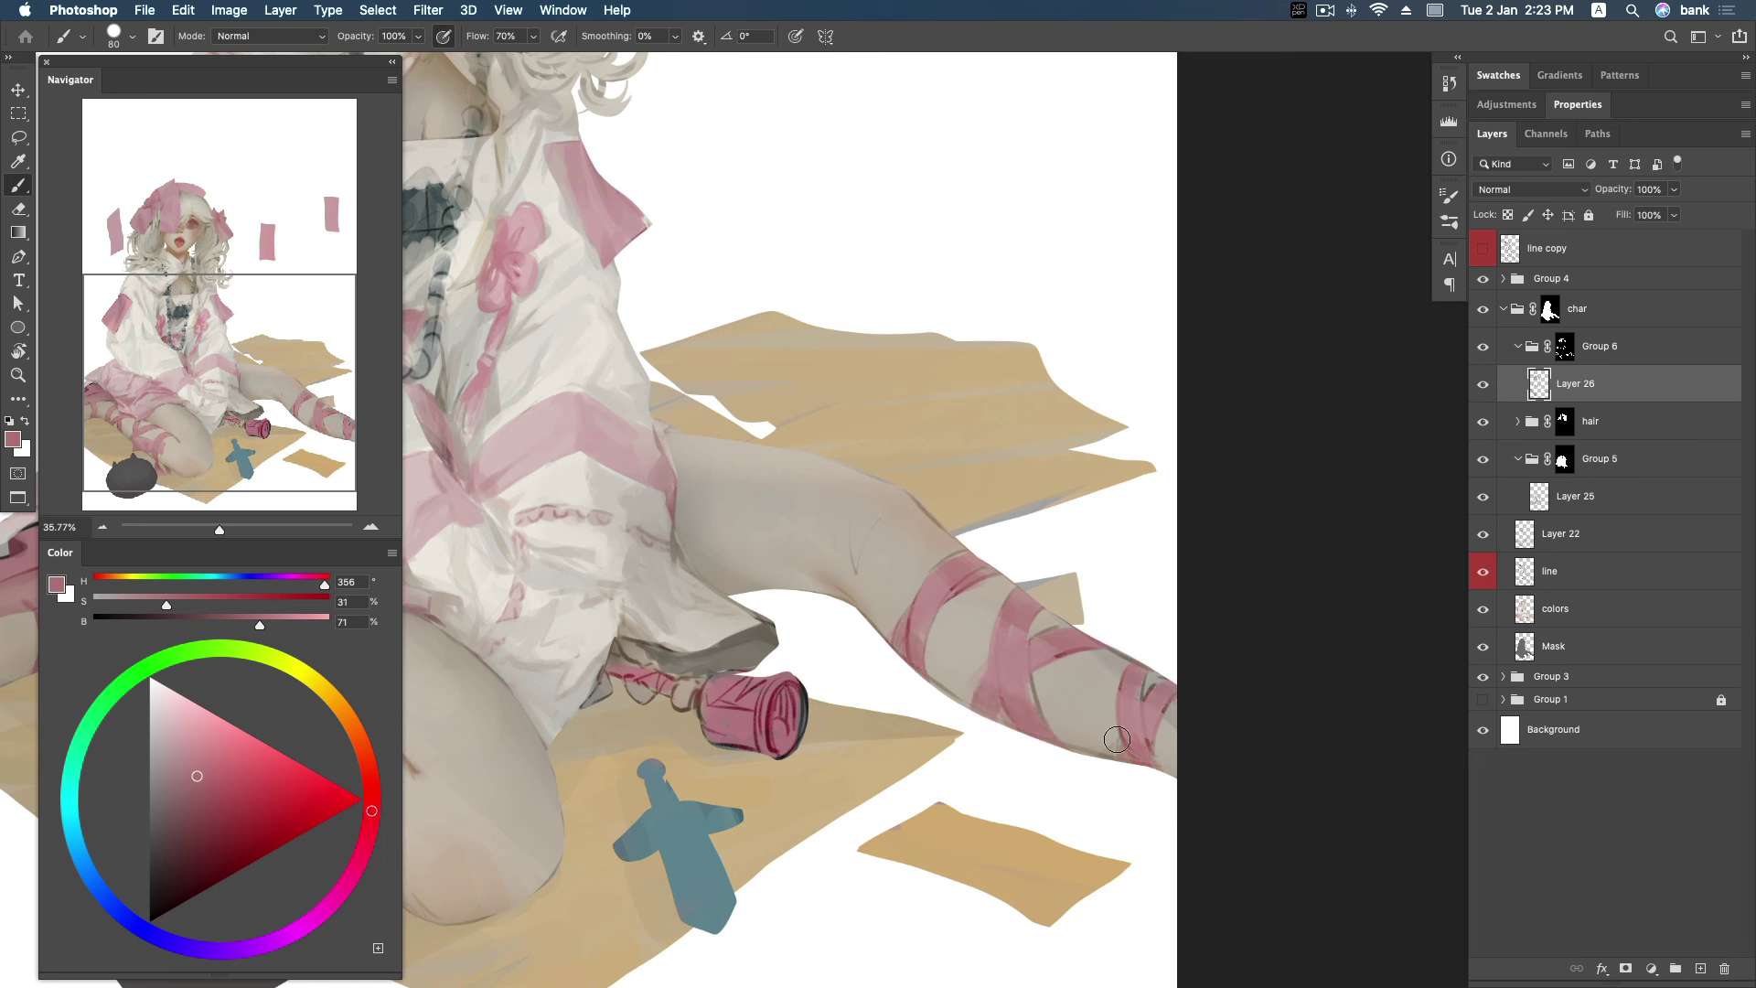
# Soften the paint colour, sampling the leg skin and ribbon for a paler pink.
pyautogui.click(182, 769)
pyautogui.moveTo(238, 757); pyautogui.dragTo(235, 775)
pyautogui.keyDown('alt'); pyautogui.click(969, 560); pyautogui.keyUp('alt')
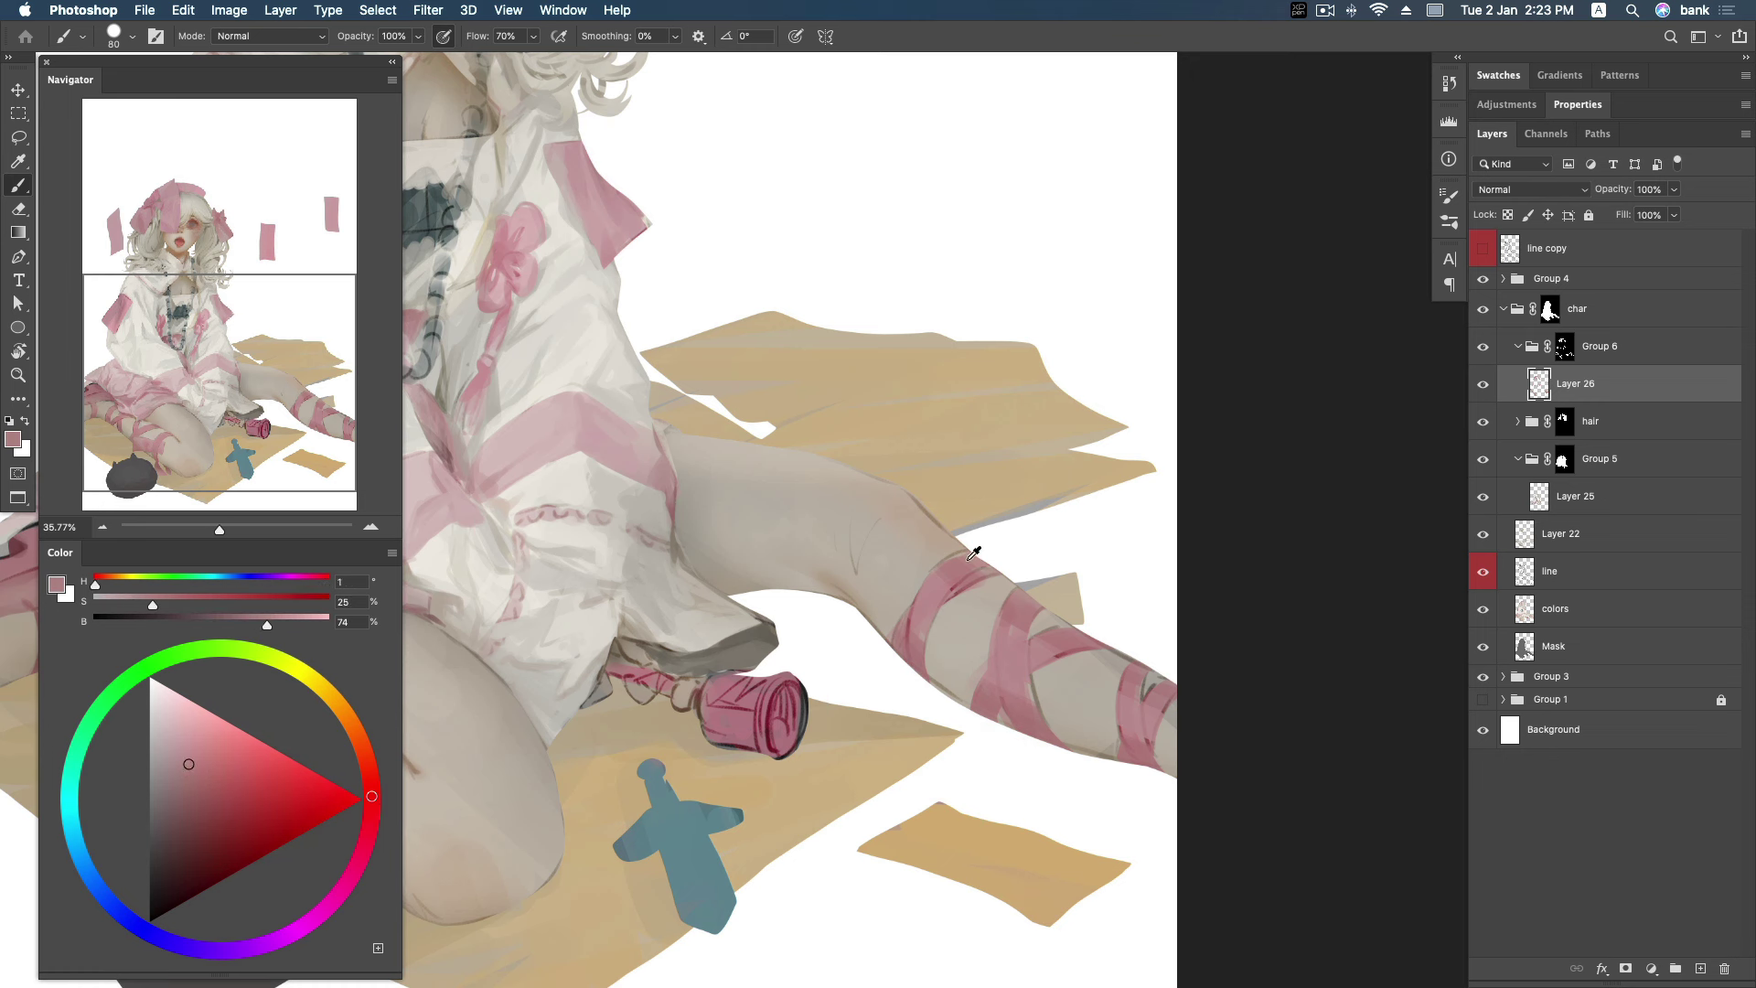
pyautogui.click(184, 756)
pyautogui.keyDown('alt'); pyautogui.click(1134, 683); pyautogui.keyUp('alt')
pyautogui.keyDown('alt'); pyautogui.click(1058, 641); pyautogui.keyUp('alt')
pyautogui.click(180, 745)
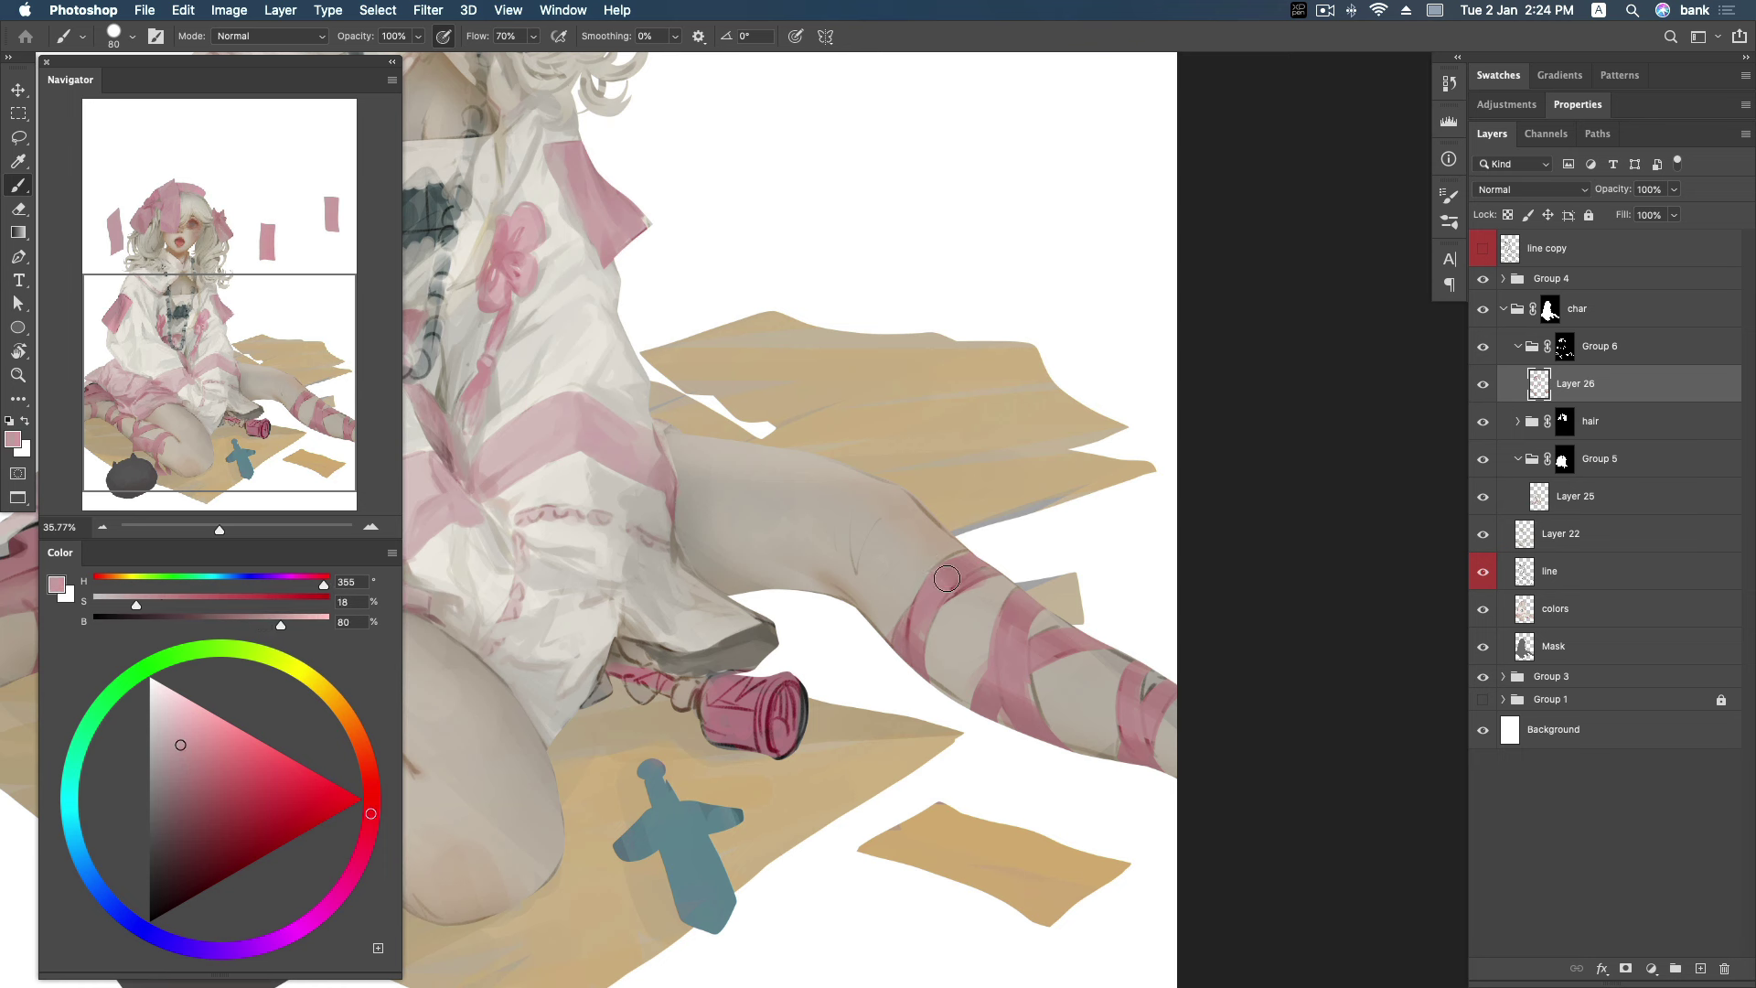
# Dab ribbon pink onto the leg and try darker and lighter muted shades.
pyautogui.keyDown('alt'); pyautogui.click(1015, 631); pyautogui.keyUp('alt')
pyautogui.keyDown('alt'); pyautogui.click(951, 572); pyautogui.keyUp('alt')
pyautogui.keyDown('alt'); pyautogui.click(926, 609); pyautogui.keyUp('alt')
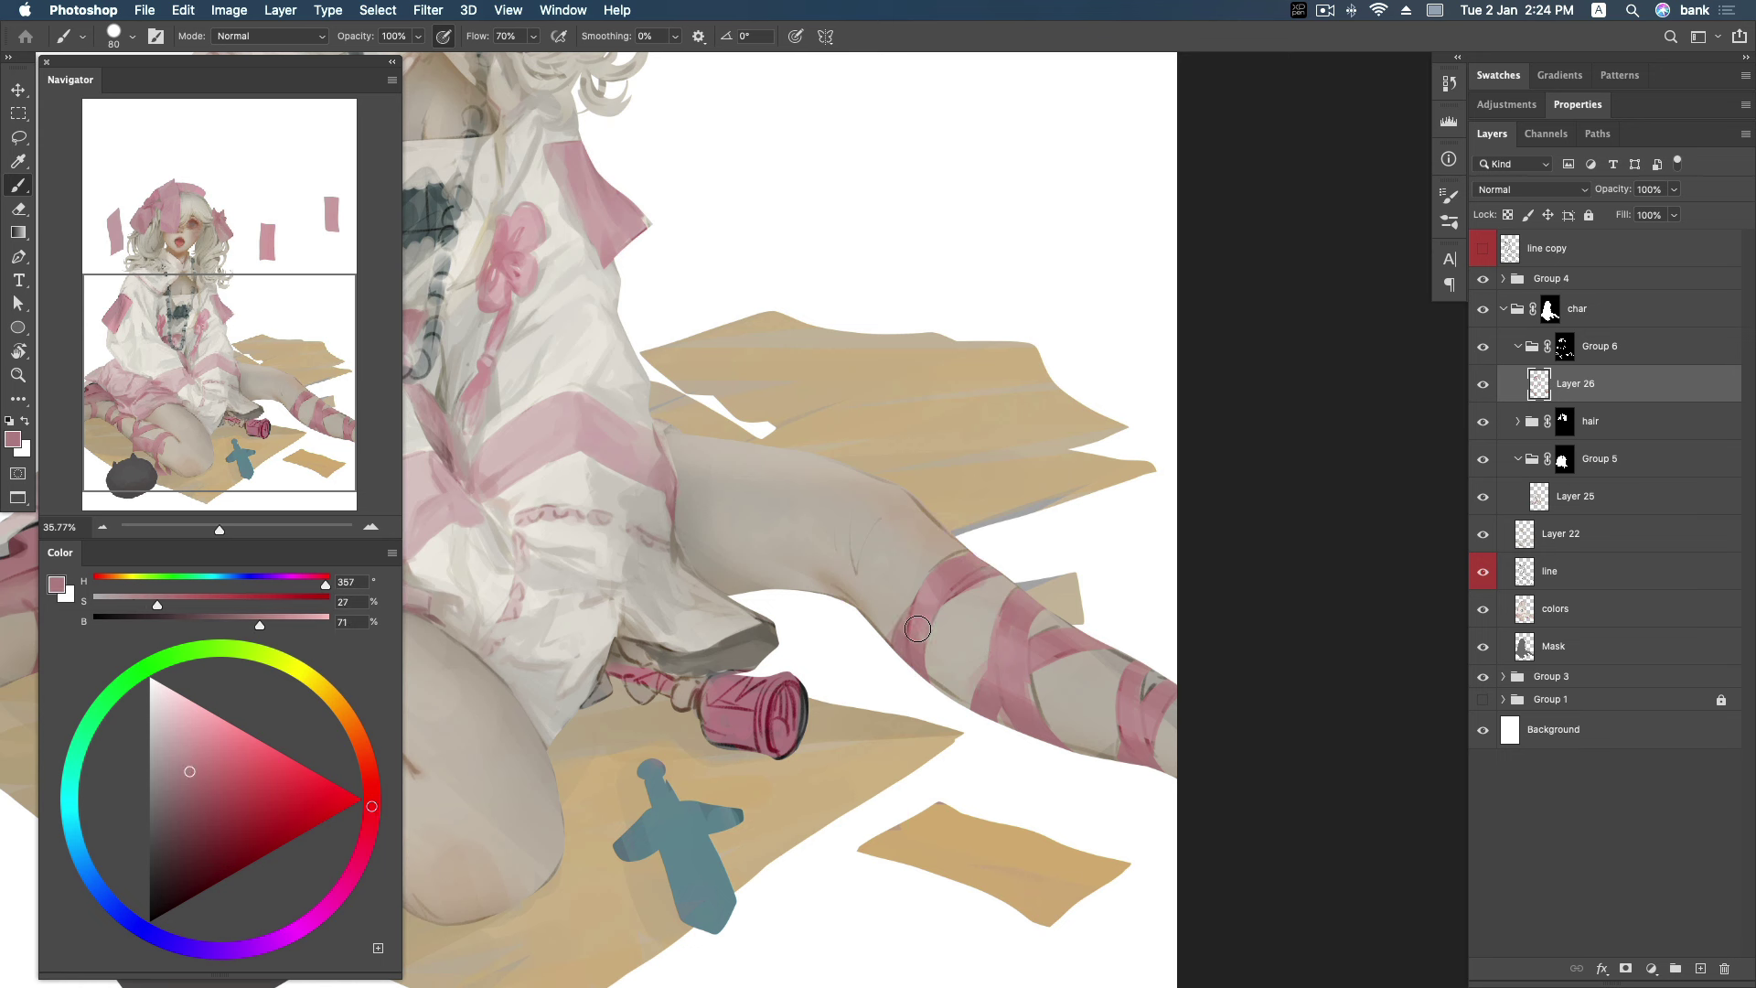
pyautogui.keyDown('alt'); pyautogui.click(1138, 742); pyautogui.keyUp('alt')
pyautogui.keyDown('alt'); pyautogui.click(881, 656); pyautogui.keyUp('alt')
pyautogui.keyDown('alt'); pyautogui.click(1018, 675); pyautogui.keyUp('alt')
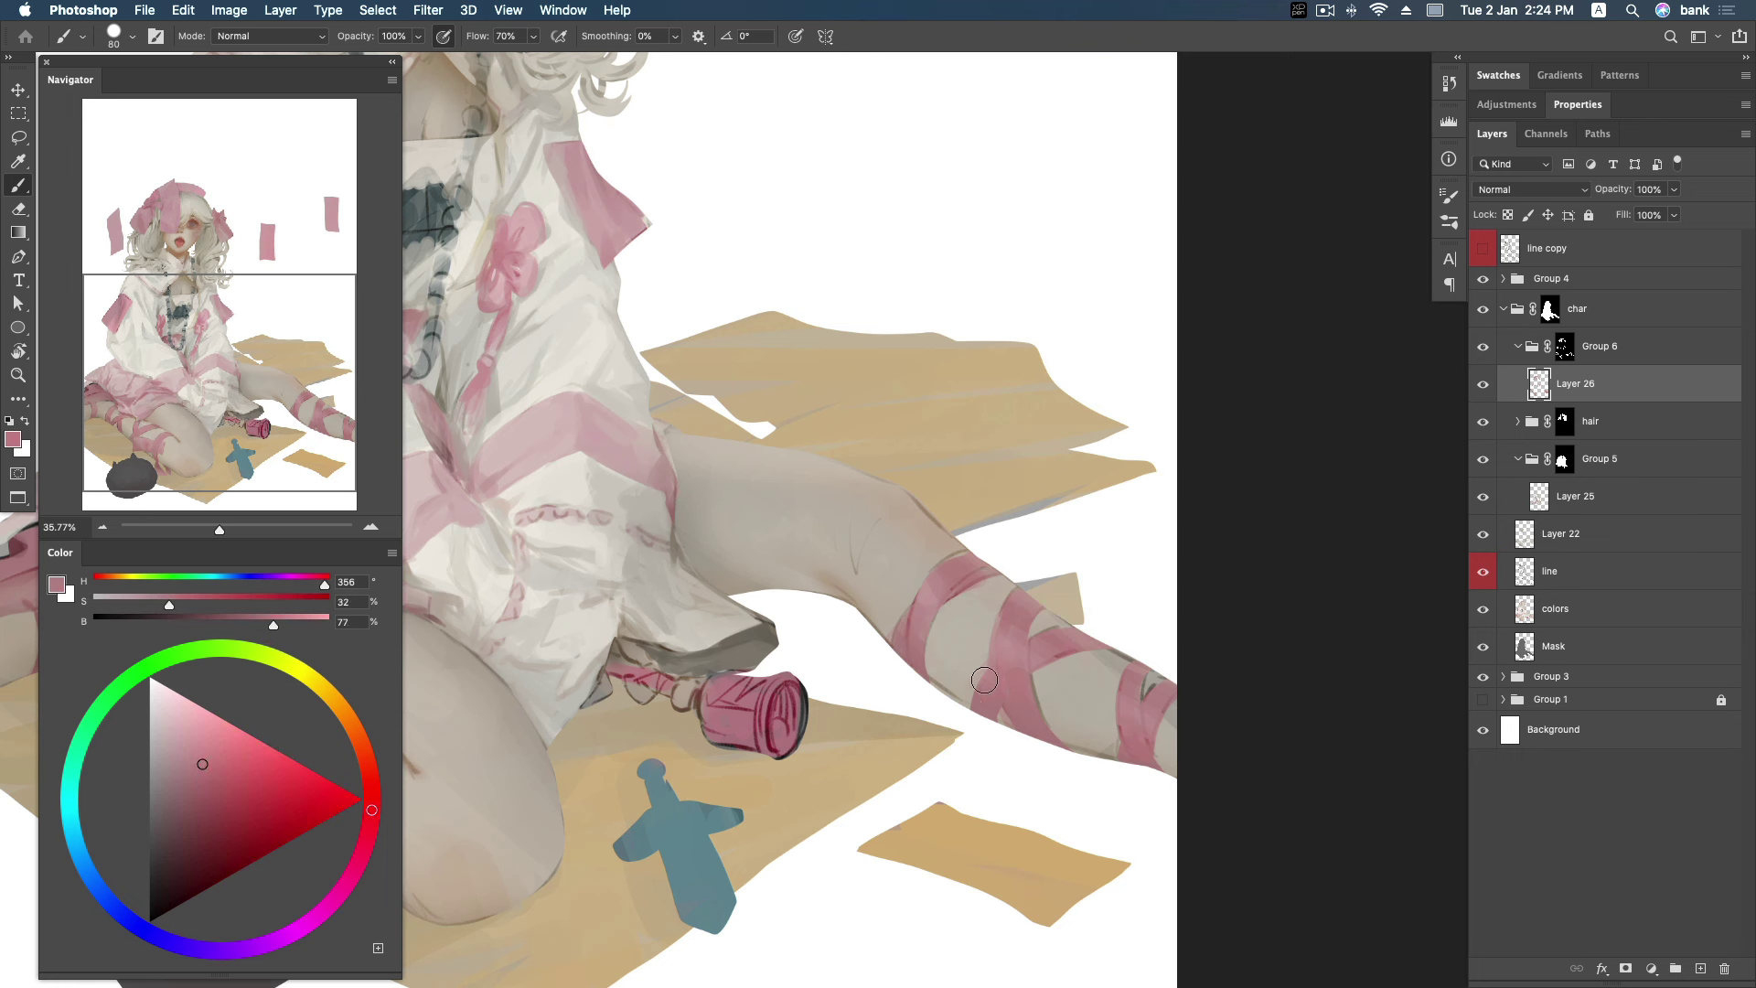
pyautogui.click(178, 785)
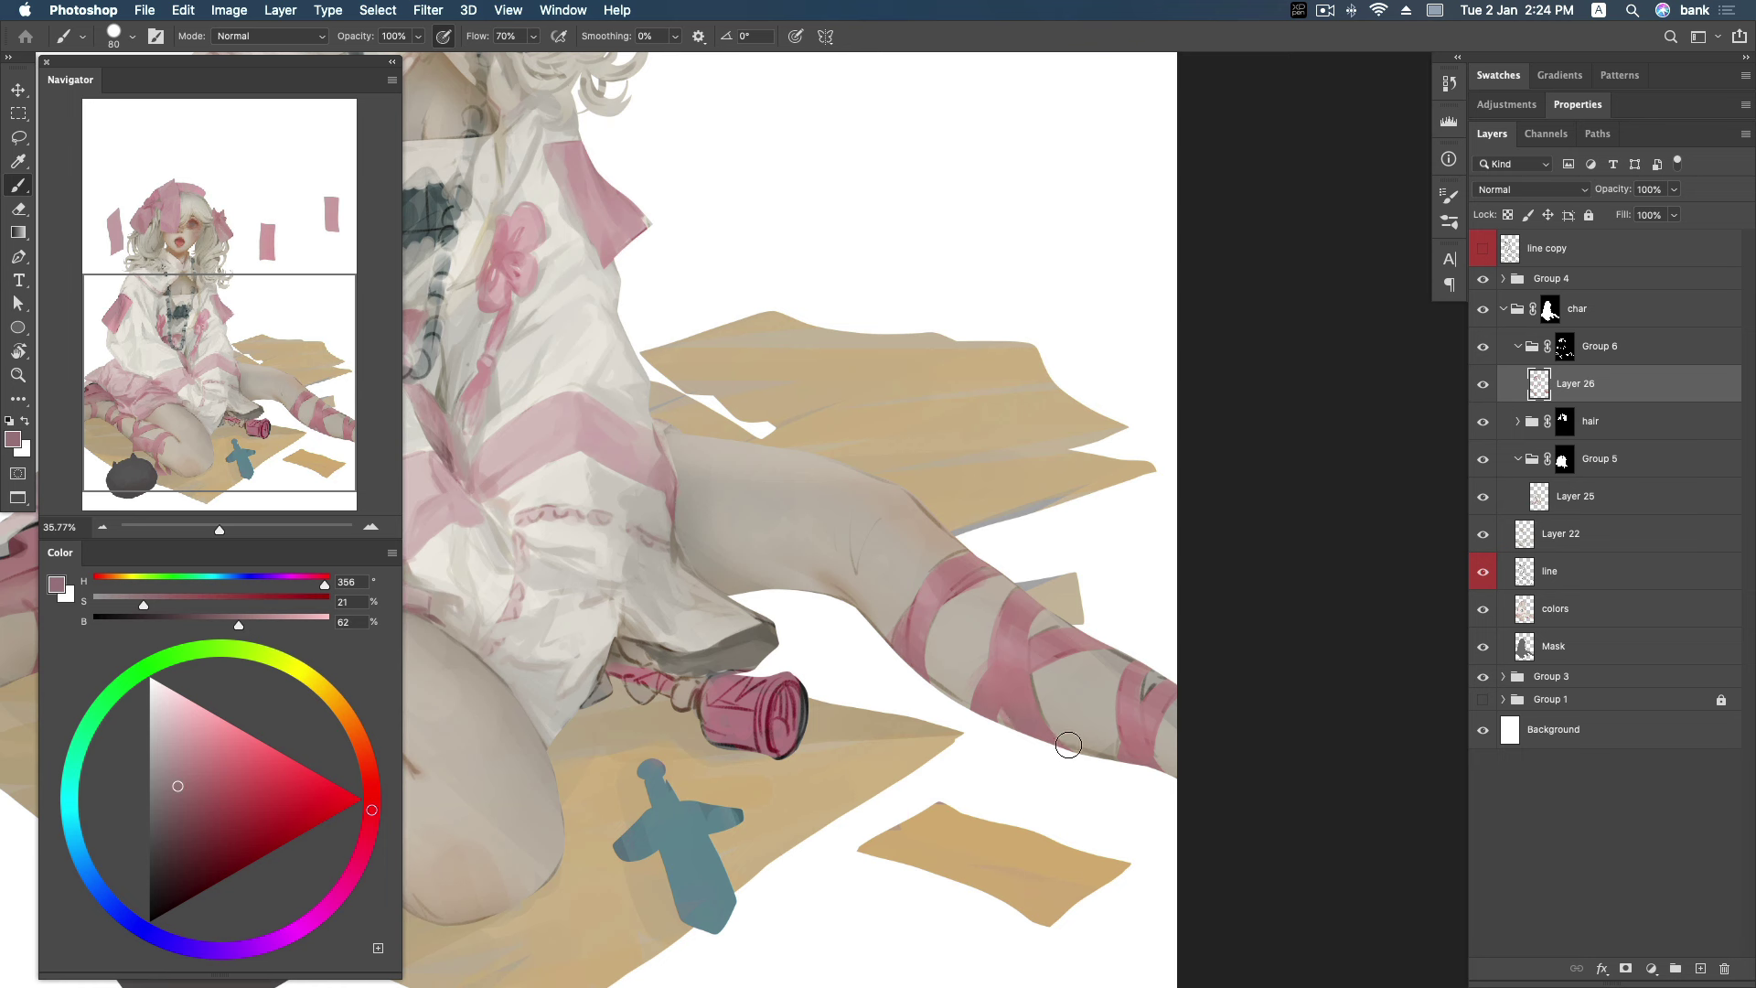
pyautogui.click(169, 768)
# Sample colours from the leg and shin ribbon, including a lighter skin pink.
pyautogui.keyDown('alt'); pyautogui.click(922, 619); pyautogui.keyUp('alt')
pyautogui.keyDown('alt'); pyautogui.click(929, 588); pyautogui.keyUp('alt')
pyautogui.moveTo(928, 588); pyautogui.dragTo(960, 549)
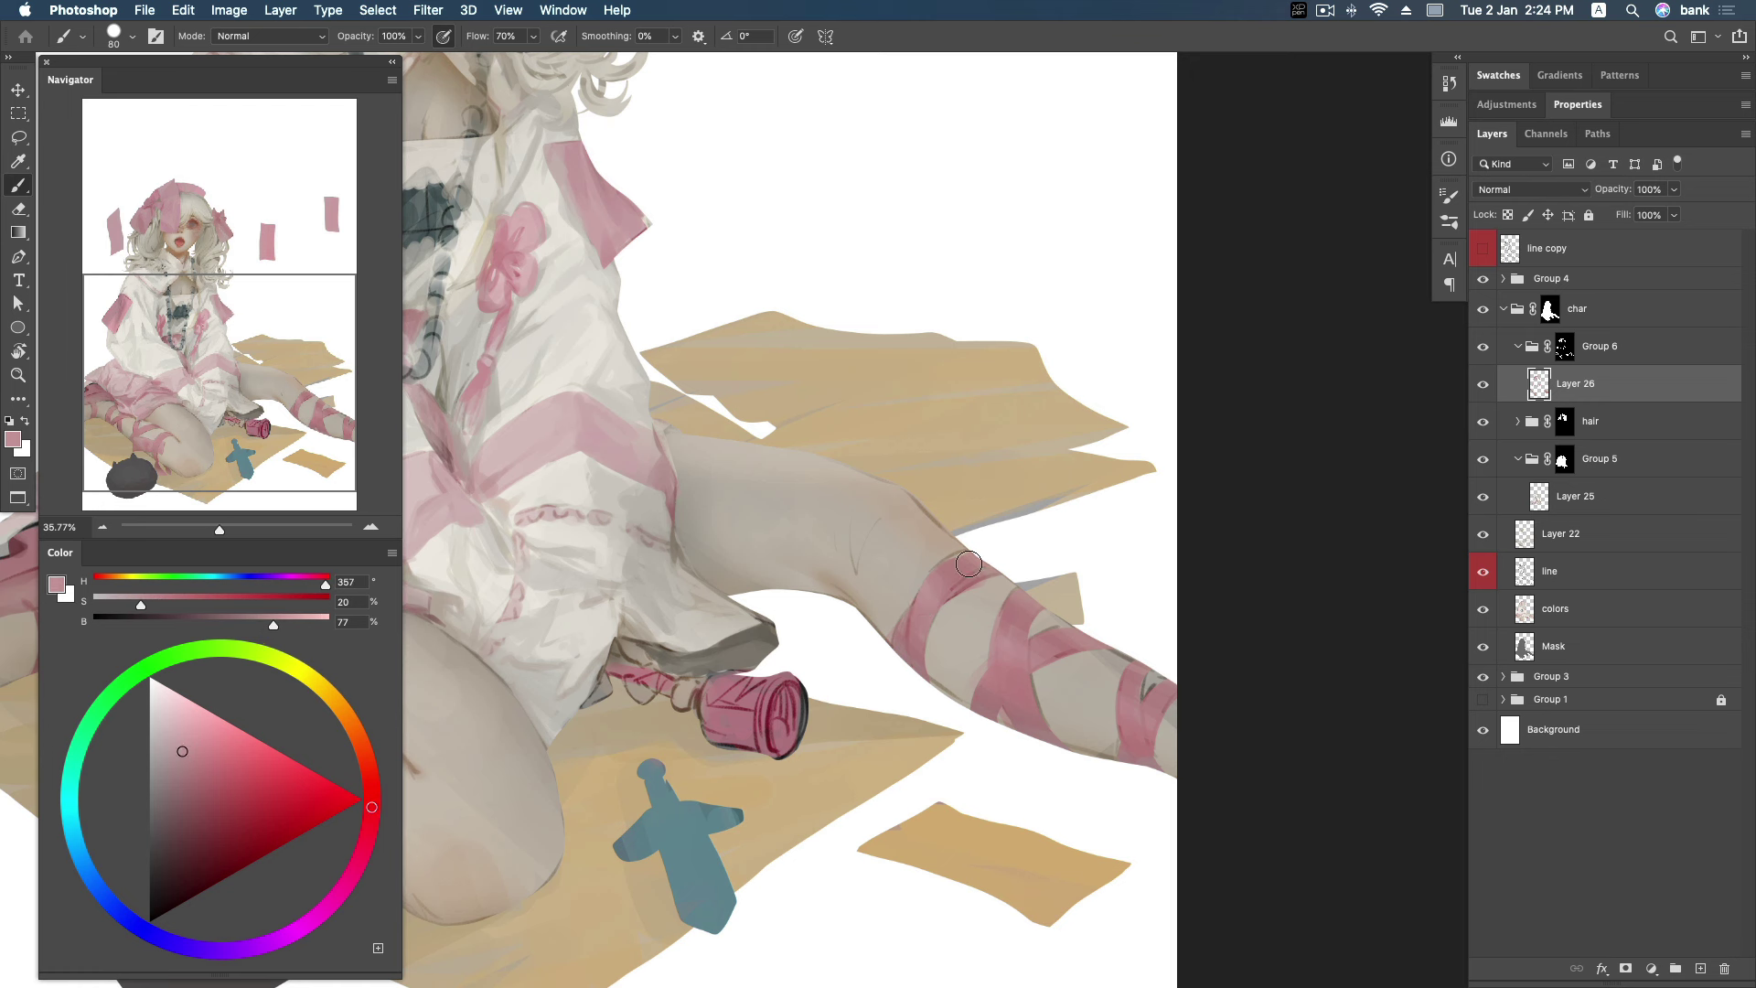
pyautogui.moveTo(770, 622); pyautogui.dragTo(1049, 634)
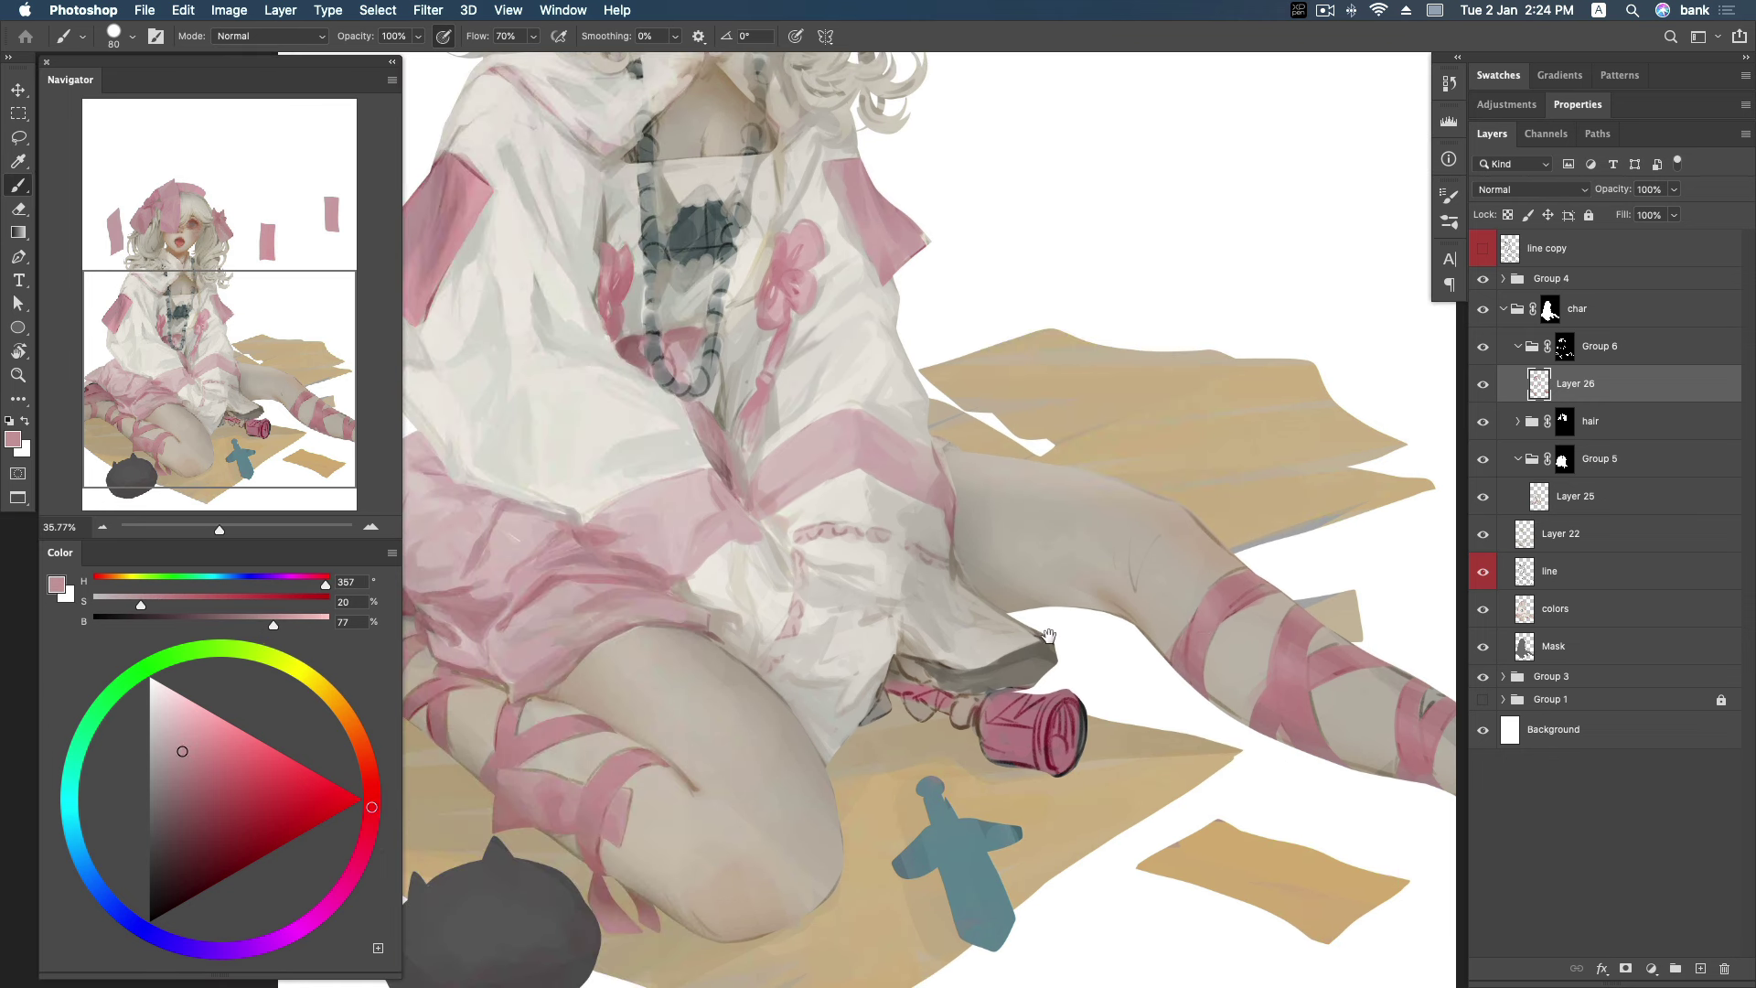
pyautogui.moveTo(681, 742); pyautogui.dragTo(727, 714)
pyautogui.keyDown('alt'); pyautogui.click(647, 692); pyautogui.keyUp('alt')
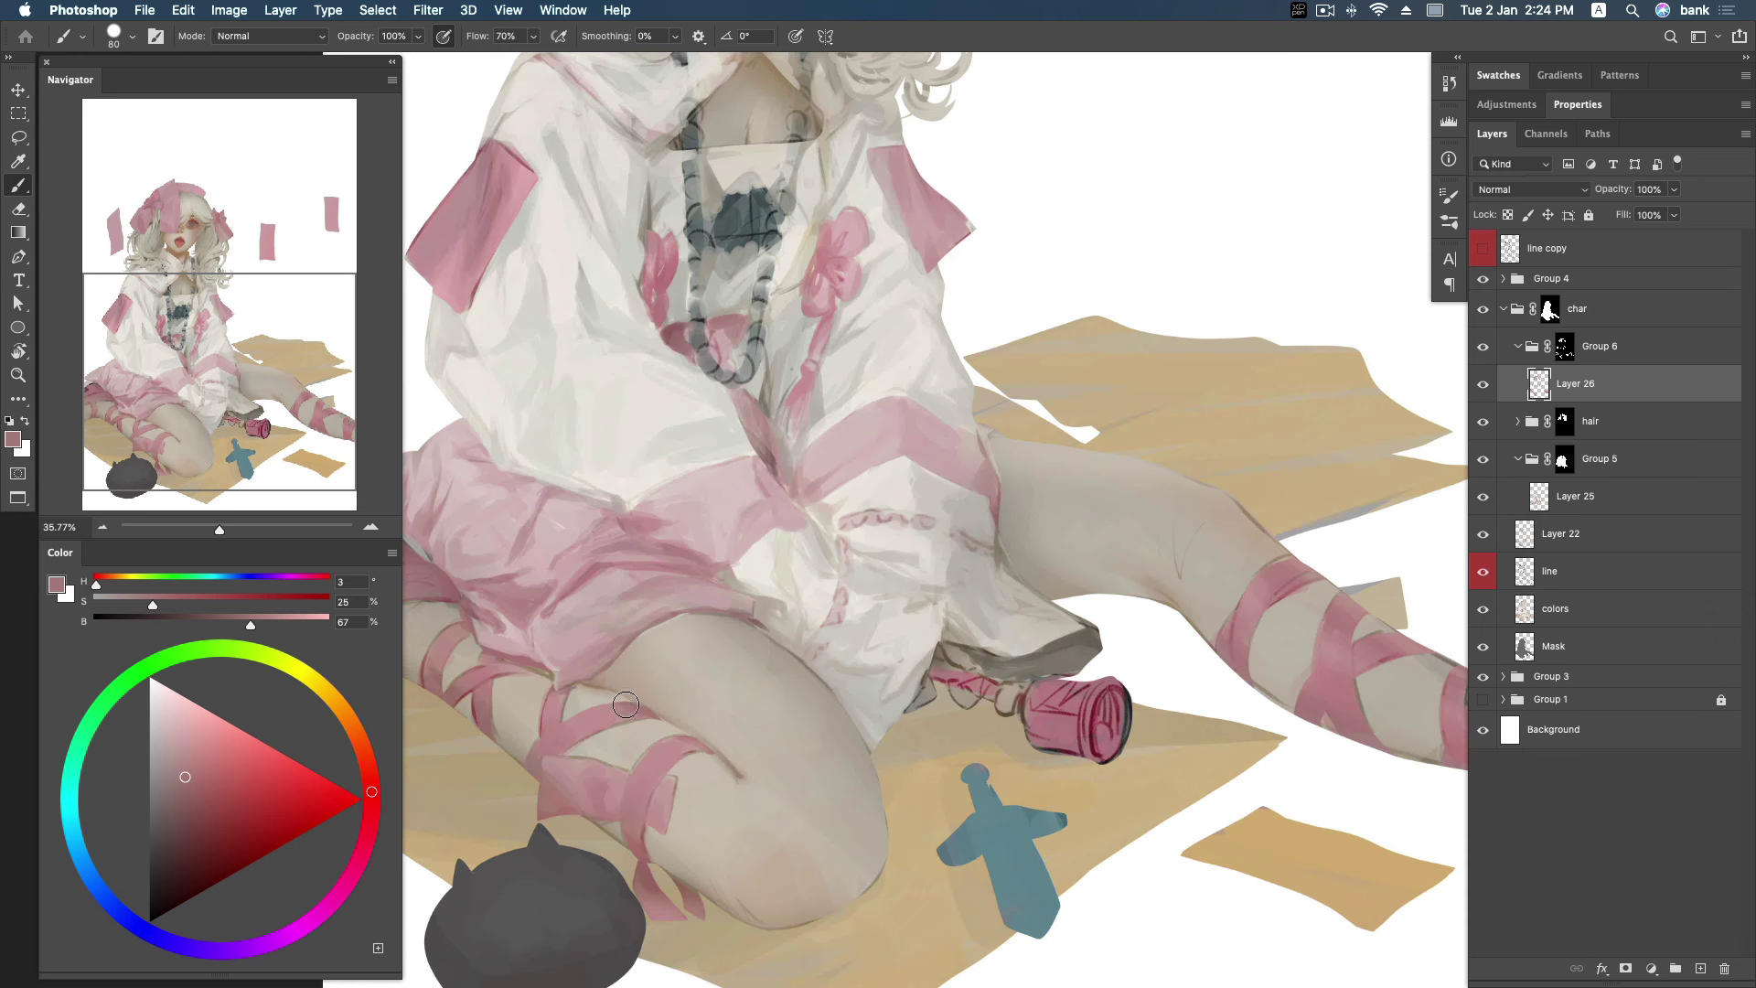
pyautogui.keyDown('alt'); pyautogui.click(574, 721); pyautogui.keyUp('alt')
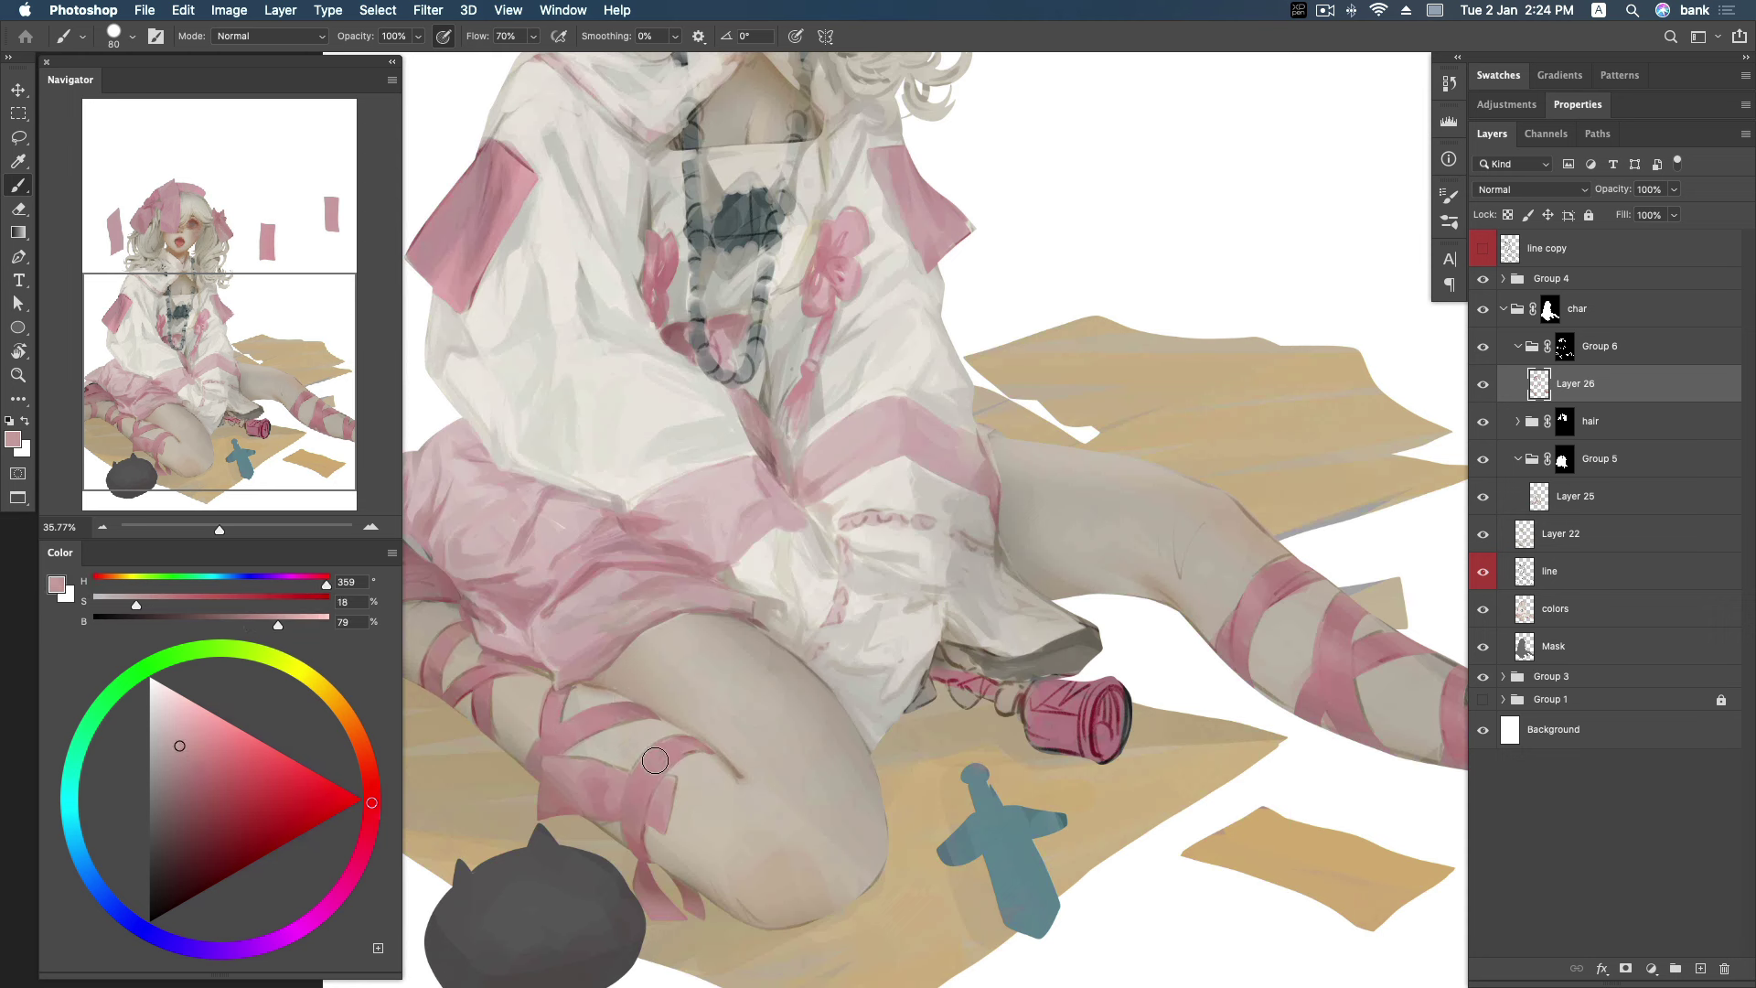
# Around the bottle and skirt, sample darker and mid pinks and darken the colour.
pyautogui.moveTo(1066, 654); pyautogui.dragTo(1013, 637)
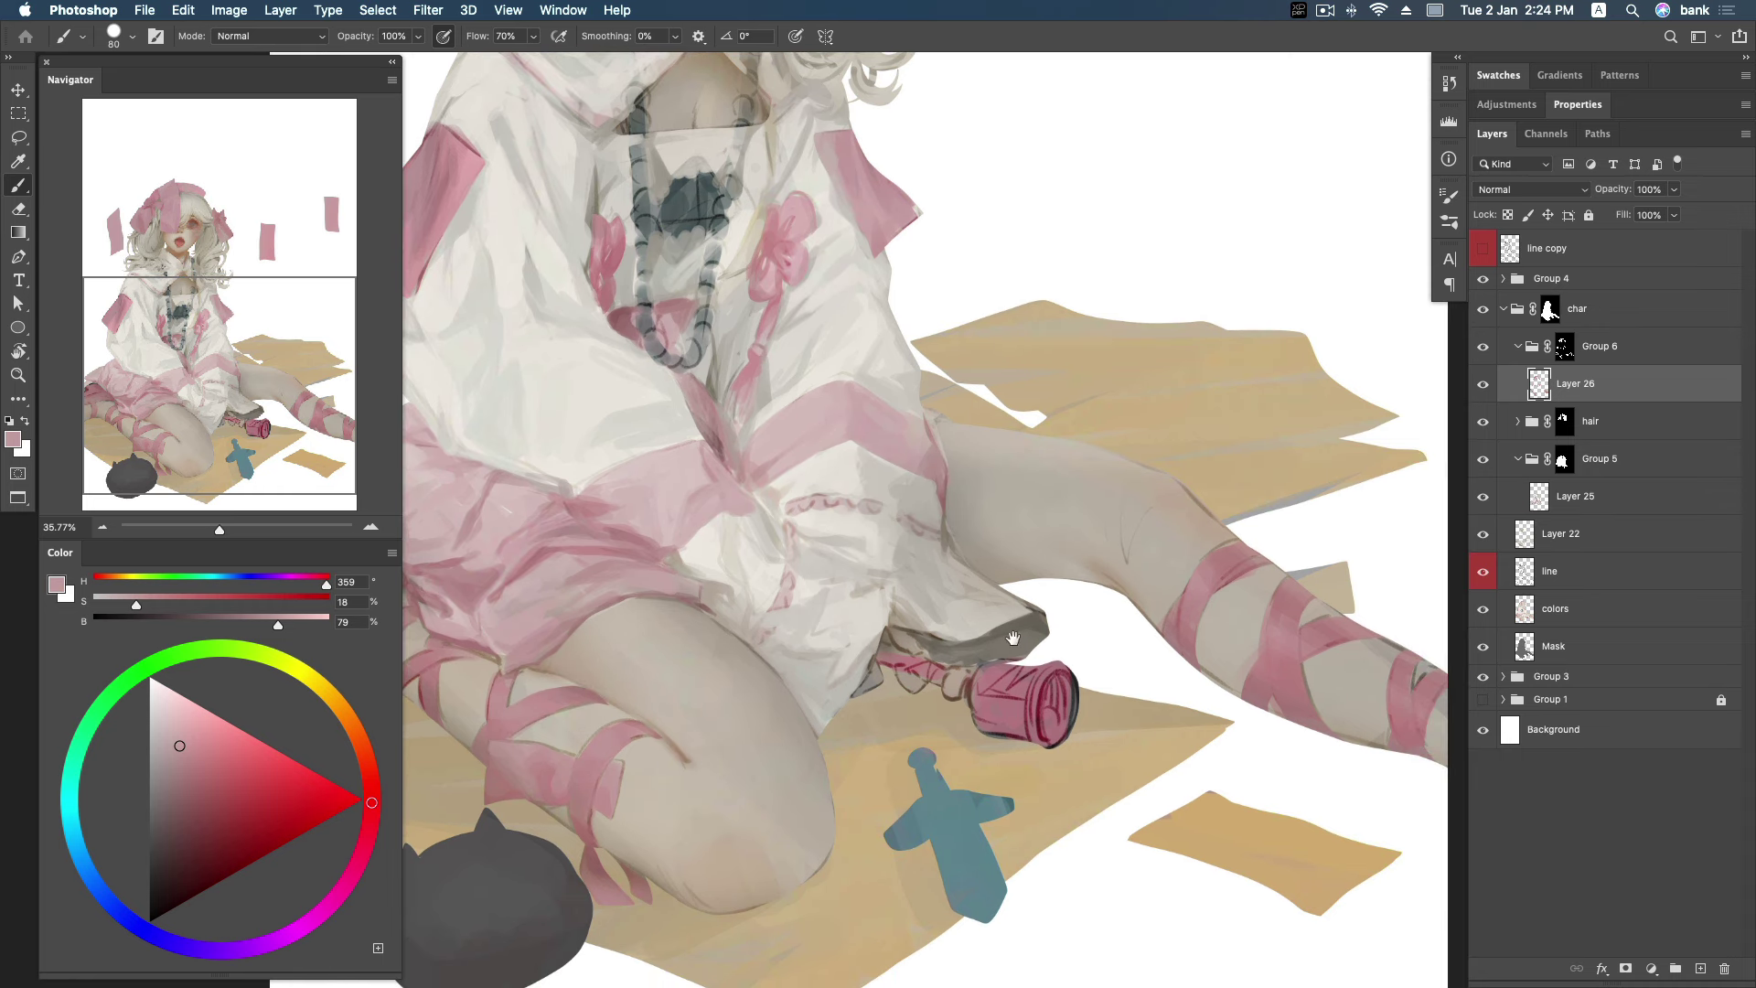
pyautogui.keyDown('alt'); pyautogui.click(901, 658); pyautogui.keyUp('alt')
pyautogui.keyDown('alt'); pyautogui.click(923, 640); pyautogui.keyUp('alt')
pyautogui.keyDown('alt'); pyautogui.click(926, 665); pyautogui.keyUp('alt')
pyautogui.keyDown('alt'); pyautogui.click(896, 655); pyautogui.keyUp('alt')
pyautogui.click(188, 798)
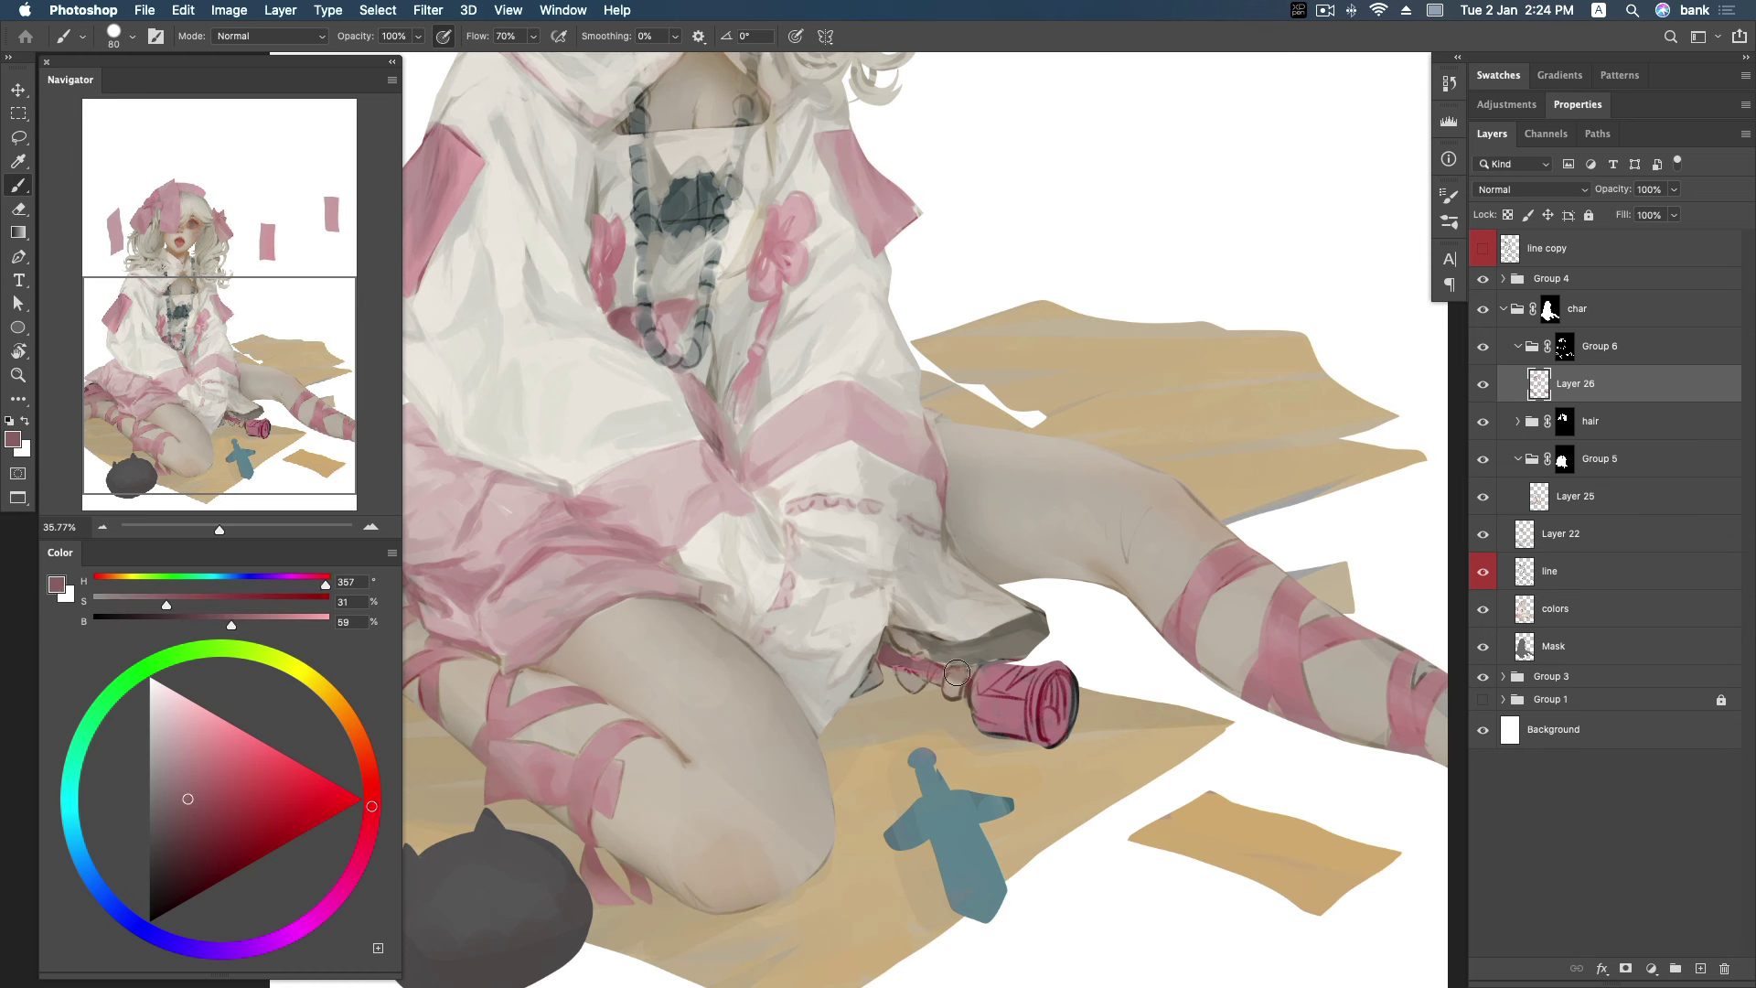
# Paint the bottle neck bright pink and its body a darker pink.
pyautogui.keyDown('alt'); pyautogui.click(877, 639); pyautogui.keyUp('alt')
pyautogui.moveTo(878, 640); pyautogui.dragTo(966, 693)
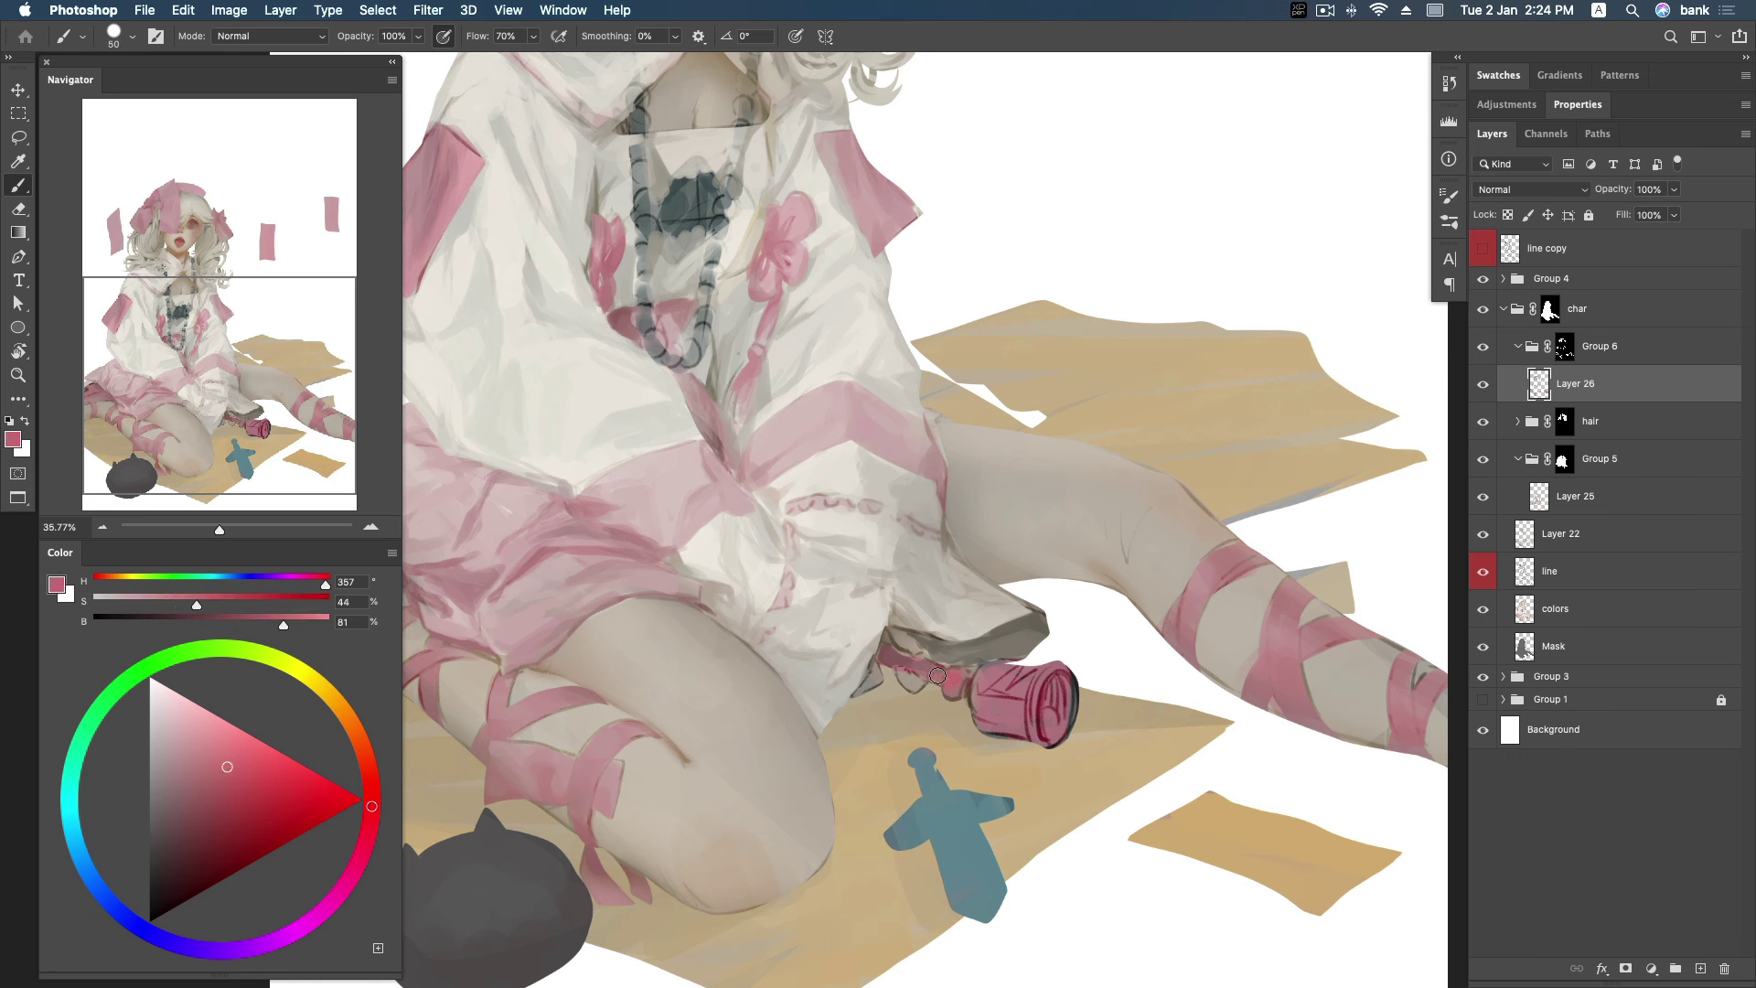
pyautogui.click(217, 786)
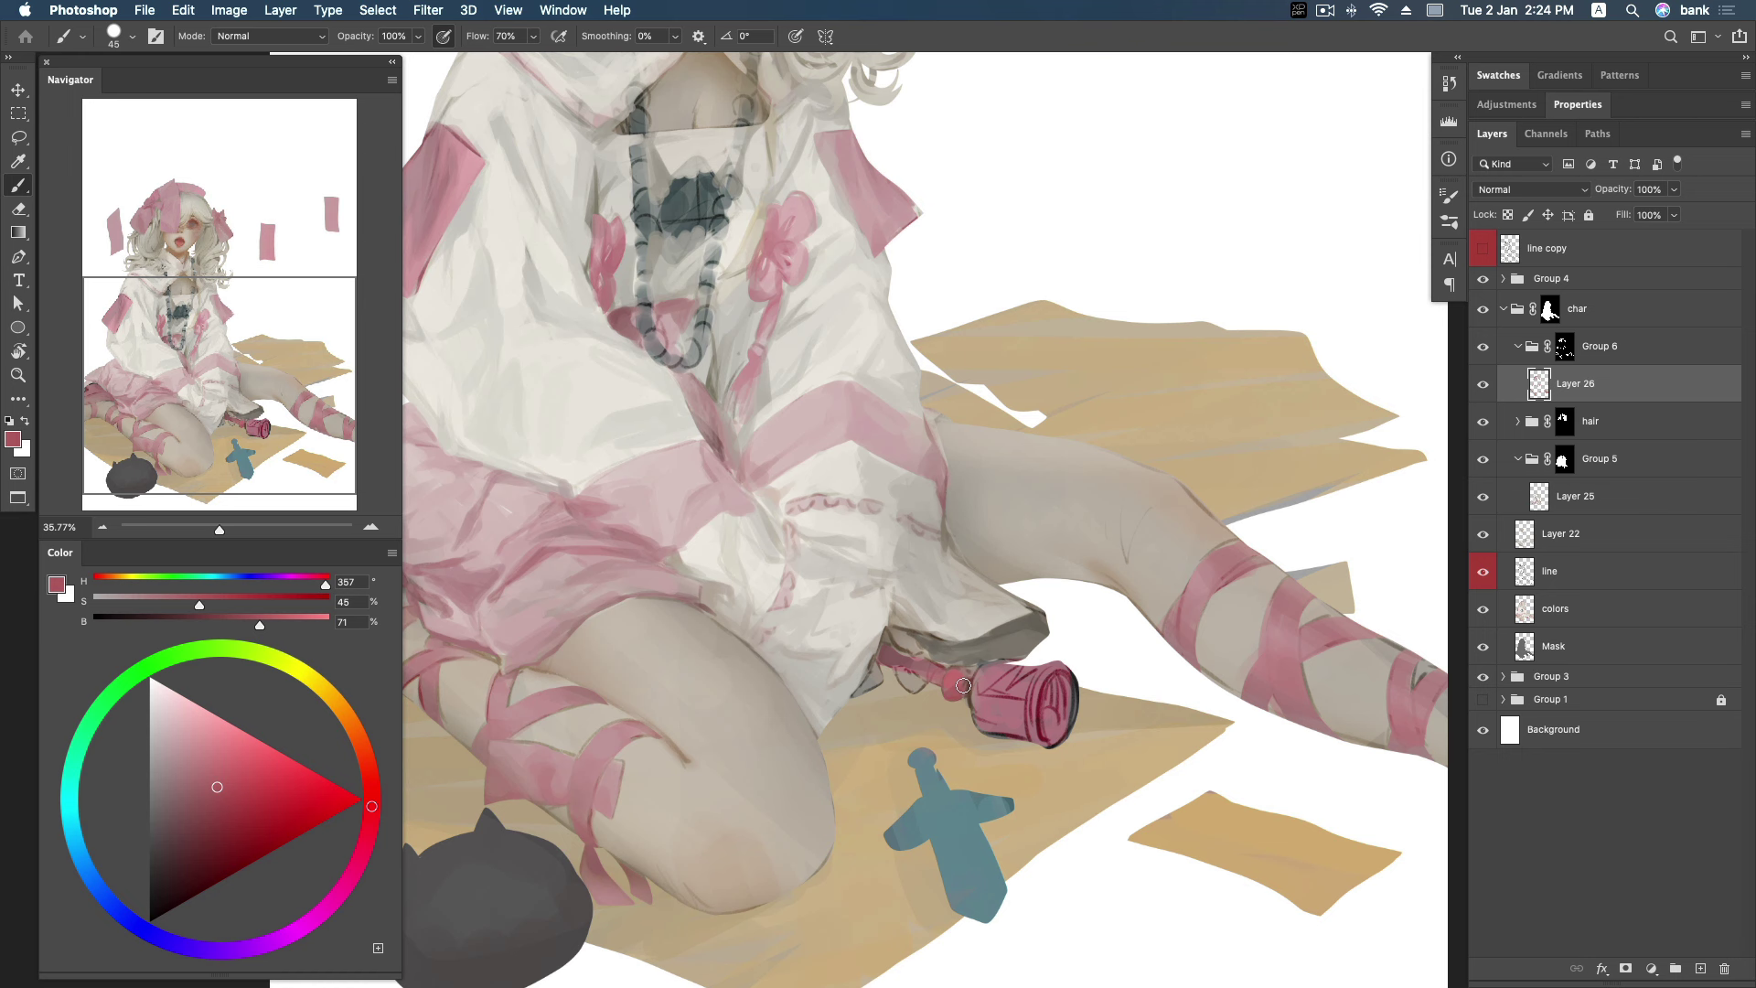
pyautogui.press(']')
pyautogui.press(']')
pyautogui.moveTo(983, 699); pyautogui.dragTo(1010, 697)
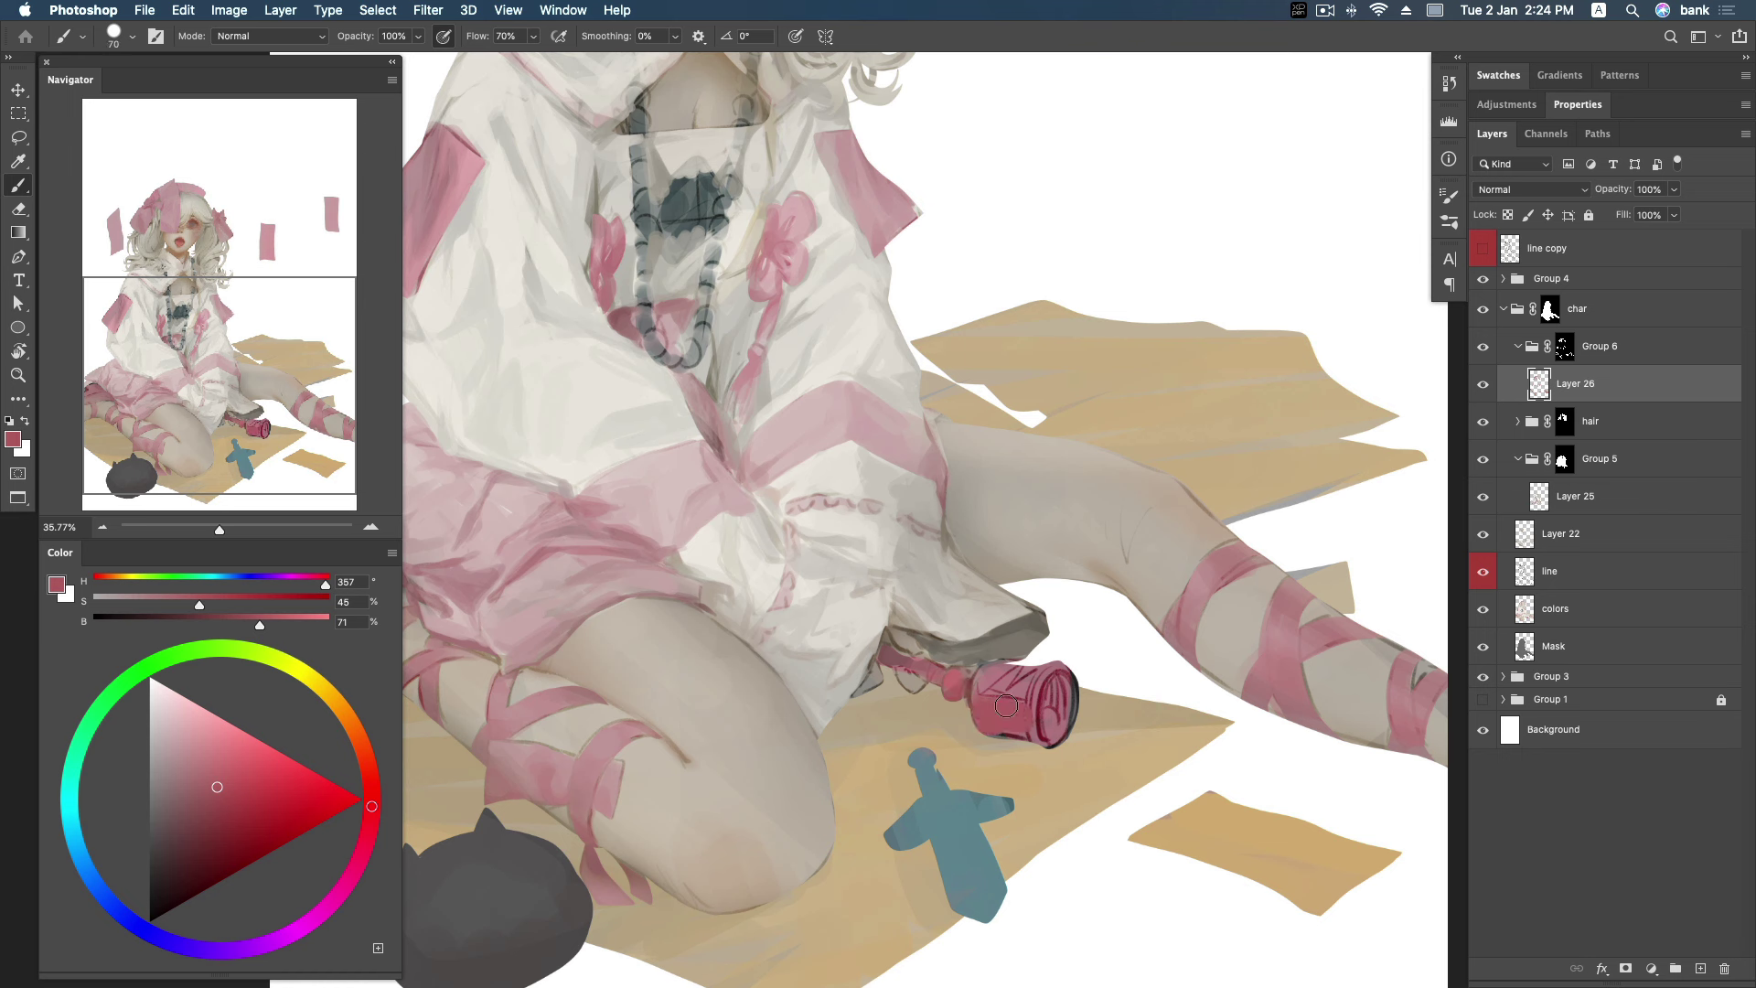
# Darken the skirt's lower edge above the bottle and add deeper red to the body.
pyautogui.keyDown('alt'); pyautogui.click(1026, 649); pyautogui.keyUp('alt')
pyautogui.moveTo(1001, 658); pyautogui.dragTo(1041, 657)
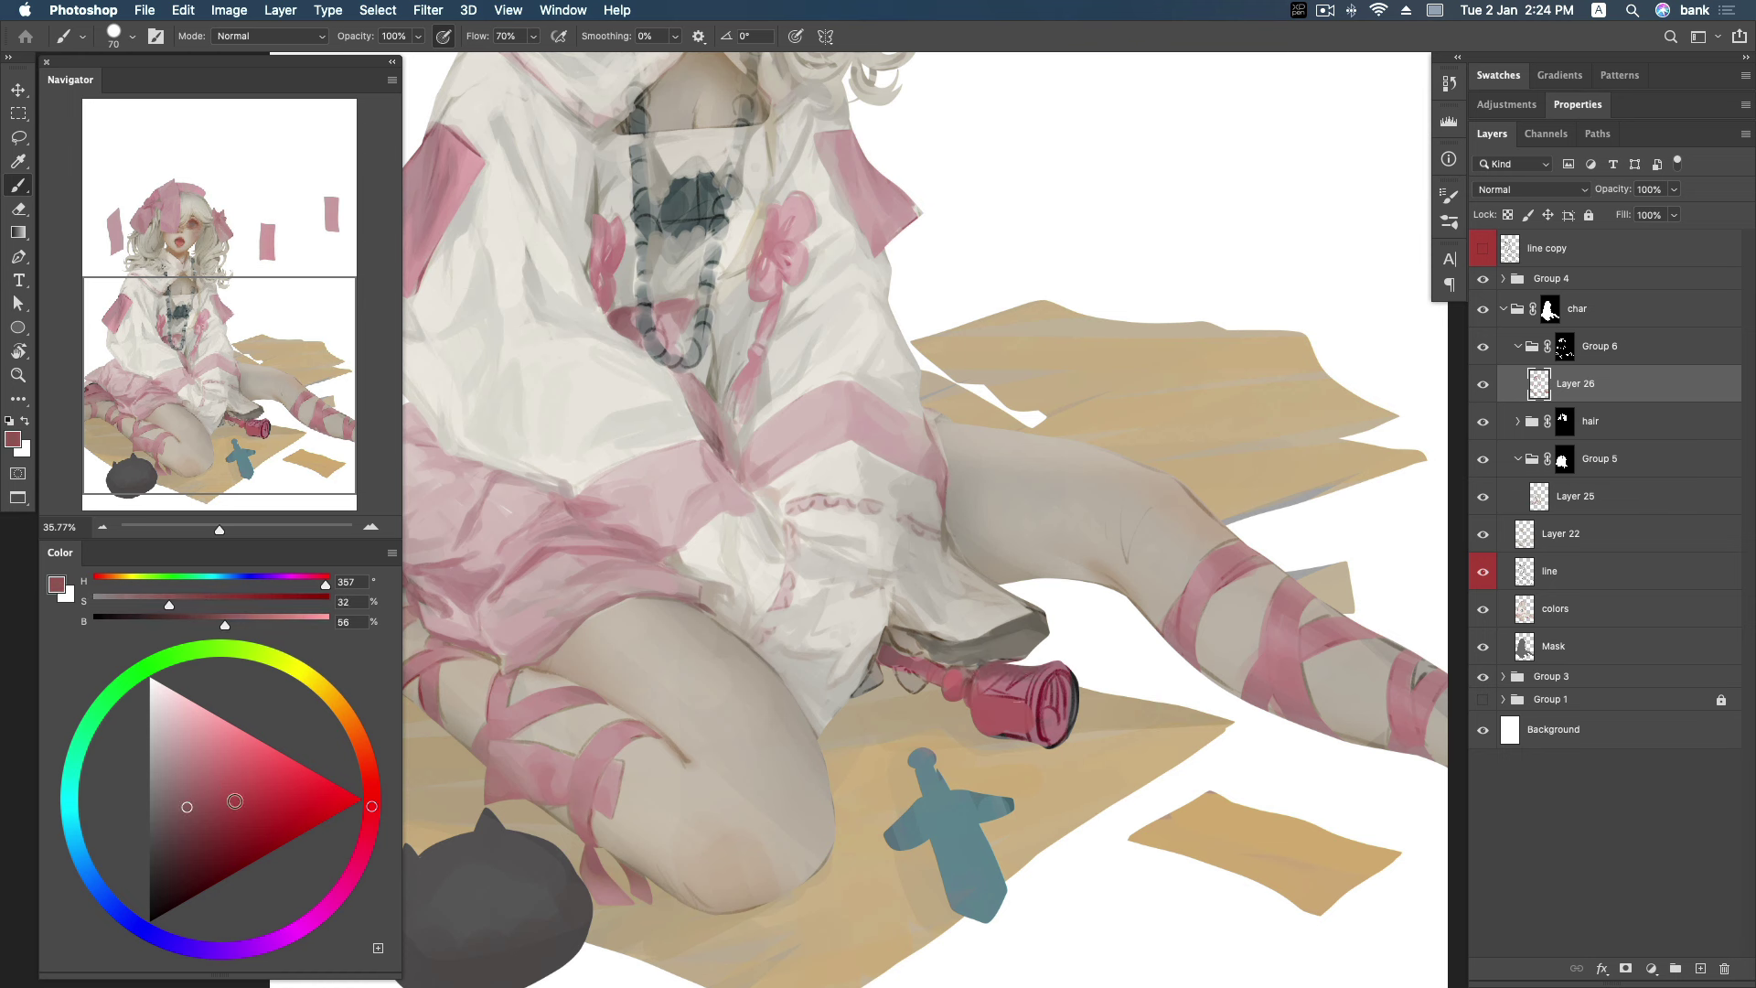
pyautogui.keyDown('alt'); pyautogui.click(820, 715); pyautogui.keyUp('alt')
pyautogui.moveTo(977, 718); pyautogui.dragTo(1008, 727)
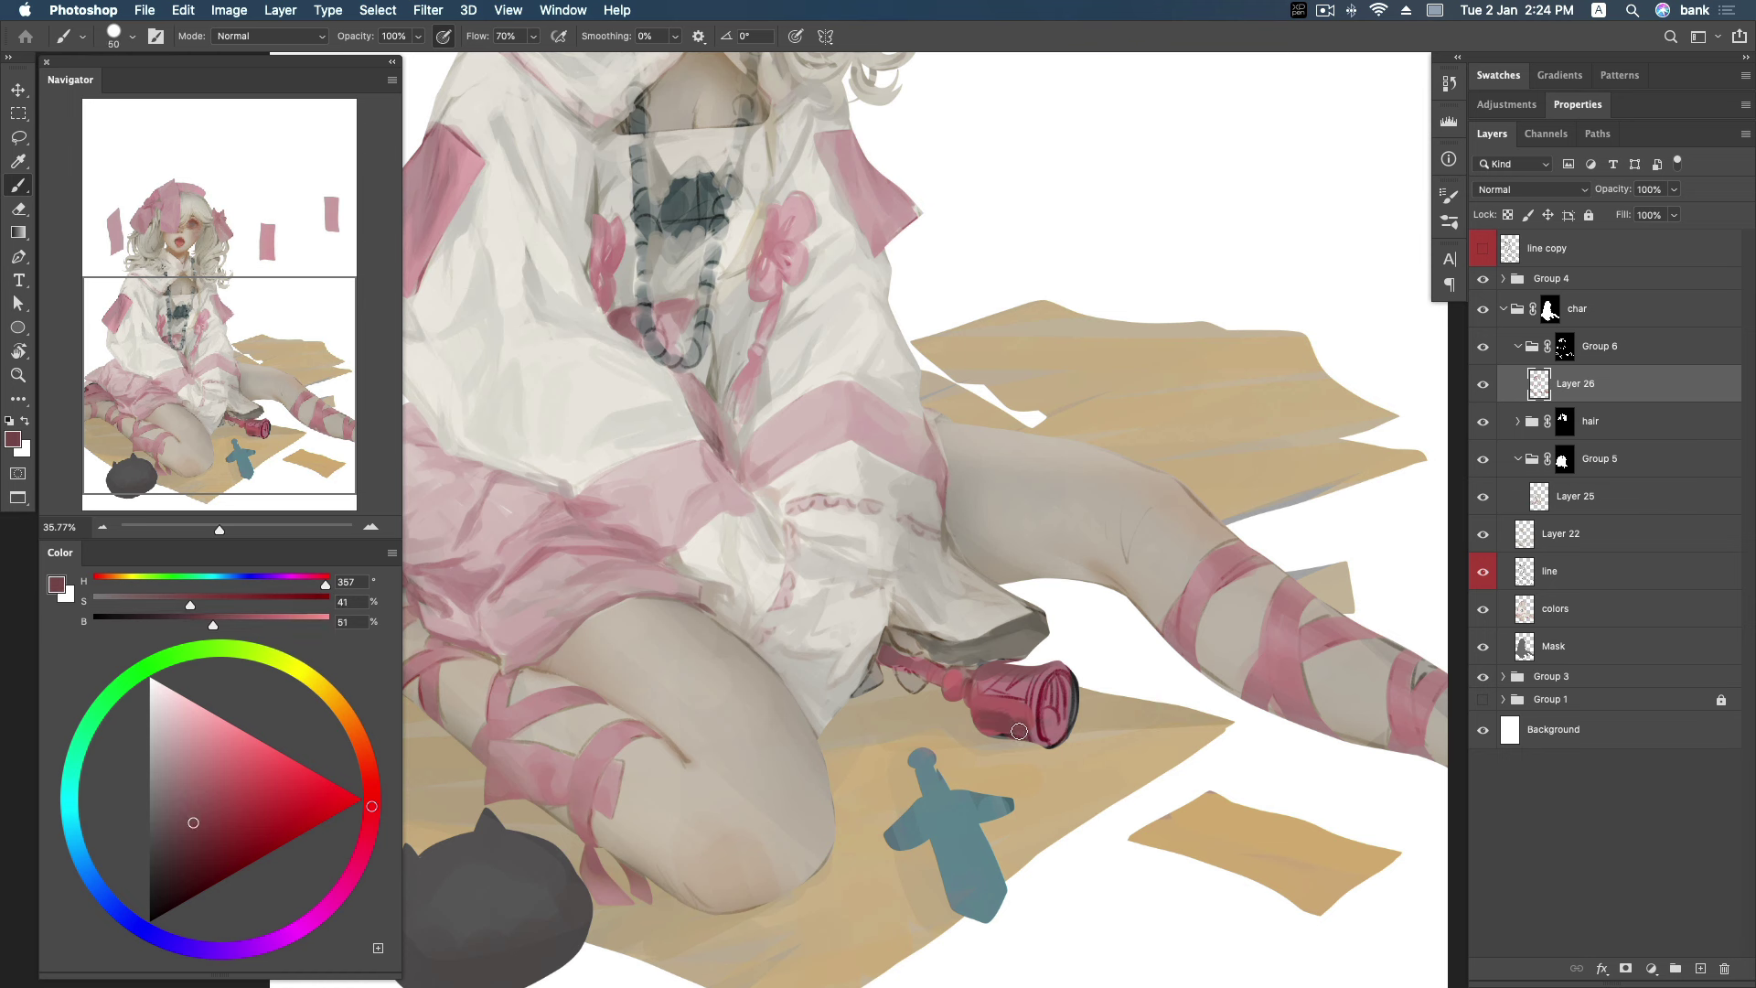
# Pick a saturated red and sample deep red and pink tones from the bottle.
pyautogui.click(214, 823)
pyautogui.keyDown('alt'); pyautogui.click(1066, 691); pyautogui.keyUp('alt')
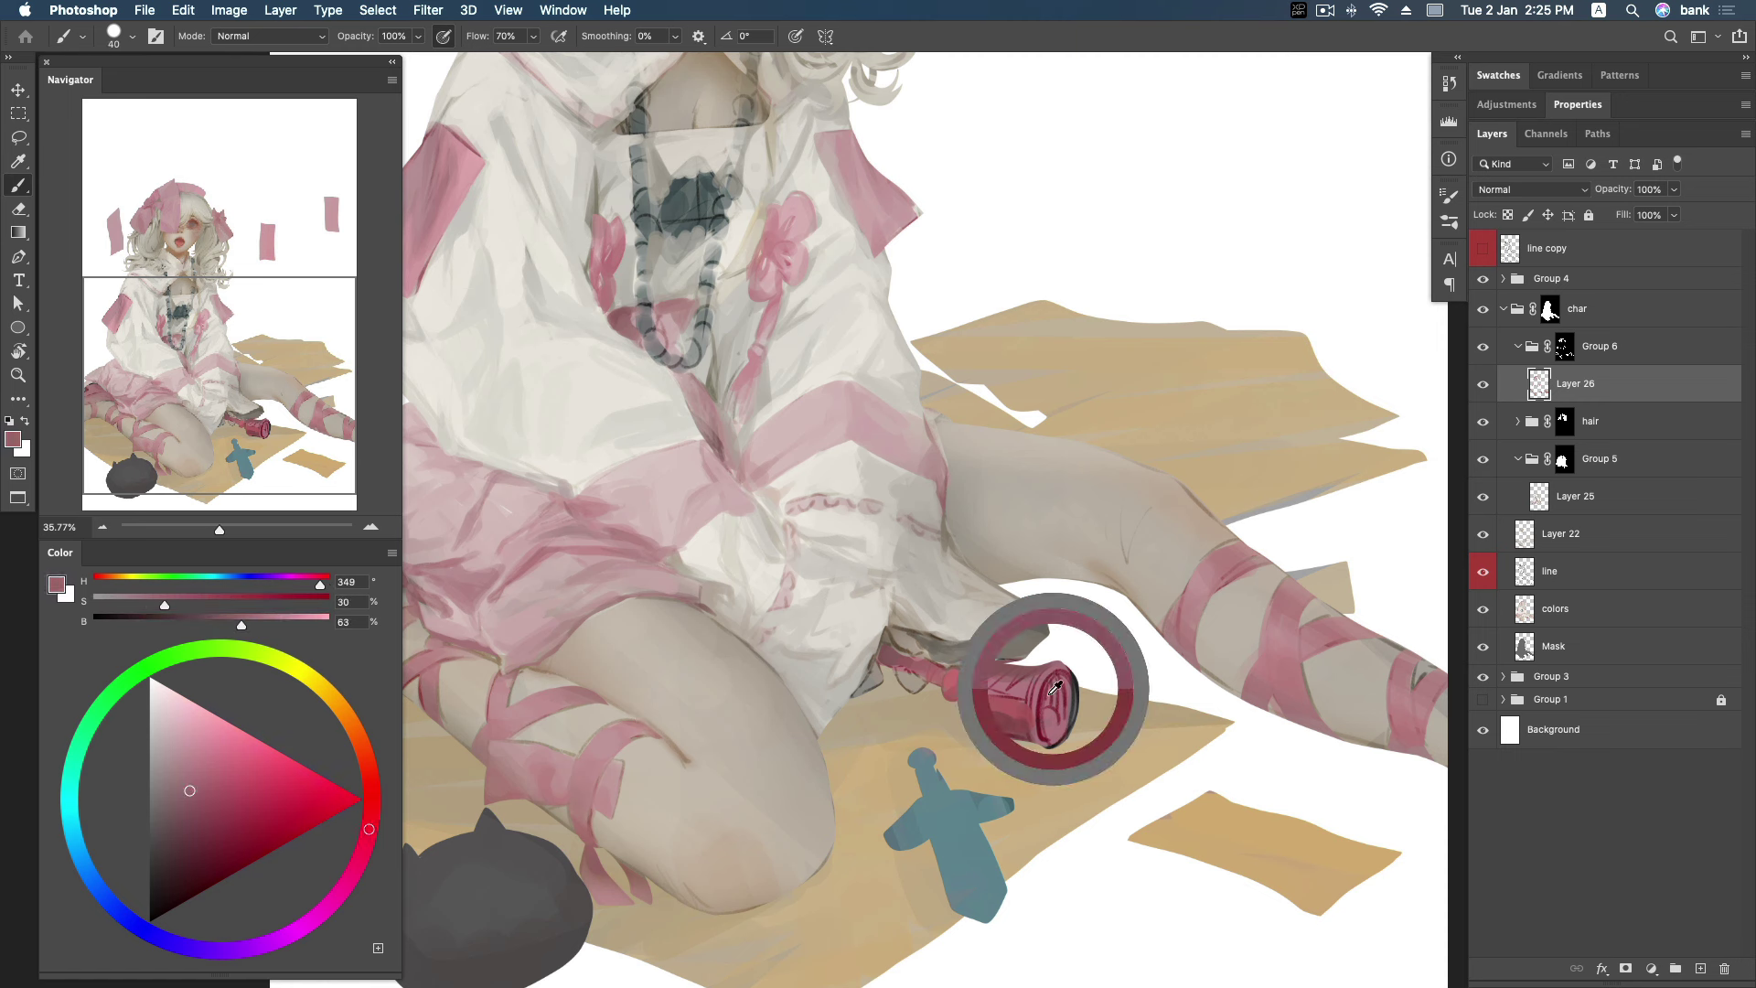
pyautogui.keyDown('alt'); pyautogui.click(1039, 695); pyautogui.keyUp('alt')
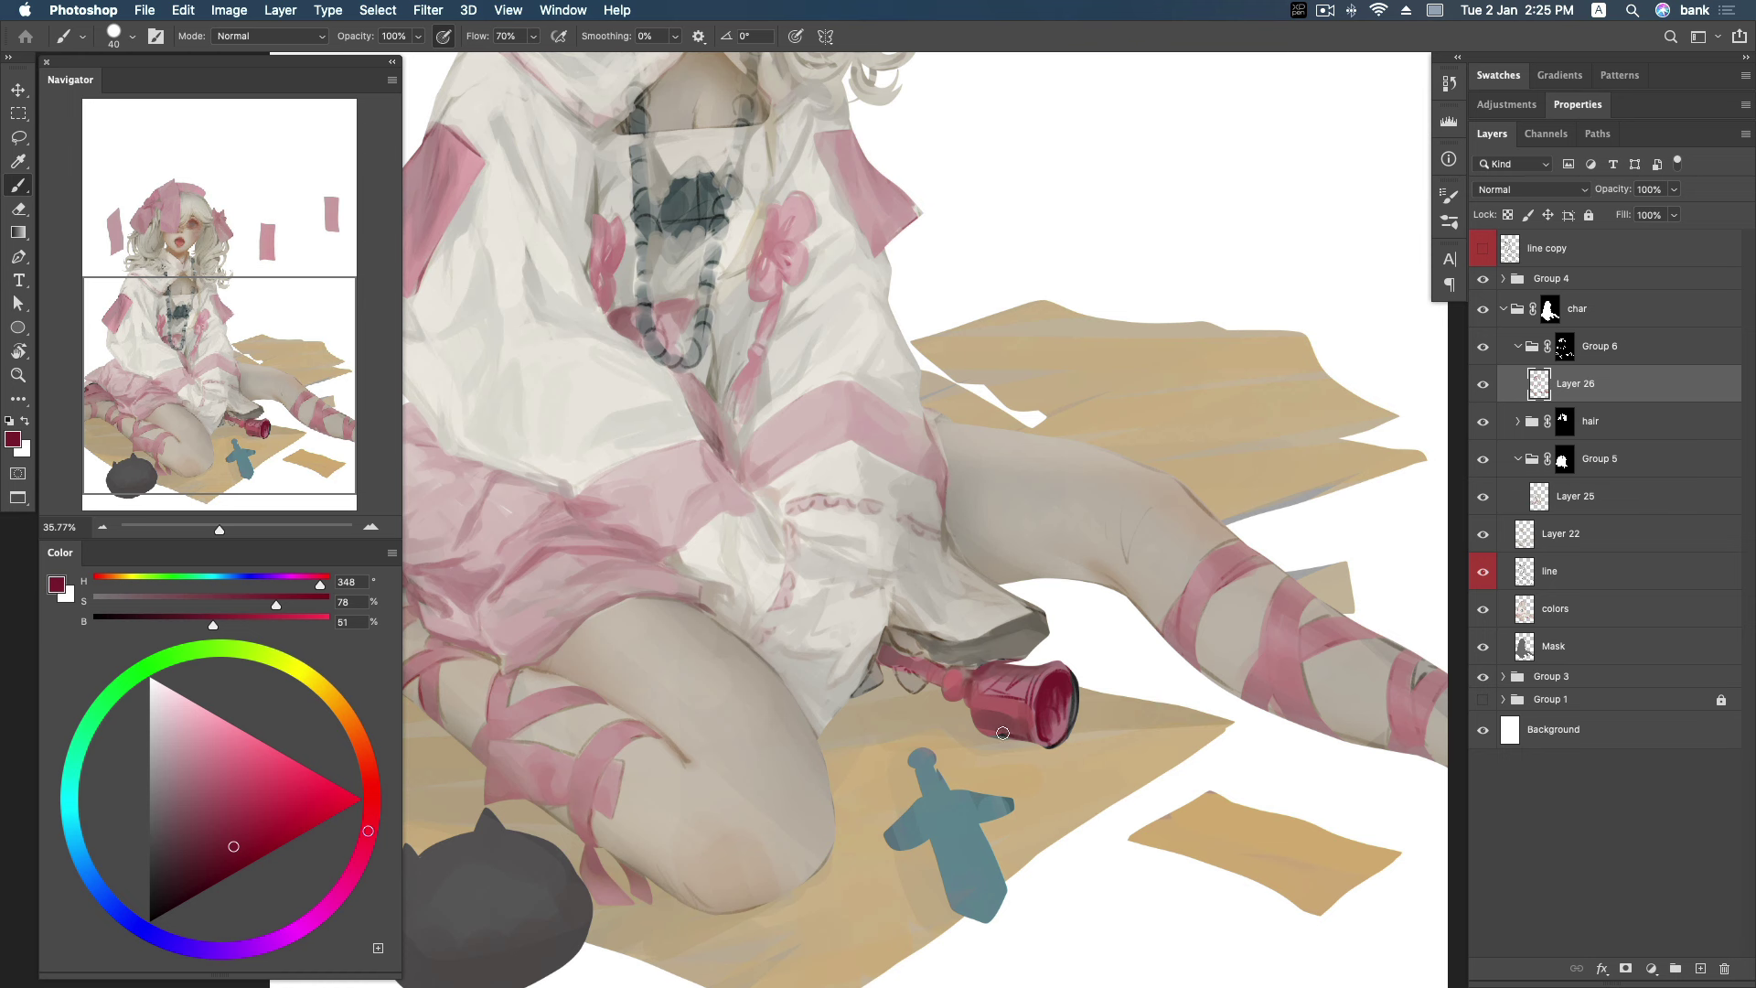
pyautogui.keyDown('alt'); pyautogui.click(997, 728); pyautogui.keyUp('alt')
pyautogui.keyDown('alt'); pyautogui.click(1006, 737); pyautogui.keyUp('alt')
pyautogui.keyDown('alt'); pyautogui.click(1007, 679); pyautogui.keyUp('alt')
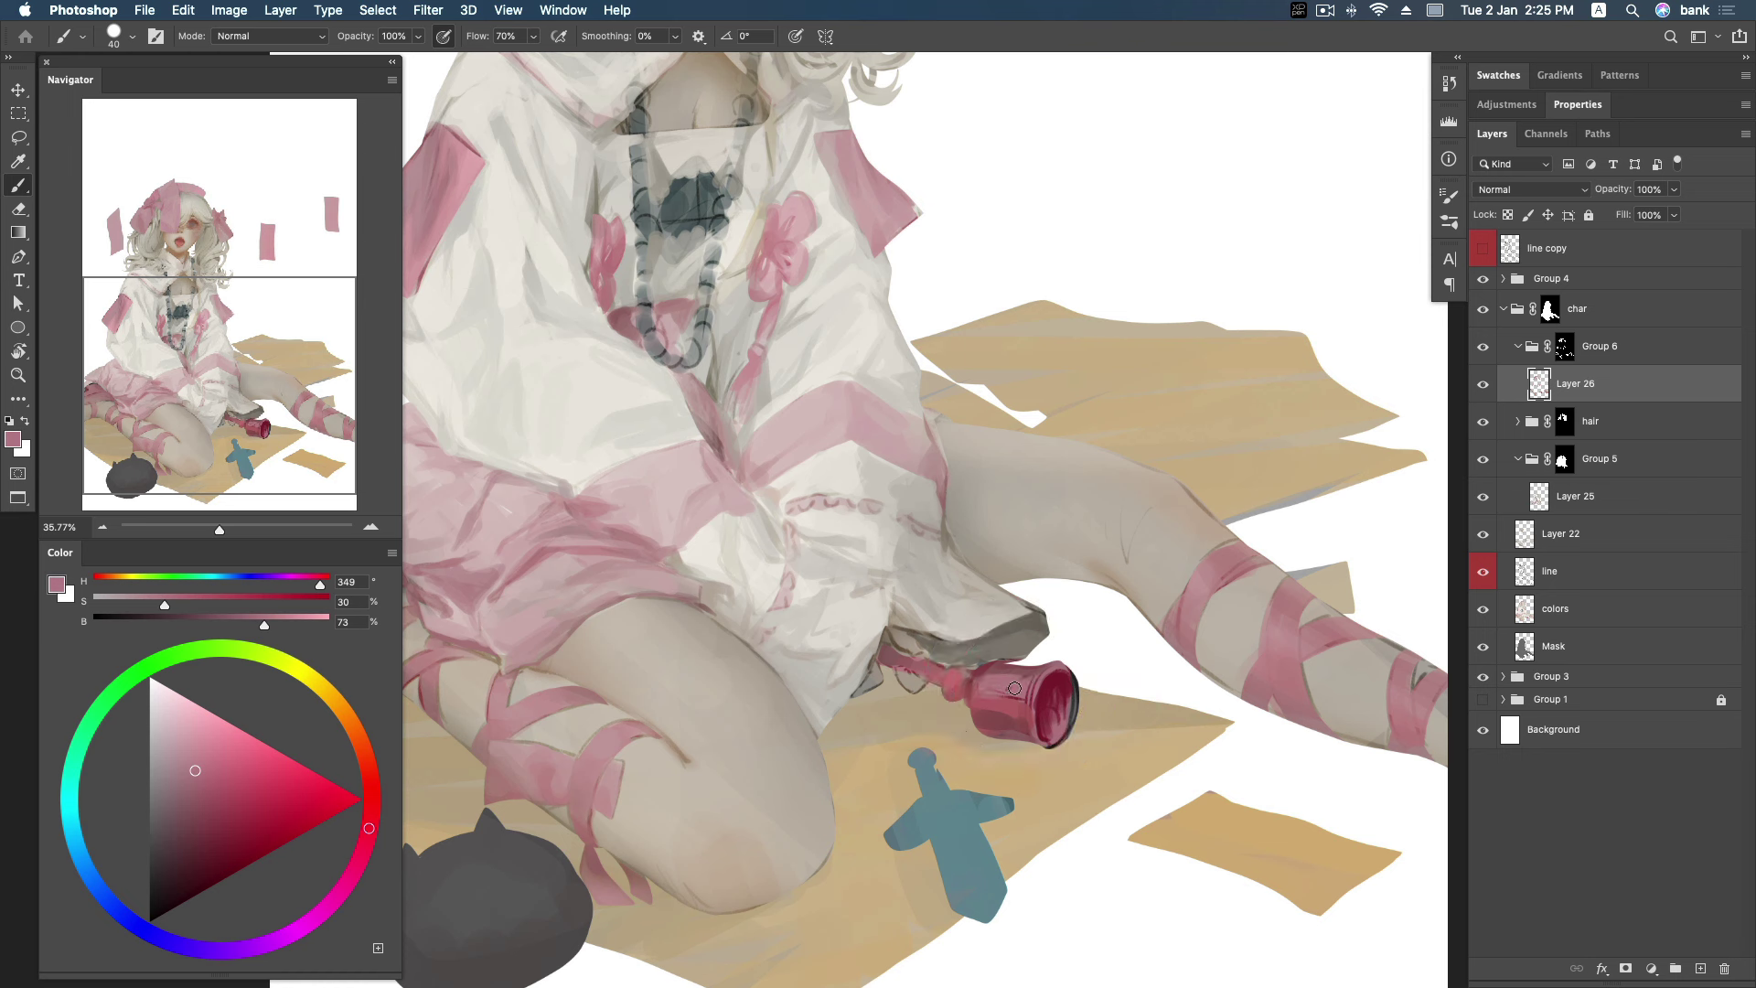
pyautogui.keyDown('alt'); pyautogui.click(1010, 694); pyautogui.keyUp('alt')
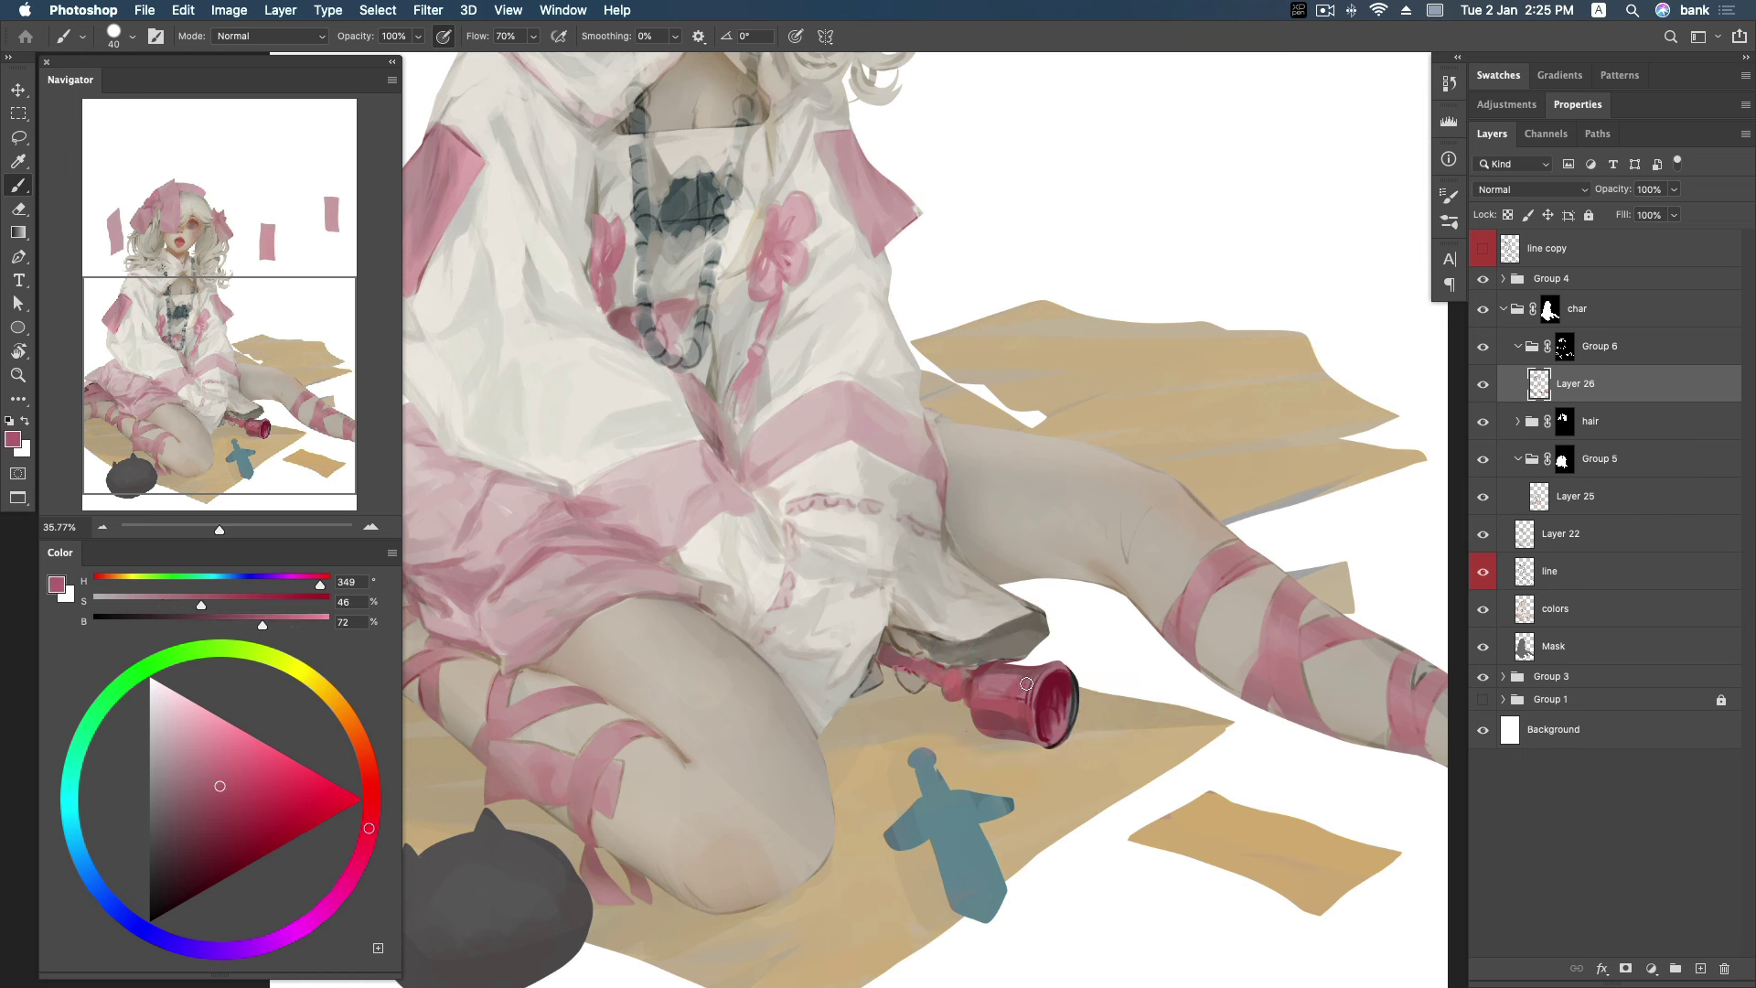
# Darken part of the bottle neck and sample the bottle's deep reds.
pyautogui.moveTo(983, 683); pyautogui.dragTo(986, 692)
pyautogui.moveTo(210, 779); pyautogui.dragTo(210, 764)
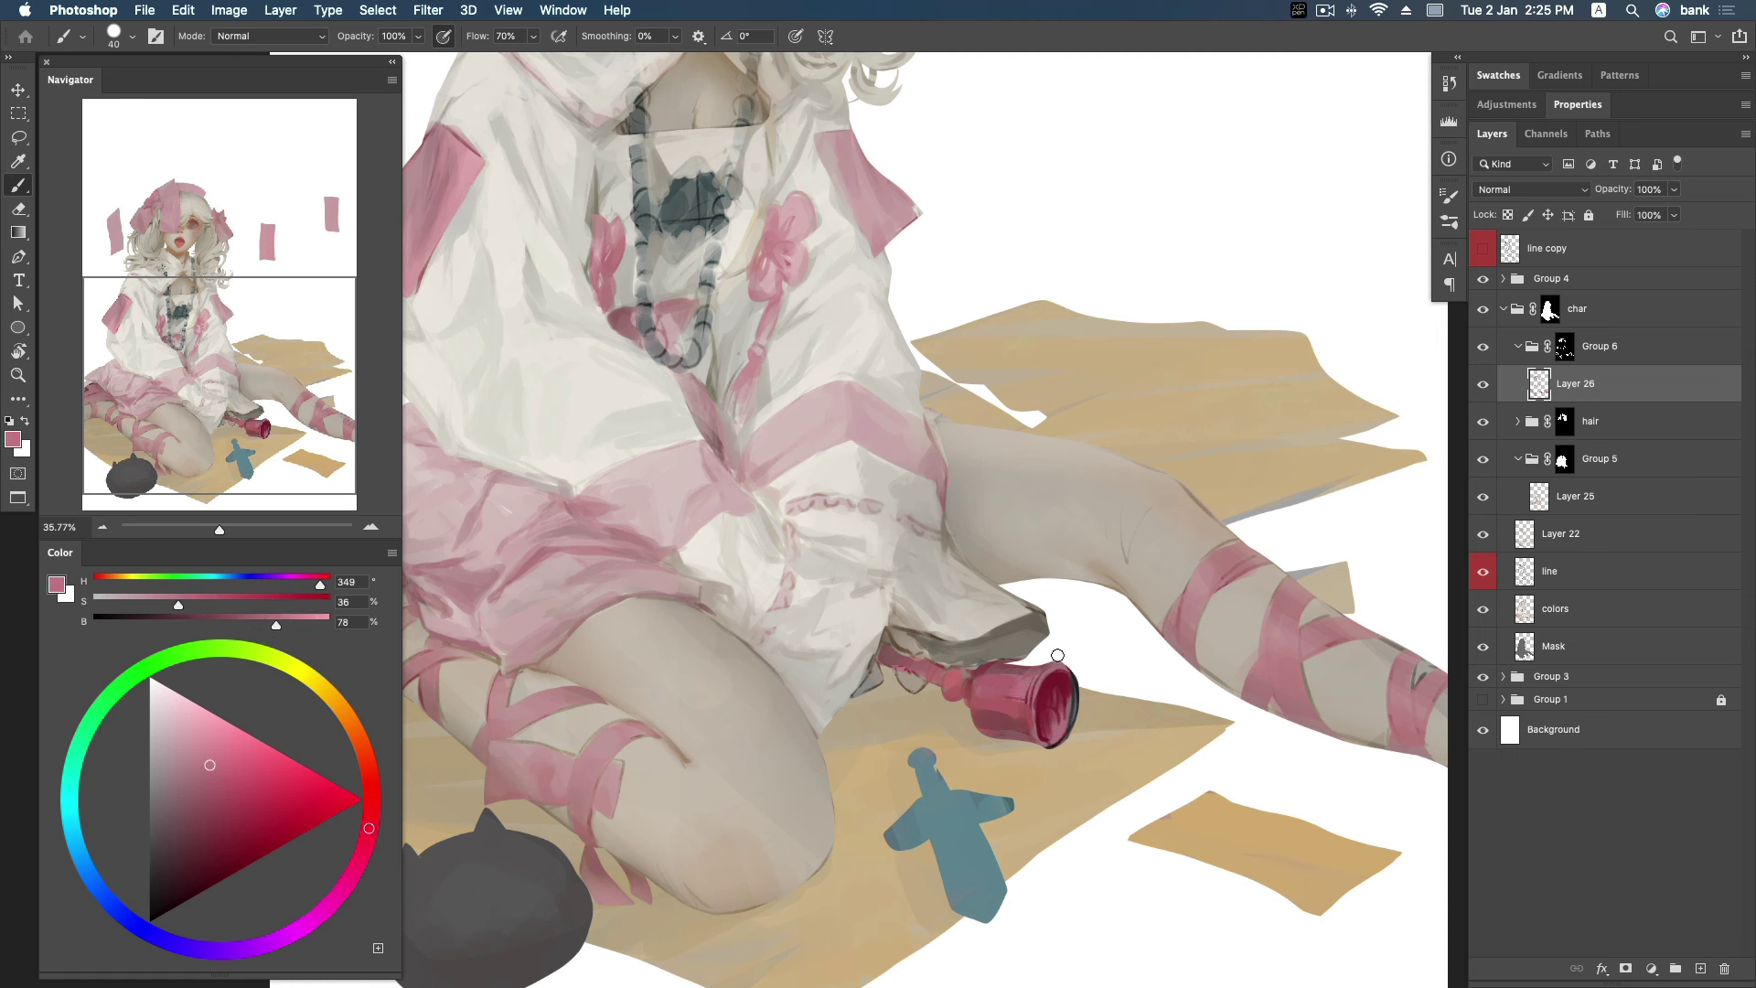
pyautogui.keyDown('alt'); pyautogui.click(949, 665); pyautogui.keyUp('alt')
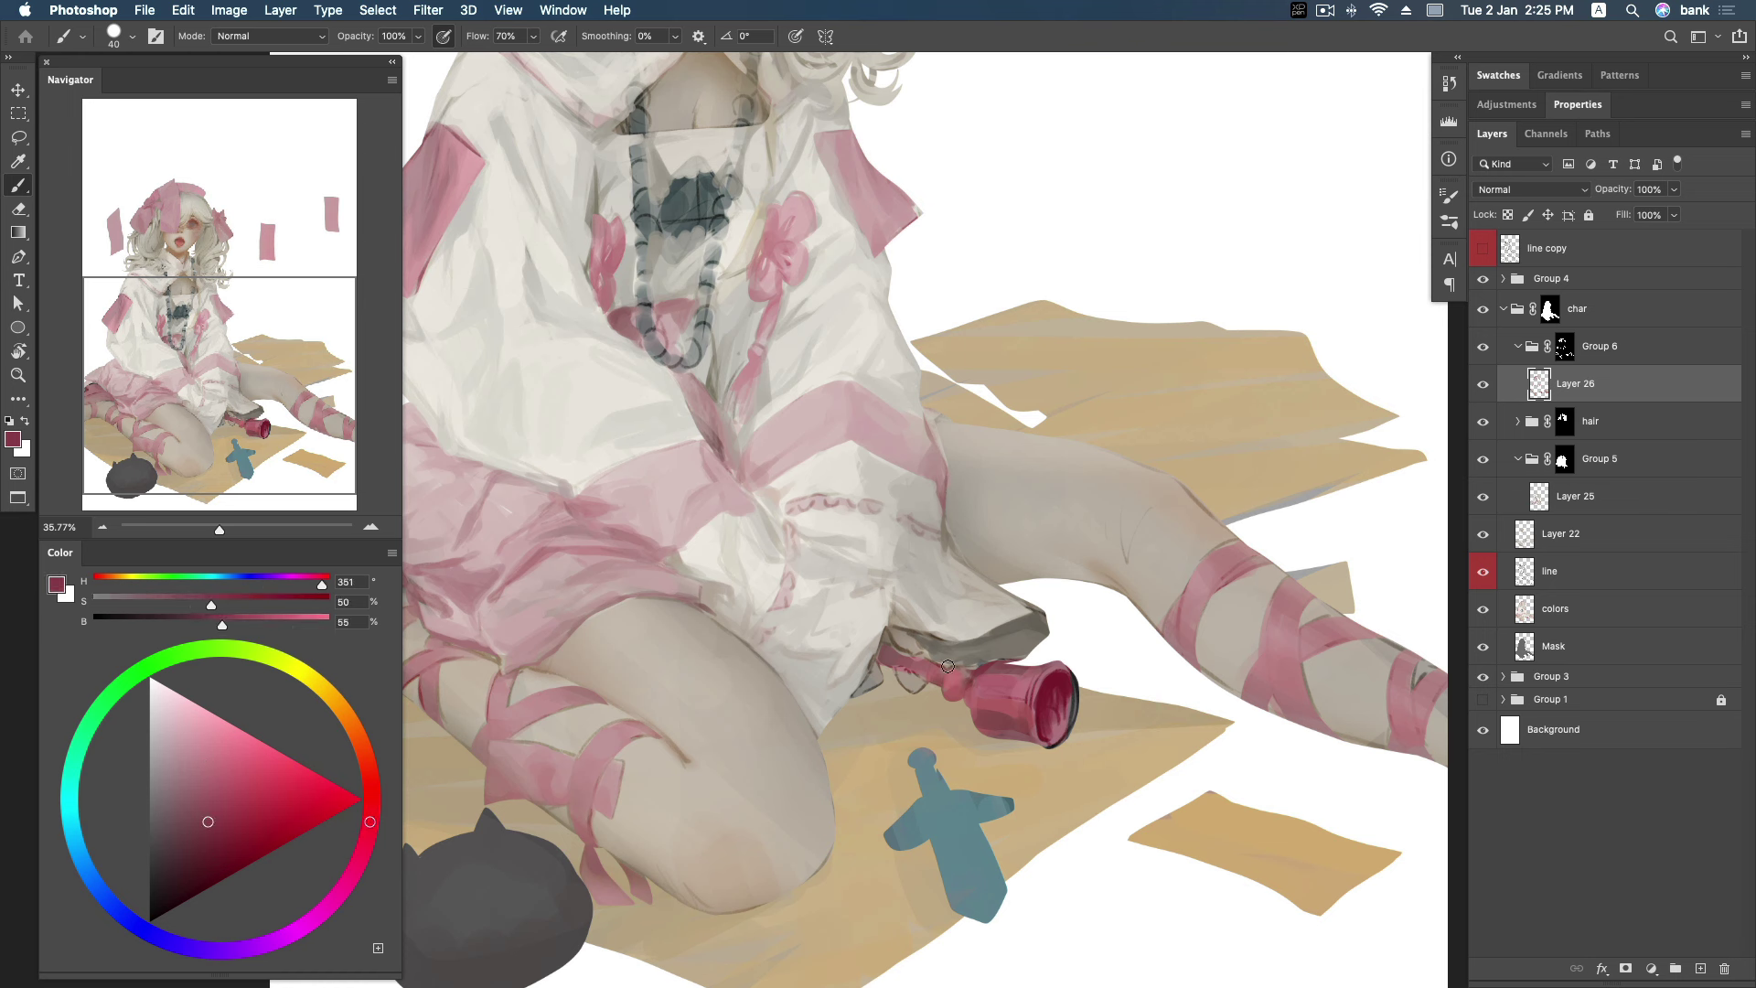
pyautogui.keyDown('alt'); pyautogui.click(1045, 684); pyautogui.keyUp('alt')
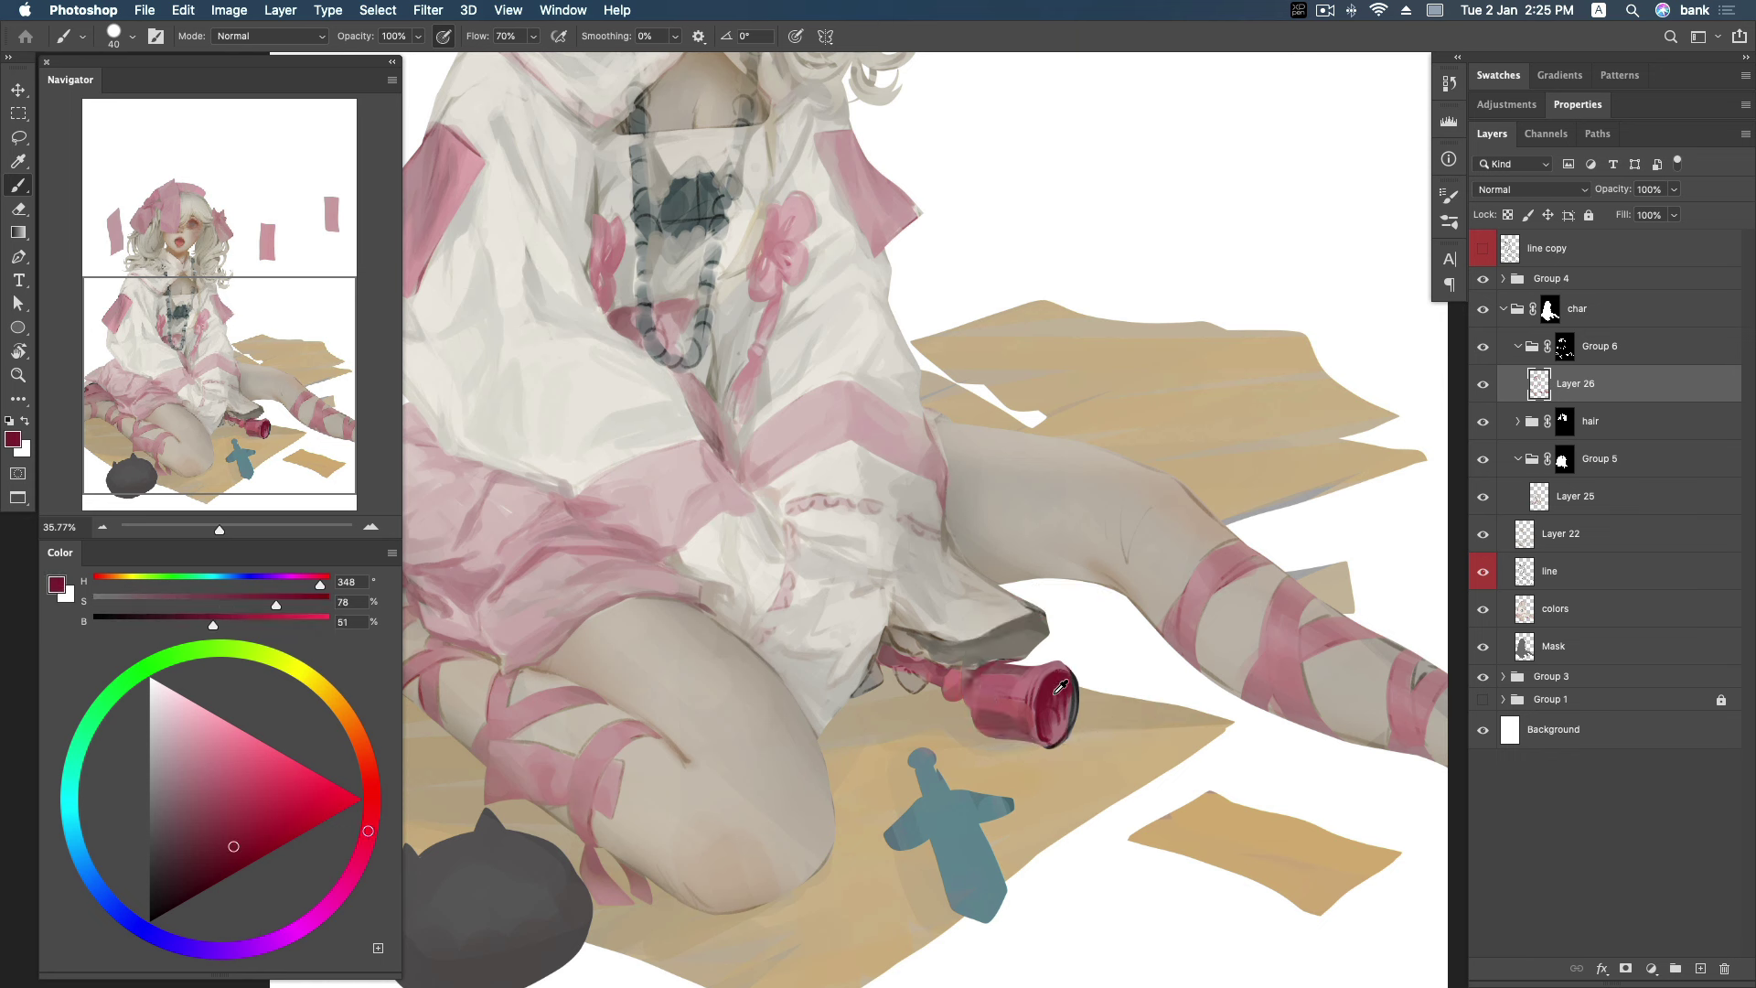
pyautogui.keyDown('alt'); pyautogui.click(952, 666); pyautogui.keyUp('alt')
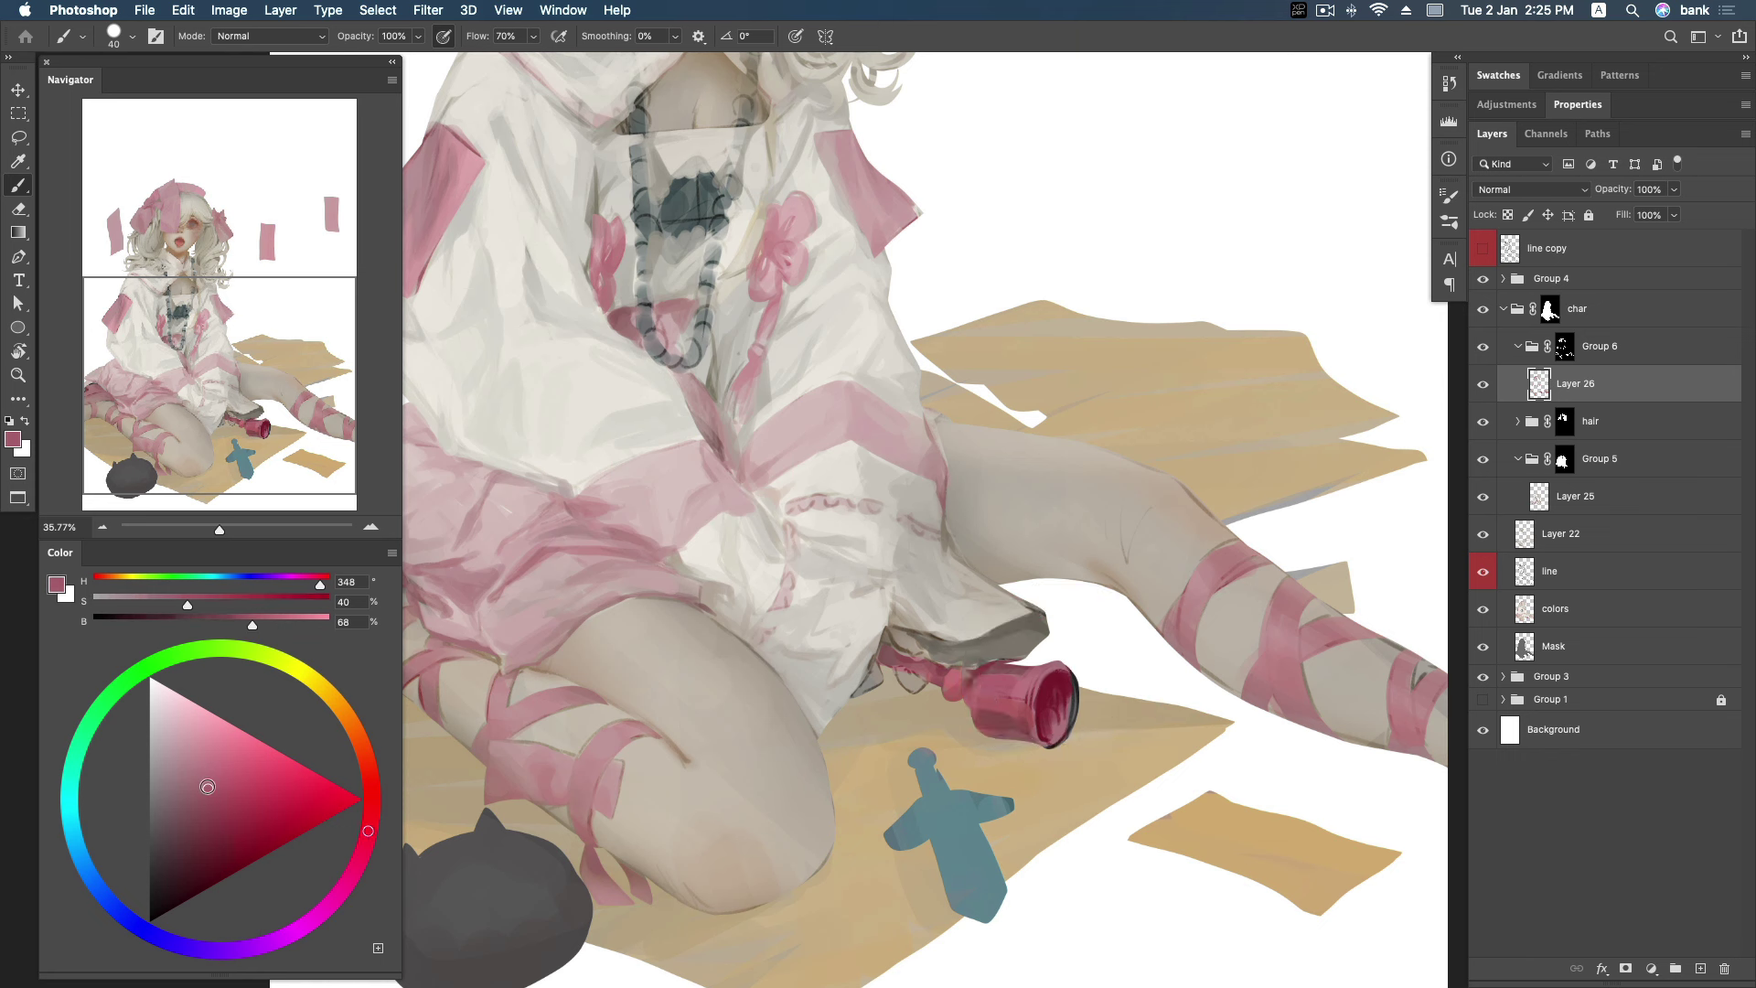
pyautogui.keyDown('alt'); pyautogui.click(1048, 702); pyautogui.keyUp('alt')
# Darken the bottle rim with deep red and shade it with muted bottle tones.
pyautogui.keyDown('alt'); pyautogui.click(1065, 713); pyautogui.keyUp('alt')
pyautogui.keyDown('alt'); pyautogui.click(1050, 720); pyautogui.keyUp('alt')
pyautogui.keyDown('alt'); pyautogui.click(1062, 717); pyautogui.keyUp('alt')
pyautogui.keyDown('alt'); pyautogui.click(1068, 681); pyautogui.keyUp('alt')
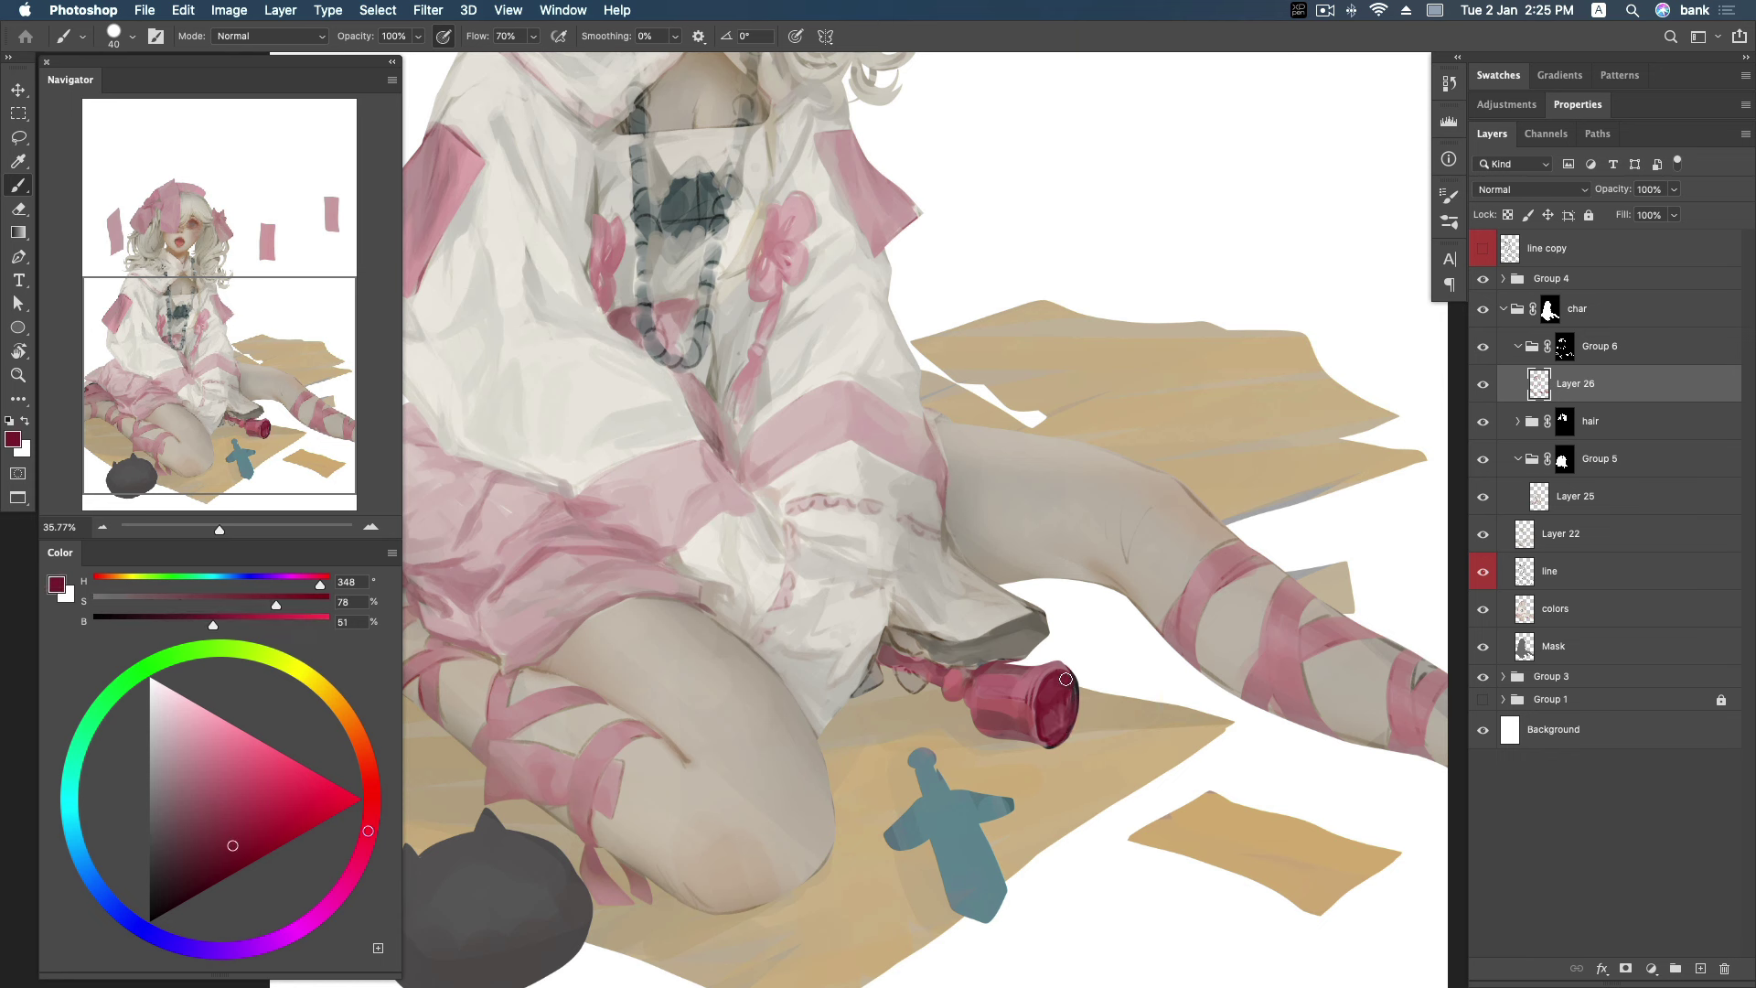
pyautogui.keyDown('alt'); pyautogui.click(1047, 697); pyautogui.keyUp('alt')
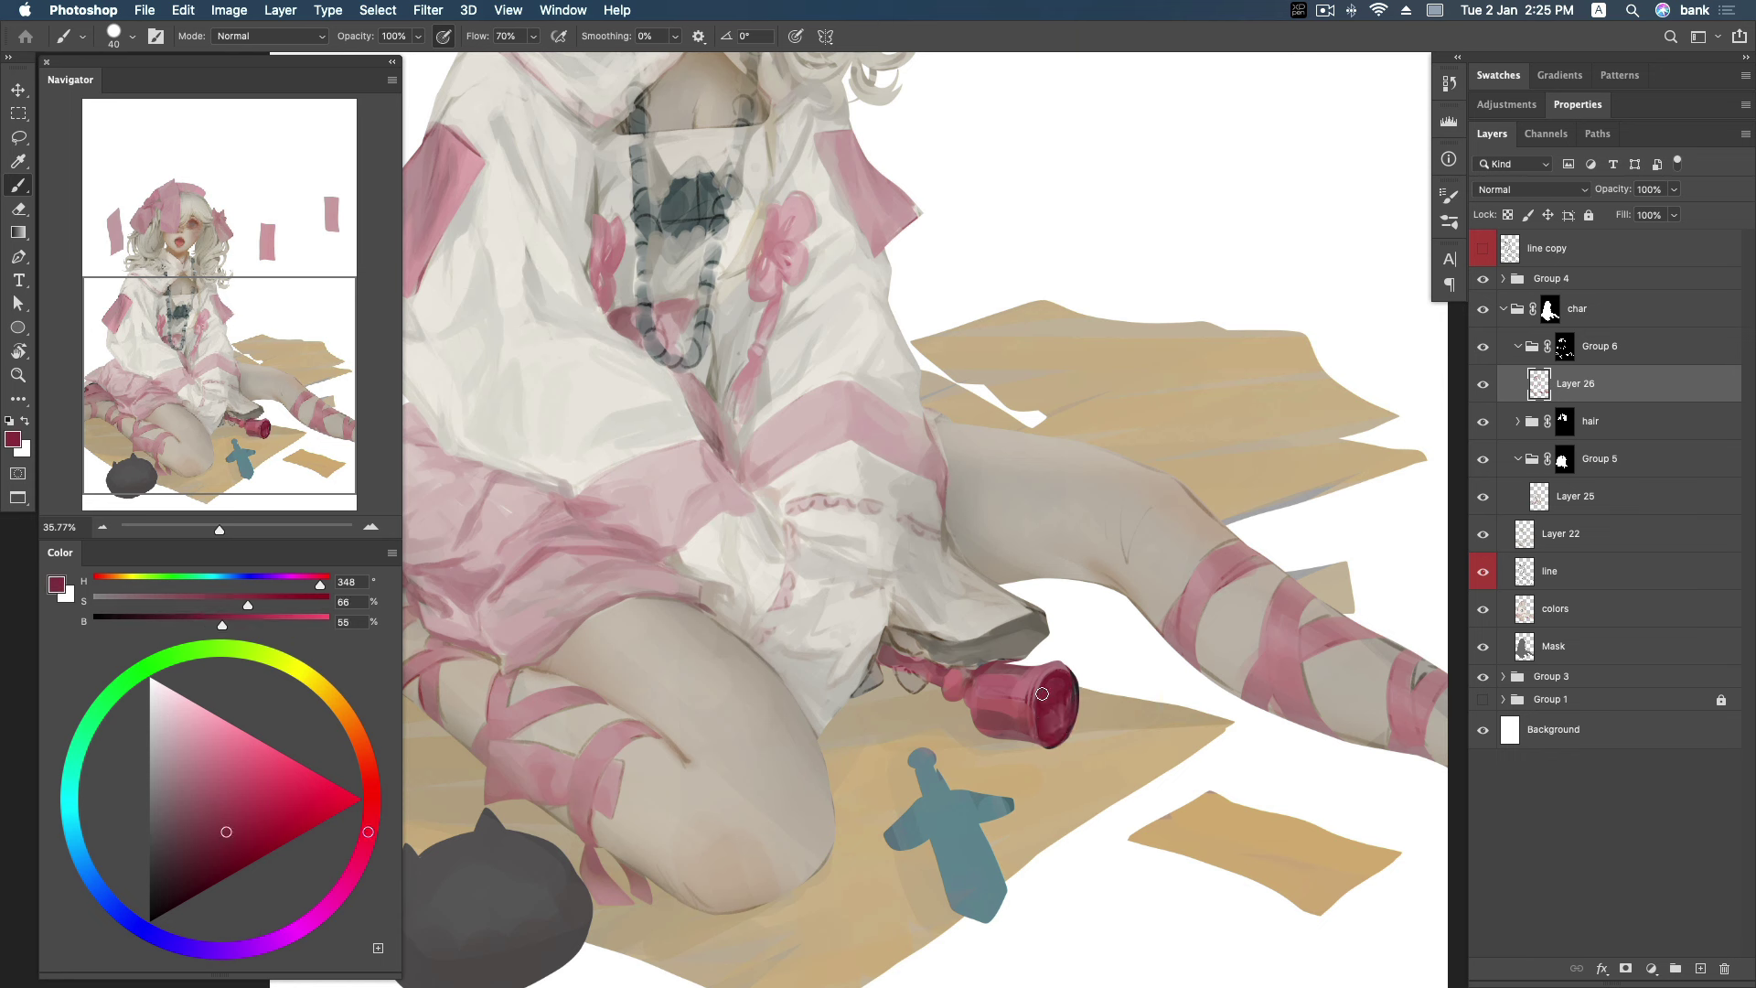
pyautogui.keyDown('alt'); pyautogui.click(1051, 690); pyautogui.keyUp('alt')
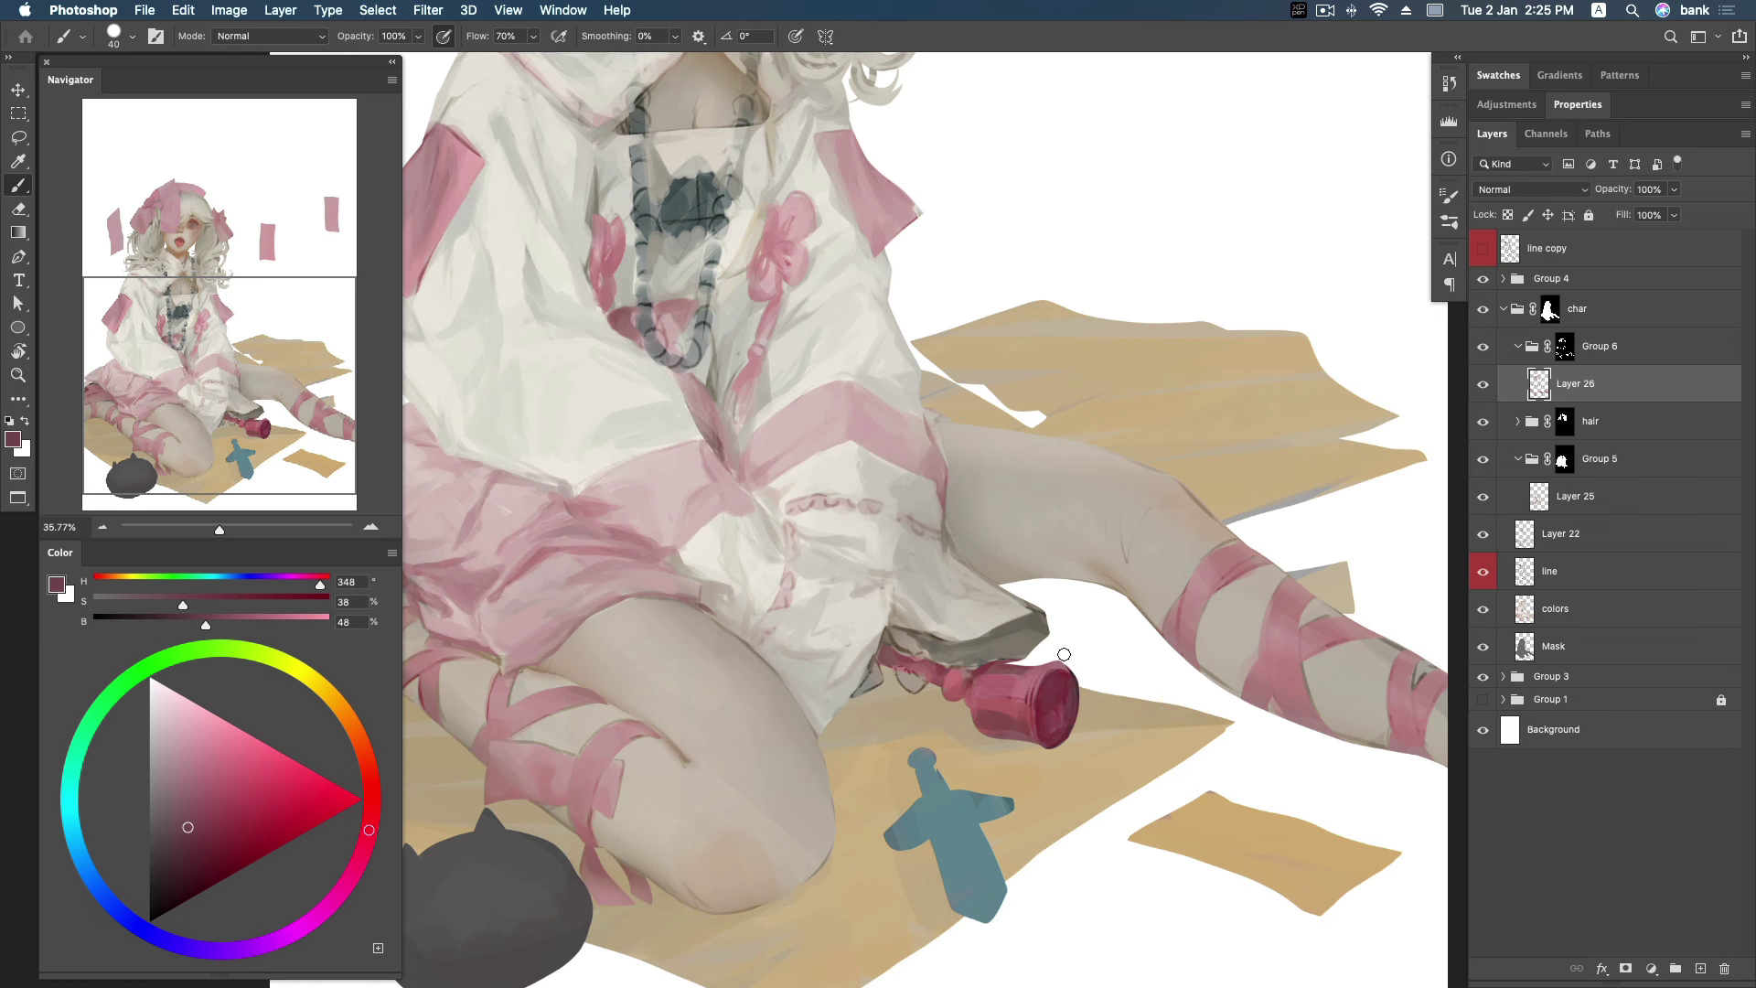
pyautogui.keyDown('alt'); pyautogui.click(1062, 674); pyautogui.keyUp('alt')
pyautogui.keyDown('alt'); pyautogui.click(1071, 707); pyautogui.keyUp('alt')
# Sample the bottle's neck and rim pinks, then select the line layer with the Eraser.
pyautogui.keyDown('alt'); pyautogui.click(1015, 681); pyautogui.keyUp('alt')
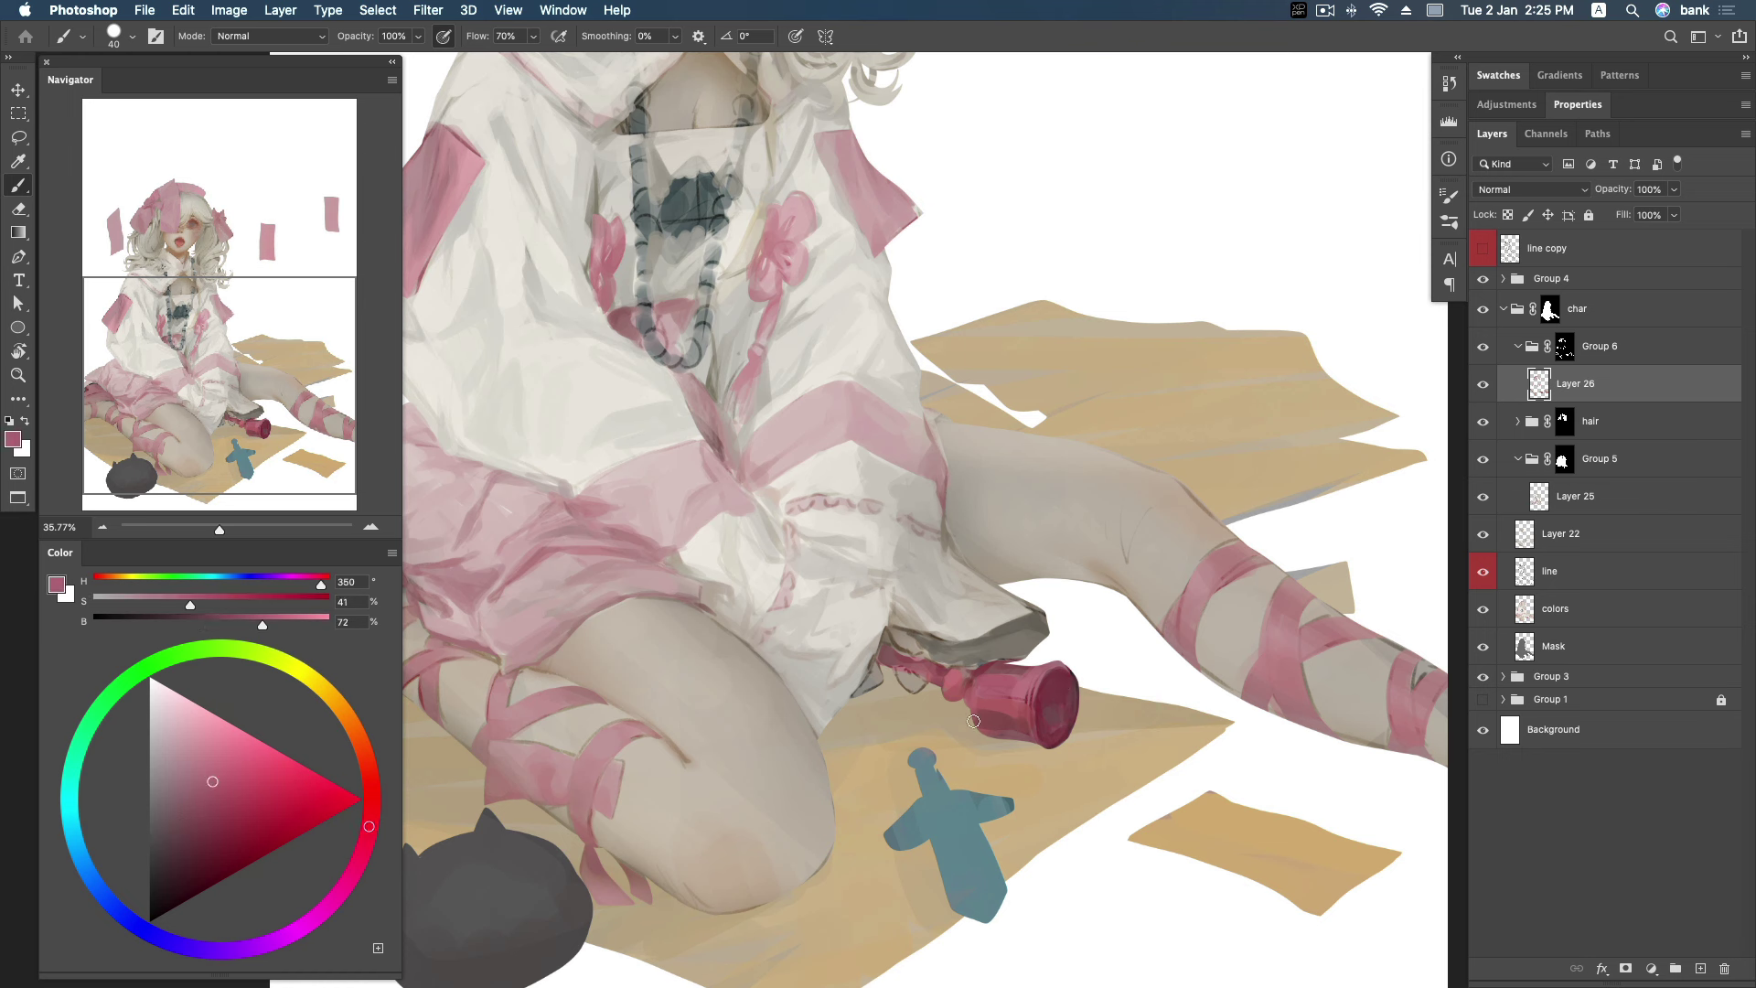
pyautogui.keyDown('alt'); pyautogui.click(980, 664); pyautogui.keyUp('alt')
pyautogui.keyDown('alt'); pyautogui.click(894, 651); pyautogui.keyUp('alt')
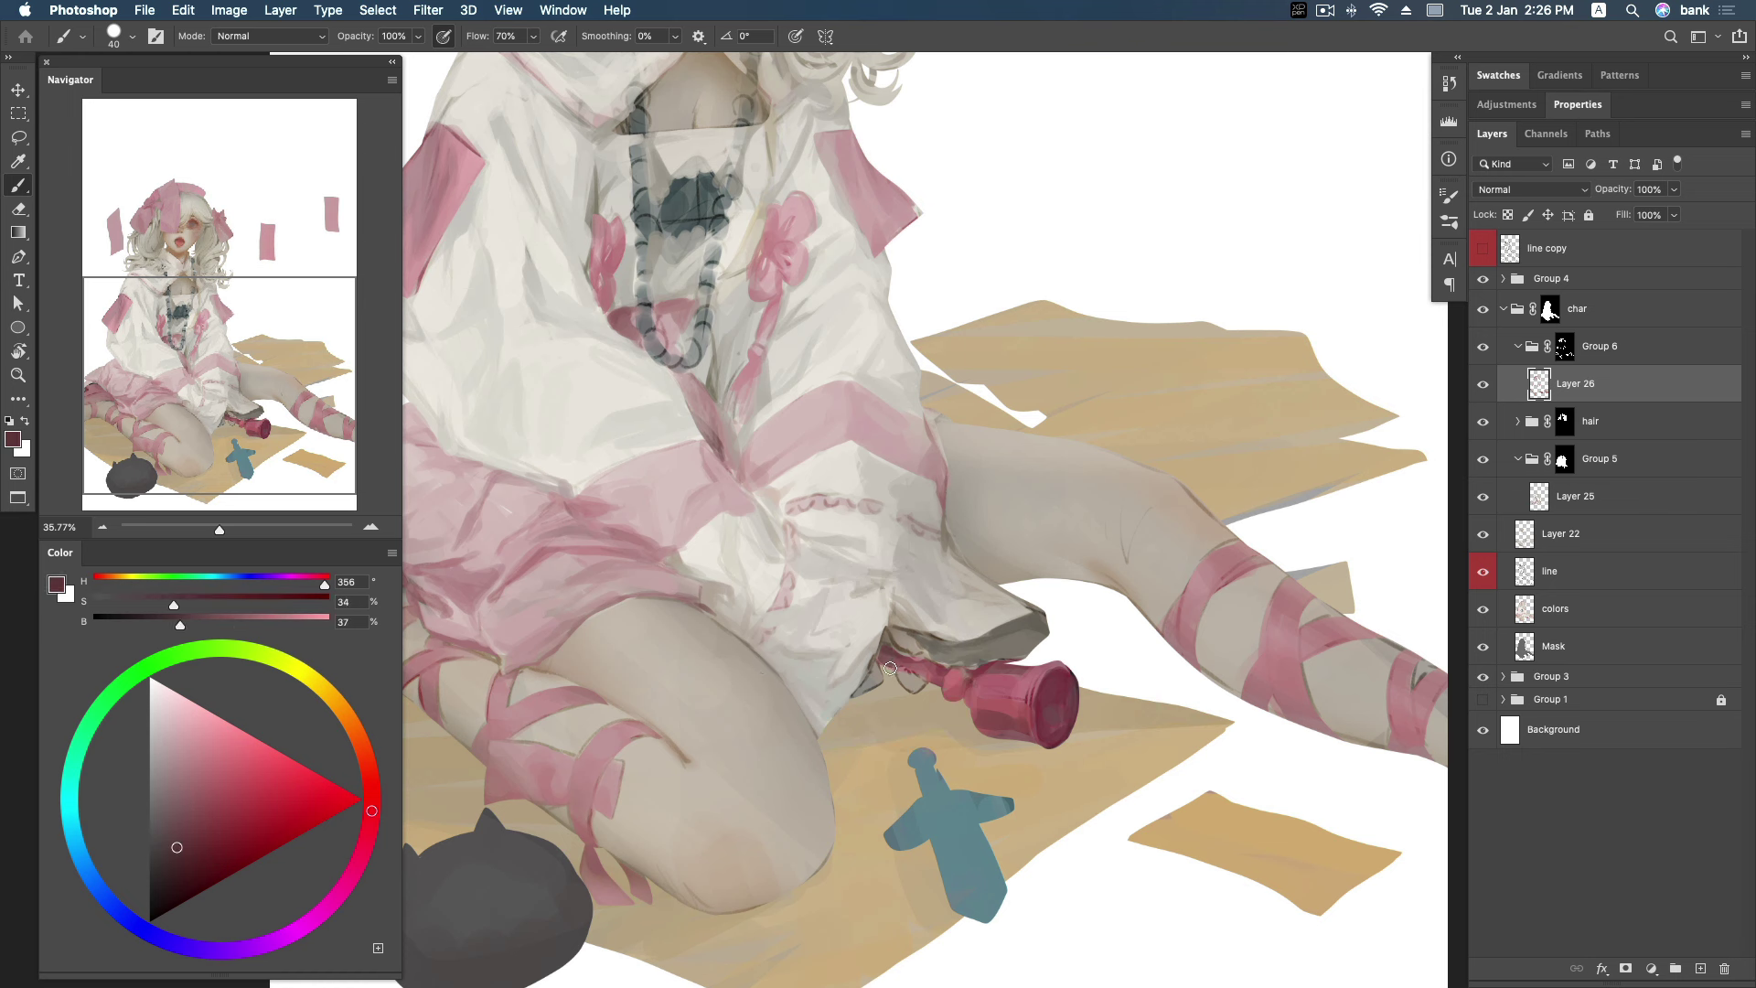
pyautogui.keyDown('alt'); pyautogui.click(1009, 668); pyautogui.keyUp('alt')
pyautogui.keyDown('alt'); pyautogui.click(1037, 692); pyautogui.keyUp('alt')
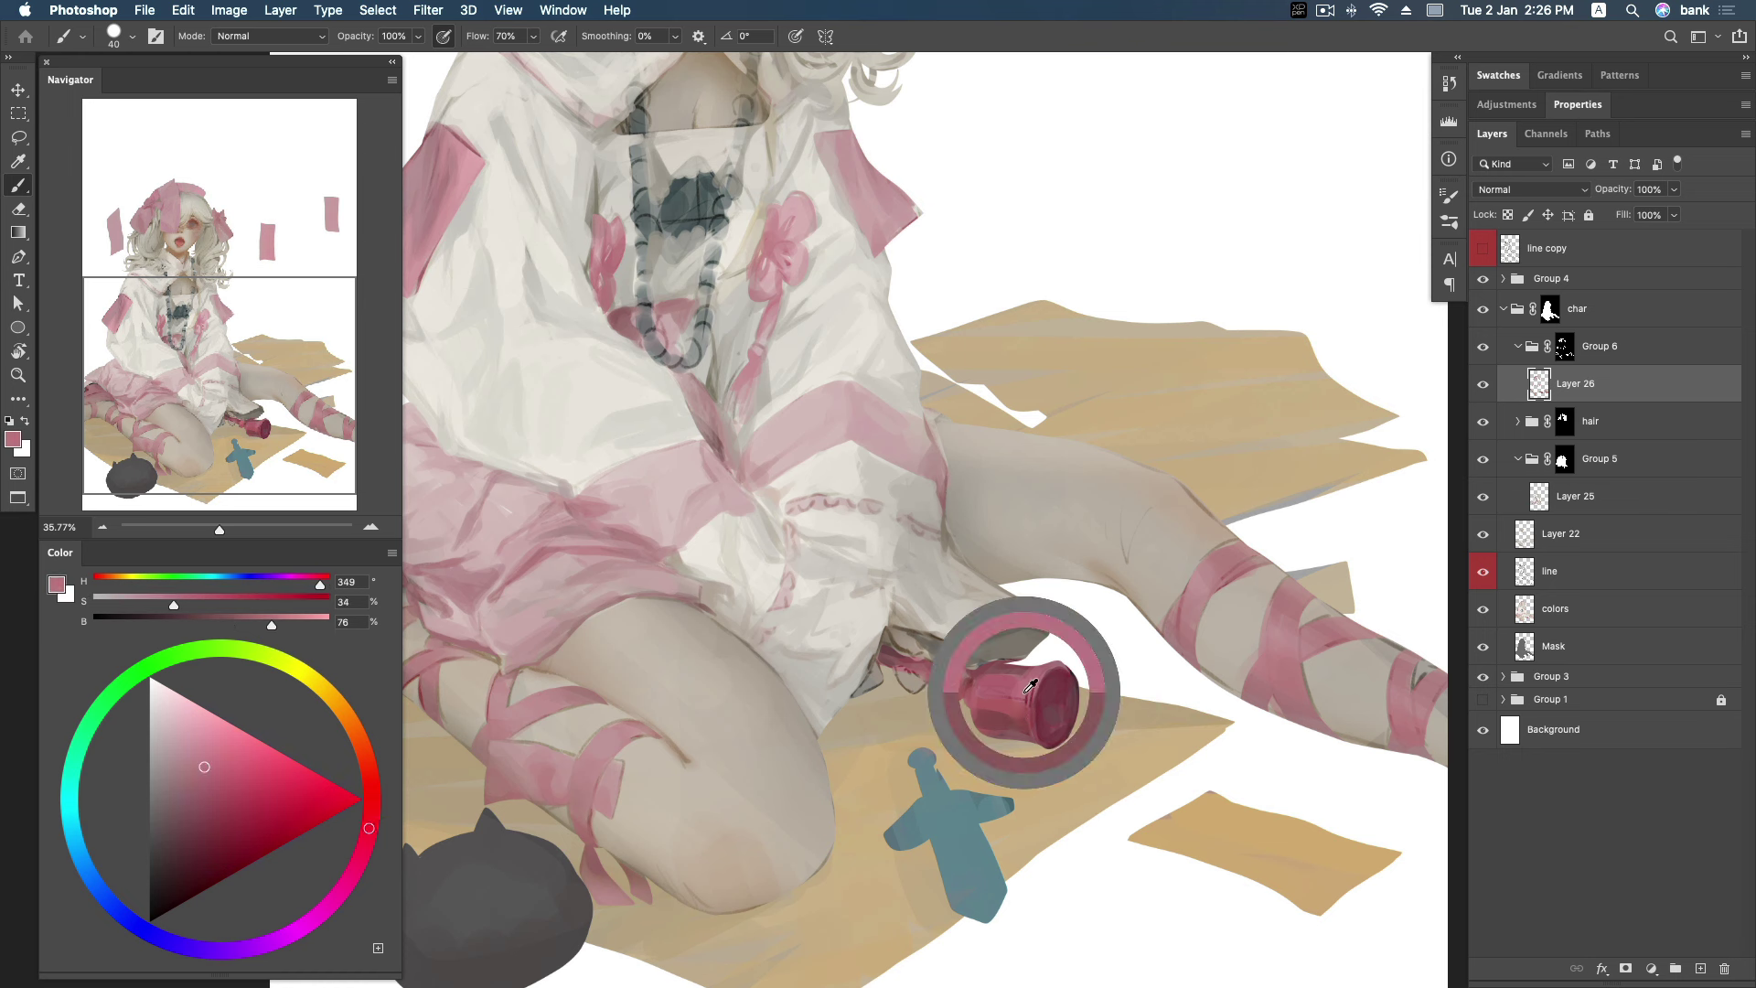
pyautogui.click(1525, 571)
pyautogui.press('e')
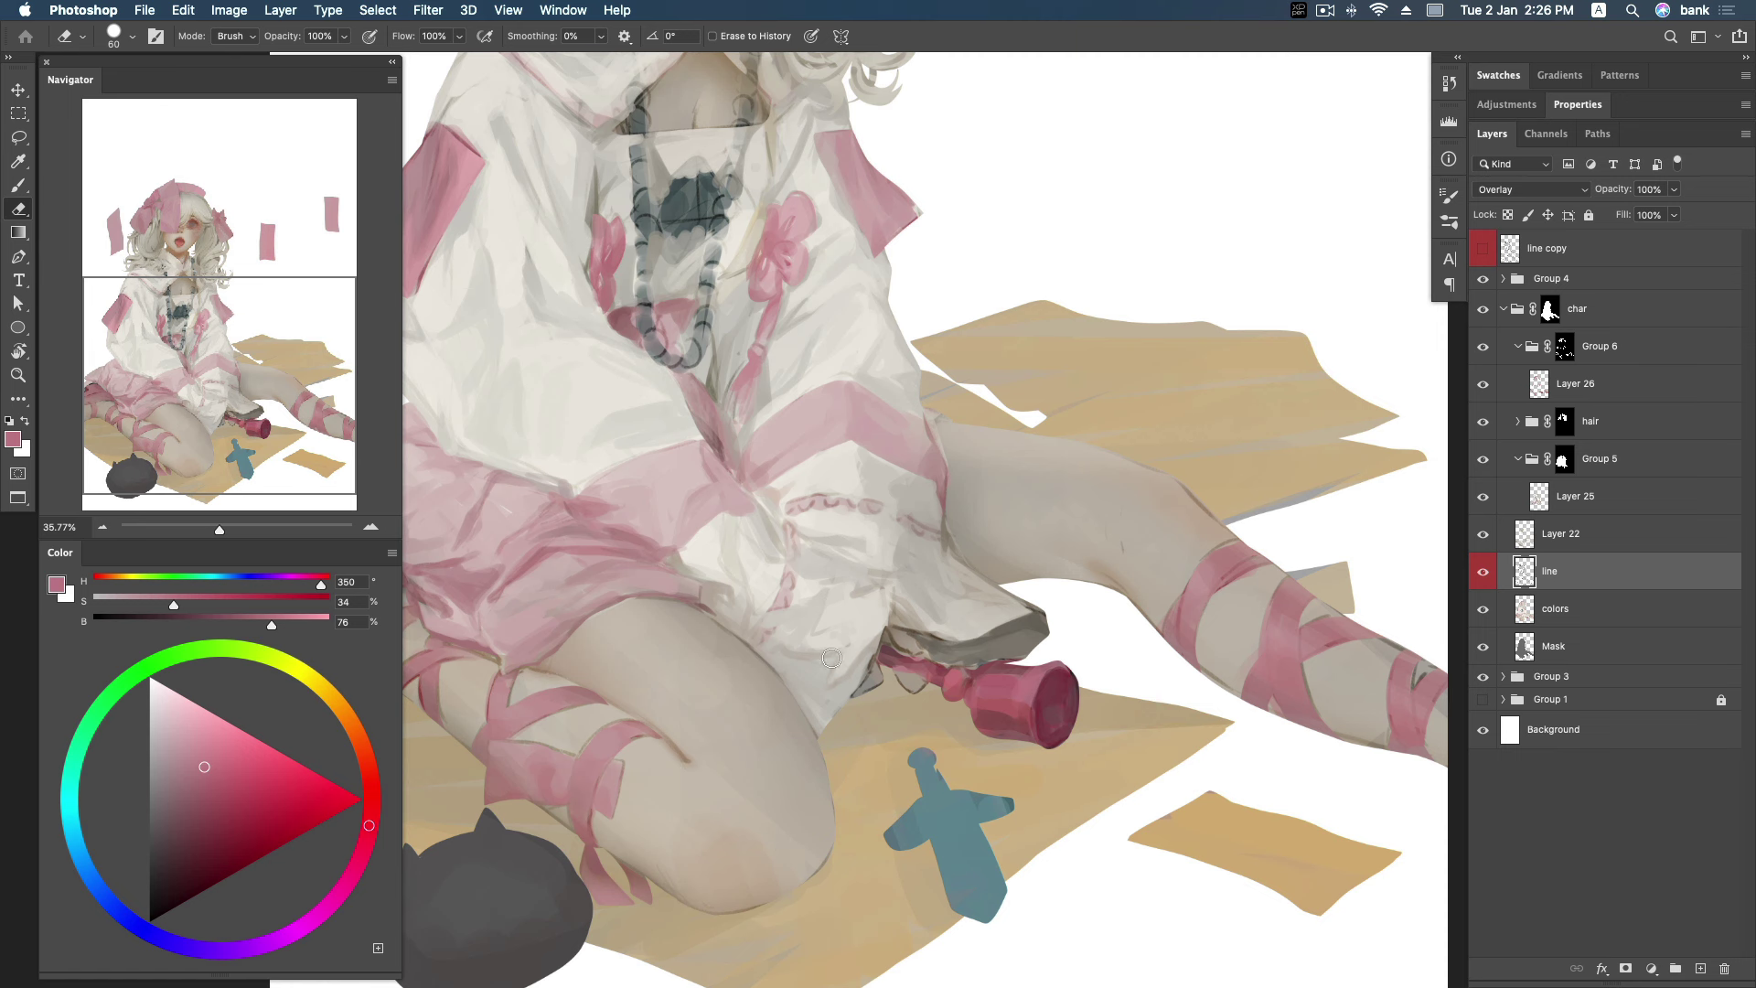
# Erase stray line-art around the bottle and thighs, undo one mistake, then zoom out to the whole figure.
pyautogui.moveTo(709, 599); pyautogui.dragTo(950, 532)
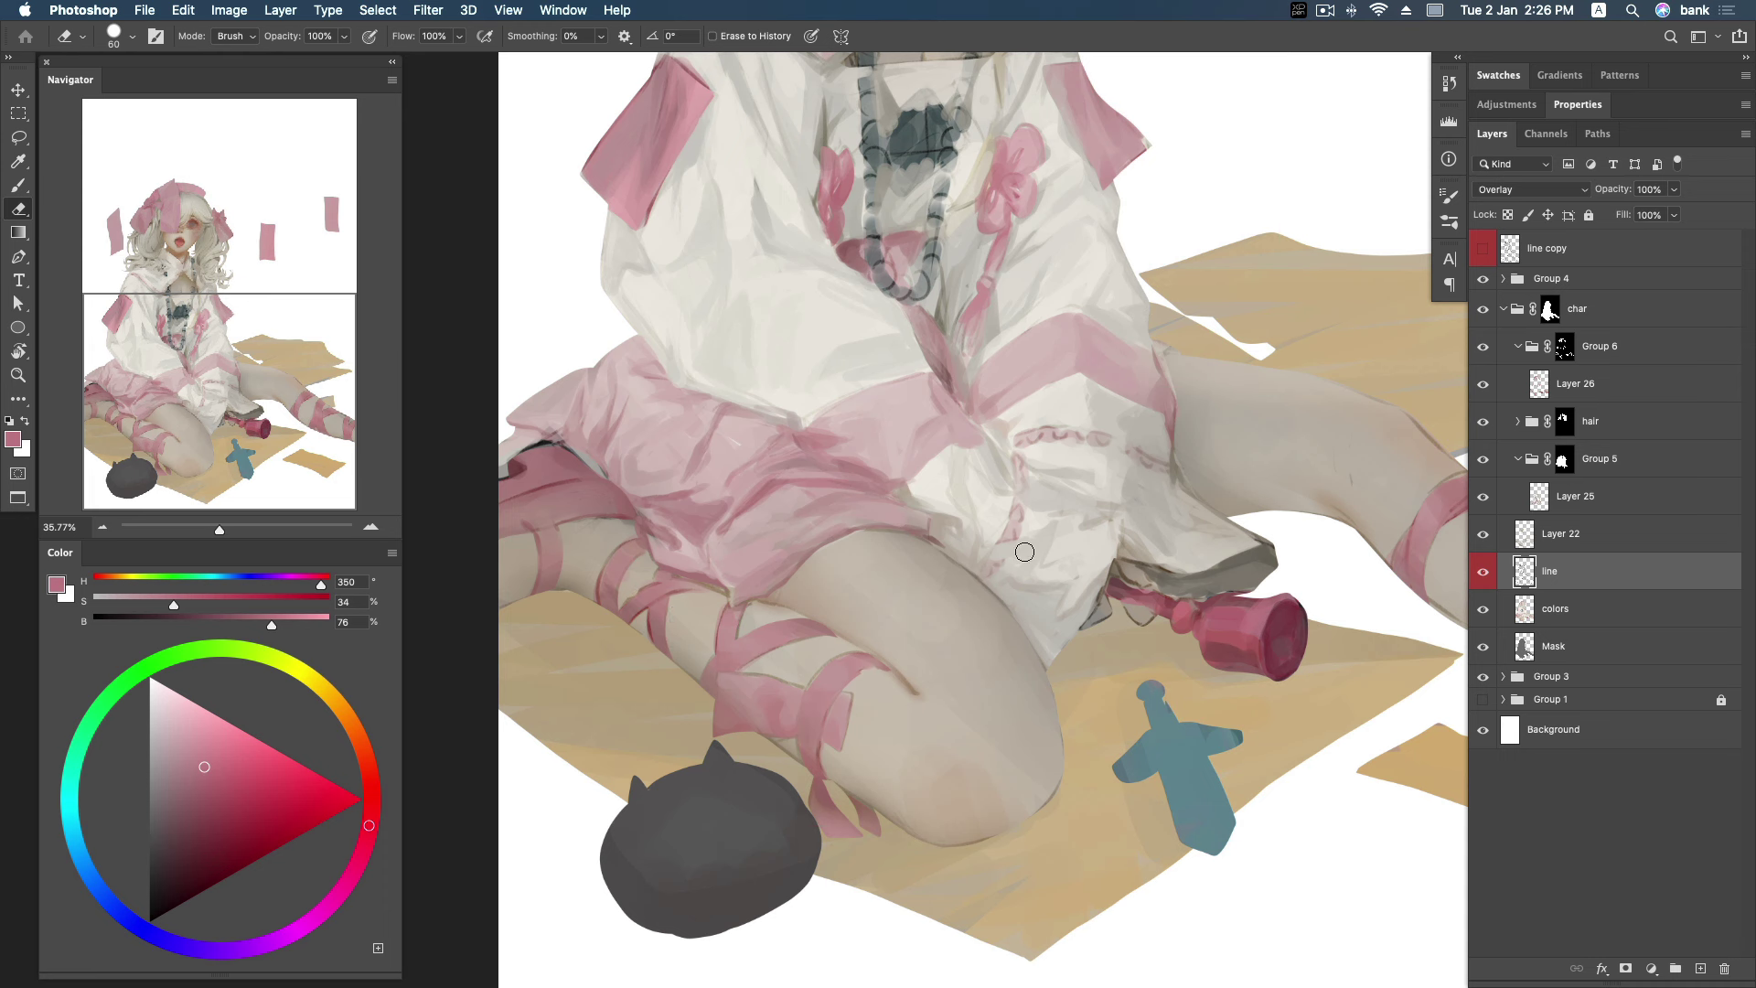
pyautogui.scroll(2, 1122, 527)
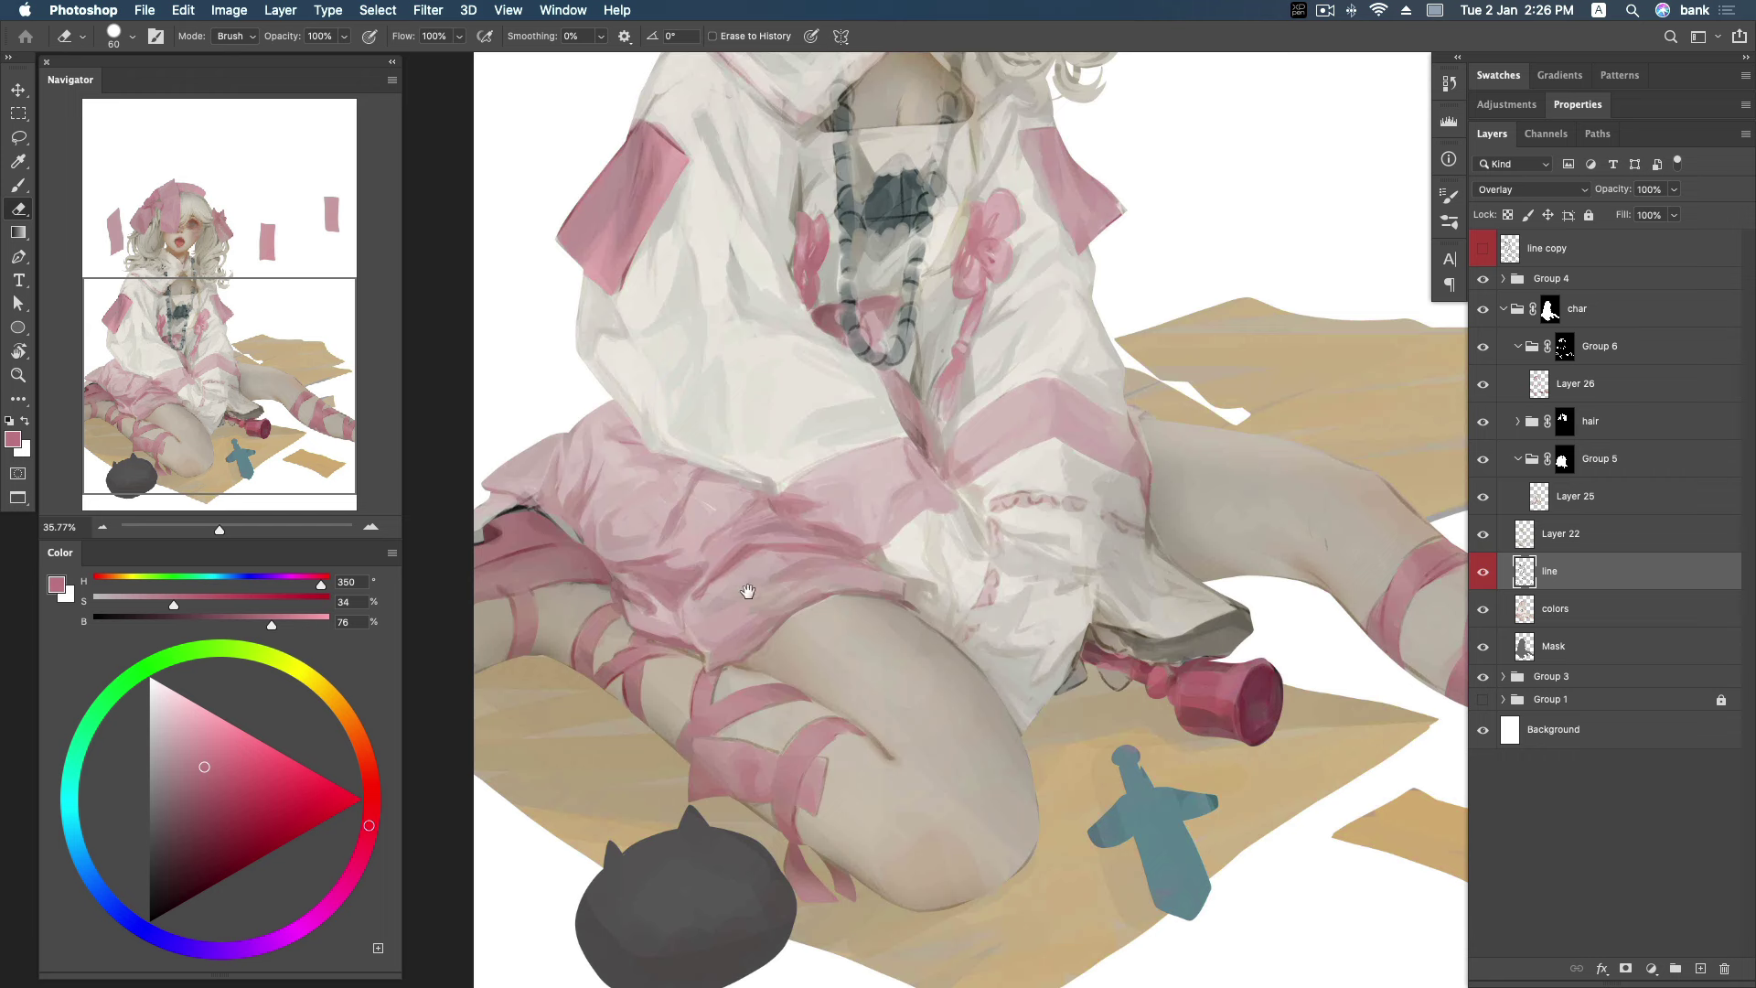
pyautogui.hscroll(-3, 659, 490)
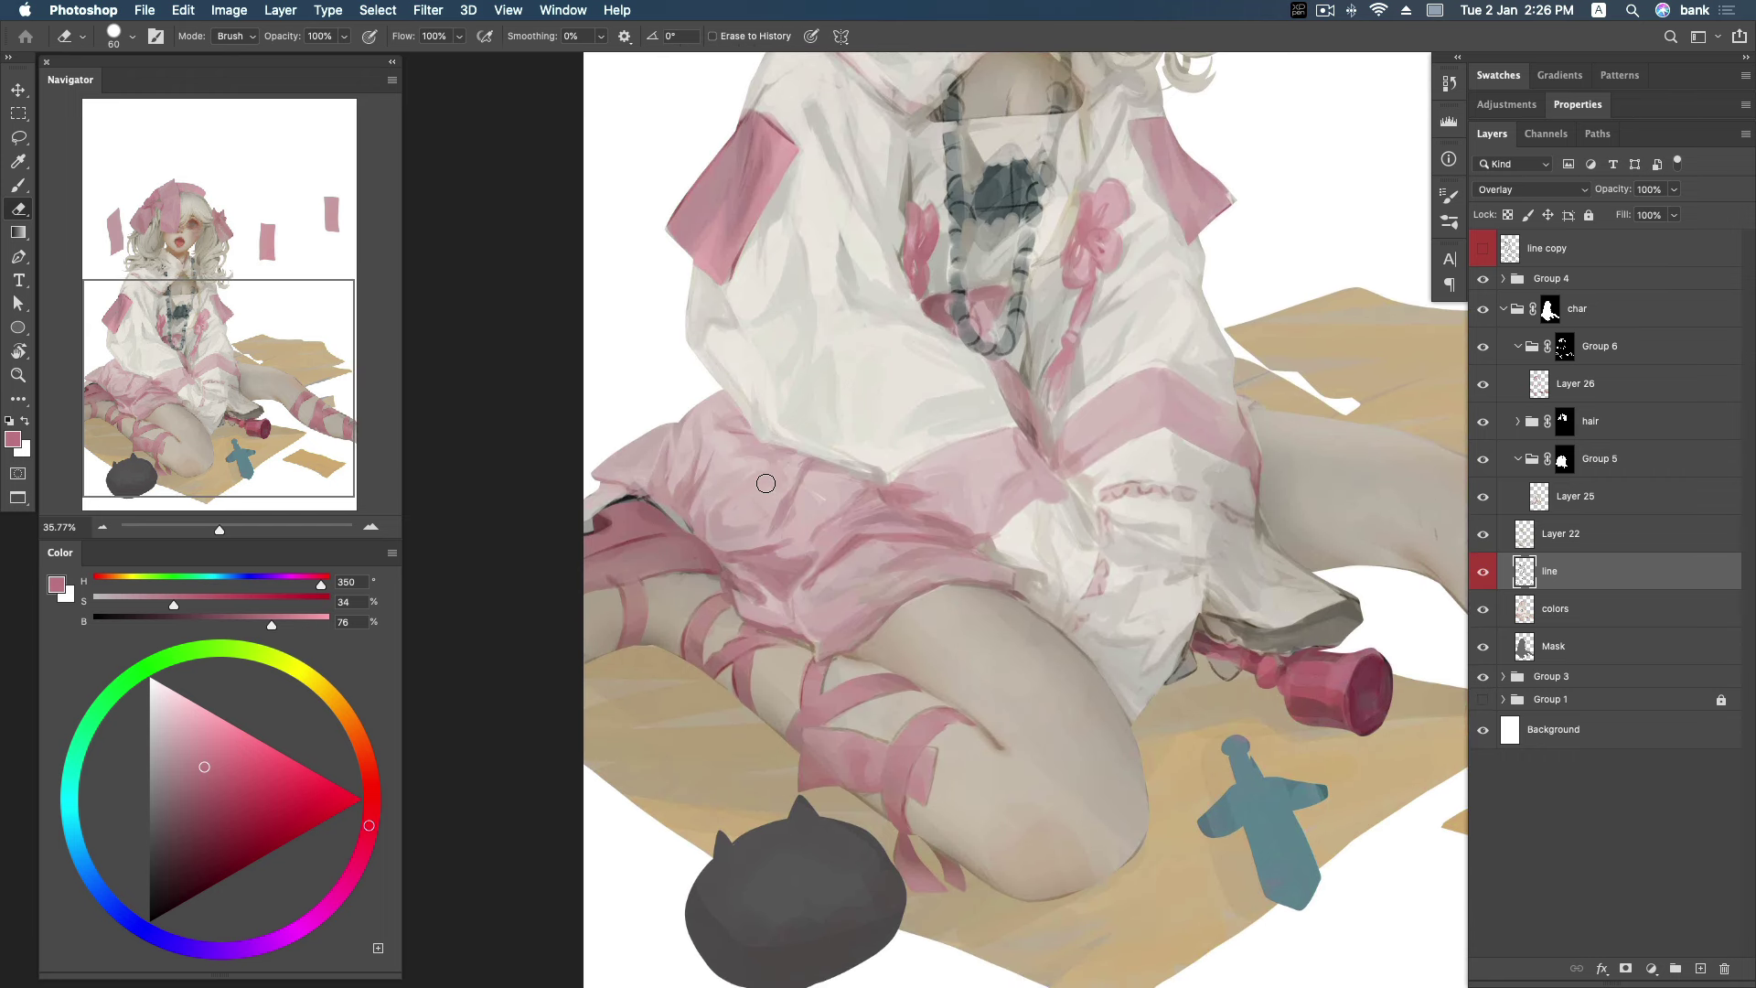
pyautogui.moveTo(1239, 718); pyautogui.dragTo(1004, 753)
pyautogui.hscroll(3, 1226, 638)
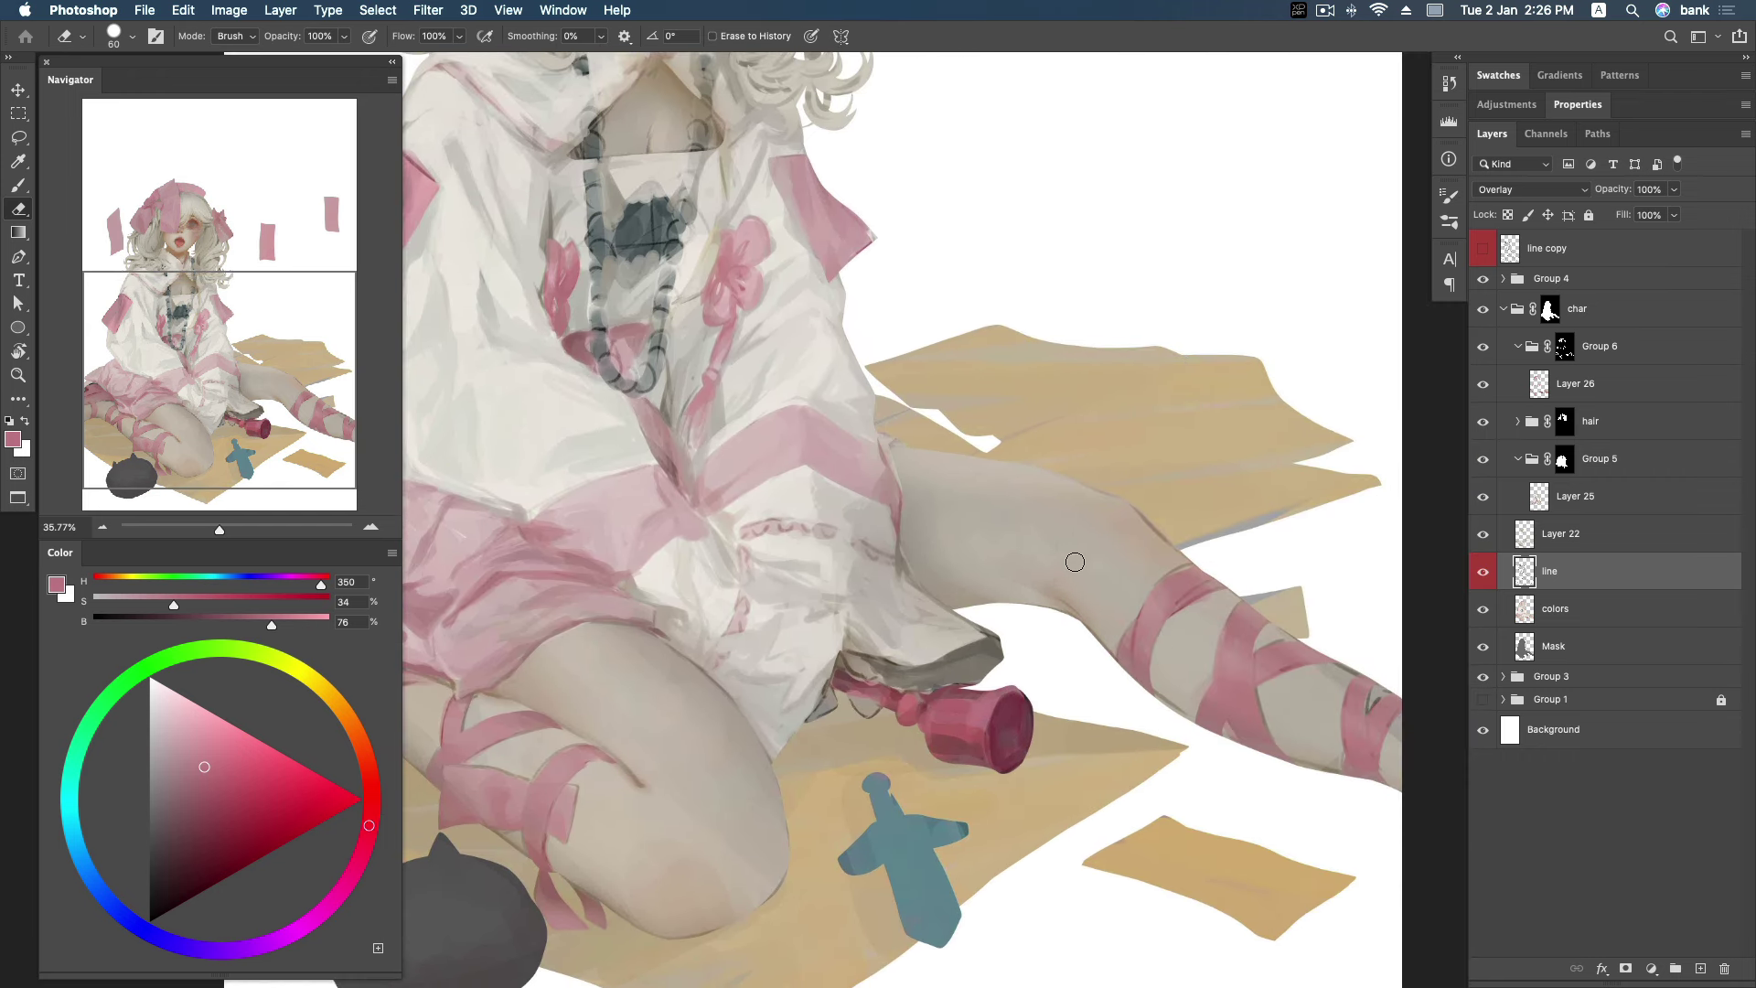
pyautogui.hscroll(2, 1132, 408)
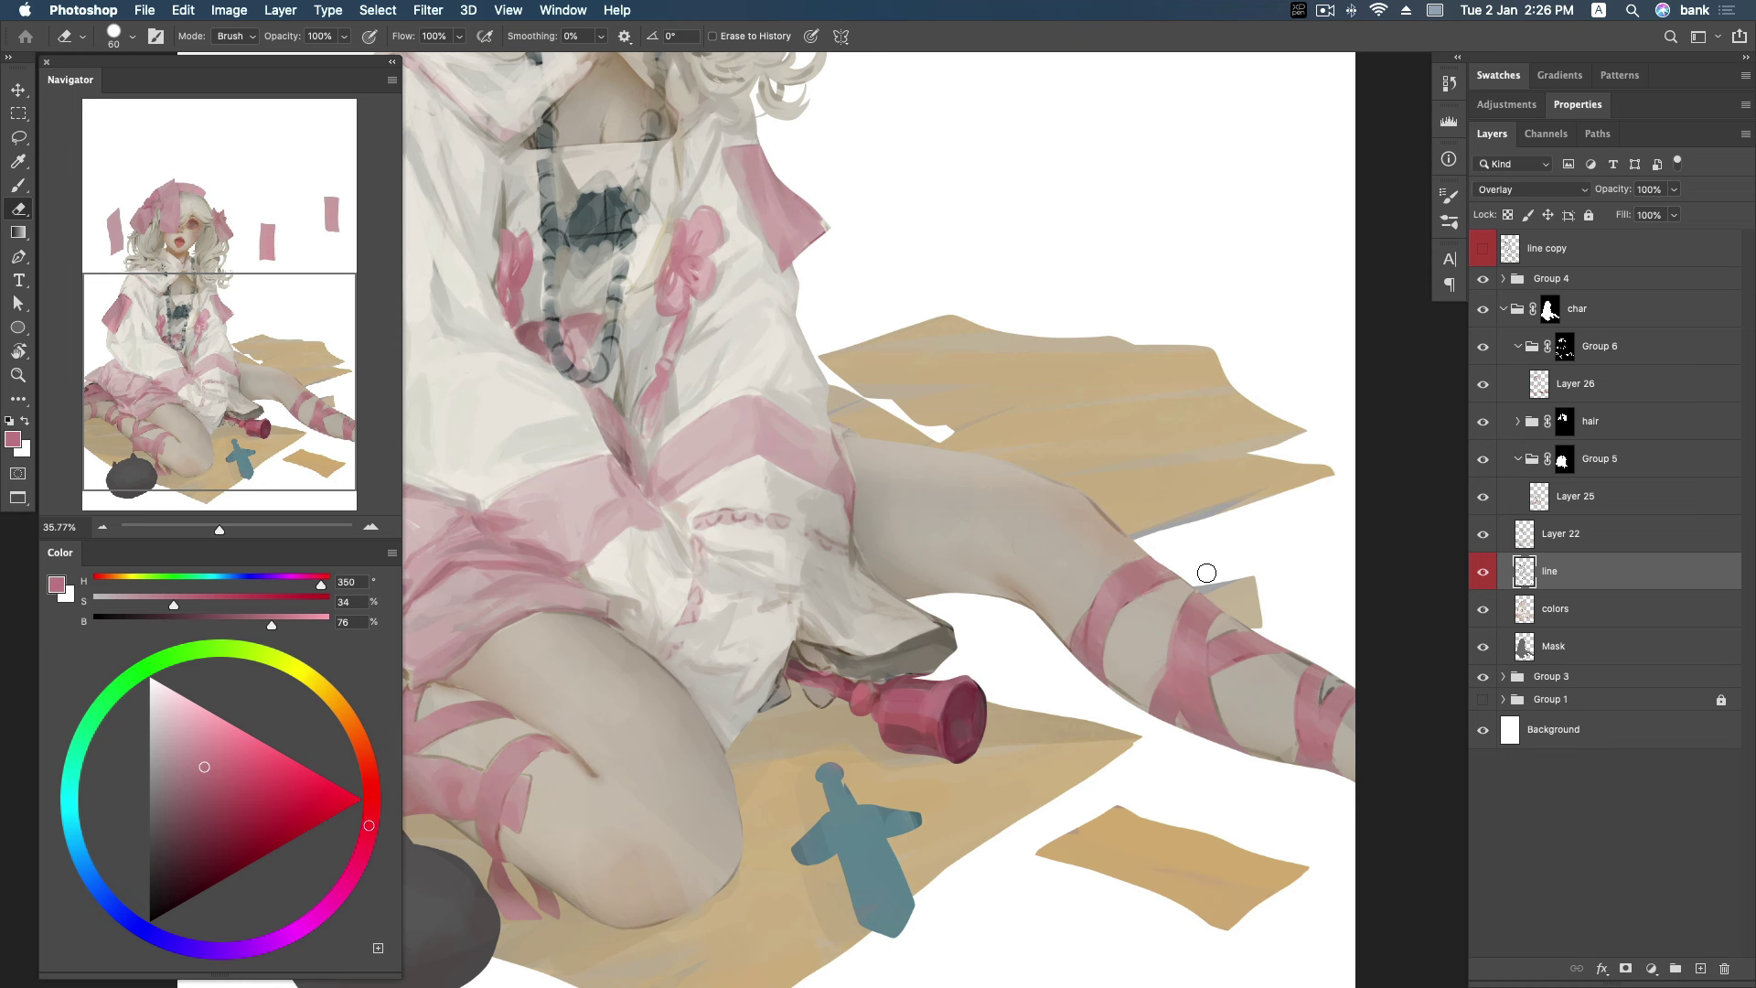
pyautogui.press('super+z')
pyautogui.press('z')
pyautogui.moveTo(1122, 471); pyautogui.dragTo(1079, 517)
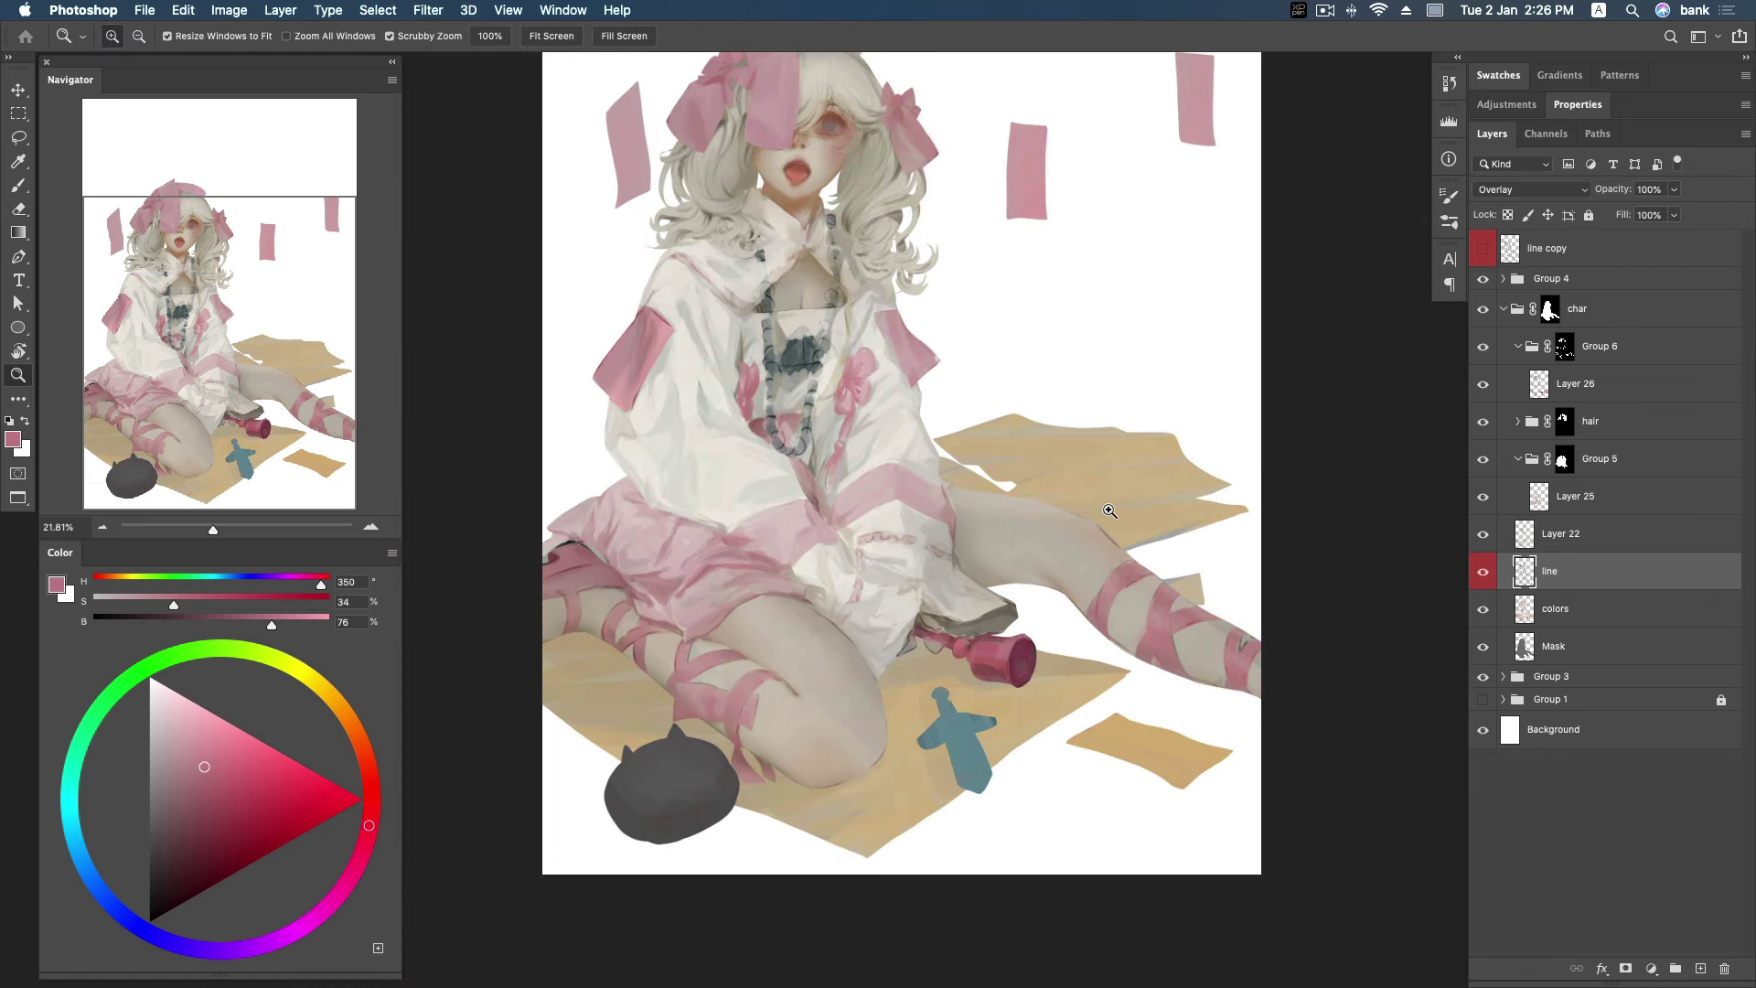
# Save the painting, then erase the dark line marks along the pink sleeve's top edge.
pyautogui.press('super+s')
pyautogui.moveTo(1109, 510); pyautogui.dragTo(1180, 326)
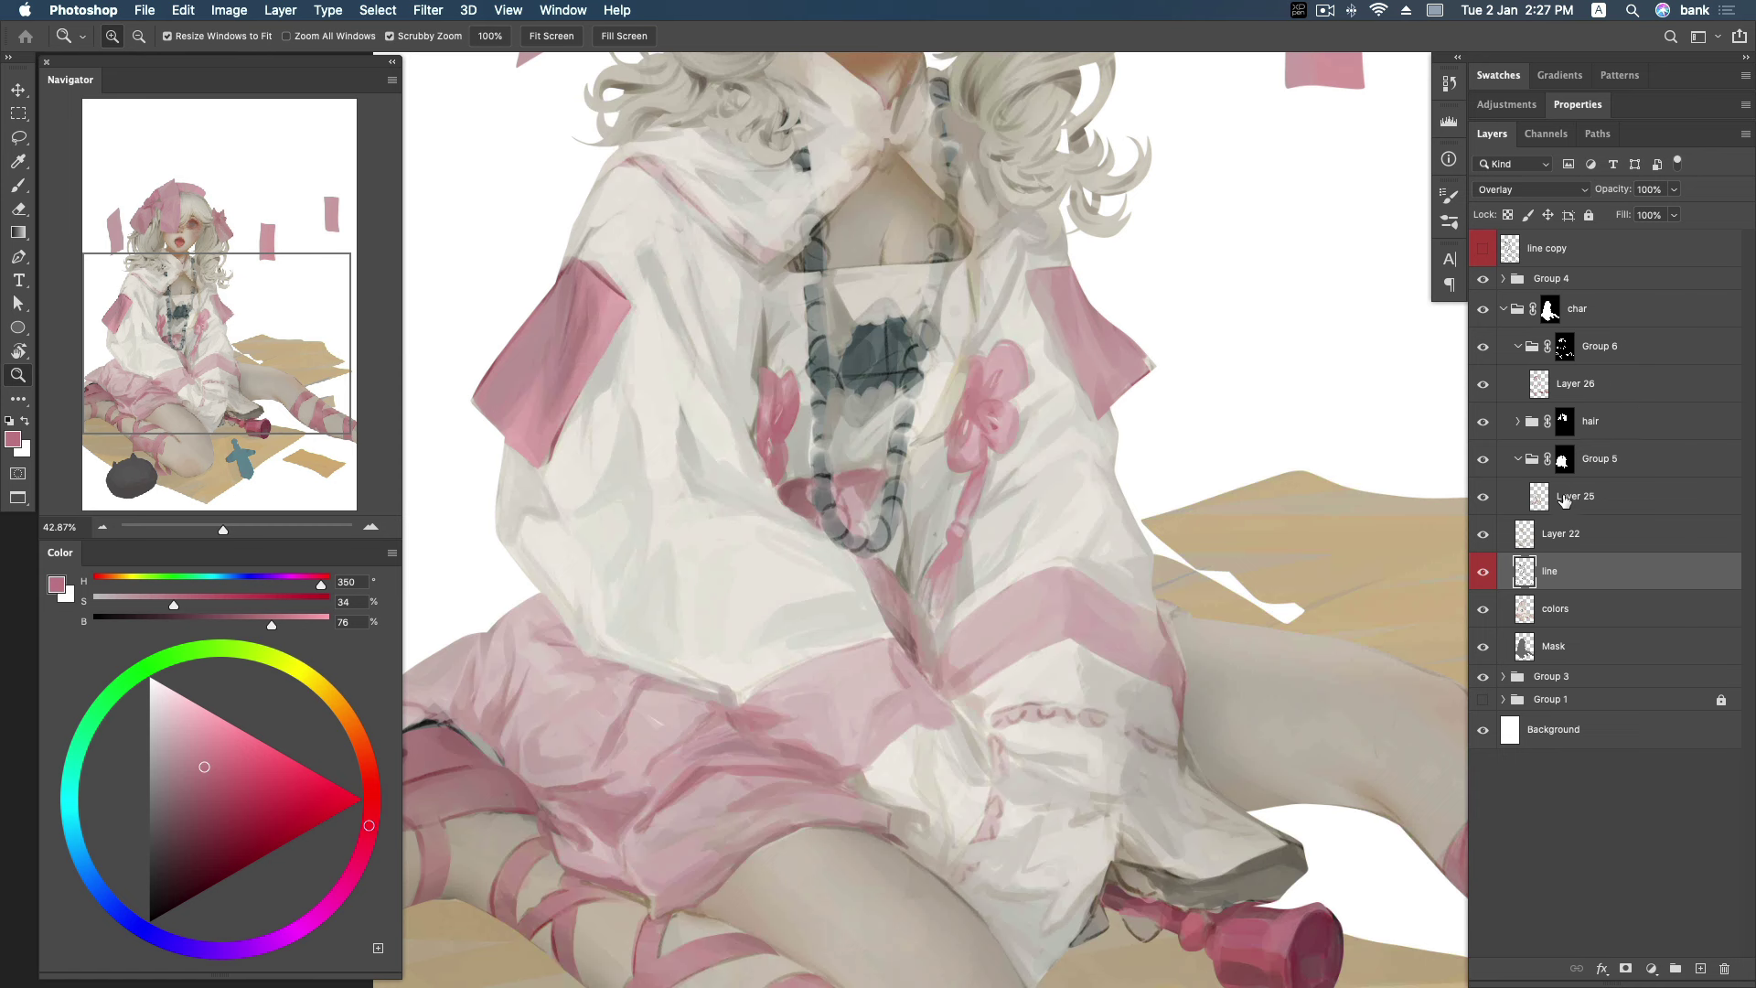
pyautogui.click(1482, 572)
pyautogui.press('e')
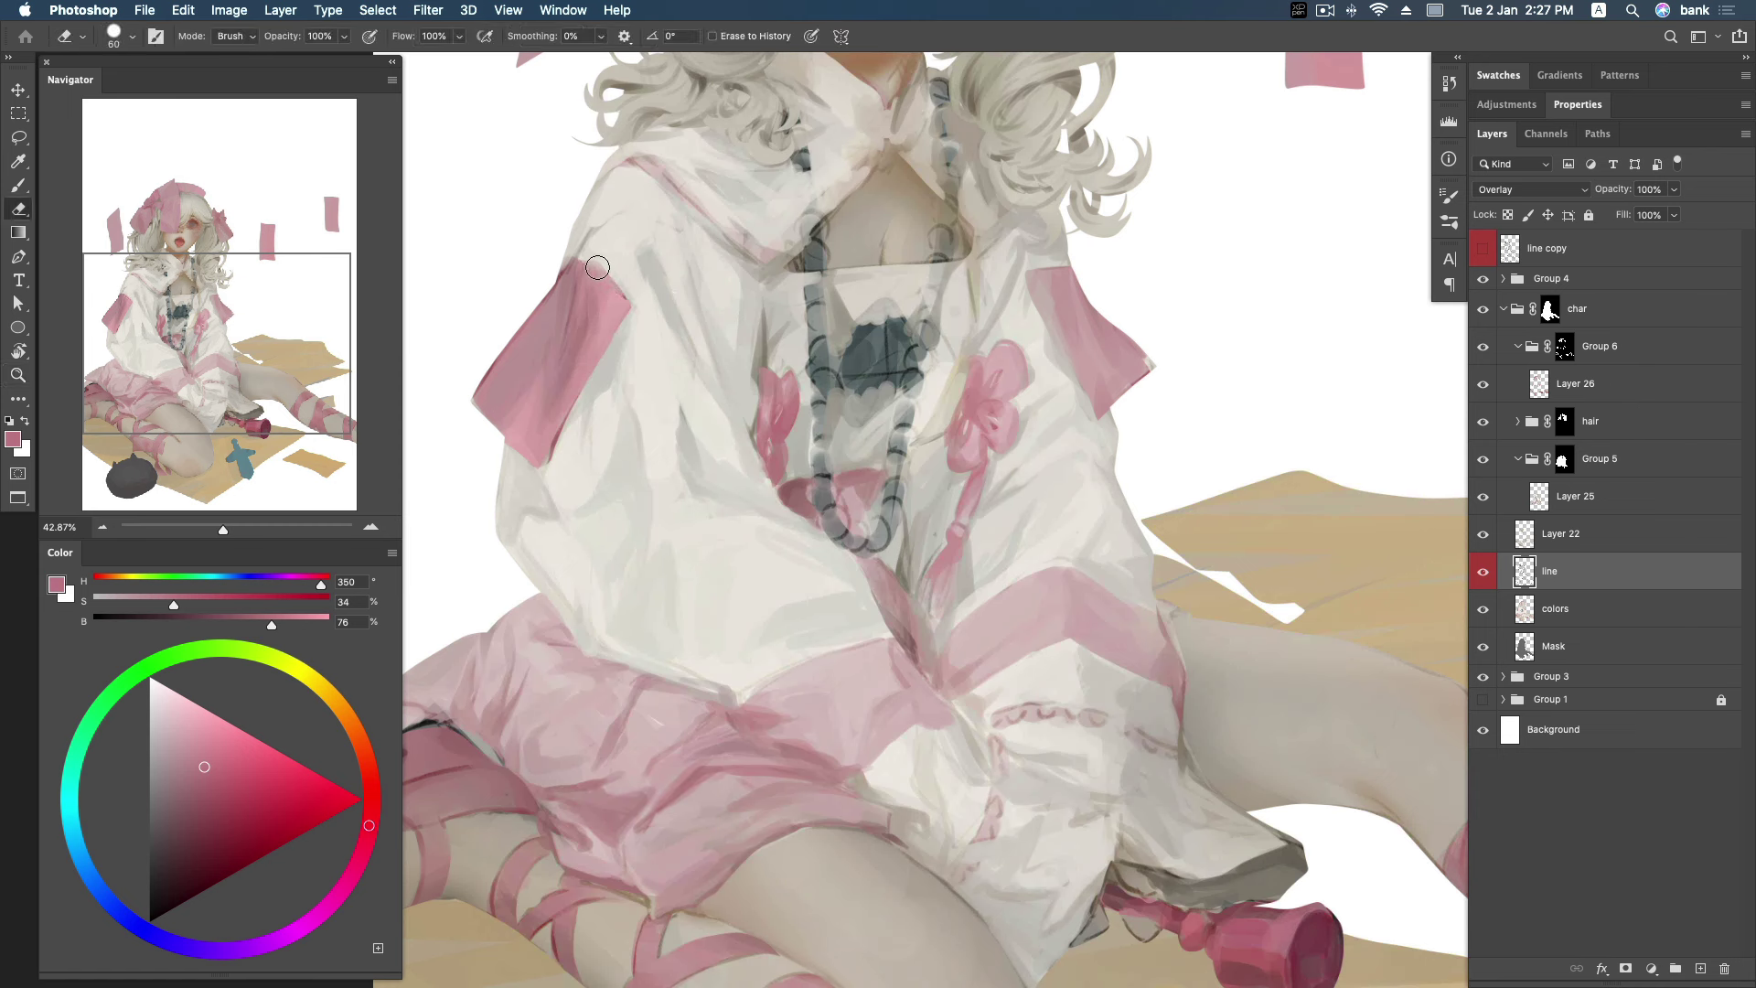
pyautogui.moveTo(619, 296); pyautogui.dragTo(595, 266)
pyautogui.moveTo(1079, 243); pyautogui.dragTo(1123, 352)
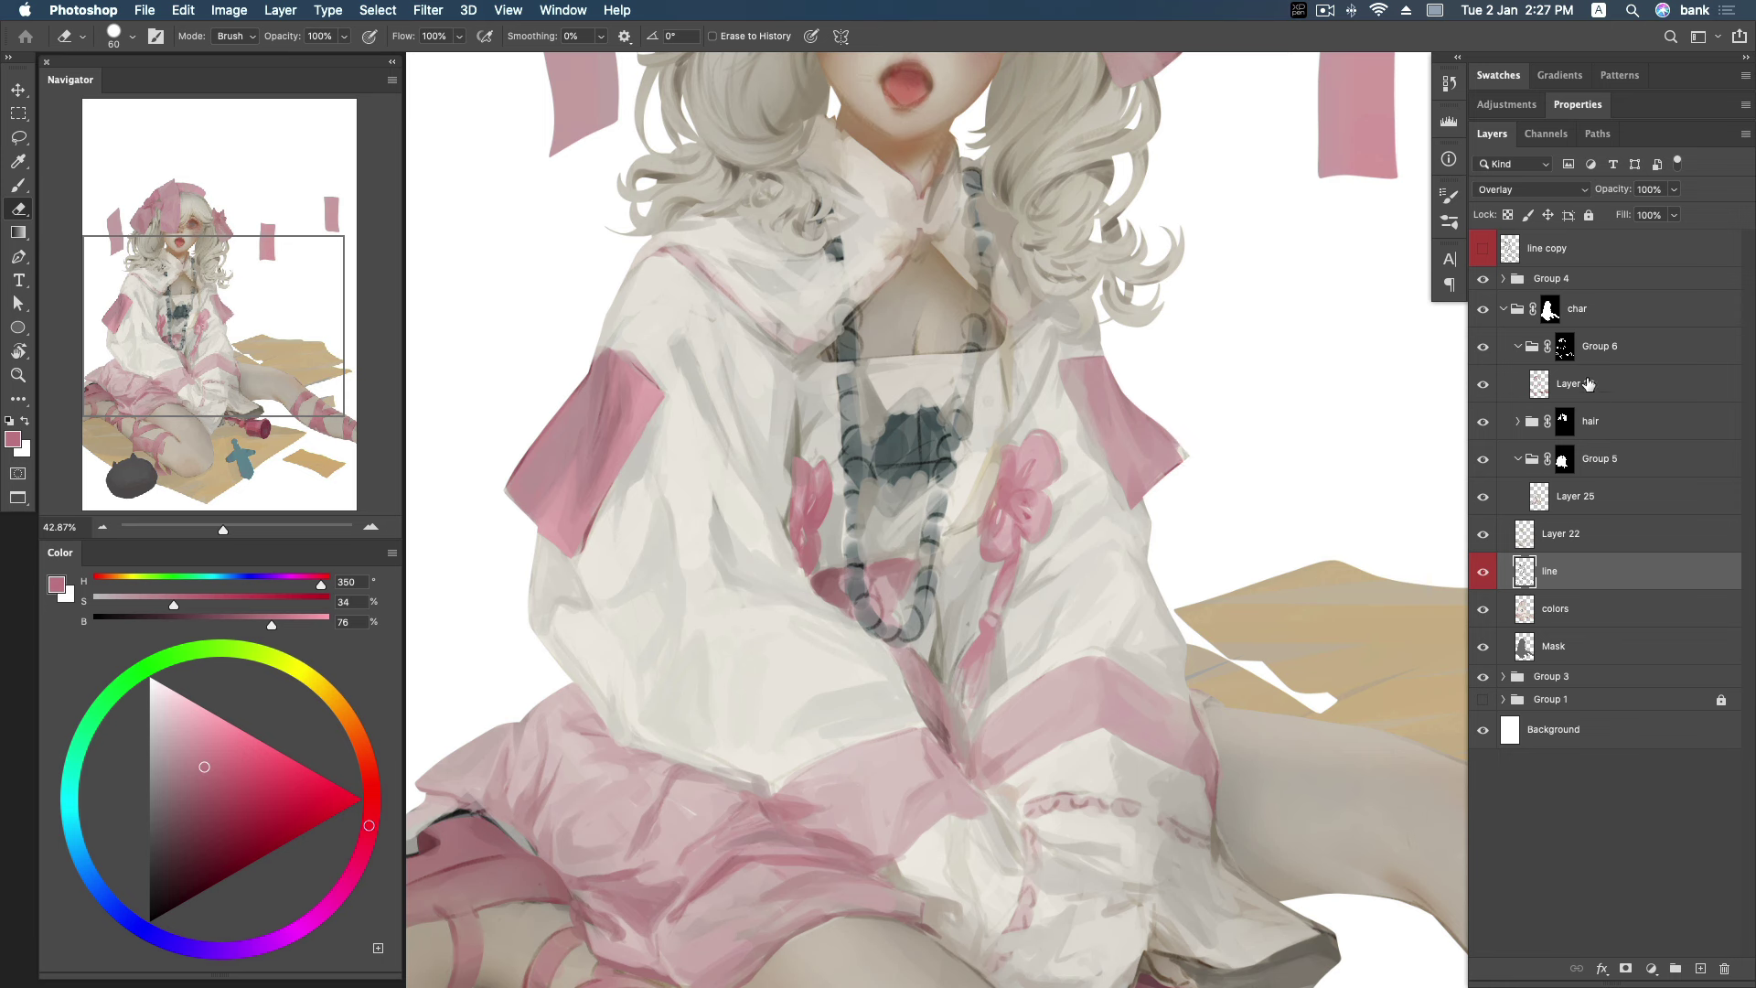
# Select Layer 26's painted area, deselect it, and sample a very pale pink from the clothing.
pyautogui.click(1537, 387)
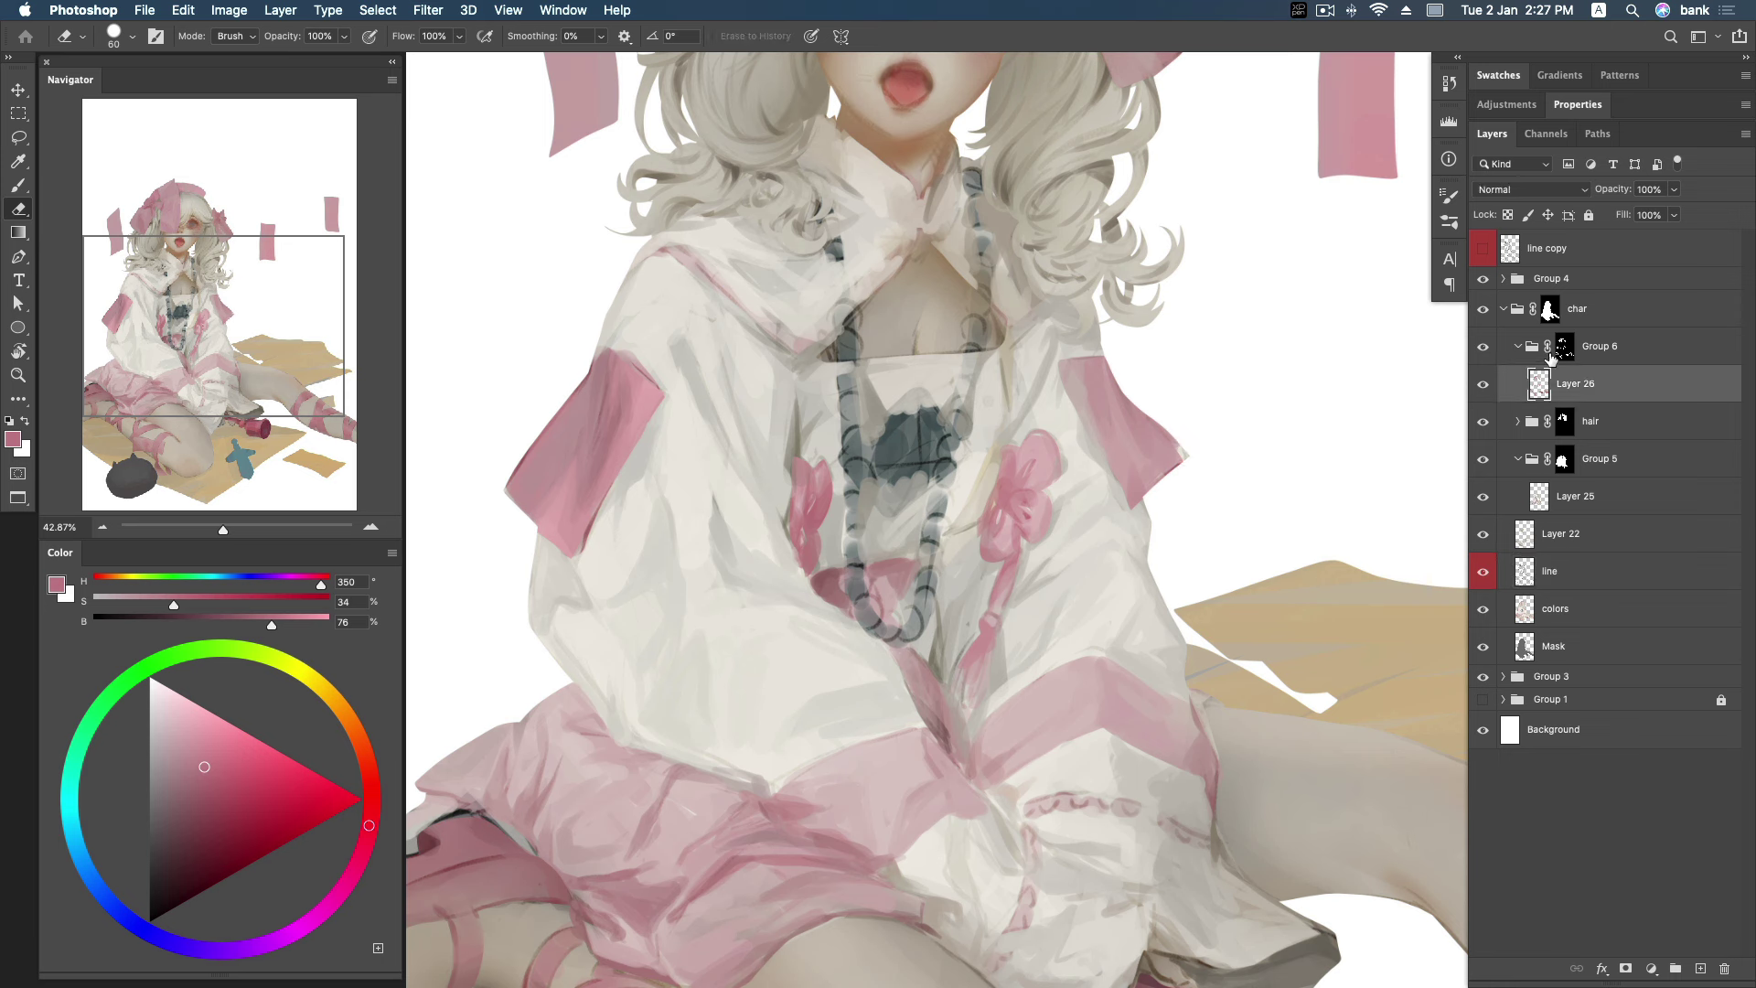
pyautogui.keyDown('super'); pyautogui.click(1563, 347); pyautogui.keyUp('super')
pyautogui.press('super+d')
pyautogui.press('b')
pyautogui.keyDown('alt'); pyautogui.click(1167, 430); pyautogui.keyUp('alt')
pyautogui.keyDown('alt'); pyautogui.click(1161, 455); pyautogui.keyUp('alt')
pyautogui.keyDown('alt'); pyautogui.click(1136, 458); pyautogui.keyUp('alt')
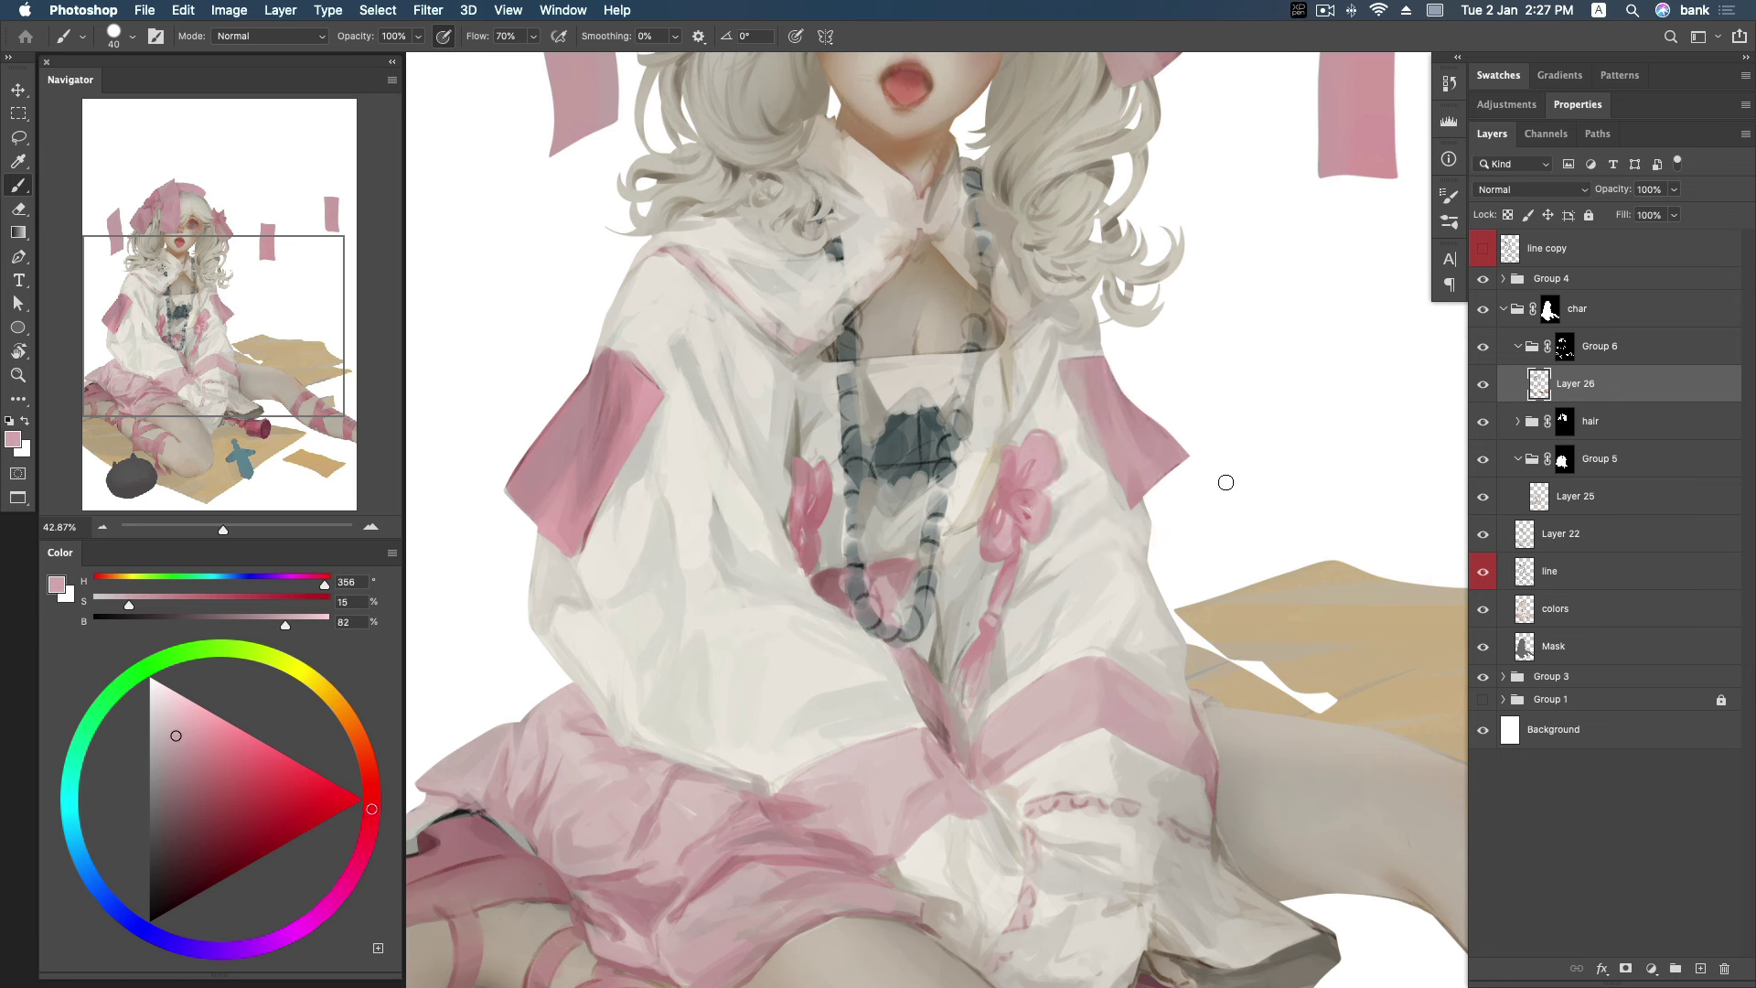
# Show the line copy layer, add an empty layer in Group 5, and flip the canvas horizontally.
pyautogui.press('z')
pyautogui.moveTo(1245, 462); pyautogui.dragTo(1204, 494)
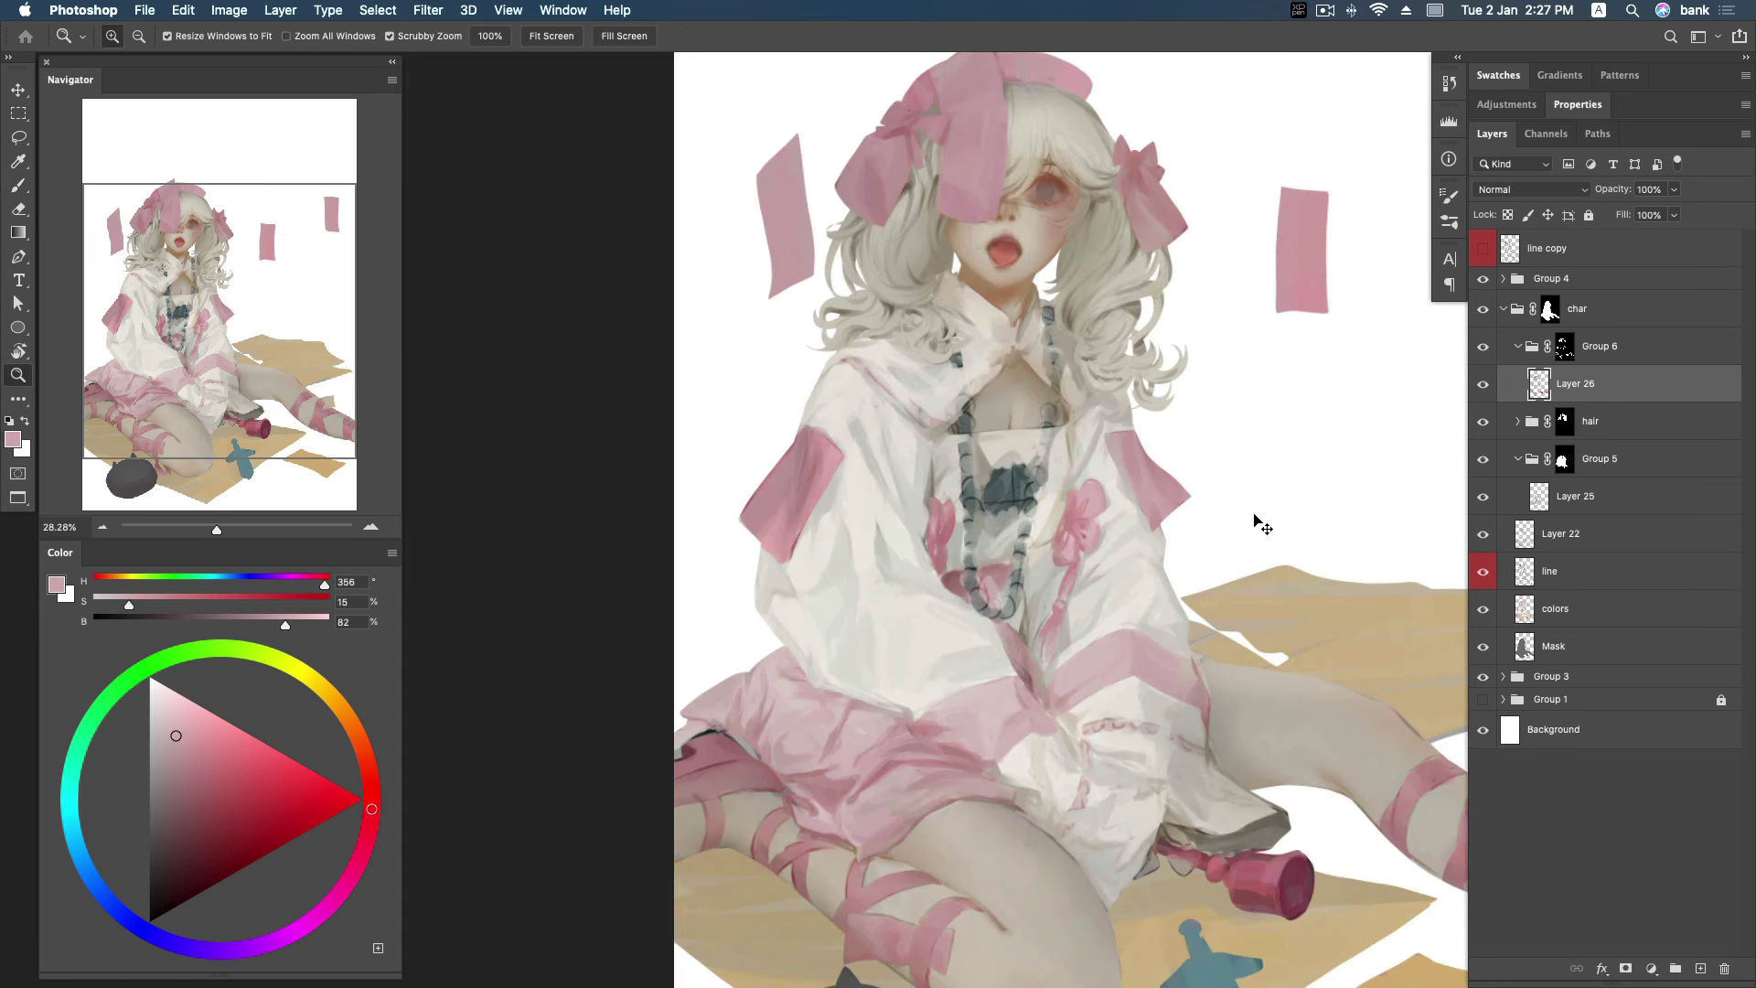
pyautogui.click(1483, 248)
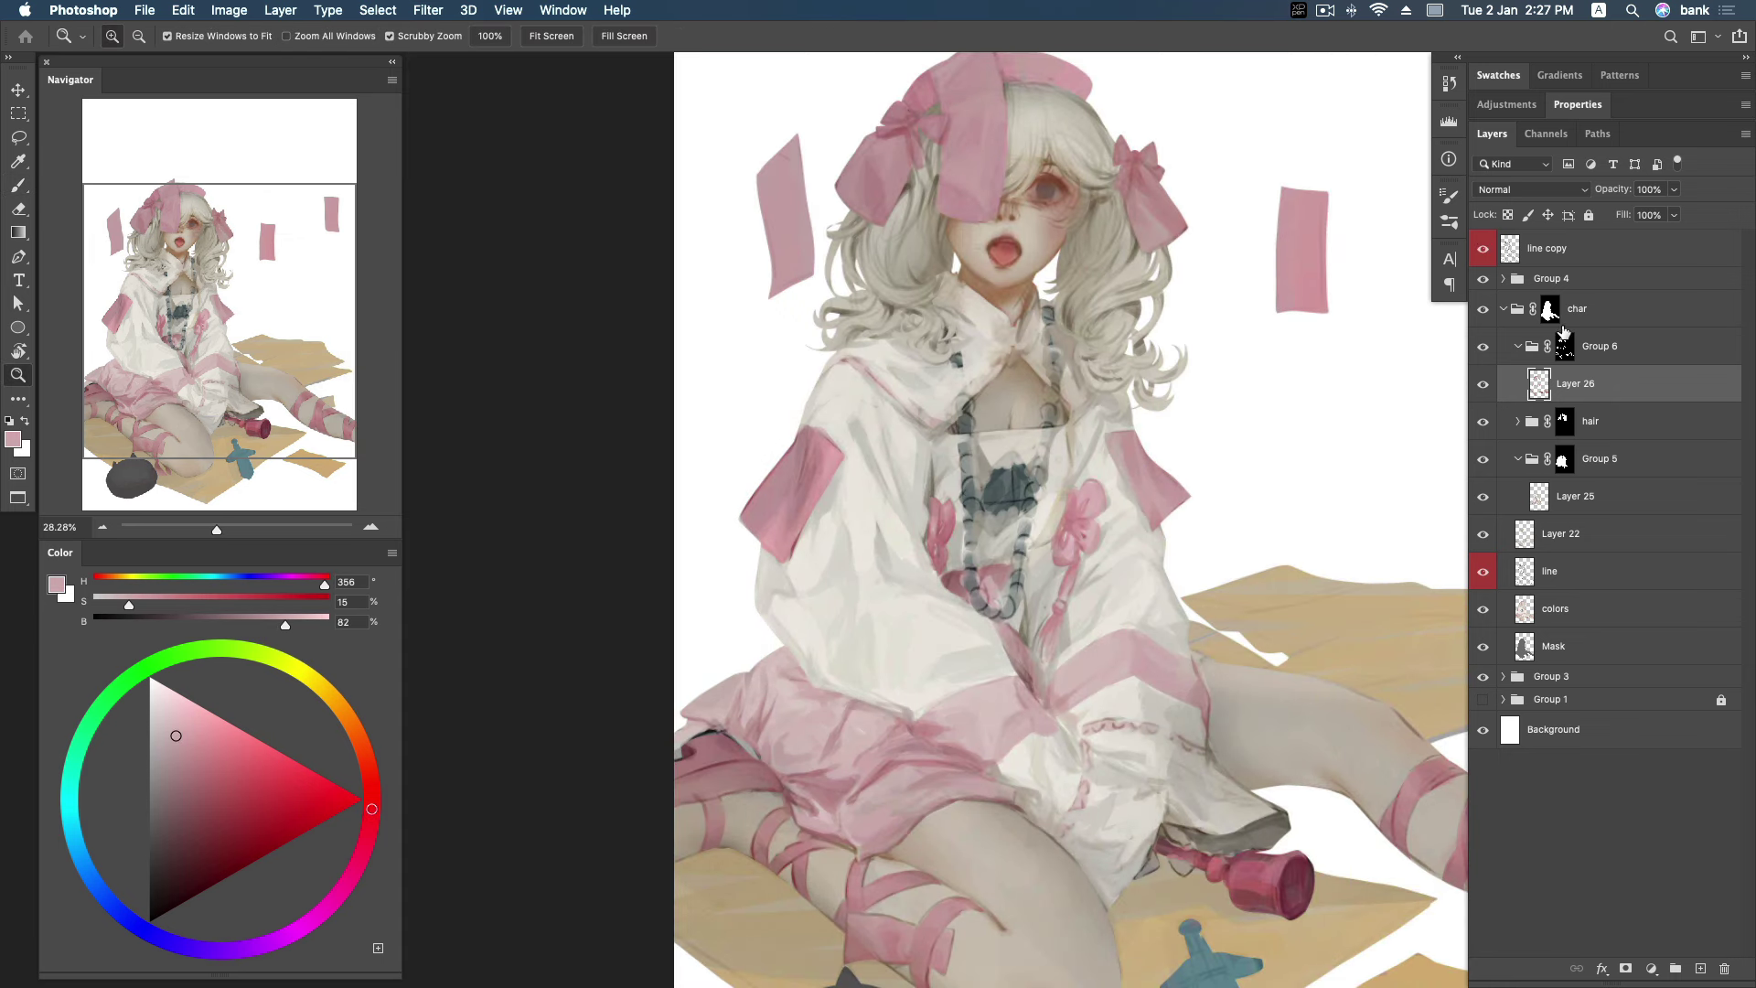
pyautogui.click(1518, 346)
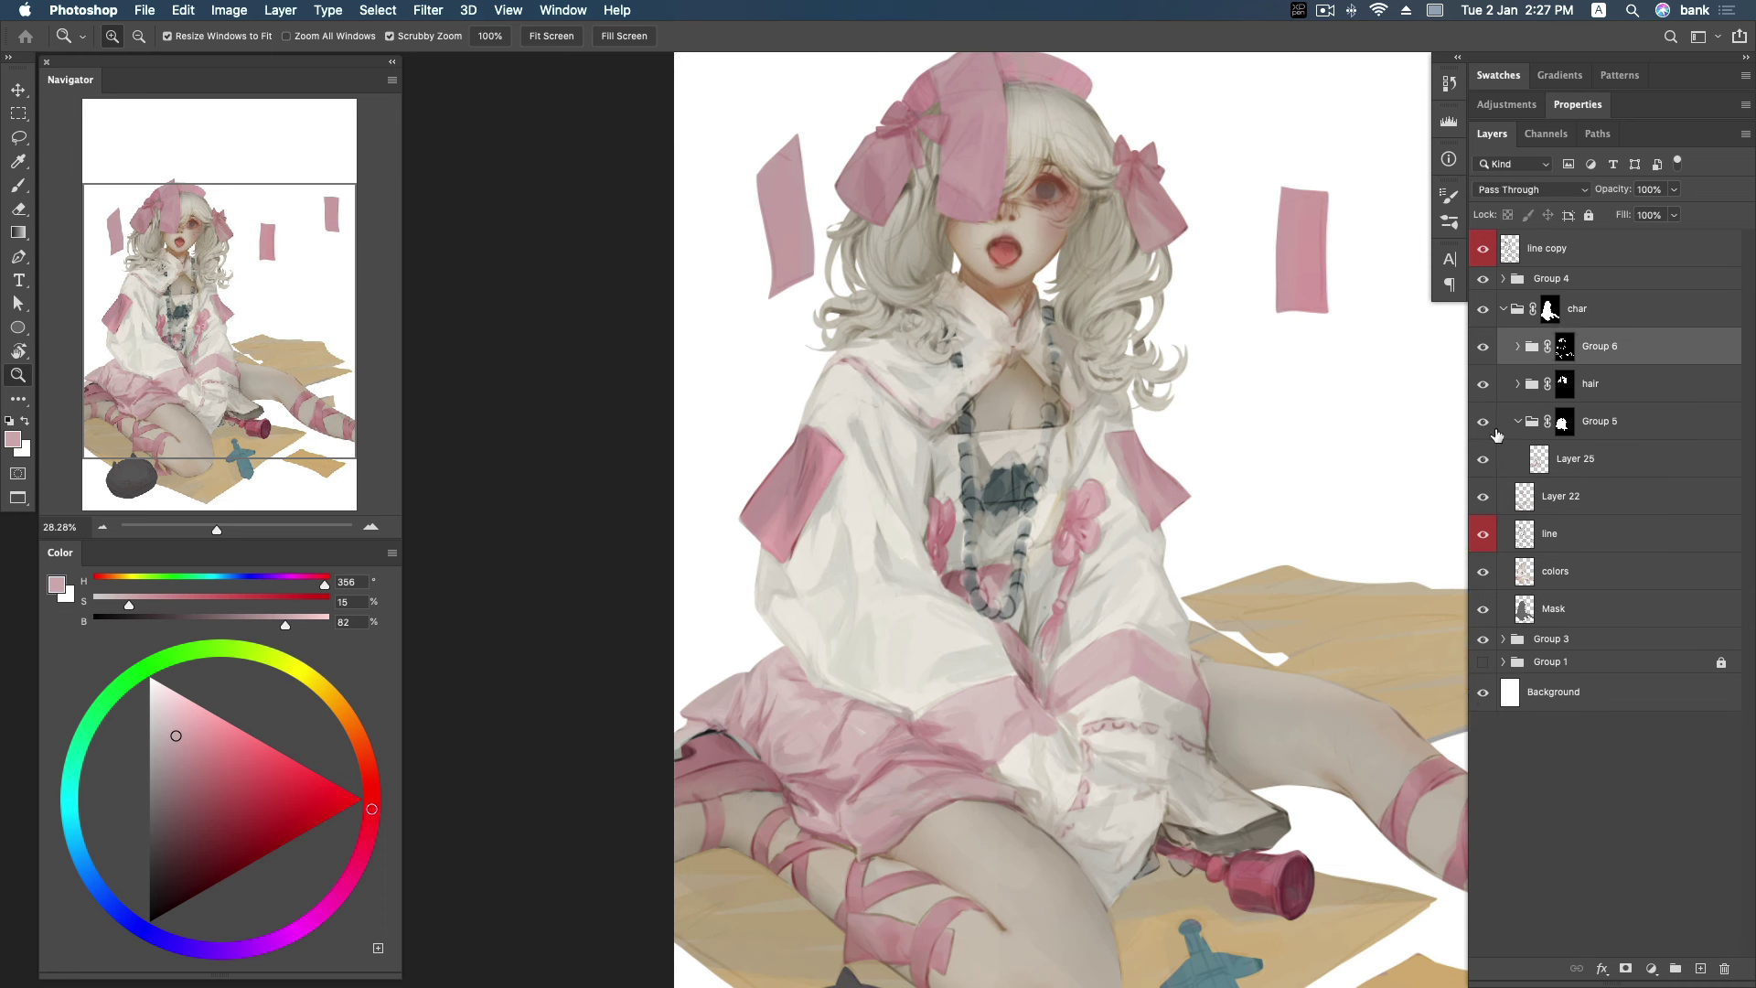
pyautogui.click(1700, 967)
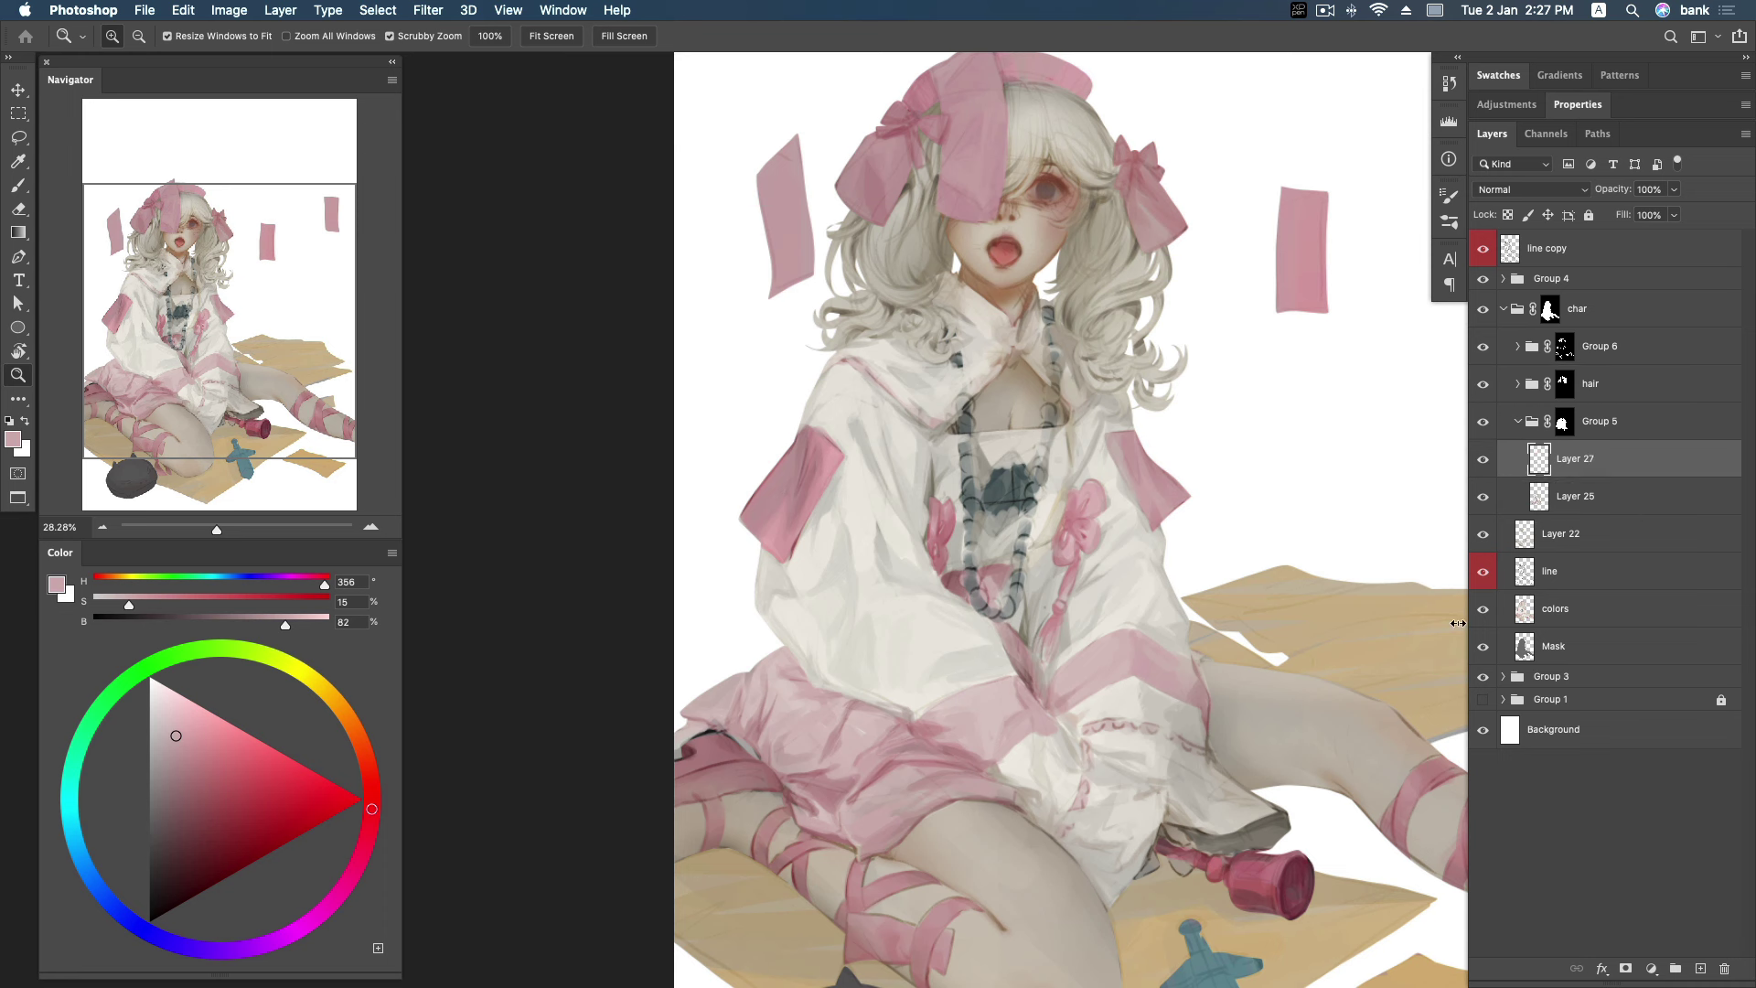
pyautogui.click(508, 10)
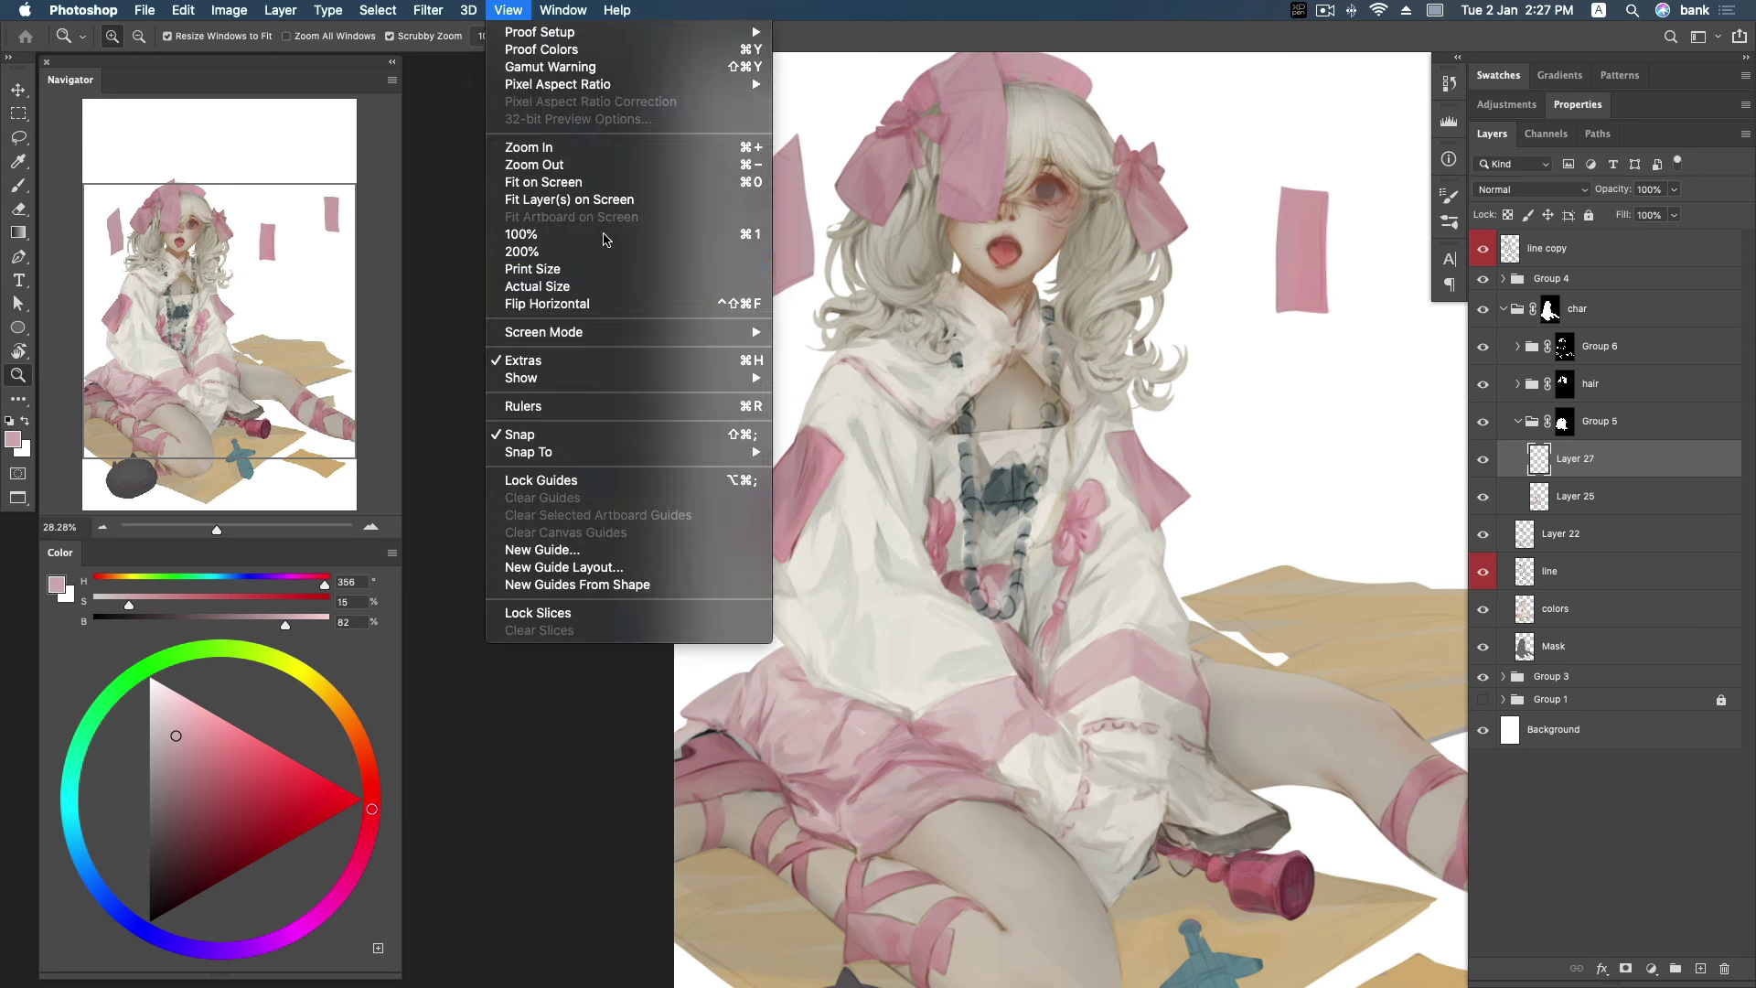
pyautogui.click(619, 303)
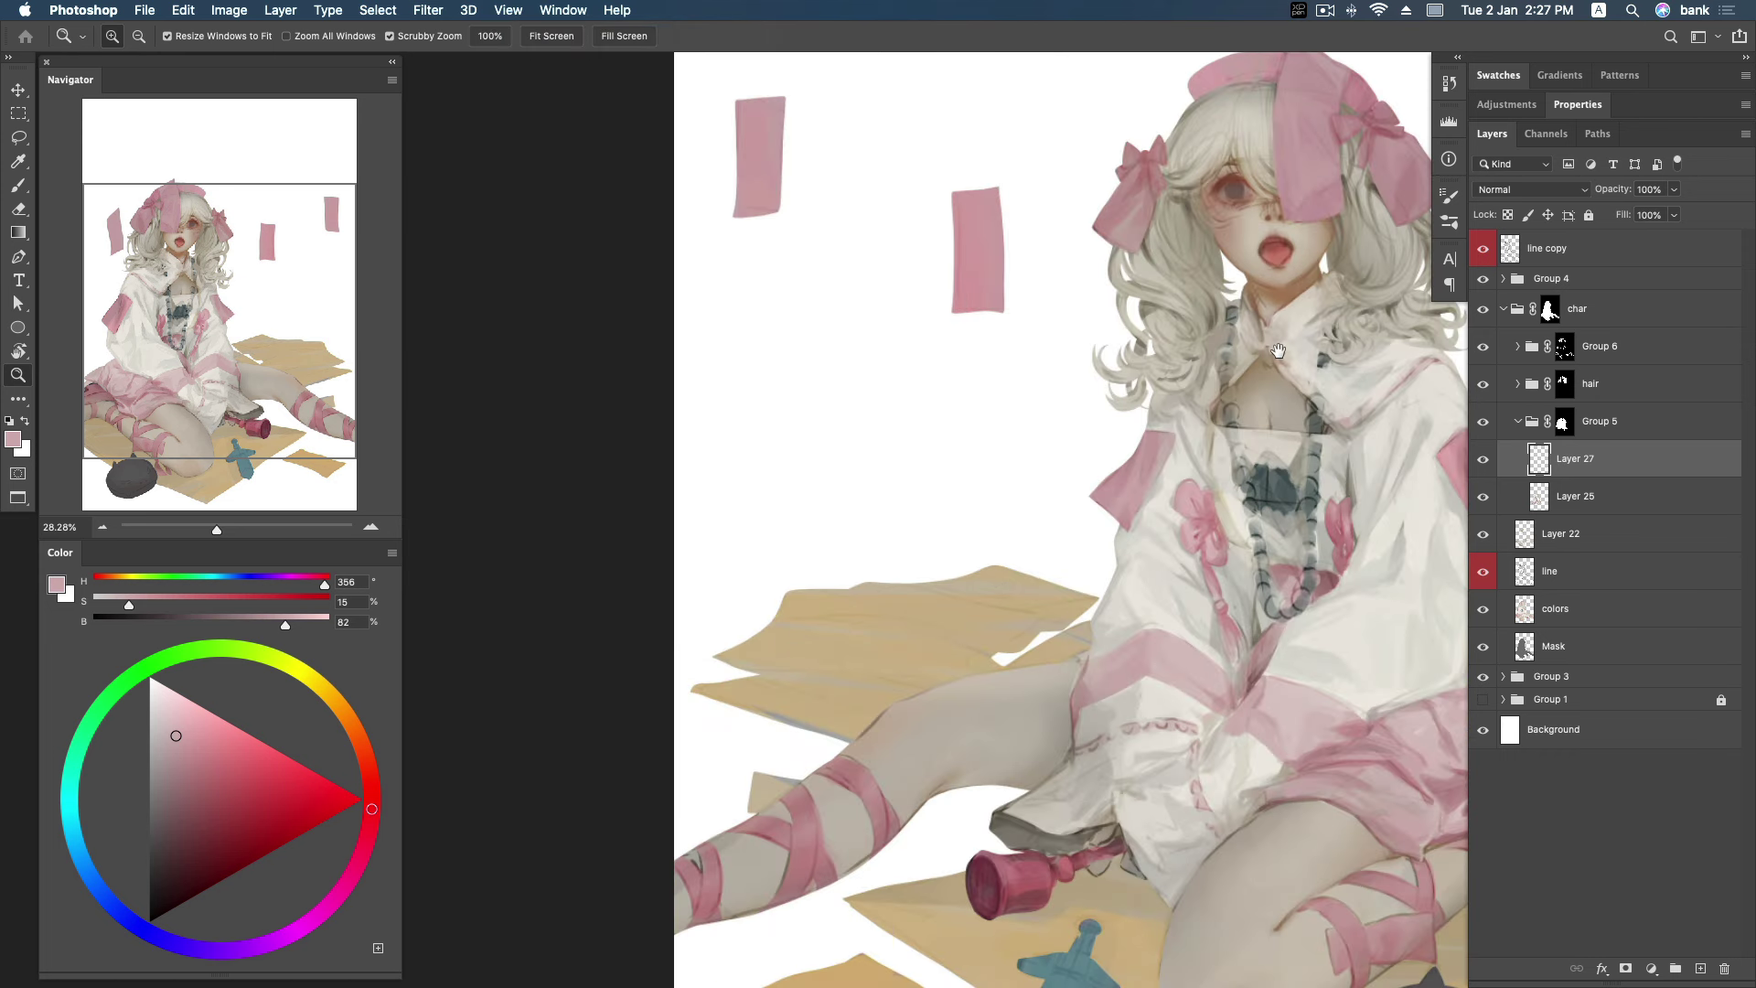
# Zoom into the face and set a smaller brush with a dark red colour for the eye lines.
pyautogui.scroll(3, 1068, 319)
pyautogui.scroll(2, 1068, 319)
pyautogui.scroll(1, 1051, 348)
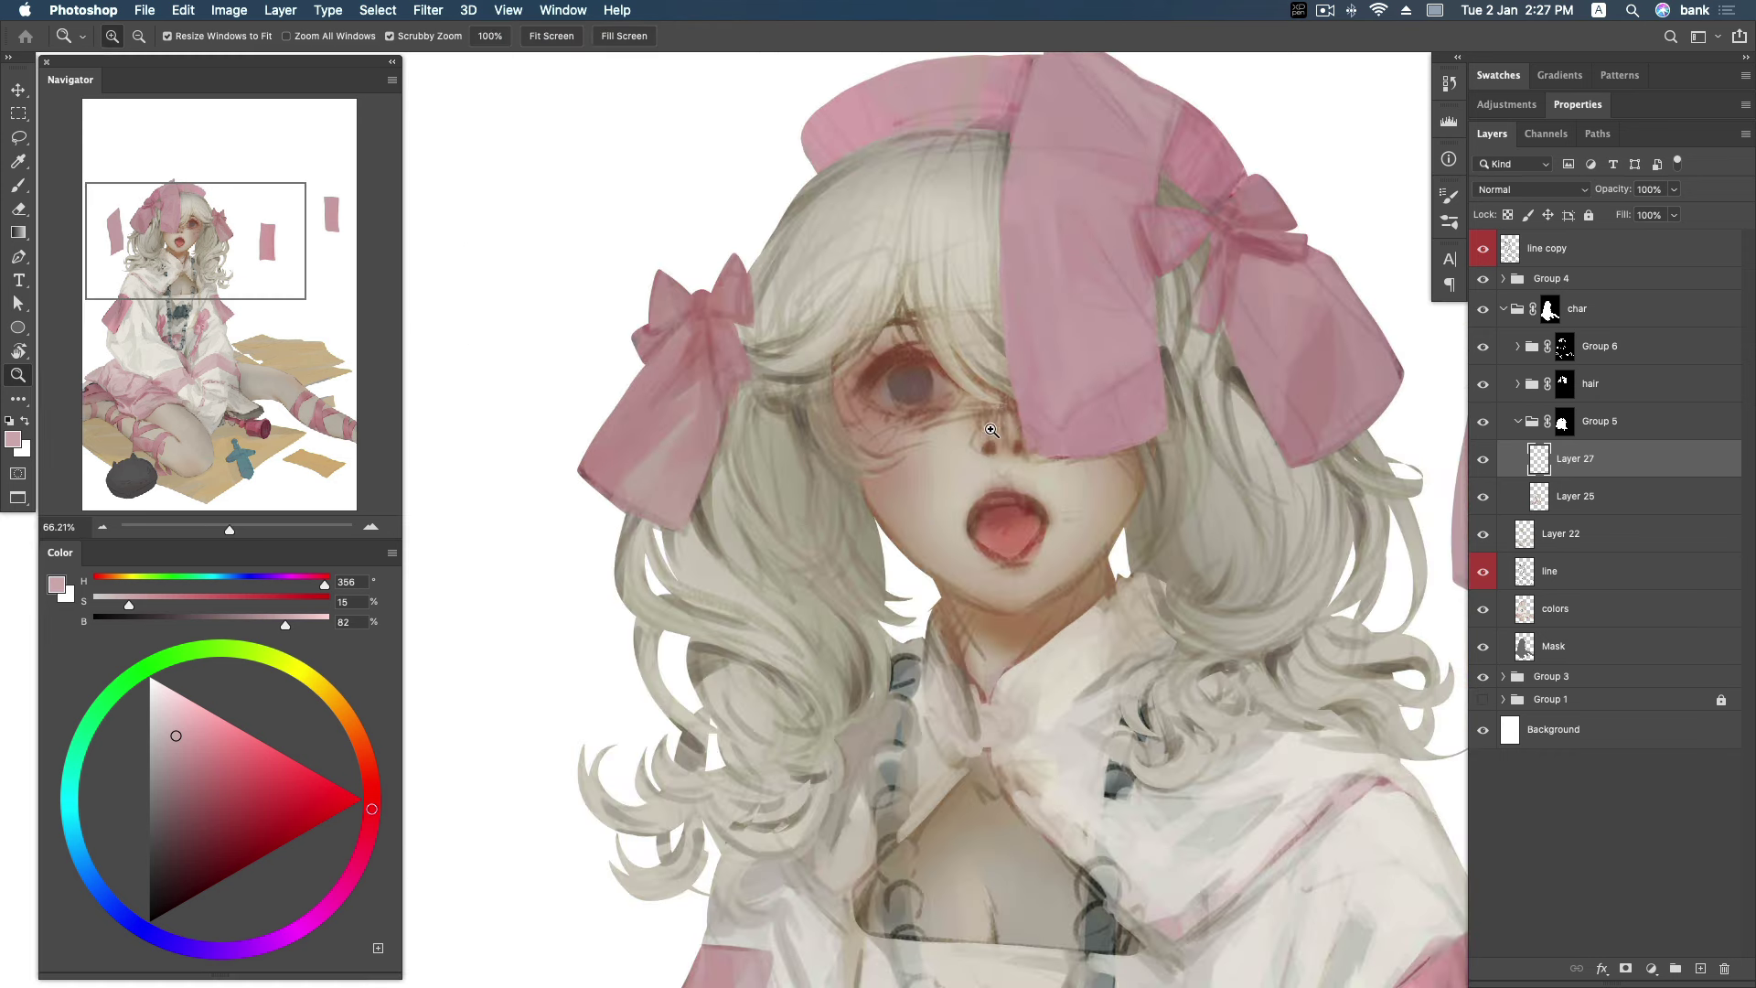
pyautogui.scroll(2, 1033, 393)
pyautogui.scroll(1, 1021, 445)
pyautogui.press('b')
pyautogui.press('[')
pyautogui.press('[')
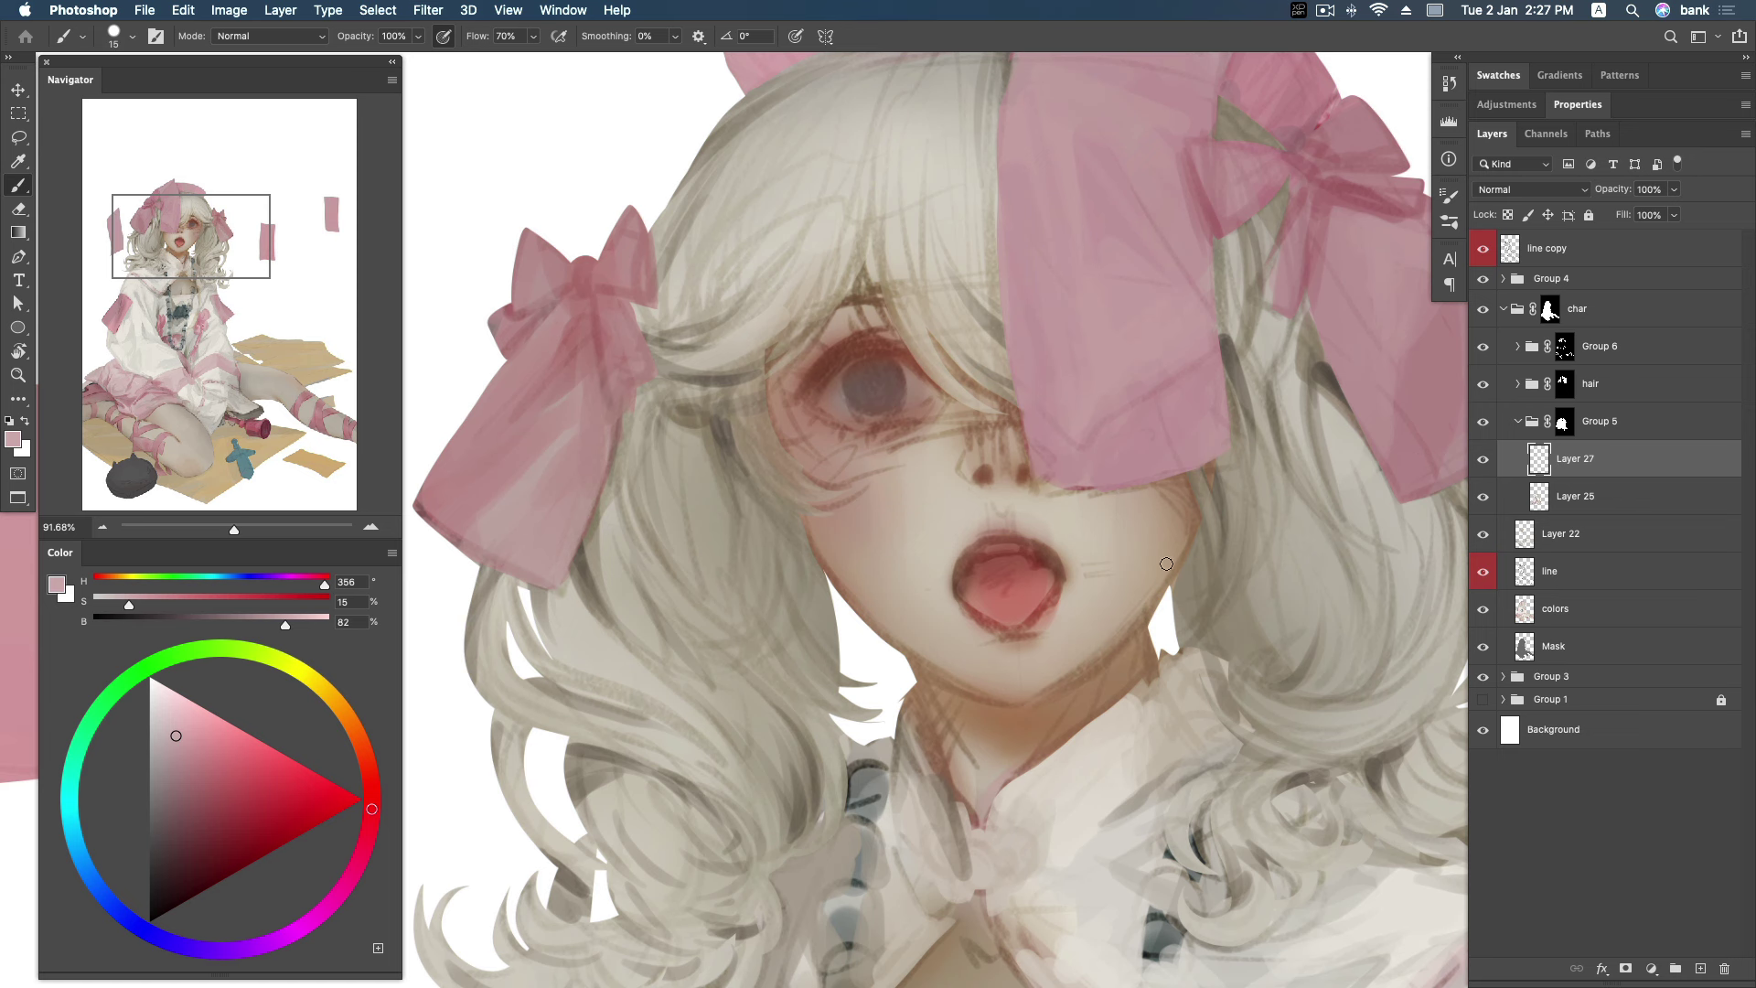
pyautogui.keyDown('alt'); pyautogui.click(1029, 552); pyautogui.keyUp('alt')
pyautogui.click(219, 841)
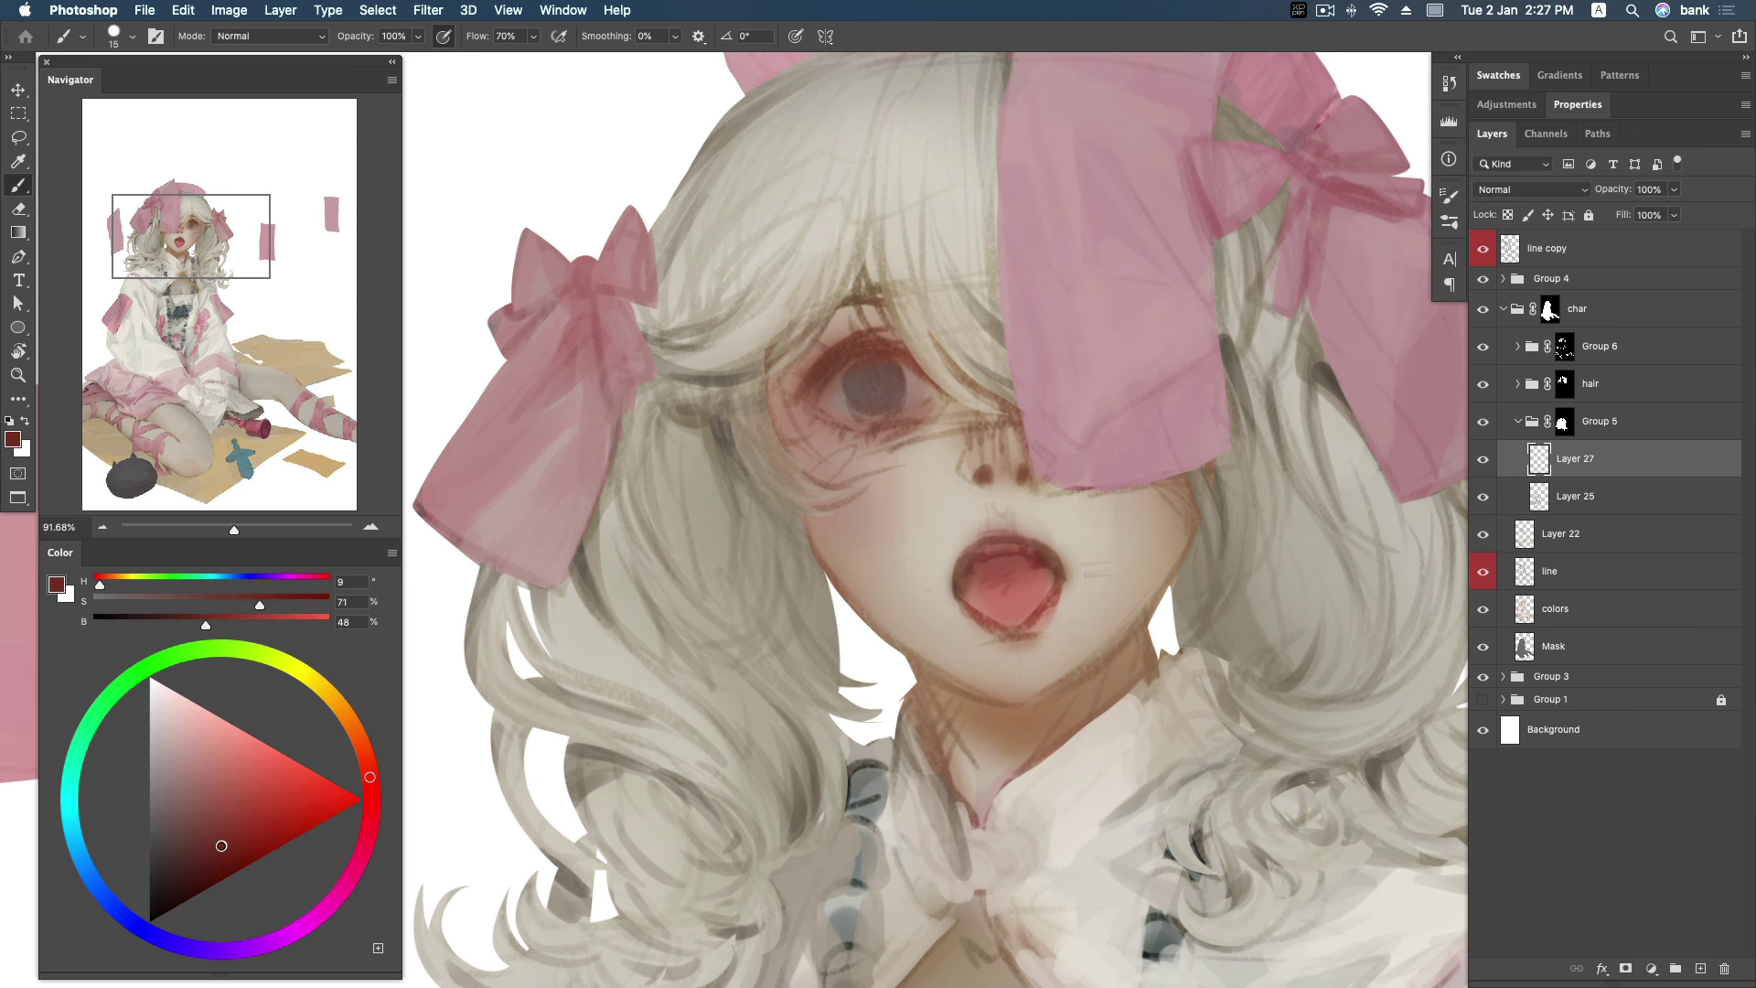
# Choose a hard round brush preset from the brush preset picker.
pyautogui.rightClick(983, 431)
pyautogui.press('Escape')
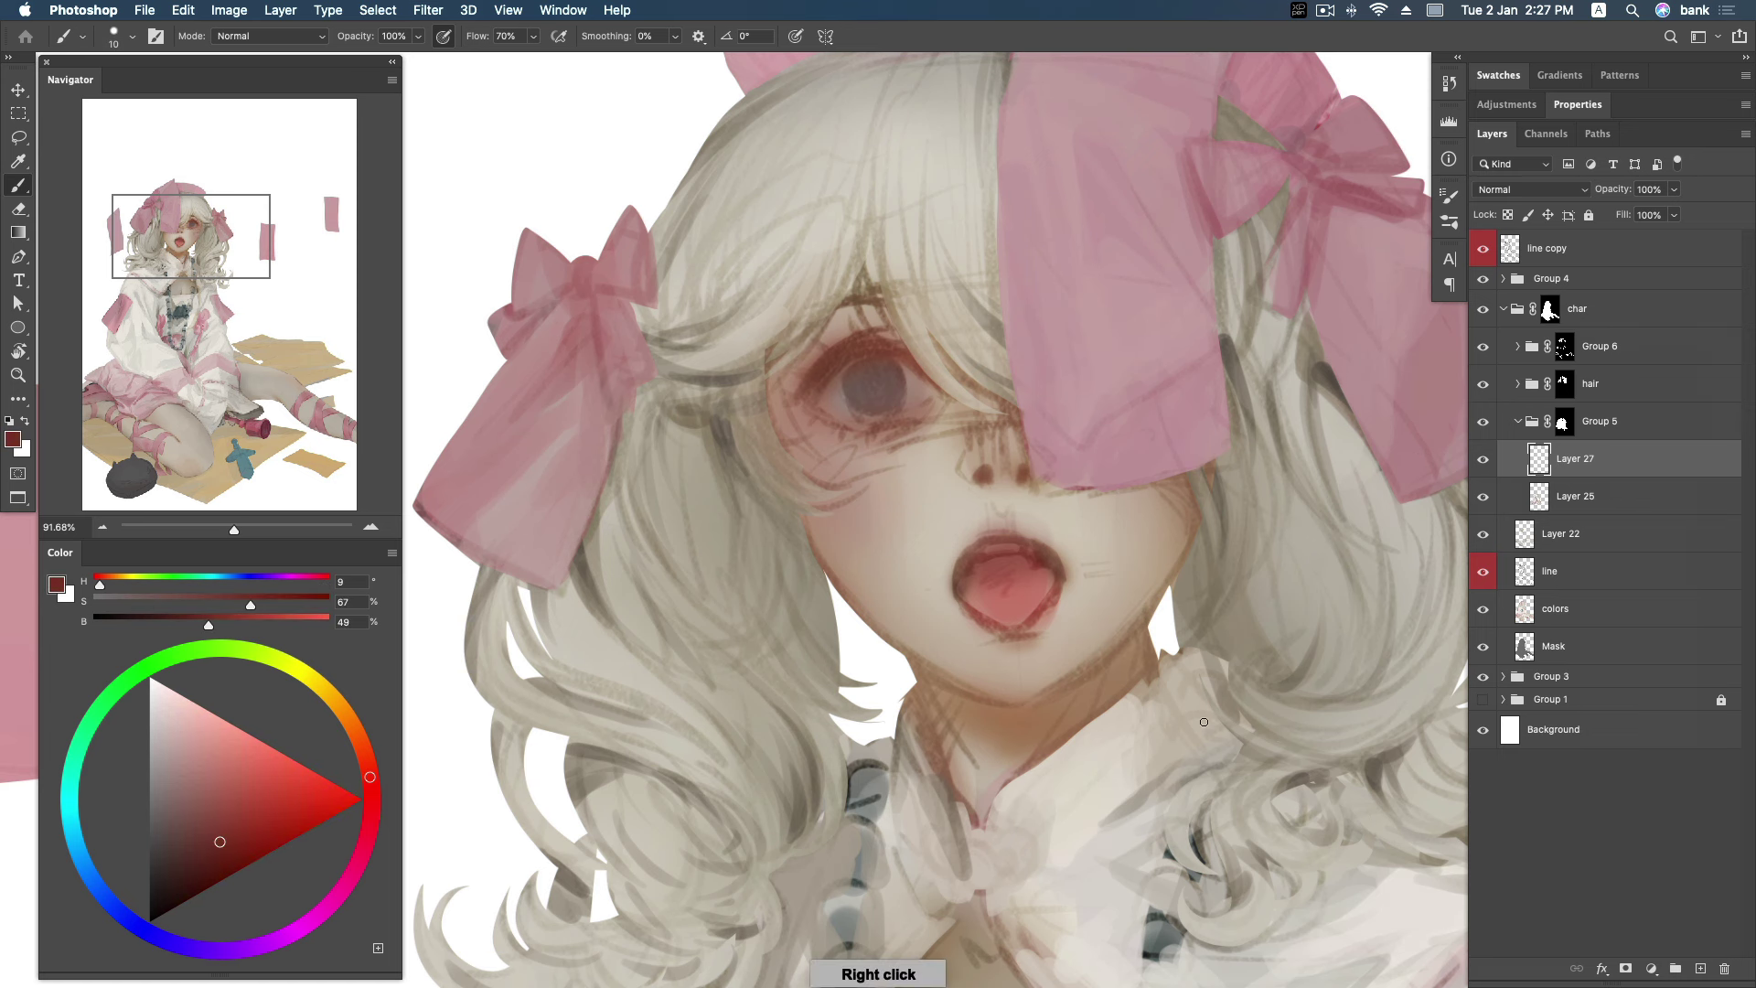
pyautogui.rightClick(1062, 432)
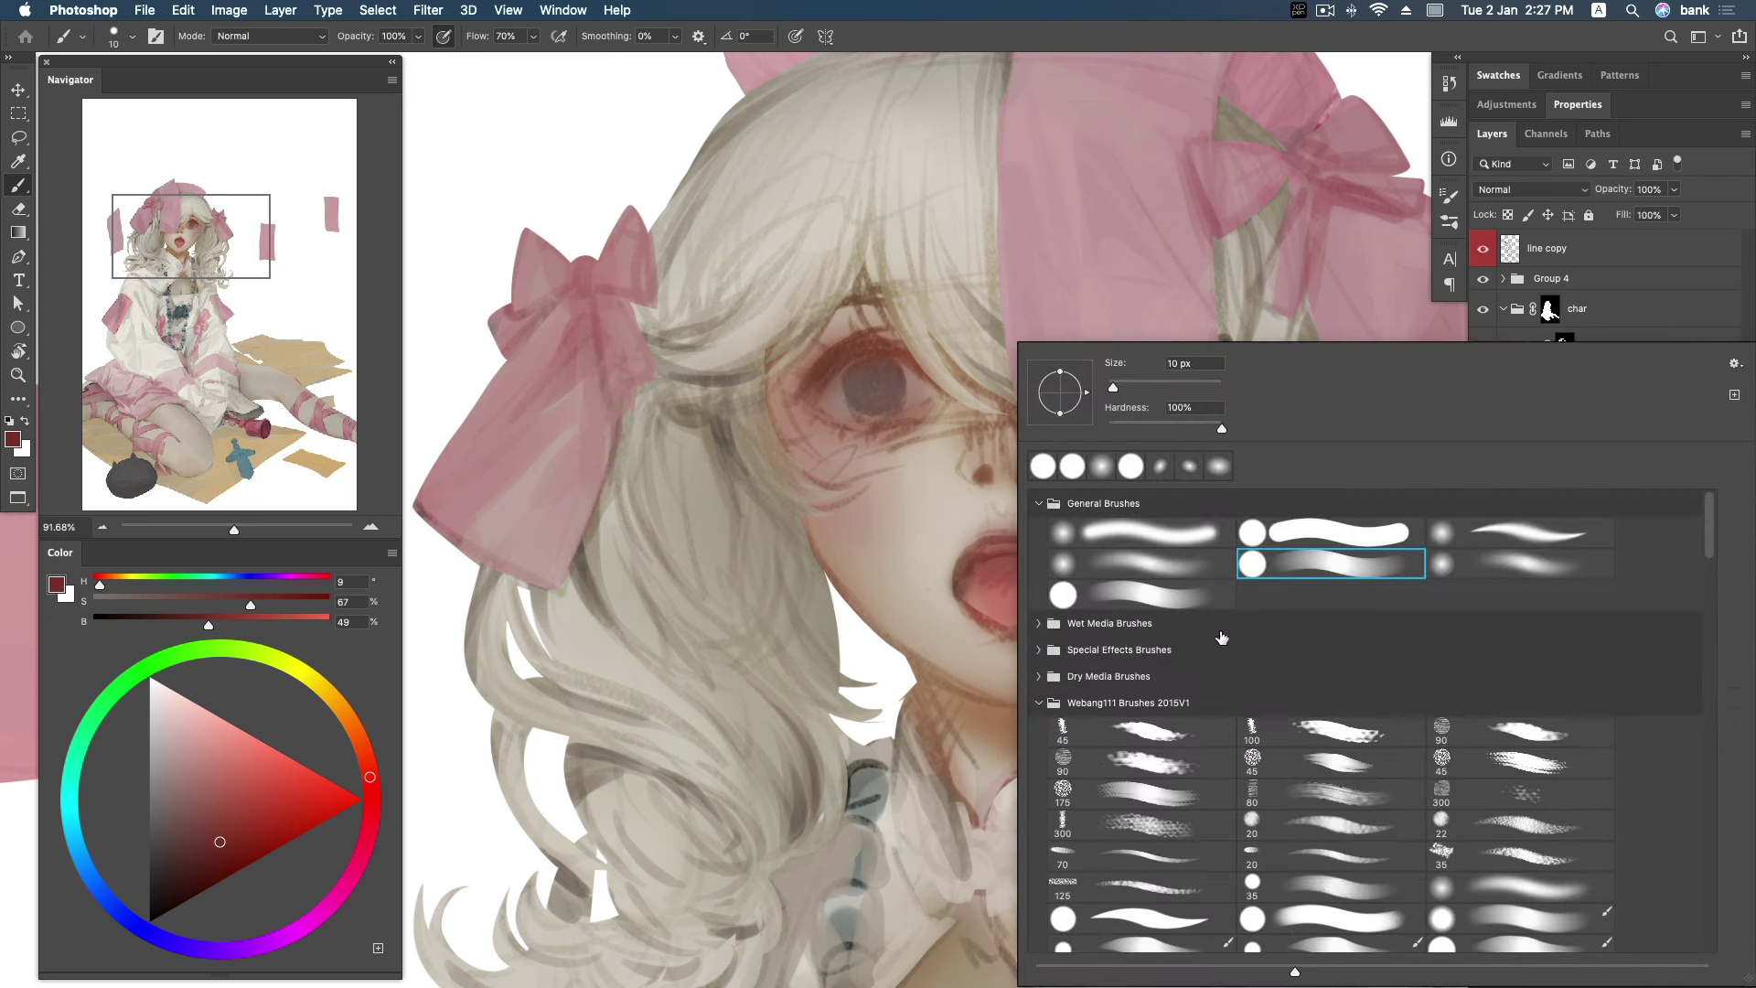
pyautogui.click(1157, 918)
pyautogui.press('Return')
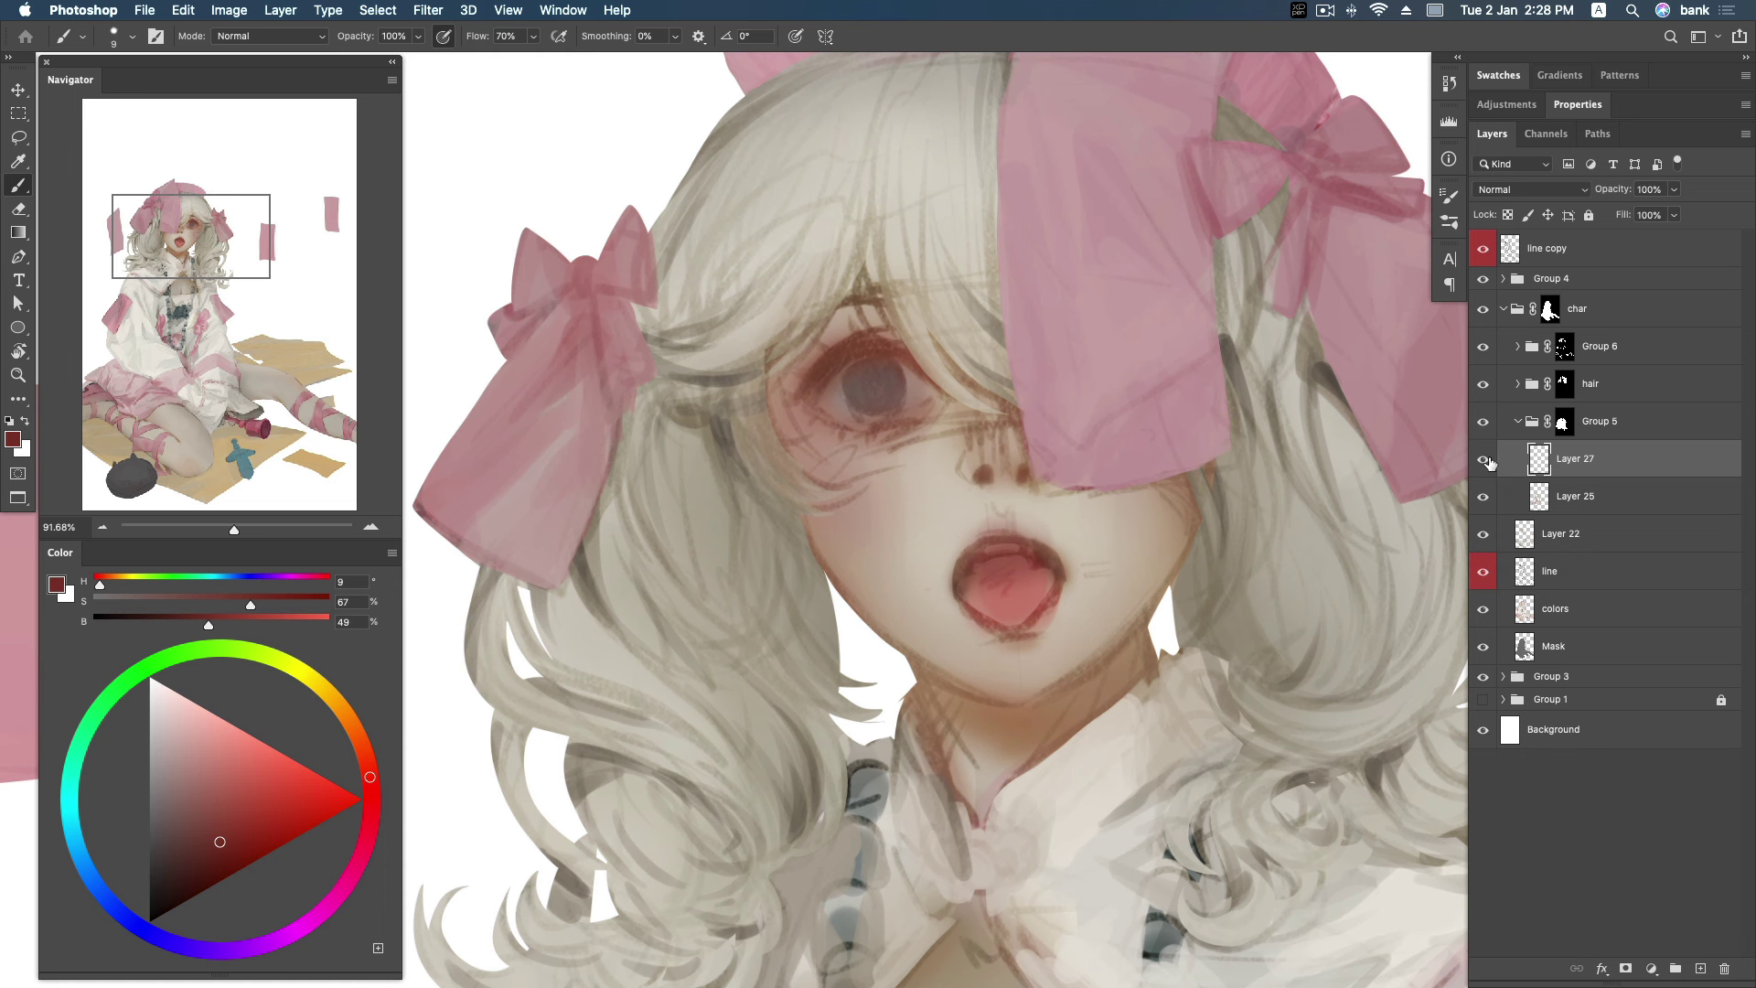
# Hide Layer 25, move Layer 27 below it out of Group 5, and pick a browner dark red.
pyautogui.click(1483, 499)
pyautogui.hotkey('ctrl', '[')
pyautogui.hotkey('ctrl', '[')
pyautogui.click(1518, 423)
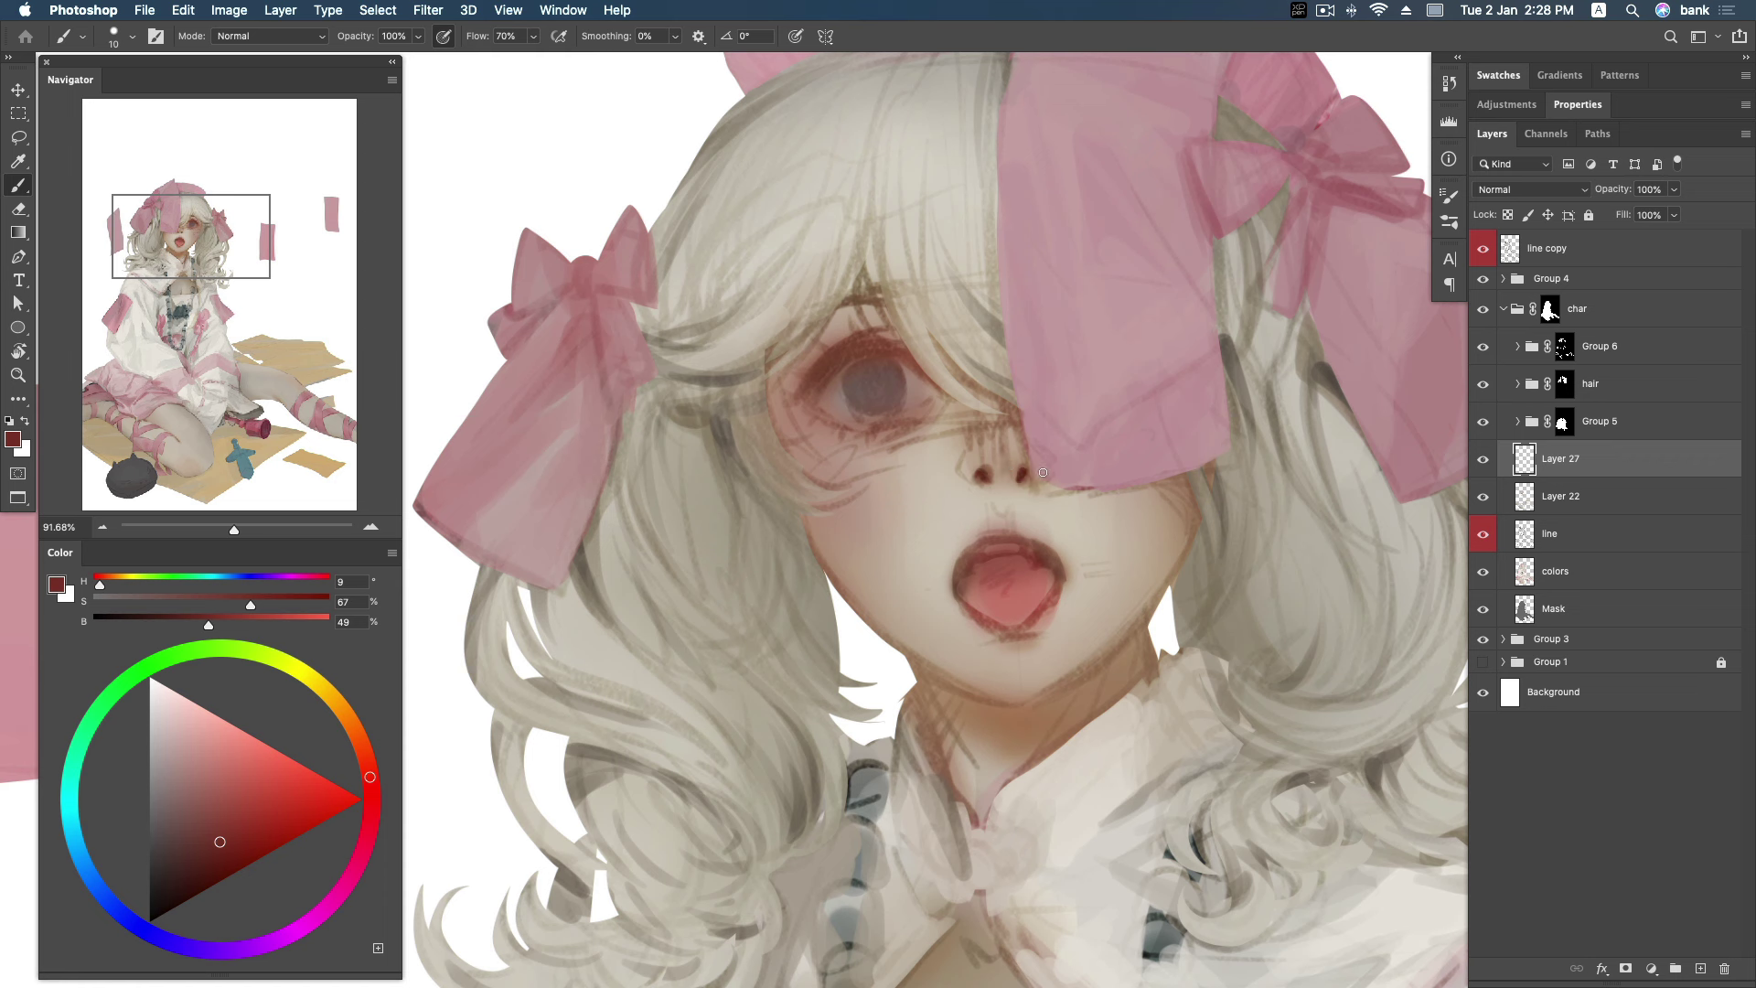
pyautogui.press(']')
pyautogui.keyDown('alt'); pyautogui.click(1061, 559); pyautogui.keyUp('alt')
pyautogui.moveTo(203, 837); pyautogui.dragTo(203, 853)
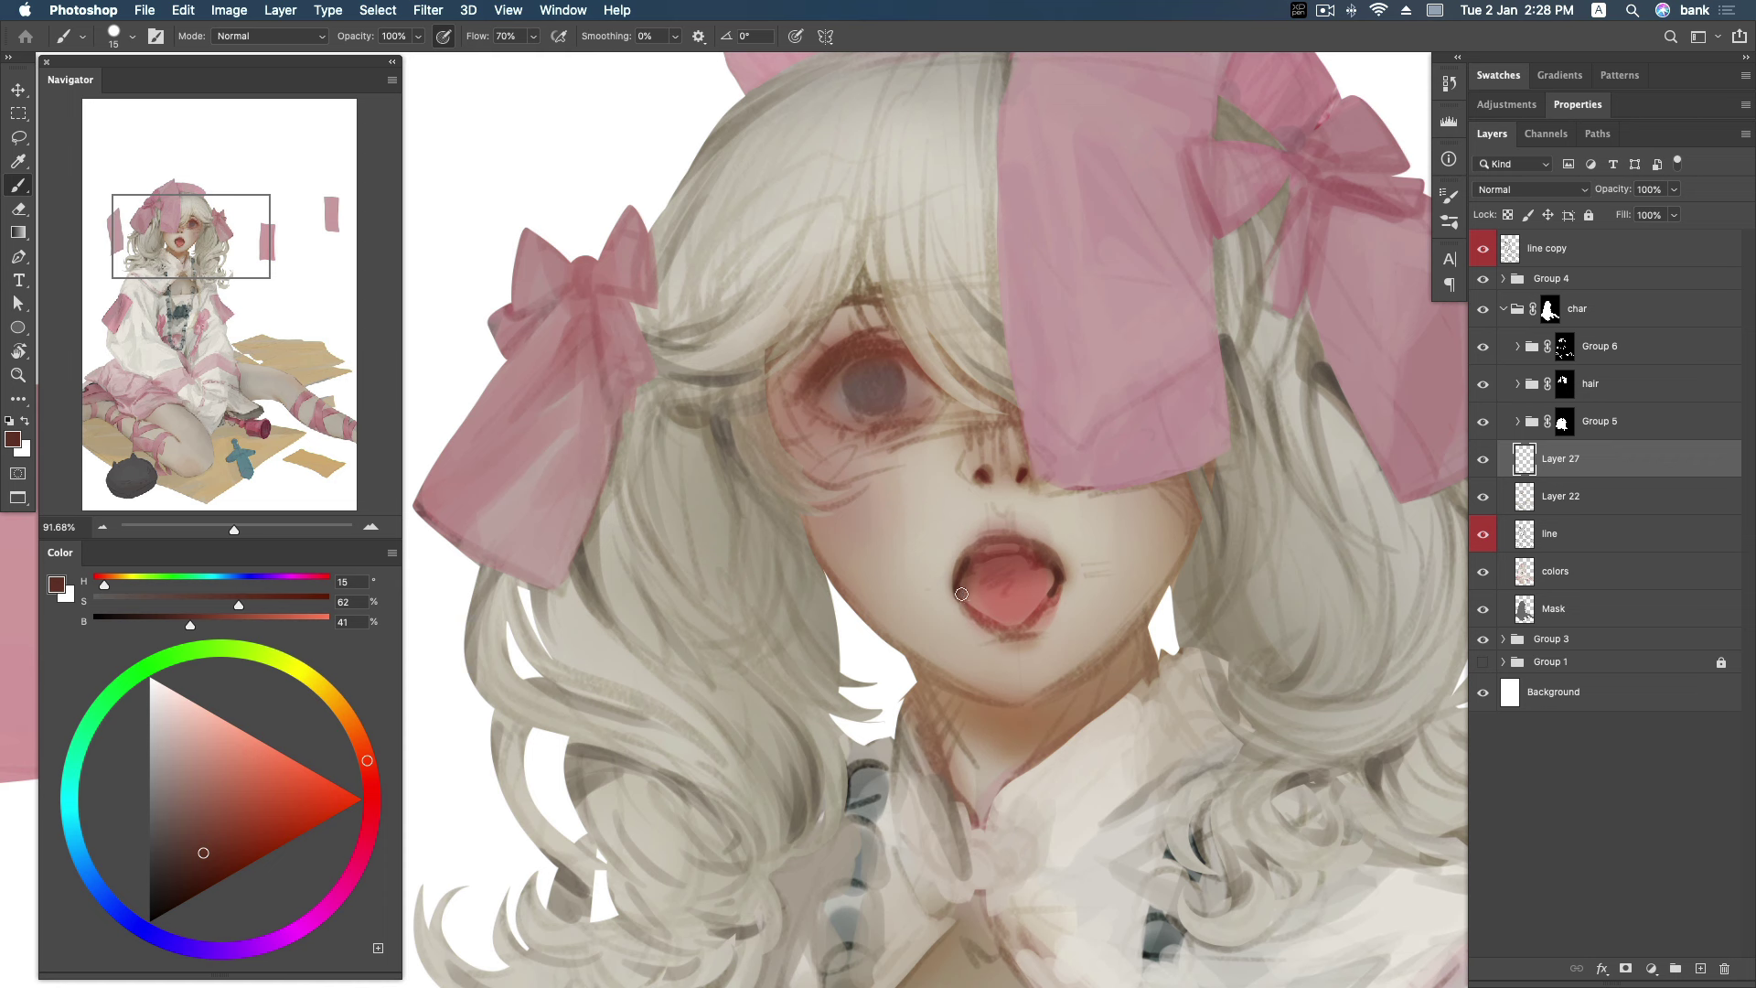
pyautogui.press('[')
pyautogui.press(']')
# Hide the line copy layer and settle on a deep dark red for the mouth.
pyautogui.keyDown('alt'); pyautogui.click(1029, 597); pyautogui.keyUp('alt')
pyautogui.click(246, 789)
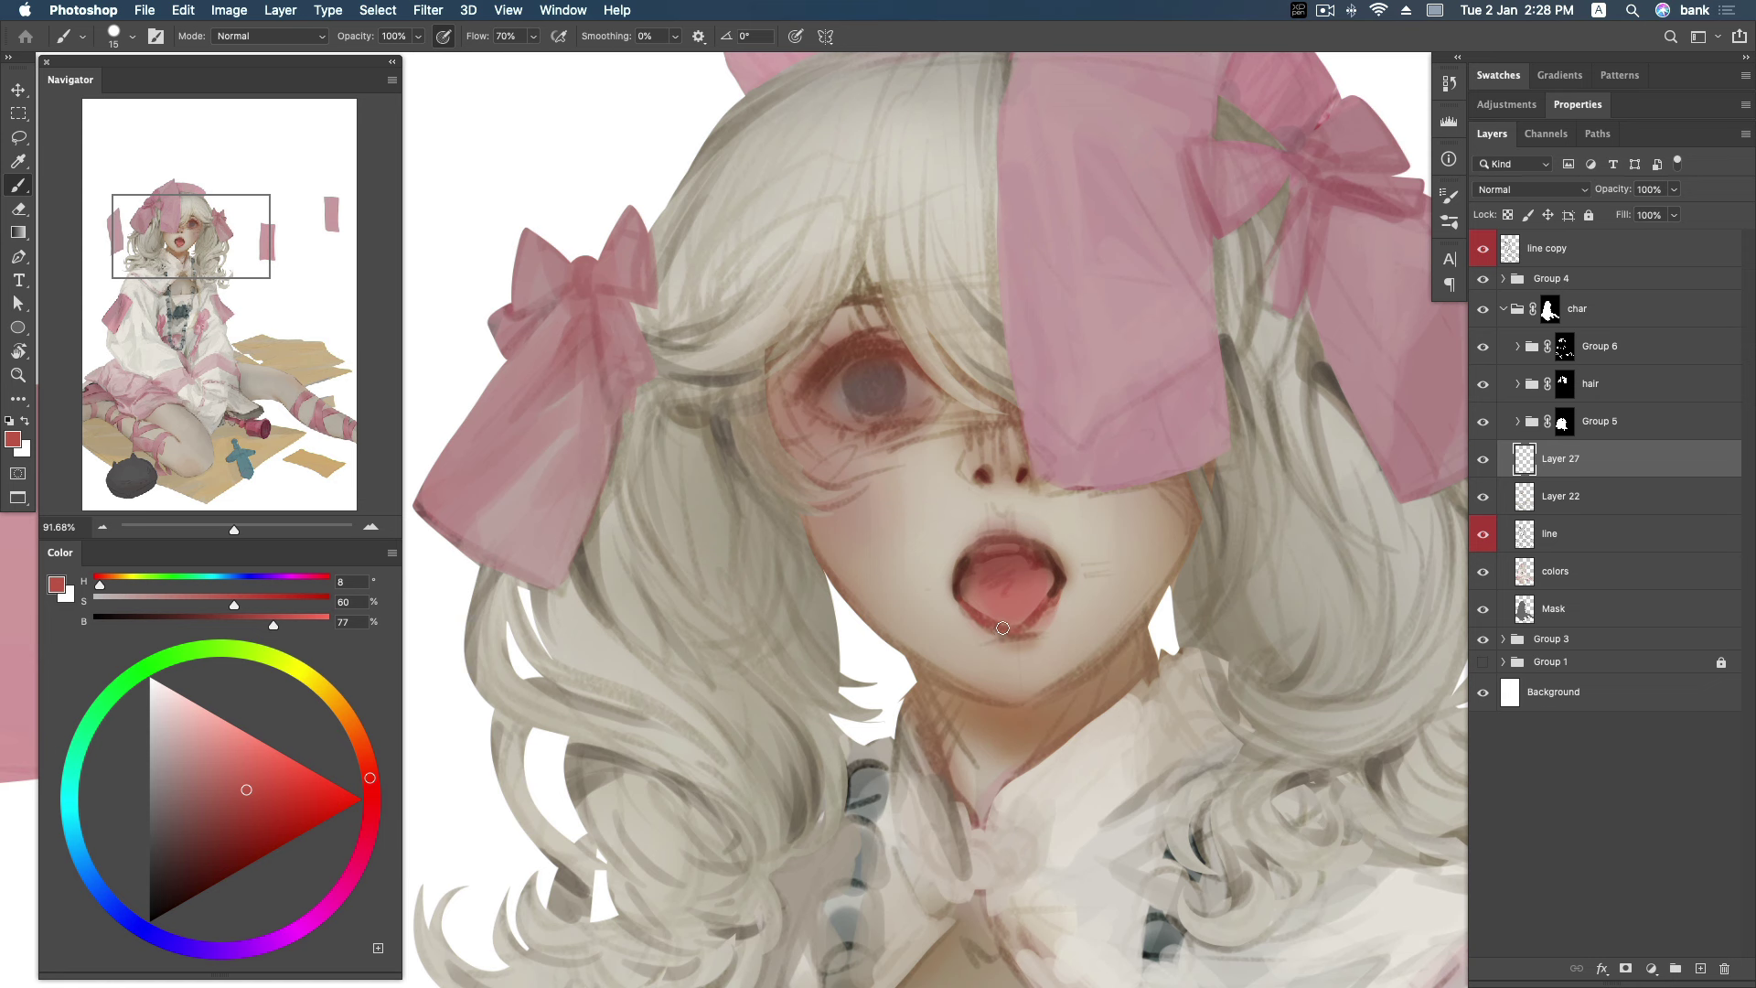
pyautogui.click(1482, 247)
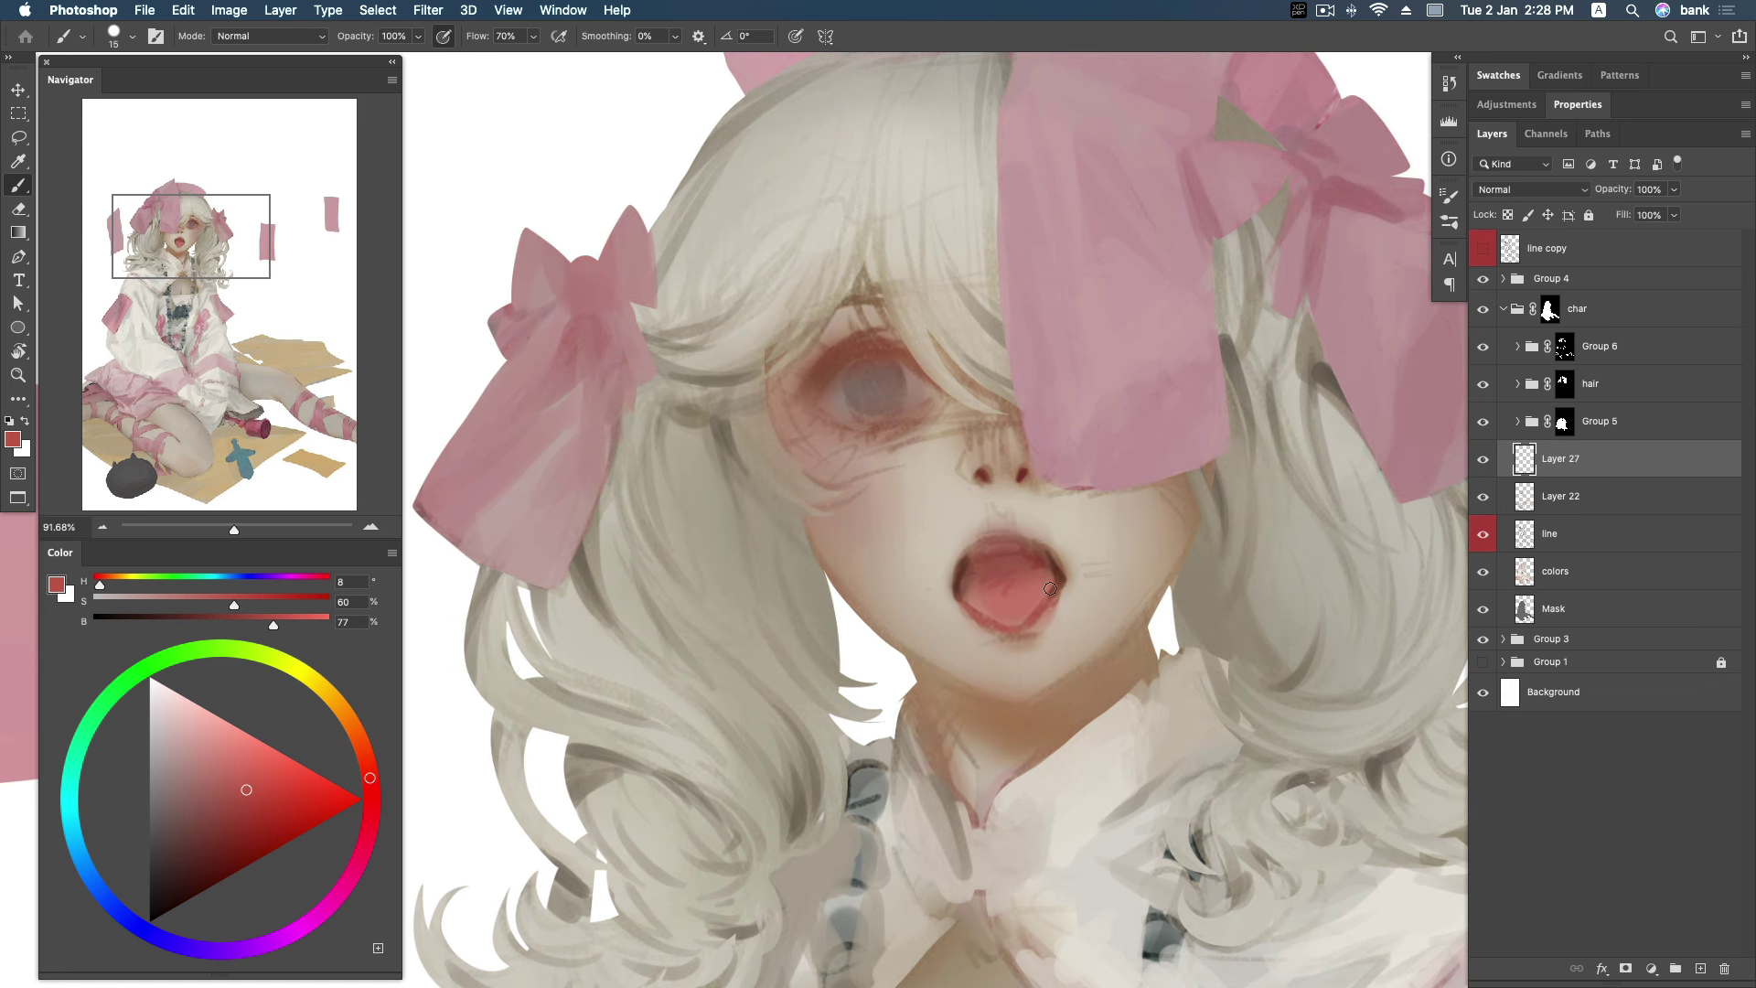
pyautogui.click(240, 817)
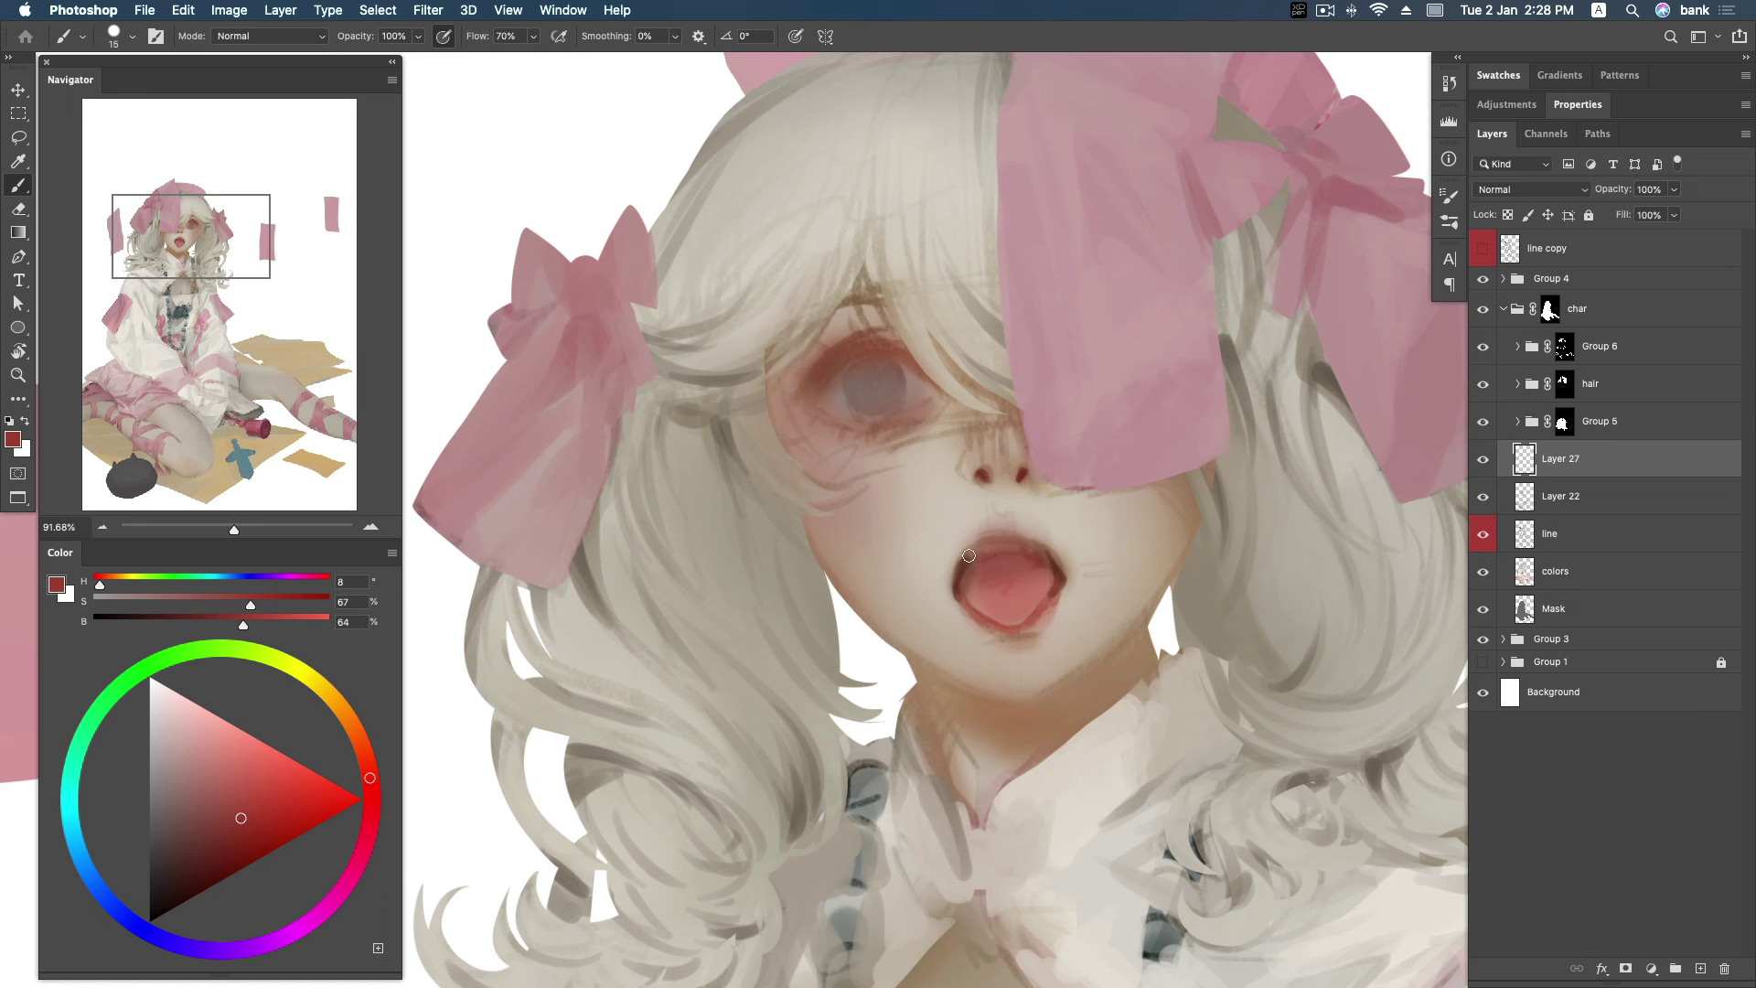
pyautogui.click(236, 838)
pyautogui.click(371, 788)
pyautogui.moveTo(224, 848); pyautogui.dragTo(194, 871)
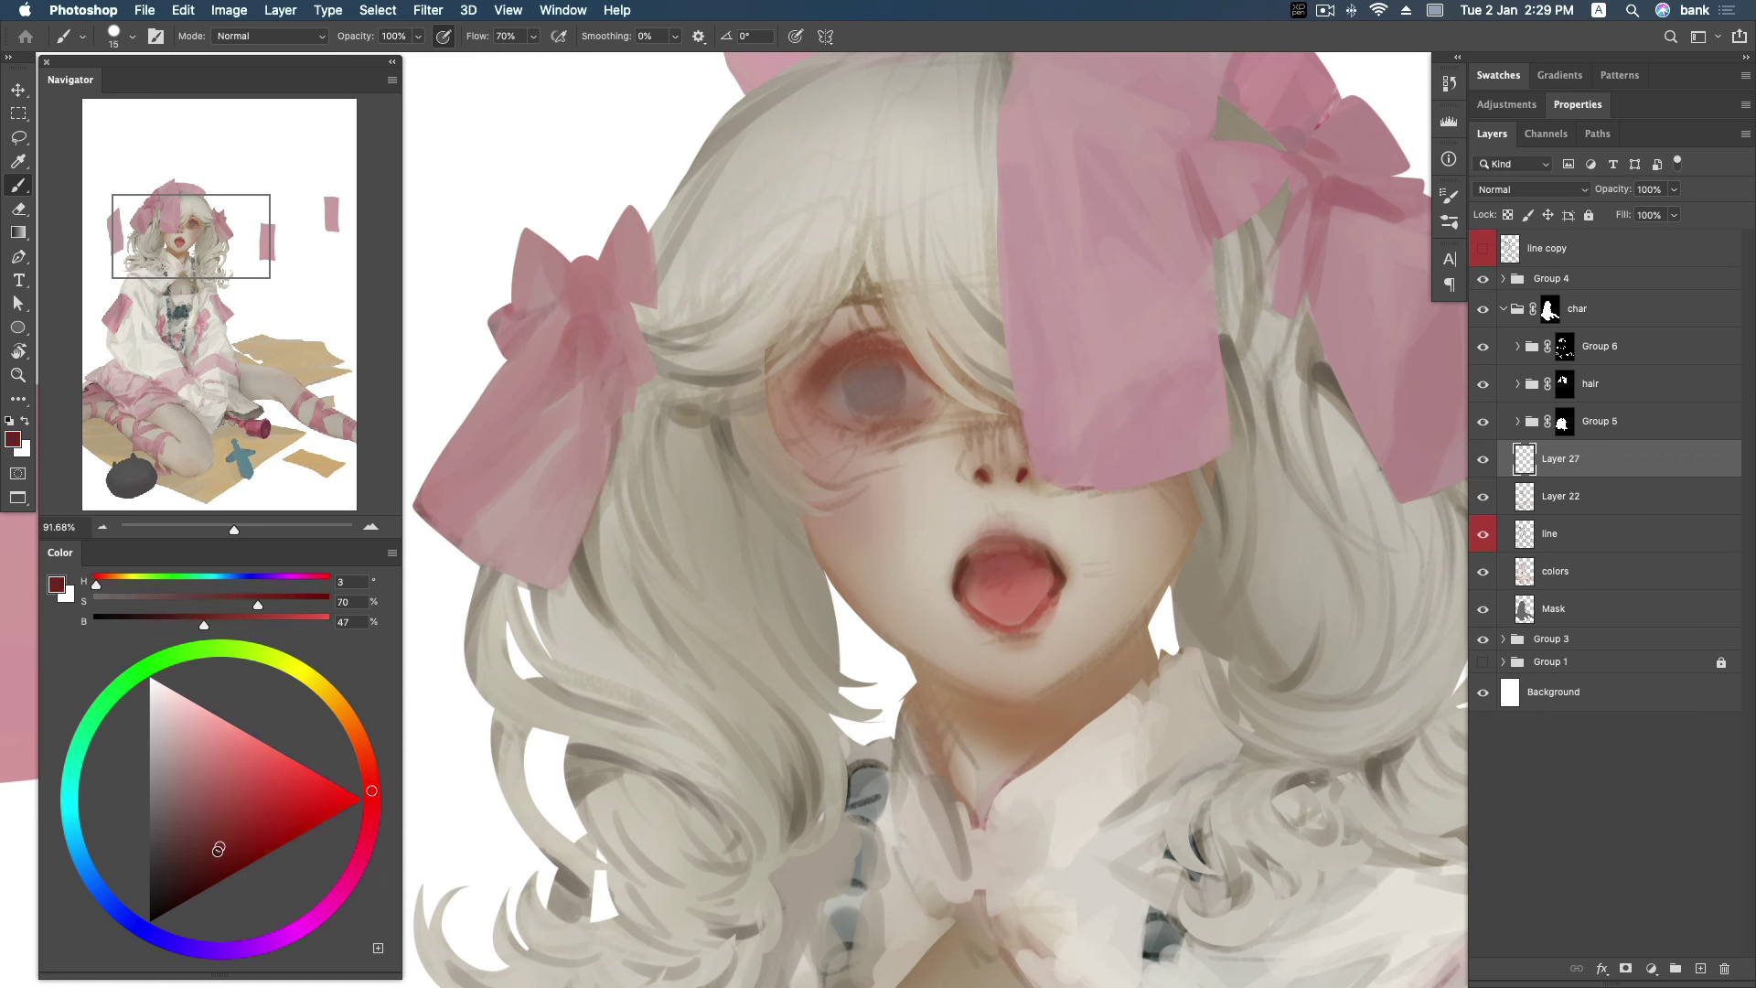
# Darken both mouth corners and the lower edge of the mouth with a small brush.
pyautogui.press('[')
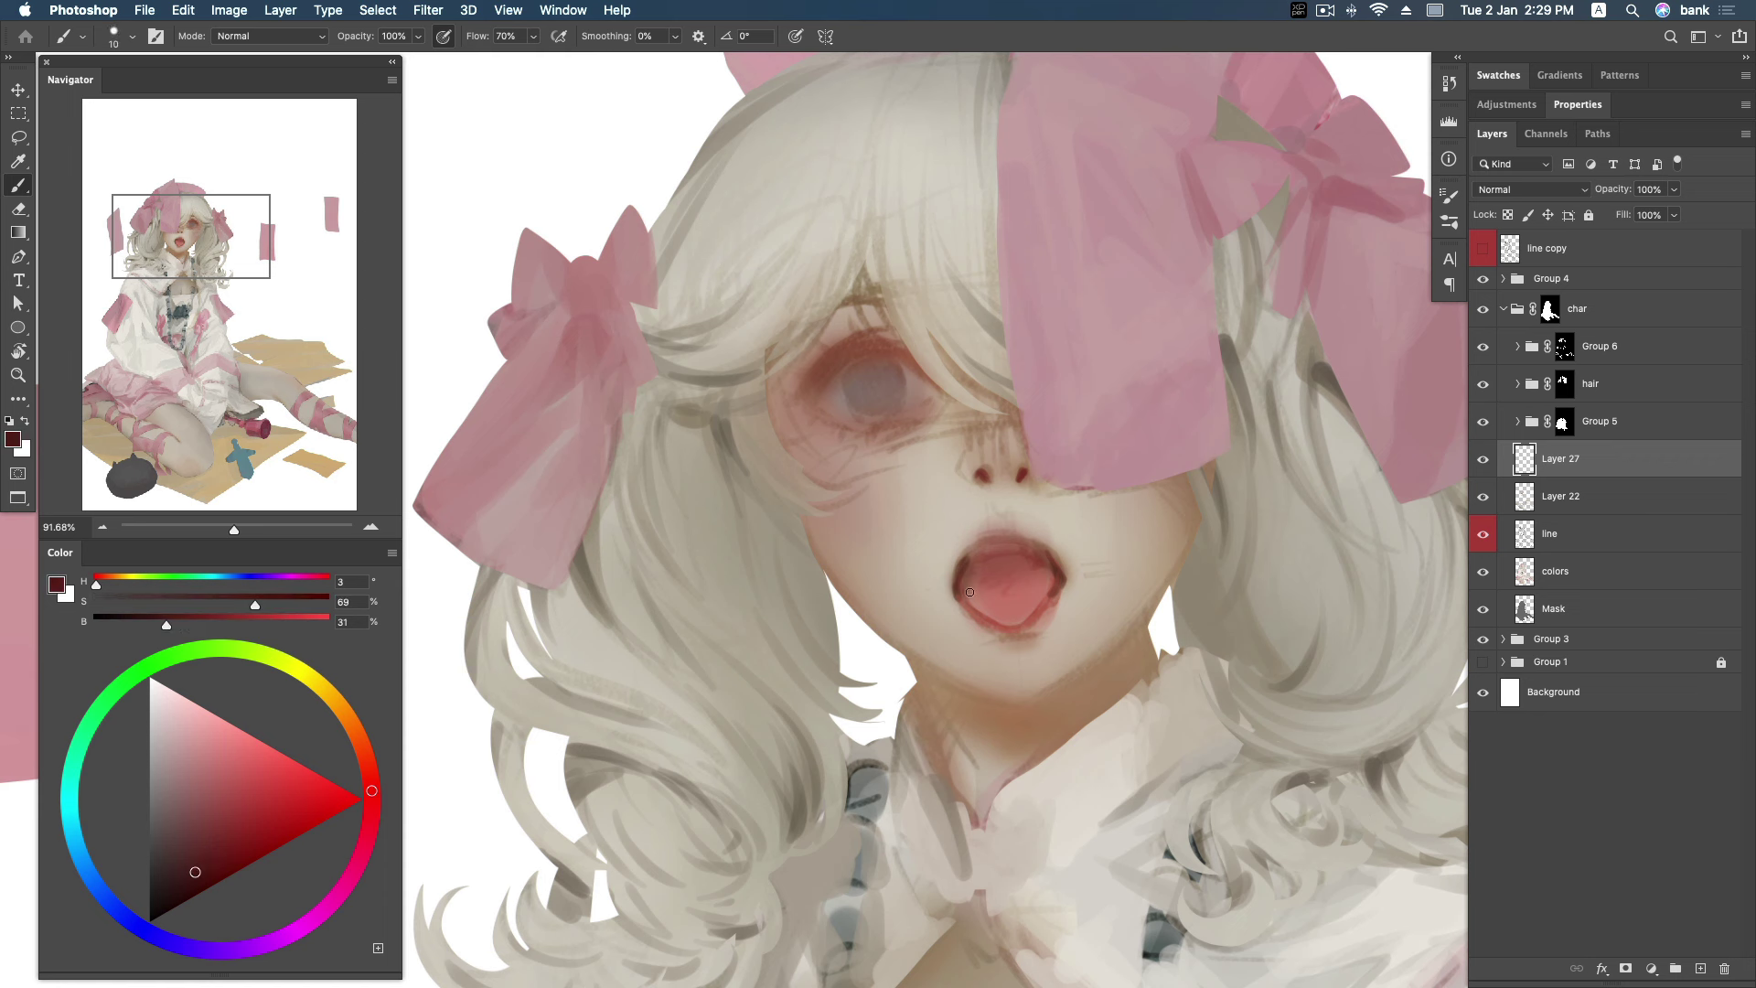
pyautogui.moveTo(1056, 569); pyautogui.dragTo(1061, 580)
pyautogui.moveTo(989, 621)
pyautogui.mouseDown()
pyautogui.moveTo(1036, 611)
pyautogui.moveTo(1021, 631)
pyautogui.moveTo(983, 619)
pyautogui.mouseUp()
pyautogui.moveTo(958, 564)
pyautogui.mouseDown()
pyautogui.moveTo(951, 602)
pyautogui.moveTo(1036, 635)
pyautogui.mouseUp()
# Paint a tan shadow under the lower lip and a small dark mark above the upper lip.
pyautogui.click(357, 736)
pyautogui.click(216, 781)
pyautogui.click(363, 749)
pyautogui.moveTo(993, 642); pyautogui.dragTo(1015, 642)
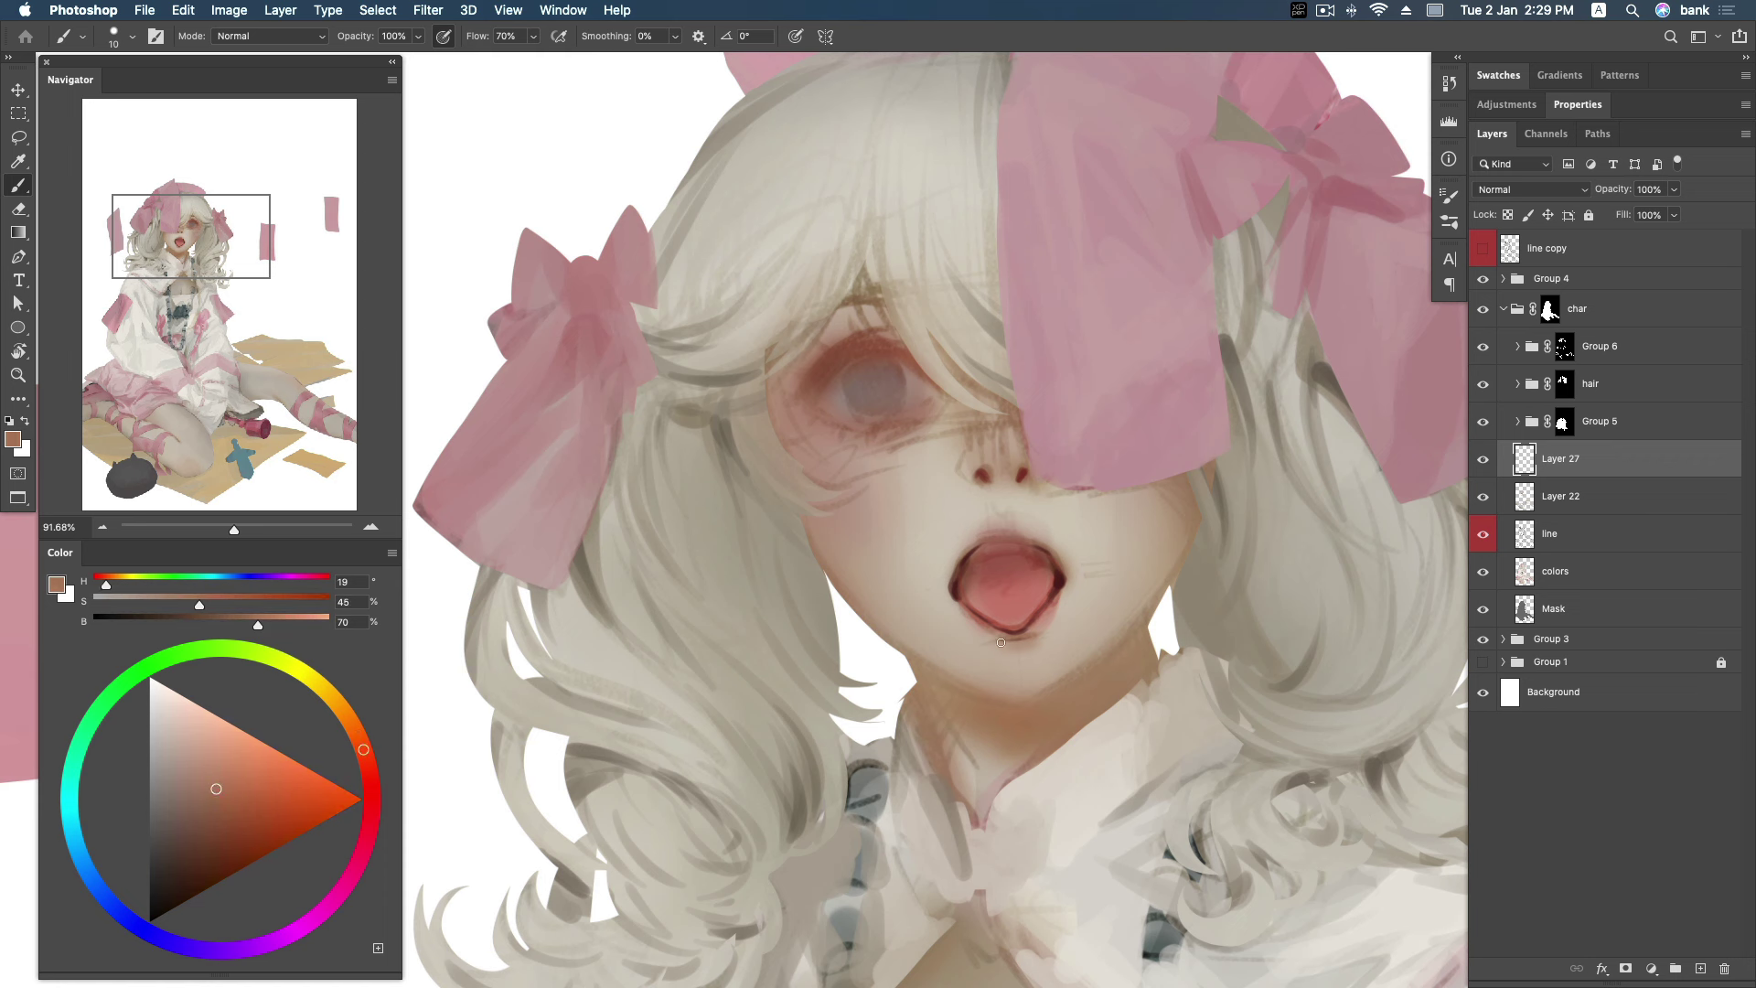
pyautogui.click(220, 812)
pyautogui.moveTo(999, 644); pyautogui.dragTo(1032, 642)
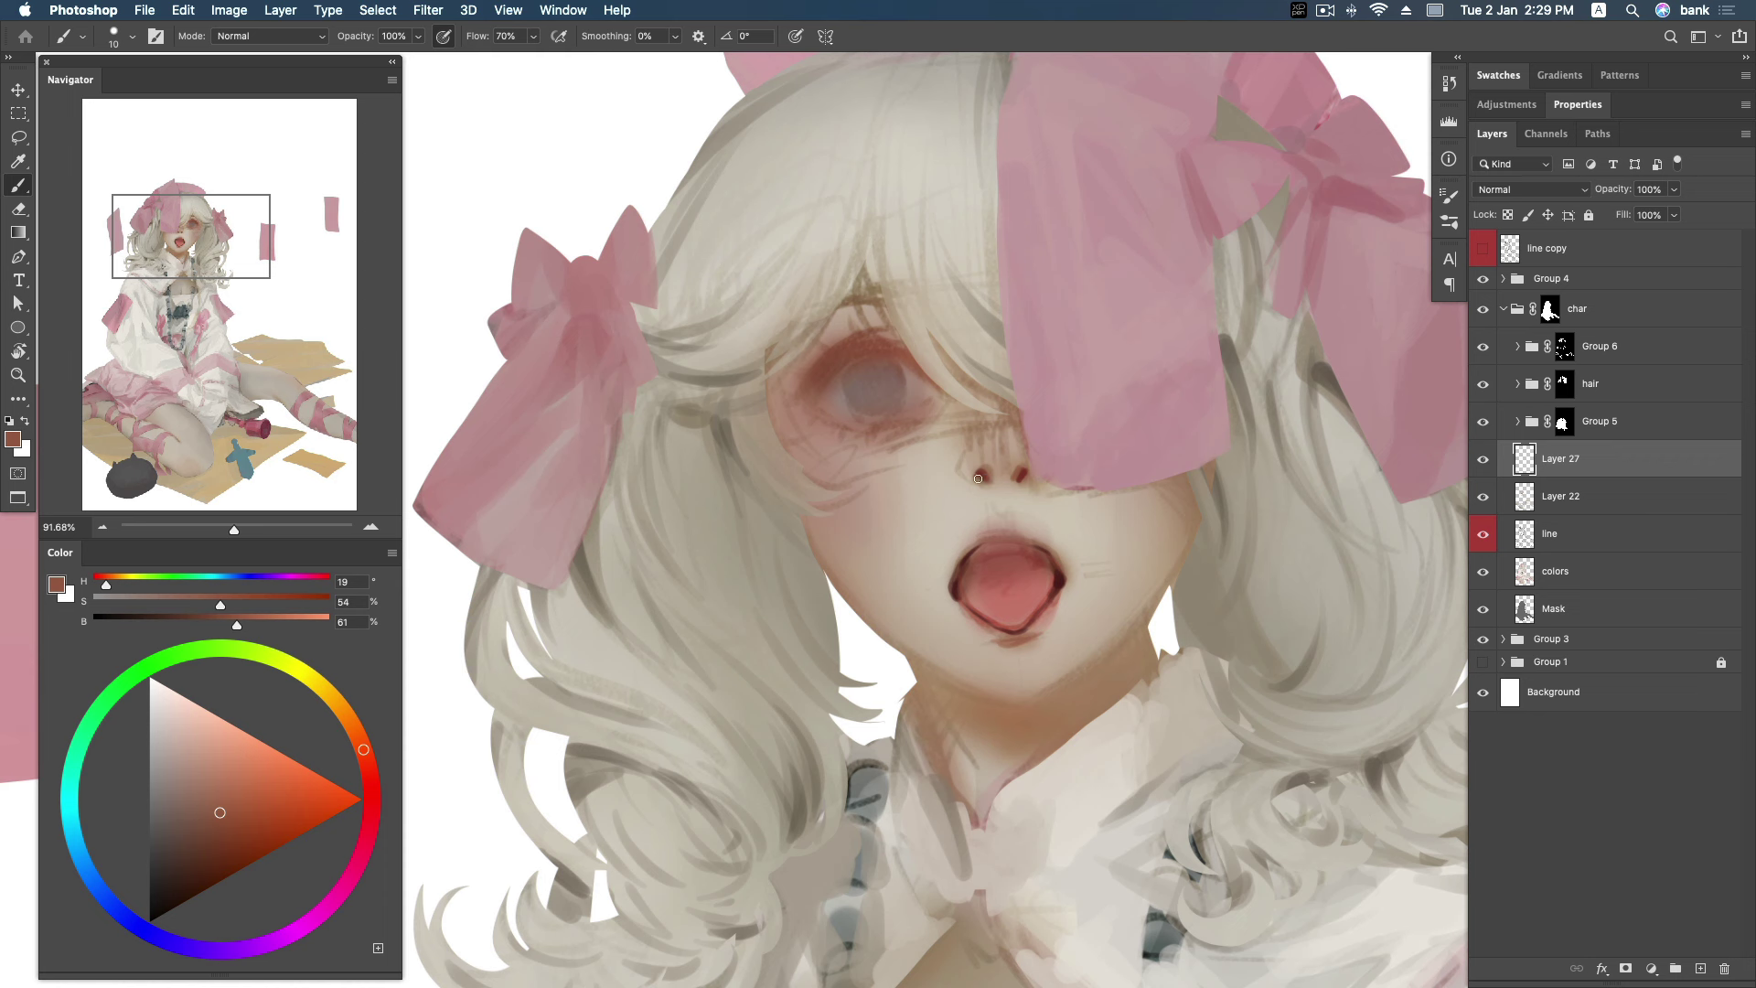
pyautogui.moveTo(219, 812); pyautogui.dragTo(210, 829)
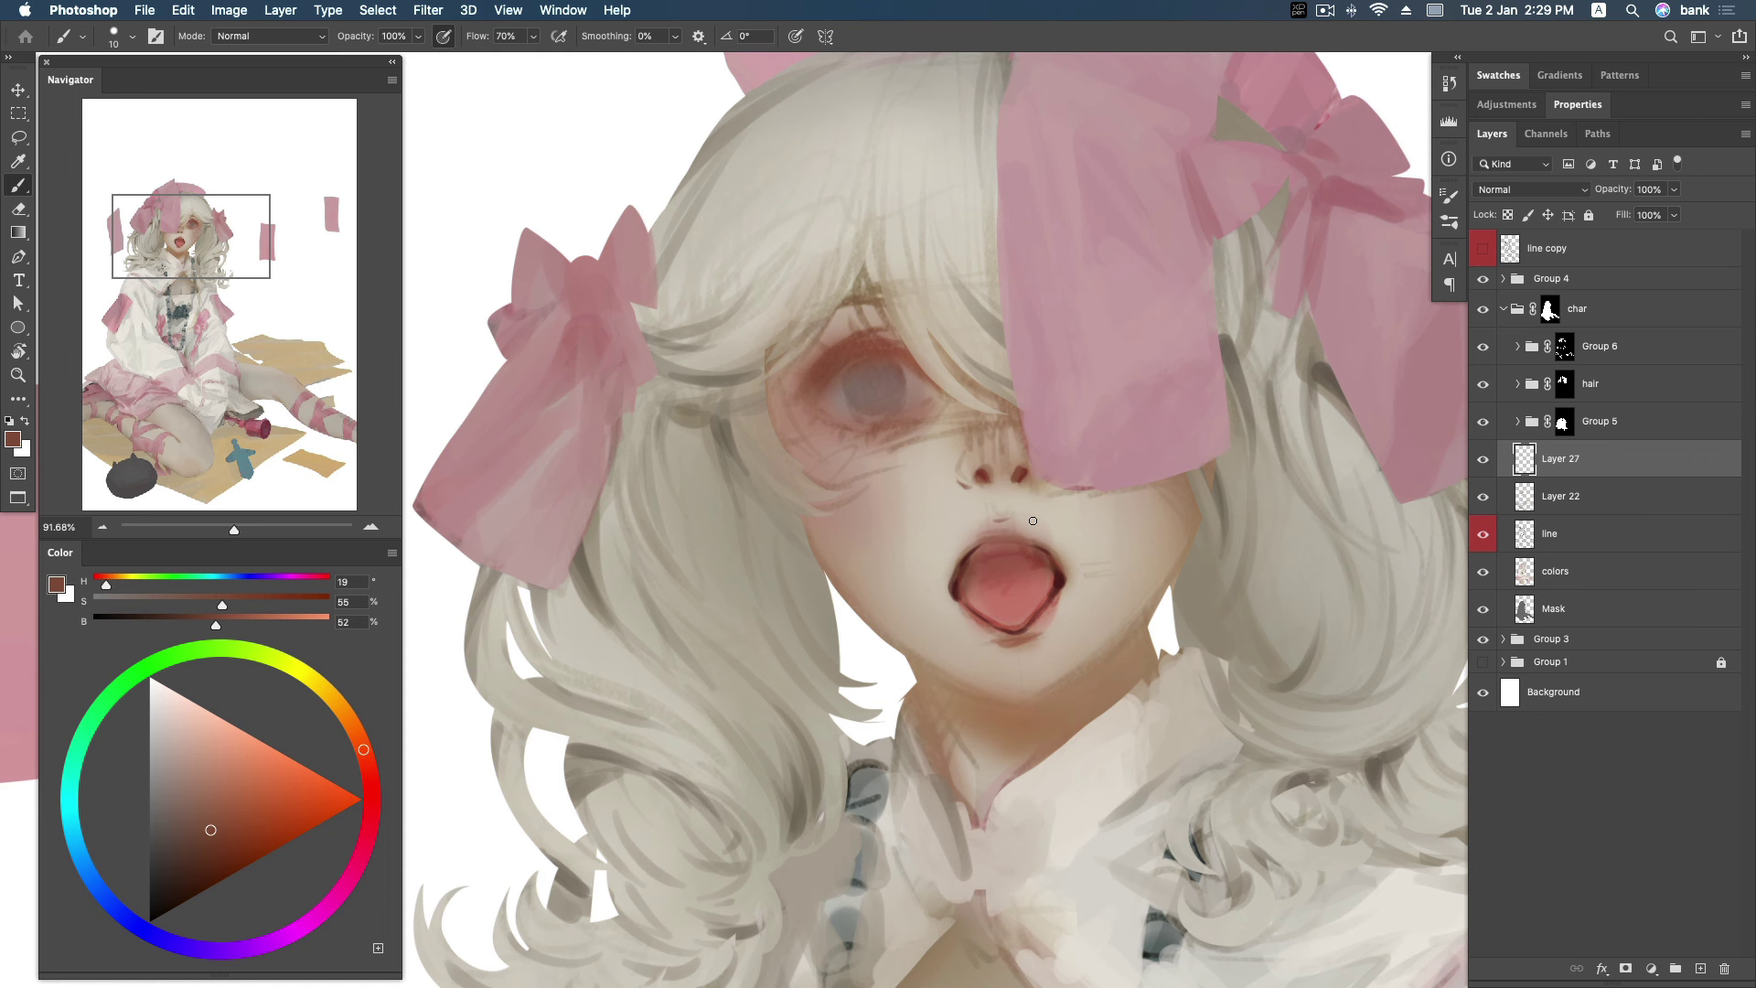
pyautogui.moveTo(995, 518); pyautogui.dragTo(1008, 516)
# Sample the skin tone at the nose and adjust it to a duller, warmer shade with a larger brush.
pyautogui.keyDown('alt'); pyautogui.click(1003, 471); pyautogui.keyUp('alt')
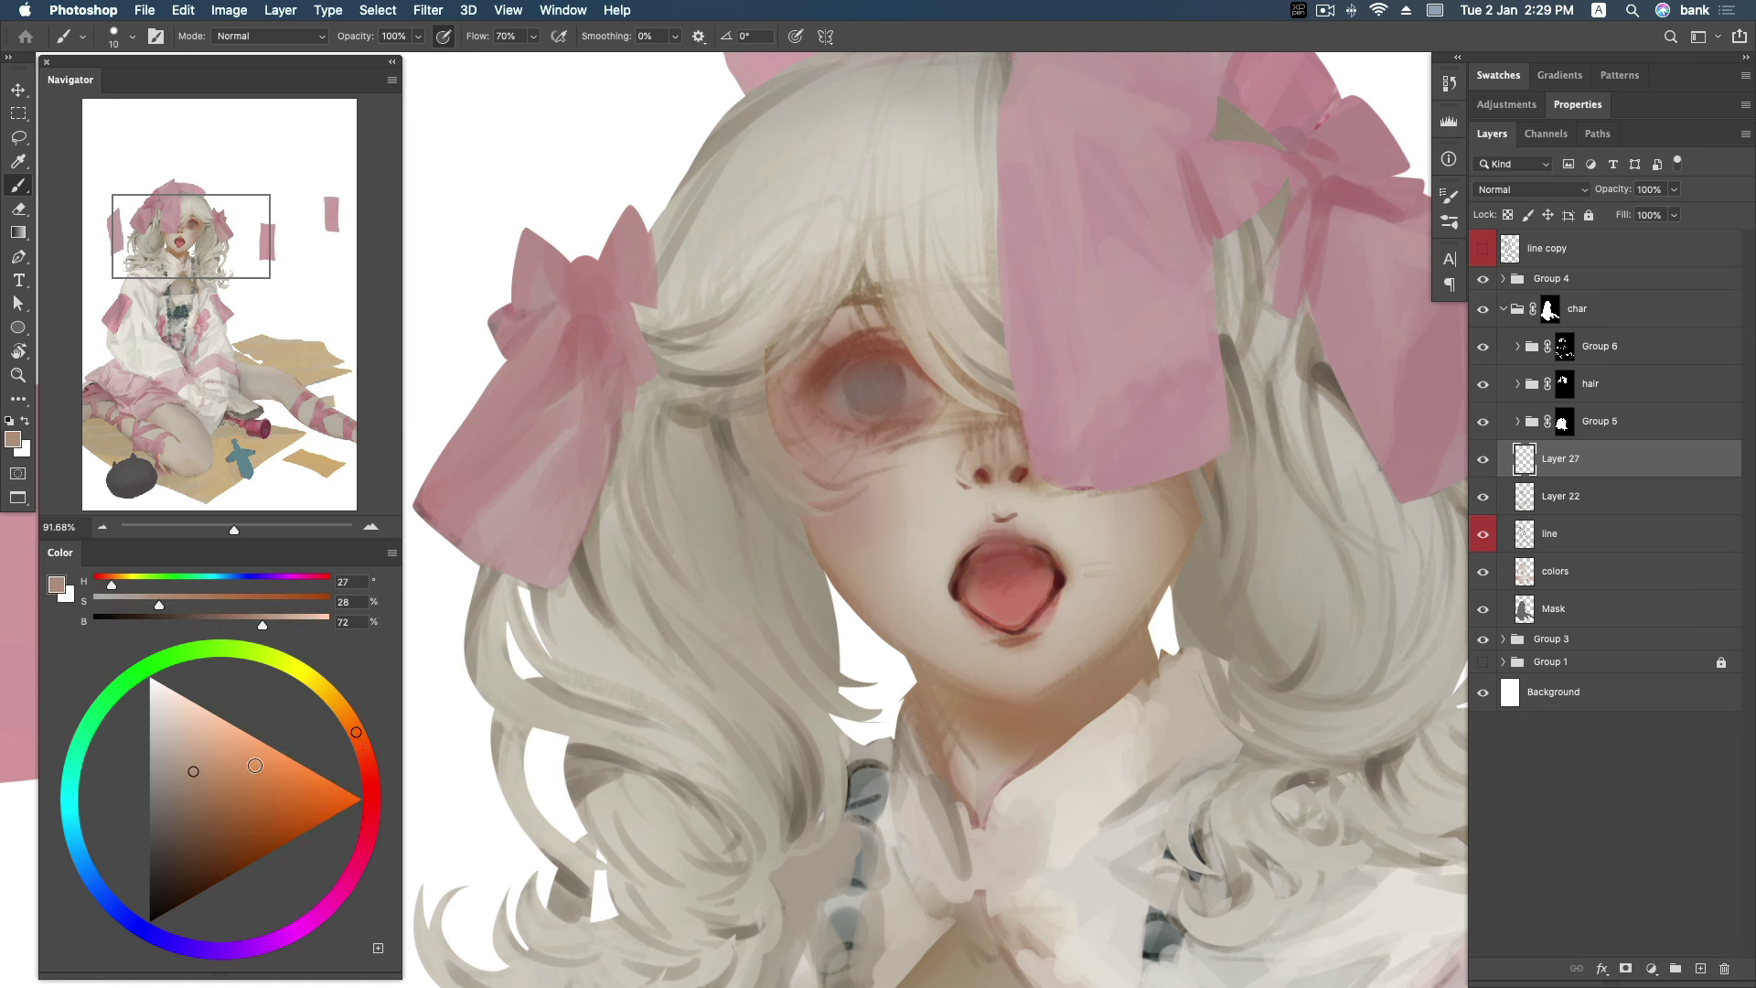
pyautogui.press(']')
pyautogui.keyDown('alt'); pyautogui.click(1014, 468); pyautogui.keyUp('alt')
pyautogui.moveTo(219, 752); pyautogui.dragTo(201, 748)
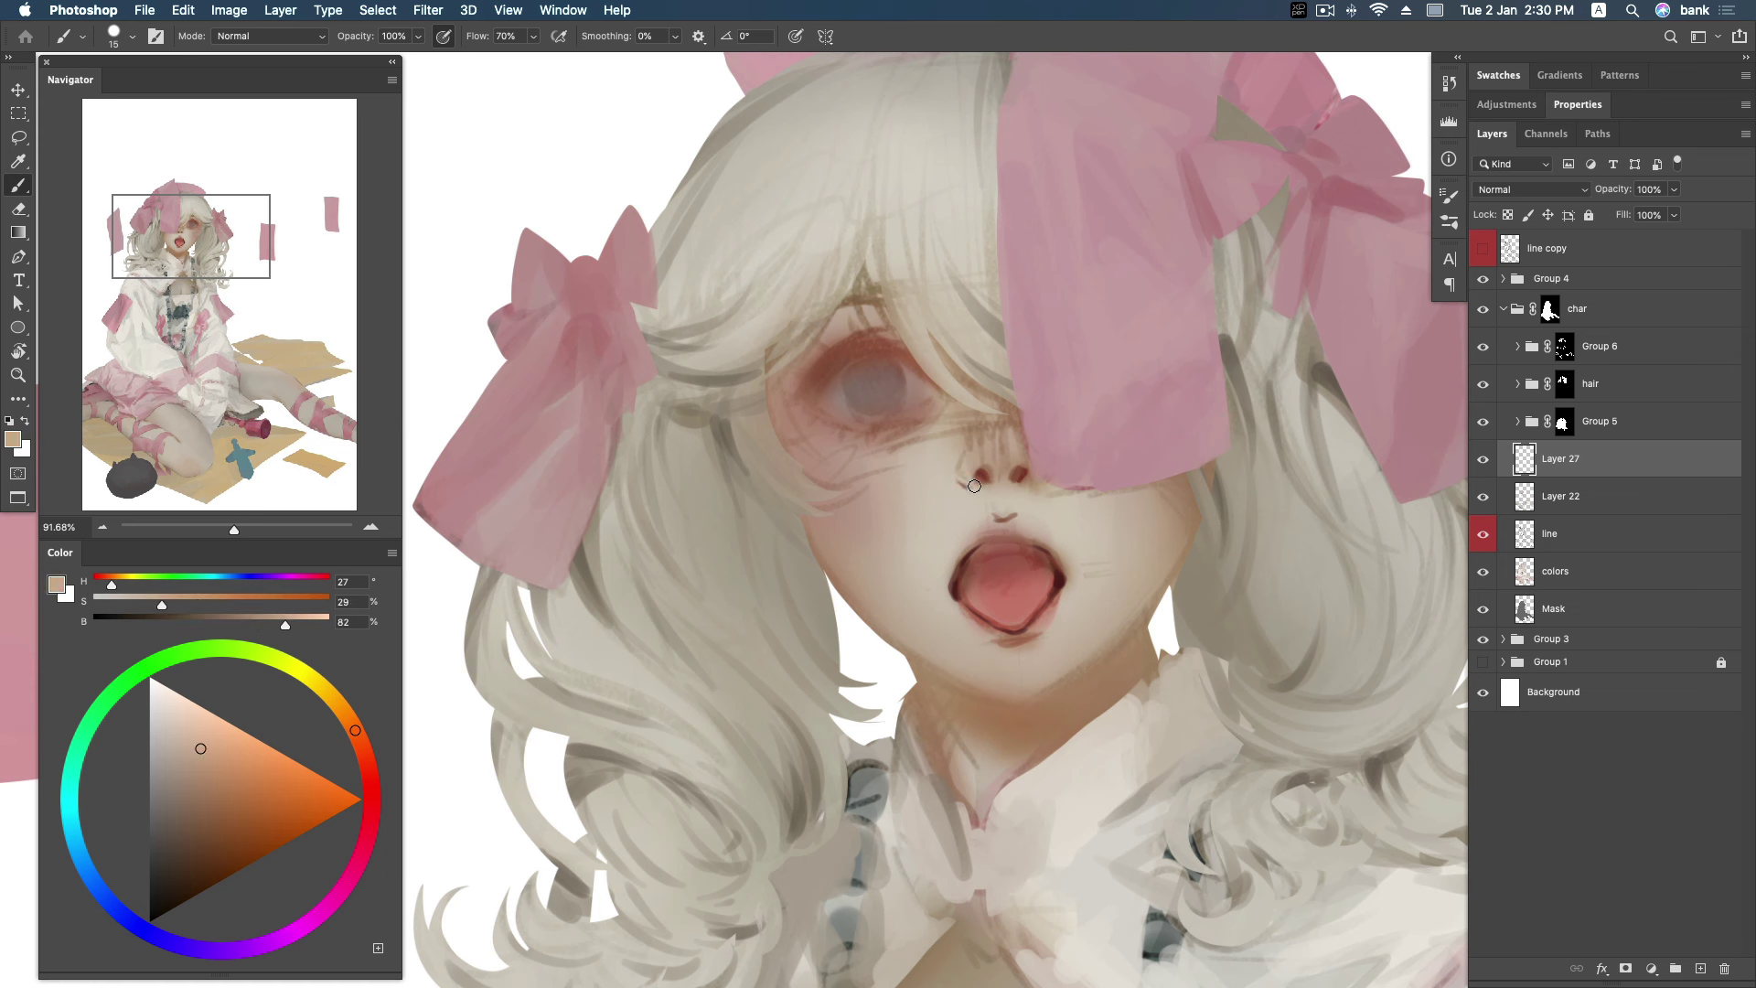
pyautogui.moveTo(212, 760); pyautogui.dragTo(183, 759)
pyautogui.moveTo(356, 729); pyautogui.dragTo(360, 741)
pyautogui.moveTo(183, 759); pyautogui.dragTo(193, 757)
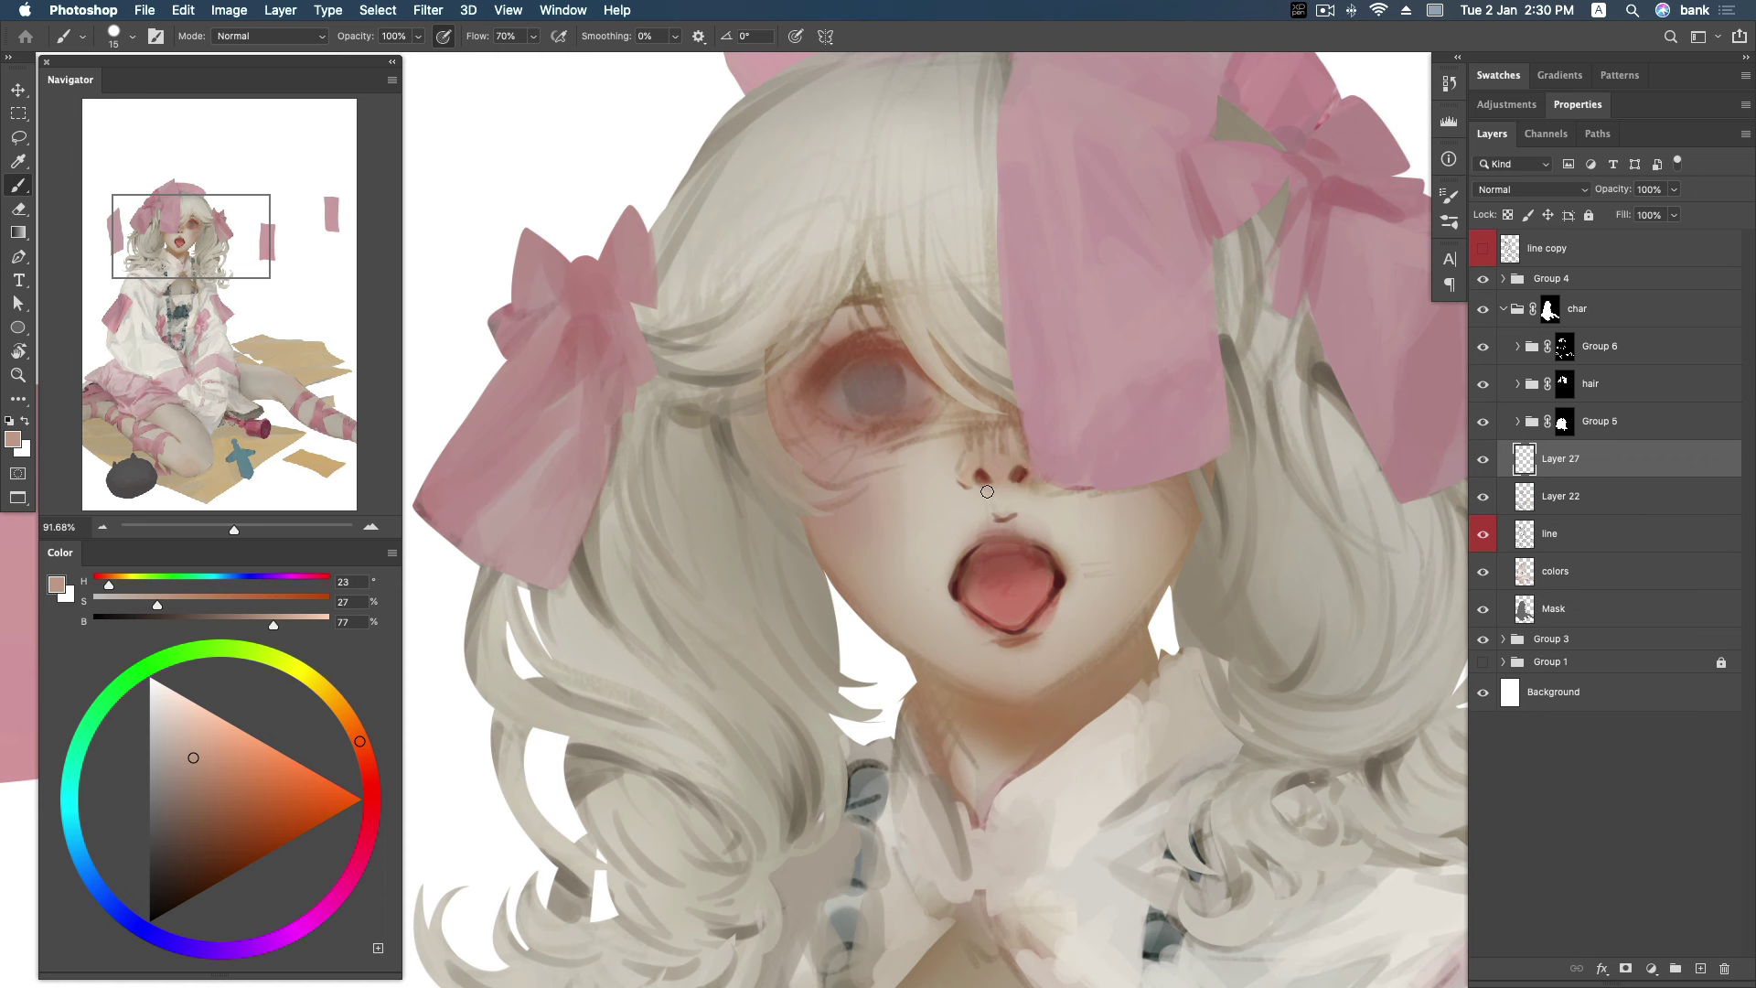
# Pick a deeper lip red, redden the upper lip and darken the lower lip's bottom edge.
pyautogui.moveTo(997, 515); pyautogui.dragTo(1014, 514)
pyautogui.keyDown('alt'); pyautogui.click(1016, 536); pyautogui.keyUp('alt')
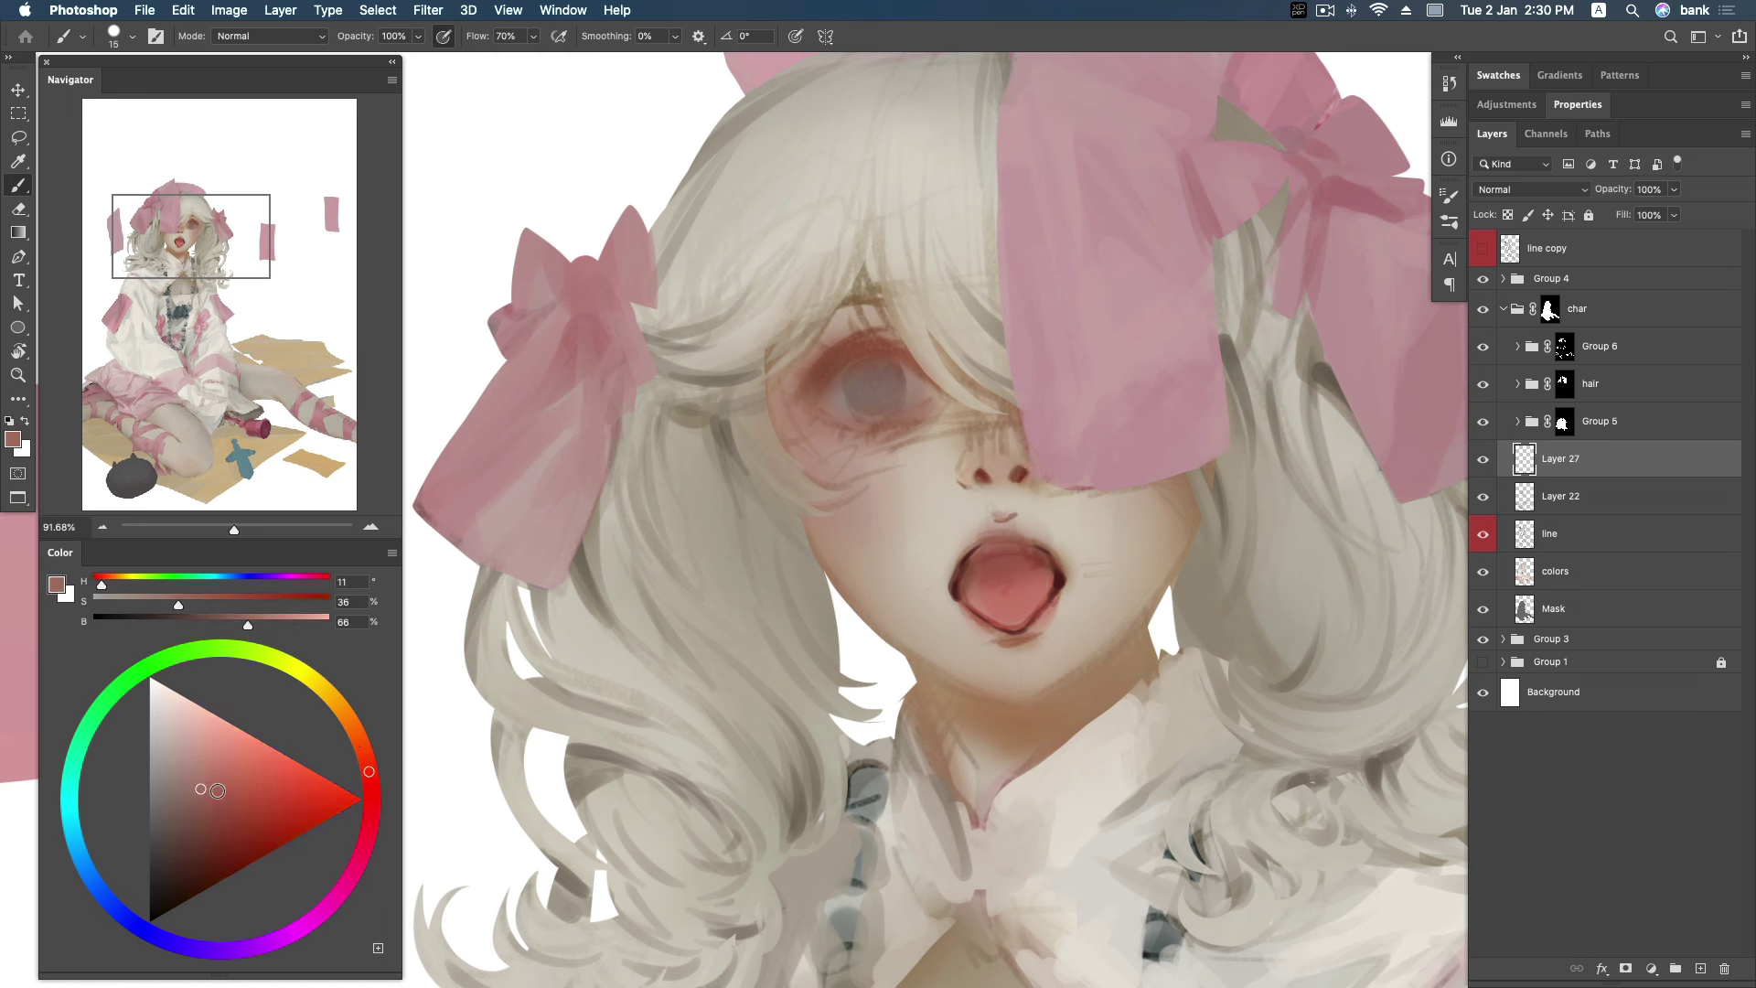
pyautogui.click(370, 783)
pyautogui.moveTo(371, 784); pyautogui.dragTo(370, 787)
pyautogui.click(230, 768)
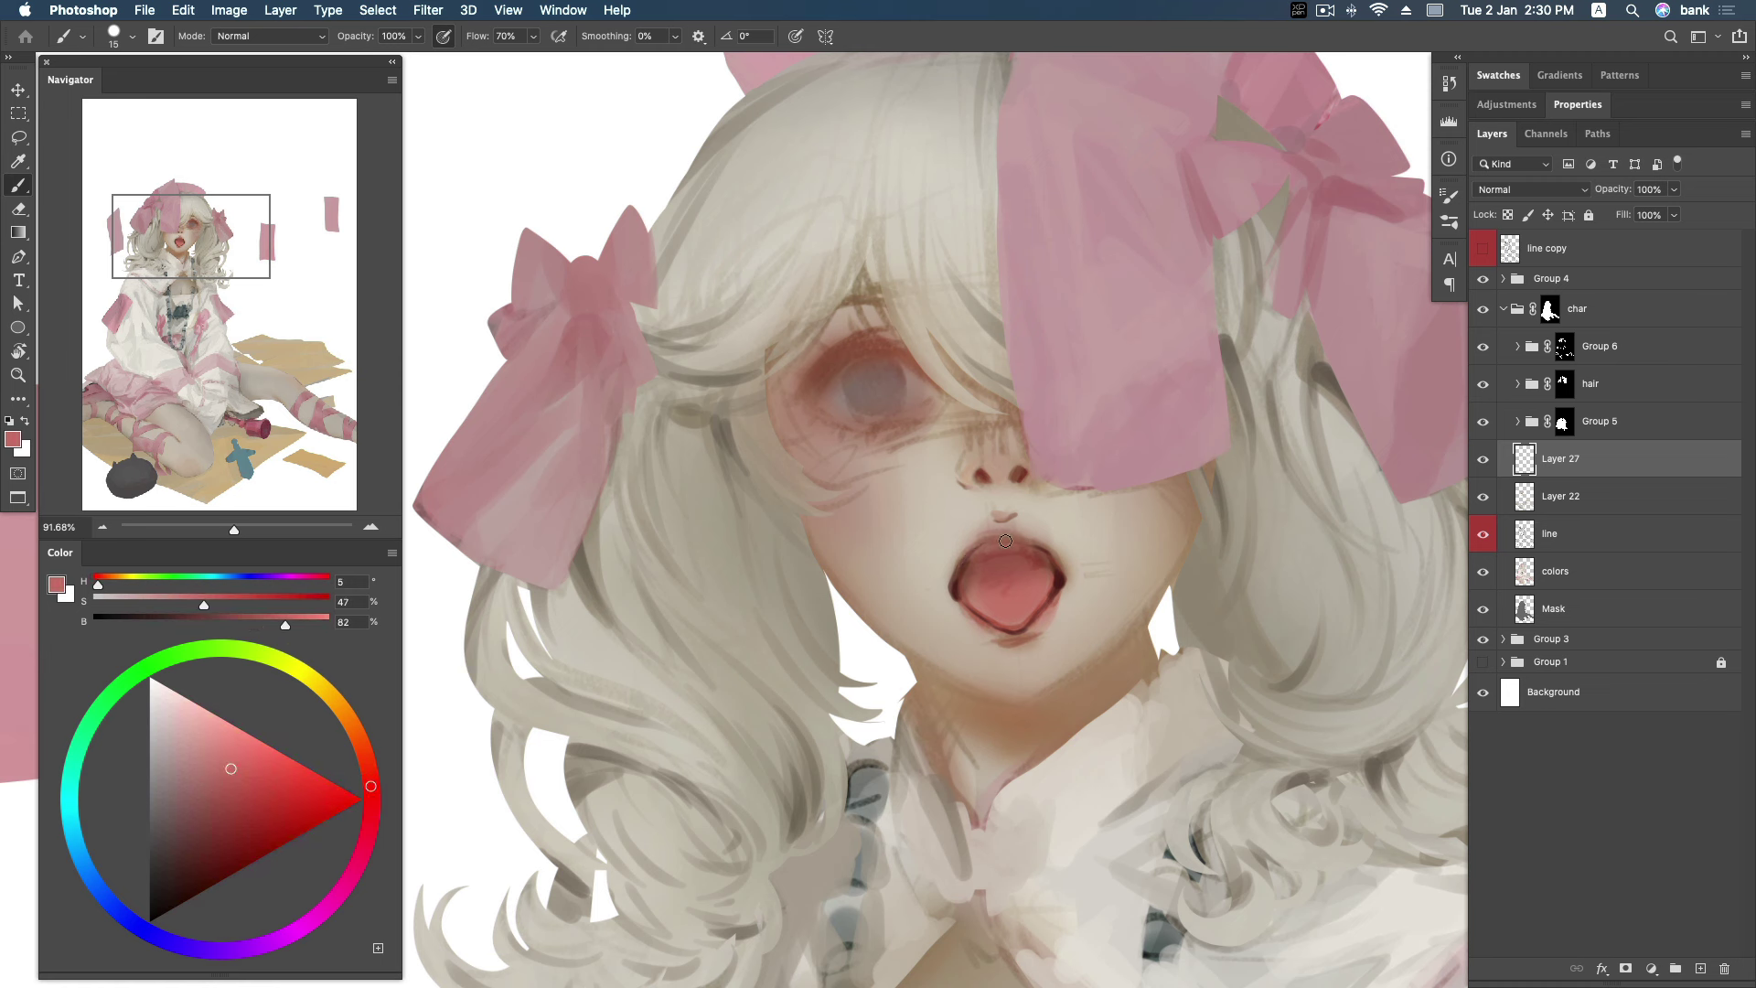
pyautogui.click(239, 786)
pyautogui.click(370, 774)
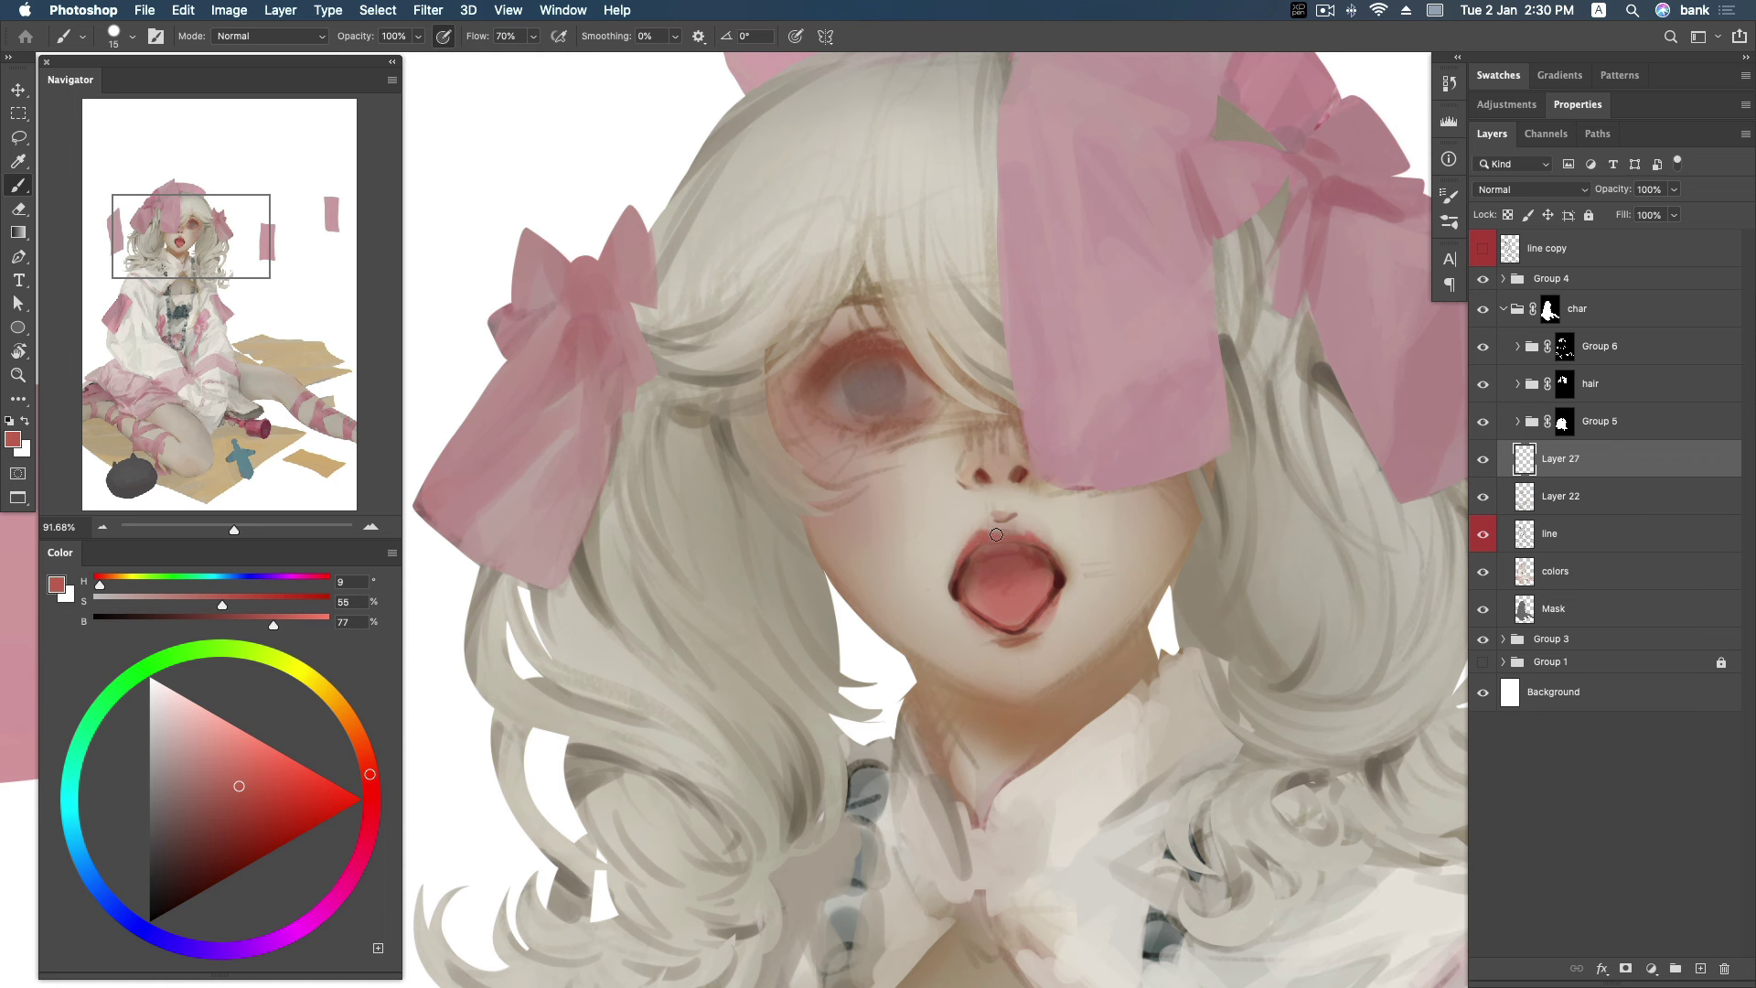
pyautogui.moveTo(992, 533); pyautogui.dragTo(1047, 558)
pyautogui.moveTo(1011, 632); pyautogui.dragTo(977, 629)
# Cover the dark dash above the upper lip with a slightly brightened beige skin tone.
pyautogui.keyDown('alt'); pyautogui.click(1026, 516); pyautogui.keyUp('alt')
pyautogui.keyDown('alt'); pyautogui.click(1020, 489); pyautogui.keyUp('alt')
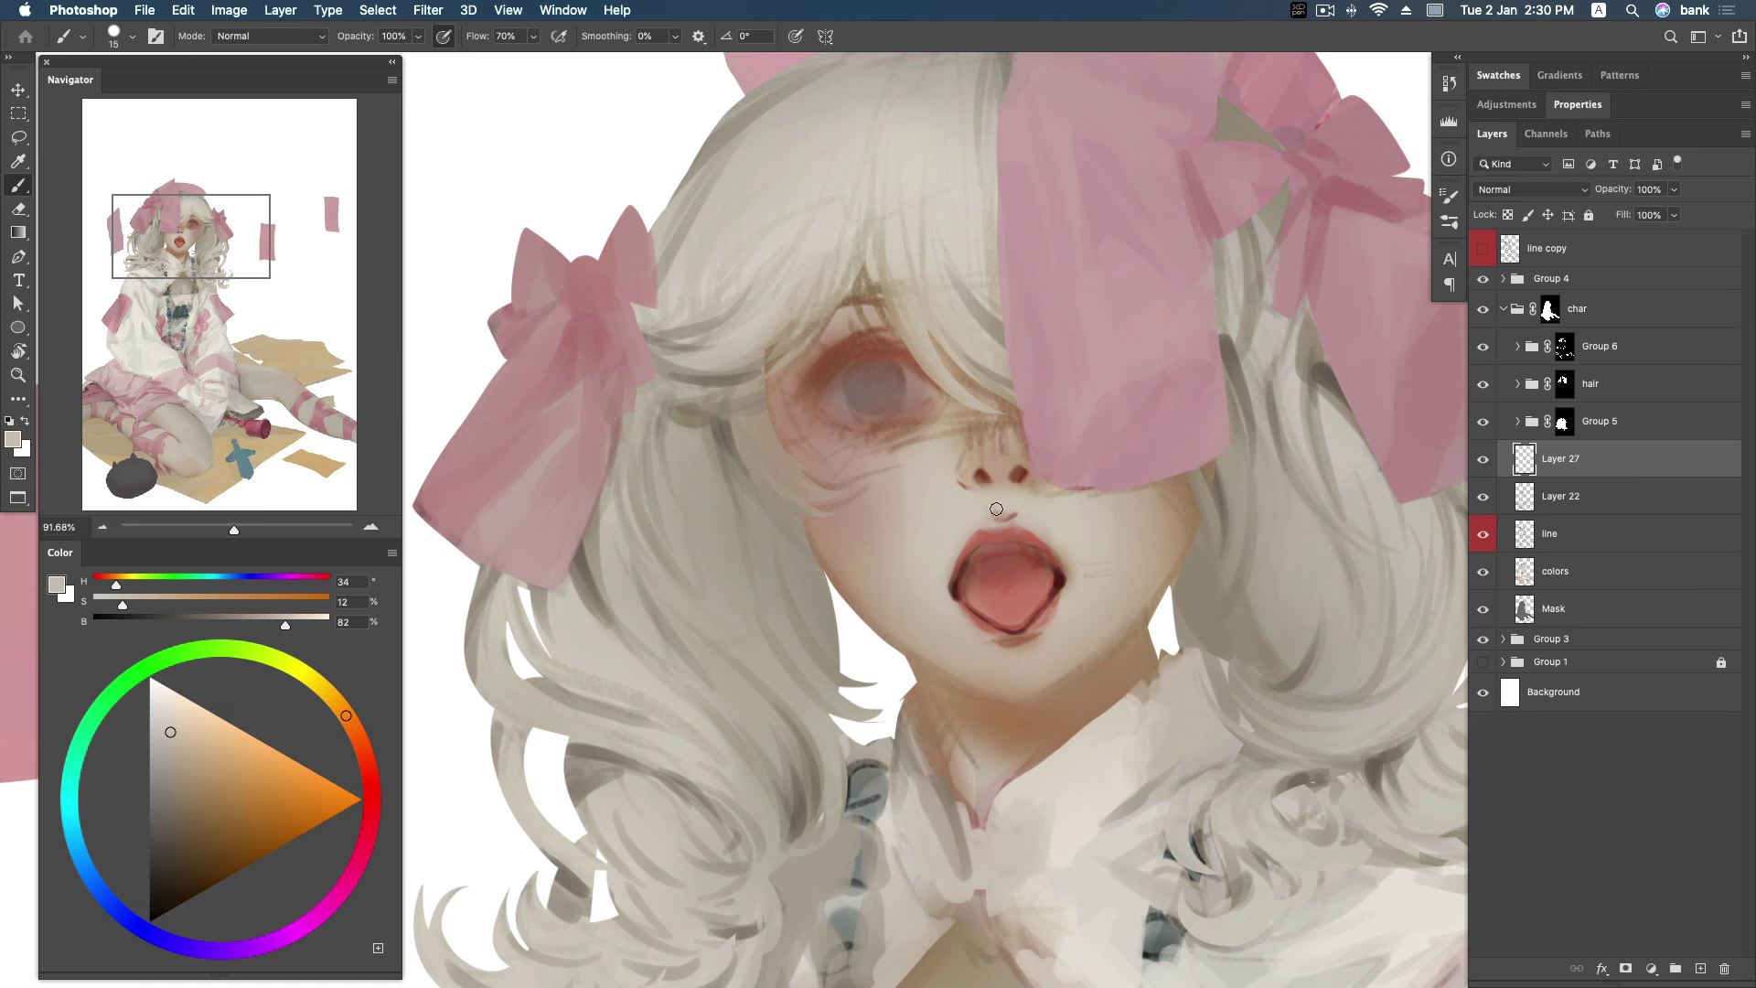
pyautogui.click(172, 722)
pyautogui.moveTo(996, 520); pyautogui.dragTo(1017, 513)
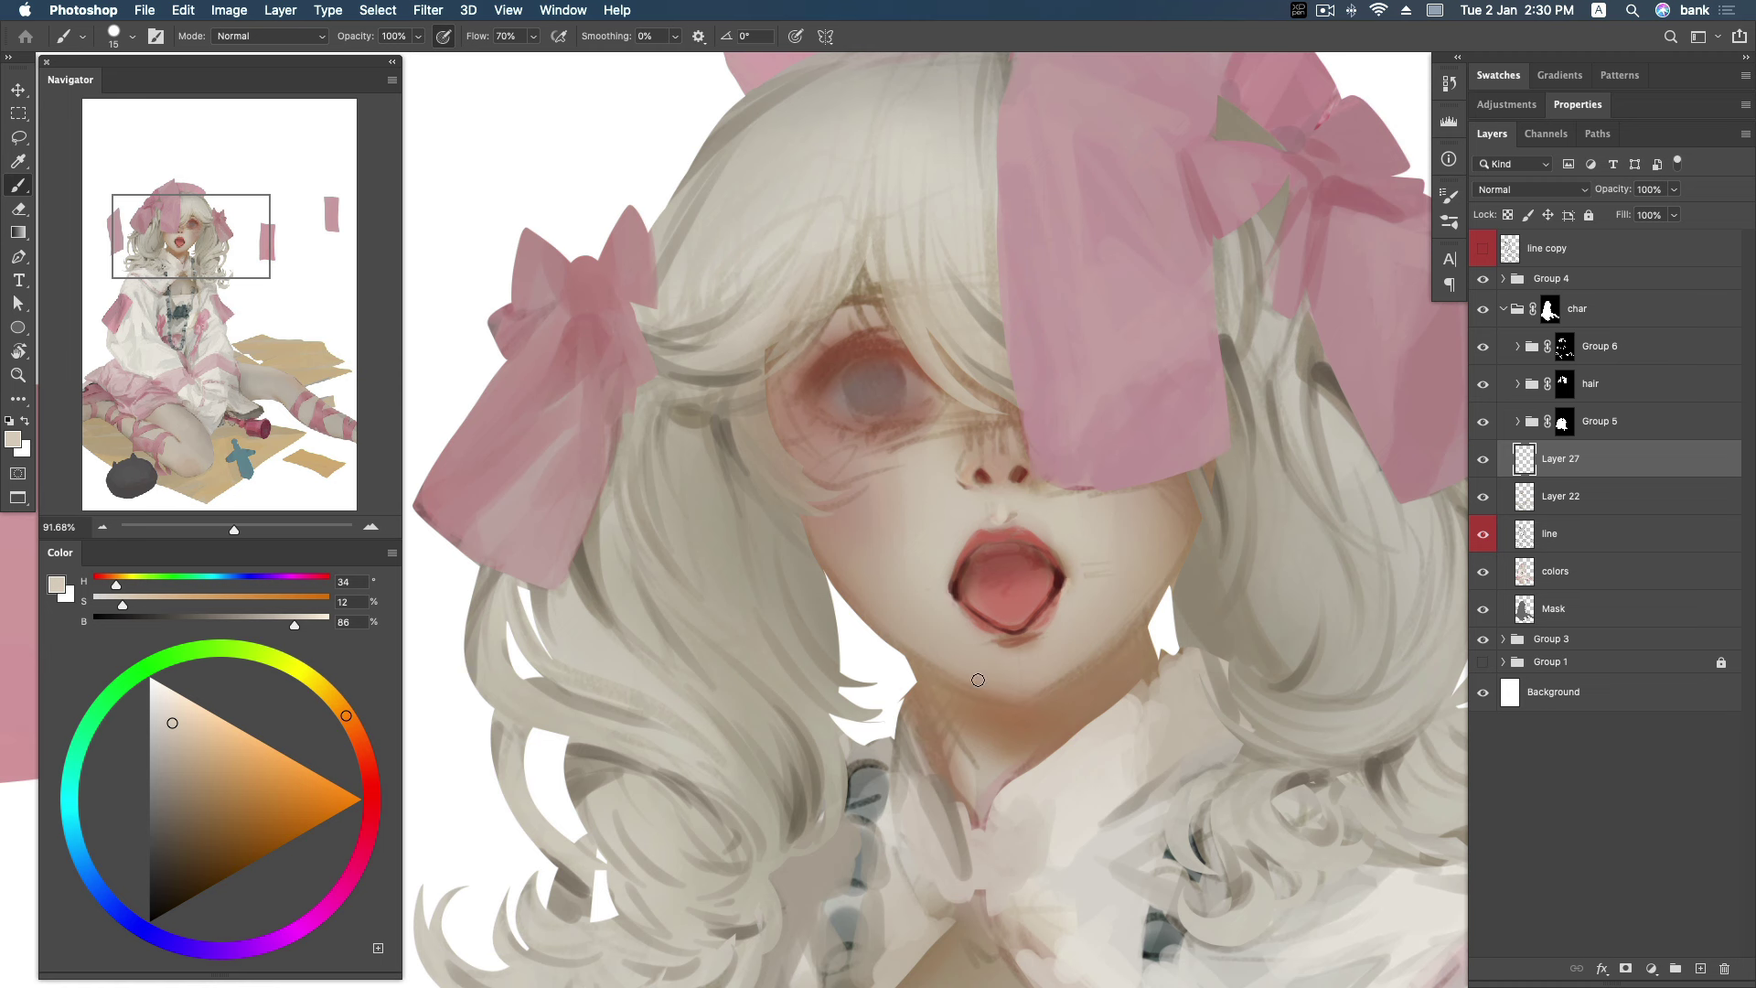
# Add a small light pink mark inside the upper lip, redoing one stroke.
pyautogui.keyDown('alt'); pyautogui.click(979, 543); pyautogui.keyUp('alt')
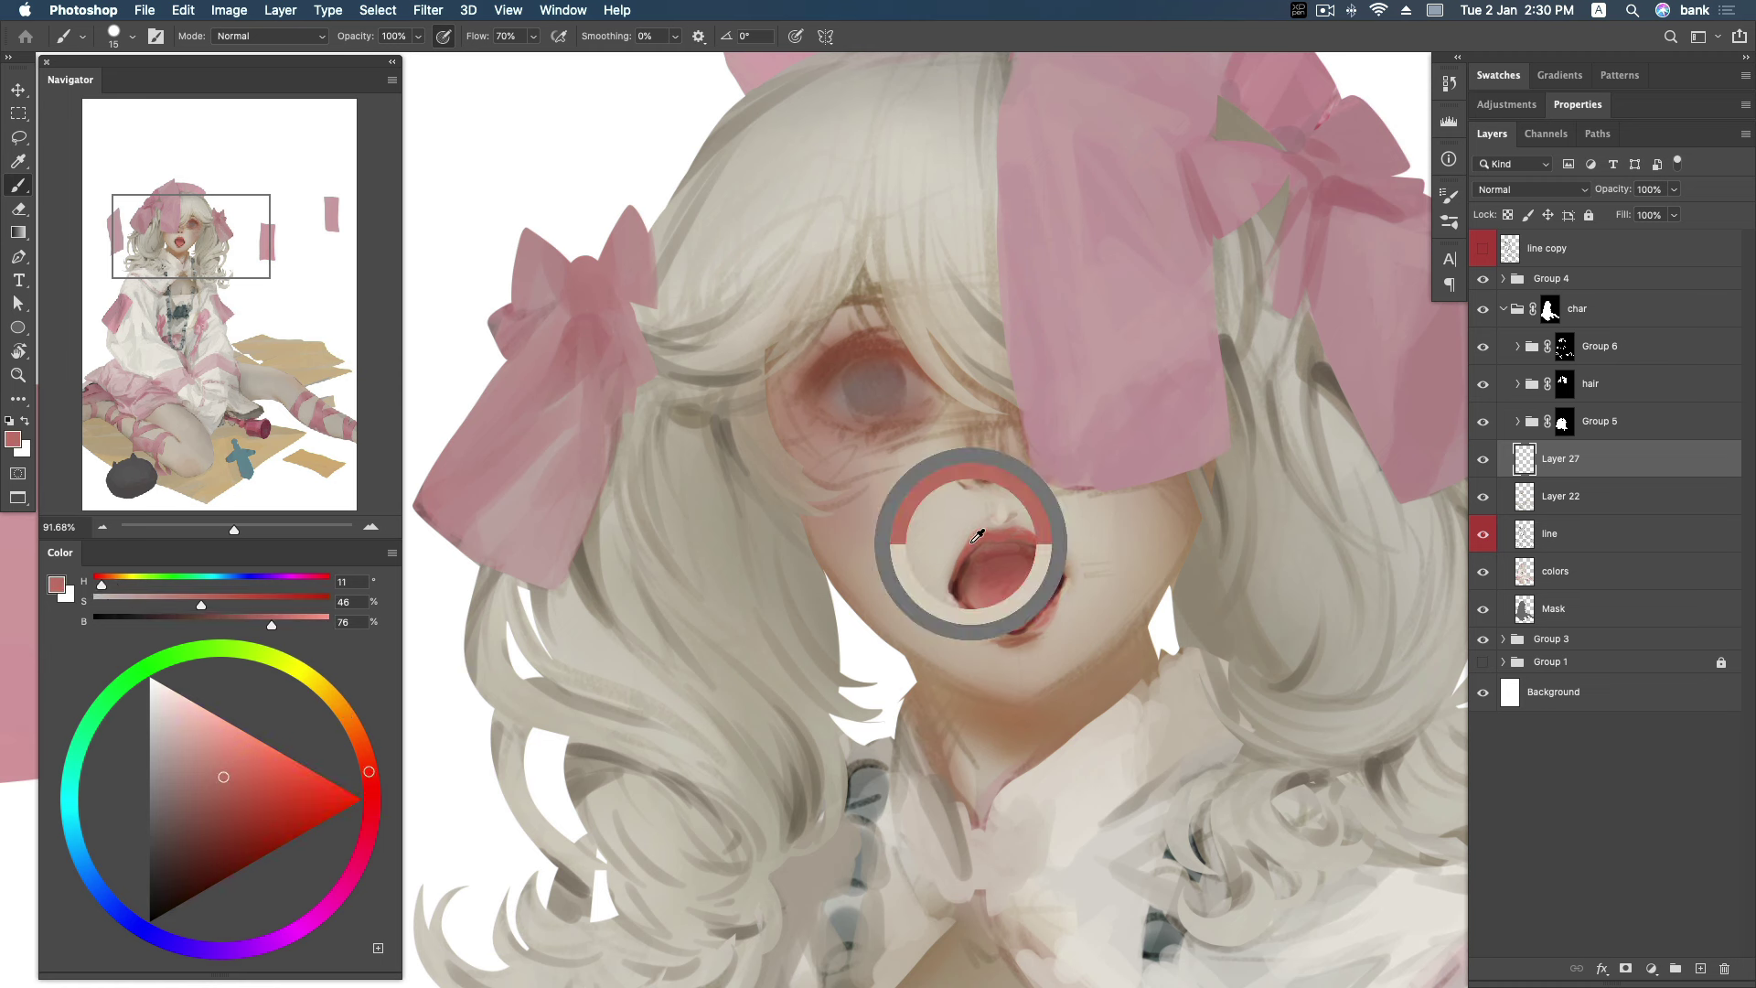
pyautogui.moveTo(234, 782); pyautogui.dragTo(233, 791)
pyautogui.press('[')
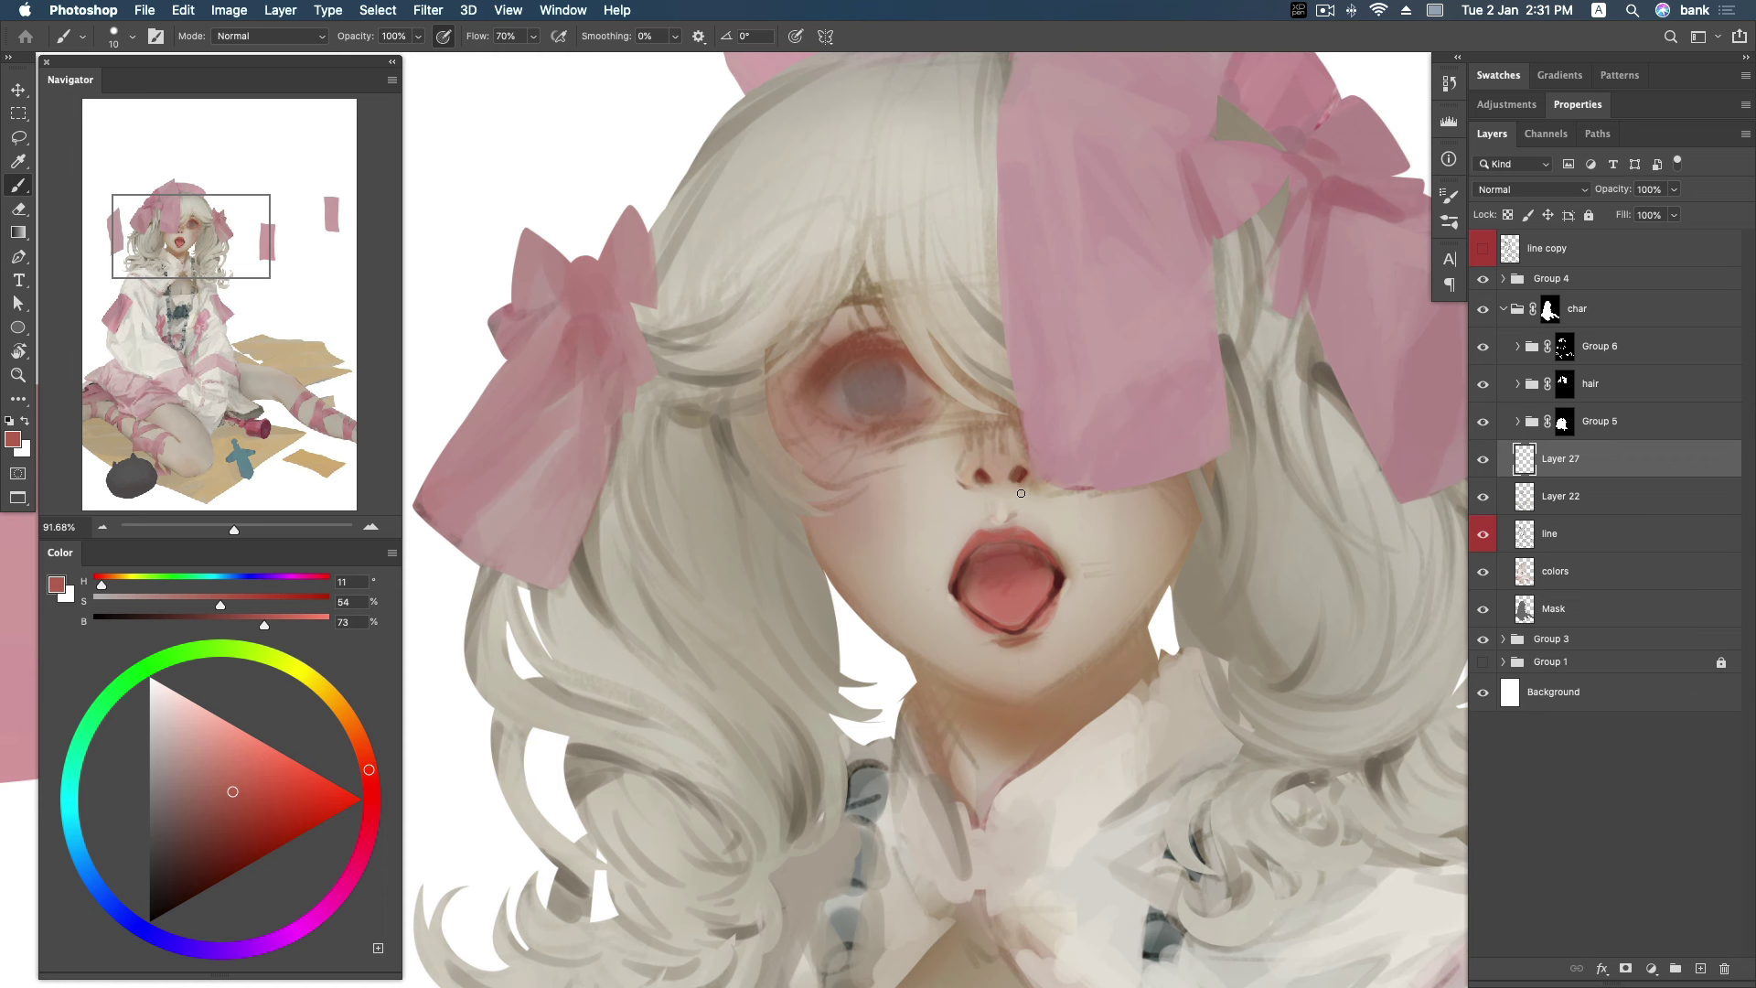
pyautogui.keyDown('alt'); pyautogui.click(1006, 546); pyautogui.keyUp('alt')
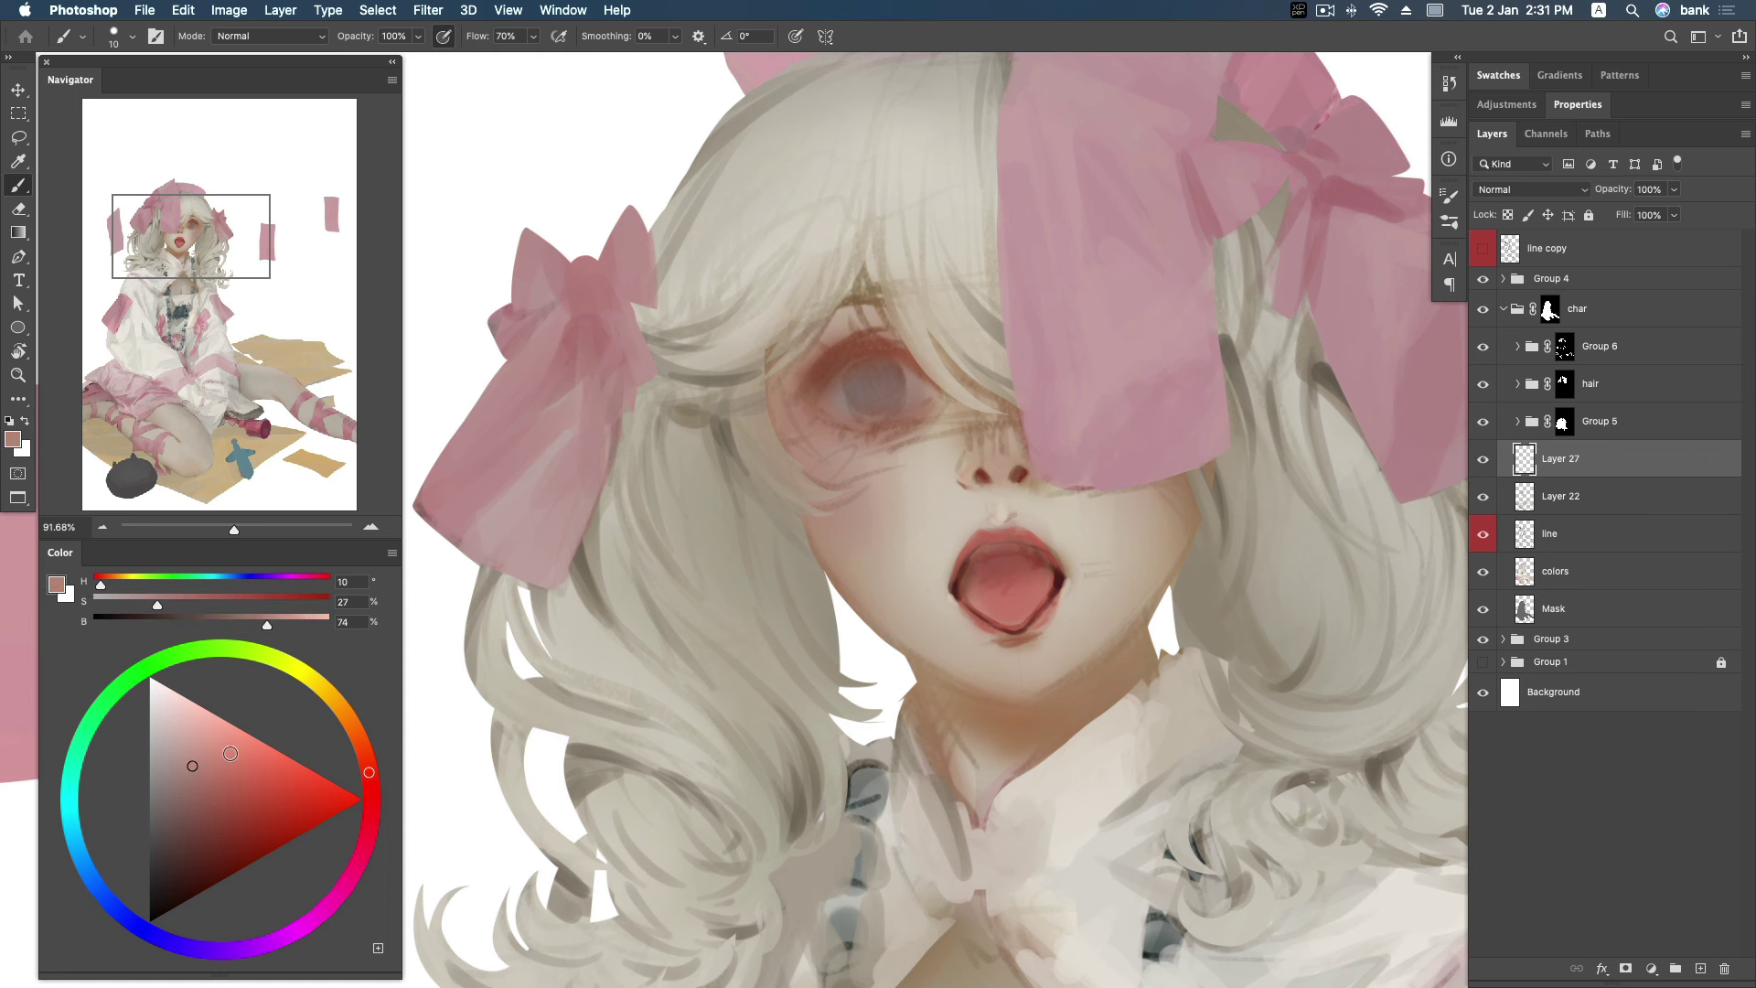
pyautogui.moveTo(988, 552)
pyautogui.mouseDown()
pyautogui.moveTo(1015, 551)
pyautogui.moveTo(982, 551)
pyautogui.mouseUp()
pyautogui.hotkey('ctrl', 'z')
pyautogui.moveTo(1006, 549); pyautogui.dragTo(1022, 548)
# Brush a darker red over the left lip corner and upper-left lip edge.
pyautogui.keyDown('alt'); pyautogui.click(1003, 551); pyautogui.keyUp('alt')
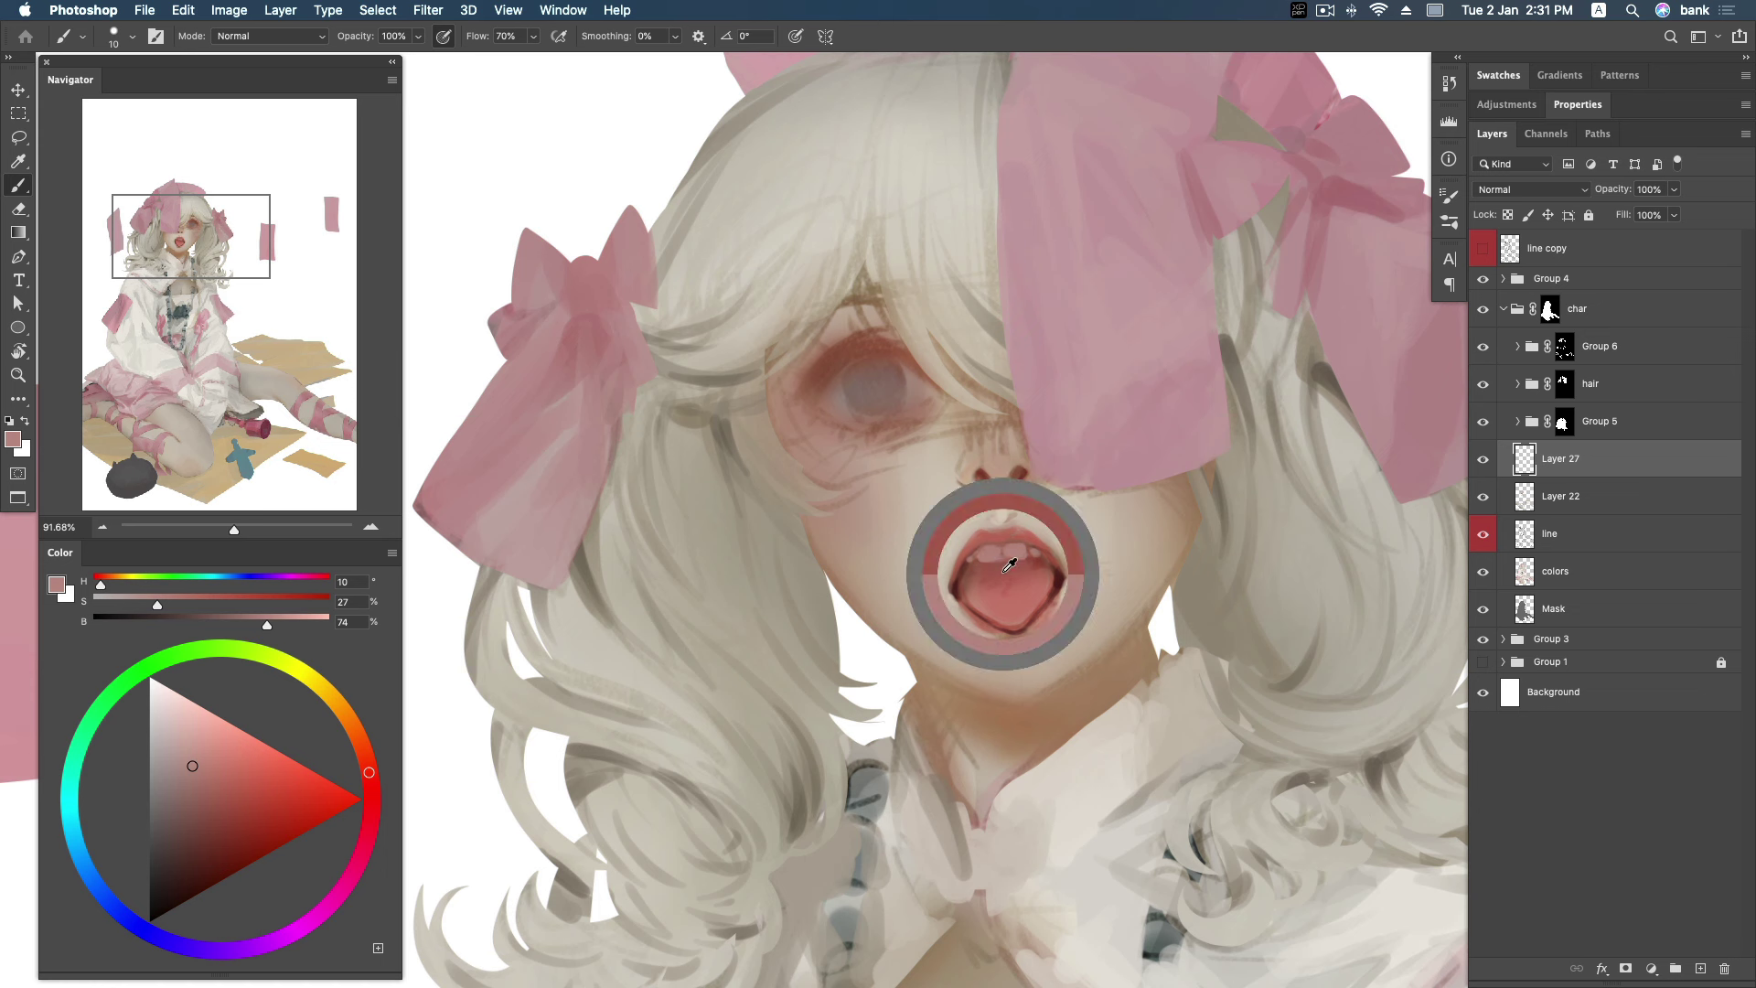
pyautogui.keyDown('alt'); pyautogui.click(948, 582); pyautogui.keyUp('alt')
pyautogui.moveTo(948, 581); pyautogui.dragTo(975, 549)
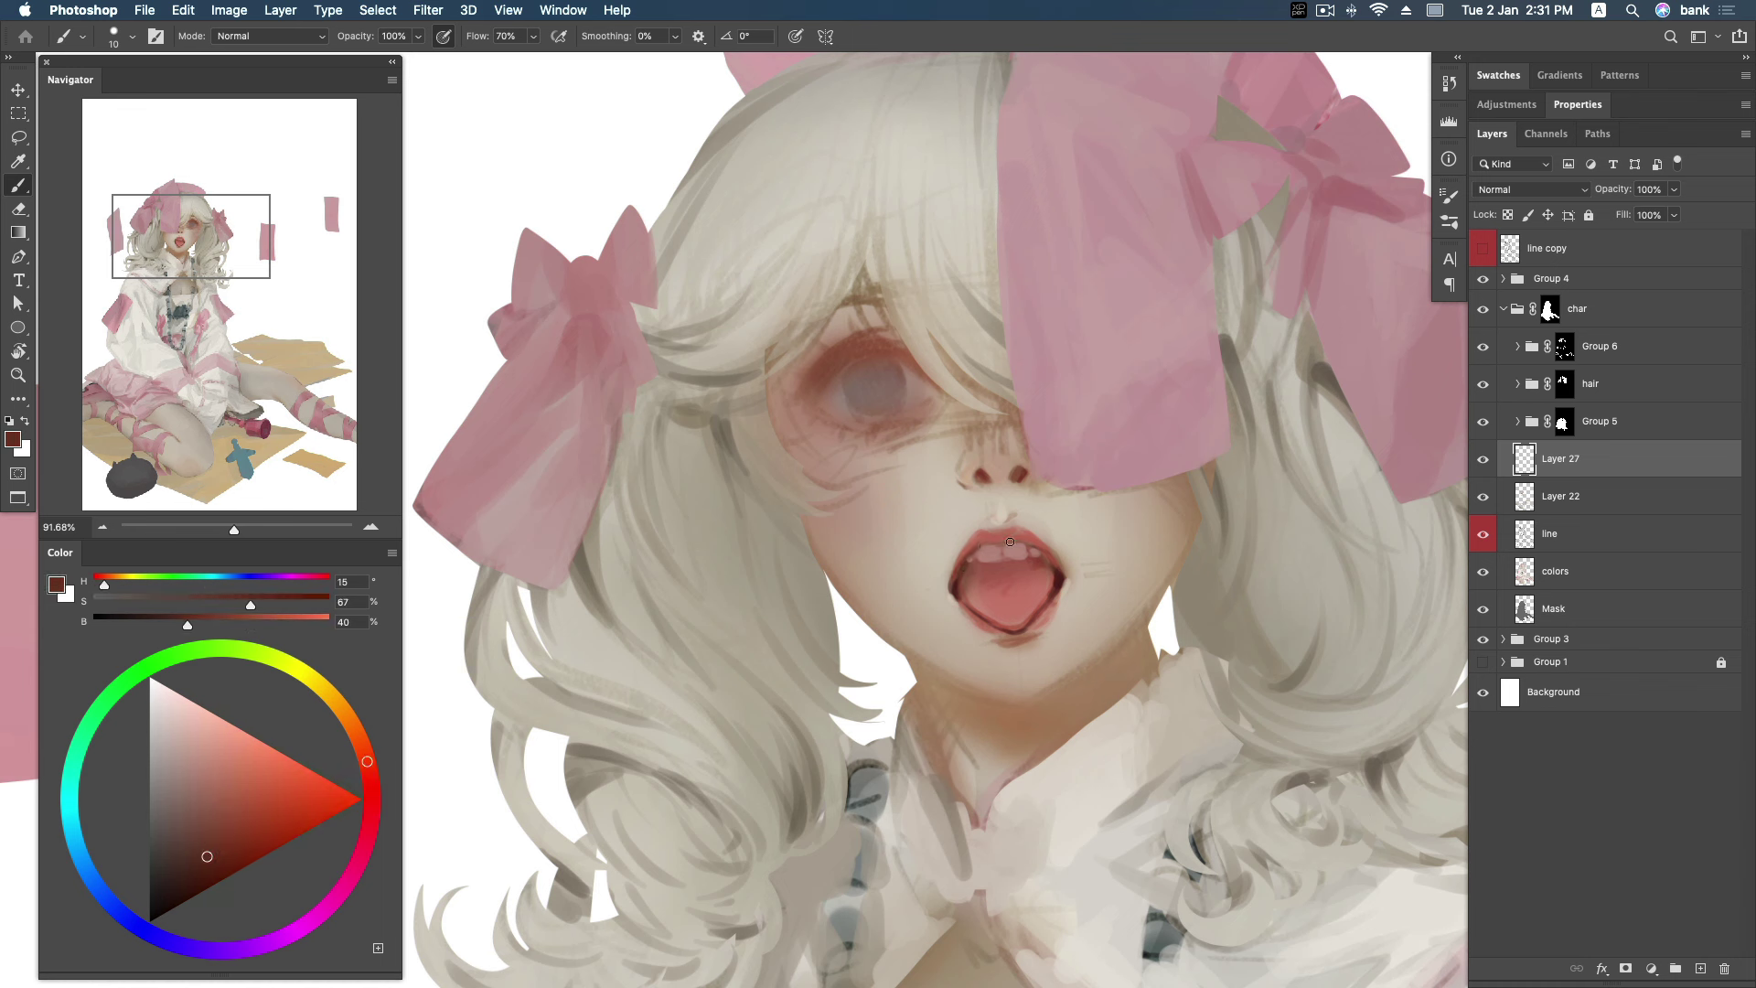
# Sample and adjust reds, pinks, beige and brown tones from the mouth, lower lip and nose.
pyautogui.keyDown('alt'); pyautogui.click(1061, 579); pyautogui.keyUp('alt')
pyautogui.keyDown('alt'); pyautogui.click(1052, 597); pyautogui.keyUp('alt')
pyautogui.keyDown('alt'); pyautogui.click(1013, 640); pyautogui.keyUp('alt')
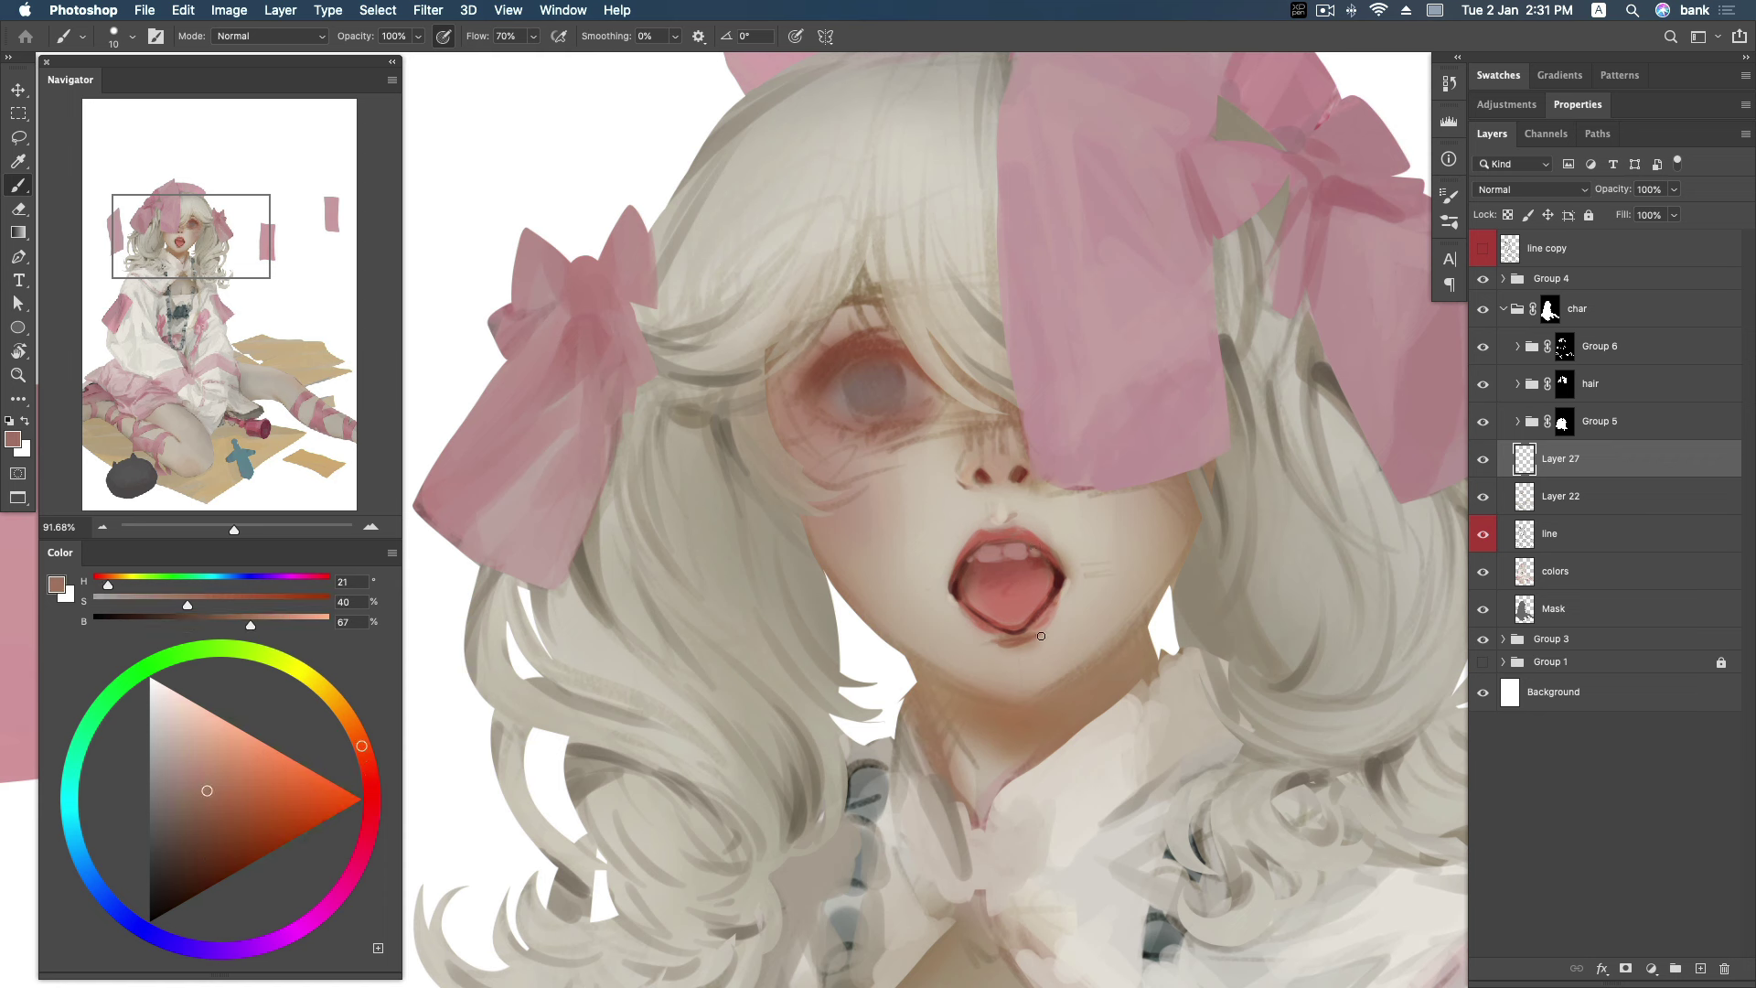
pyautogui.keyDown('alt'); pyautogui.click(1041, 606); pyautogui.keyUp('alt')
pyautogui.keyDown('alt'); pyautogui.click(1008, 578); pyautogui.keyUp('alt')
pyautogui.keyDown('alt'); pyautogui.click(1036, 564); pyautogui.keyUp('alt')
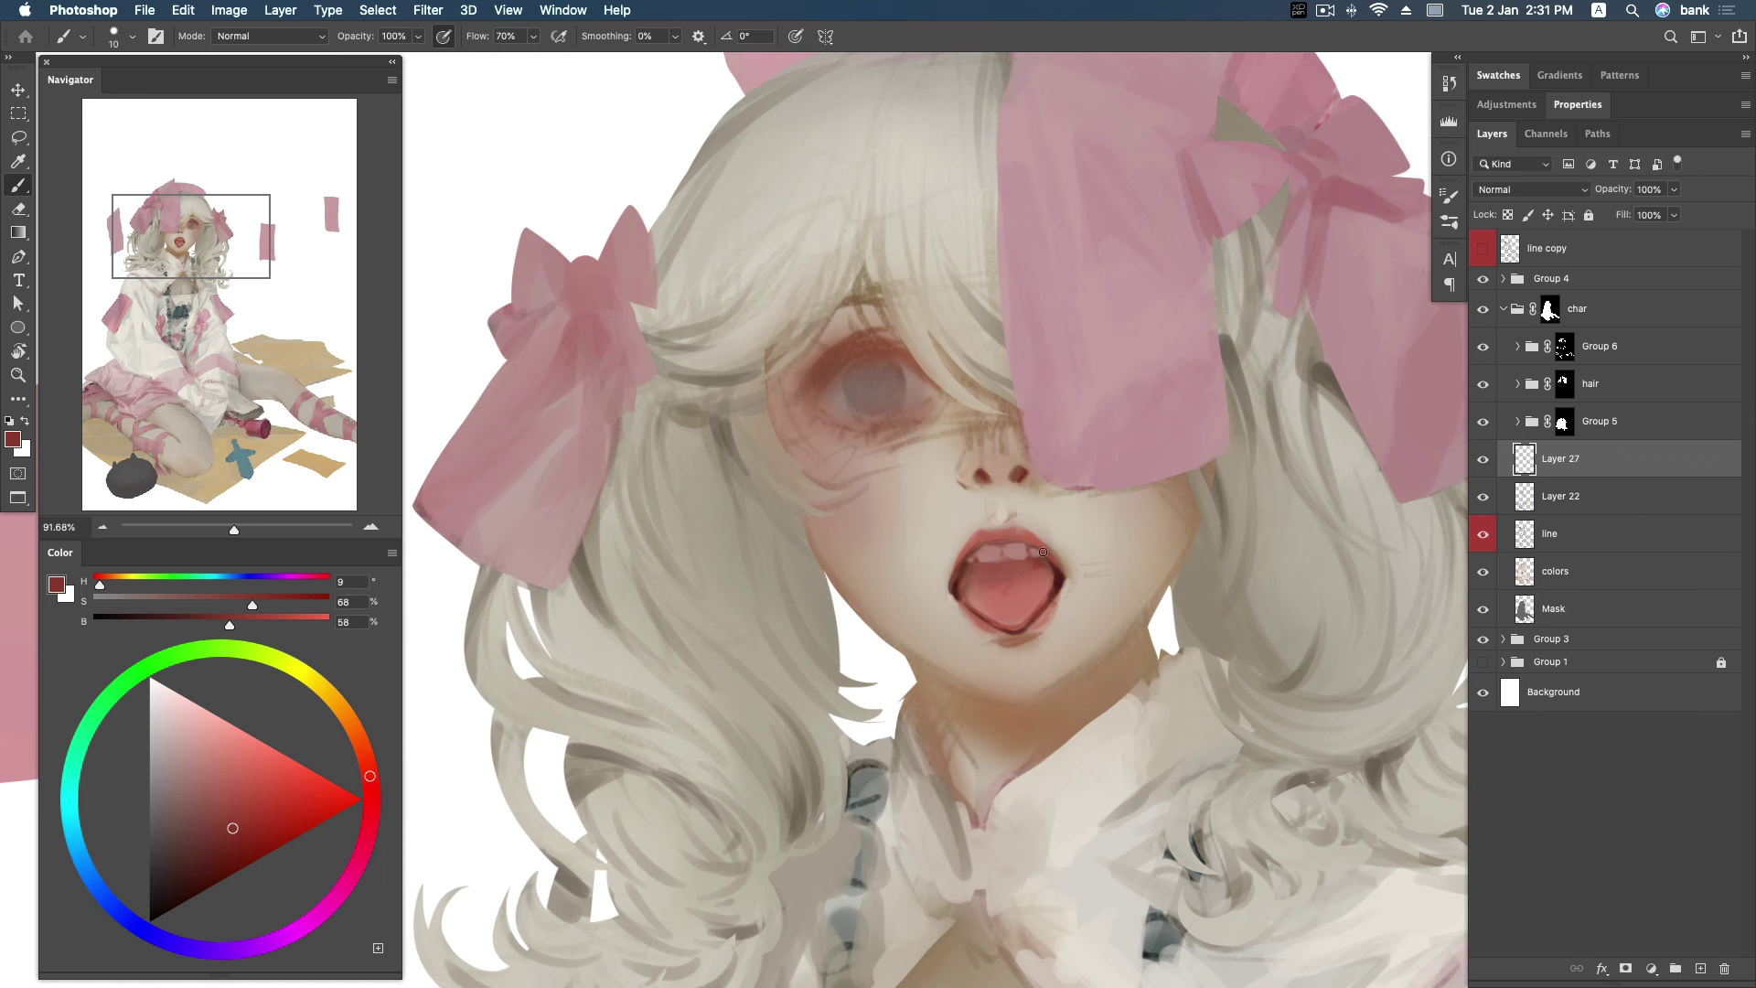
pyautogui.keyDown('alt'); pyautogui.click(1008, 532); pyautogui.keyUp('alt')
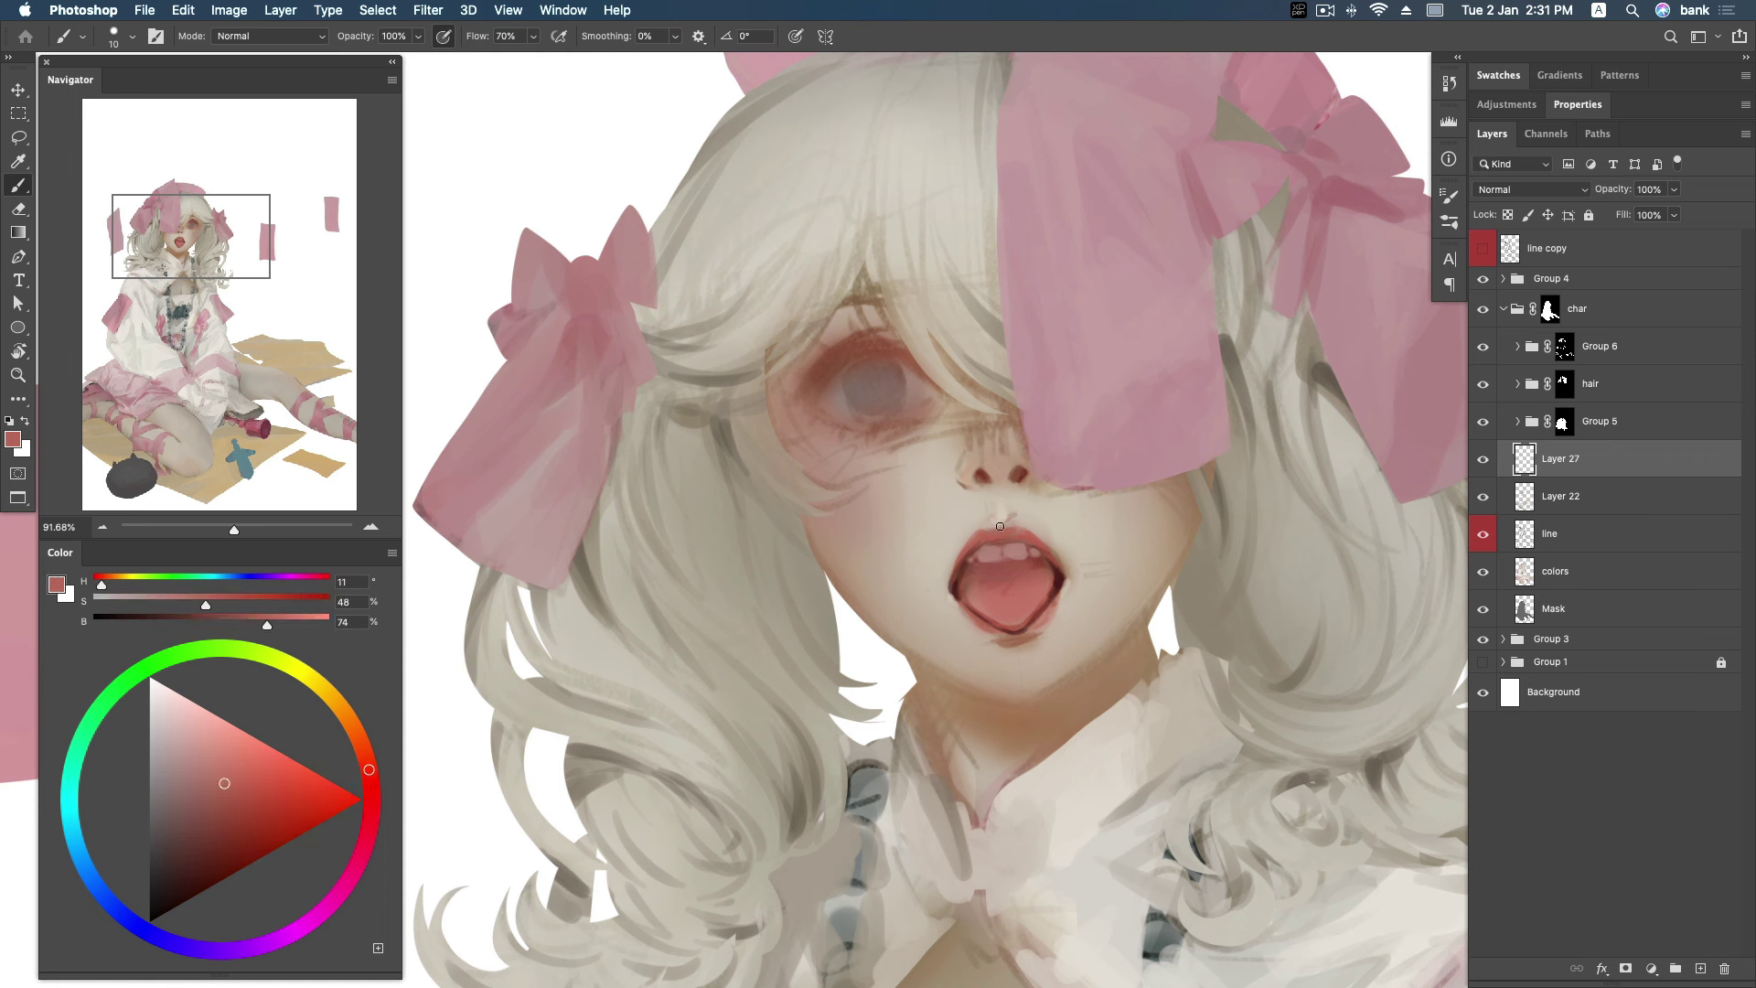
pyautogui.keyDown('alt'); pyautogui.click(997, 525); pyautogui.keyUp('alt')
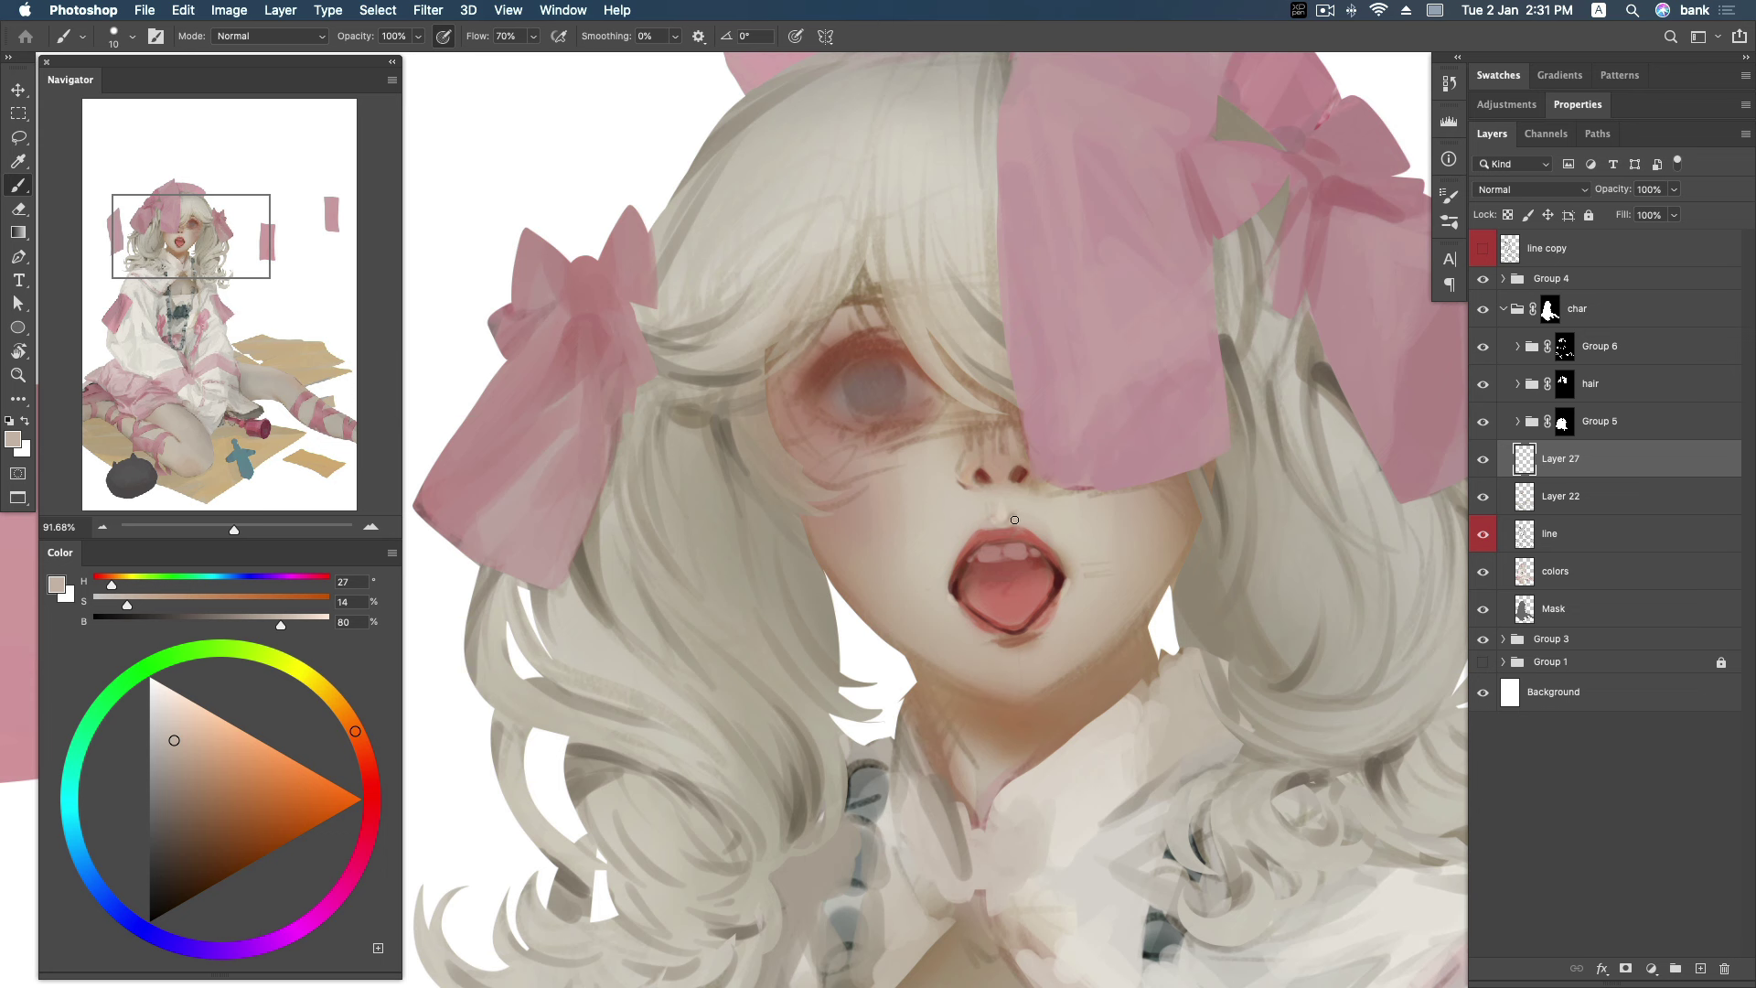
pyautogui.keyDown('alt'); pyautogui.click(1016, 468); pyautogui.keyUp('alt')
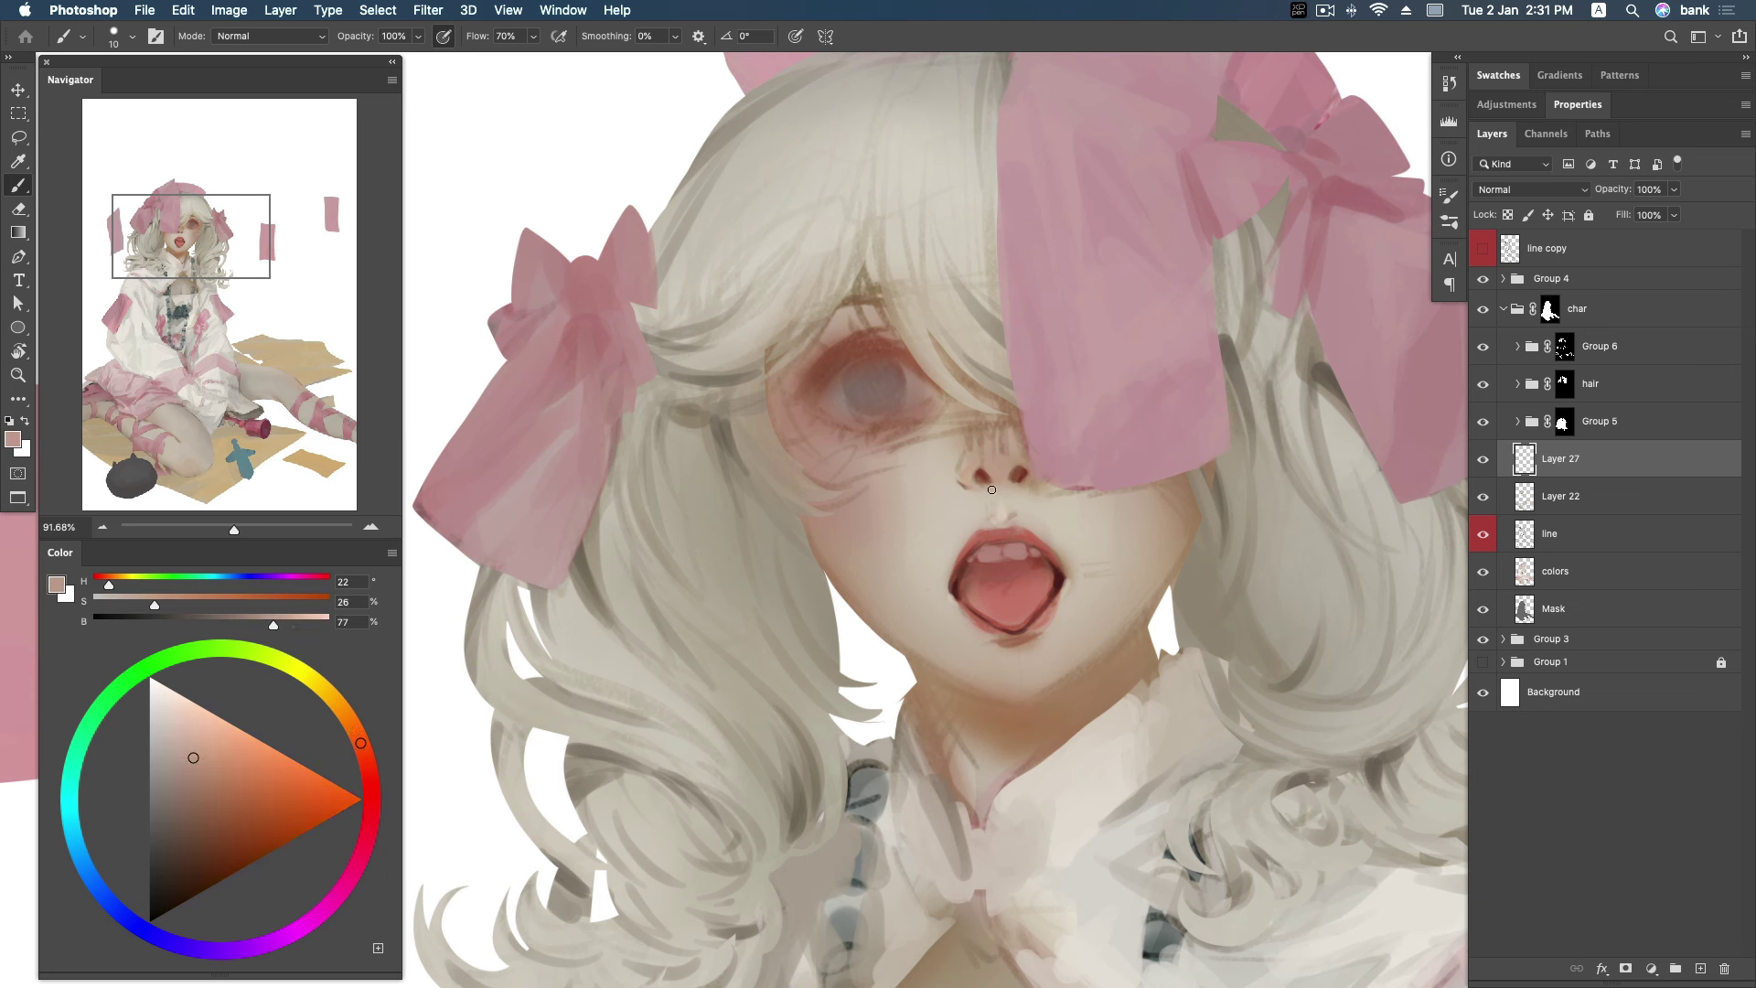
pyautogui.keyDown('alt'); pyautogui.click(1038, 481); pyautogui.keyUp('alt')
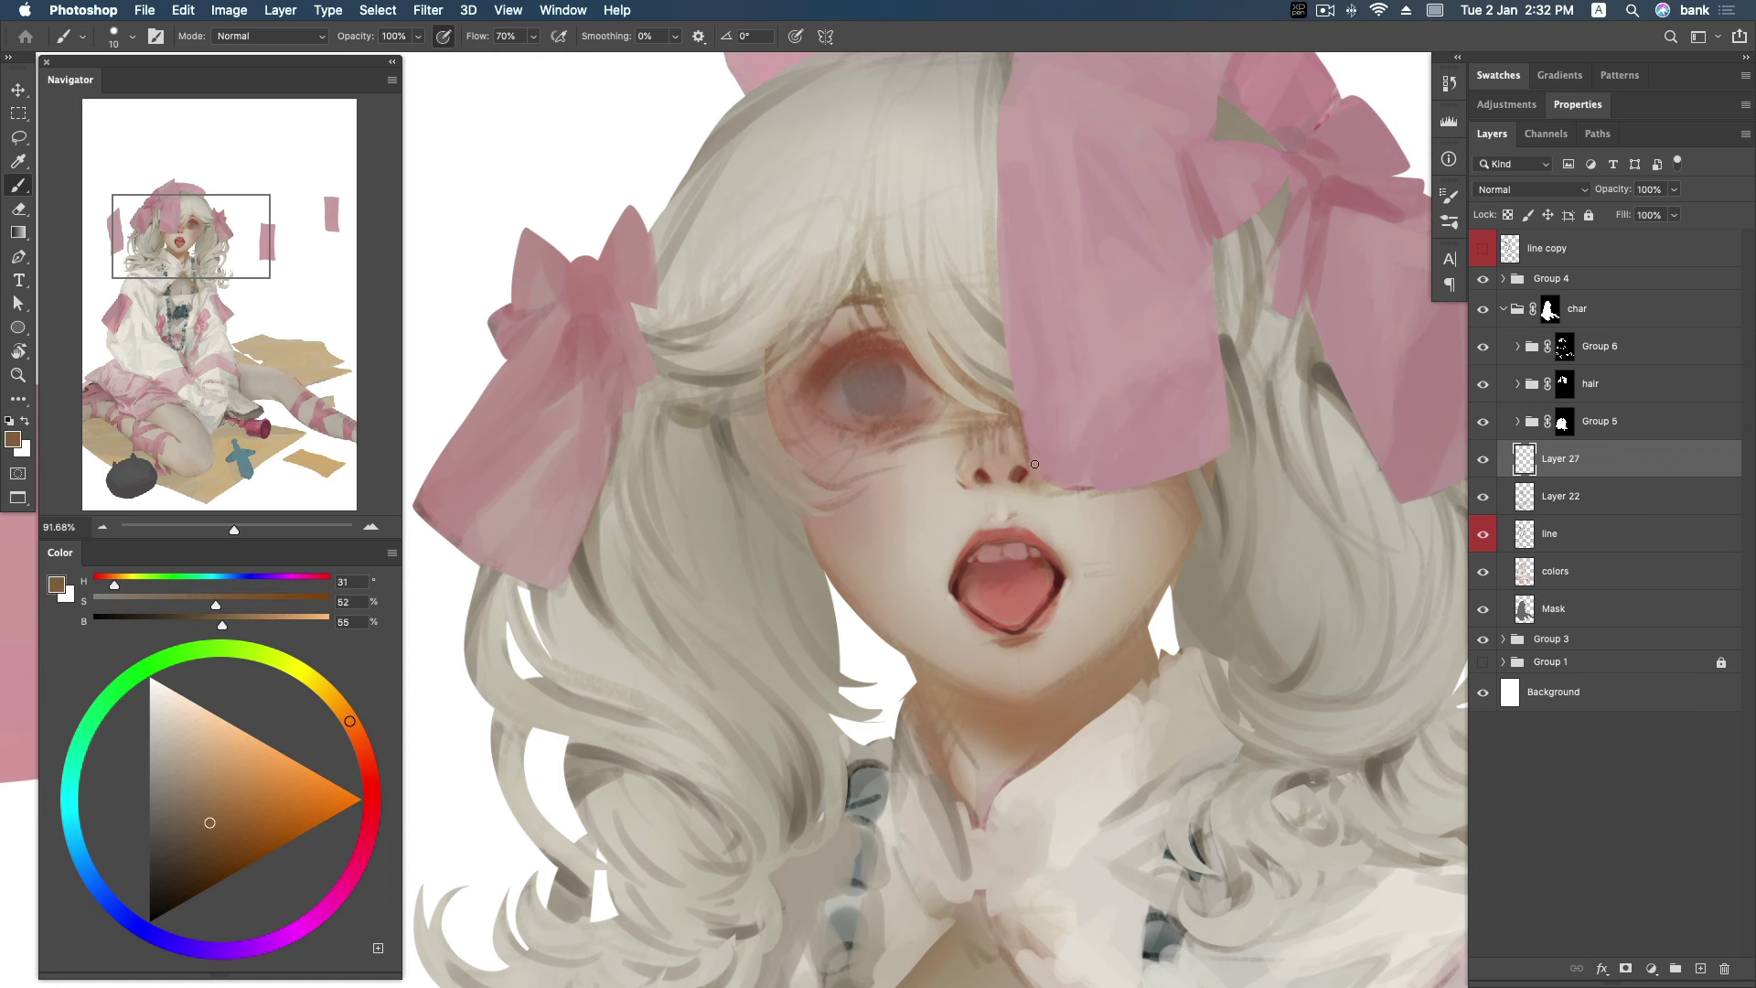
# Darken the lower edge of the pink bow with a deeper red sampled from the nostril.
pyautogui.moveTo(1042, 489); pyautogui.dragTo(1069, 486)
pyautogui.keyDown('alt'); pyautogui.click(1019, 477); pyautogui.keyUp('alt')
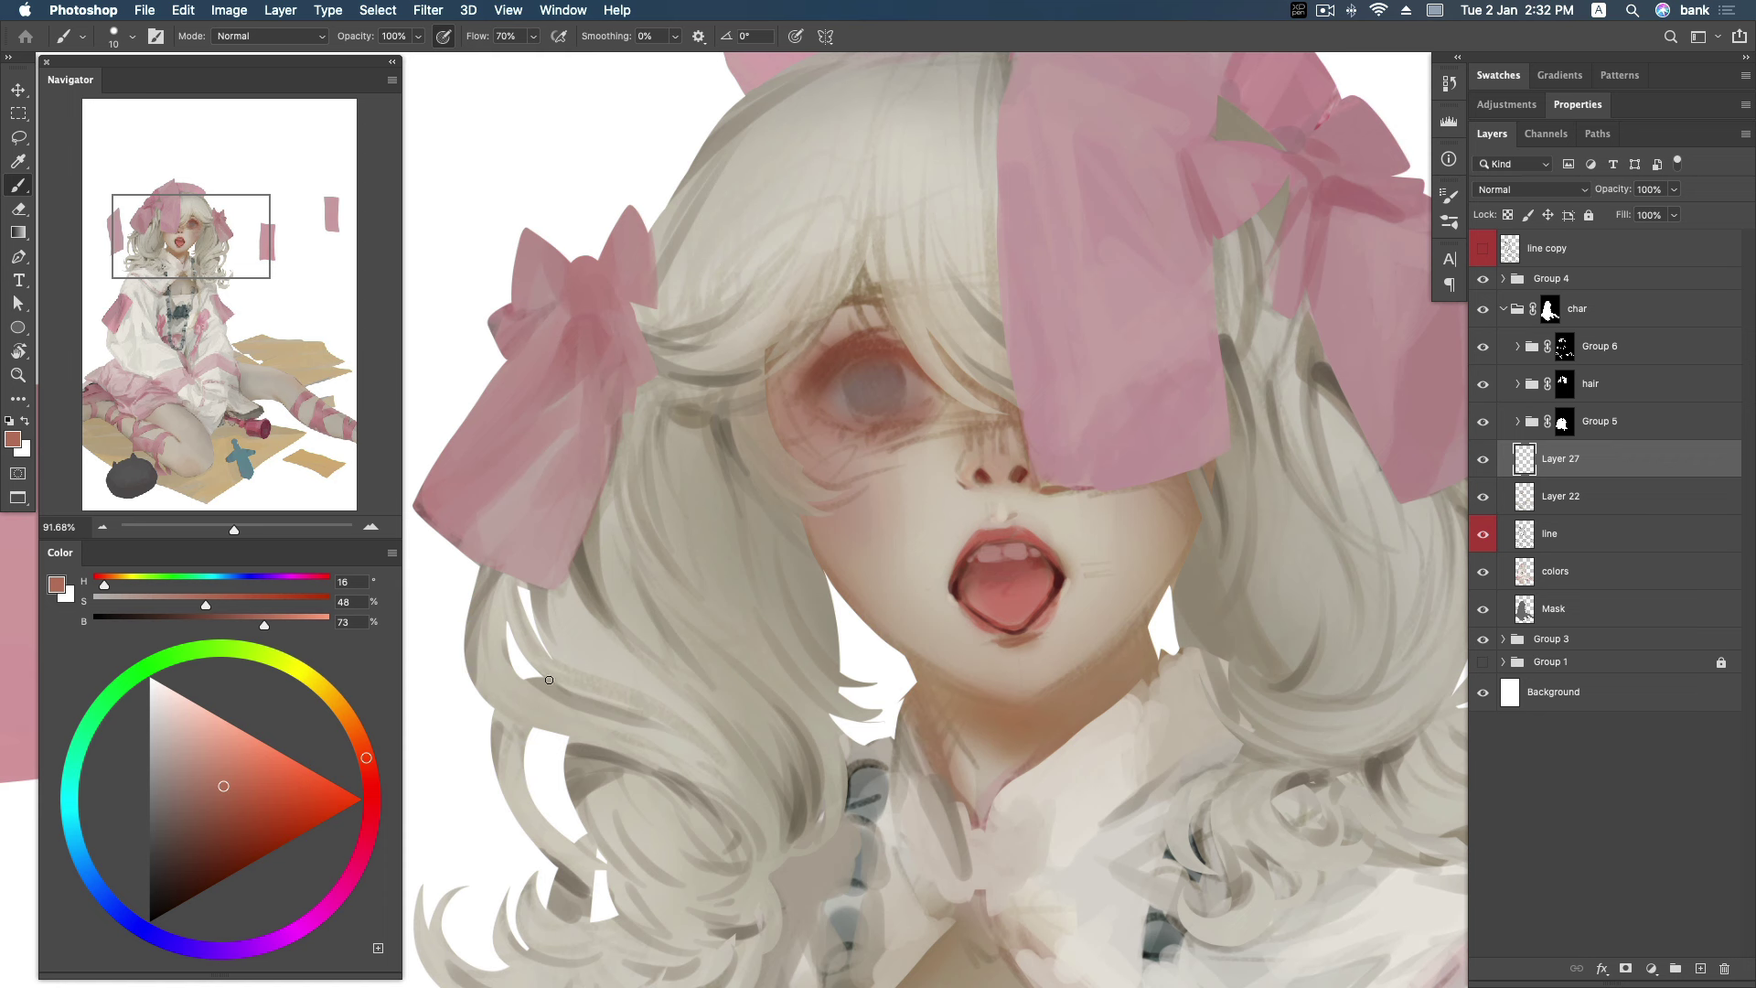
pyautogui.moveTo(366, 757); pyautogui.dragTo(368, 770)
pyautogui.click(221, 807)
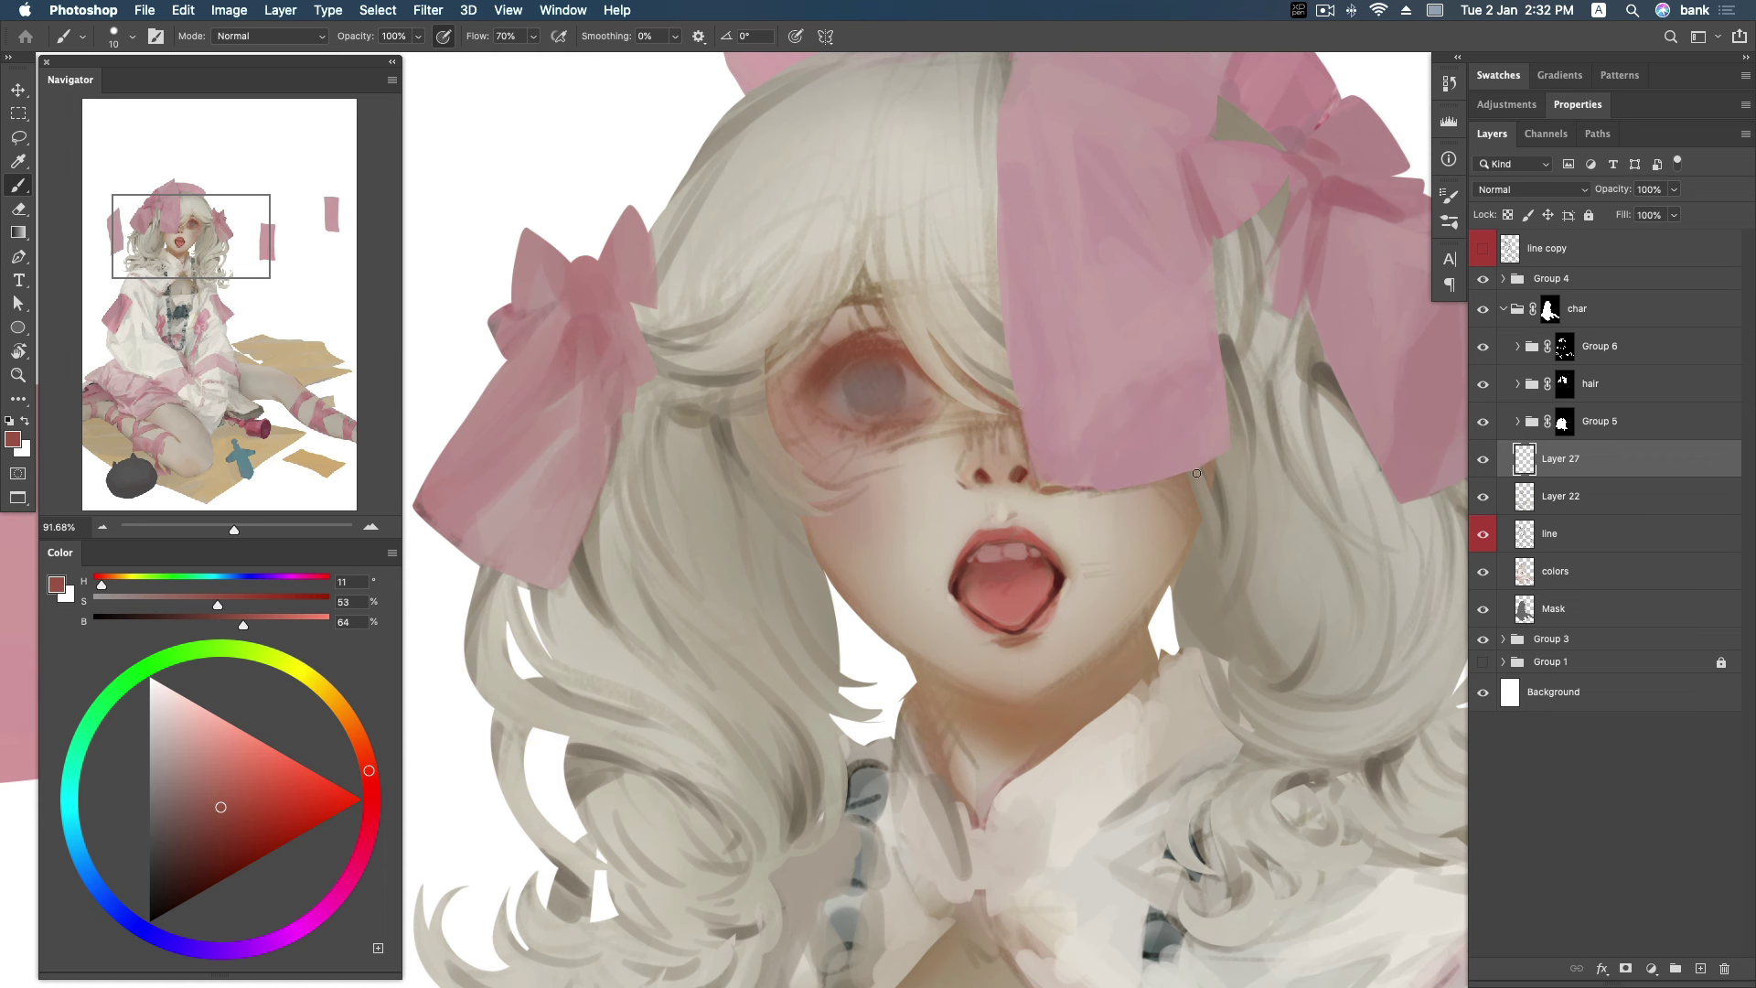
pyautogui.moveTo(1056, 492); pyautogui.dragTo(1105, 489)
# Add reddish shading along the jawline, chin and left side of the neck.
pyautogui.moveTo(1160, 598); pyautogui.dragTo(1104, 655)
pyautogui.moveTo(919, 665); pyautogui.dragTo(970, 697)
pyautogui.moveTo(955, 794); pyautogui.dragTo(919, 733)
pyautogui.click(225, 849)
pyautogui.click(205, 848)
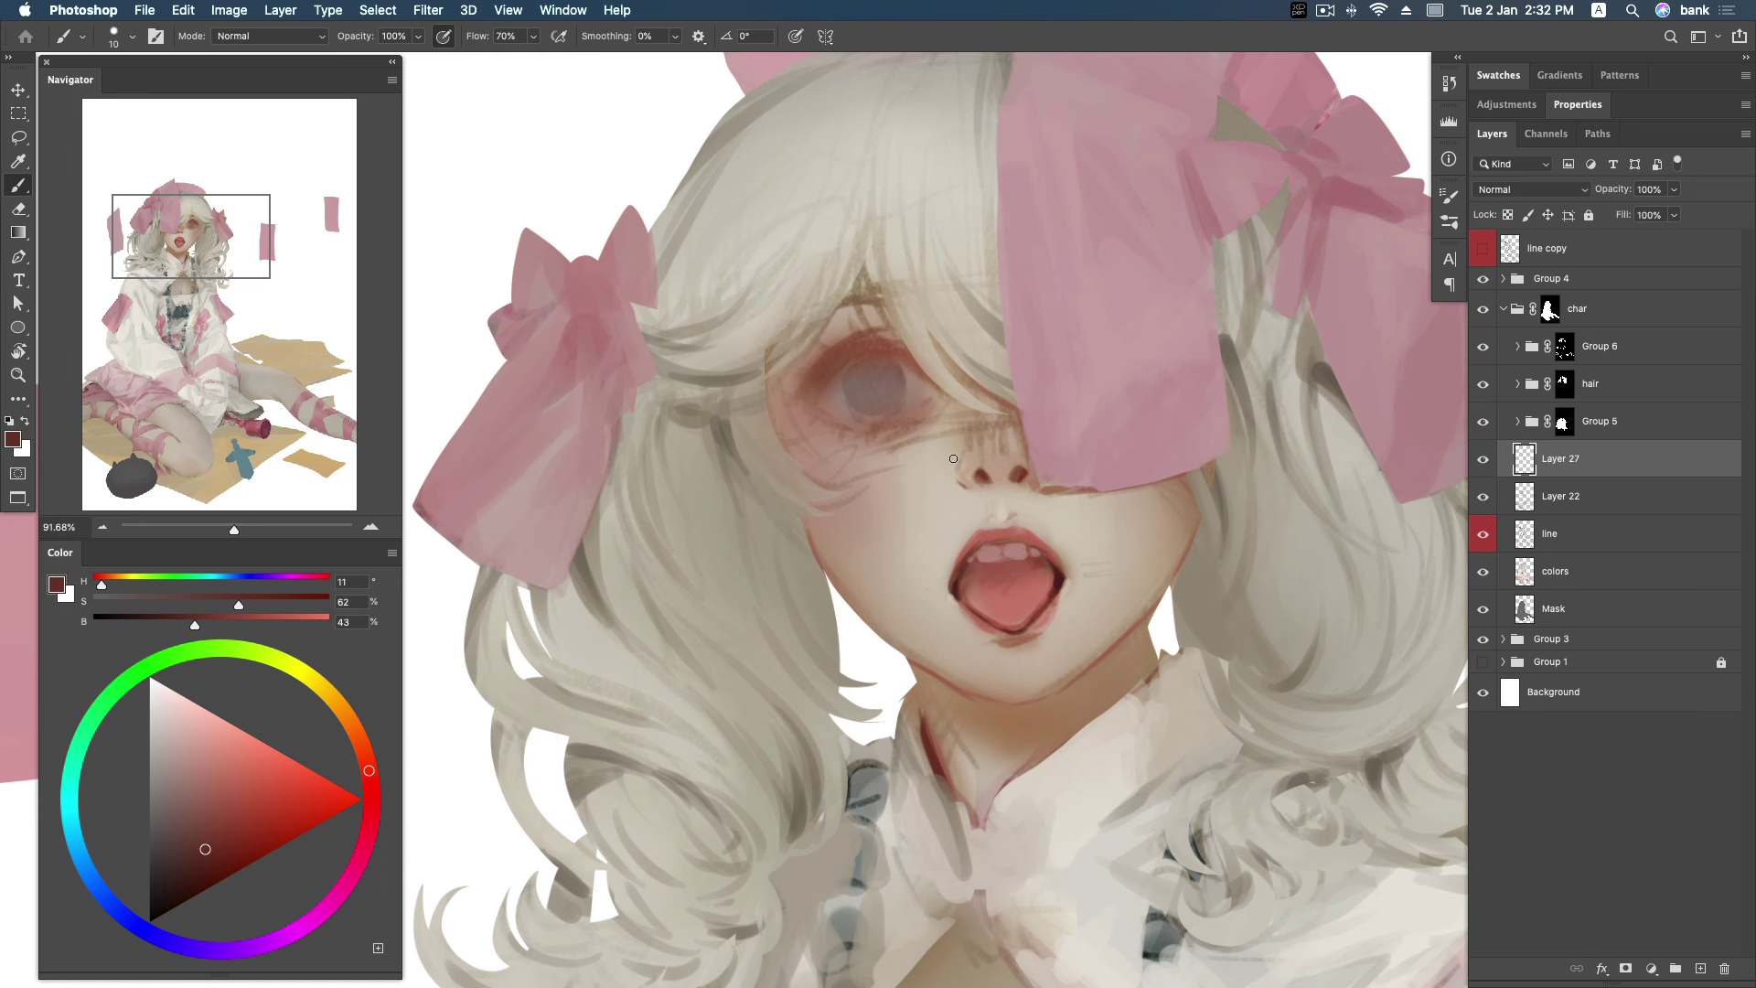
# Try a pale cream highlight on the nose bridge from sampled skin tones, then undo it.
pyautogui.keyDown('alt'); pyautogui.click(969, 445); pyautogui.keyUp('alt')
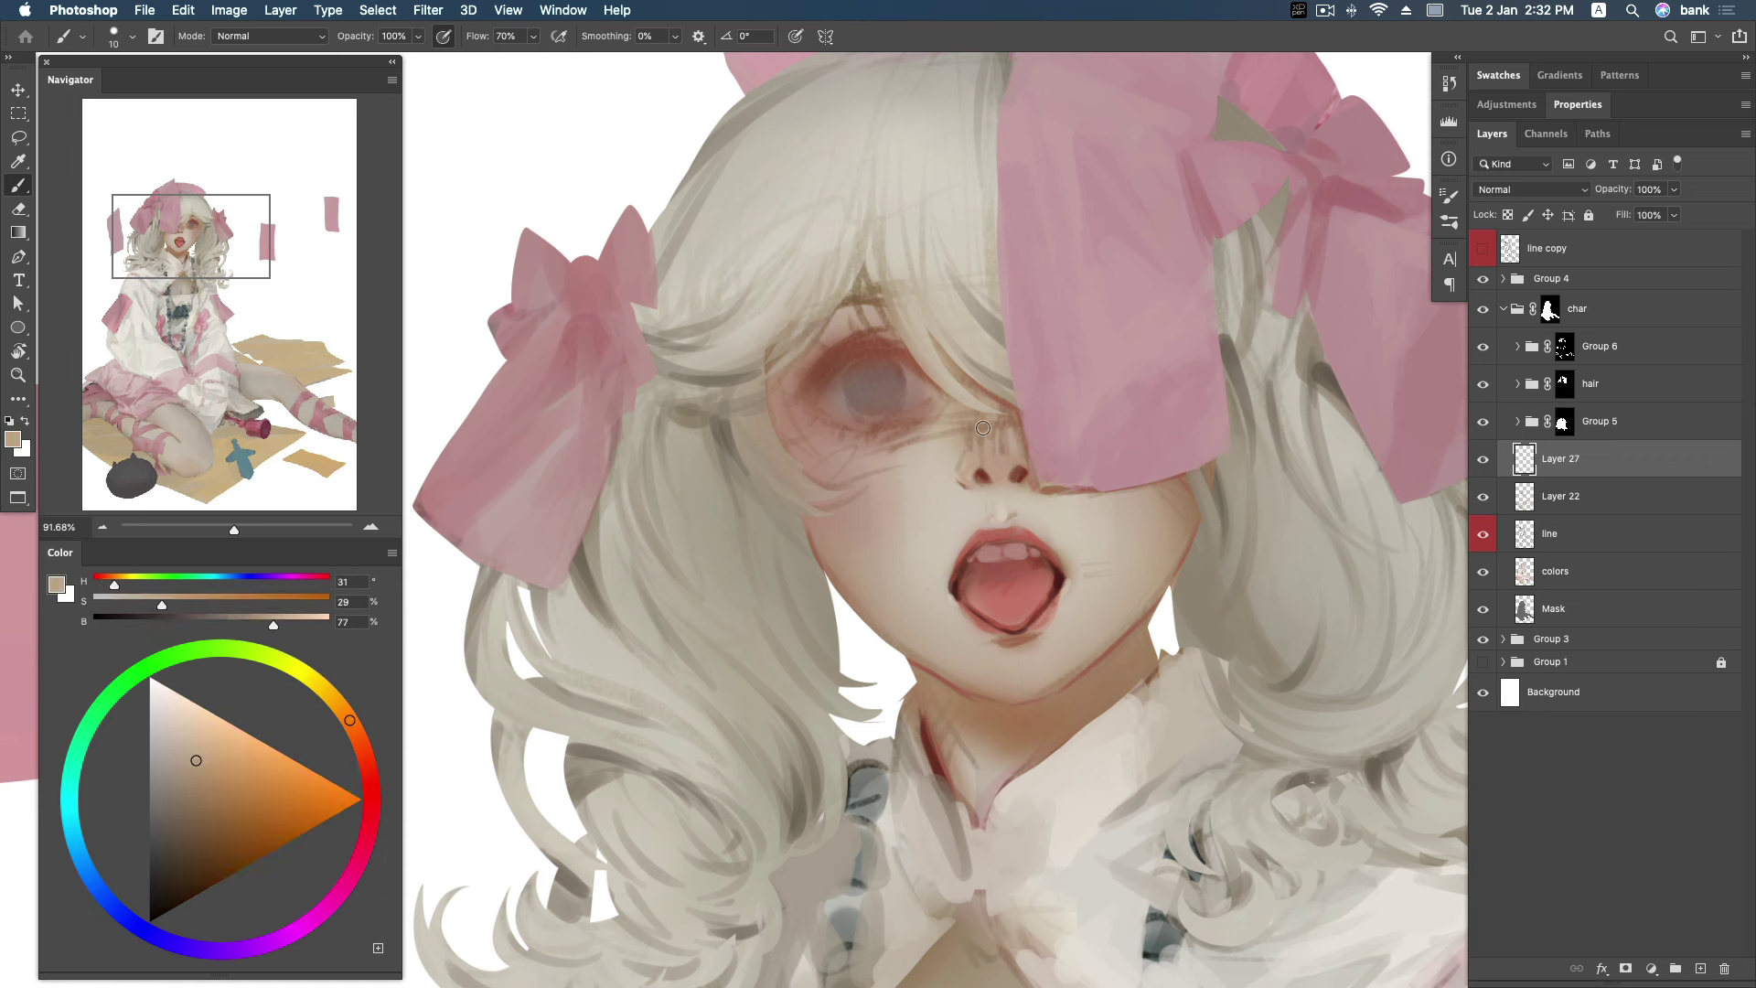
pyautogui.keyDown('alt'); pyautogui.click(993, 434); pyautogui.keyUp('alt')
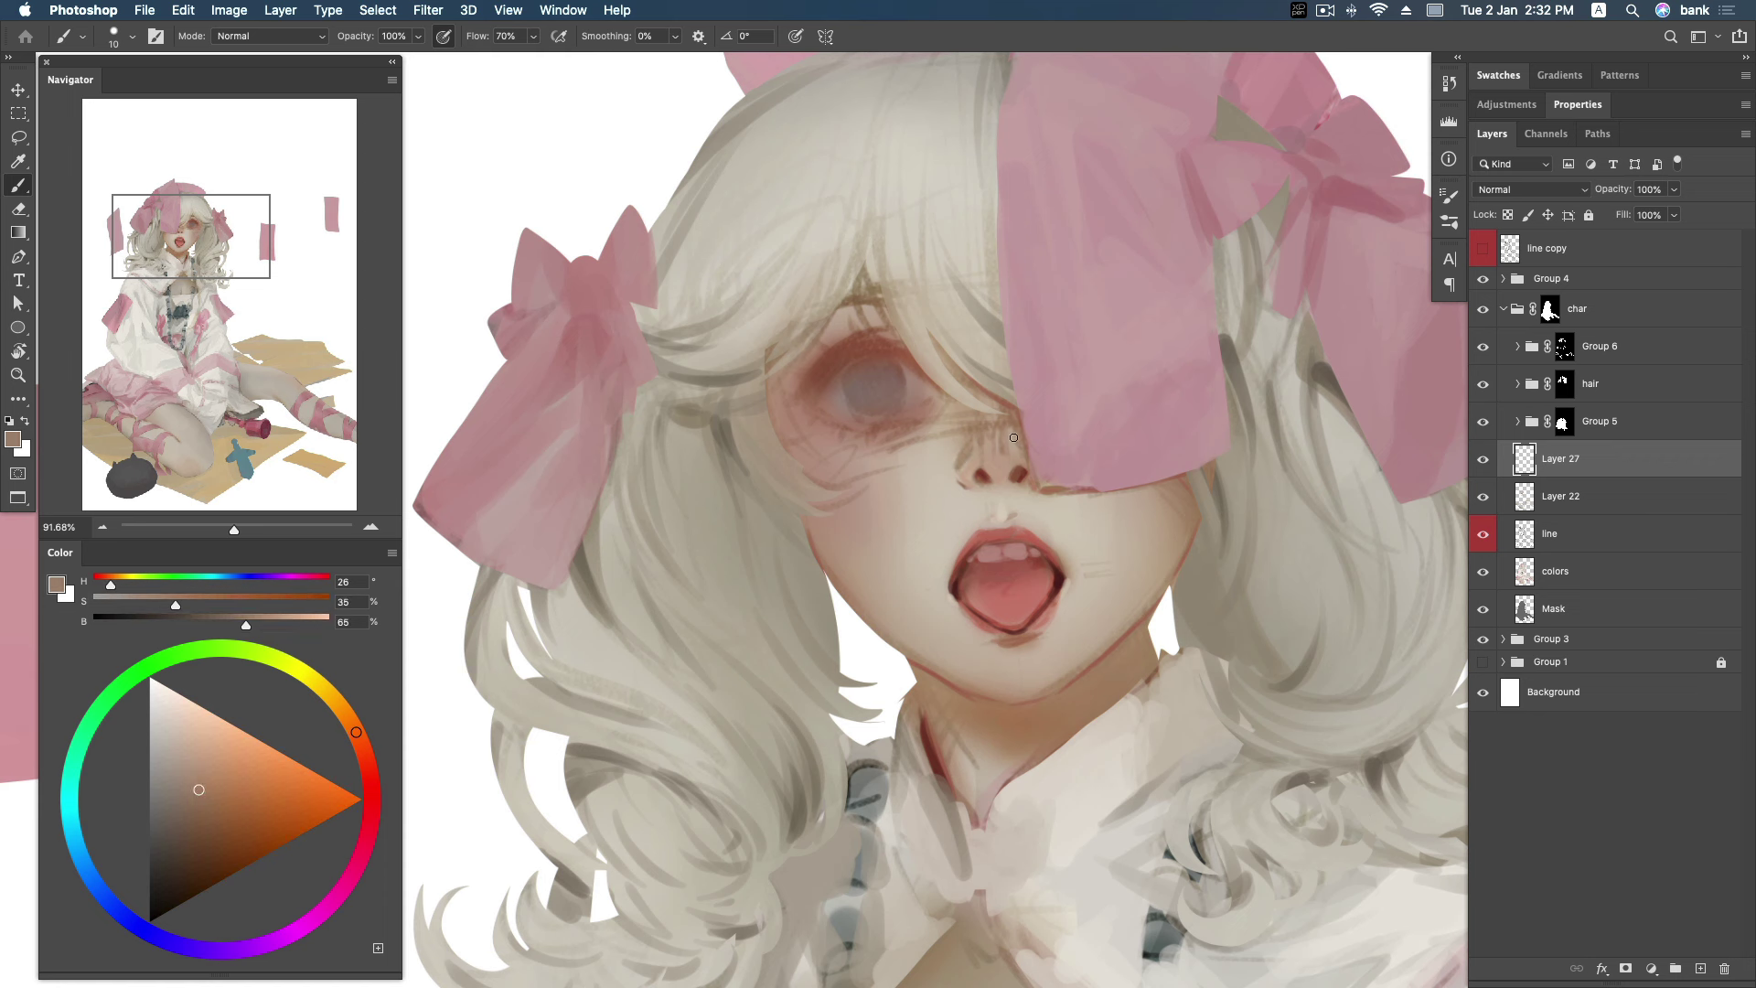
pyautogui.keyDown('alt'); pyautogui.click(965, 449); pyautogui.keyUp('alt')
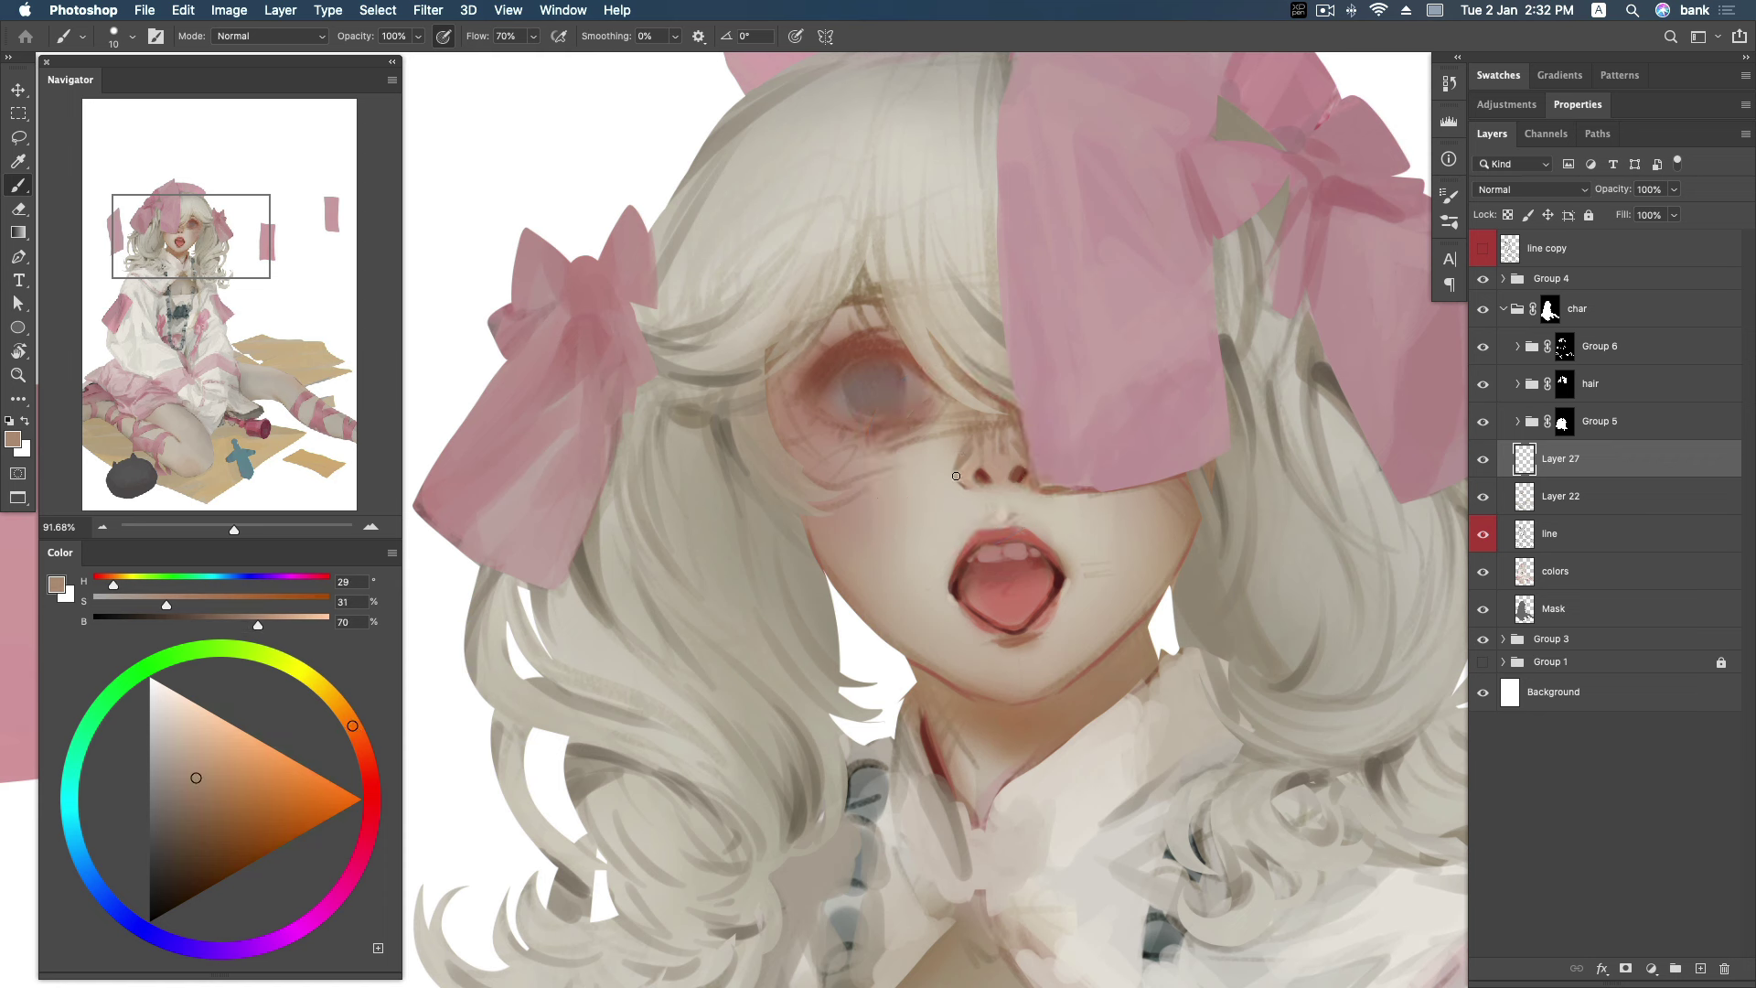
pyautogui.keyDown('alt'); pyautogui.click(995, 449); pyautogui.keyUp('alt')
pyautogui.keyDown('alt'); pyautogui.click(919, 491); pyautogui.keyUp('alt')
pyautogui.click(169, 726)
pyautogui.moveTo(169, 726); pyautogui.dragTo(167, 723)
pyautogui.press(']')
pyautogui.press(']')
pyautogui.moveTo(995, 447); pyautogui.dragTo(997, 431)
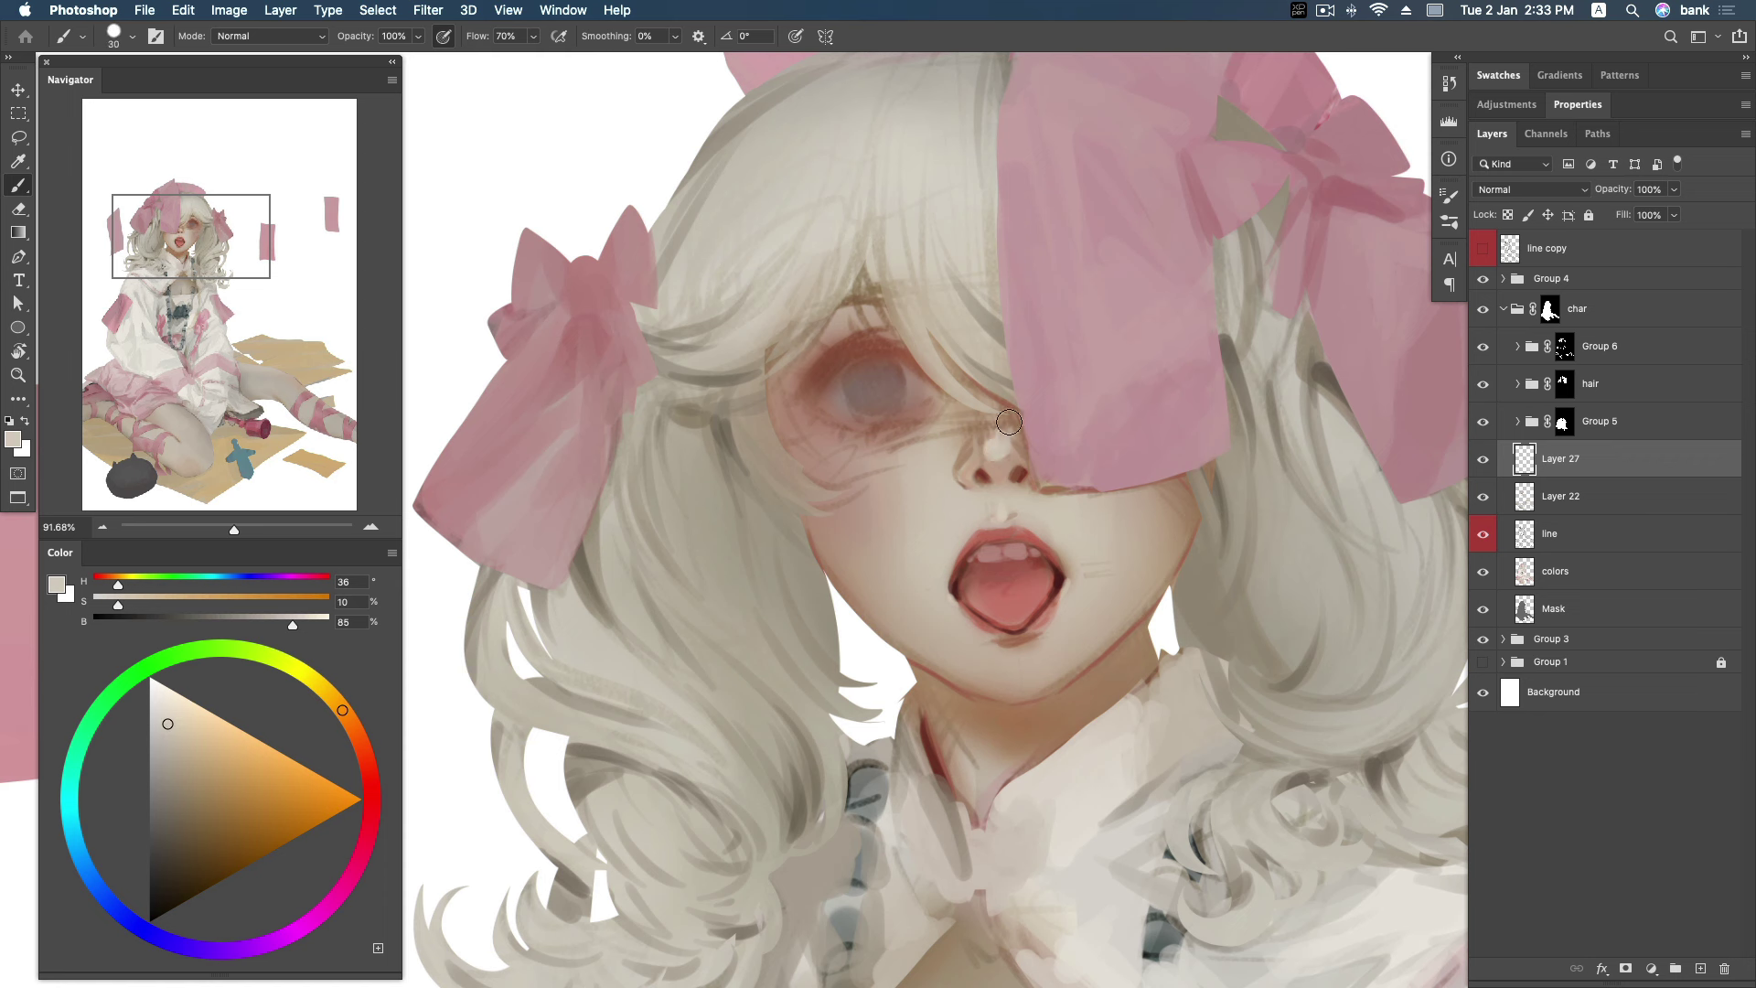
pyautogui.press('super+z')
# Switch to a soft round brush with a warmer, redder skin hue.
pyautogui.click(371, 735)
pyautogui.moveTo(370, 735); pyautogui.dragTo(362, 748)
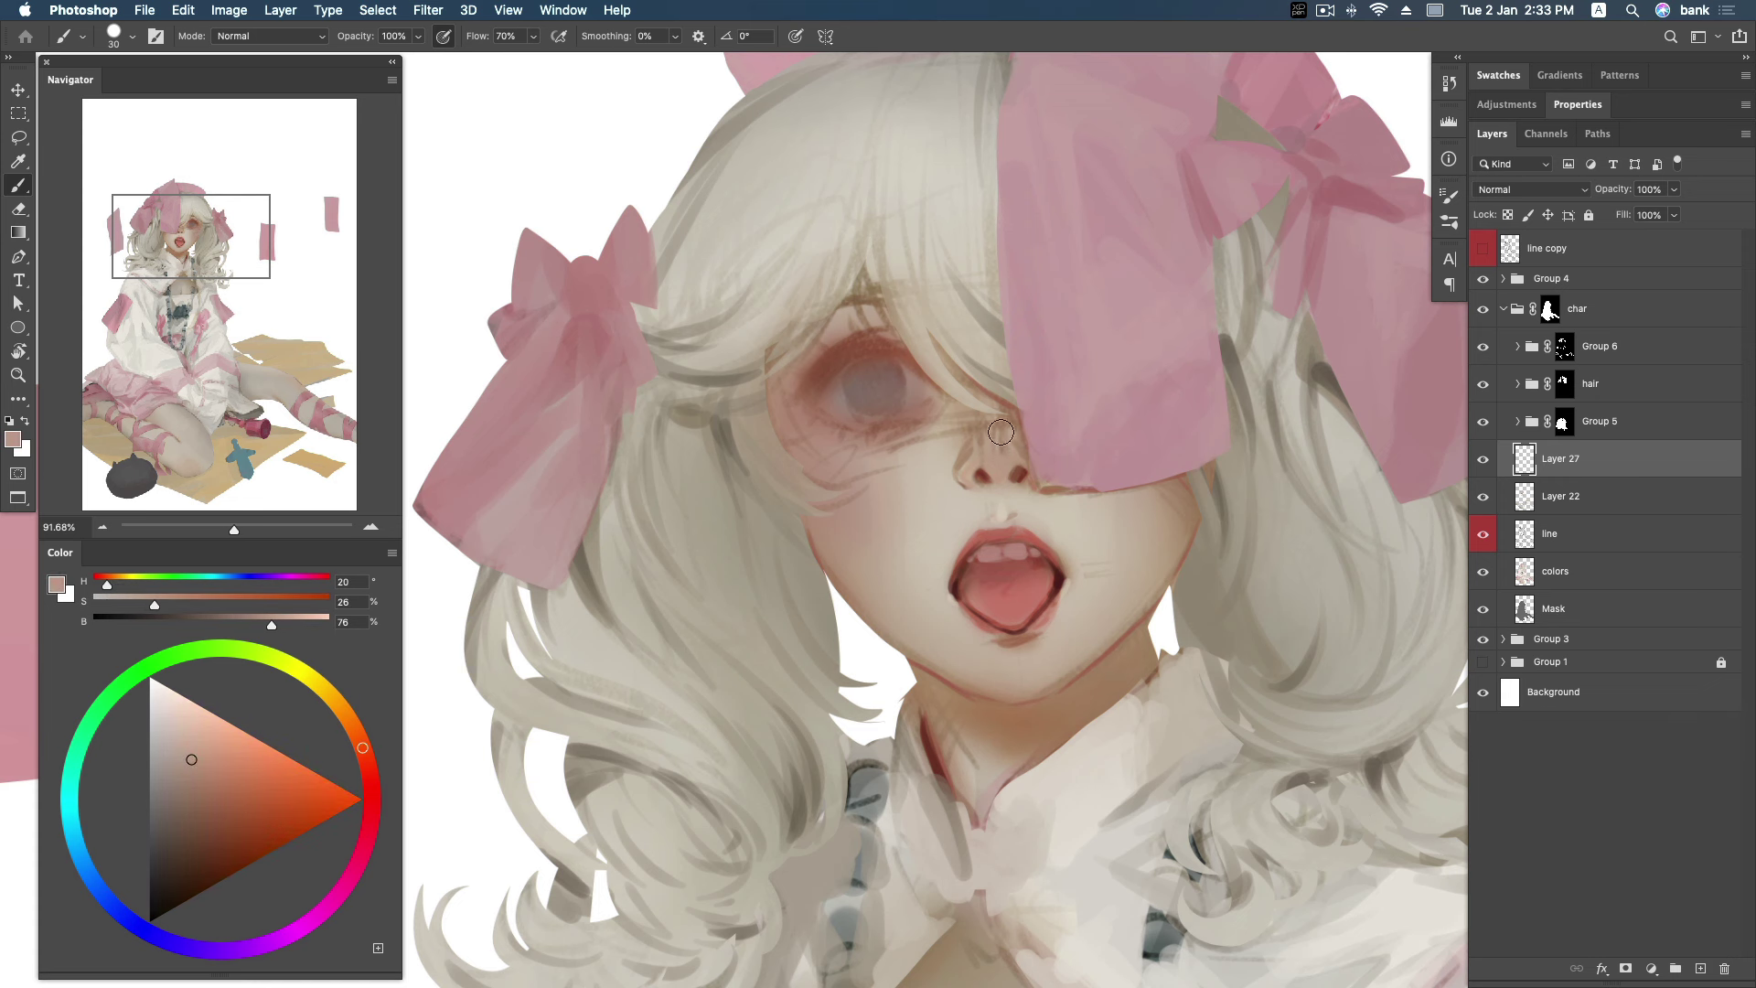
pyautogui.rightClick(1012, 455)
pyautogui.click(1303, 559)
pyautogui.click(1543, 46)
# Paint richer, saturated reddish shading down the left side of the nose.
pyautogui.click(205, 776)
pyautogui.moveTo(363, 747); pyautogui.dragTo(365, 755)
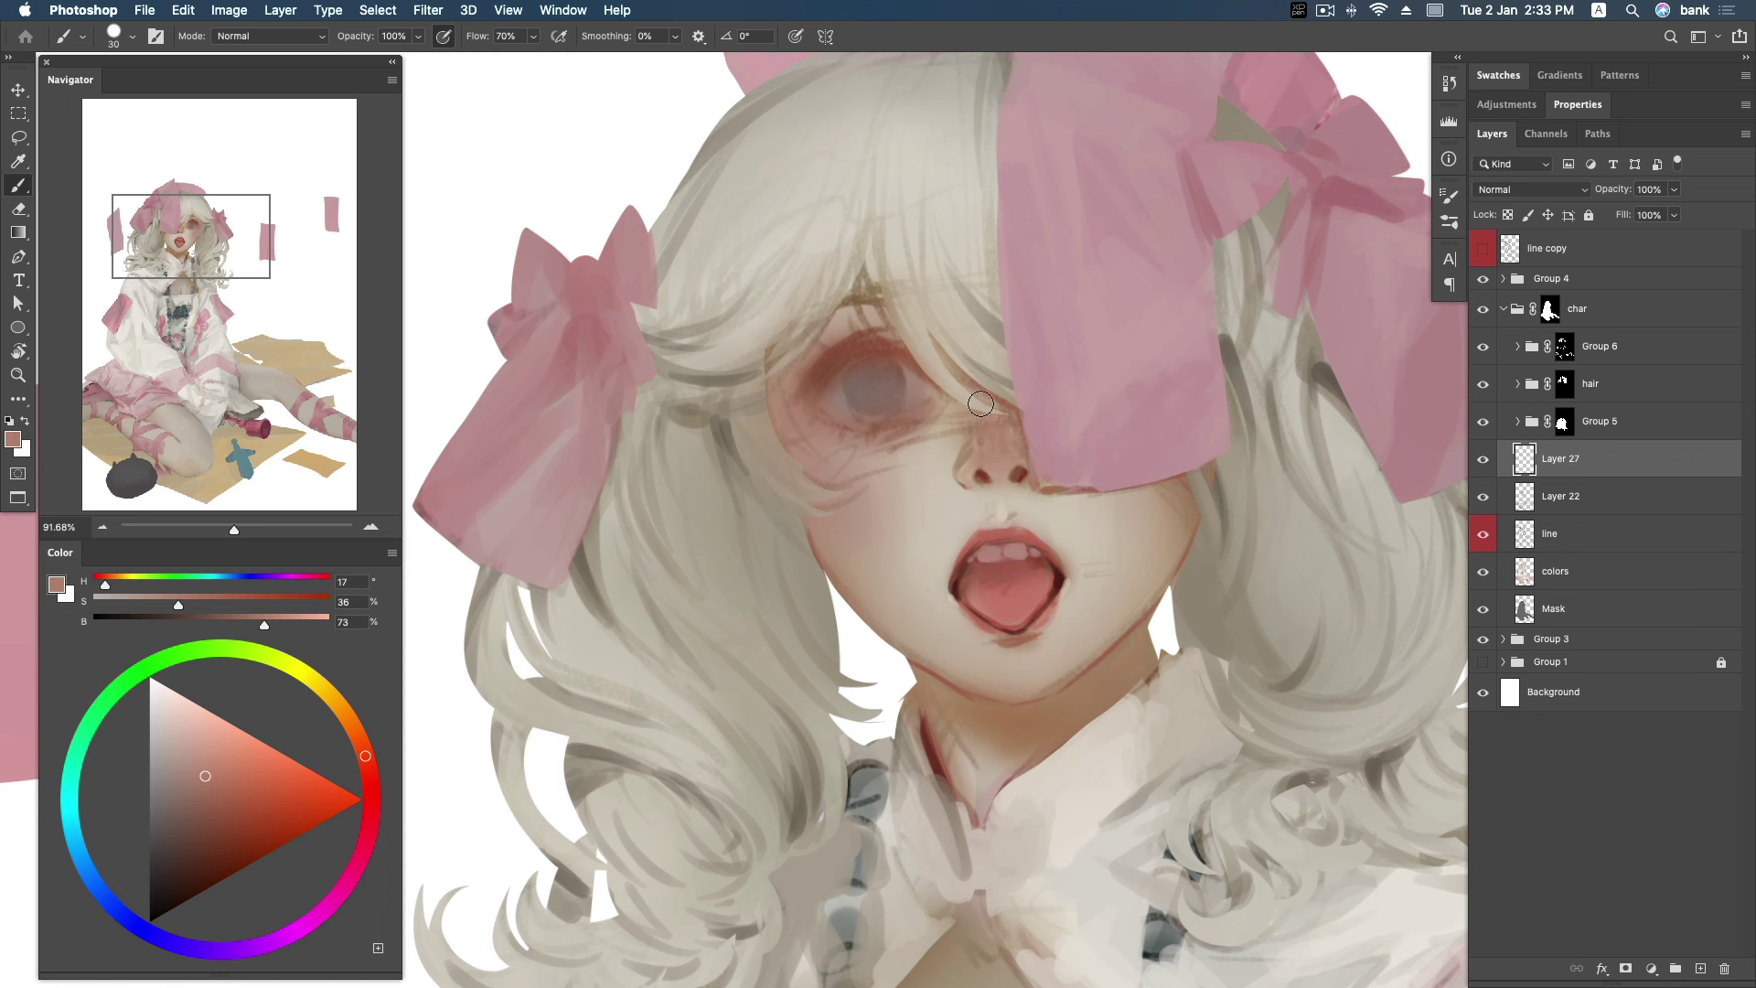
pyautogui.click(216, 789)
pyautogui.press('[')
pyautogui.moveTo(974, 407); pyautogui.dragTo(969, 466)
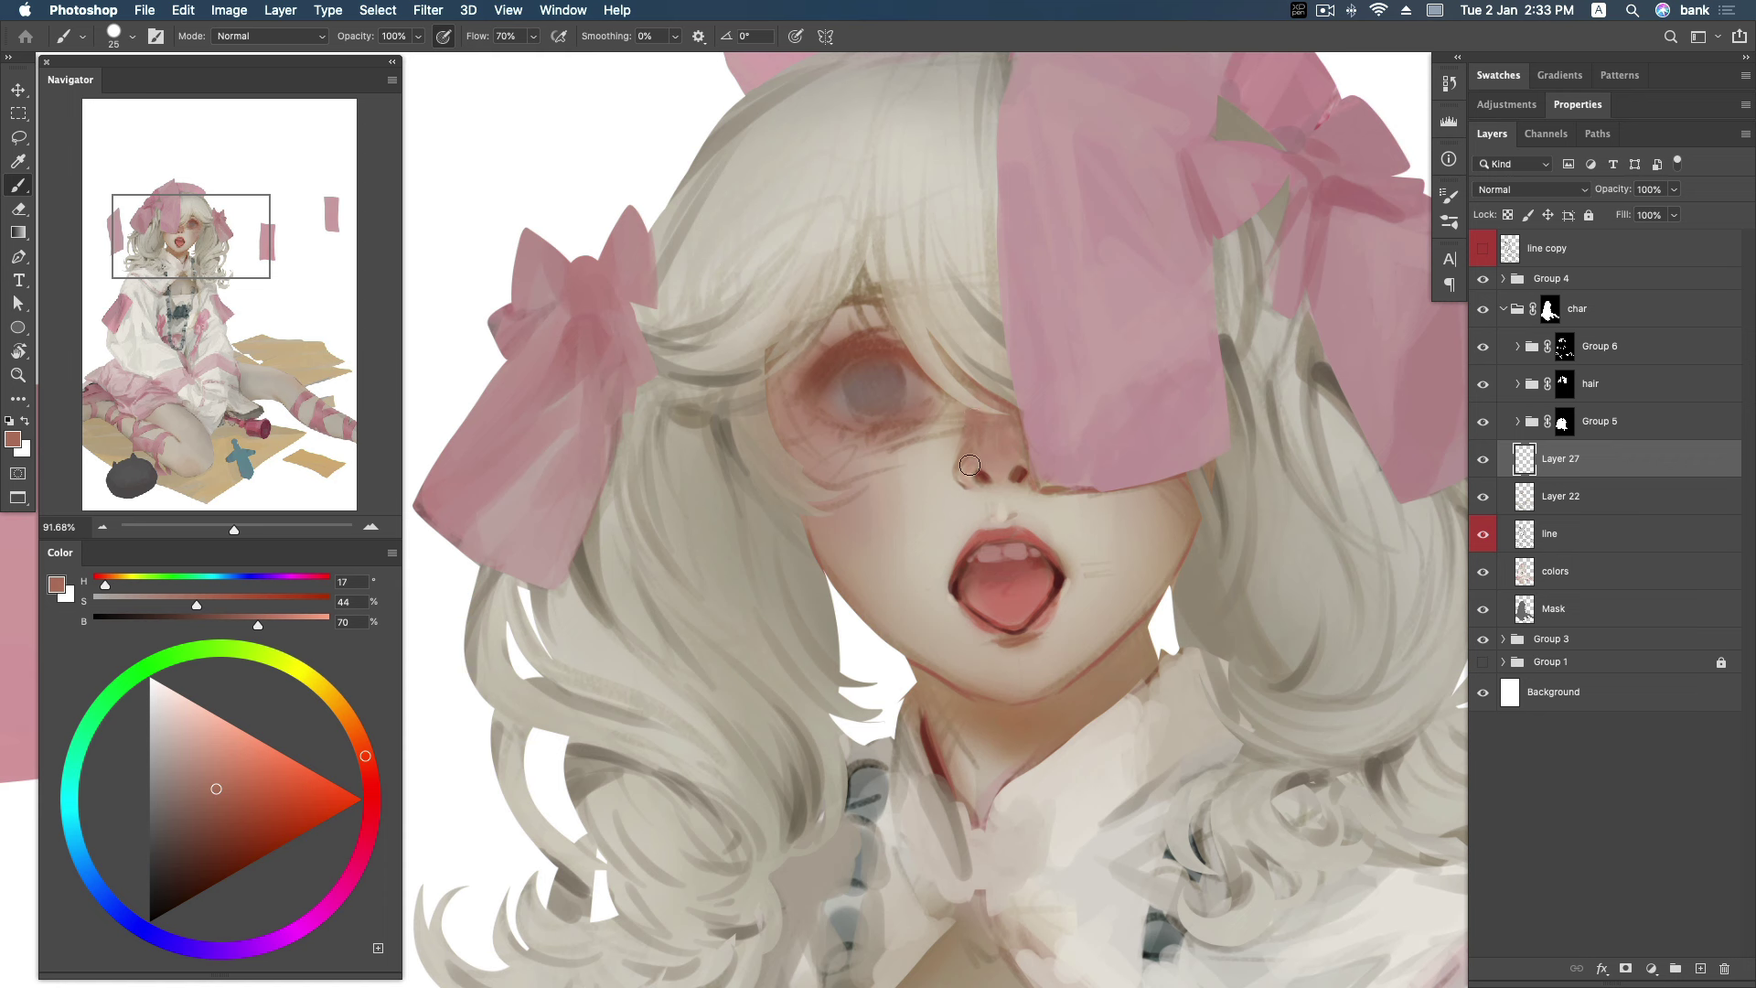
pyautogui.press('[')
pyautogui.press(']')
# Sample lighter reddish and pale pink tones around the nose tip, resizing the brush.
pyautogui.keyDown('alt'); pyautogui.click(998, 423); pyautogui.keyUp('alt')
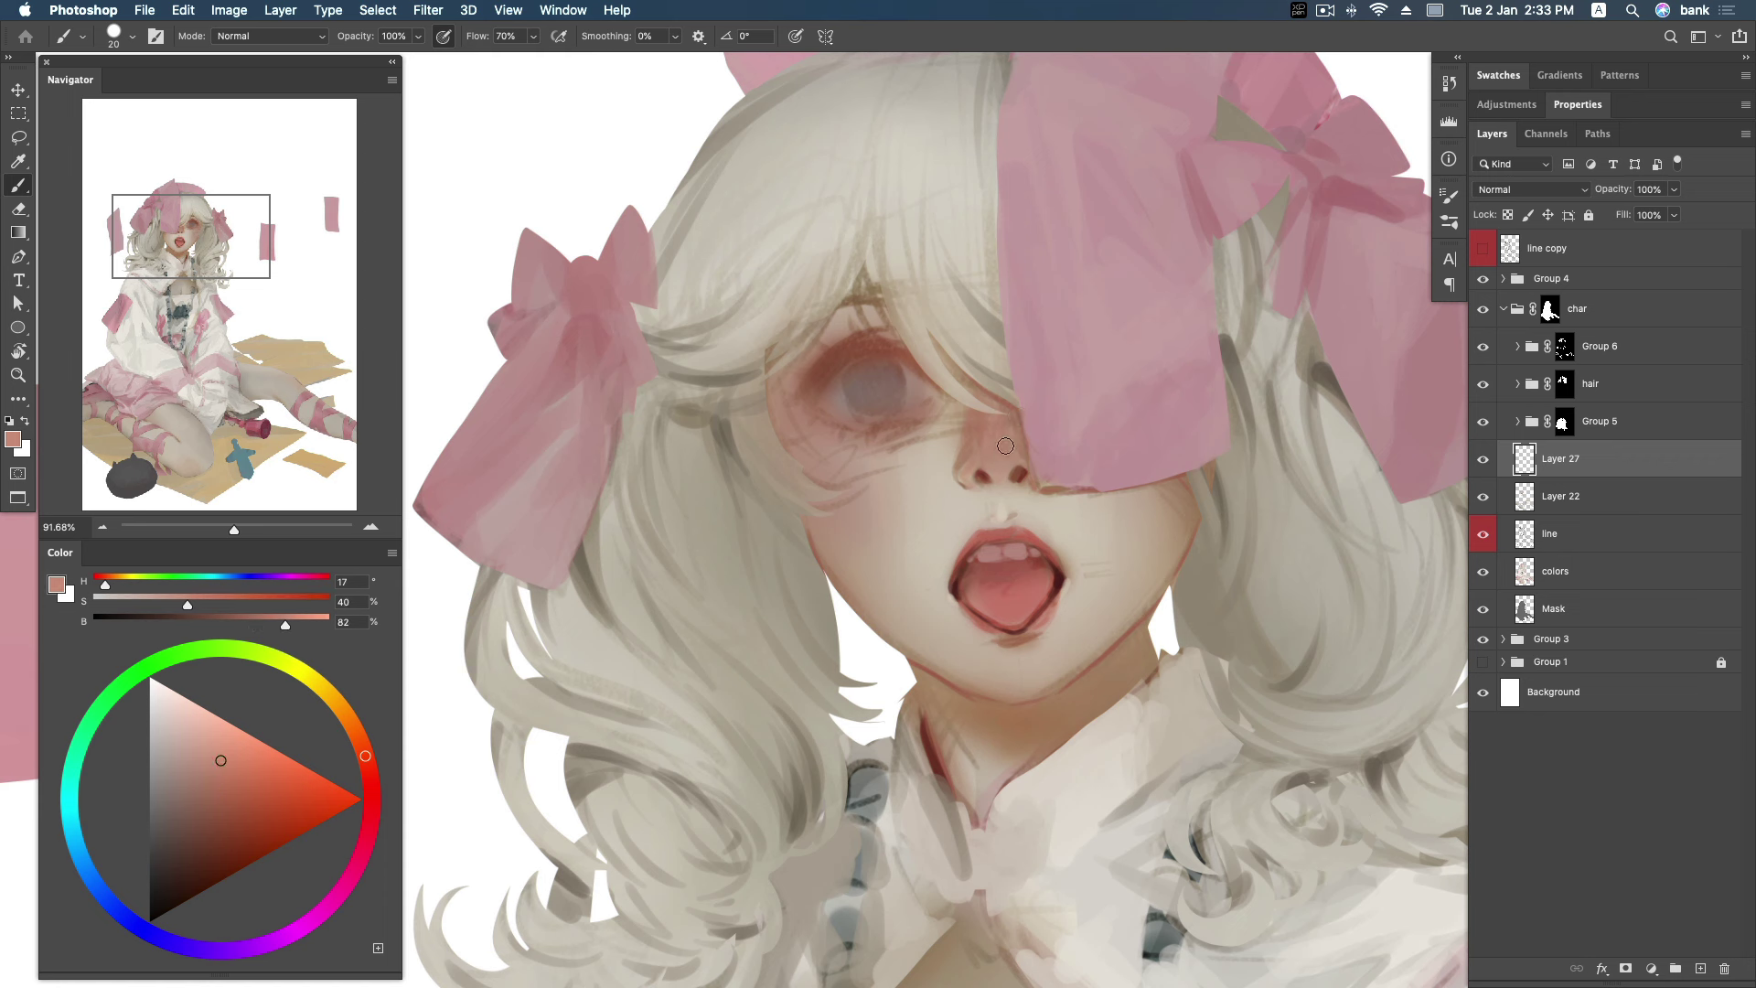
pyautogui.keyDown('alt'); pyautogui.click(997, 458); pyautogui.keyUp('alt')
pyautogui.press('[')
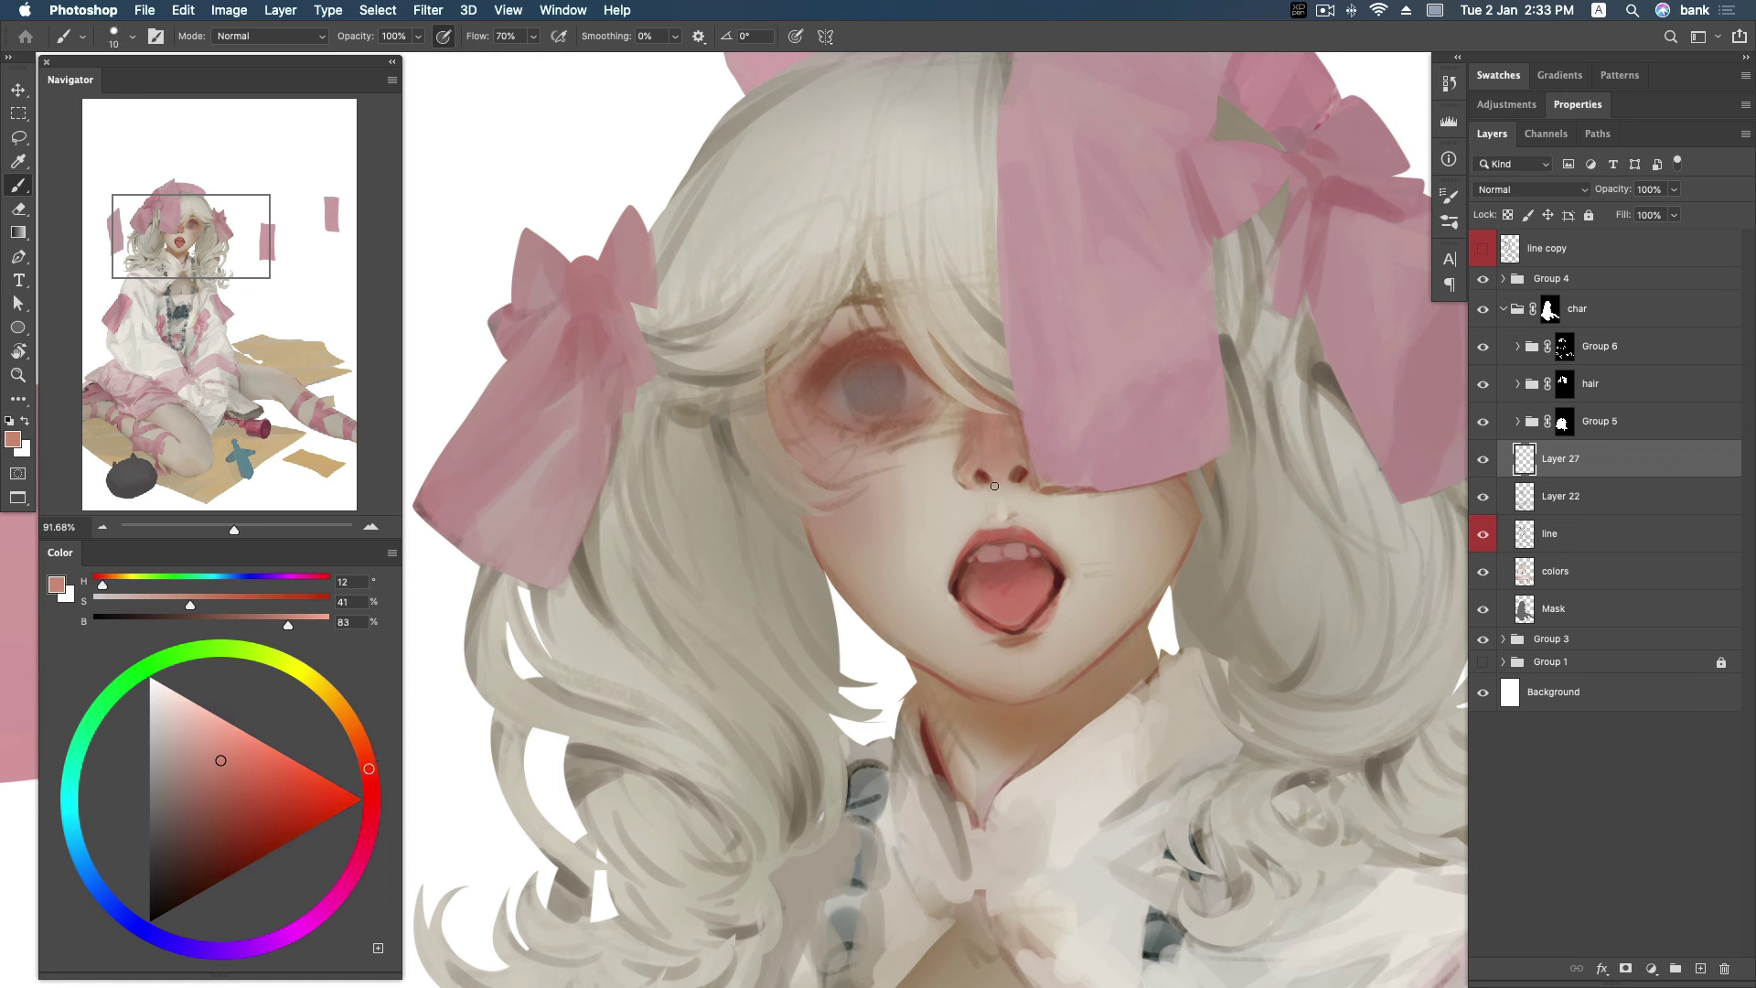
pyautogui.press(']')
pyautogui.keyDown('alt'); pyautogui.click(877, 512); pyautogui.keyUp('alt')
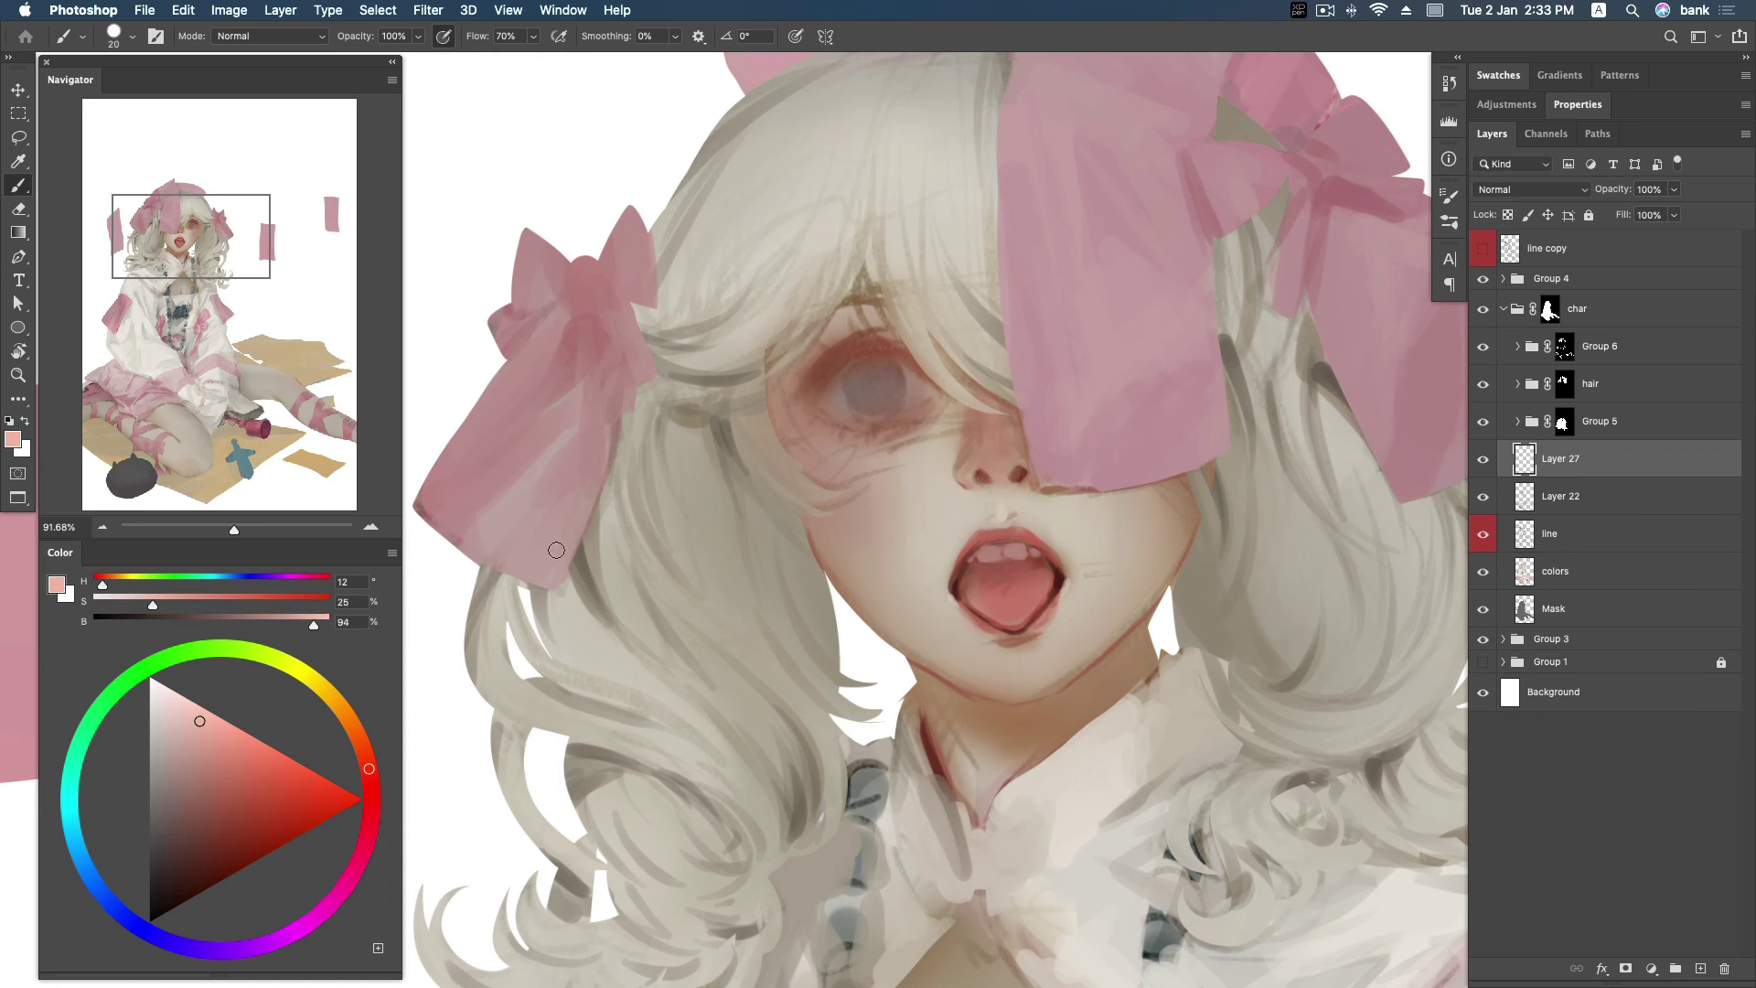
# Soften the nose bridge and mix a warmer pinkish skin tone from nearby samples.
pyautogui.moveTo(995, 391); pyautogui.dragTo(1004, 447)
pyautogui.keyDown('alt'); pyautogui.click(998, 441); pyautogui.keyUp('alt')
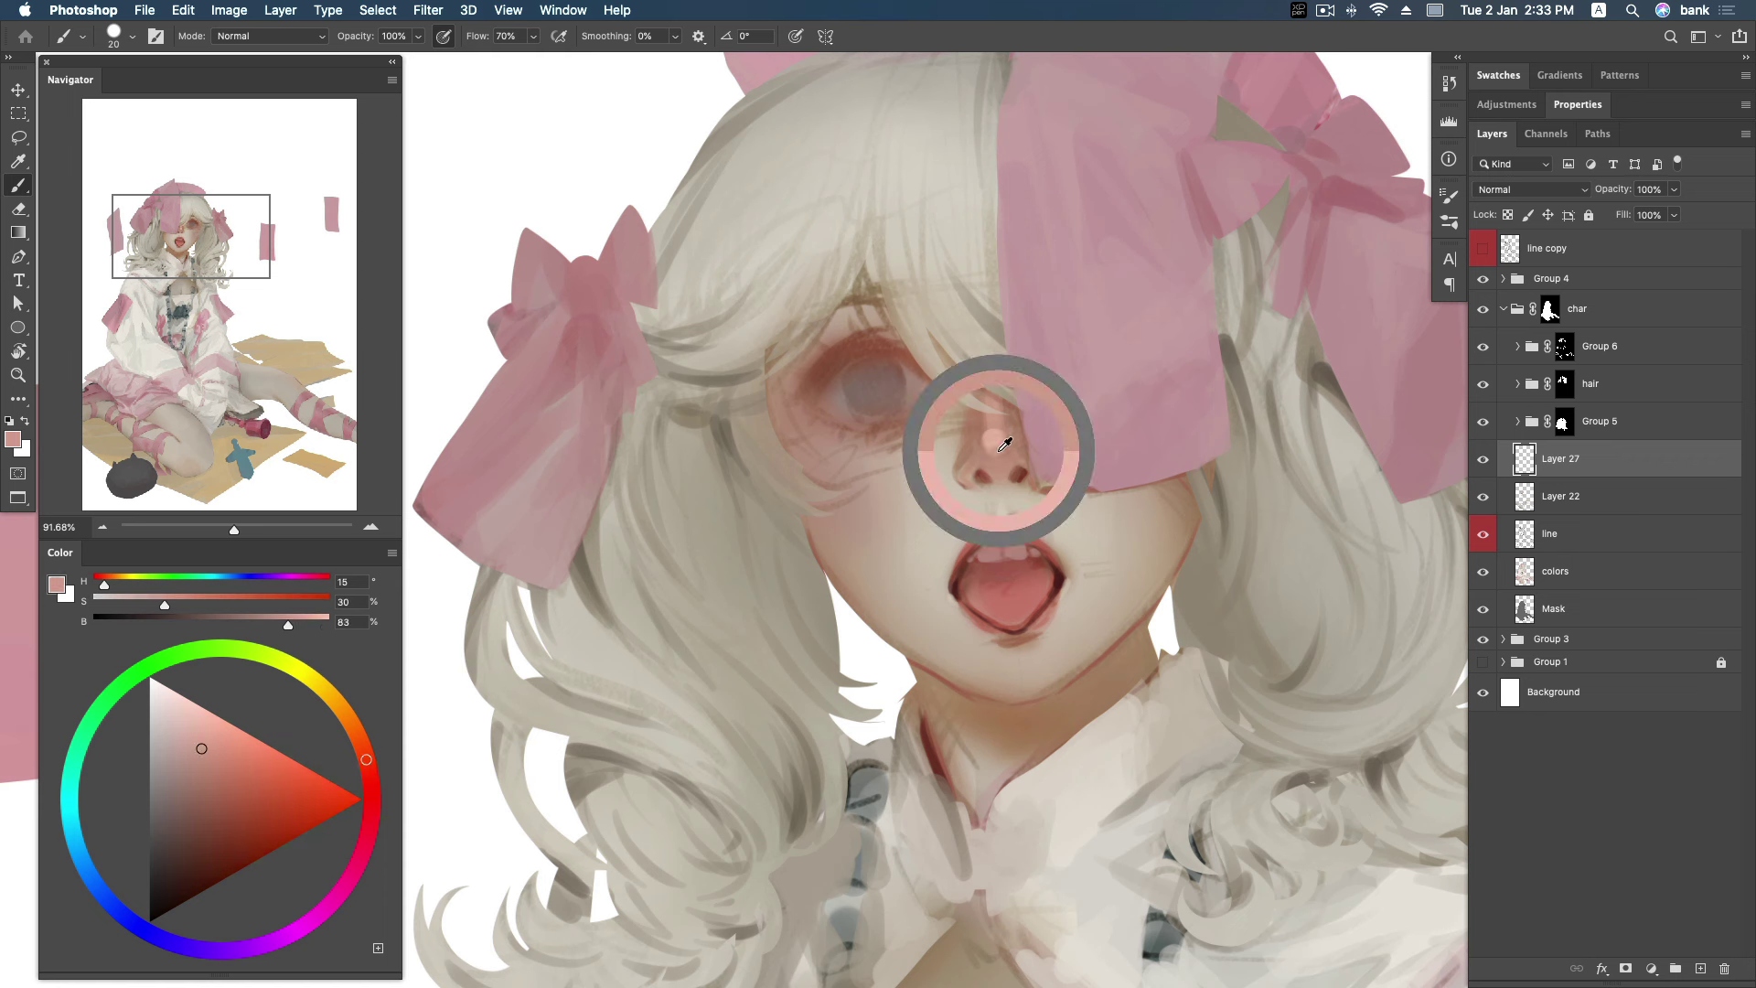
pyautogui.keyDown('alt'); pyautogui.click(993, 430); pyautogui.keyUp('alt')
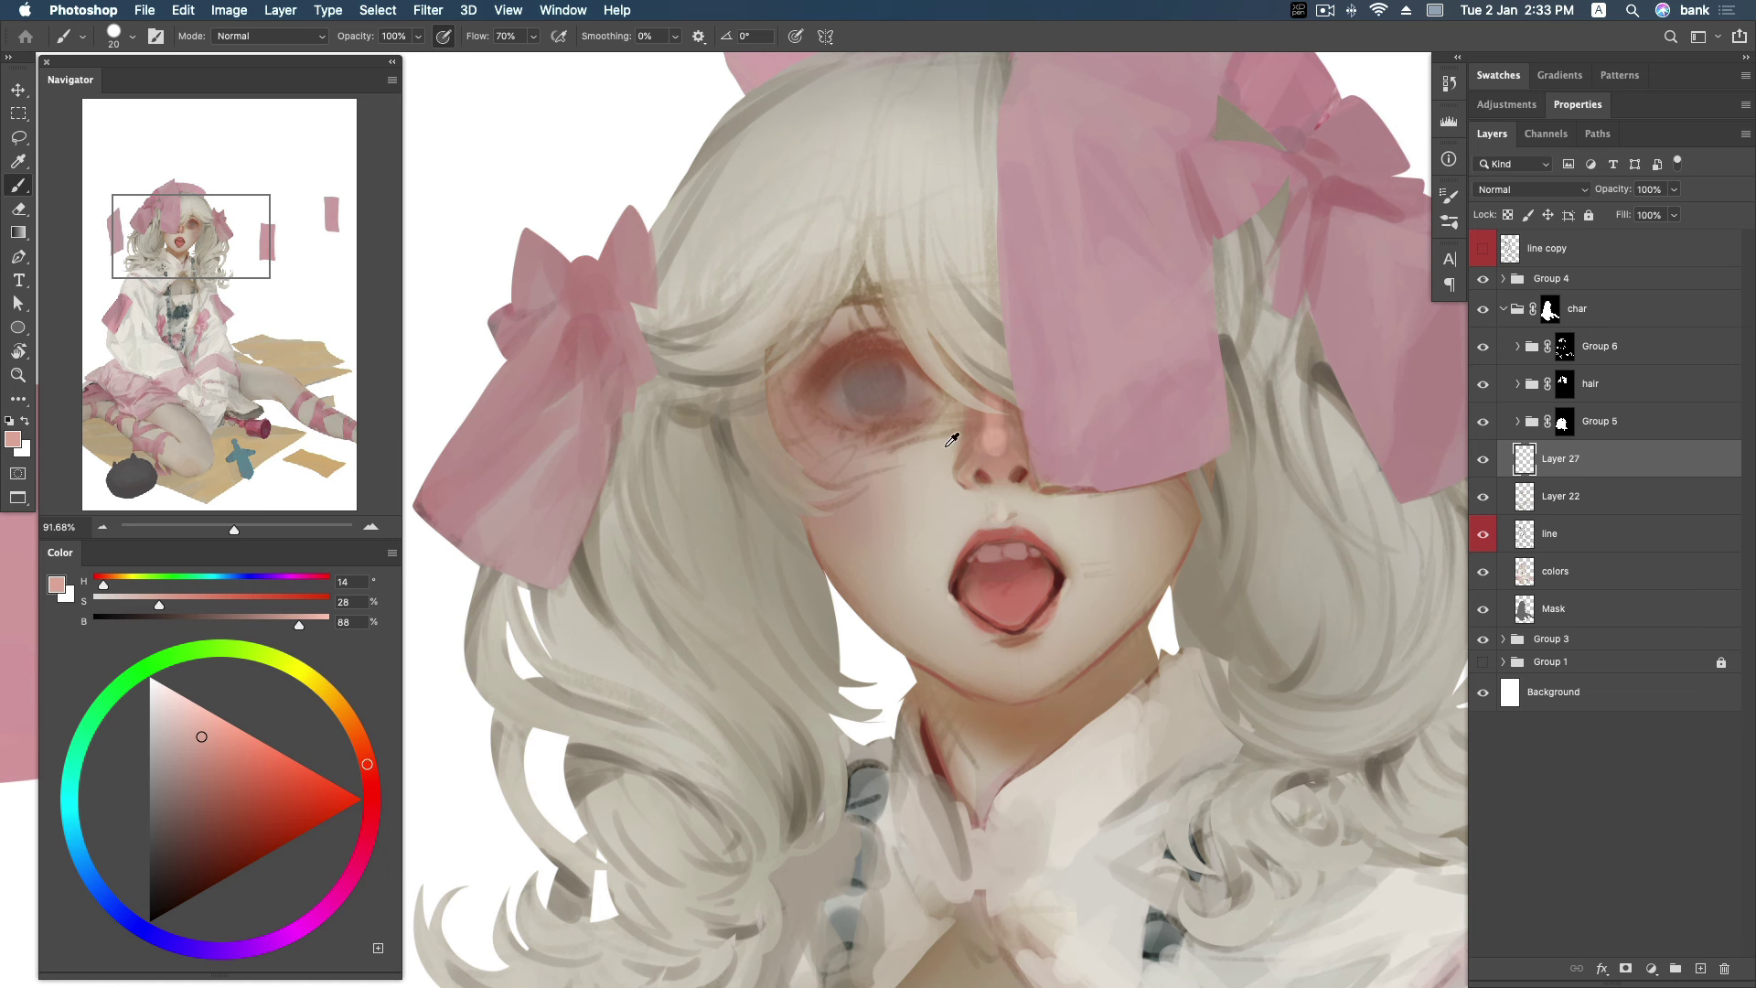
pyautogui.keyDown('alt'); pyautogui.click(957, 440); pyautogui.keyUp('alt')
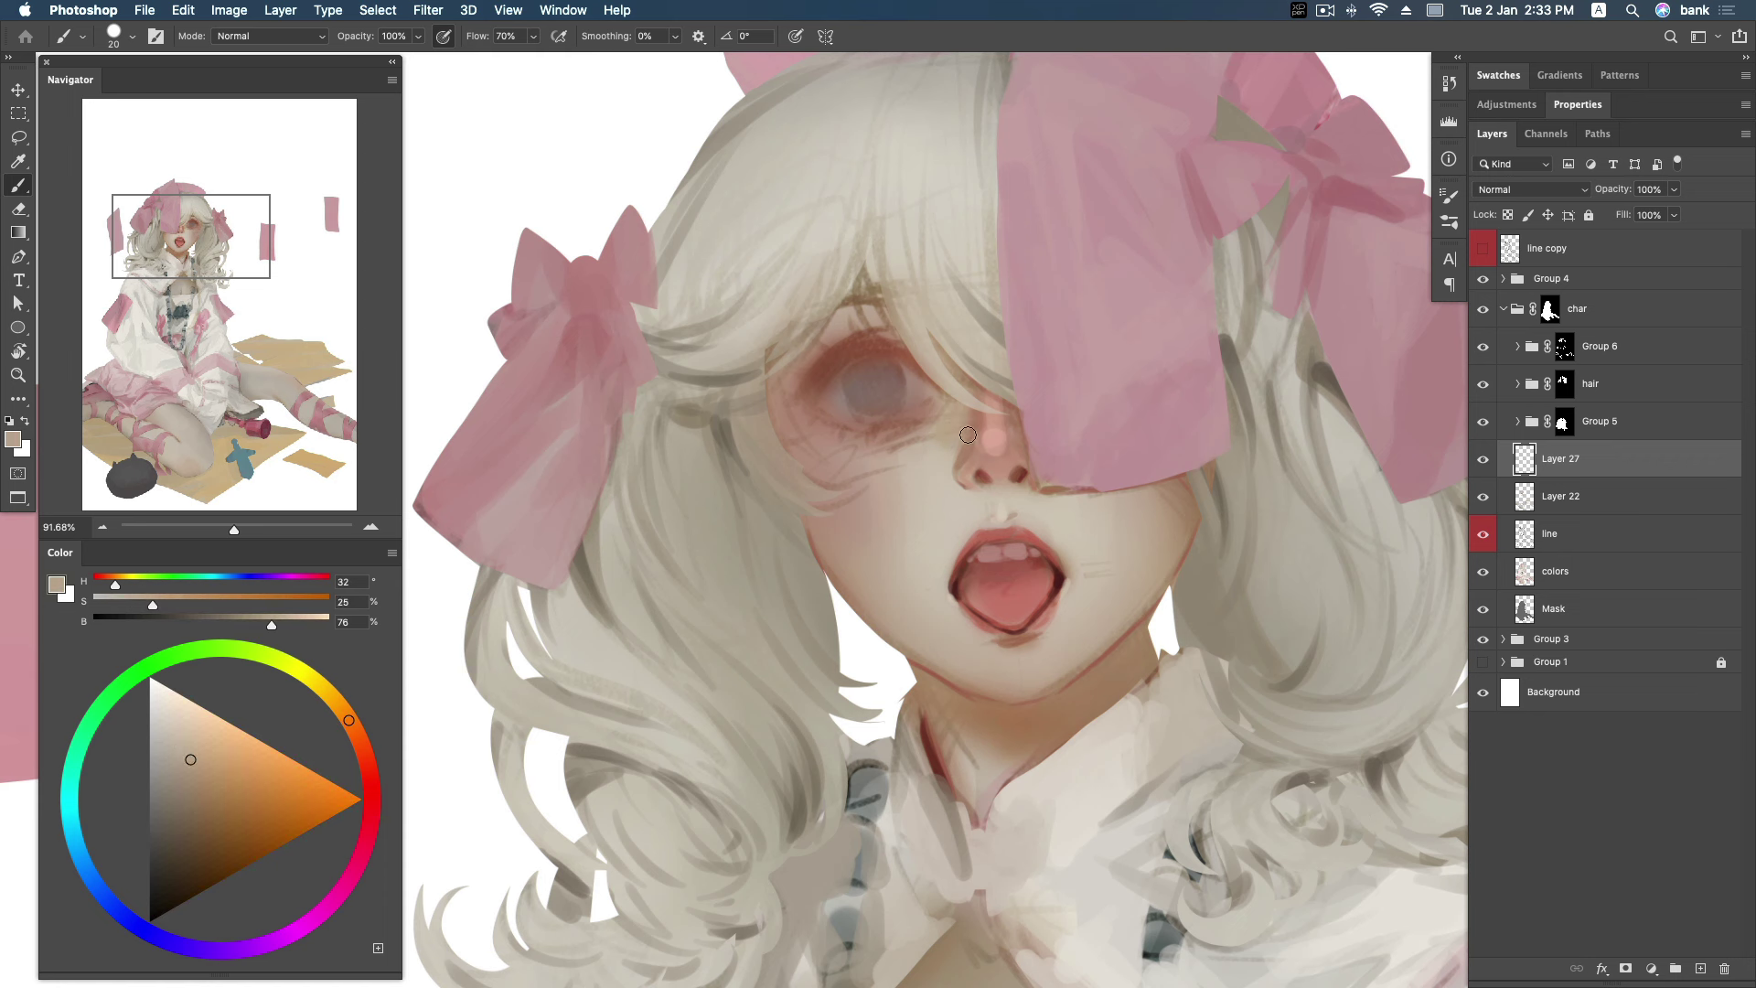
pyautogui.keyDown('alt'); pyautogui.click(954, 436); pyautogui.keyUp('alt')
pyautogui.keyDown('alt'); pyautogui.click(964, 414); pyautogui.keyUp('alt')
pyautogui.moveTo(348, 718); pyautogui.dragTo(356, 731)
pyautogui.click(201, 761)
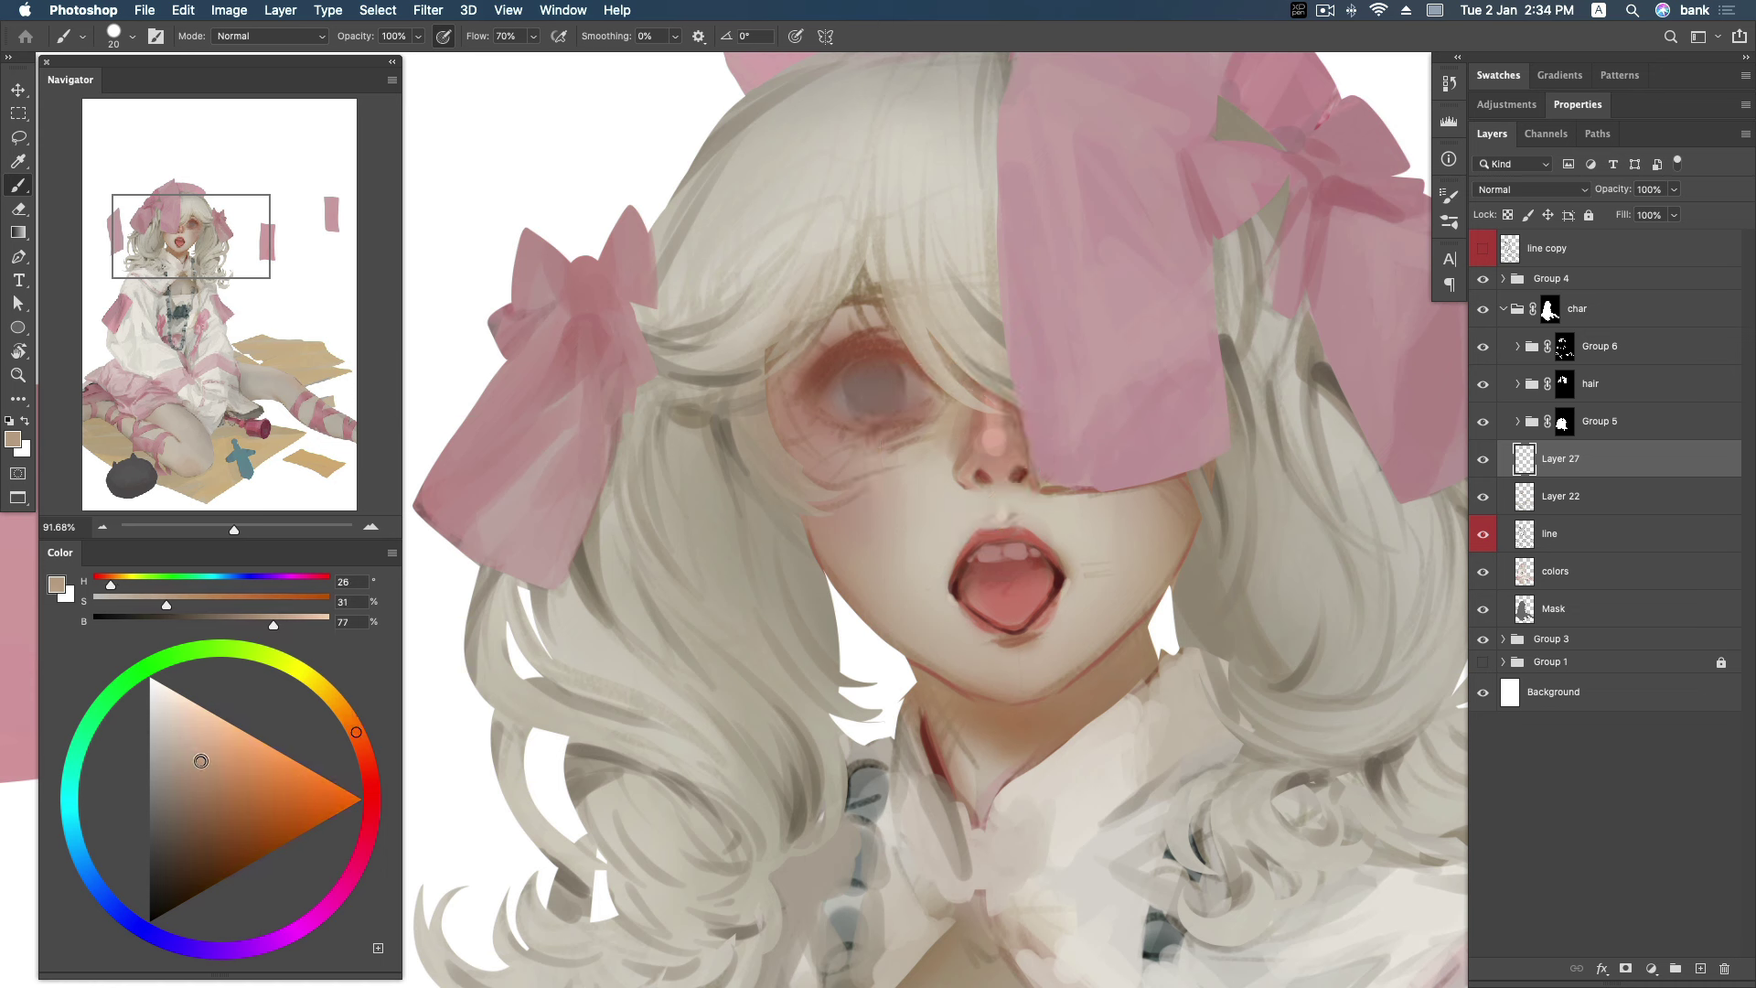
pyautogui.press(']')
pyautogui.press(']')
# Blend soft pink blush onto the cheek under the left eye's lash line.
pyautogui.moveTo(809, 462); pyautogui.dragTo(855, 480)
pyautogui.keyDown('alt'); pyautogui.click(863, 508); pyautogui.keyUp('alt')
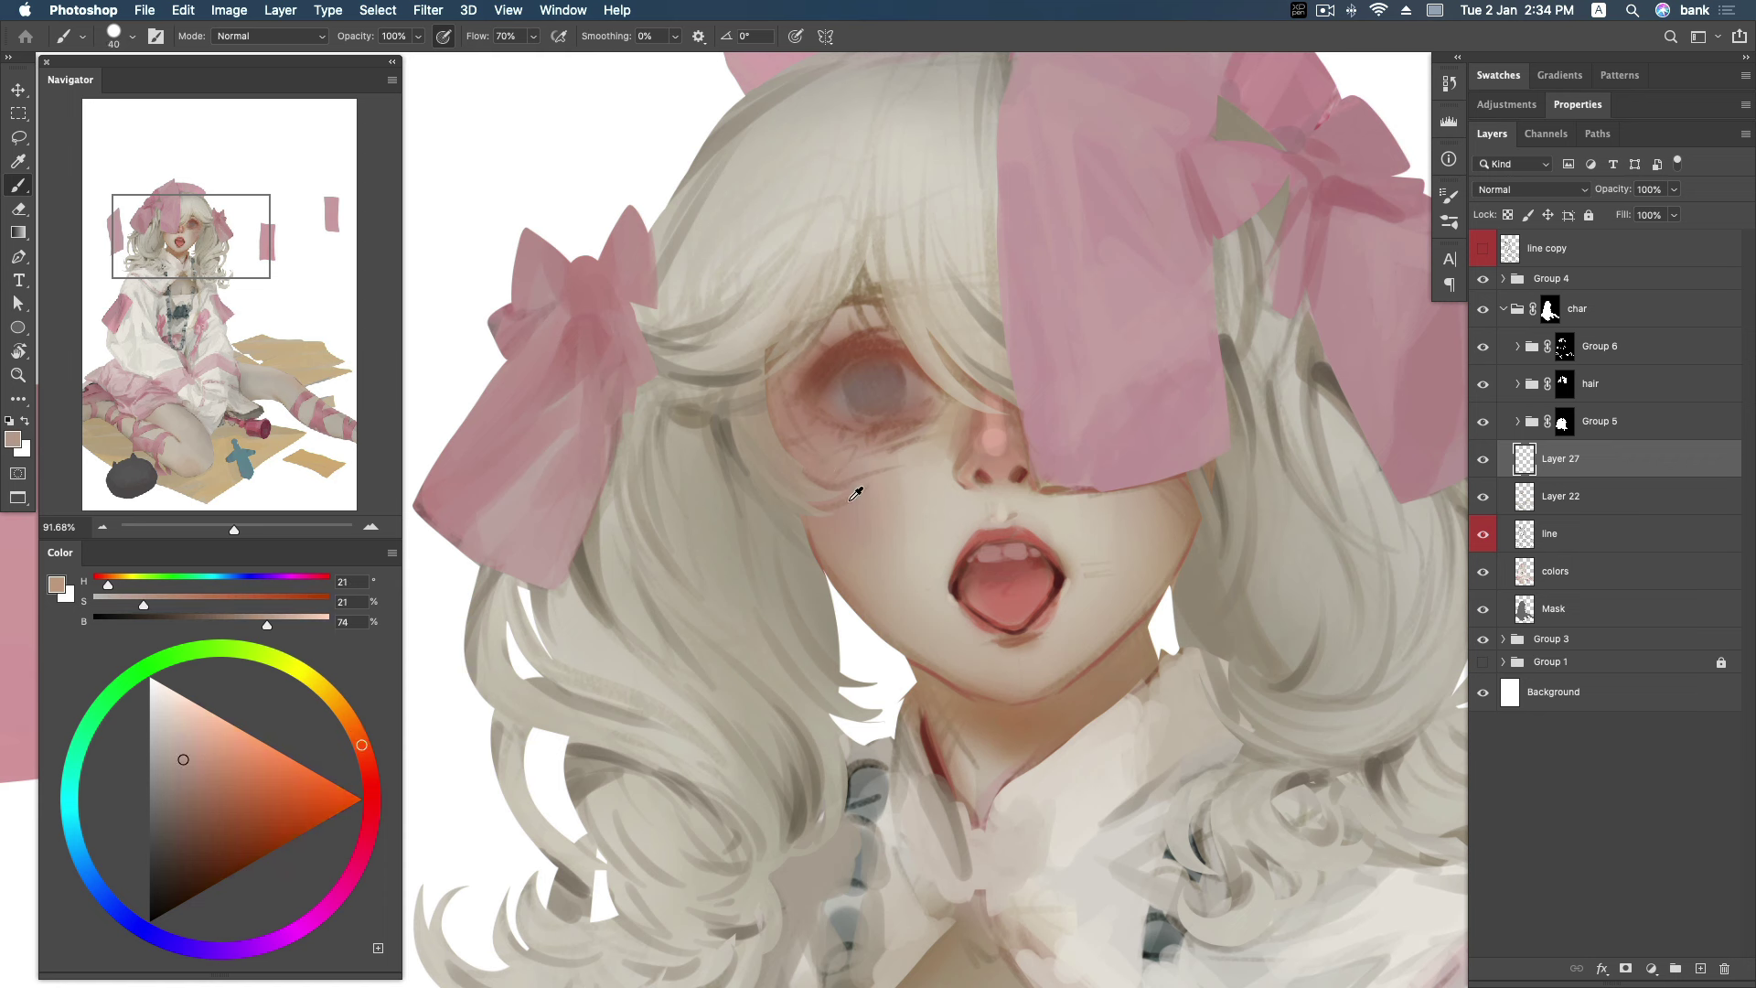
pyautogui.moveTo(360, 745); pyautogui.dragTo(366, 762)
pyautogui.click(200, 767)
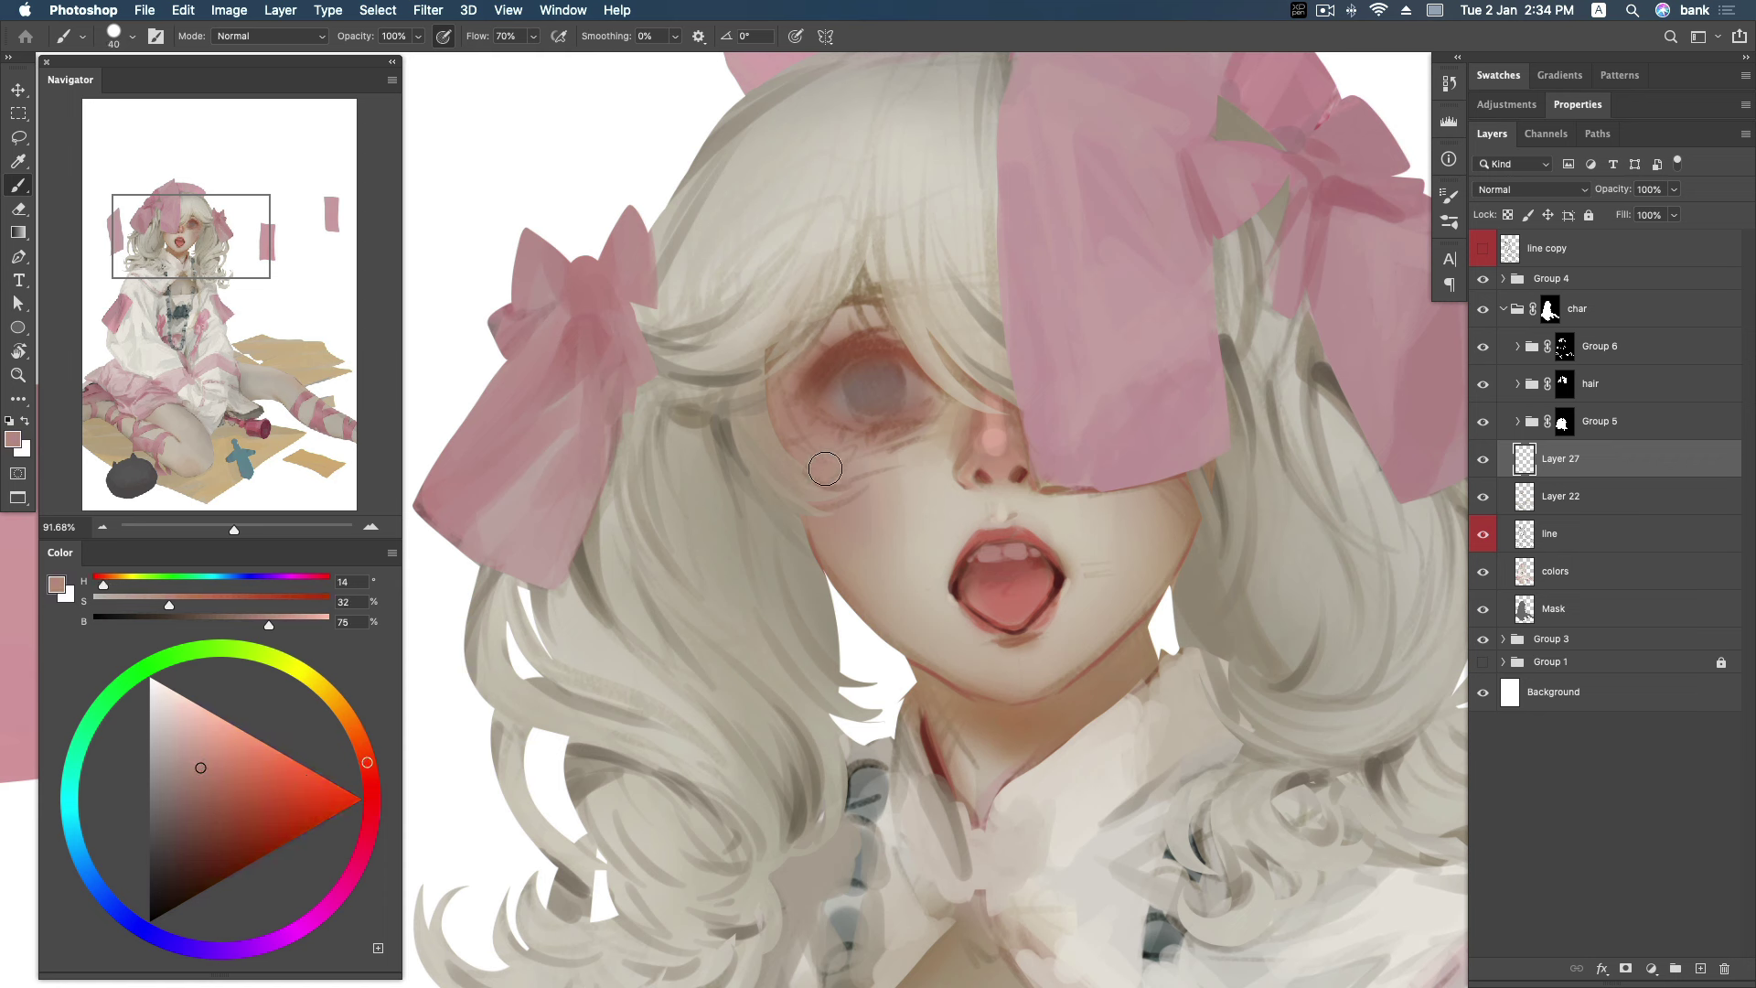
pyautogui.moveTo(851, 488); pyautogui.dragTo(873, 464)
pyautogui.click(196, 785)
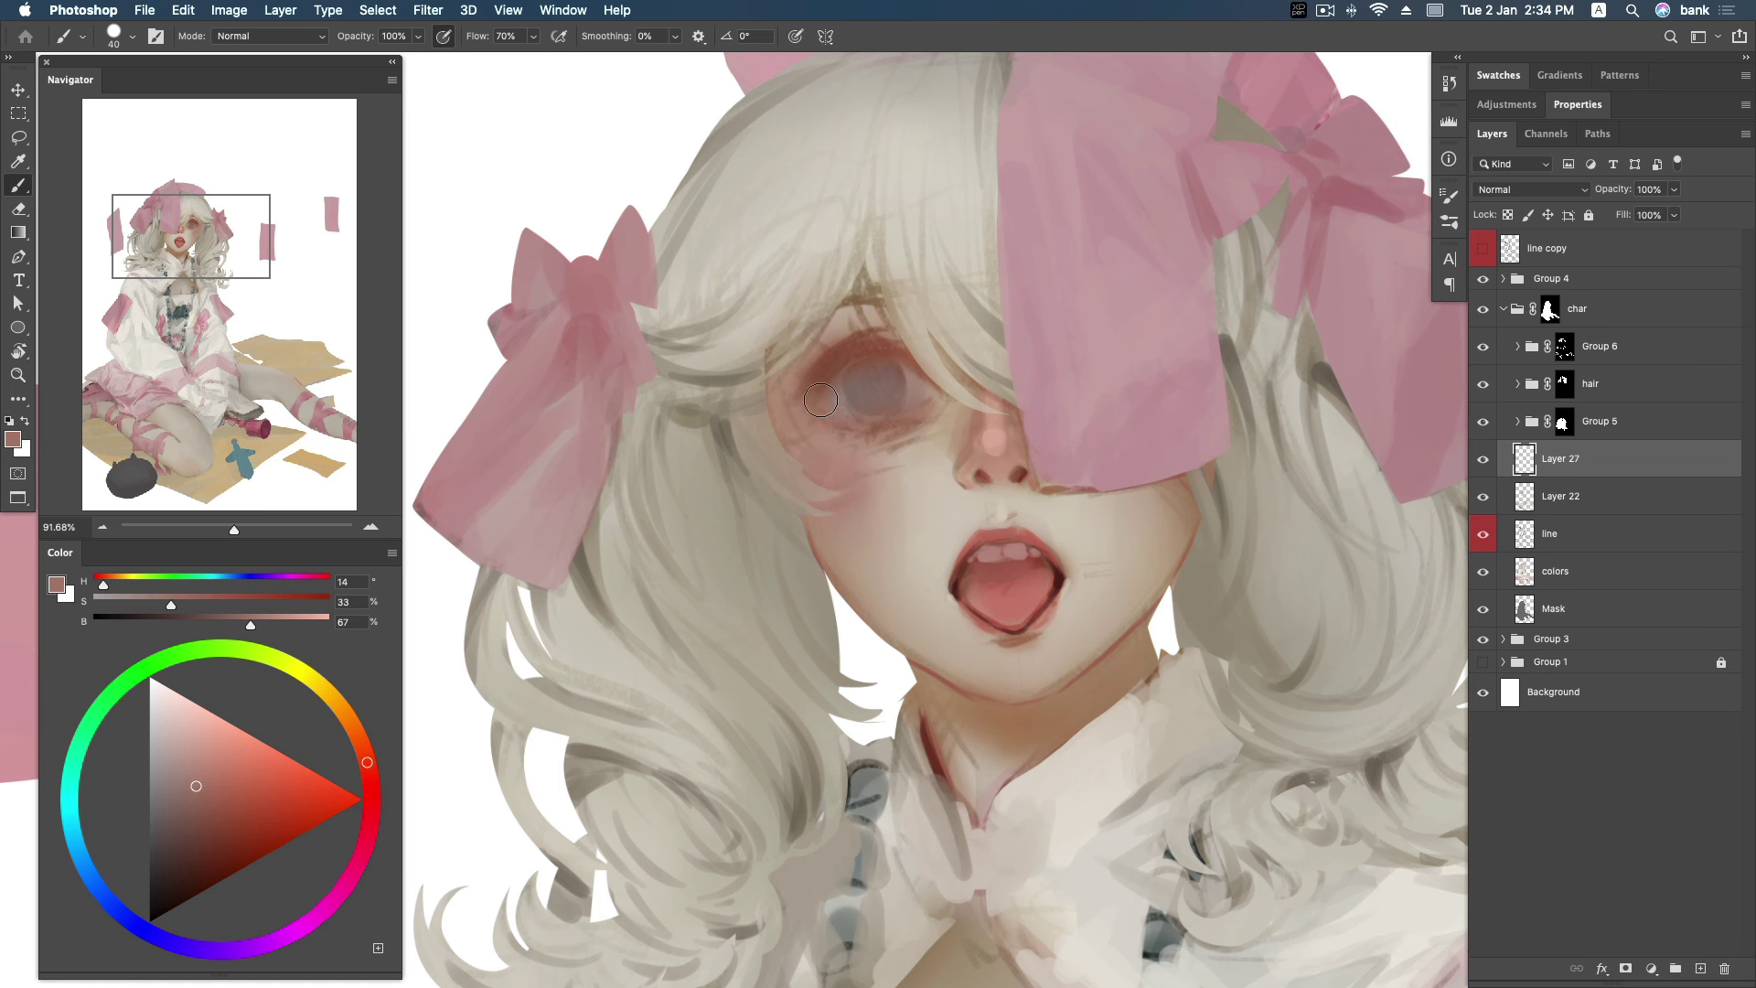
# Shade the upper and lower eyelids of the left eye with dark reddish strokes.
pyautogui.keyDown('alt'); pyautogui.click(780, 424); pyautogui.keyUp('alt')
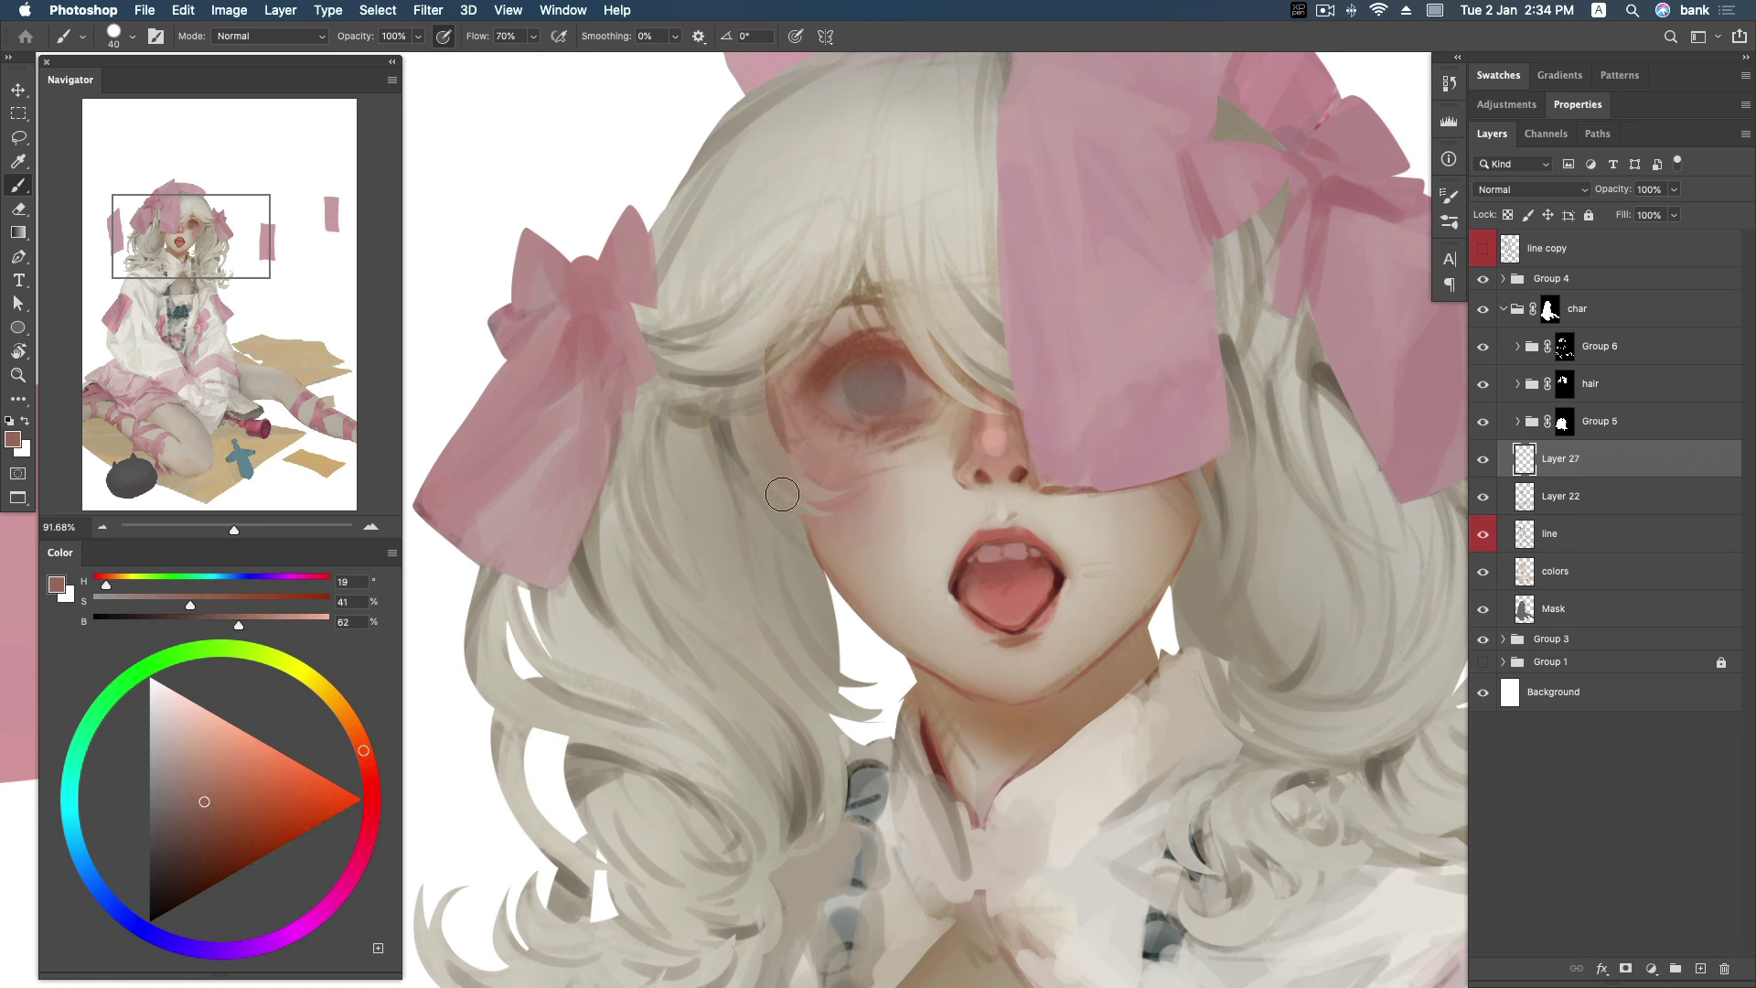
pyautogui.keyDown('alt'); pyautogui.click(835, 345); pyautogui.keyUp('alt')
pyautogui.moveTo(883, 331)
pyautogui.mouseDown()
pyautogui.moveTo(837, 359)
pyautogui.moveTo(861, 350)
pyautogui.mouseUp()
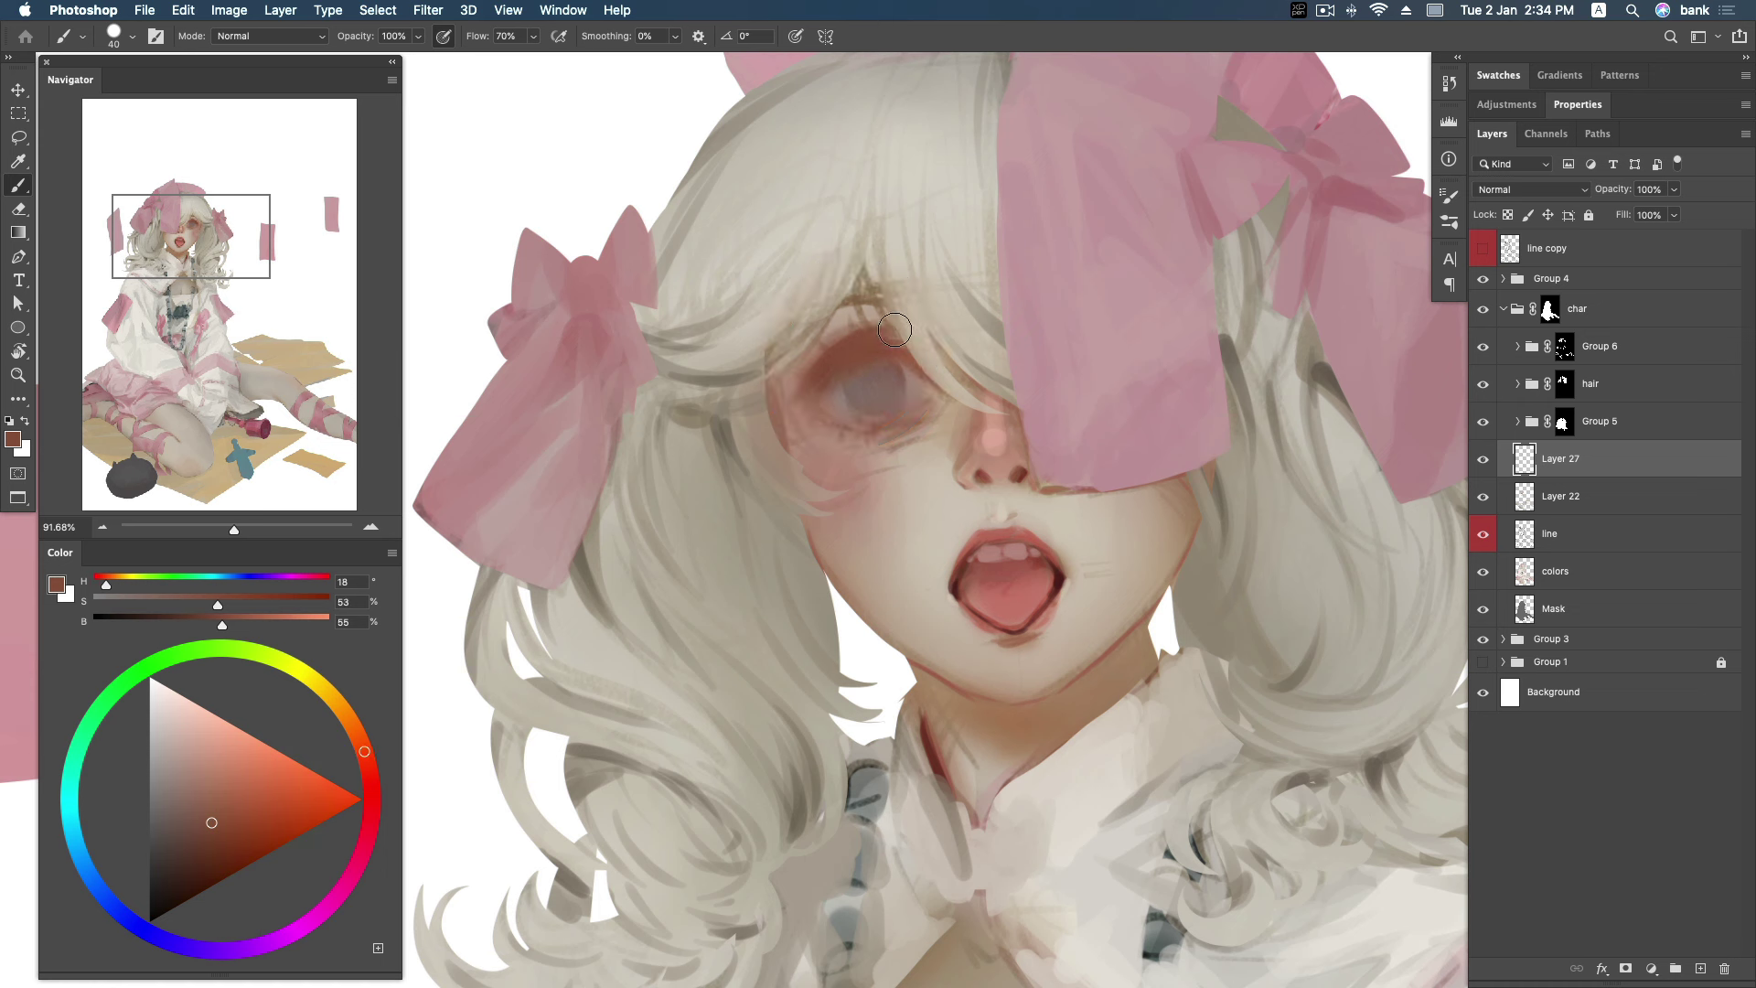
pyautogui.press('[')
pyautogui.moveTo(365, 752); pyautogui.dragTo(369, 776)
pyautogui.moveTo(816, 417); pyautogui.dragTo(897, 437)
pyautogui.moveTo(234, 815); pyautogui.dragTo(230, 820)
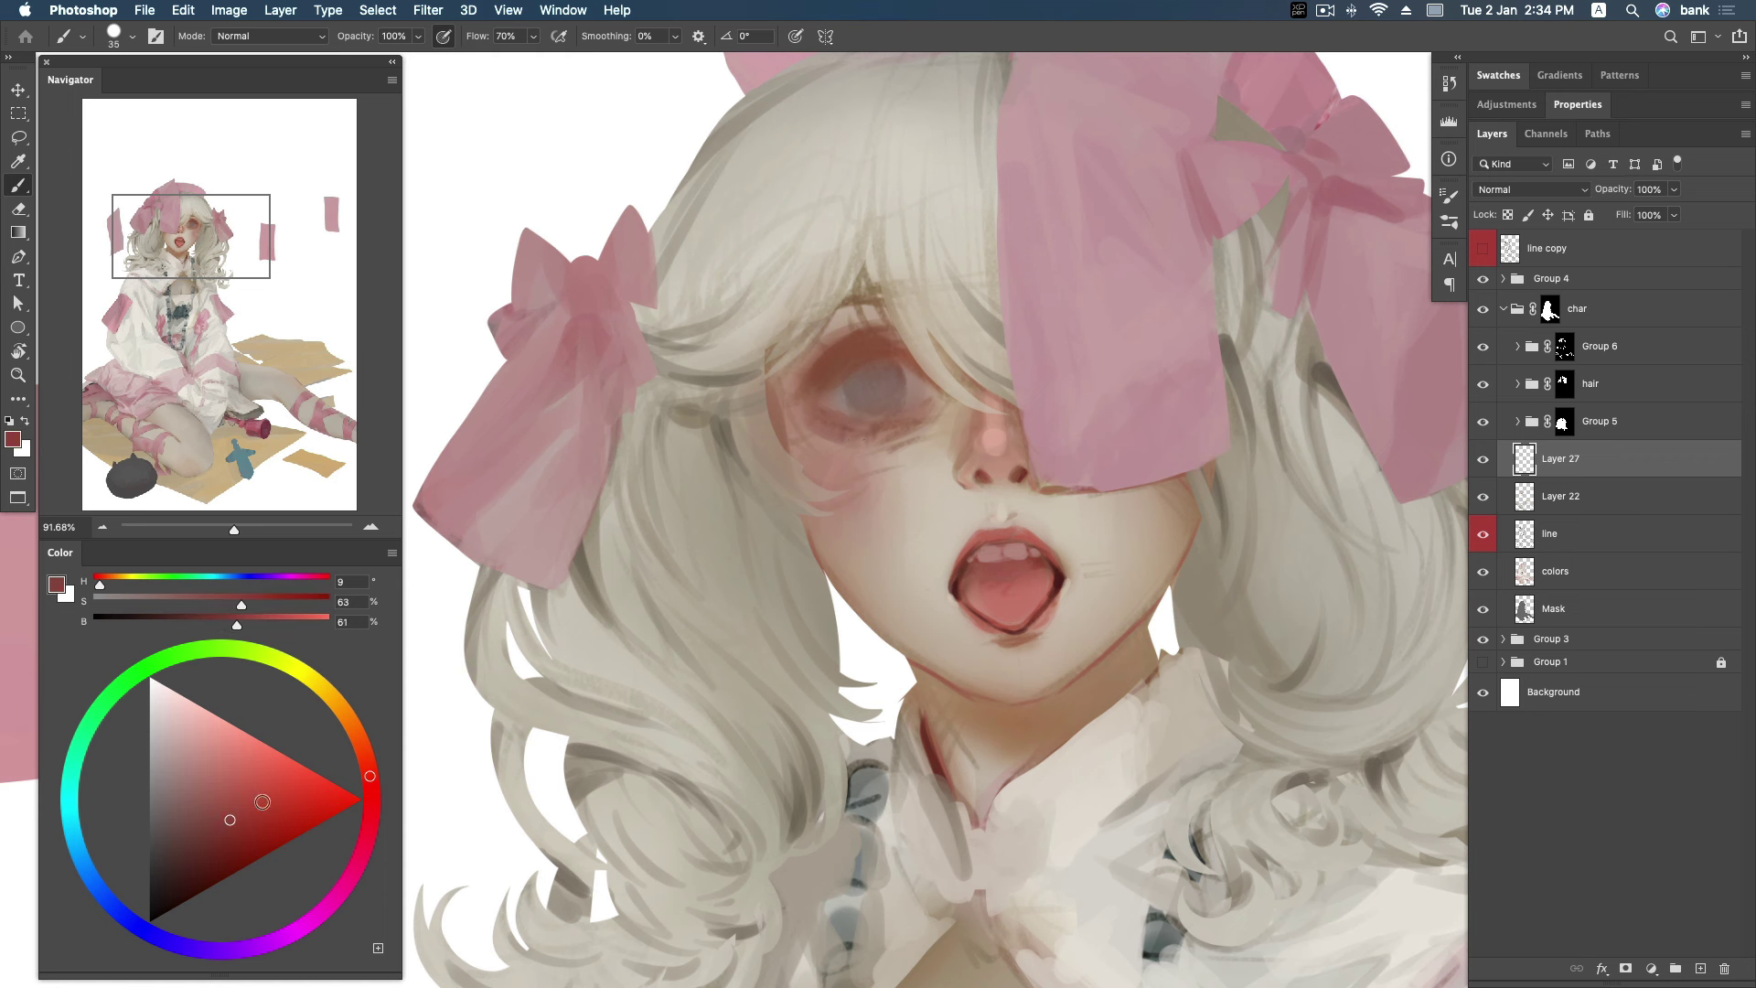
# Add crimson over the upper eyelid and dark red-brown along the eye's upper inner edge.
pyautogui.press('[')
pyautogui.press('[')
pyautogui.press(']')
pyautogui.moveTo(370, 778); pyautogui.dragTo(371, 791)
pyautogui.moveTo(229, 820); pyautogui.dragTo(235, 799)
pyautogui.press(']')
pyautogui.press(']')
pyautogui.press(']')
pyautogui.moveTo(866, 324); pyautogui.dragTo(819, 347)
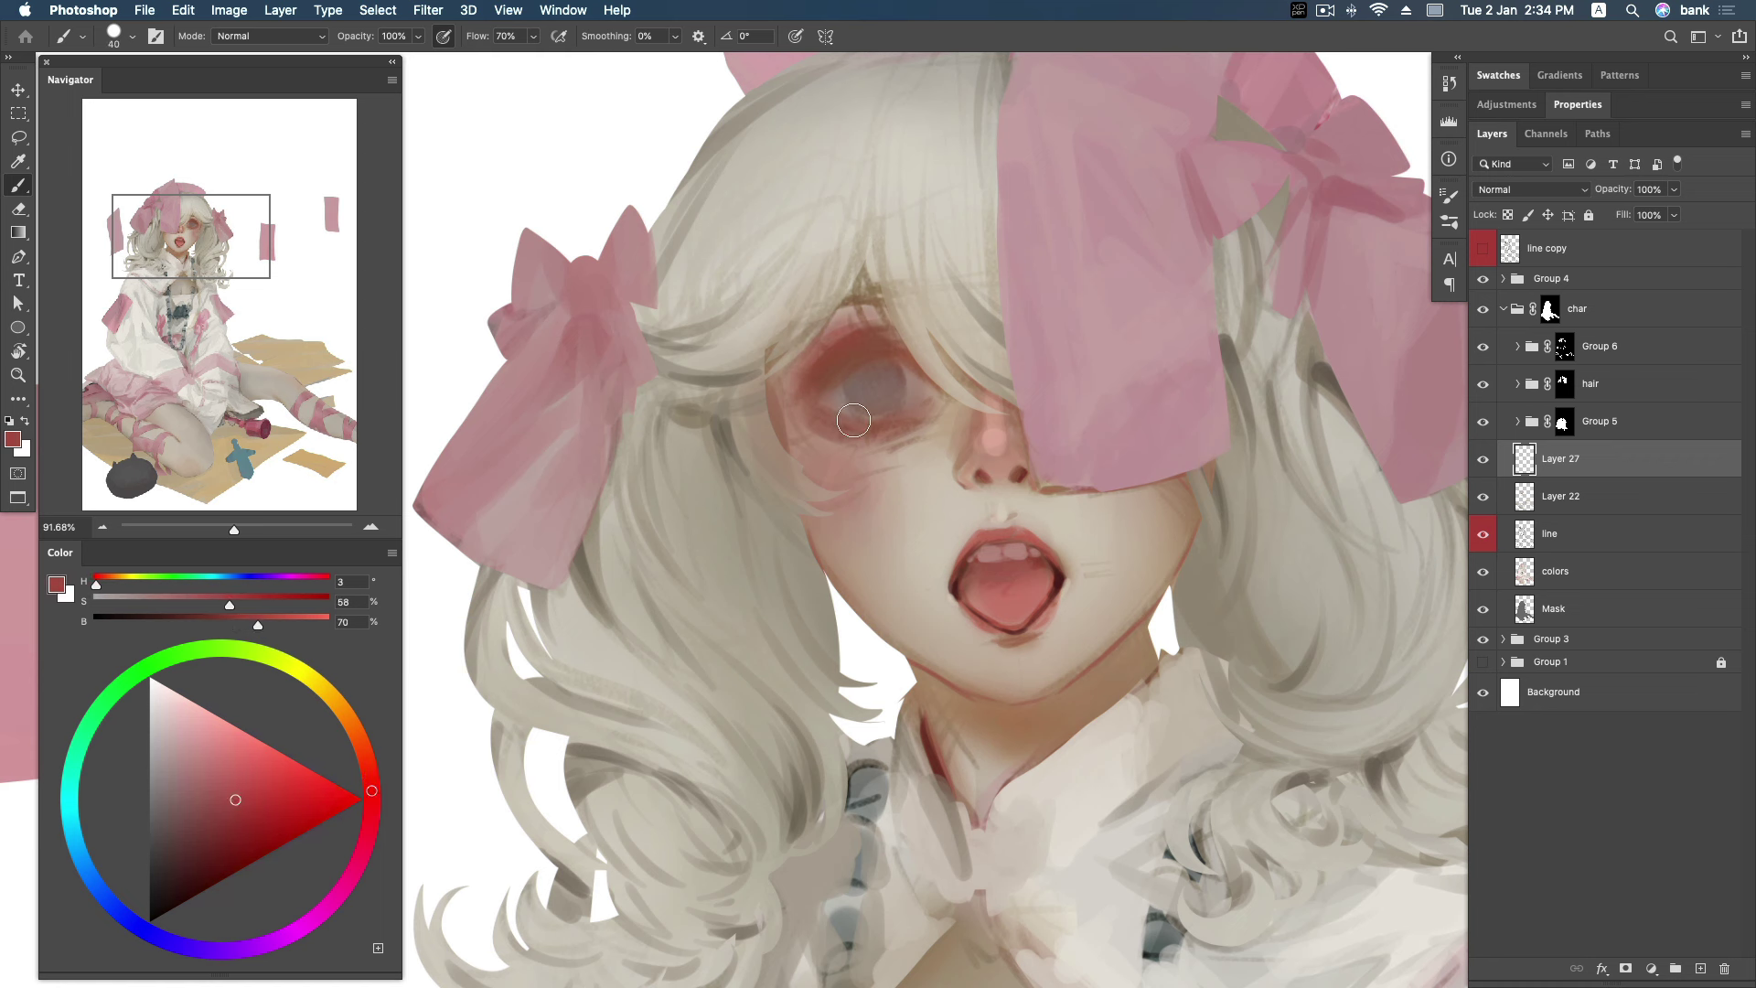
pyautogui.press('[')
pyautogui.press('[')
pyautogui.moveTo(218, 831); pyautogui.dragTo(204, 855)
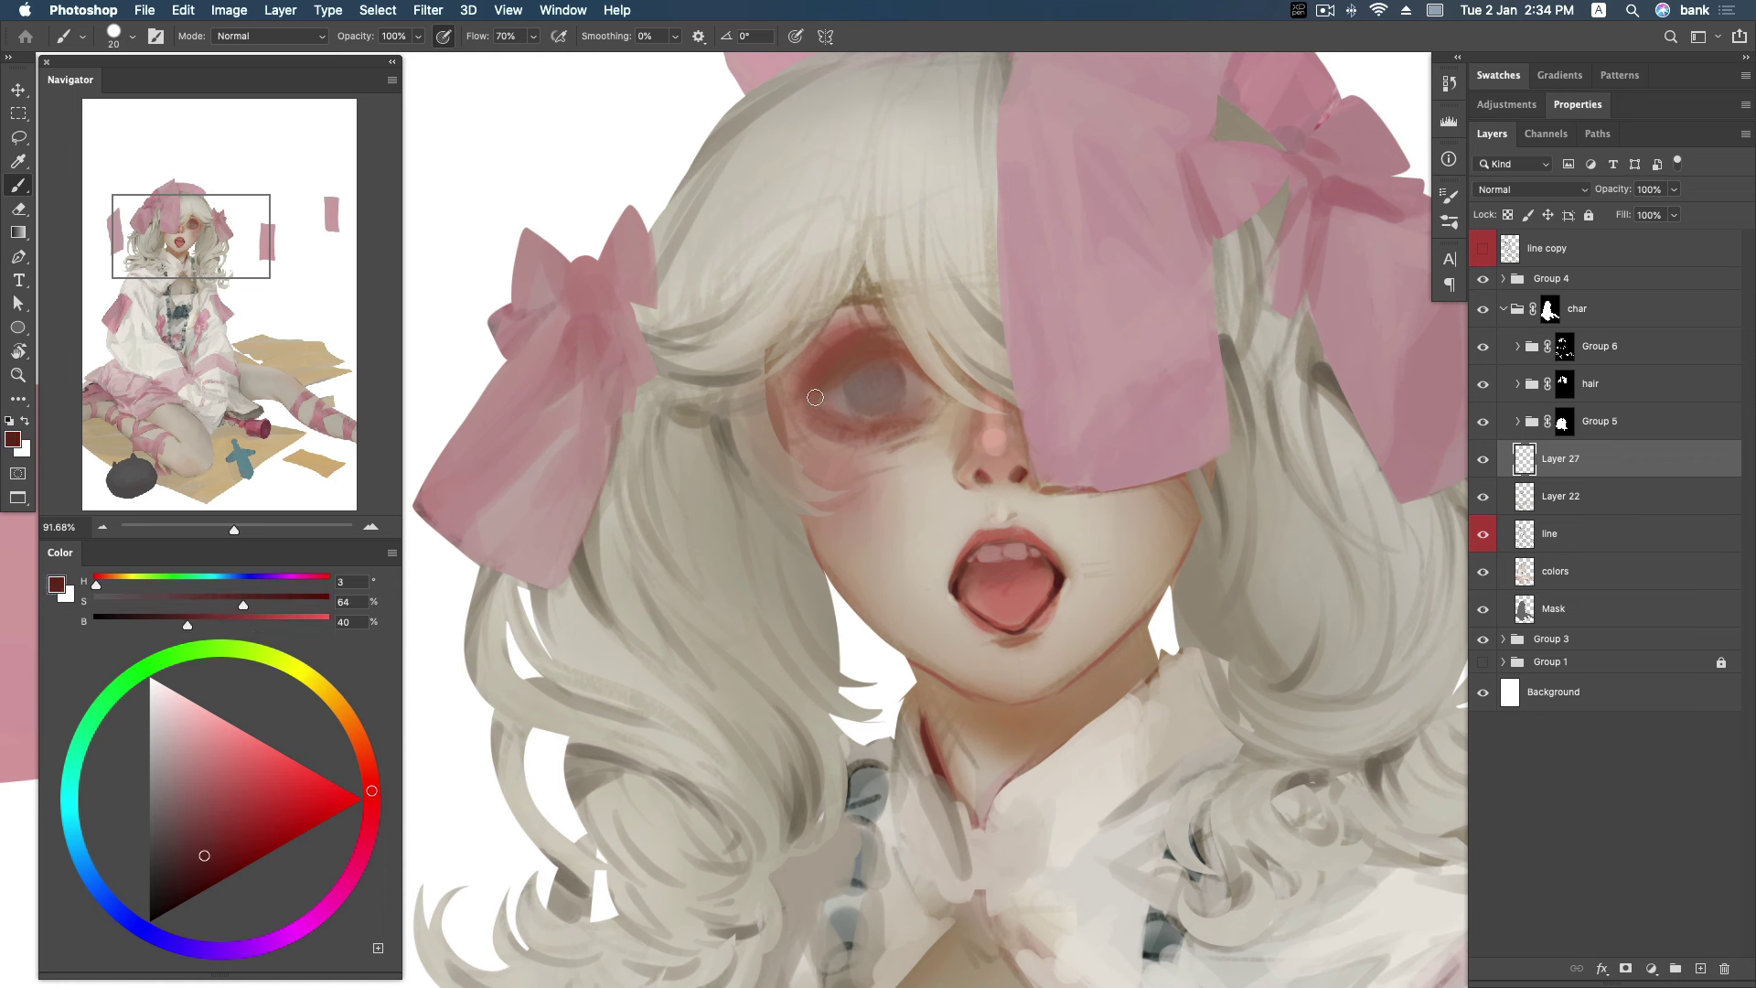
pyautogui.moveTo(809, 403)
pyautogui.mouseDown()
pyautogui.moveTo(821, 368)
pyautogui.moveTo(803, 398)
pyautogui.moveTo(855, 430)
pyautogui.mouseUp()
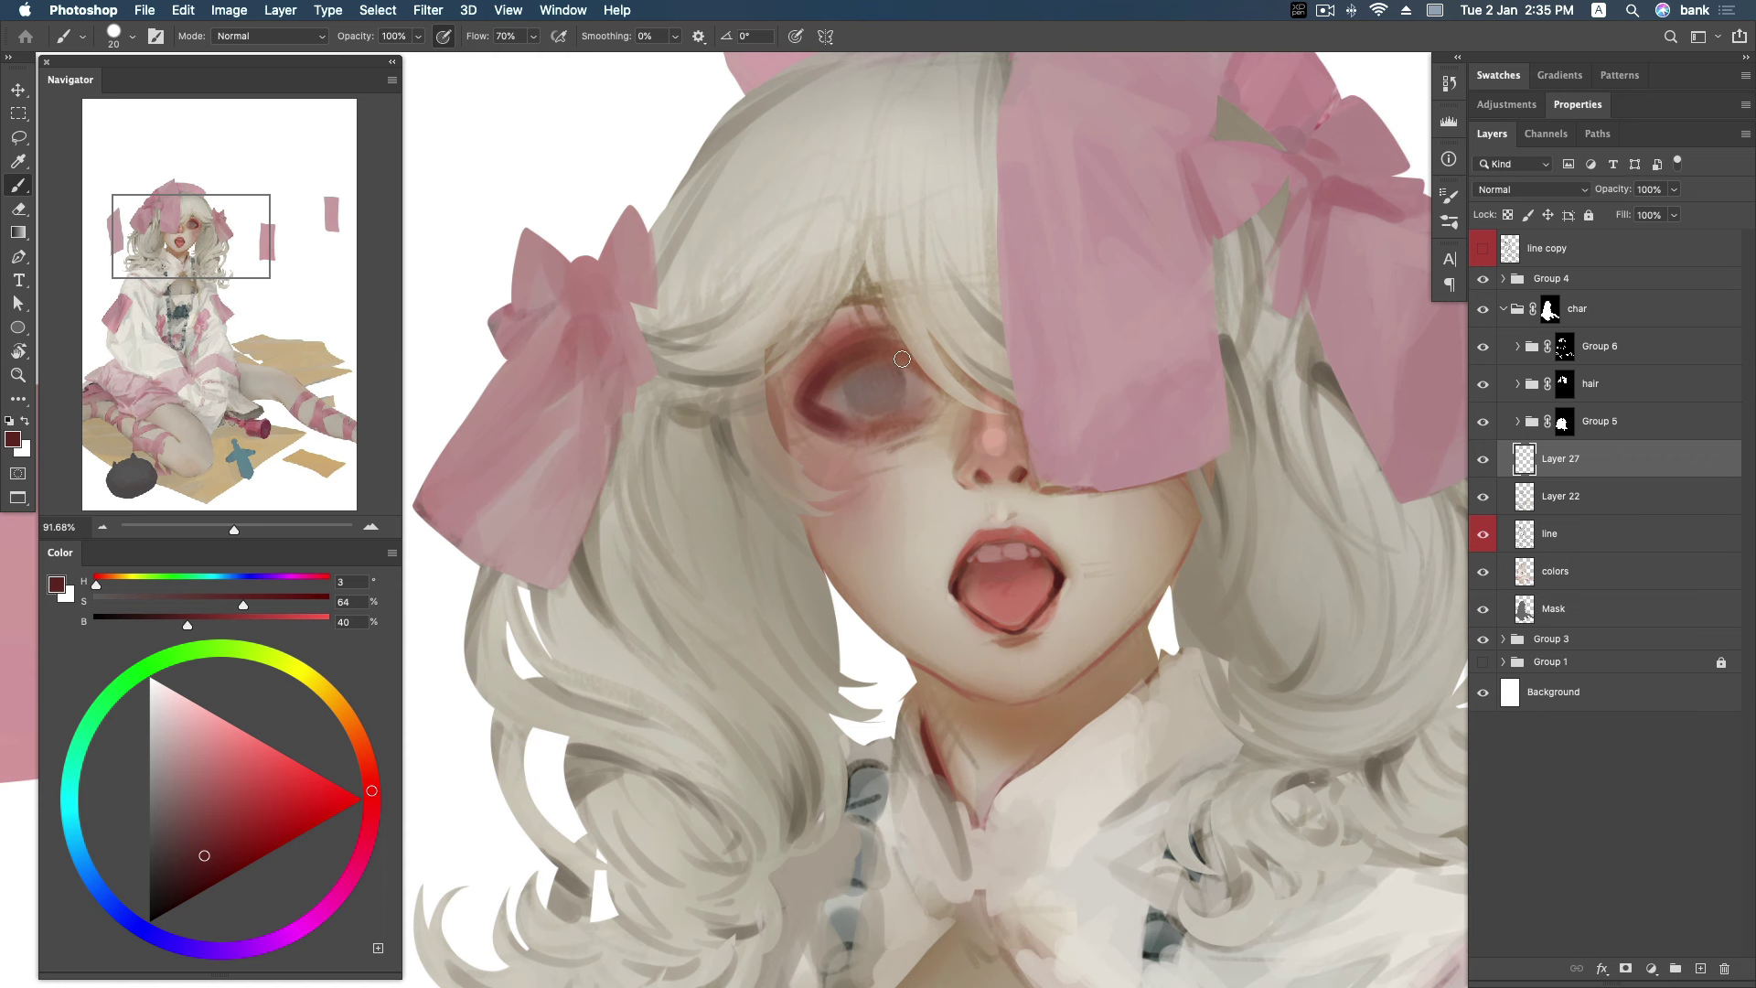
# Fill the left eye's iris with dark red using a larger soft-edged brush.
pyautogui.rightClick(897, 354)
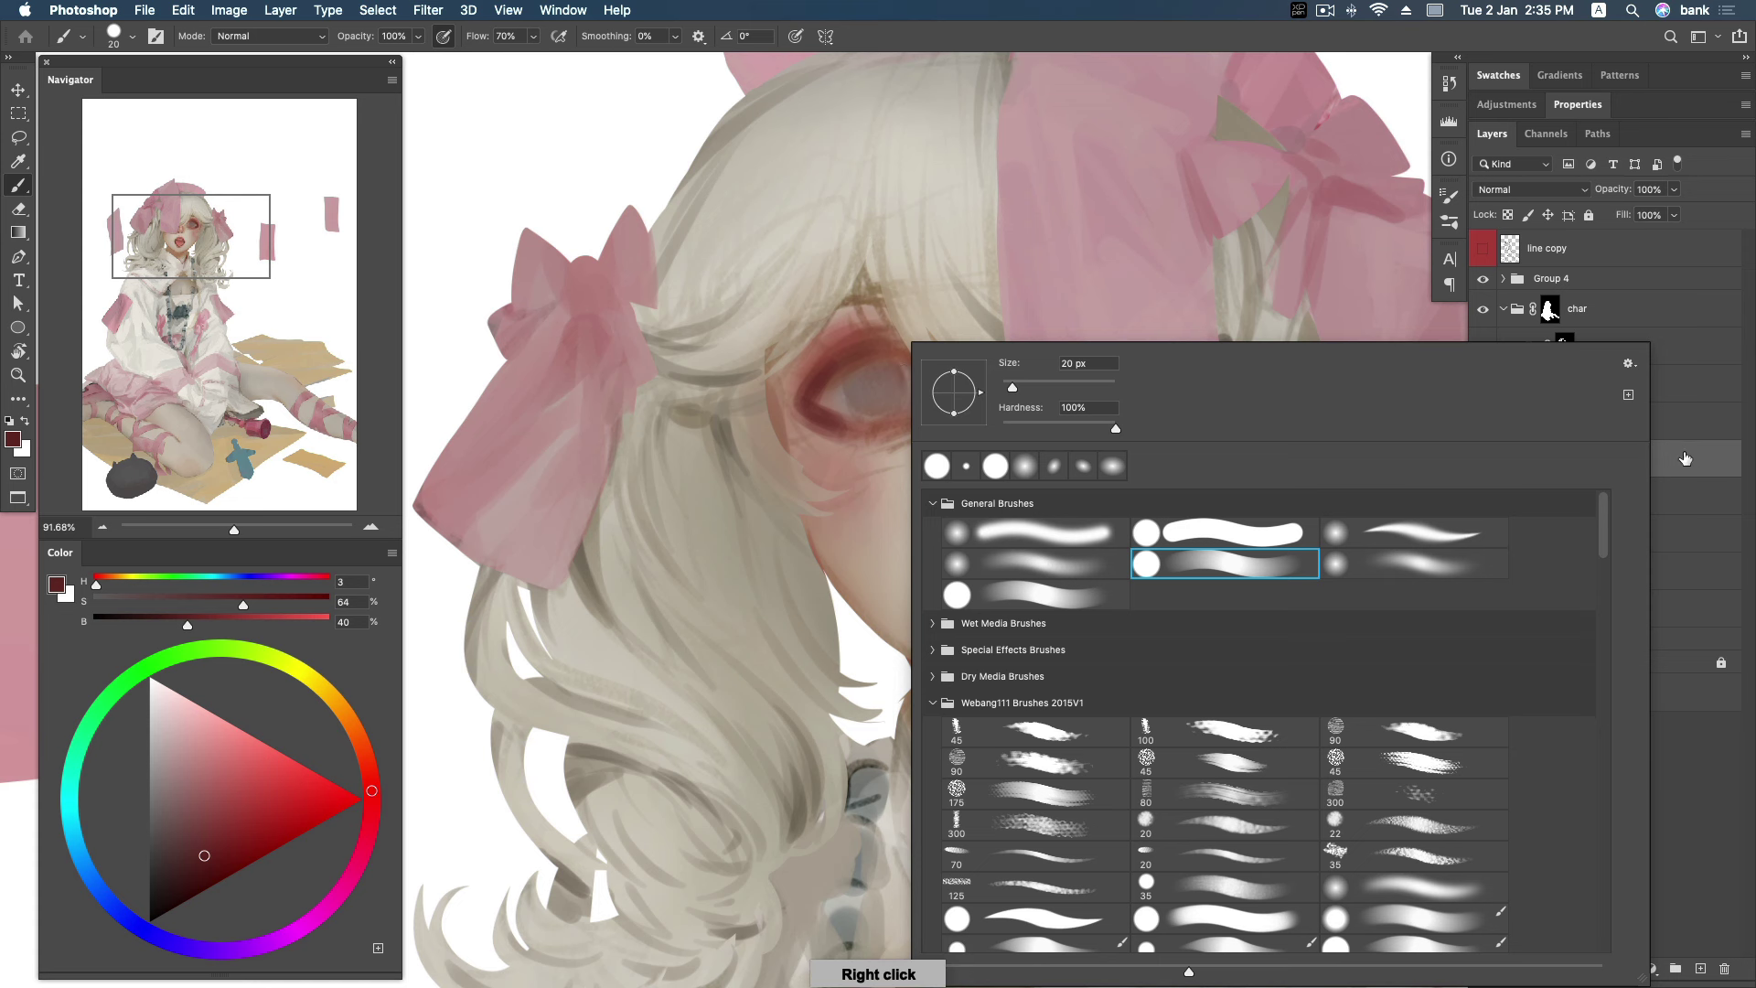
pyautogui.press('Escape')
pyautogui.press(']')
pyautogui.press(']')
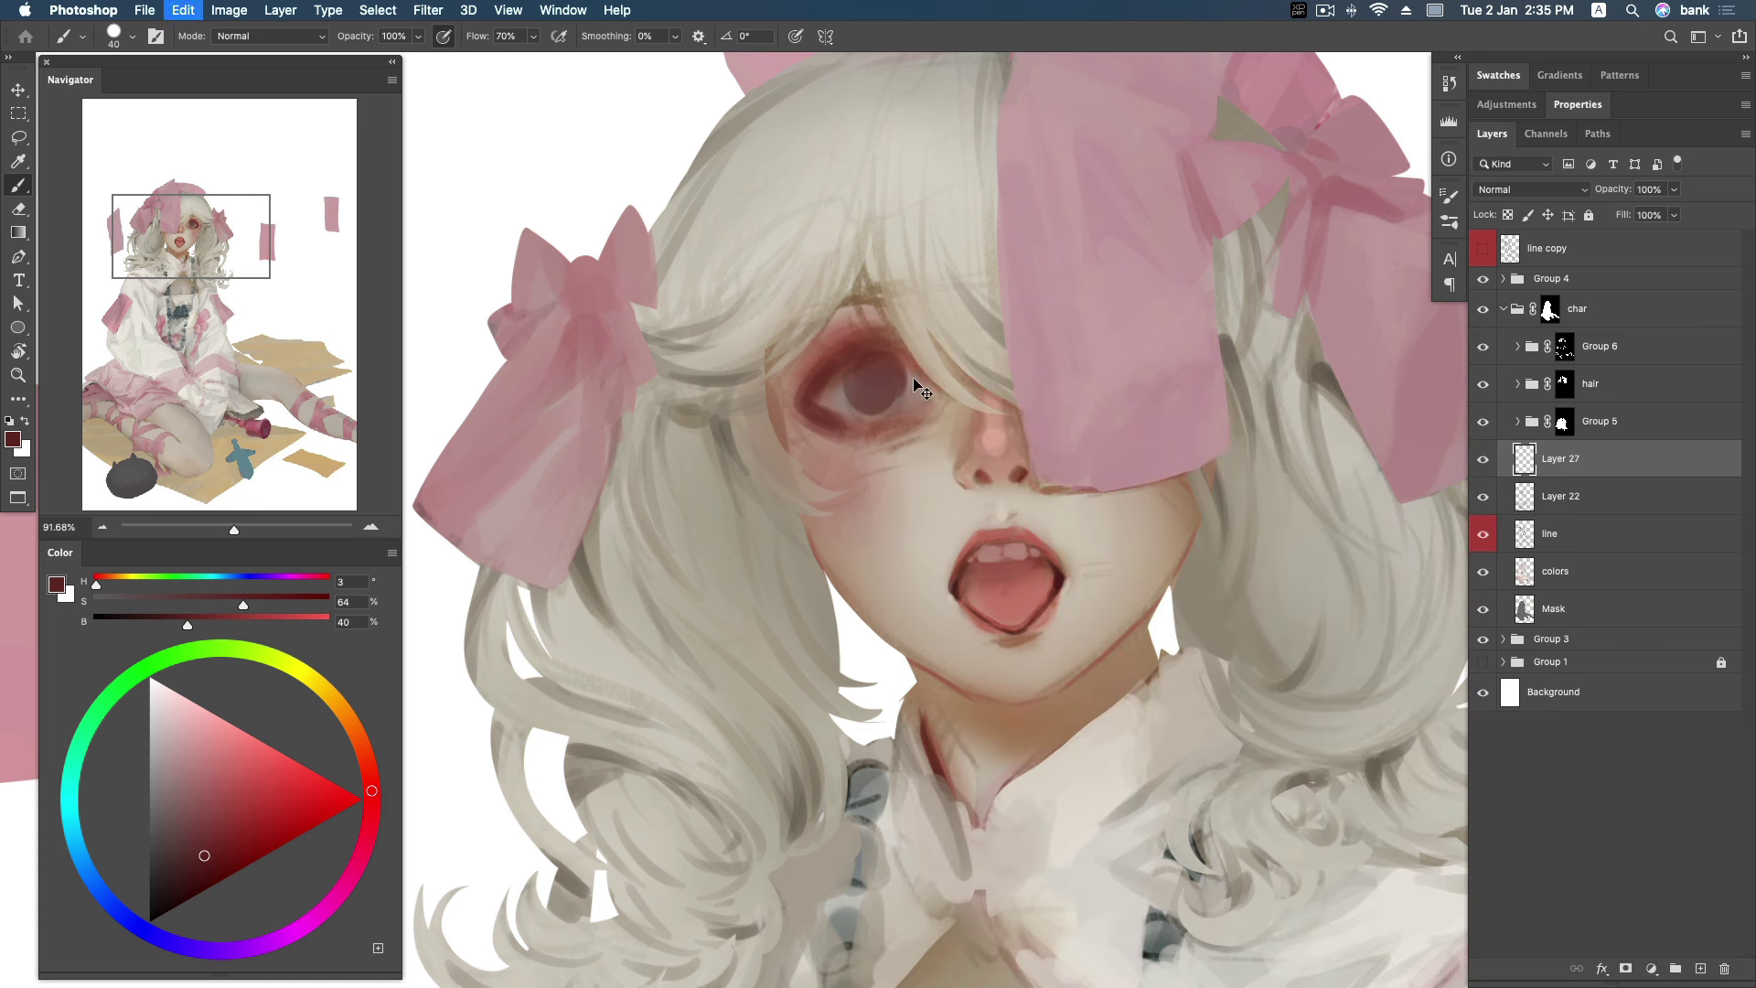
pyautogui.rightClick(915, 378)
pyautogui.click(878, 379)
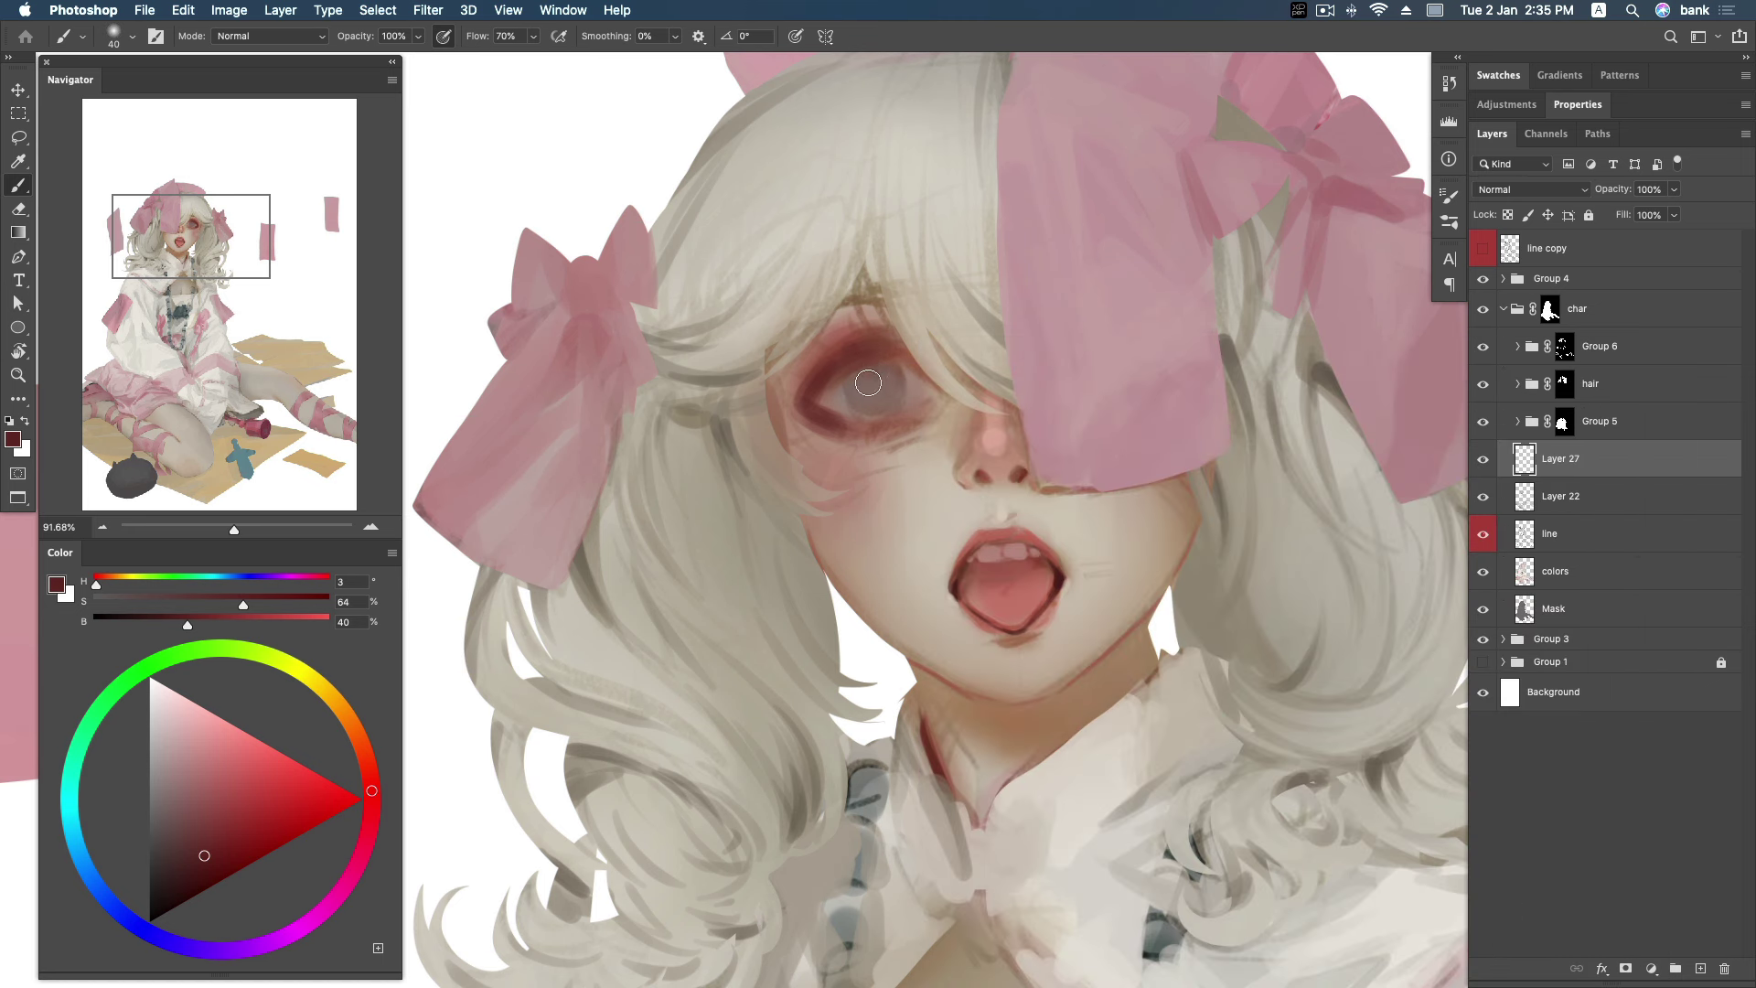
pyautogui.moveTo(878, 366); pyautogui.dragTo(873, 363)
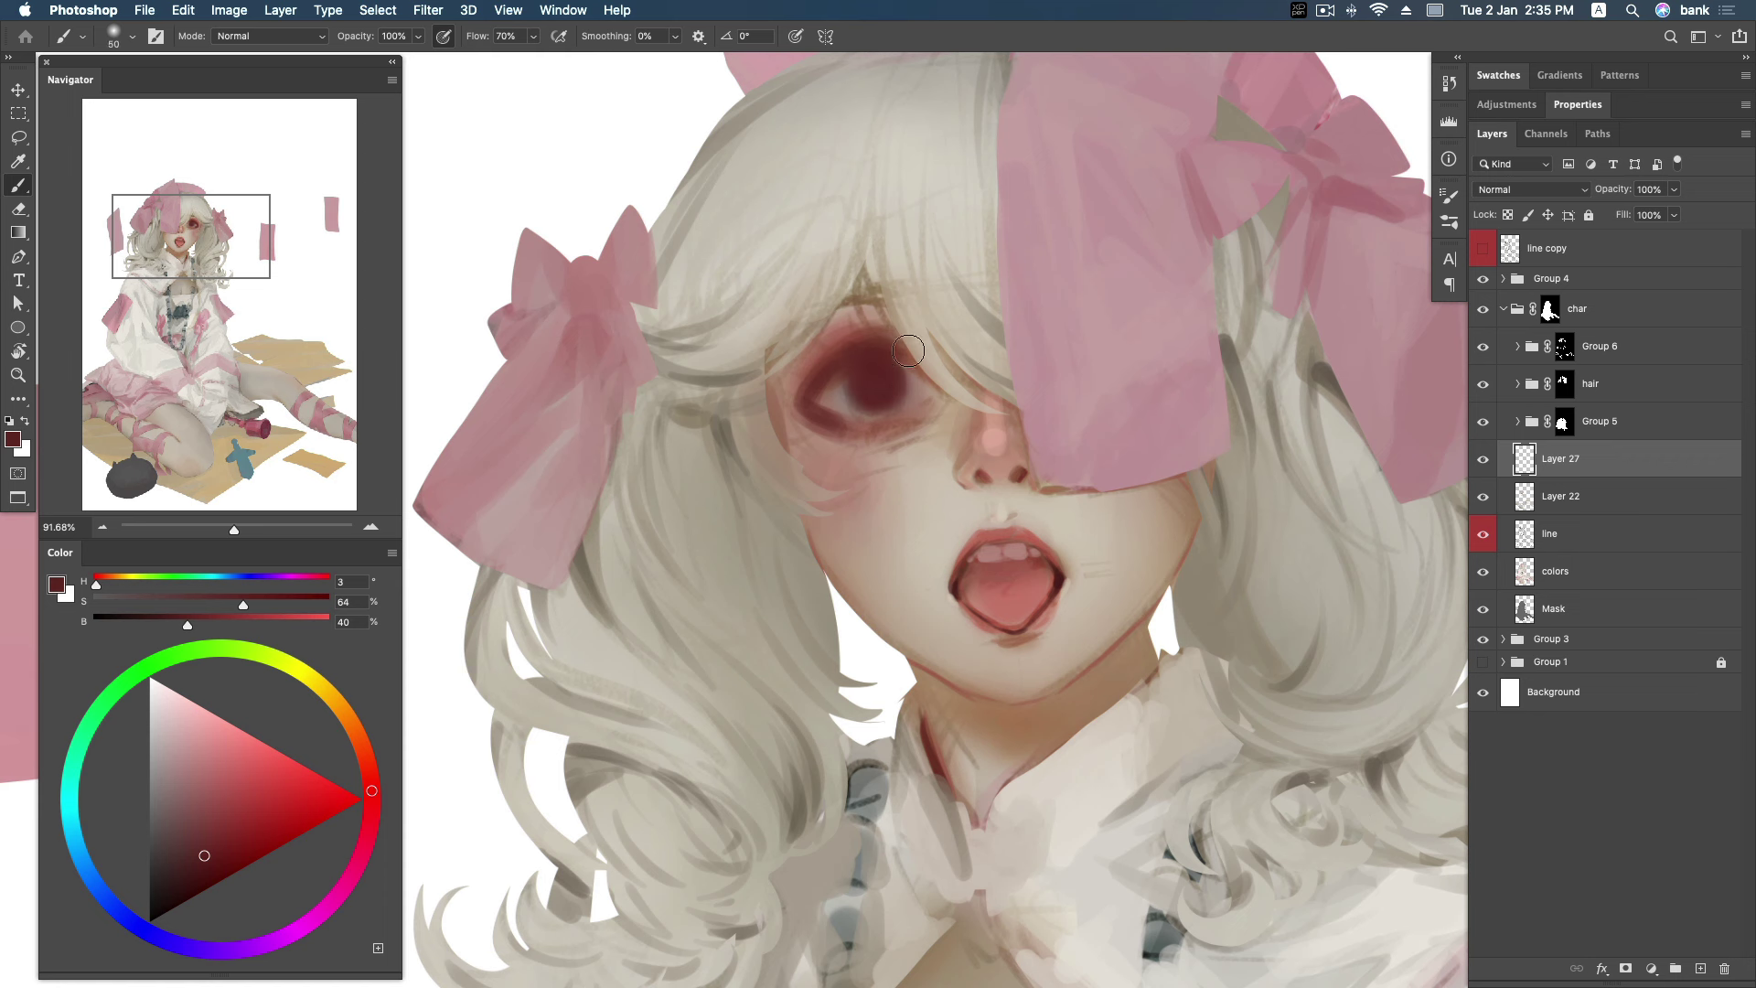
# Sample muted pink and cheek skin tones around and below the eye.
pyautogui.keyDown('alt'); pyautogui.click(848, 431); pyautogui.keyUp('alt')
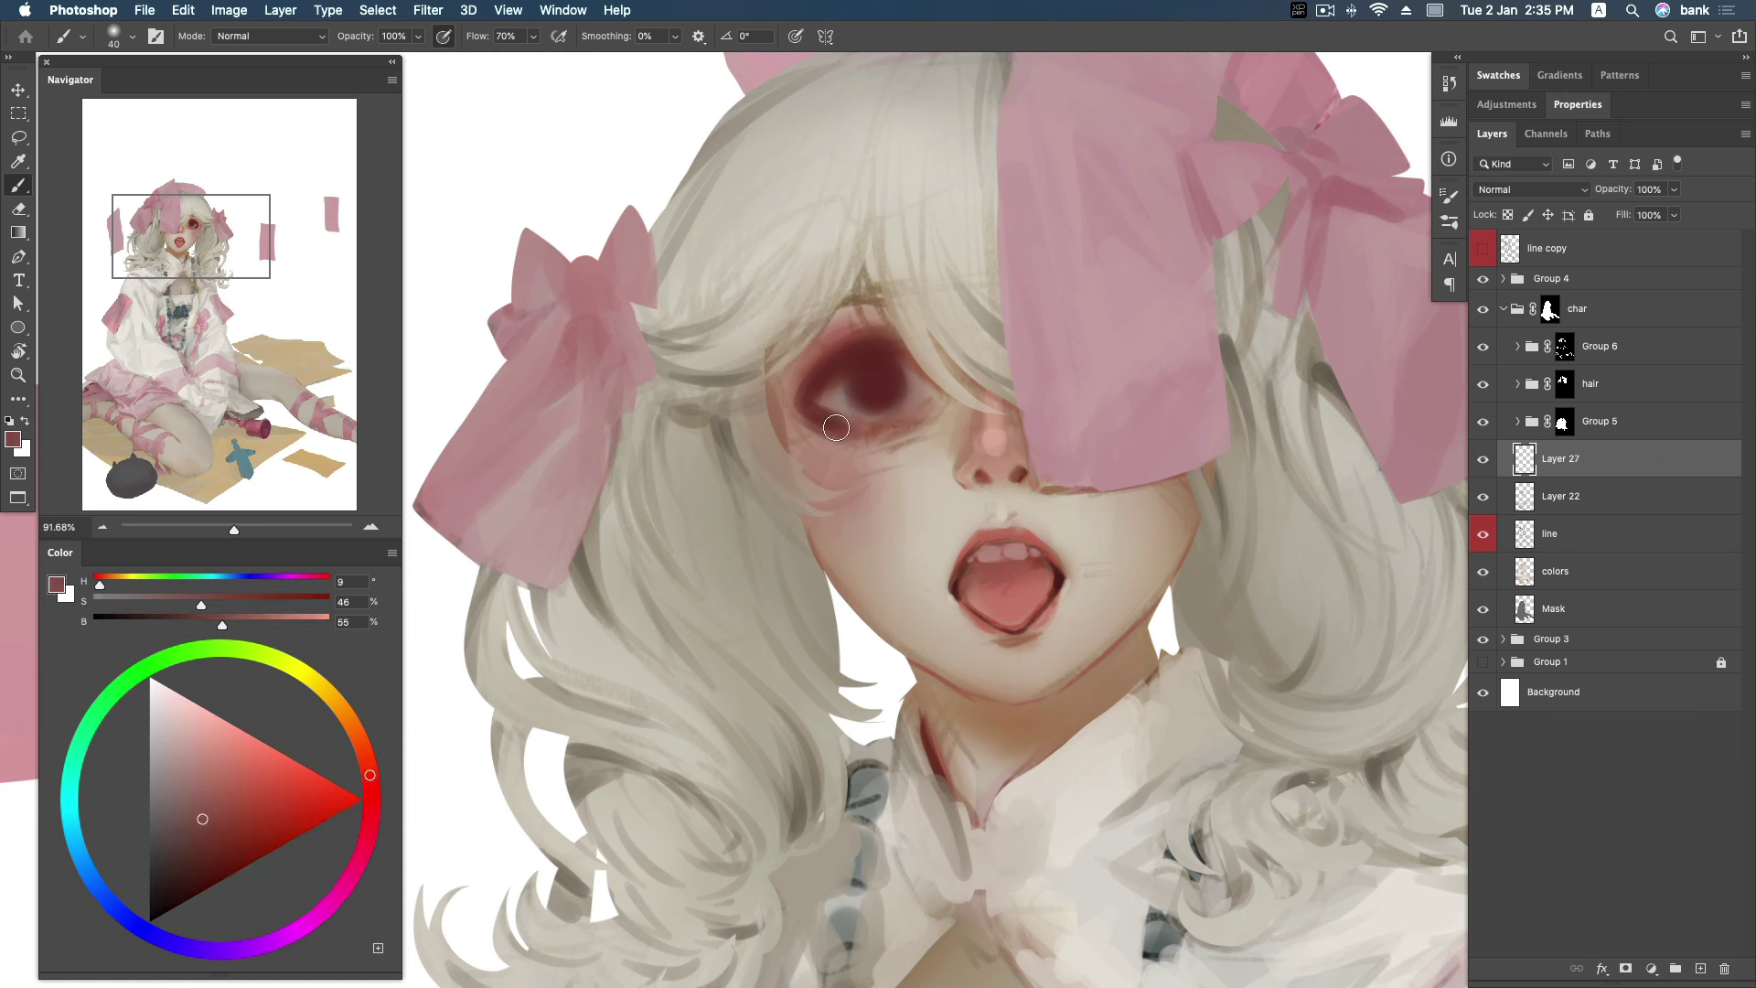
pyautogui.keyDown('alt'); pyautogui.click(795, 374); pyautogui.keyUp('alt')
pyautogui.keyDown('alt'); pyautogui.click(860, 423); pyautogui.keyUp('alt')
pyautogui.keyDown('alt'); pyautogui.click(846, 464); pyautogui.keyUp('alt')
pyautogui.keyDown('alt'); pyautogui.click(894, 472); pyautogui.keyUp('alt')
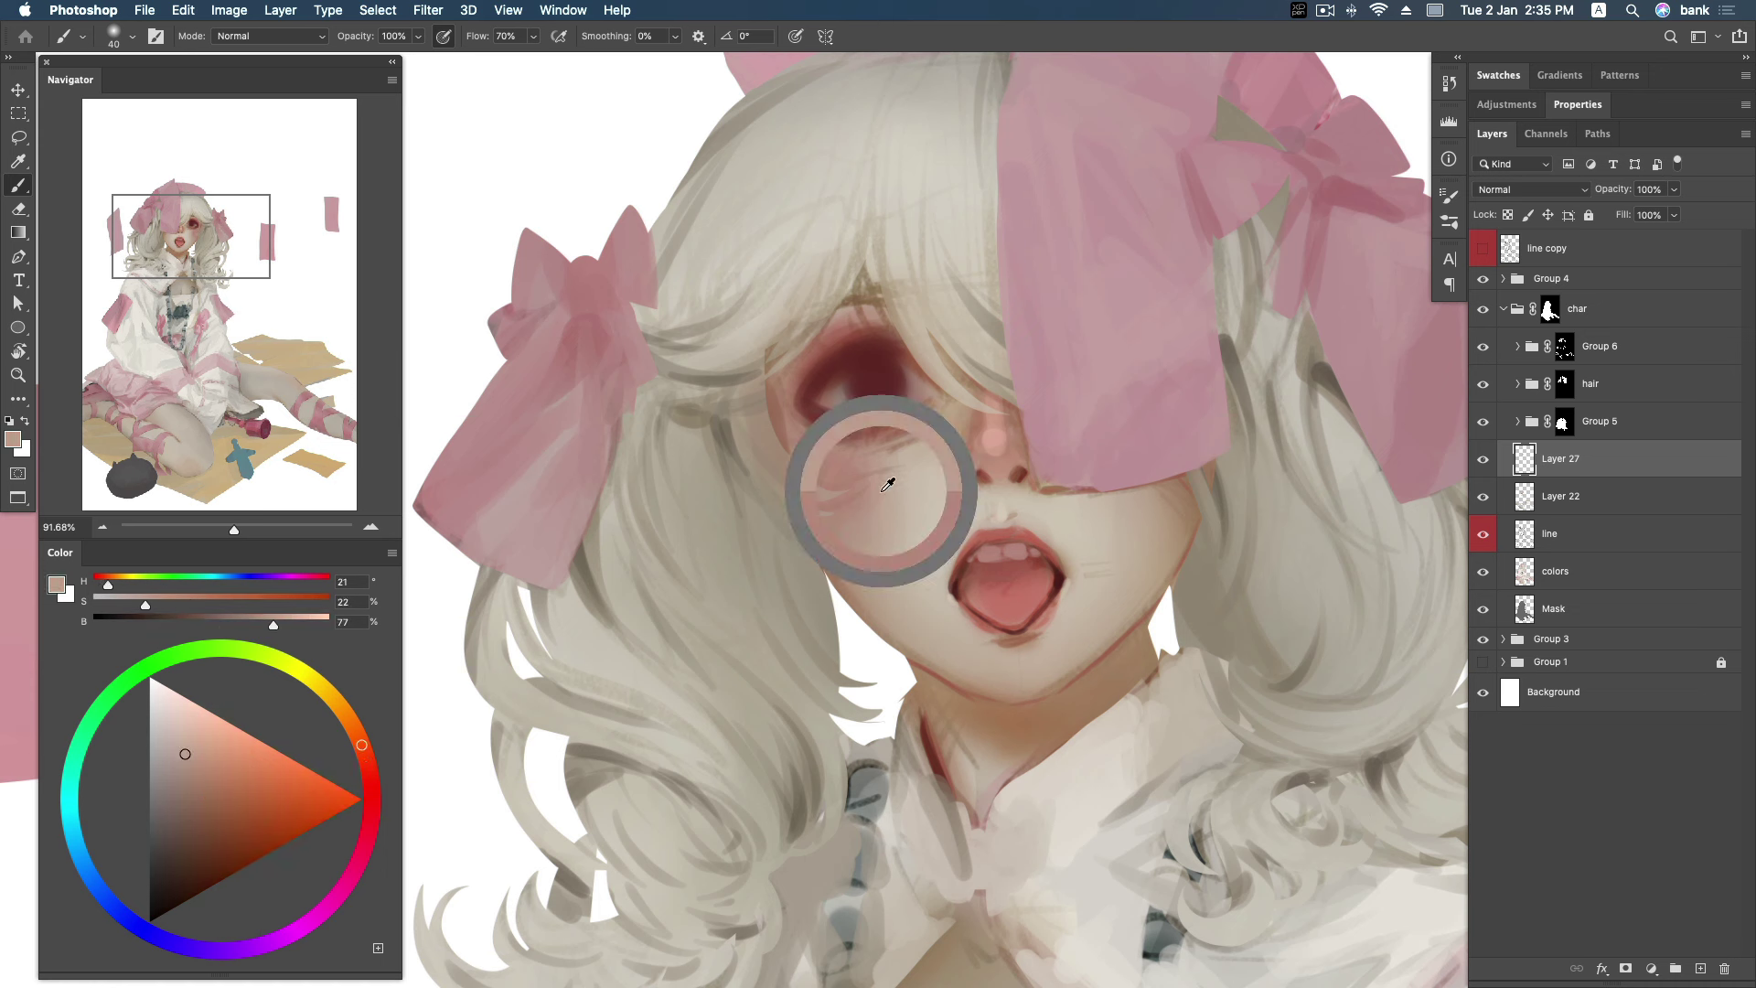
# Sample cheek, eye and nose-bridge skin tones and darken one for blush shading.
pyautogui.press(']')
pyautogui.keyDown('alt'); pyautogui.click(835, 464); pyautogui.keyUp('alt')
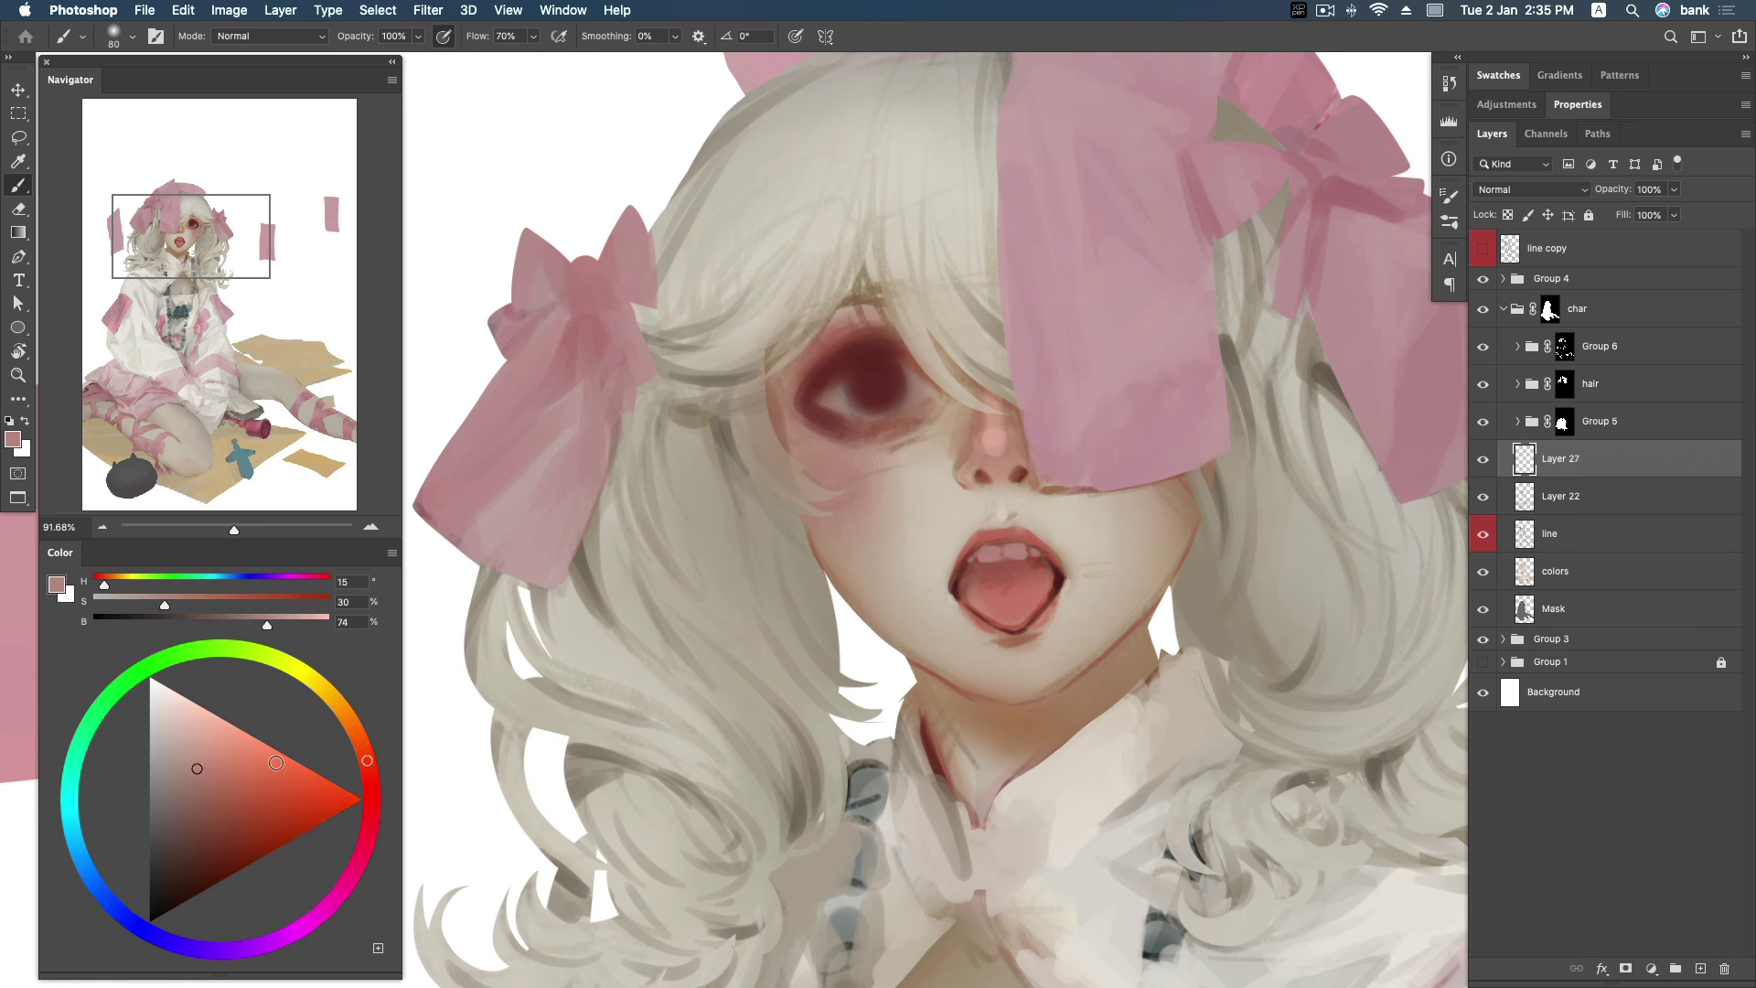
pyautogui.click(213, 795)
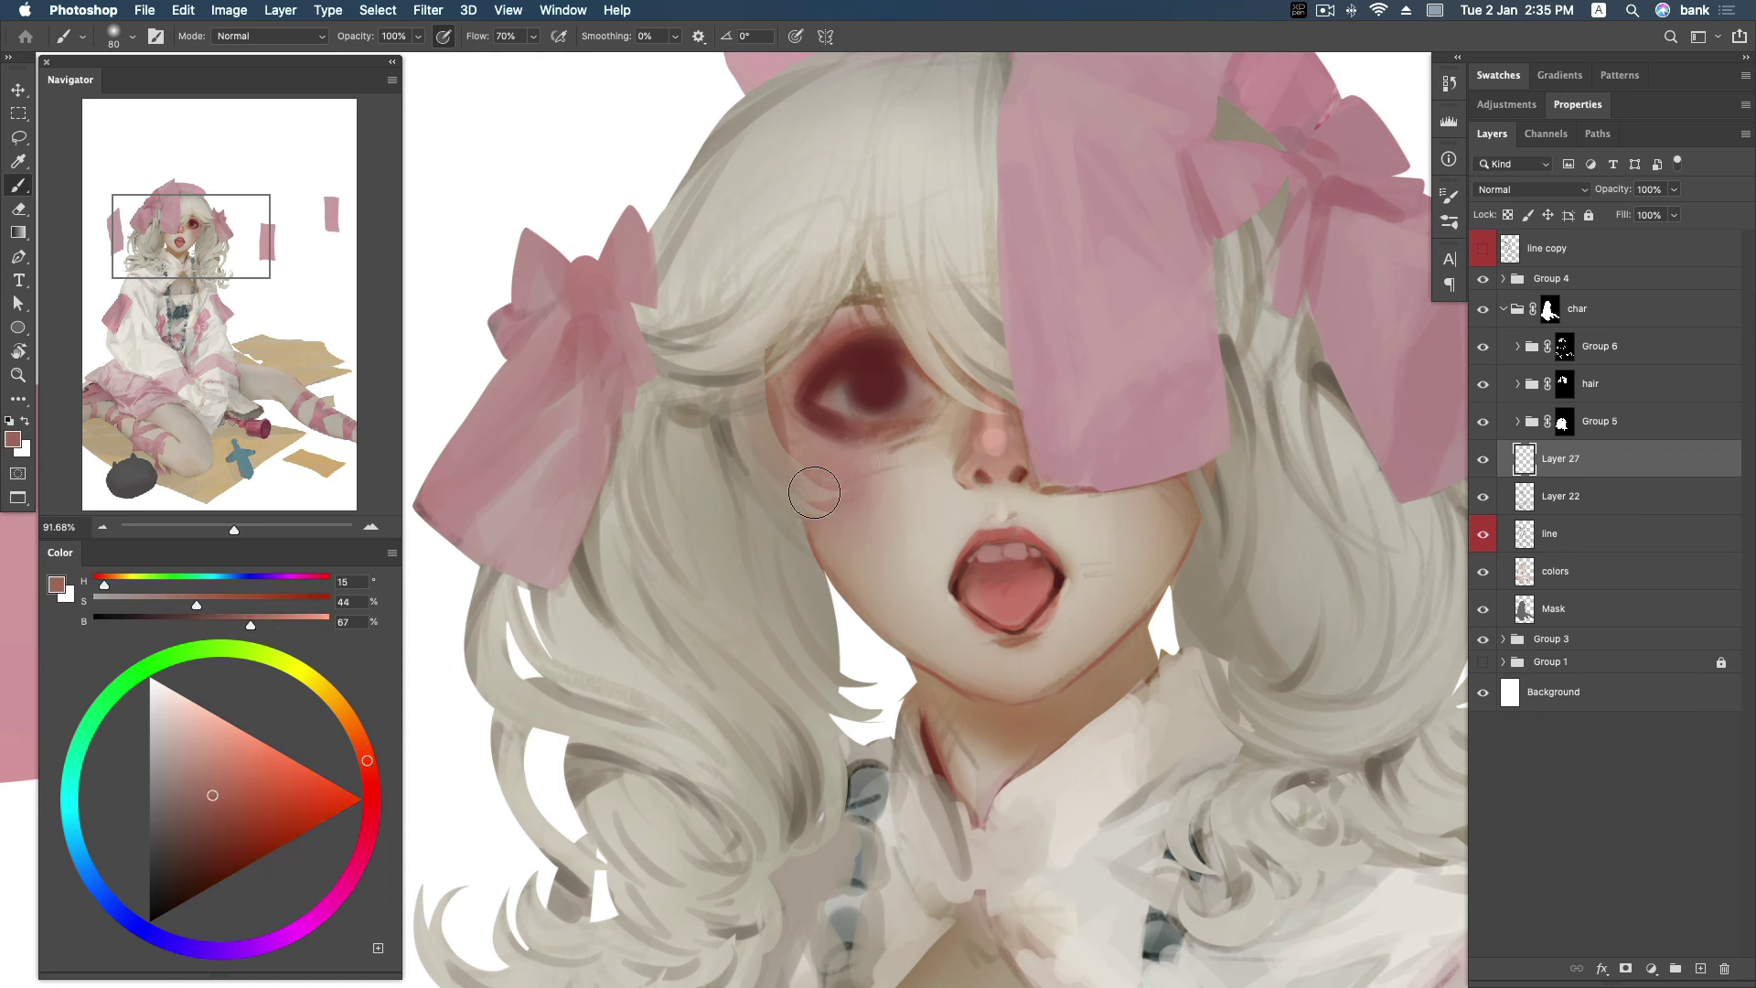
pyautogui.keyDown('alt'); pyautogui.click(779, 425); pyautogui.keyUp('alt')
pyautogui.keyDown('alt'); pyautogui.click(964, 435); pyautogui.keyUp('alt')
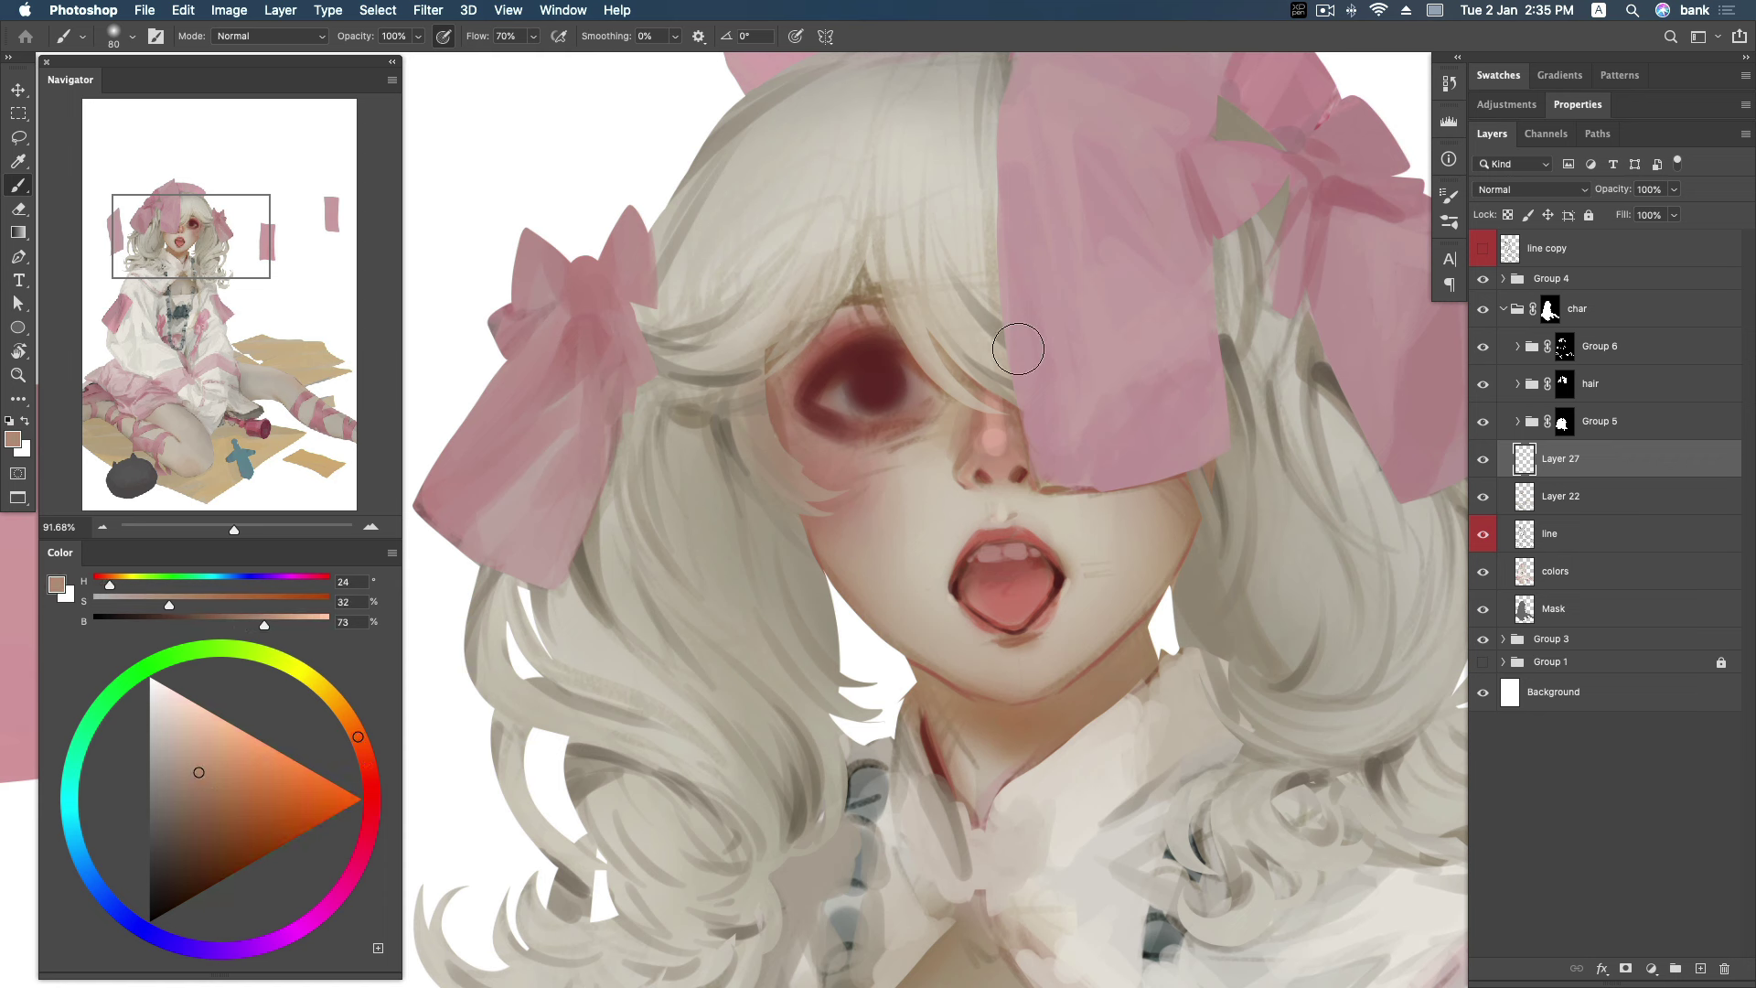
pyautogui.keyDown('alt'); pyautogui.click(959, 410); pyautogui.keyUp('alt')
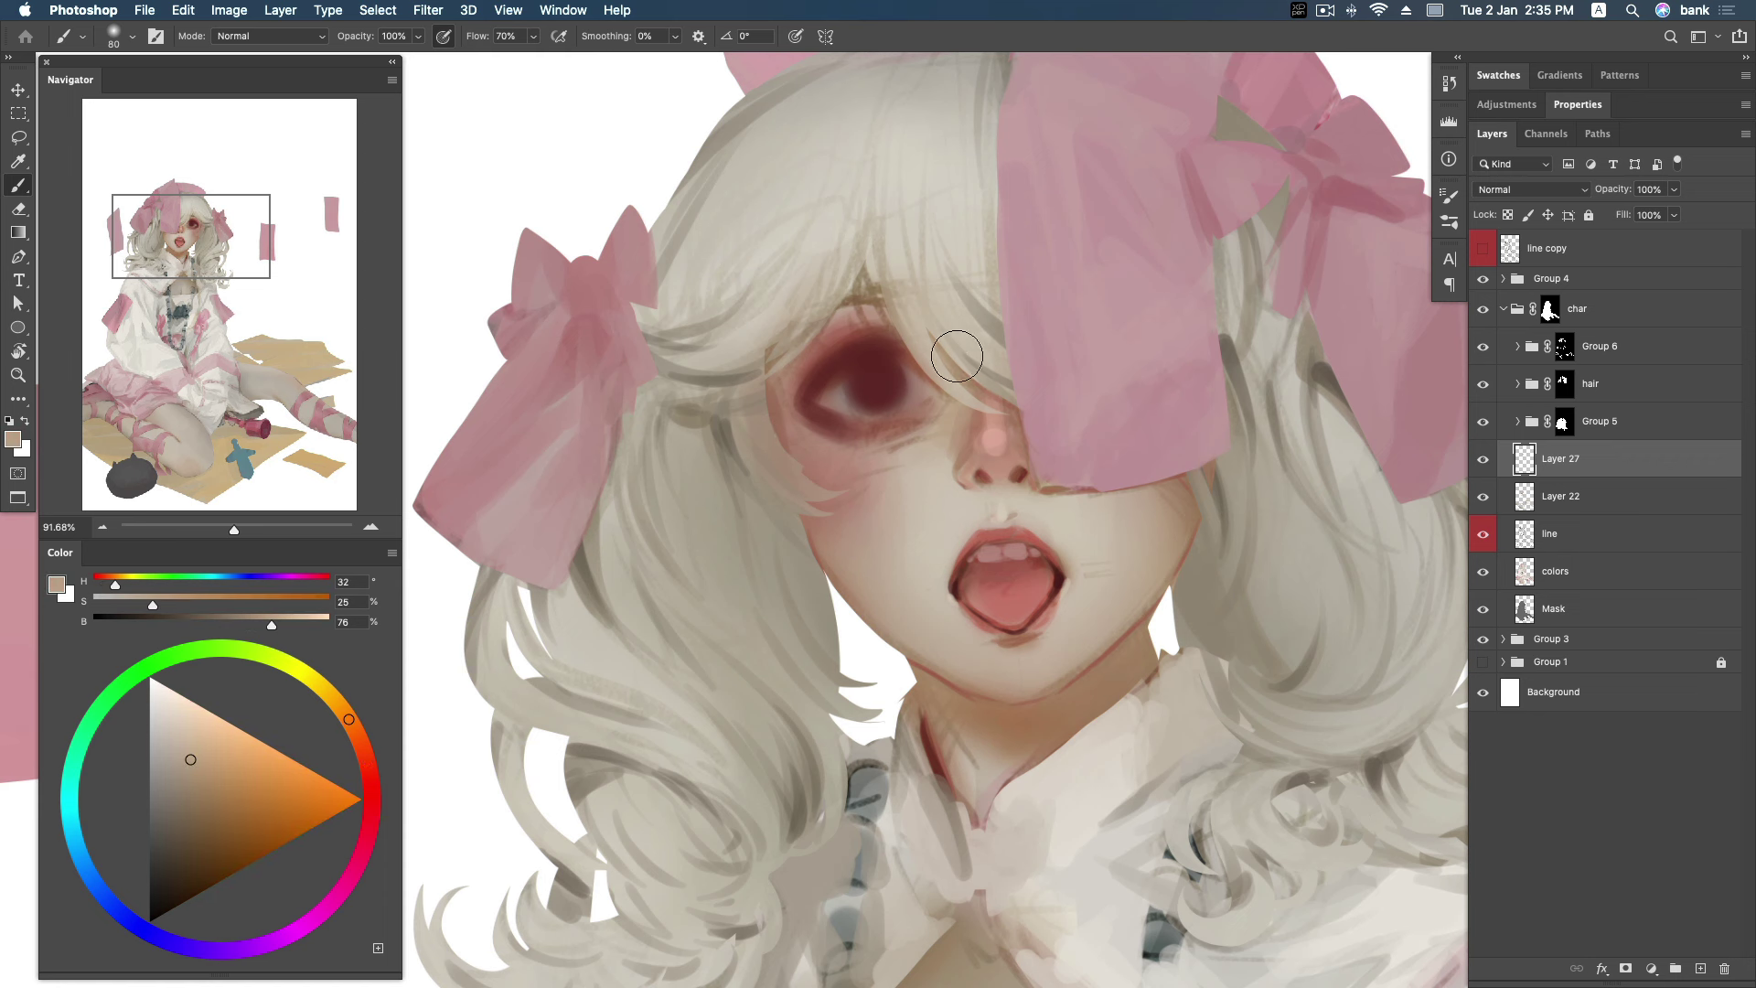
pyautogui.keyDown('alt'); pyautogui.click(892, 333); pyautogui.keyUp('alt')
pyautogui.moveTo(238, 782); pyautogui.dragTo(200, 827)
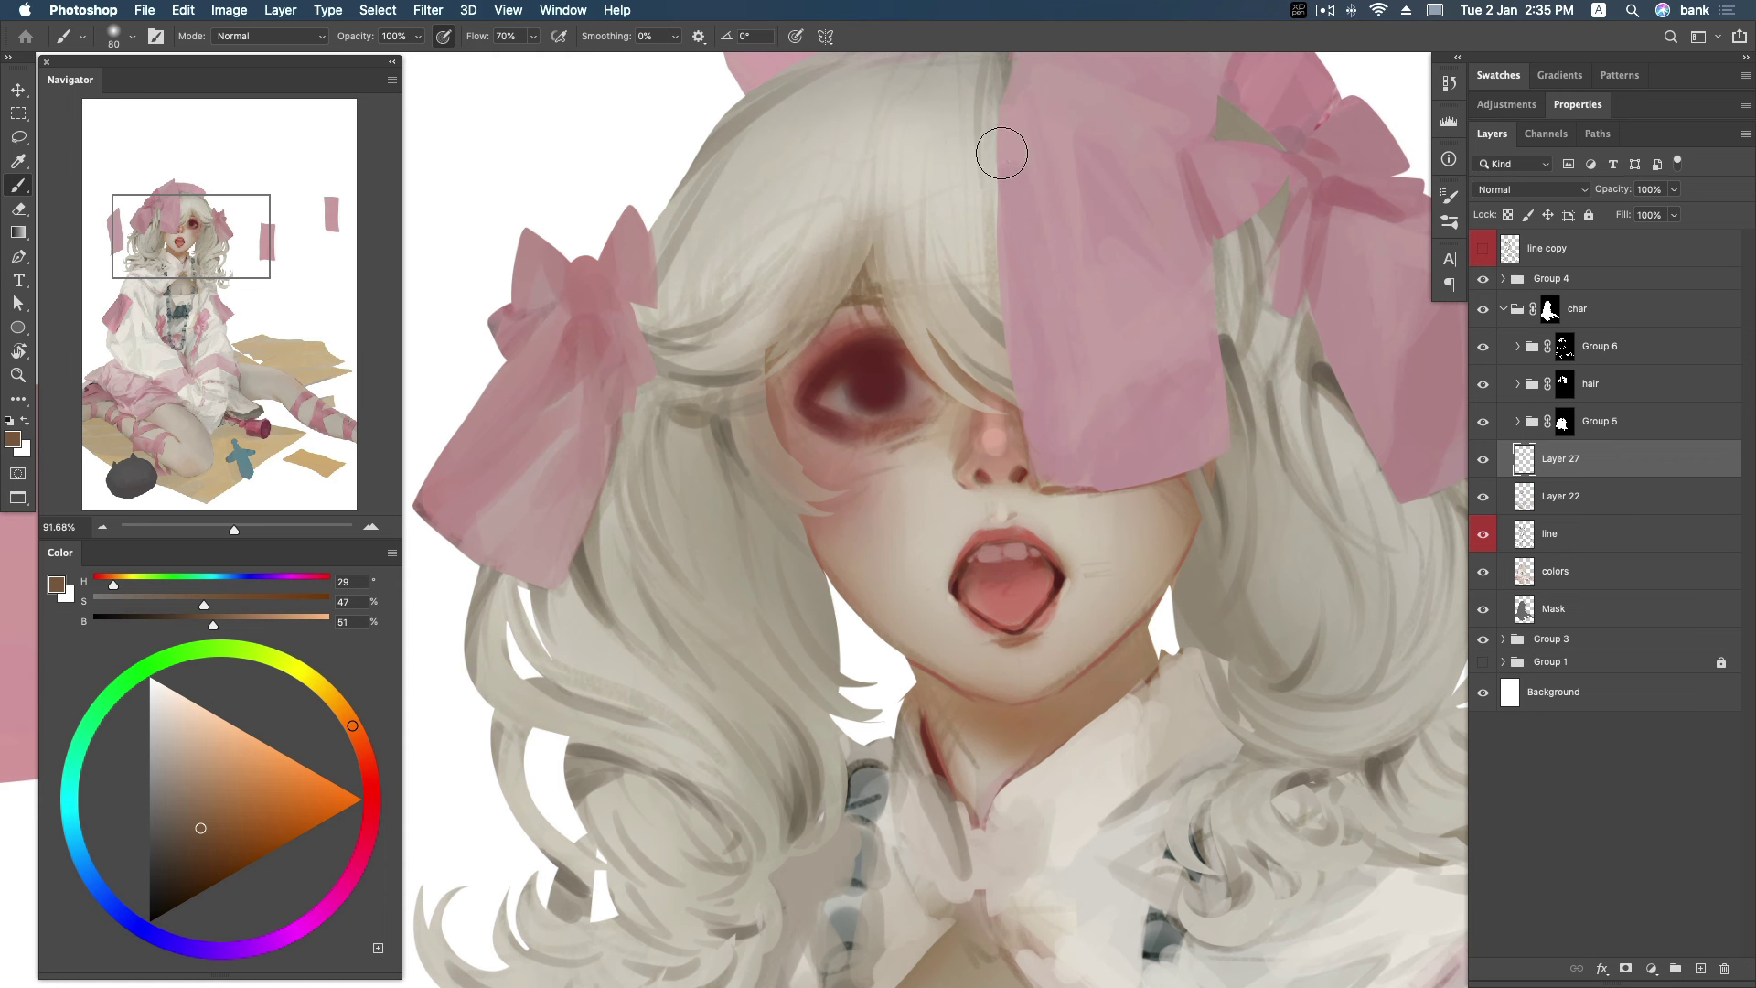
# Mix a redder blush tone and sample skin around the mouth and chin.
pyautogui.keyDown('alt'); pyautogui.click(1184, 503); pyautogui.keyUp('alt')
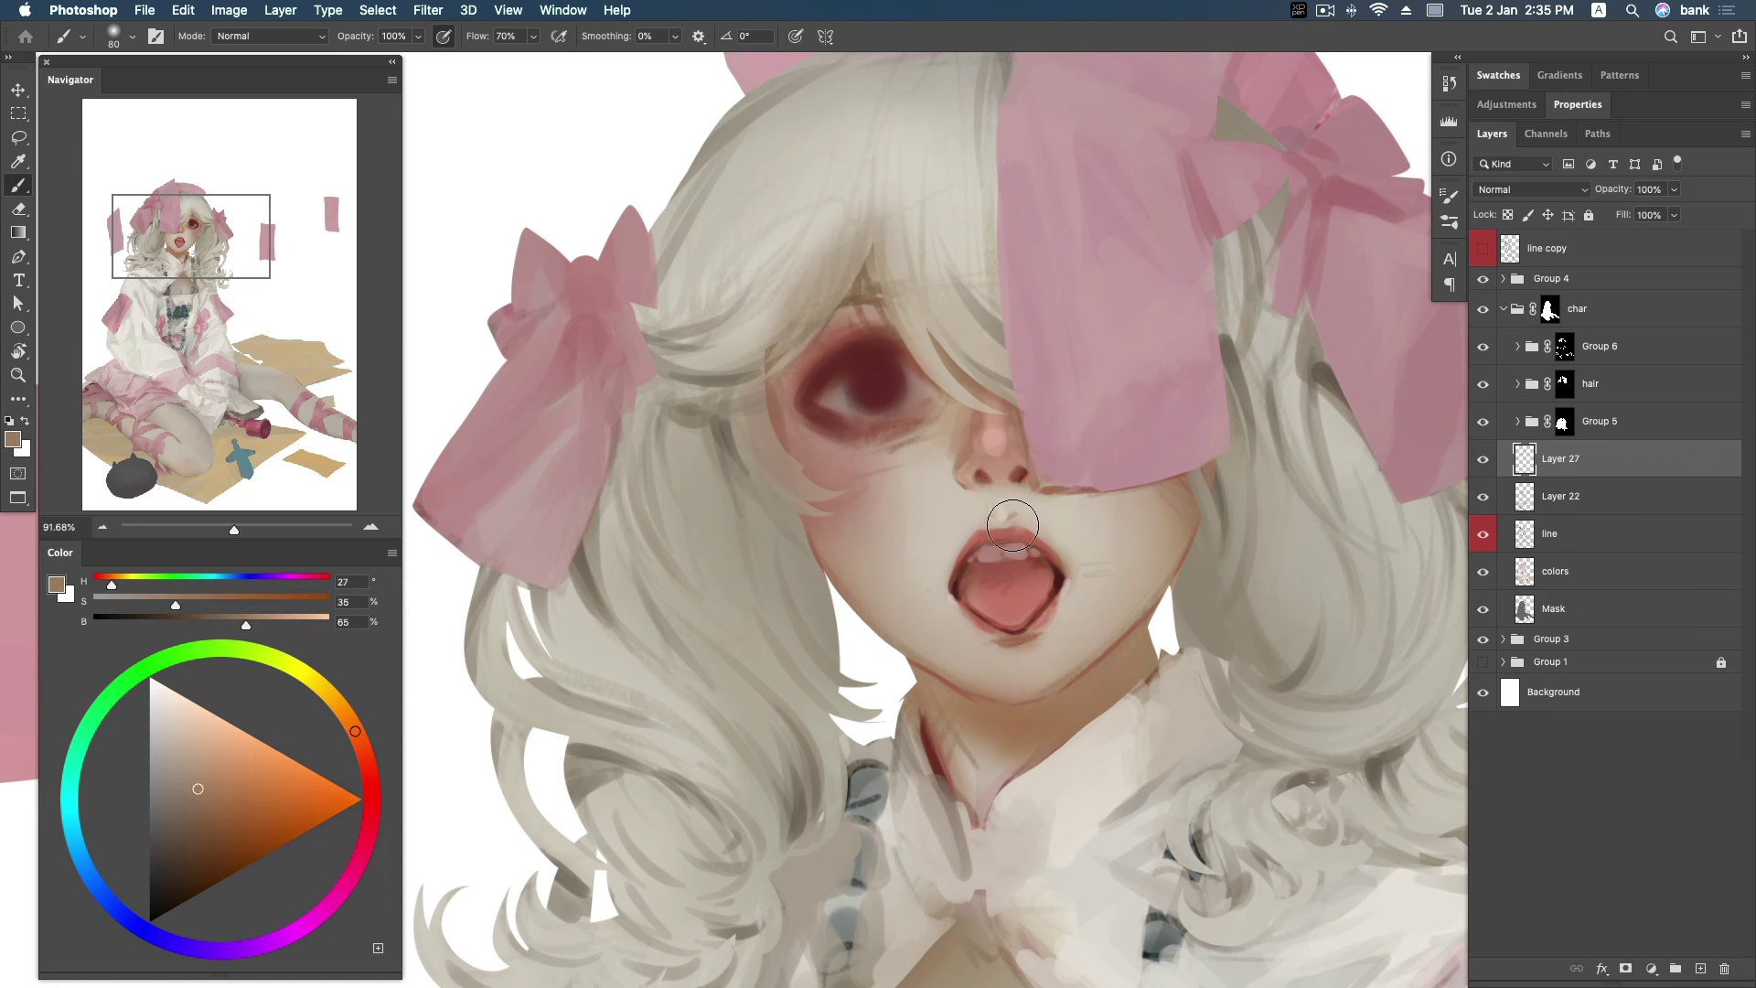
pyautogui.click(203, 803)
pyautogui.click(364, 753)
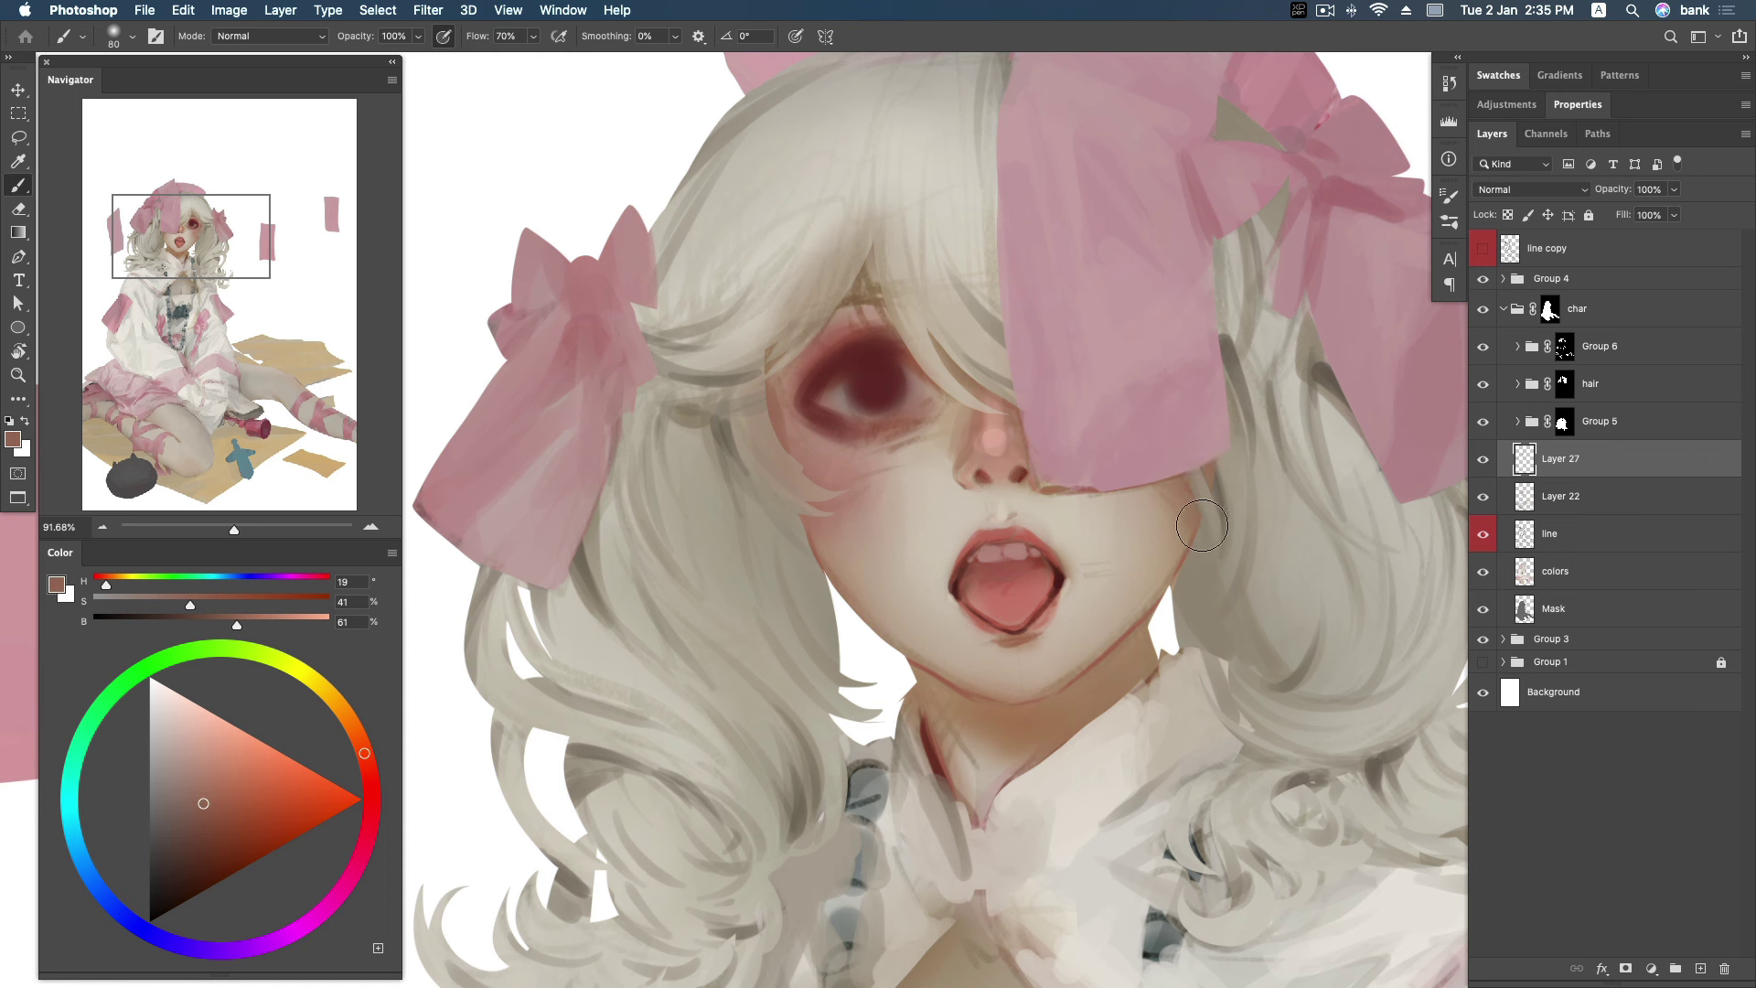
pyautogui.keyDown('alt'); pyautogui.click(845, 562); pyautogui.keyUp('alt')
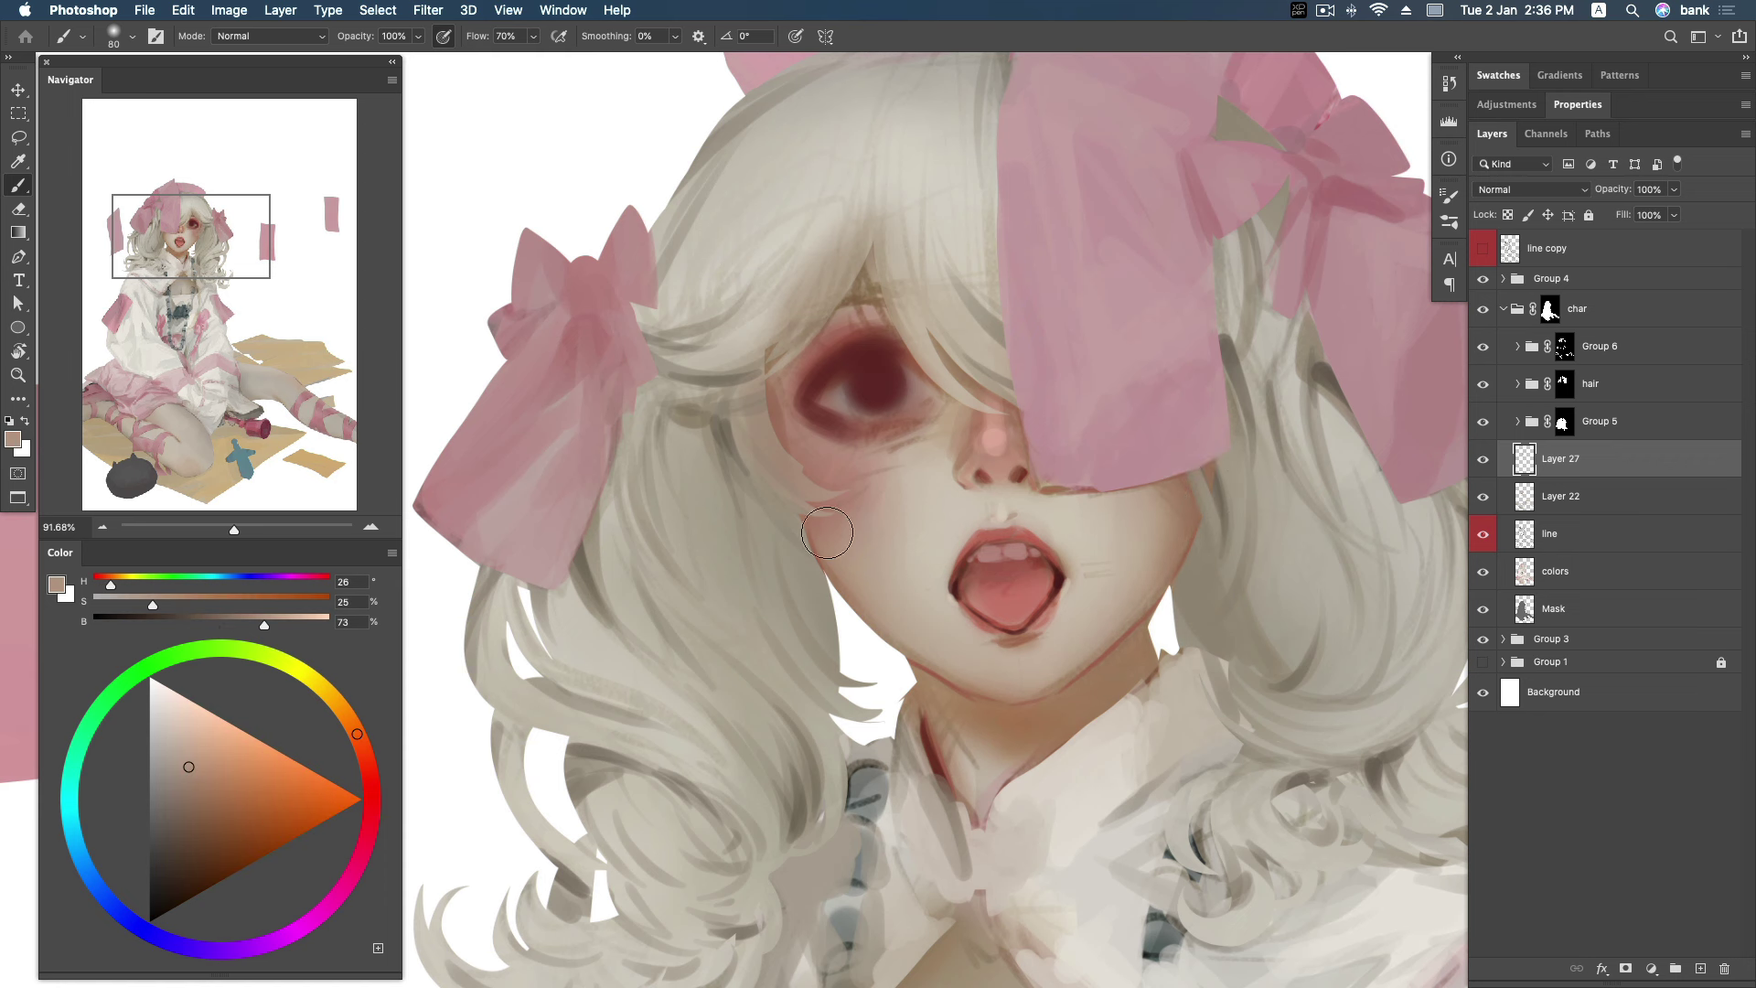
pyautogui.keyDown('alt'); pyautogui.click(1022, 651); pyautogui.keyUp('alt')
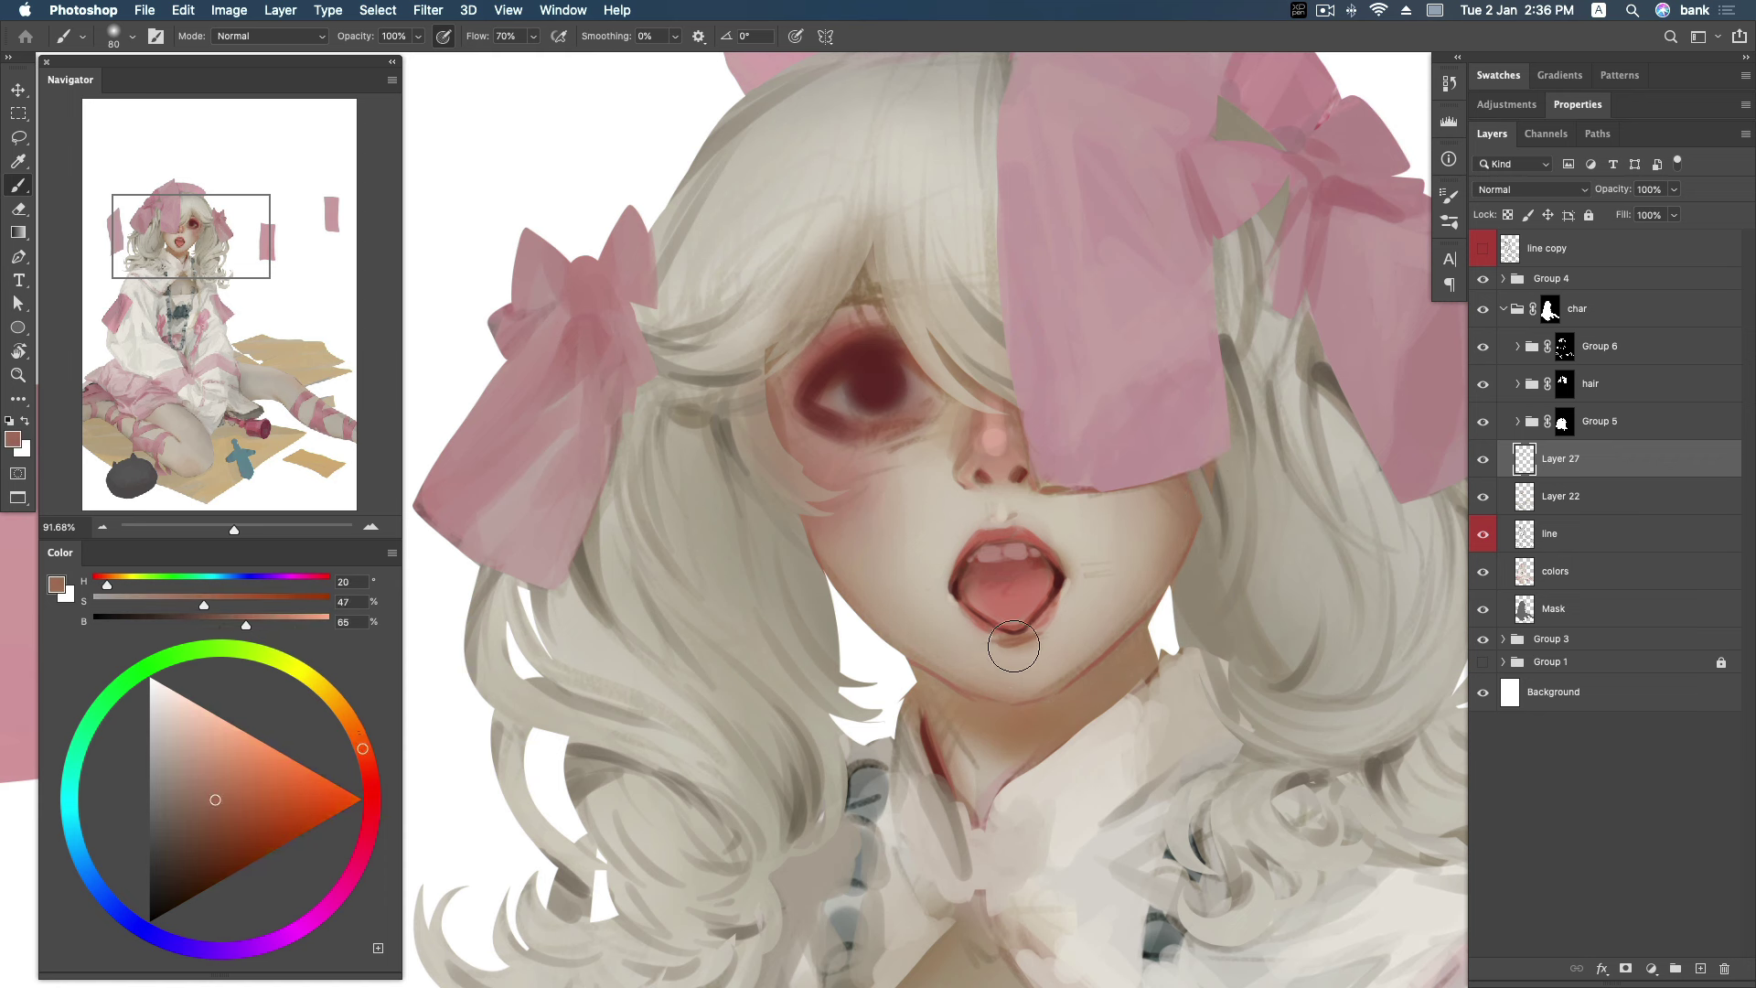
pyautogui.keyDown('alt'); pyautogui.click(1045, 663); pyautogui.keyUp('alt')
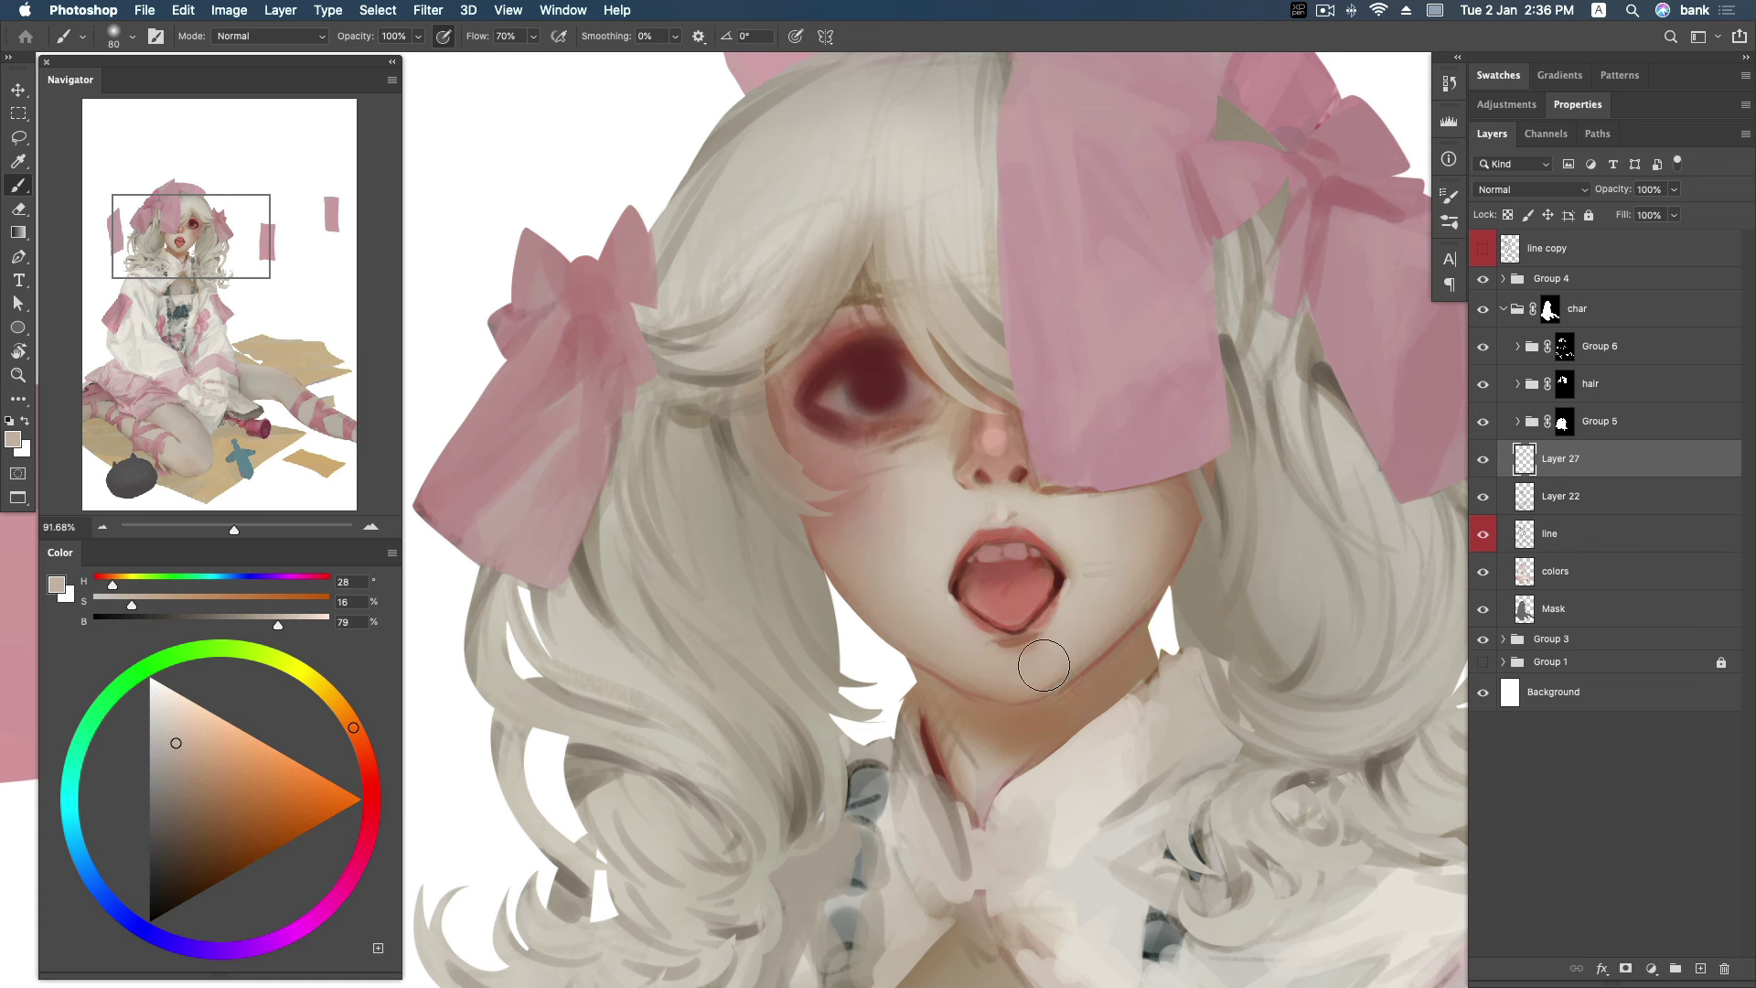
# Select the line layer and set the Eraser to a soft round tip to clean stray strokes.
pyautogui.click(1561, 545)
pyautogui.press('e')
pyautogui.rightClick(1208, 523)
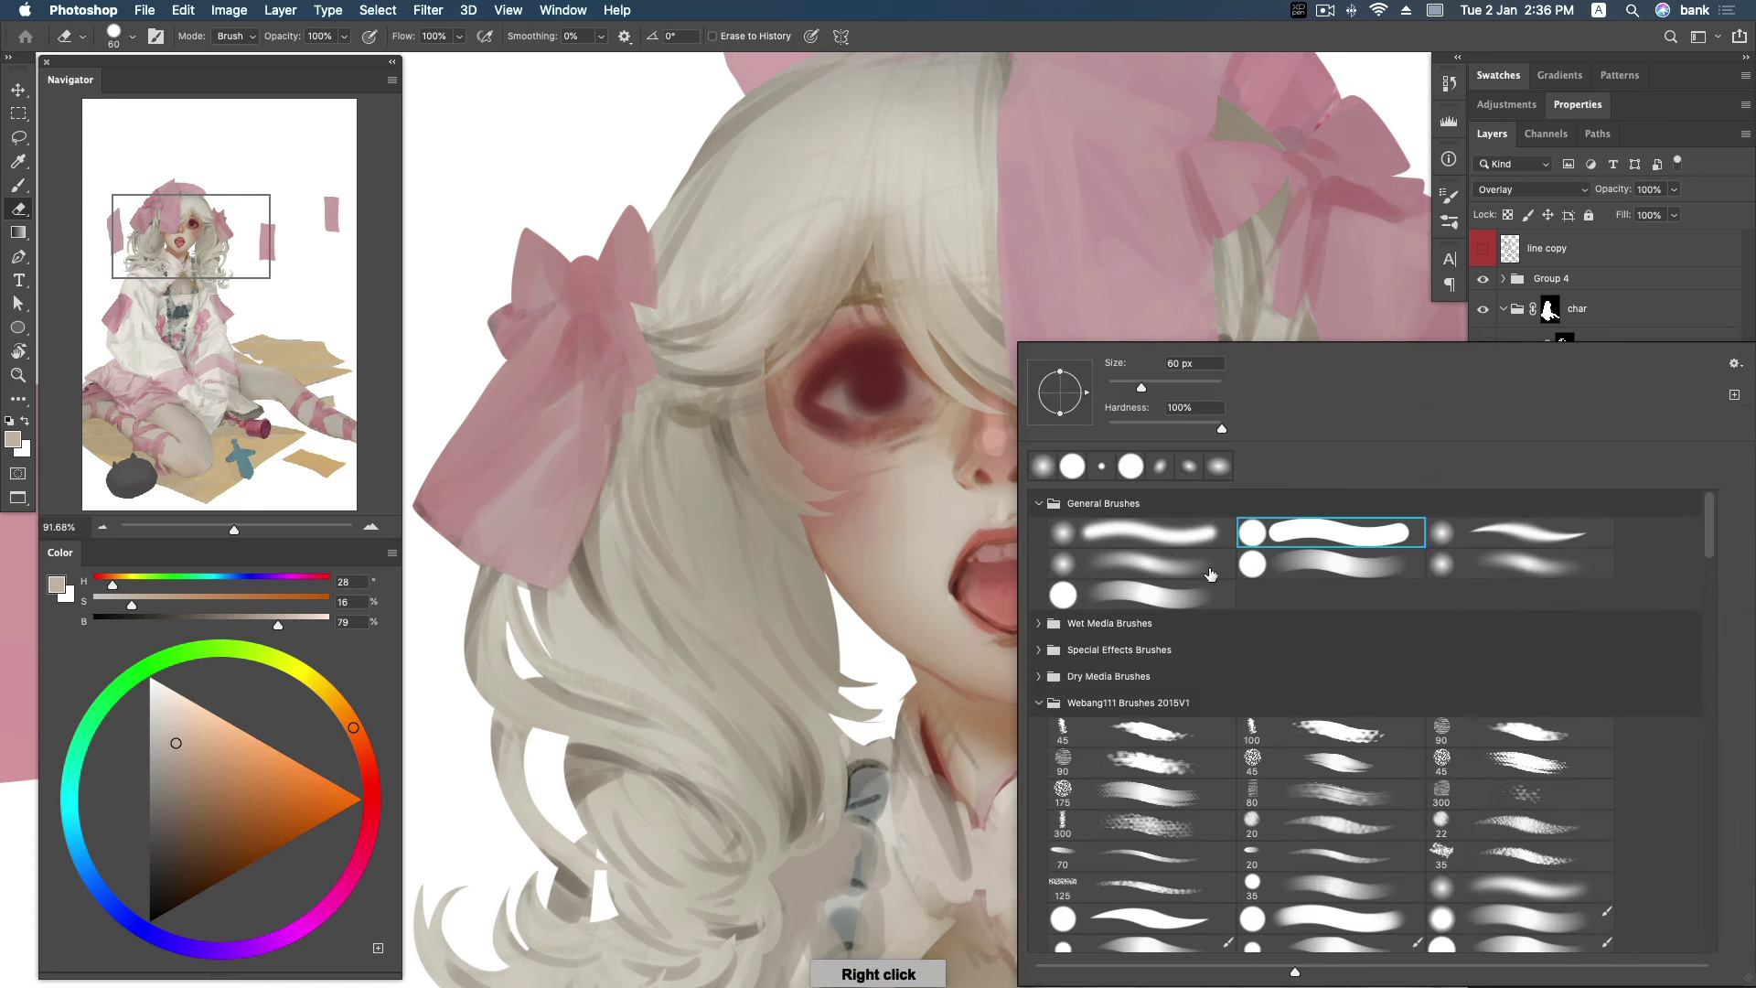
pyautogui.doubleClick(1173, 567)
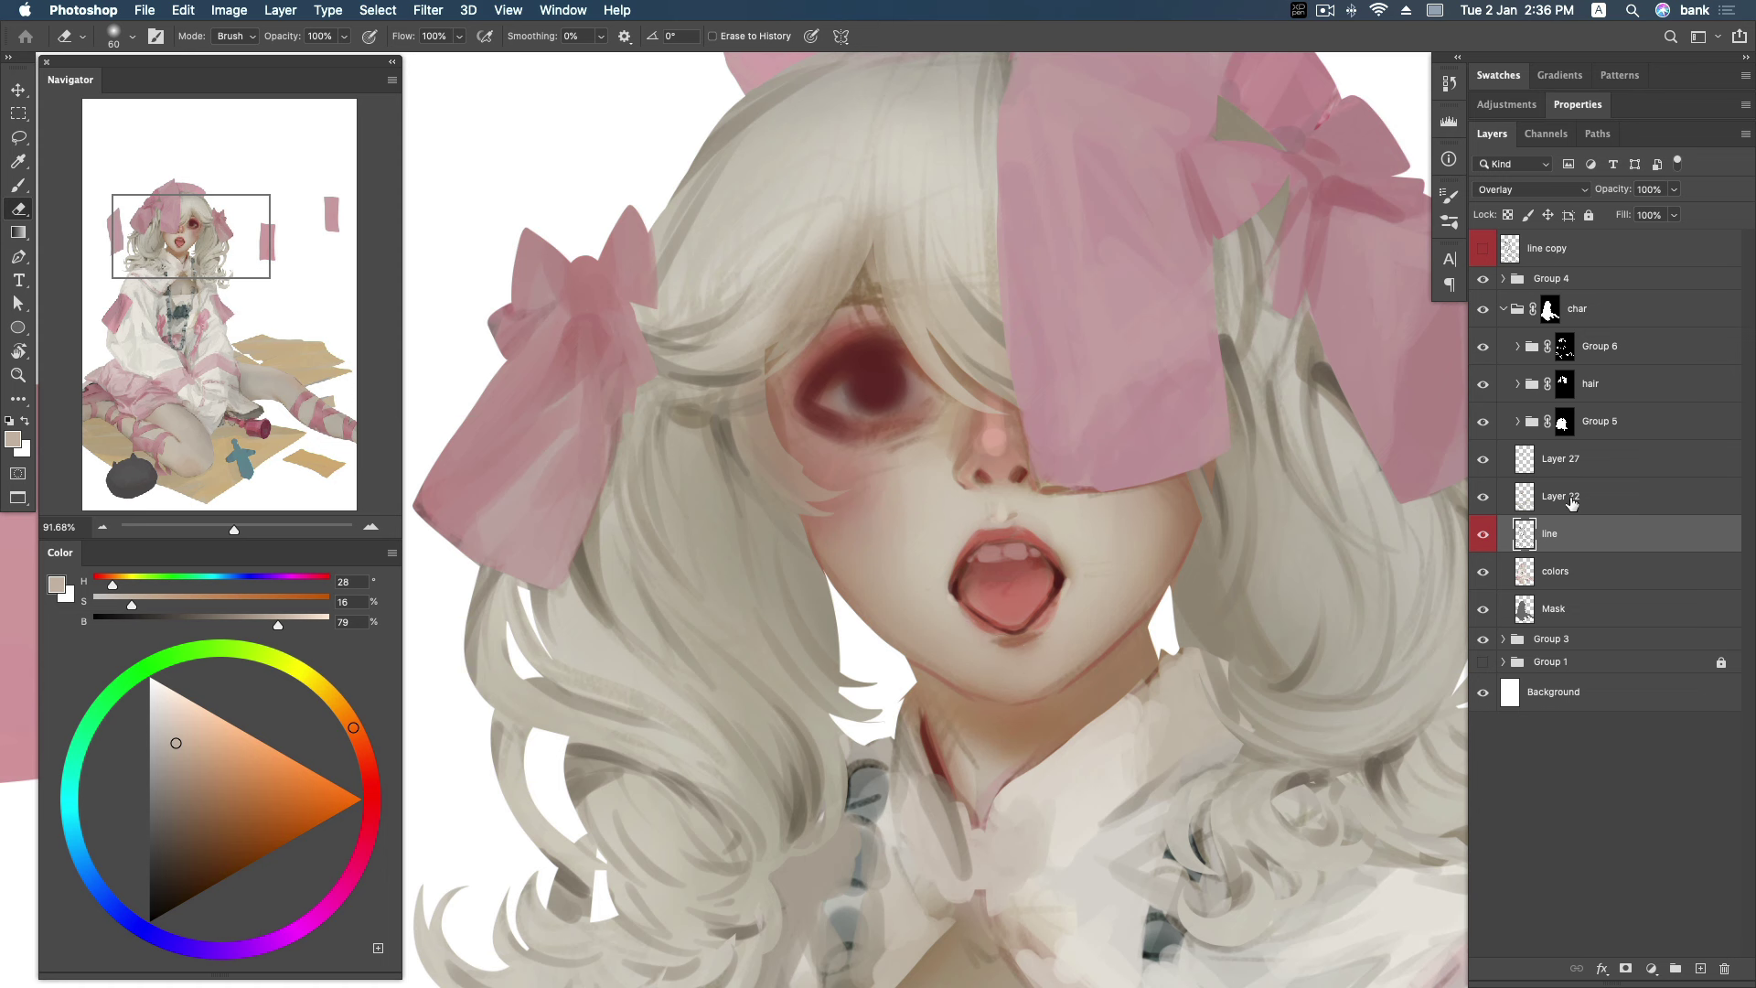
# Repaint the hair-bow edge on Layer 27 with a darker brown-red brush.
pyautogui.click(1574, 460)
pyautogui.click(1483, 458)
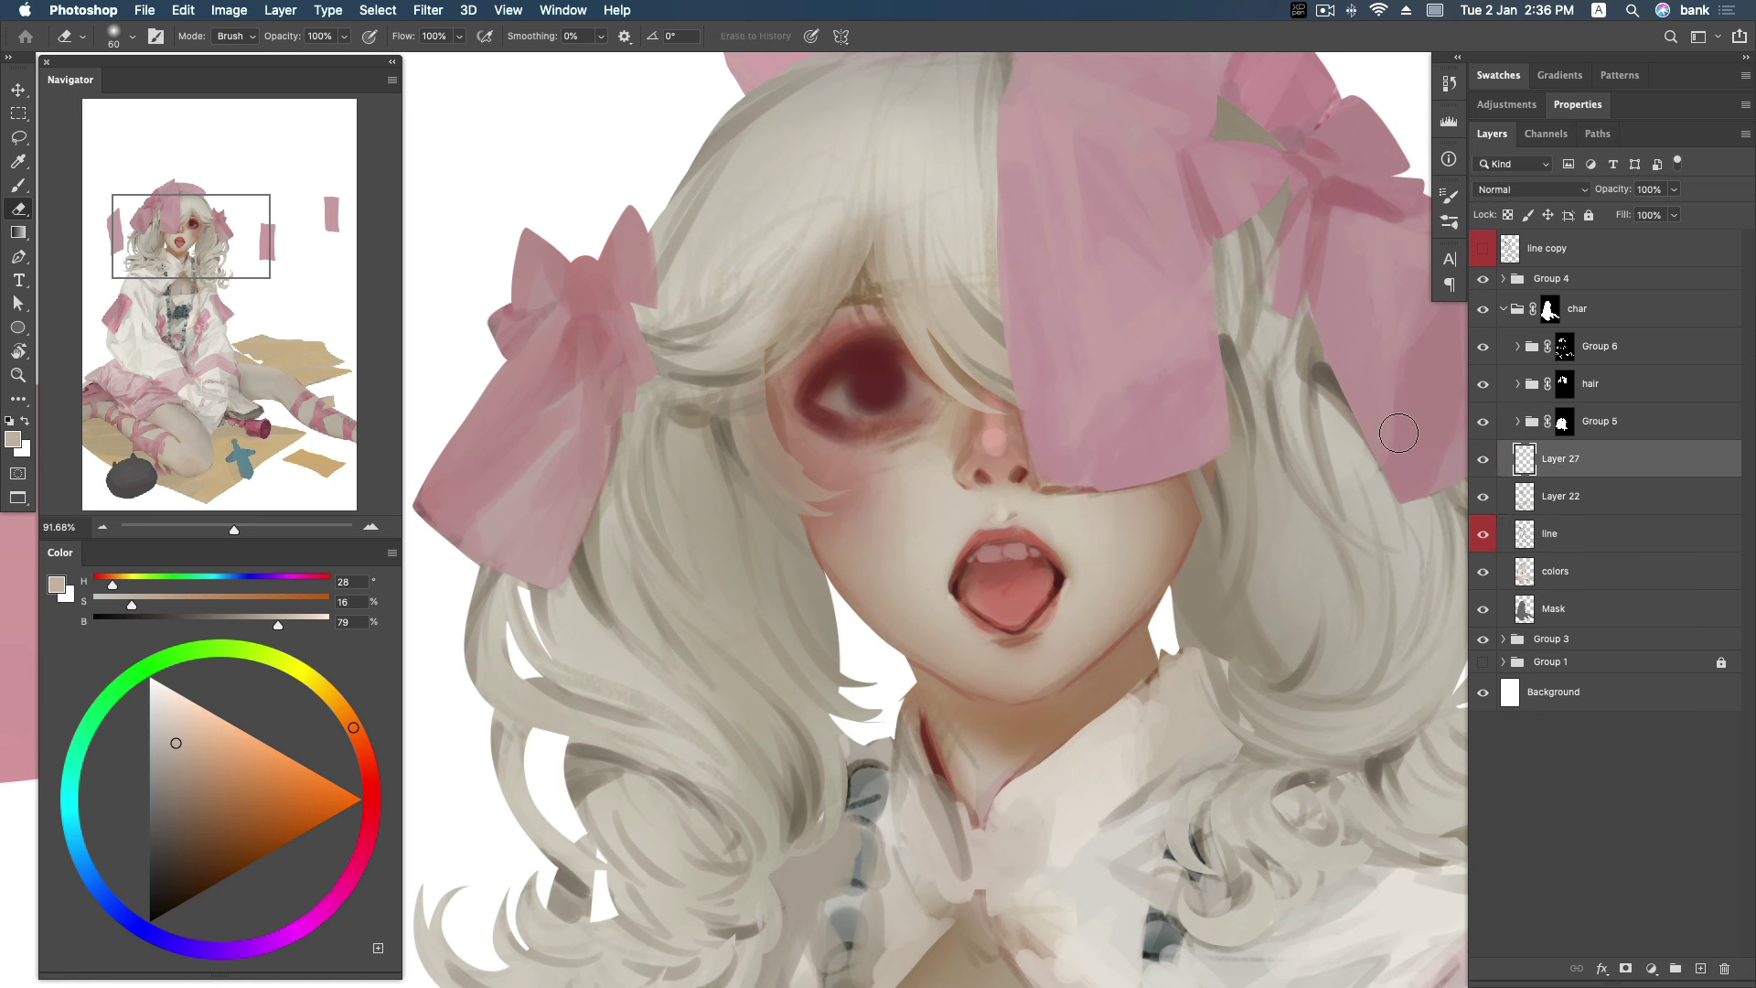
pyautogui.press('b')
pyautogui.keyDown('alt'); pyautogui.click(1015, 409); pyautogui.keyUp('alt')
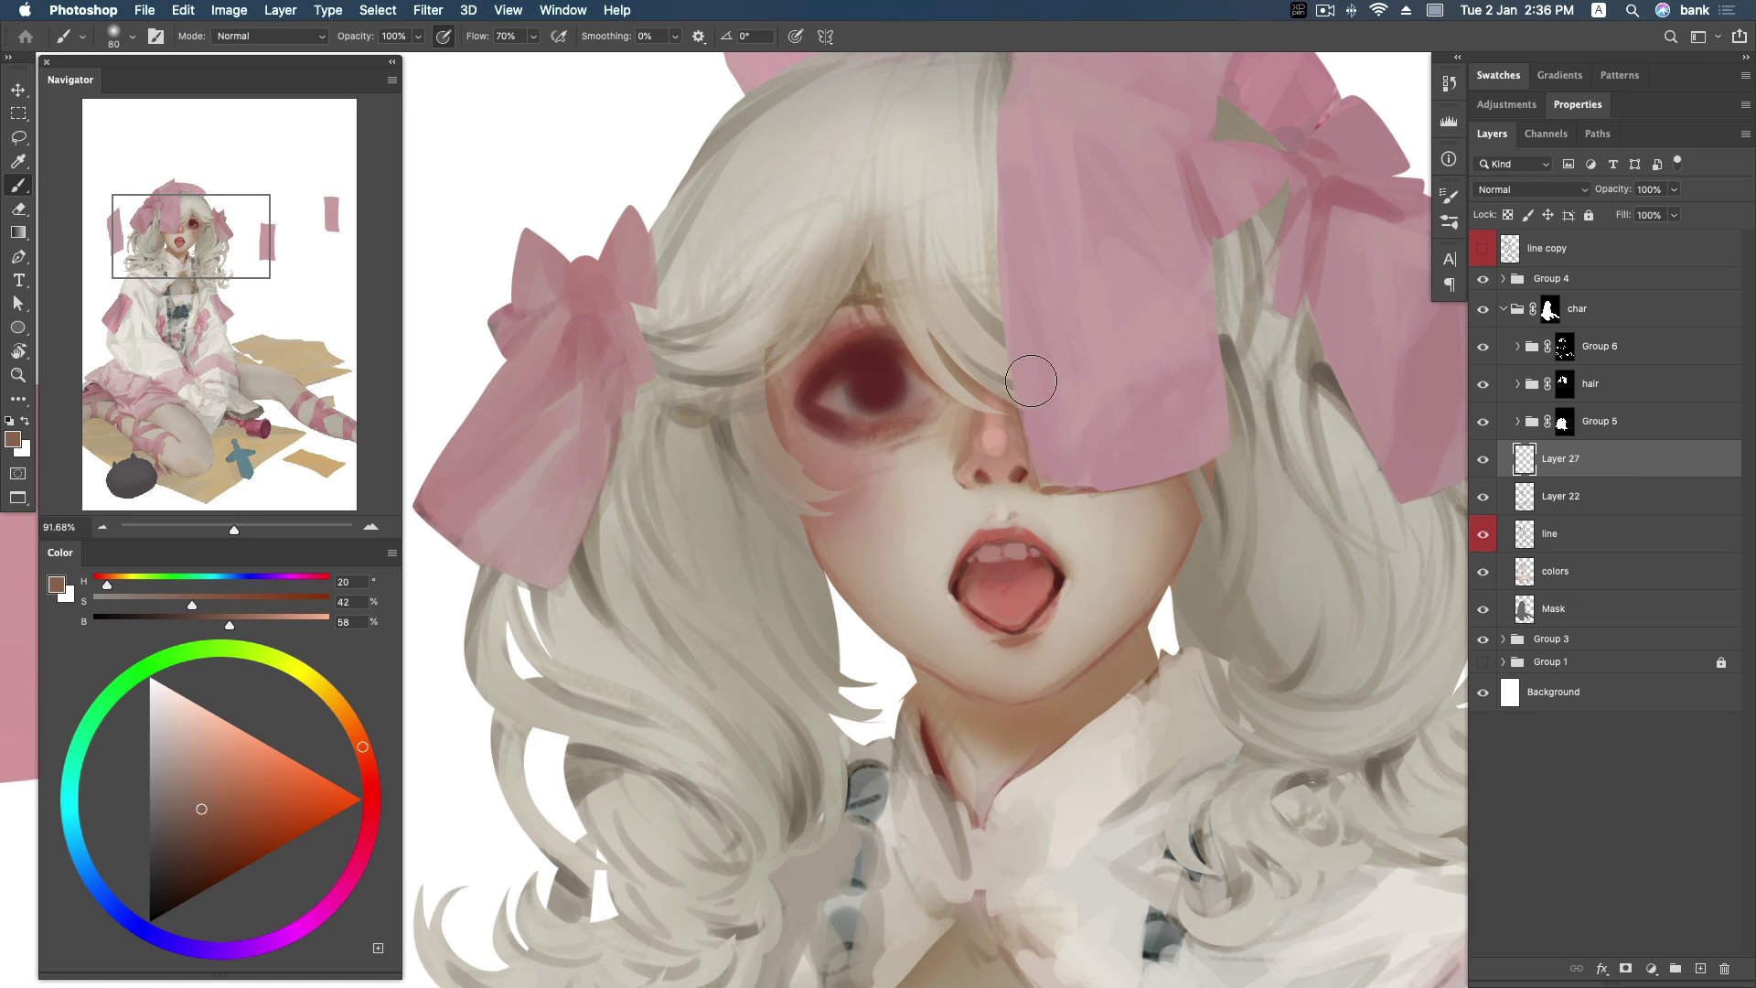
pyautogui.moveTo(1027, 341); pyautogui.dragTo(1031, 391)
# Sample skin, cheek and iris colours, then switch to a smaller hard round brush.
pyautogui.keyDown('alt'); pyautogui.click(950, 454); pyautogui.keyUp('alt')
pyautogui.keyDown('alt'); pyautogui.click(889, 482); pyautogui.keyUp('alt')
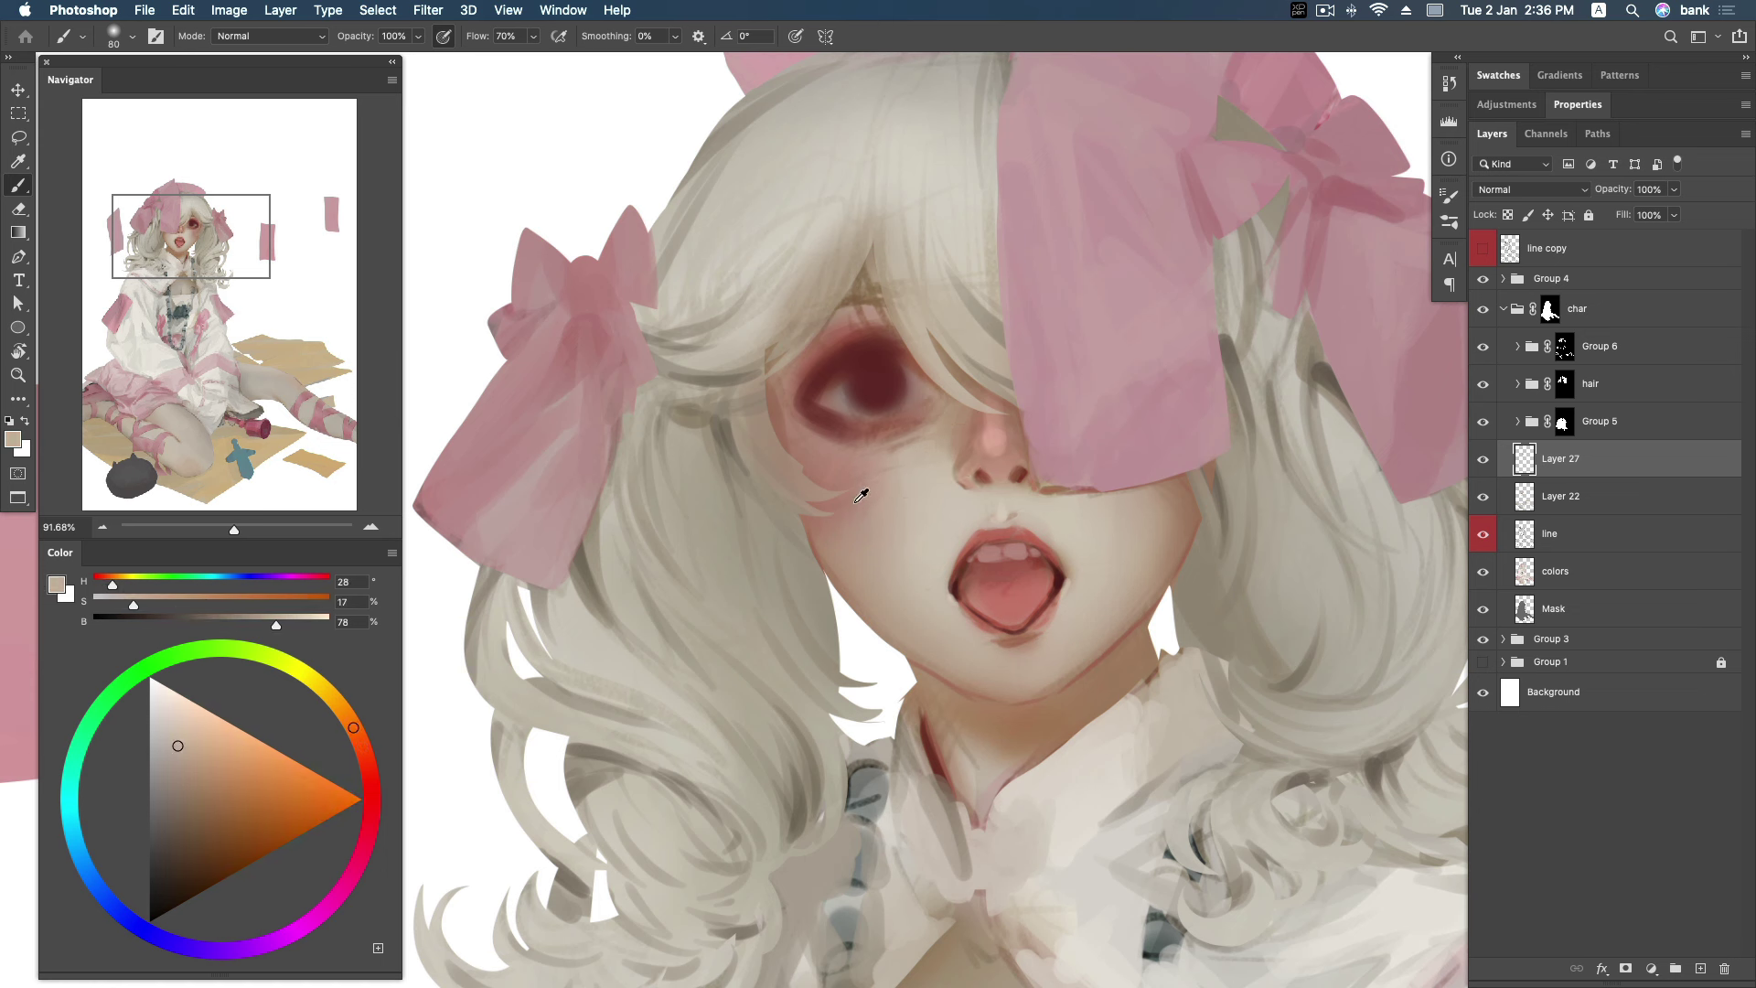
pyautogui.keyDown('alt'); pyautogui.click(860, 494); pyautogui.keyUp('alt')
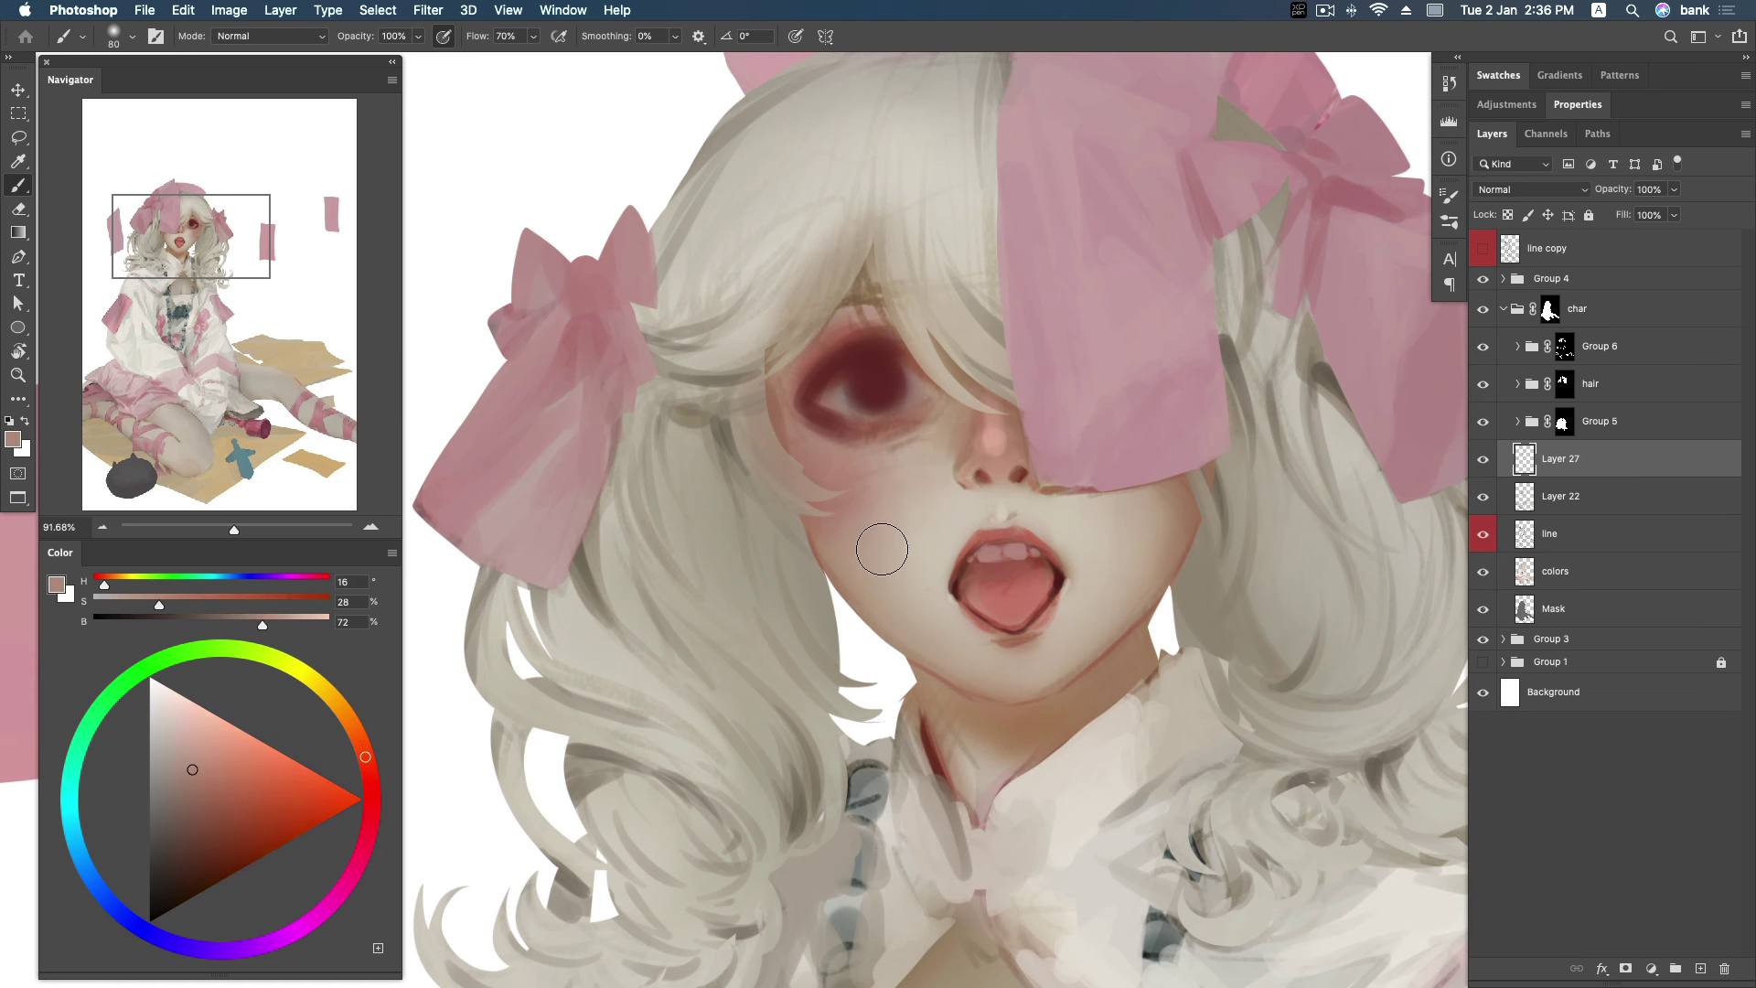
pyautogui.keyDown('alt'); pyautogui.click(882, 347); pyautogui.keyUp('alt')
pyautogui.keyDown('alt'); pyautogui.click(900, 424); pyautogui.keyUp('alt')
pyautogui.rightClick(928, 553)
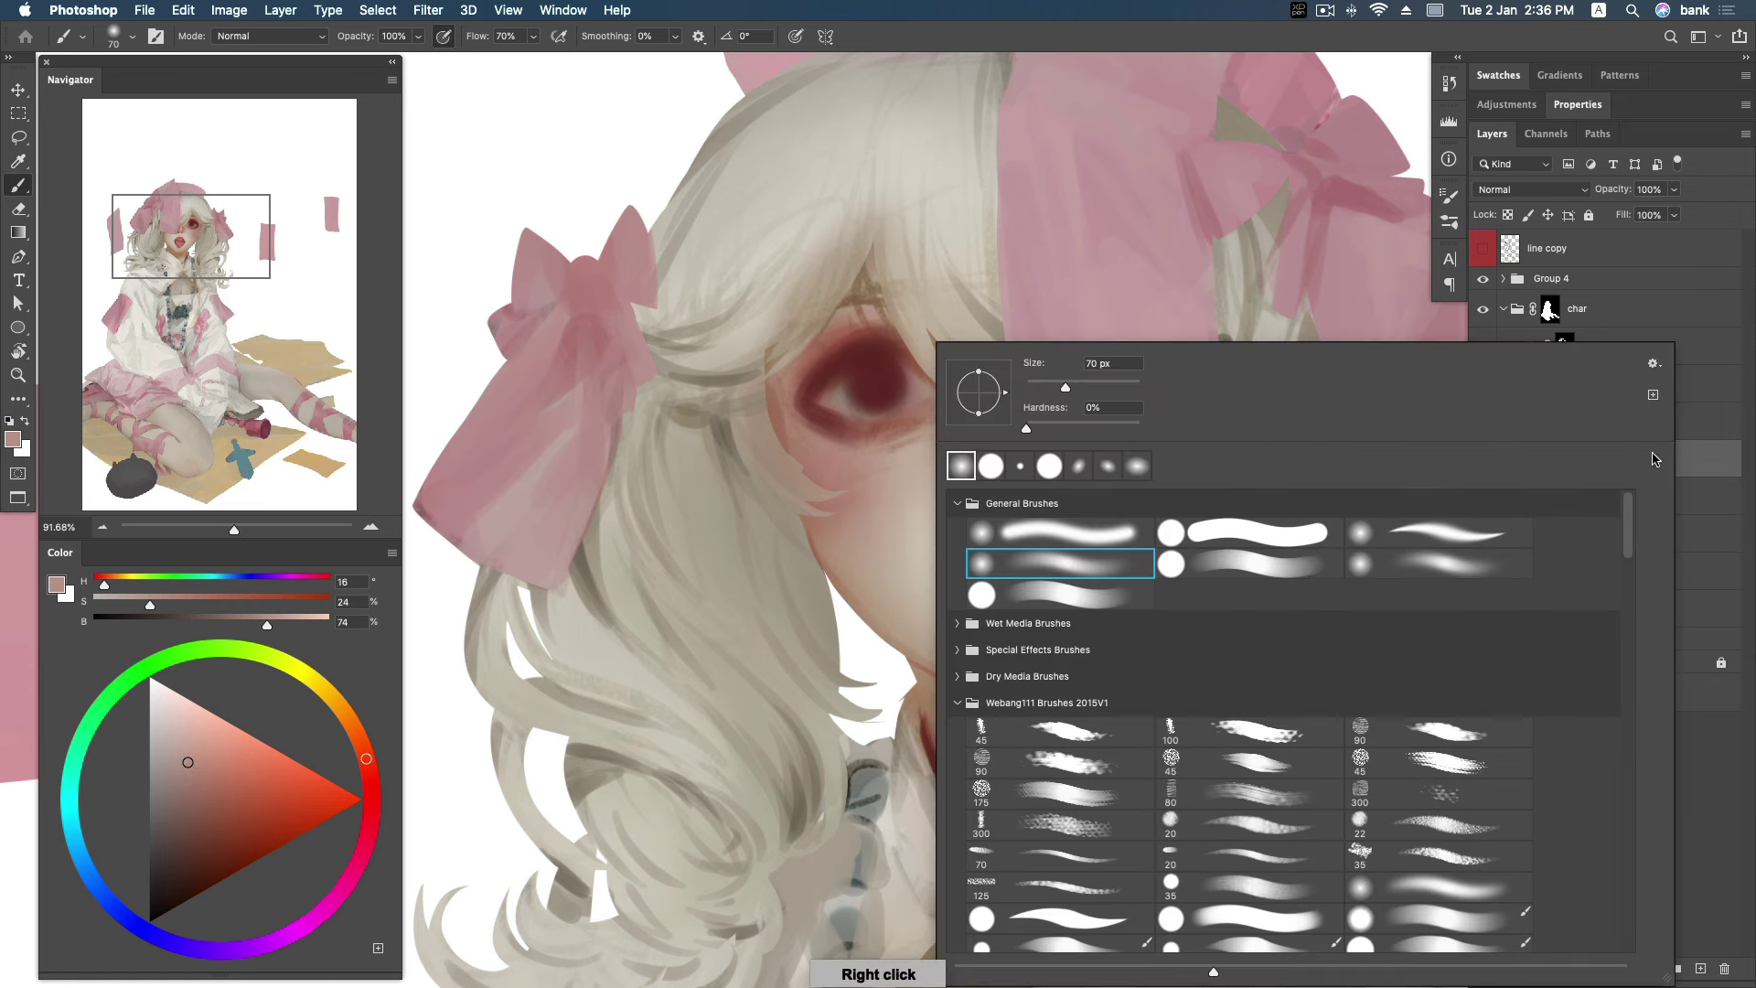
pyautogui.click(1282, 561)
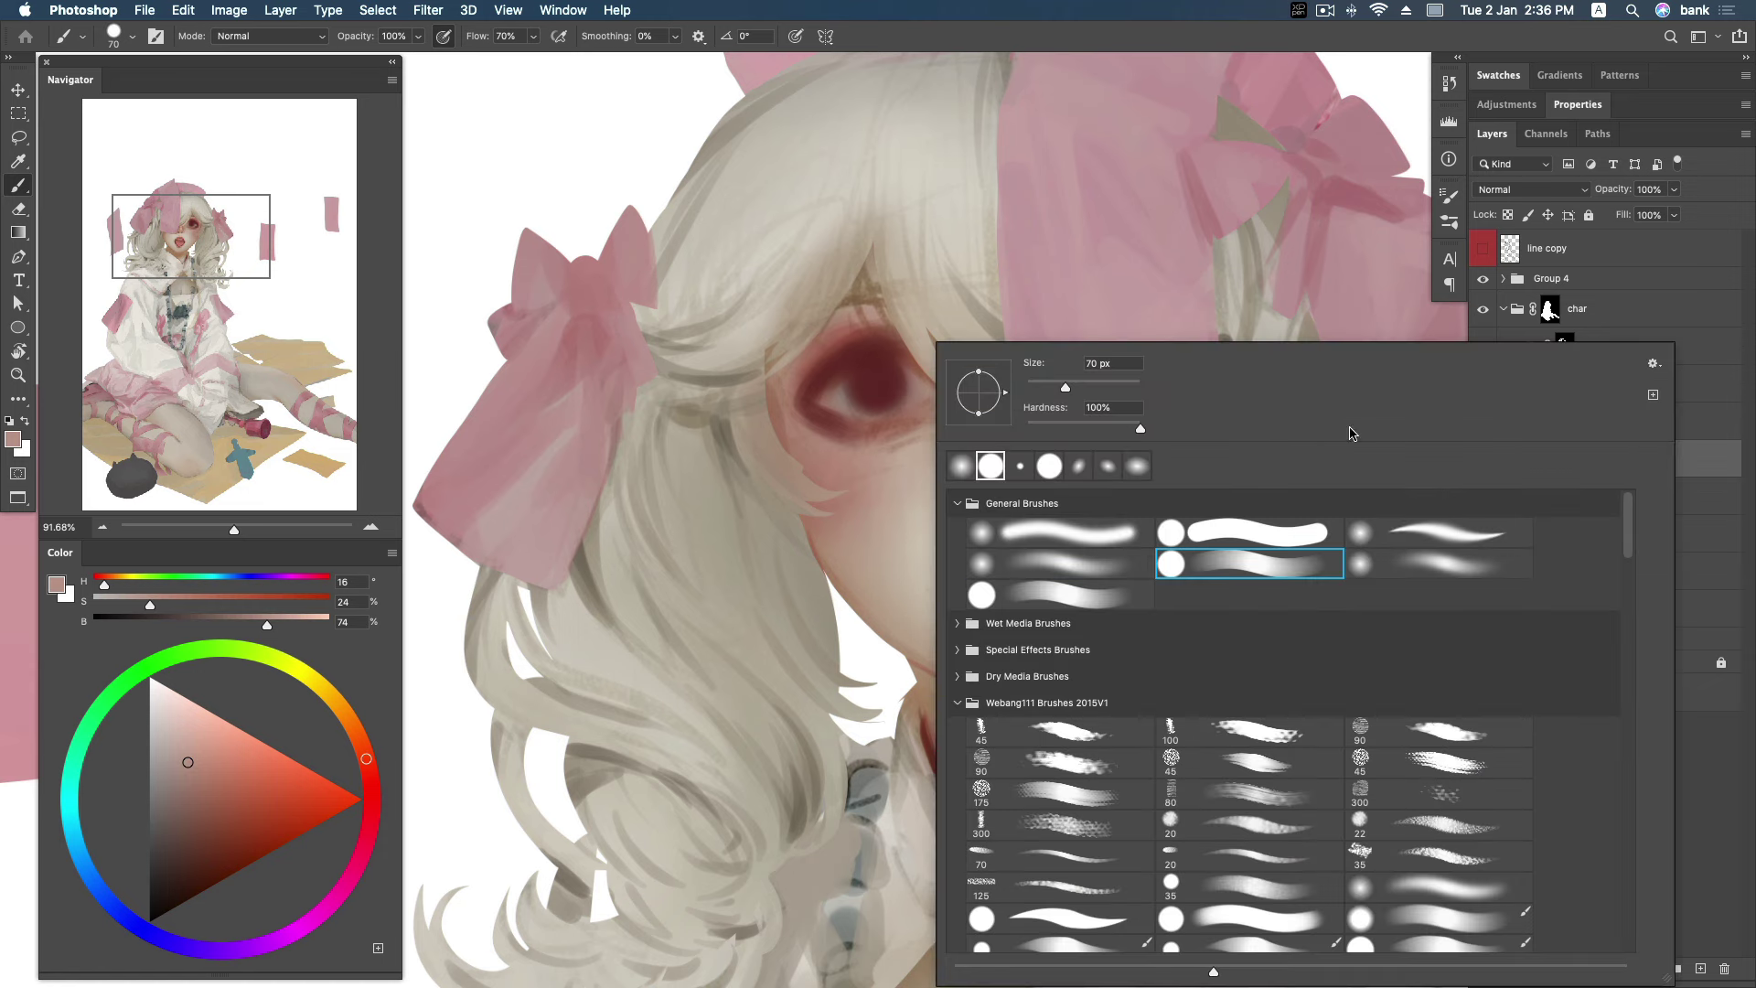
pyautogui.click(1701, 462)
pyautogui.press('[')
pyautogui.press('[')
pyautogui.press('[')
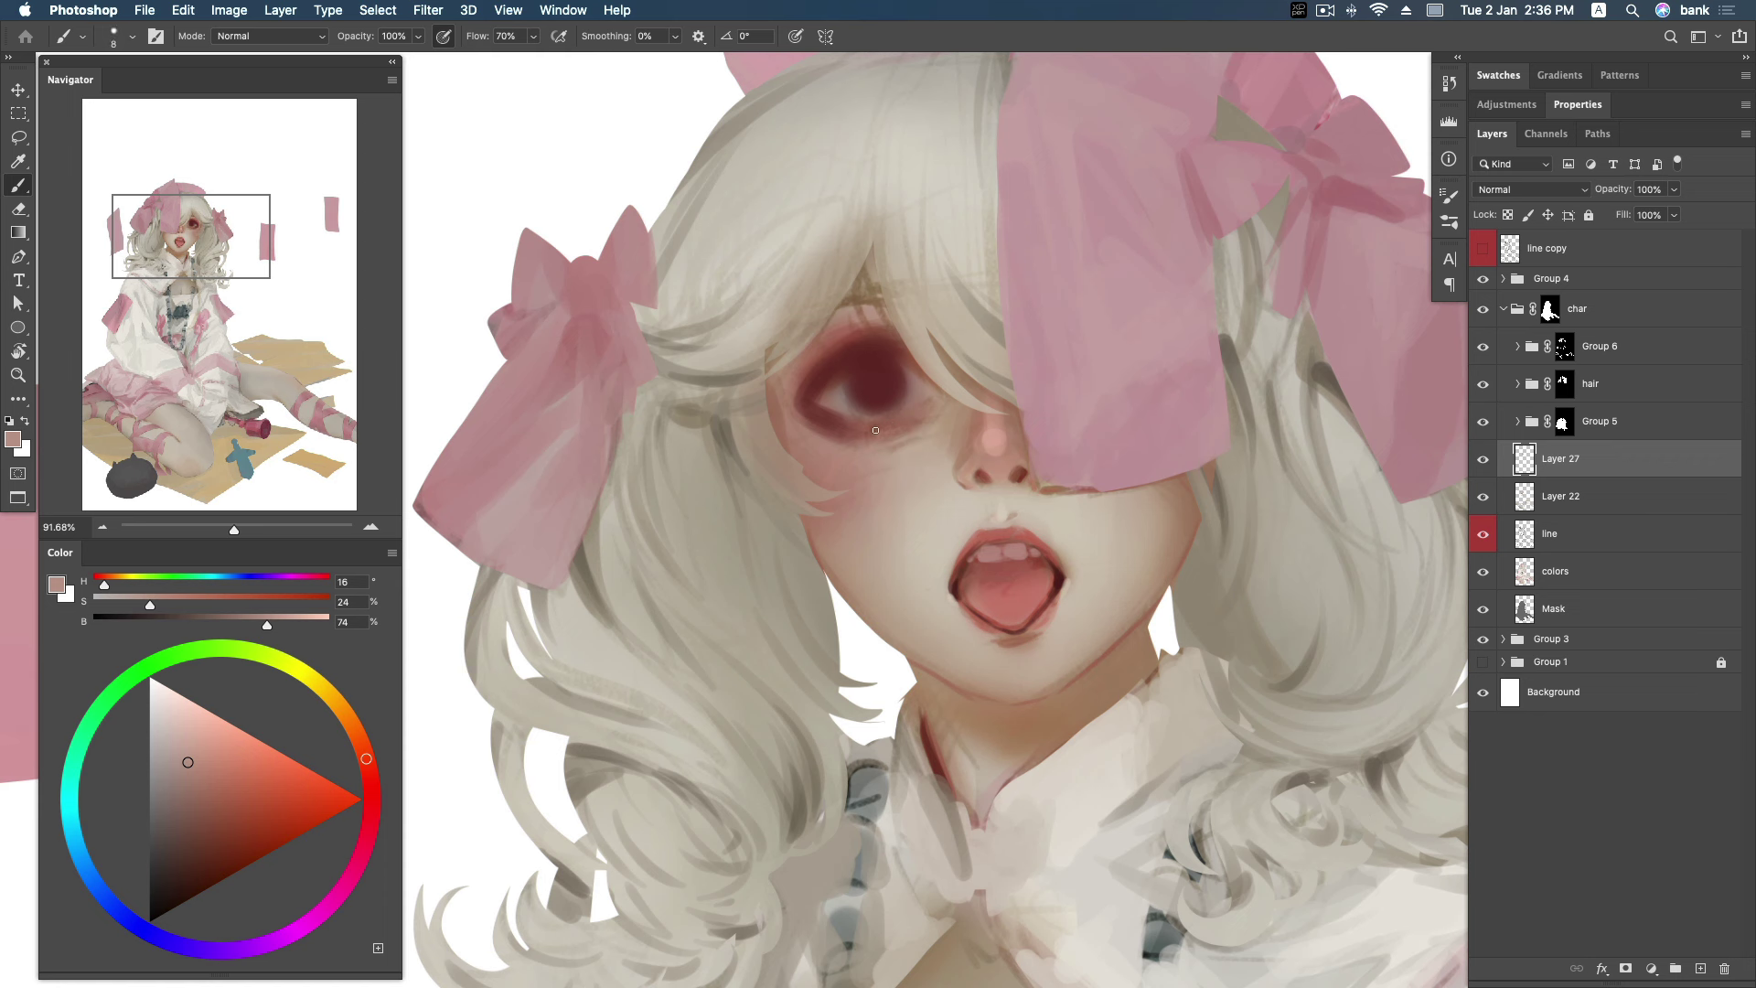
# Refine the eye with a lighter pink, deep eye reds and pale skin tones.
pyautogui.click(181, 723)
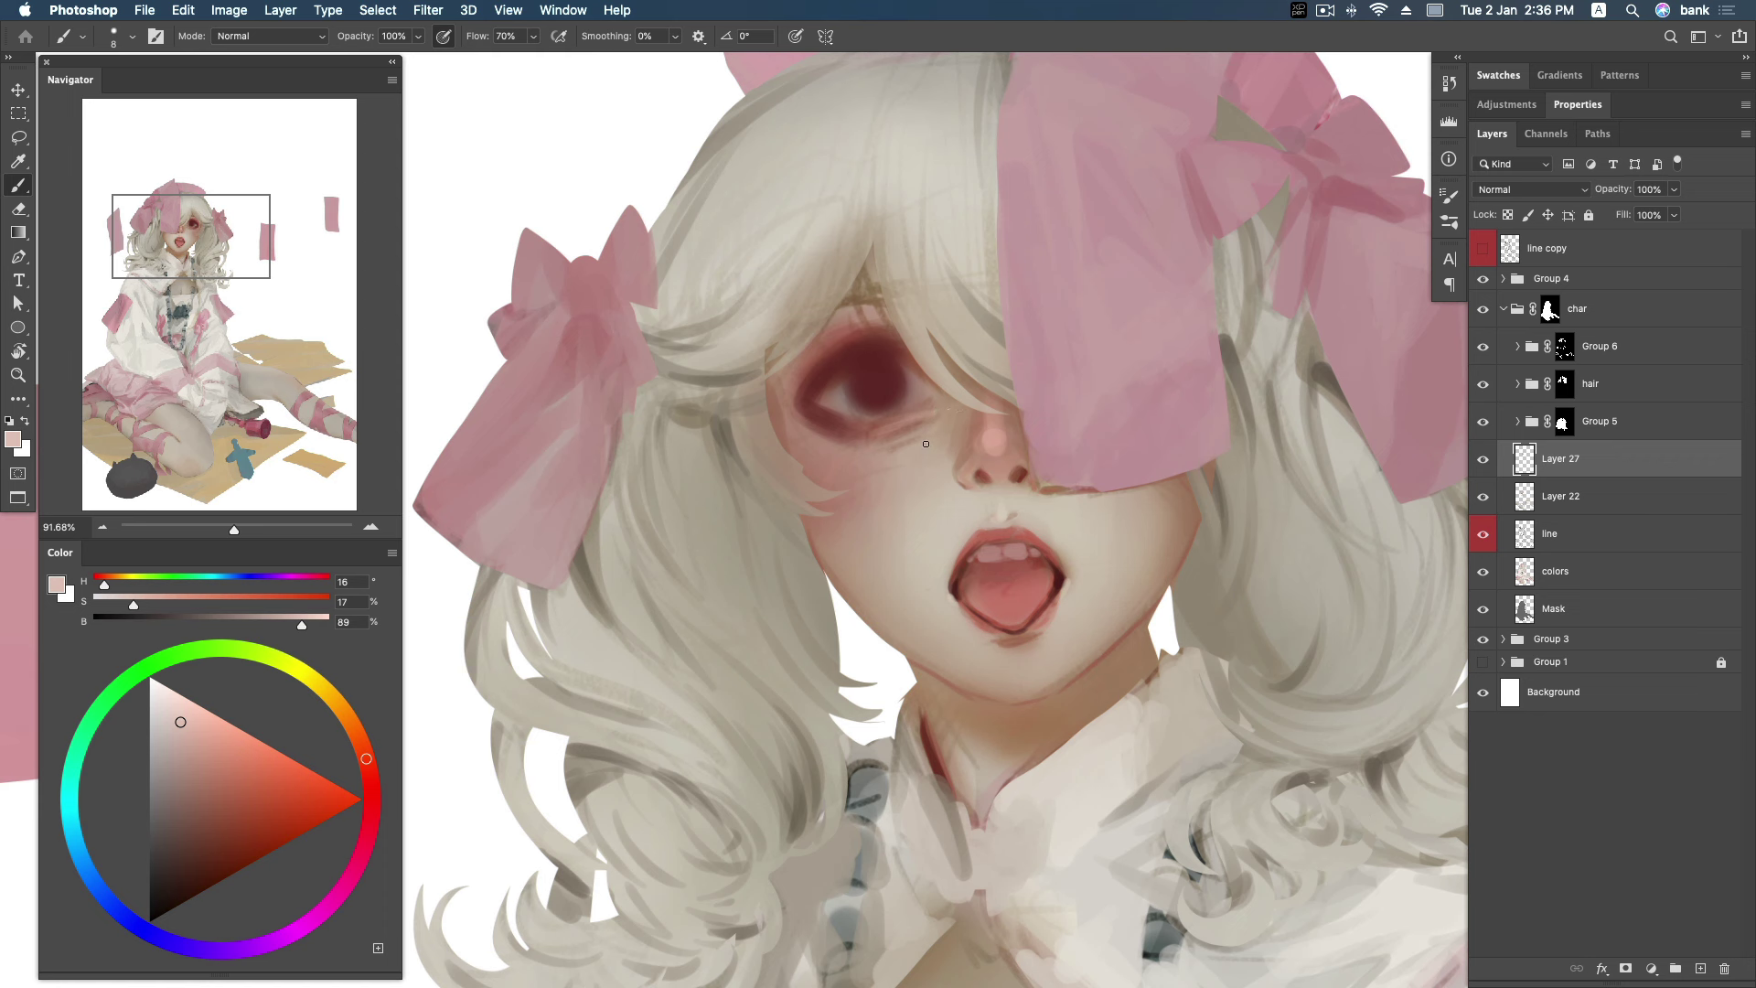
pyautogui.keyDown('alt'); pyautogui.click(901, 345); pyautogui.keyUp('alt')
pyautogui.keyDown('alt'); pyautogui.click(827, 375); pyautogui.keyUp('alt')
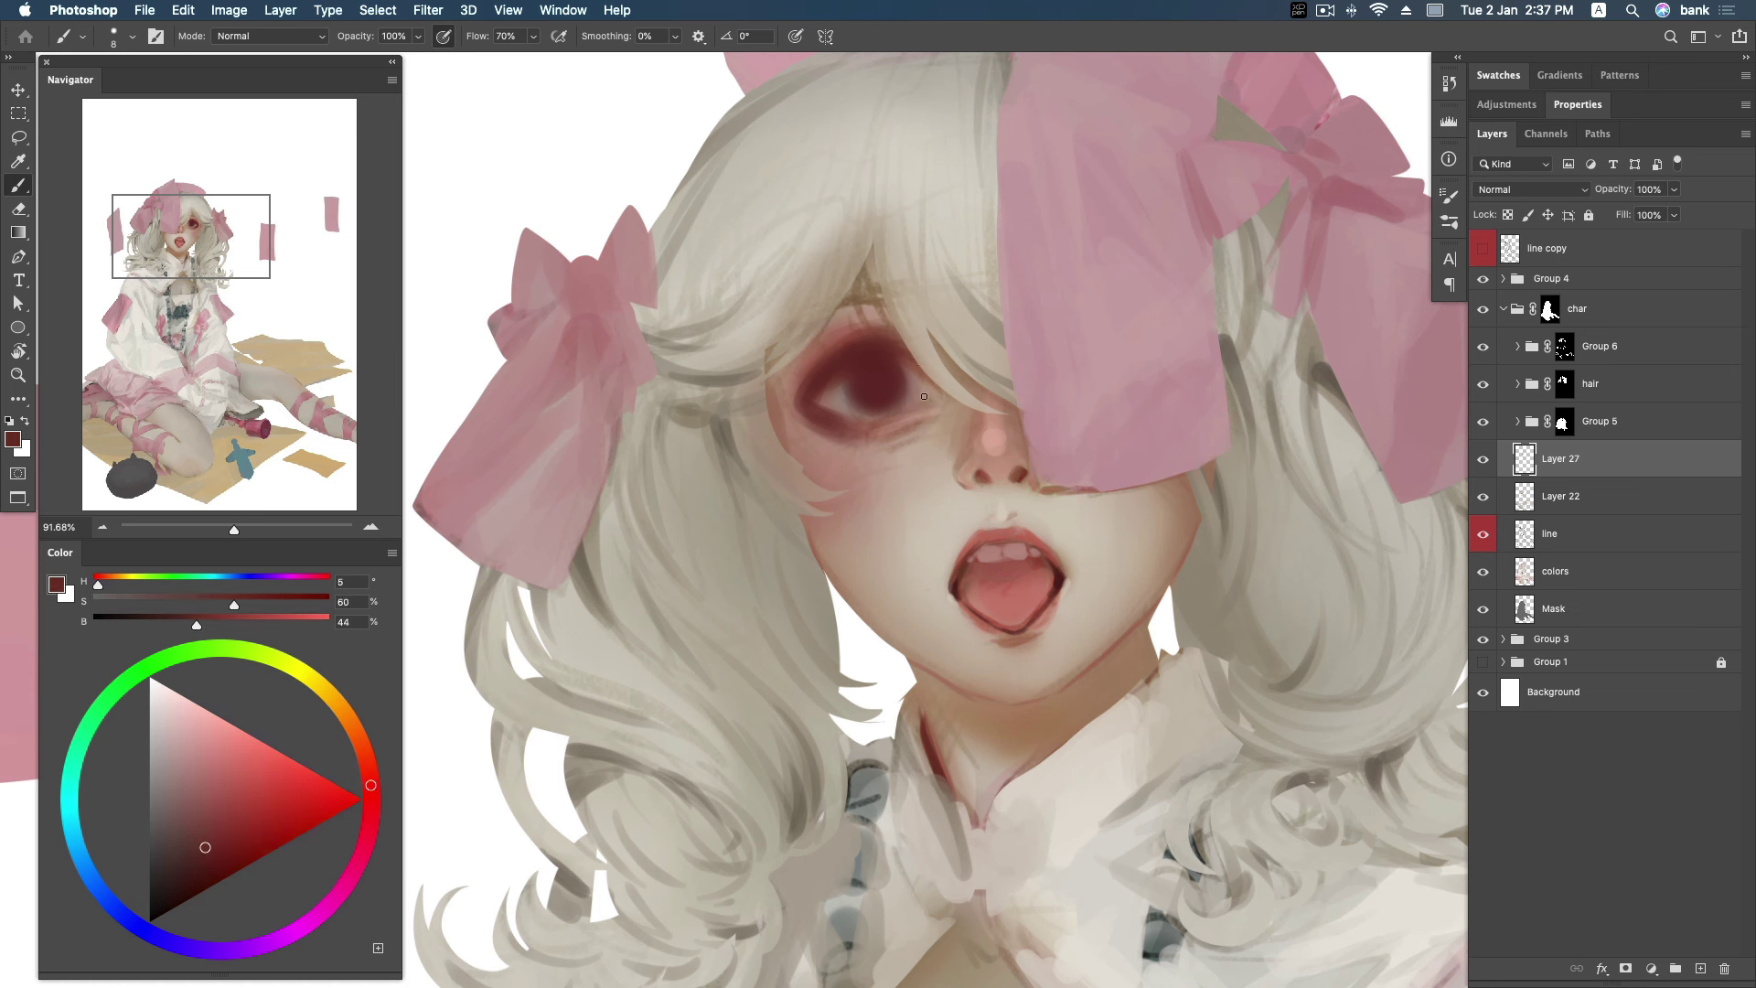
pyautogui.keyDown('alt'); pyautogui.click(925, 393); pyautogui.keyUp('alt')
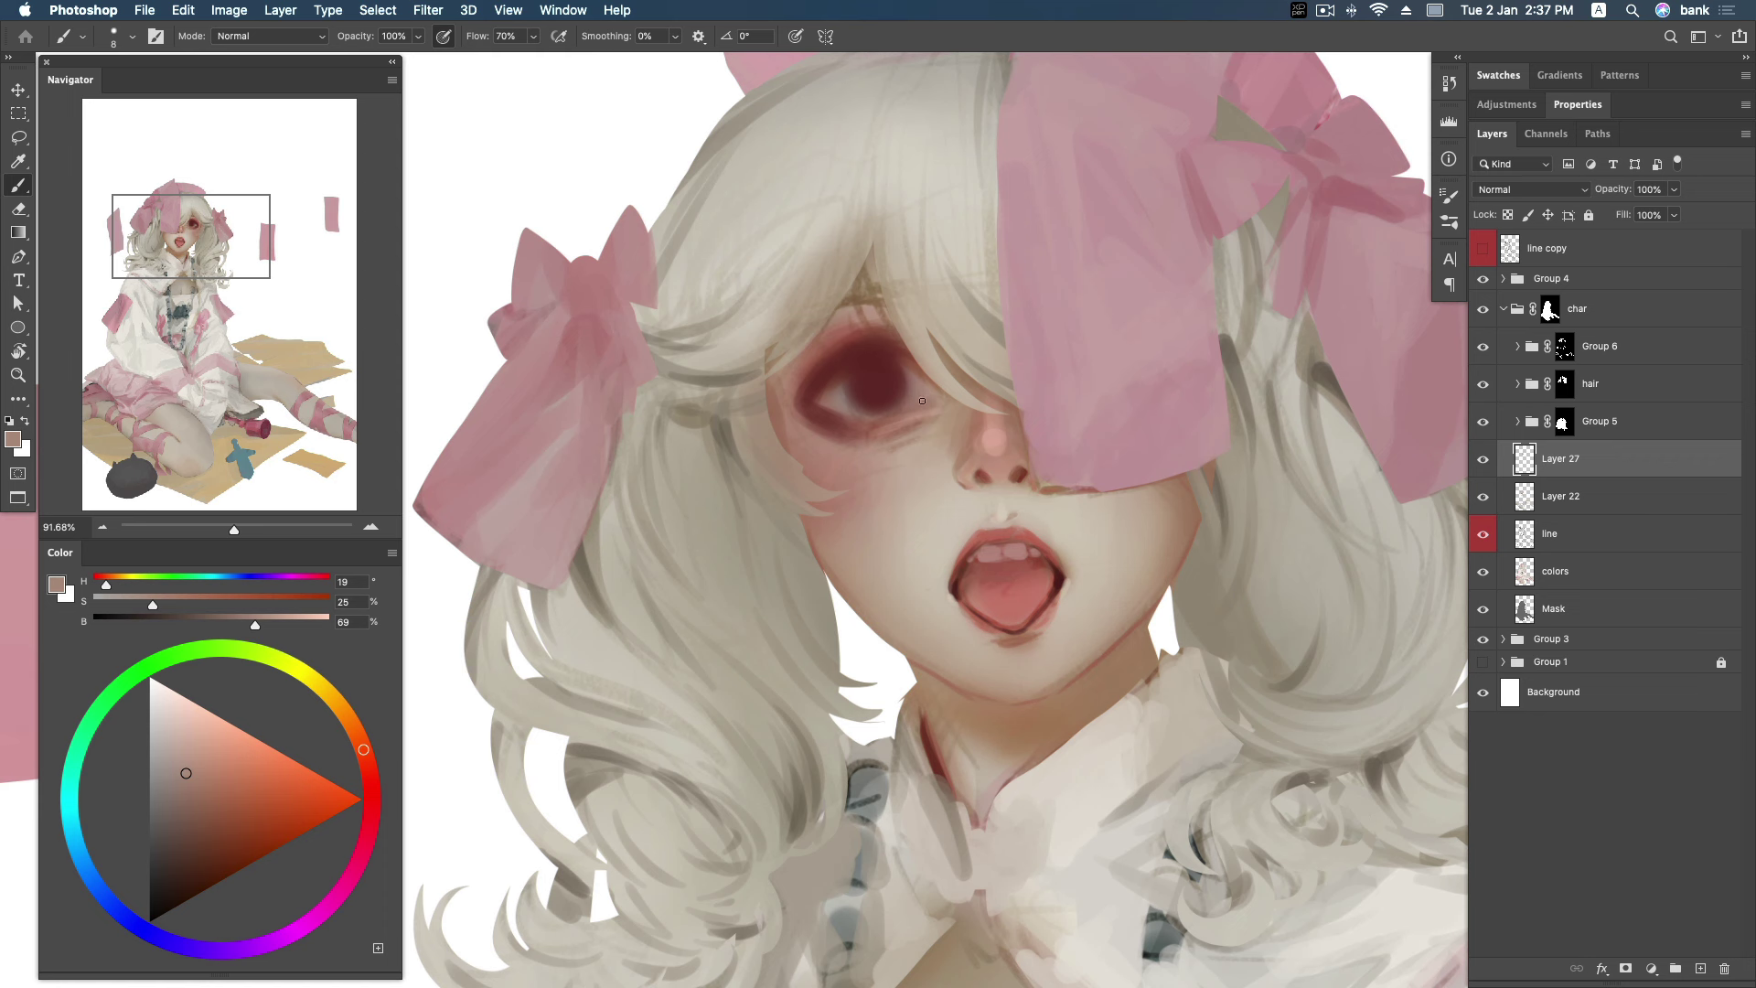
pyautogui.keyDown('alt'); pyautogui.click(835, 405); pyautogui.keyUp('alt')
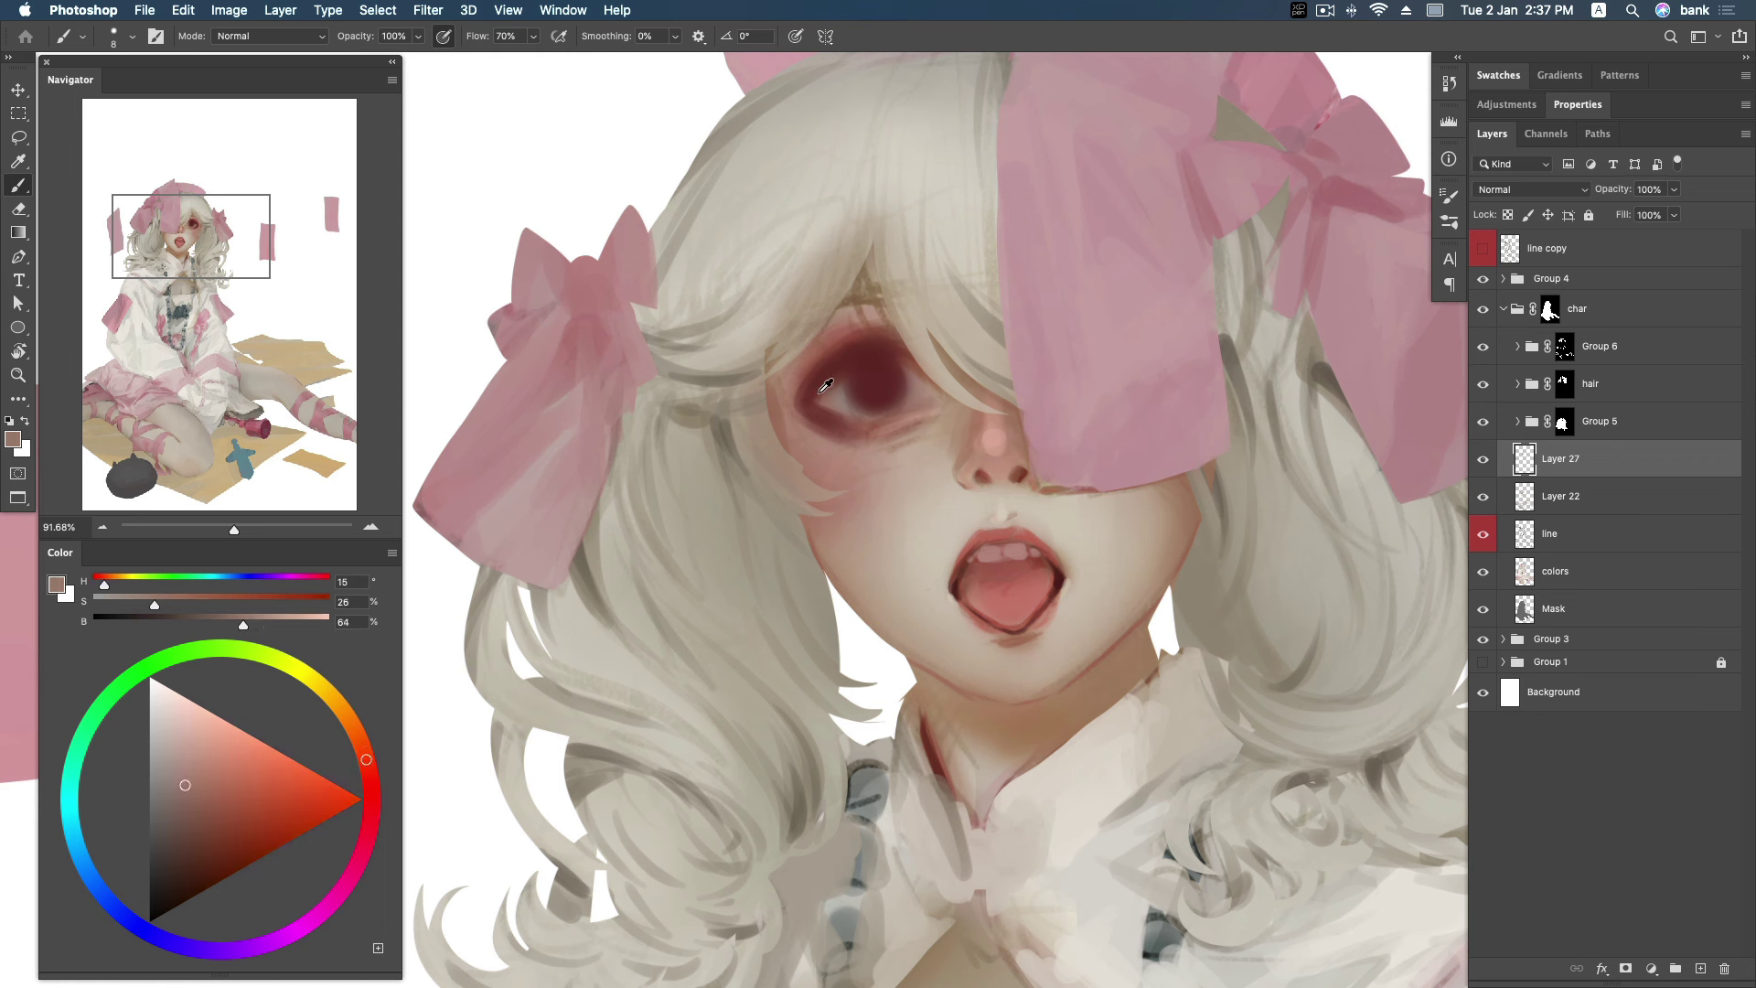
pyautogui.keyDown('alt'); pyautogui.click(824, 387); pyautogui.keyUp('alt')
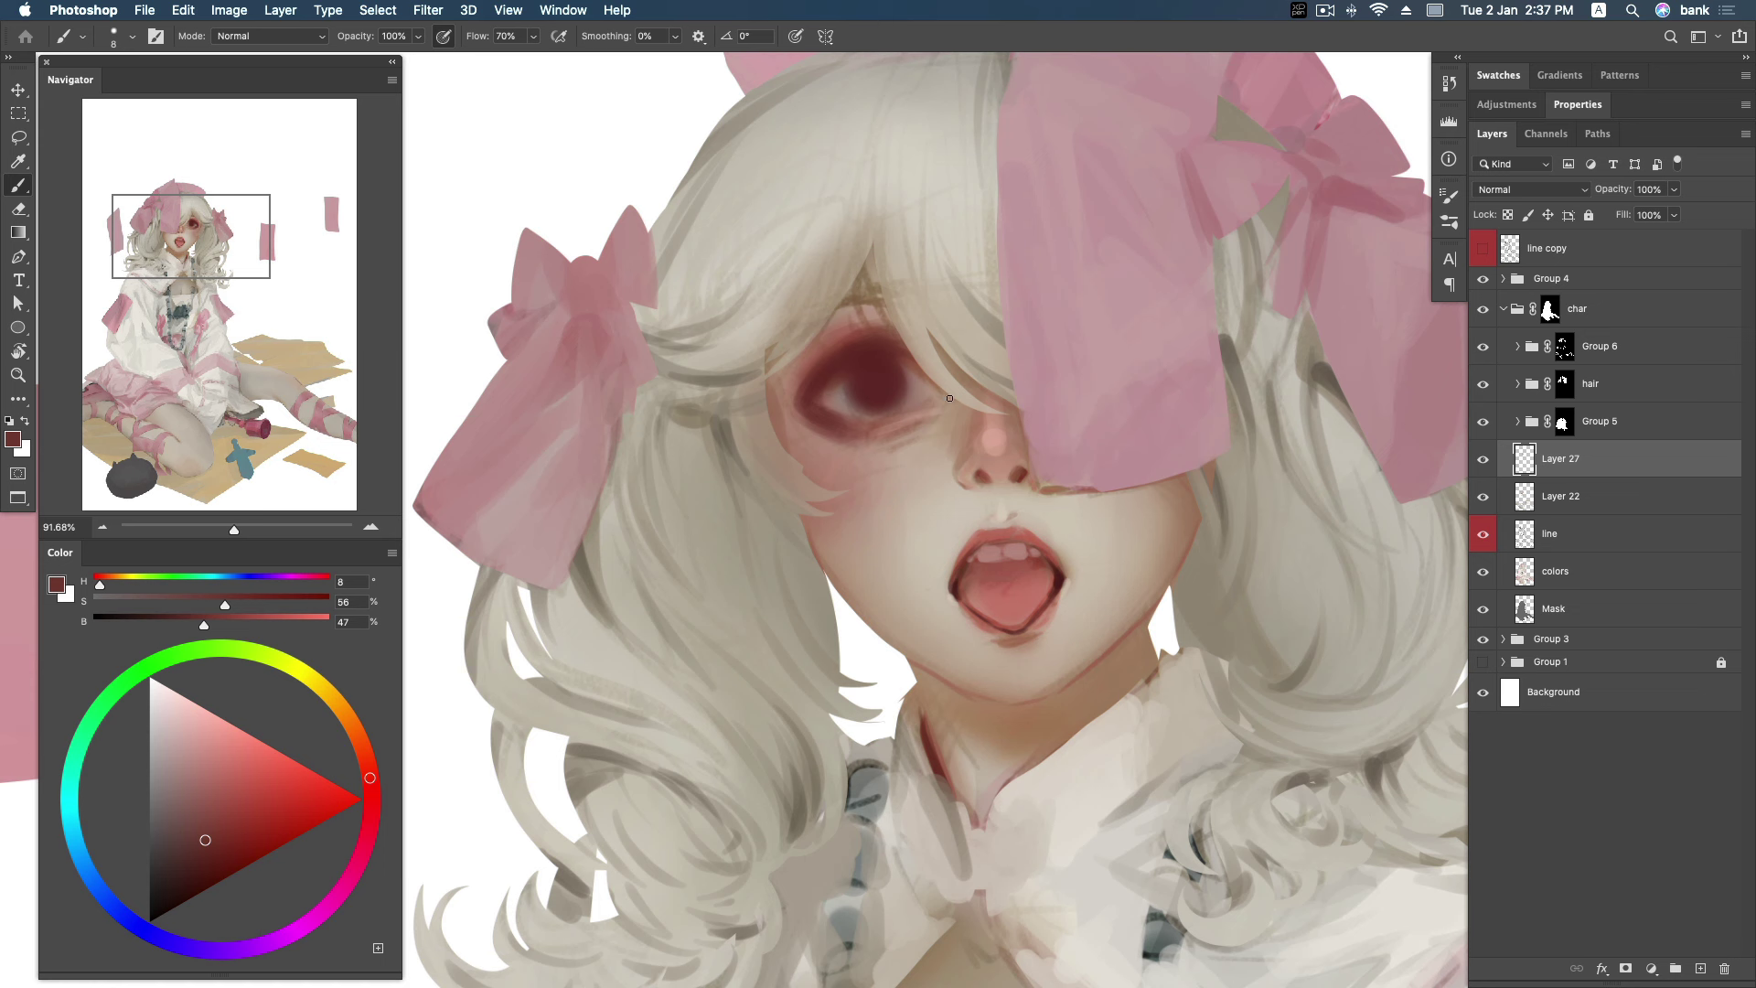
pyautogui.keyDown('alt'); pyautogui.click(940, 415); pyautogui.keyUp('alt')
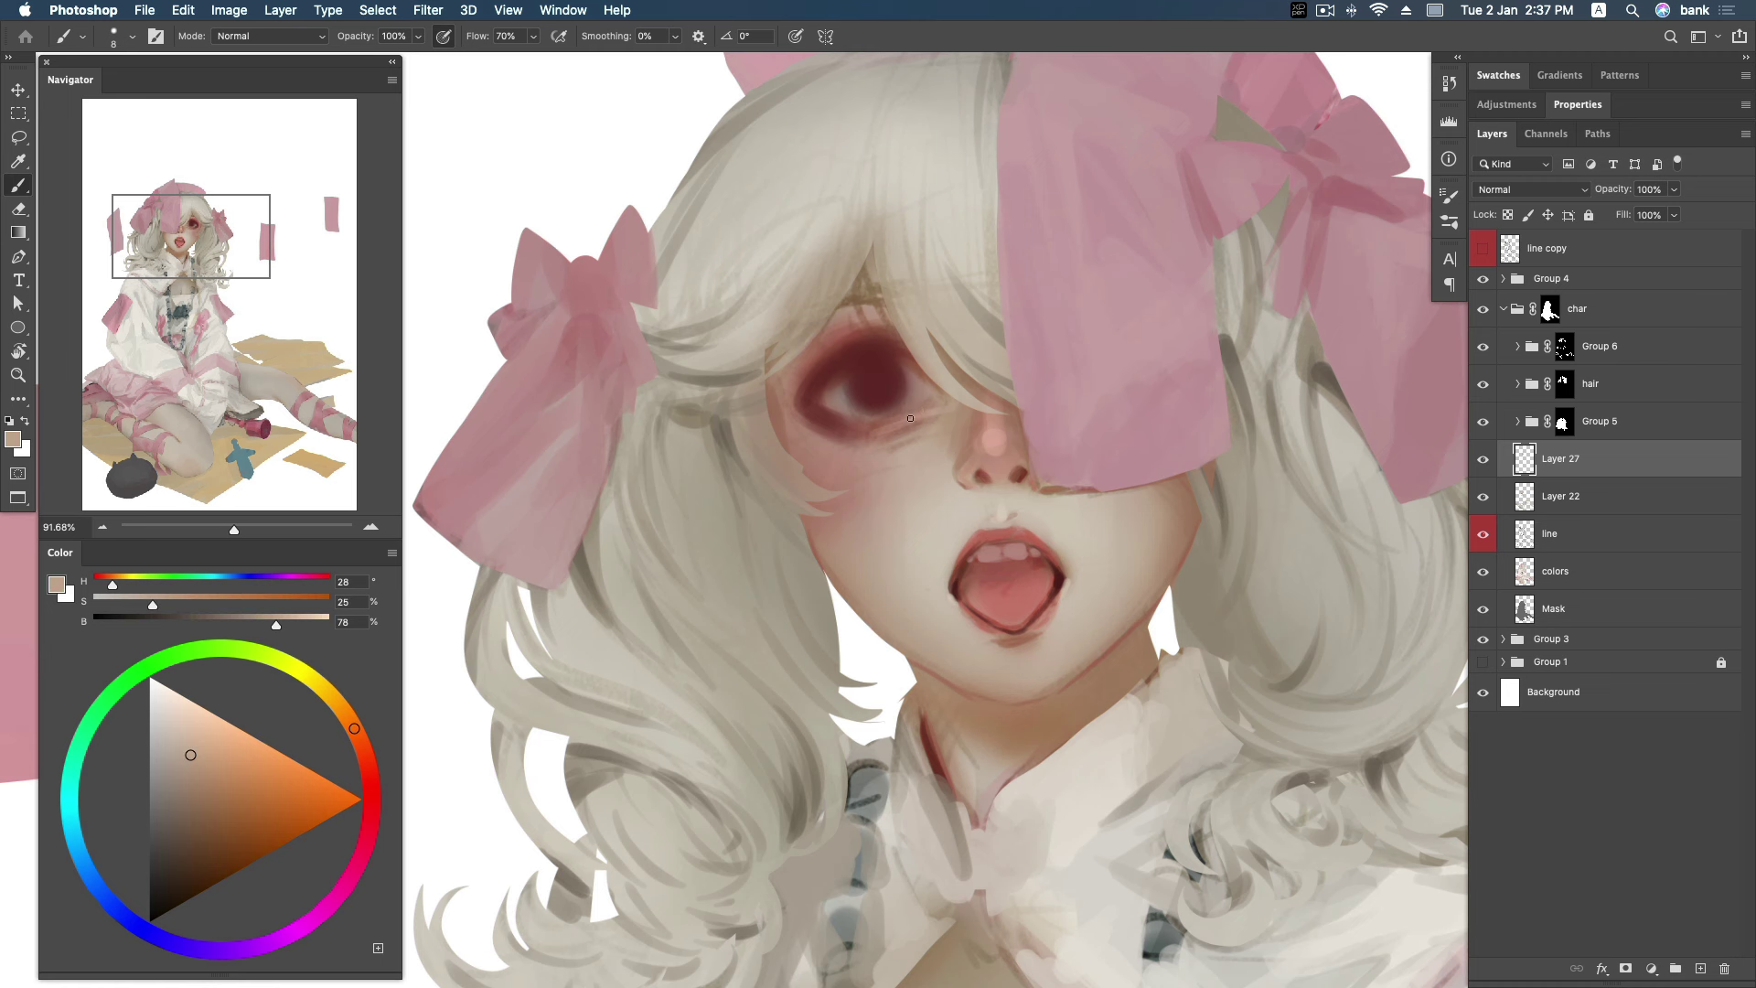
# Raise the line copy sketch layer to about 43% opacity, then hide it and return to Layer 27.
pyautogui.click(1483, 251)
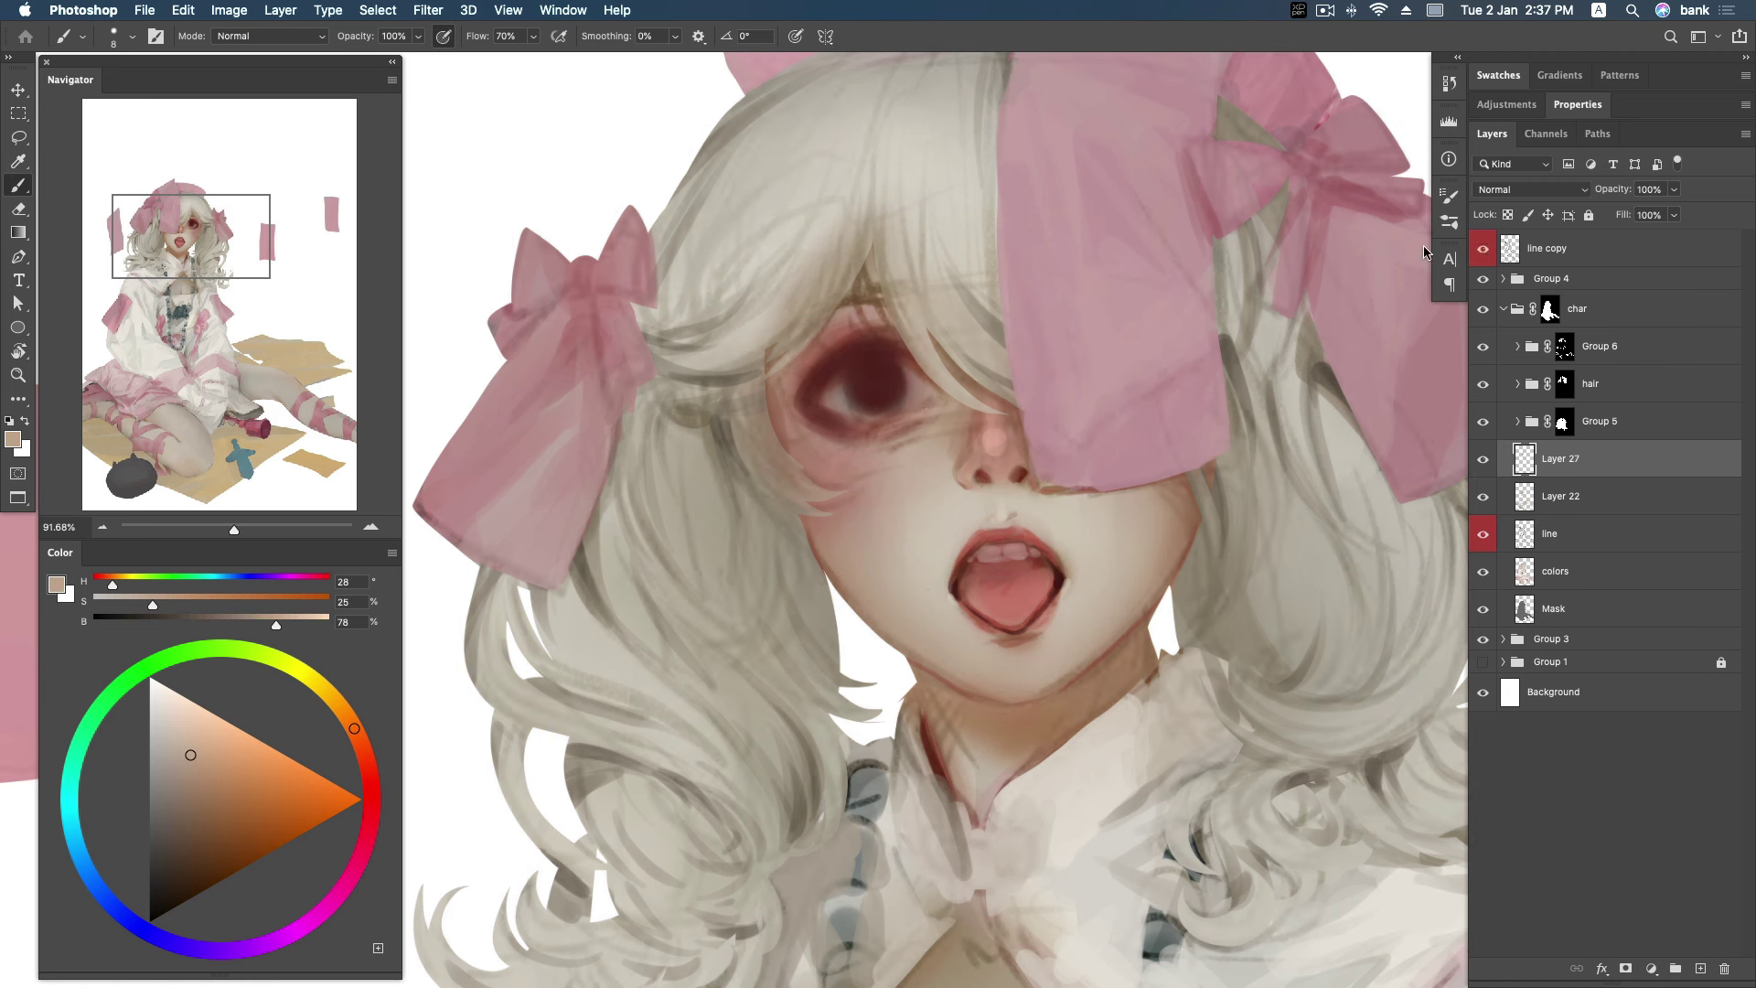
pyautogui.click(1577, 251)
pyautogui.click(1673, 190)
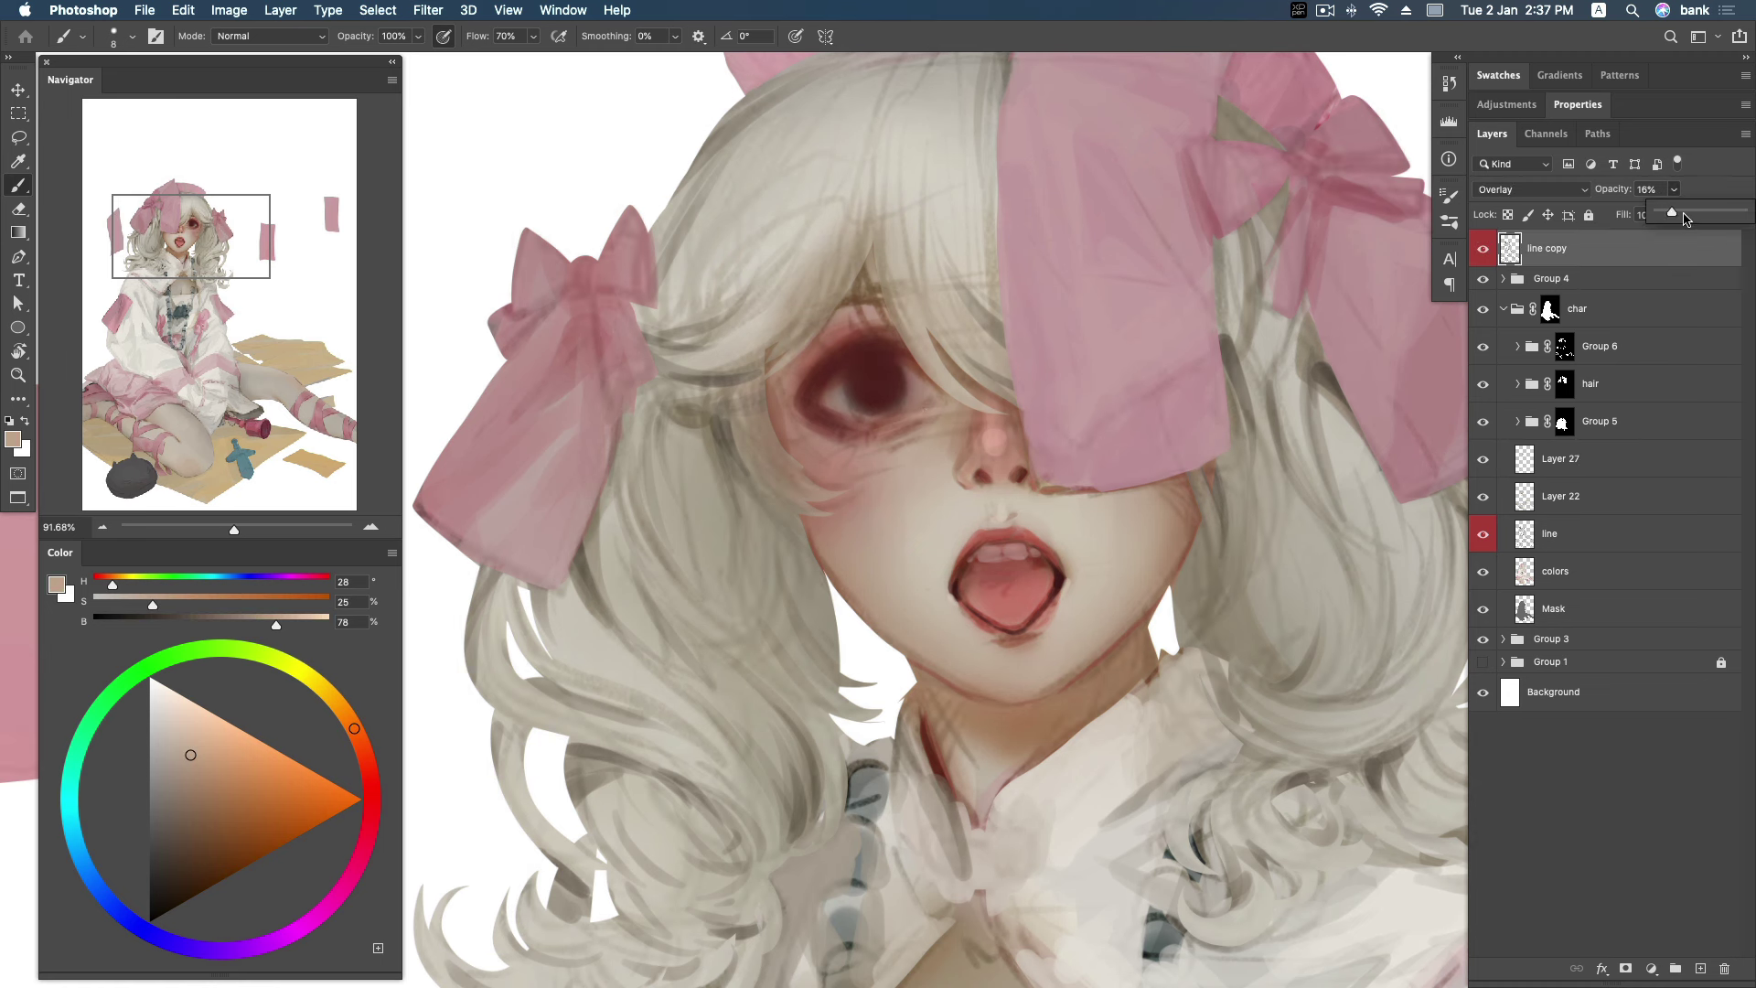
pyautogui.moveTo(1686, 217); pyautogui.dragTo(1695, 217)
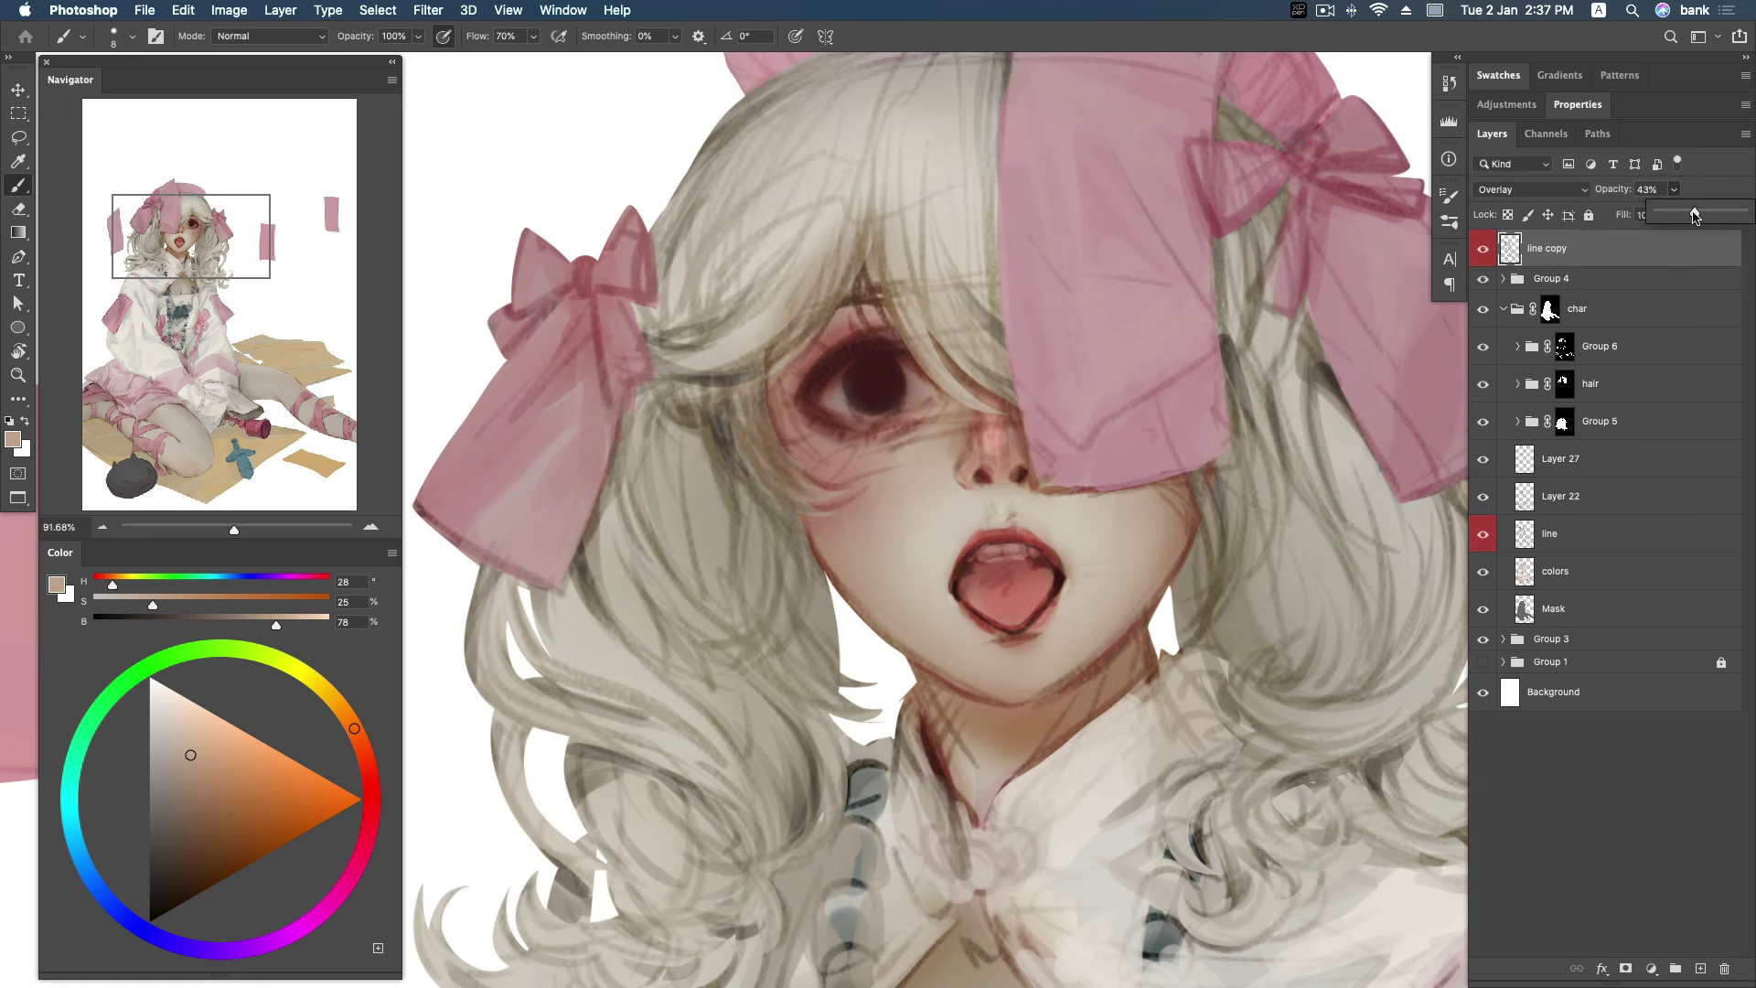
pyautogui.click(1596, 450)
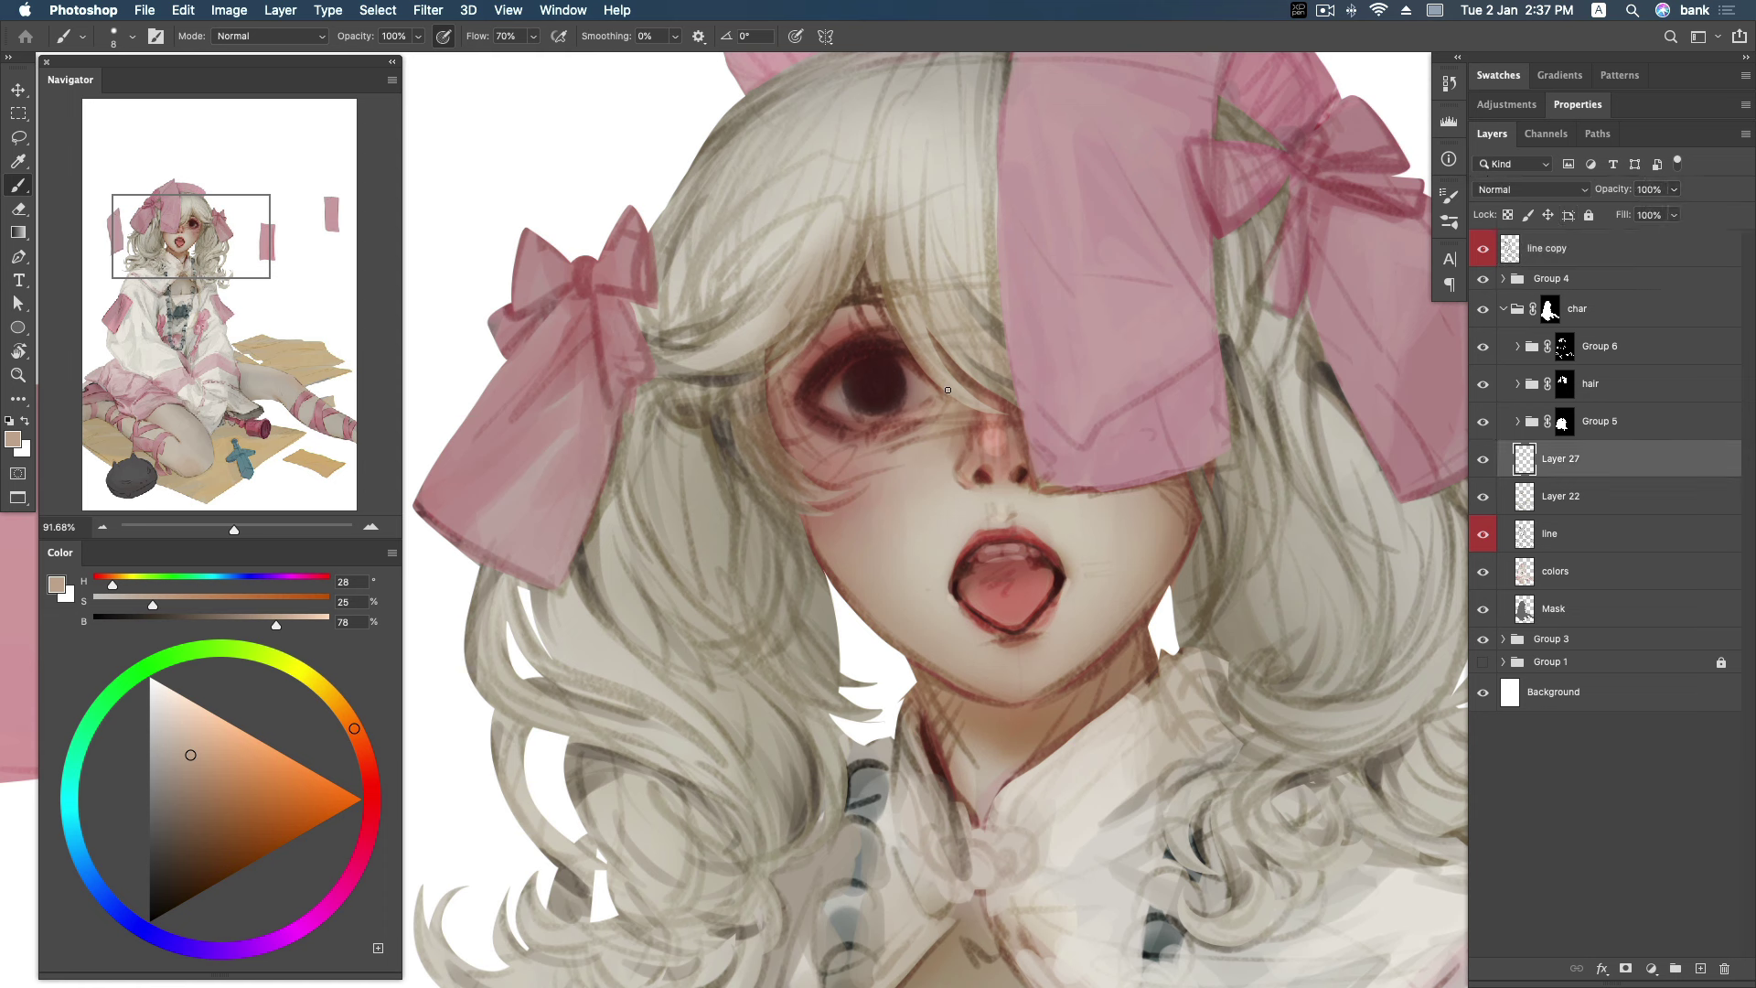
pyautogui.click(1482, 248)
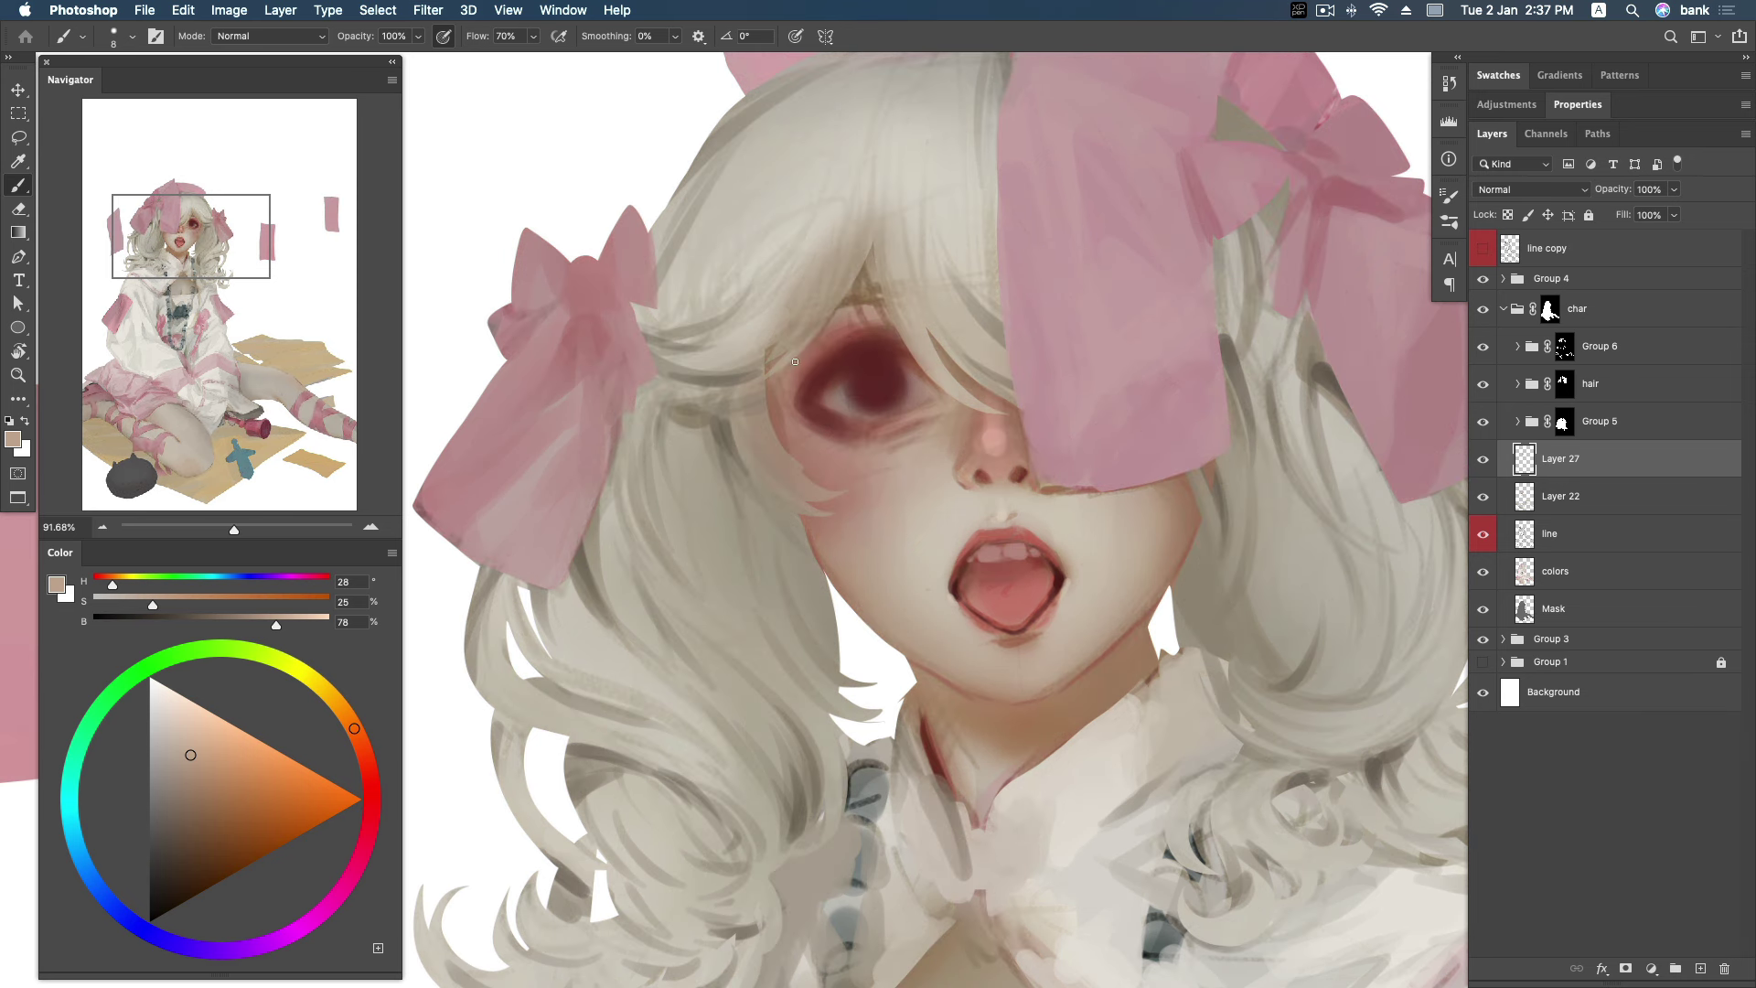
# Set up a large soft round brush in a reddish-brown colour for blush.
pyautogui.moveTo(369, 743); pyautogui.dragTo(366, 769)
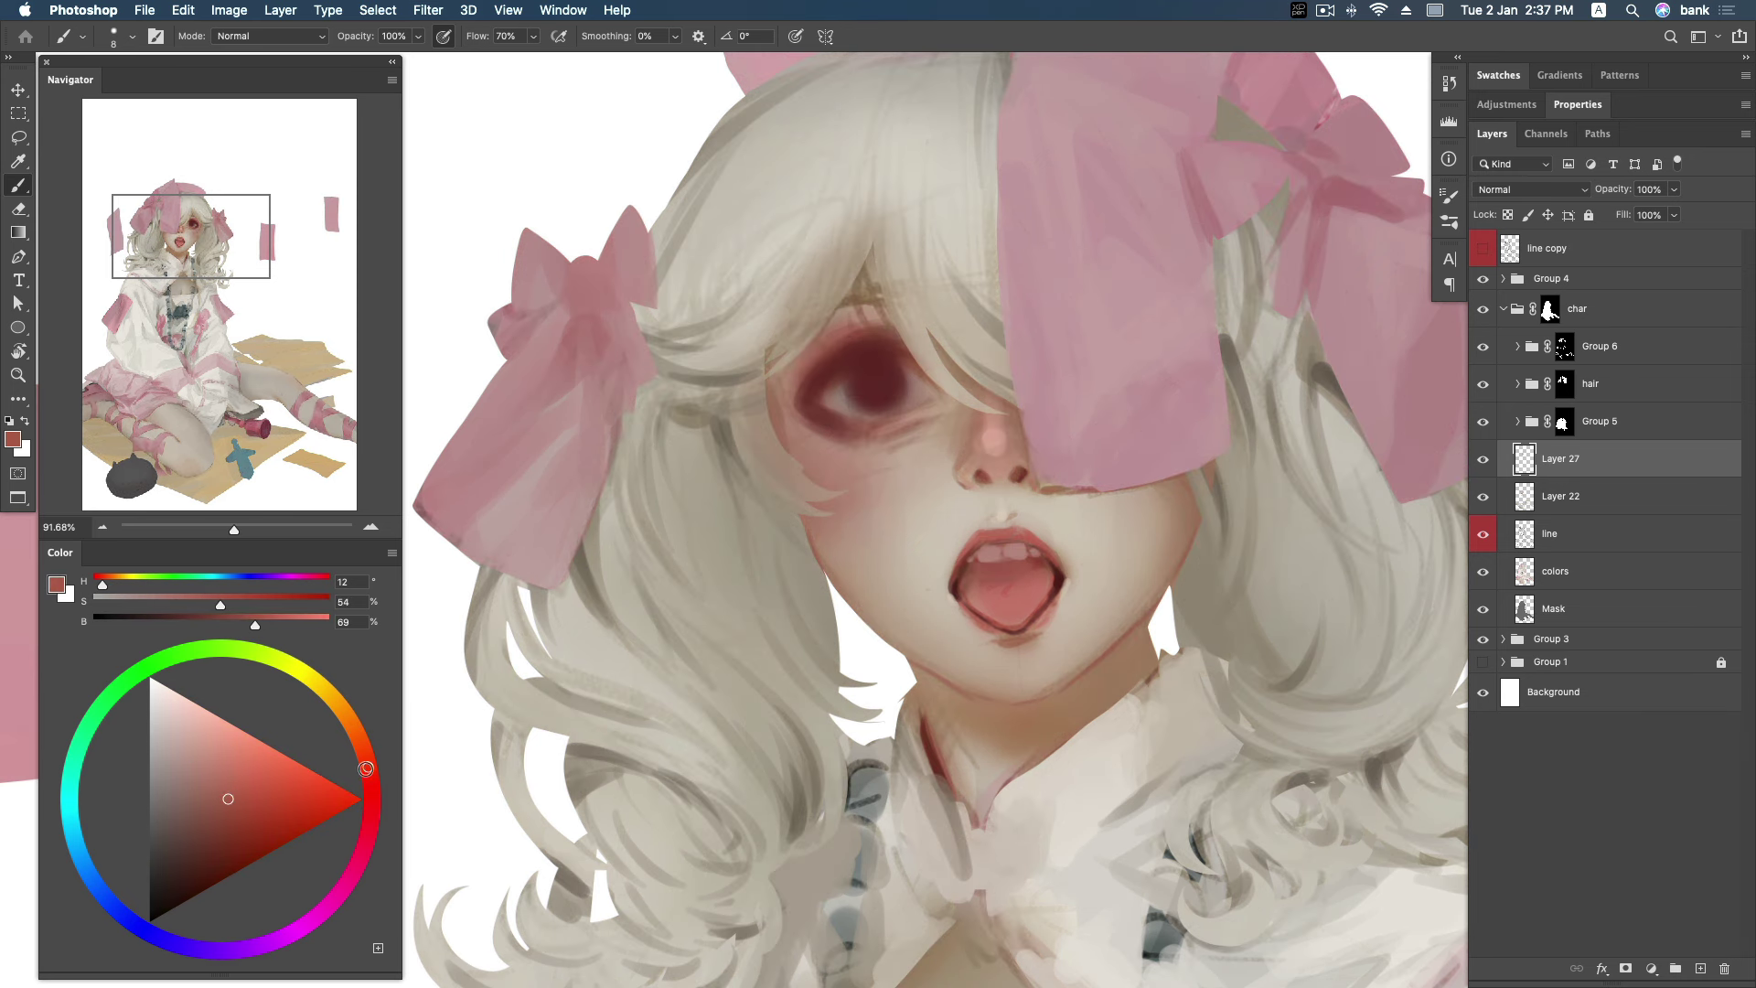
pyautogui.rightClick(857, 353)
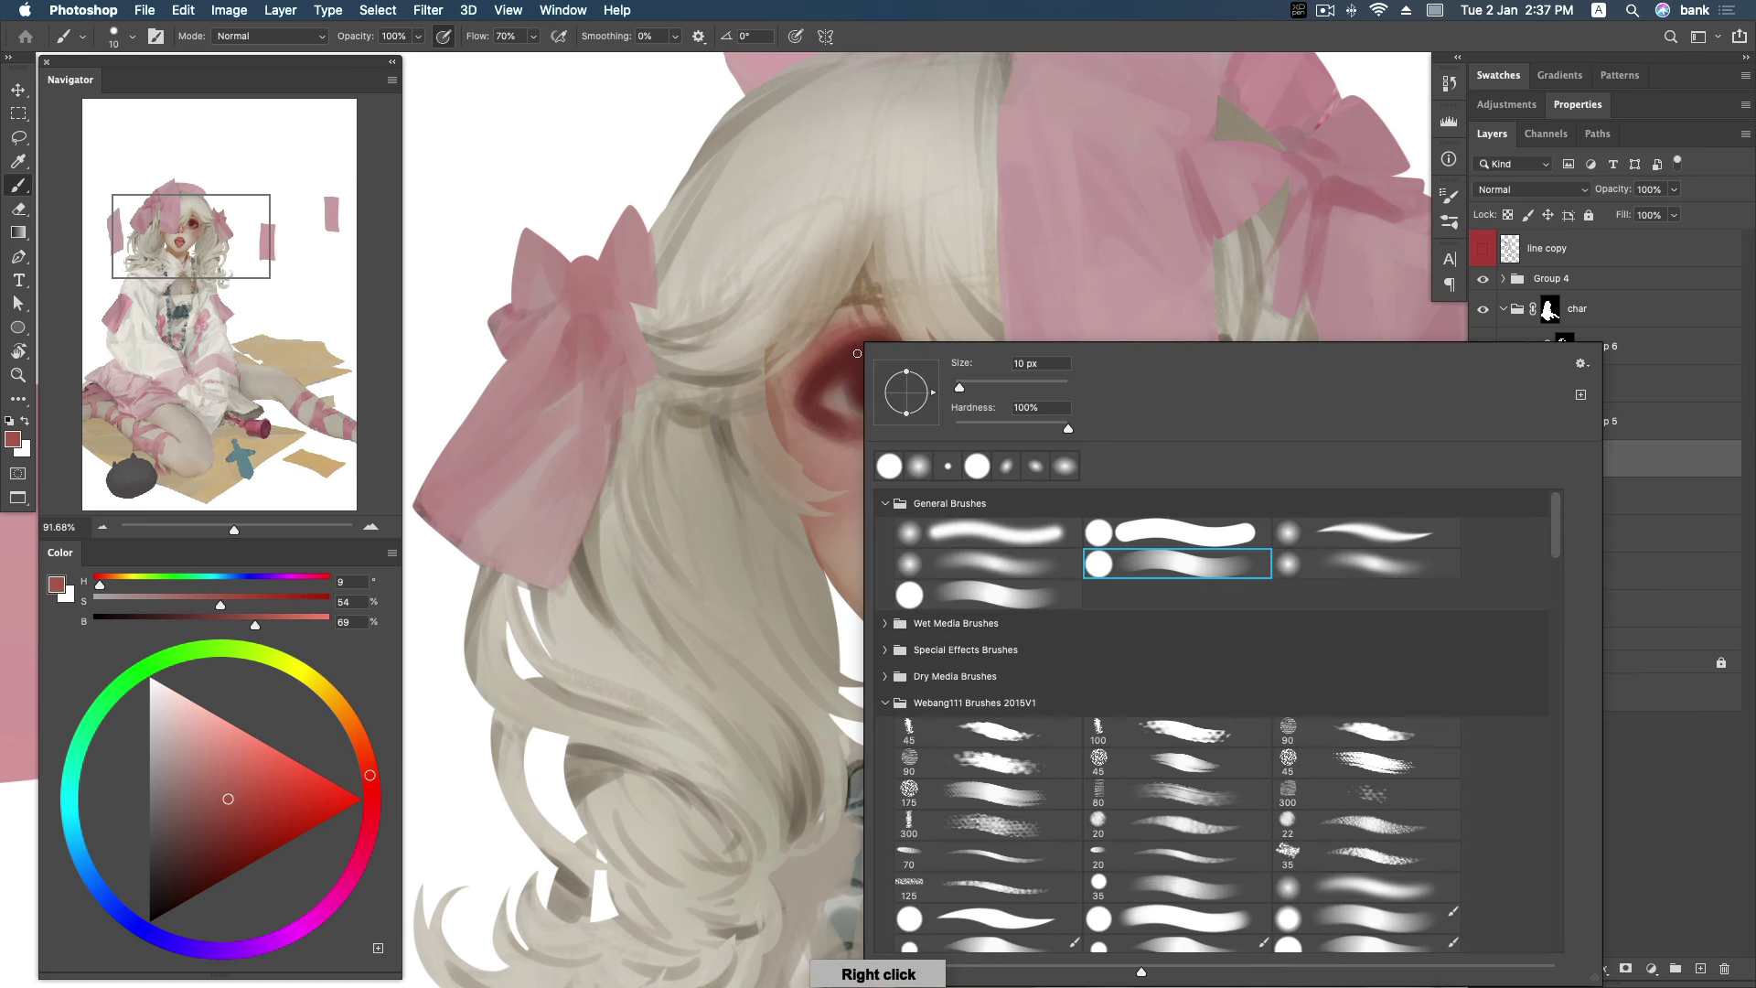
pyautogui.click(994, 556)
pyautogui.click(853, 338)
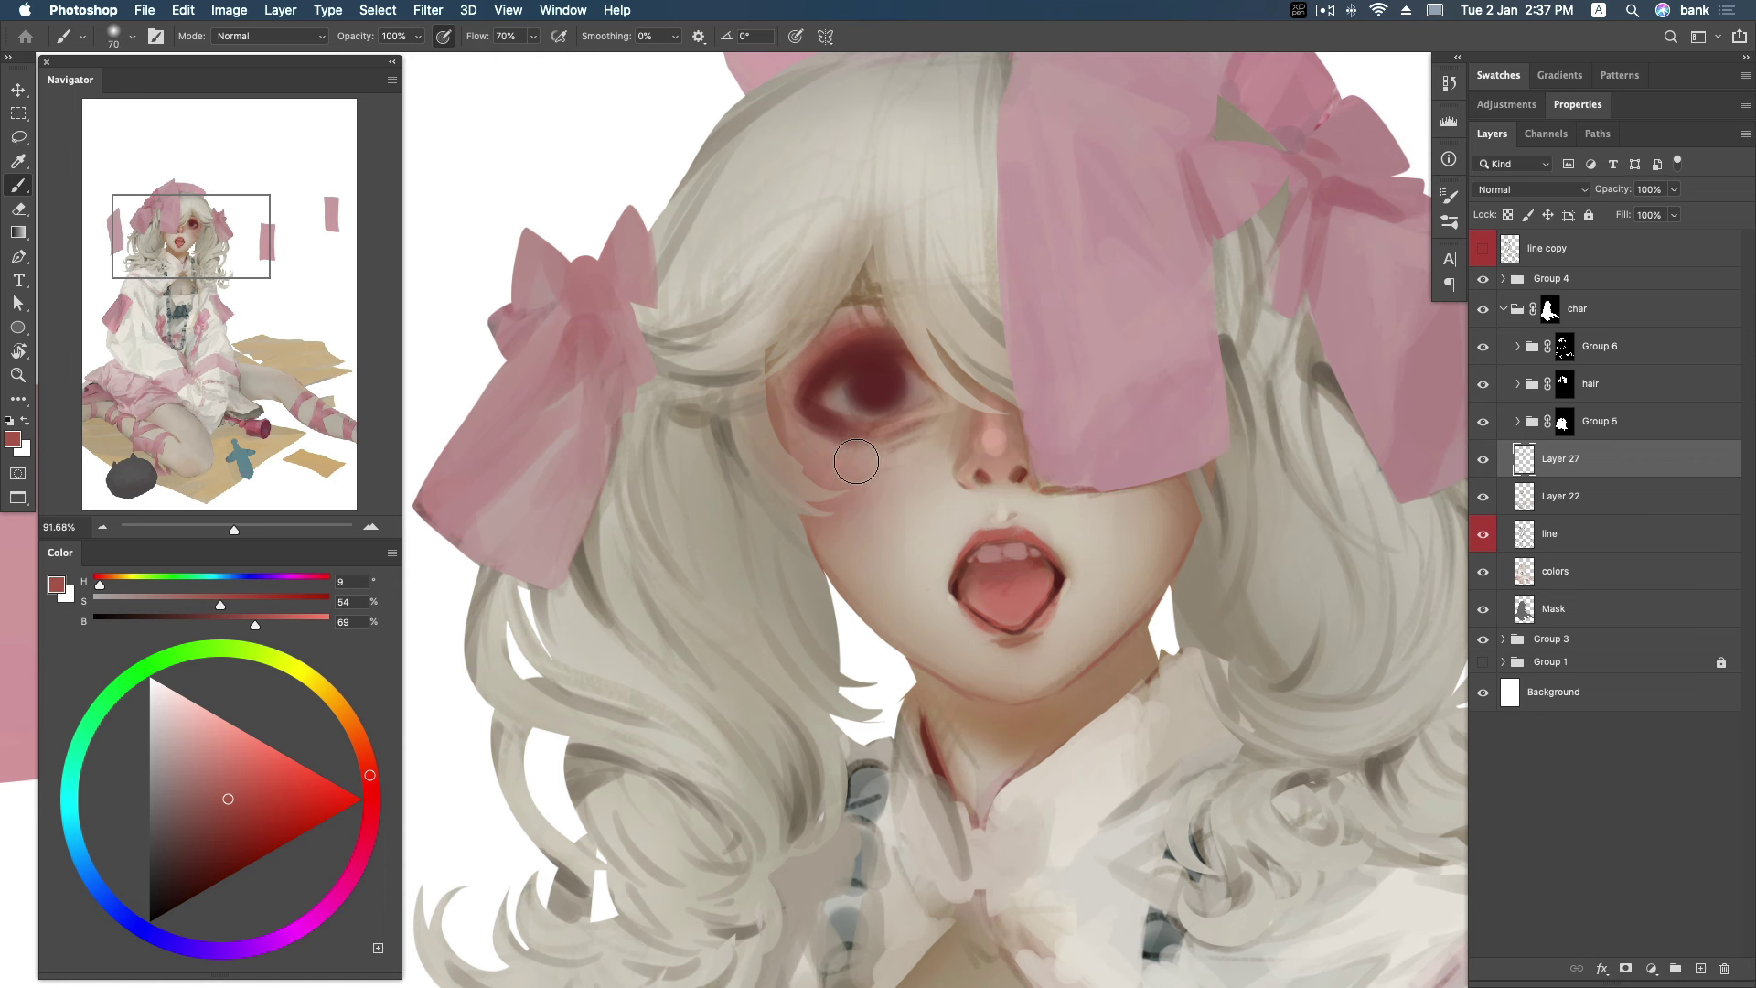
pyautogui.press(']')
pyautogui.press(']')
pyautogui.press(']')
# Sharpen the jaw and cheek edge with a deeper, muted wine red.
pyautogui.click(249, 784)
pyautogui.moveTo(370, 774); pyautogui.dragTo(371, 796)
pyautogui.click(202, 822)
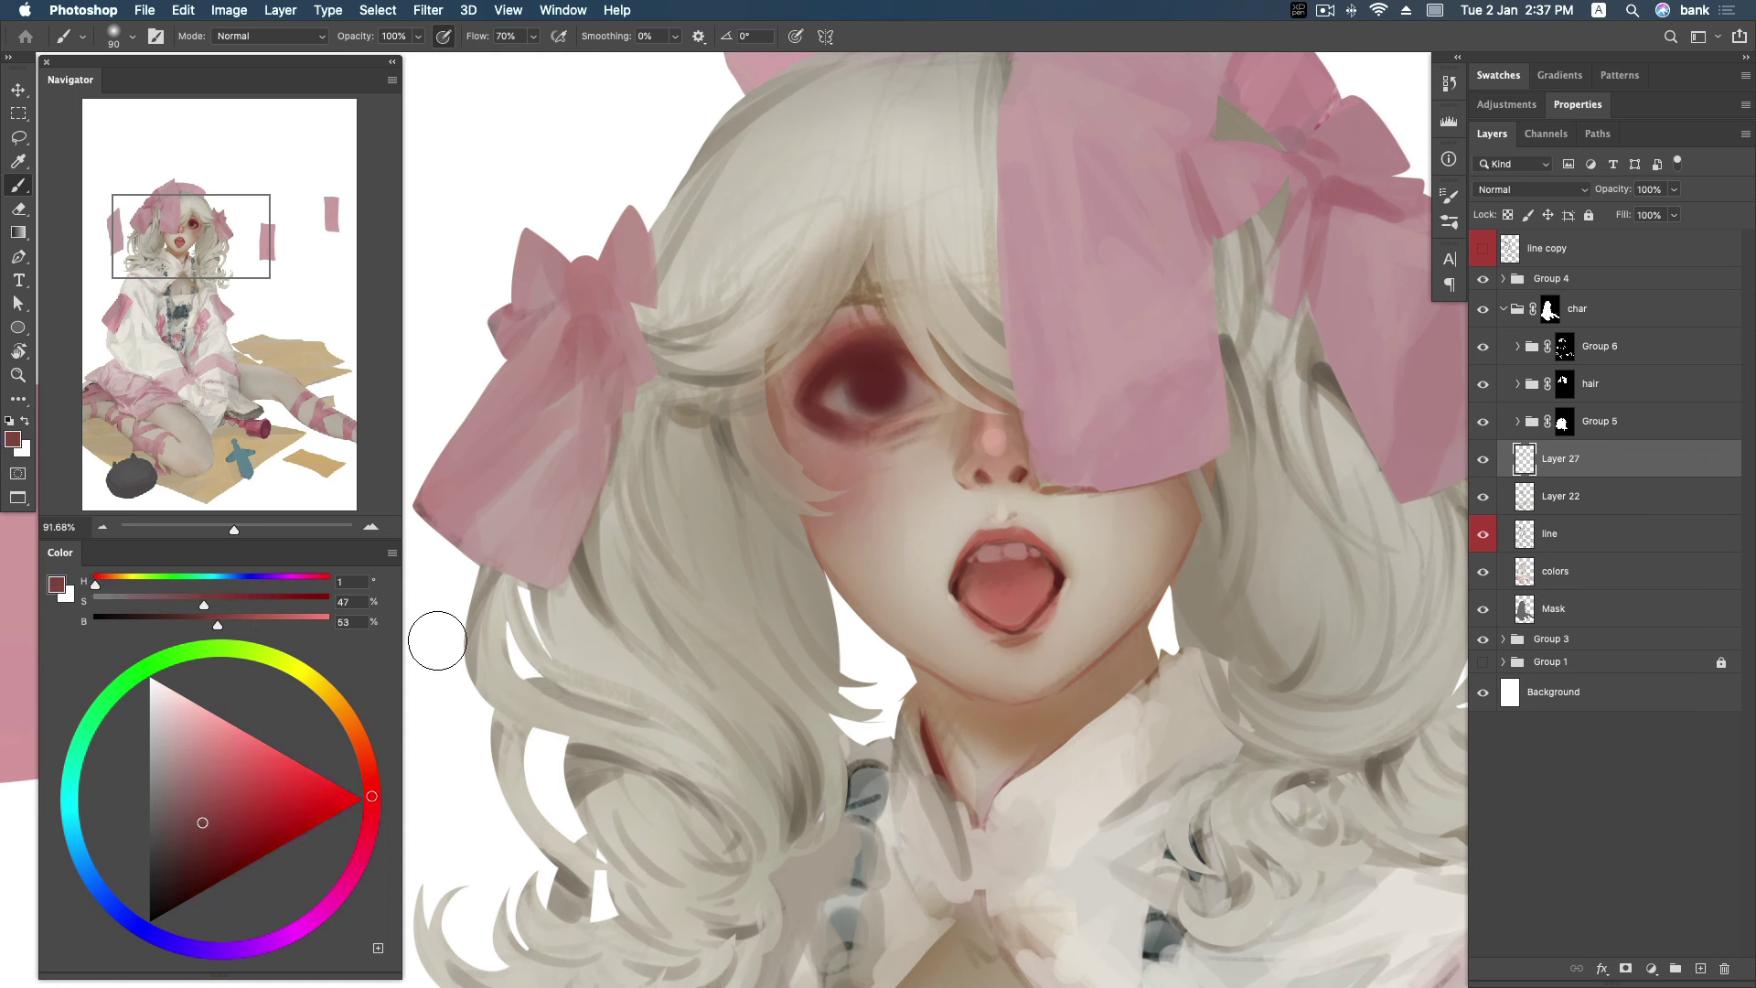
pyautogui.moveTo(1185, 491); pyautogui.dragTo(1154, 558)
pyautogui.press(']')
pyautogui.press(']')
# Blend the face with sampled warm beige, nose-side, darker brown and light pink skin tones.
pyautogui.keyDown('alt'); pyautogui.click(1111, 579); pyautogui.keyUp('alt')
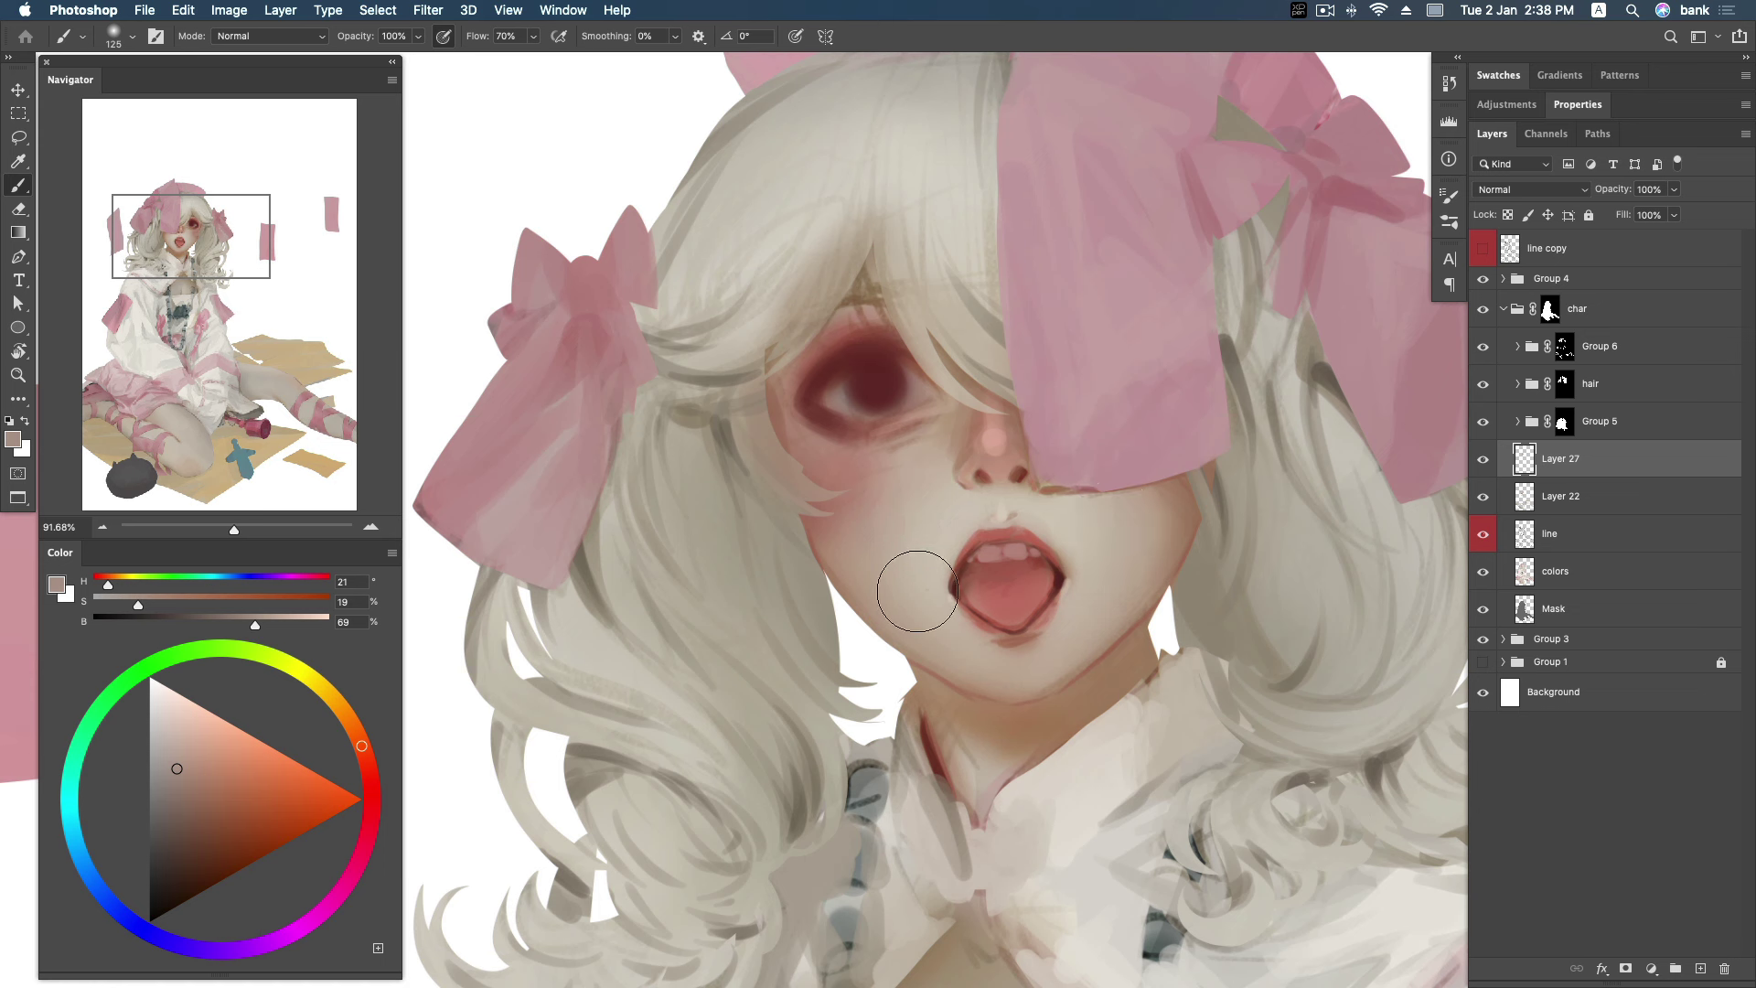
pyautogui.keyDown('alt'); pyautogui.click(922, 468); pyautogui.keyUp('alt')
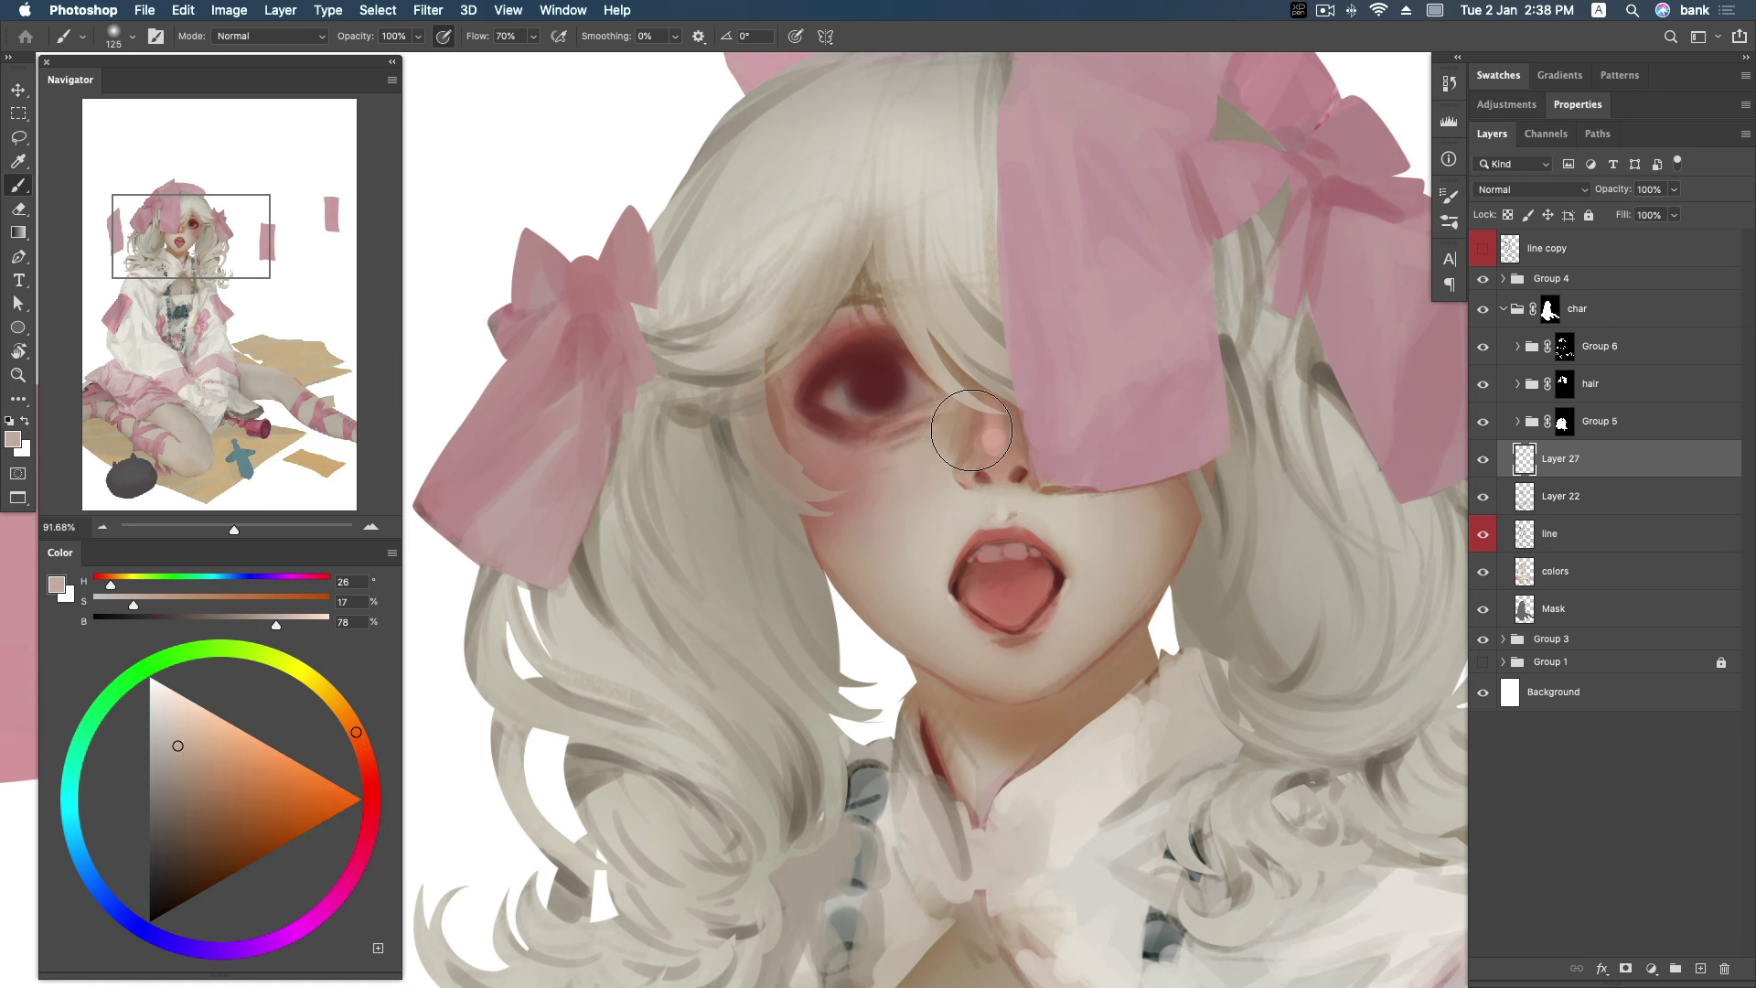
pyautogui.press('[')
pyautogui.press('[')
pyautogui.press('[')
pyautogui.keyDown('alt'); pyautogui.click(917, 457); pyautogui.keyUp('alt')
pyautogui.keyDown('alt'); pyautogui.click(1177, 484); pyautogui.keyUp('alt')
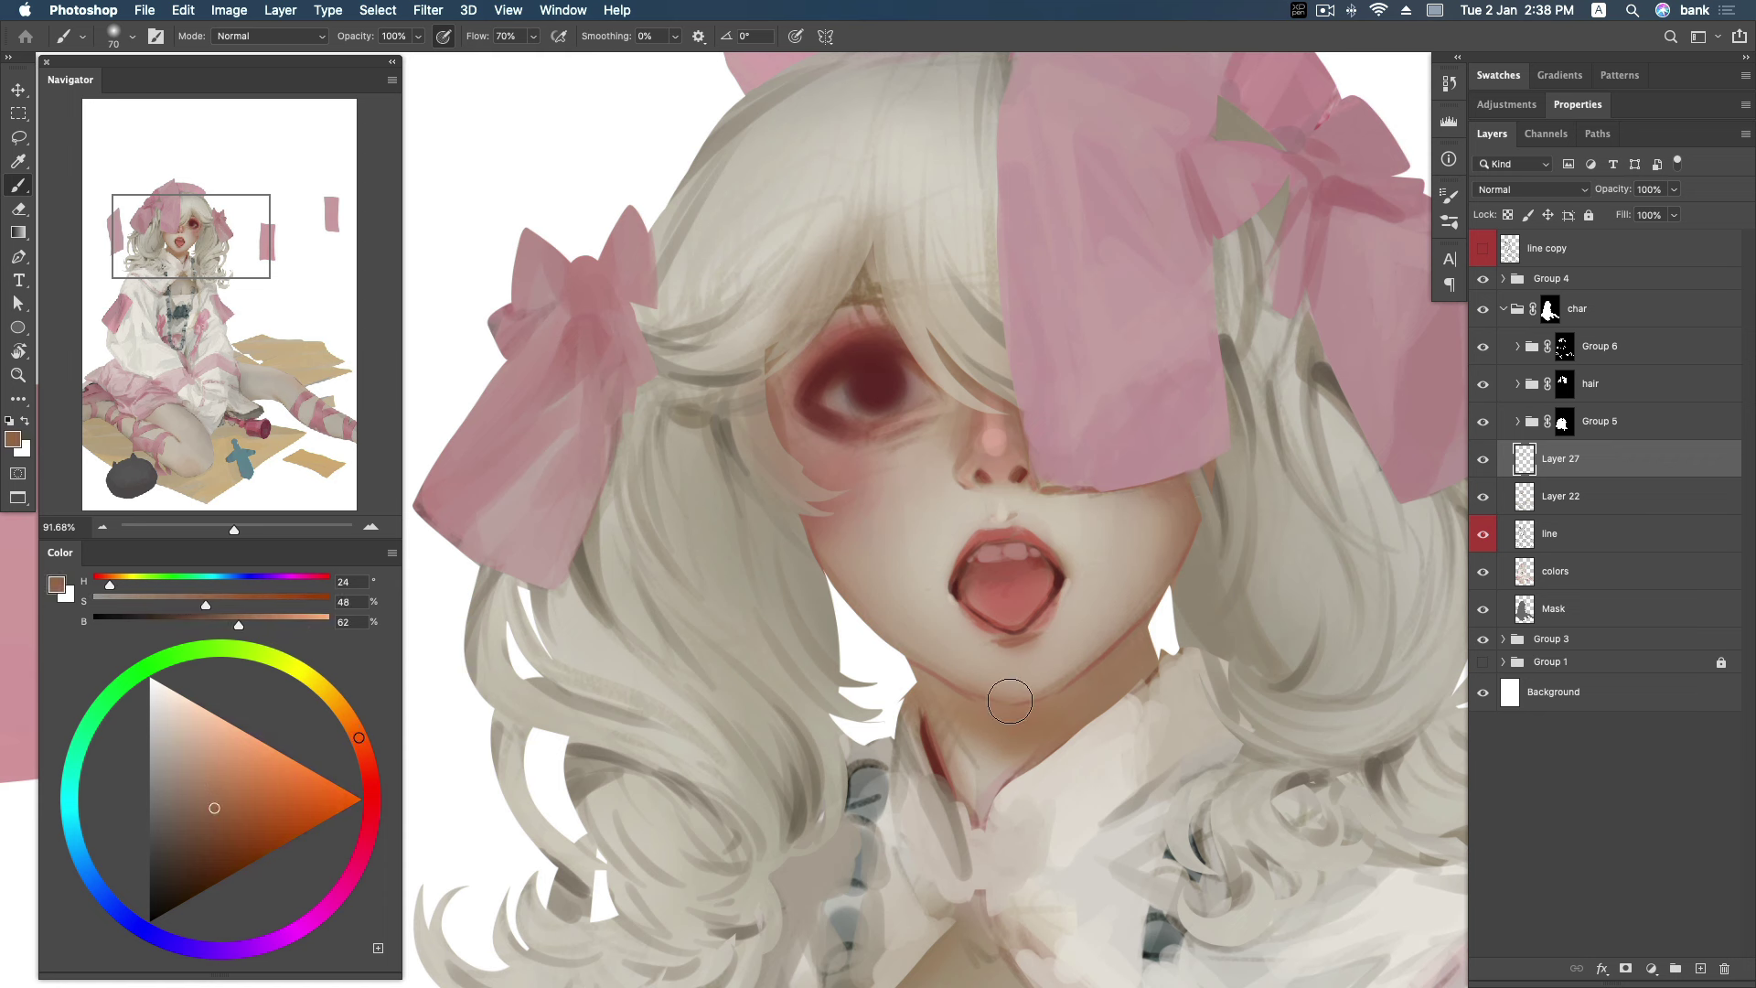
pyautogui.keyDown('alt'); pyautogui.click(870, 484); pyautogui.keyUp('alt')
# Blend cheeks and nose using sampled blush, eye-shadow dark red and nose skin tones.
pyautogui.keyDown('alt'); pyautogui.click(834, 527); pyautogui.keyUp('alt')
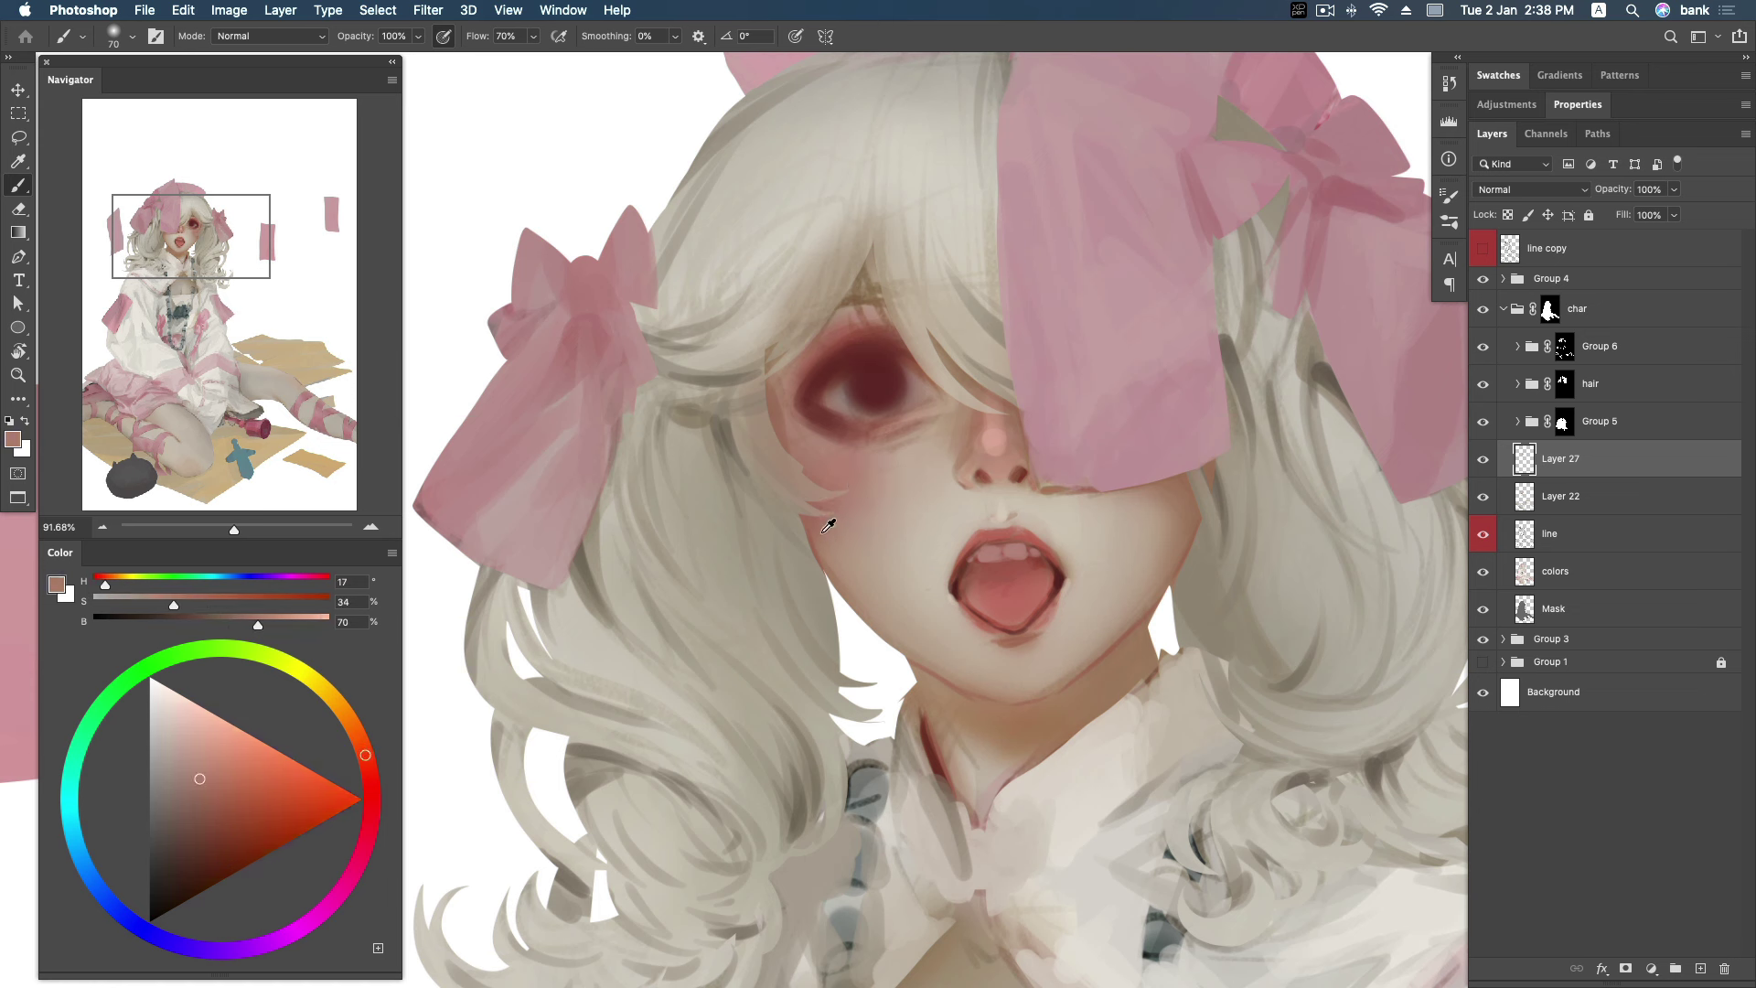
pyautogui.keyDown('alt'); pyautogui.click(775, 404); pyautogui.keyUp('alt')
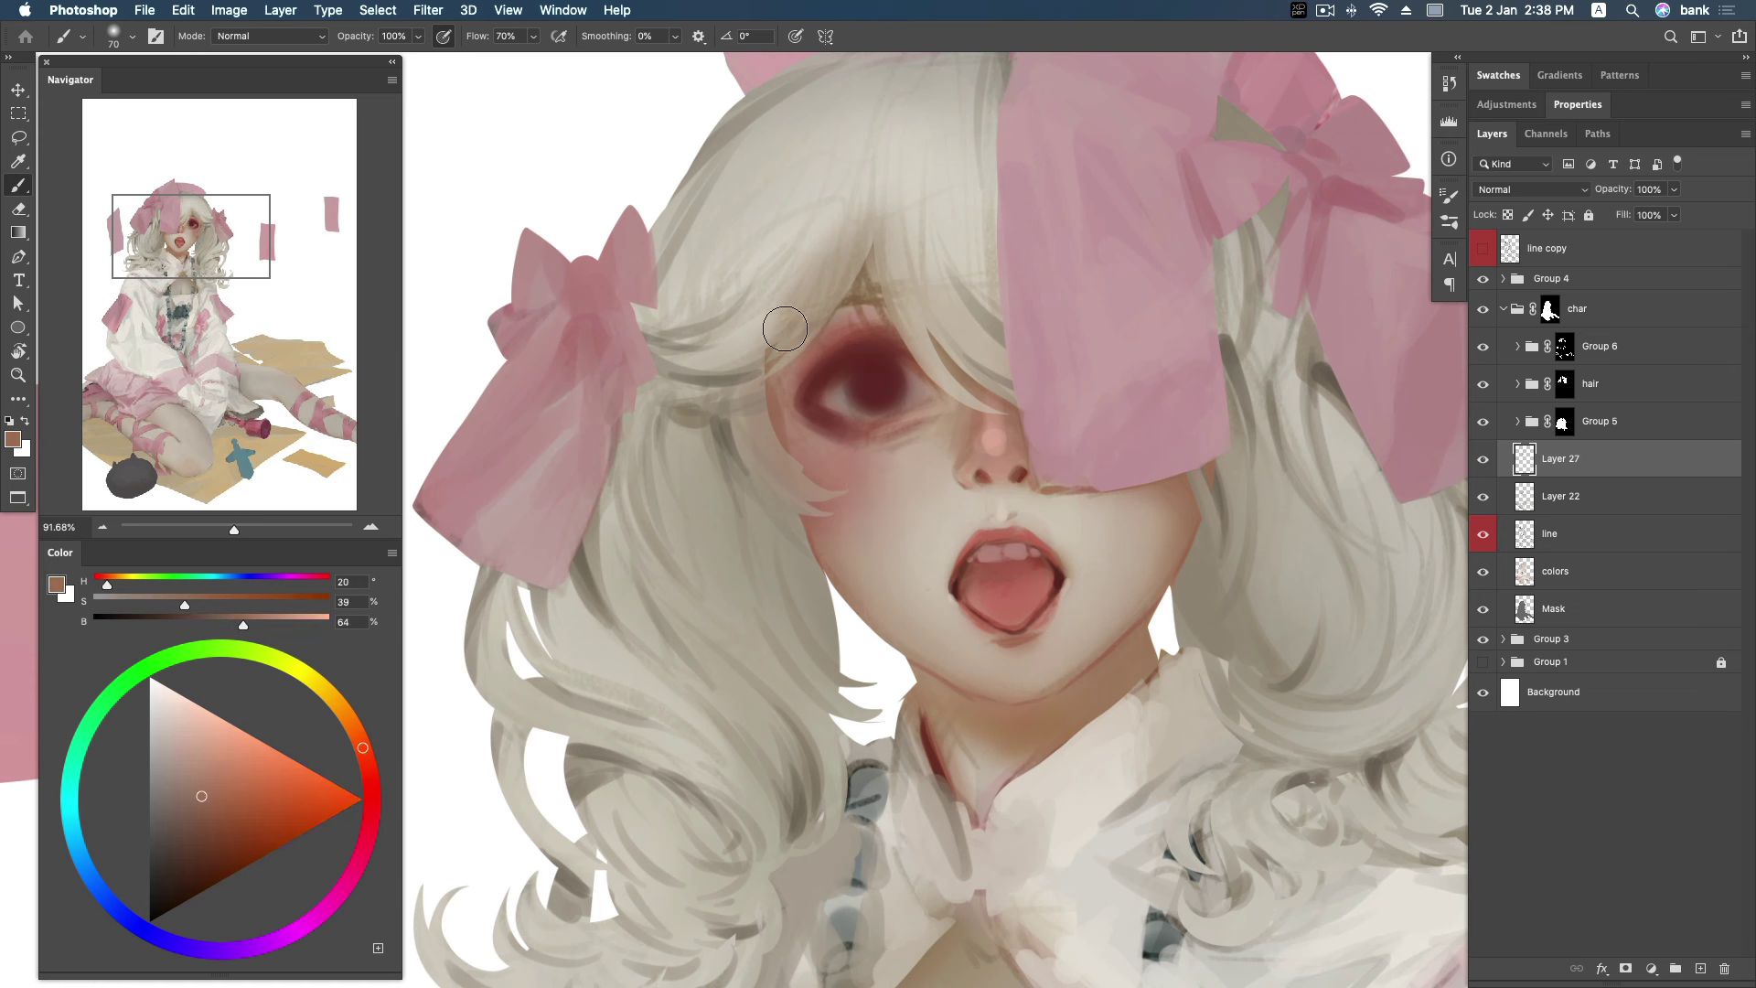
pyautogui.keyDown('alt'); pyautogui.click(811, 400); pyautogui.keyUp('alt')
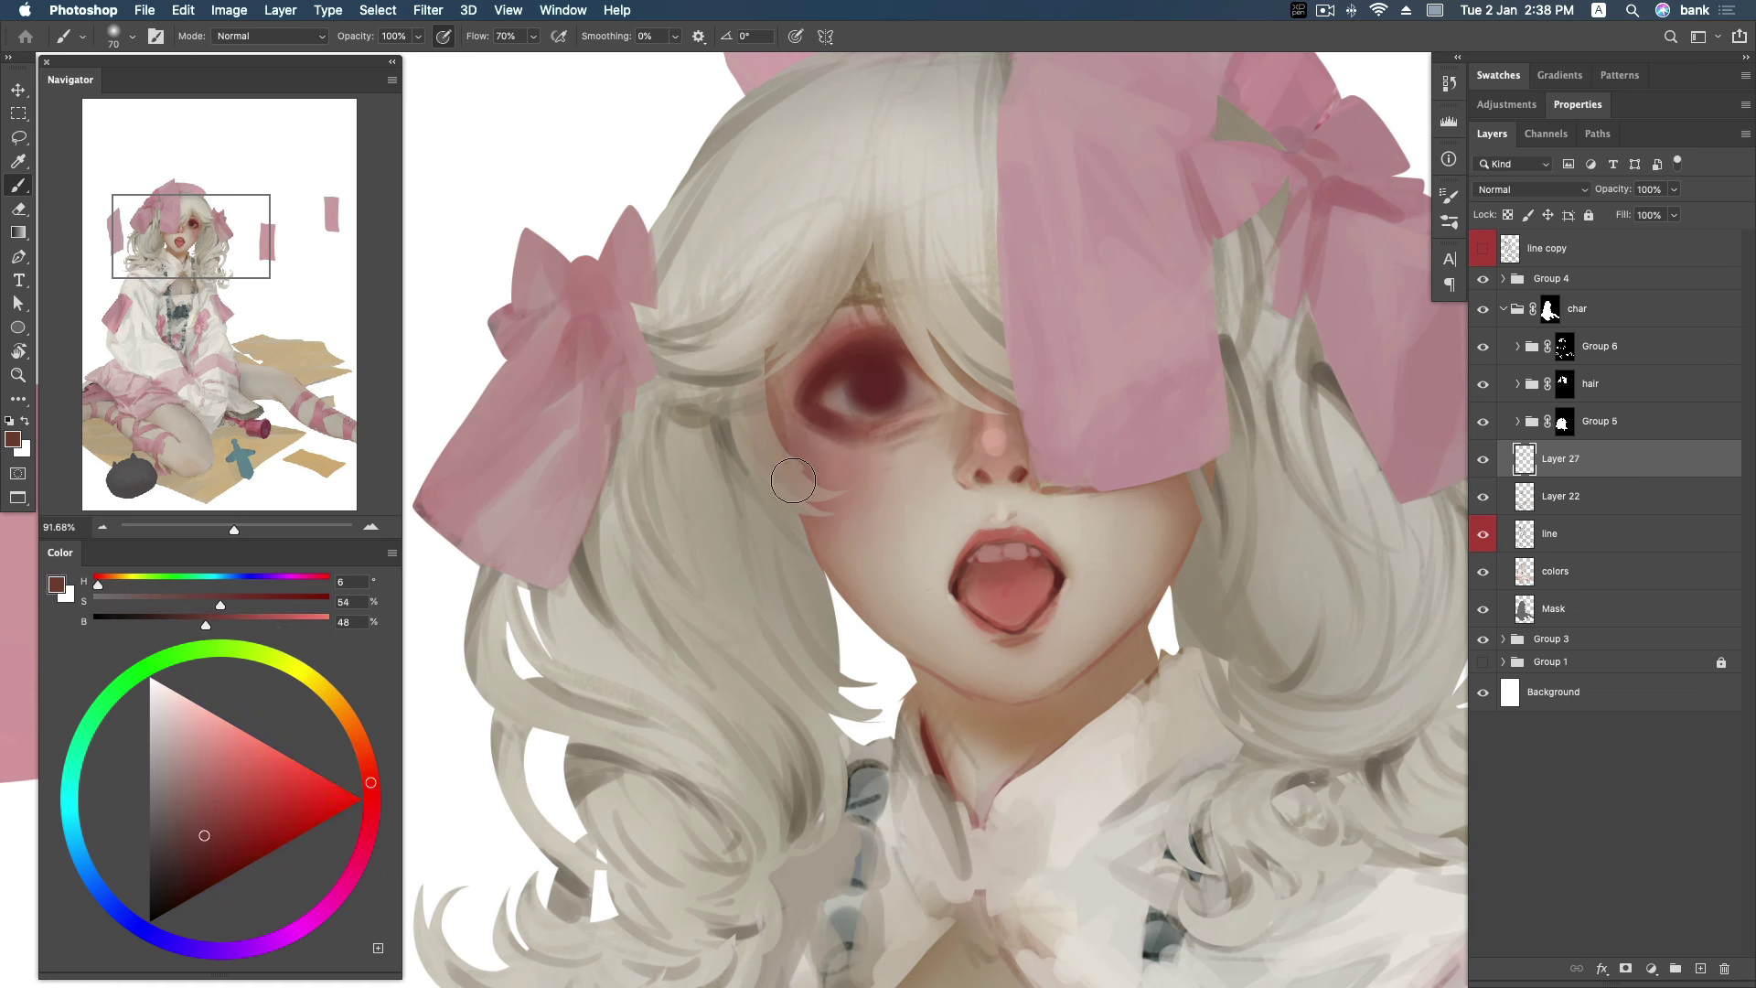
pyautogui.keyDown('alt'); pyautogui.click(895, 358); pyautogui.keyUp('alt')
pyautogui.keyDown('alt'); pyautogui.click(942, 352); pyautogui.keyUp('alt')
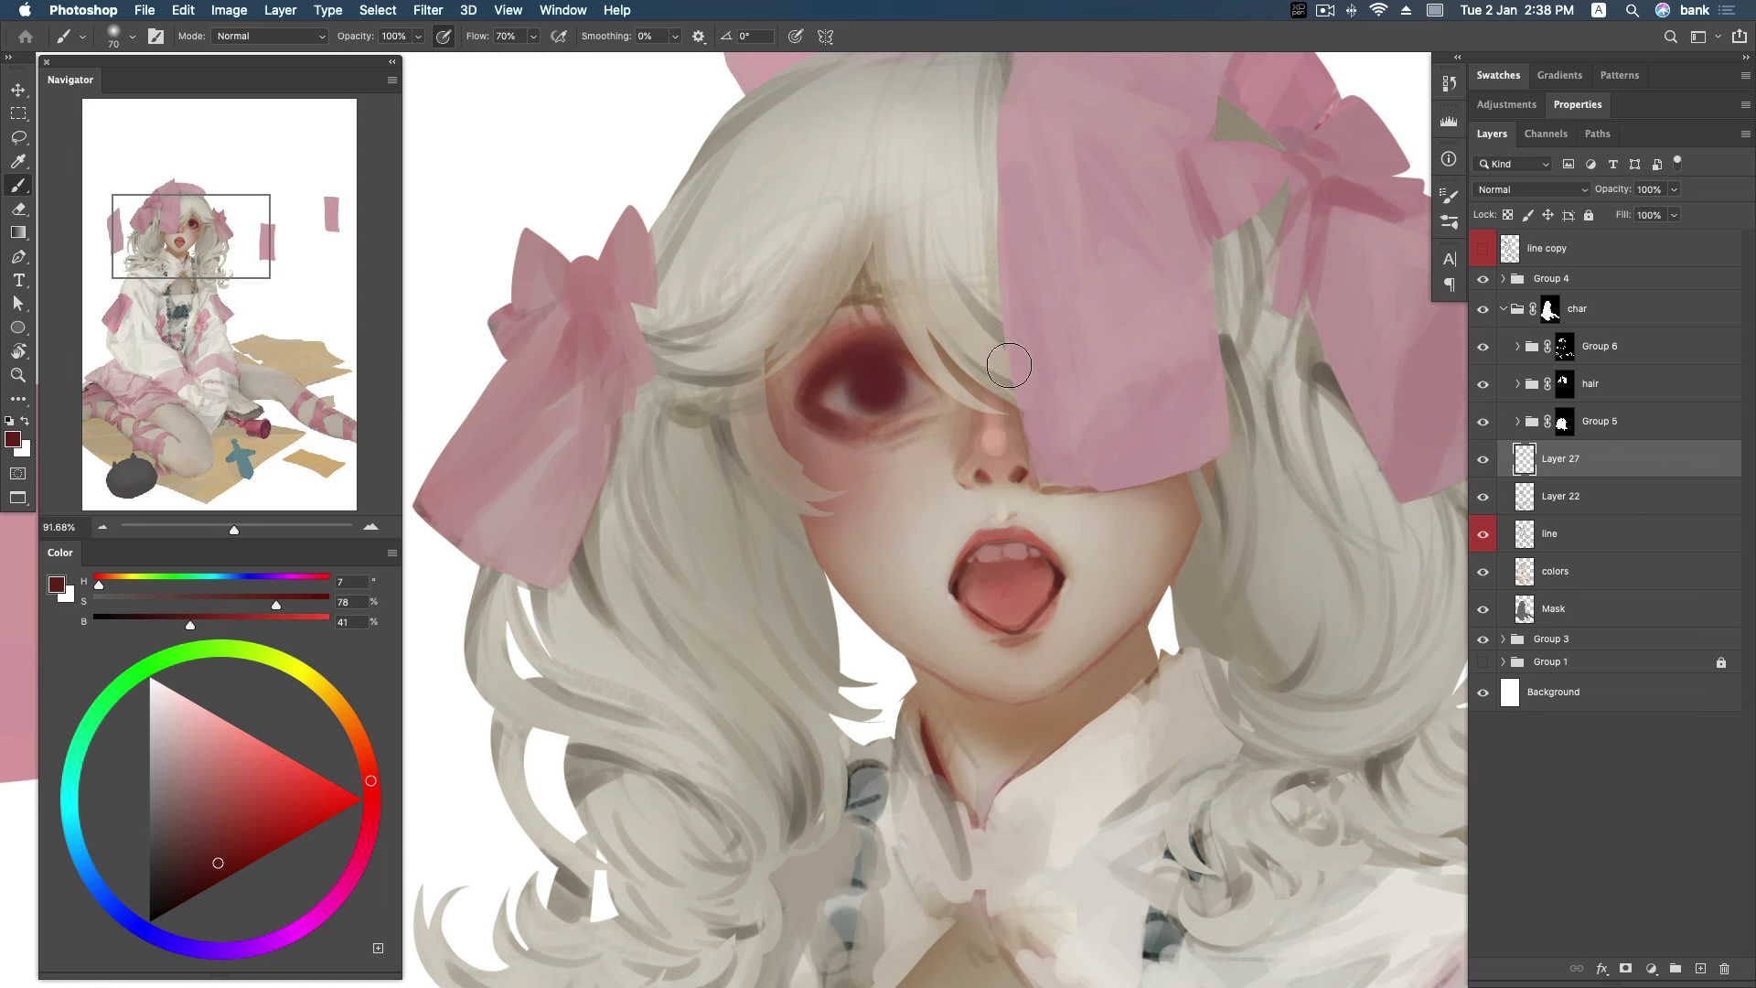
pyautogui.keyDown('alt'); pyautogui.click(969, 440); pyautogui.keyUp('alt')
pyautogui.keyDown('alt'); pyautogui.click(997, 470); pyautogui.keyUp('alt')
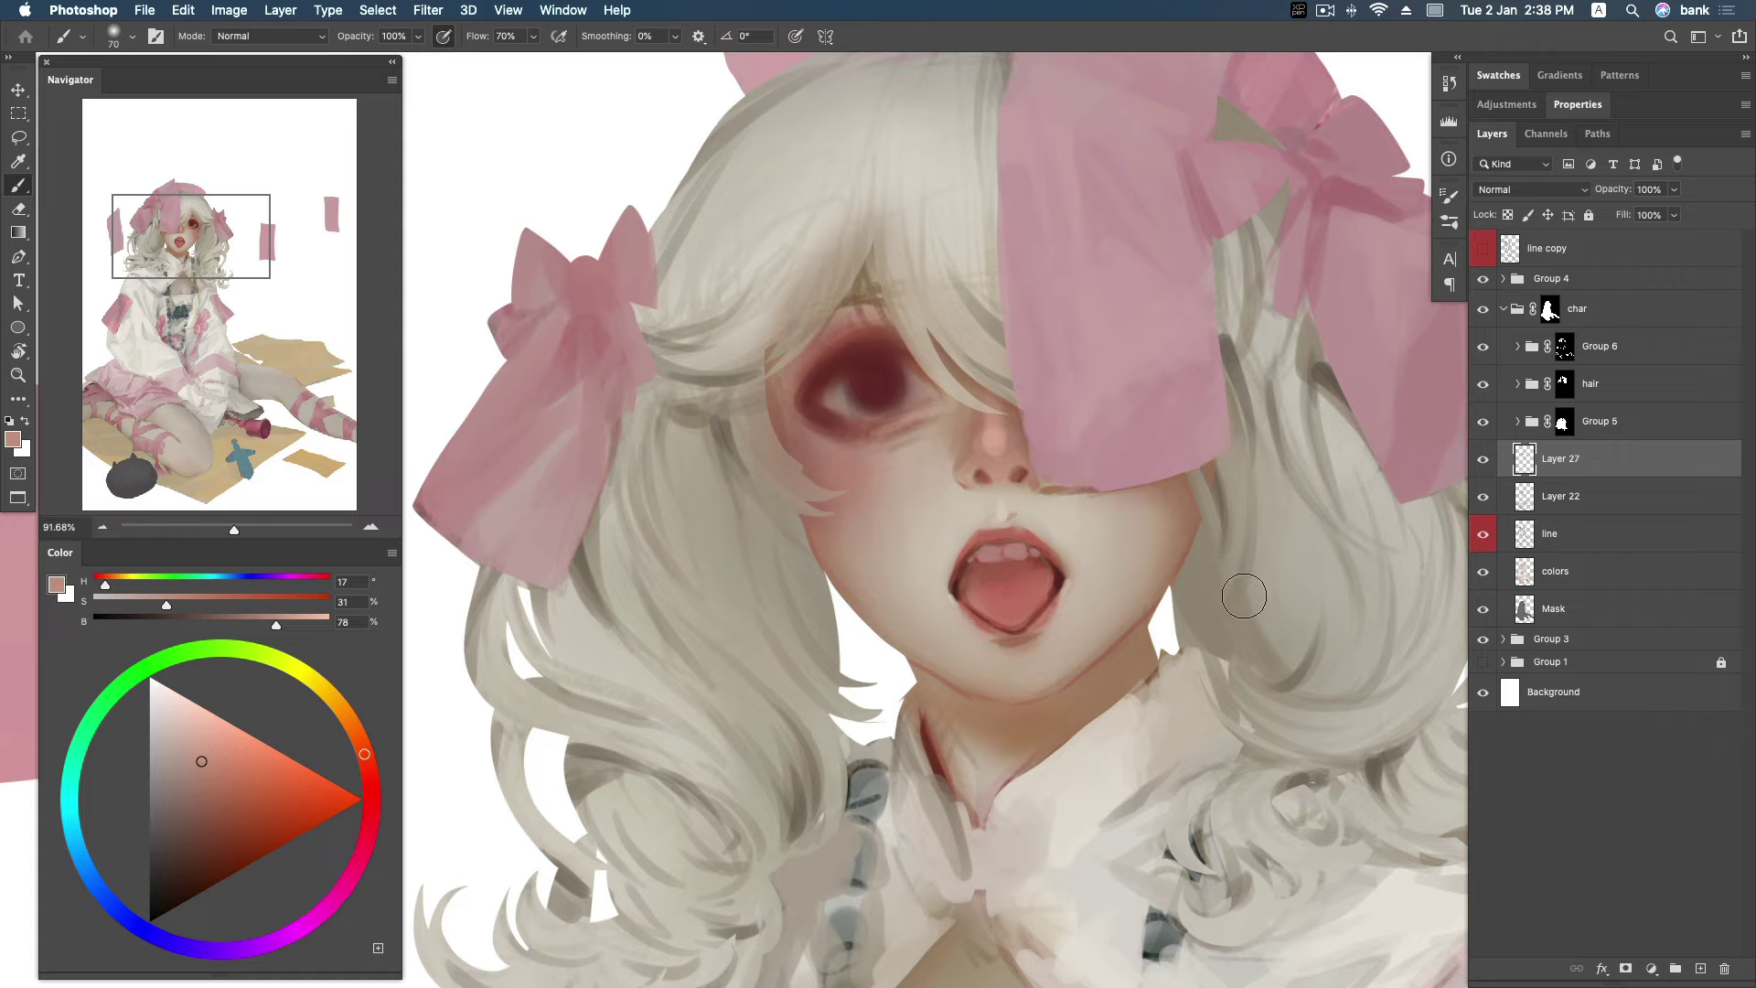
# Zoom in on the face and darken the left mouth corner with sampled lip red.
pyautogui.moveTo(1270, 585)
pyautogui.mouseDown()
pyautogui.moveTo(1279, 638)
pyautogui.moveTo(1059, 501)
pyautogui.mouseUp()
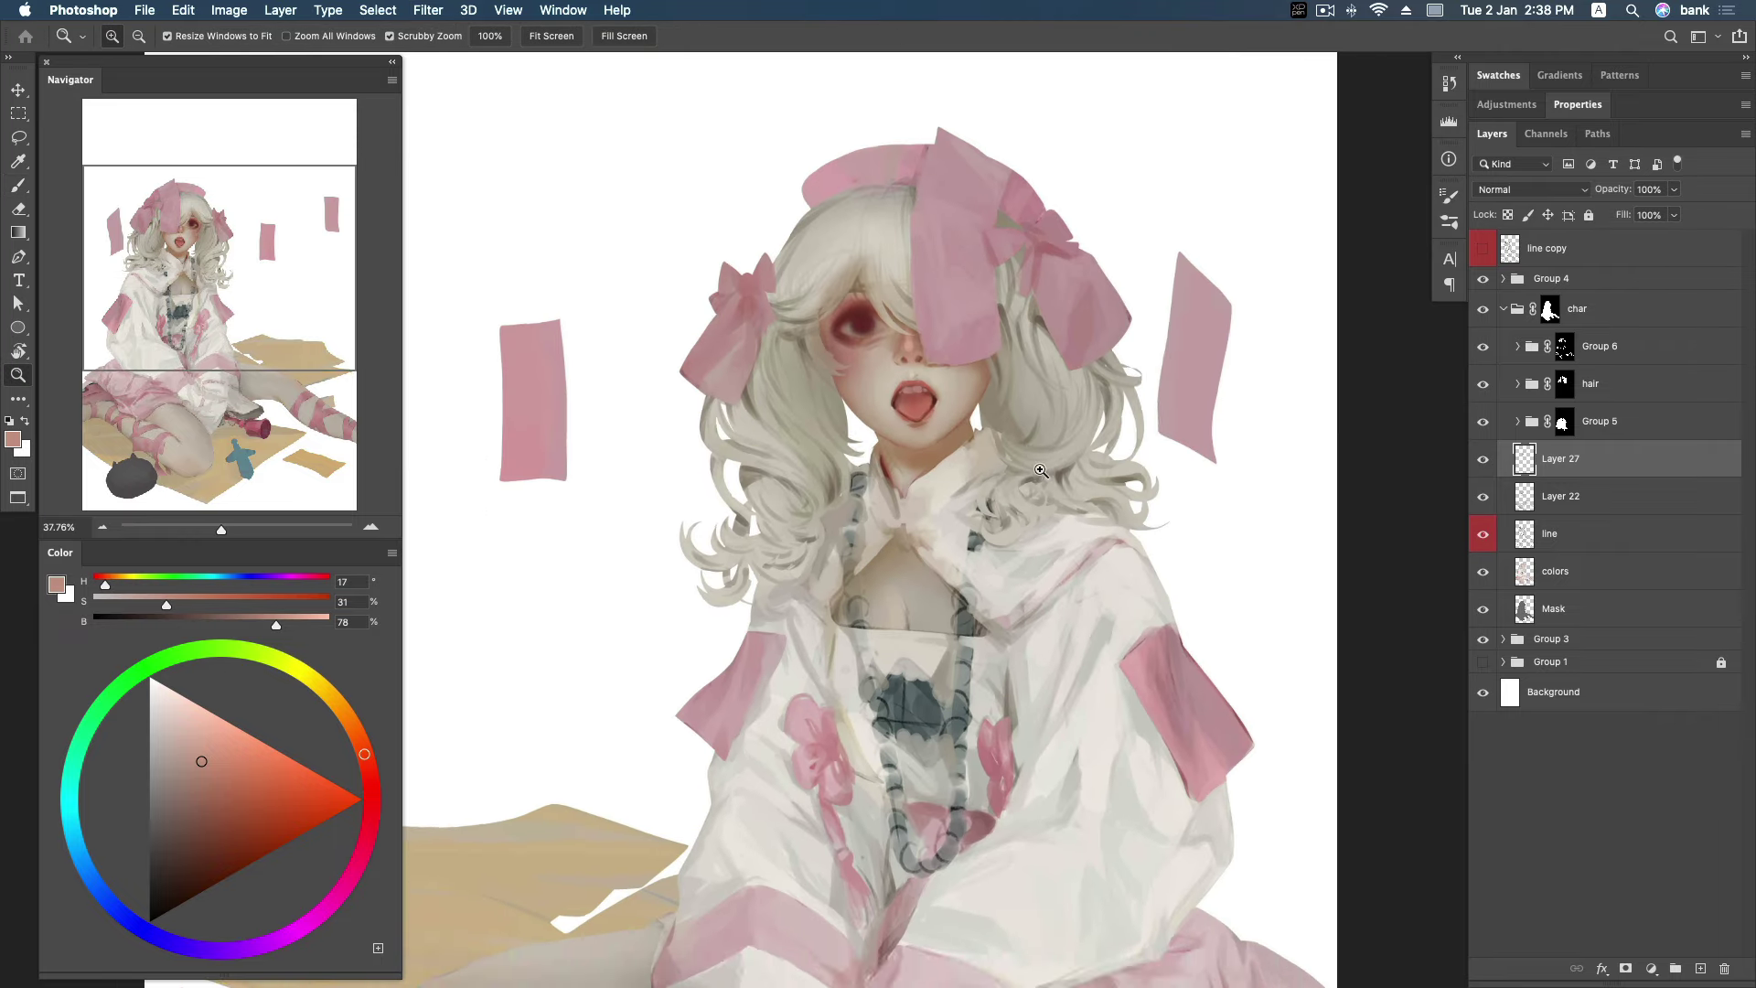
pyautogui.moveTo(1031, 430); pyautogui.dragTo(1068, 398)
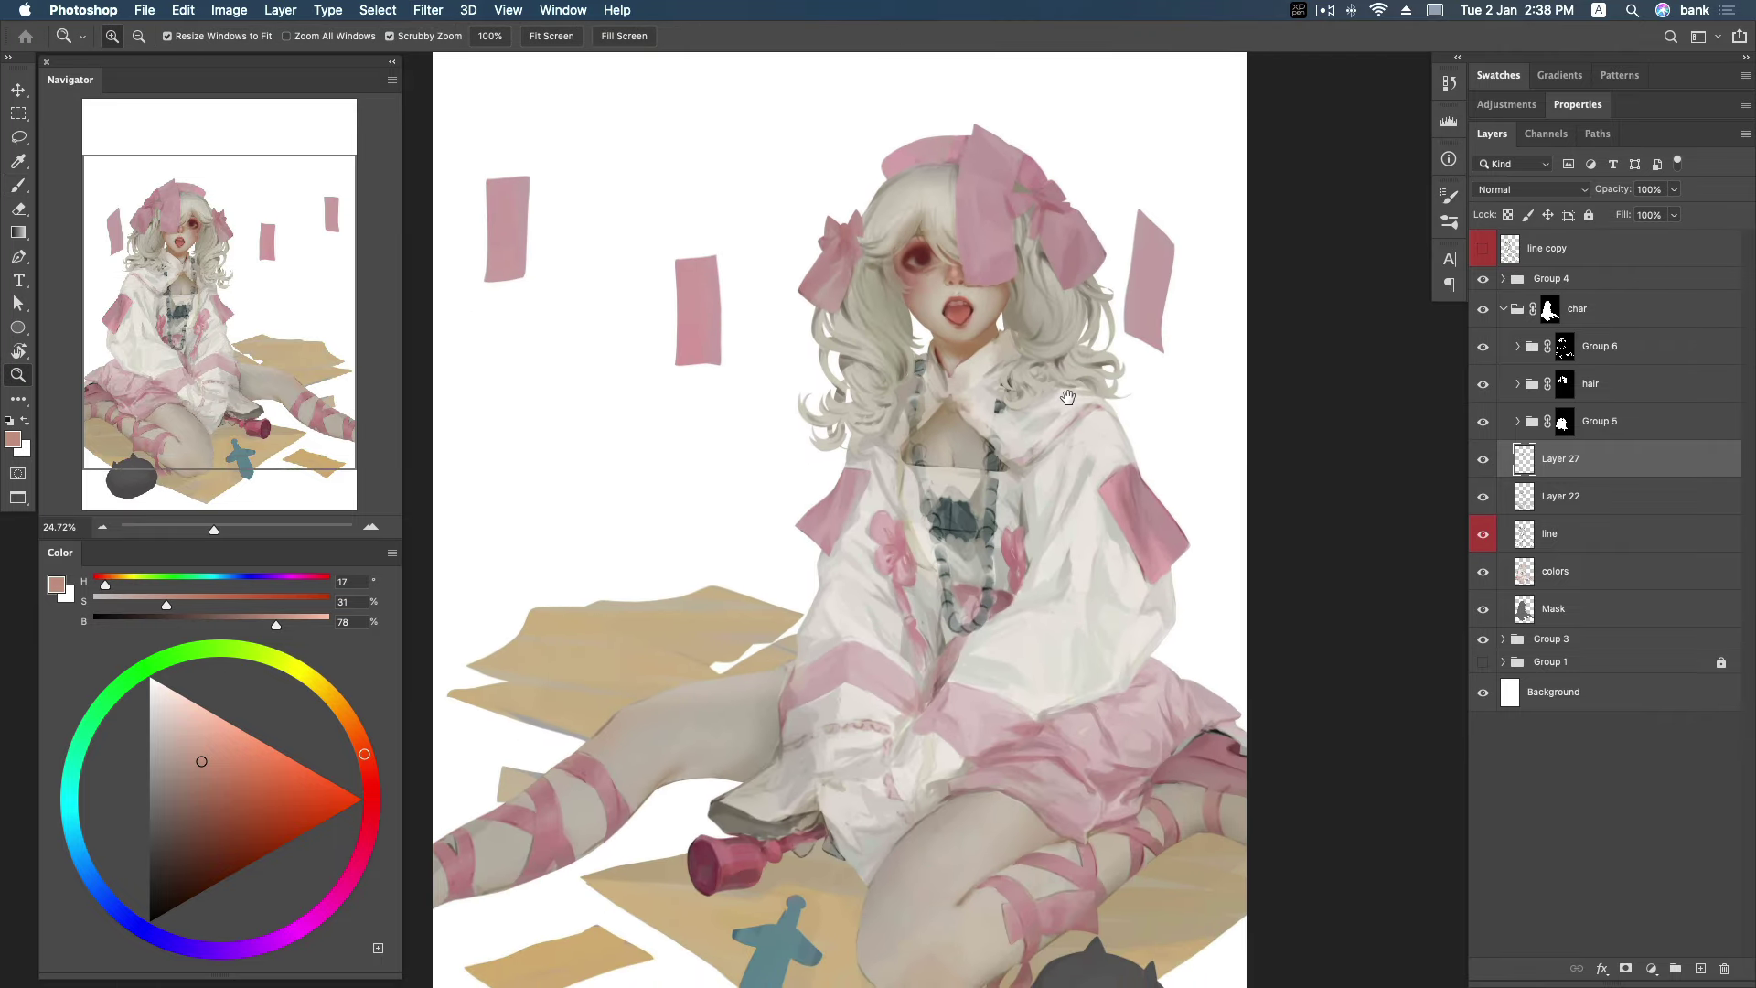
pyautogui.moveTo(994, 278); pyautogui.dragTo(967, 351)
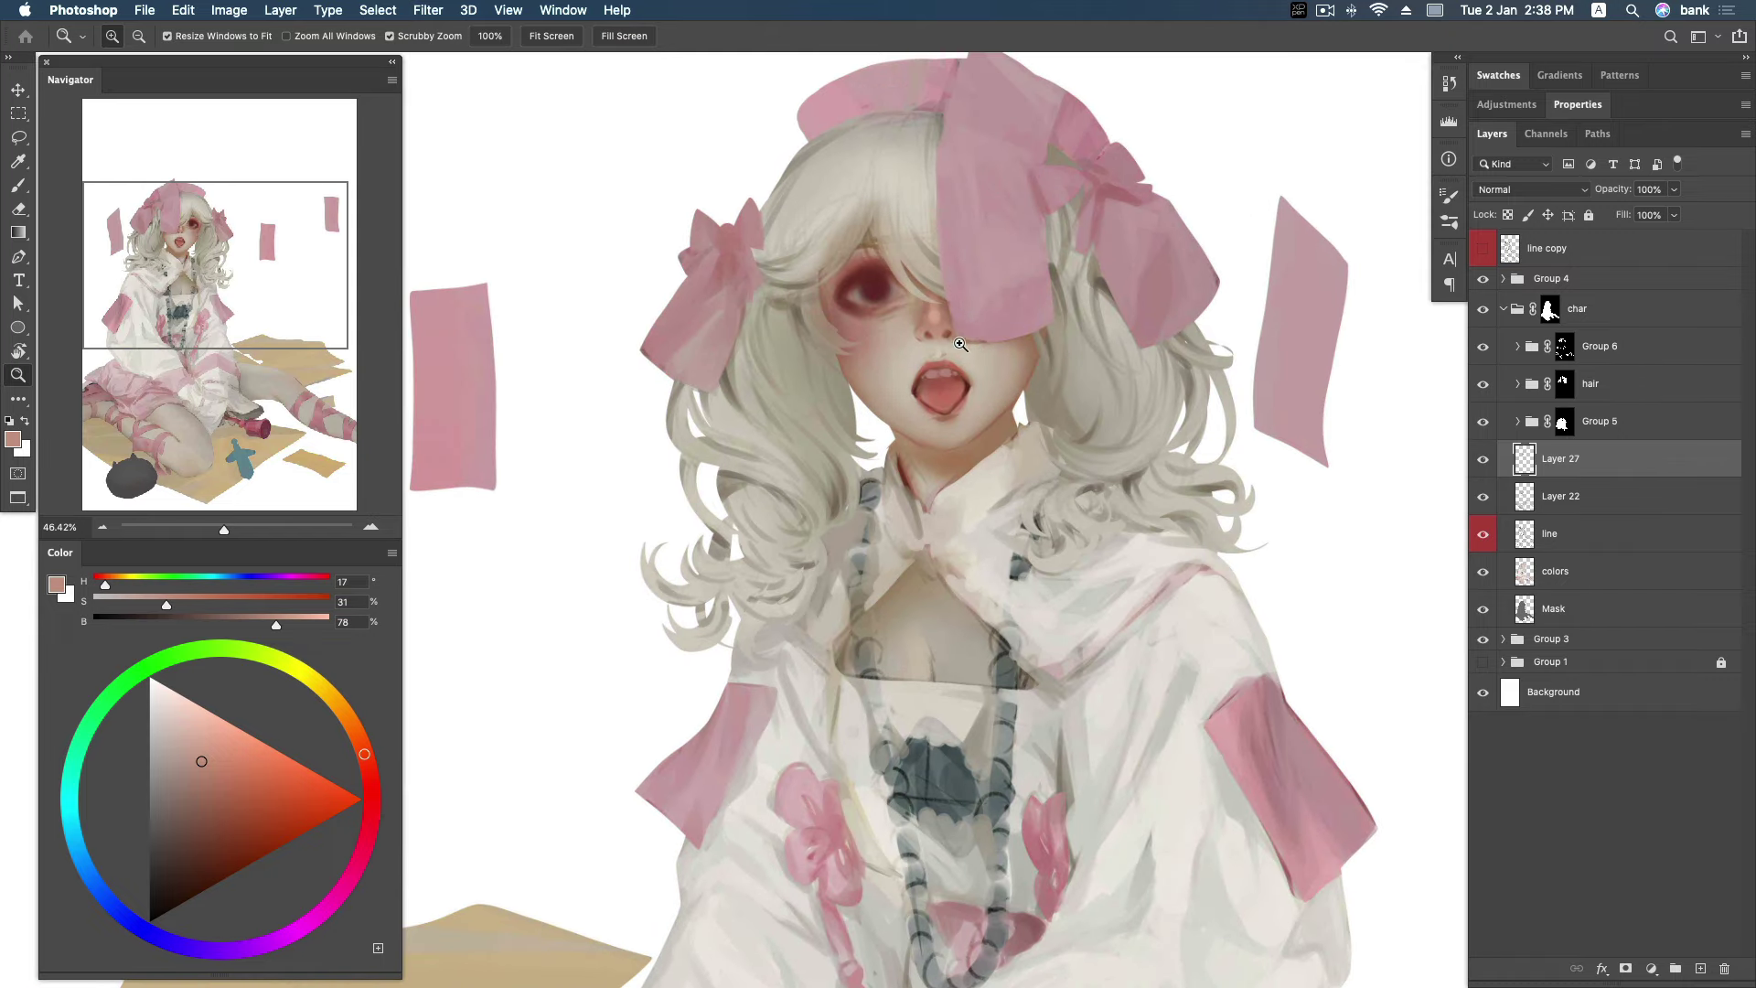
pyautogui.moveTo(968, 350)
pyautogui.mouseDown()
pyautogui.moveTo(941, 414)
pyautogui.moveTo(951, 391)
pyautogui.mouseUp()
pyautogui.press('b')
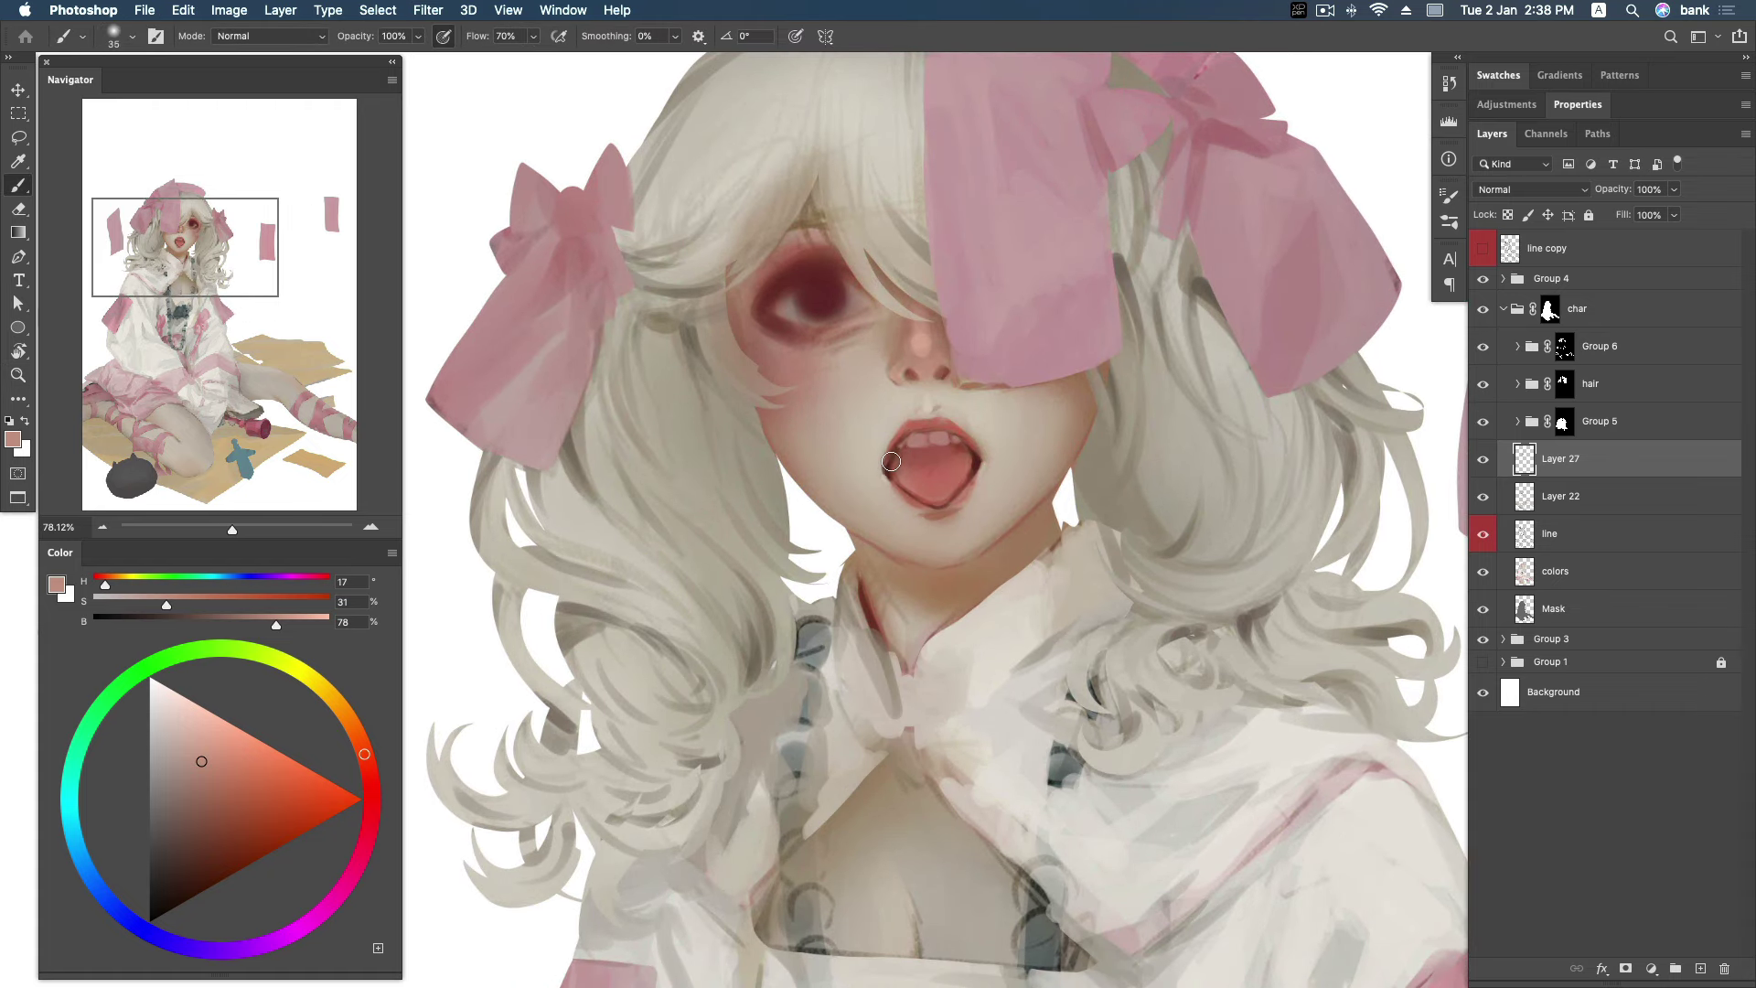
pyautogui.keyDown('alt'); pyautogui.click(886, 469); pyautogui.keyUp('alt')
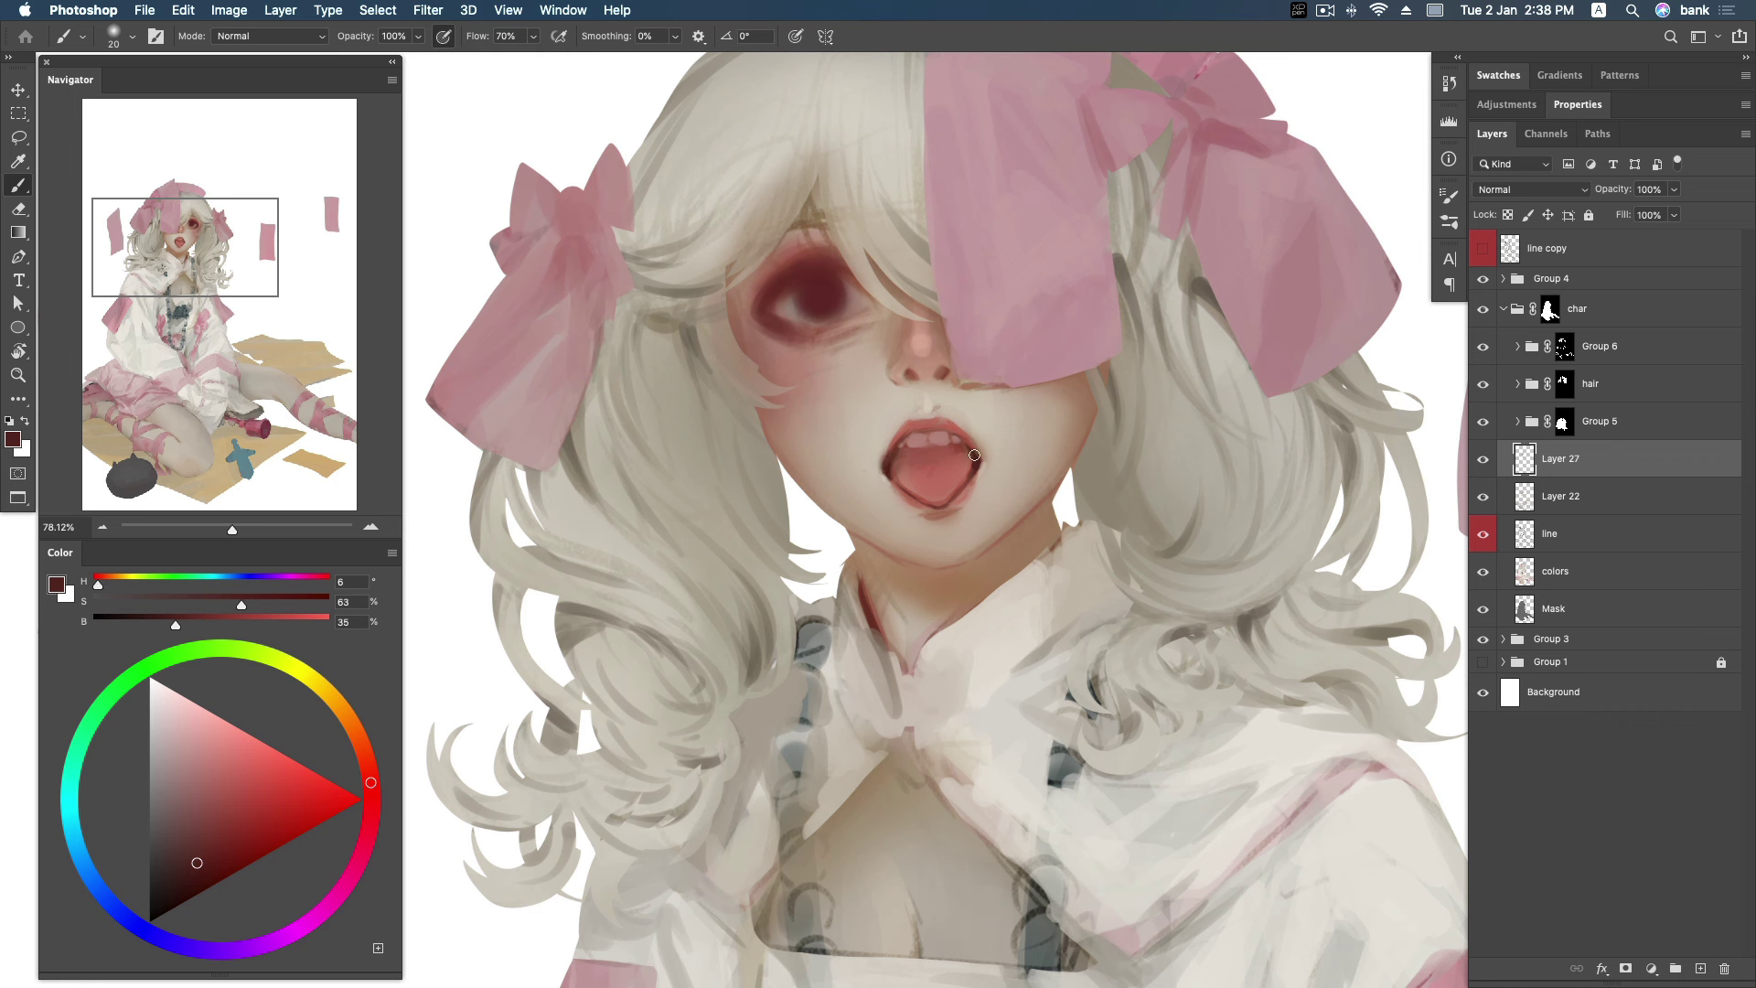
pyautogui.moveTo(898, 458); pyautogui.dragTo(893, 446)
# Paint a small dark accent in the right nostril, then zoom out to review and back in.
pyautogui.press('[')
pyautogui.click(924, 384)
pyautogui.hotkey('ctrl', 'z')
pyautogui.moveTo(935, 376); pyautogui.dragTo(926, 374)
pyautogui.press('z')
pyautogui.scroll(-5, 1182, 619)
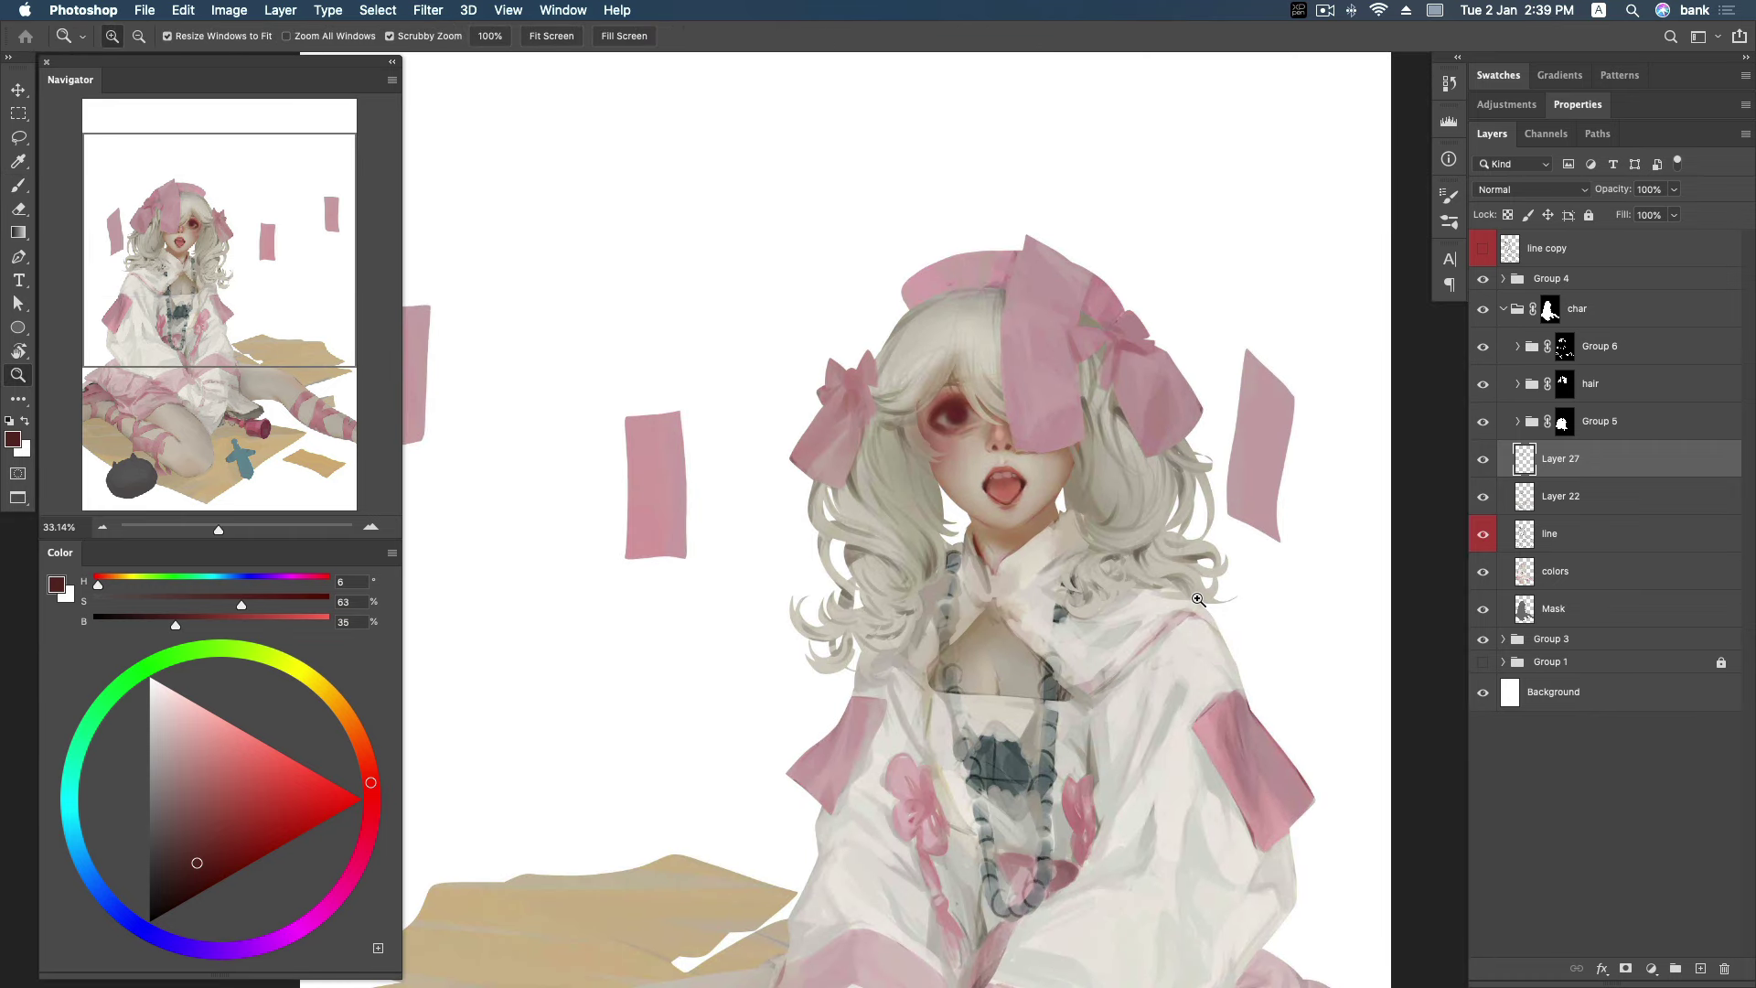
pyautogui.moveTo(978, 400); pyautogui.dragTo(1058, 372)
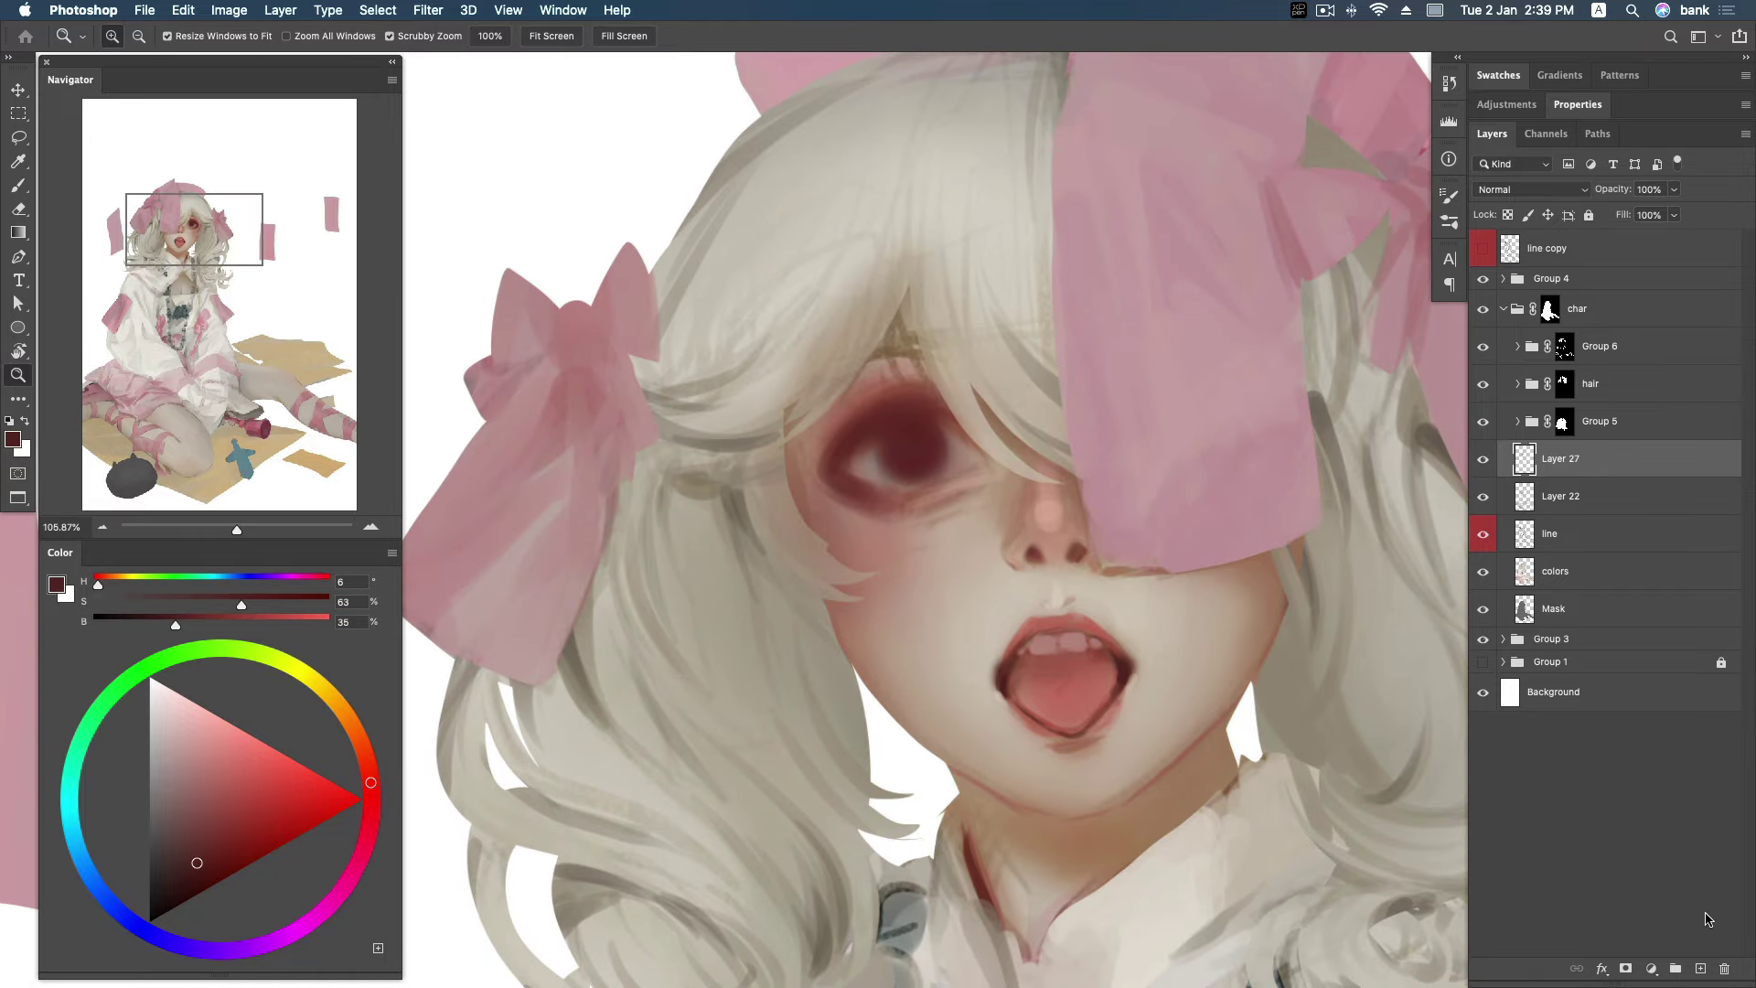
# Add a new layer and show the line copy sketch at 71% opacity.
pyautogui.click(1700, 968)
pyautogui.moveTo(892, 437); pyautogui.dragTo(1076, 357)
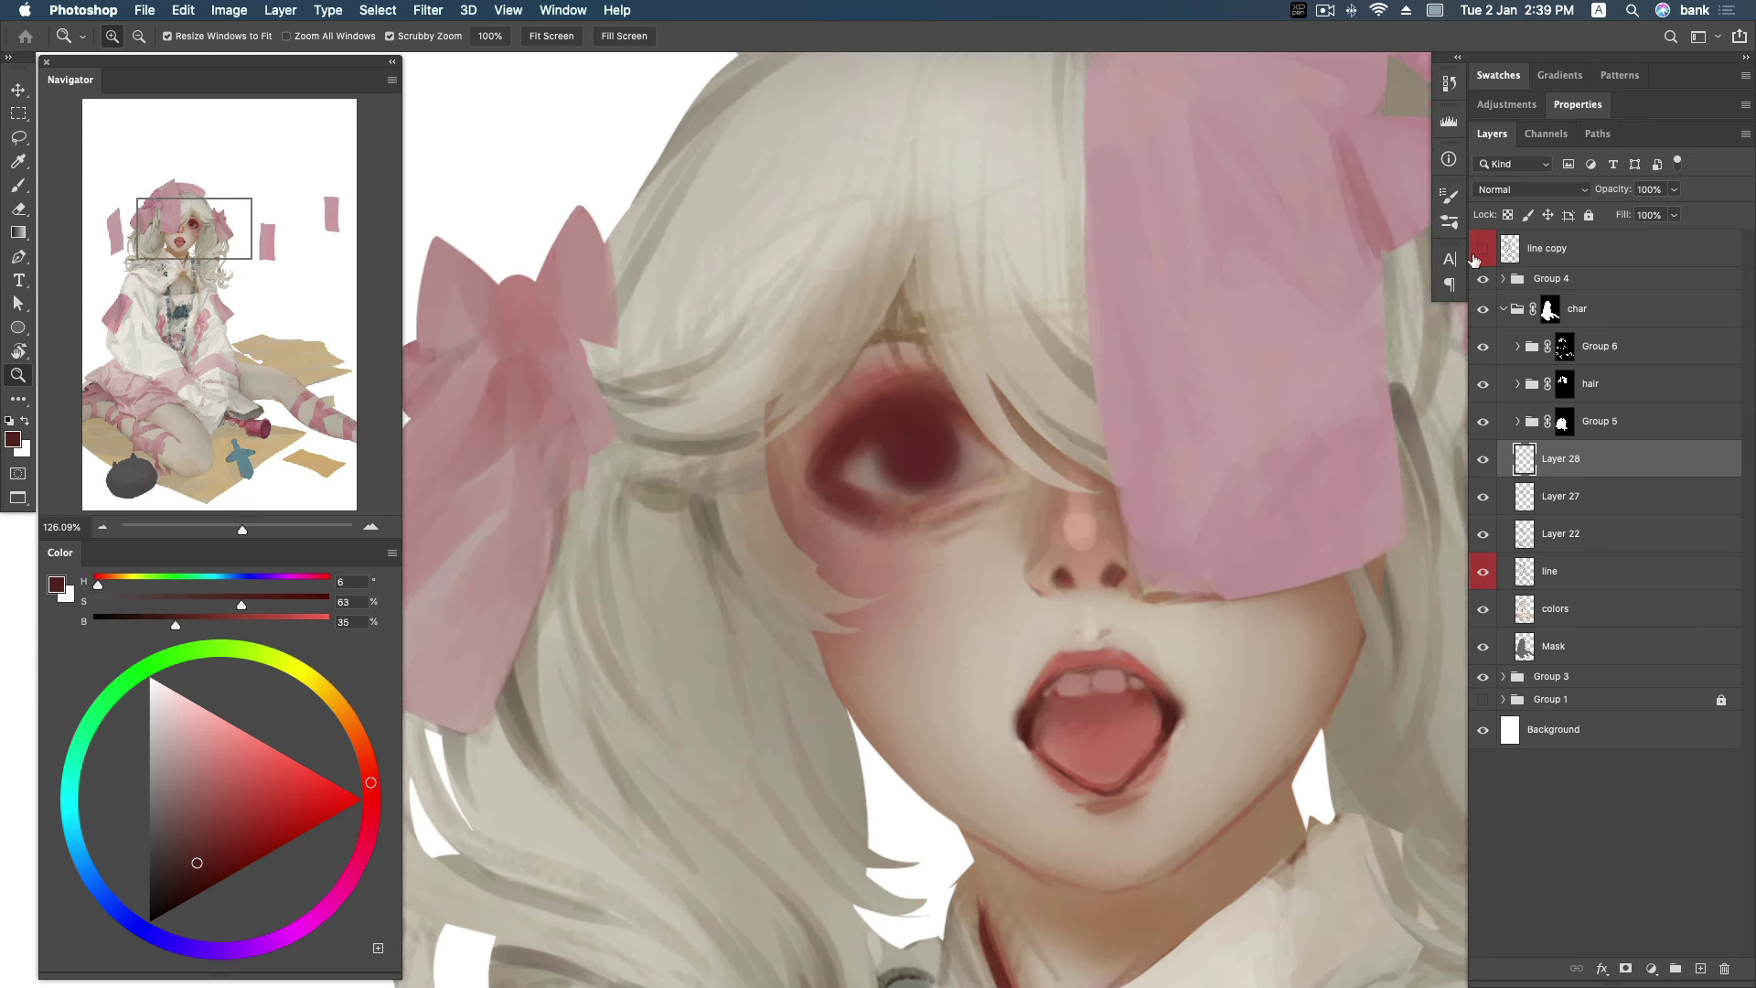
pyautogui.click(1482, 247)
pyautogui.click(1573, 248)
pyautogui.click(1674, 189)
pyautogui.moveTo(1672, 211); pyautogui.dragTo(1696, 211)
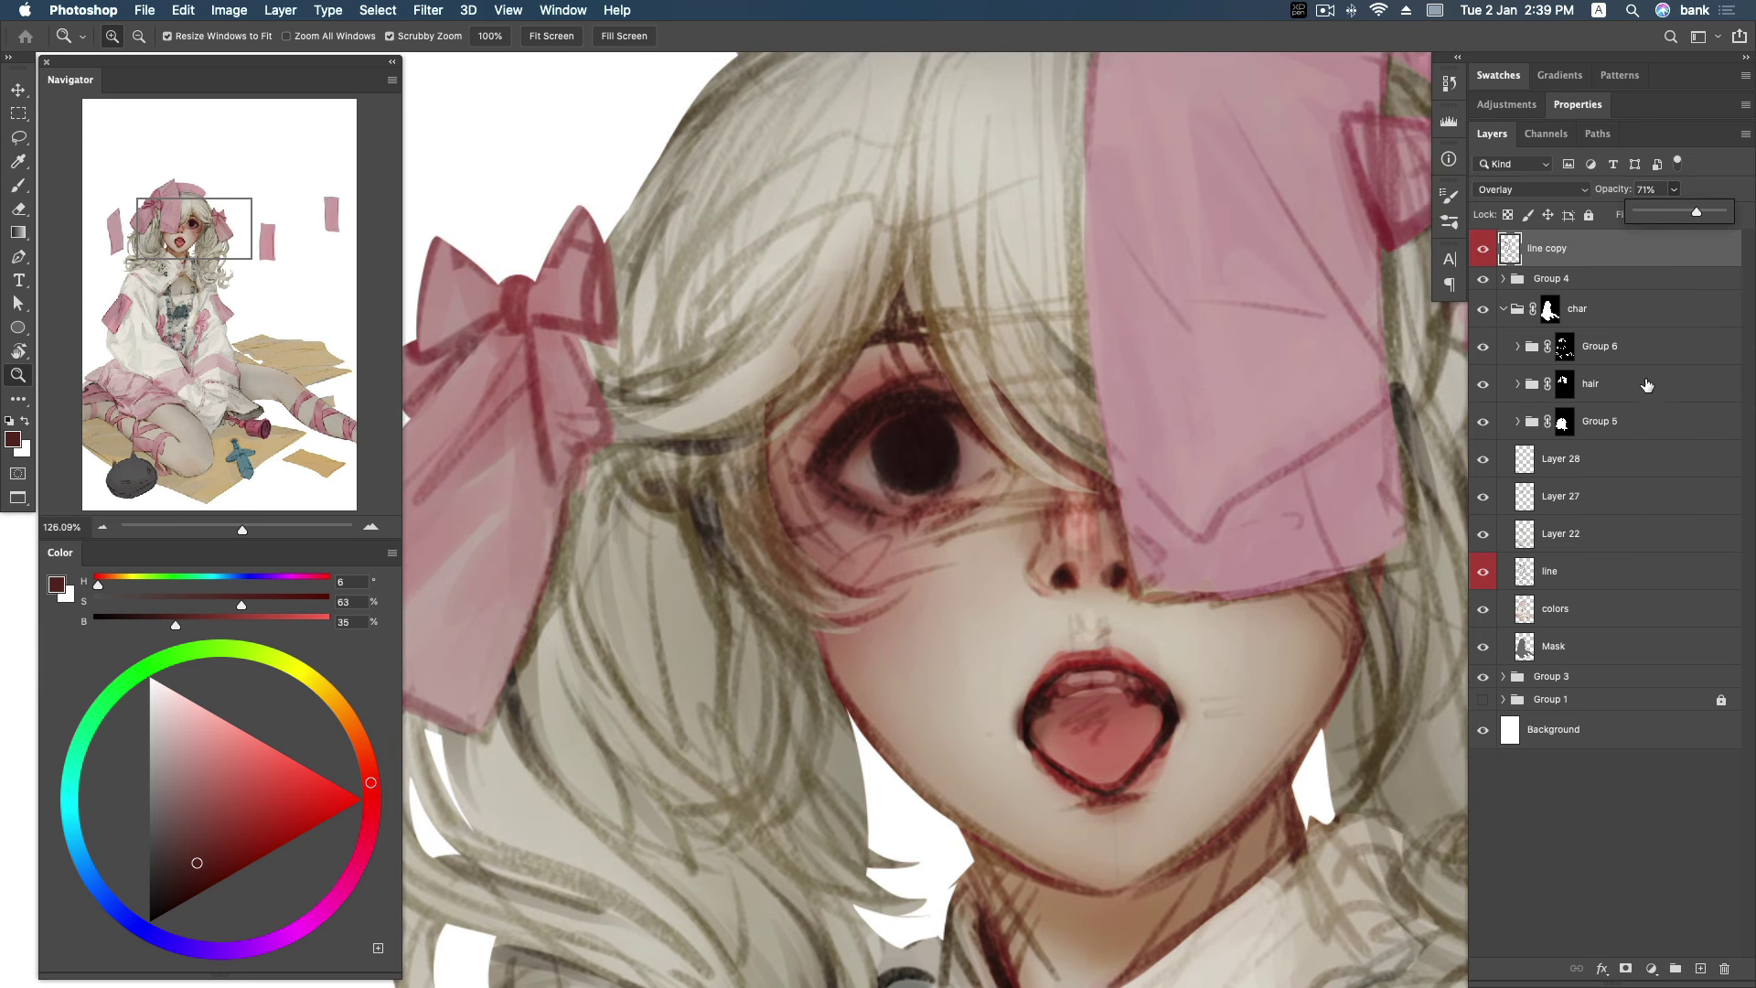
# On Layer 28, draw lash lines at the eye's outer corner and upper lid in near-black red.
pyautogui.press('b')
pyautogui.moveTo(197, 862); pyautogui.dragTo(168, 889)
pyautogui.press('[')
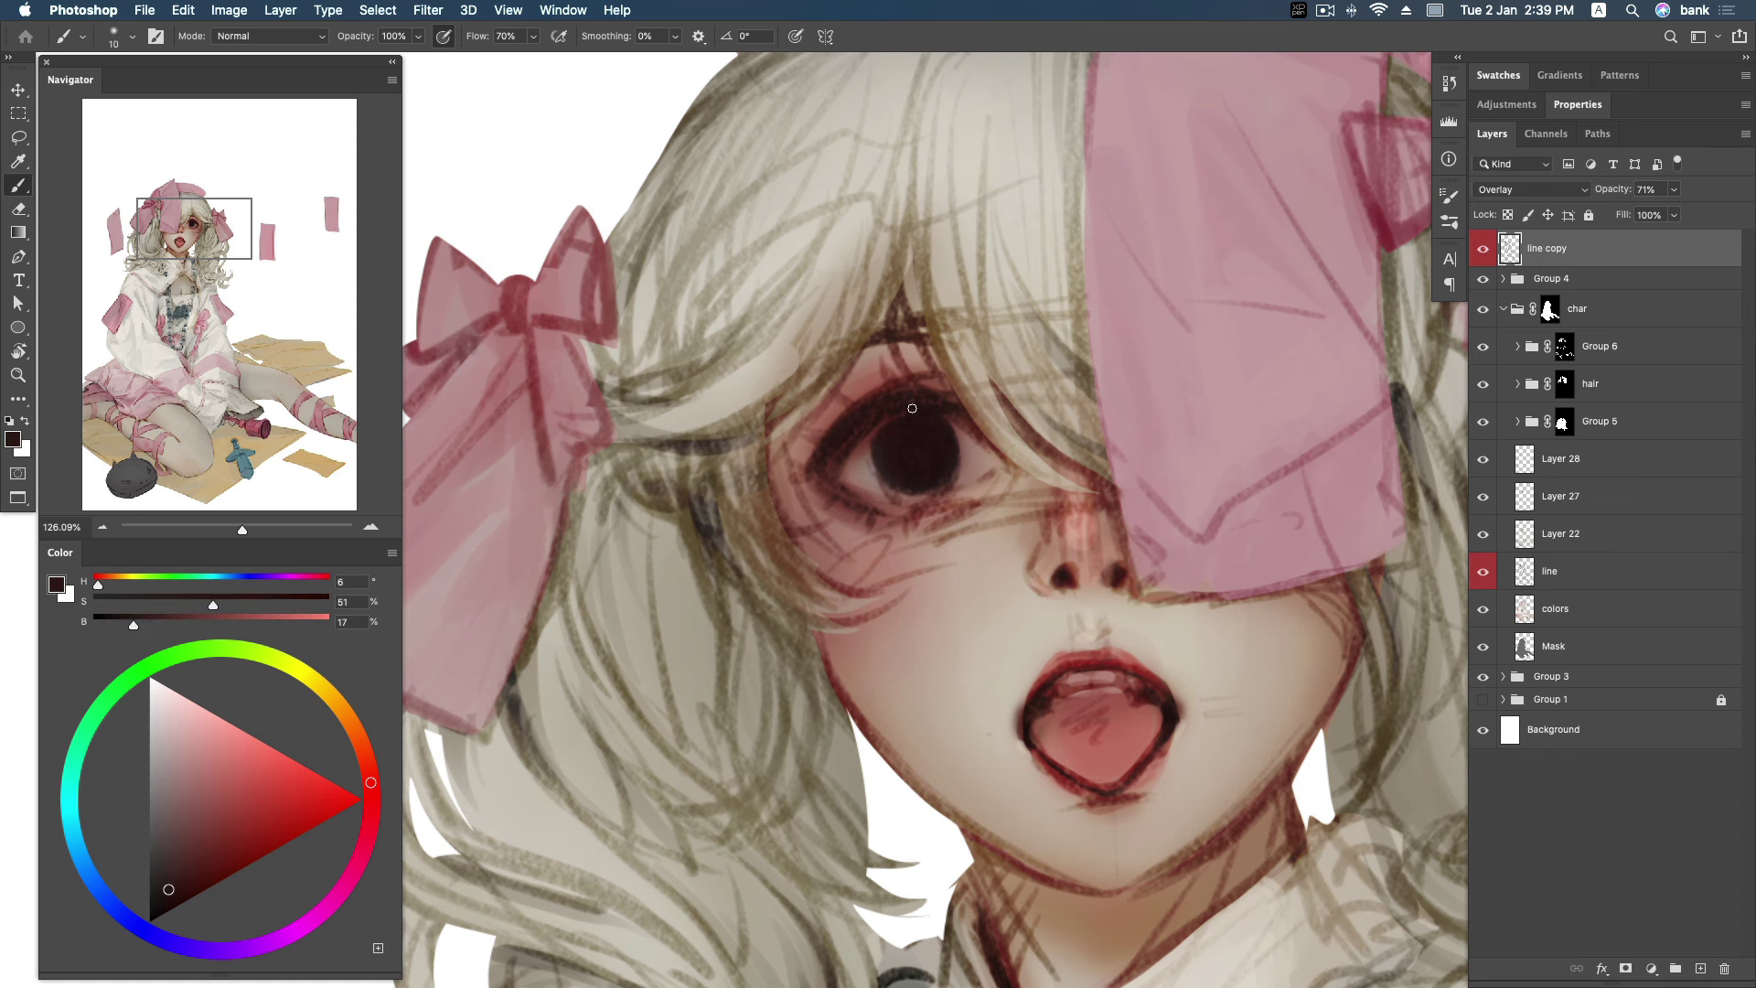
pyautogui.press('[')
pyautogui.rightClick(919, 407)
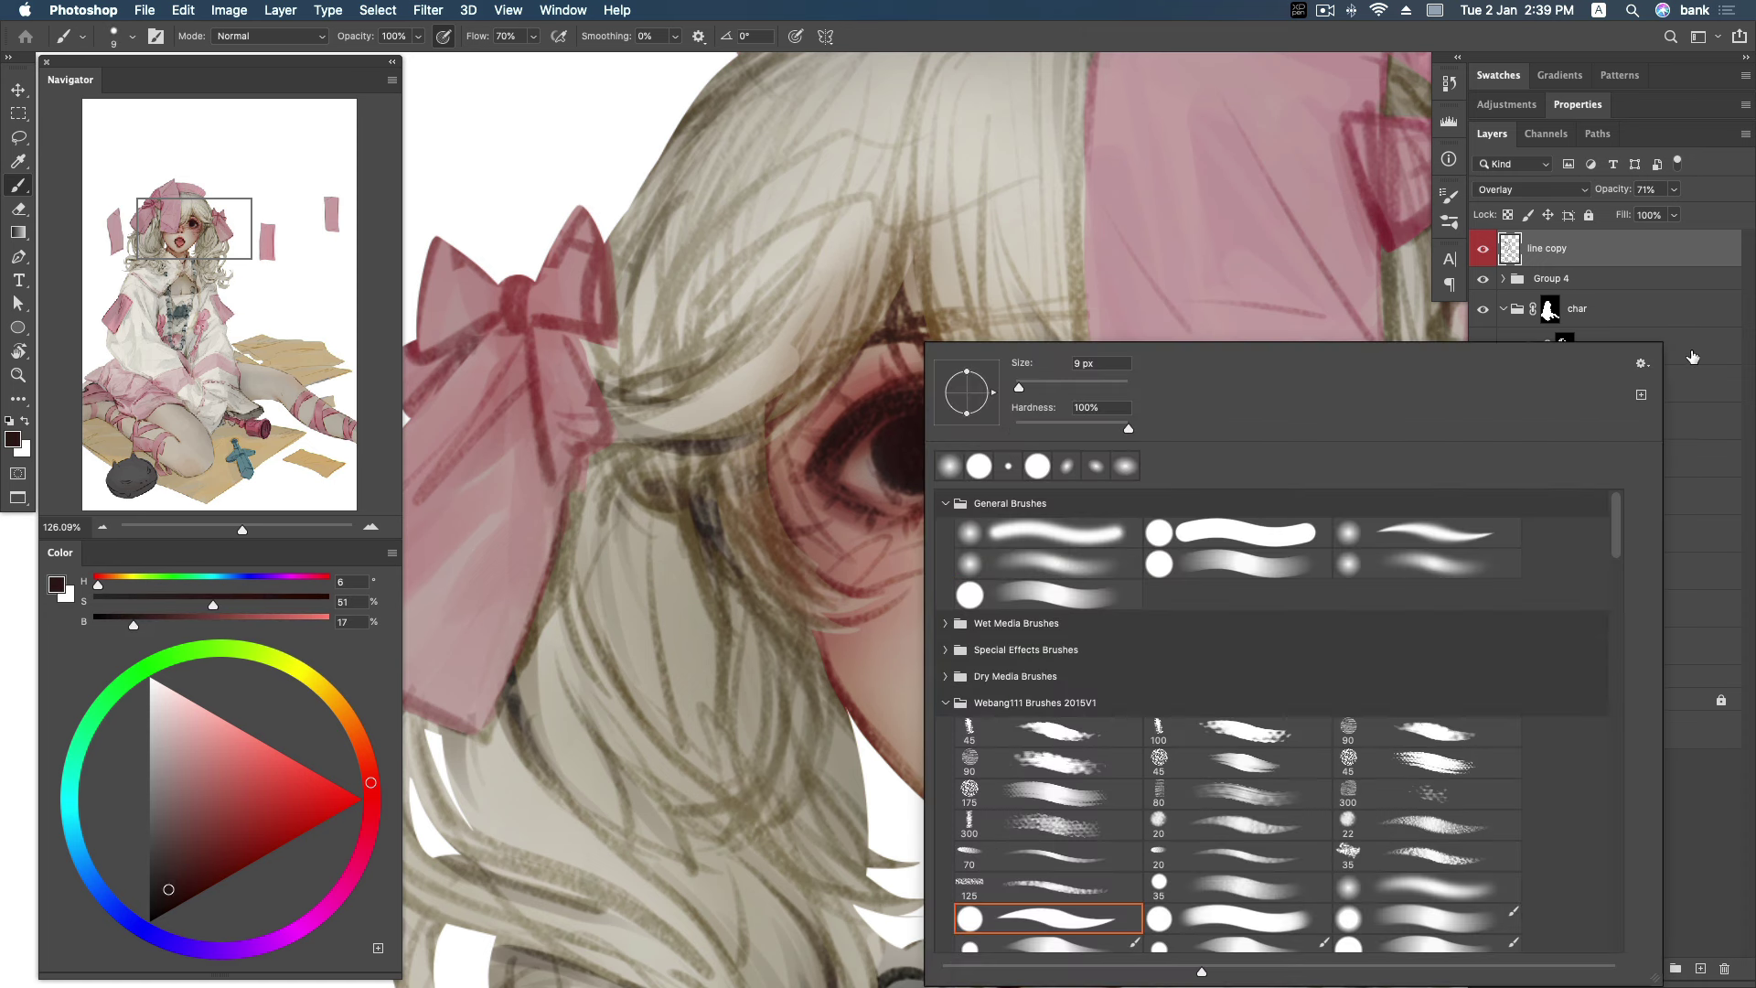
pyautogui.click(1679, 257)
pyautogui.click(1614, 466)
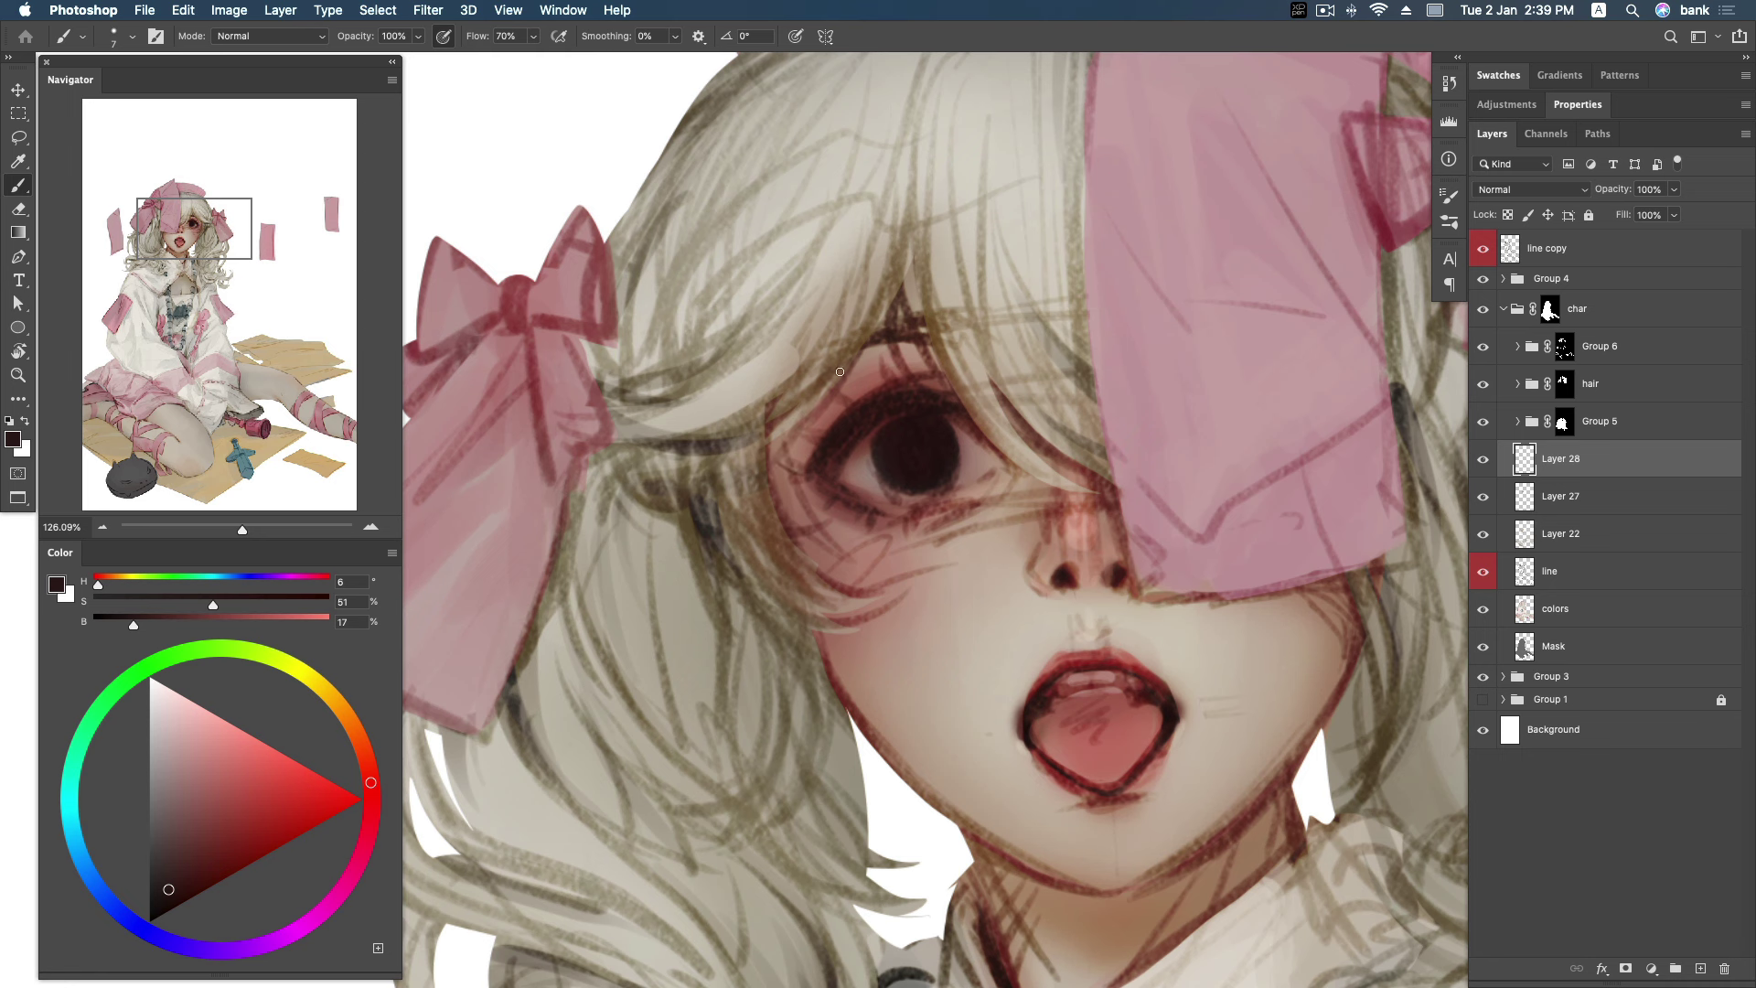
pyautogui.moveTo(817, 468); pyautogui.dragTo(780, 473)
pyautogui.moveTo(834, 389); pyautogui.dragTo(852, 399)
pyautogui.moveTo(193, 879); pyautogui.dragTo(186, 886)
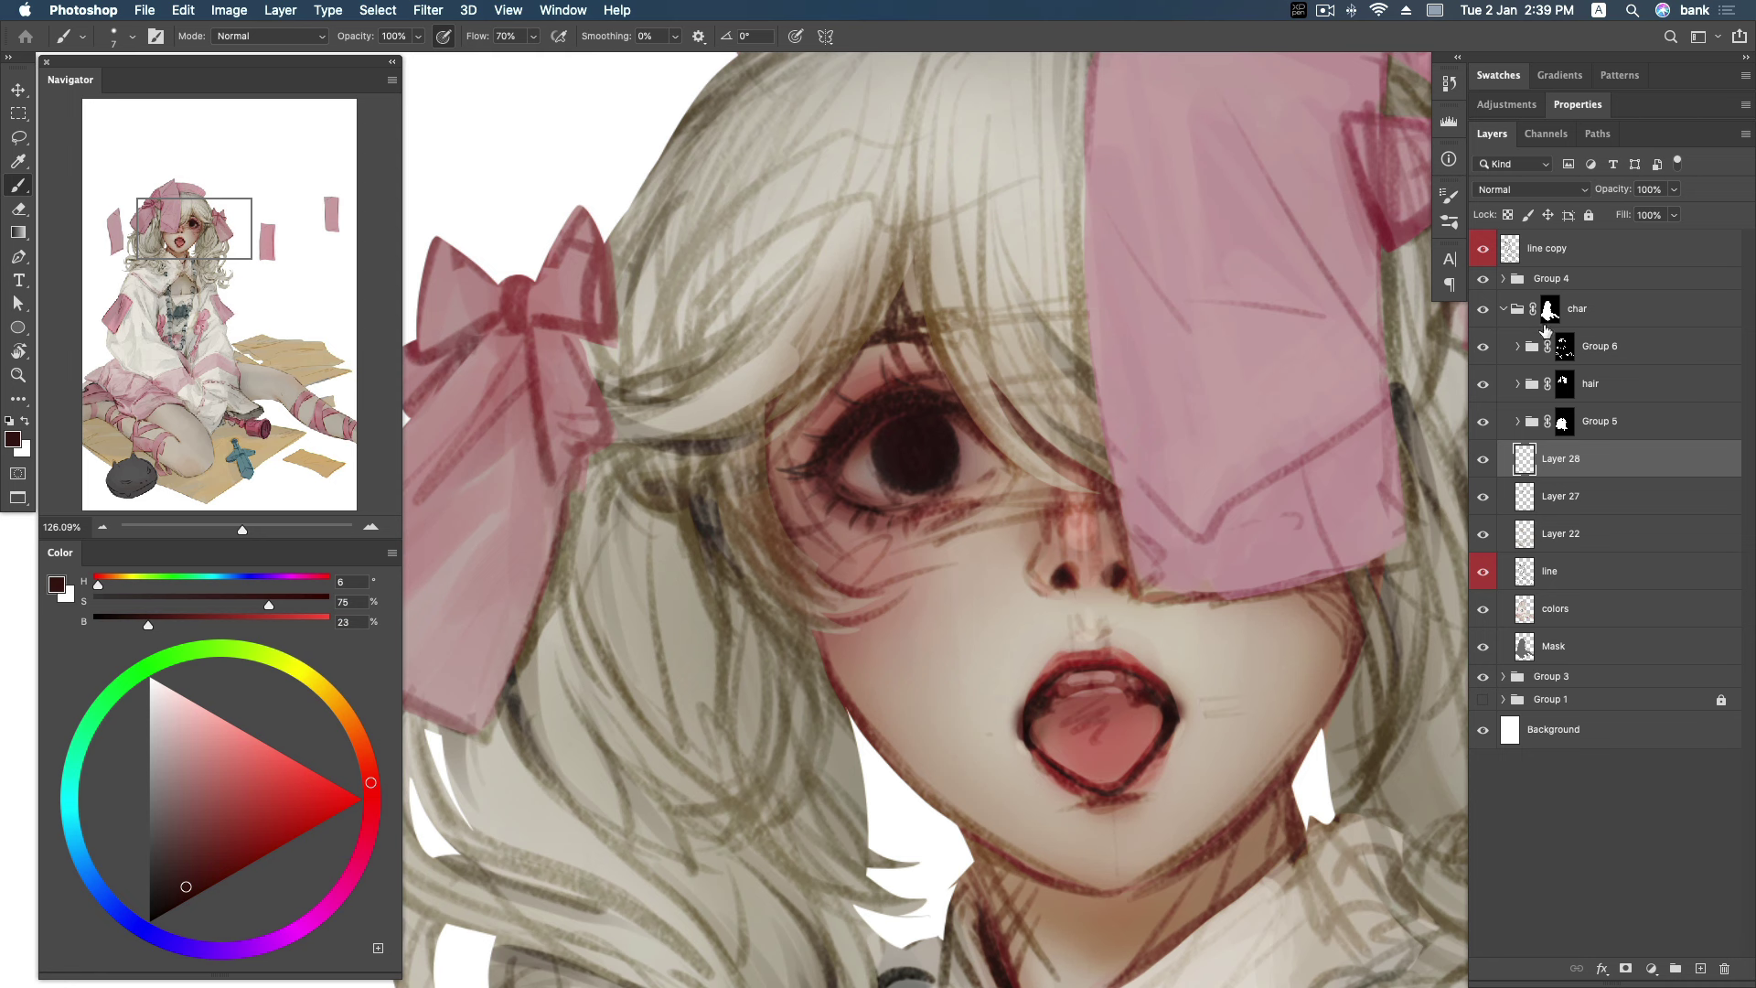
# Compare against the sketch lines, then darken the upper eyelid line and add an outer-corner lash.
pyautogui.click(1482, 249)
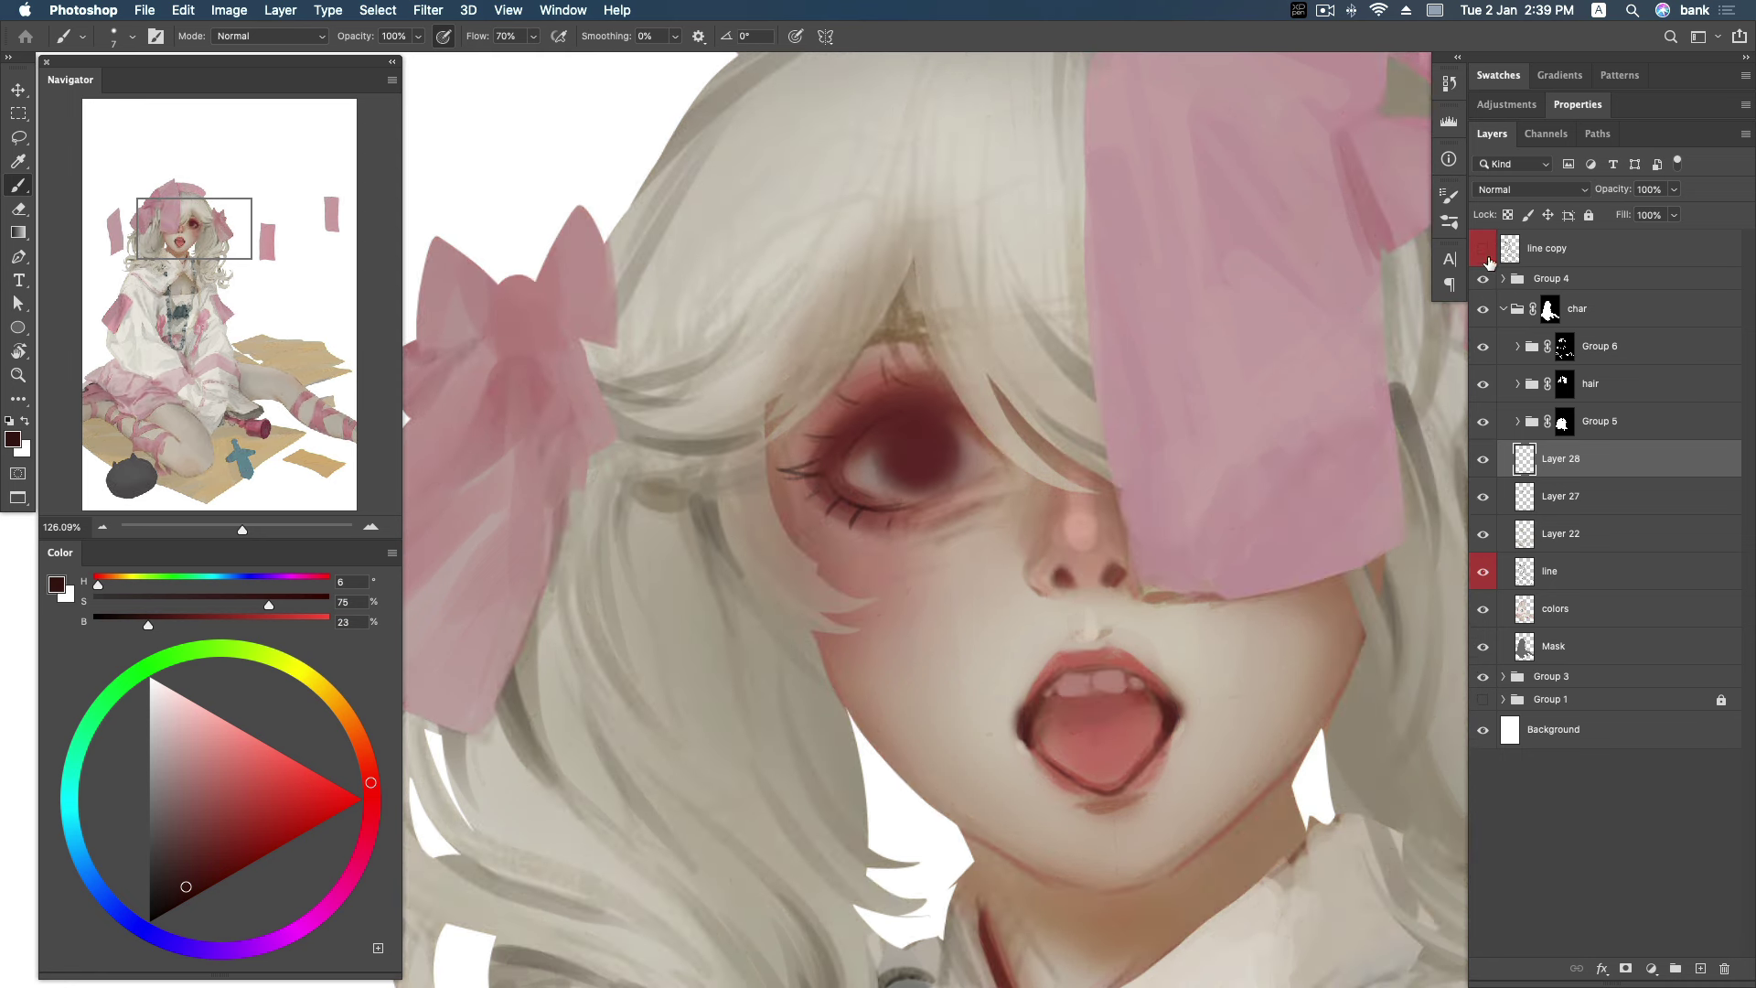
pyautogui.click(1483, 249)
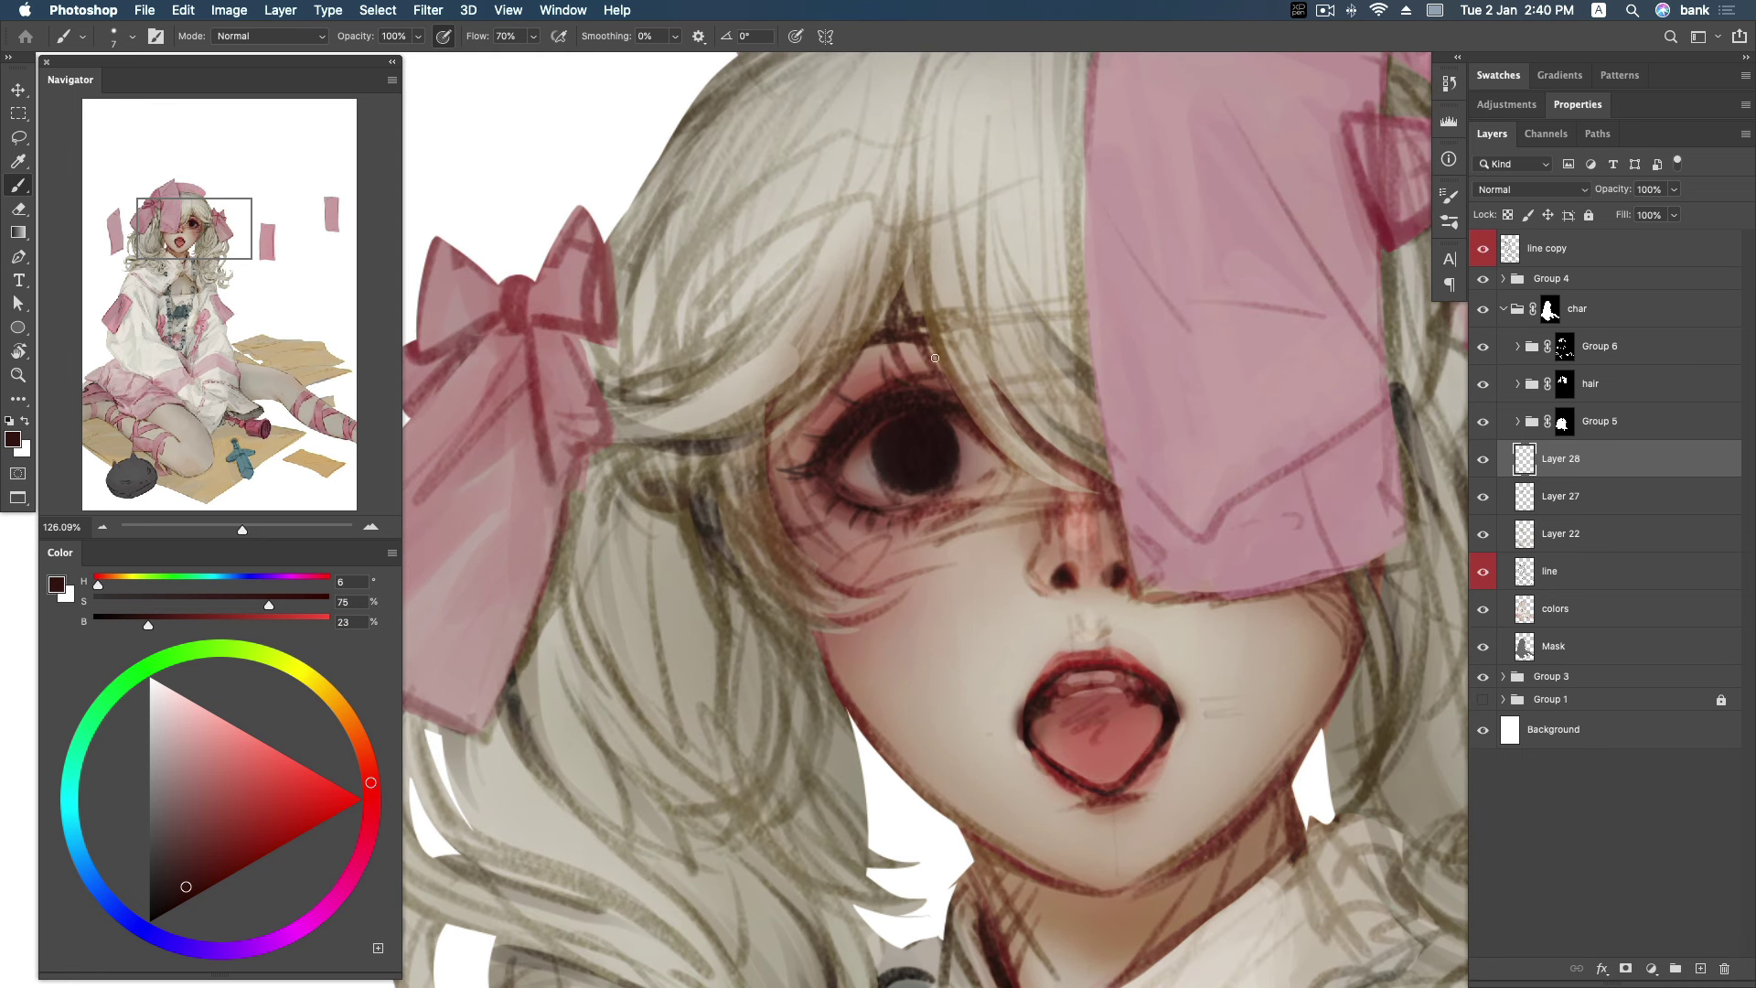
pyautogui.moveTo(863, 347); pyautogui.dragTo(914, 342)
pyautogui.moveTo(801, 482); pyautogui.dragTo(777, 477)
# With sketch lines hidden and a darker, duller colour, darken the lower lid edge and add lashes.
pyautogui.click(1482, 248)
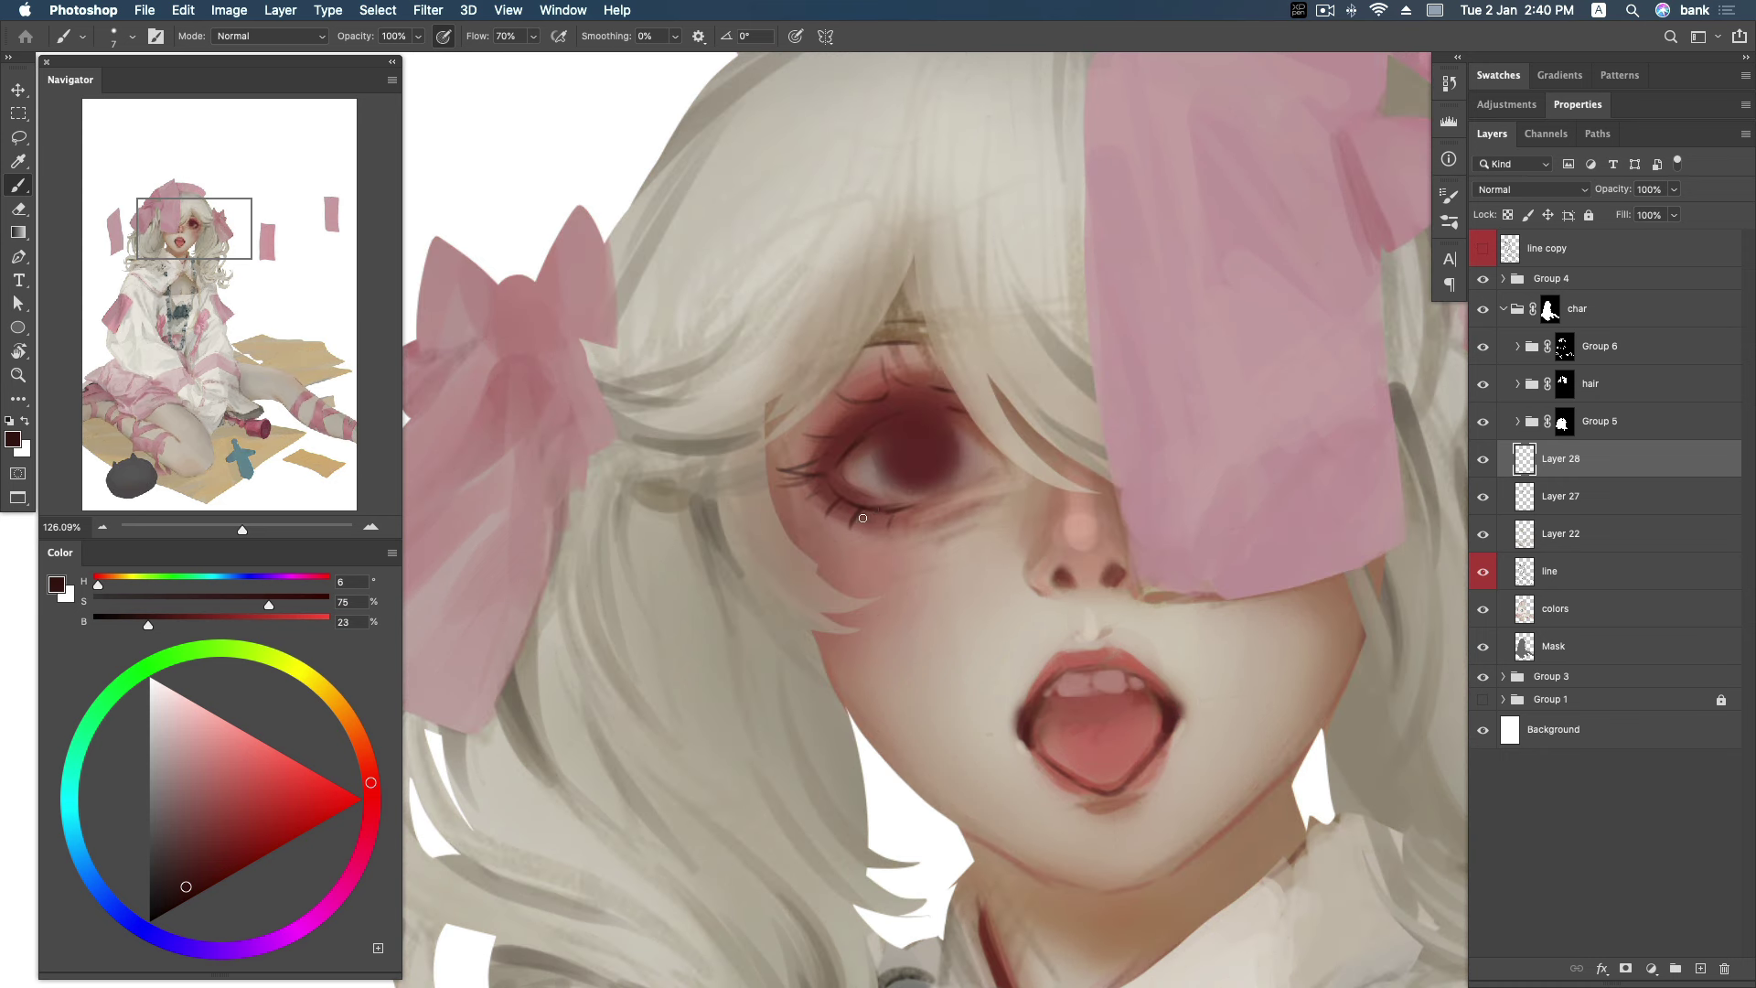
pyautogui.keyDown('alt'); pyautogui.click(908, 448); pyautogui.keyUp('alt')
pyautogui.moveTo(892, 511); pyautogui.dragTo(903, 509)
pyautogui.moveTo(795, 471); pyautogui.dragTo(819, 463)
pyautogui.press(']')
pyautogui.press(']')
pyautogui.press(']')
pyautogui.moveTo(843, 405); pyautogui.dragTo(916, 393)
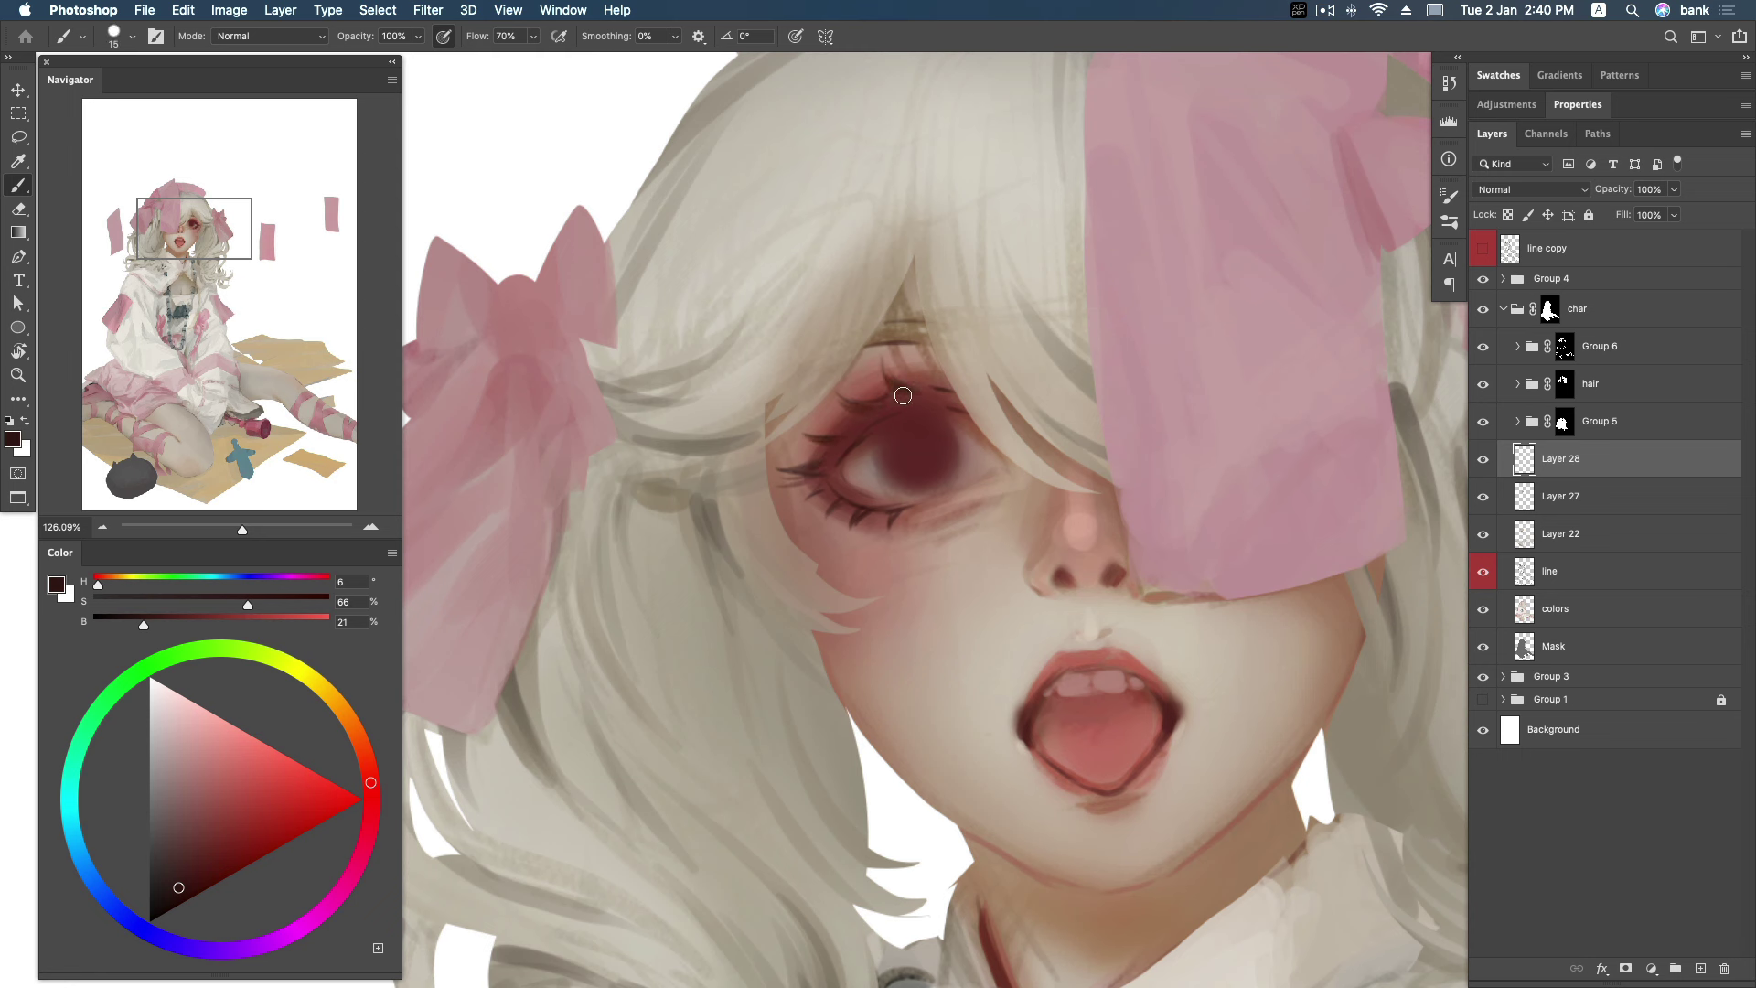
# Switch to a round brush in a less saturated colour and darken the eyelid crease.
pyautogui.press(']')
pyautogui.press(']')
pyautogui.rightClick(867, 425)
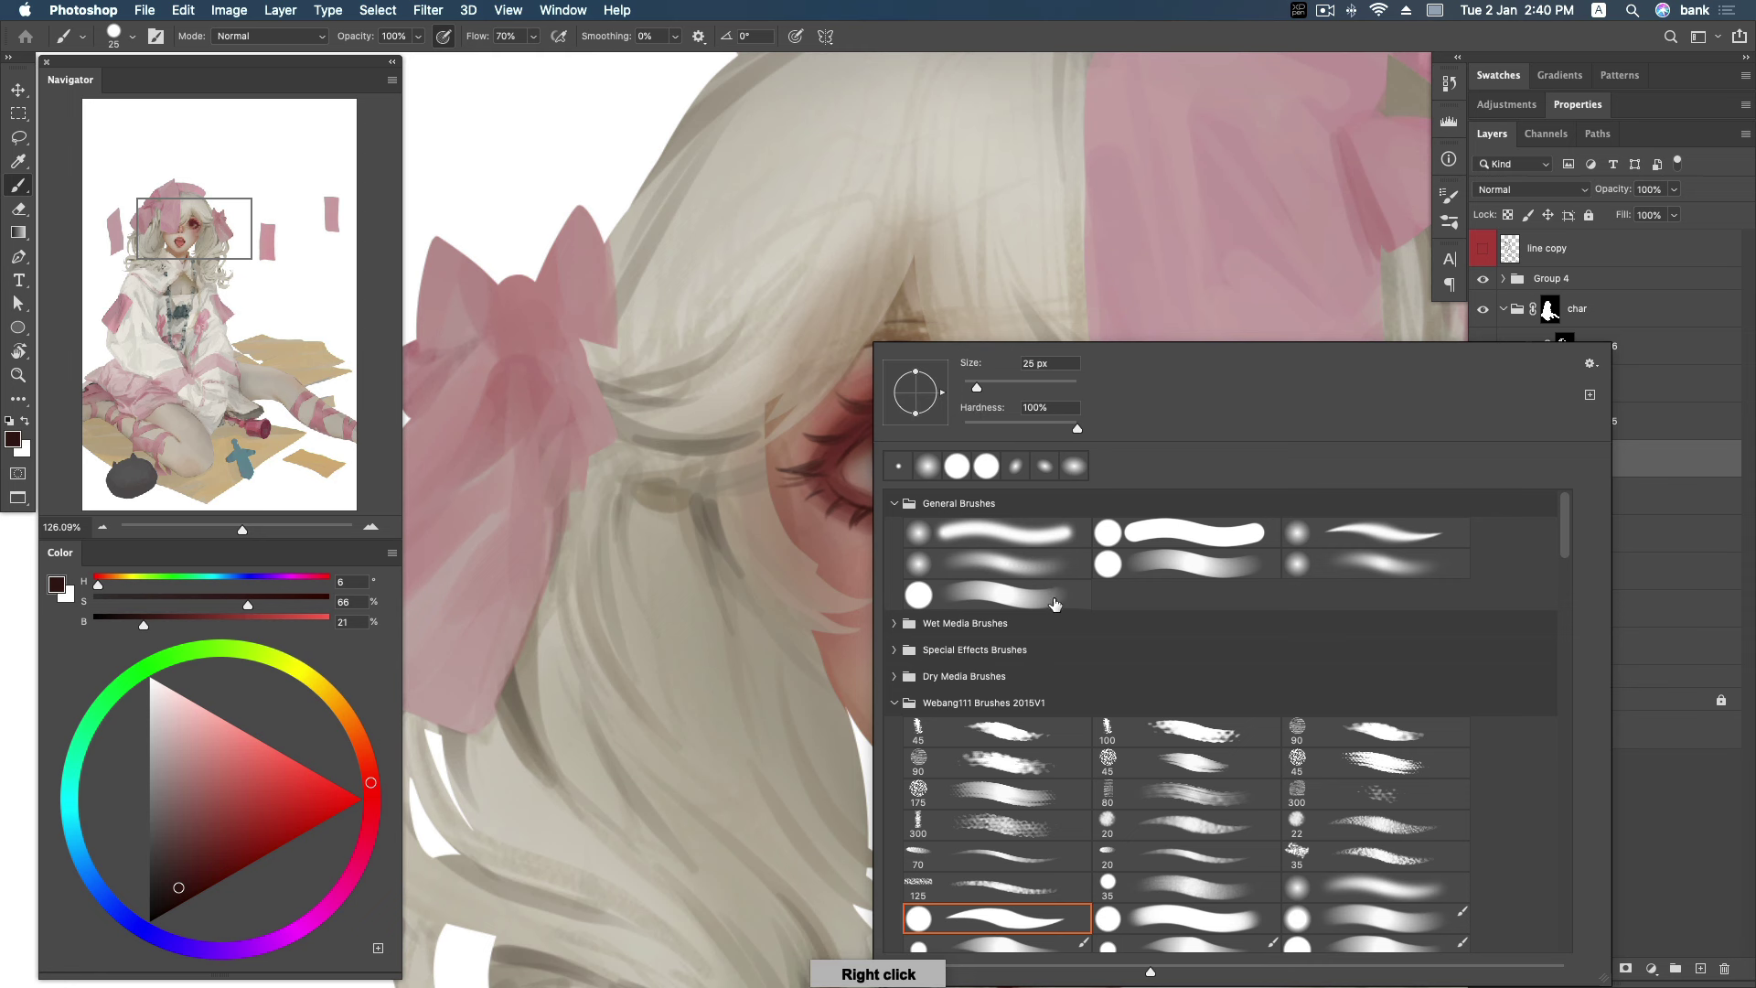
pyautogui.doubleClick(1034, 603)
pyautogui.press('[')
pyautogui.click(178, 887)
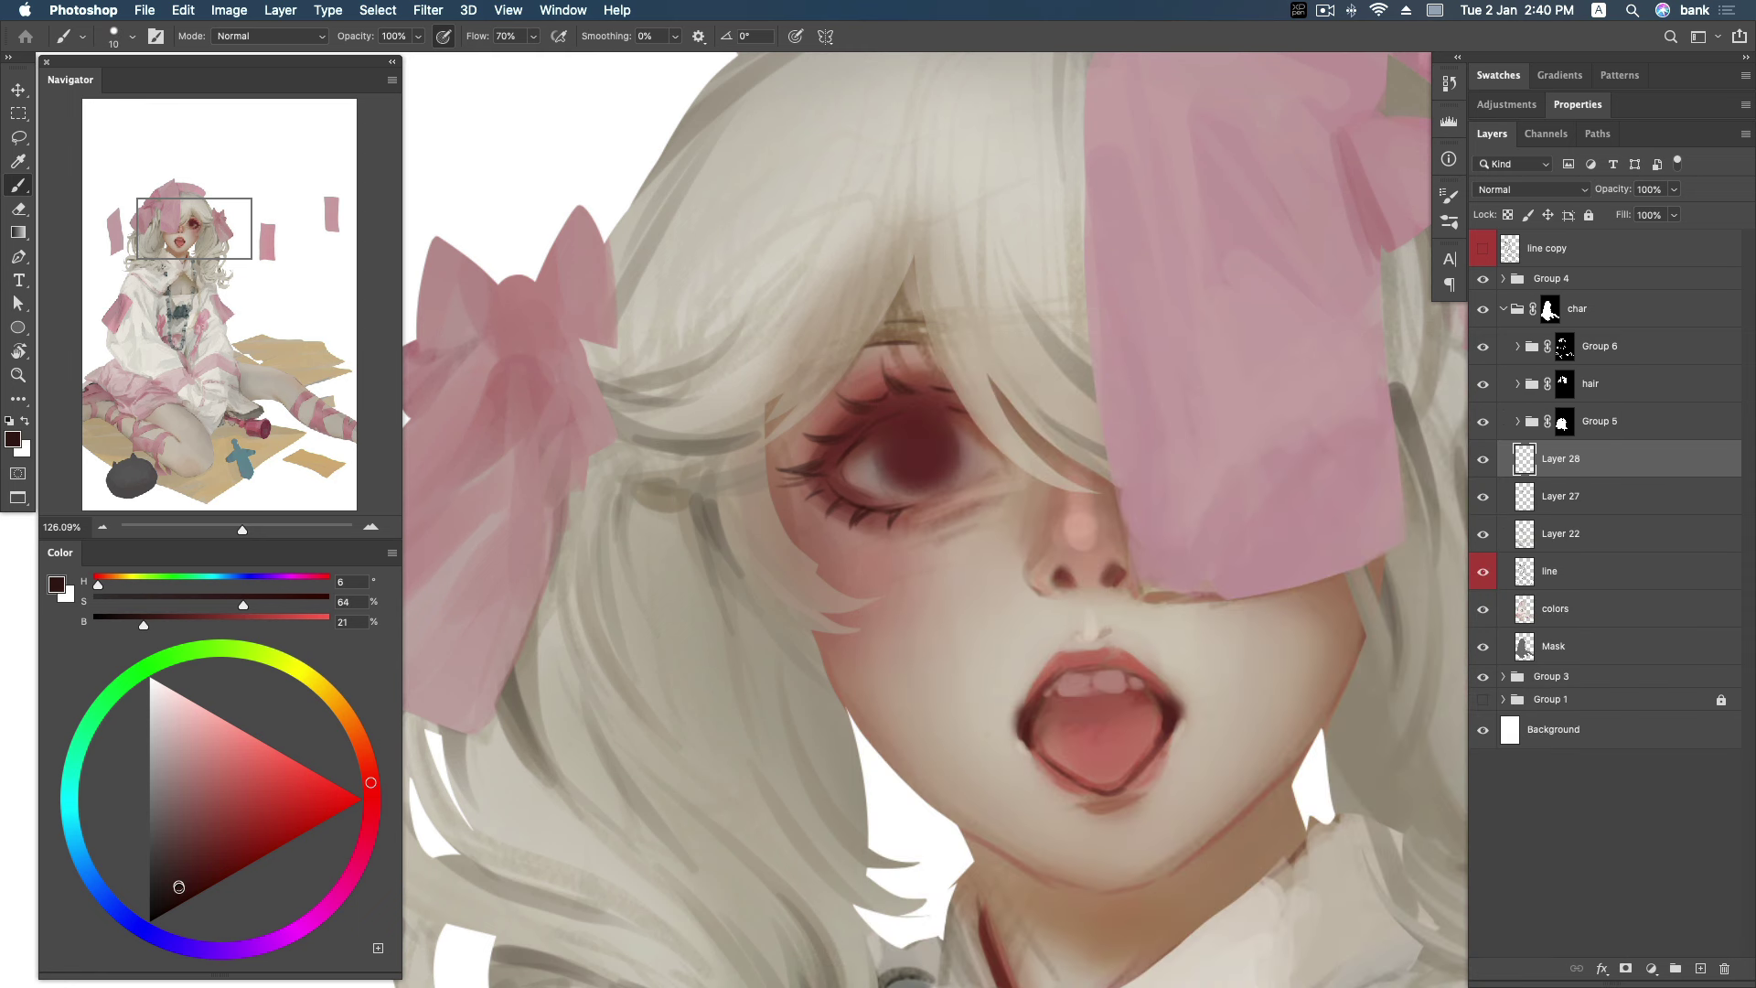
pyautogui.rightClick(855, 428)
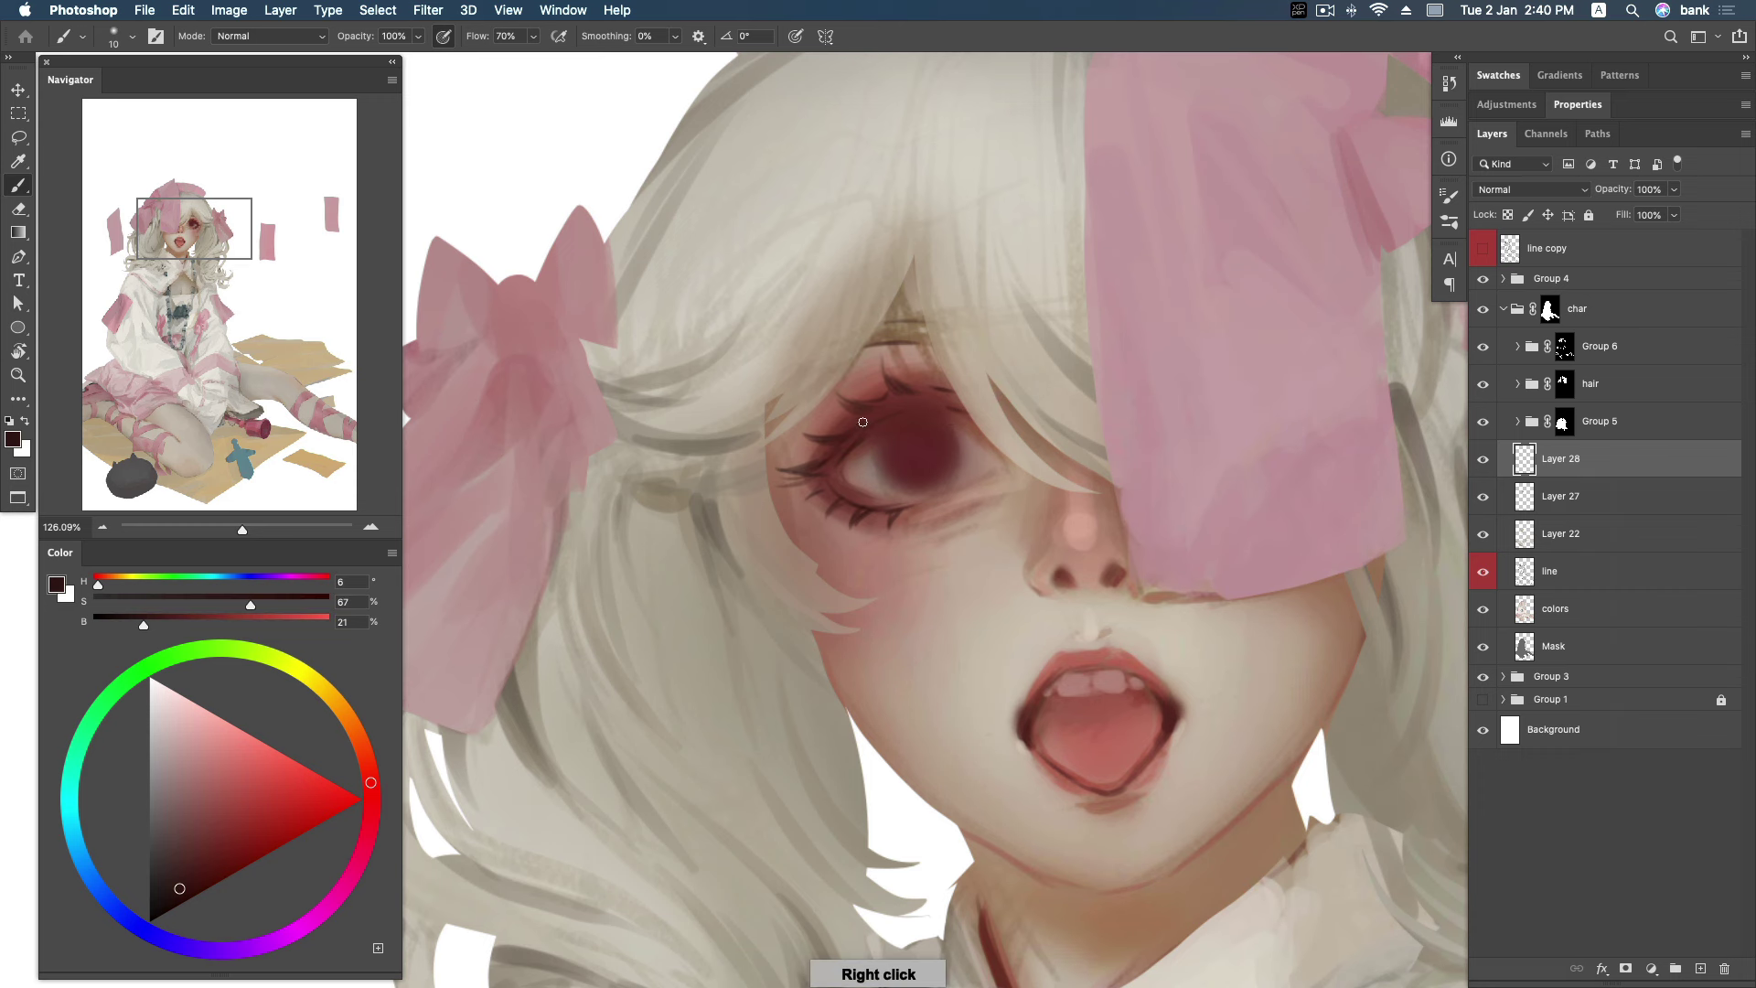
pyautogui.rightClick(867, 428)
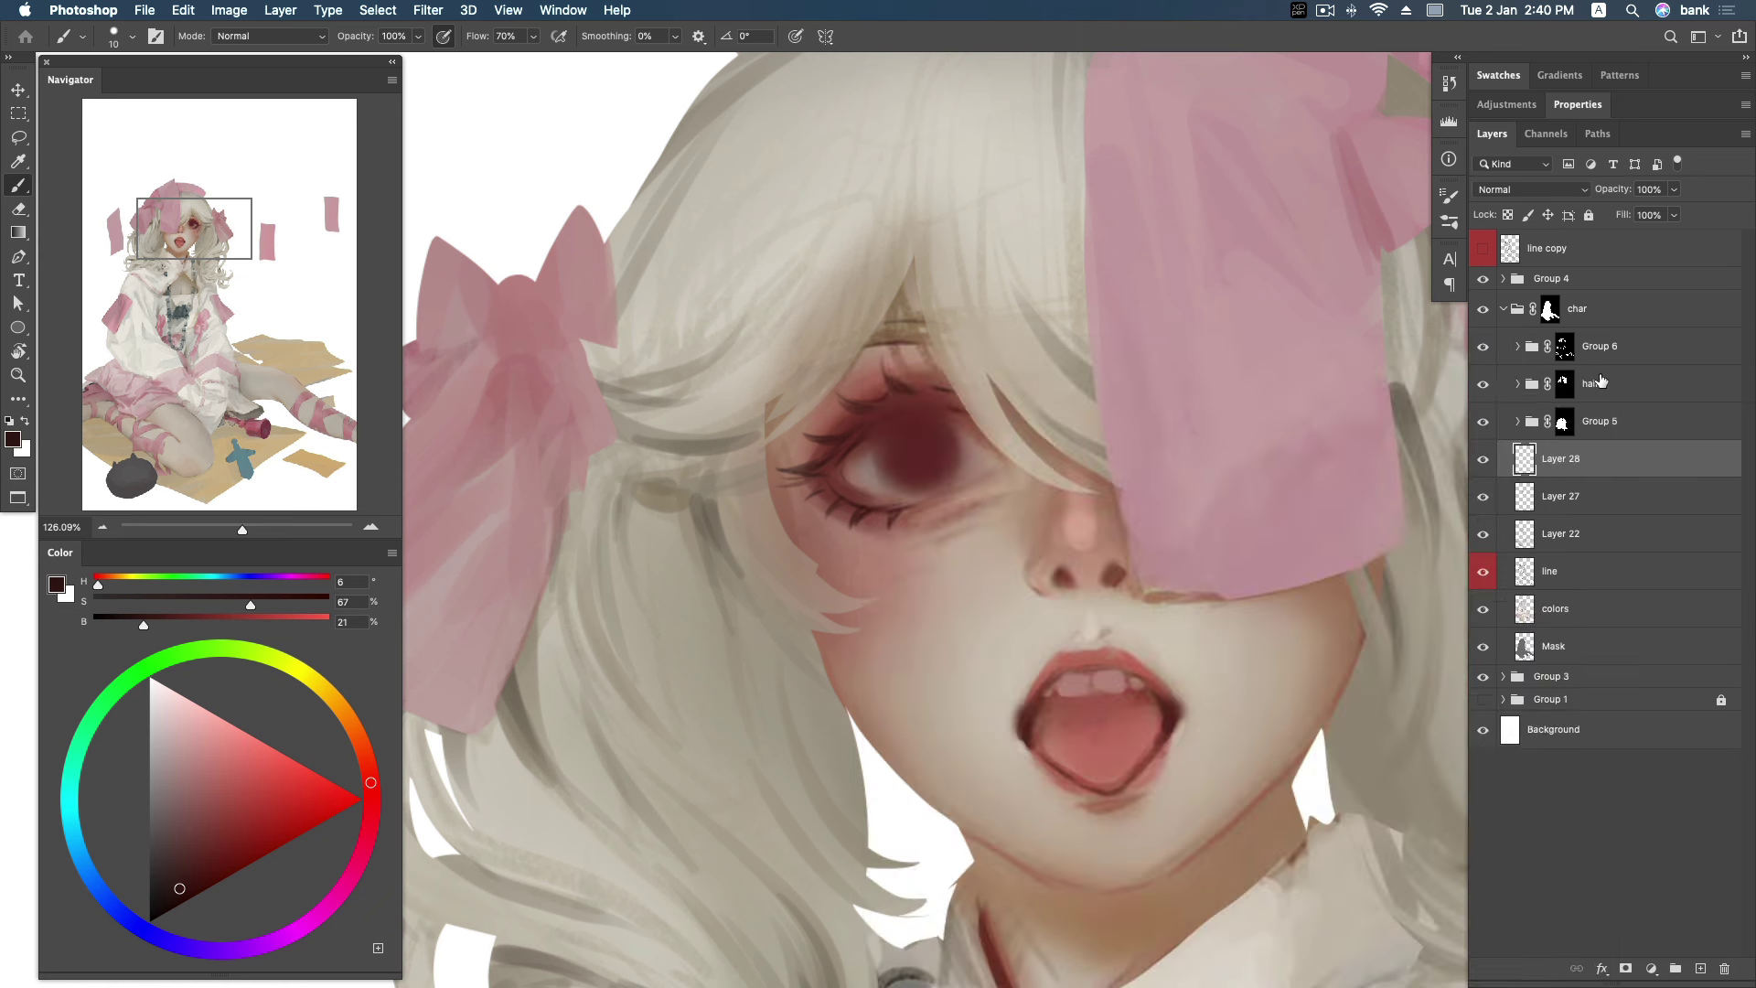
pyautogui.press(']')
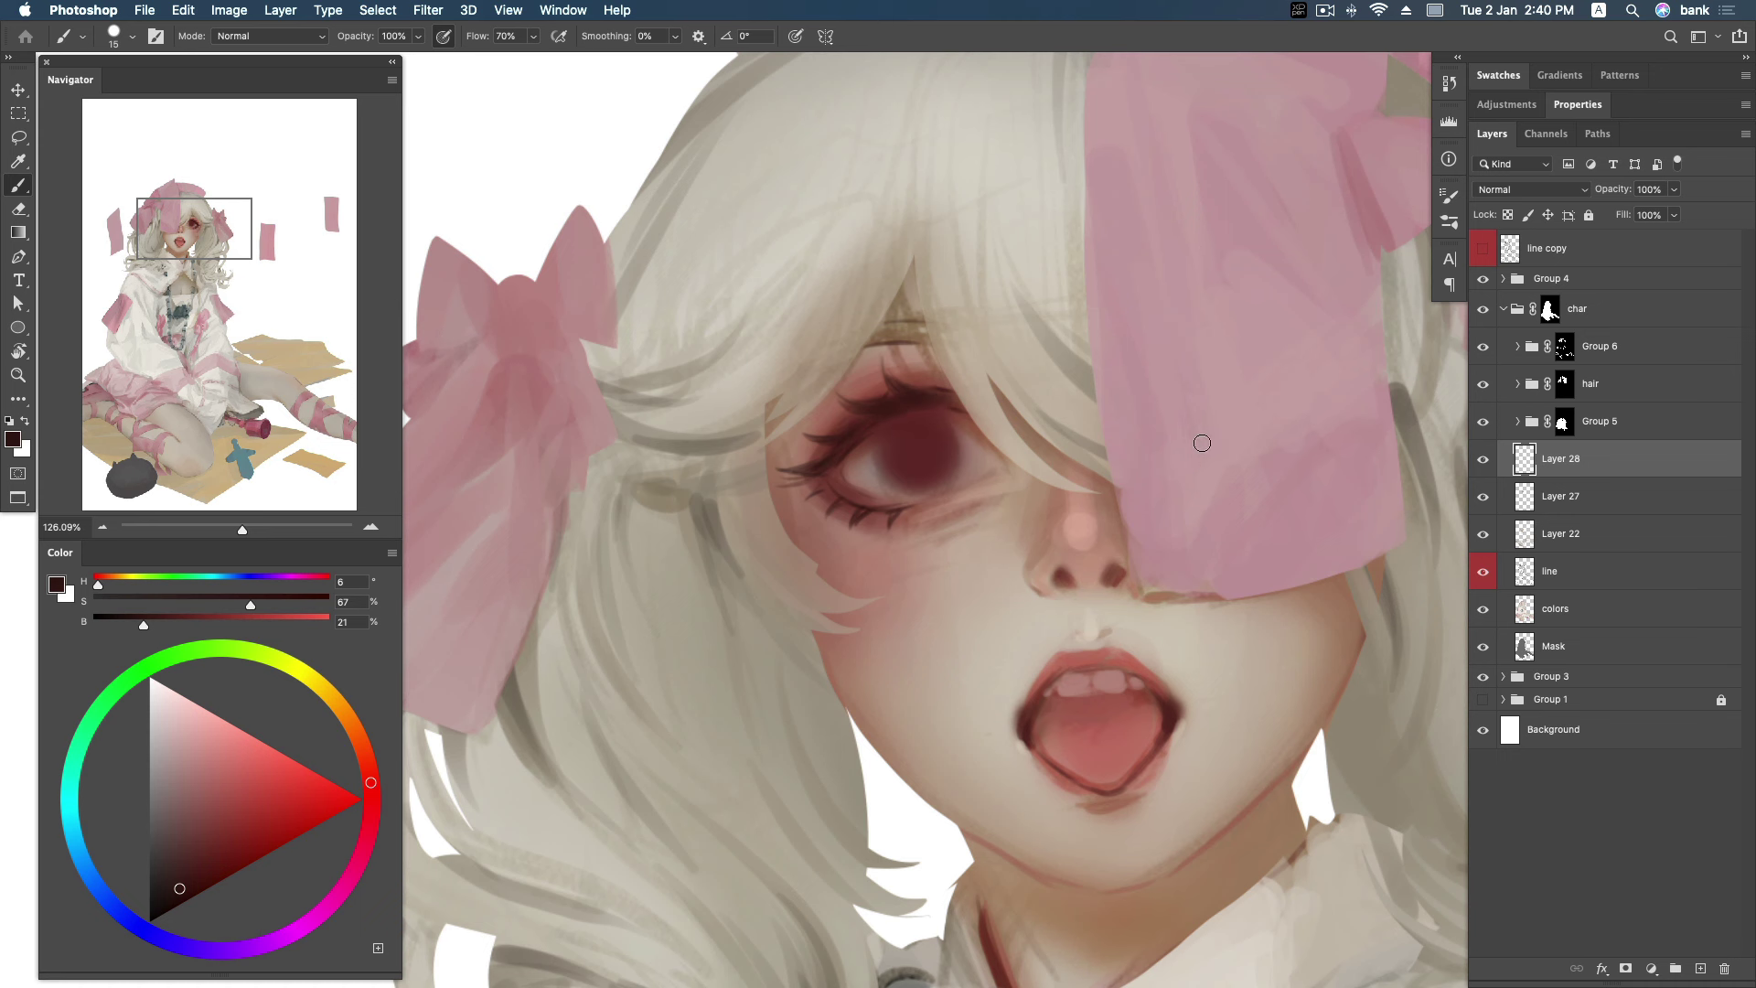
pyautogui.press('[')
pyautogui.moveTo(896, 336)
pyautogui.mouseDown()
pyautogui.moveTo(873, 347)
pyautogui.moveTo(940, 334)
pyautogui.mouseUp()
# Choose a larger brush preset and paint the iris darker.
pyautogui.press(']')
pyautogui.press(']')
pyautogui.press(']')
pyautogui.rightClick(903, 431)
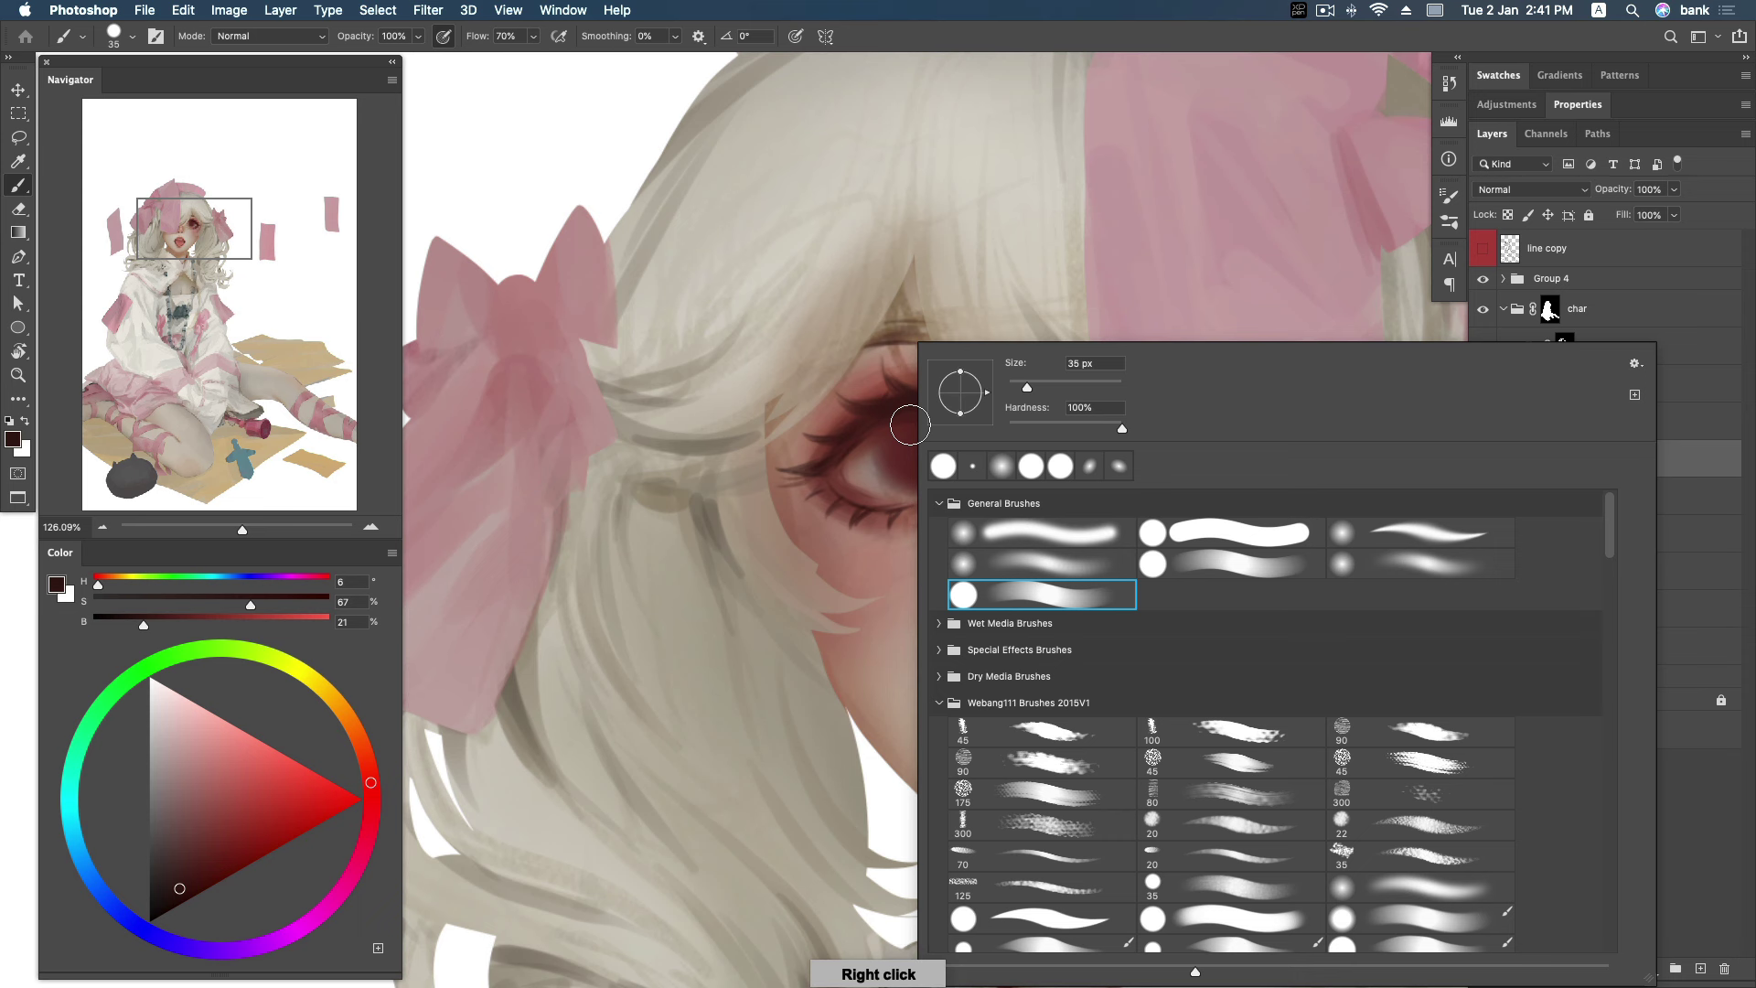
pyautogui.click(892, 394)
pyautogui.moveTo(929, 452); pyautogui.dragTo(917, 423)
pyautogui.press(']')
pyautogui.press(']')
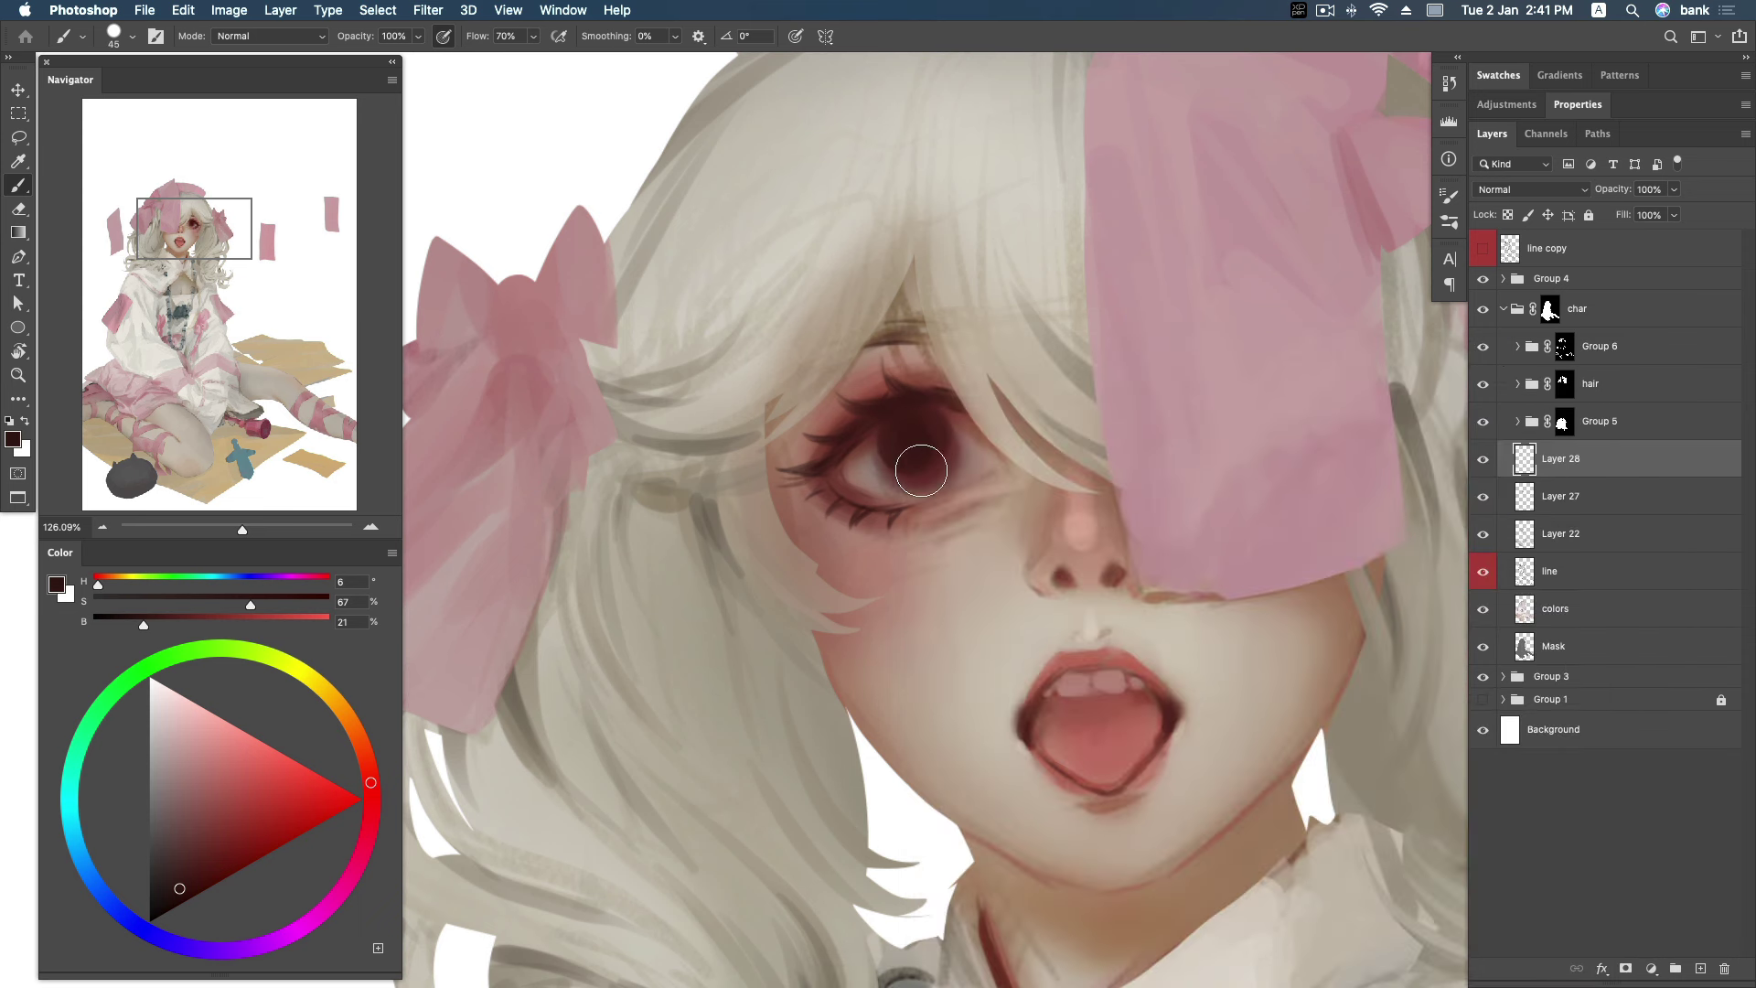
pyautogui.press('[')
pyautogui.press('[')
pyautogui.press('[')
pyautogui.press('[')
pyautogui.press('[')
pyautogui.press('[')
# Using a lighter red and slightly larger brush, paint a reddish line along the lower eyelid.
pyautogui.click(1483, 248)
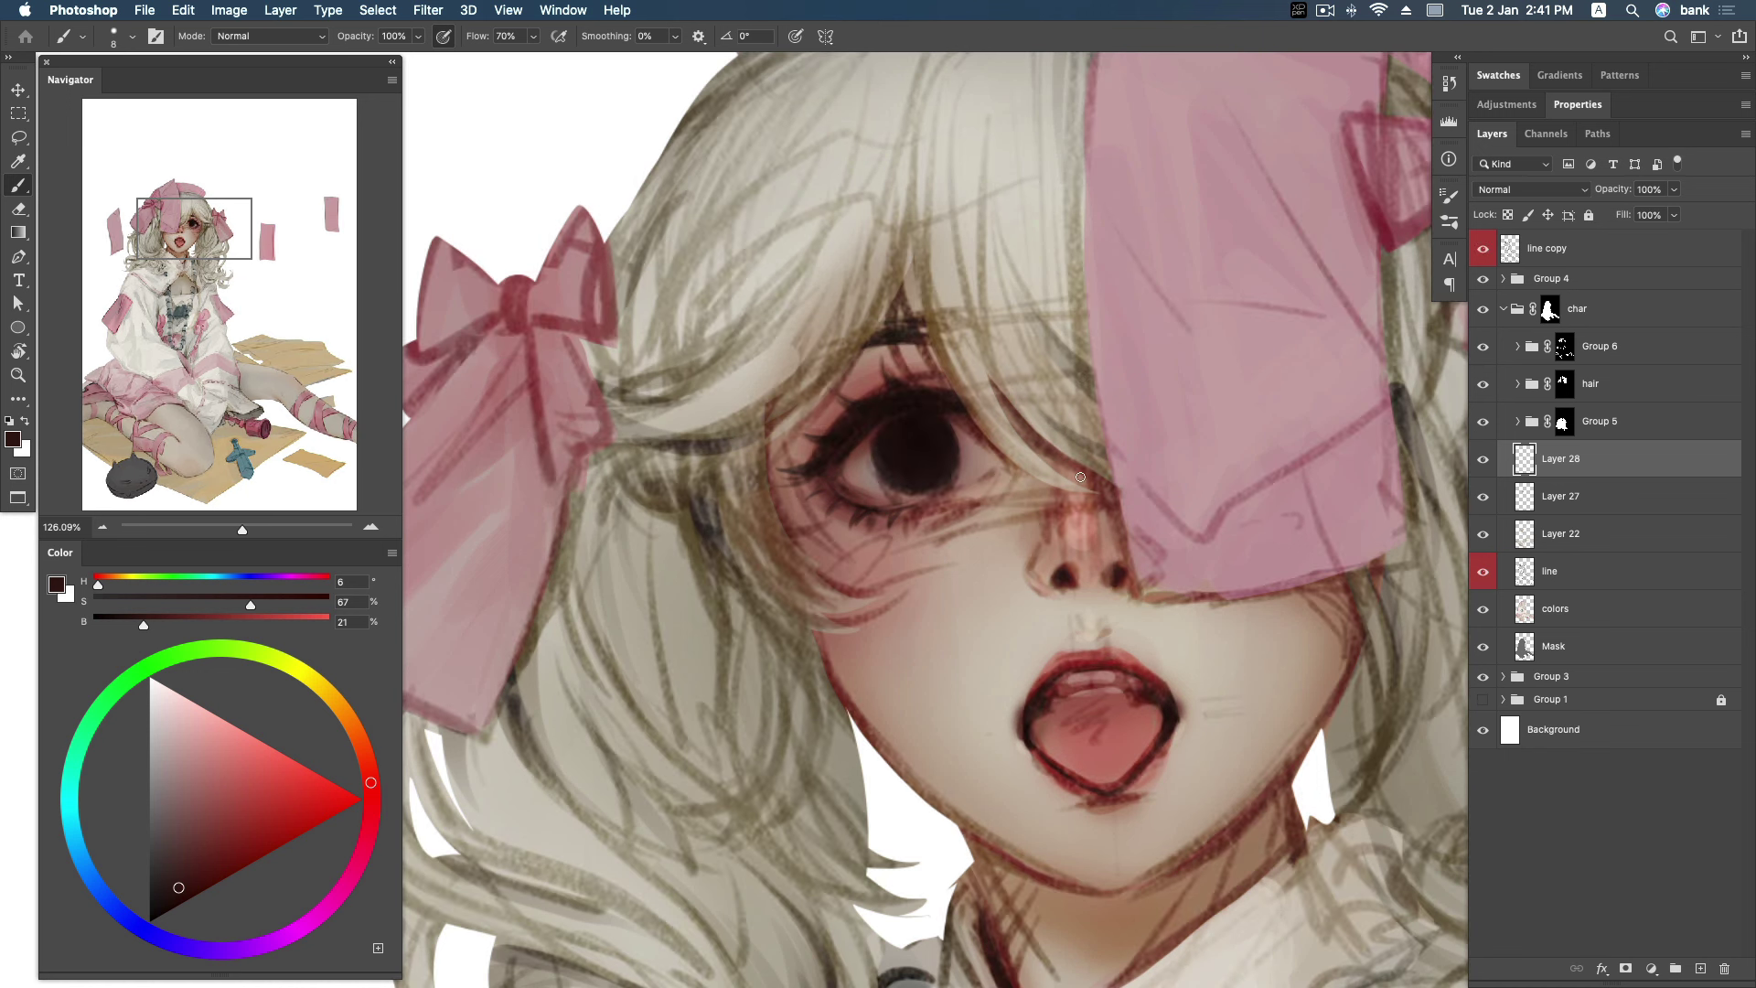
pyautogui.click(203, 863)
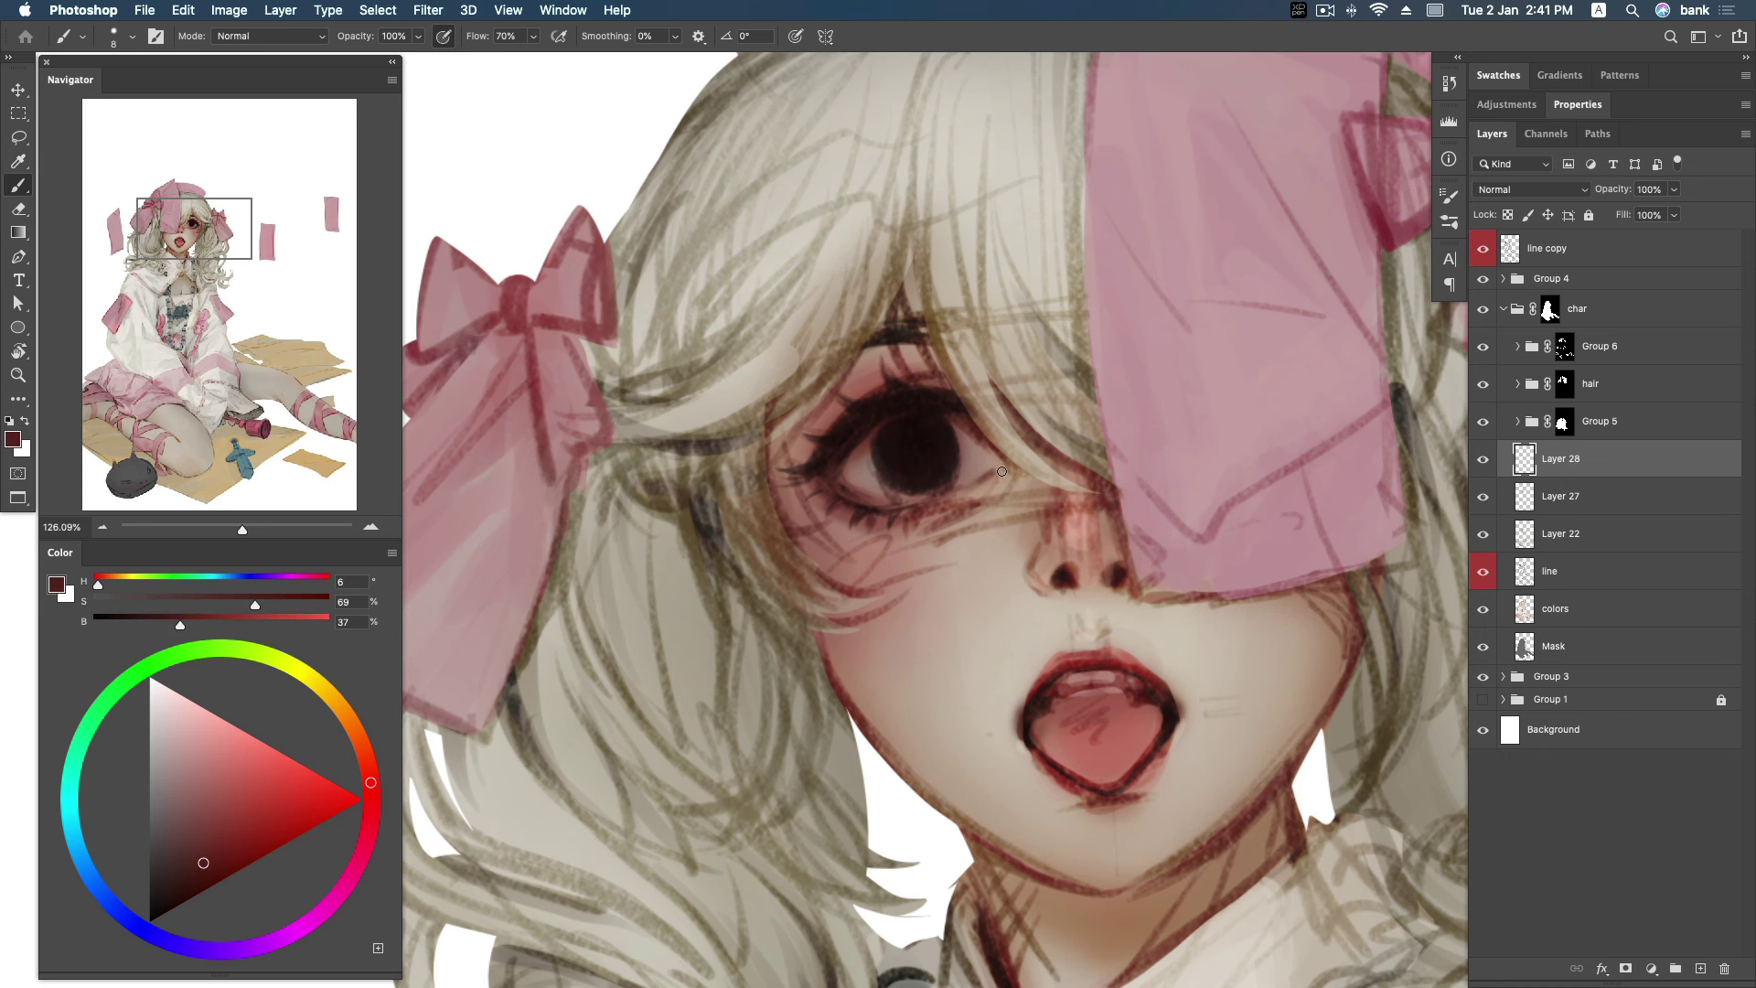
pyautogui.rightClick(1006, 469)
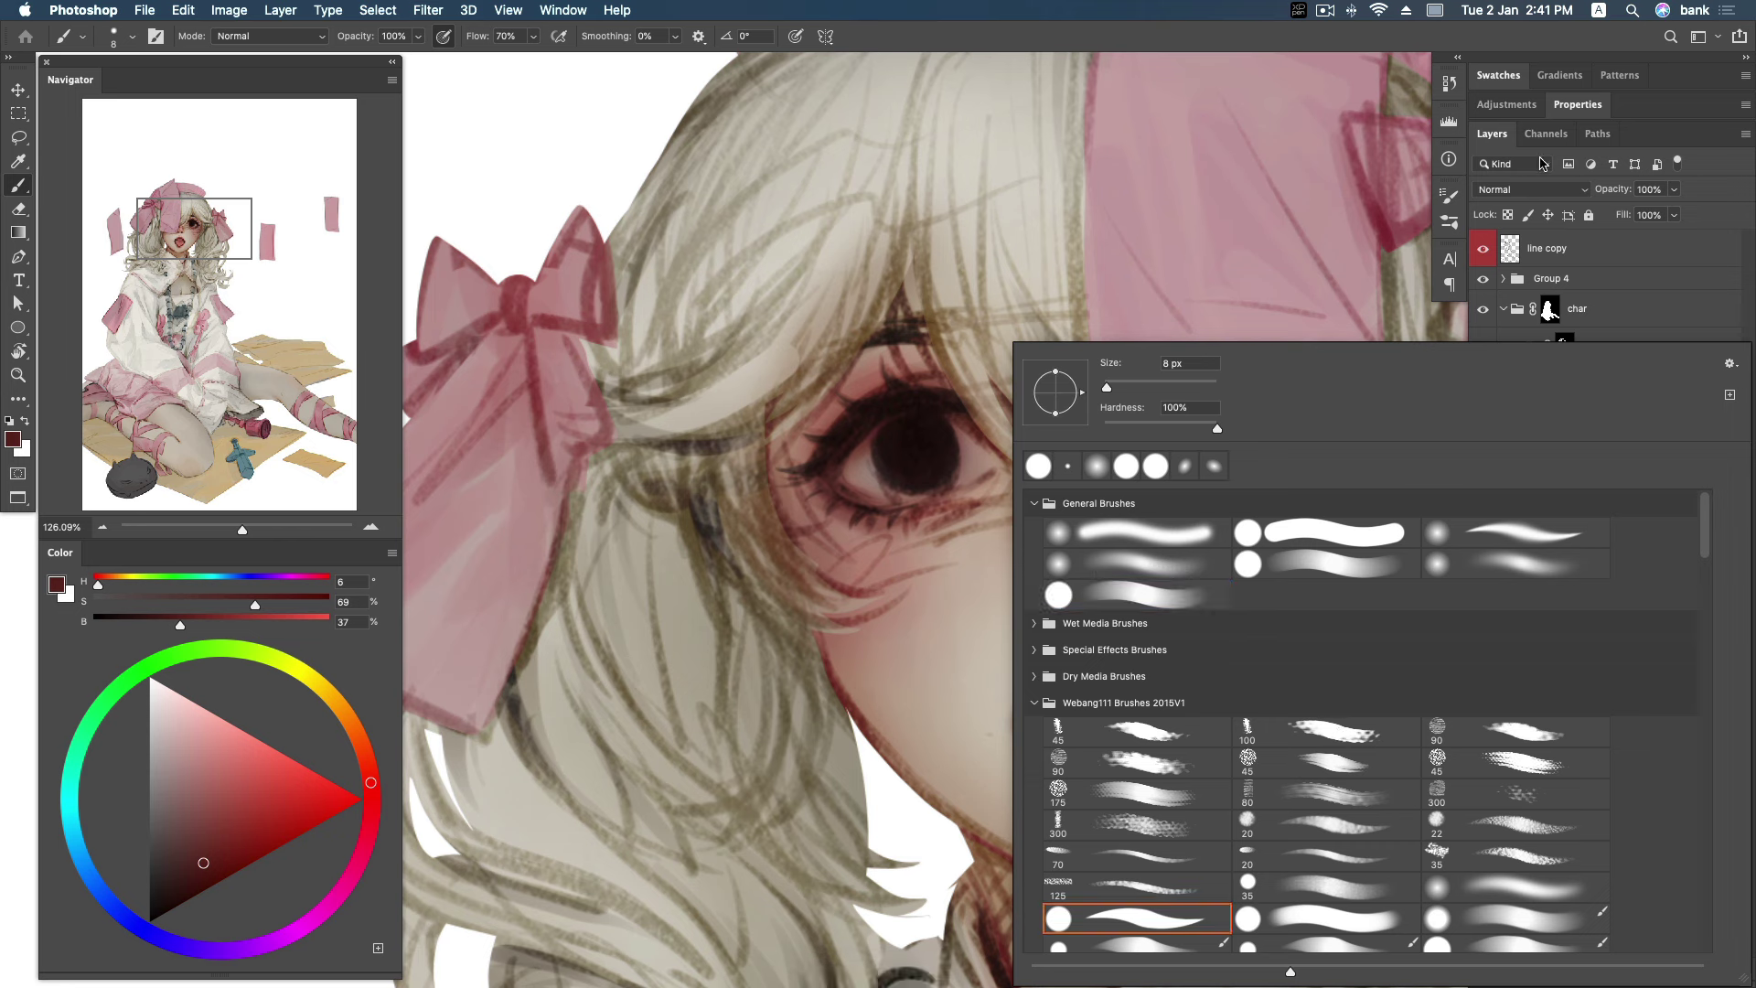
pyautogui.press('Escape')
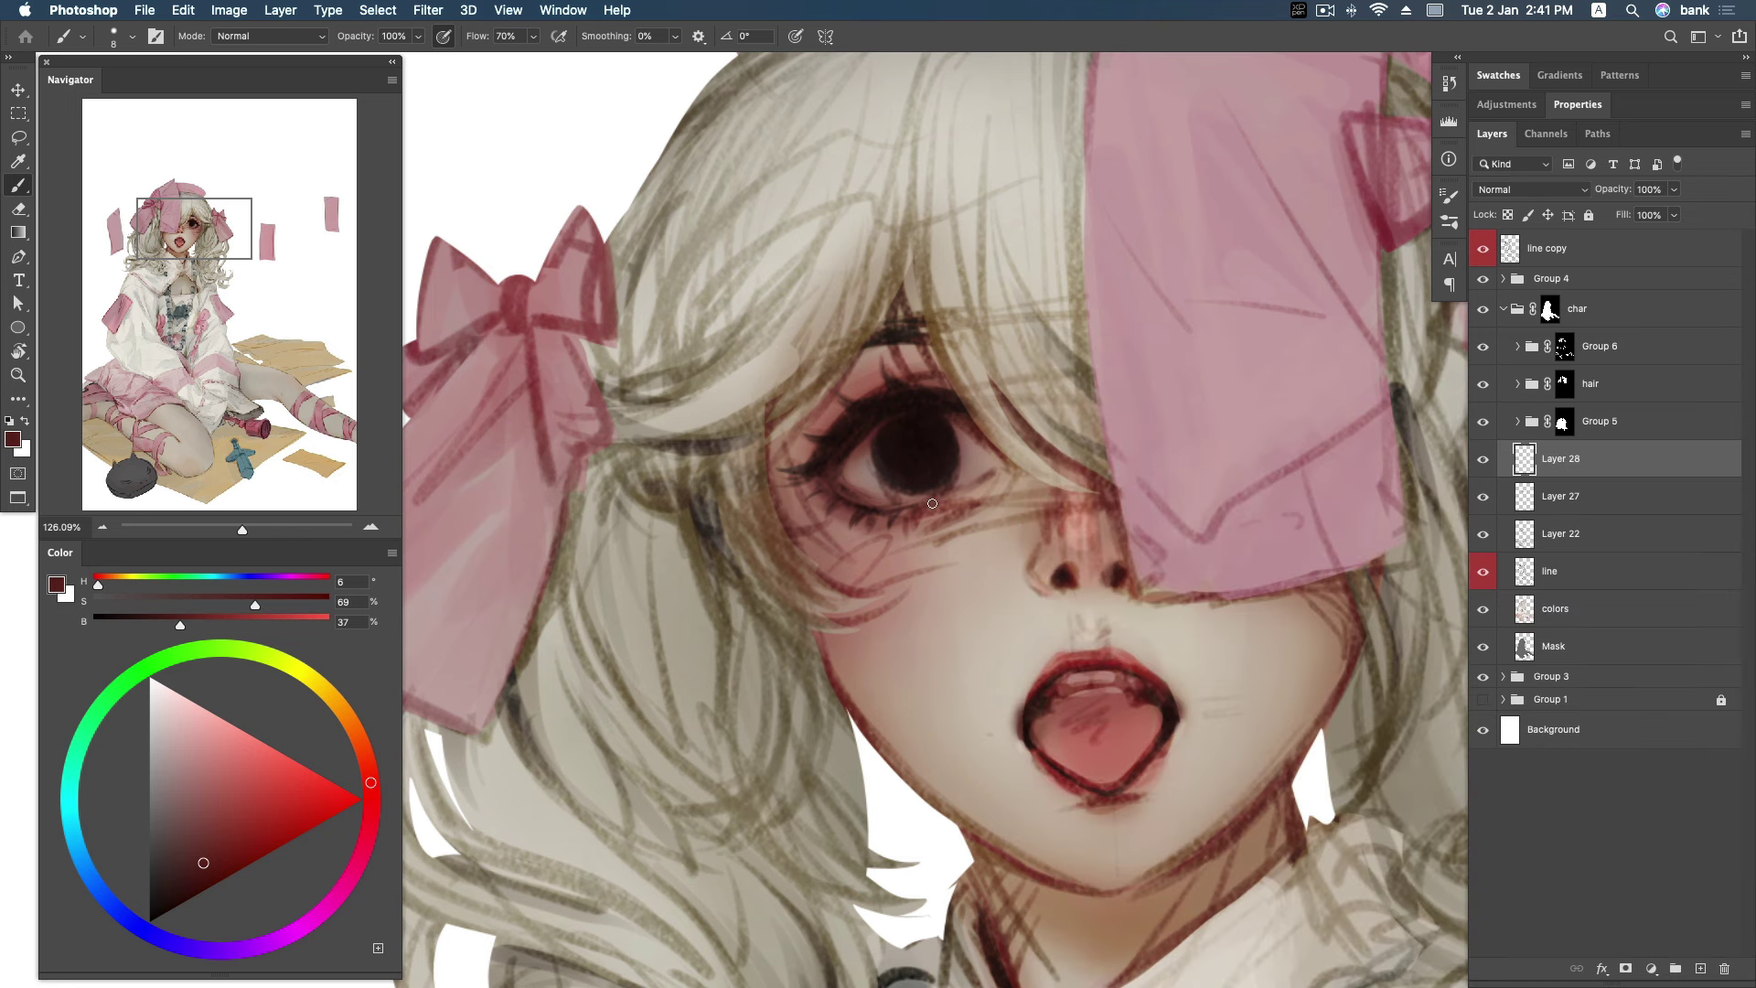
pyautogui.press(']')
pyautogui.click(1483, 248)
pyautogui.press(']')
pyautogui.press(']')
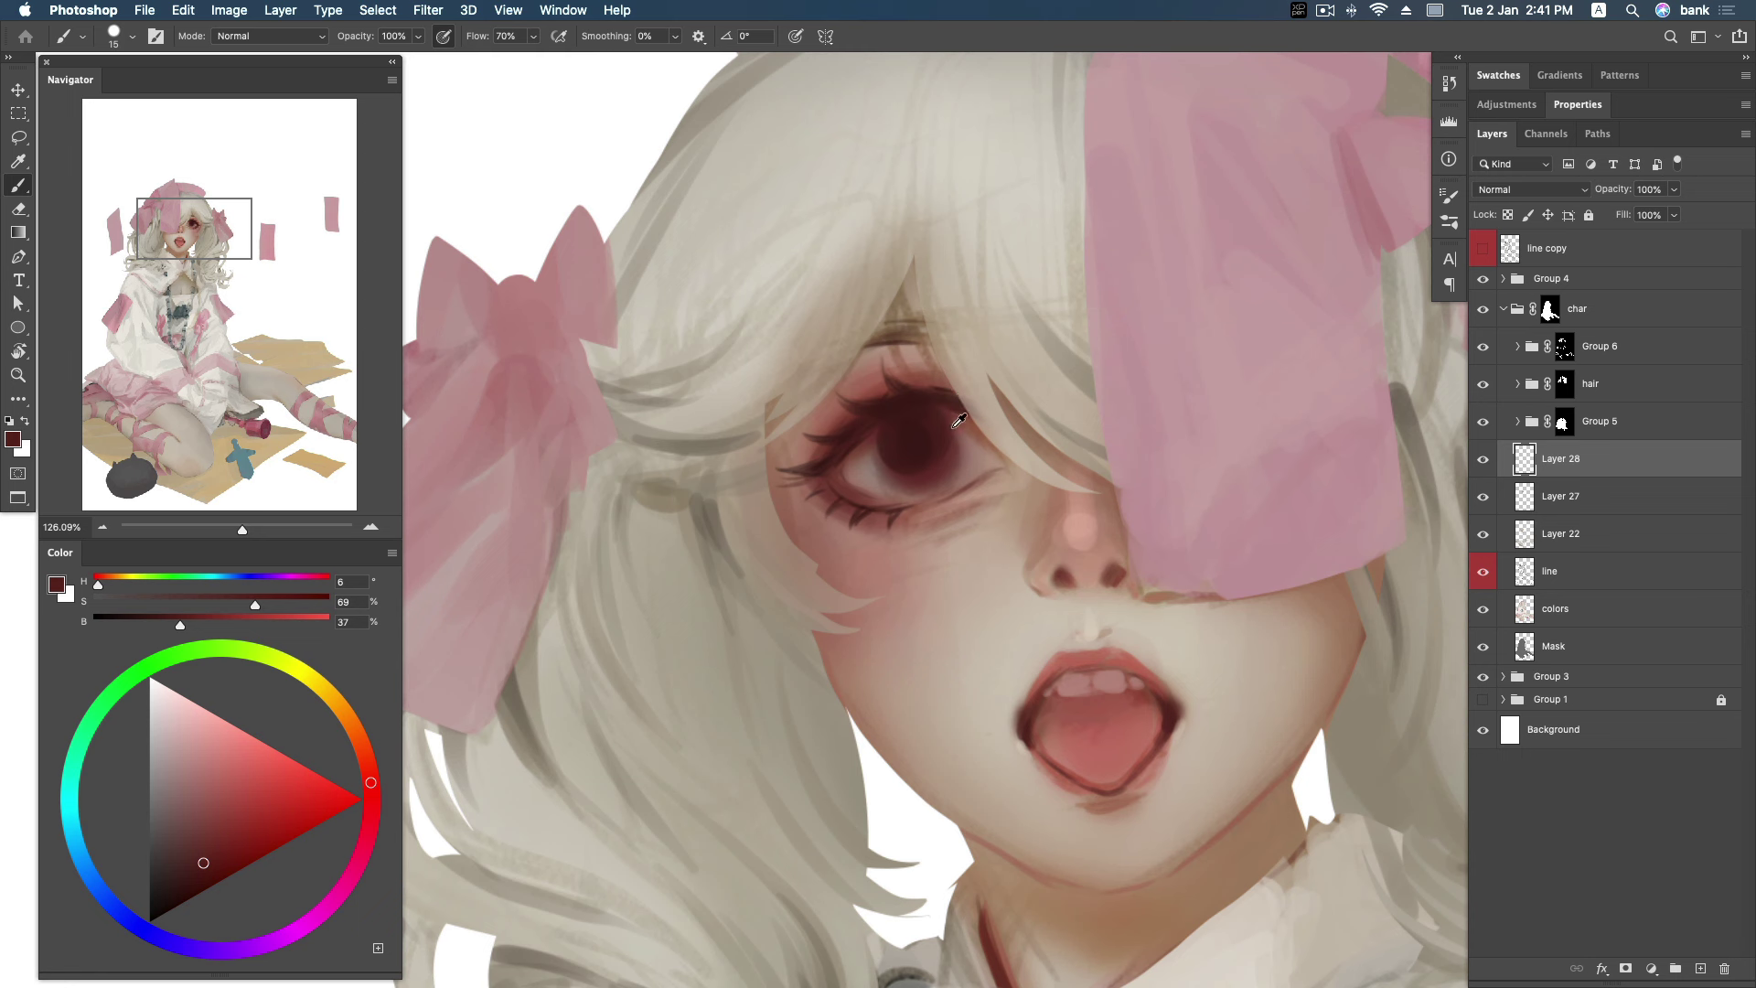
pyautogui.keyDown('alt'); pyautogui.click(958, 457); pyautogui.keyUp('alt')
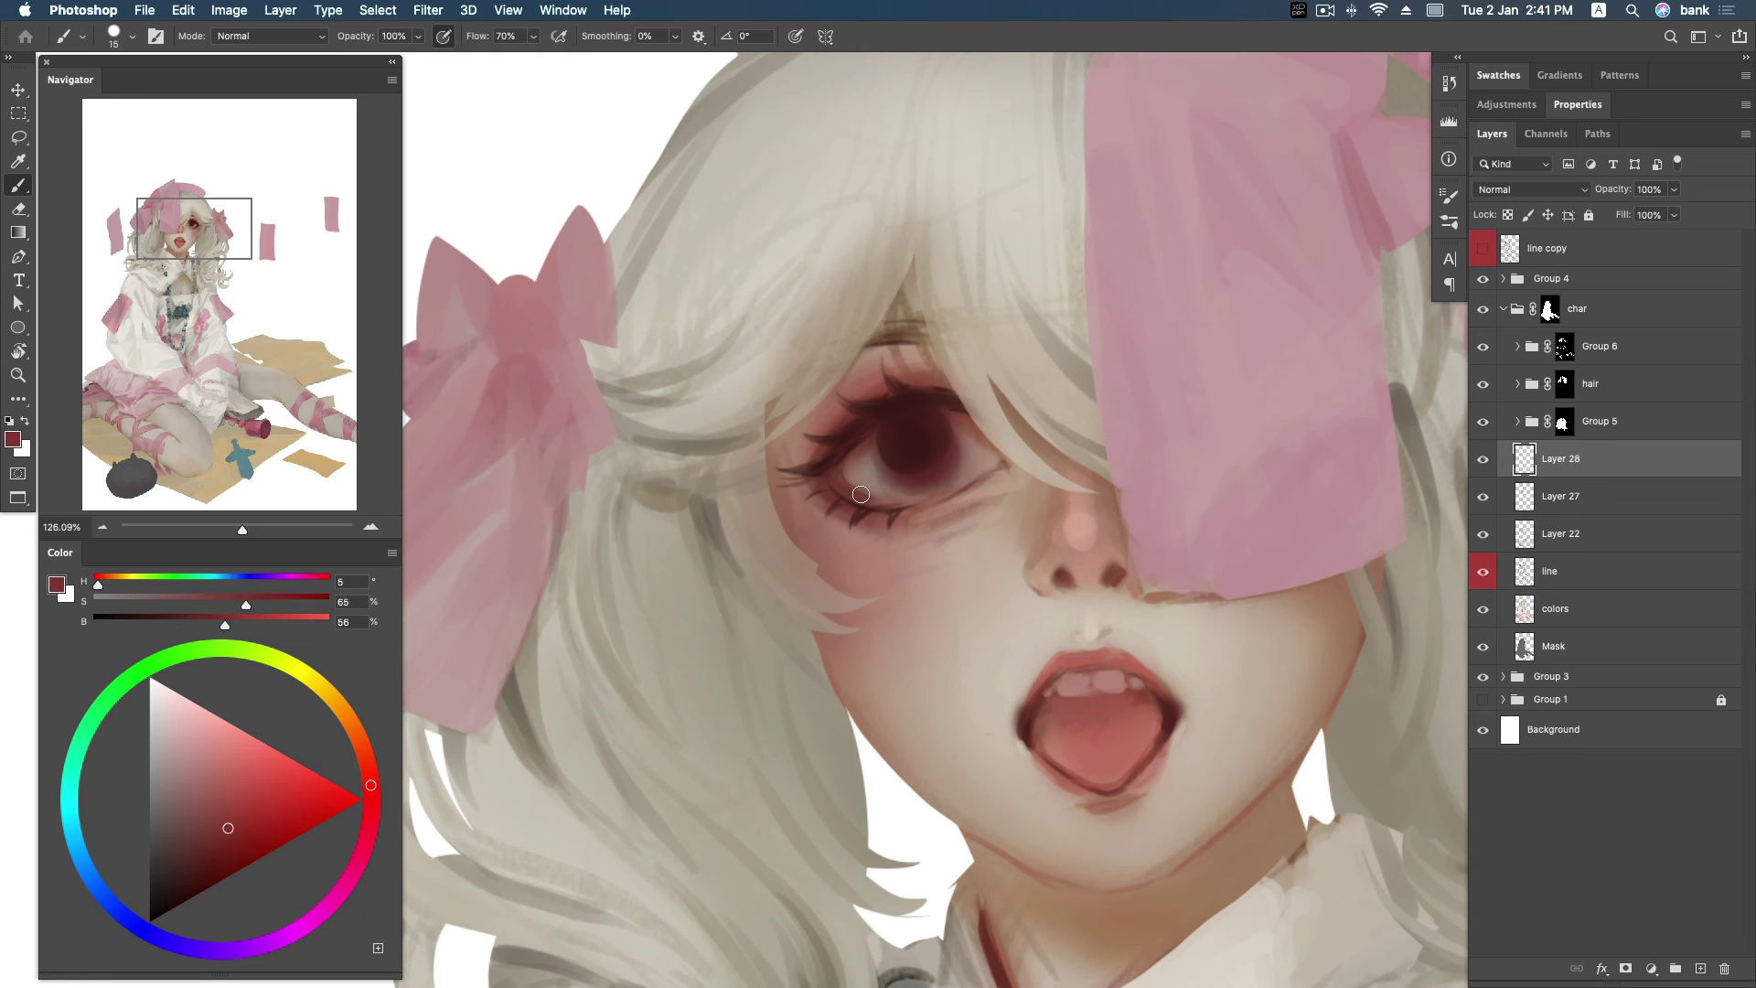
pyautogui.moveTo(1004, 462); pyautogui.dragTo(940, 497)
# Sample and saturate a dark red, then line the lower inner eyelid with it.
pyautogui.keyDown('alt'); pyautogui.click(881, 408); pyautogui.keyUp('alt')
pyautogui.keyDown('alt'); pyautogui.click(842, 483); pyautogui.keyUp('alt')
pyautogui.keyDown('alt'); pyautogui.click(845, 469); pyautogui.keyUp('alt')
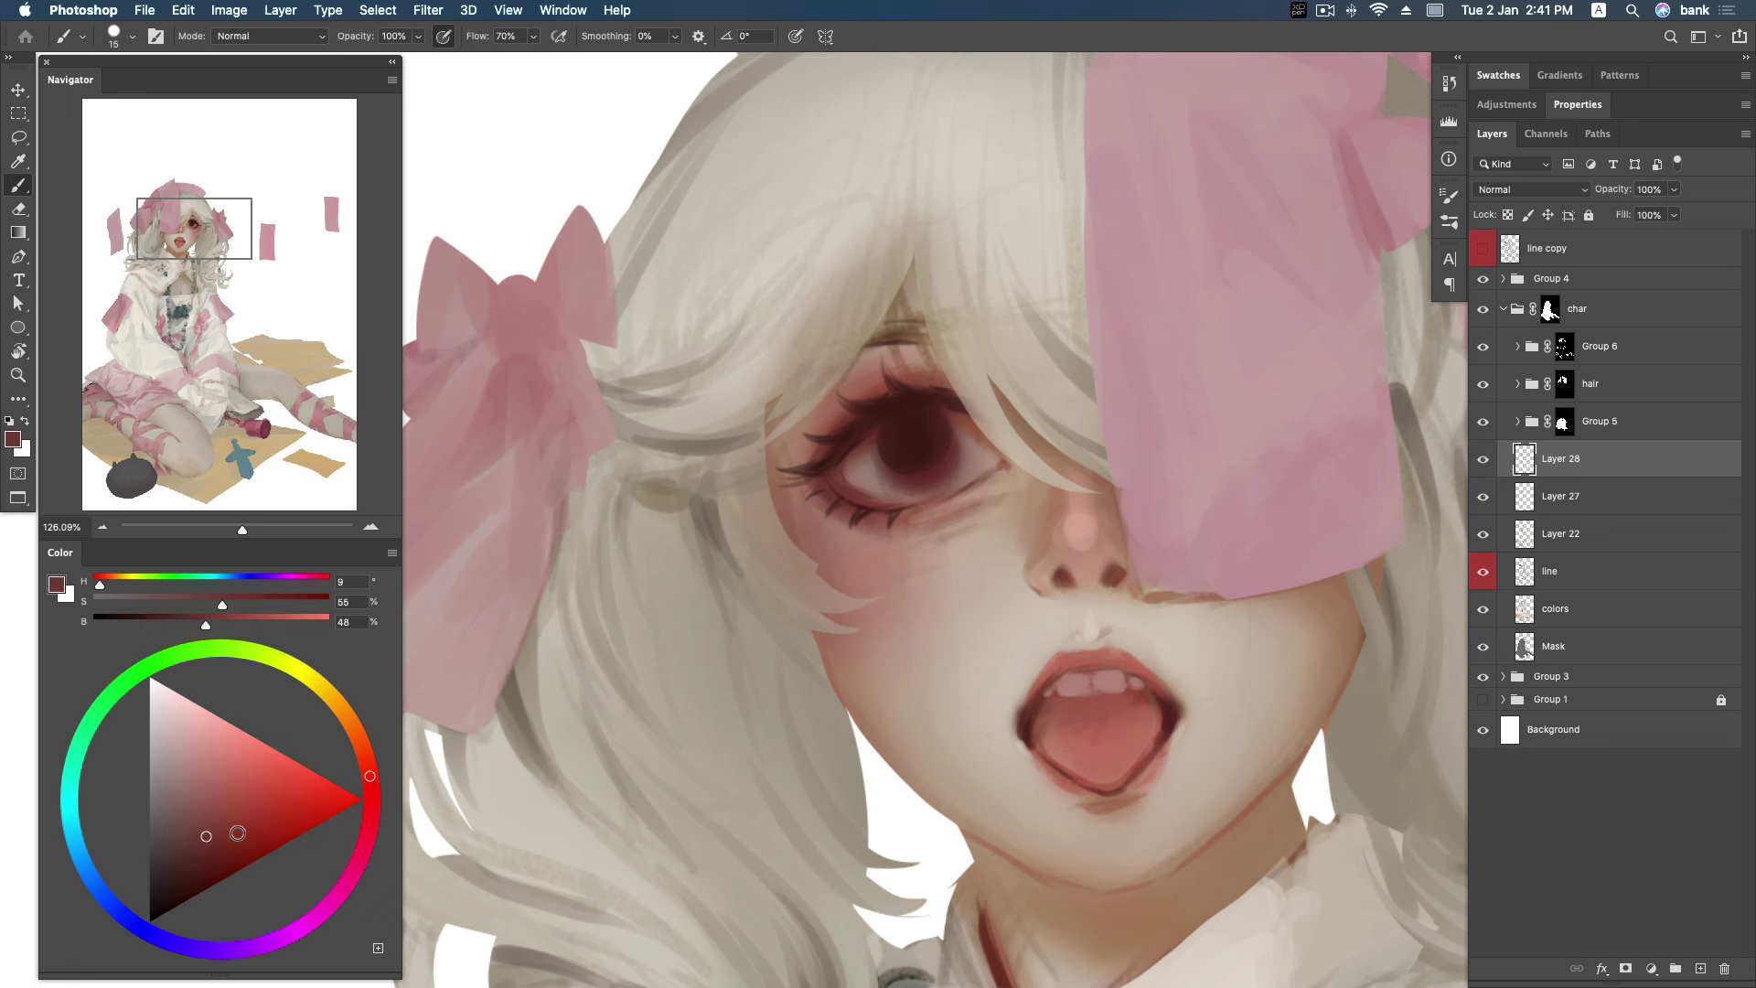
pyautogui.moveTo(853, 474); pyautogui.dragTo(873, 492)
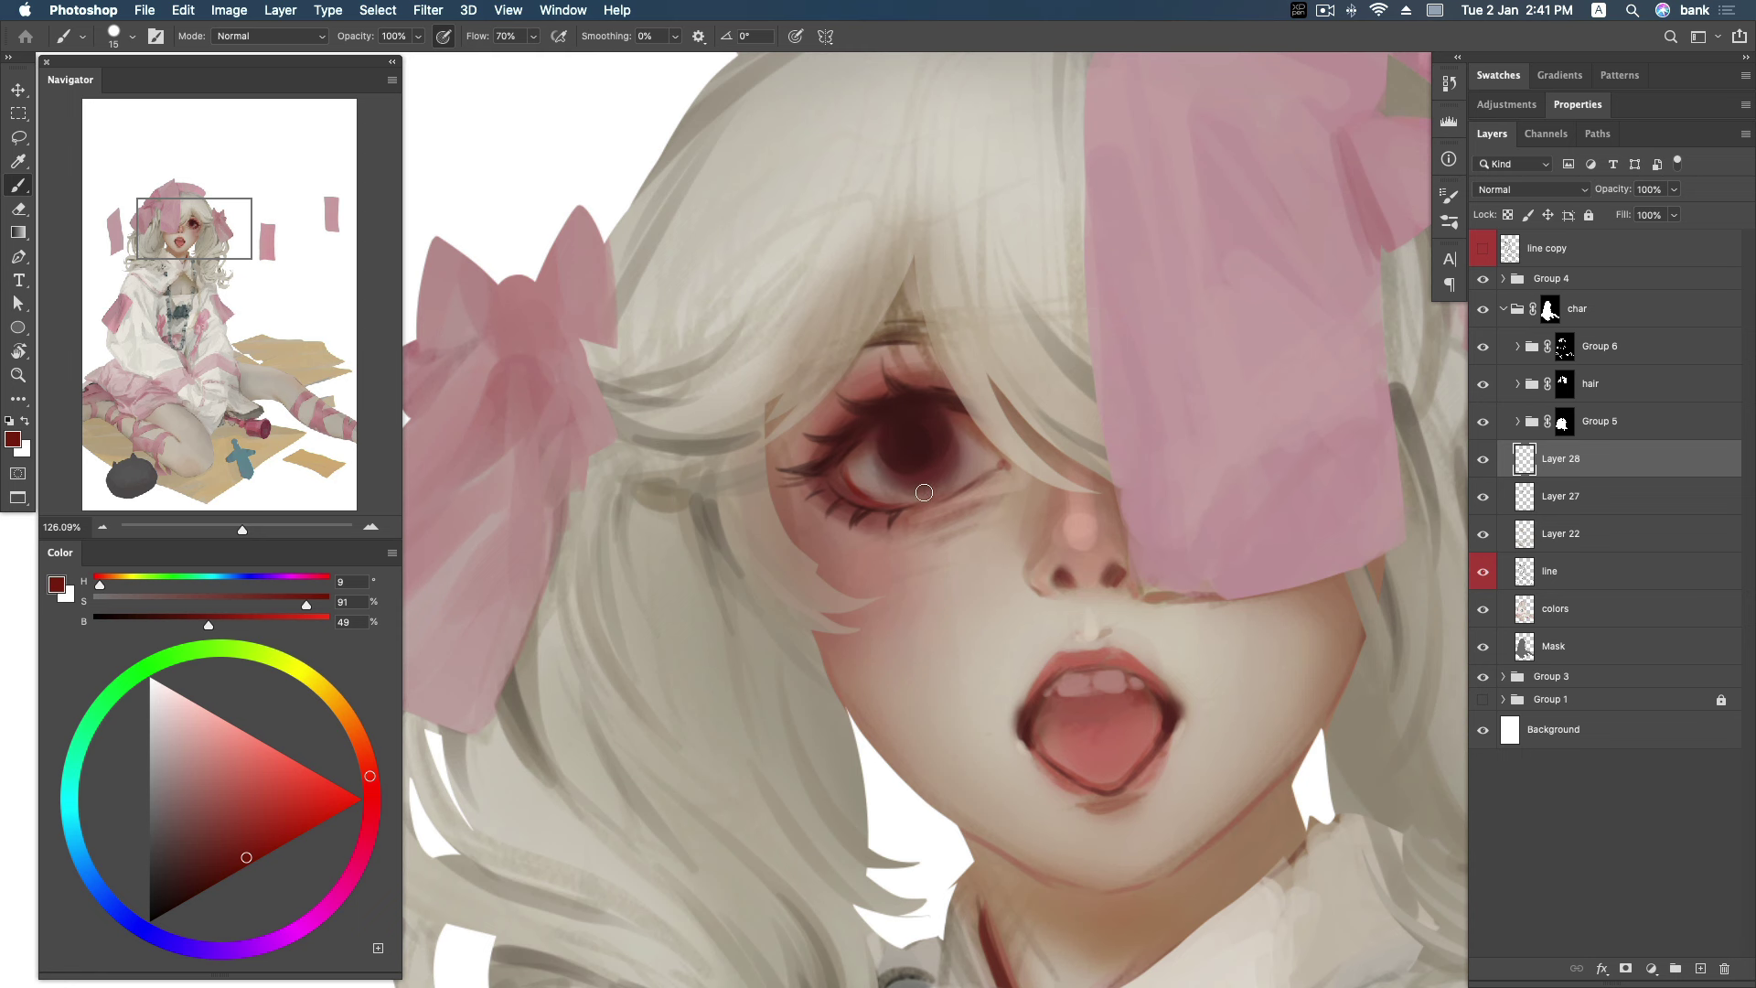
pyautogui.keyDown('alt'); pyautogui.click(908, 400); pyautogui.keyUp('alt')
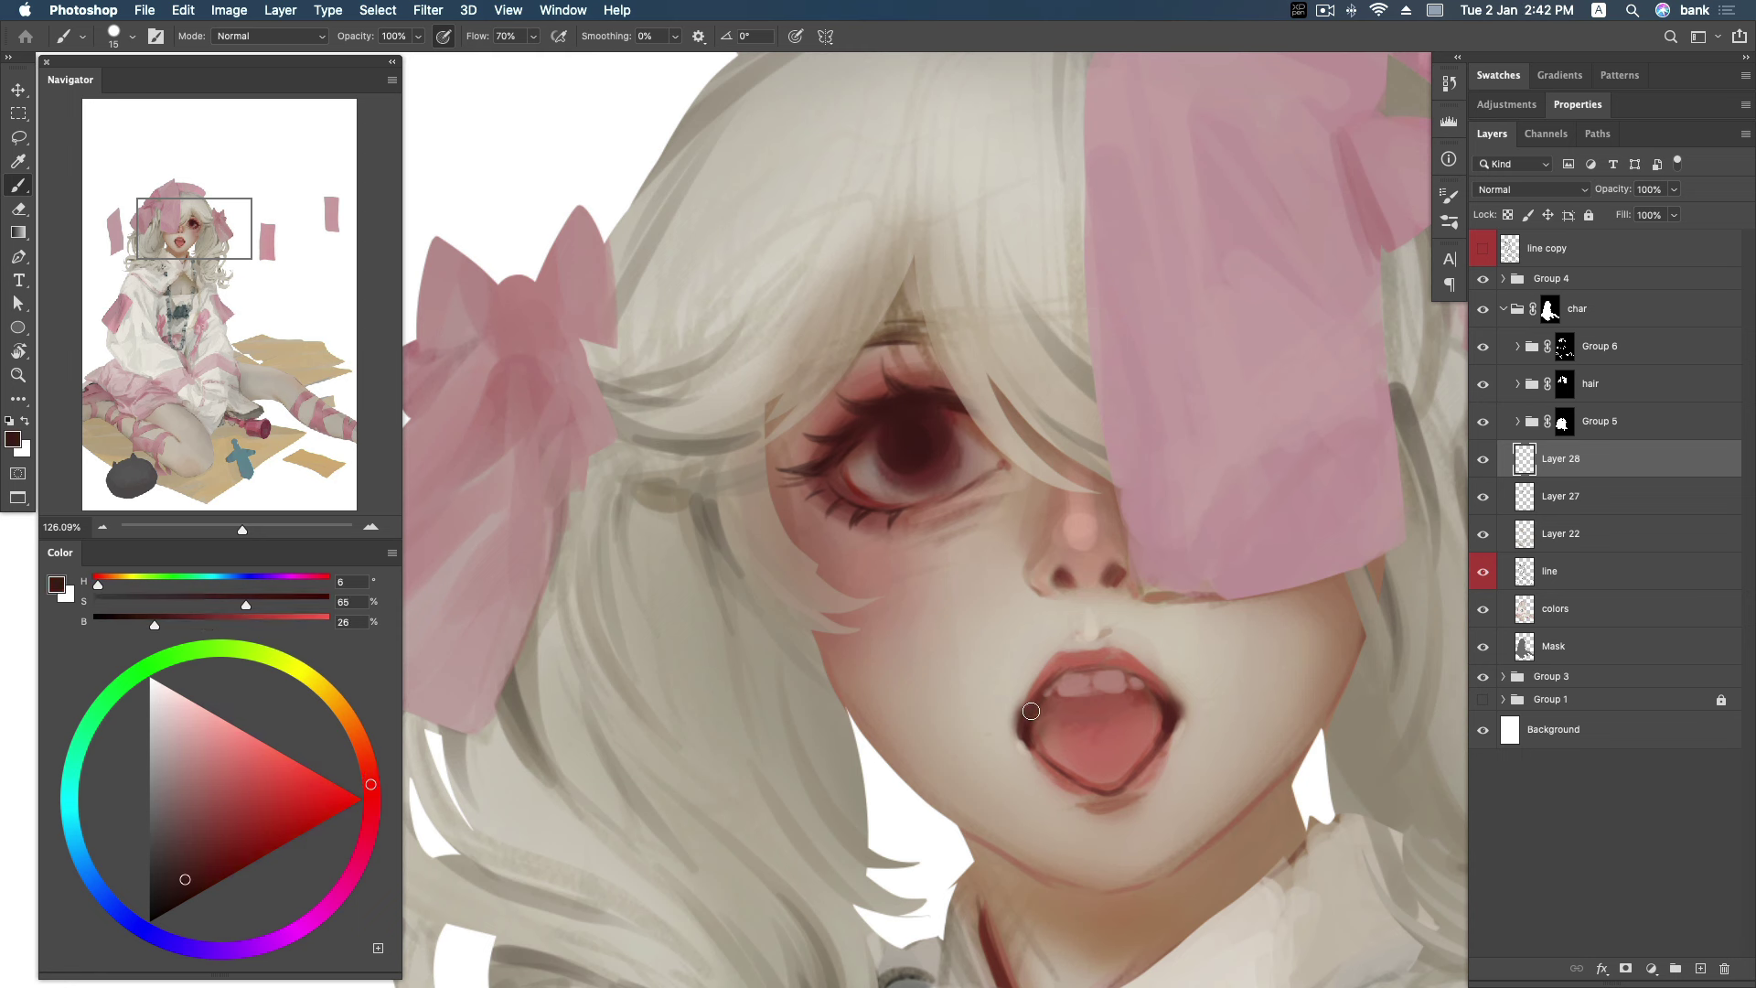
# Darken the open mouth's left edge, then sample skin and mouth tones toward a deeper red.
pyautogui.moveTo(1025, 726)
pyautogui.mouseDown()
pyautogui.moveTo(1046, 694)
pyautogui.moveTo(1024, 741)
pyautogui.mouseUp()
pyautogui.keyDown('alt'); pyautogui.click(1022, 748); pyautogui.keyUp('alt')
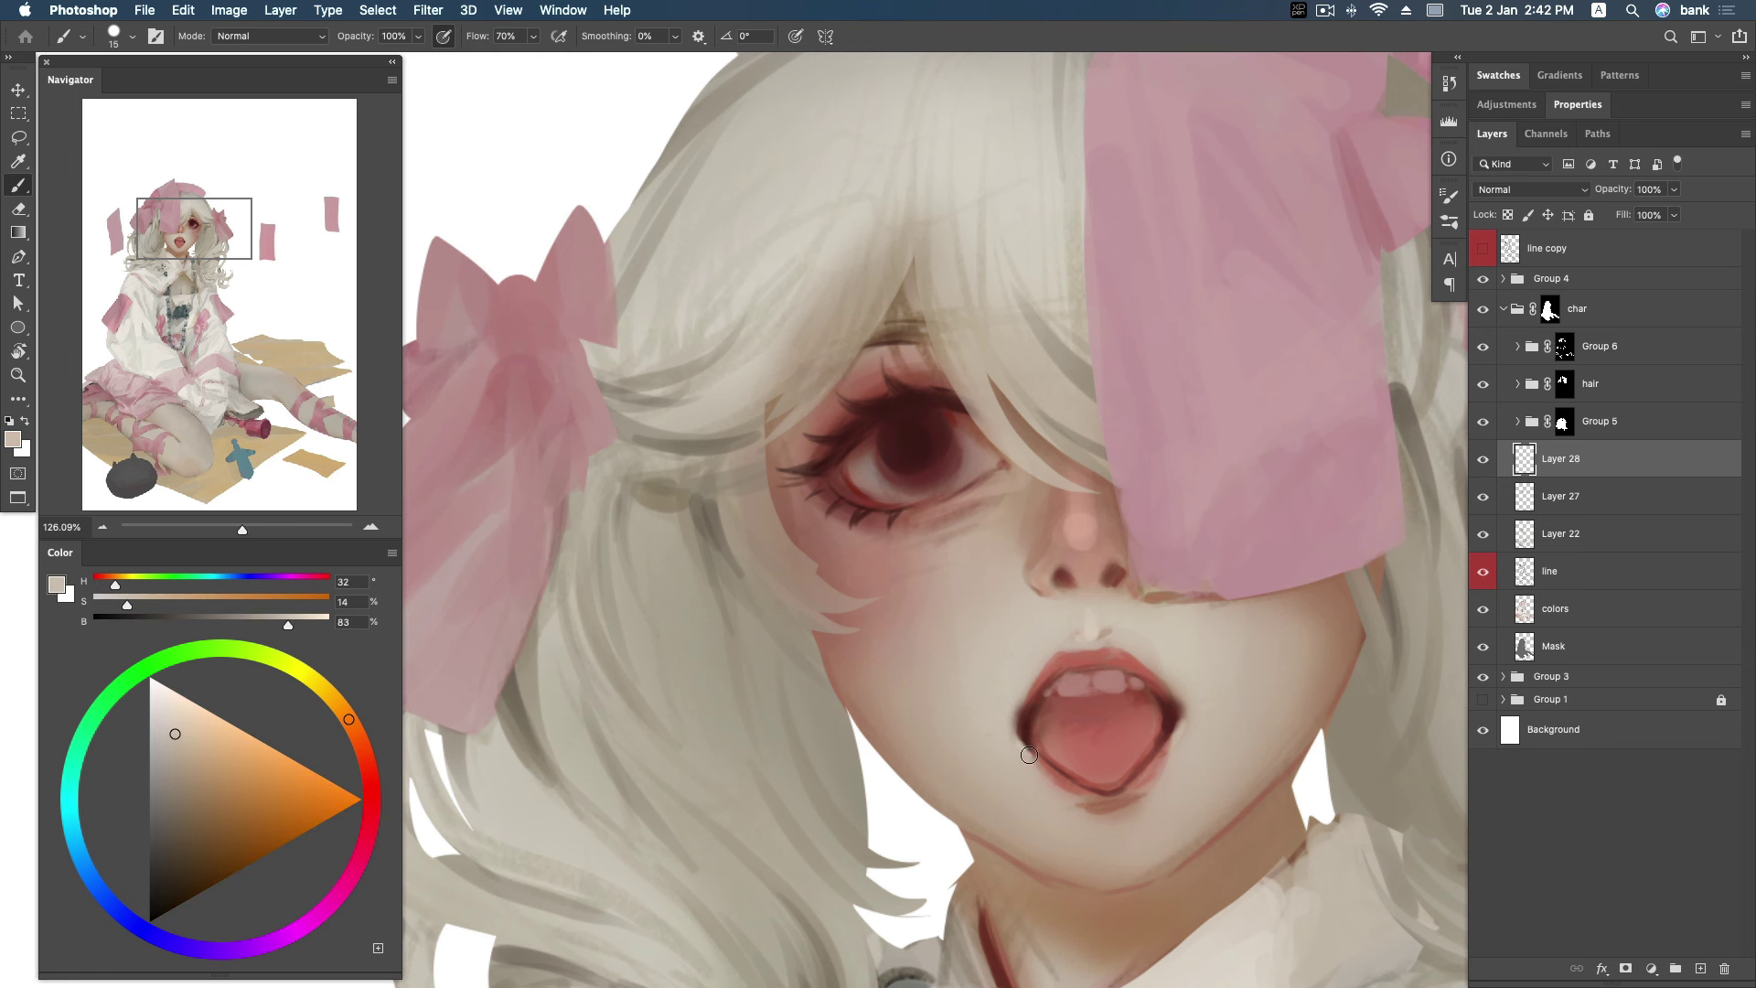
pyautogui.keyDown('alt'); pyautogui.click(1178, 733); pyautogui.keyUp('alt')
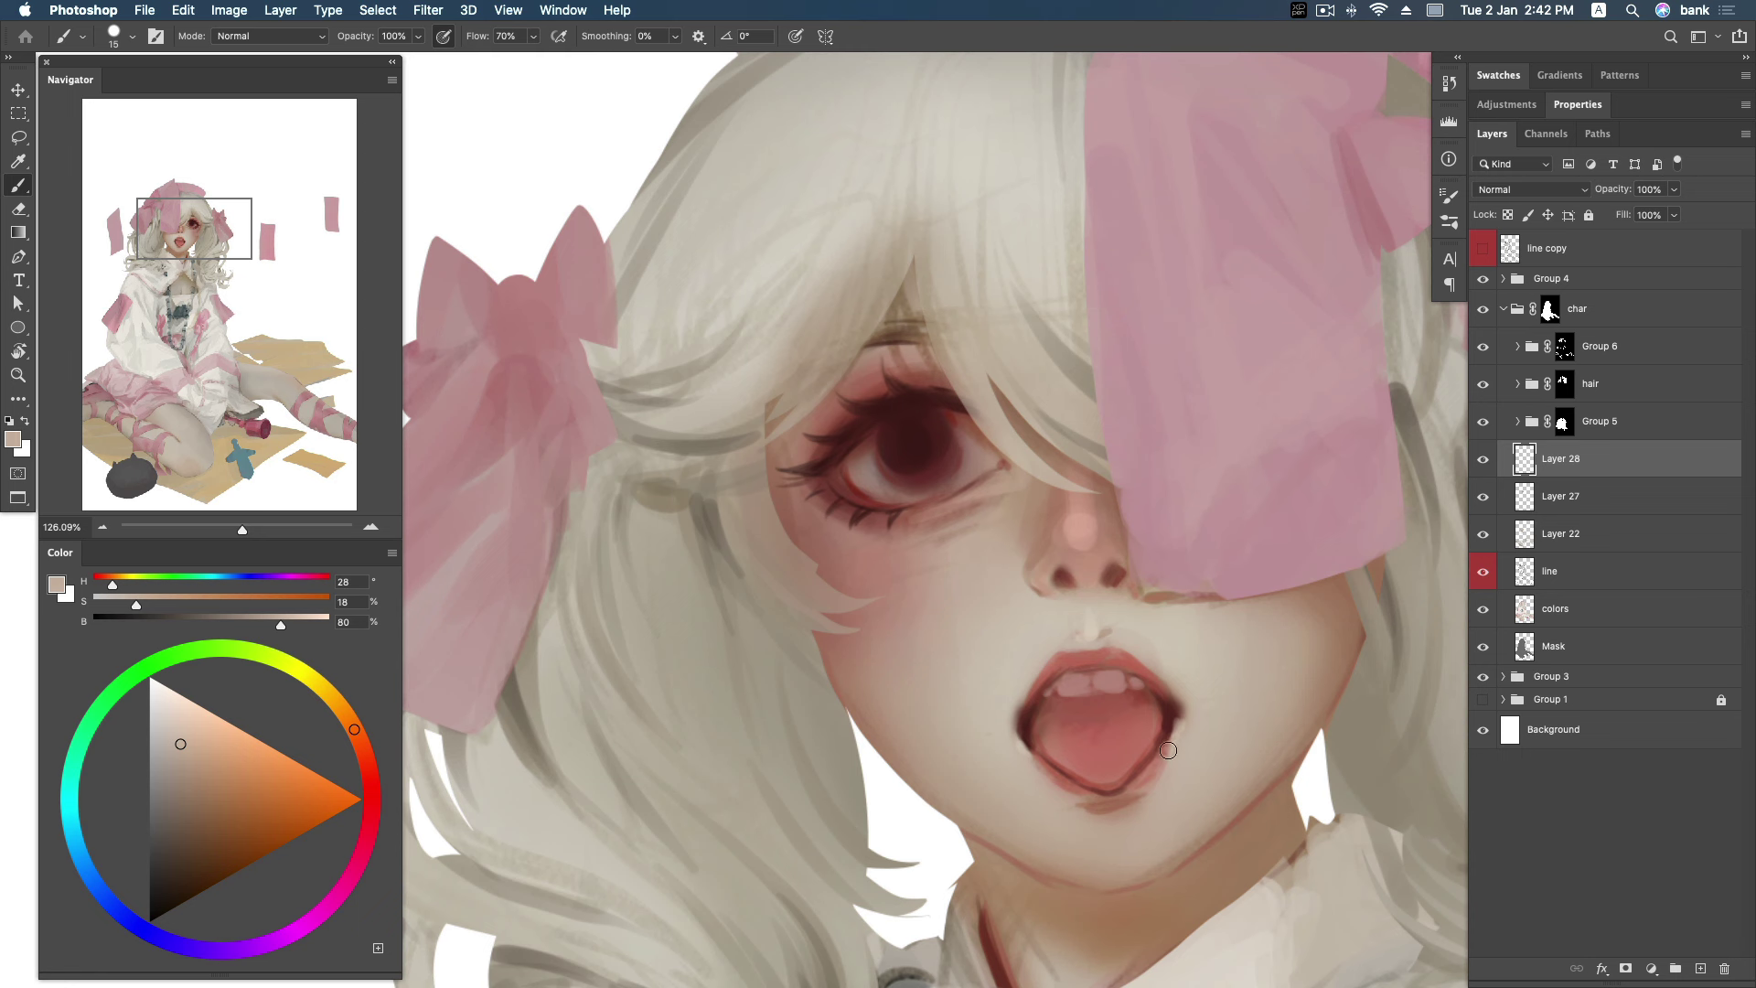
pyautogui.keyDown('alt'); pyautogui.click(1171, 759); pyautogui.keyUp('alt')
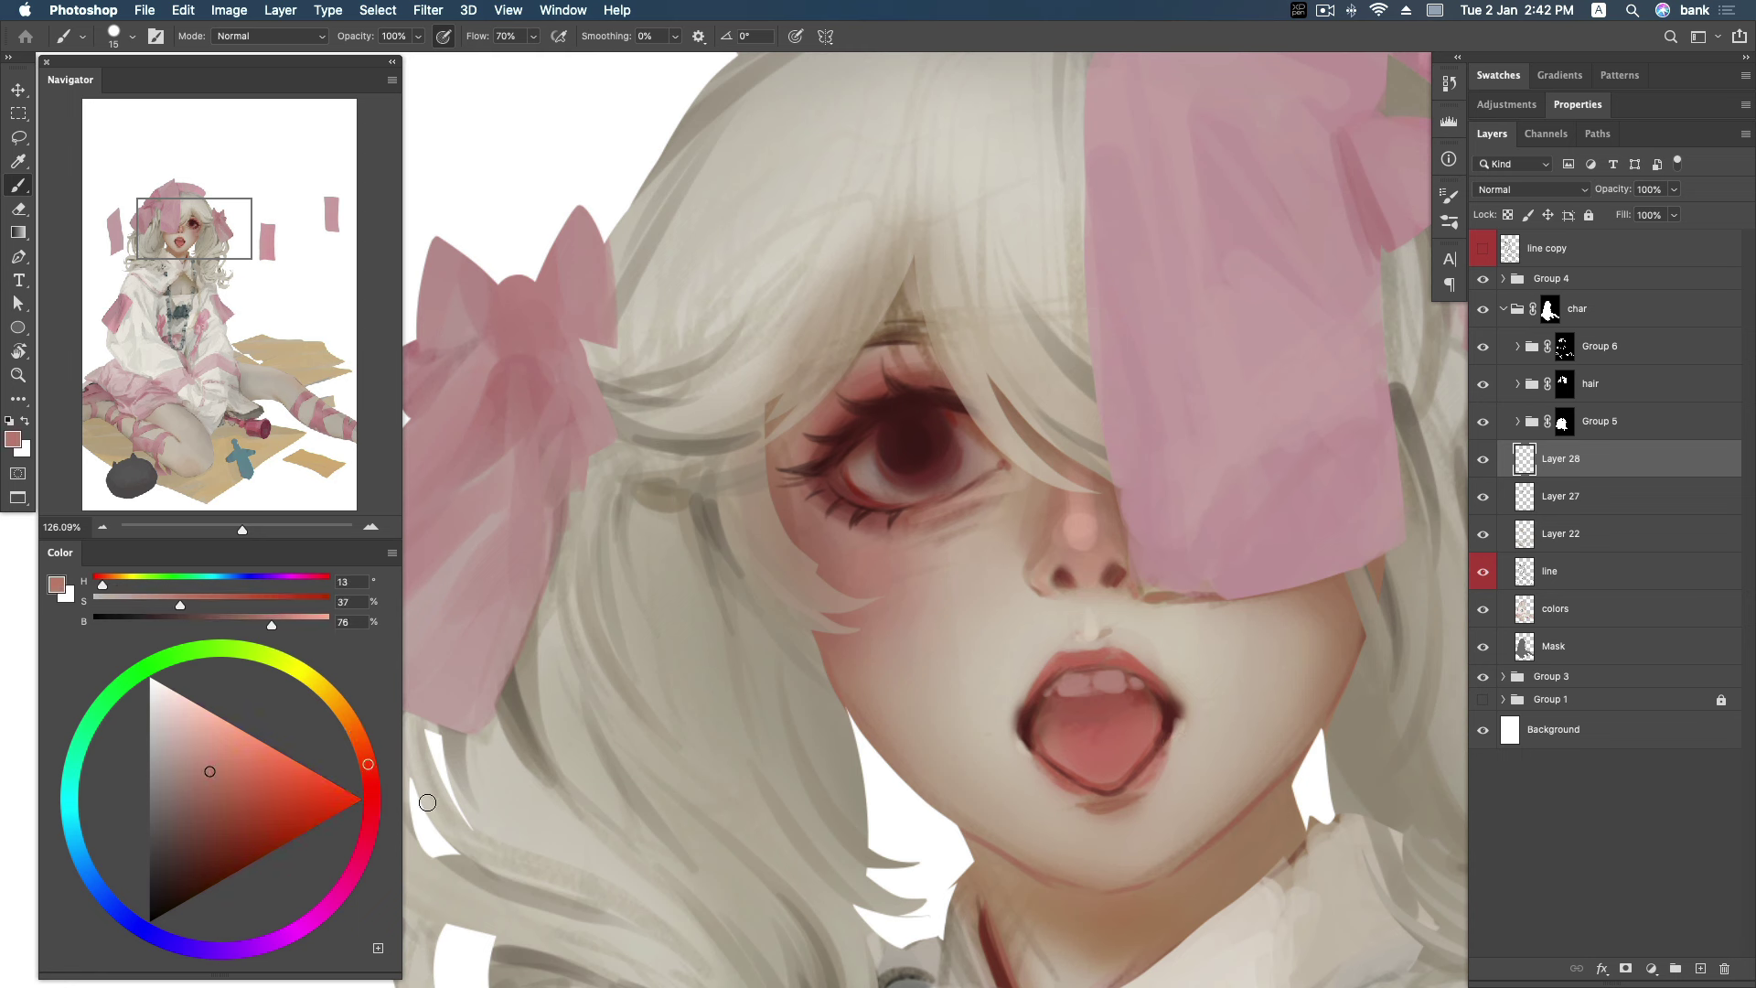
pyautogui.click(241, 793)
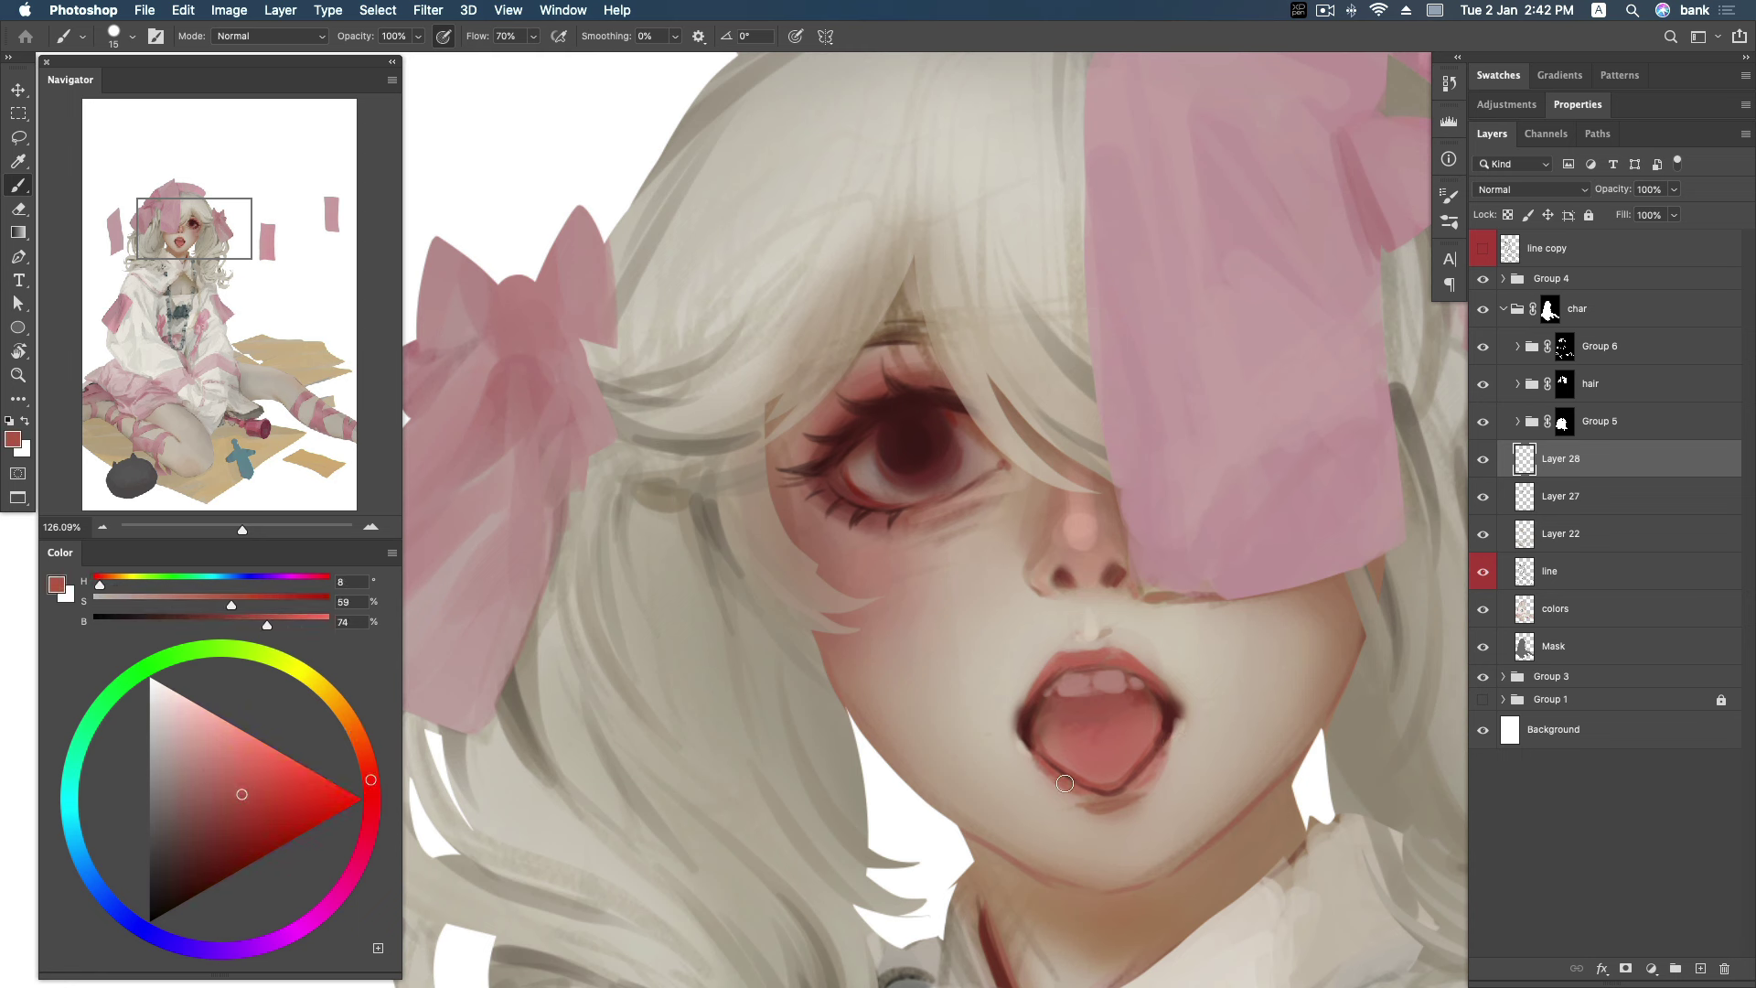
pyautogui.keyDown('alt'); pyautogui.click(1073, 762); pyautogui.keyUp('alt')
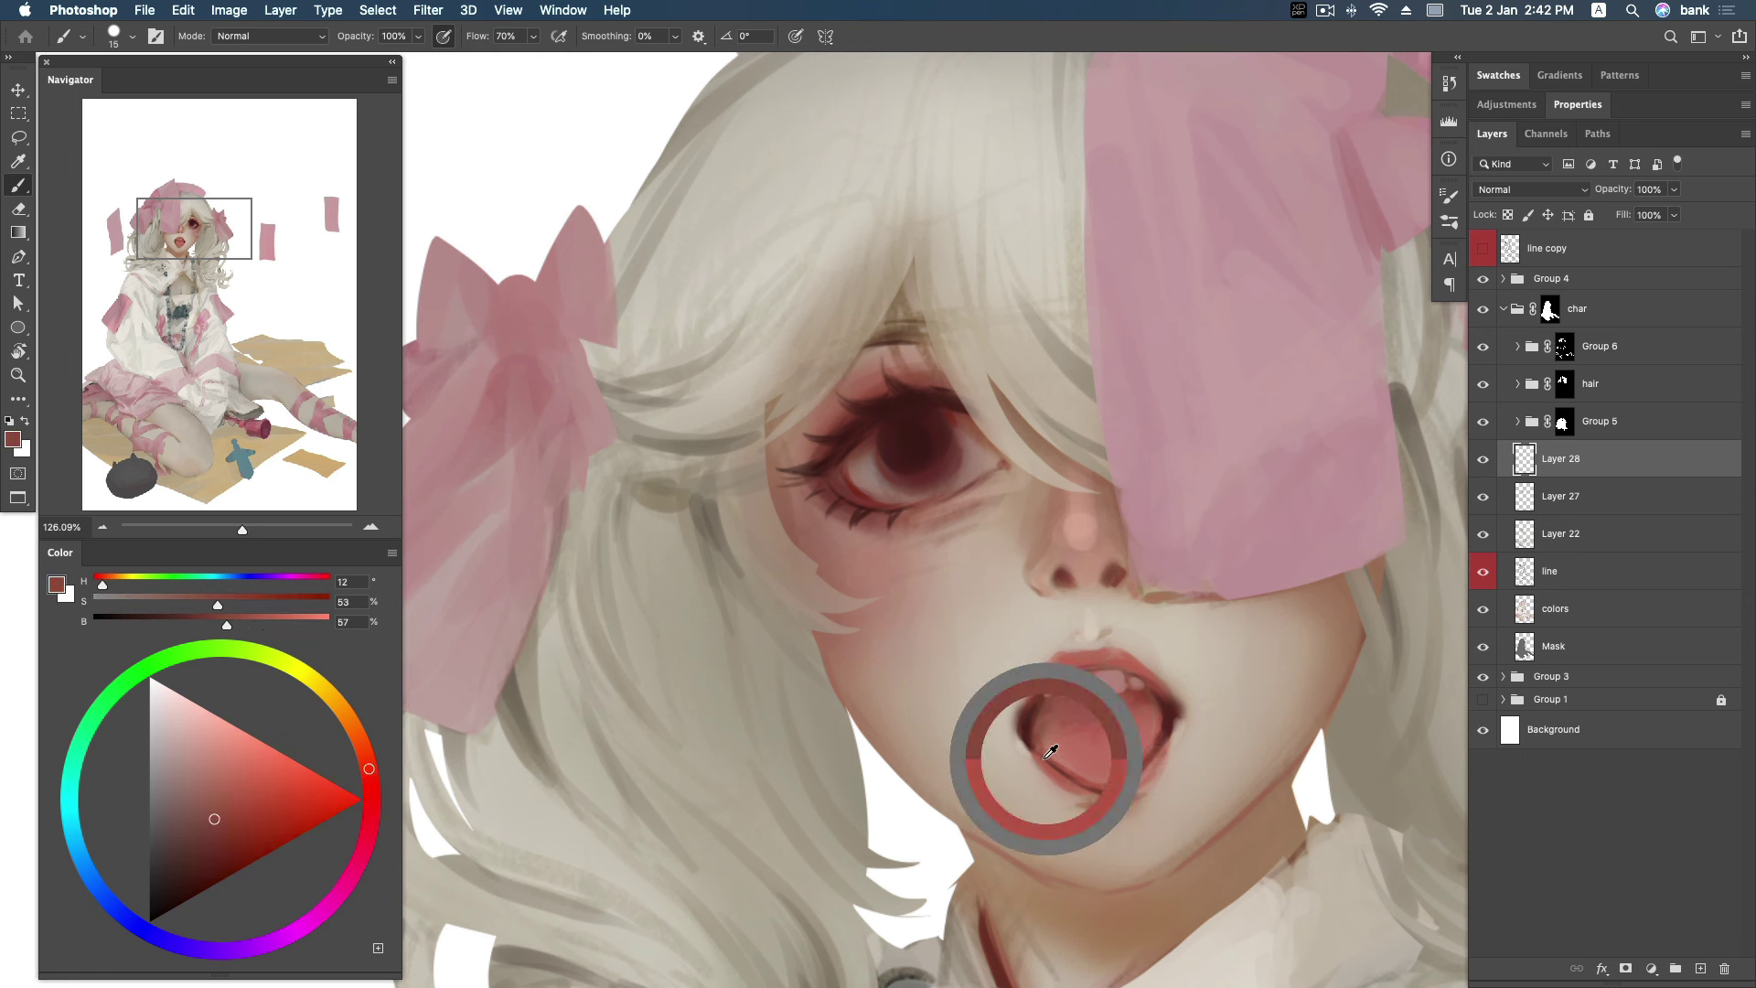
pyautogui.click(224, 849)
pyautogui.click(367, 790)
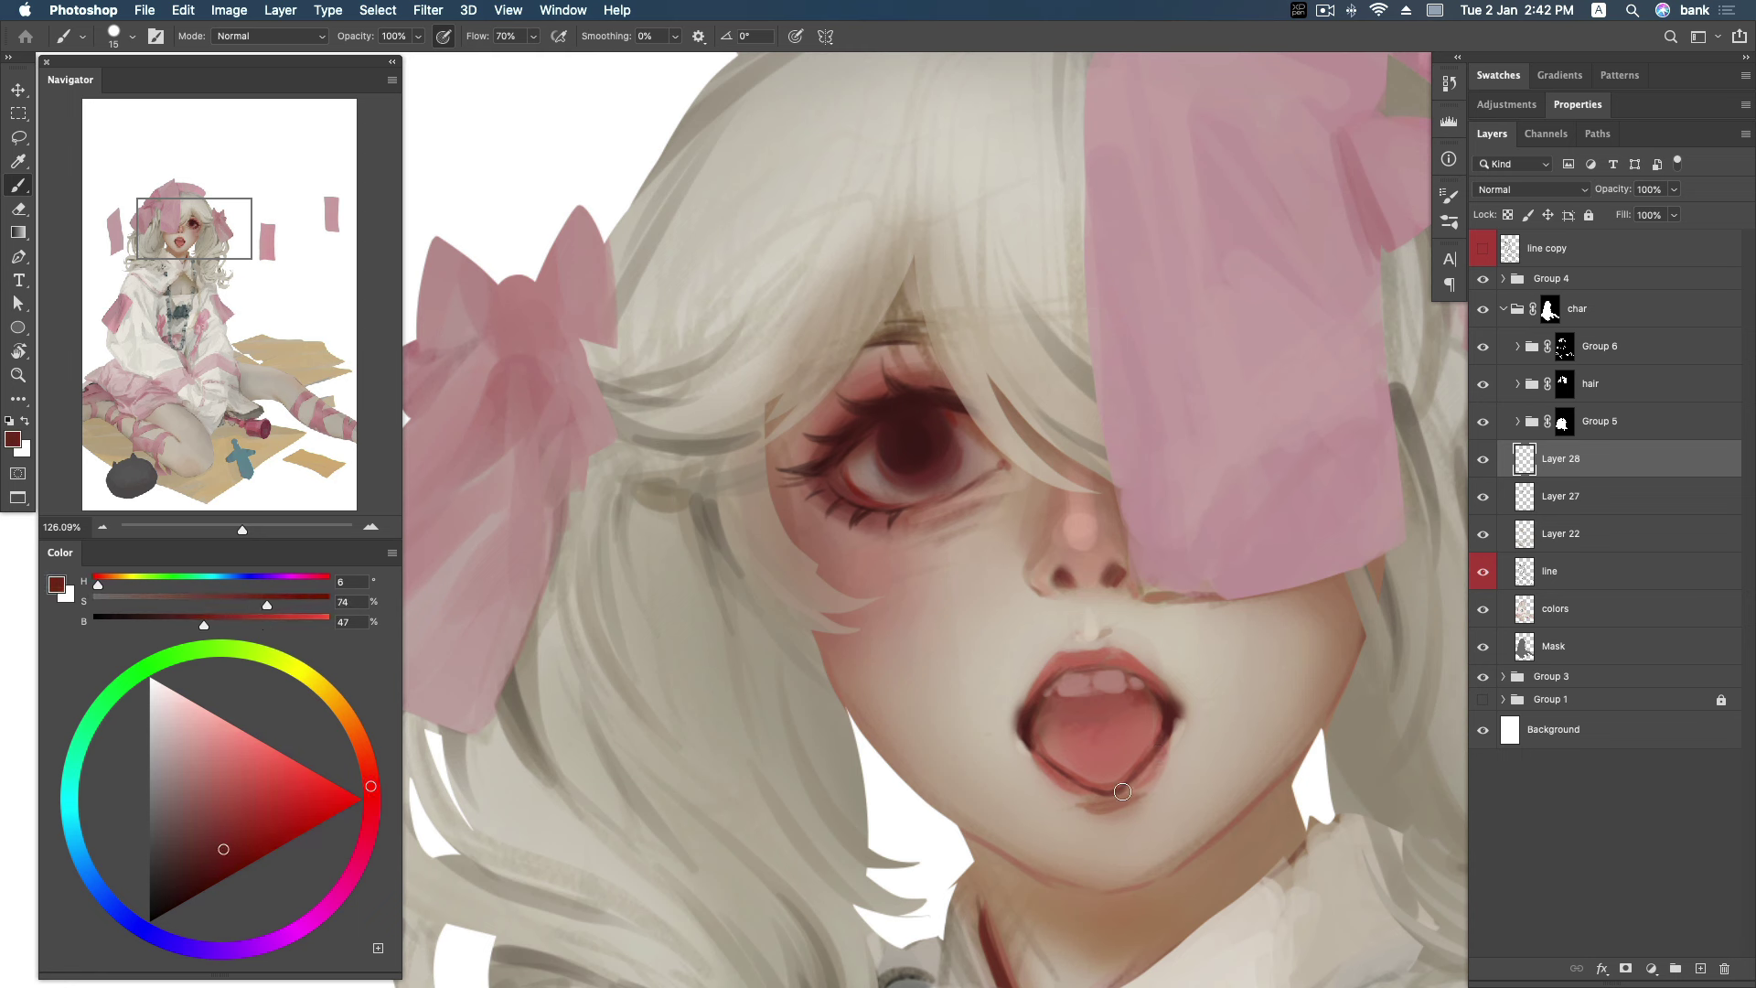
# Adjust the red toward a richer, saturated lip colour, undoing one mouth stroke.
pyautogui.keyDown('alt'); pyautogui.click(1156, 744); pyautogui.keyUp('alt')
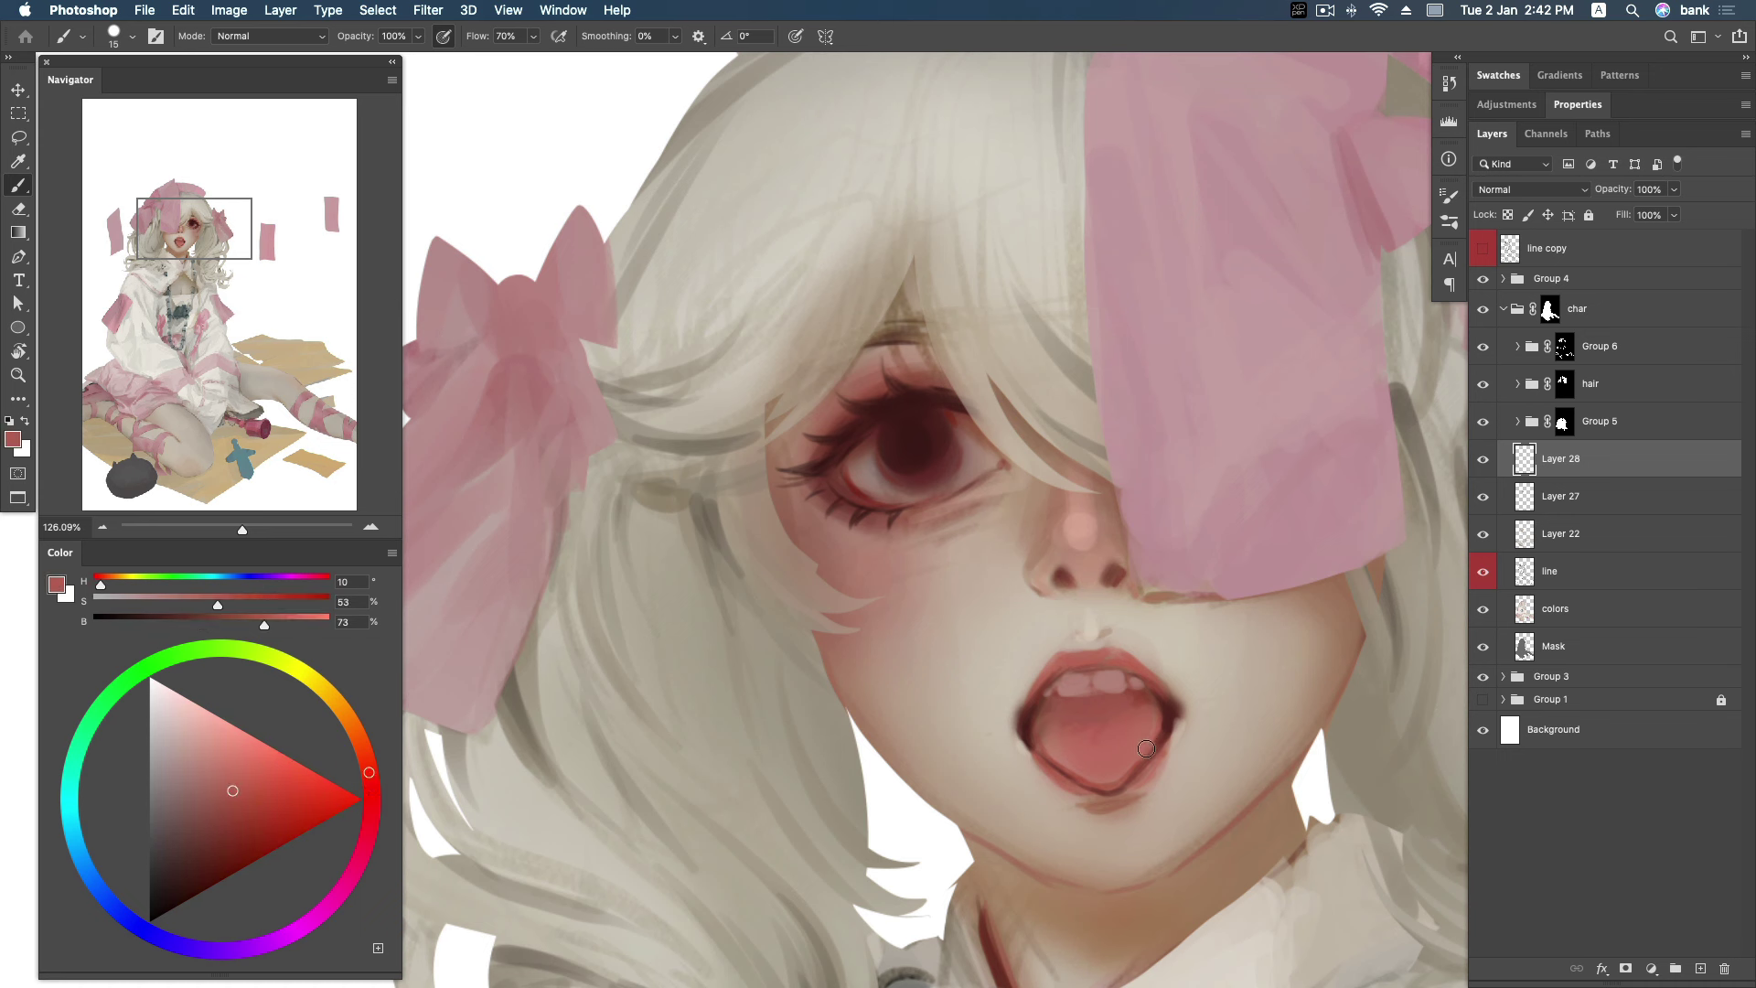
pyautogui.click(260, 809)
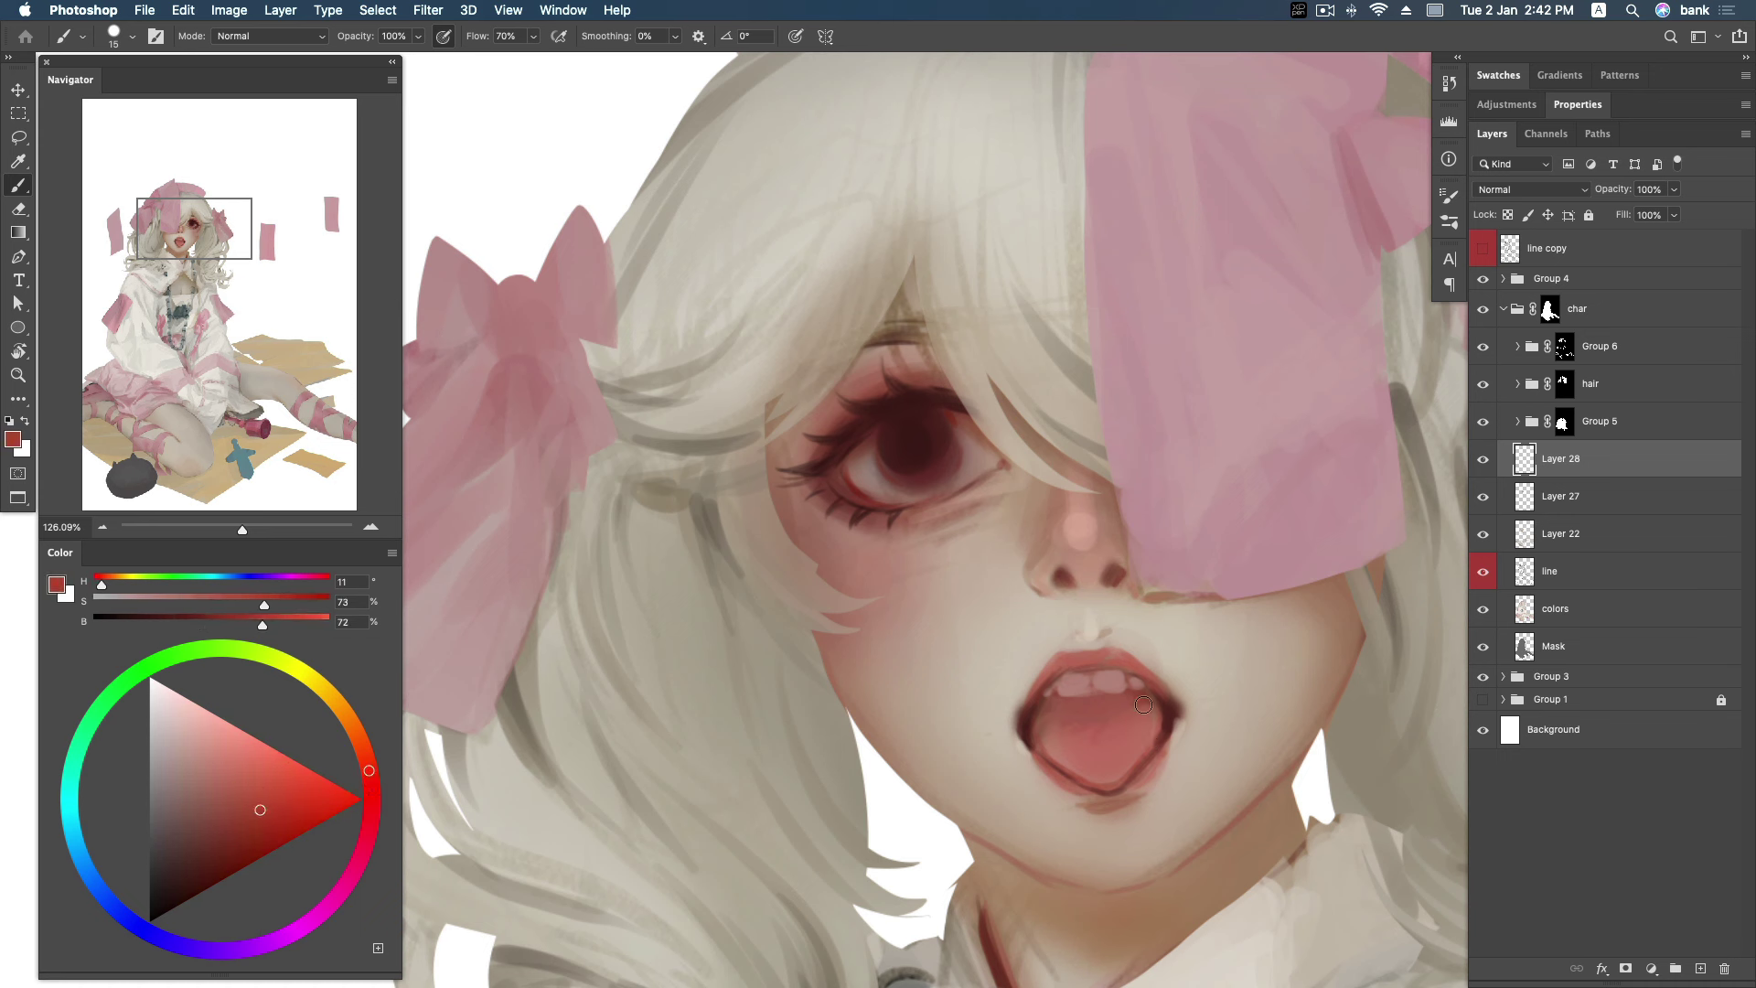
pyautogui.click(372, 792)
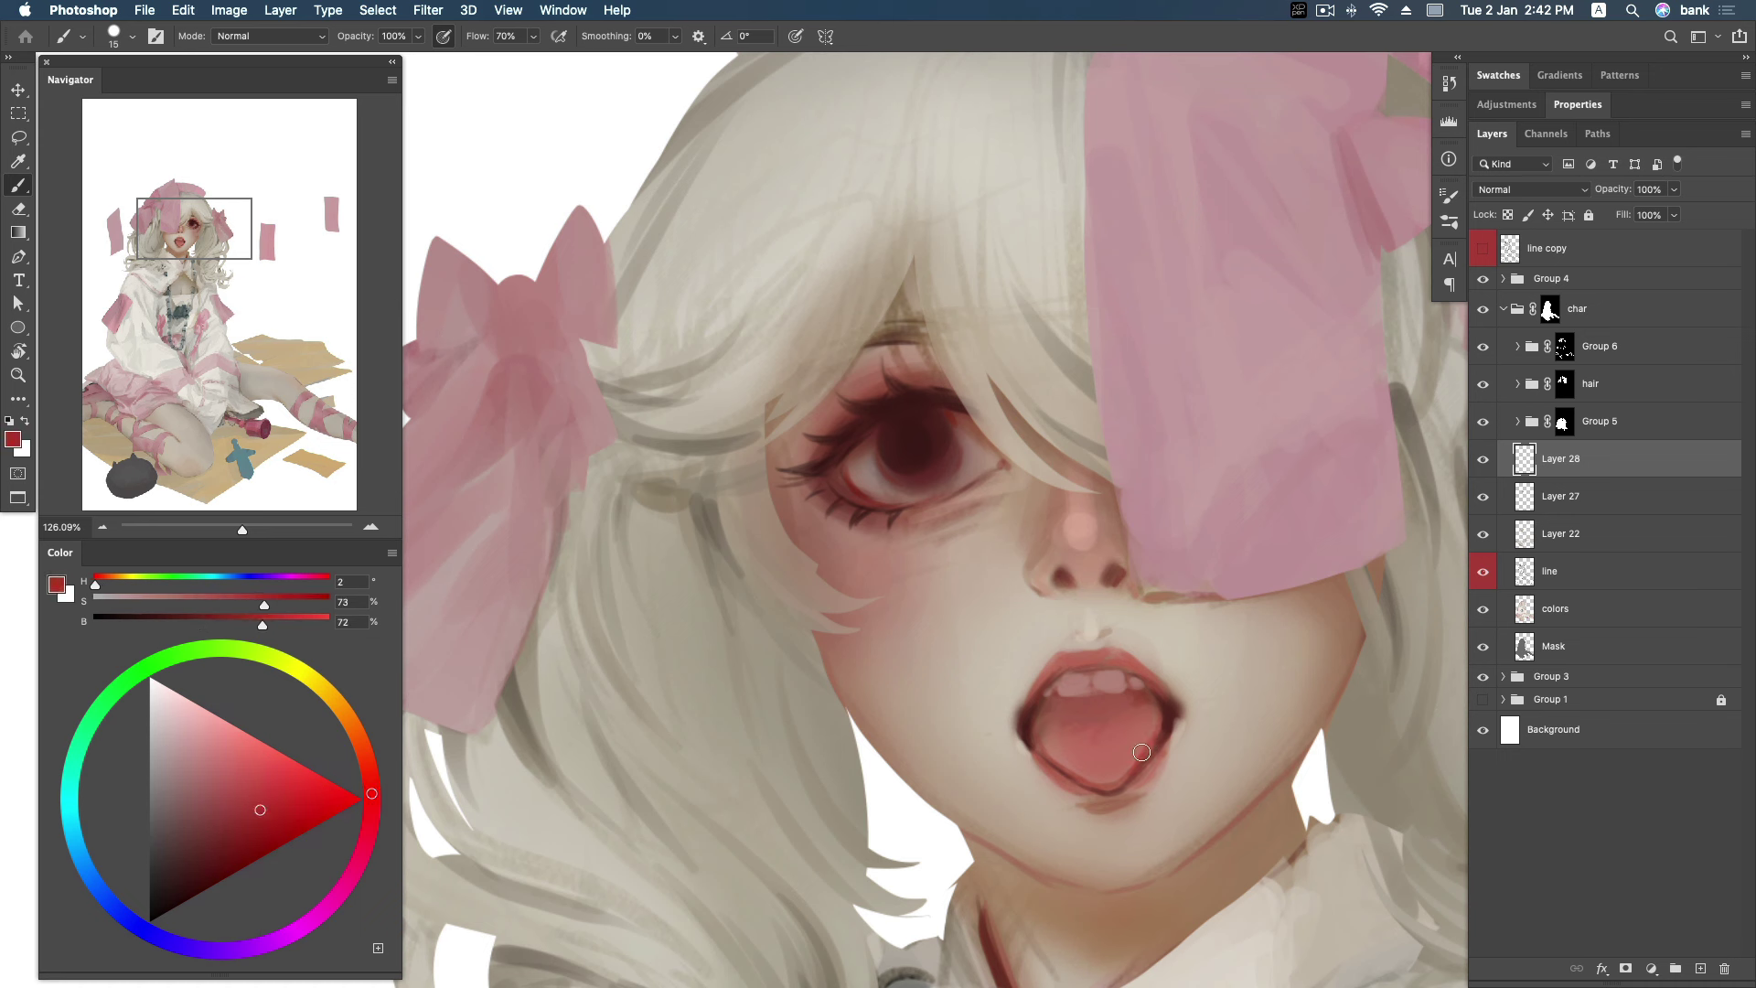
pyautogui.keyDown('alt'); pyautogui.click(1145, 735); pyautogui.keyUp('alt')
pyautogui.keyDown('alt'); pyautogui.click(1123, 769); pyautogui.keyUp('alt')
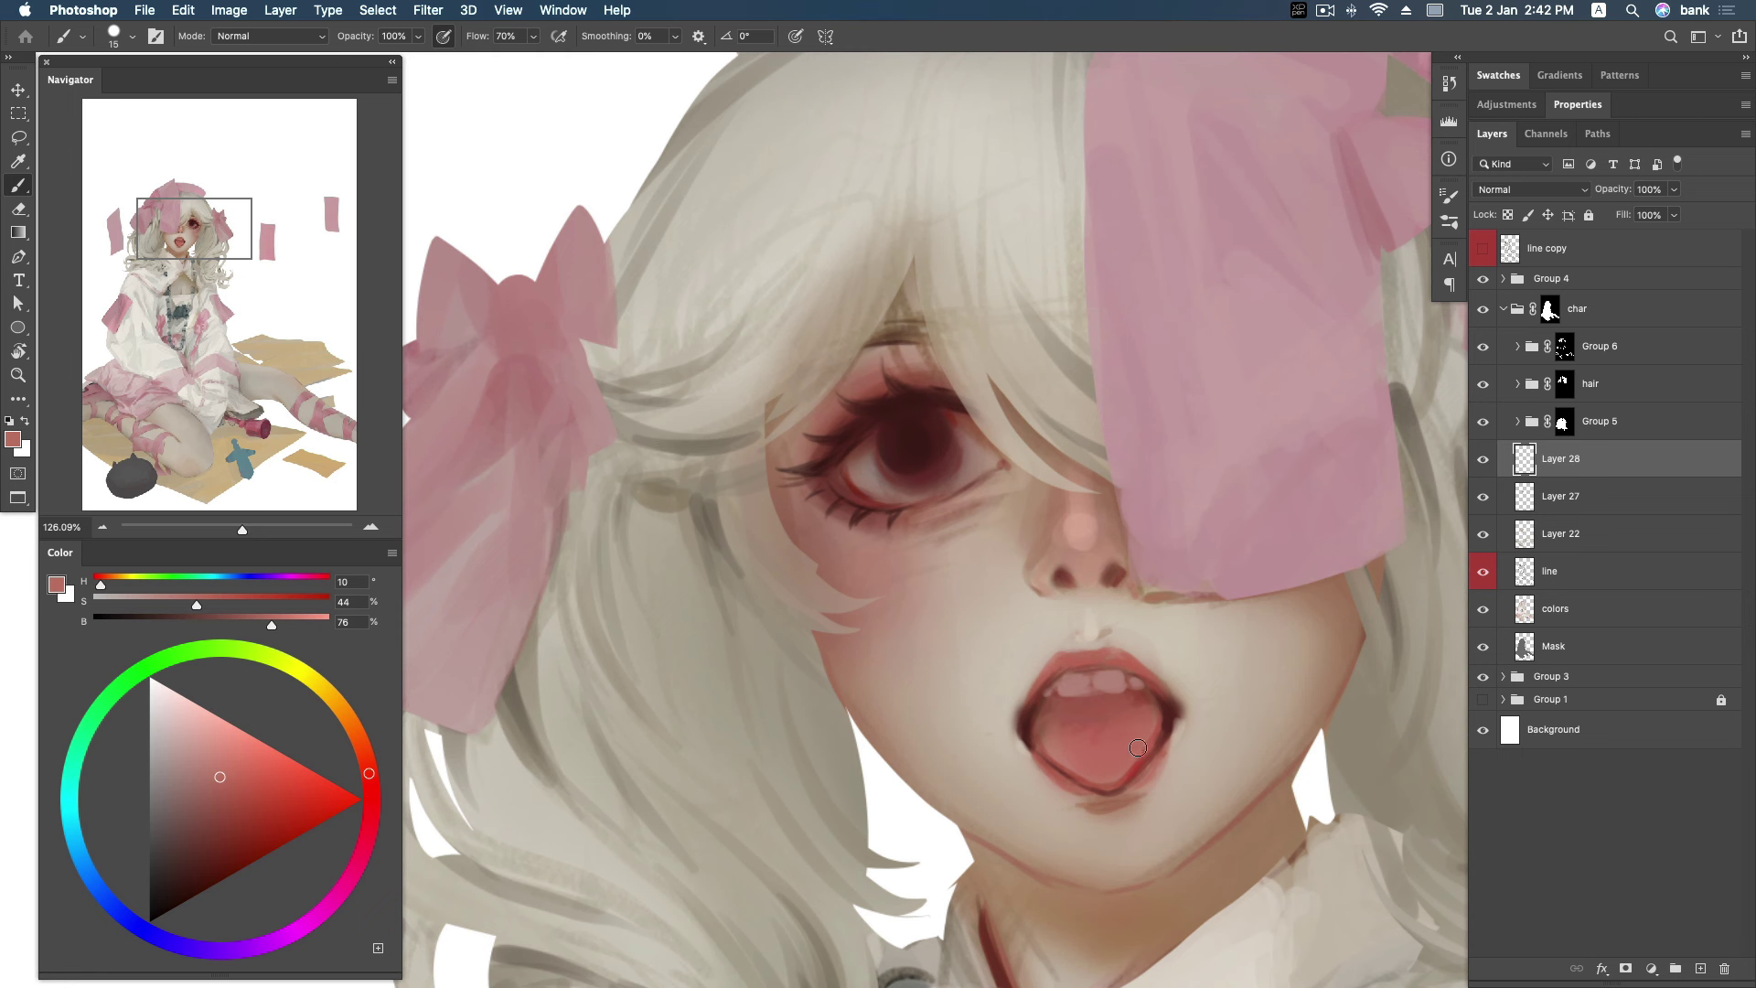
pyautogui.keyDown('alt'); pyautogui.click(1132, 763); pyautogui.keyUp('alt')
pyautogui.moveTo(372, 784); pyautogui.dragTo(371, 795)
pyautogui.click(243, 790)
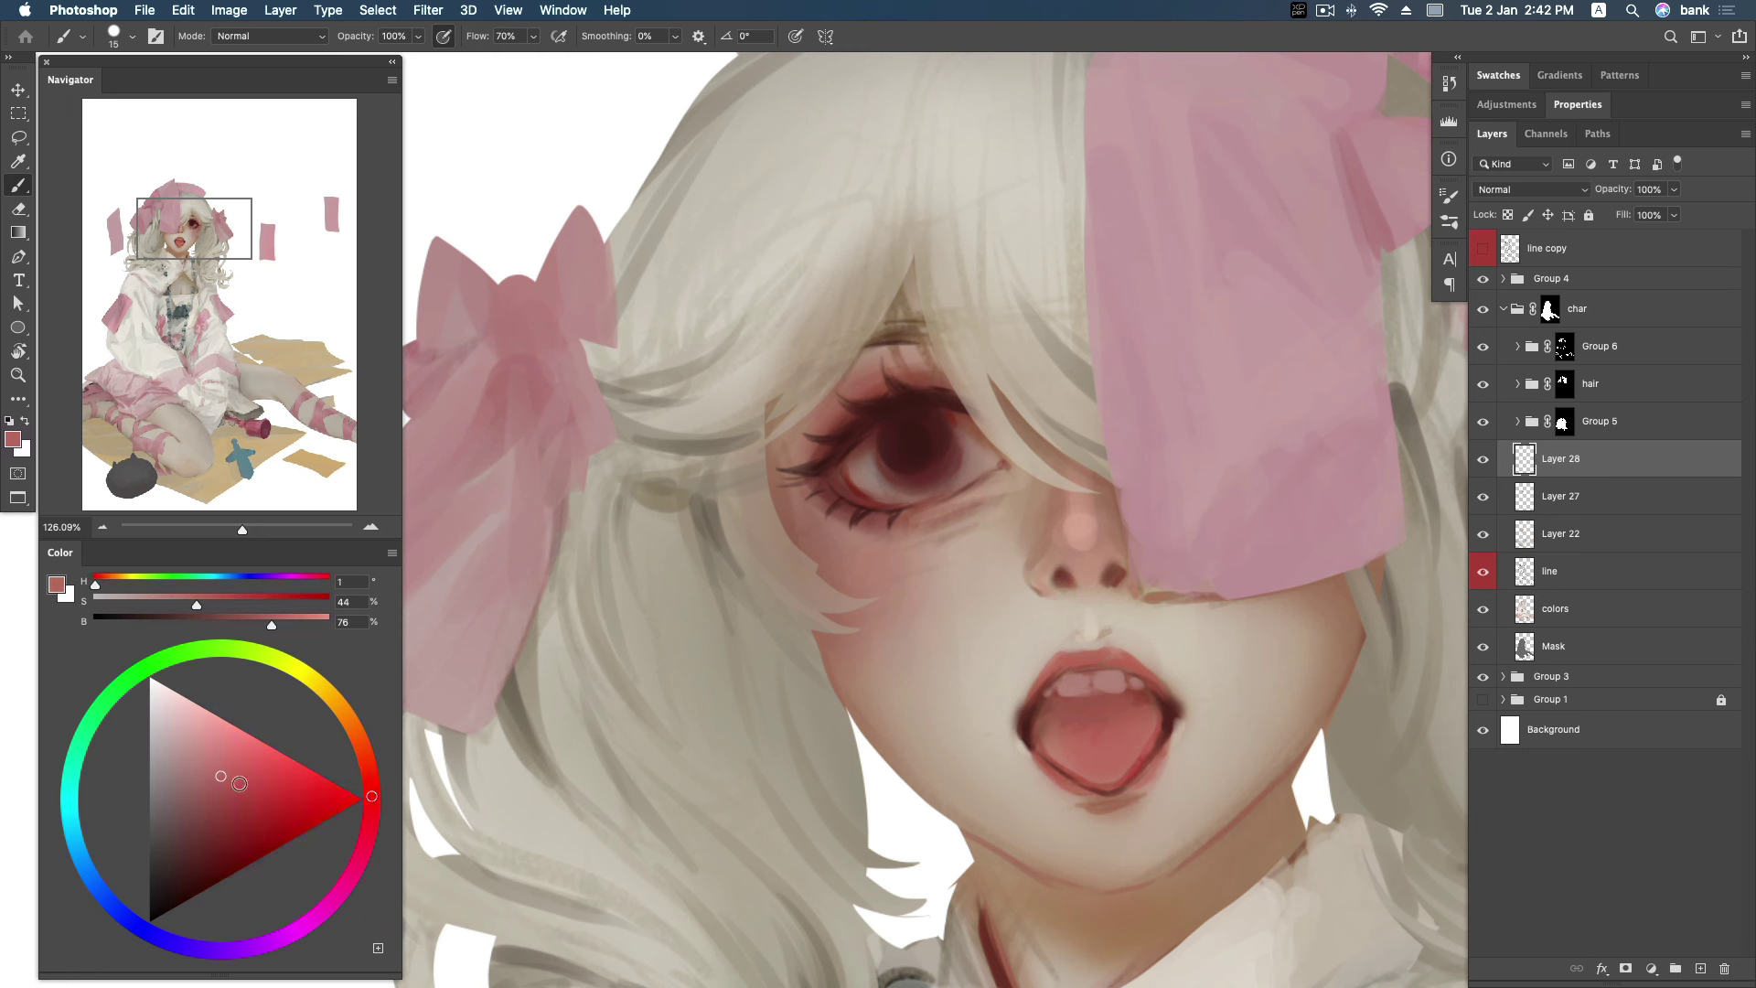
pyautogui.hotkey('ctrl', 'z')
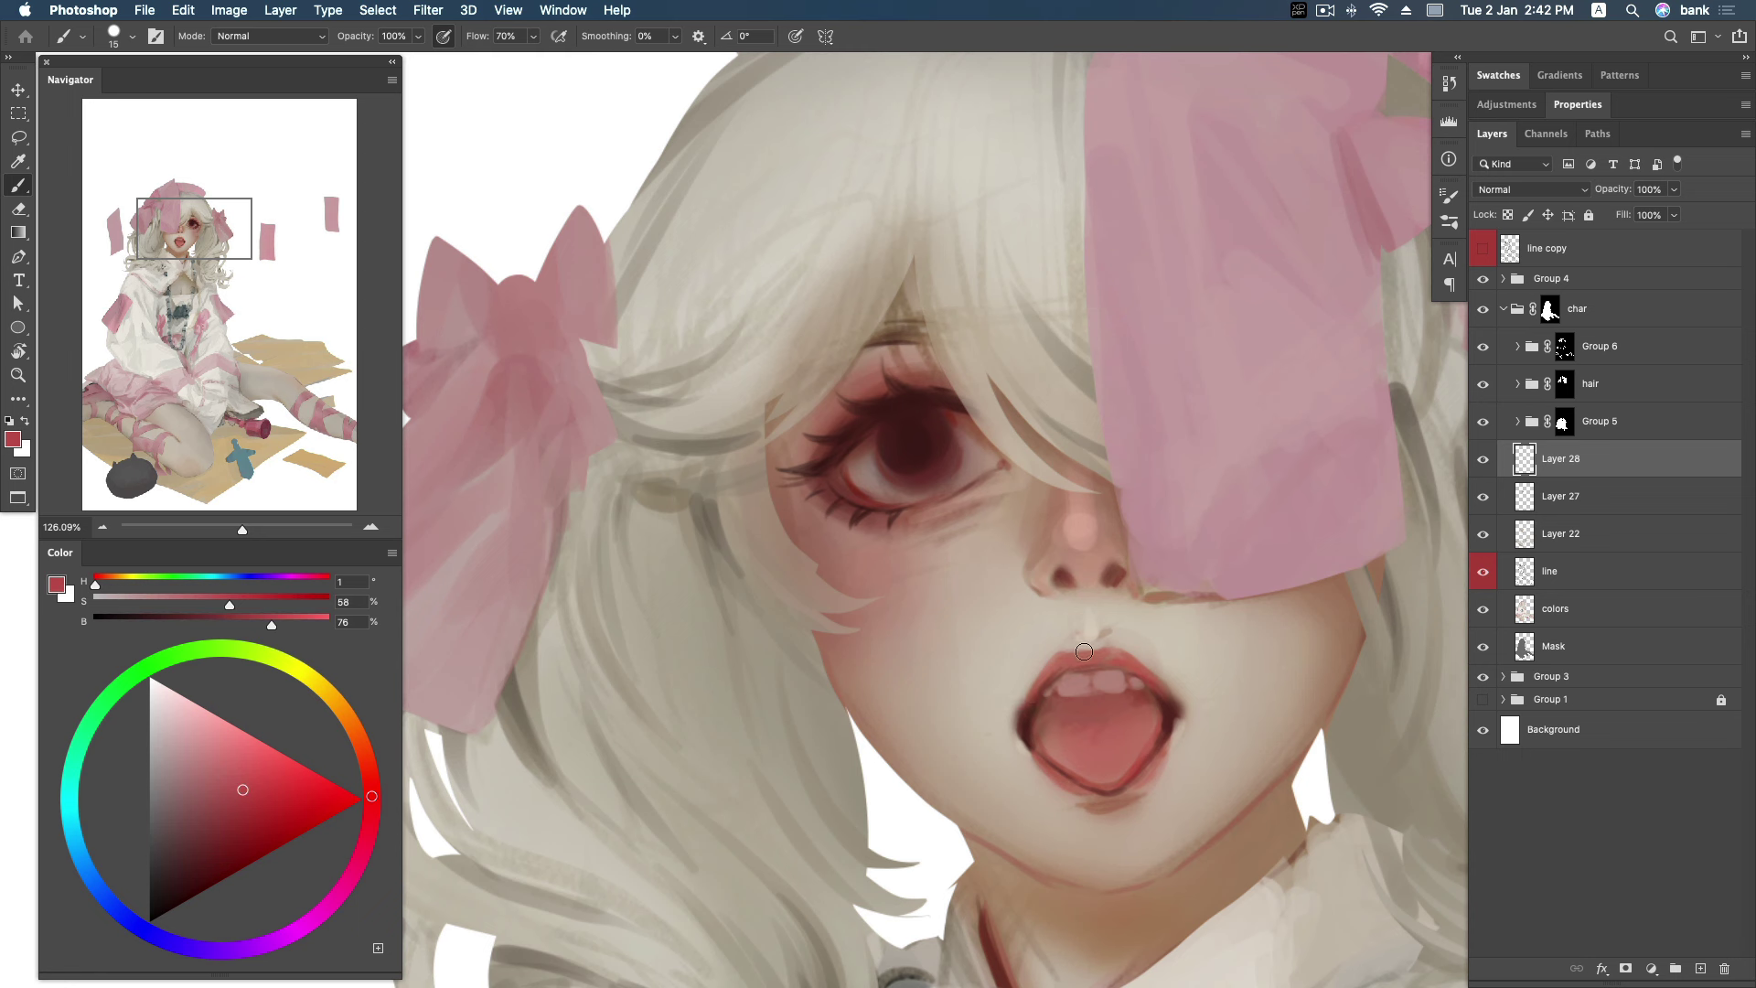
# Sample upper-lip and mouth-edge reds and shade the right corner of the mouth.
pyautogui.keyDown('alt'); pyautogui.click(1068, 654); pyautogui.keyUp('alt')
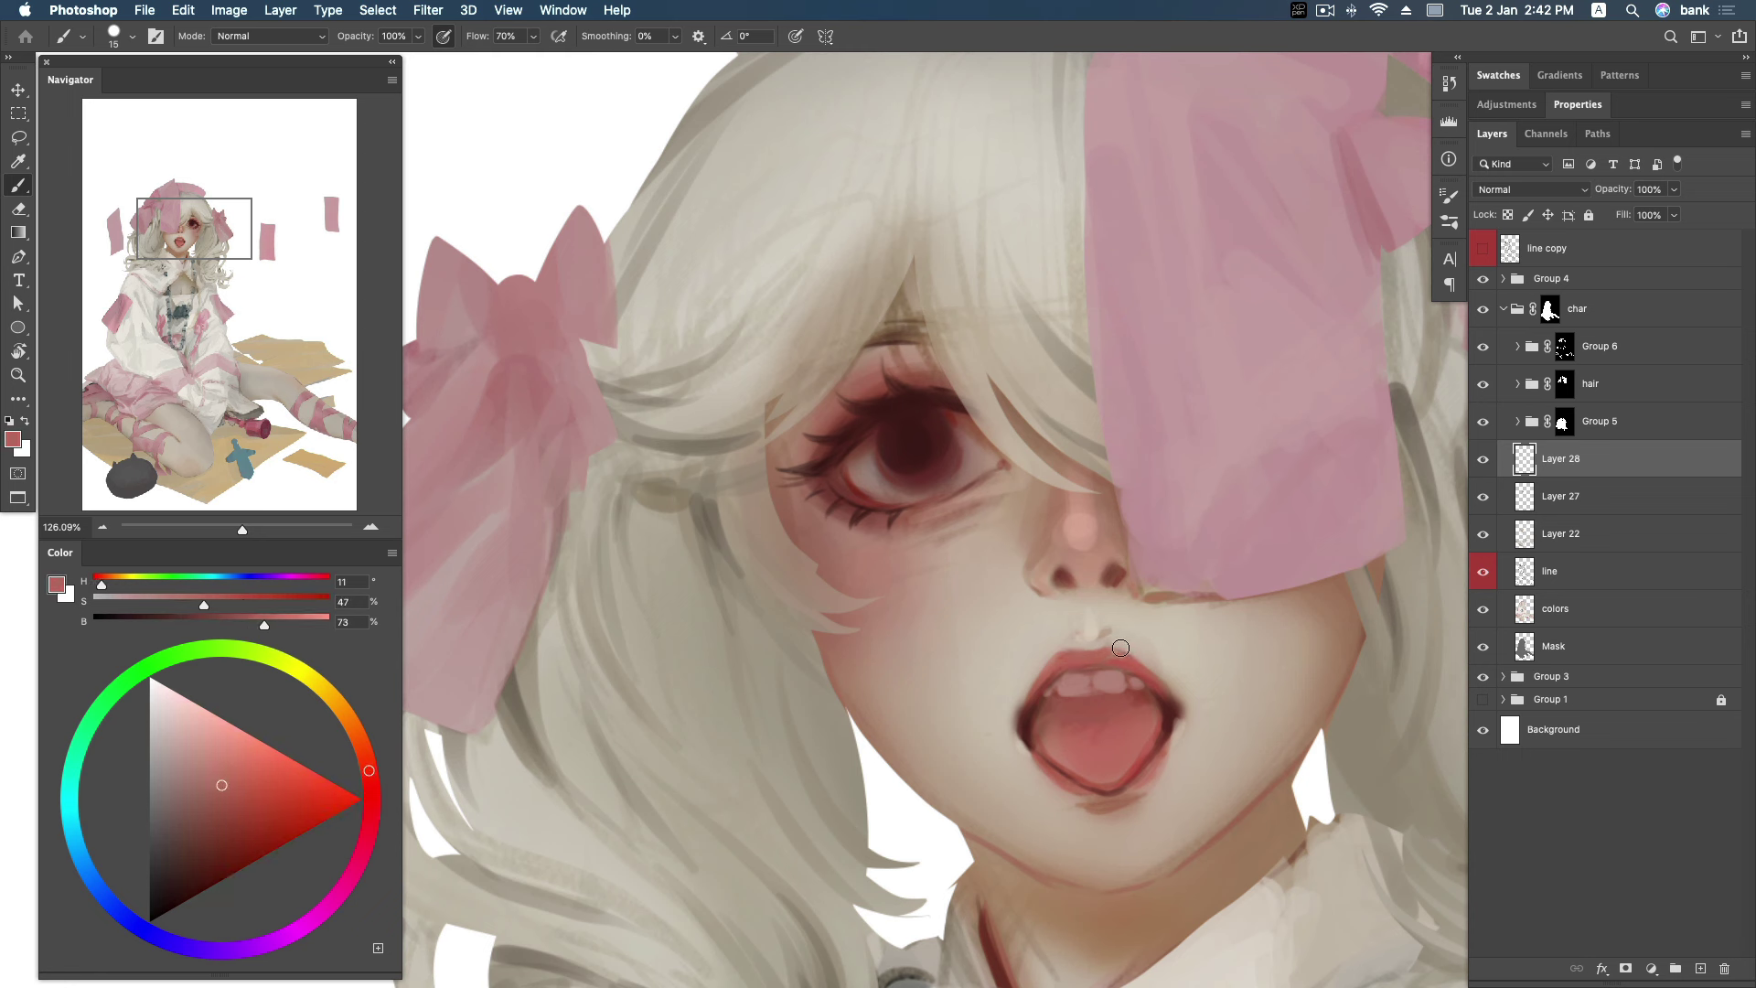
pyautogui.keyDown('alt'); pyautogui.click(1141, 663); pyautogui.keyUp('alt')
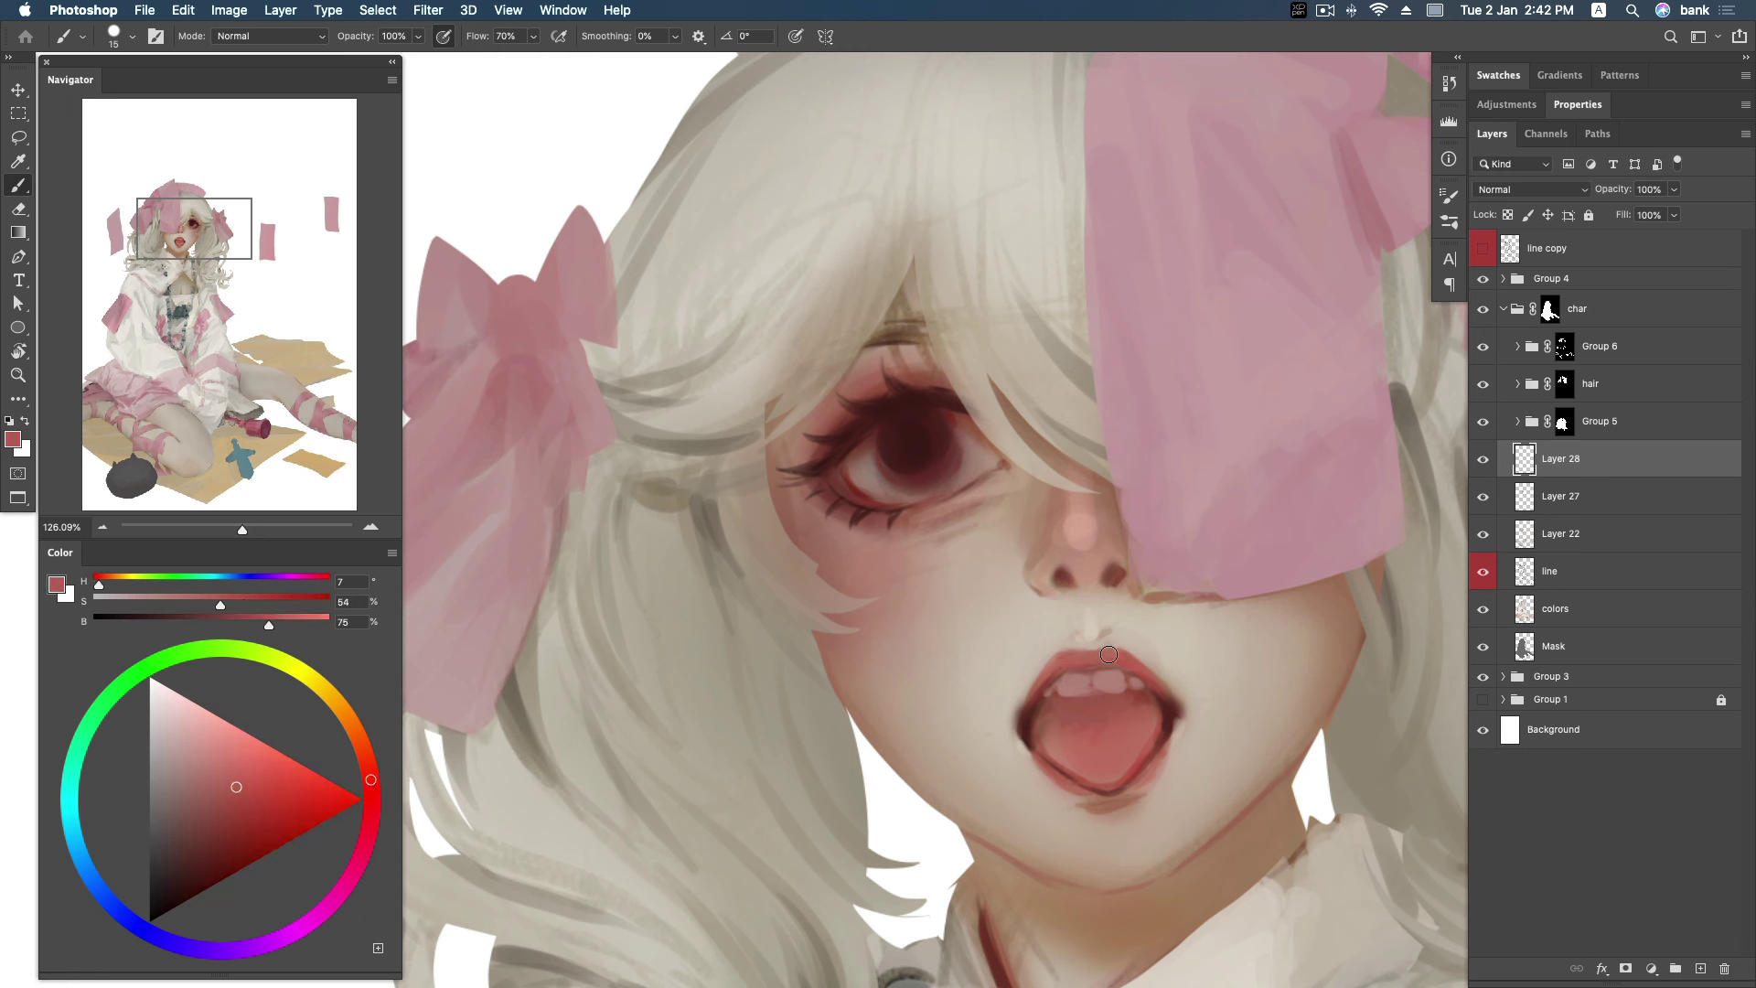
pyautogui.keyDown('alt'); pyautogui.click(1038, 704); pyautogui.keyUp('alt')
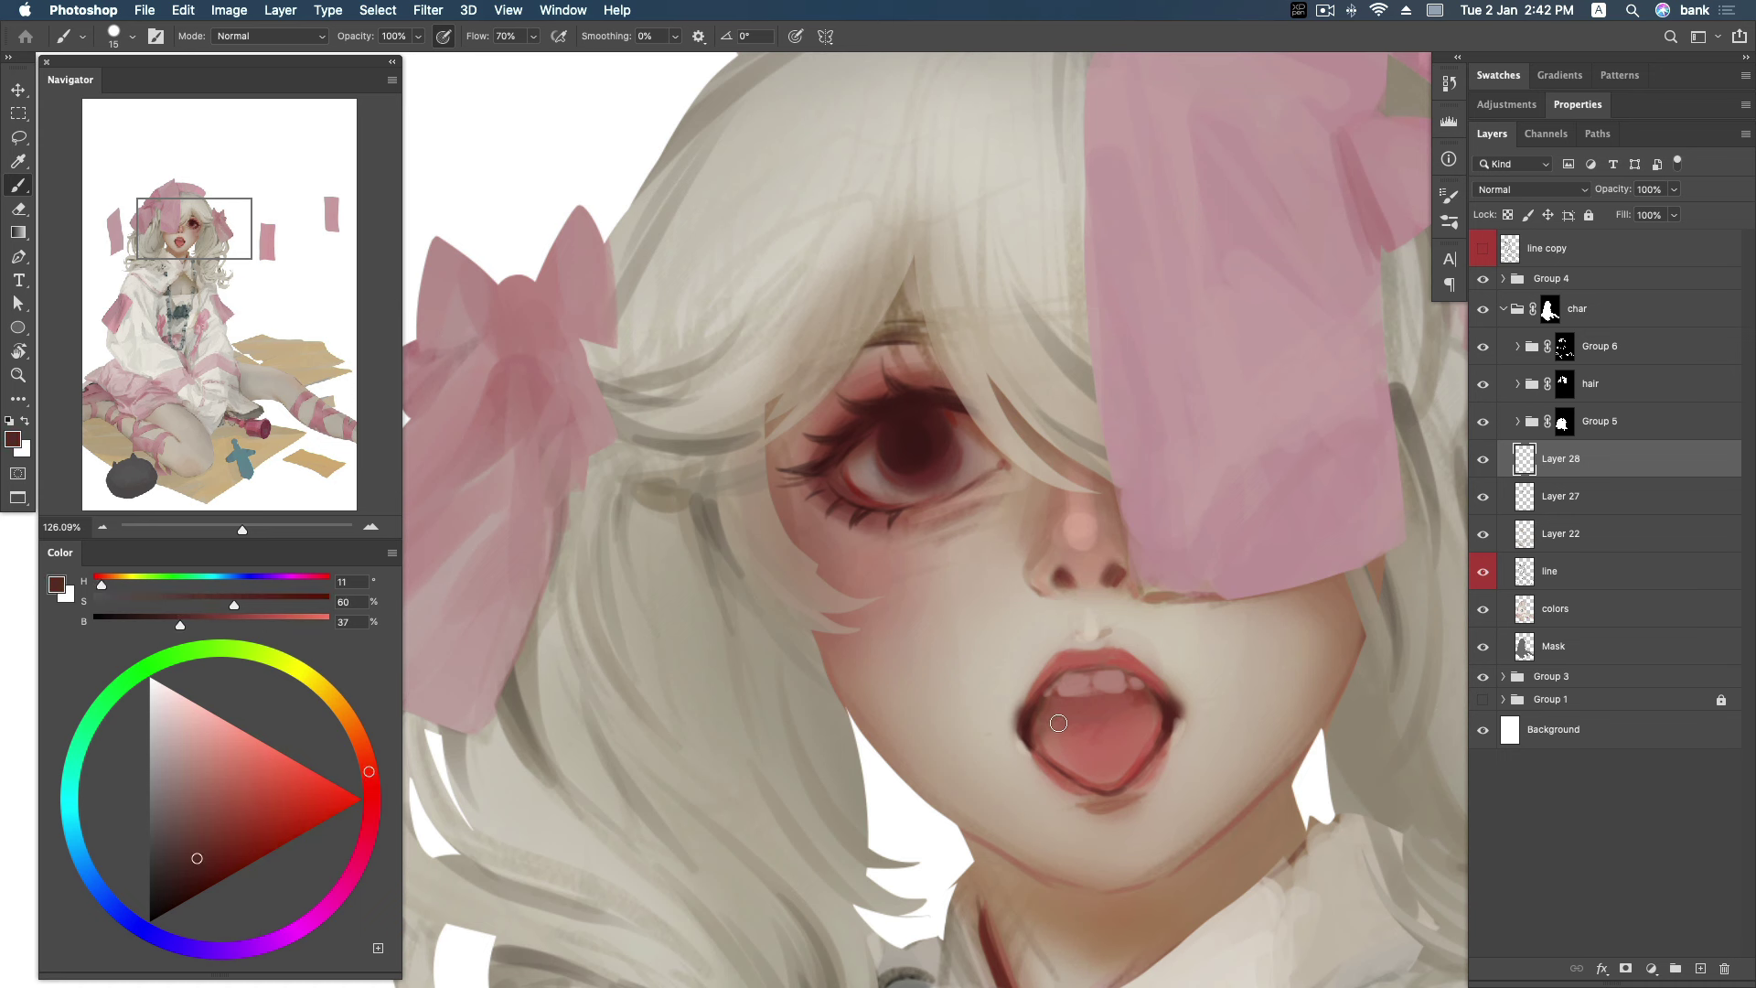
pyautogui.keyDown('alt'); pyautogui.click(1058, 702); pyautogui.keyUp('alt')
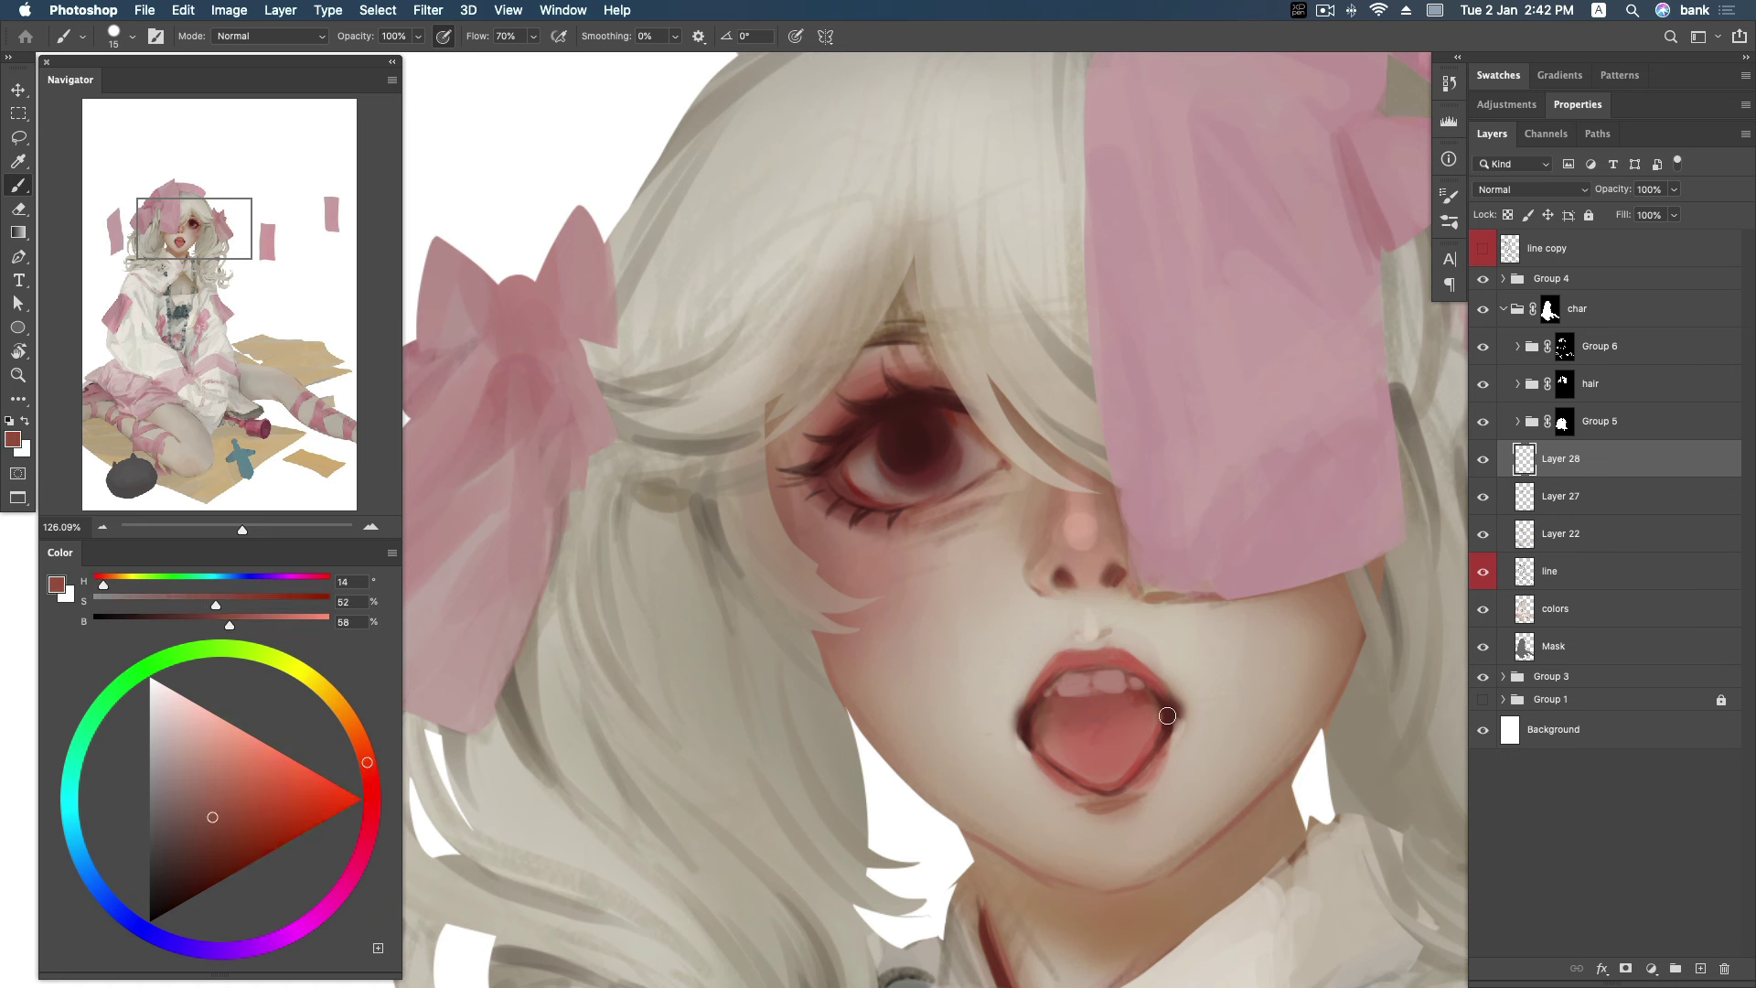
pyautogui.moveTo(1160, 719); pyautogui.dragTo(1164, 715)
# Sample lower-lip and chin skin tones and settle on a muted brown for shading.
pyautogui.keyDown('alt'); pyautogui.click(1048, 718); pyautogui.keyUp('alt')
pyautogui.keyDown('alt'); pyautogui.click(1052, 741); pyautogui.keyUp('alt')
pyautogui.keyDown('alt'); pyautogui.click(1151, 754); pyautogui.keyUp('alt')
pyautogui.keyDown('alt'); pyautogui.click(1108, 809); pyautogui.keyUp('alt')
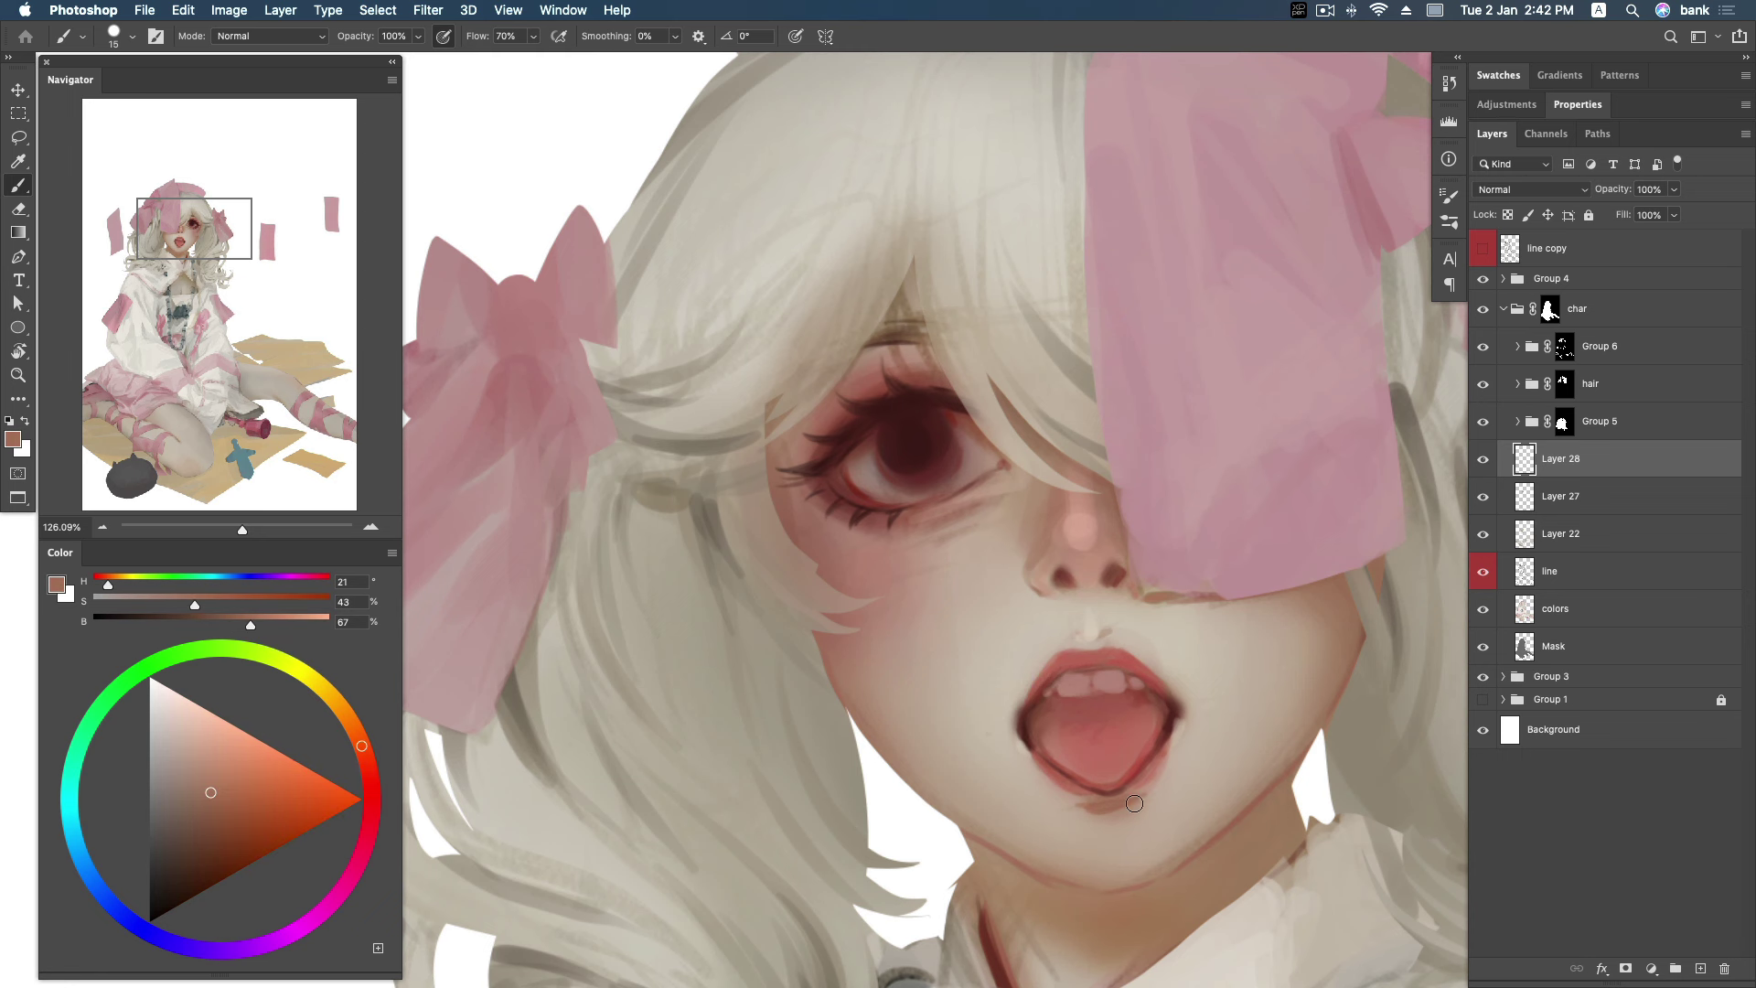
pyautogui.click(220, 809)
pyautogui.click(355, 766)
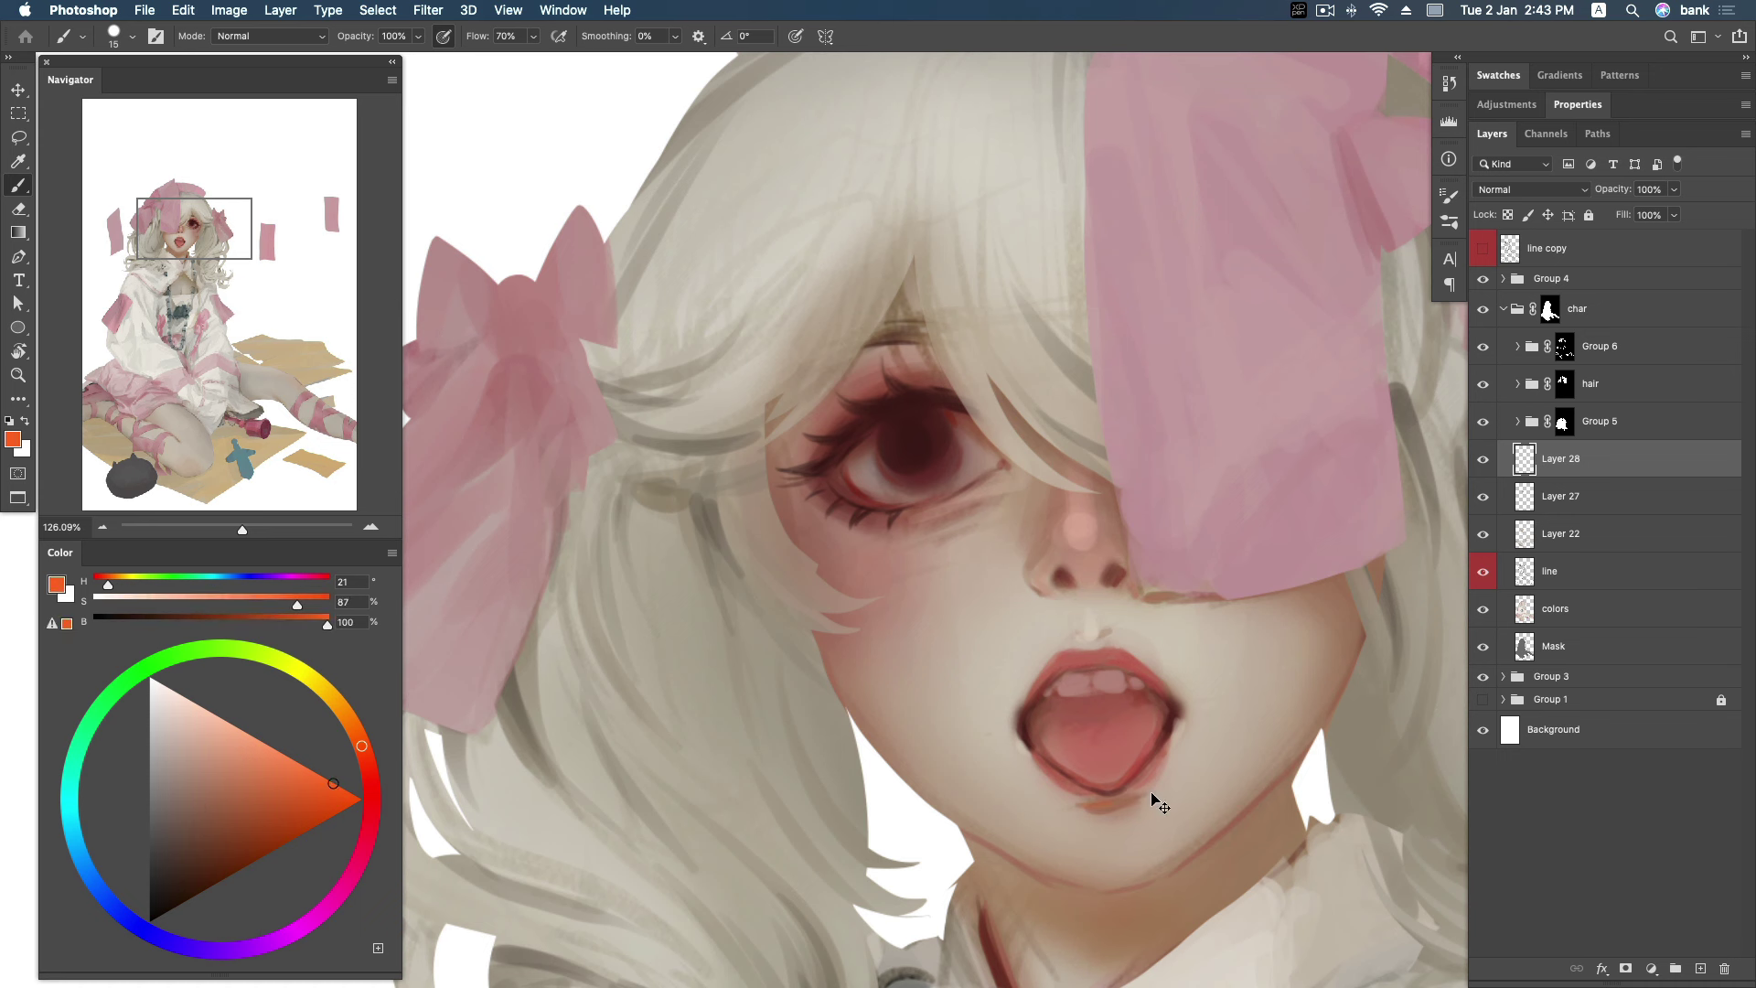
pyautogui.keyDown('alt'); pyautogui.click(1127, 798); pyautogui.keyUp('alt')
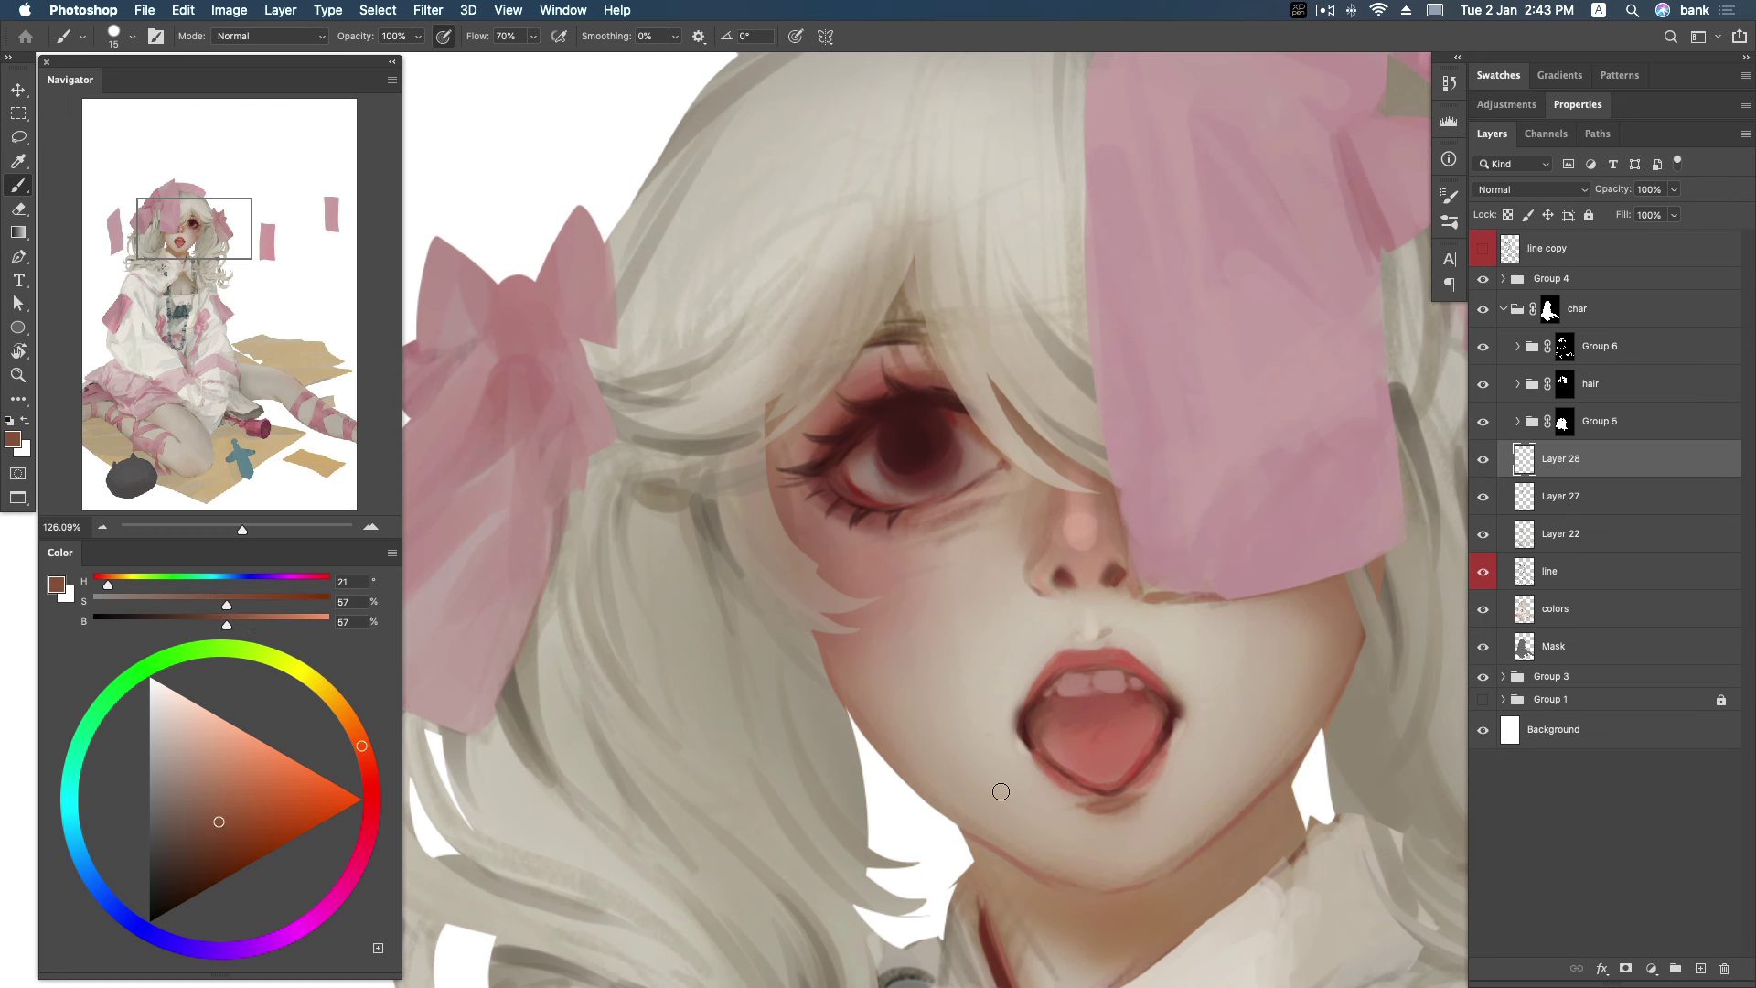
# Pick a darker reddish brown, sample skin near the eye, and soften the lower eyelid skin.
pyautogui.scroll(2, 1116, 503)
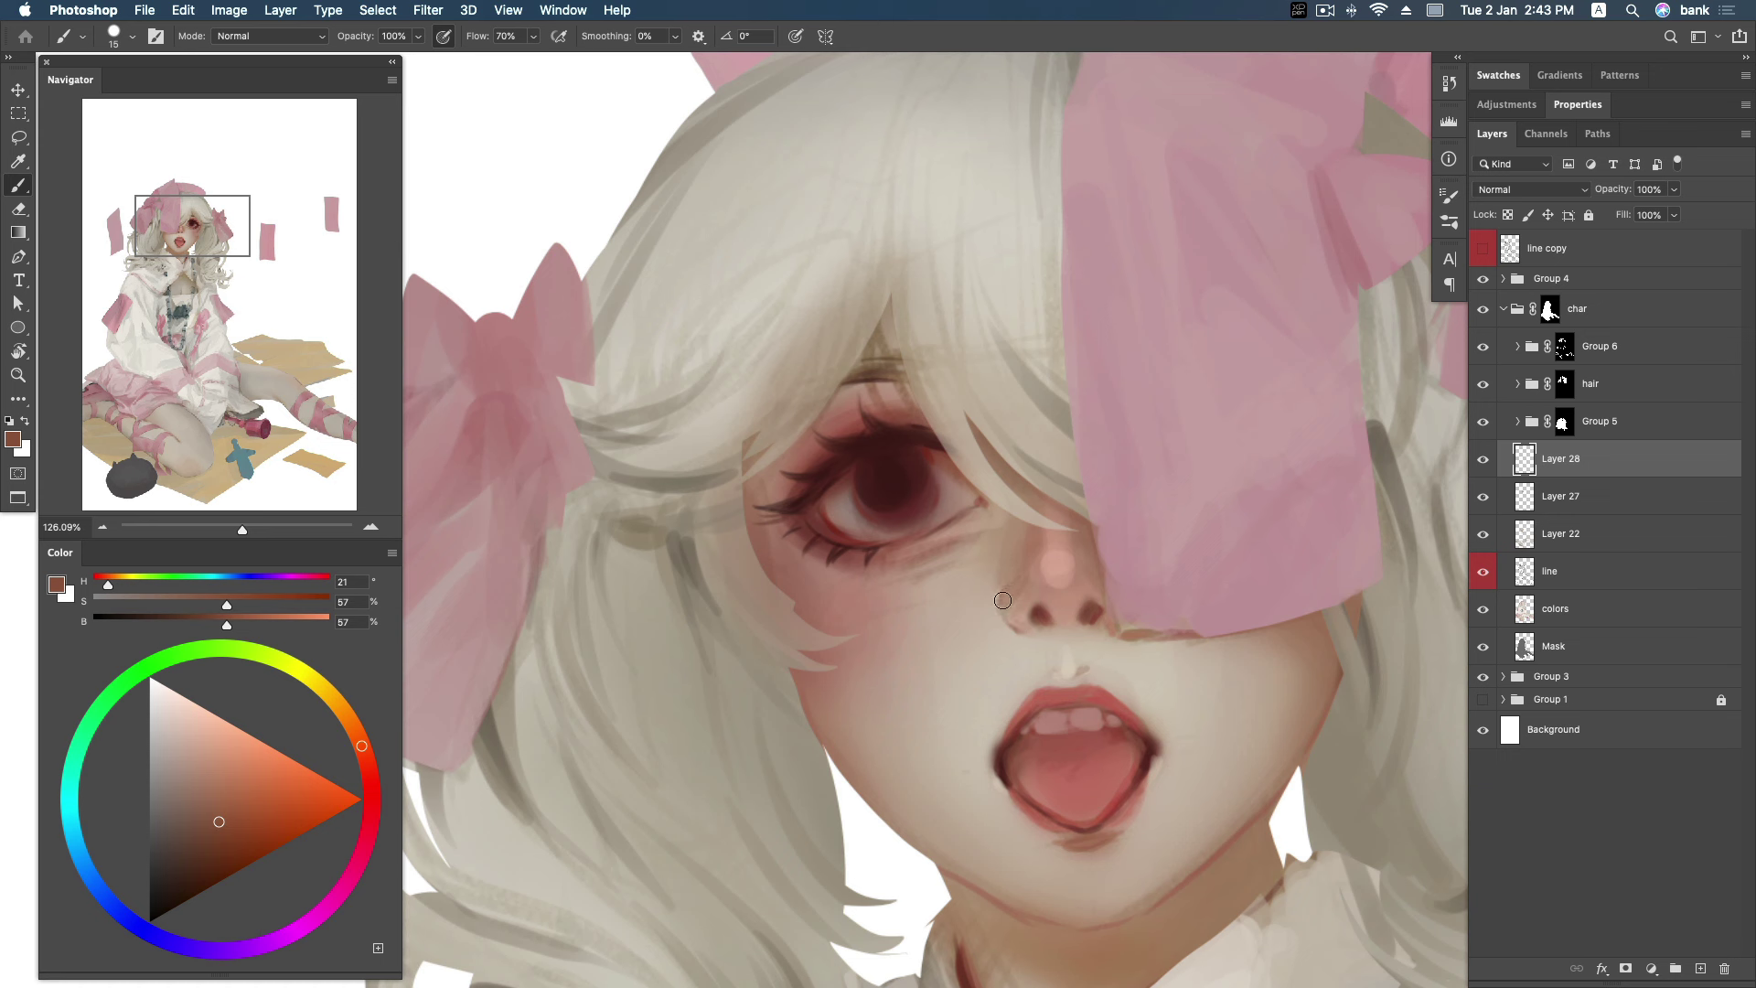
pyautogui.click(219, 832)
pyautogui.click(364, 754)
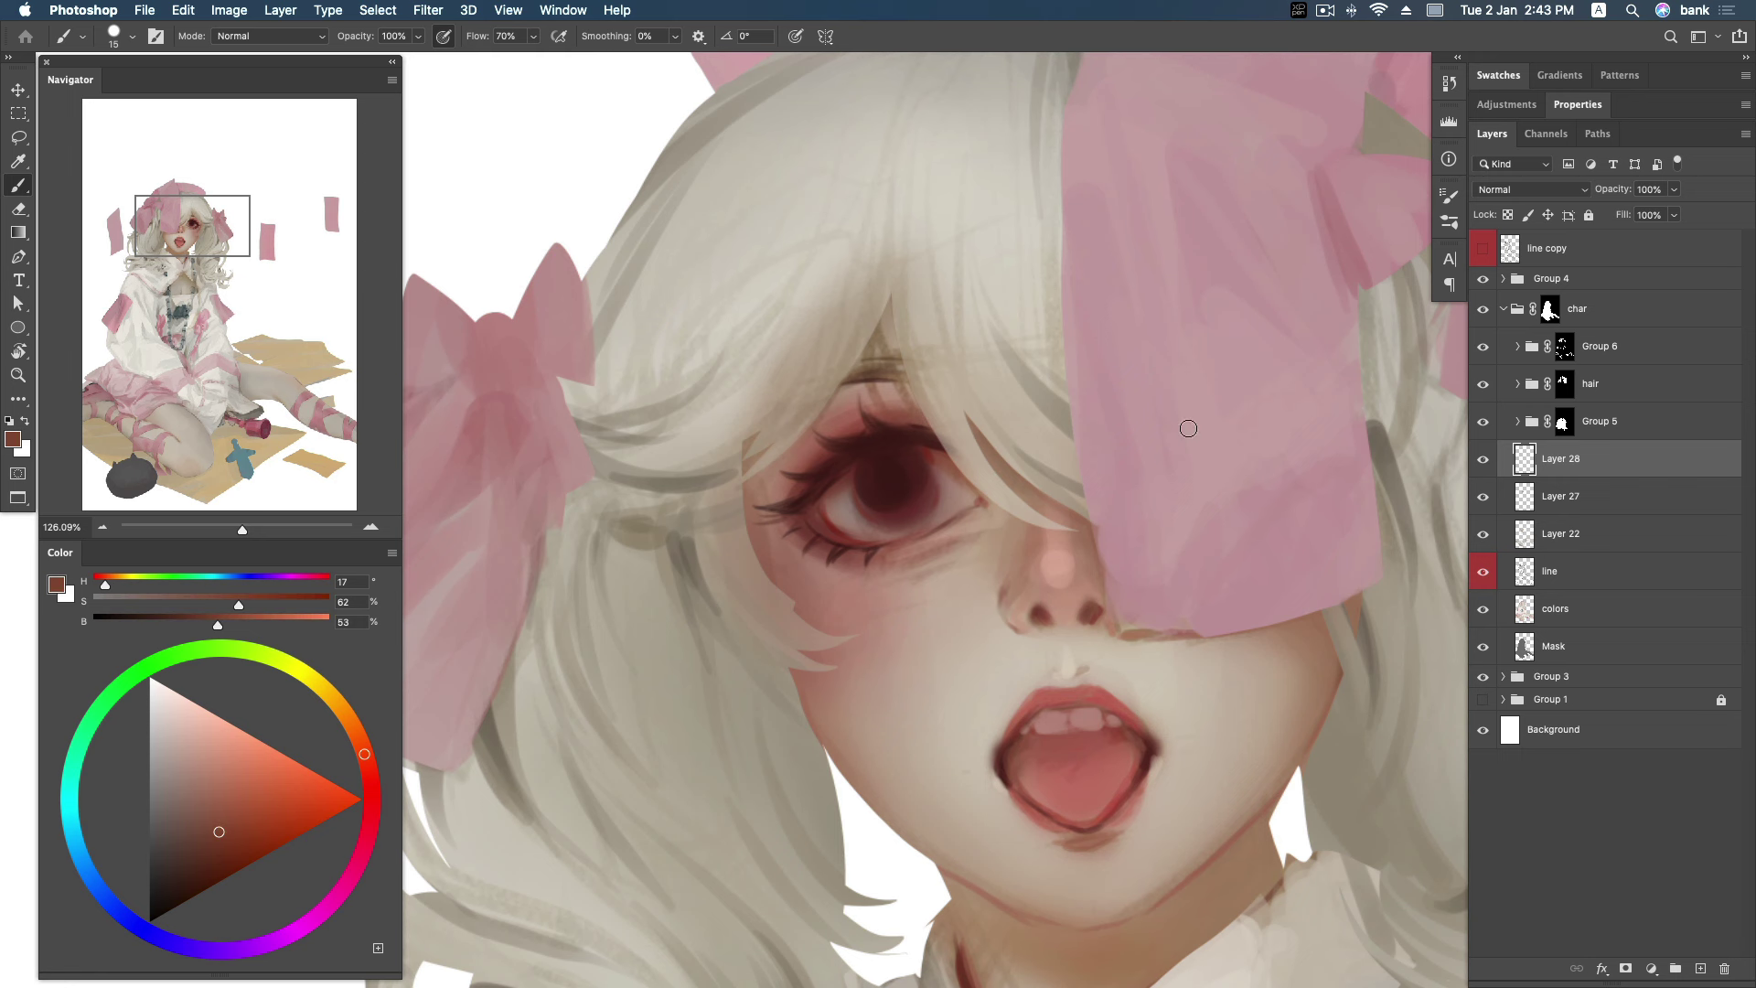
pyautogui.keyDown('alt'); pyautogui.click(935, 551); pyautogui.keyUp('alt')
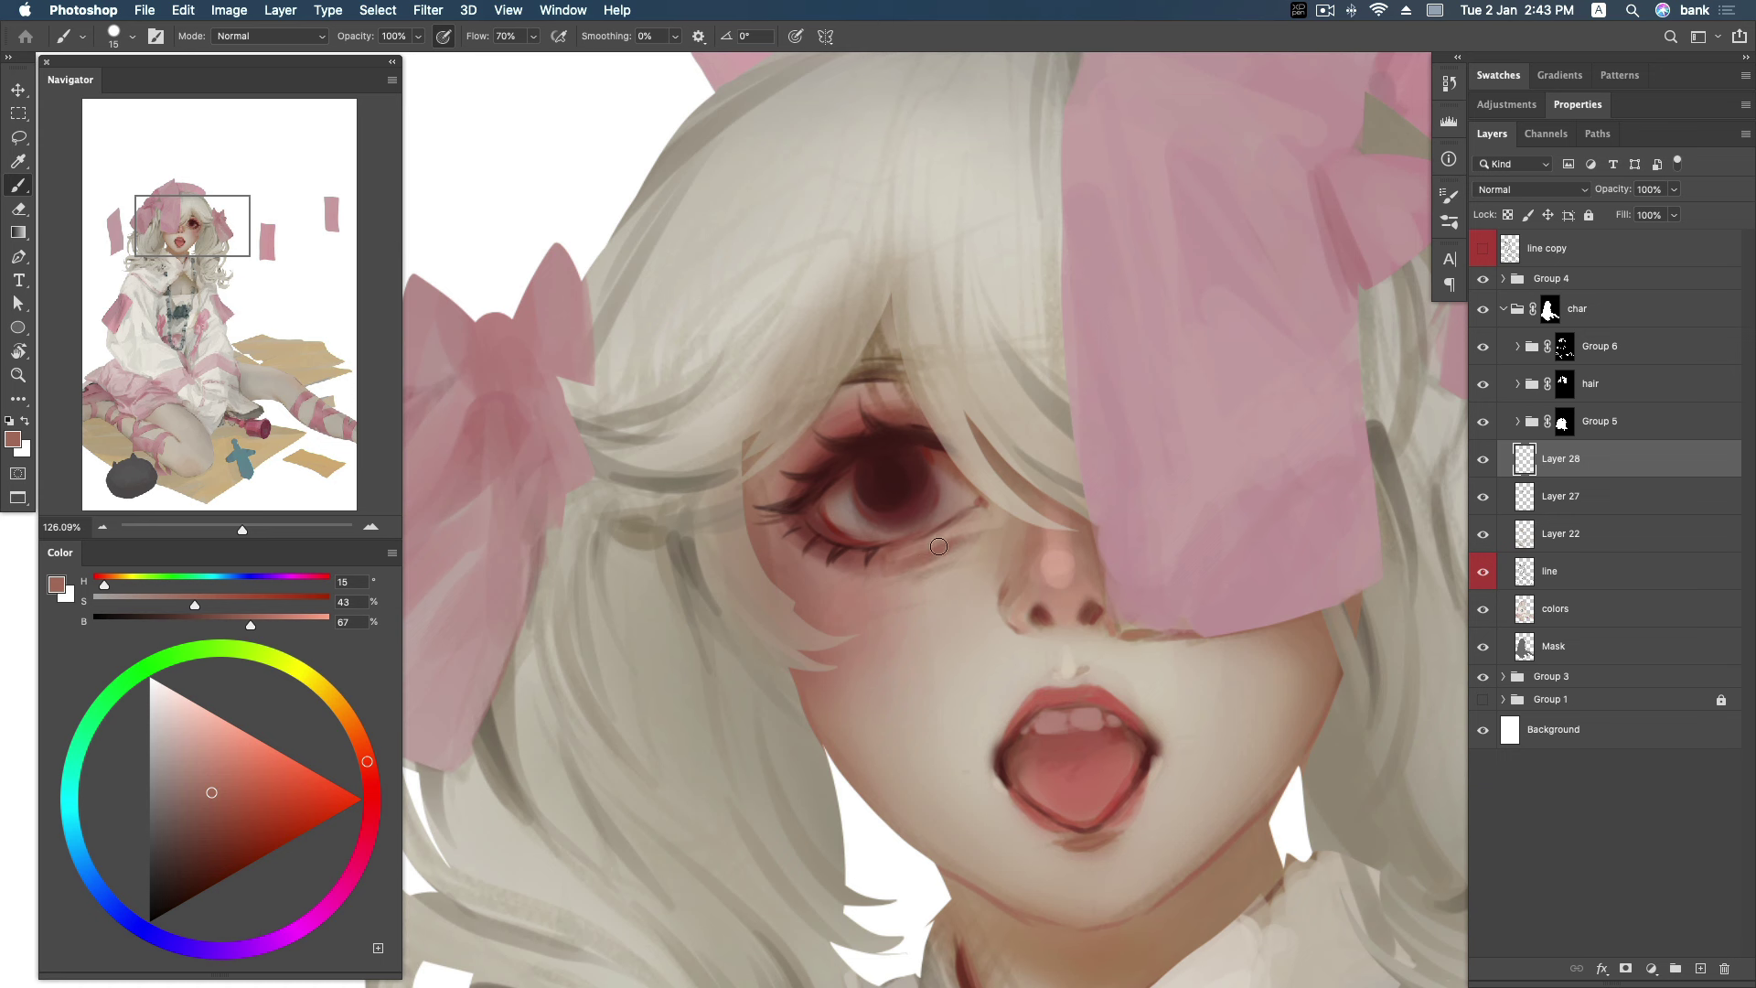
pyautogui.keyDown('alt'); pyautogui.click(896, 585); pyautogui.keyUp('alt')
pyautogui.keyDown('alt'); pyautogui.click(930, 538); pyautogui.keyUp('alt')
pyautogui.moveTo(922, 539); pyautogui.dragTo(946, 522)
# Sample mid tones, pale skin and dark red-brown from around the eye corner and eyelid.
pyautogui.keyDown('alt'); pyautogui.click(948, 533); pyautogui.keyUp('alt')
pyautogui.keyDown('alt'); pyautogui.click(980, 503); pyautogui.keyUp('alt')
pyautogui.keyDown('alt'); pyautogui.click(934, 439); pyautogui.keyUp('alt')
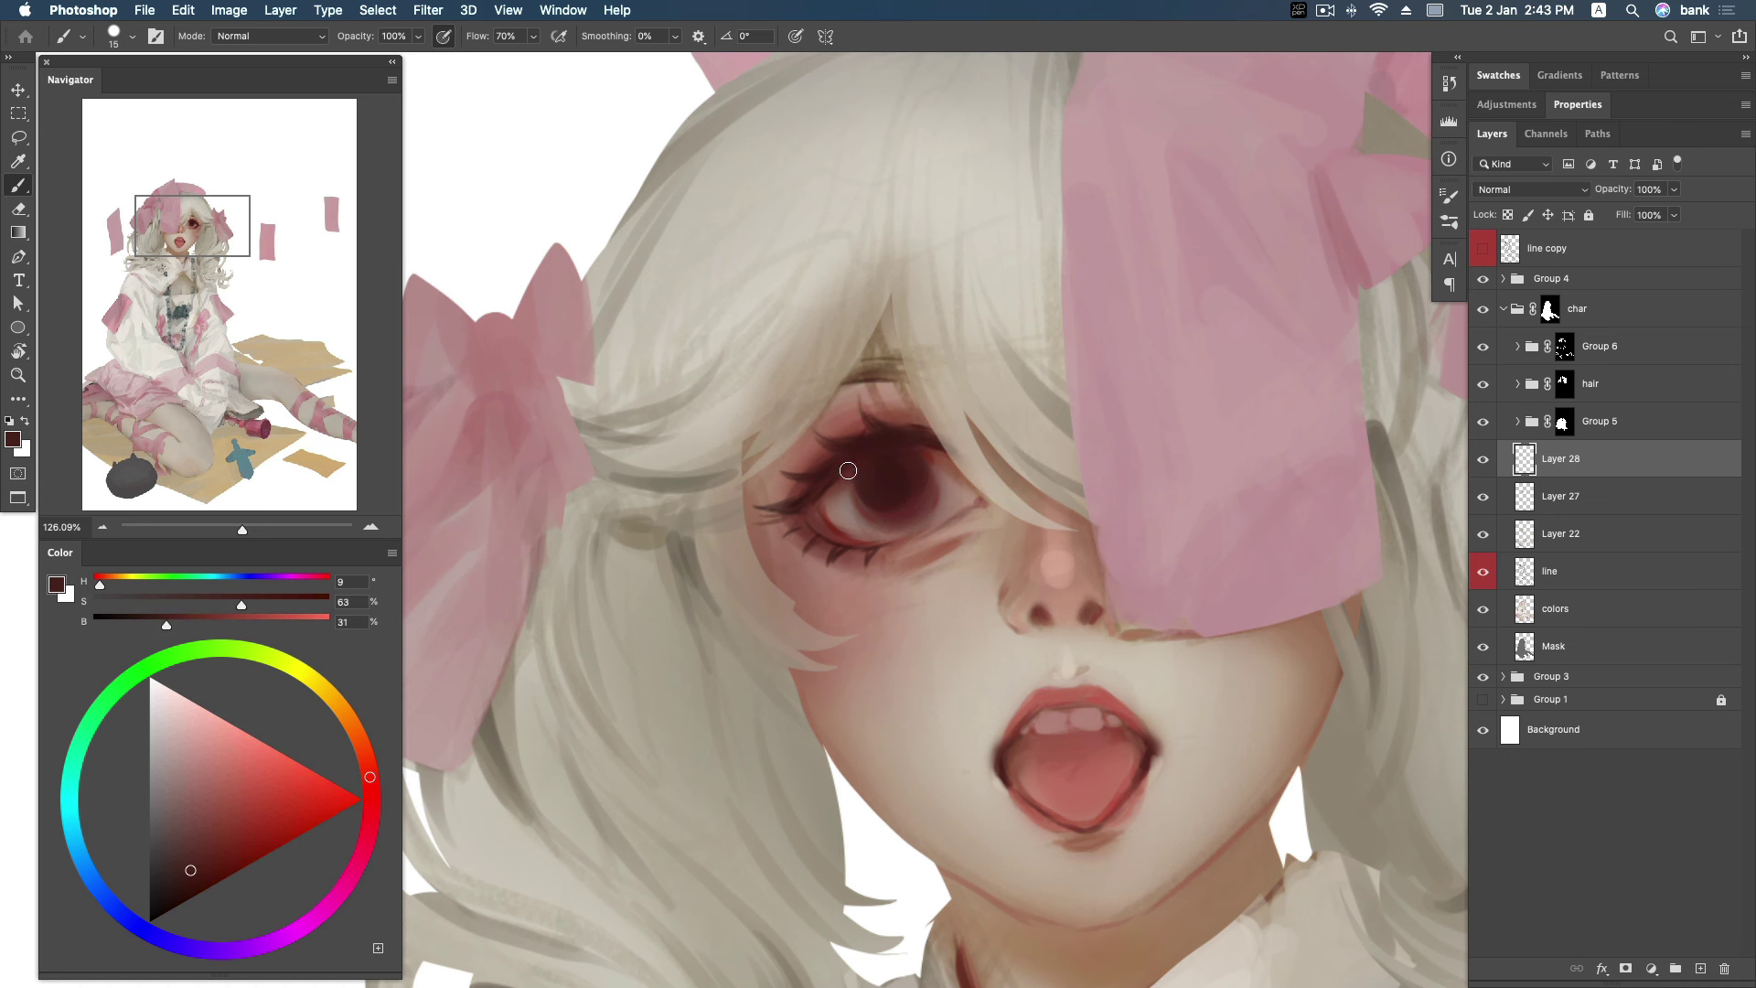
pyautogui.keyDown('alt'); pyautogui.click(796, 494); pyautogui.keyUp('alt')
pyautogui.keyDown('alt'); pyautogui.click(878, 537); pyautogui.keyUp('alt')
pyautogui.keyDown('alt'); pyautogui.click(954, 506); pyautogui.keyUp('alt')
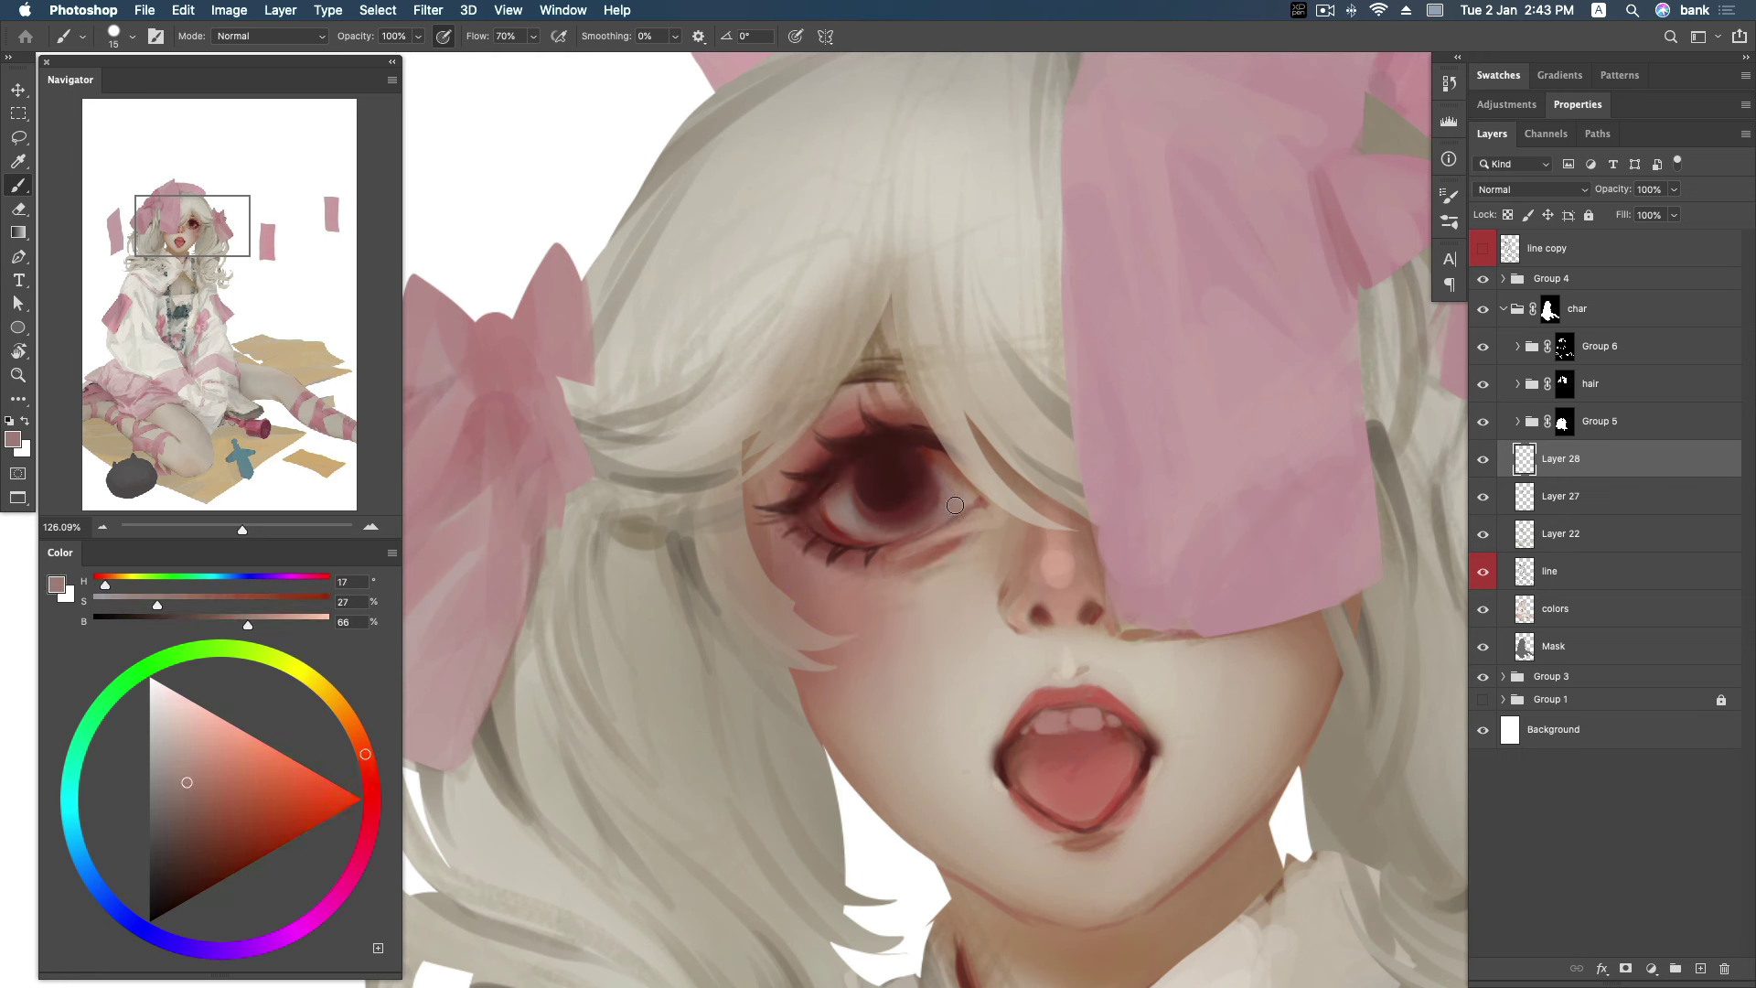
pyautogui.keyDown('alt'); pyautogui.click(933, 442); pyautogui.keyUp('alt')
# Resample the dark eyelid colour, undo a stroke near the eye, and pick lighter skin tones.
pyautogui.keyDown('alt'); pyautogui.click(935, 429); pyautogui.keyUp('alt')
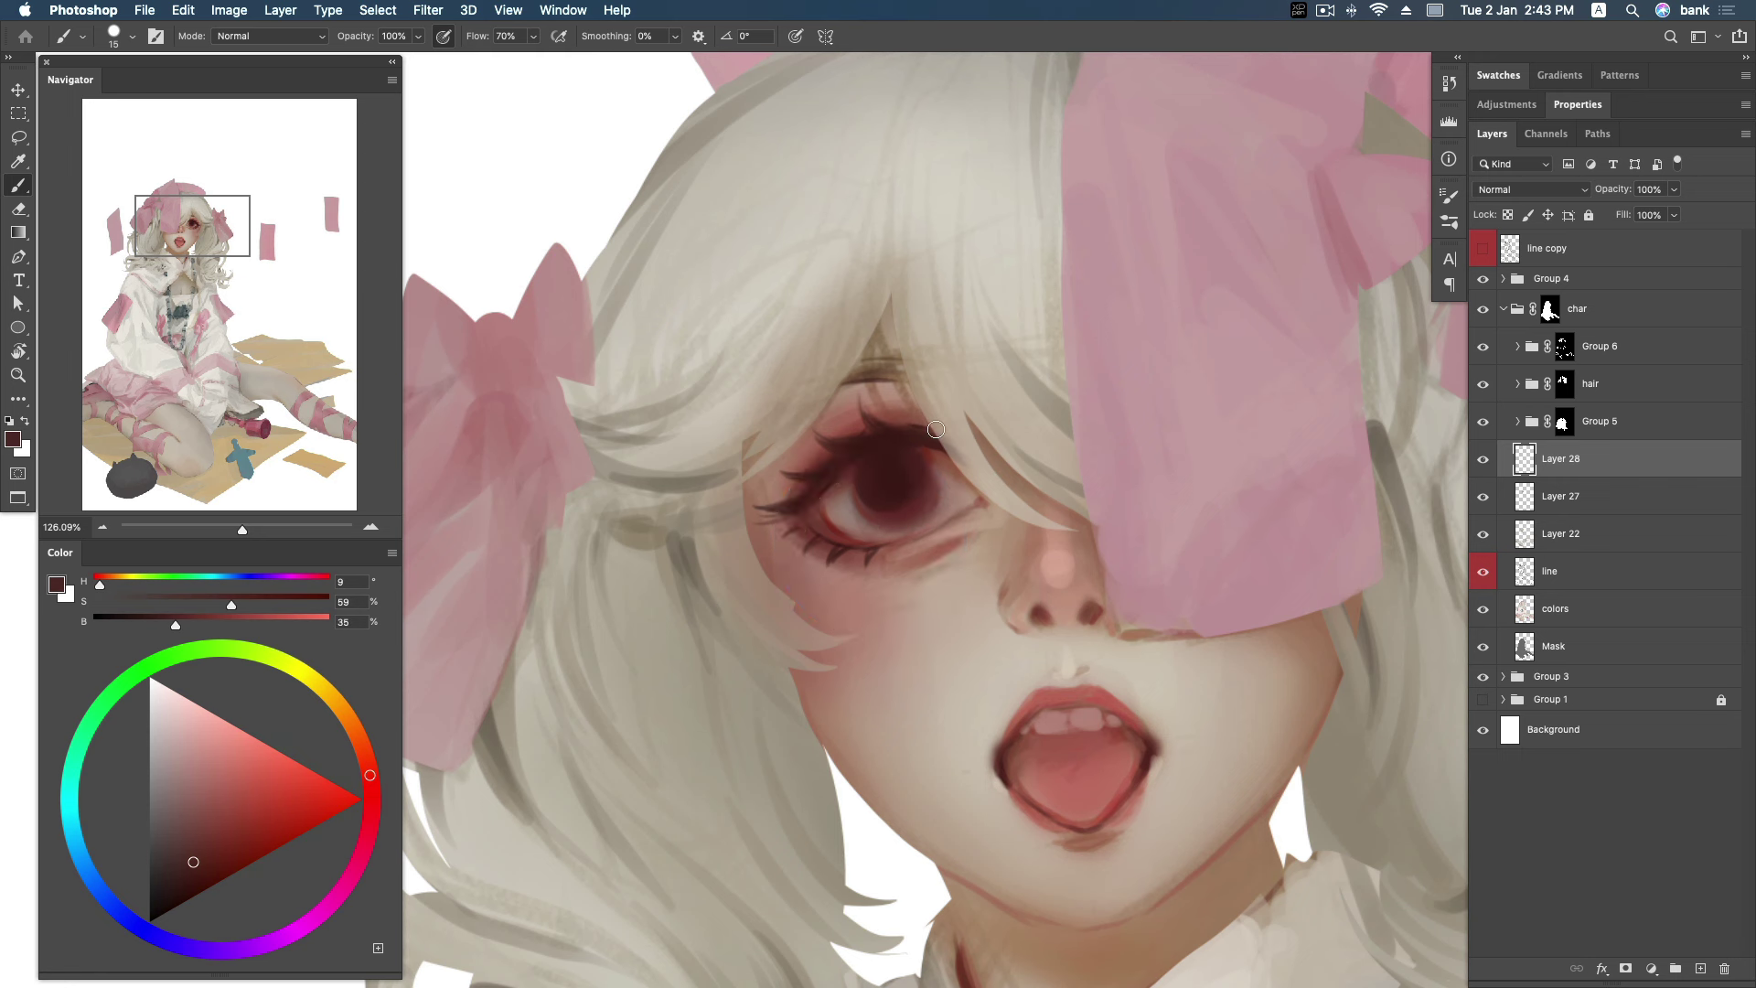
pyautogui.keyDown('alt'); pyautogui.click(915, 430); pyautogui.keyUp('alt')
pyautogui.keyDown('alt'); pyautogui.click(866, 422); pyautogui.keyUp('alt')
pyautogui.press('super+z')
pyautogui.keyDown('alt'); pyautogui.click(809, 487); pyautogui.keyUp('alt')
pyautogui.keyDown('alt'); pyautogui.click(897, 408); pyautogui.keyUp('alt')
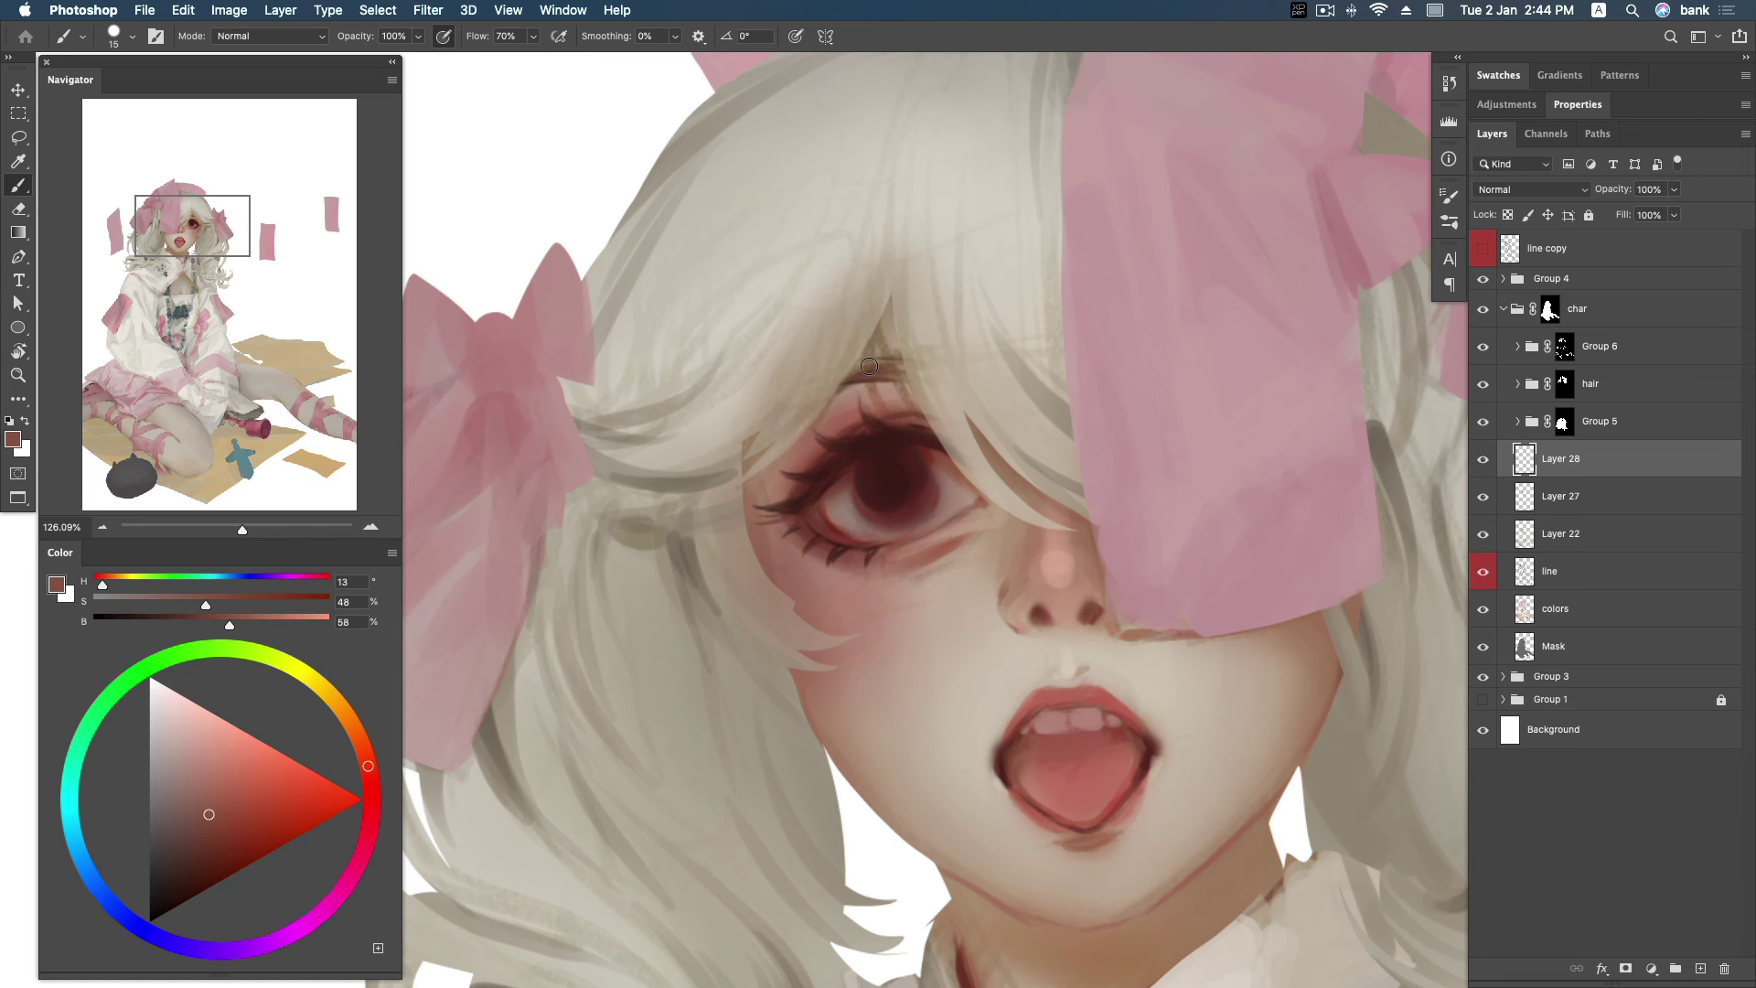
pyautogui.scroll(-1, 1006, 475)
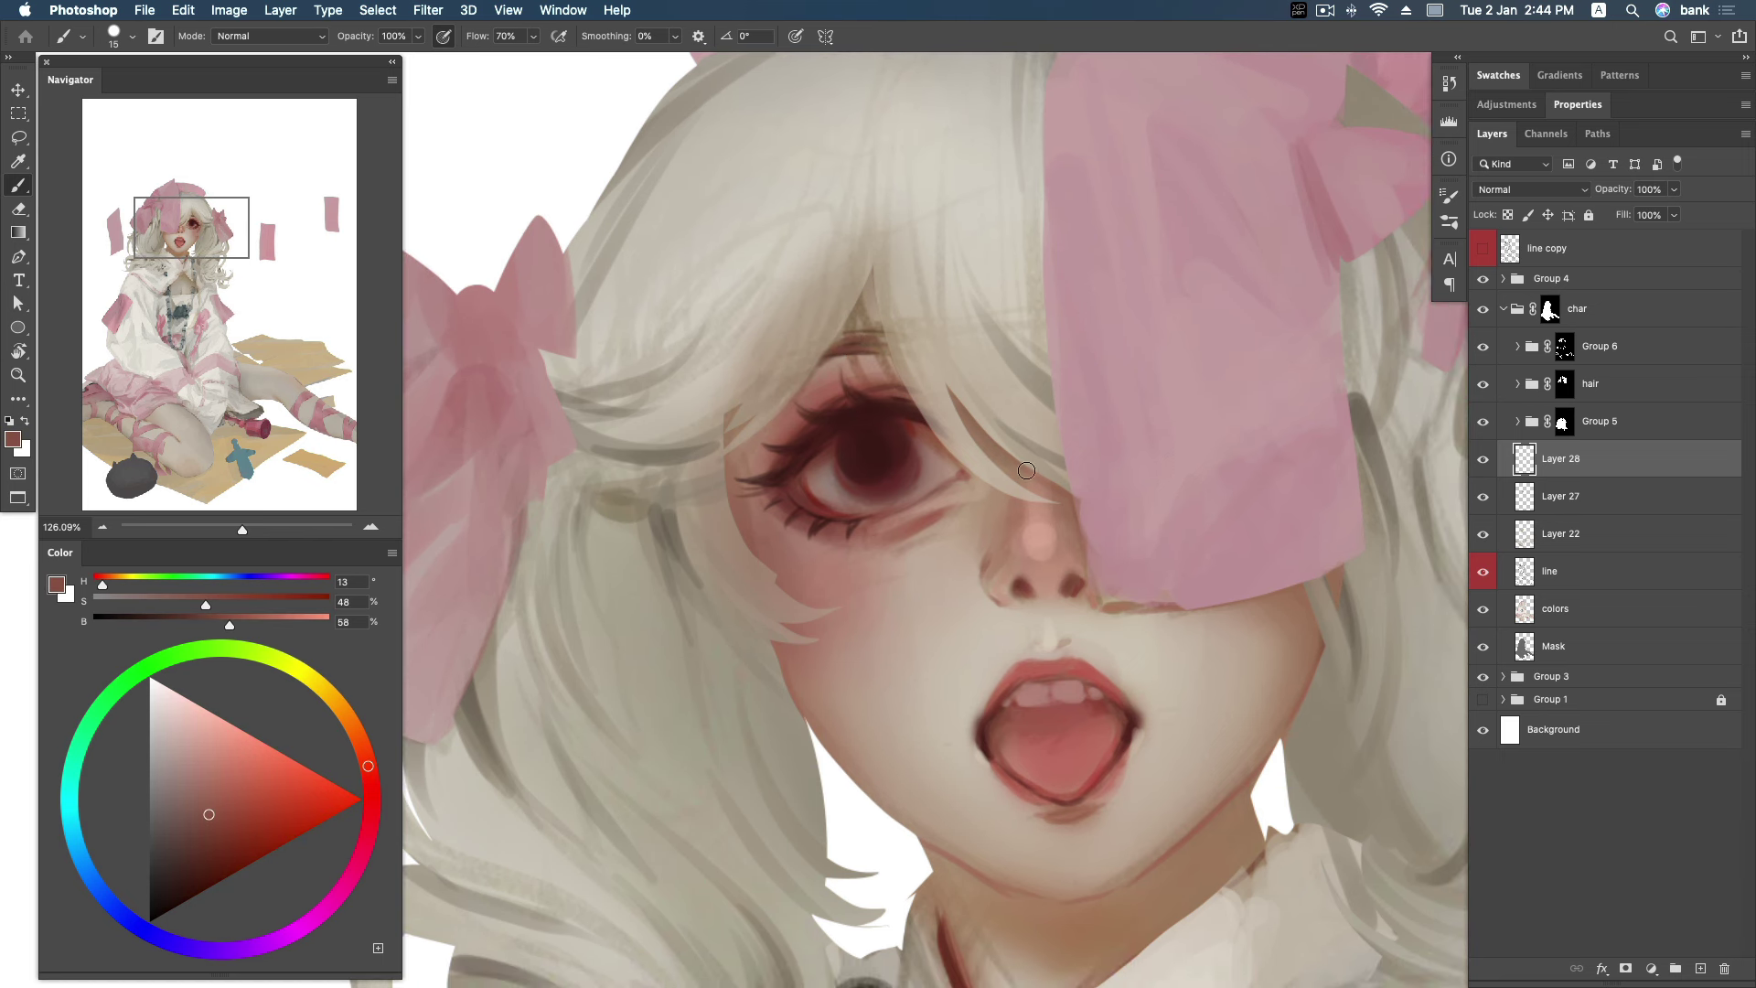
pyautogui.keyDown('alt'); pyautogui.click(928, 519); pyautogui.keyUp('alt')
# Flip the canvas view horizontally, recentre on the face, and sample skin and blush tones.
pyautogui.click(517, 13)
pyautogui.click(564, 302)
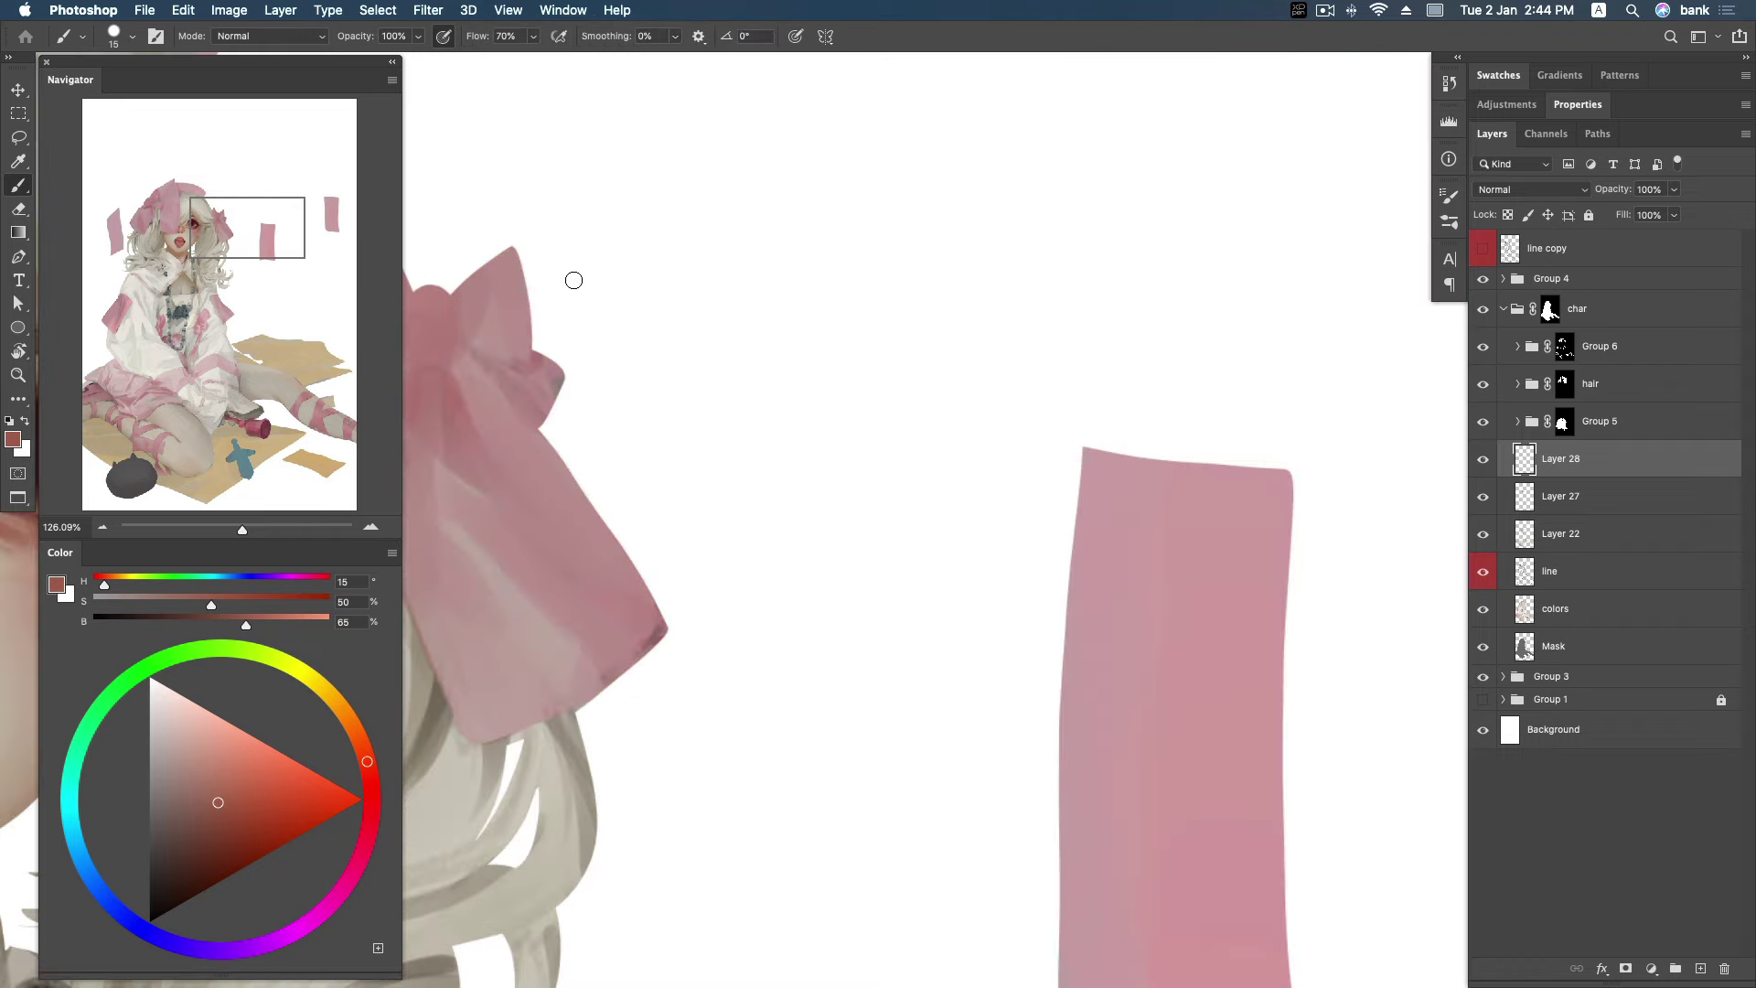
pyautogui.moveTo(271, 232); pyautogui.dragTo(193, 235)
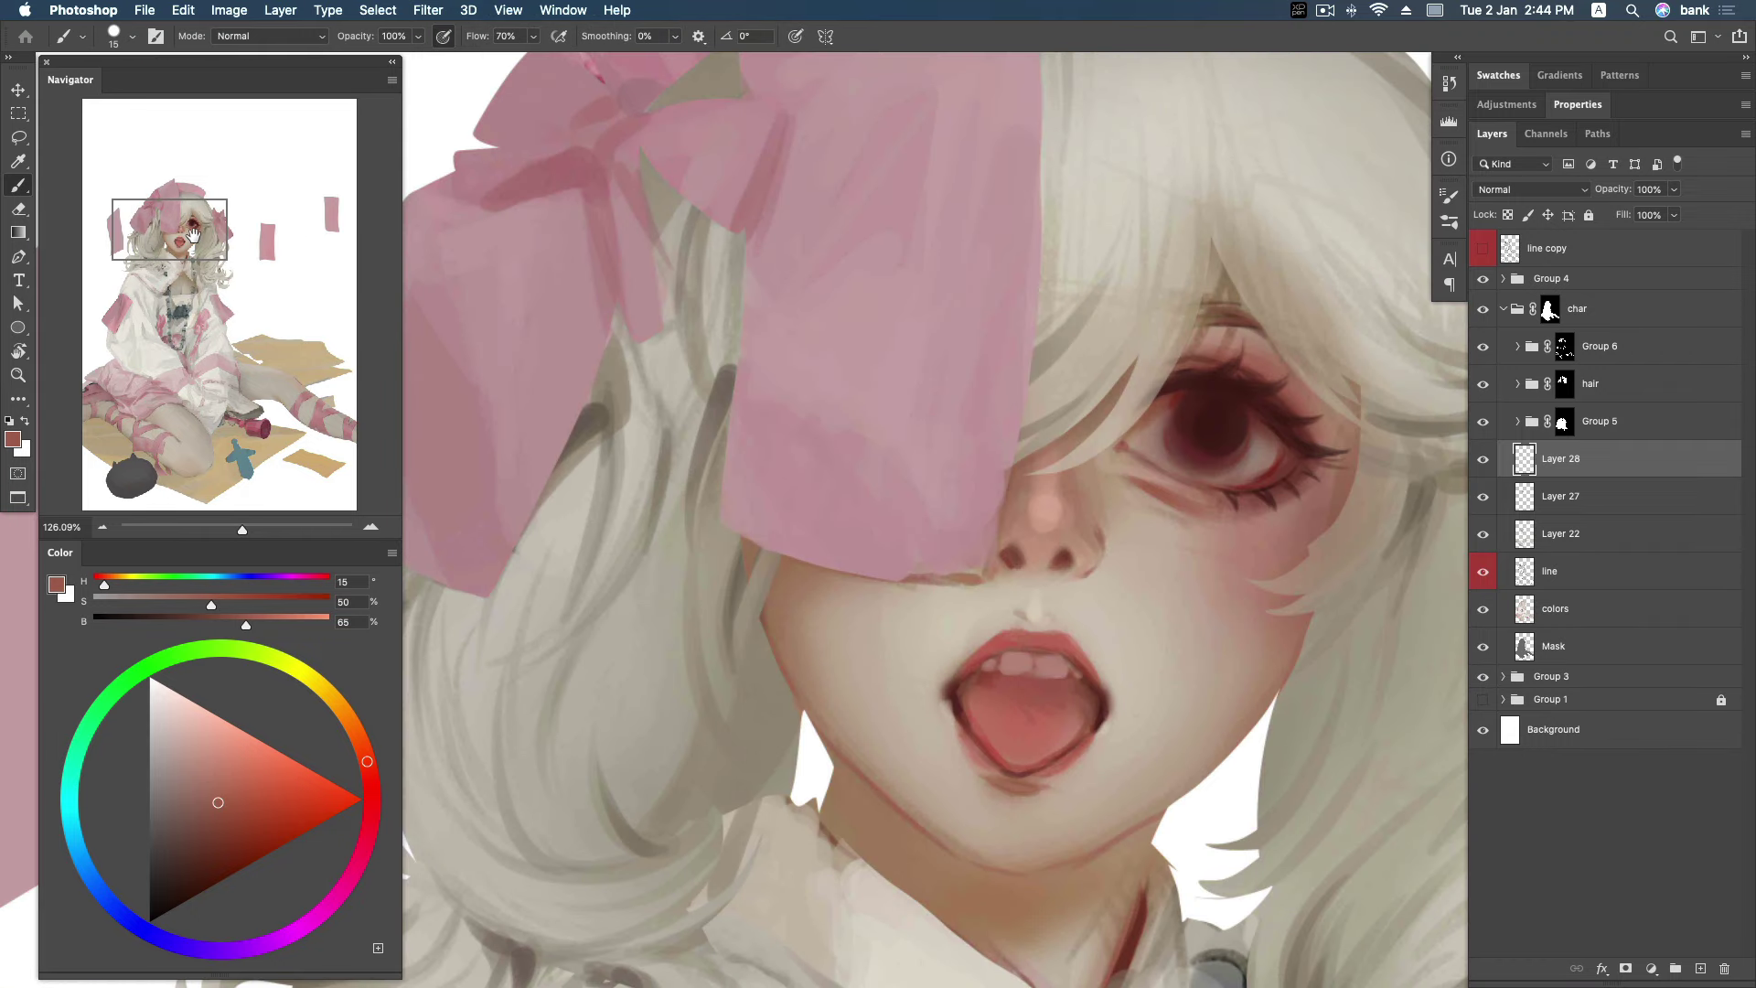
pyautogui.moveTo(193, 235); pyautogui.dragTo(202, 228)
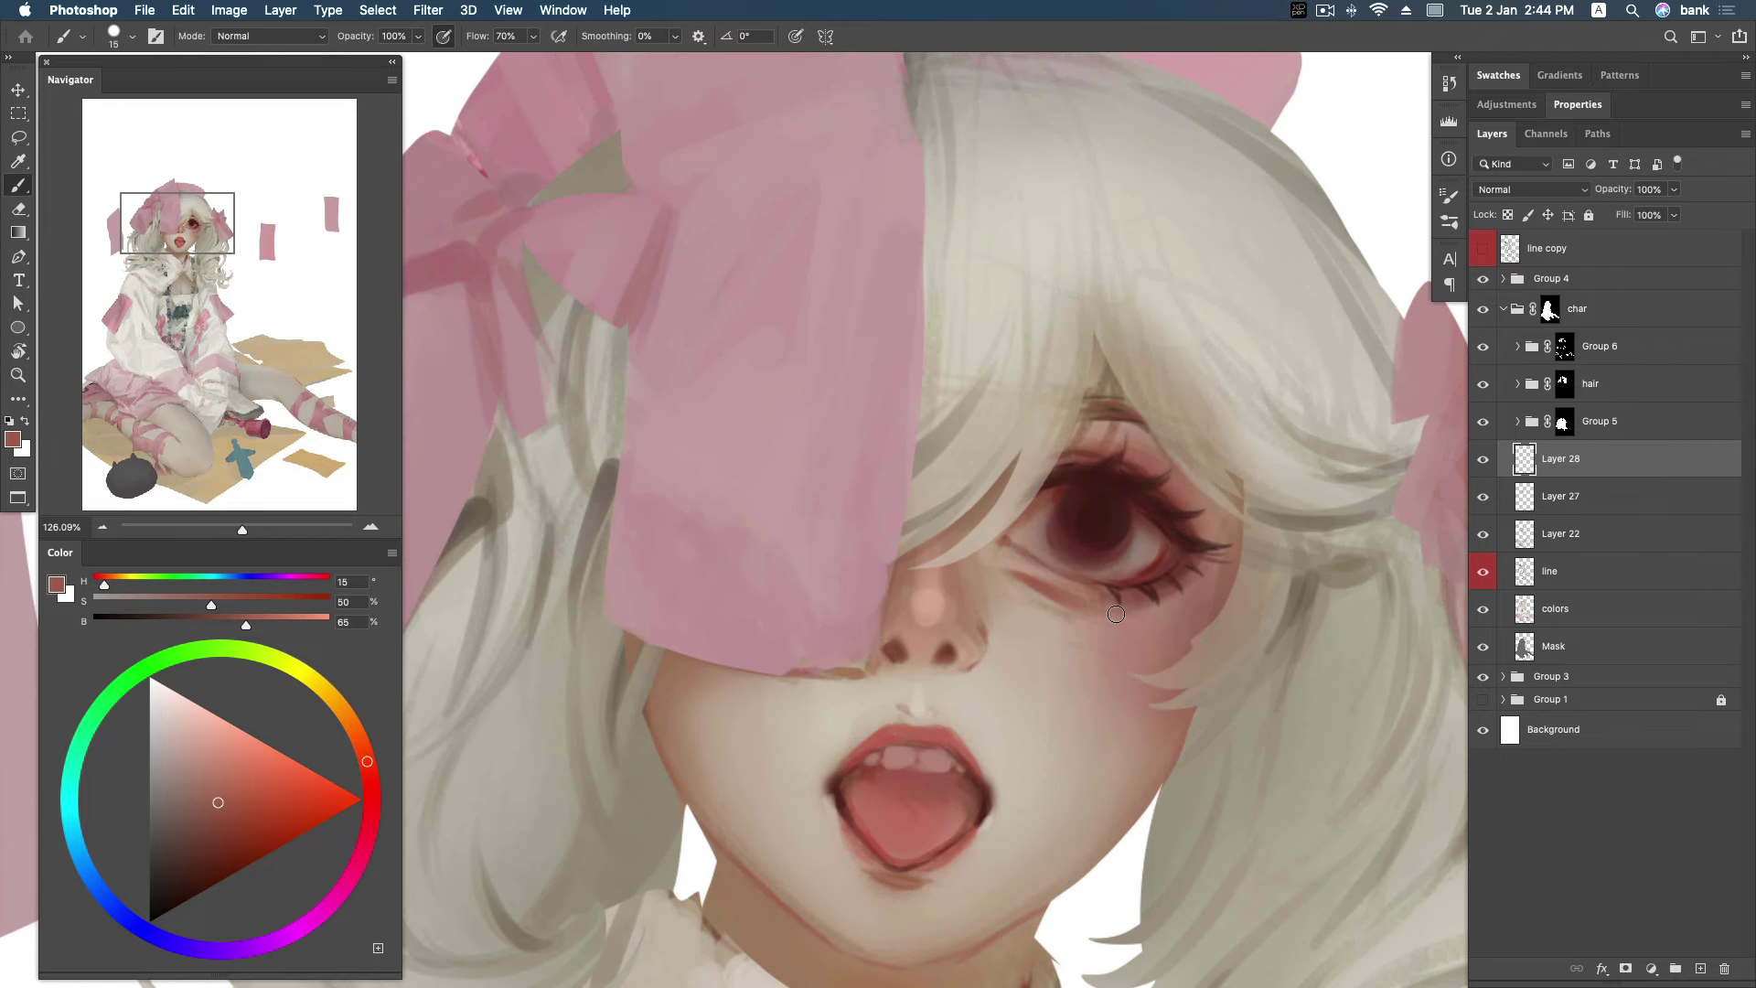
pyautogui.keyDown('alt'); pyautogui.click(1016, 574); pyautogui.keyUp('alt')
pyautogui.keyDown('alt'); pyautogui.click(1006, 572); pyautogui.keyUp('alt')
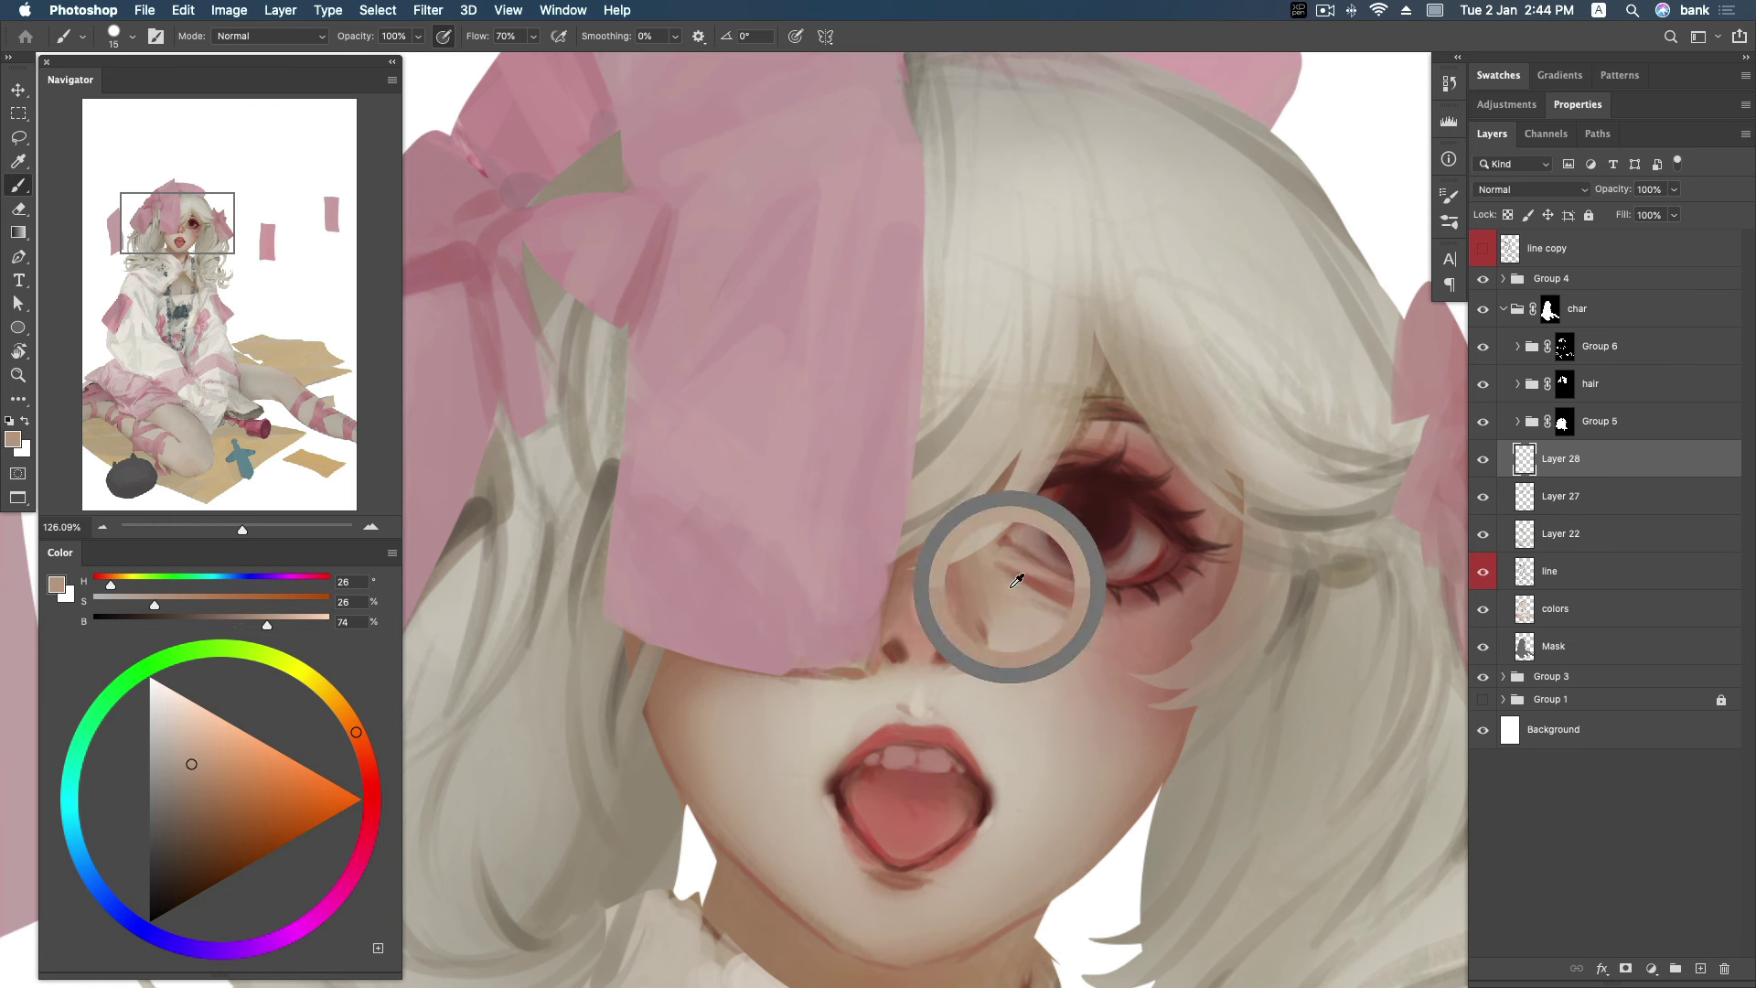
pyautogui.keyDown('alt'); pyautogui.click(1174, 606); pyautogui.keyUp('alt')
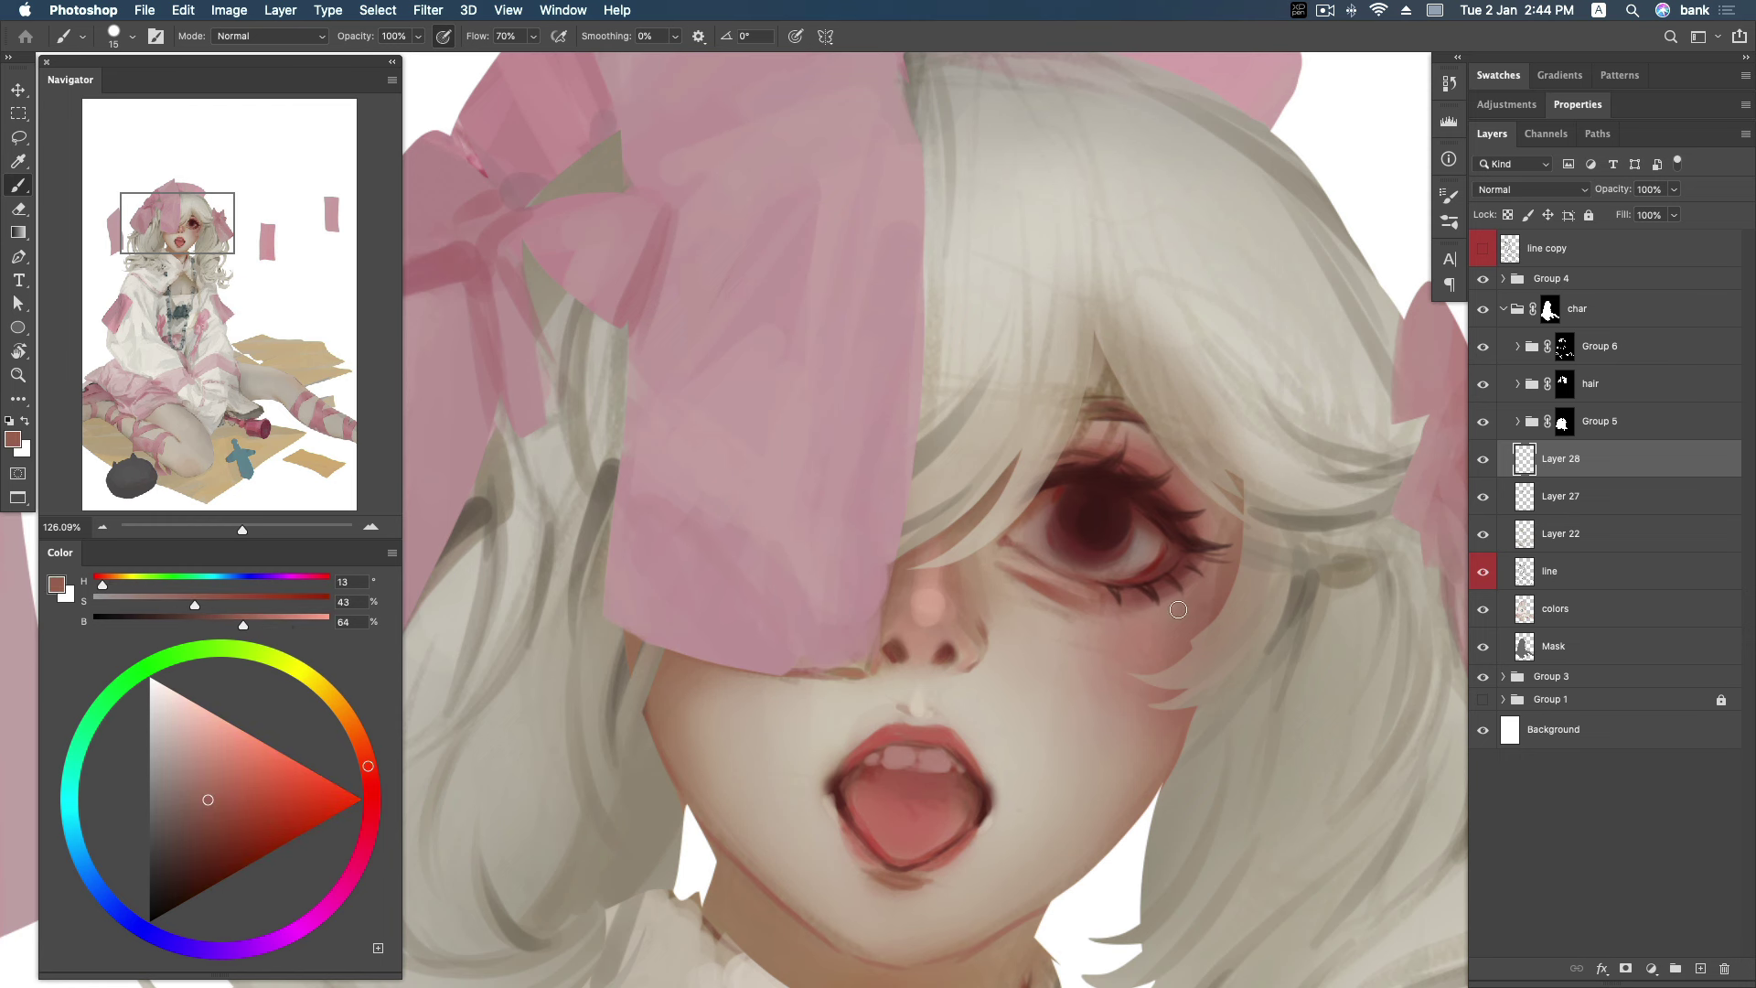
# Add a brown shadow beside the right nostril and a pinkish shadow above the upper lip.
pyautogui.hscroll(-3, 1052, 603)
pyautogui.scroll(-2, 1052, 604)
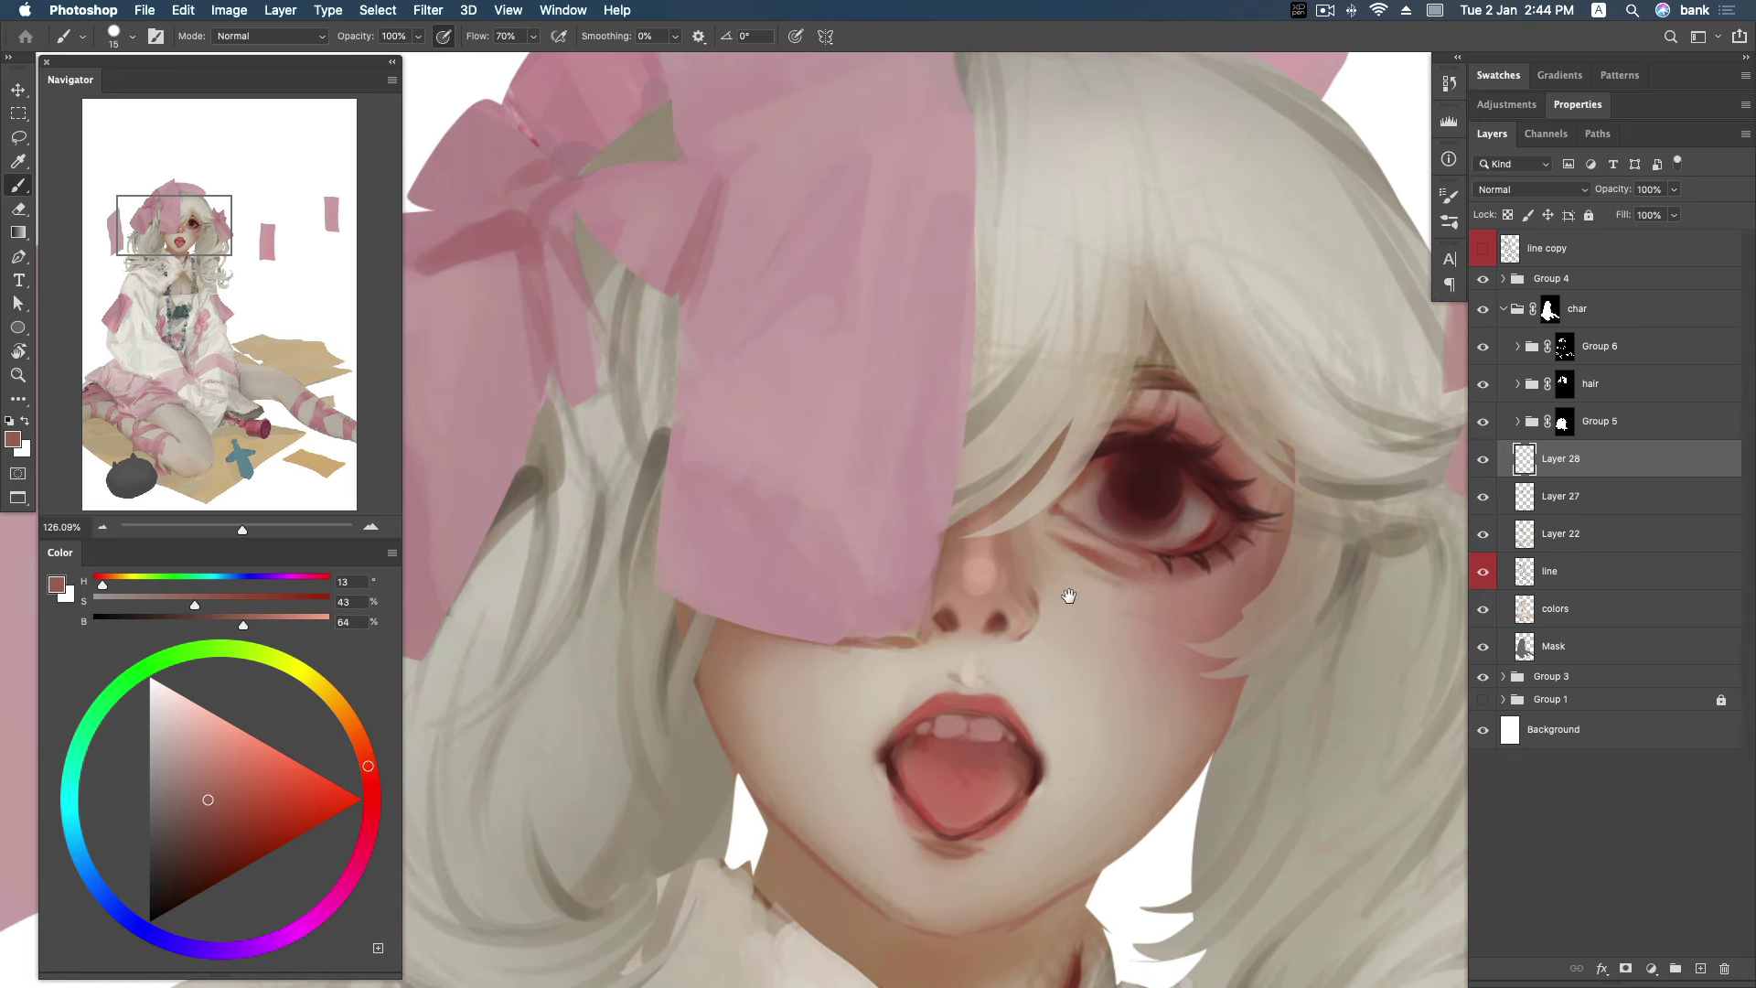
pyautogui.keyDown('alt'); pyautogui.click(1019, 631); pyautogui.keyUp('alt')
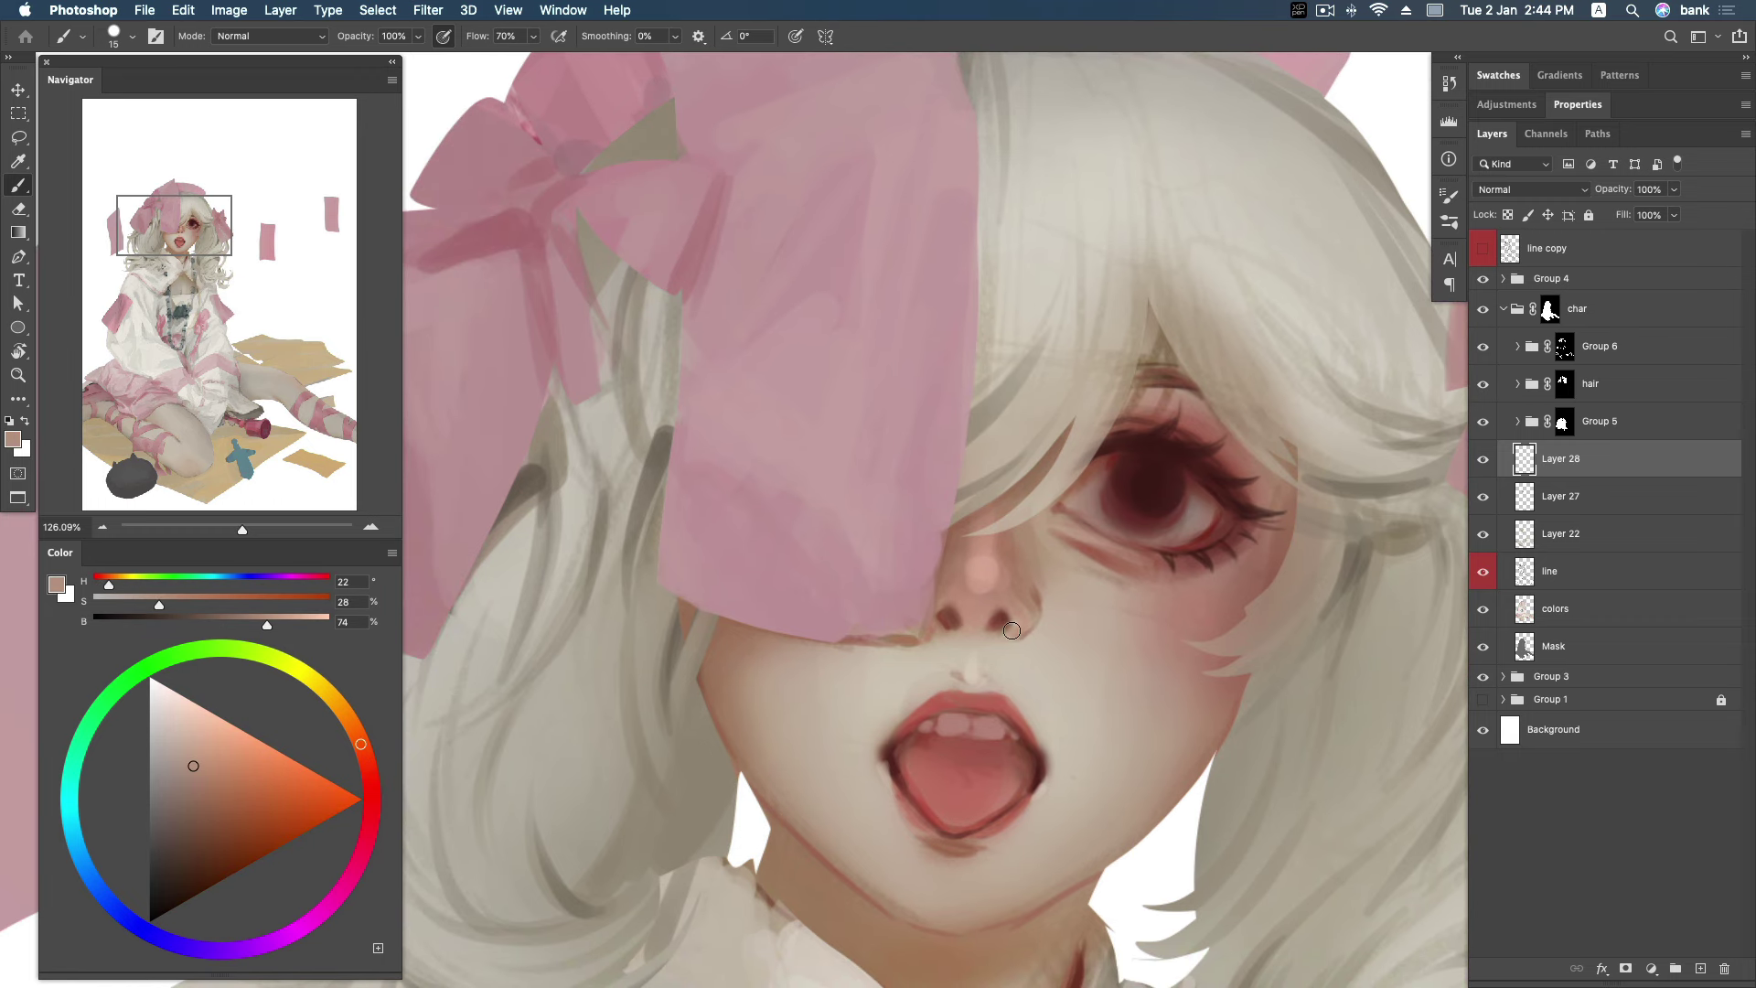
pyautogui.keyDown('alt'); pyautogui.click(1022, 634); pyautogui.keyUp('alt')
pyautogui.moveTo(202, 776); pyautogui.dragTo(212, 783)
pyautogui.click(1484, 461)
pyautogui.moveTo(1018, 642); pyautogui.dragTo(1032, 631)
pyautogui.moveTo(955, 673); pyautogui.dragTo(977, 679)
# Sample mouth and tongue reds, then soften the lower lip edge below the tongue in deeper red.
pyautogui.keyDown('alt'); pyautogui.click(901, 766); pyautogui.keyUp('alt')
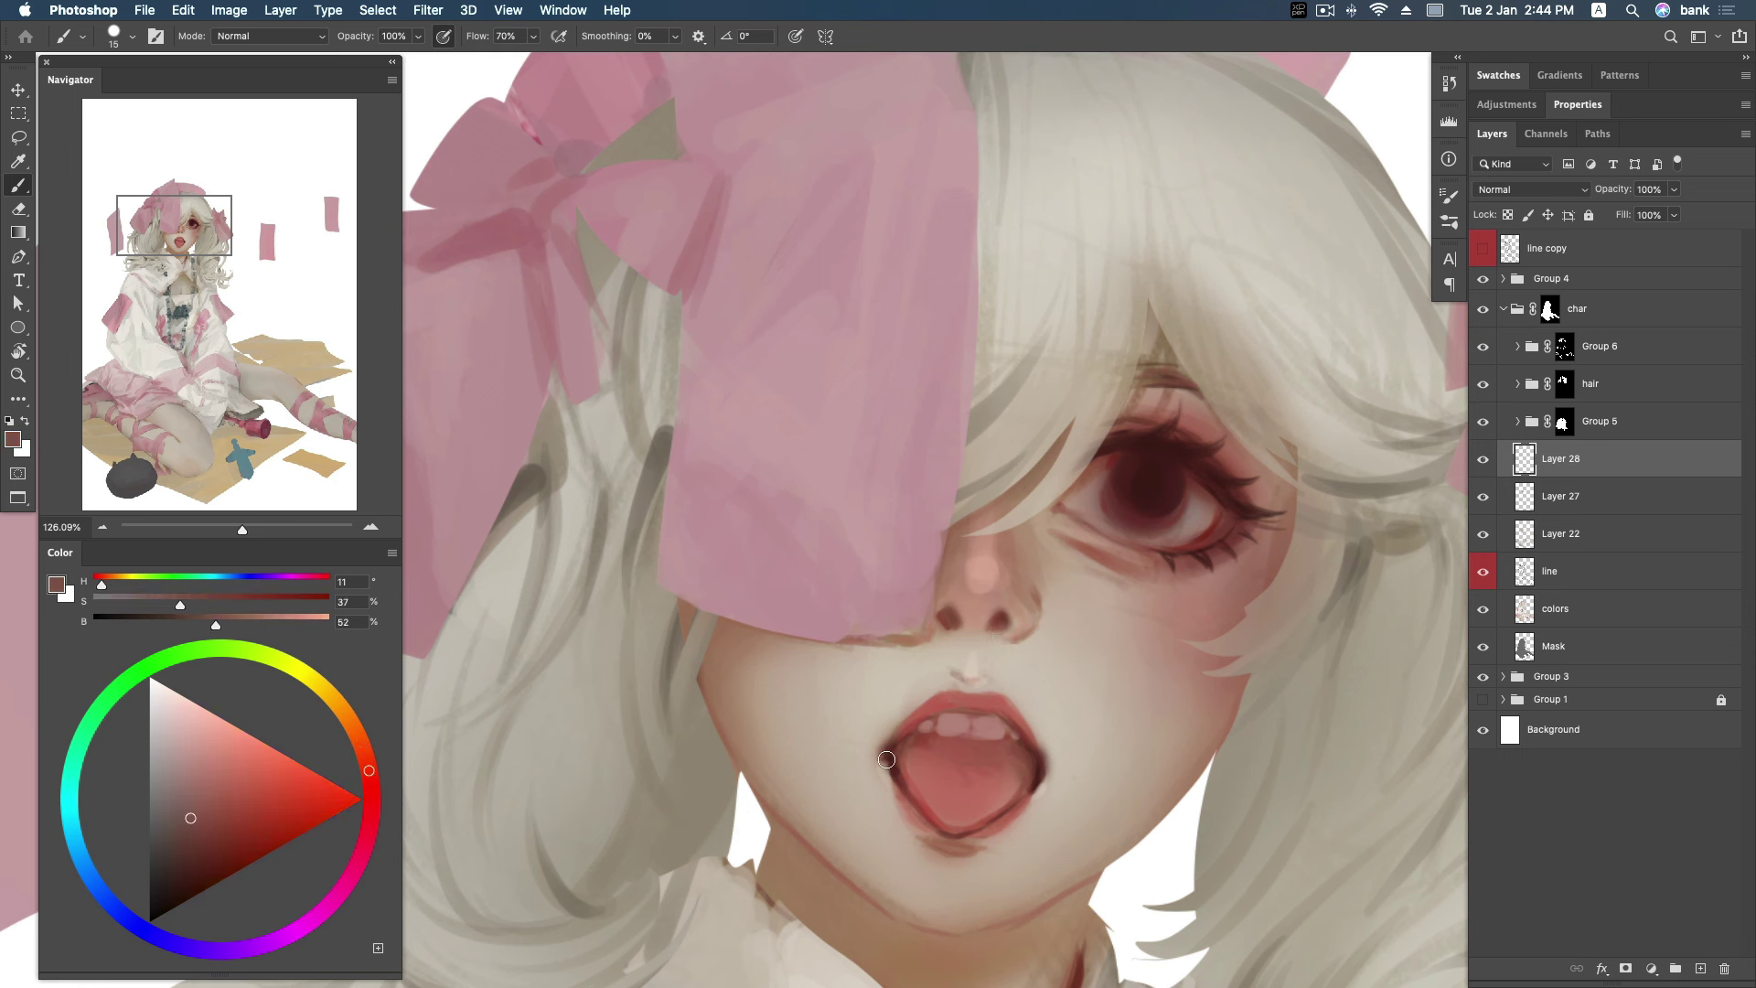
pyautogui.keyDown('alt'); pyautogui.click(899, 768); pyautogui.keyUp('alt')
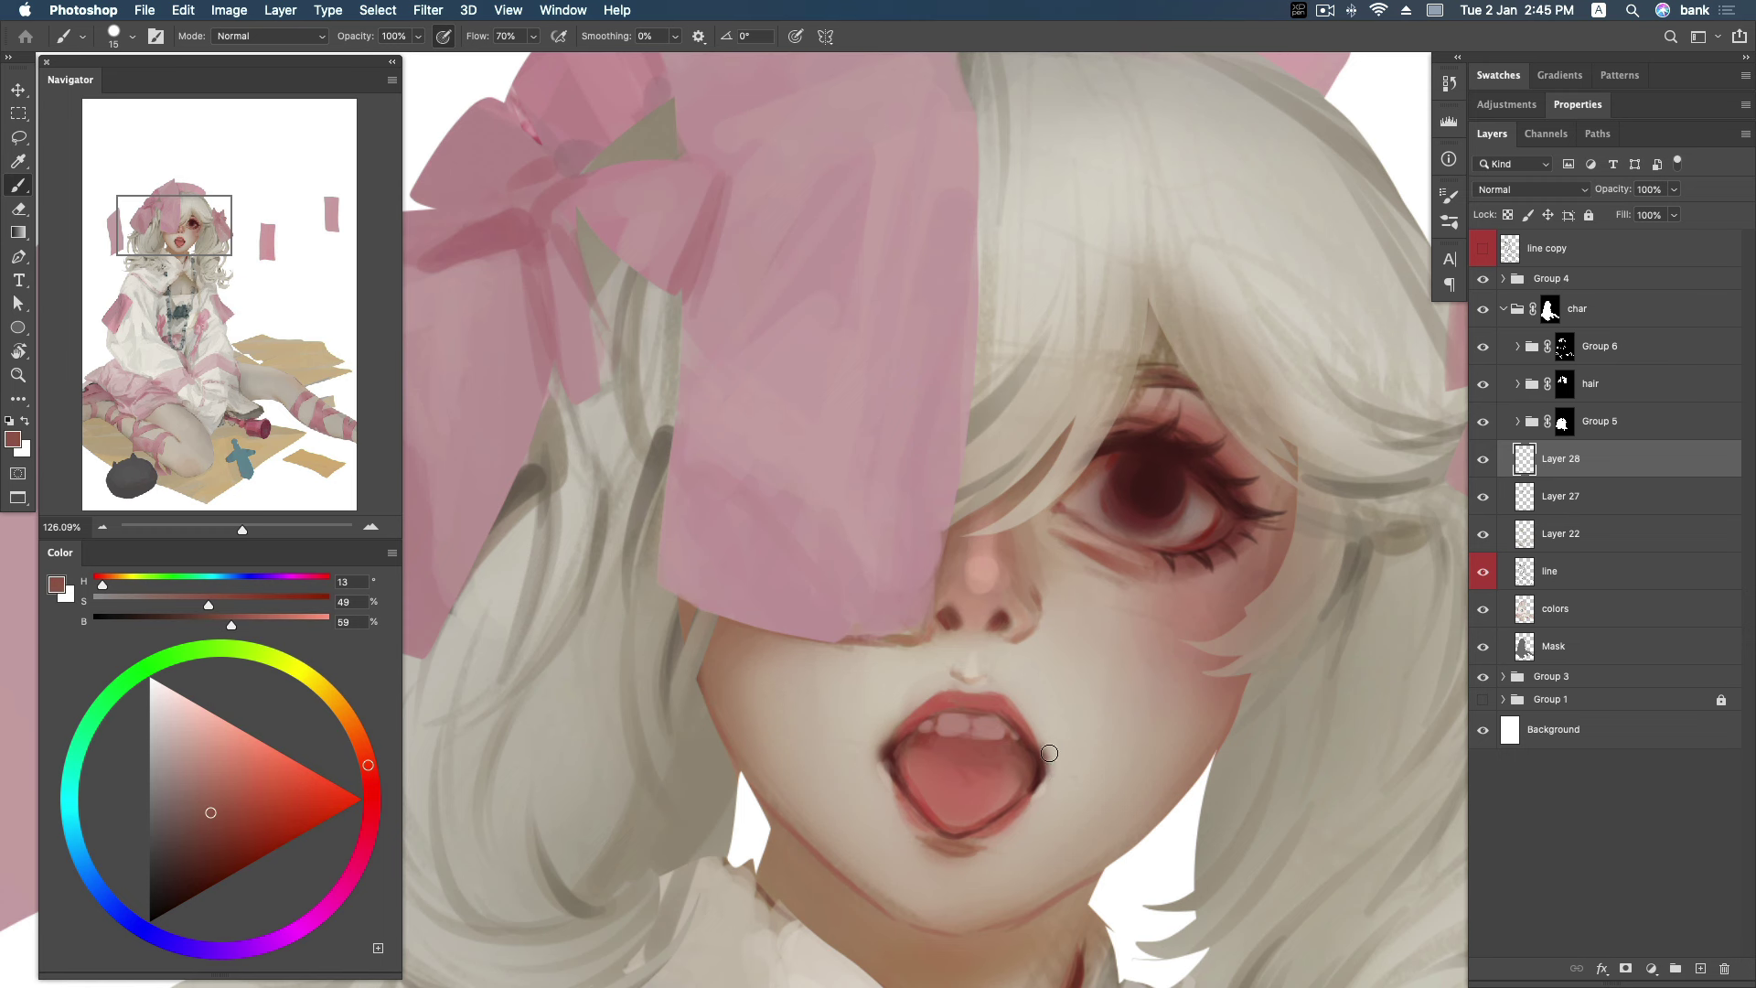
pyautogui.keyDown('alt'); pyautogui.click(922, 796); pyautogui.keyUp('alt')
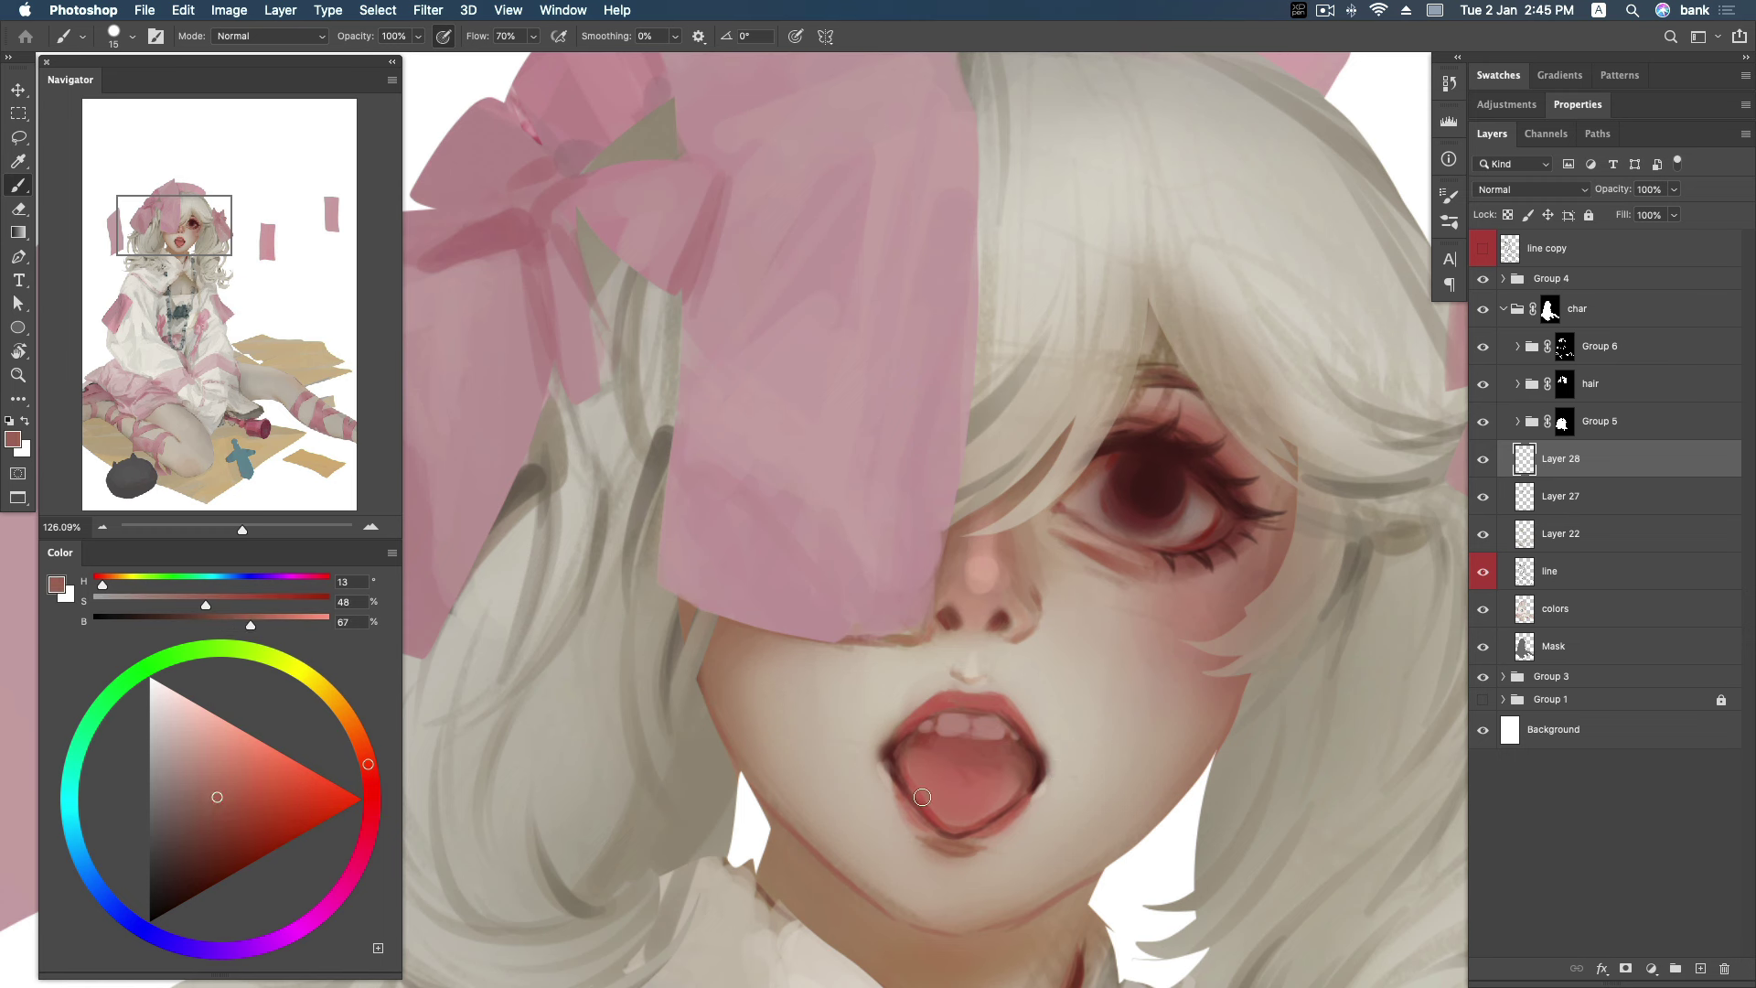
pyautogui.keyDown('alt'); pyautogui.click(1041, 774); pyautogui.keyUp('alt')
pyautogui.keyDown('alt'); pyautogui.click(896, 790); pyautogui.keyUp('alt')
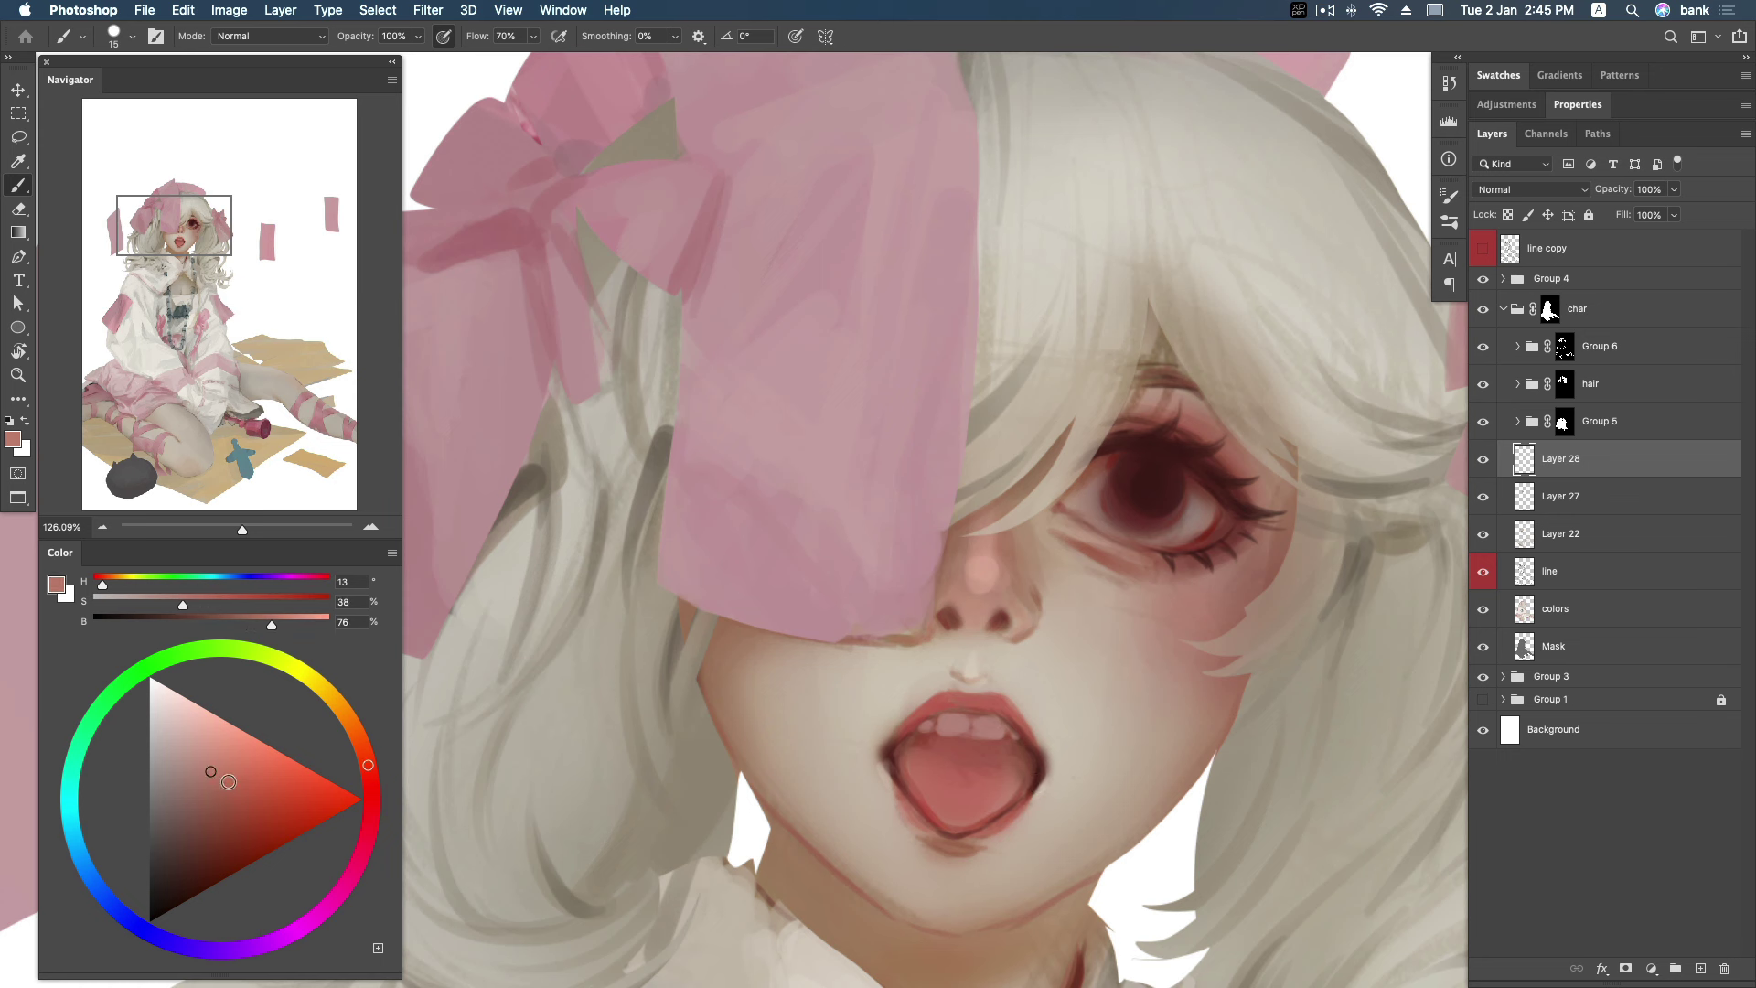
pyautogui.keyDown('alt'); pyautogui.click(962, 813); pyautogui.keyUp('alt')
pyautogui.moveTo(911, 821); pyautogui.dragTo(959, 845)
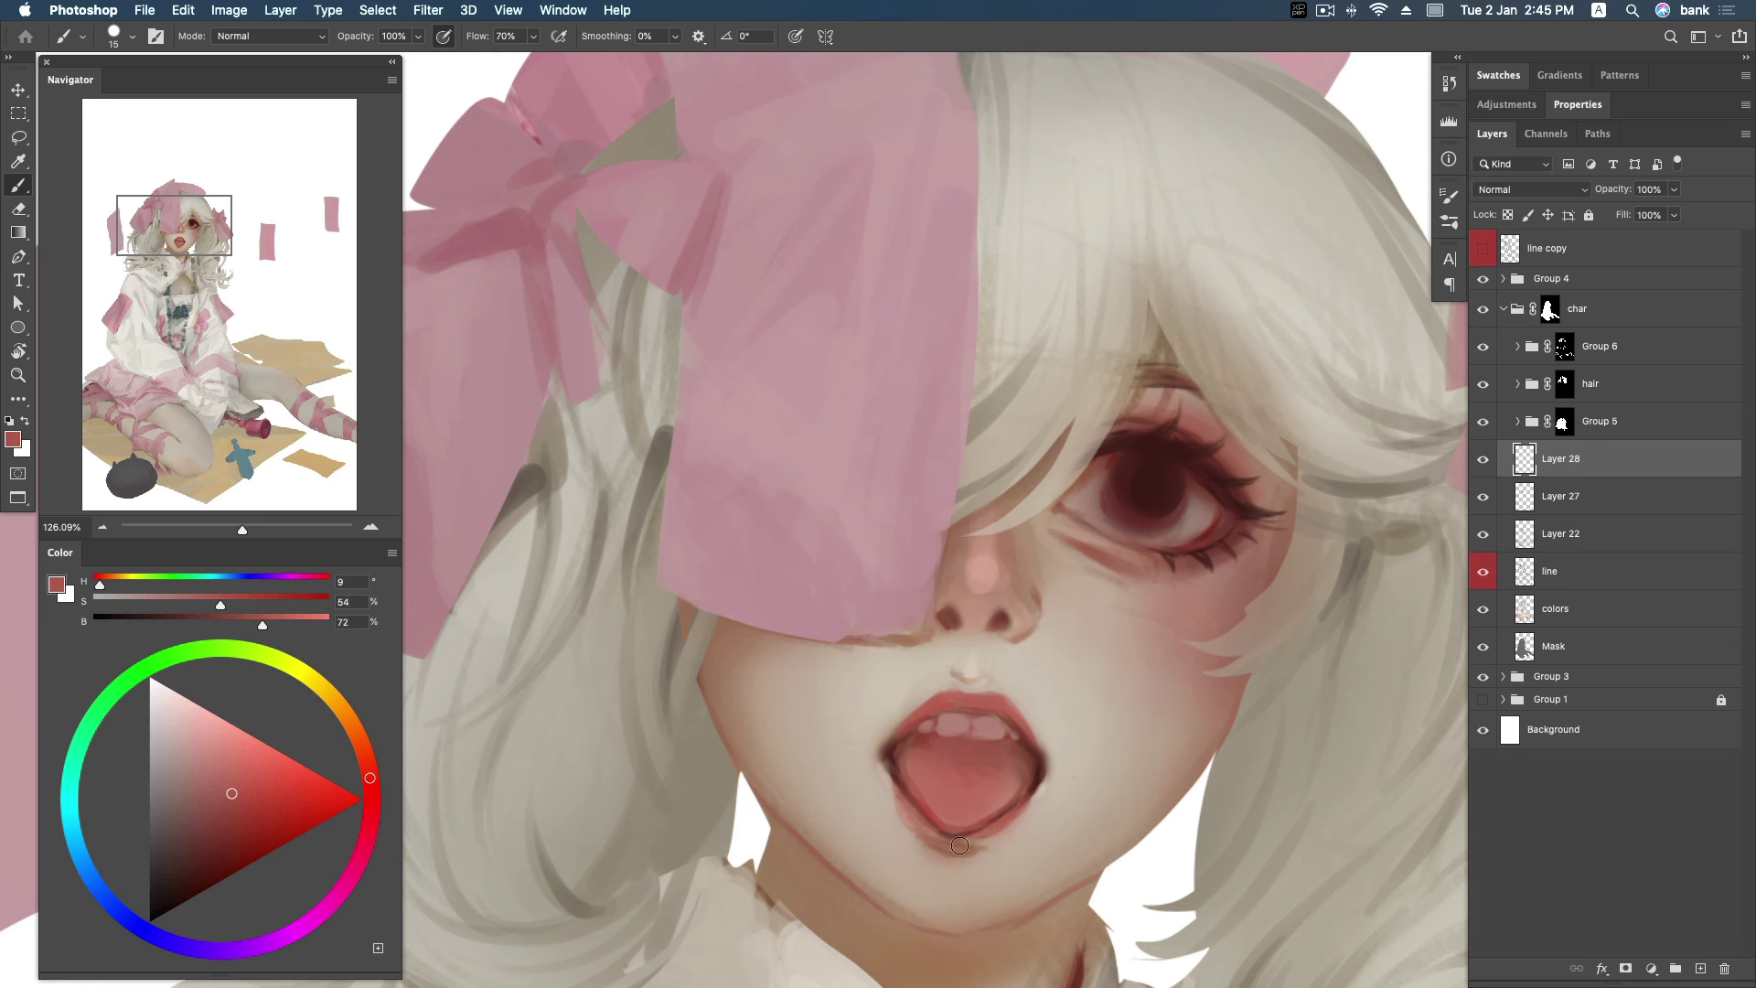
pyautogui.keyDown('alt'); pyautogui.click(992, 839); pyautogui.keyUp('alt')
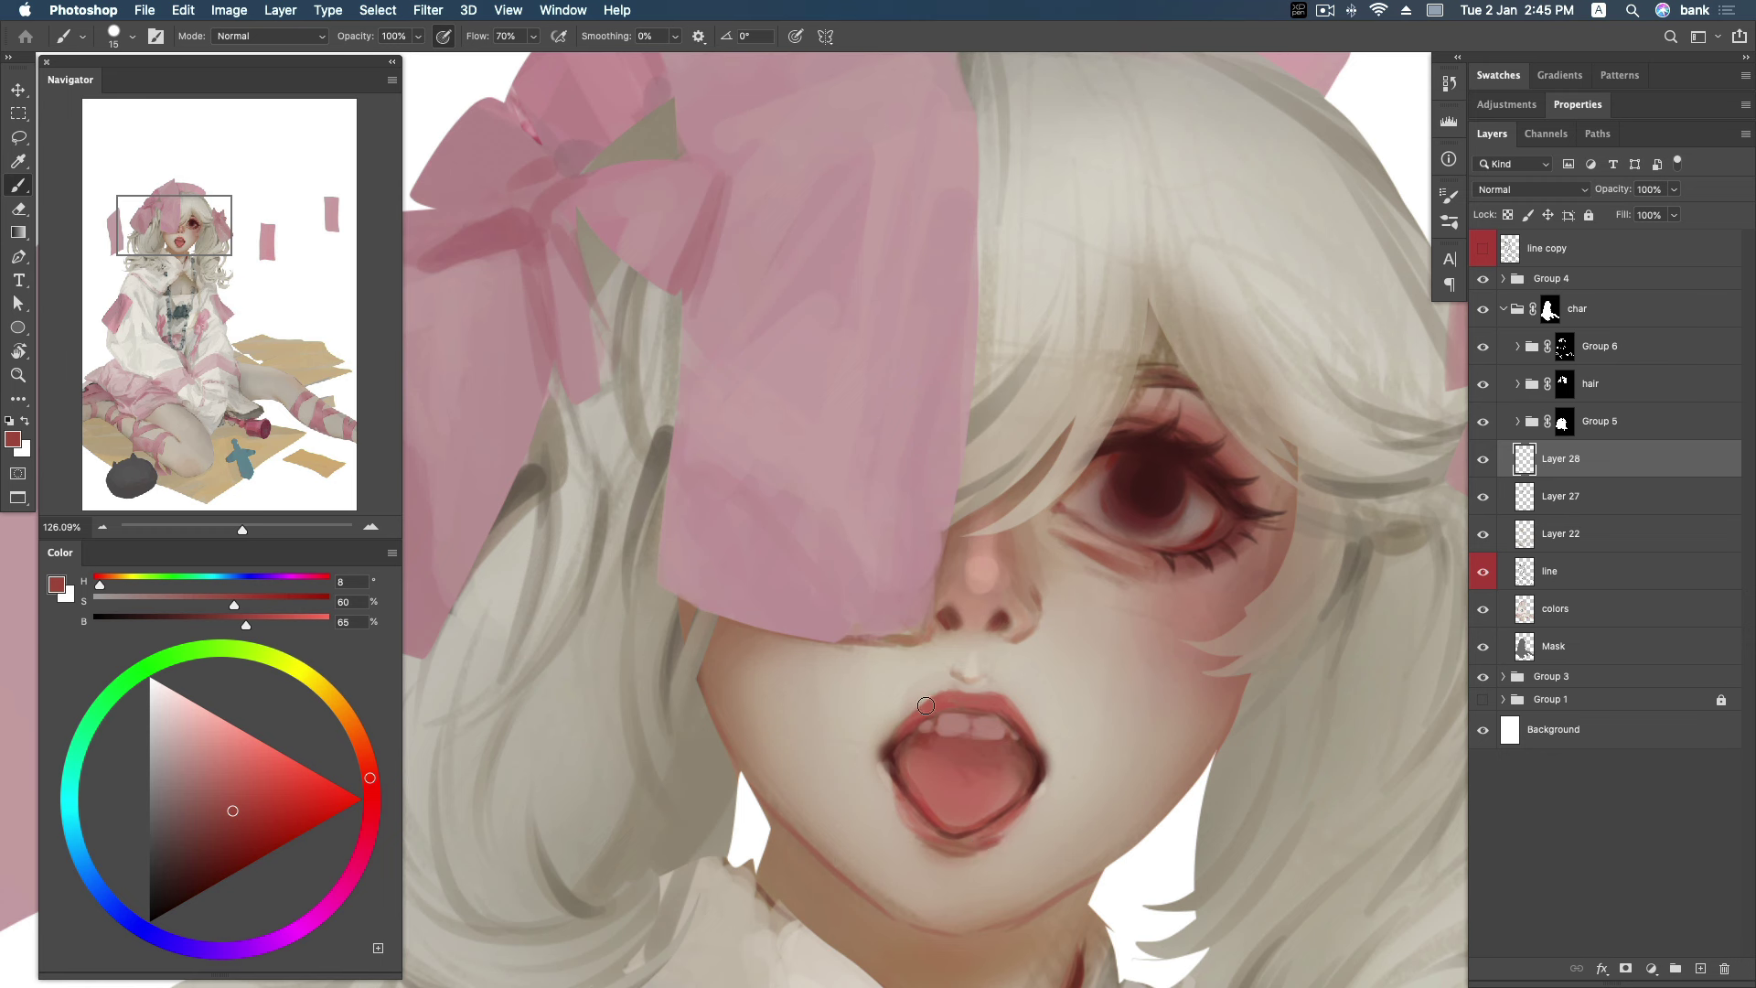
# Sample lip pinks and the pale skin tone around the nose and mouth.
pyautogui.keyDown('alt'); pyautogui.click(969, 709); pyautogui.keyUp('alt')
pyautogui.keyDown('alt'); pyautogui.click(988, 711); pyautogui.keyUp('alt')
pyautogui.keyDown('alt'); pyautogui.click(1015, 723); pyautogui.keyUp('alt')
pyautogui.keyDown('alt'); pyautogui.click(942, 665); pyautogui.keyUp('alt')
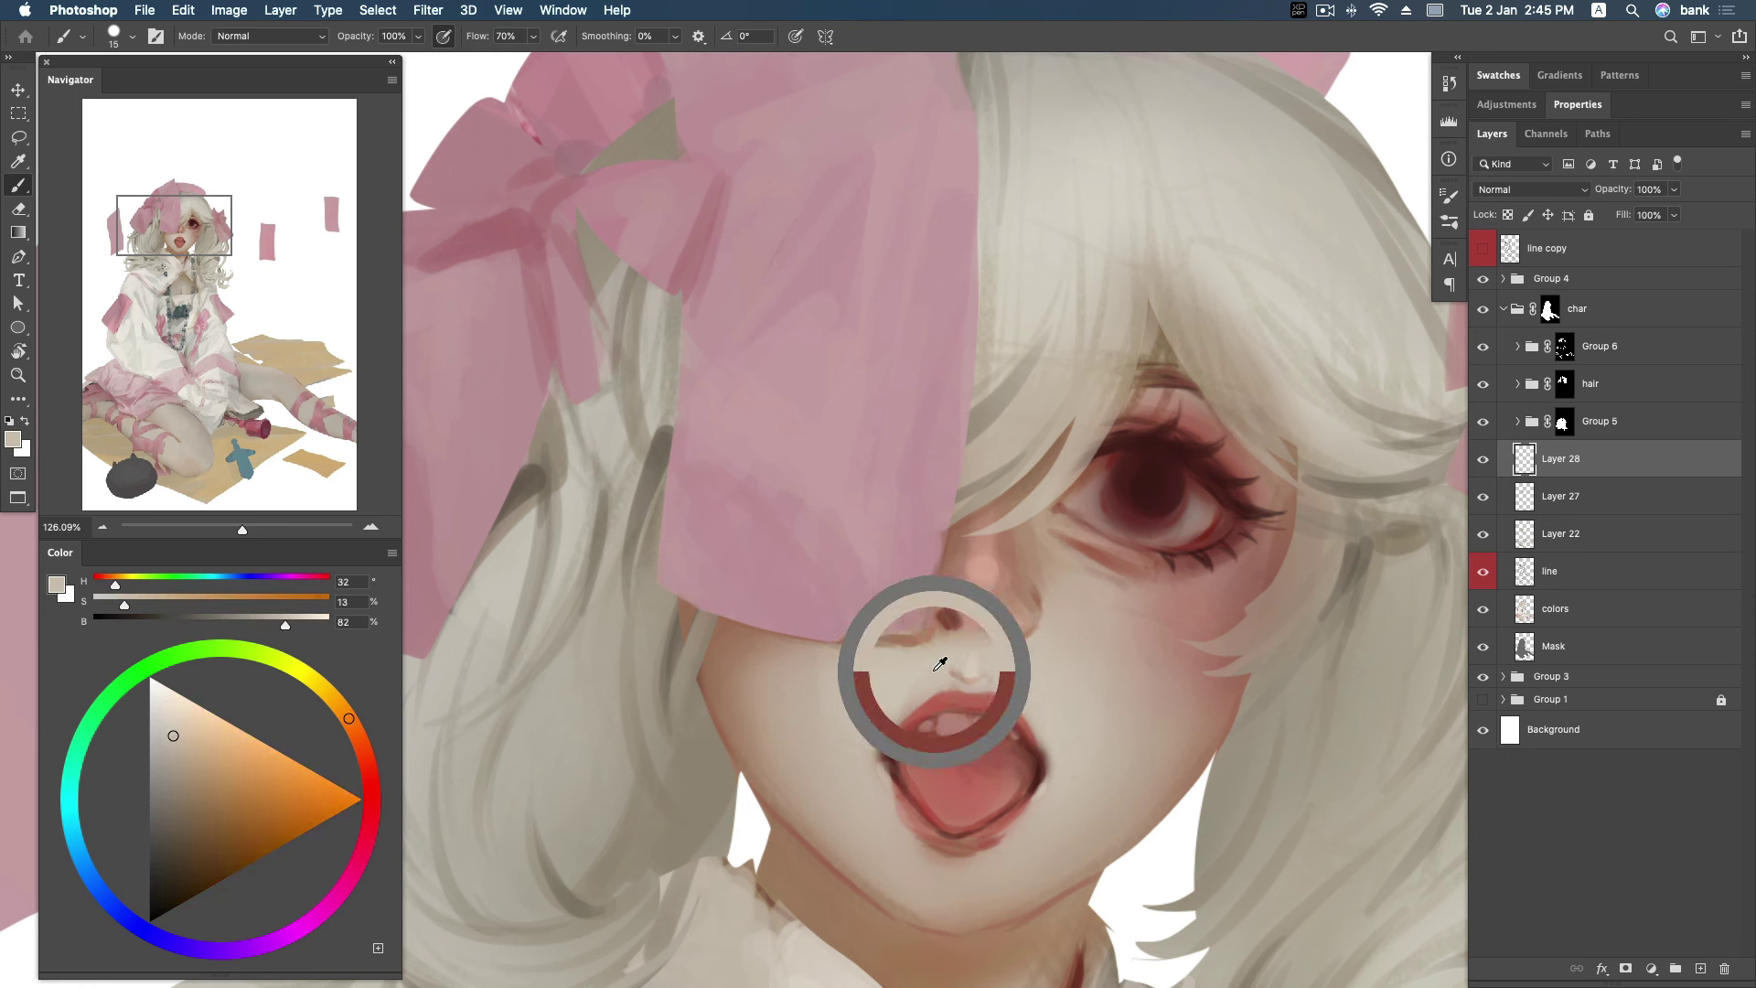
pyautogui.keyDown('alt'); pyautogui.click(960, 667); pyautogui.keyUp('alt')
pyautogui.moveTo(981, 664); pyautogui.dragTo(979, 652)
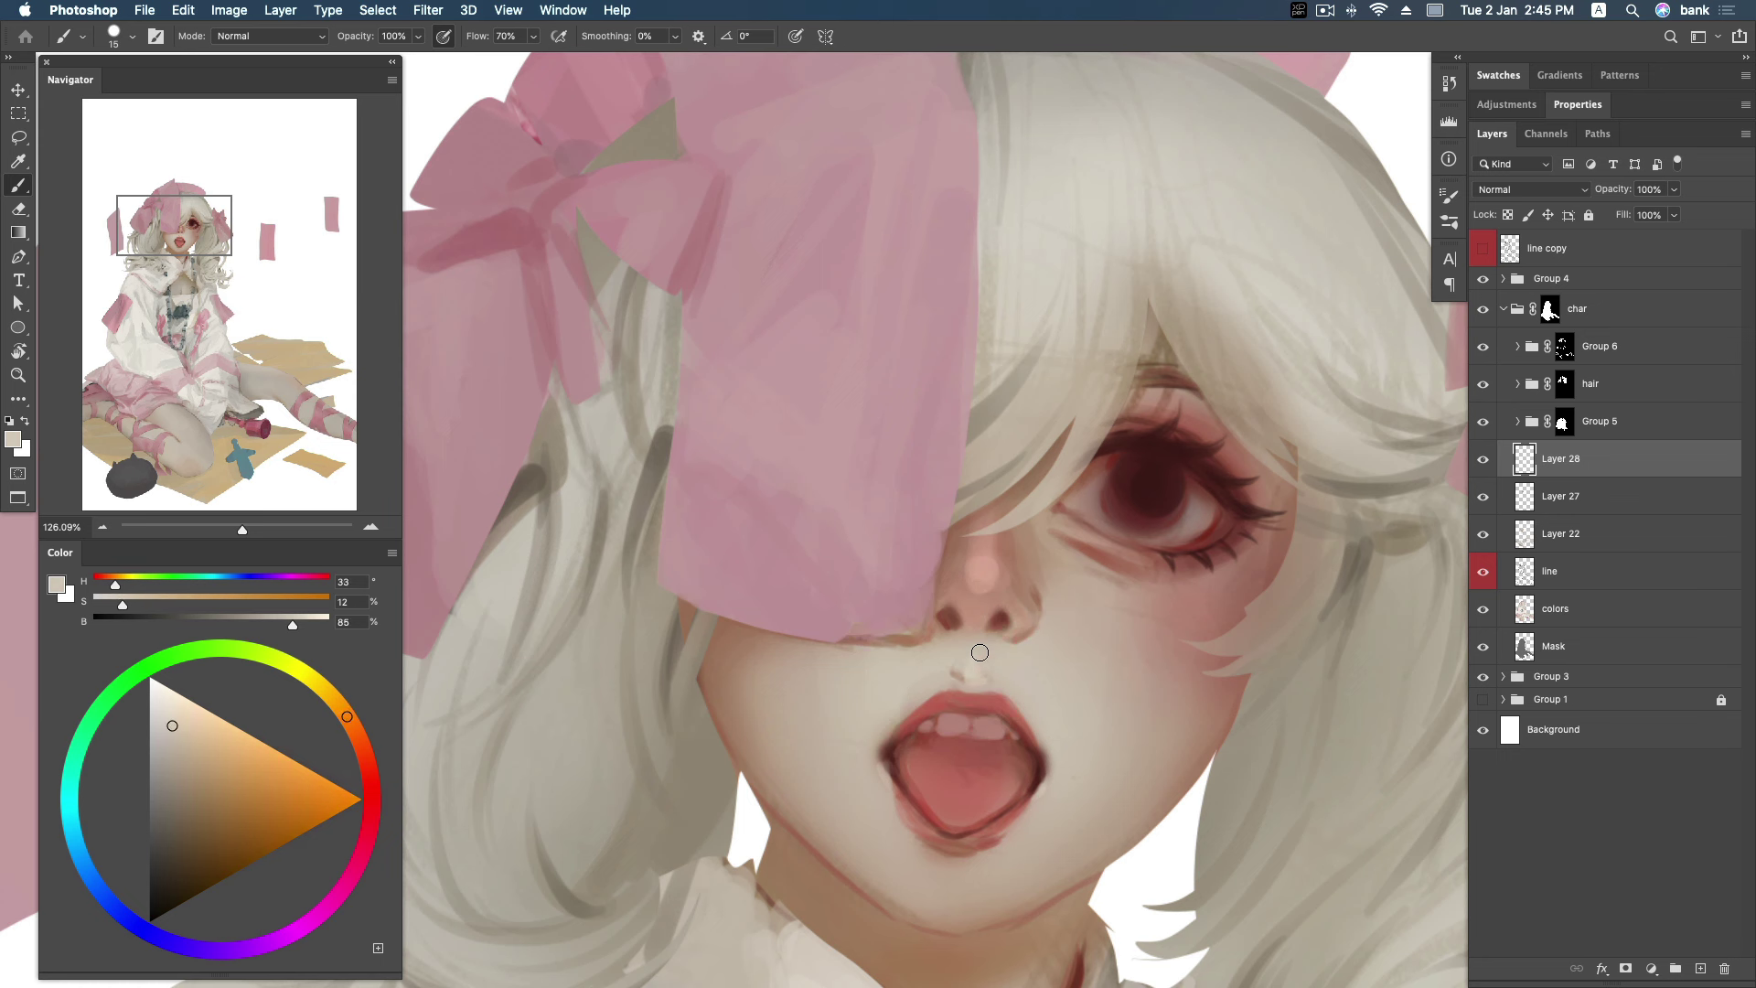
# Pick a pale skin tone and repaint the highlight under the nose.
pyautogui.keyDown('alt'); pyautogui.click(961, 676); pyautogui.keyUp('alt')
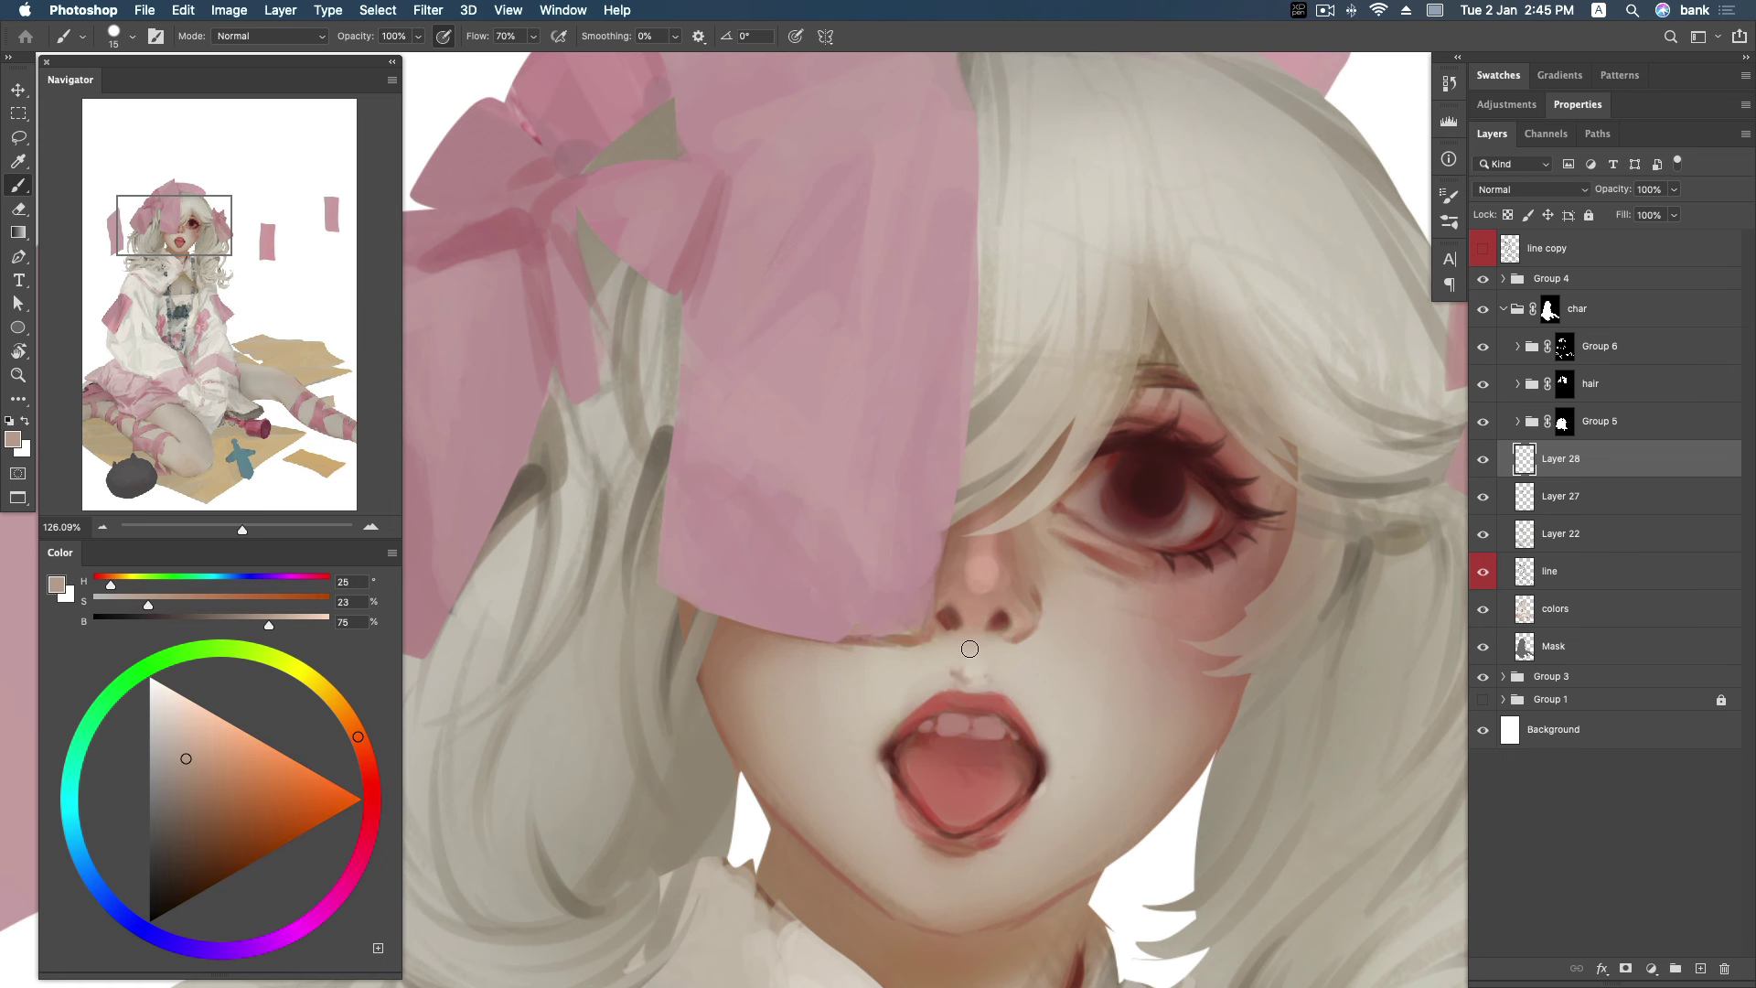
pyautogui.keyDown('alt'); pyautogui.click(972, 672); pyautogui.keyUp('alt')
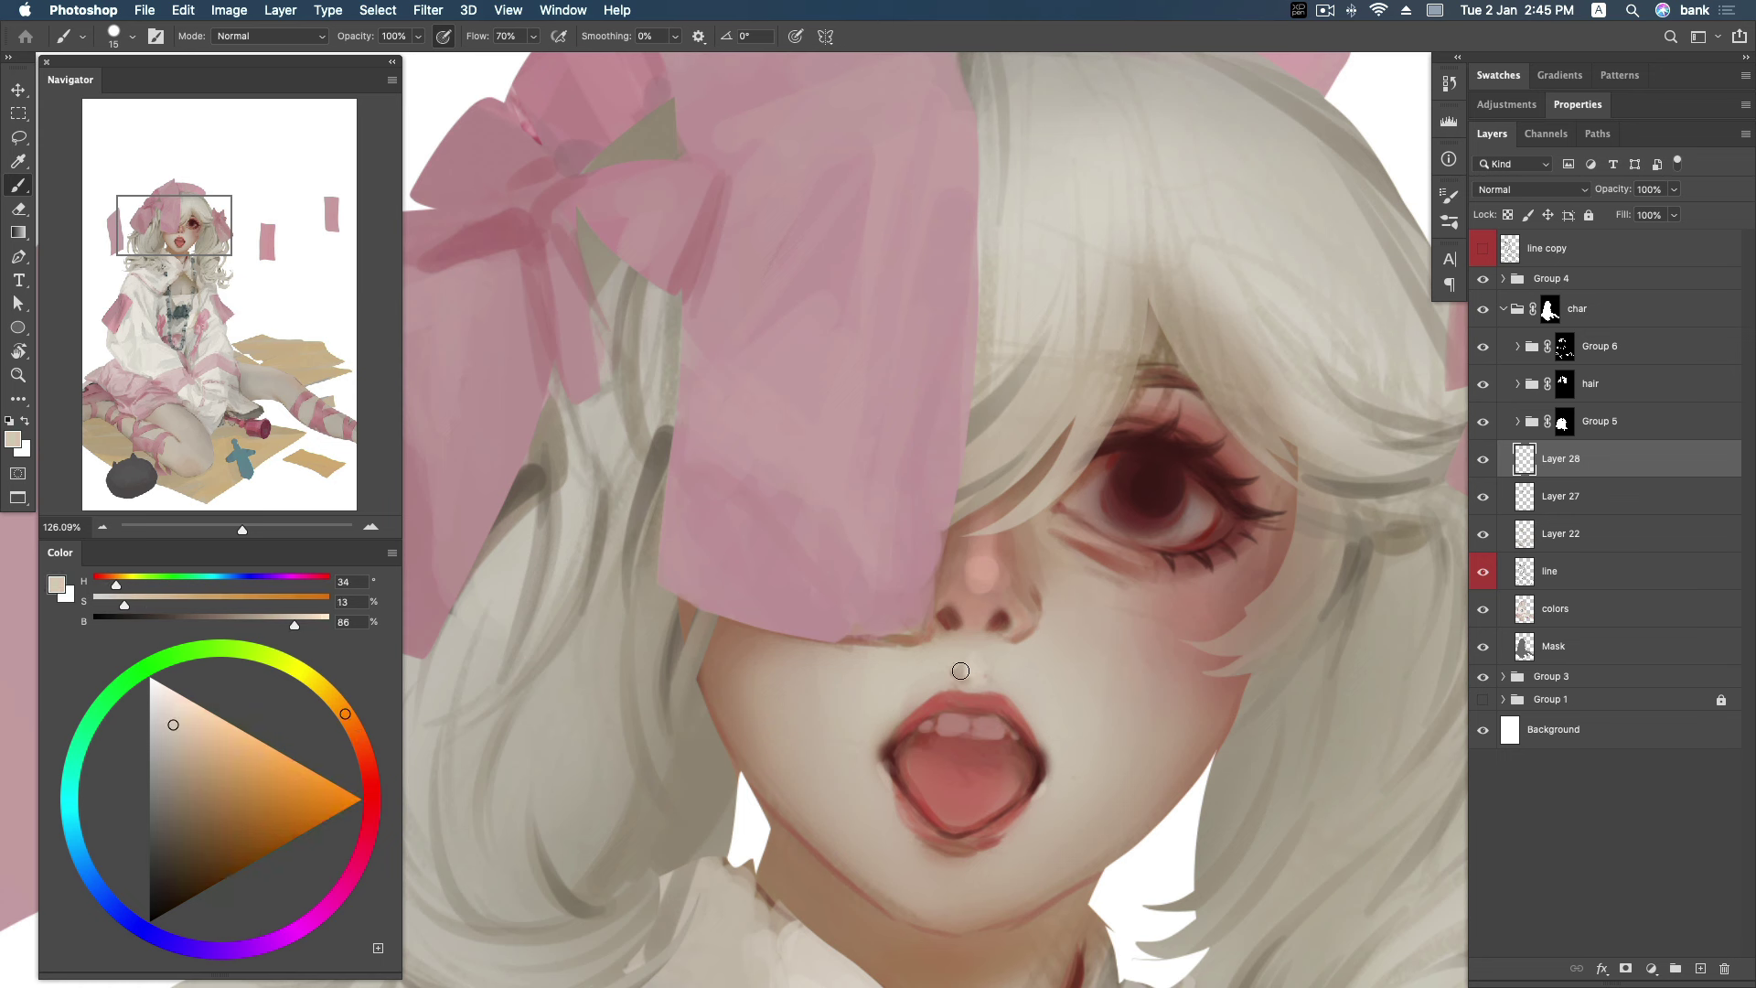
pyautogui.keyDown('alt'); pyautogui.click(976, 651); pyautogui.keyUp('alt')
pyautogui.keyDown('alt'); pyautogui.click(963, 668); pyautogui.keyUp('alt')
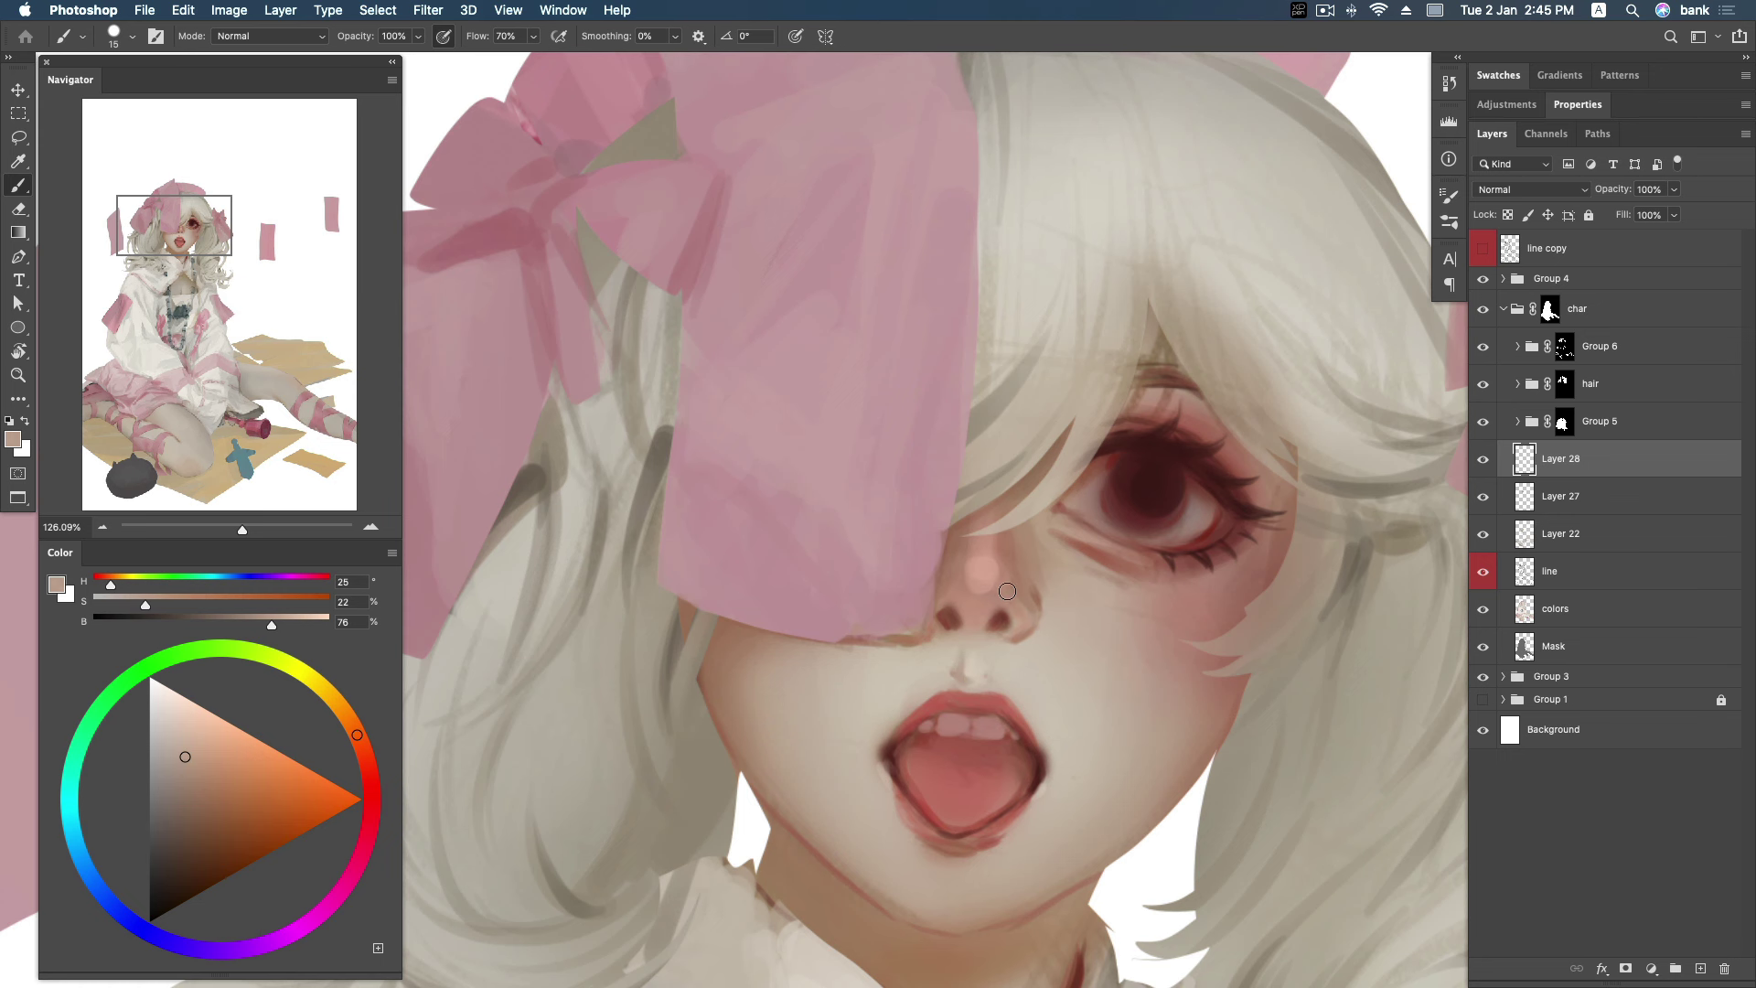
pyautogui.keyDown('alt'); pyautogui.click(986, 653); pyautogui.keyUp('alt')
pyautogui.keyDown('alt'); pyautogui.click(951, 659); pyautogui.keyUp('alt')
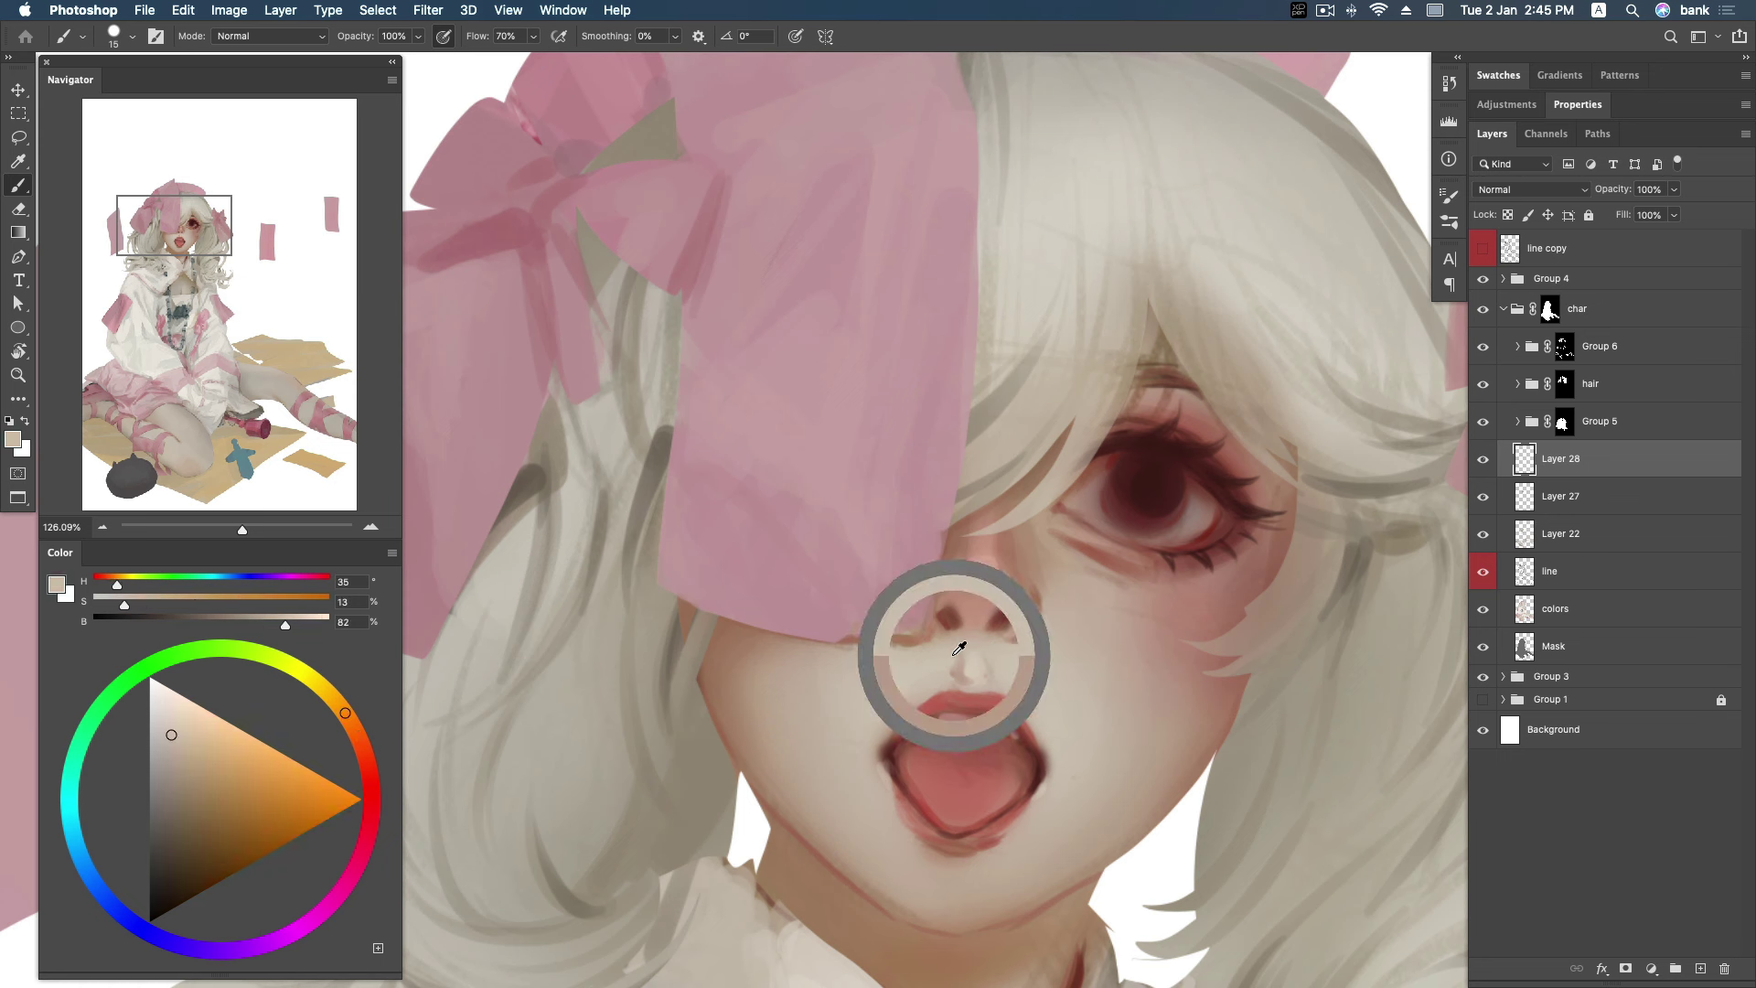
pyautogui.moveTo(960, 666); pyautogui.dragTo(961, 684)
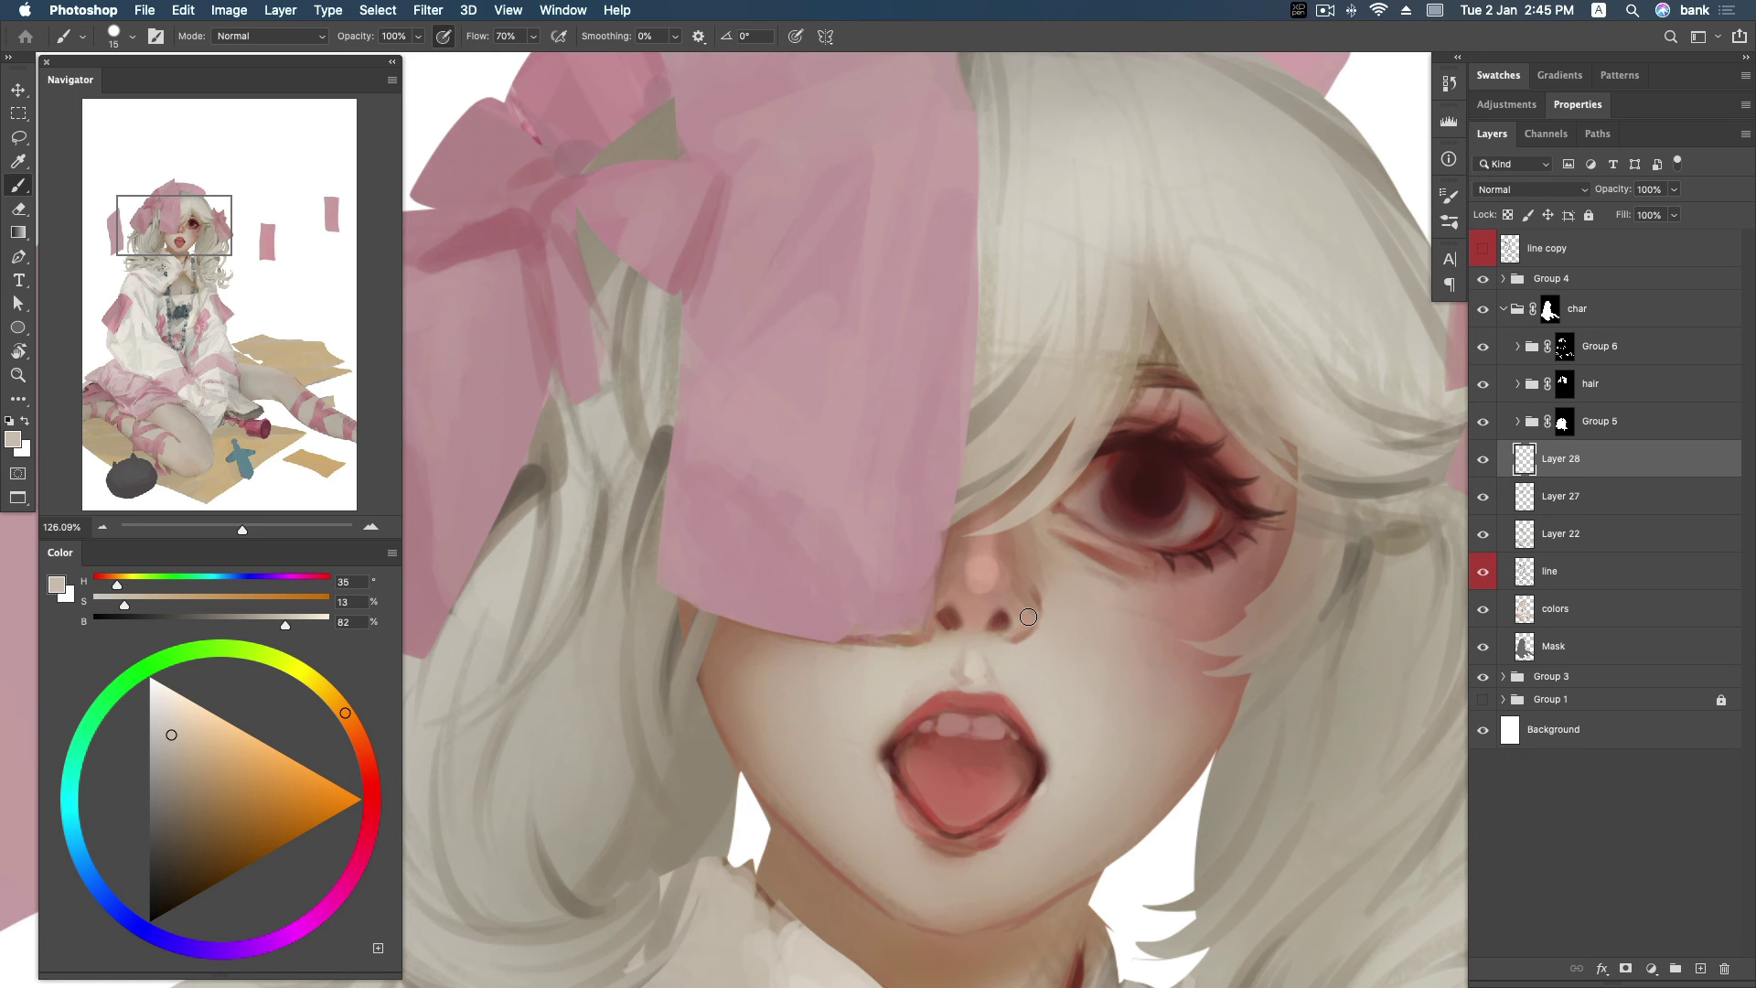
# Sample mouth-corner and iris reds, then darken and even out the lower iris.
pyautogui.keyDown('alt'); pyautogui.click(898, 755); pyautogui.keyUp('alt')
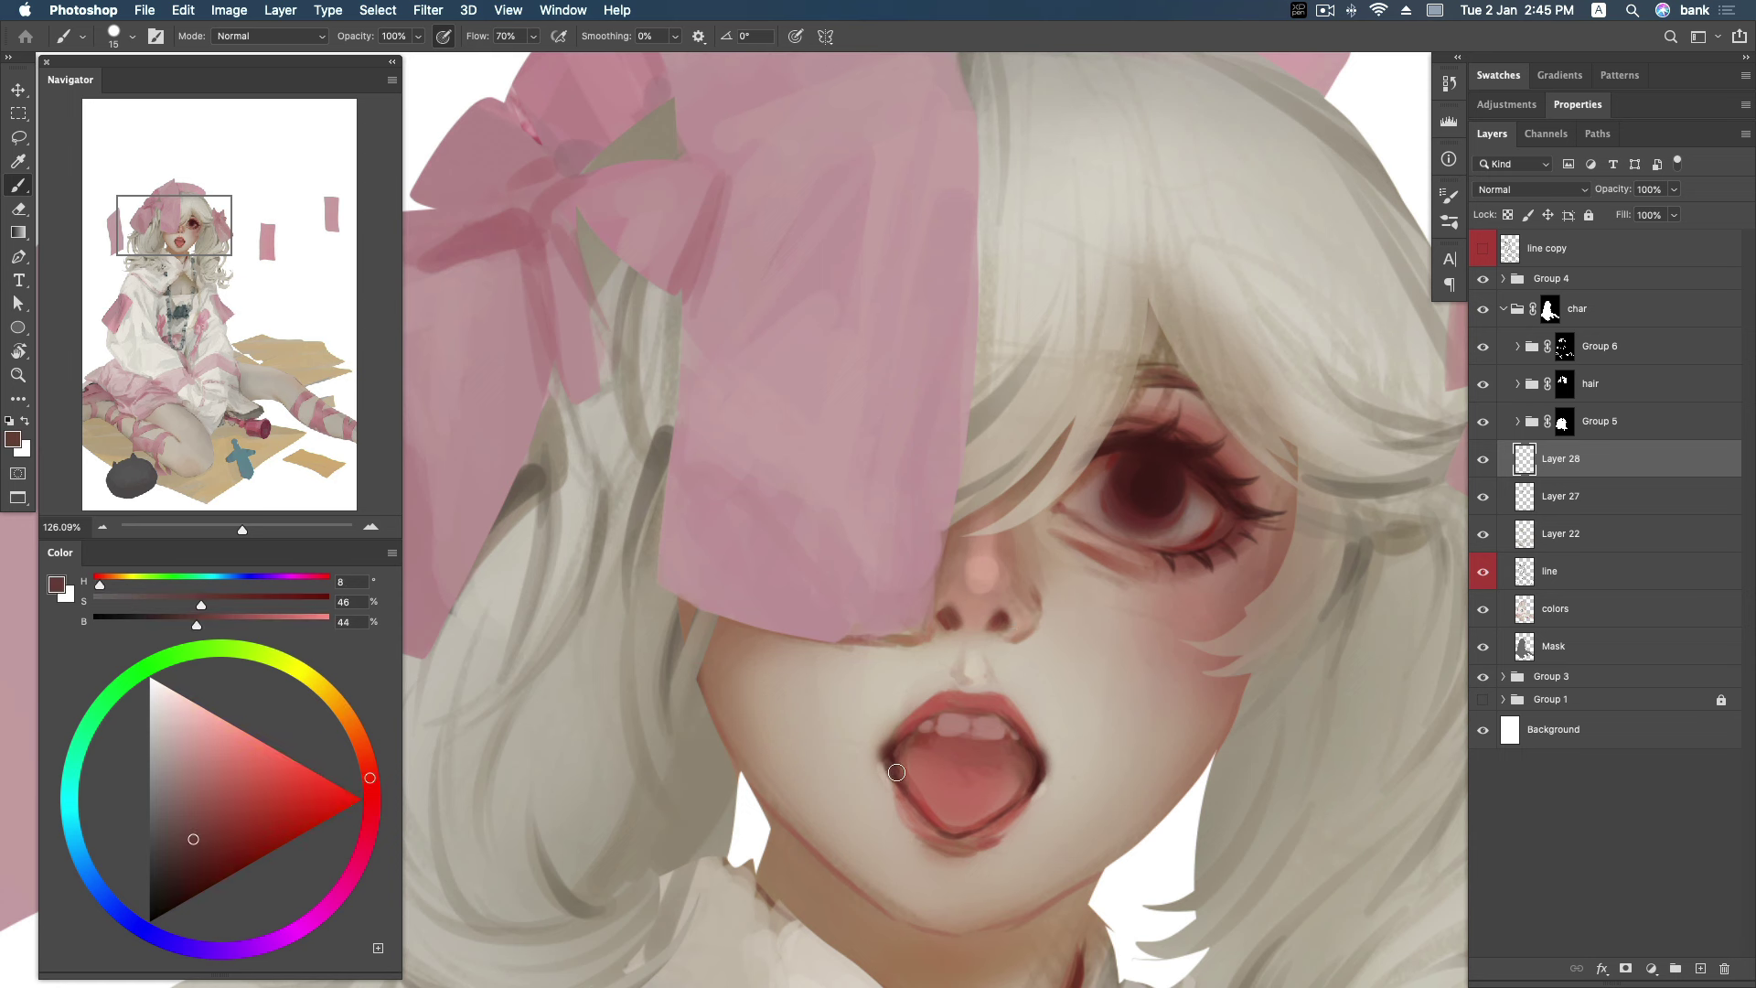
pyautogui.keyDown('alt'); pyautogui.click(890, 756); pyautogui.keyUp('alt')
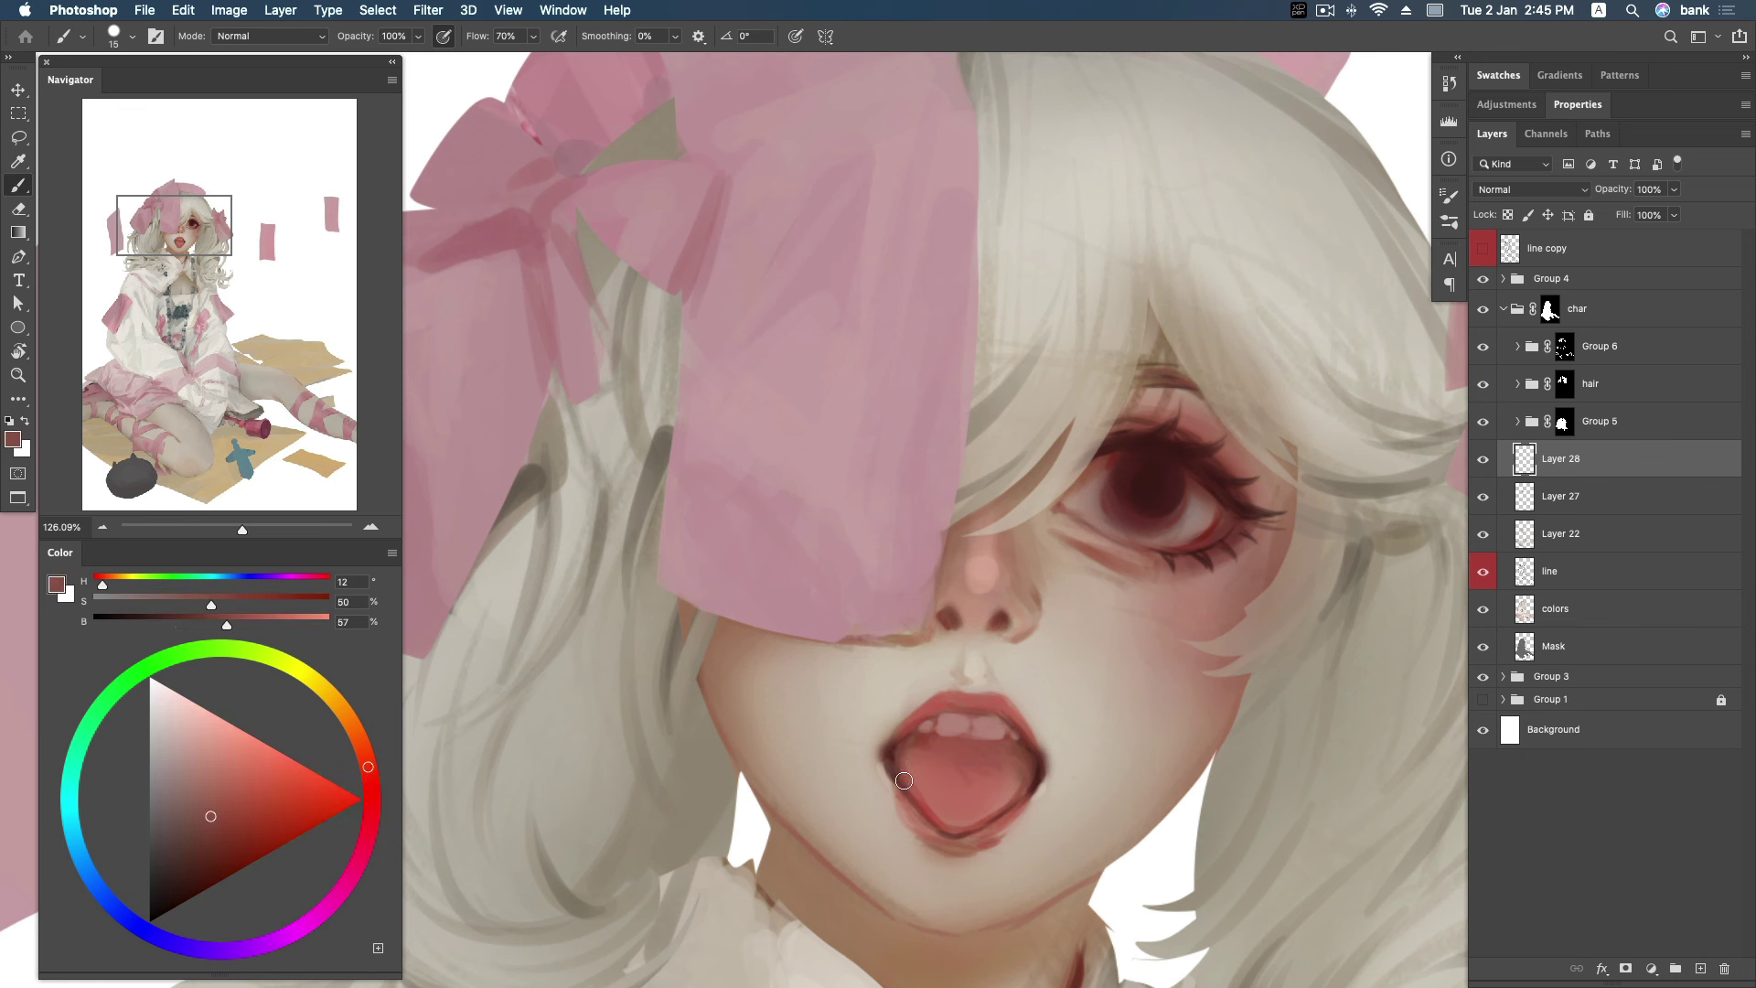
pyautogui.keyDown('alt'); pyautogui.click(1043, 768); pyautogui.keyUp('alt')
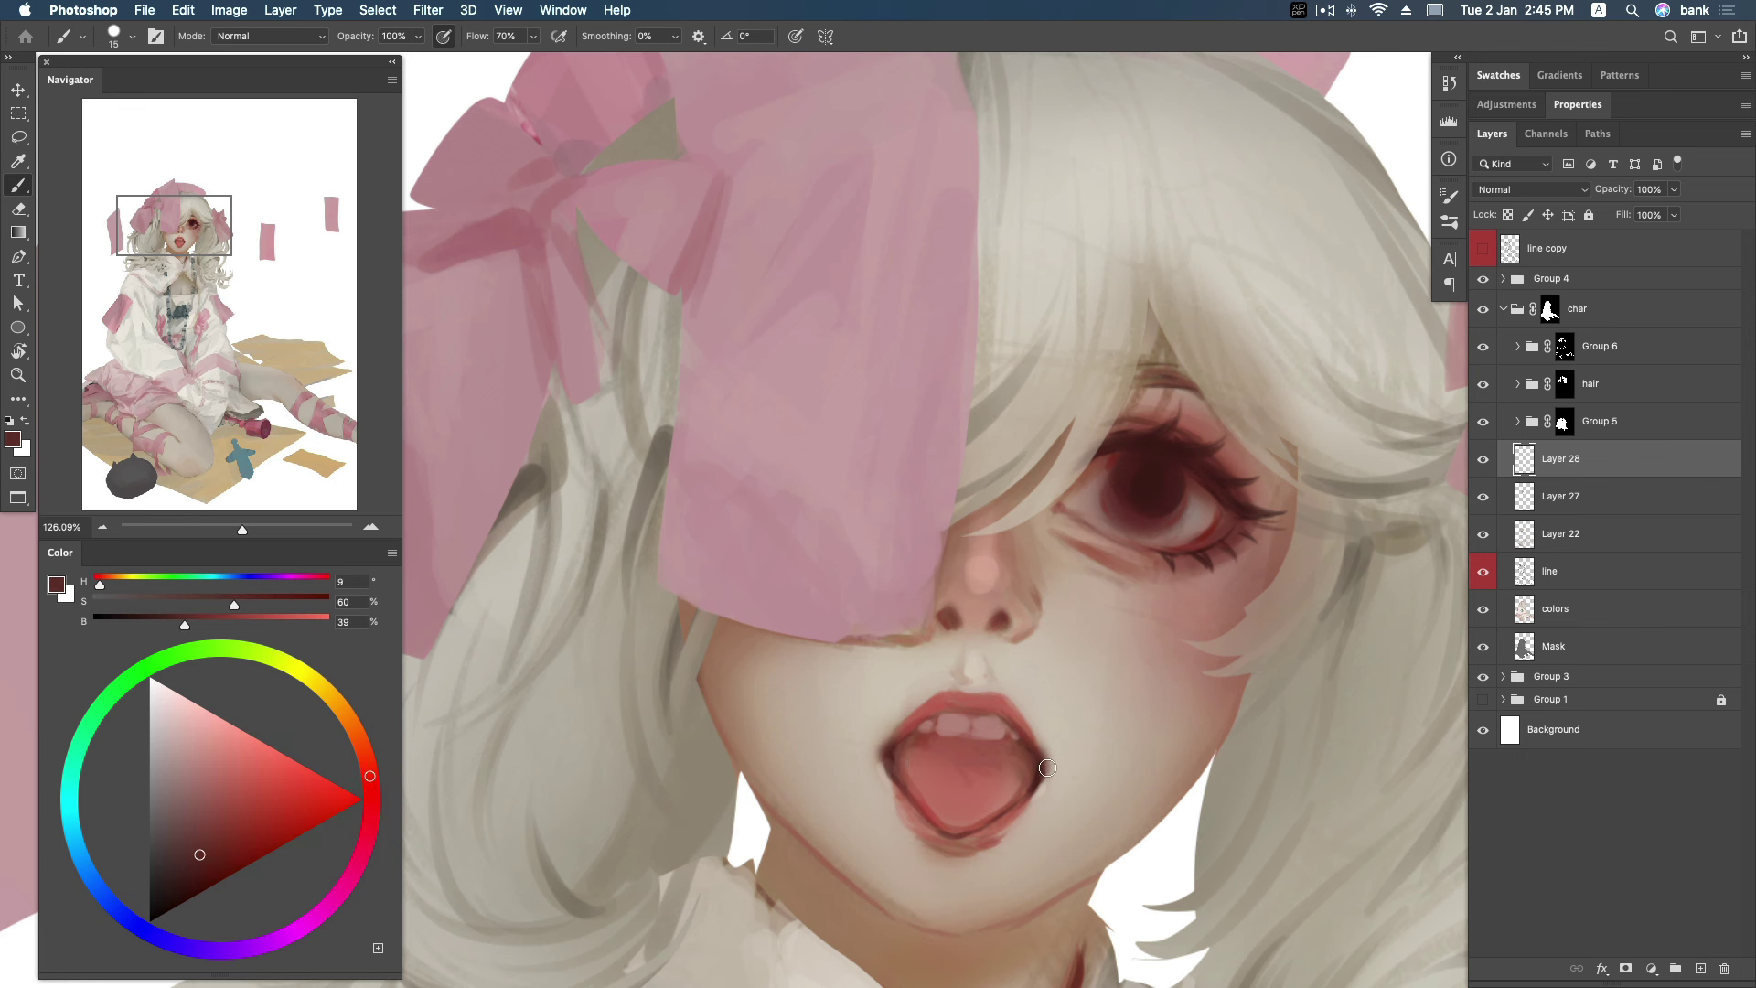
pyautogui.keyDown('alt'); pyautogui.click(889, 752); pyautogui.keyUp('alt')
pyautogui.keyDown('alt'); pyautogui.click(1207, 539); pyautogui.keyUp('alt')
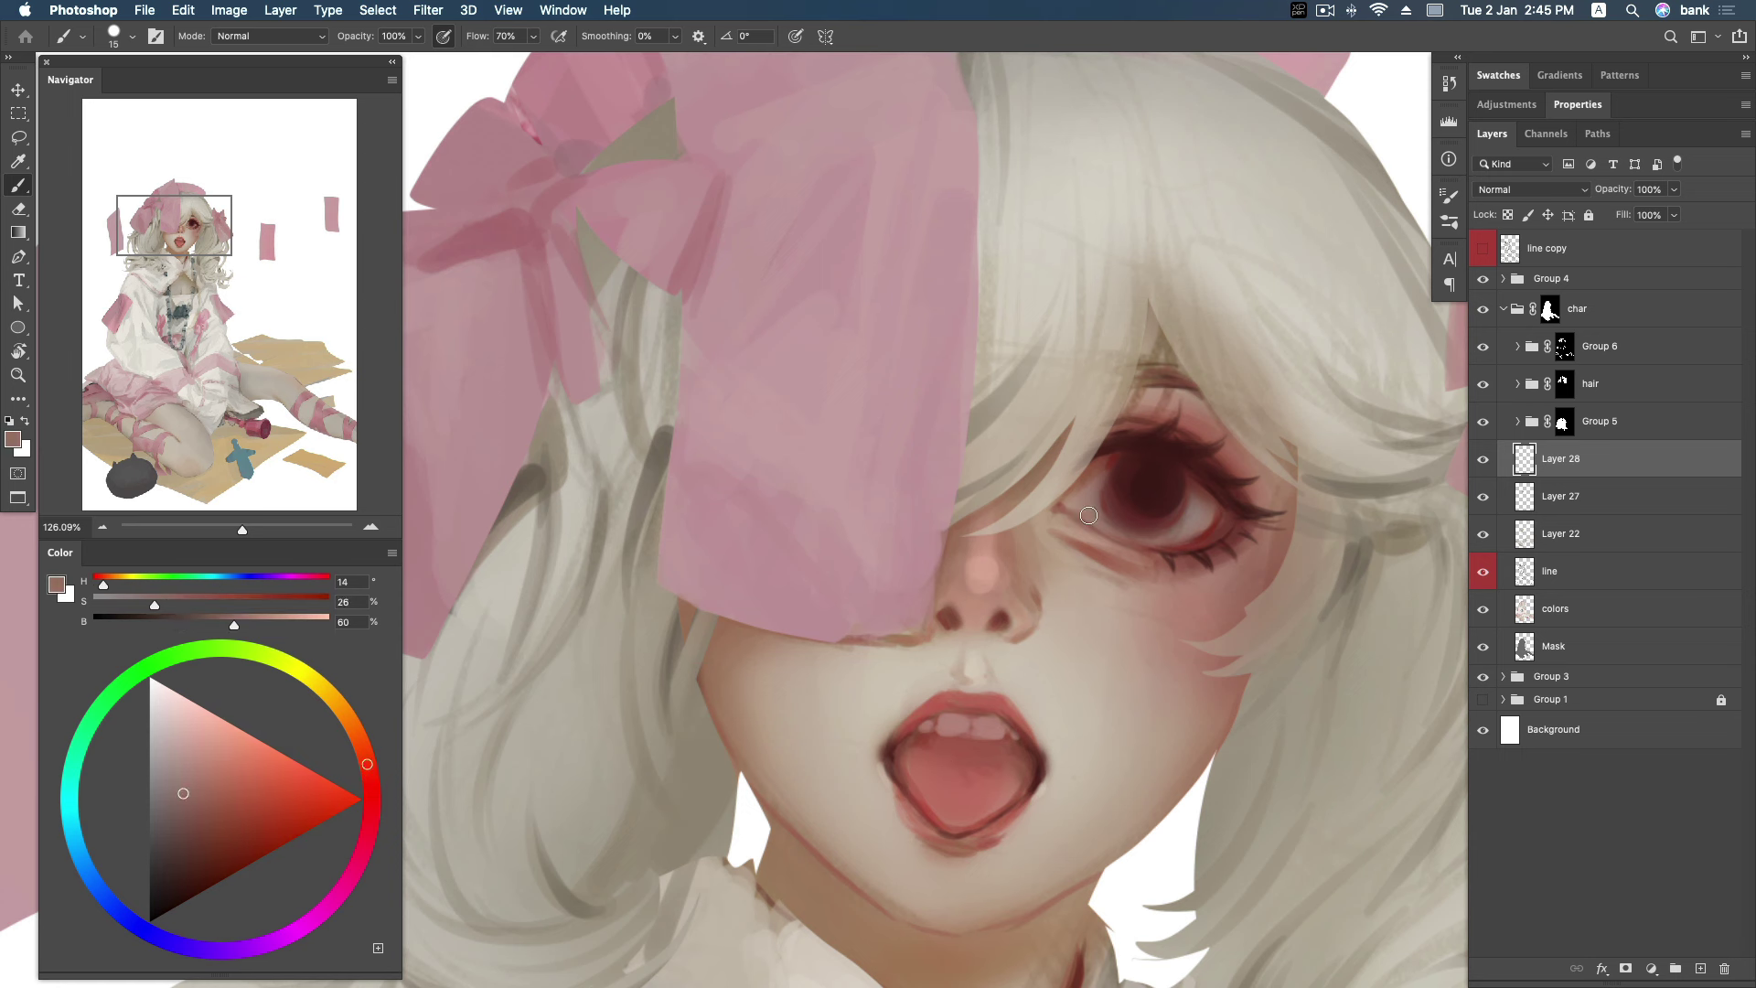
pyautogui.keyDown('alt'); pyautogui.click(1123, 468); pyautogui.keyUp('alt')
pyautogui.moveTo(1123, 468)
pyautogui.mouseDown()
pyautogui.moveTo(1106, 489)
pyautogui.moveTo(1192, 487)
pyautogui.moveTo(1156, 528)
pyautogui.moveTo(1113, 447)
pyautogui.moveTo(1144, 509)
pyautogui.moveTo(1109, 451)
pyautogui.moveTo(1137, 489)
pyautogui.mouseUp()
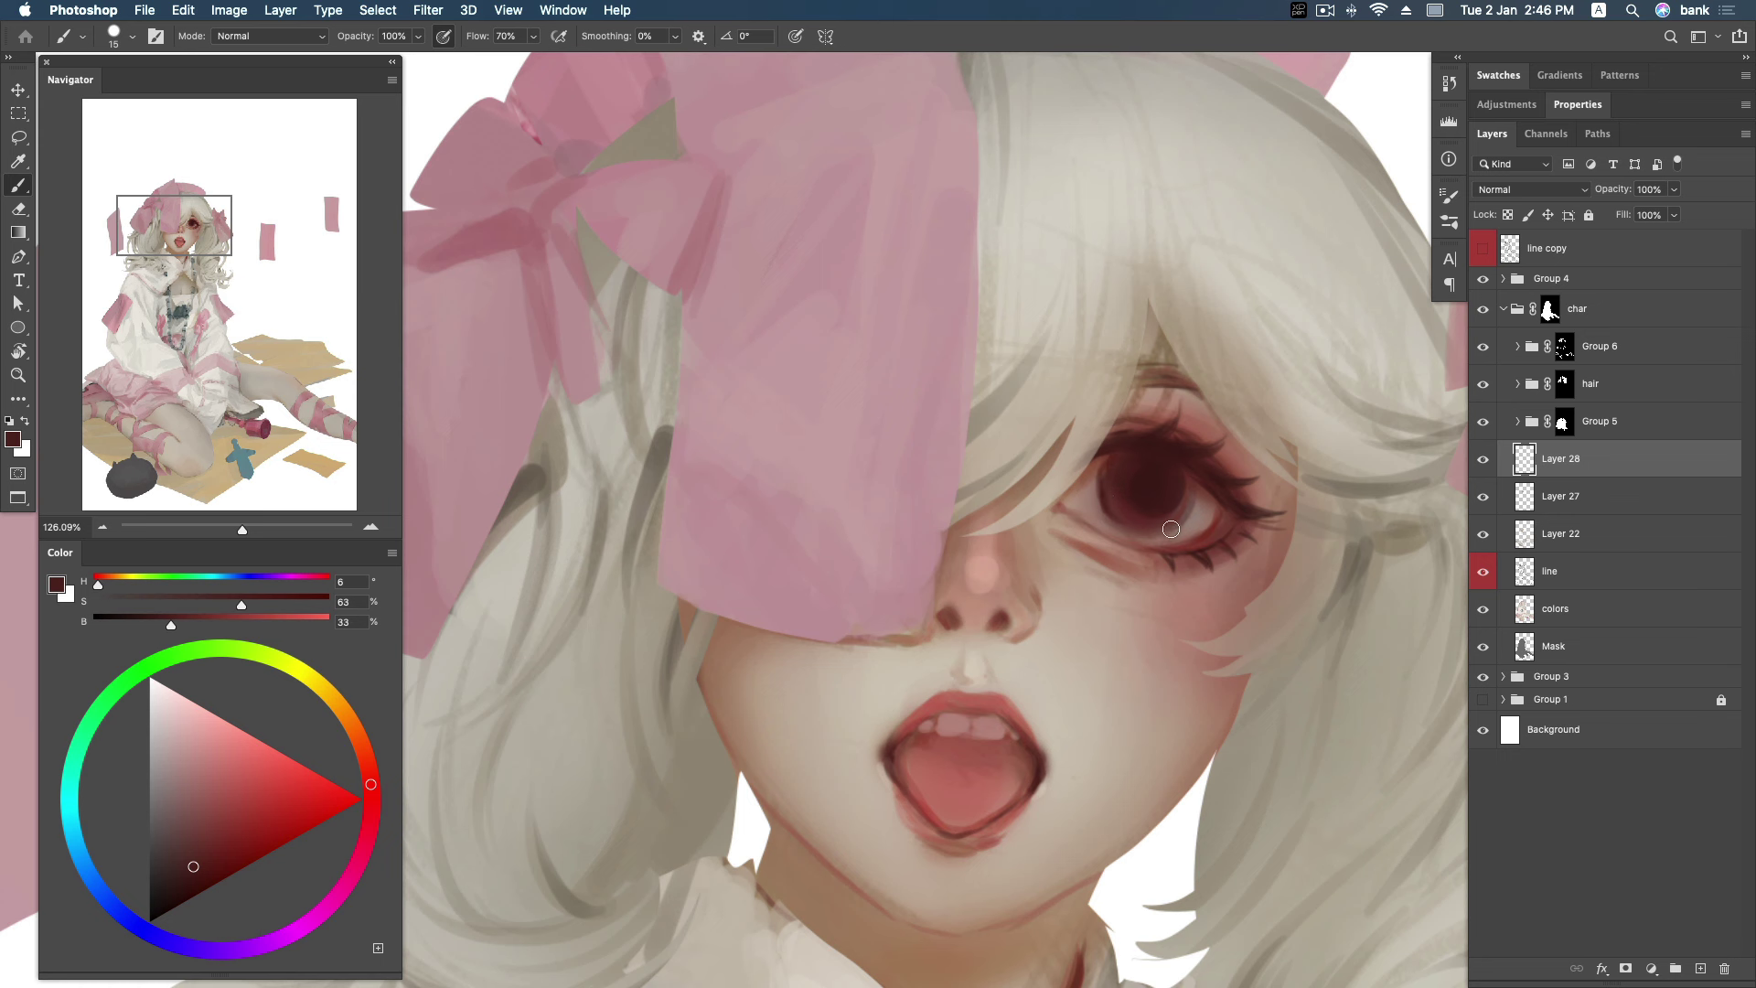
pyautogui.keyDown('alt'); pyautogui.click(1118, 485); pyautogui.keyUp('alt')
pyautogui.keyDown('alt'); pyautogui.click(1119, 441); pyautogui.keyUp('alt')
pyautogui.keyDown('alt'); pyautogui.click(1209, 476); pyautogui.keyUp('alt')
# Zoom out over the face and sample a muted reddish-brown from beside the eye.
pyautogui.press('z')
pyautogui.moveTo(1270, 542)
pyautogui.mouseDown()
pyautogui.moveTo(1228, 637)
pyautogui.moveTo(1110, 540)
pyautogui.mouseUp()
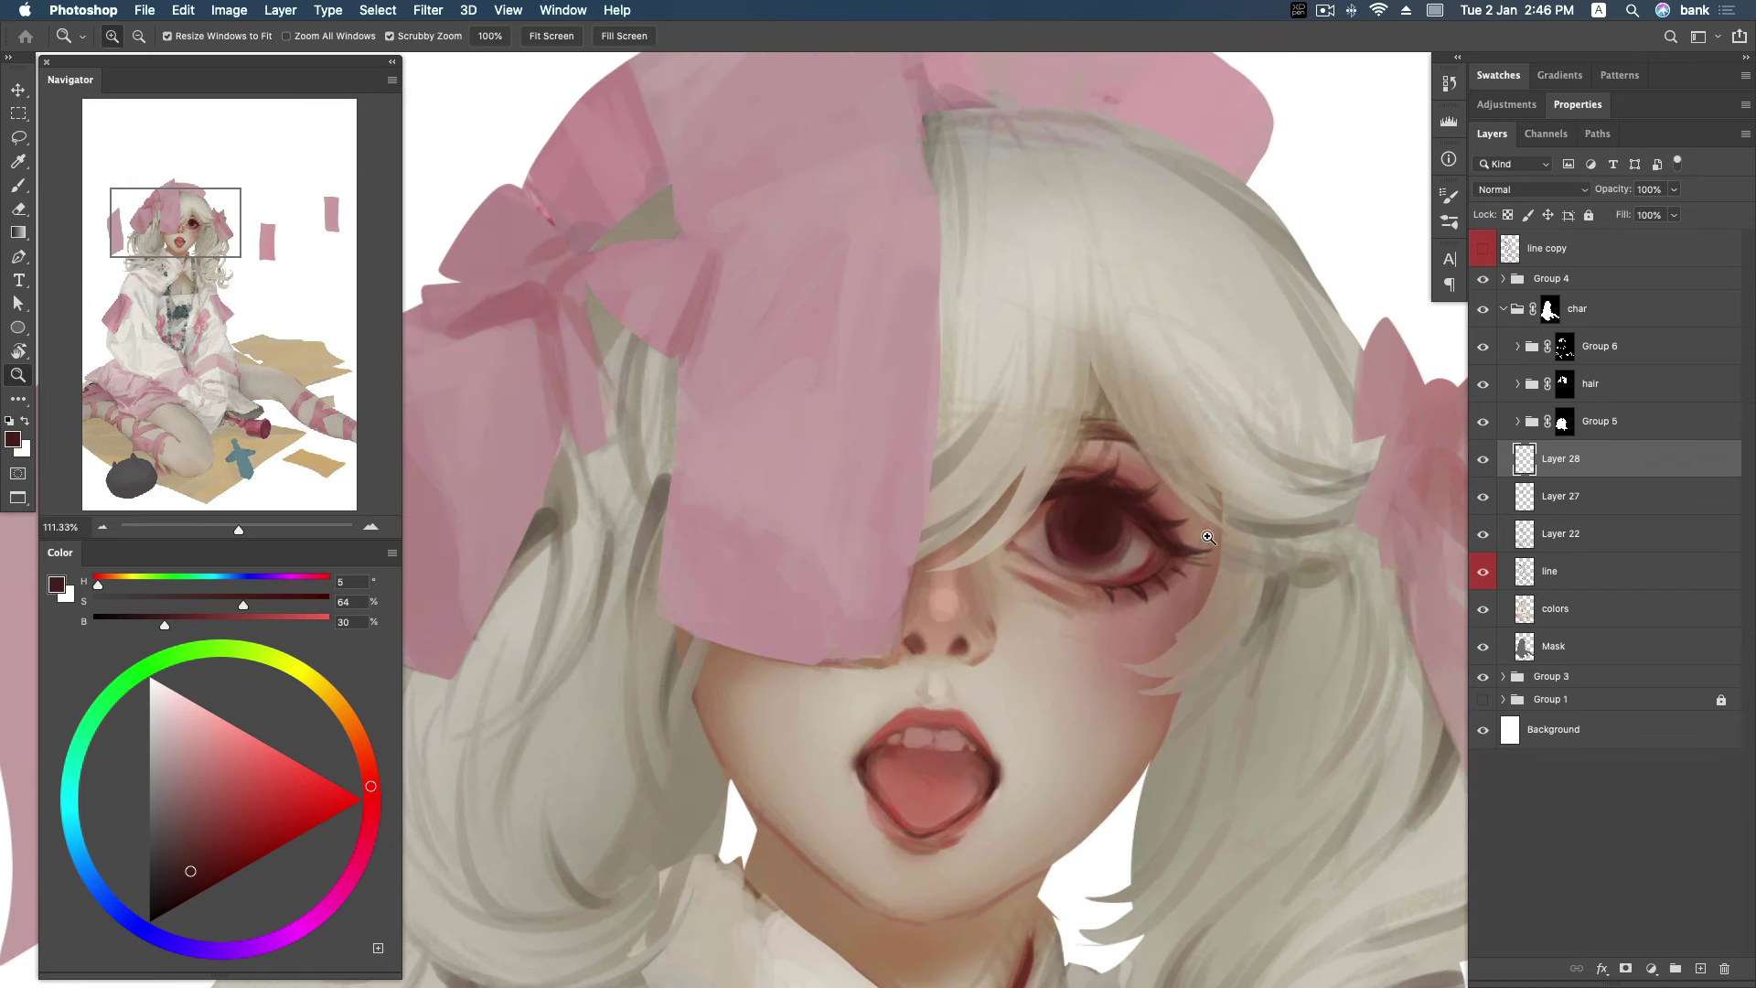
pyautogui.press('b')
pyautogui.moveTo(236, 829); pyautogui.dragTo(289, 754)
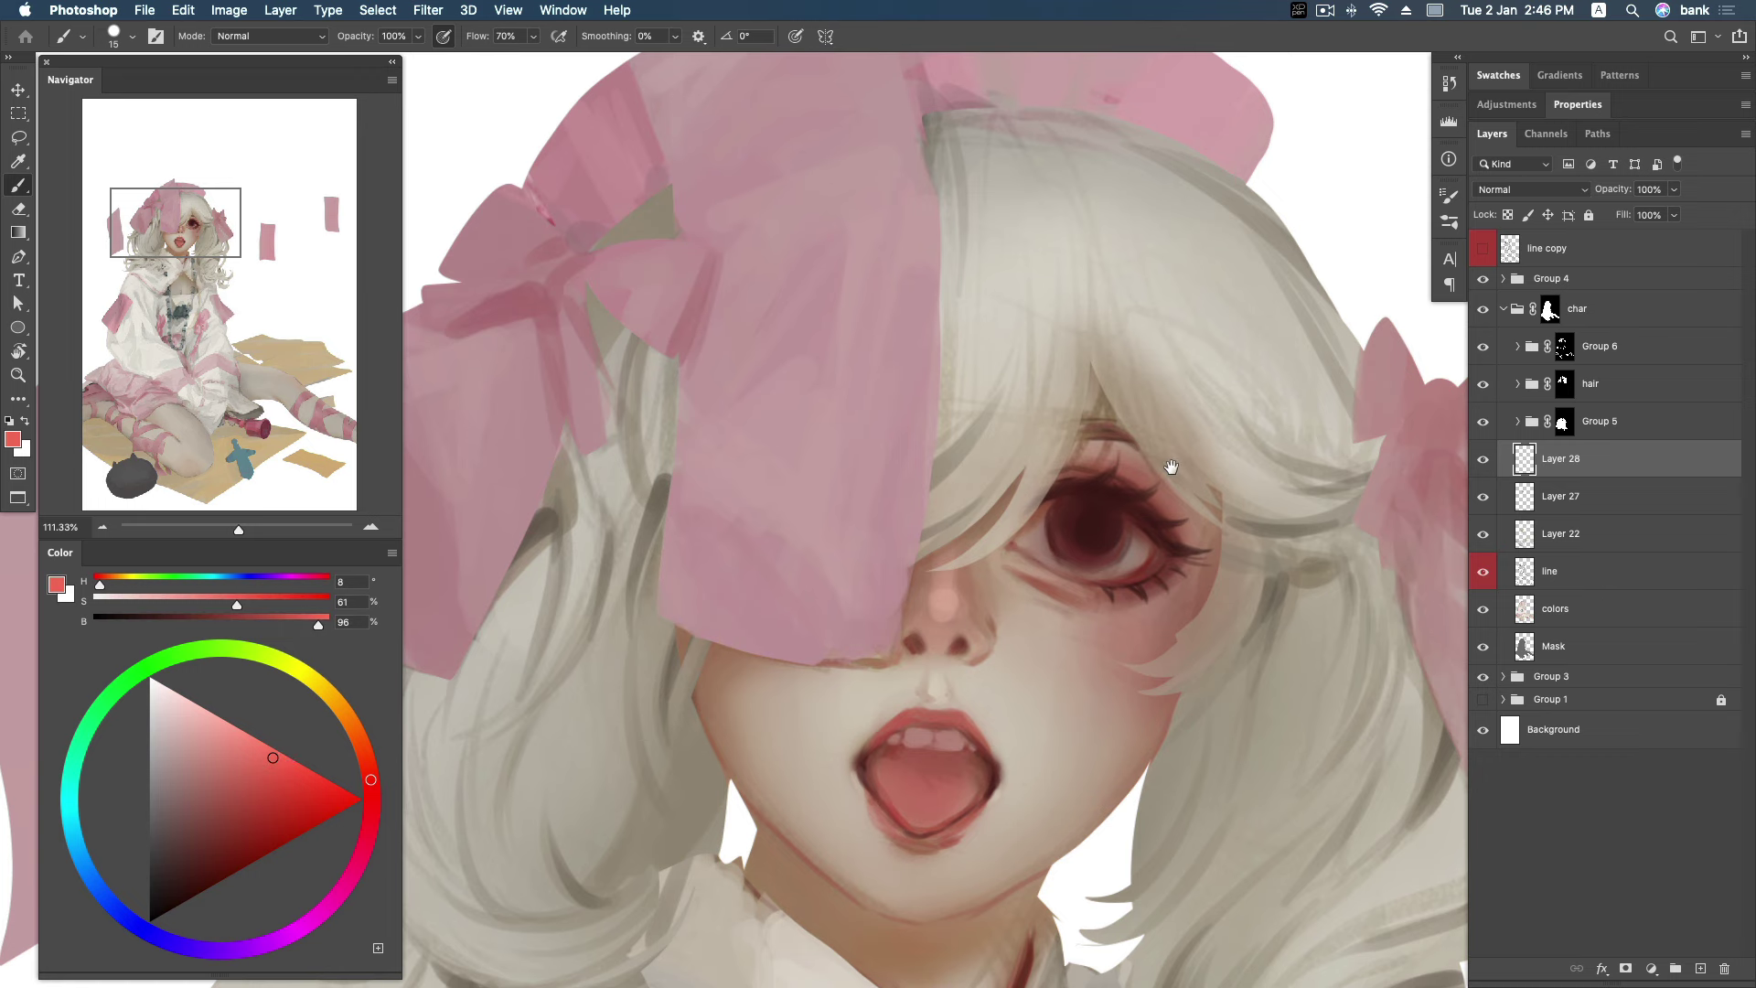
pyautogui.moveTo(1171, 467); pyautogui.dragTo(1138, 406)
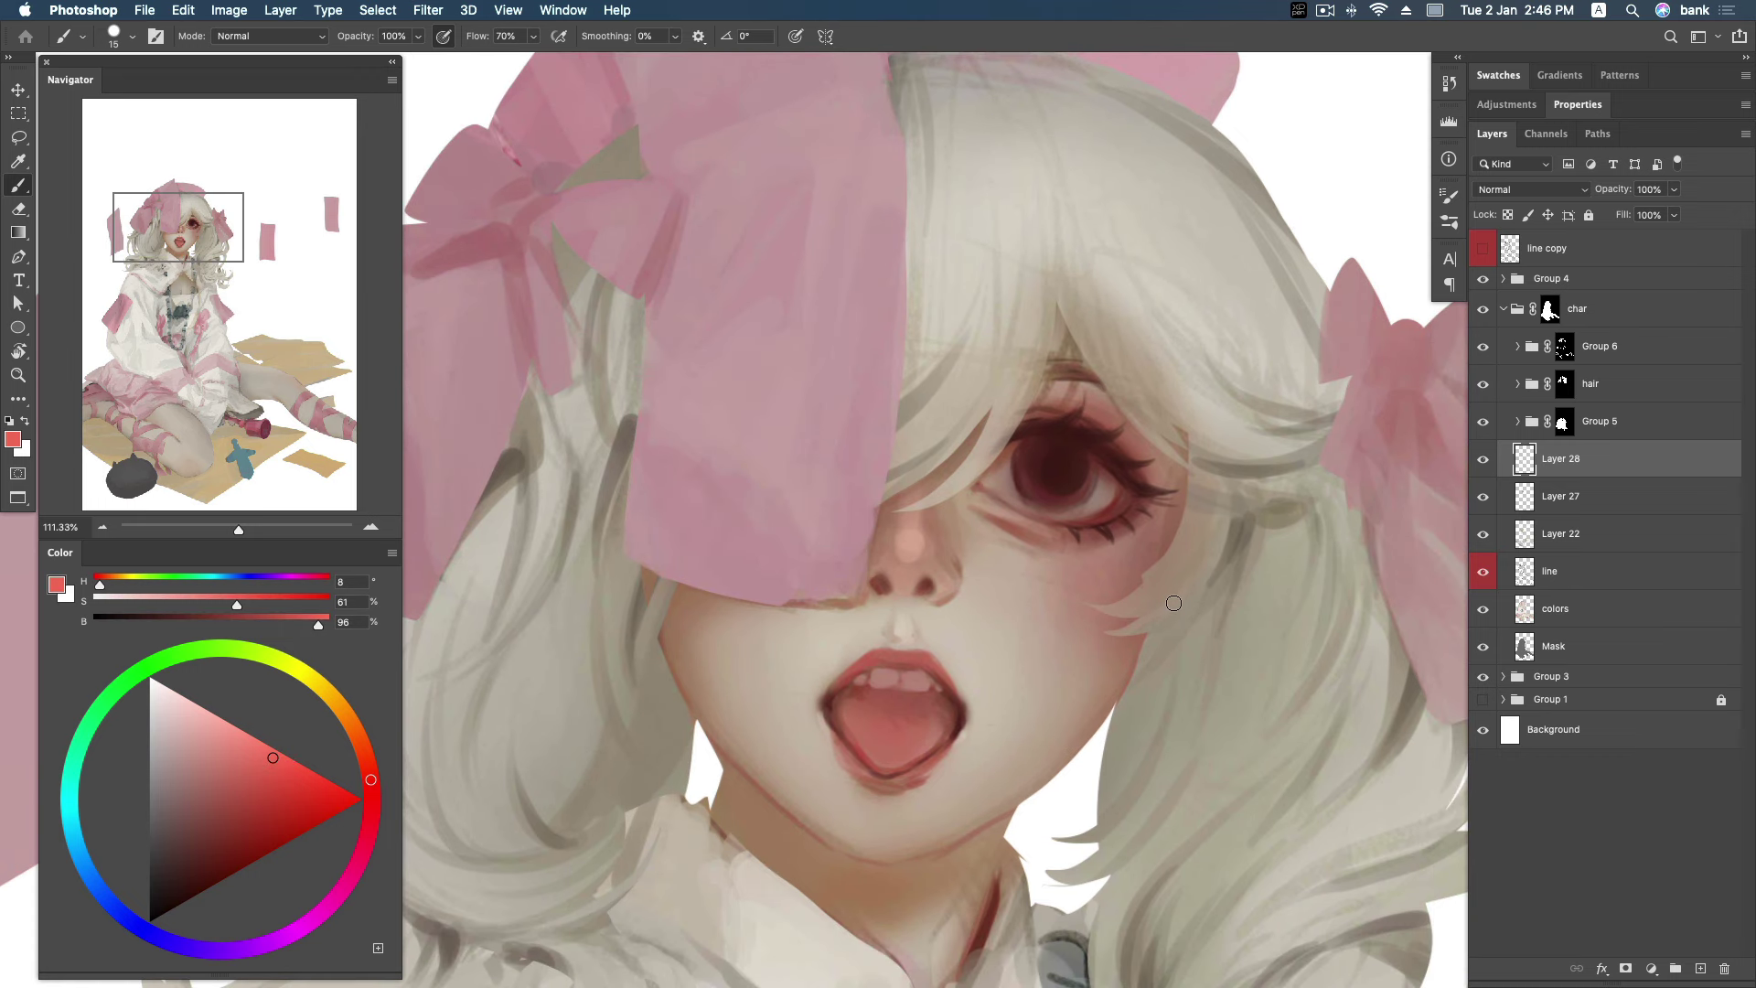
pyautogui.keyDown('alt'); pyautogui.click(1084, 490); pyautogui.keyUp('alt')
pyautogui.keyDown('alt'); pyautogui.click(1056, 497); pyautogui.keyUp('alt')
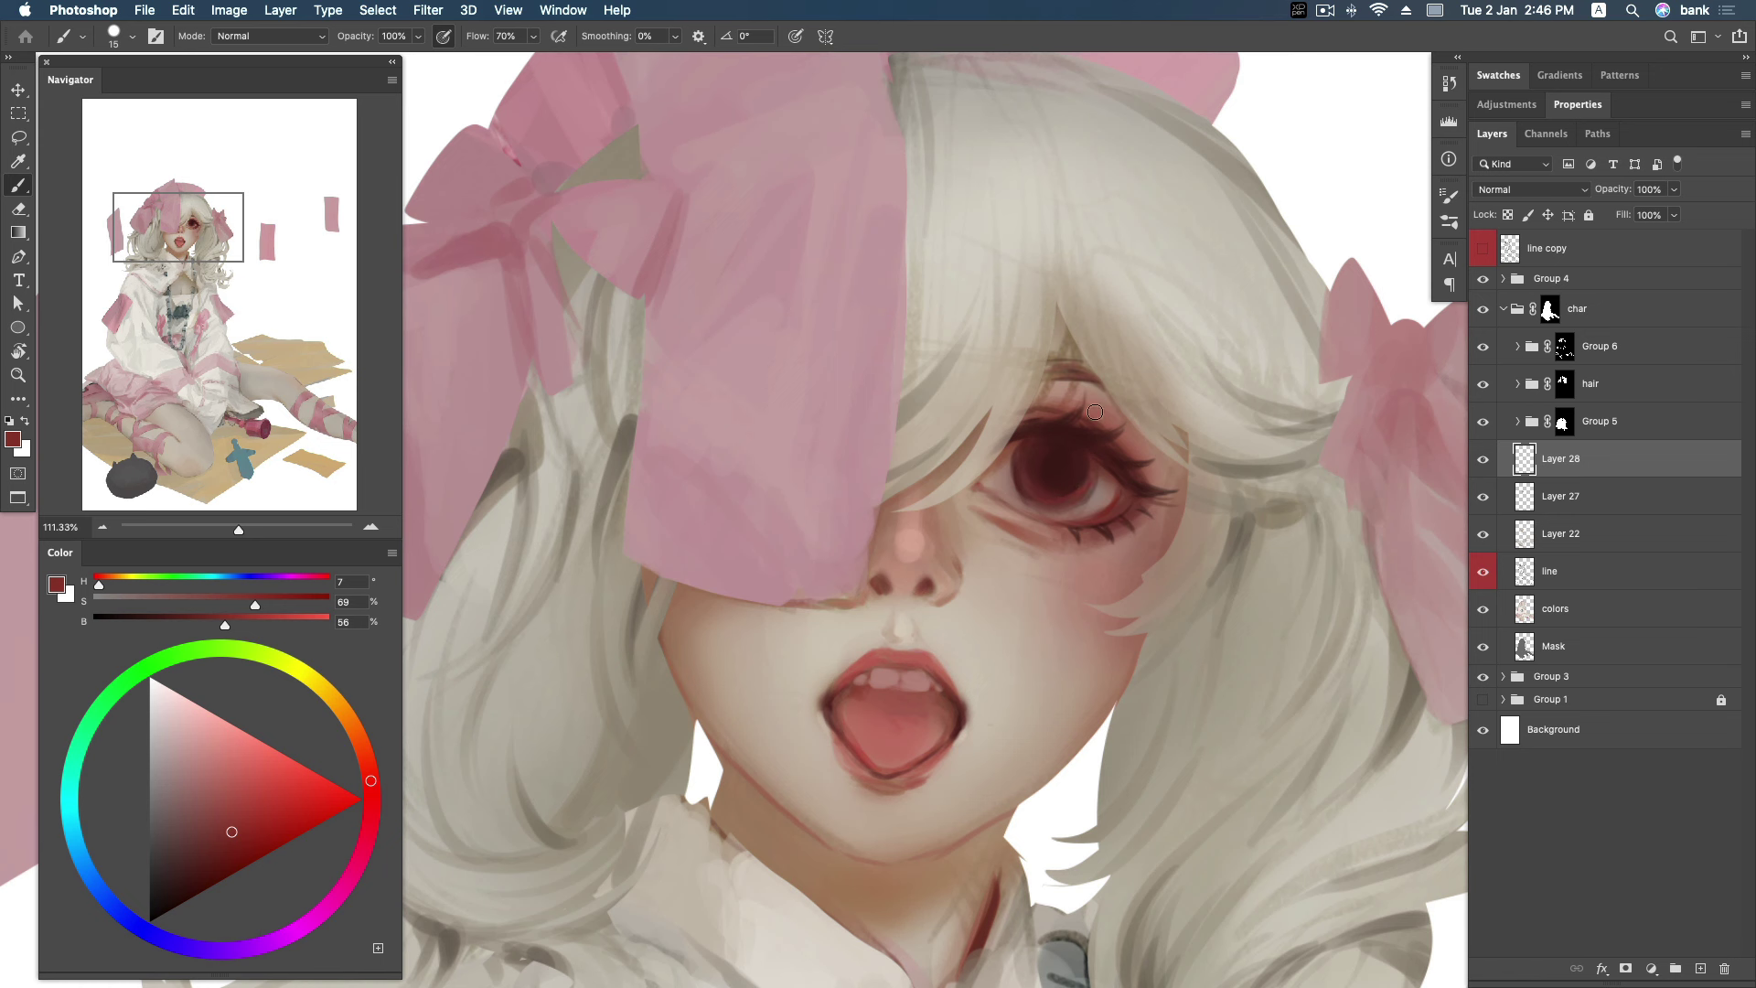
pyautogui.keyDown('alt'); pyautogui.click(1007, 449); pyautogui.keyUp('alt')
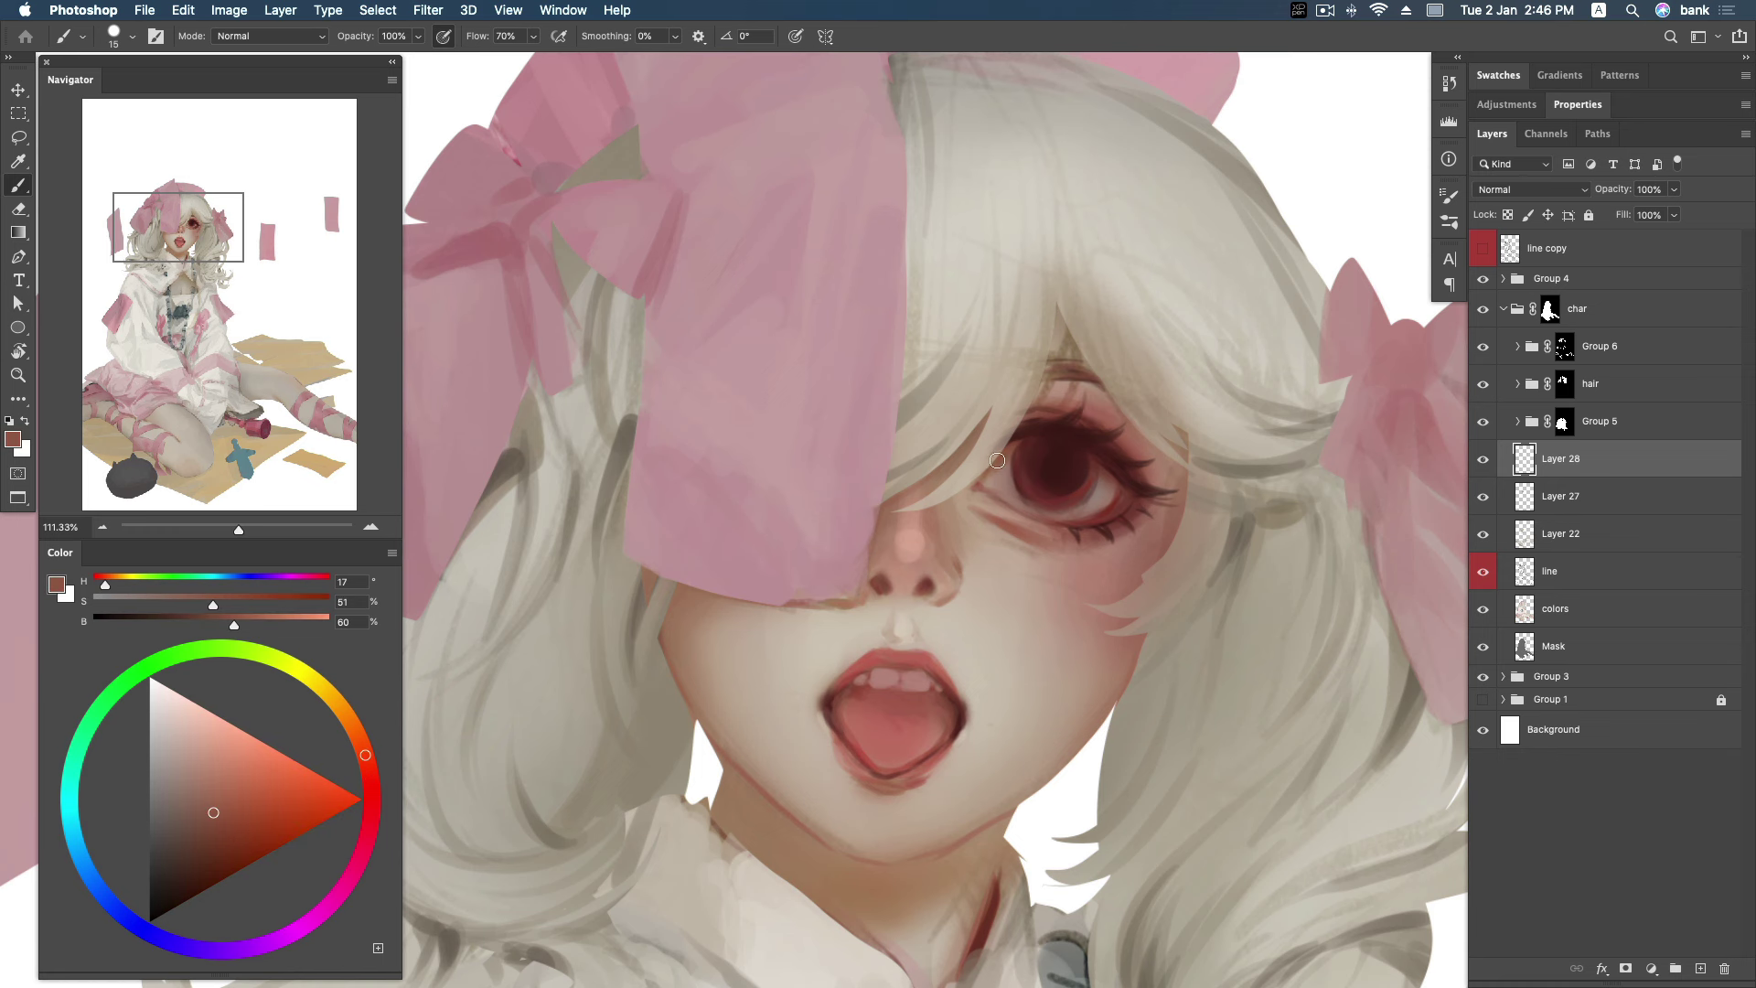
# Sample chin, lip and cheek colours, ending on a warm tan under the pink band.
pyautogui.scroll(-2, 1085, 667)
pyautogui.keyDown('alt'); pyautogui.click(1011, 729); pyautogui.keyUp('alt')
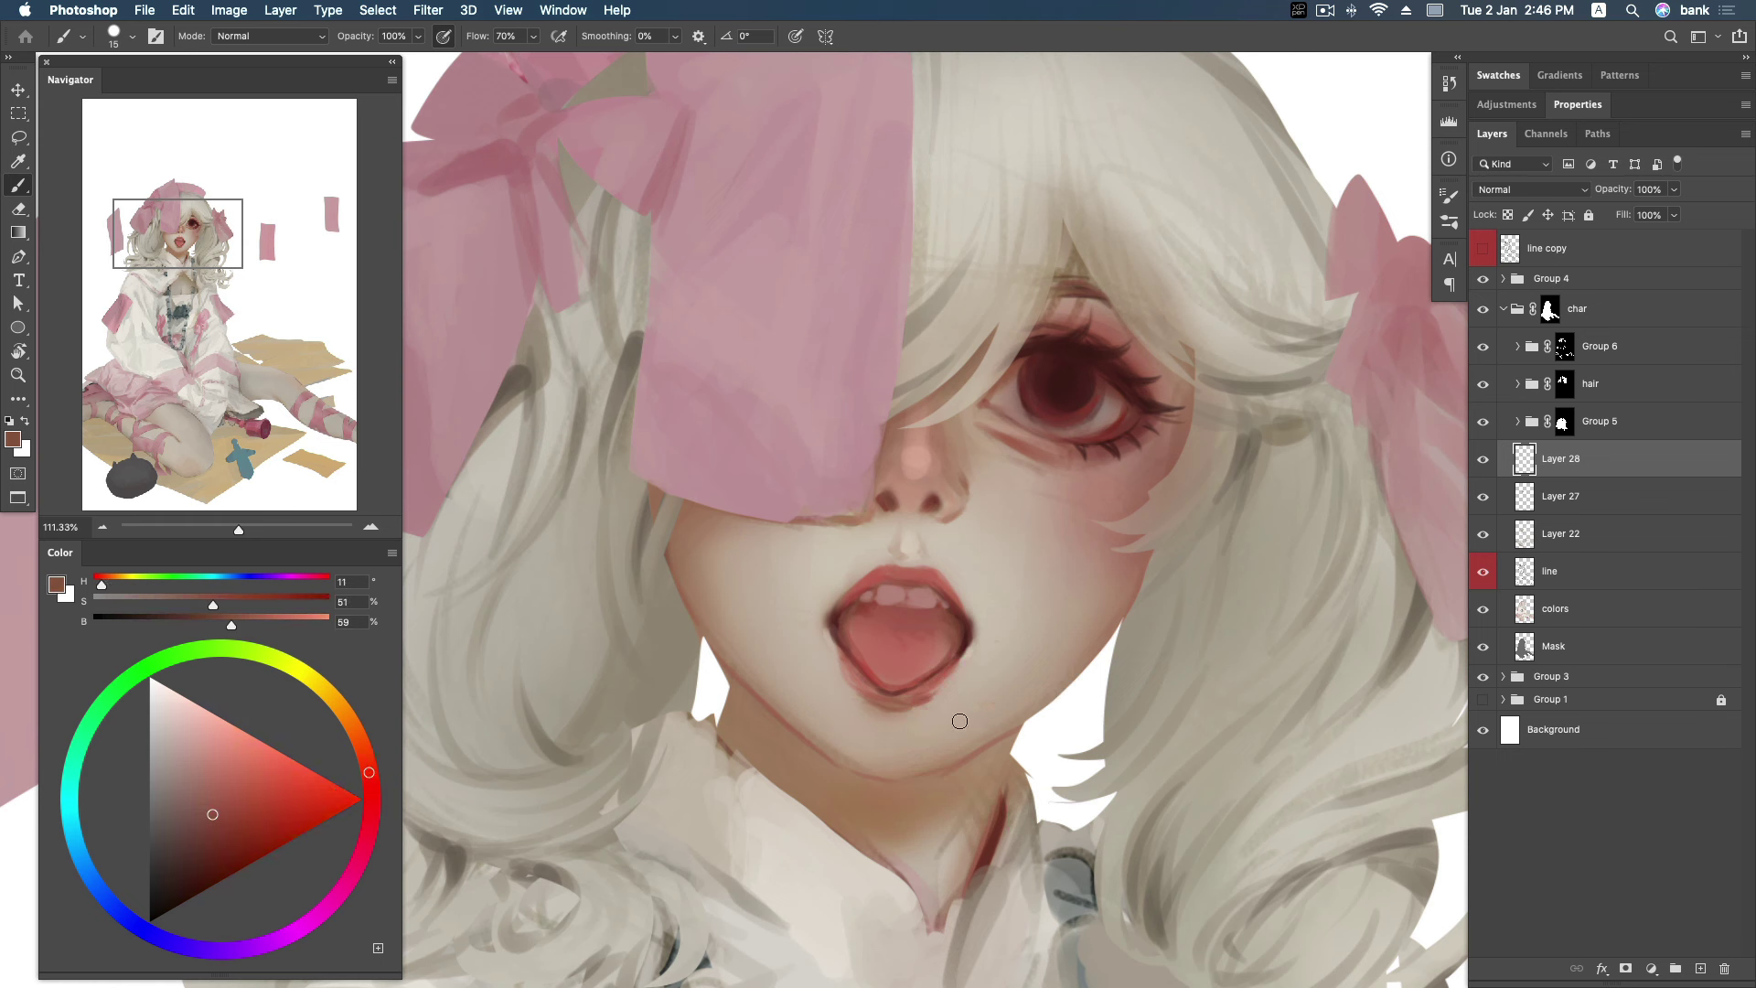
pyautogui.keyDown('alt'); pyautogui.click(992, 747); pyautogui.keyUp('alt')
pyautogui.keyDown('alt'); pyautogui.click(837, 637); pyautogui.keyUp('alt')
pyautogui.keyDown('alt'); pyautogui.click(840, 622); pyautogui.keyUp('alt')
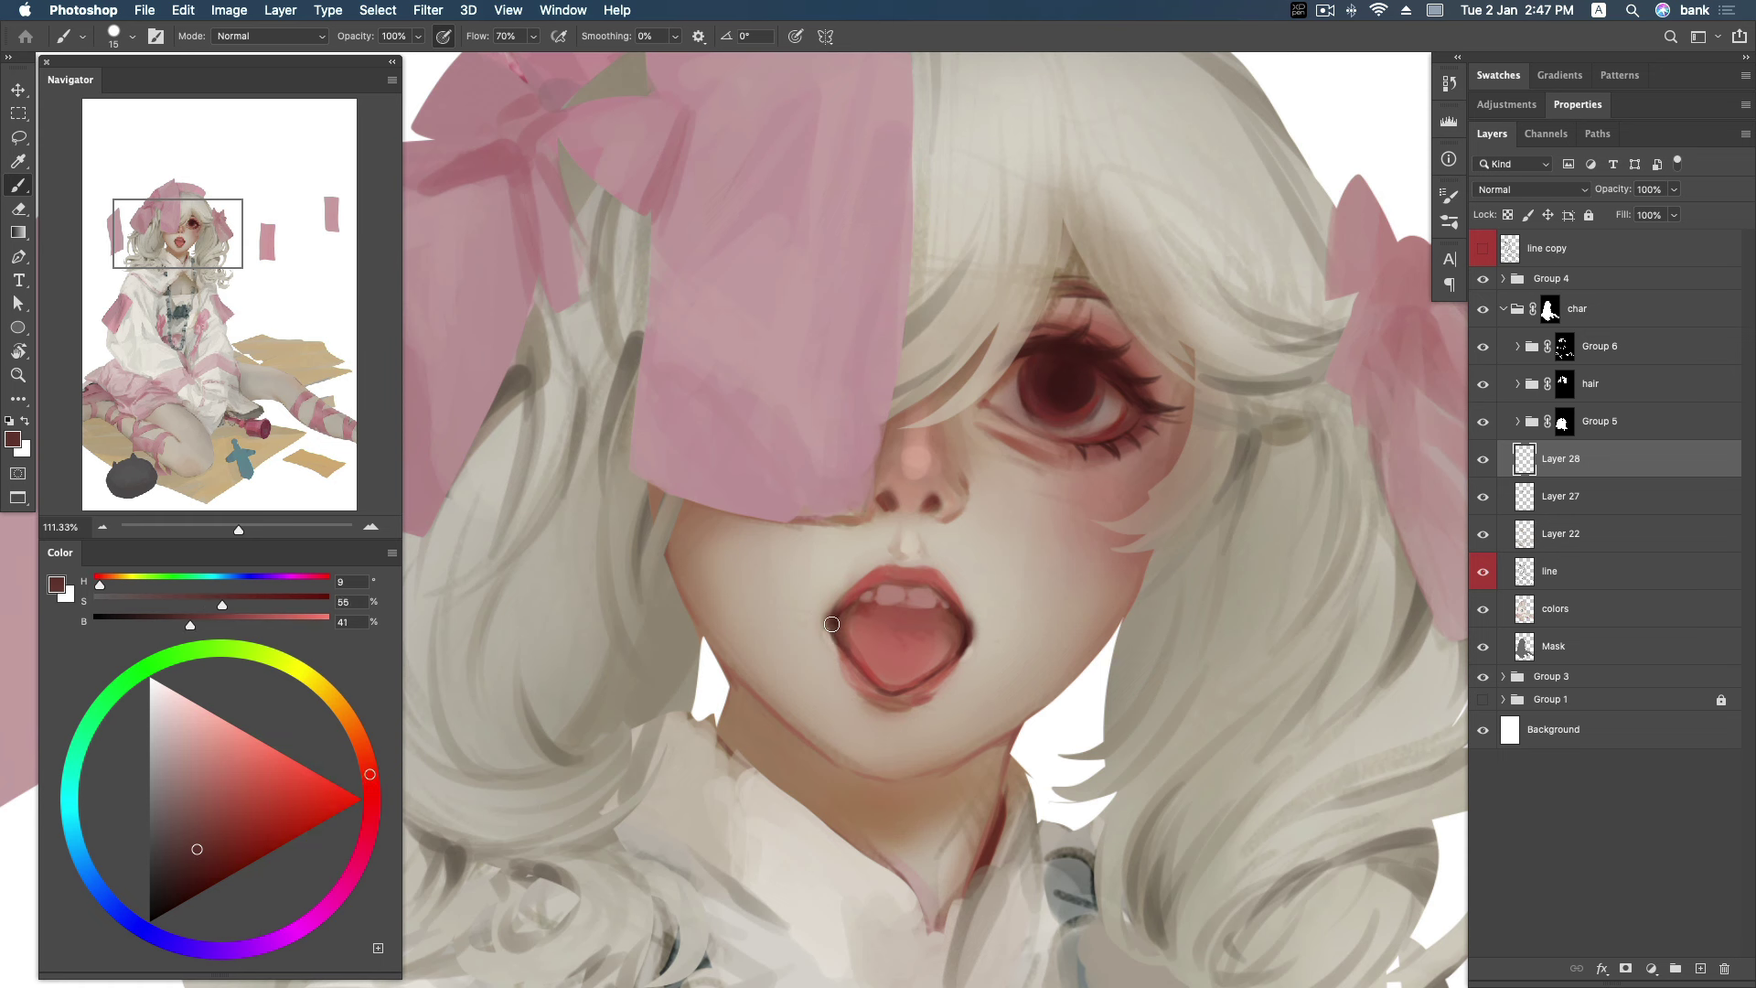
pyautogui.keyDown('alt'); pyautogui.click(976, 622); pyautogui.keyUp('alt')
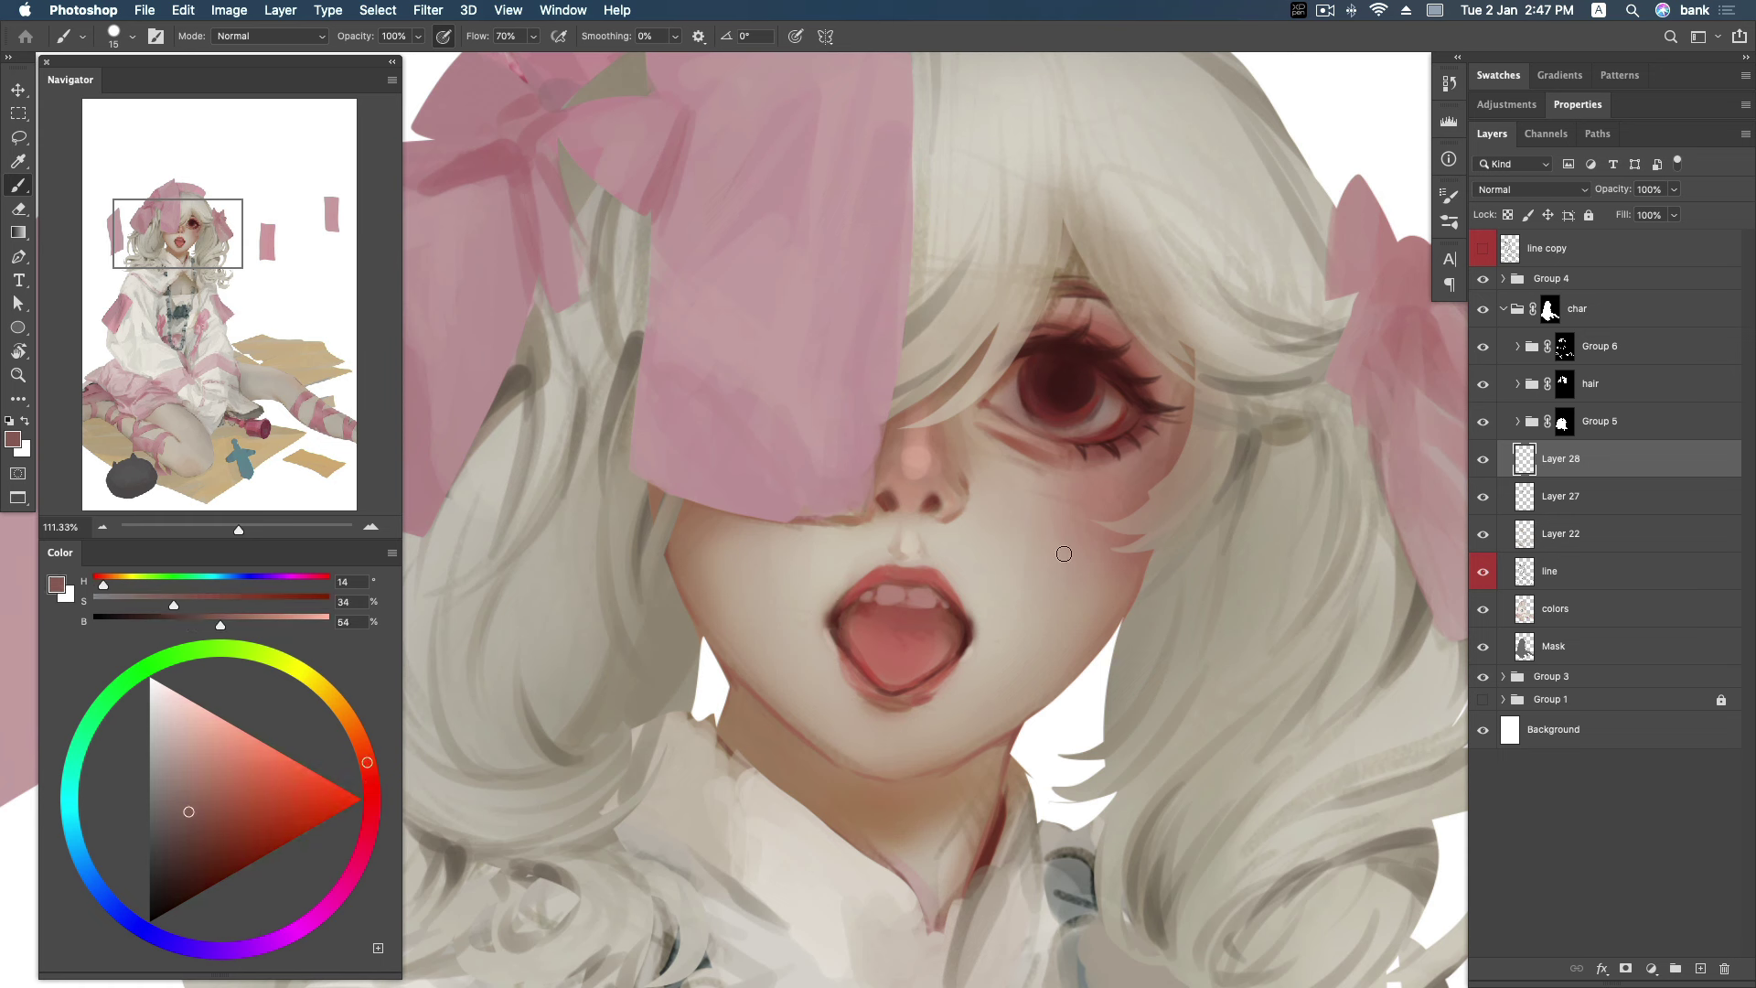
pyautogui.keyDown('alt'); pyautogui.click(908, 535); pyautogui.keyUp('alt')
pyautogui.keyDown('alt'); pyautogui.click(857, 564); pyautogui.keyUp('alt')
pyautogui.keyDown('alt'); pyautogui.click(838, 527); pyautogui.keyUp('alt')
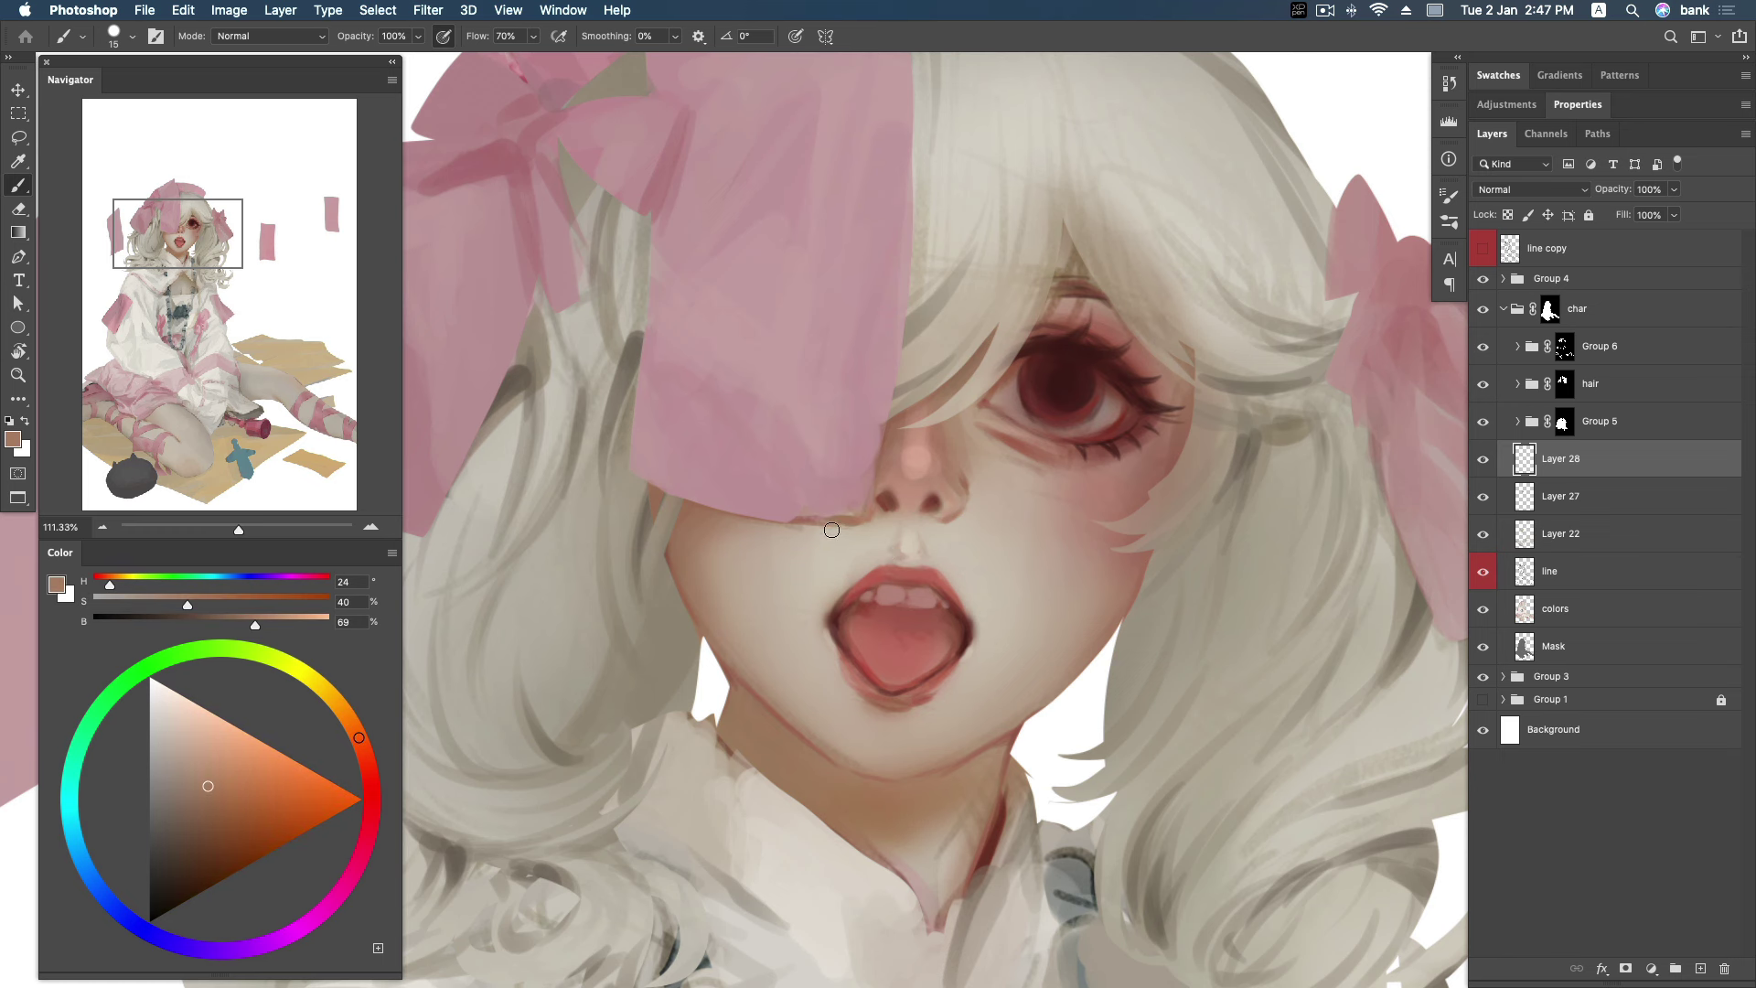
# Bring the whole figure into view and group Layer 28 through colors as 'Skin'.
pyautogui.press('z')
pyautogui.moveTo(1222, 632)
pyautogui.mouseDown()
pyautogui.moveTo(1114, 504)
pyautogui.moveTo(1147, 480)
pyautogui.mouseUp()
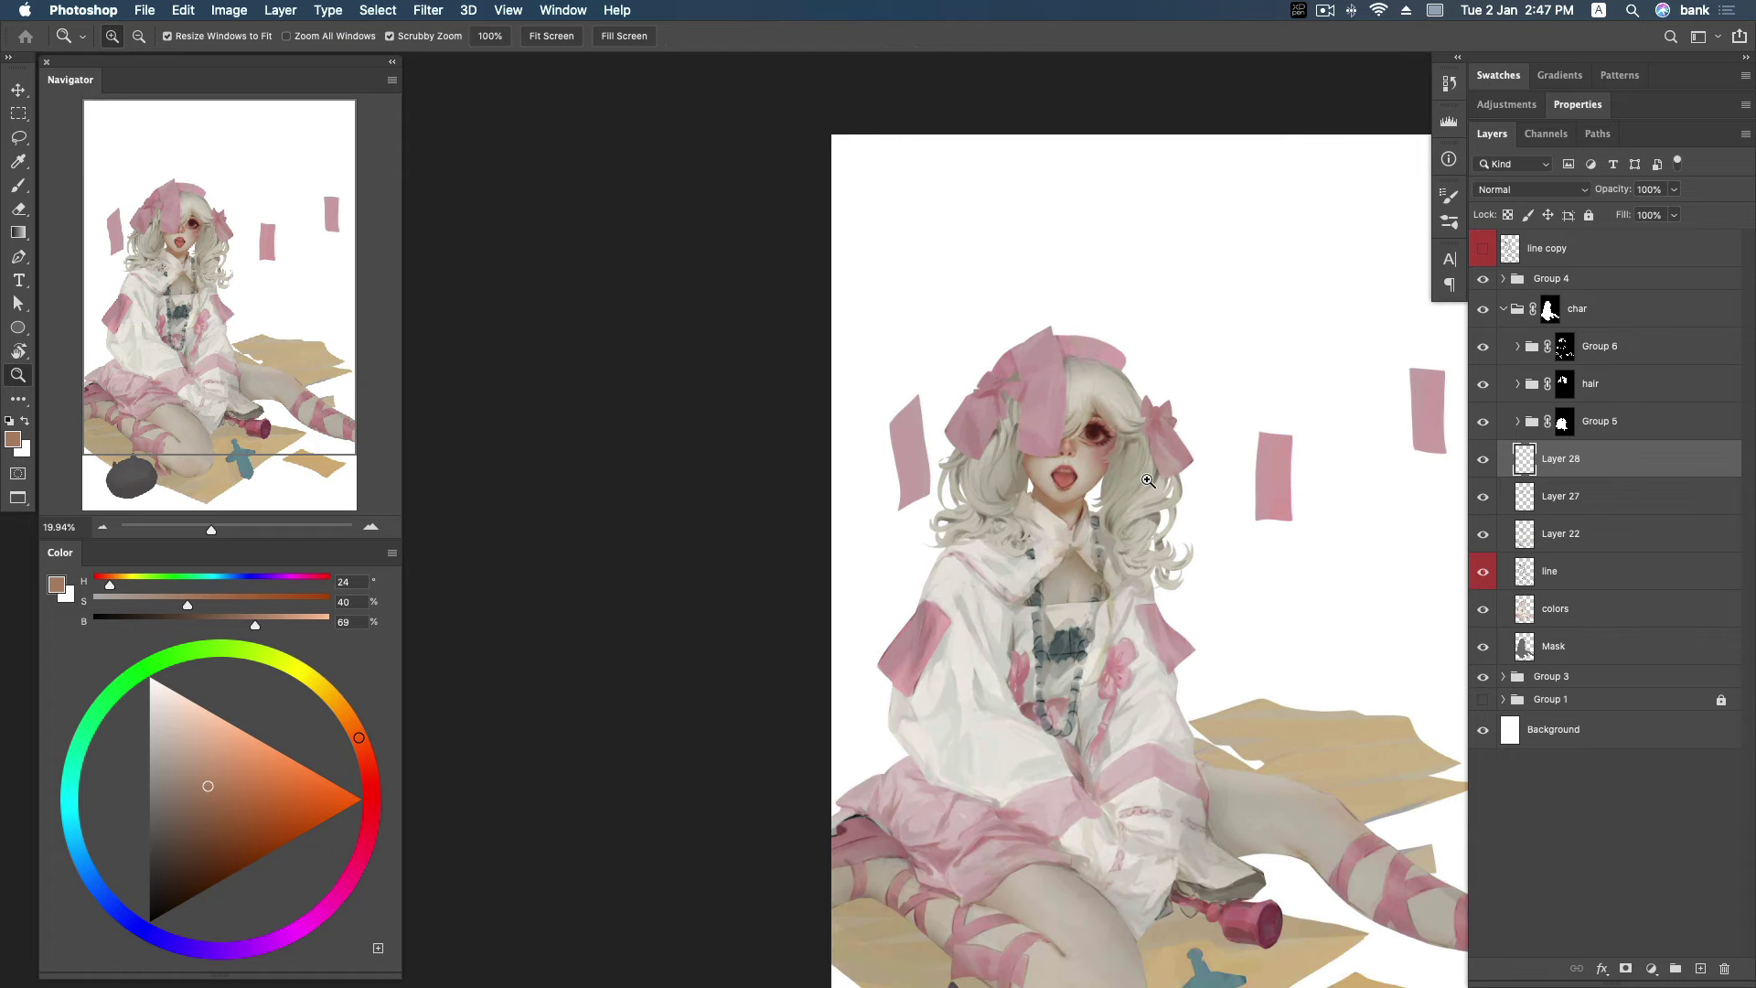
pyautogui.moveTo(1274, 639); pyautogui.dragTo(1169, 493)
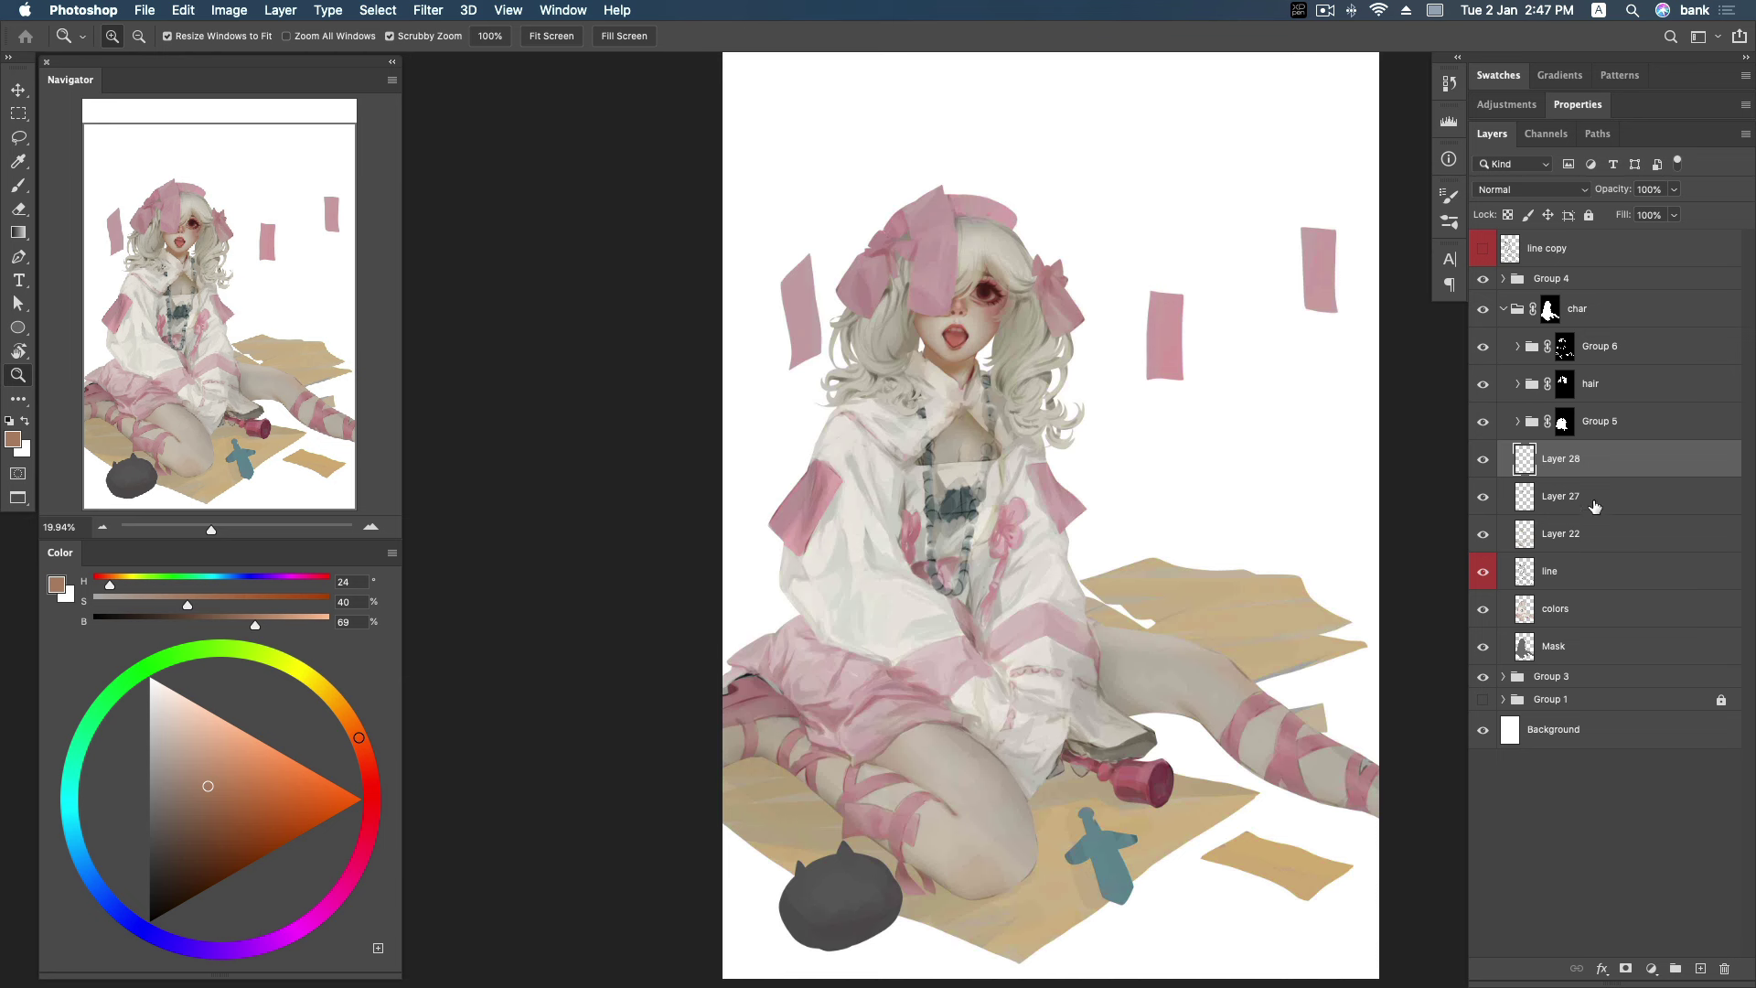
pyautogui.keyDown('shift'); pyautogui.click(1597, 619); pyautogui.keyUp('shift')
pyautogui.hotkey('ctrl', 'g')
pyautogui.doubleClick(1579, 450)
pyautogui.write('Skin')
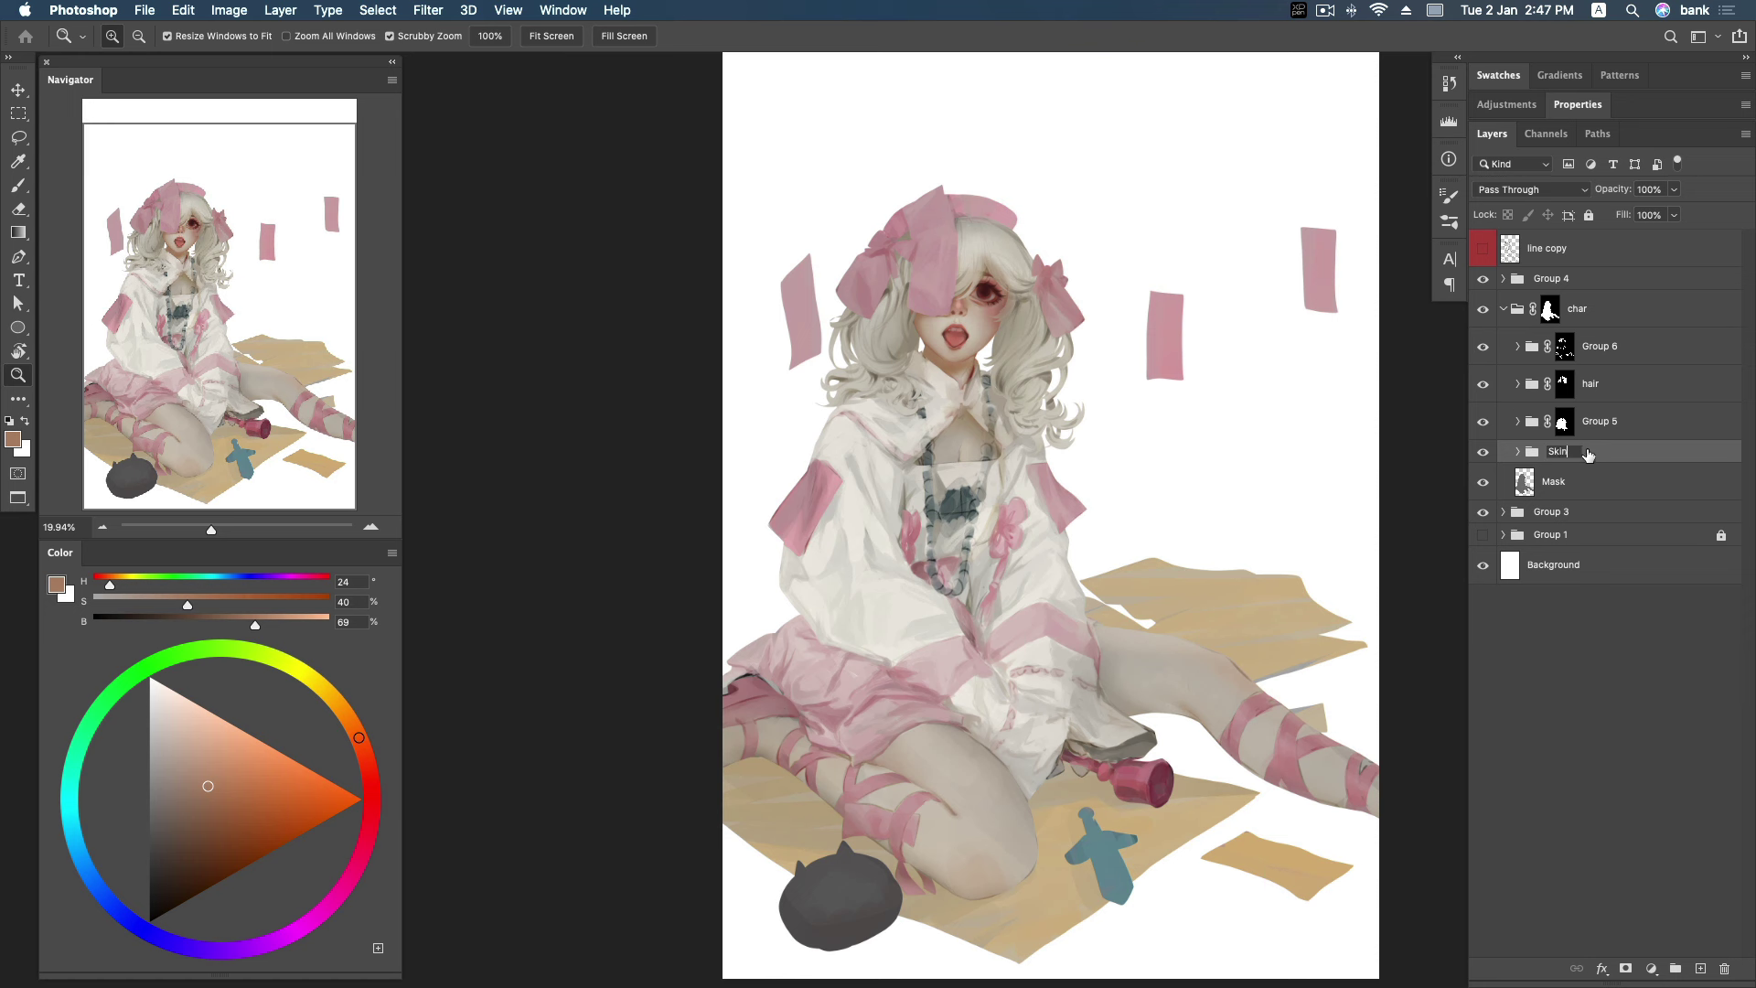
pyautogui.press('Return')
# Toggle Group 6, the hair and Group 5 to check them, then expand Group 5 to Layer 25.
pyautogui.click(1483, 352)
pyautogui.click(1646, 356)
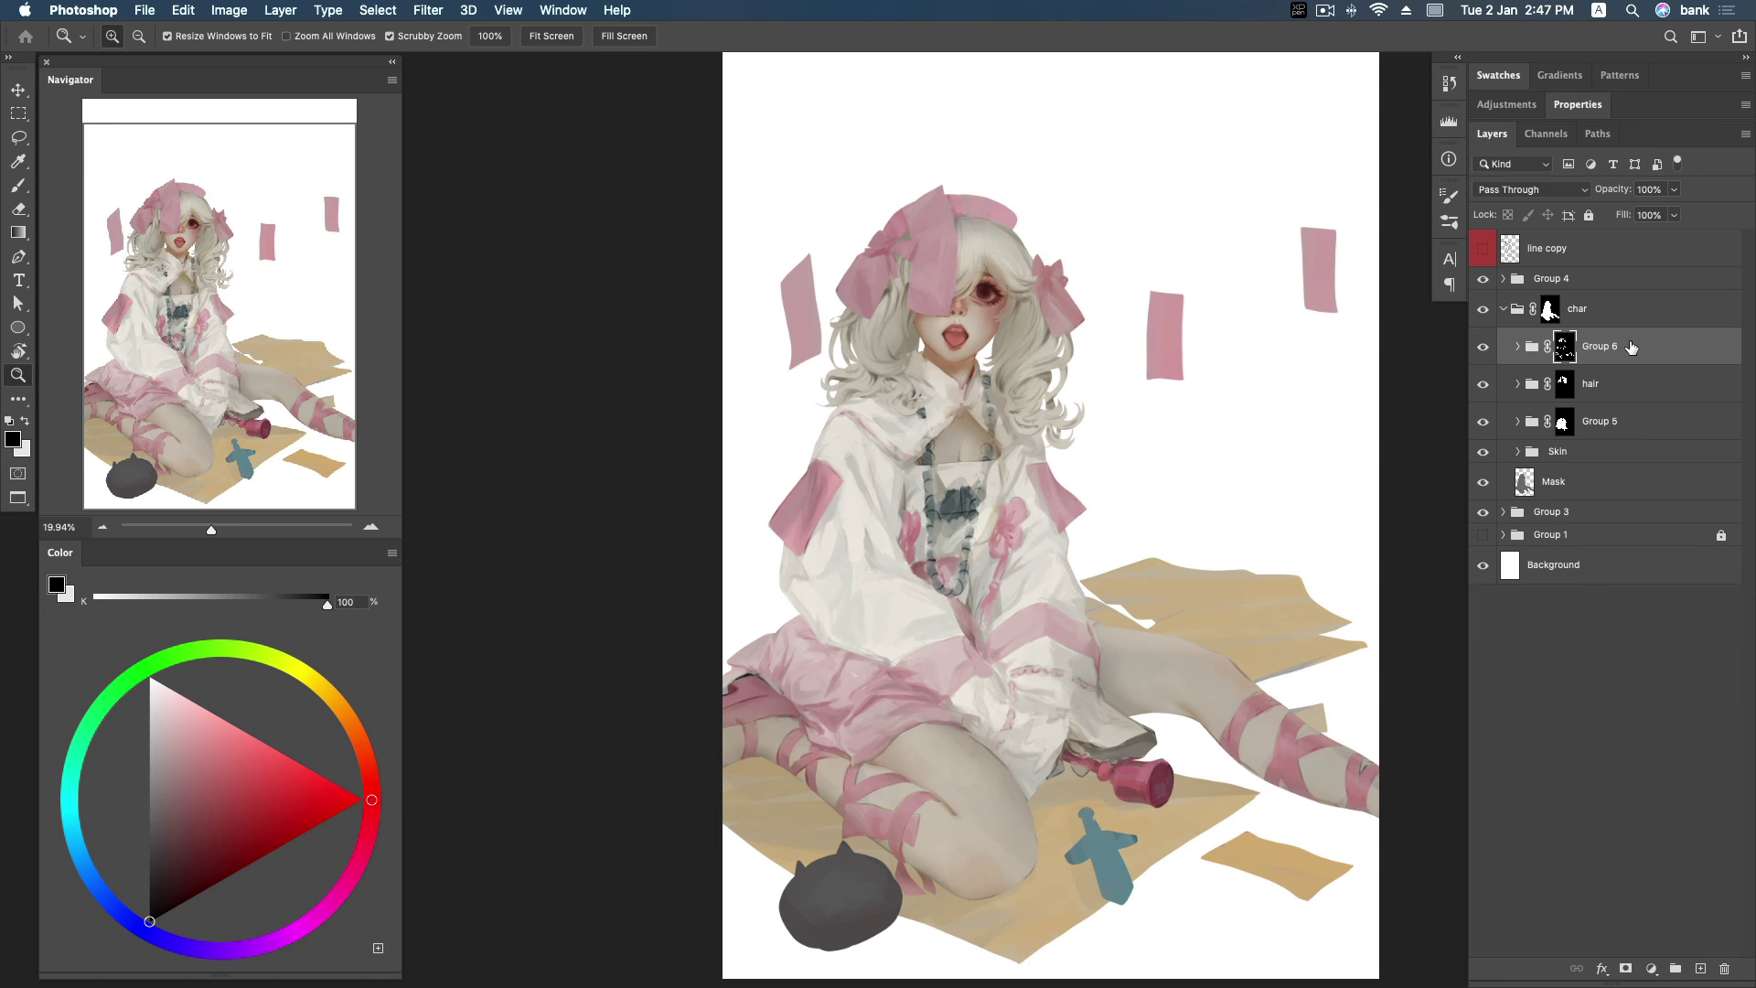
pyautogui.click(1482, 346)
pyautogui.click(1482, 346)
pyautogui.click(1482, 384)
pyautogui.click(1482, 423)
pyautogui.click(1518, 422)
pyautogui.click(1582, 458)
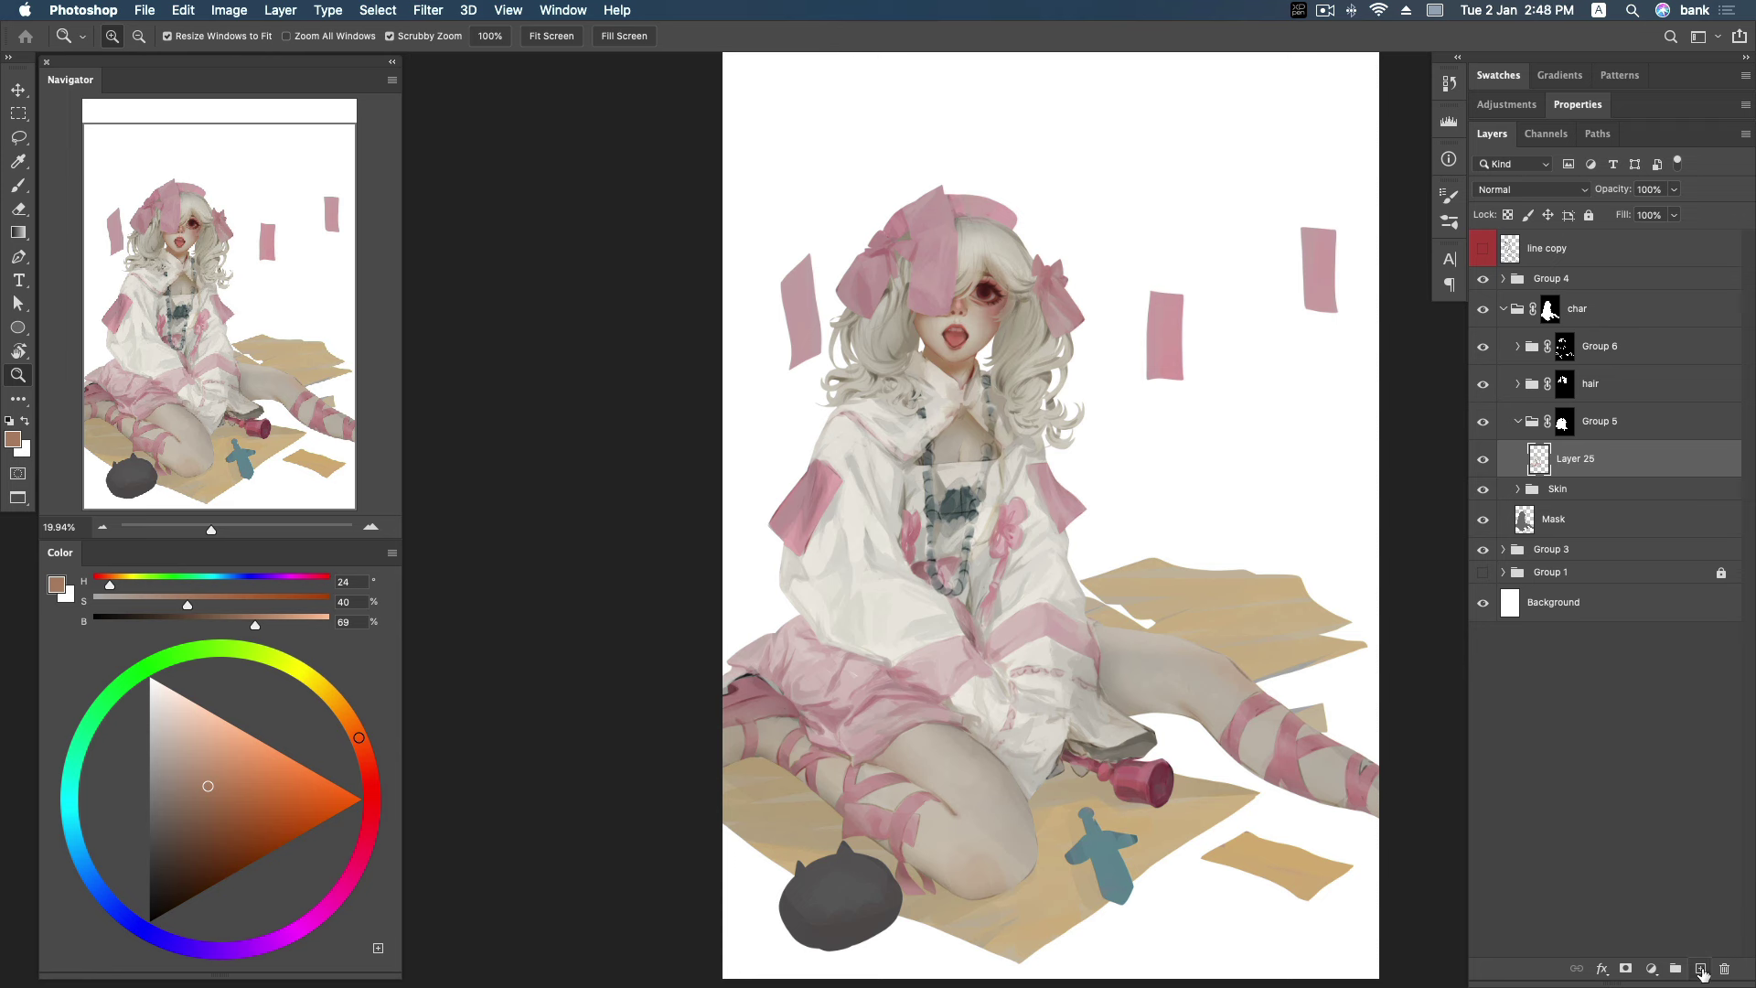
# Add a new layer above Layer 25 and block in the pendant in dark grey-teal.
pyautogui.click(1700, 969)
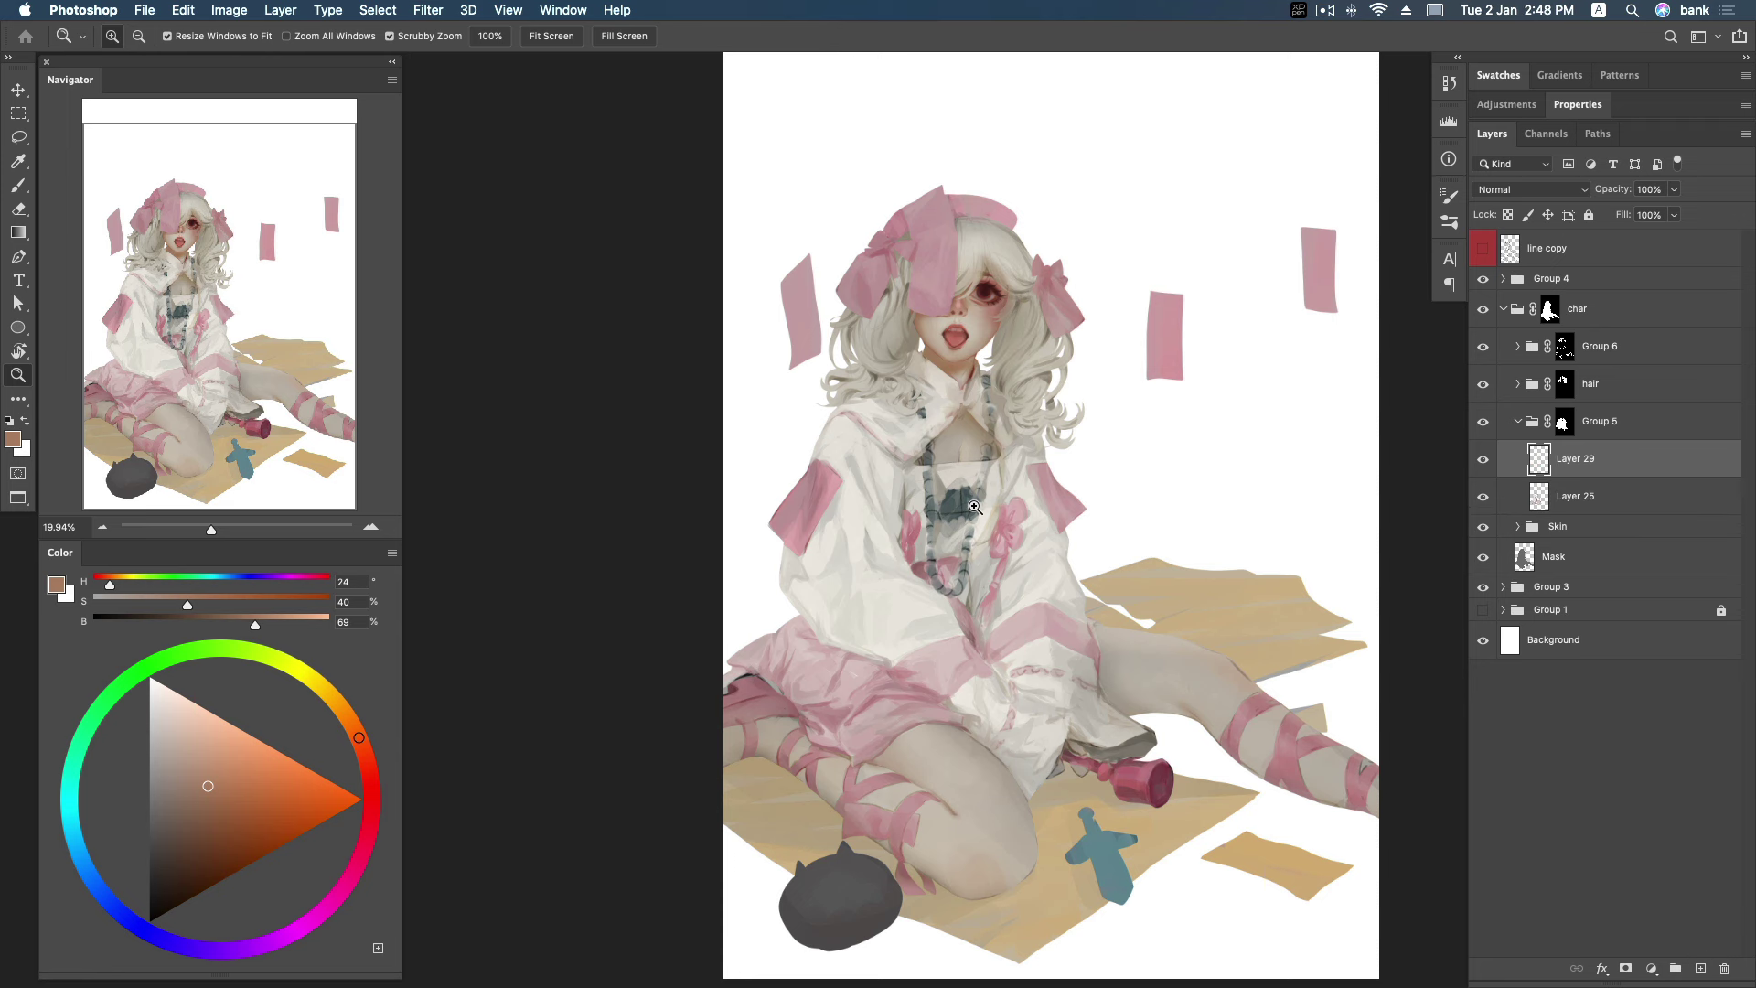
pyautogui.moveTo(965, 503); pyautogui.dragTo(1041, 437)
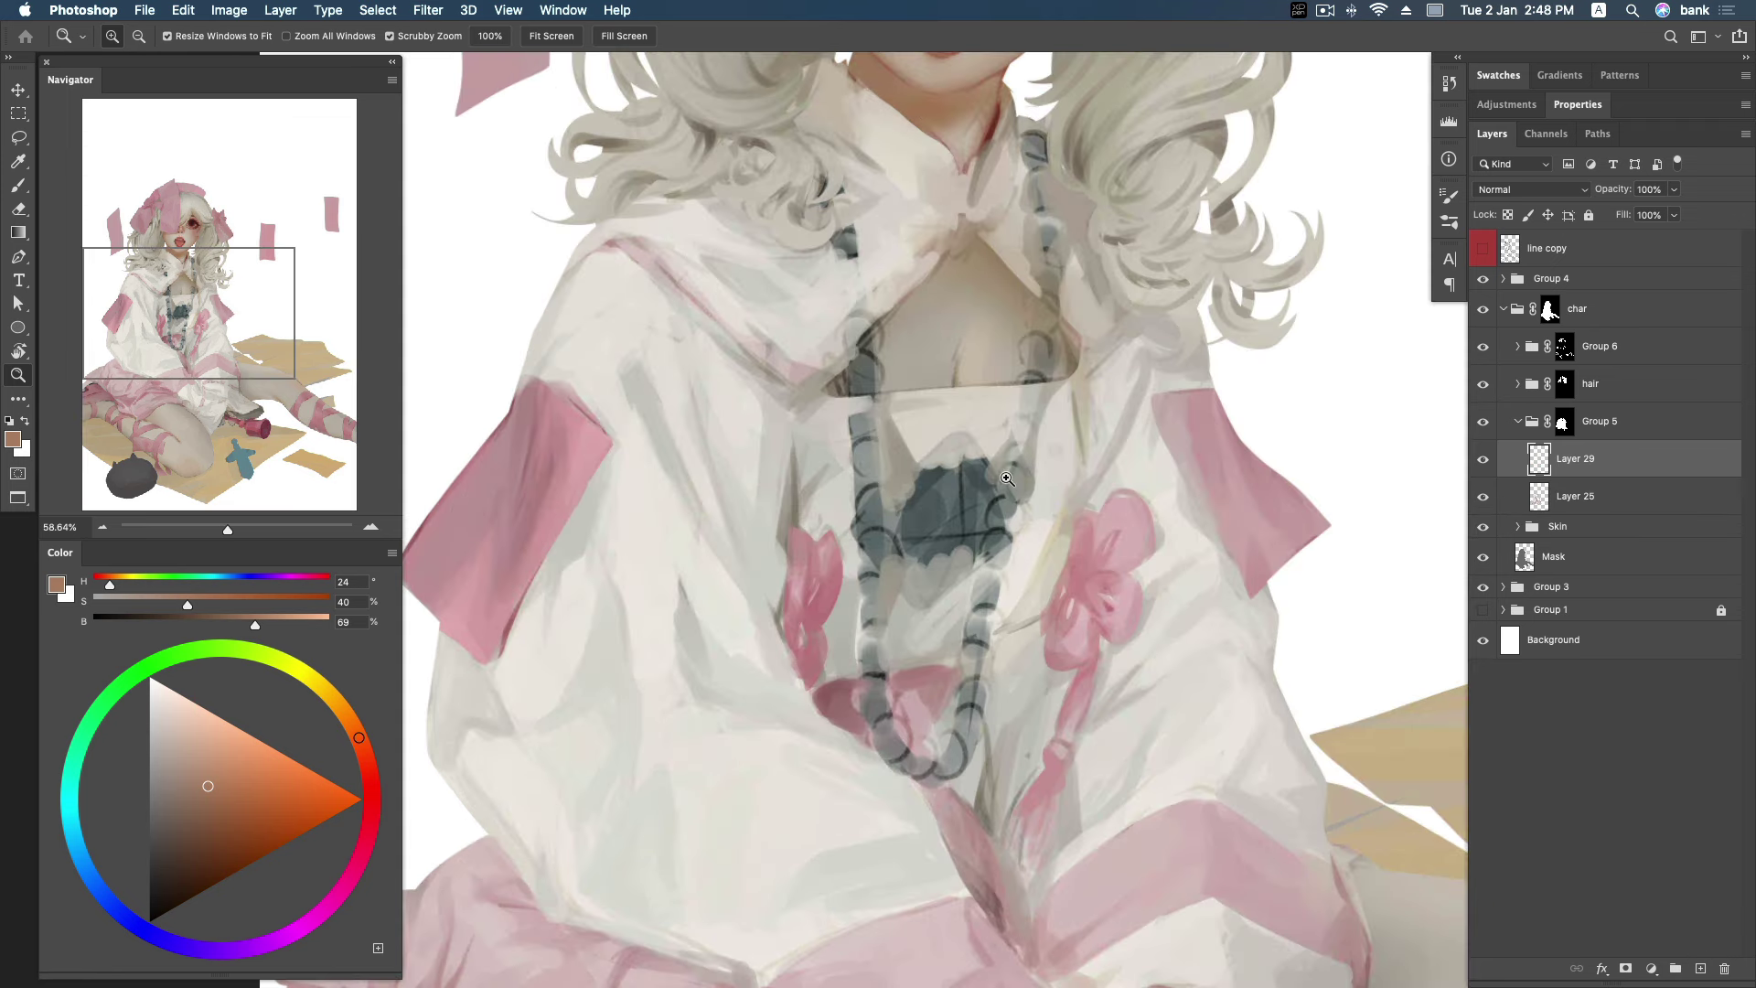
pyautogui.press('b')
pyautogui.keyDown('alt'); pyautogui.click(951, 487); pyautogui.keyUp('alt')
pyautogui.moveTo(892, 496); pyautogui.dragTo(955, 441)
pyautogui.press(']')
pyautogui.press(']')
pyautogui.press(']')
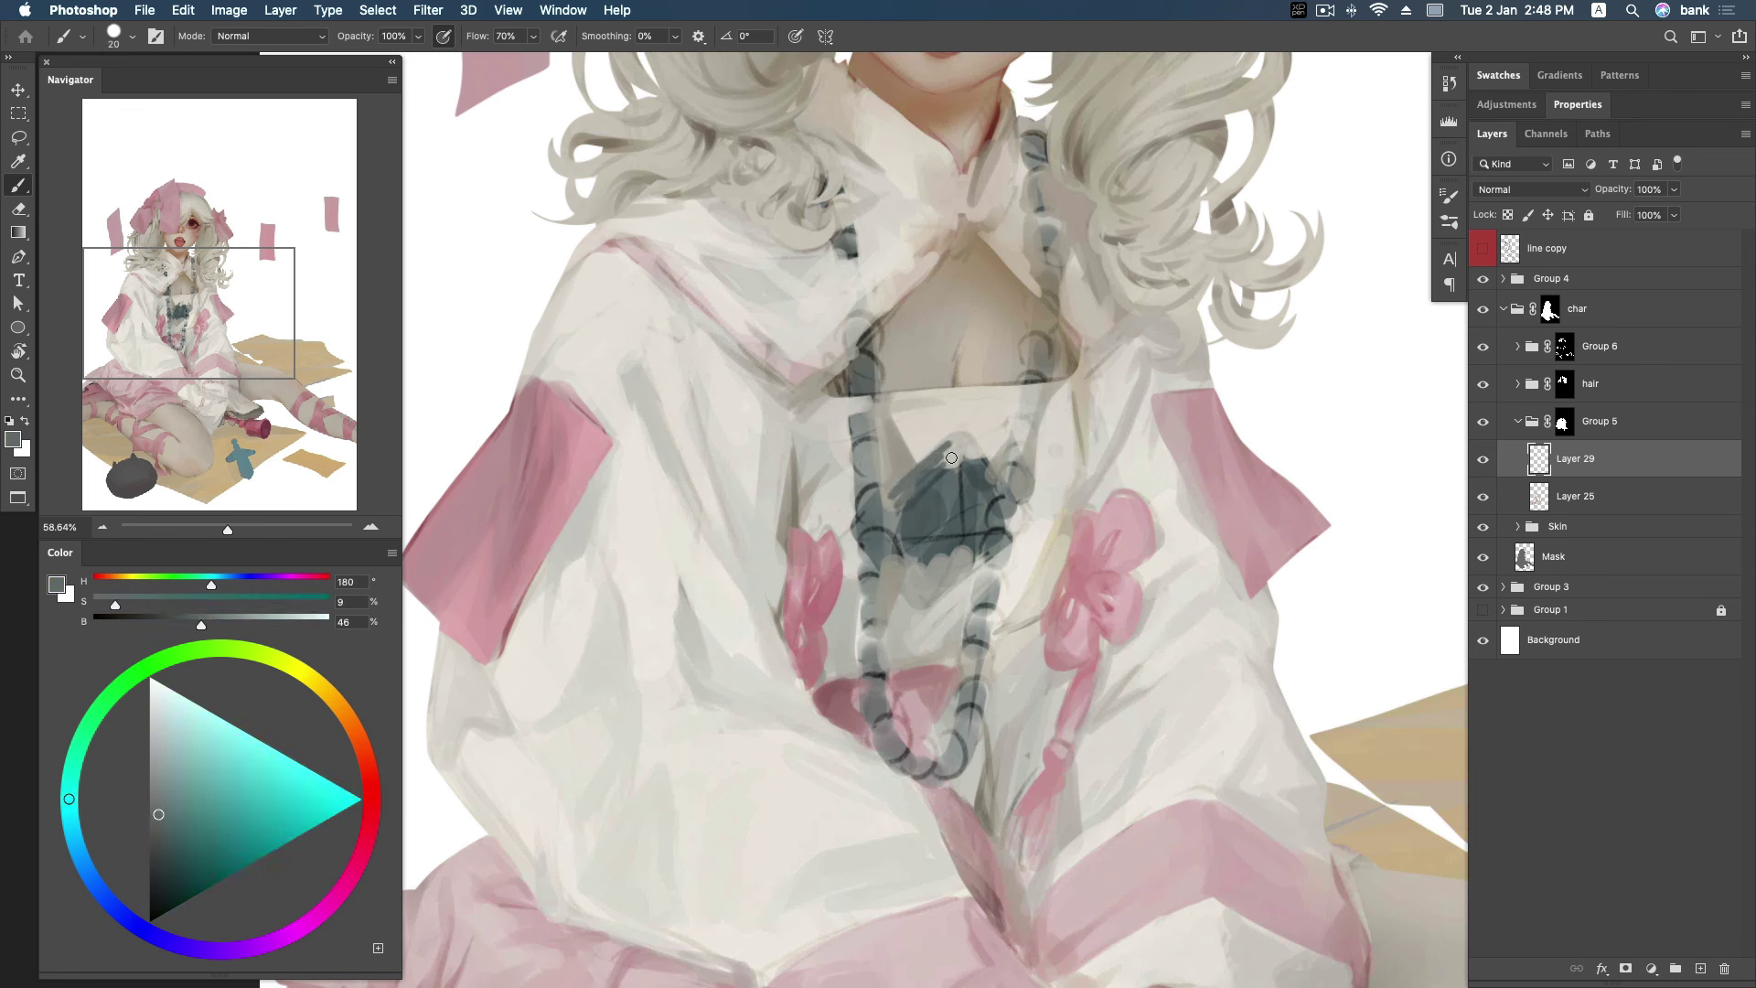
pyautogui.moveTo(942, 449)
pyautogui.mouseDown()
pyautogui.moveTo(960, 500)
pyautogui.moveTo(927, 471)
pyautogui.moveTo(927, 528)
pyautogui.mouseUp()
pyautogui.press(']')
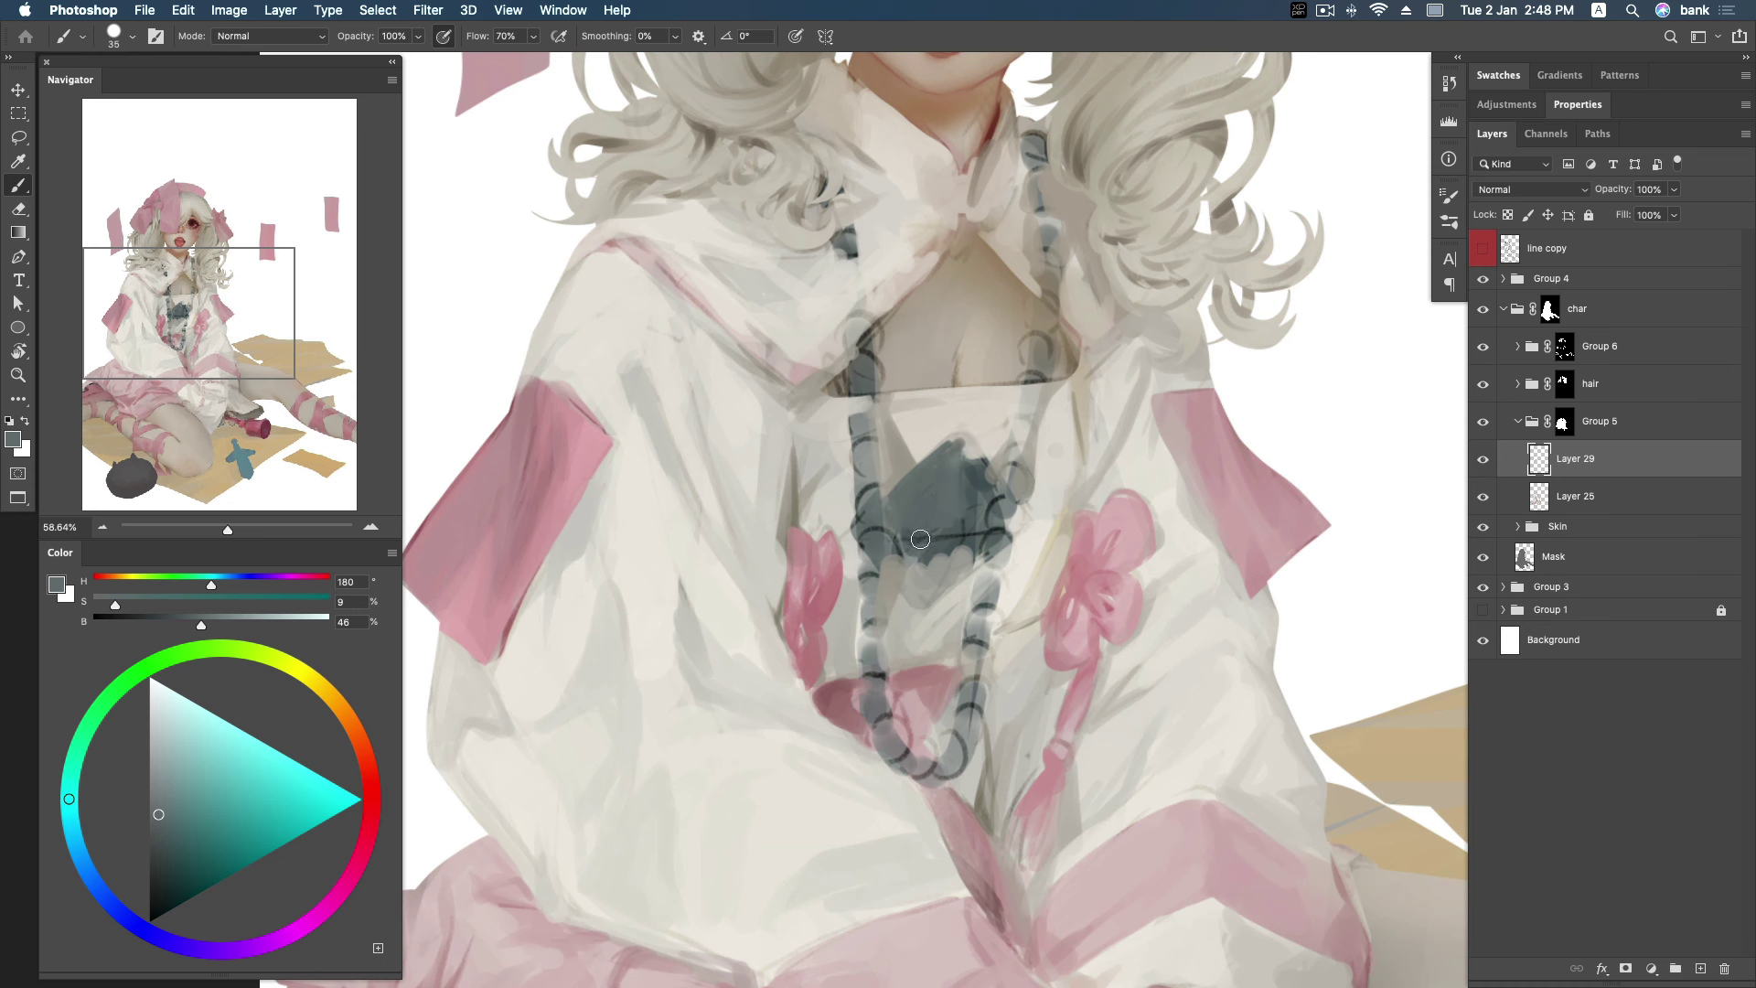
# Paint the pendant's left and lower edges in sampled teals, extending the shape downward.
pyautogui.keyDown('alt'); pyautogui.click(905, 540); pyautogui.keyUp('alt')
pyautogui.moveTo(892, 526)
pyautogui.mouseDown()
pyautogui.moveTo(874, 514)
pyautogui.moveTo(888, 525)
pyautogui.mouseUp()
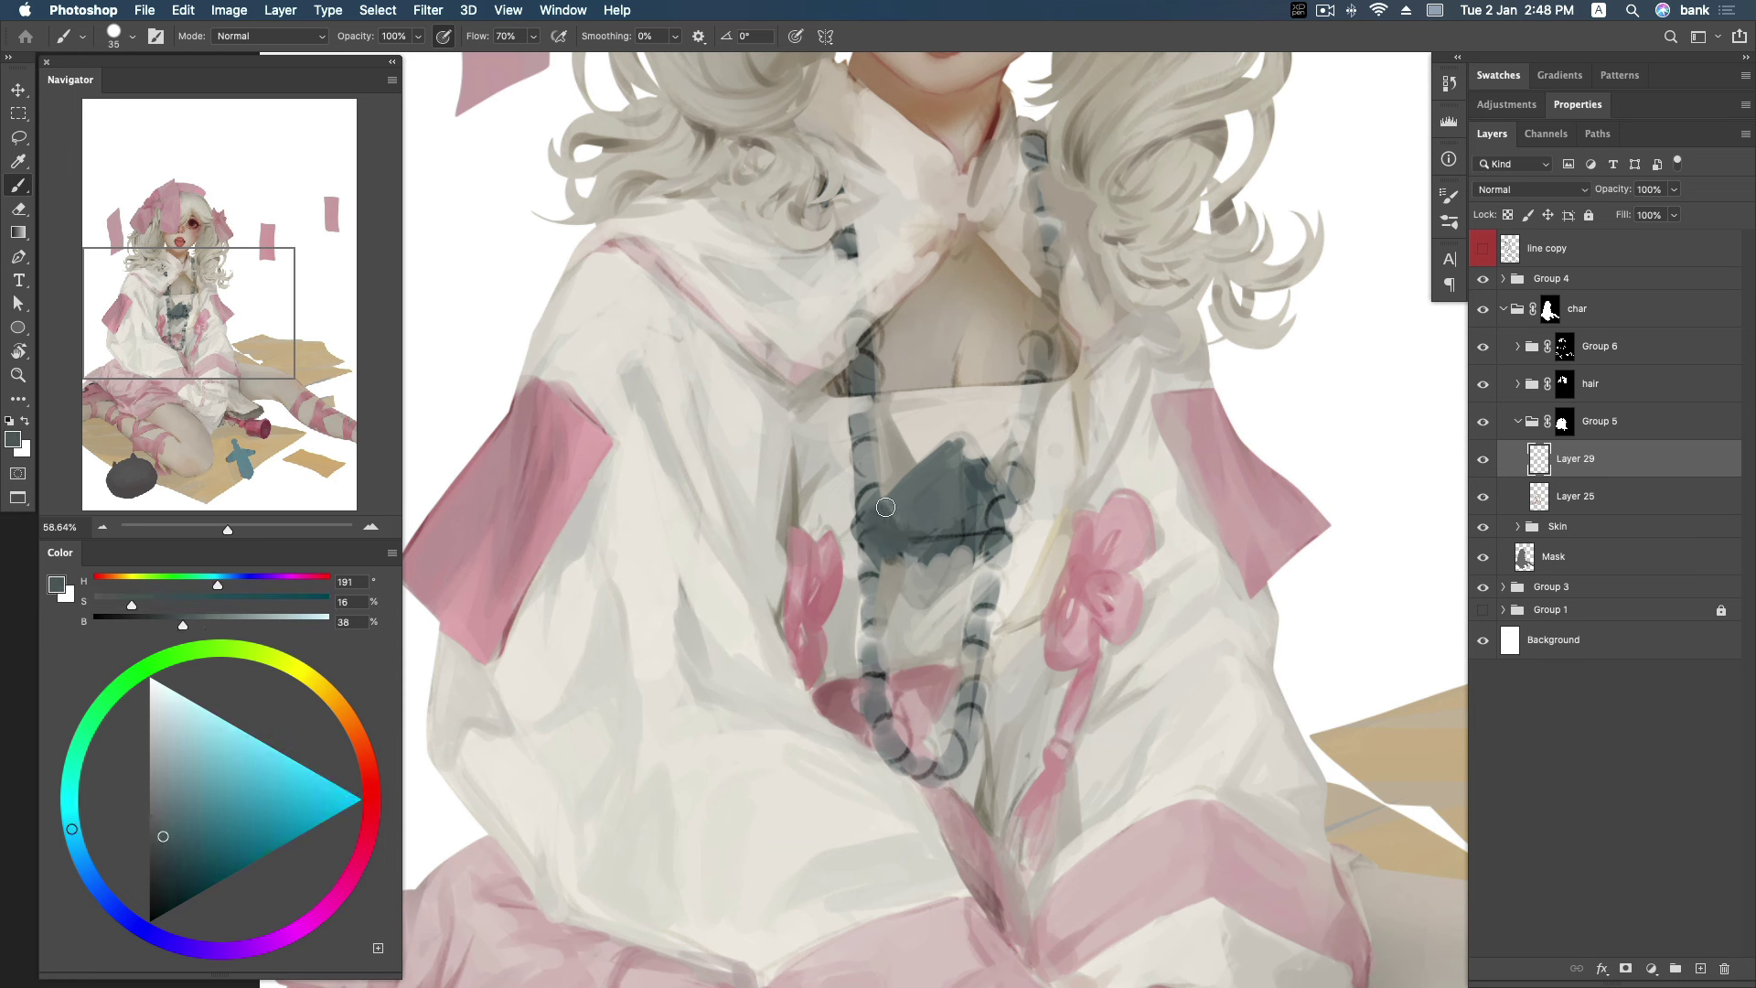
pyautogui.keyDown('alt'); pyautogui.click(919, 483); pyautogui.keyUp('alt')
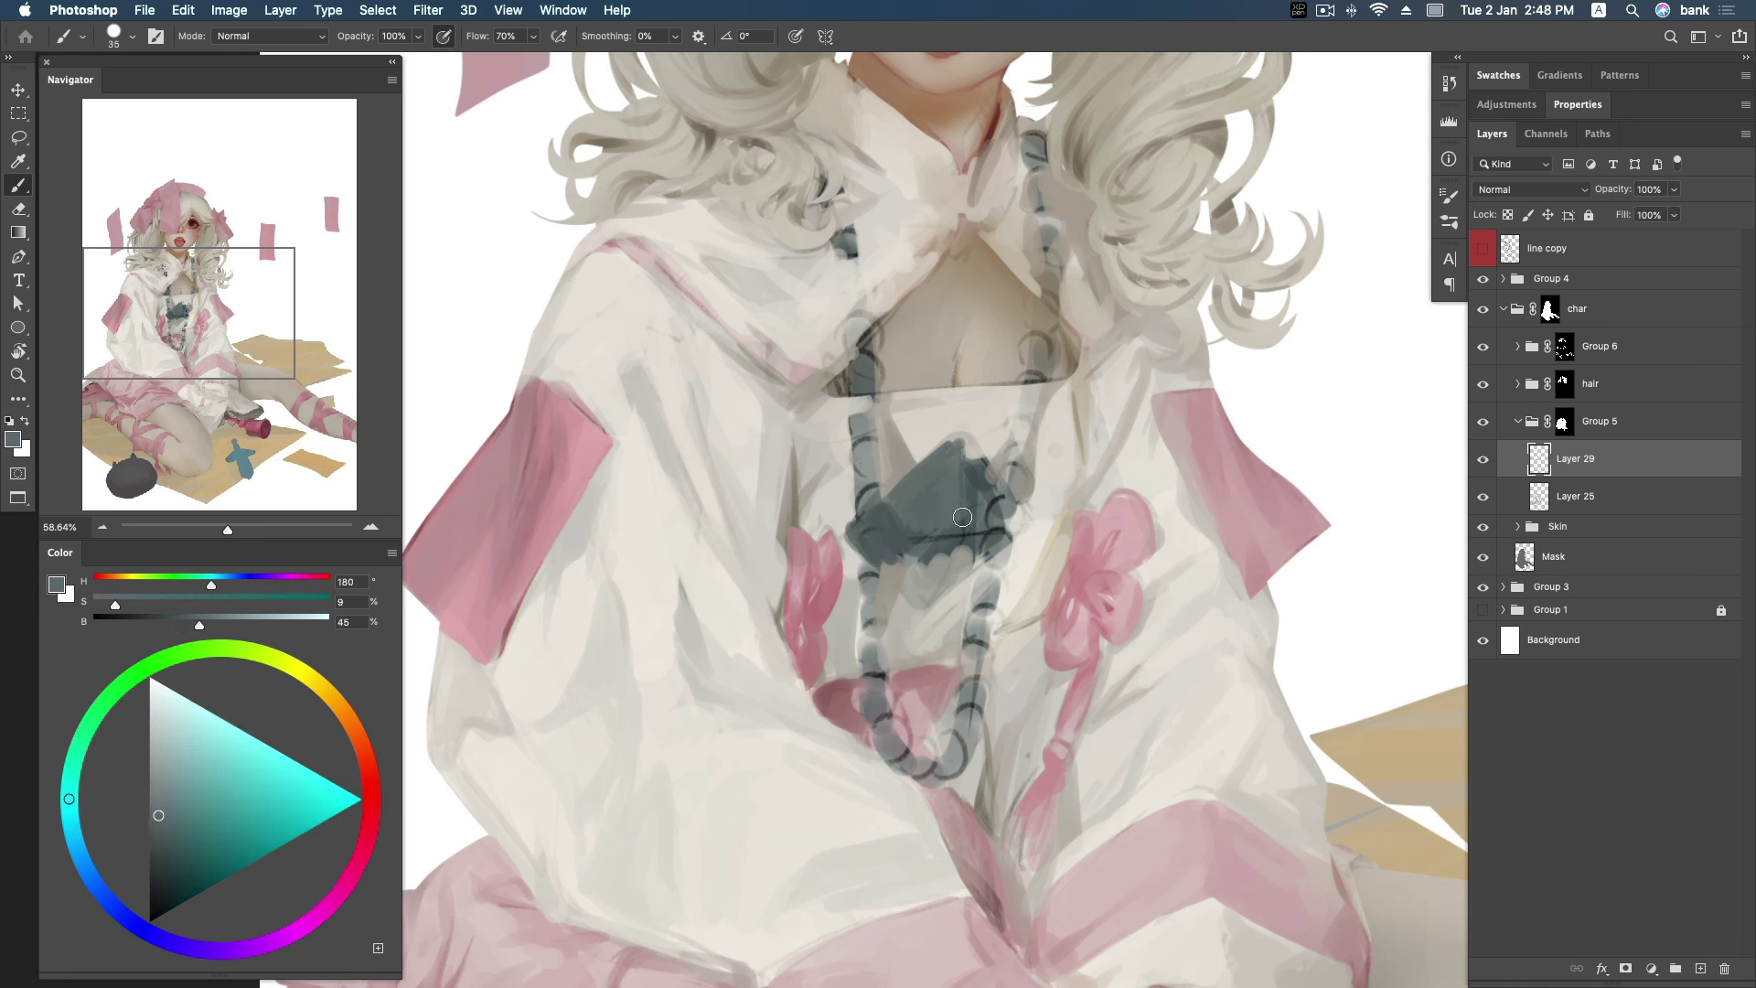
pyautogui.keyDown('alt'); pyautogui.click(983, 471); pyautogui.keyUp('alt')
pyautogui.keyDown('alt'); pyautogui.click(978, 485); pyautogui.keyUp('alt')
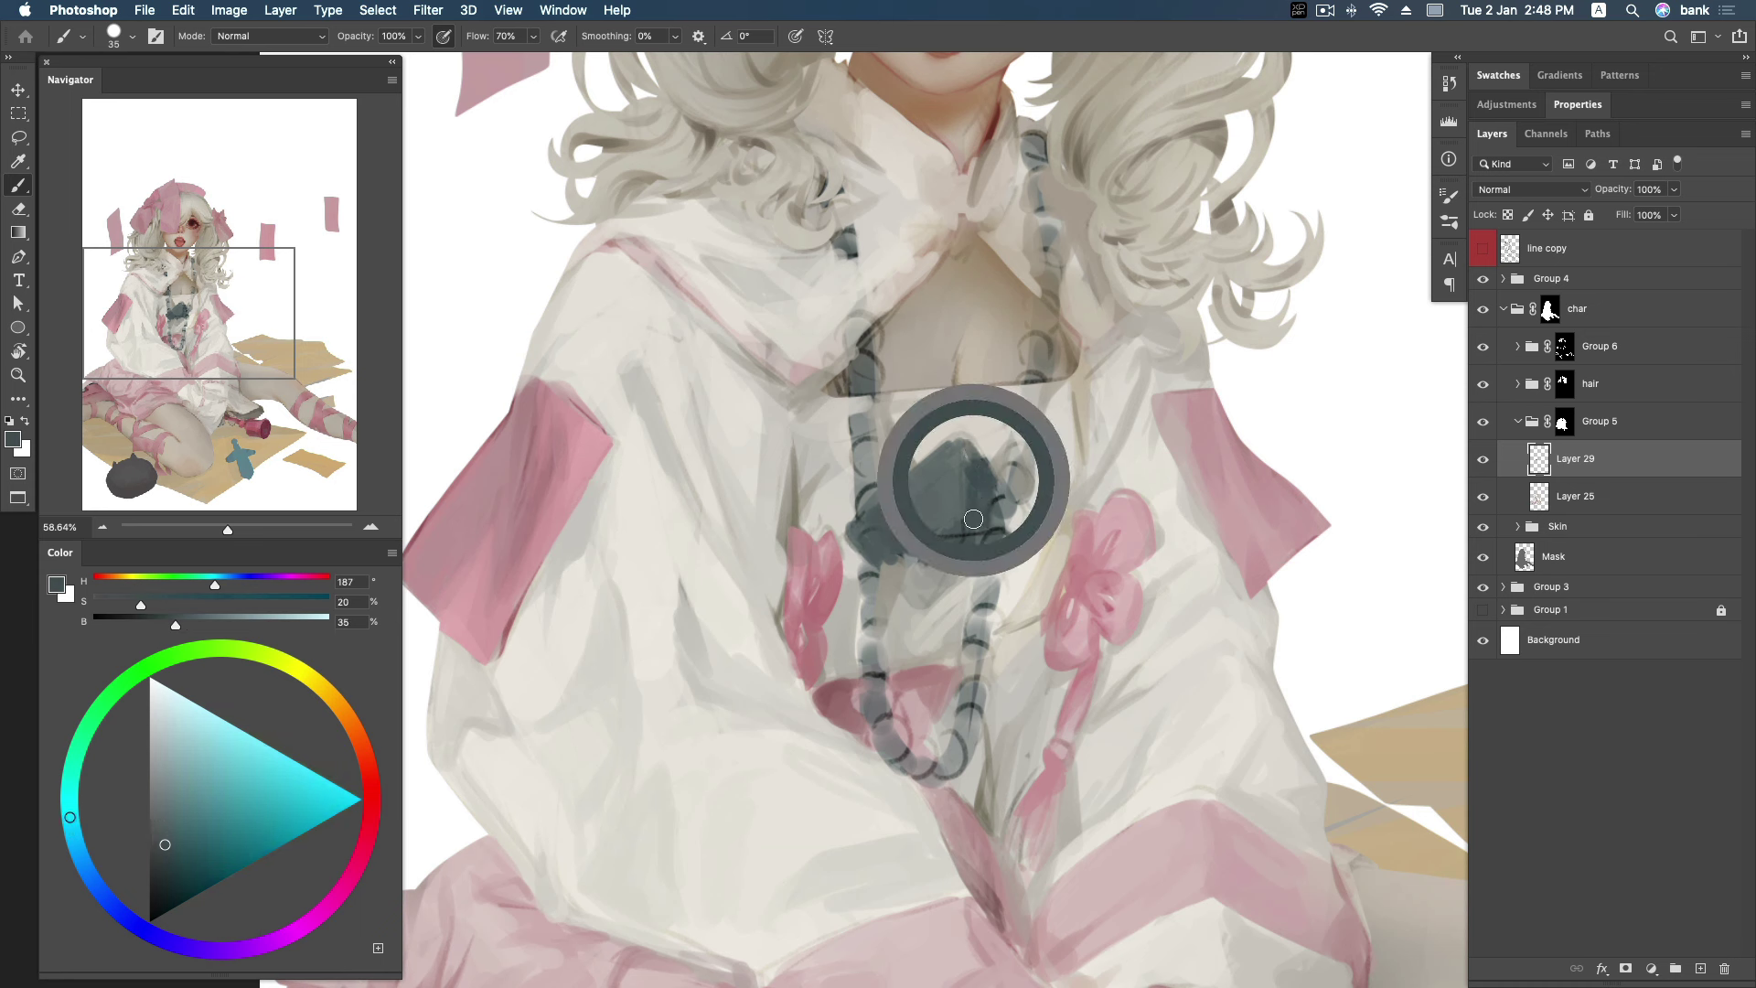
pyautogui.keyDown('alt'); pyautogui.click(938, 455); pyautogui.keyUp('alt')
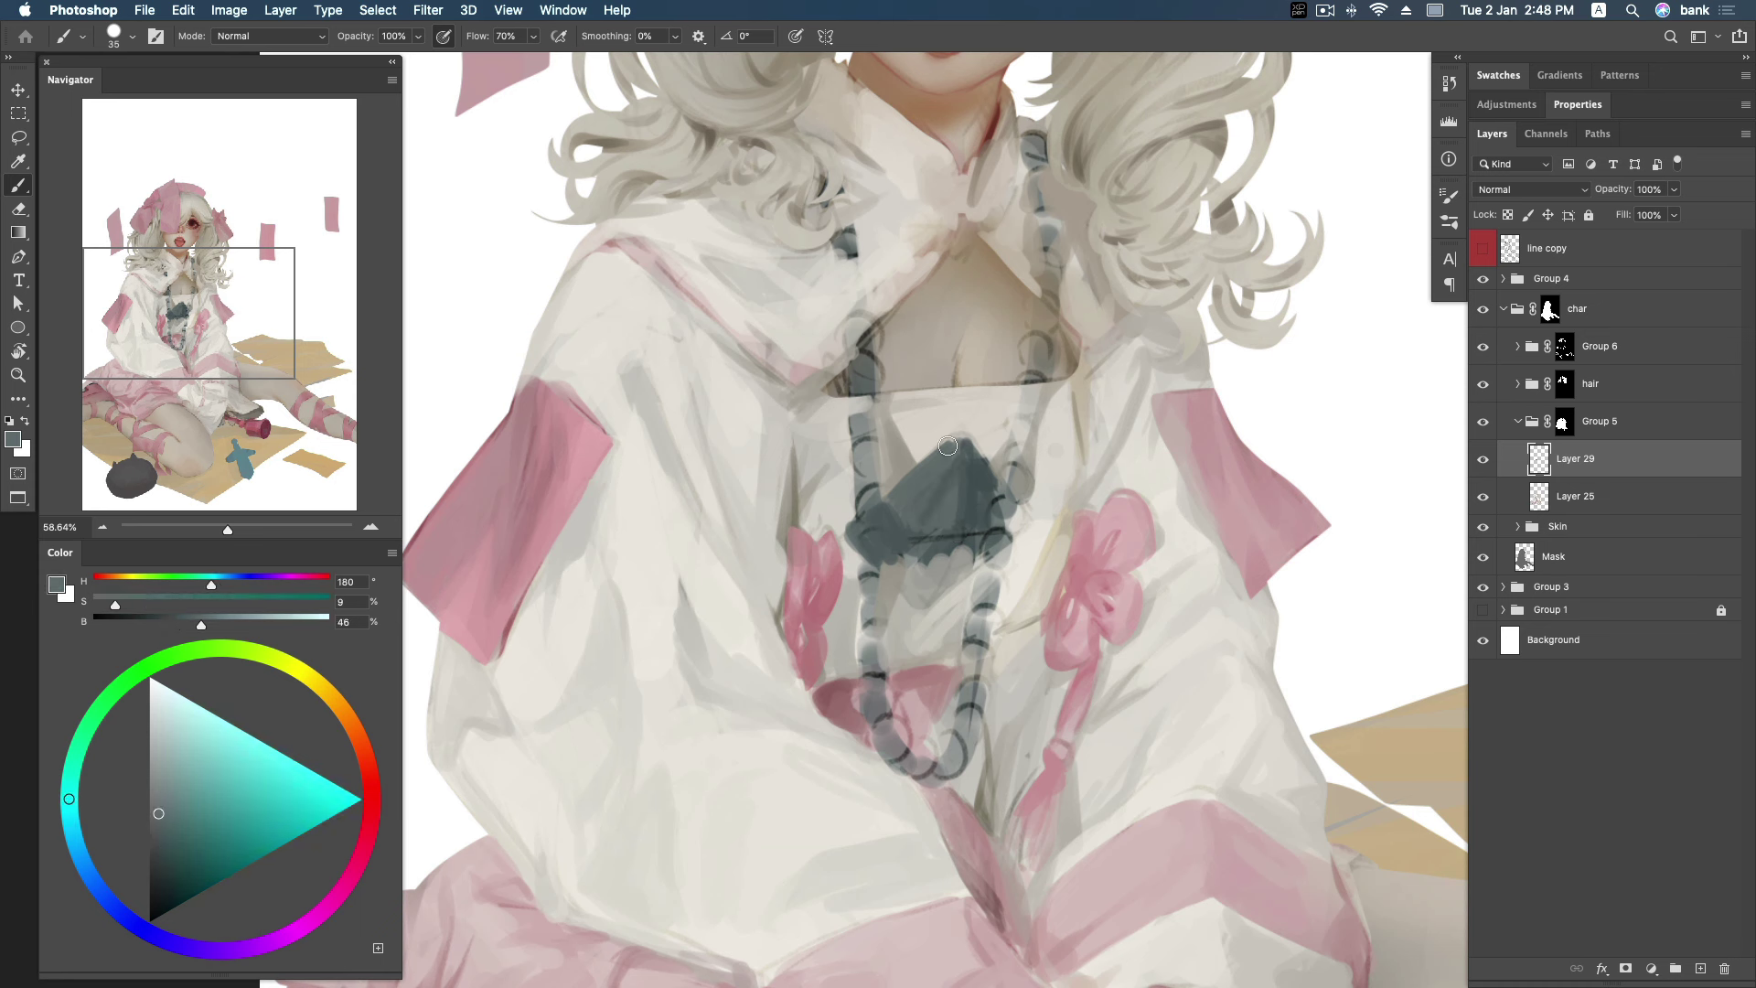
pyautogui.keyDown('alt'); pyautogui.click(983, 495); pyautogui.keyUp('alt')
pyautogui.keyDown('alt'); pyautogui.click(988, 508); pyautogui.keyUp('alt')
pyautogui.keyDown('alt'); pyautogui.click(974, 459); pyautogui.keyUp('alt')
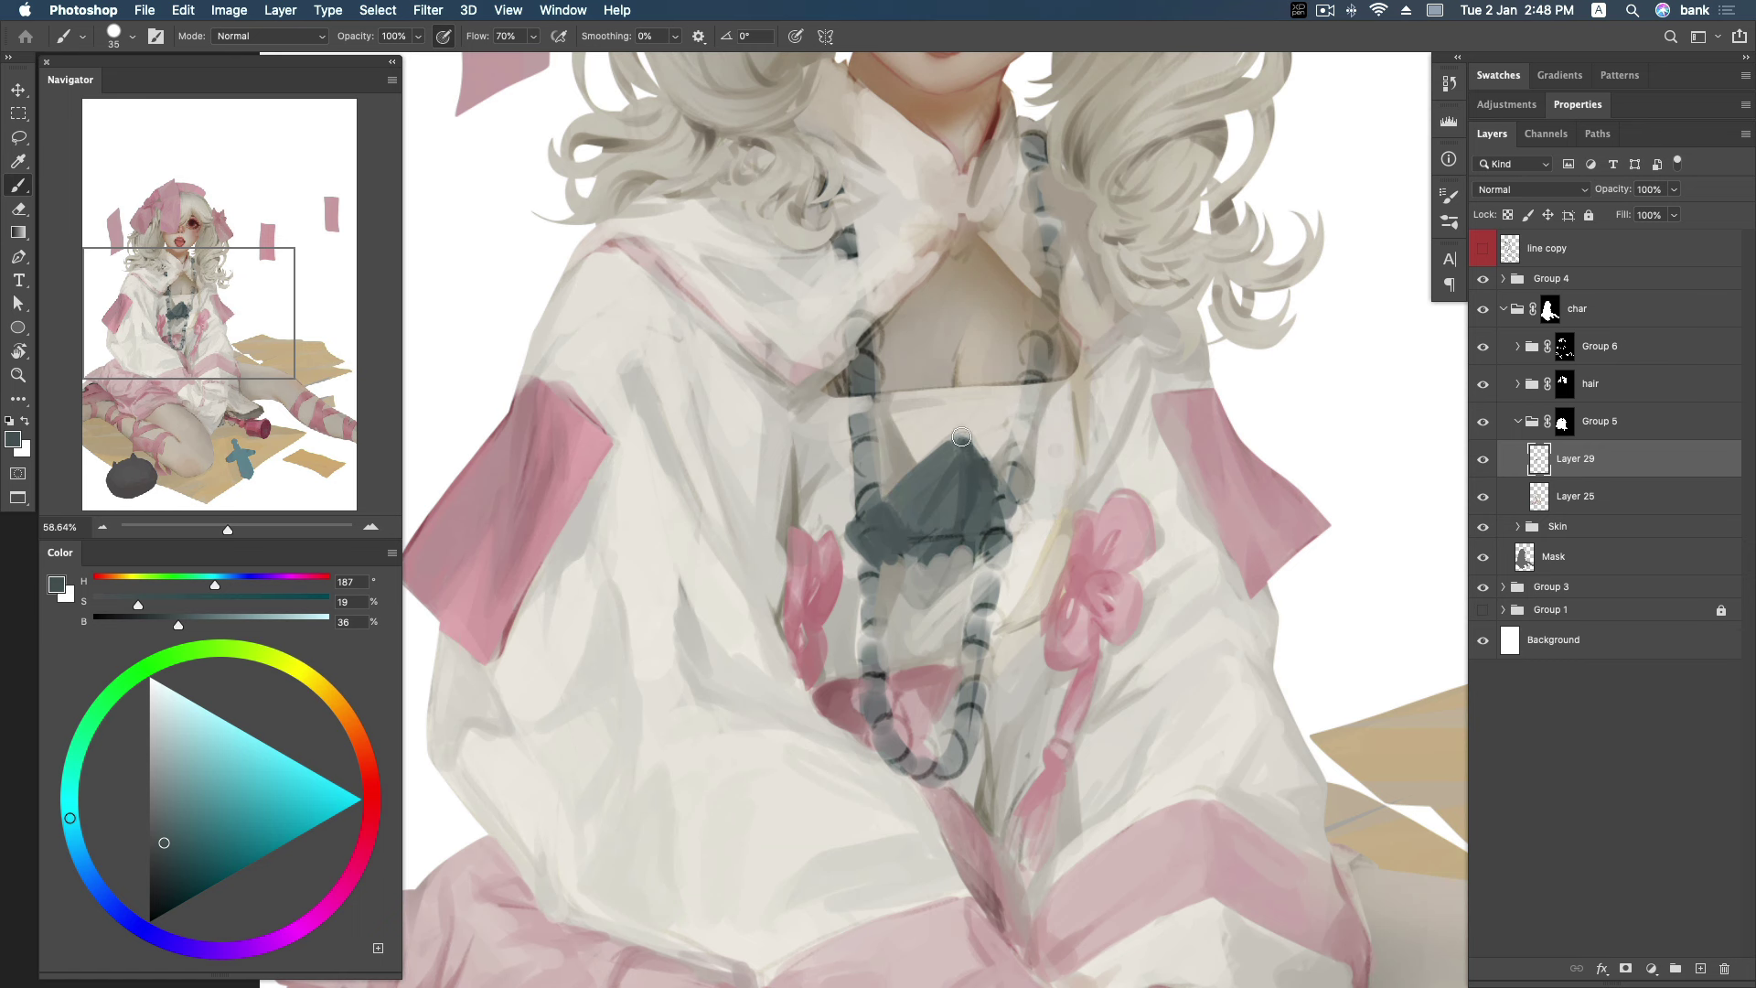
pyautogui.keyDown('alt'); pyautogui.click(976, 467); pyautogui.keyUp('alt')
pyautogui.keyDown('alt'); pyautogui.click(952, 544); pyautogui.keyUp('alt')
pyautogui.moveTo(946, 540)
pyautogui.mouseDown()
pyautogui.moveTo(988, 562)
pyautogui.moveTo(933, 538)
pyautogui.mouseUp()
pyautogui.keyDown('alt'); pyautogui.click(915, 543); pyautogui.keyUp('alt')
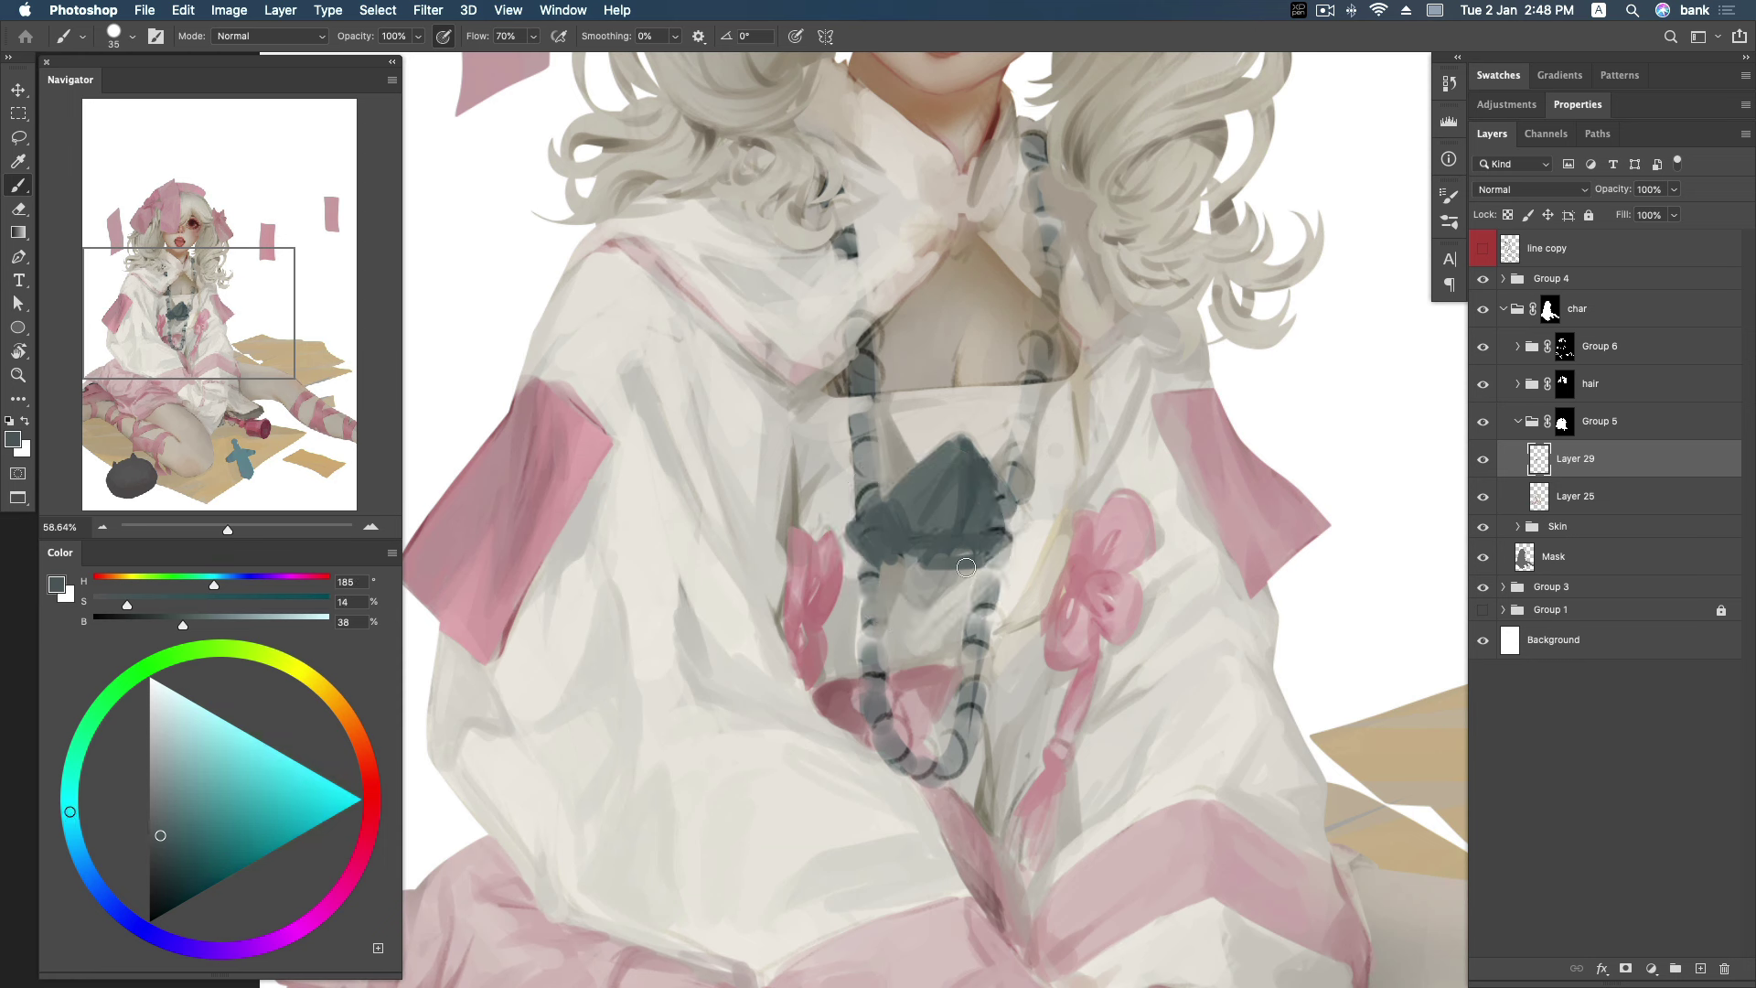
pyautogui.moveTo(913, 559); pyautogui.dragTo(920, 604)
# Darken the pendant's lower-left and pick a deeper, more saturated teal.
pyautogui.keyDown('alt'); pyautogui.click(917, 585); pyautogui.keyUp('alt')
pyautogui.keyDown('alt'); pyautogui.click(972, 553); pyautogui.keyUp('alt')
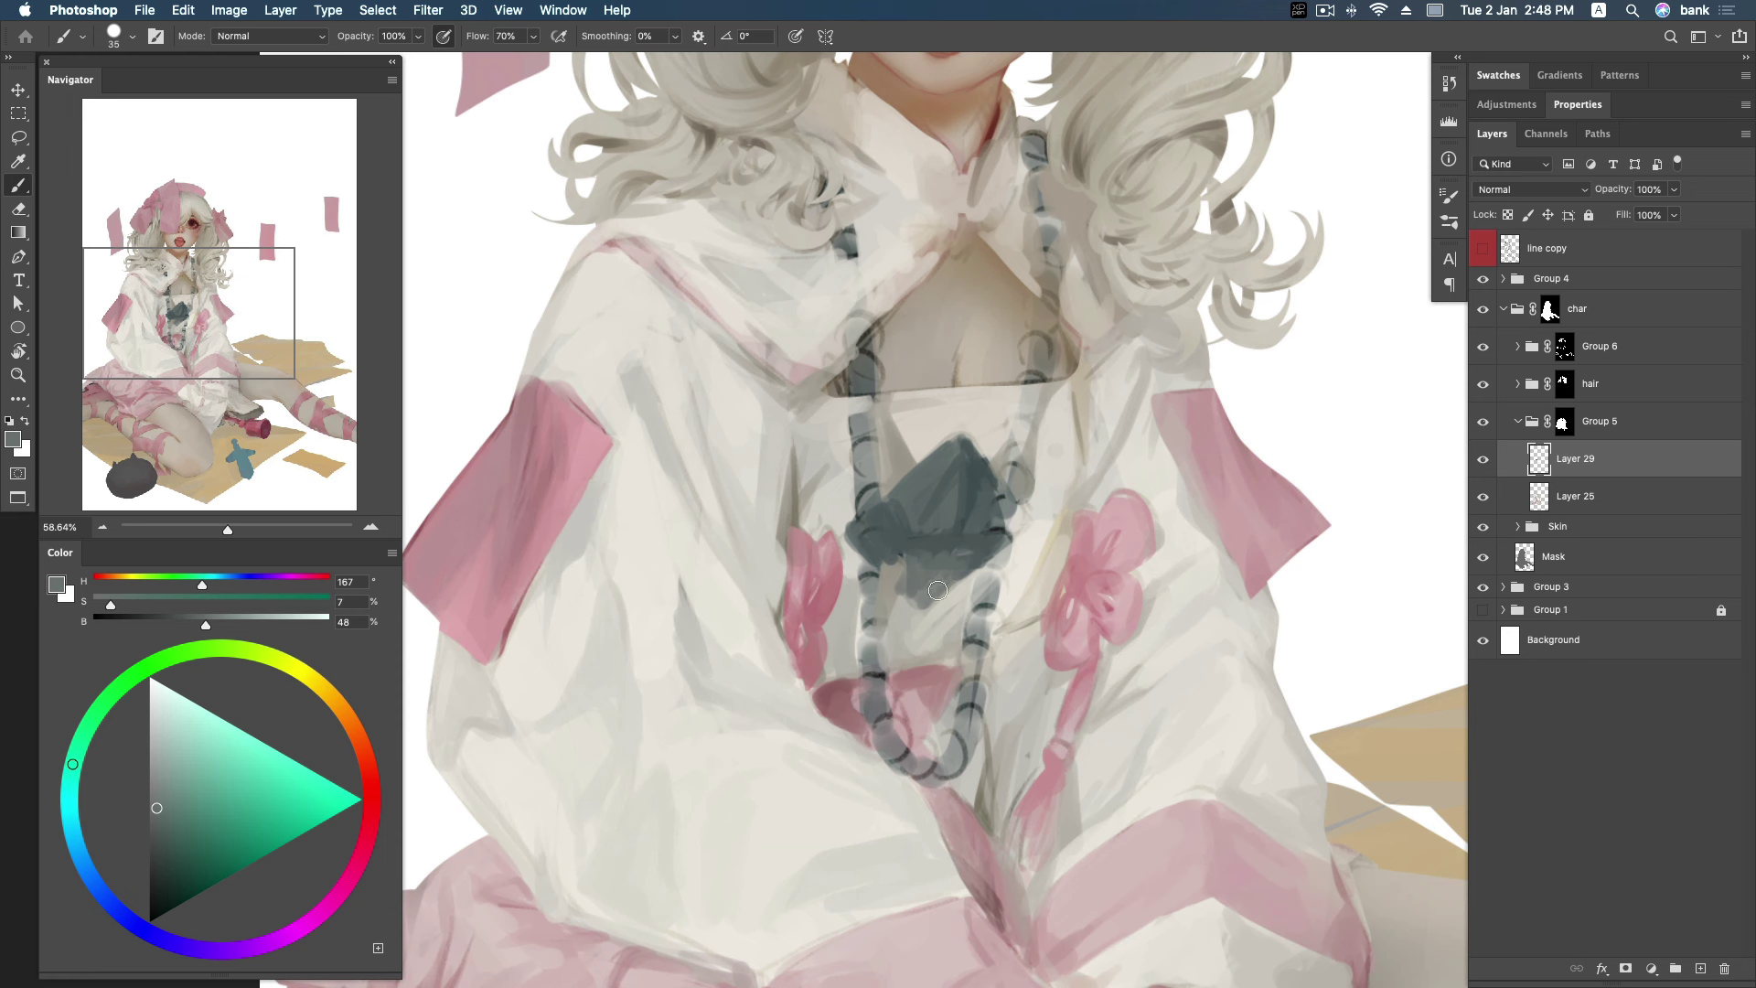
pyautogui.keyDown('alt'); pyautogui.click(970, 547); pyautogui.keyUp('alt')
pyautogui.keyDown('alt'); pyautogui.click(933, 572); pyautogui.keyUp('alt')
pyautogui.moveTo(865, 544); pyautogui.dragTo(933, 604)
pyautogui.keyDown('alt'); pyautogui.click(922, 590); pyautogui.keyUp('alt')
pyautogui.keyDown('alt'); pyautogui.click(933, 594); pyautogui.keyUp('alt')
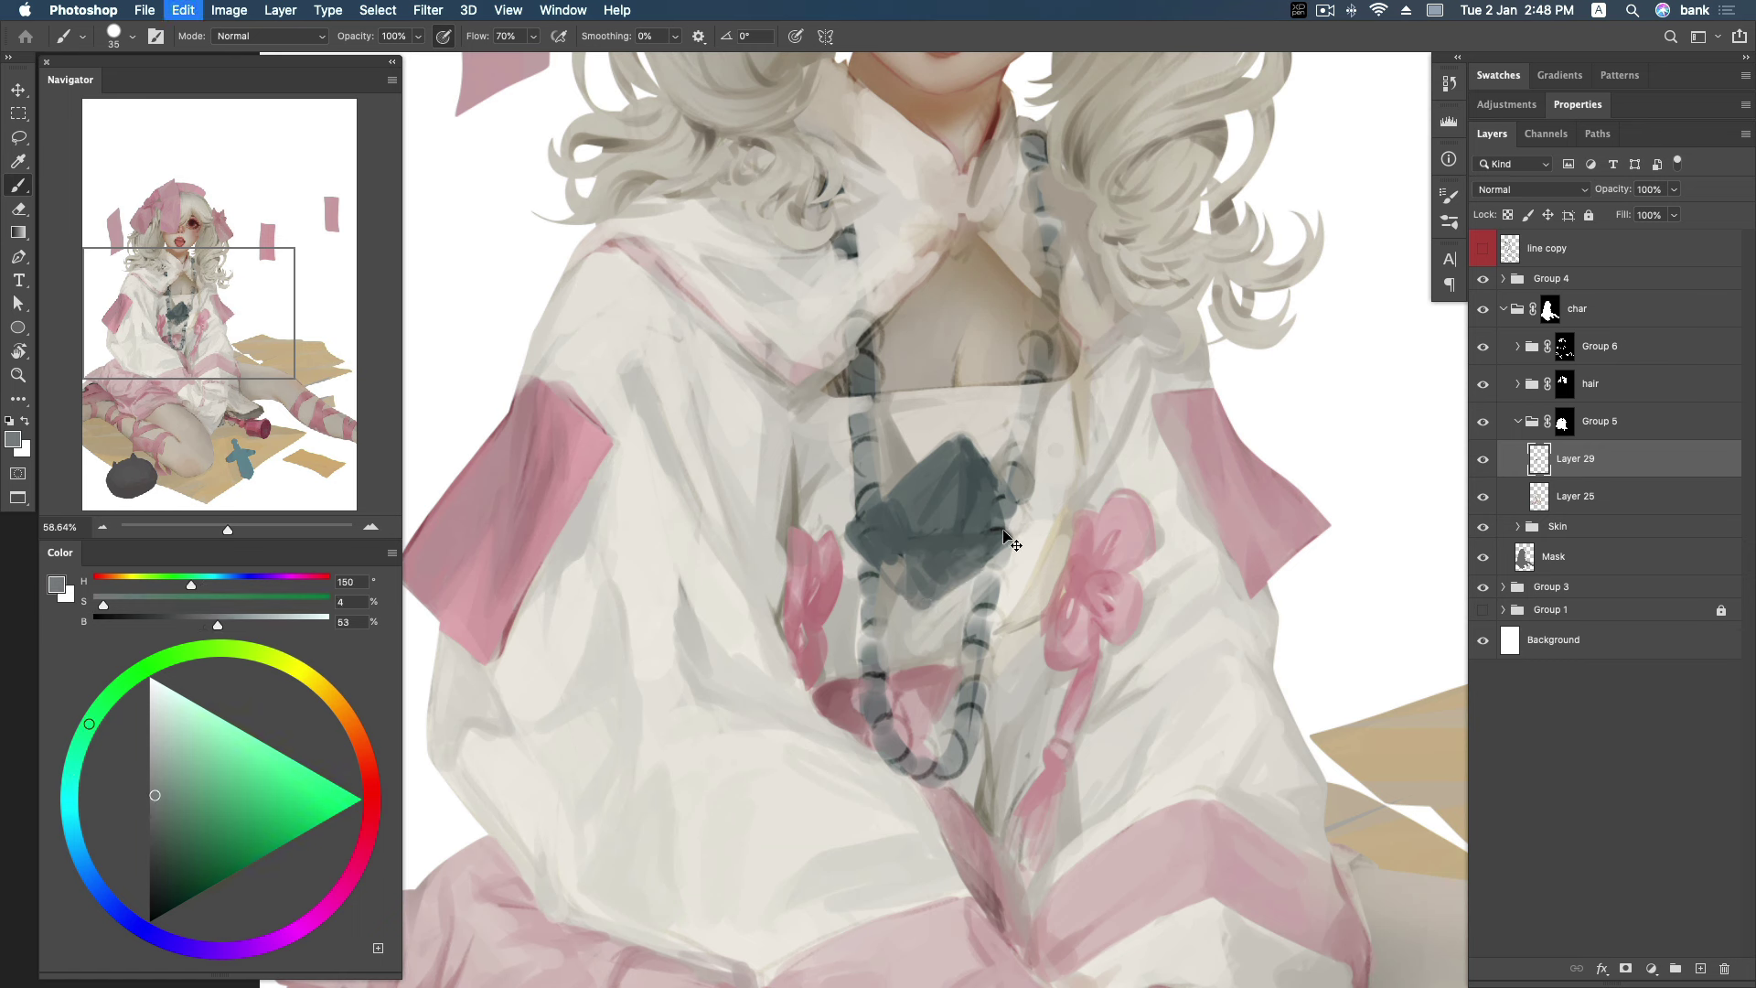
pyautogui.keyDown('alt'); pyautogui.click(960, 556); pyautogui.keyUp('alt')
pyautogui.keyDown('alt'); pyautogui.click(976, 483); pyautogui.keyUp('alt')
pyautogui.keyDown('alt'); pyautogui.click(961, 445); pyautogui.keyUp('alt')
pyautogui.keyDown('alt'); pyautogui.click(973, 471); pyautogui.keyUp('alt')
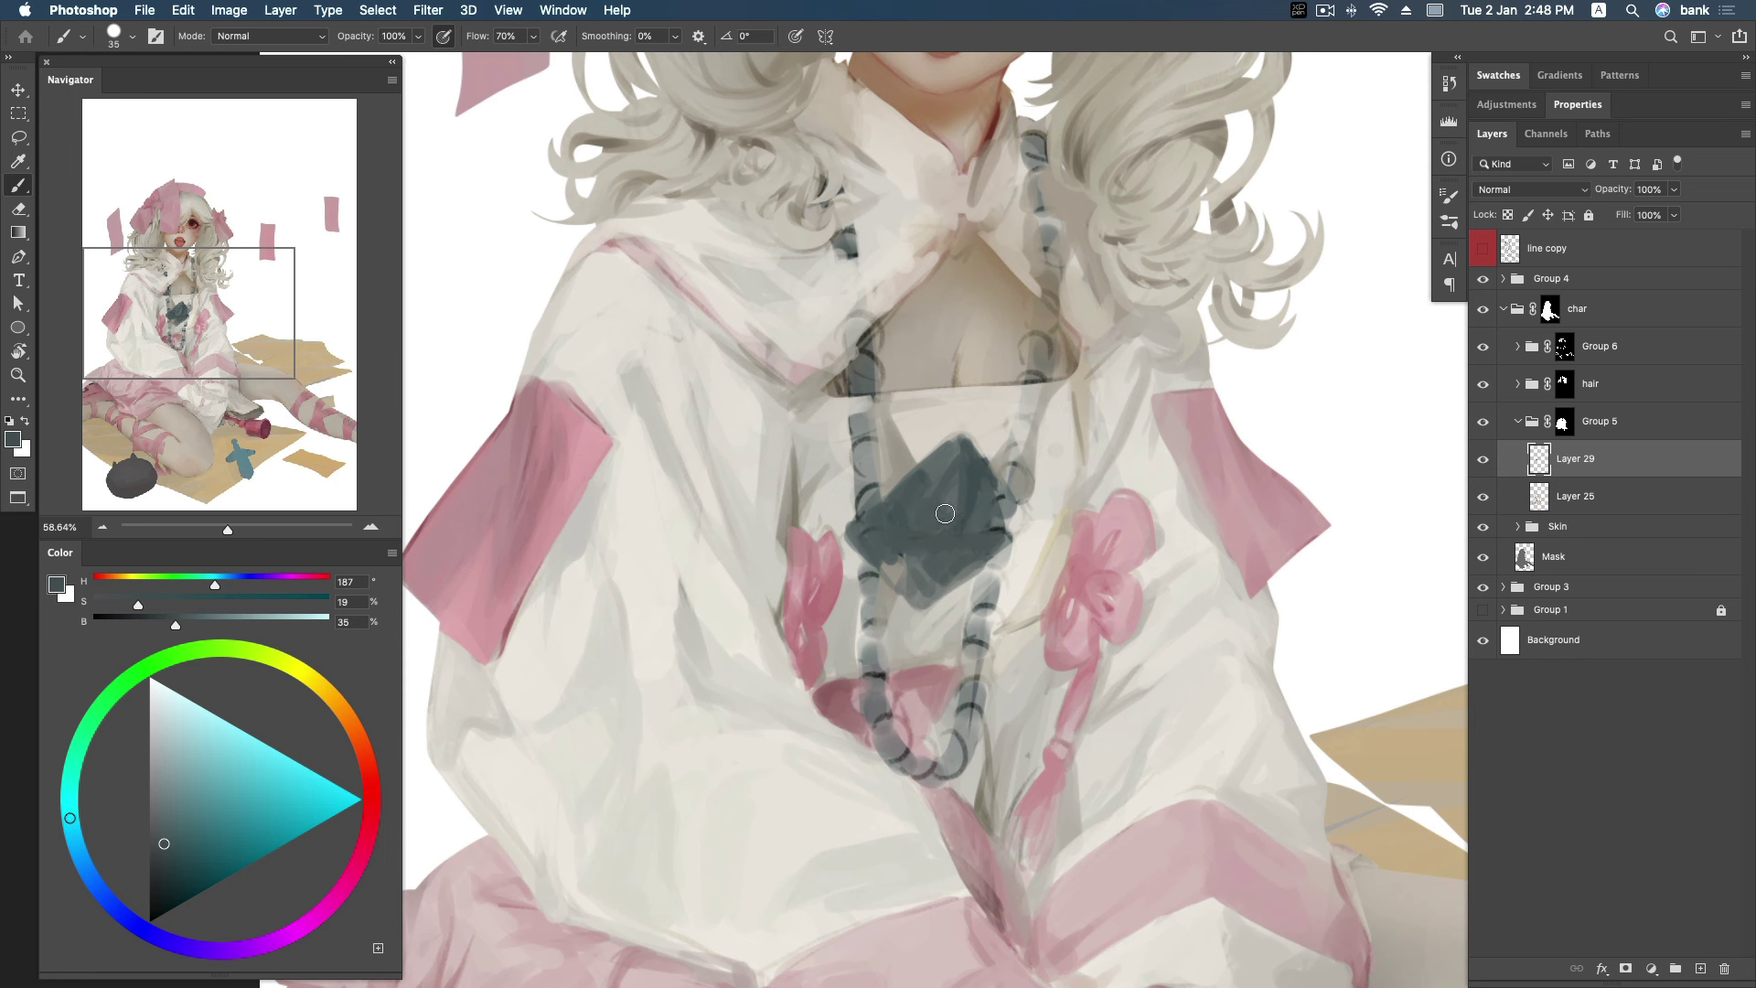
pyautogui.keyDown('alt'); pyautogui.click(975, 538); pyautogui.keyUp('alt')
pyautogui.keyDown('alt'); pyautogui.click(912, 544); pyautogui.keyUp('alt')
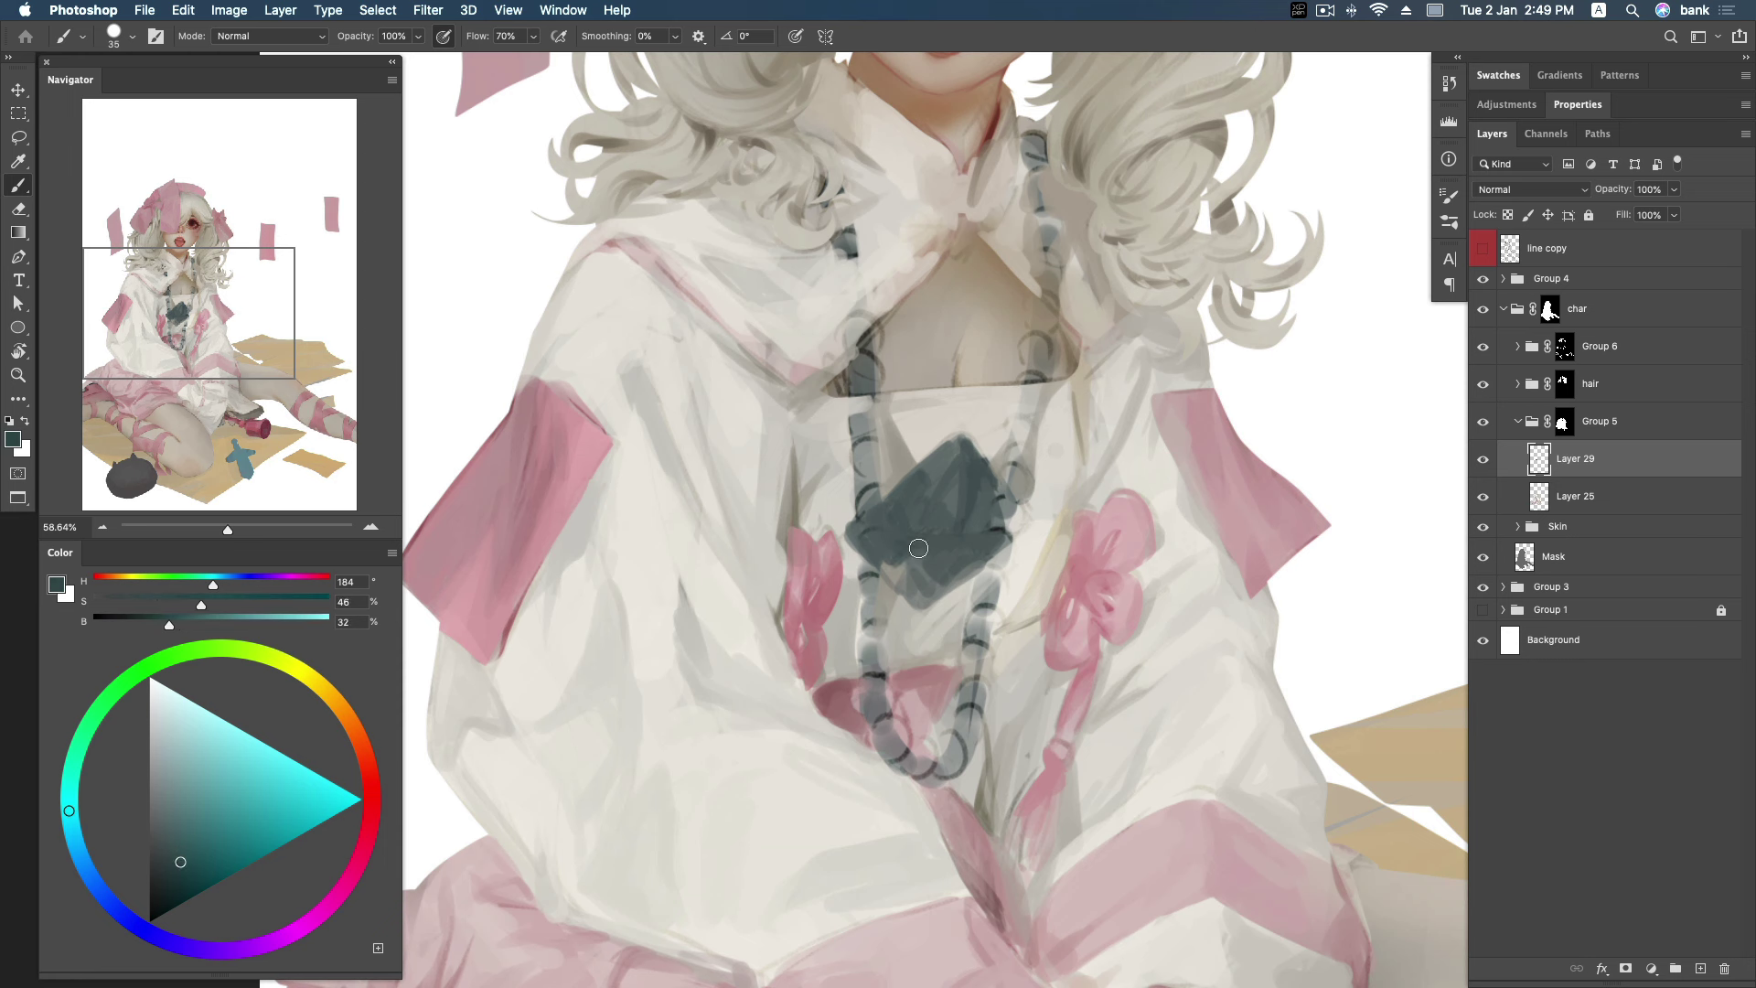
# Paint the pendant darker and smooth its upper shading.
pyautogui.click(167, 866)
pyautogui.keyDown('alt'); pyautogui.click(876, 535); pyautogui.keyUp('alt')
pyautogui.keyDown('alt'); pyautogui.click(911, 554); pyautogui.keyUp('alt')
pyautogui.moveTo(882, 549)
pyautogui.mouseDown()
pyautogui.moveTo(919, 560)
pyautogui.moveTo(906, 581)
pyautogui.moveTo(906, 542)
pyautogui.moveTo(922, 554)
pyautogui.moveTo(898, 517)
pyautogui.mouseUp()
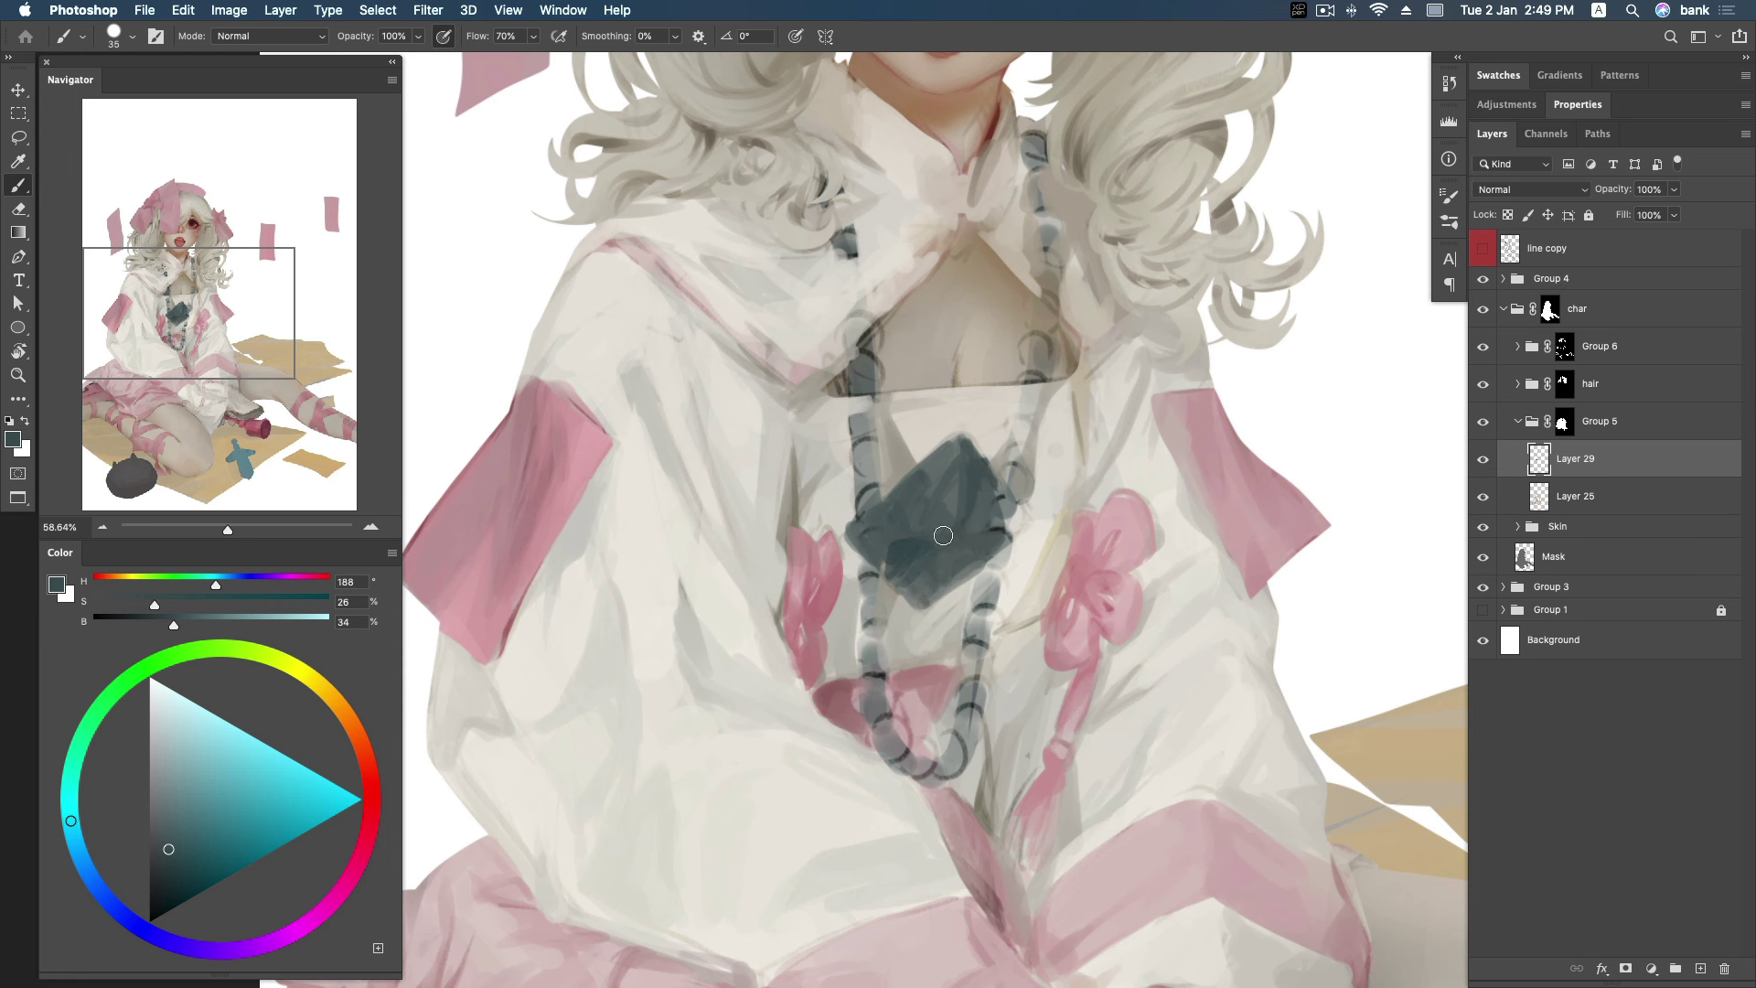
pyautogui.keyDown('alt'); pyautogui.click(955, 448); pyautogui.keyUp('alt')
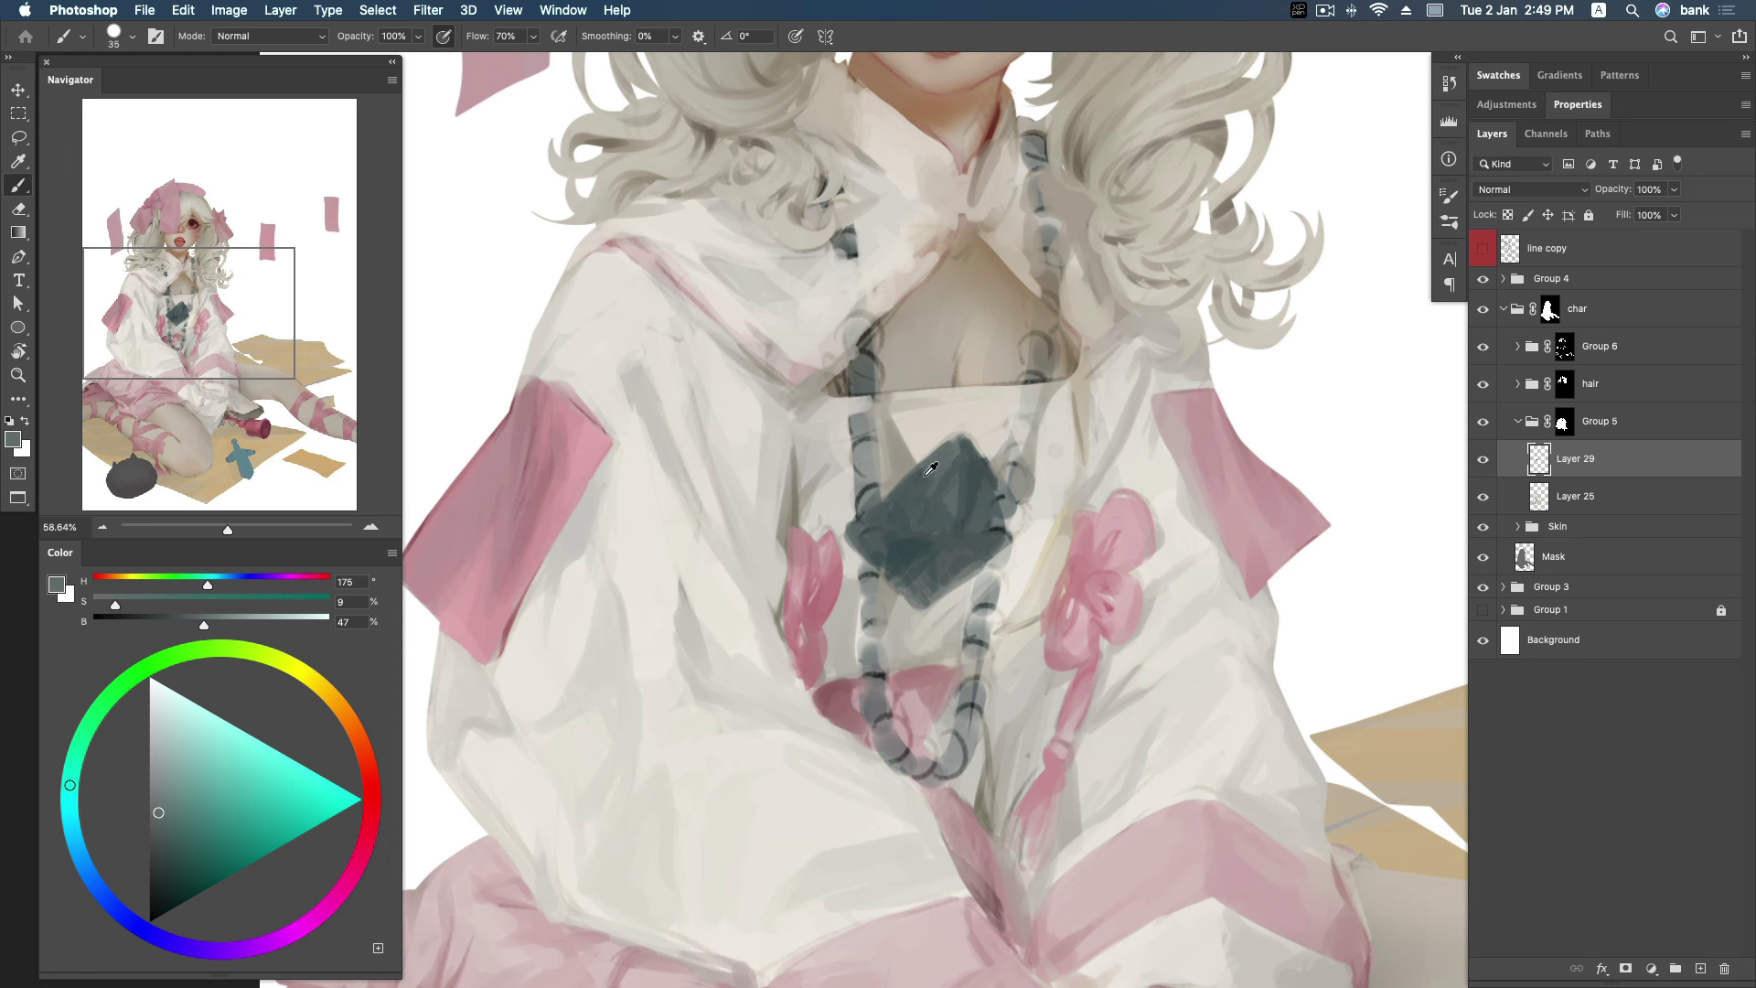
pyautogui.keyDown('alt'); pyautogui.click(925, 474); pyautogui.keyUp('alt')
pyautogui.moveTo(930, 493); pyautogui.dragTo(962, 532)
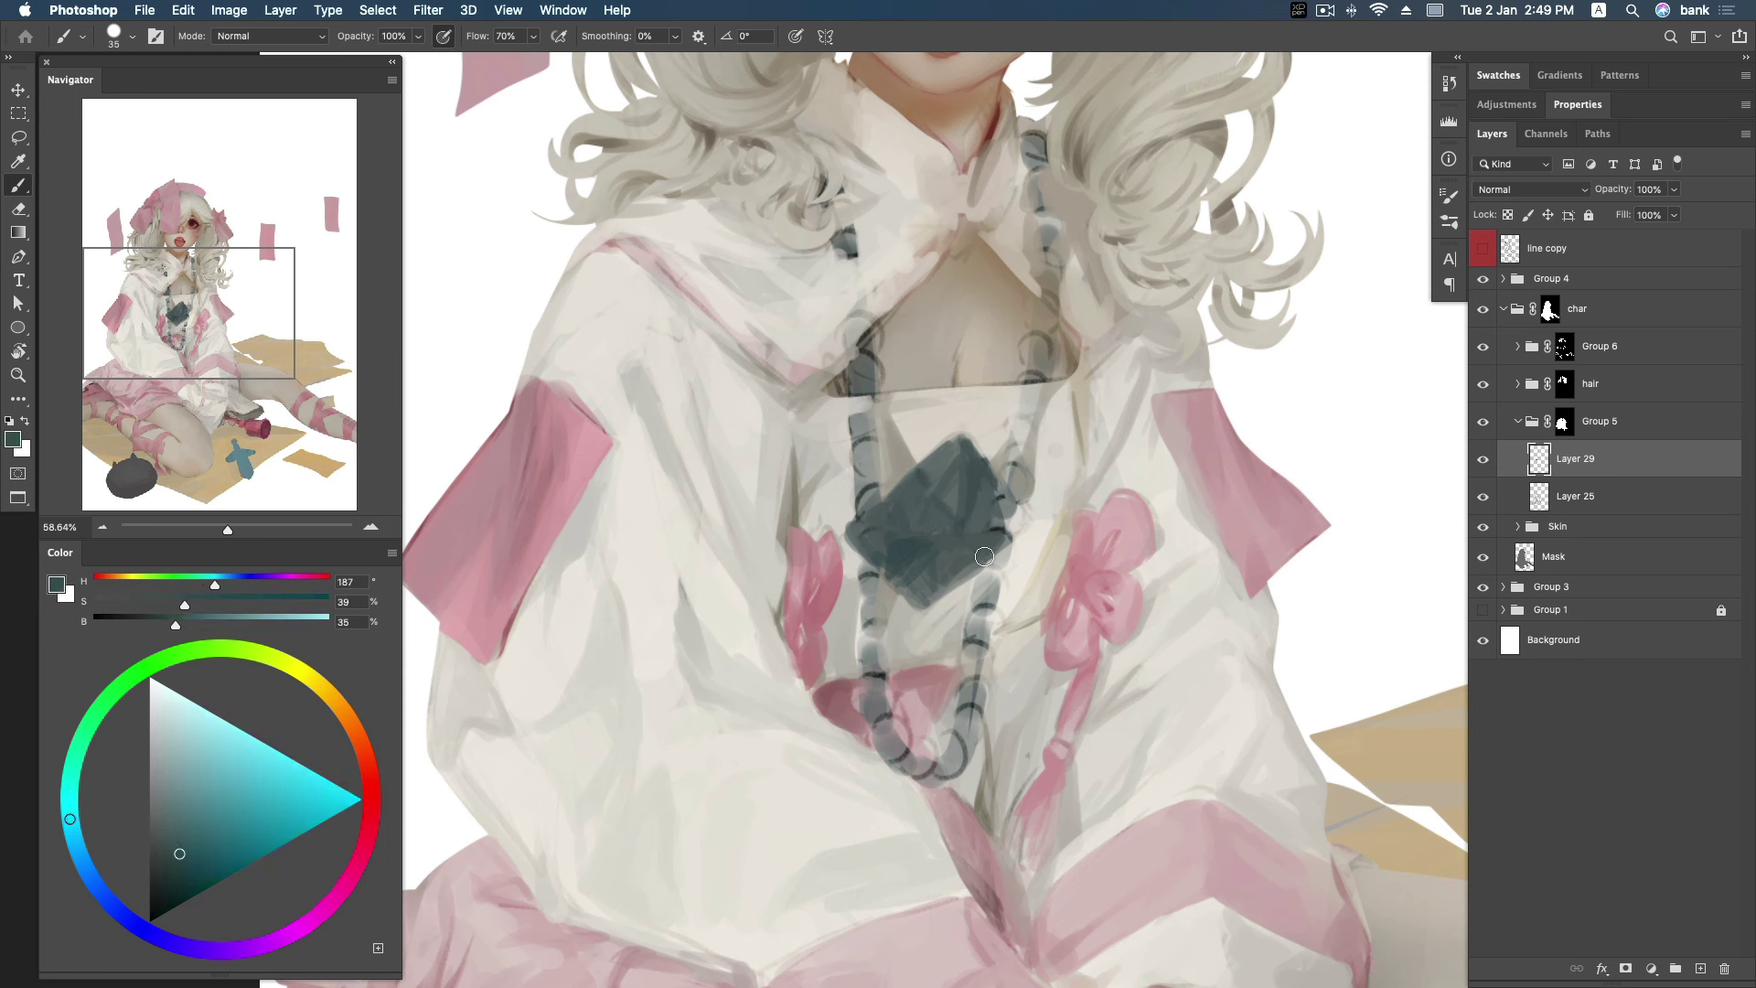
pyautogui.keyDown('alt'); pyautogui.click(964, 566); pyautogui.keyUp('alt')
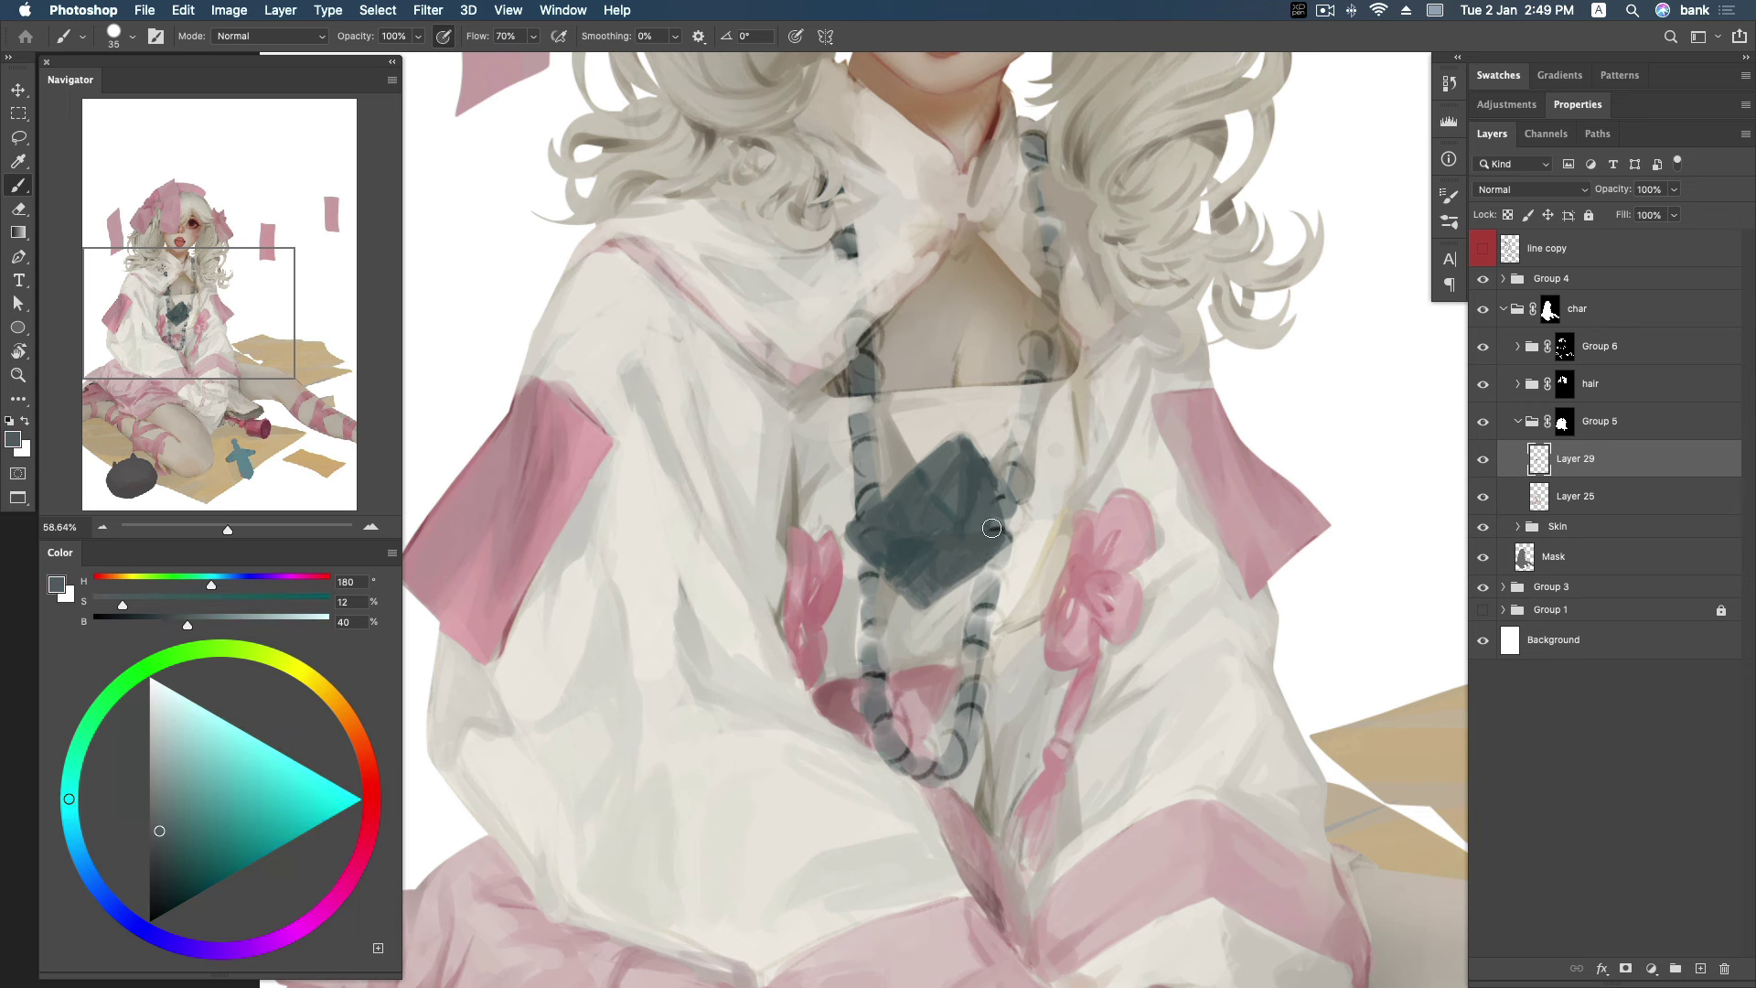
# Soften the pendant's top corner with a light grey stroke.
pyautogui.scroll(-3, 1161, 470)
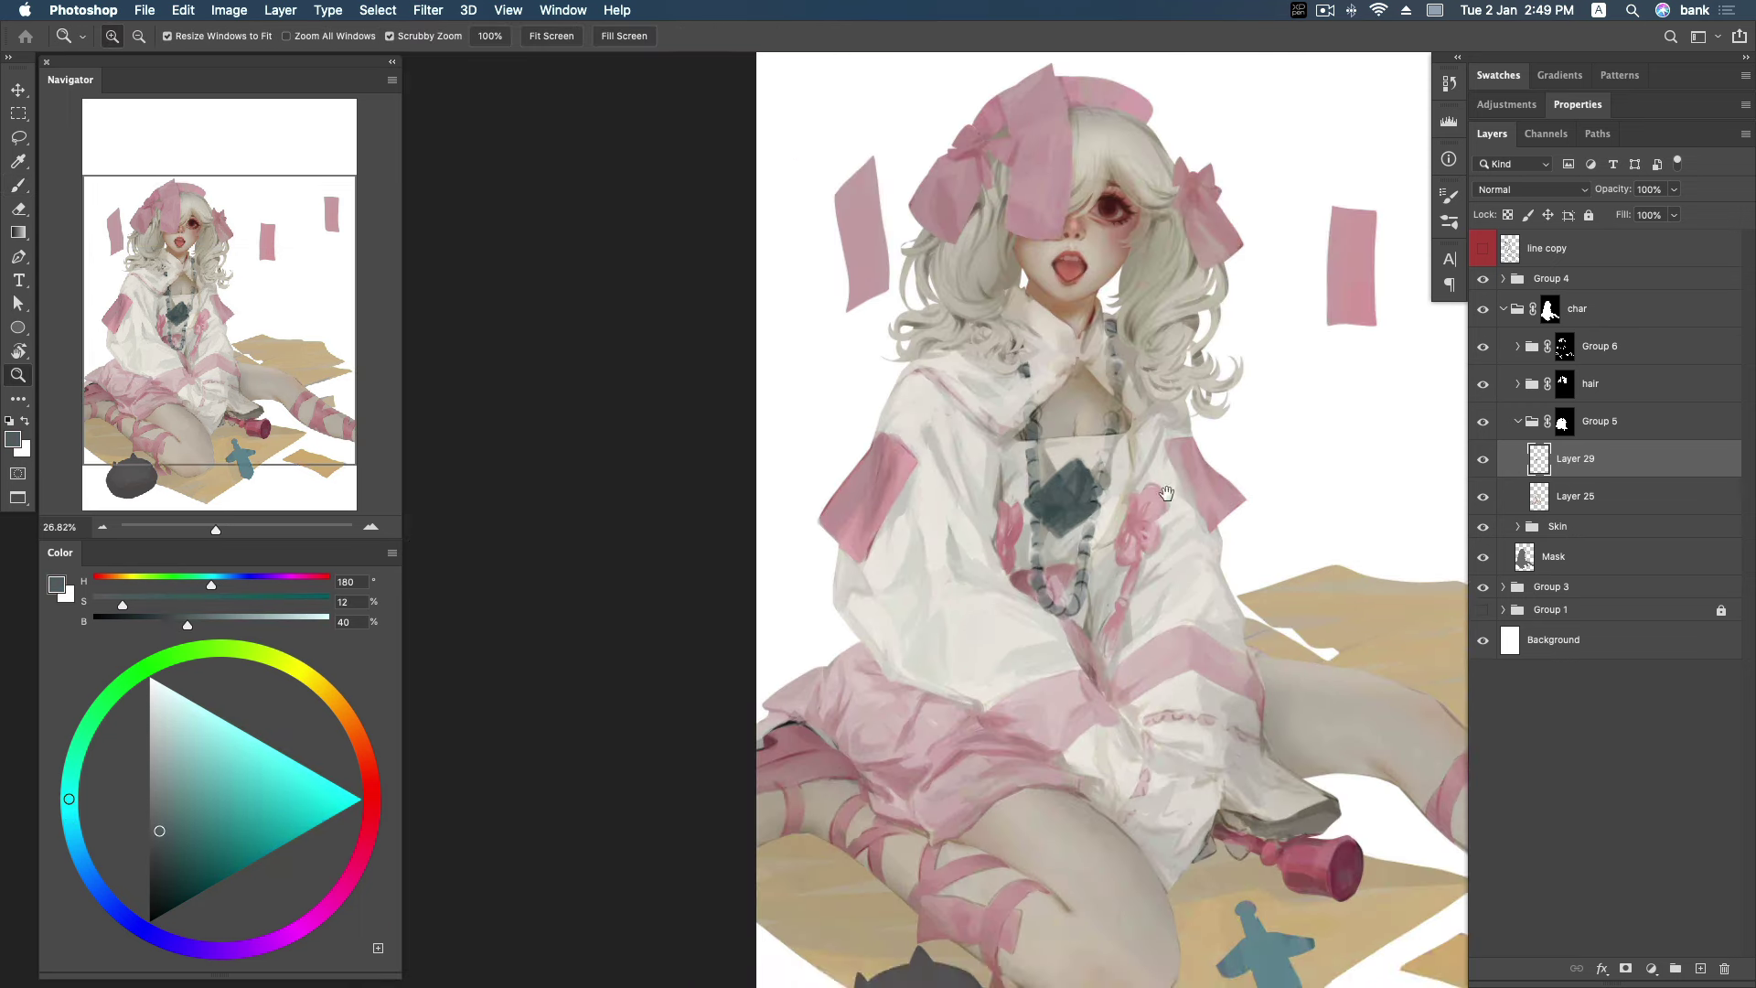
pyautogui.scroll(1, 1143, 498)
pyautogui.scroll(3, 1120, 498)
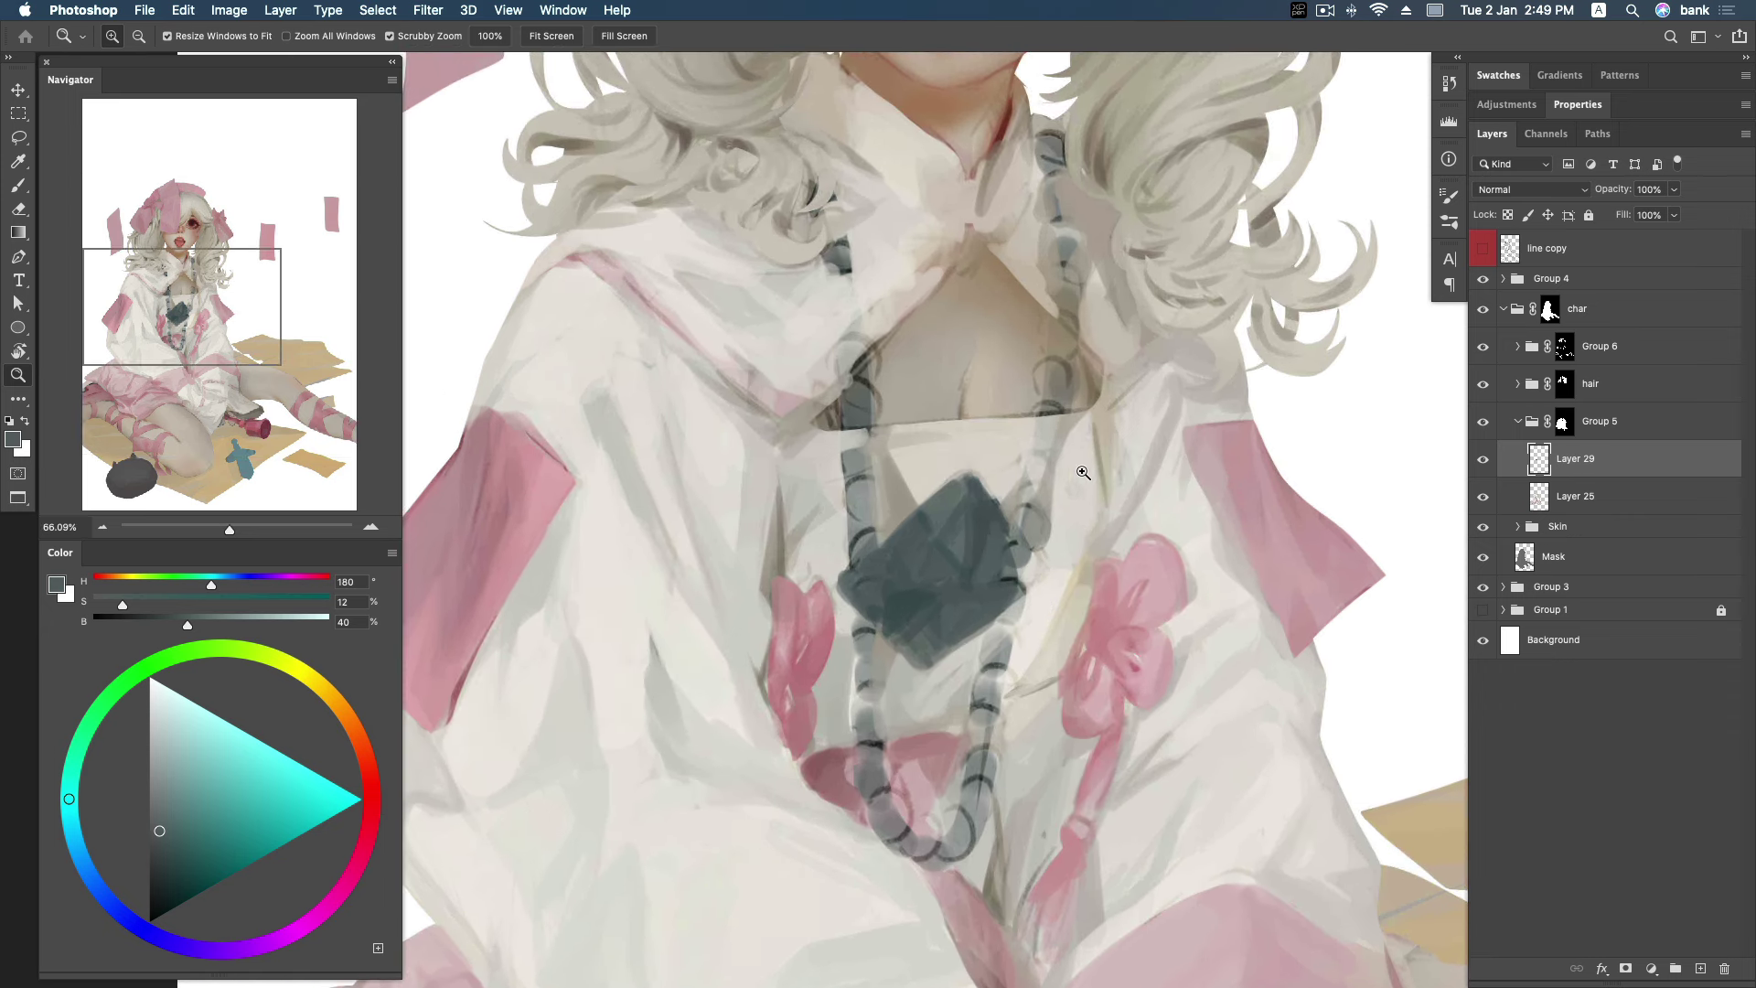
pyautogui.press('b')
pyautogui.keyDown('alt'); pyautogui.click(988, 549); pyautogui.keyUp('alt')
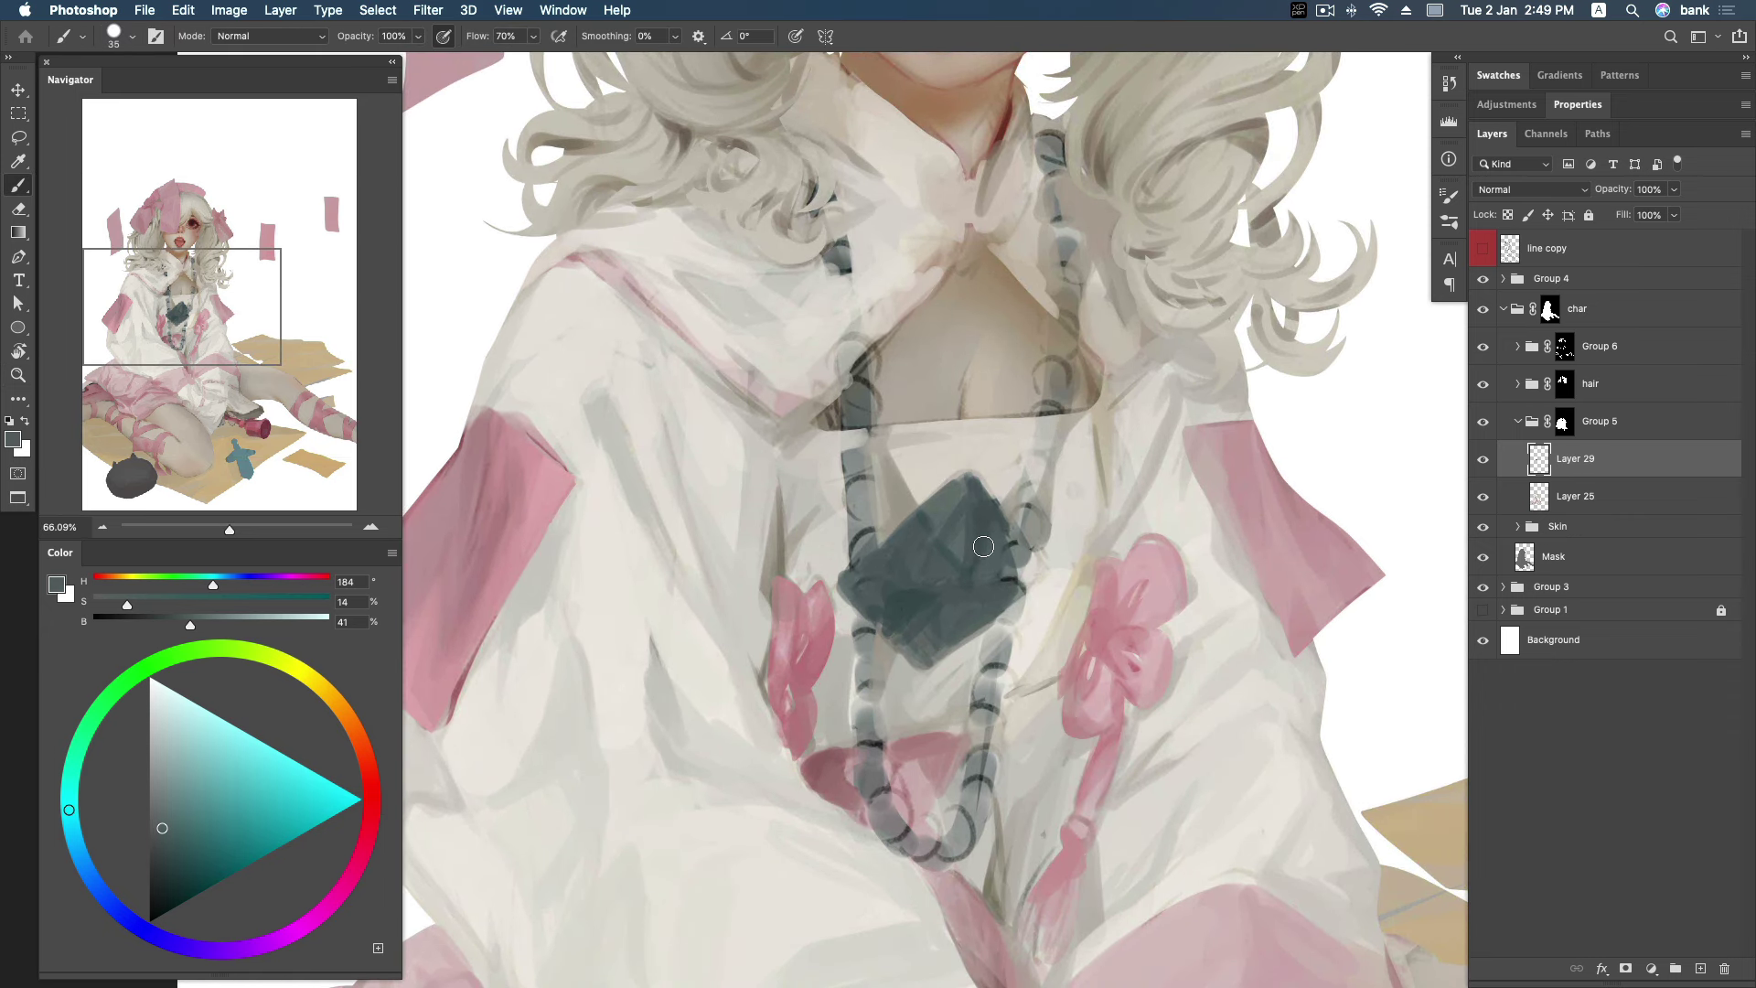
pyautogui.keyDown('alt'); pyautogui.click(957, 500); pyautogui.keyUp('alt')
pyautogui.moveTo(957, 500); pyautogui.dragTo(947, 546)
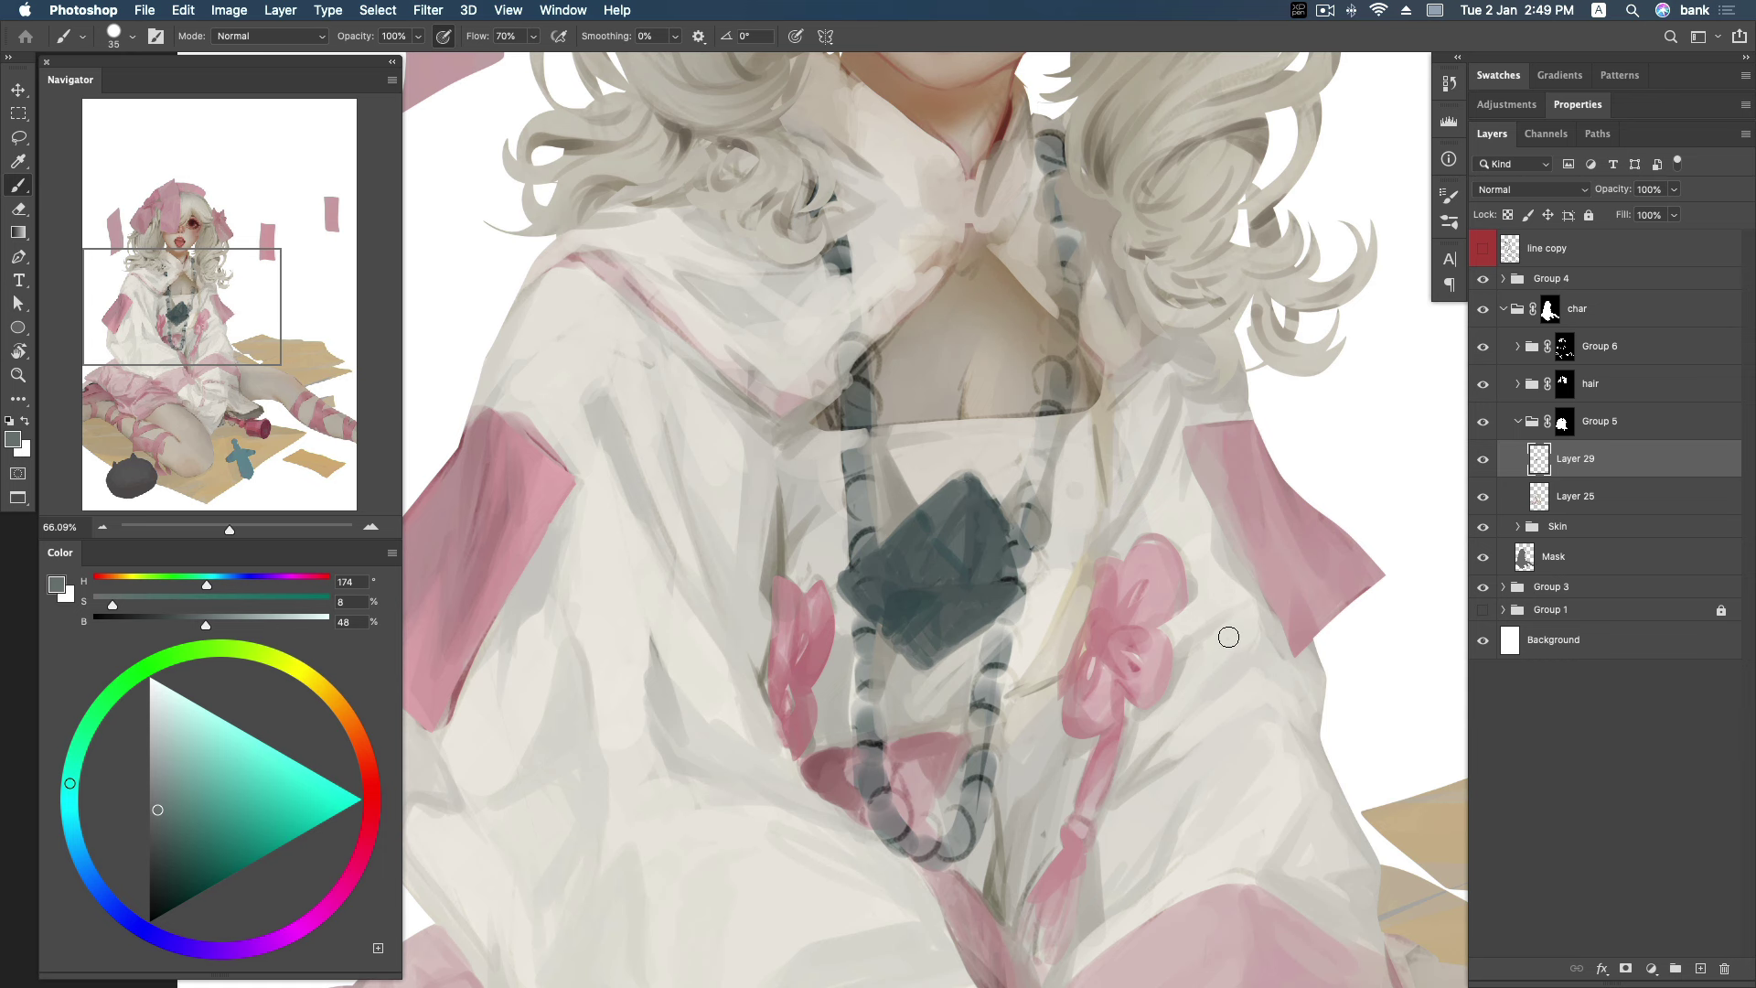
# Zoom out, pan up to the face, and collapse Group 5.
pyautogui.press('z')
pyautogui.scroll(-3, 1154, 416)
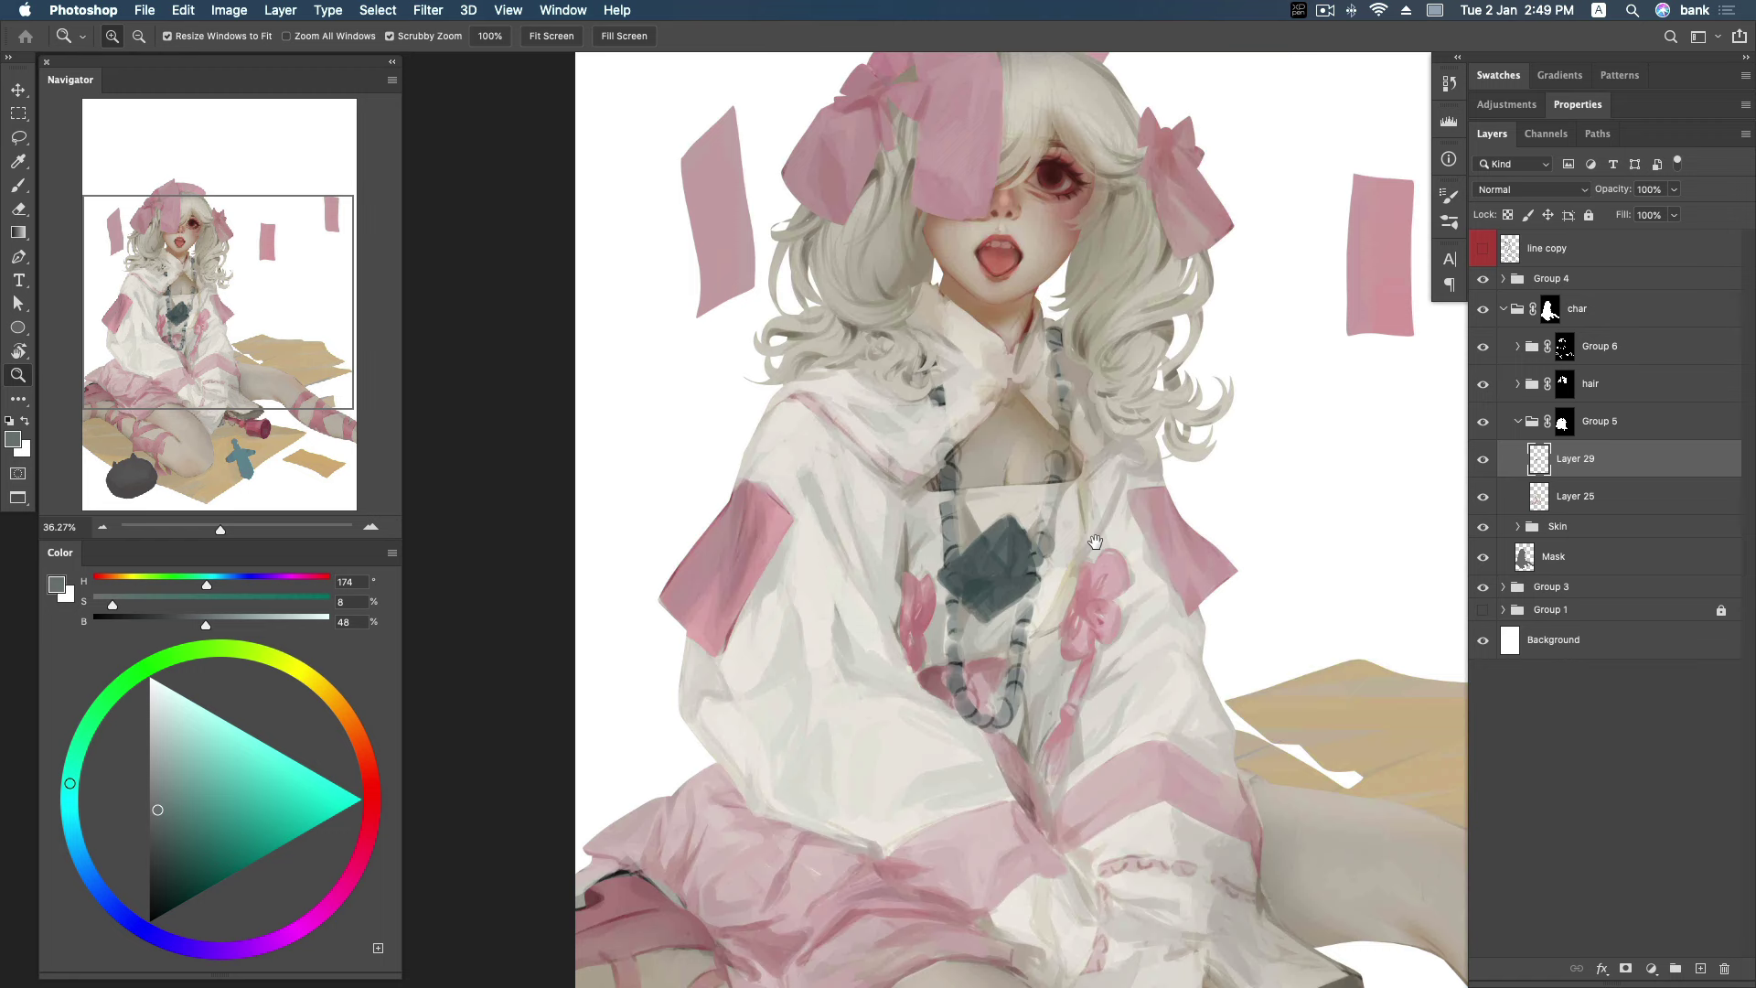
pyautogui.moveTo(1158, 443); pyautogui.dragTo(1081, 530)
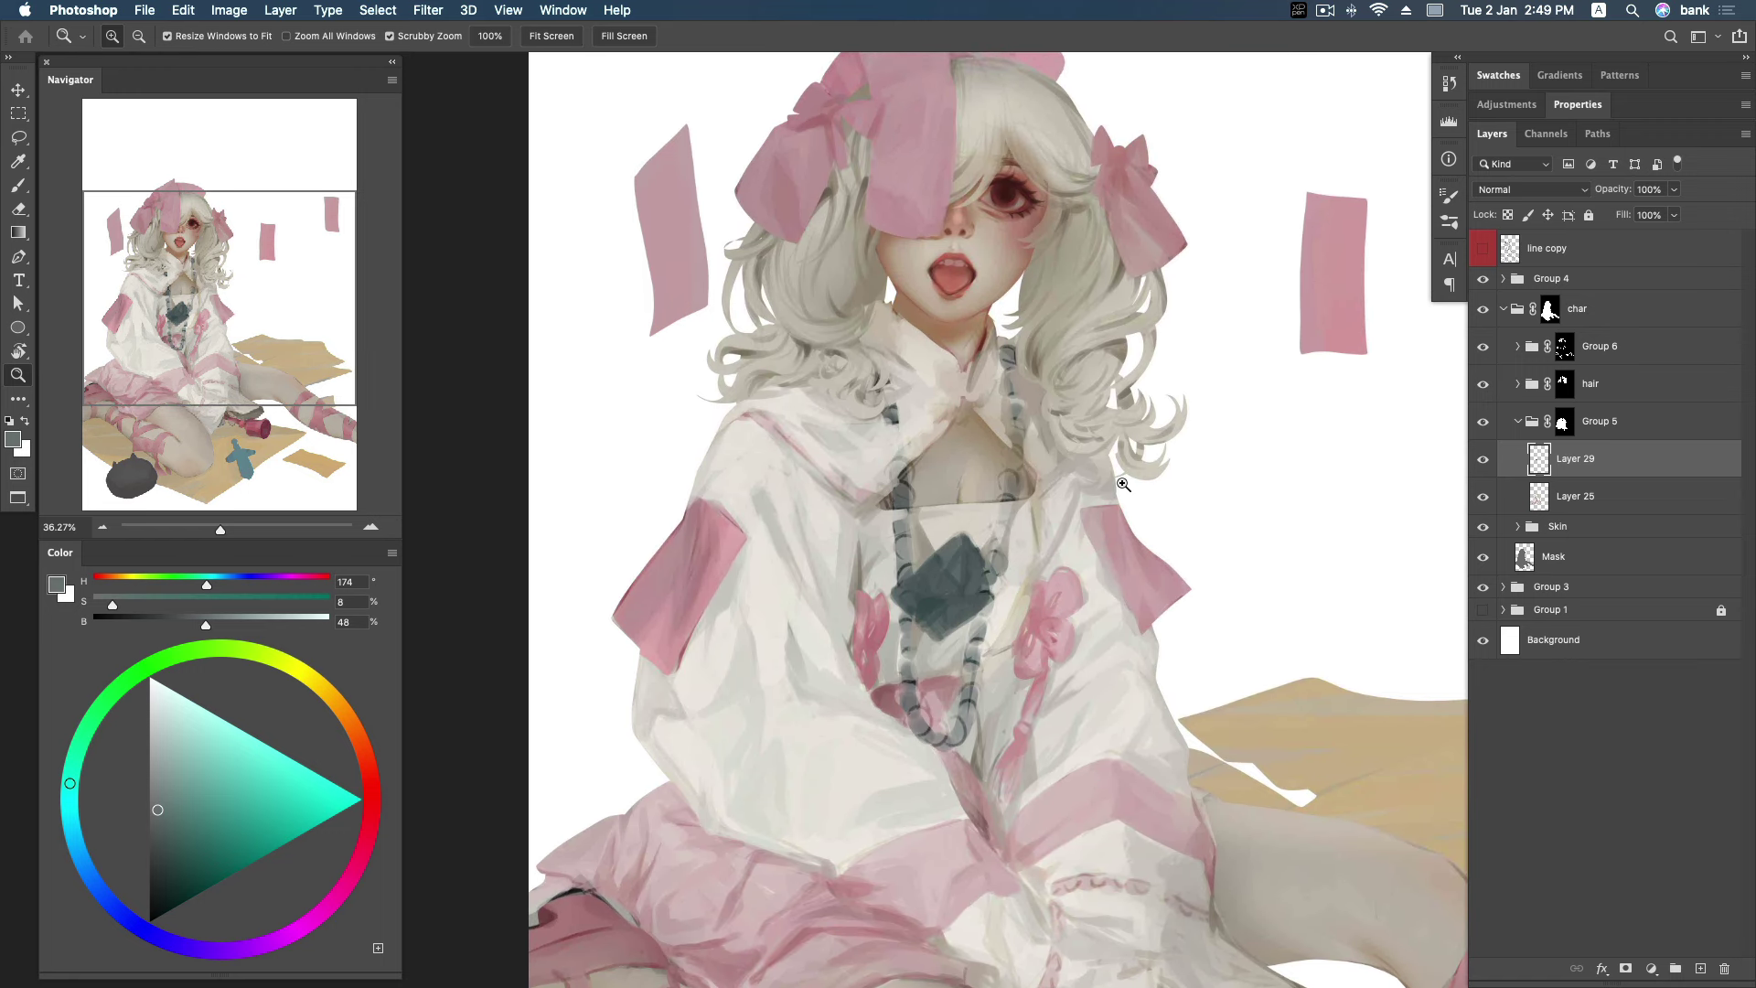
pyautogui.click(1517, 421)
# Select Layer 28 in the Skin group and mix a darker, more saturated skin tone.
pyautogui.click(1518, 451)
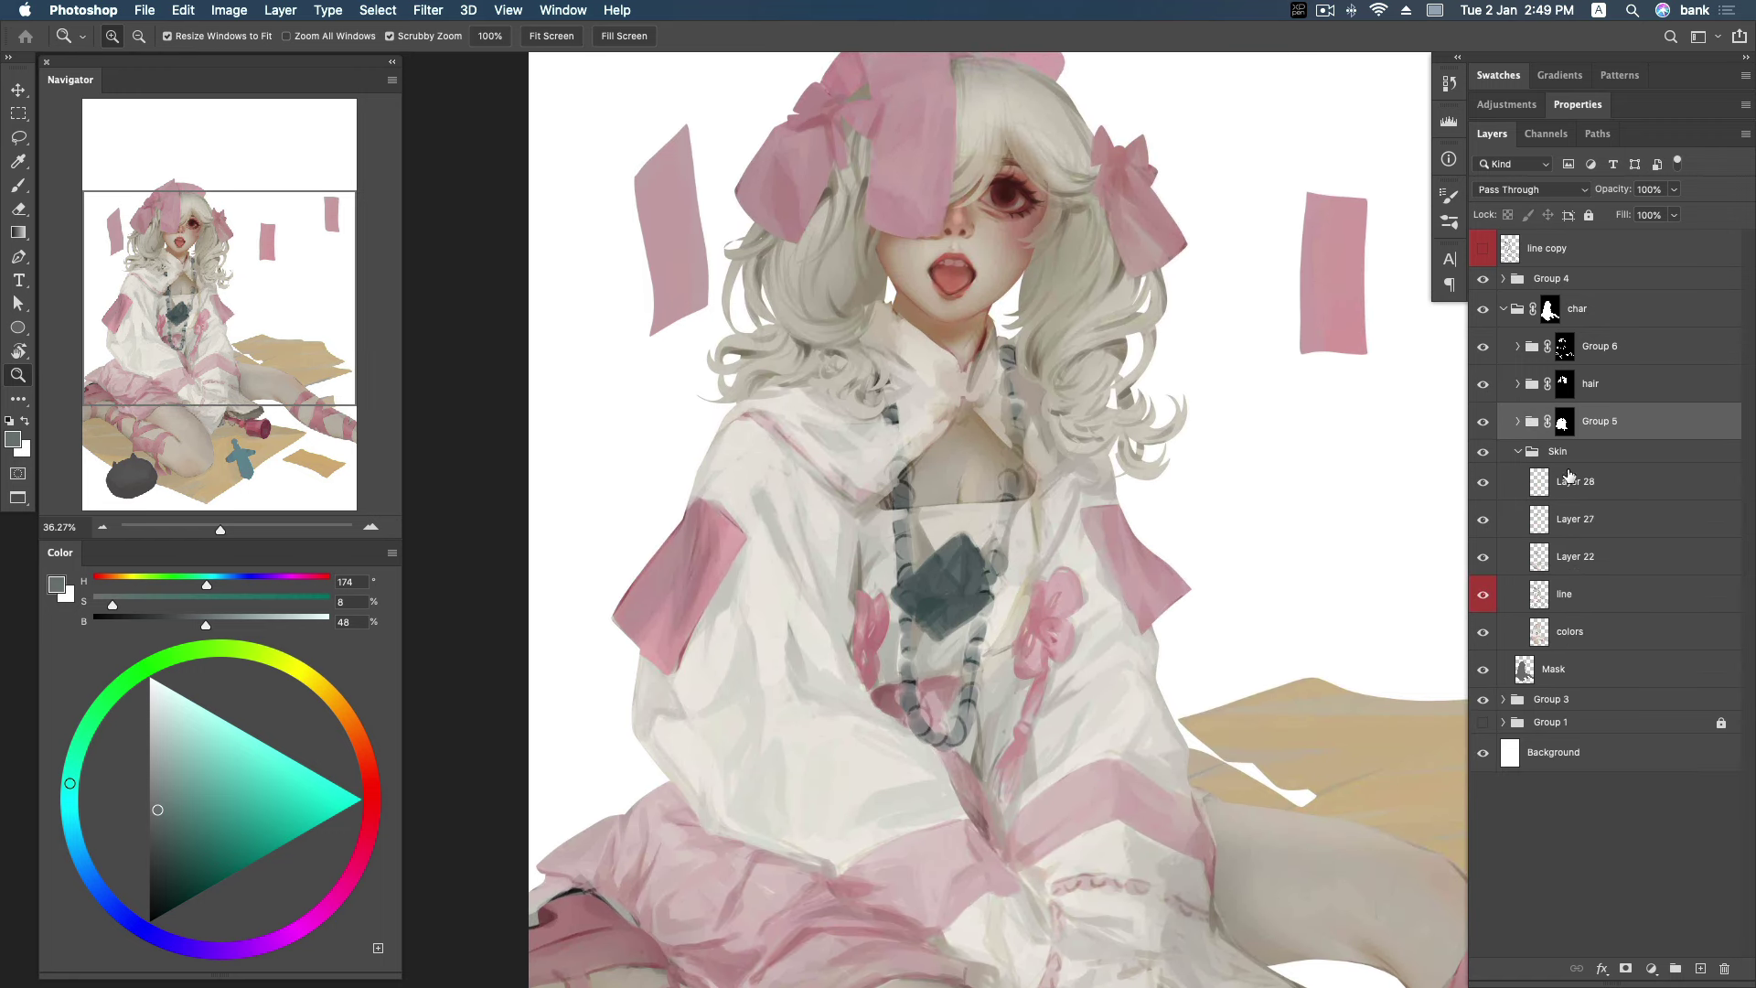
pyautogui.click(1569, 475)
pyautogui.moveTo(897, 253); pyautogui.dragTo(908, 245)
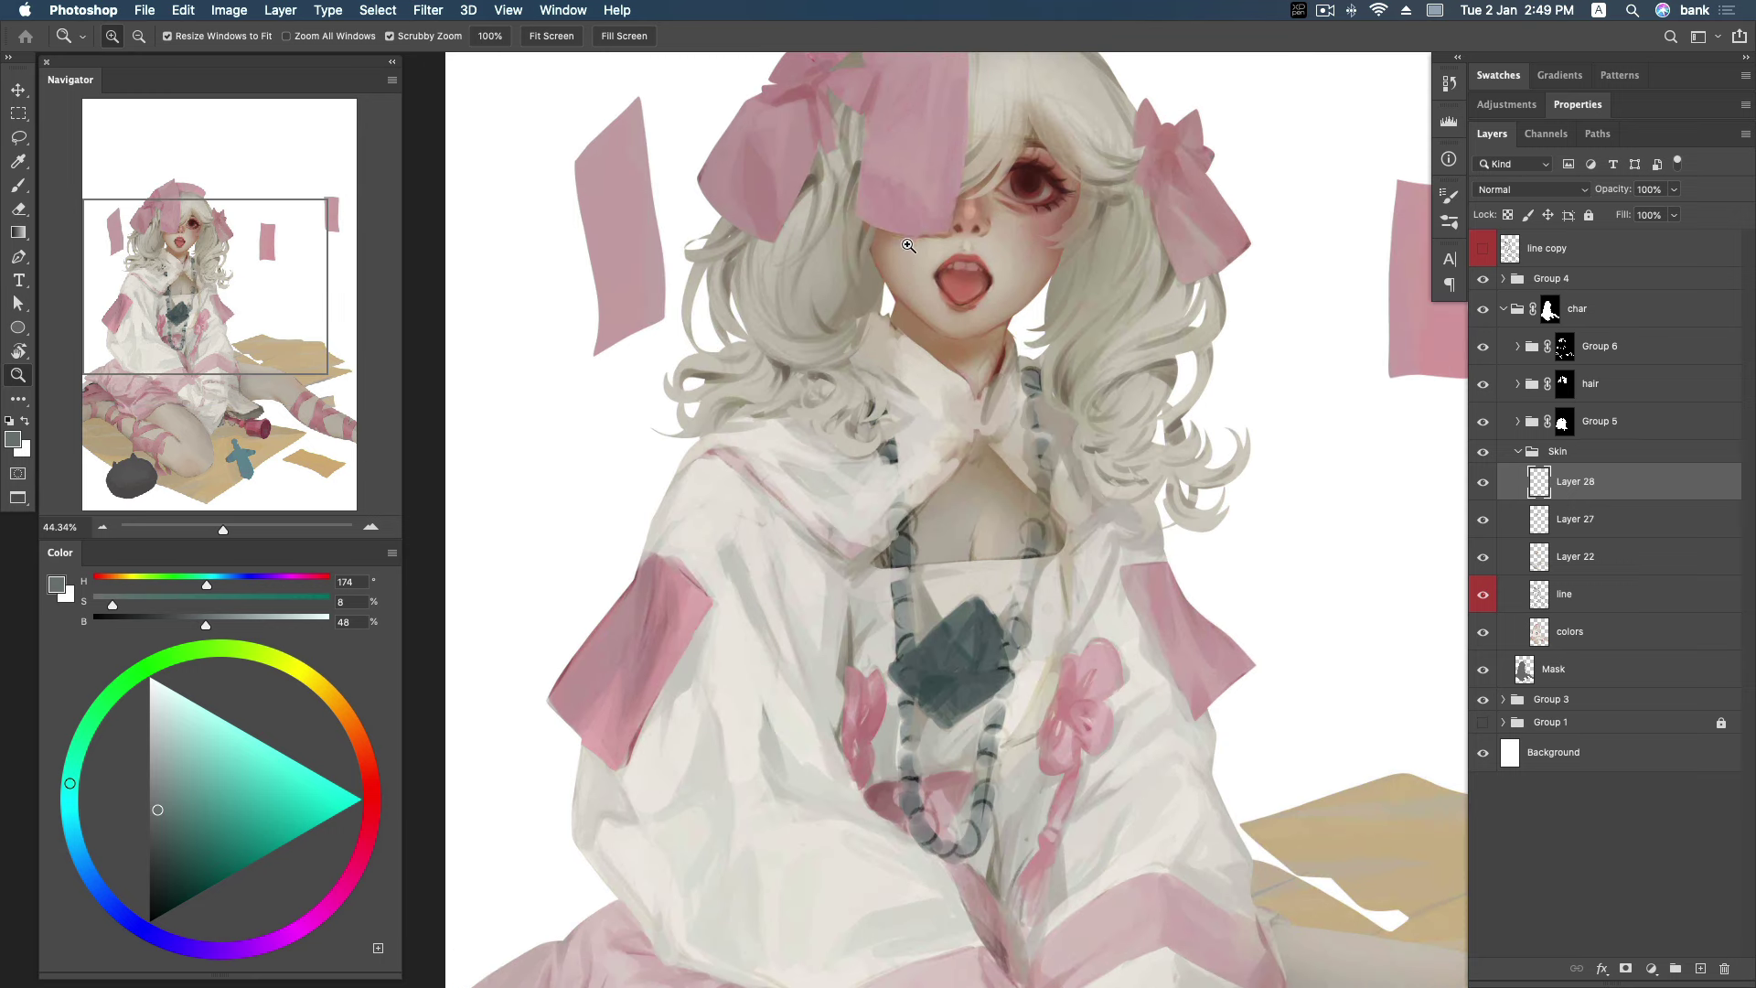
pyautogui.press('b')
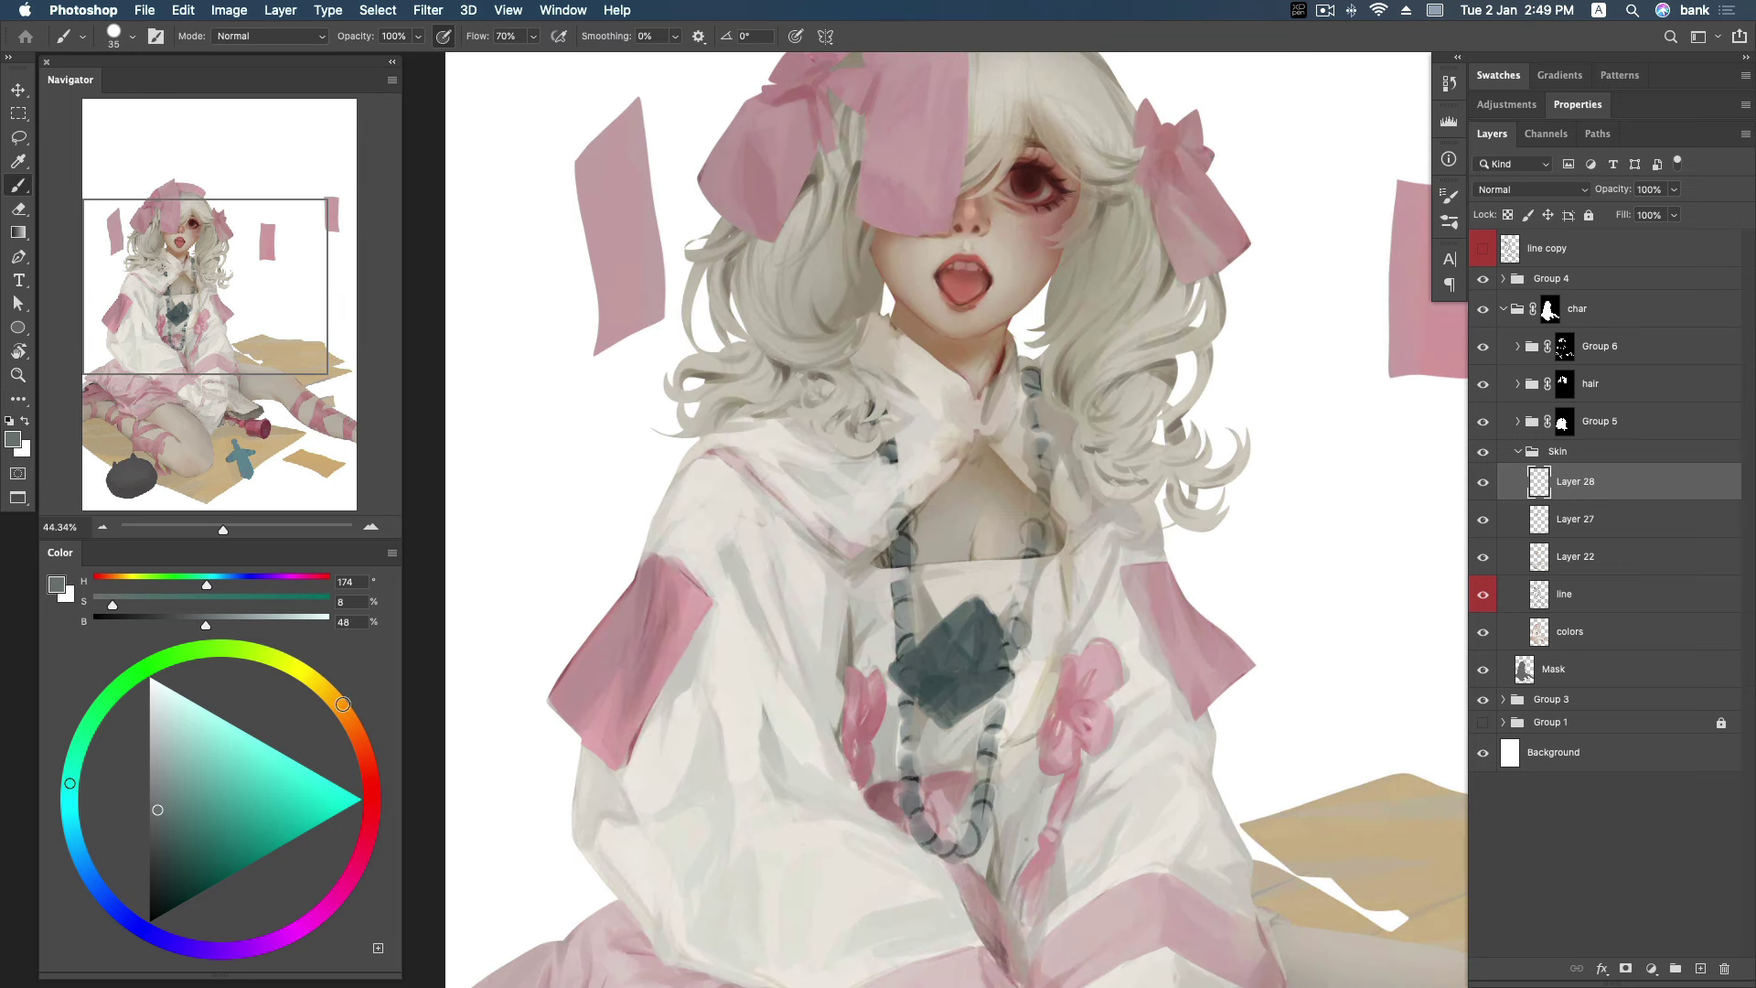
pyautogui.keyDown('alt'); pyautogui.click(891, 244); pyautogui.keyUp('alt')
pyautogui.moveTo(201, 790); pyautogui.dragTo(211, 797)
pyautogui.moveTo(357, 733); pyautogui.dragTo(360, 742)
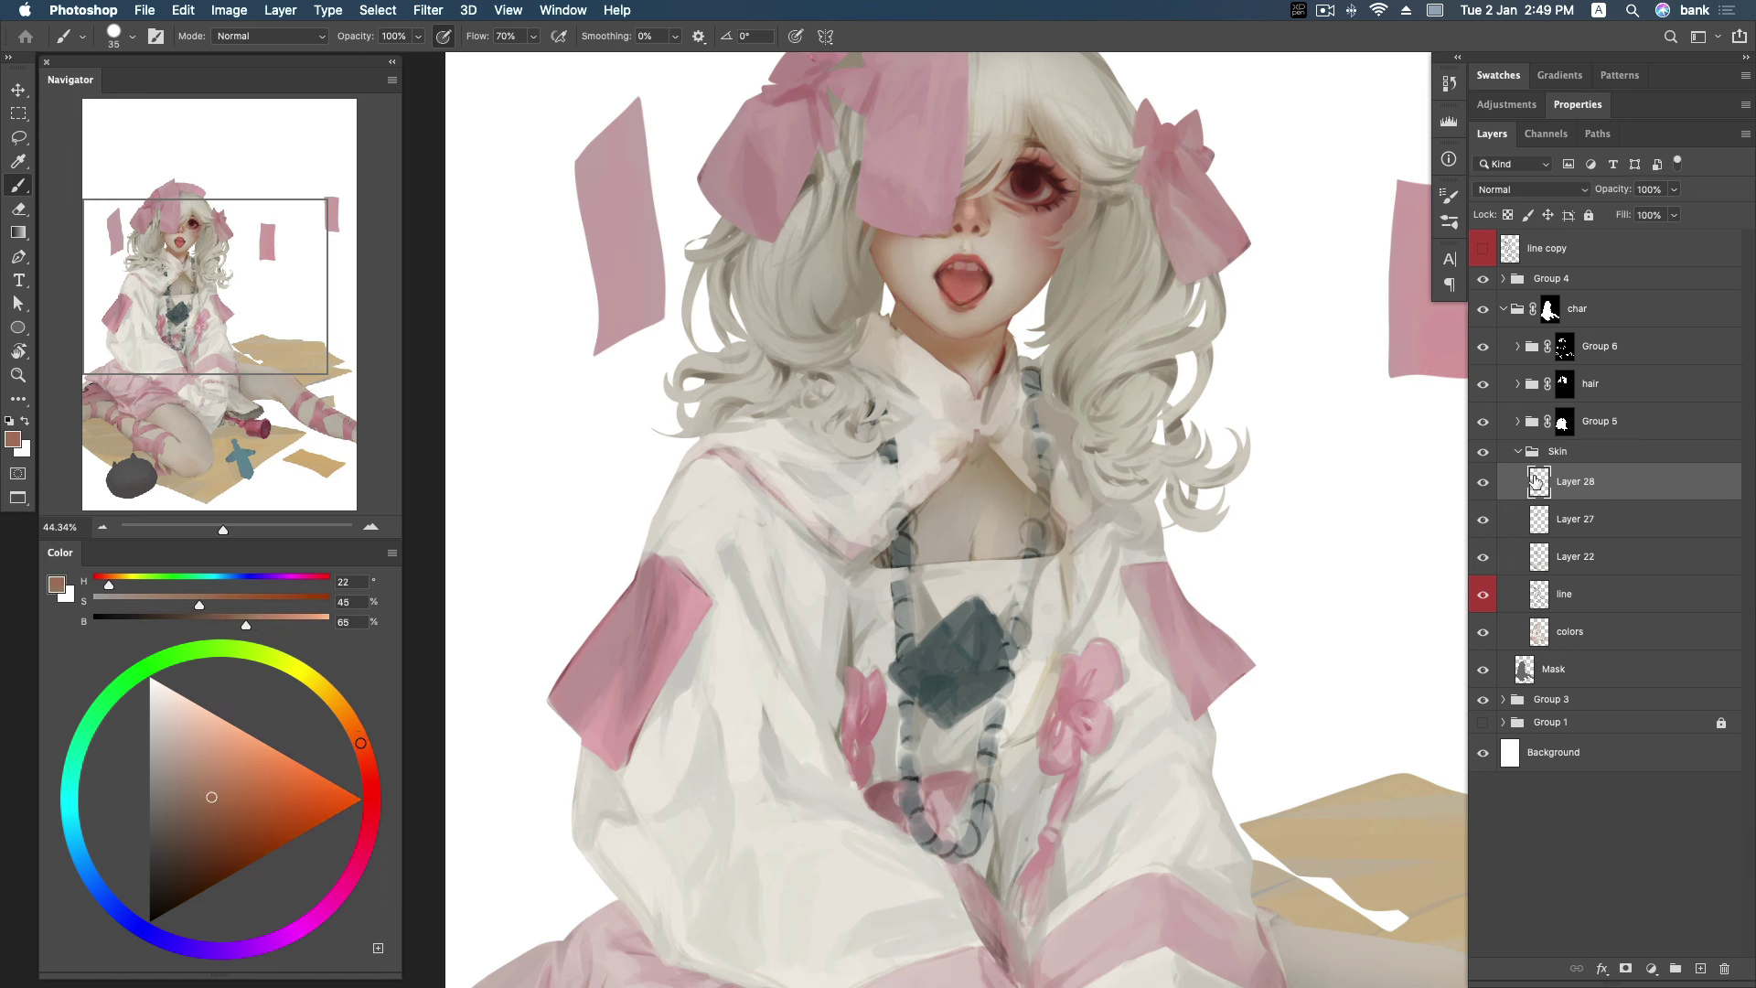
pyautogui.click(1481, 485)
pyautogui.hotkey('ctrl', 'z')
pyautogui.click(216, 812)
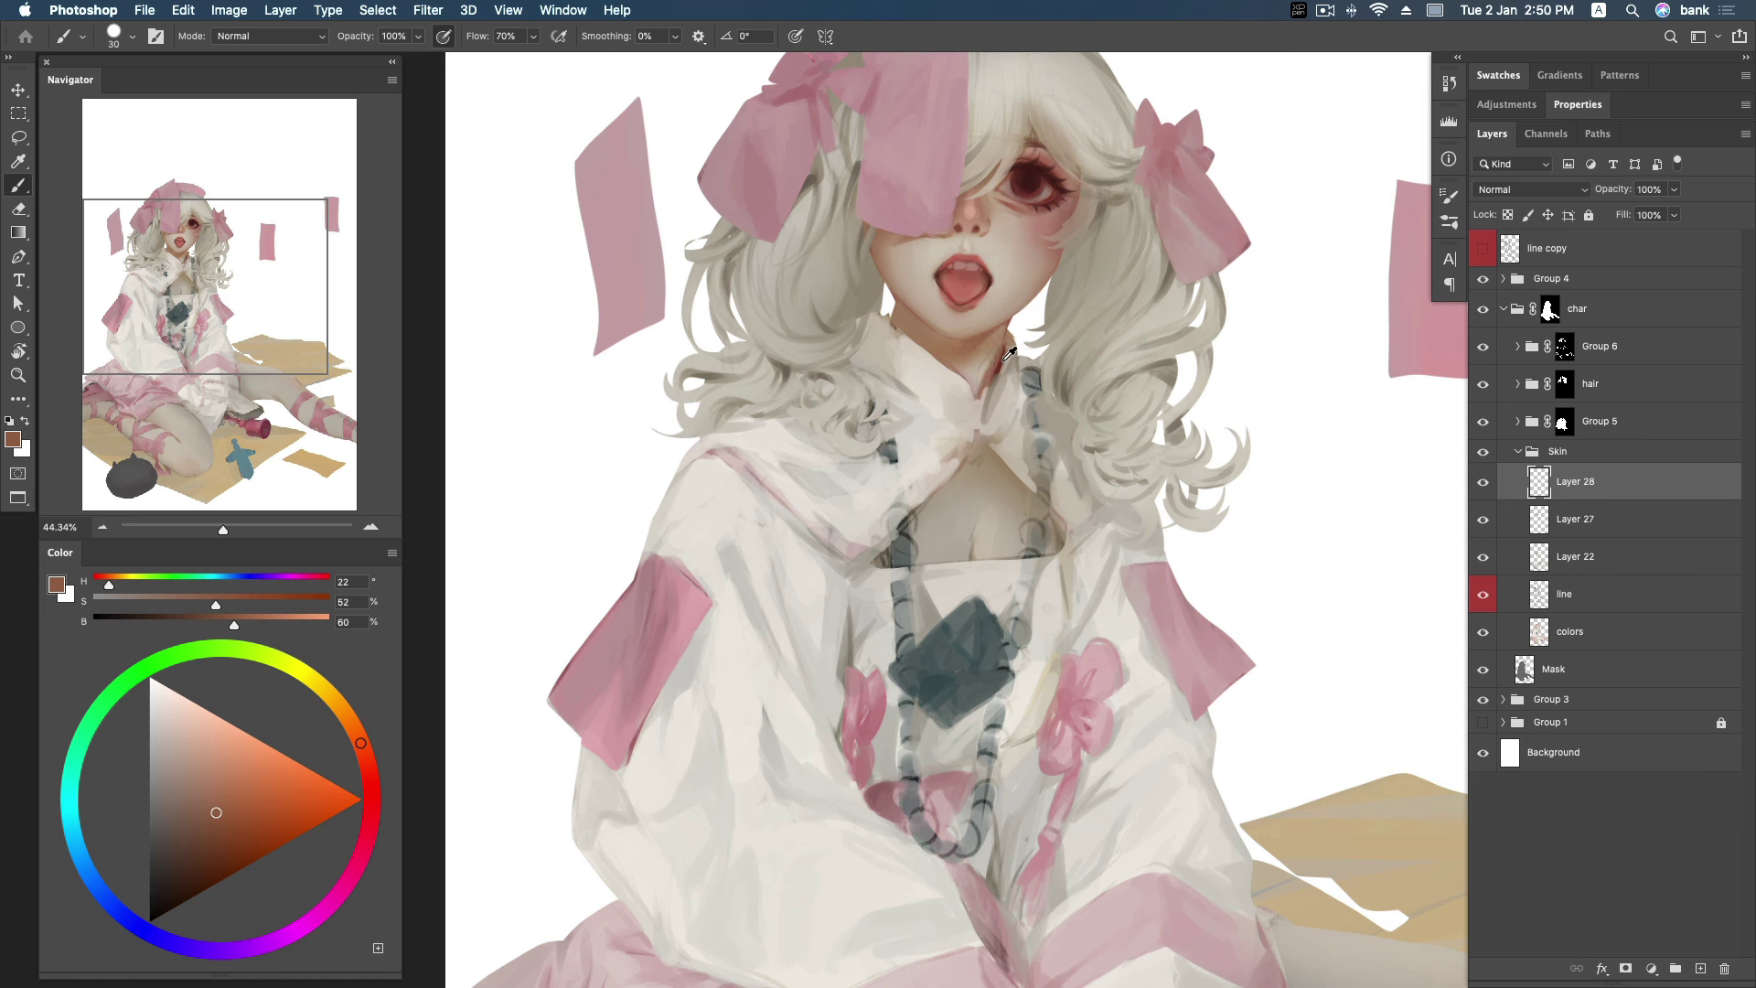
# Draw a thin dark-red line along the neck and sample varied neck skin tones.
pyautogui.keyDown('alt'); pyautogui.click(1006, 357); pyautogui.keyUp('alt')
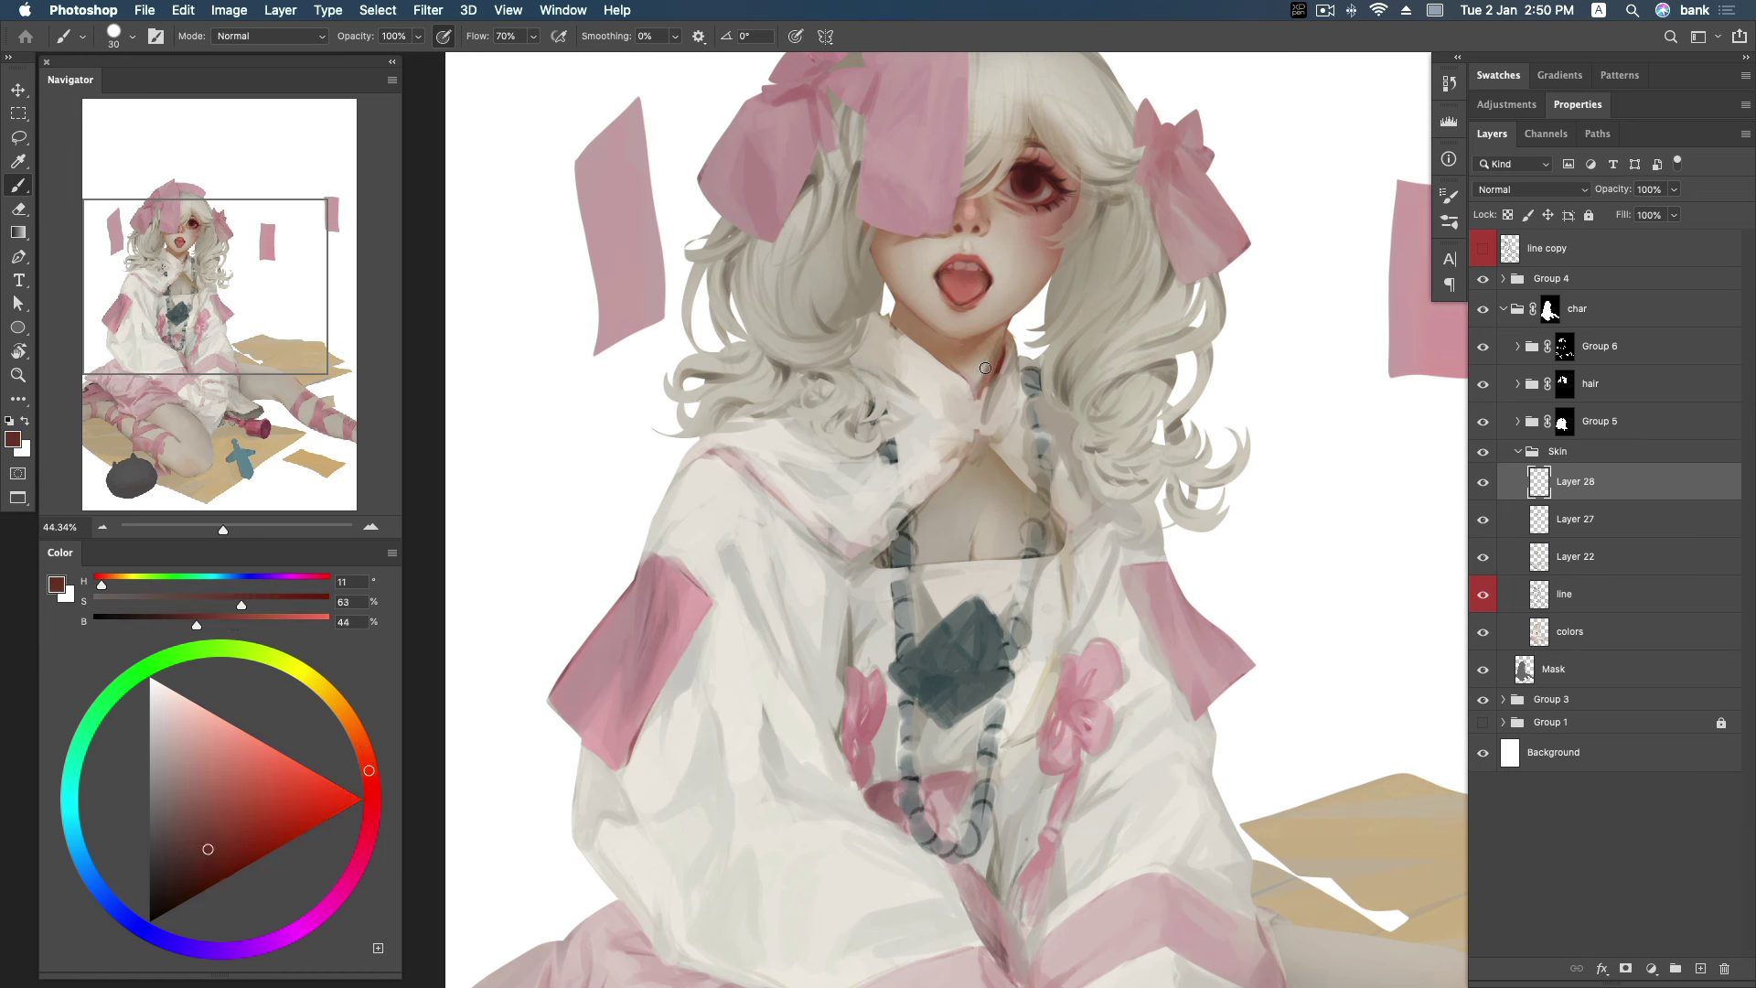
pyautogui.moveTo(948, 365); pyautogui.dragTo(979, 391)
pyautogui.keyDown('alt'); pyautogui.click(981, 387); pyautogui.keyUp('alt')
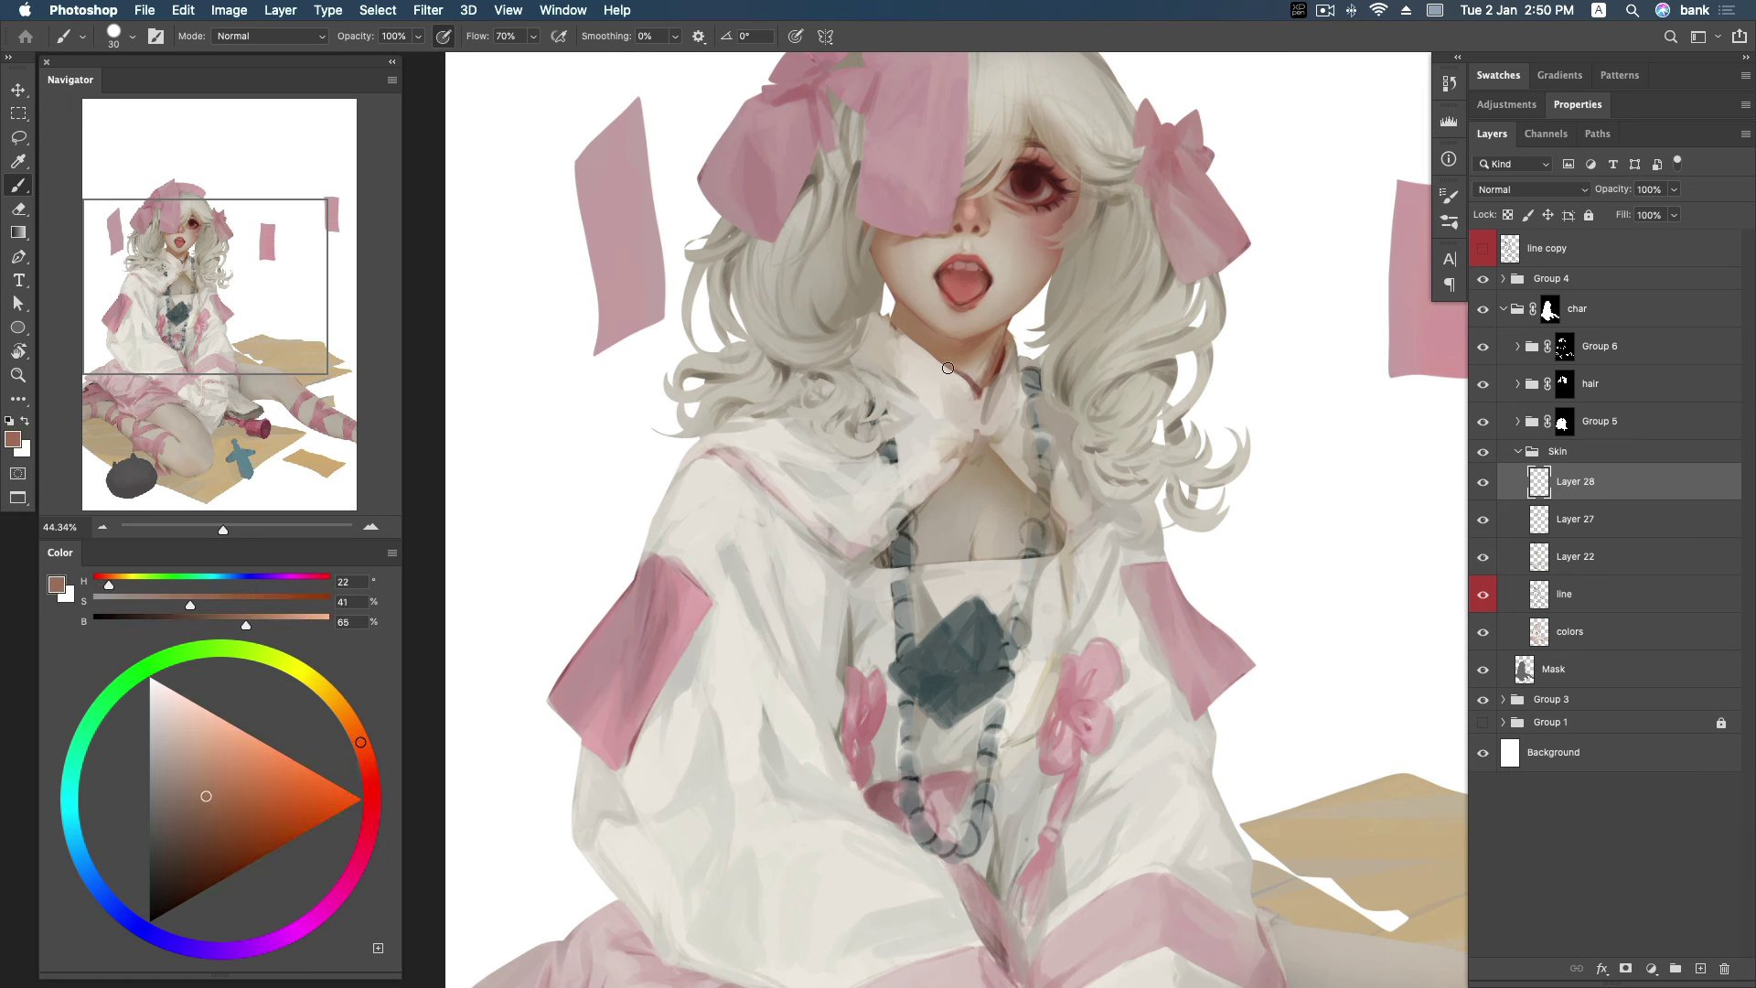
pyautogui.keyDown('alt'); pyautogui.click(904, 311); pyautogui.keyUp('alt')
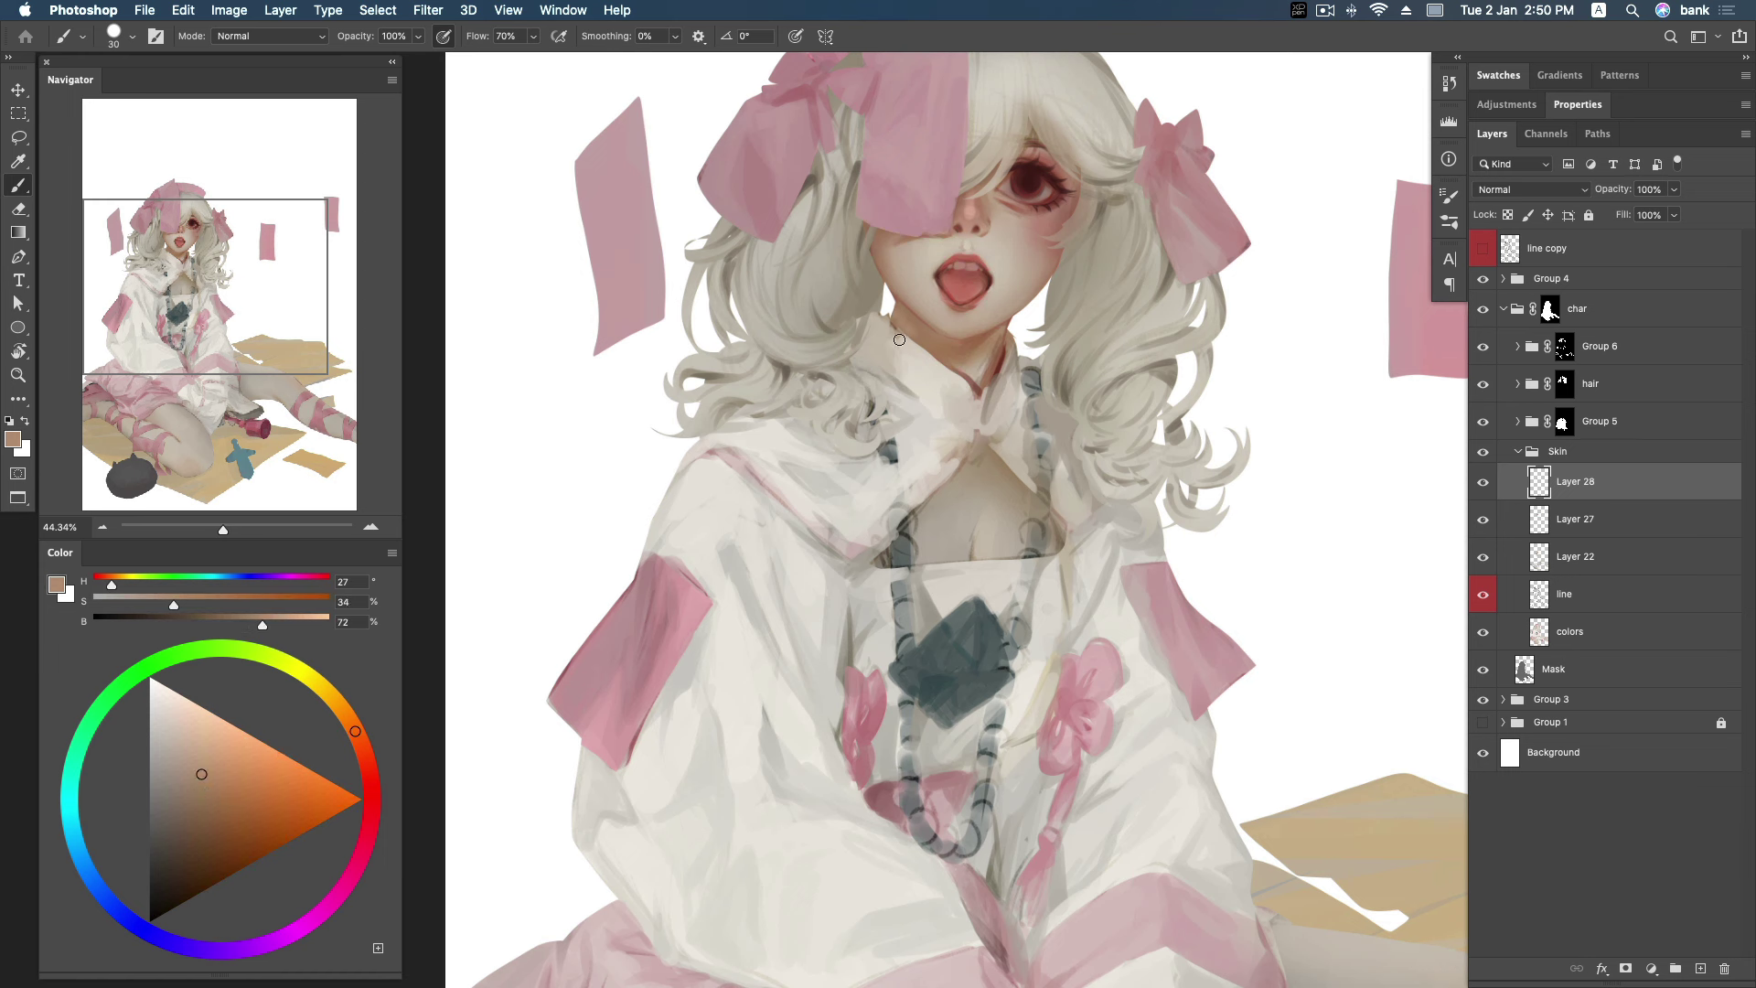
pyautogui.moveTo(186, 771); pyautogui.dragTo(179, 770)
pyautogui.keyDown('alt'); pyautogui.click(992, 348); pyautogui.keyUp('alt')
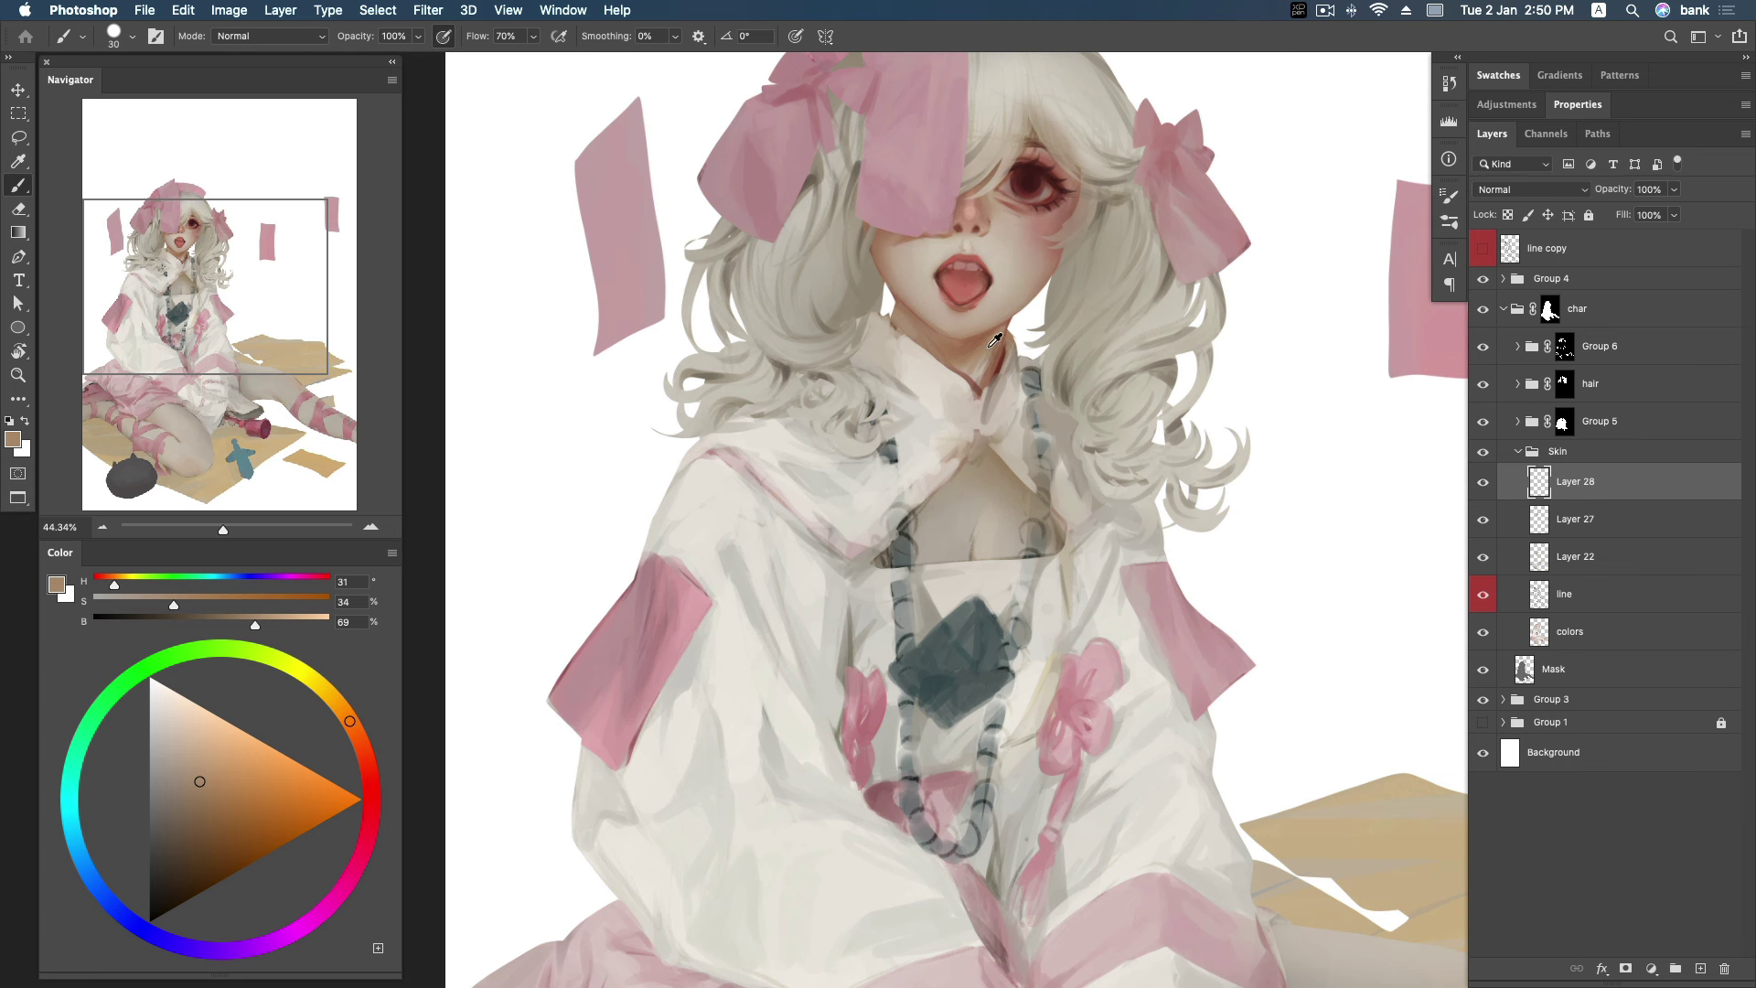
pyautogui.click(184, 790)
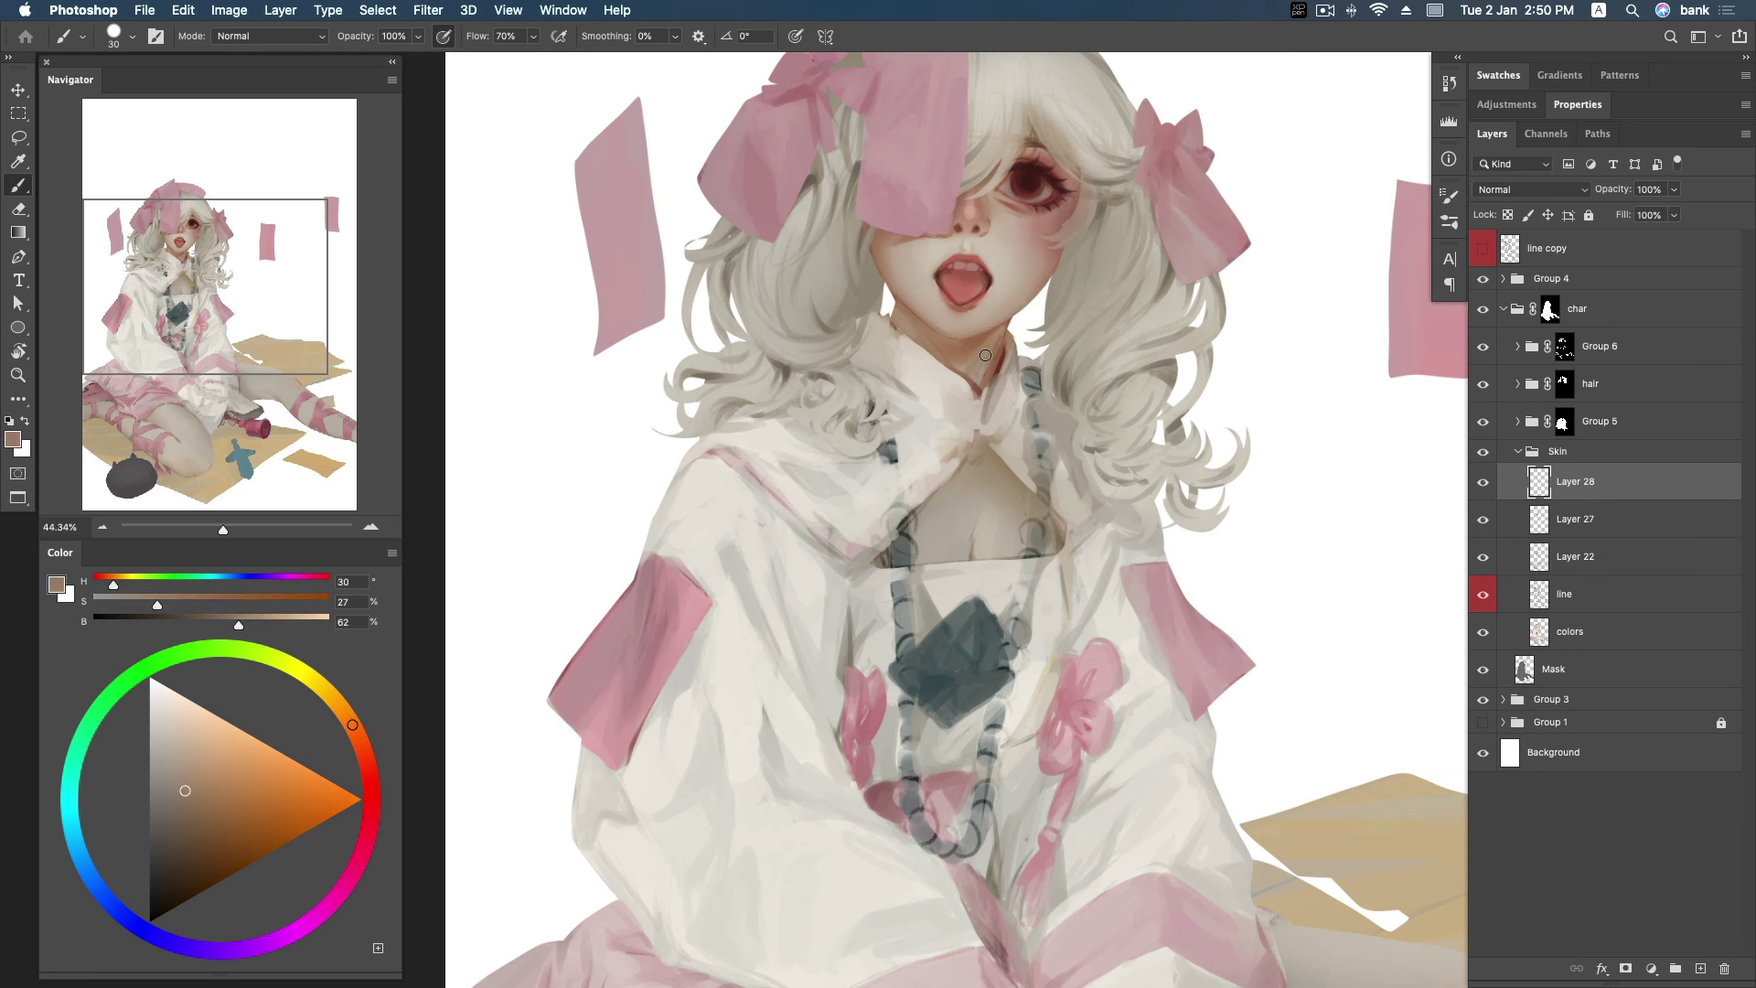
pyautogui.keyDown('alt'); pyautogui.click(946, 379); pyautogui.keyUp('alt')
pyautogui.keyDown('alt'); pyautogui.click(975, 387); pyautogui.keyUp('alt')
pyautogui.keyDown('alt'); pyautogui.click(1005, 357); pyautogui.keyUp('alt')
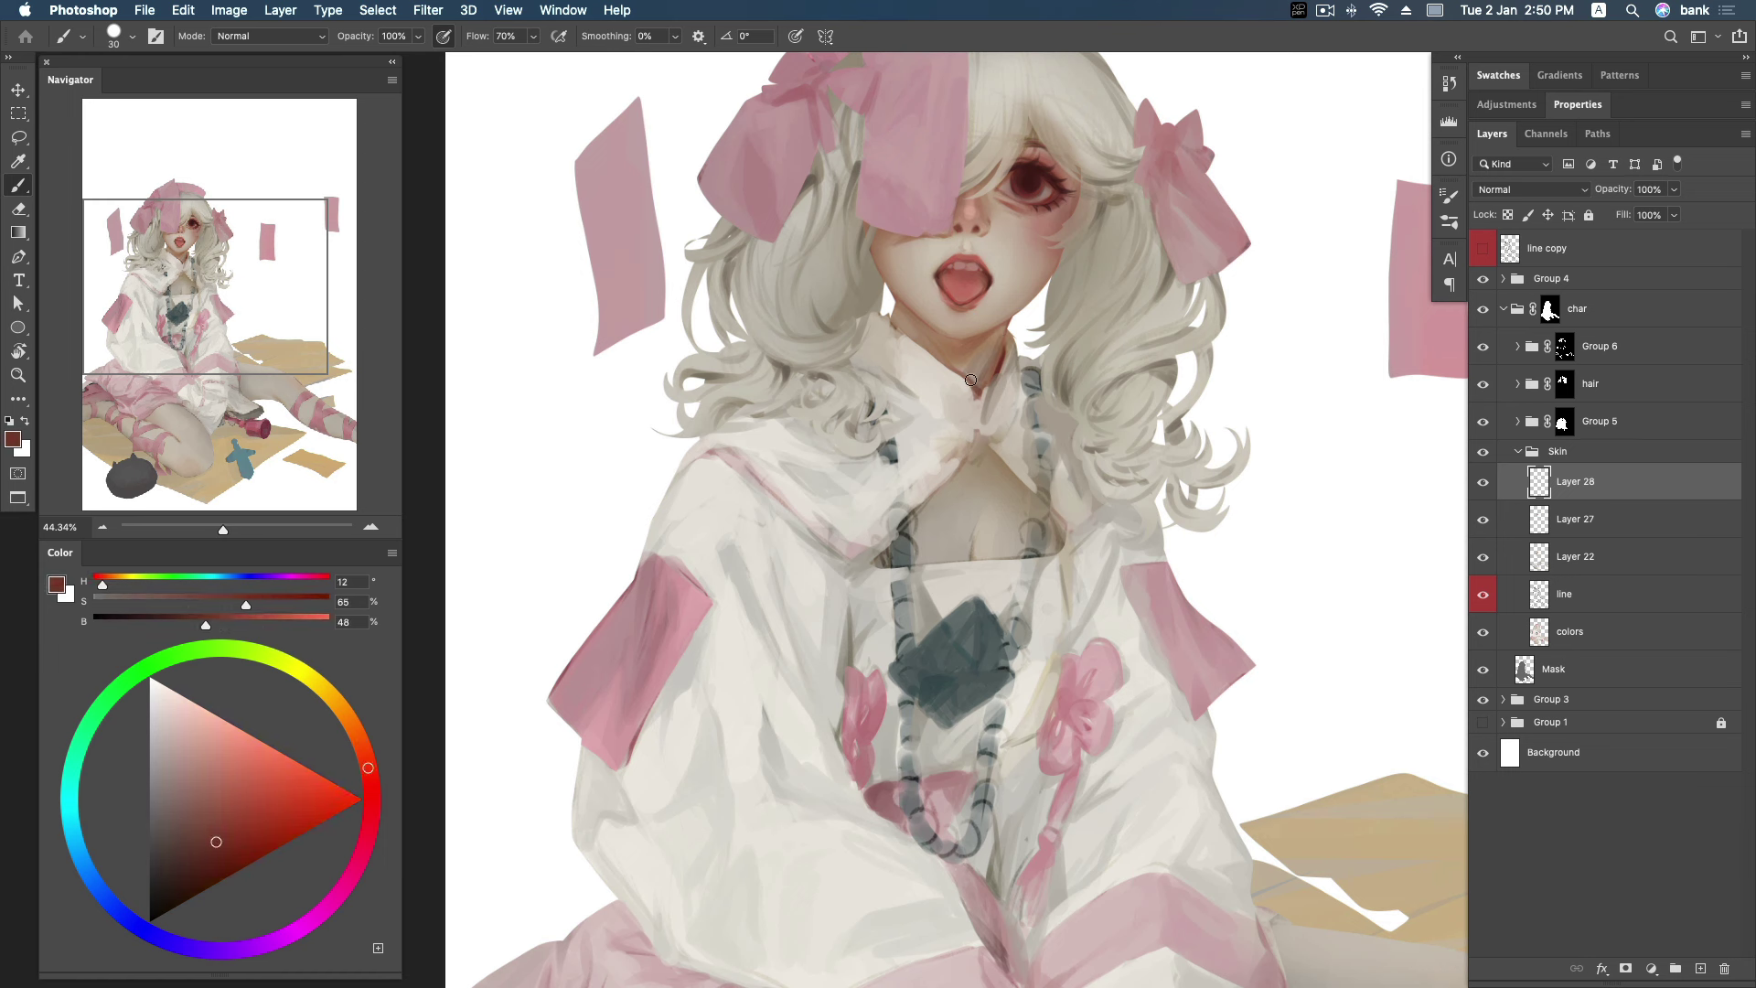
# Mix a darker, duller shadow brown and paint a shadow along the chest edge.
pyautogui.keyDown('alt'); pyautogui.click(976, 341); pyautogui.keyUp('alt')
pyautogui.moveTo(212, 802); pyautogui.dragTo(223, 826)
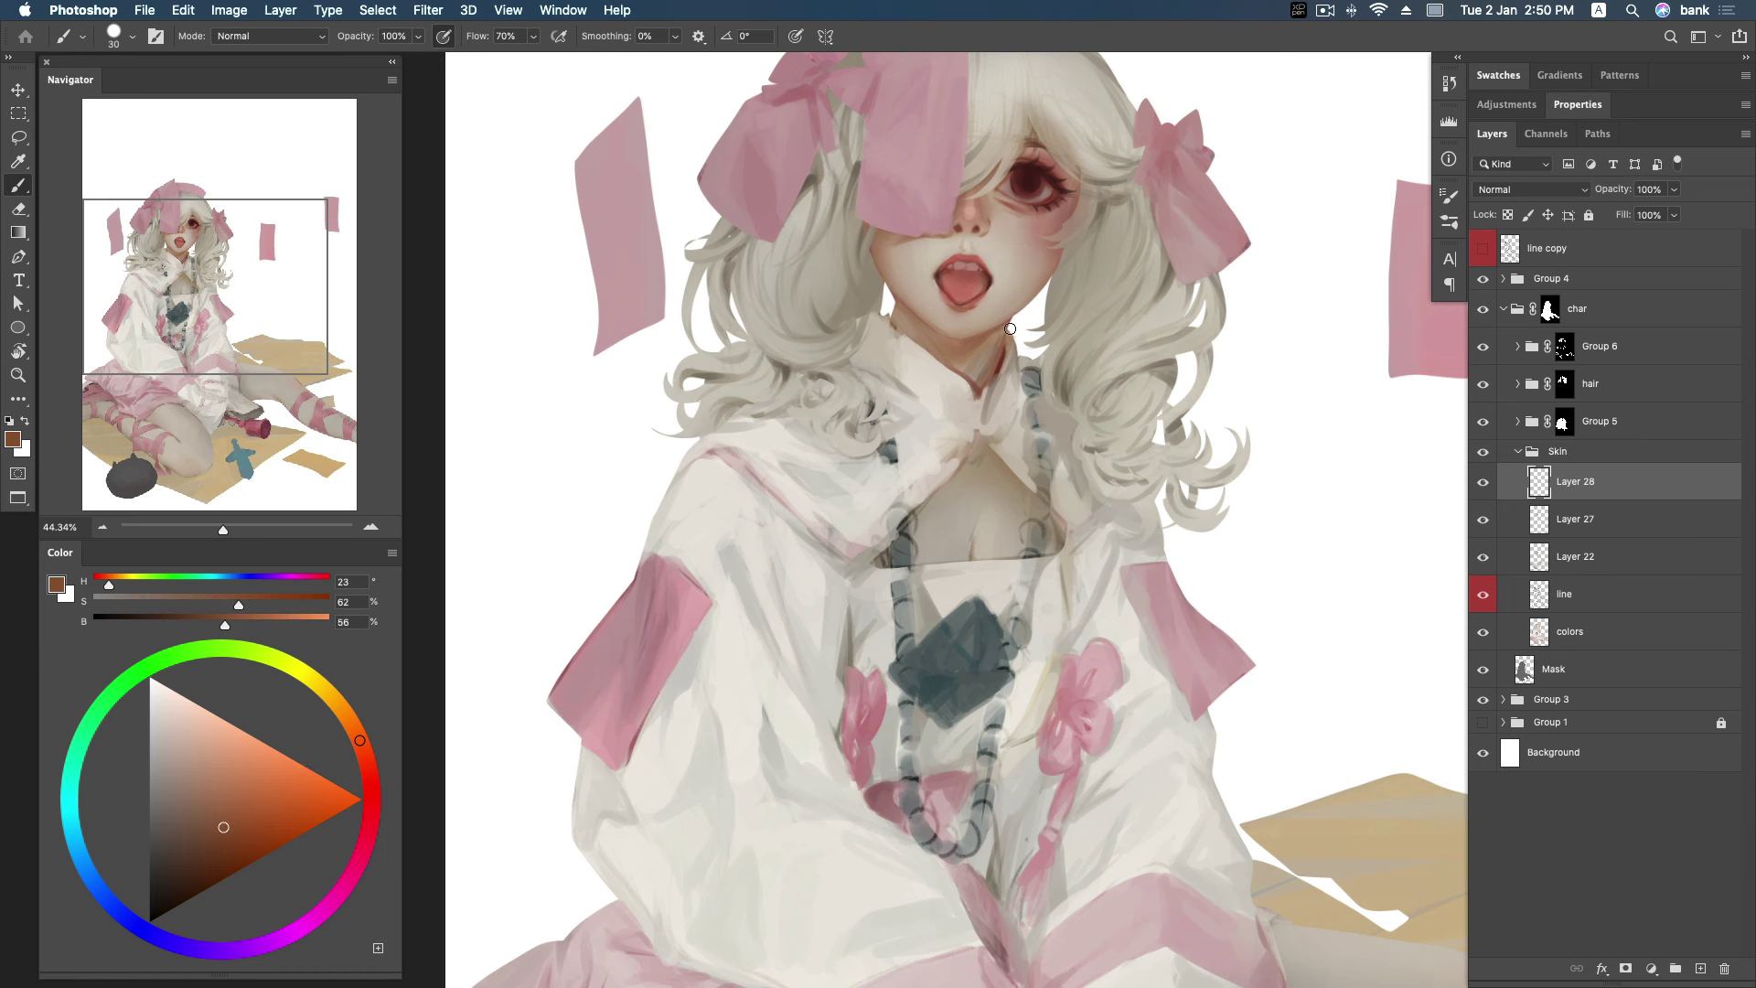
pyautogui.keyDown('alt'); pyautogui.click(965, 359); pyautogui.keyUp('alt')
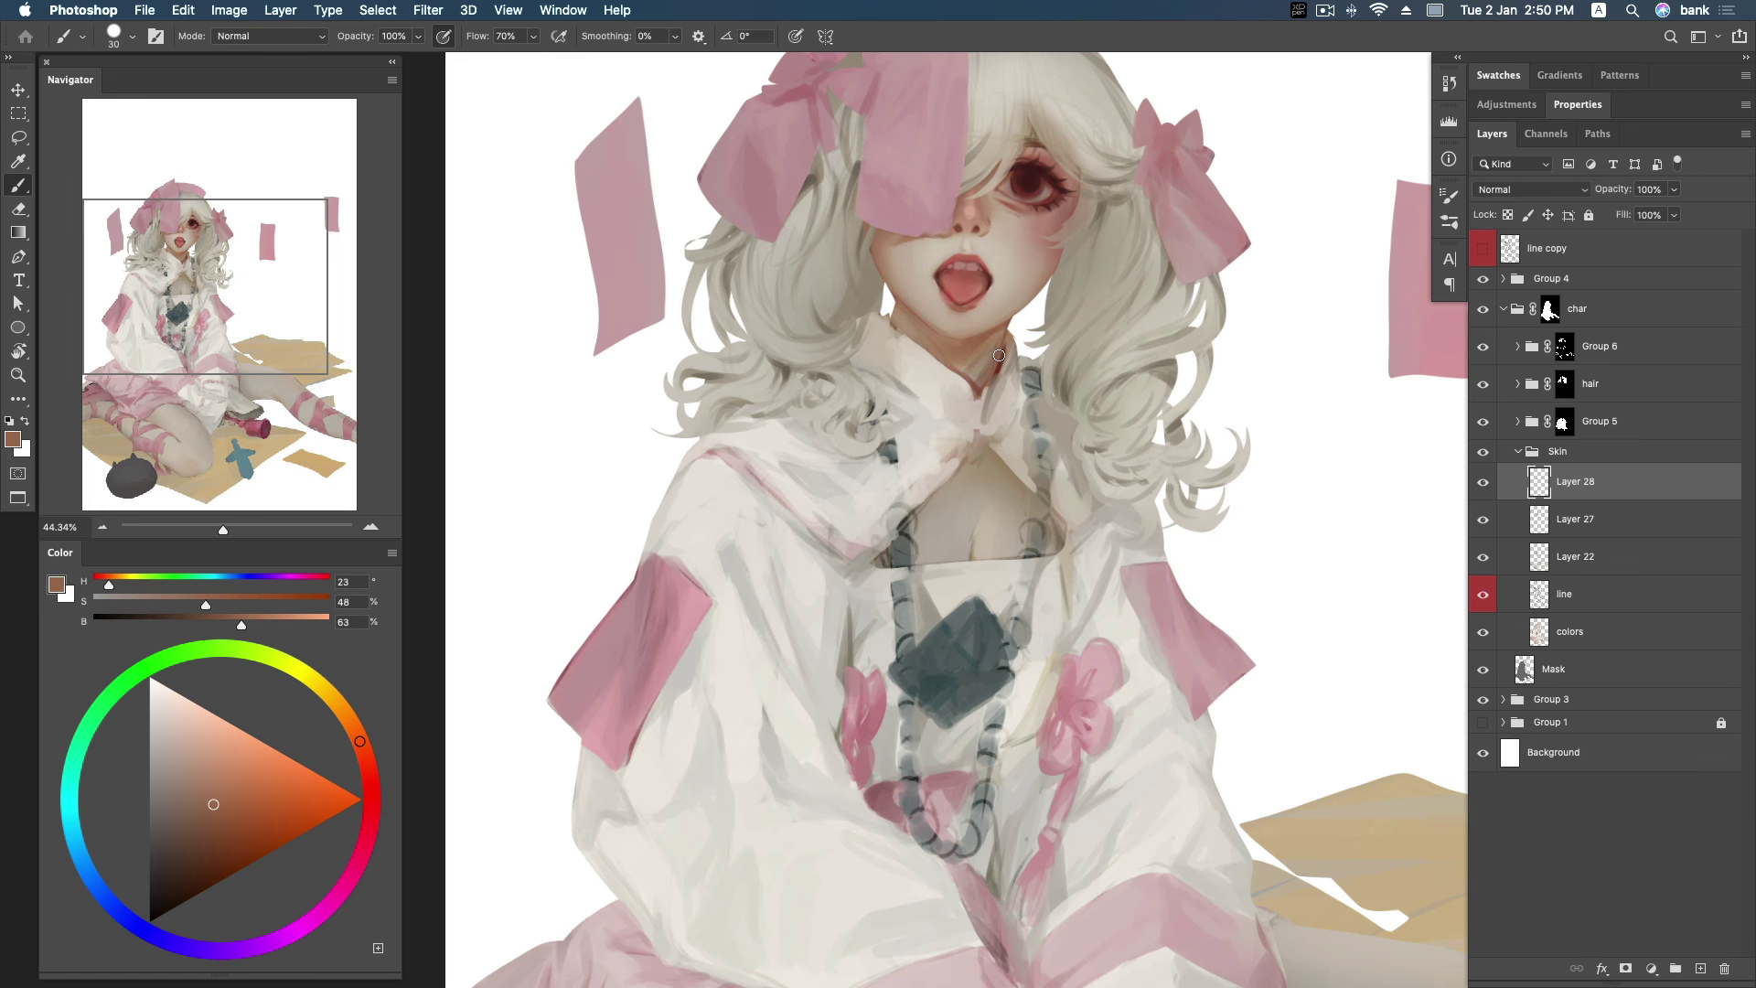
pyautogui.keyDown('alt'); pyautogui.click(971, 344); pyautogui.keyUp('alt')
pyautogui.keyDown('alt'); pyautogui.click(944, 347); pyautogui.keyUp('alt')
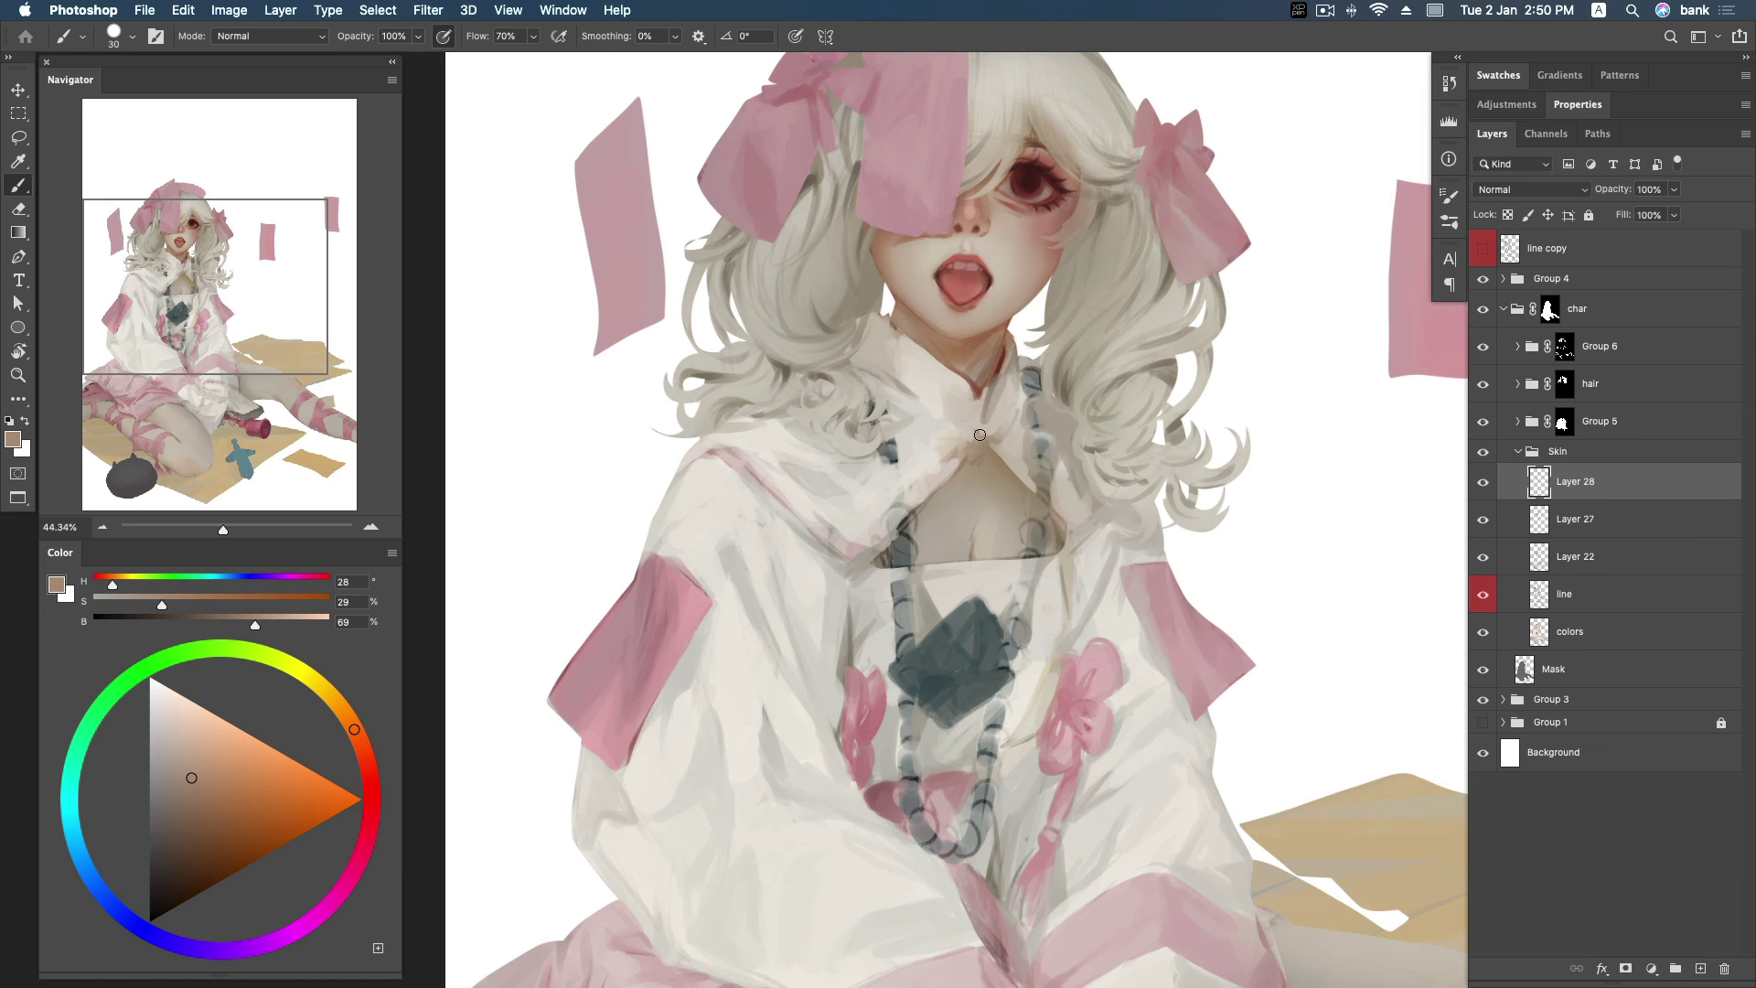
pyautogui.click(196, 796)
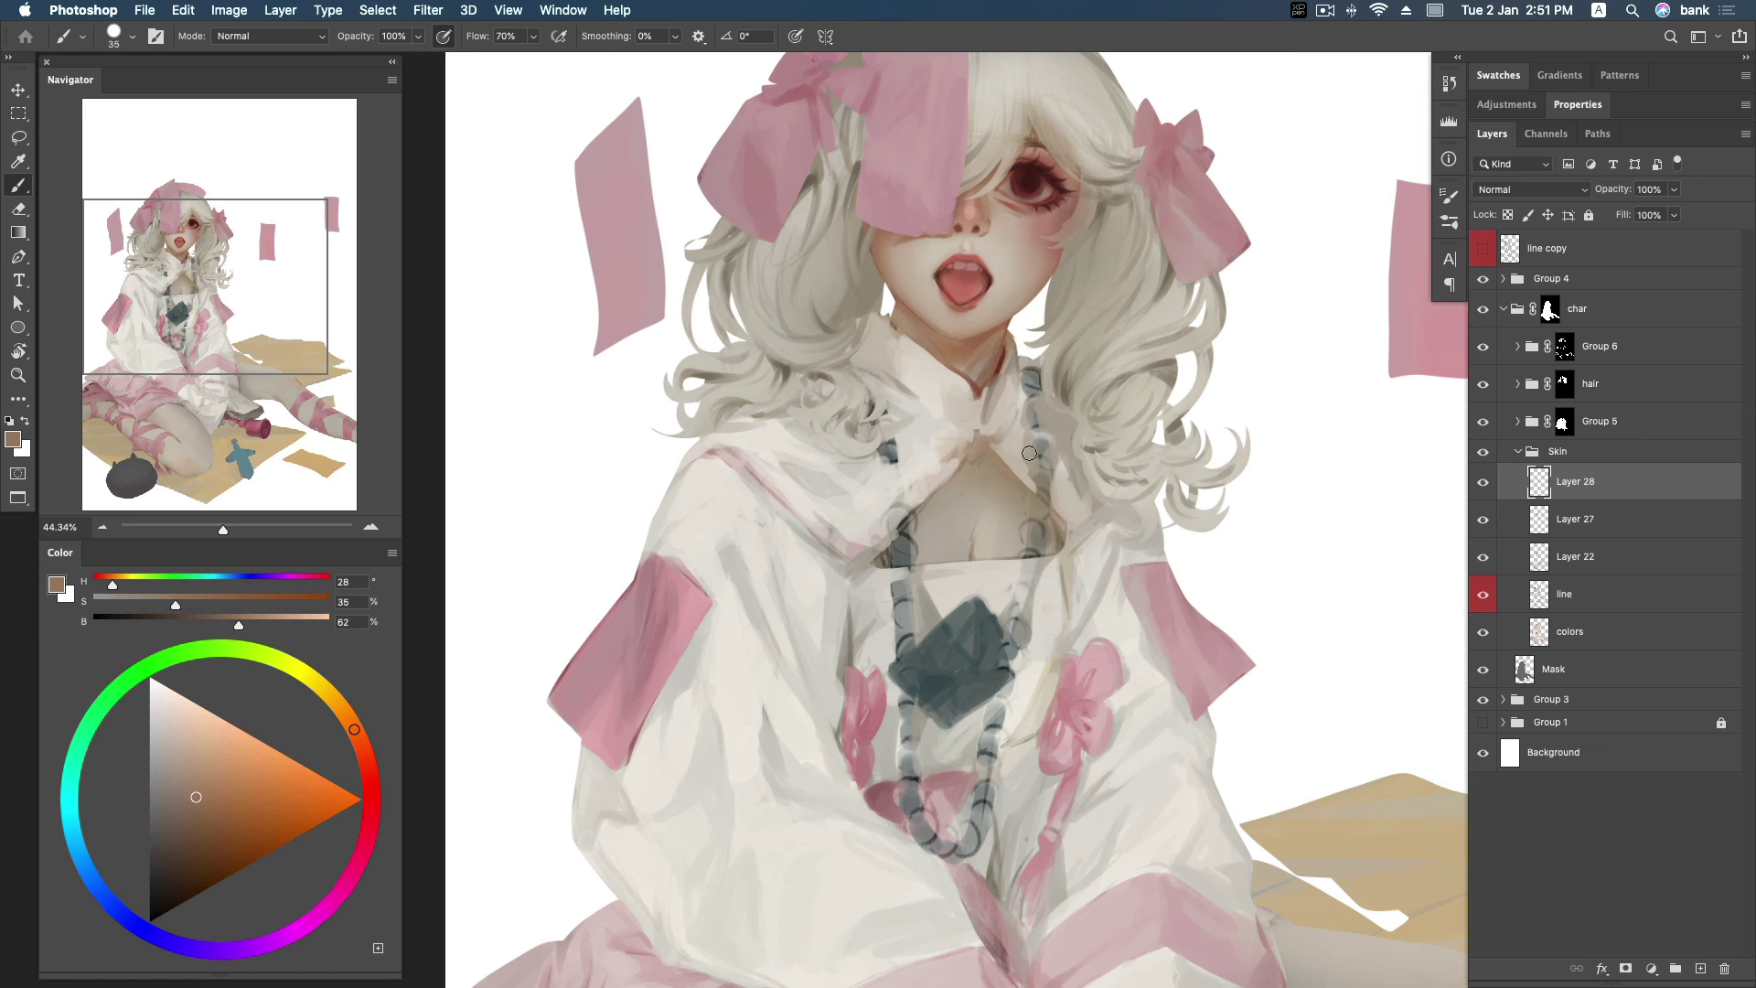
pyautogui.press(']')
pyautogui.press(']')
pyautogui.press(']')
pyautogui.press('[')
pyautogui.press('[')
pyautogui.press('[')
pyautogui.hotkey('ctrl', 'z')
pyautogui.moveTo(213, 791); pyautogui.dragTo(176, 819)
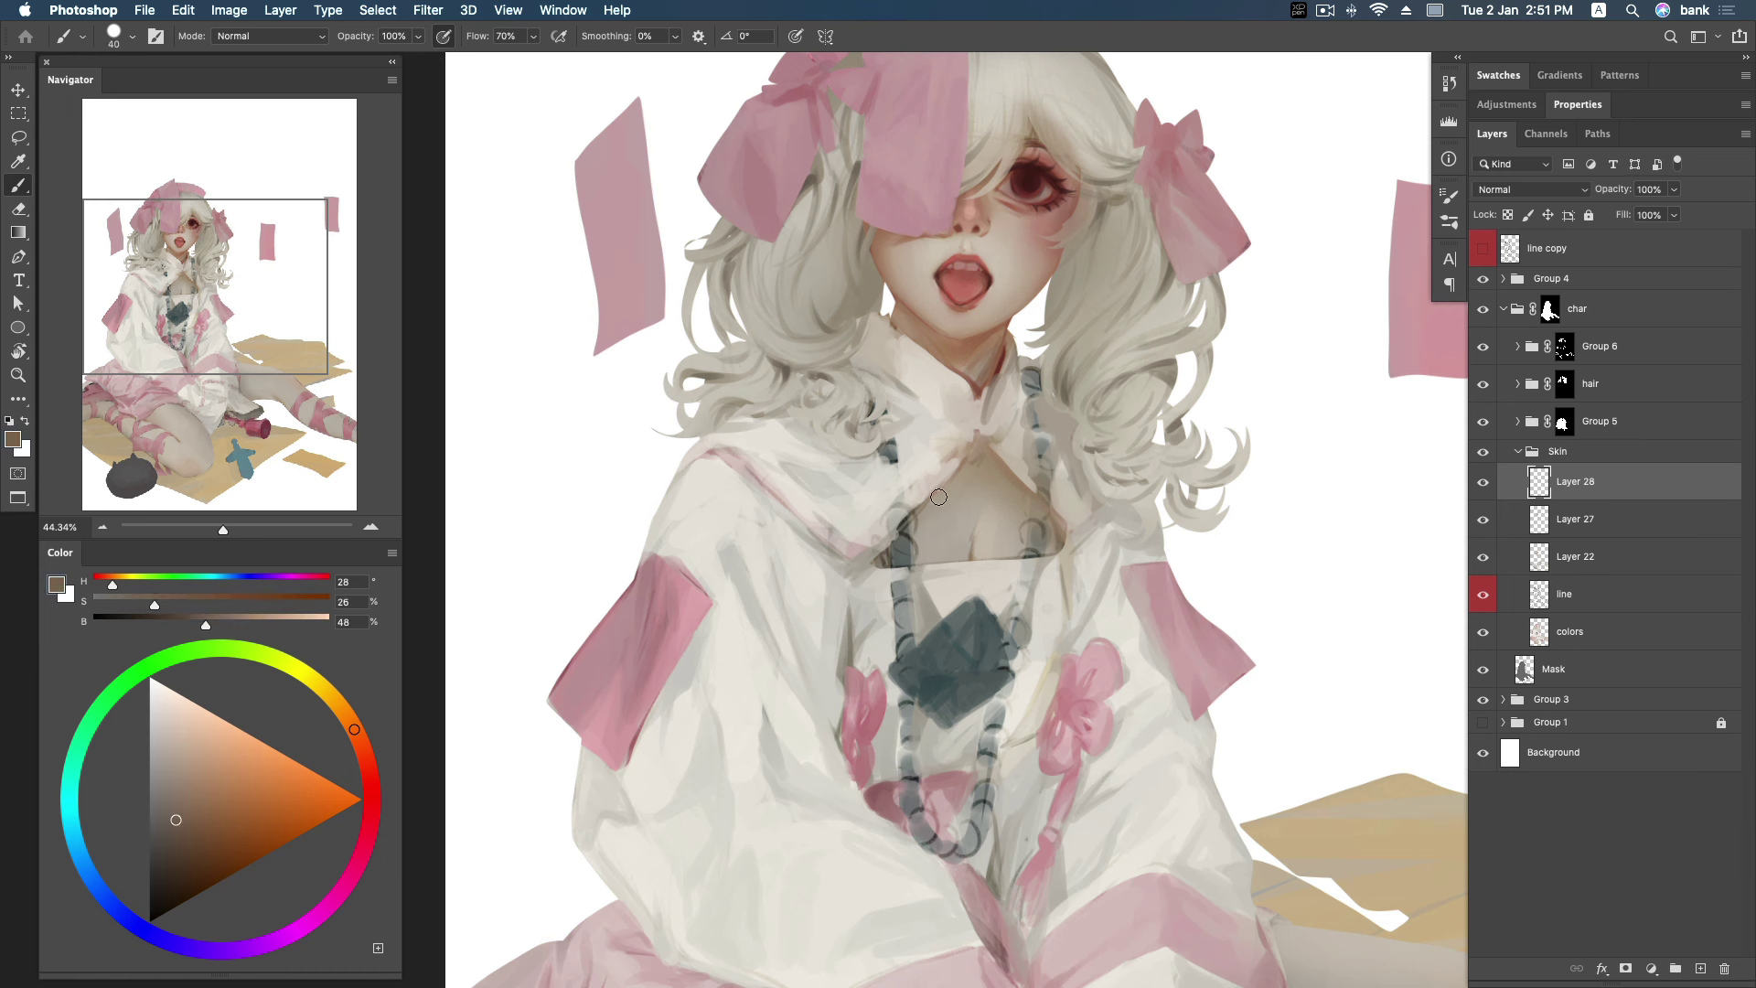
pyautogui.press(']')
pyautogui.press(']')
pyautogui.press('[')
pyautogui.press('[')
pyautogui.moveTo(1060, 525); pyautogui.dragTo(1064, 557)
# Zoom in on the skirt and legs and pick a darker beige skin tone.
pyautogui.press('z')
pyautogui.moveTo(1160, 587); pyautogui.dragTo(1081, 676)
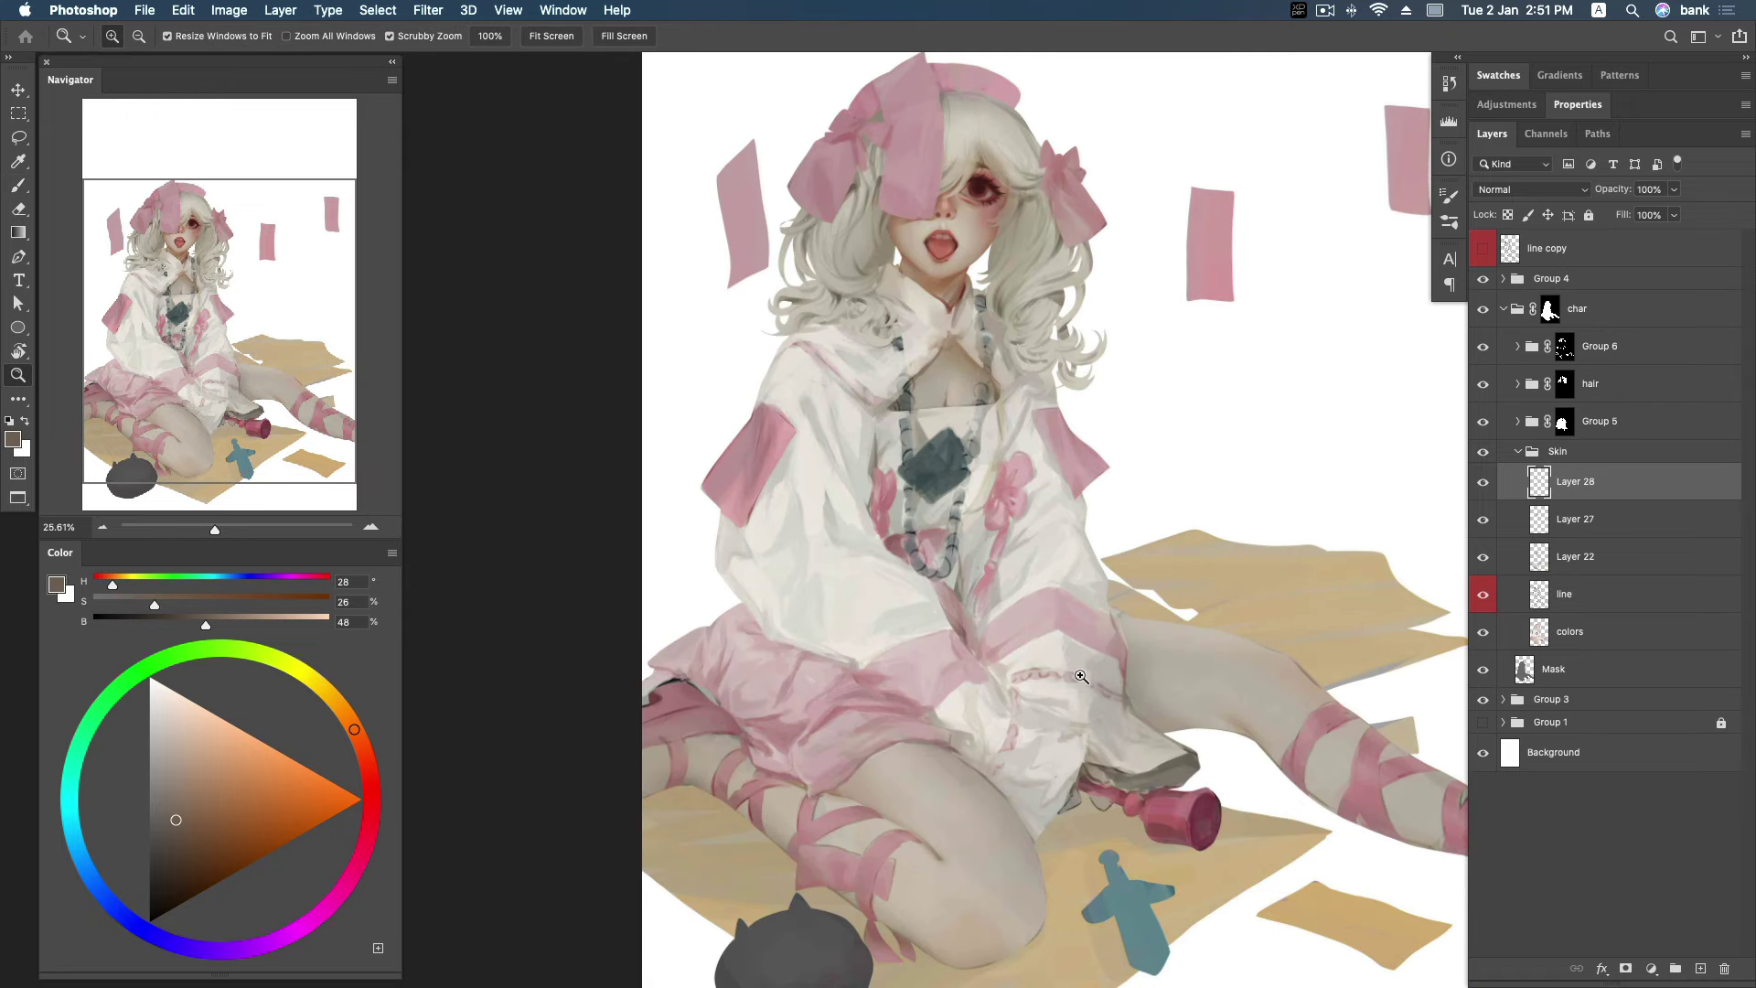
pyautogui.moveTo(980, 750); pyautogui.dragTo(1061, 752)
pyautogui.press('b')
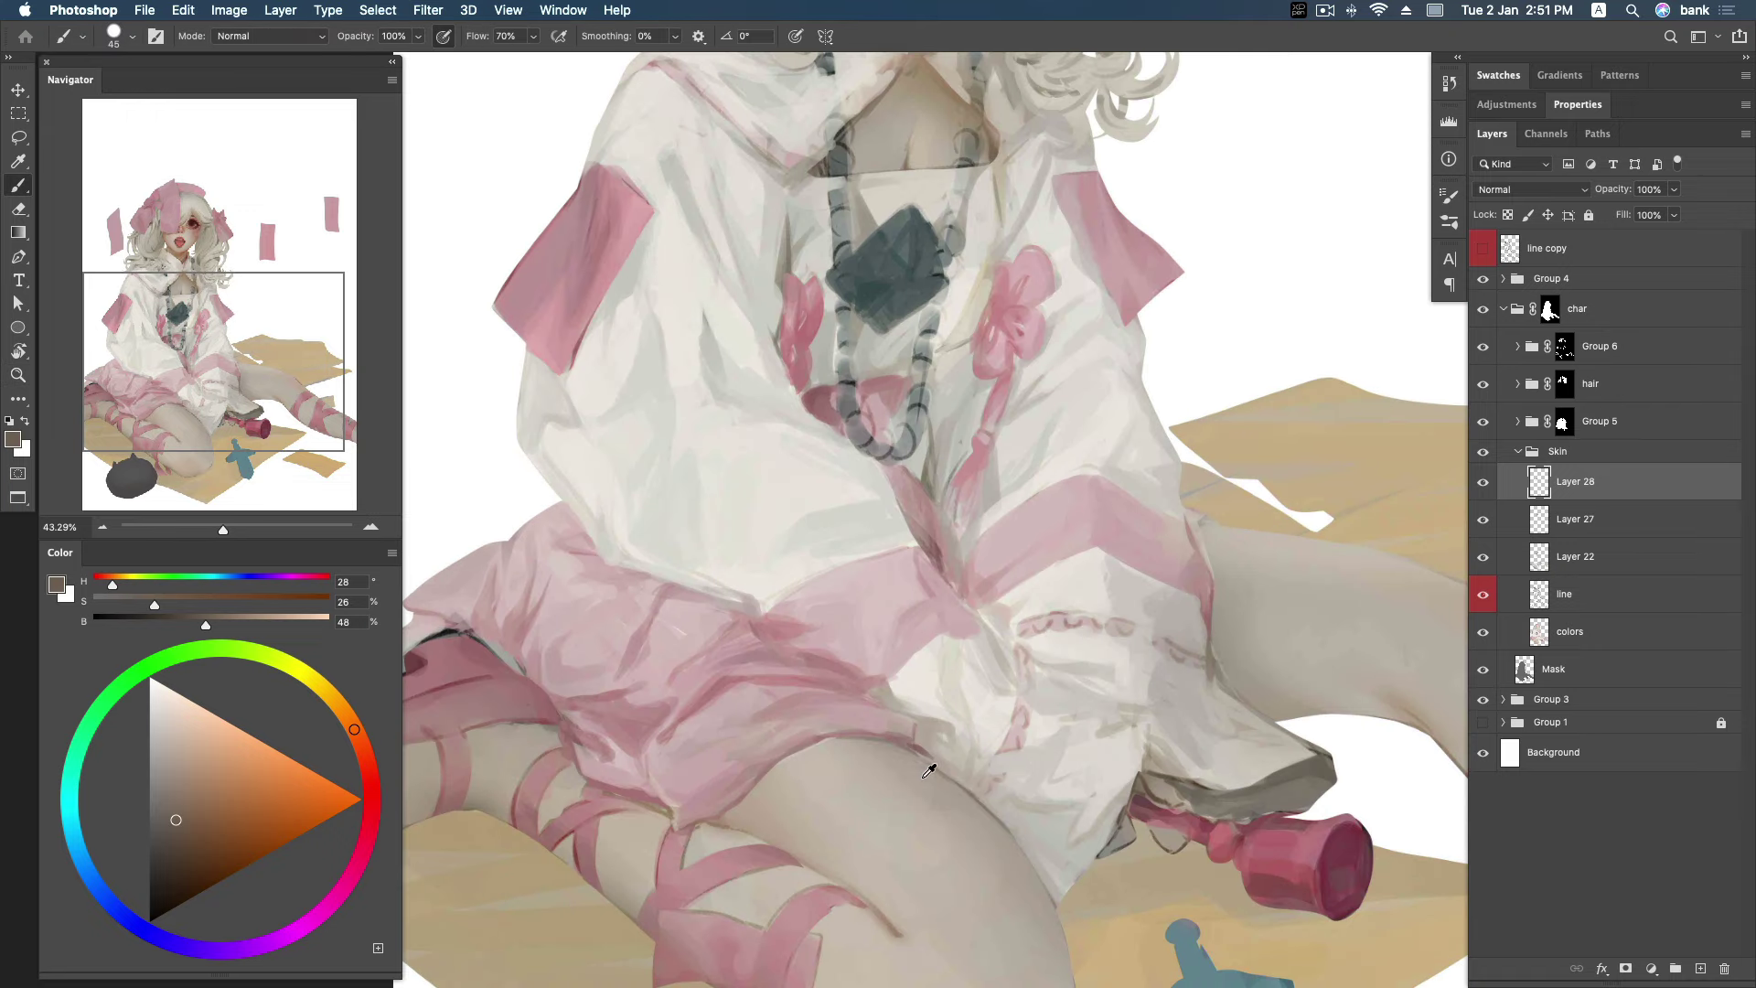
pyautogui.keyDown('alt'); pyautogui.click(929, 771); pyautogui.keyUp('alt')
pyautogui.keyDown('alt'); pyautogui.click(915, 724); pyautogui.keyUp('alt')
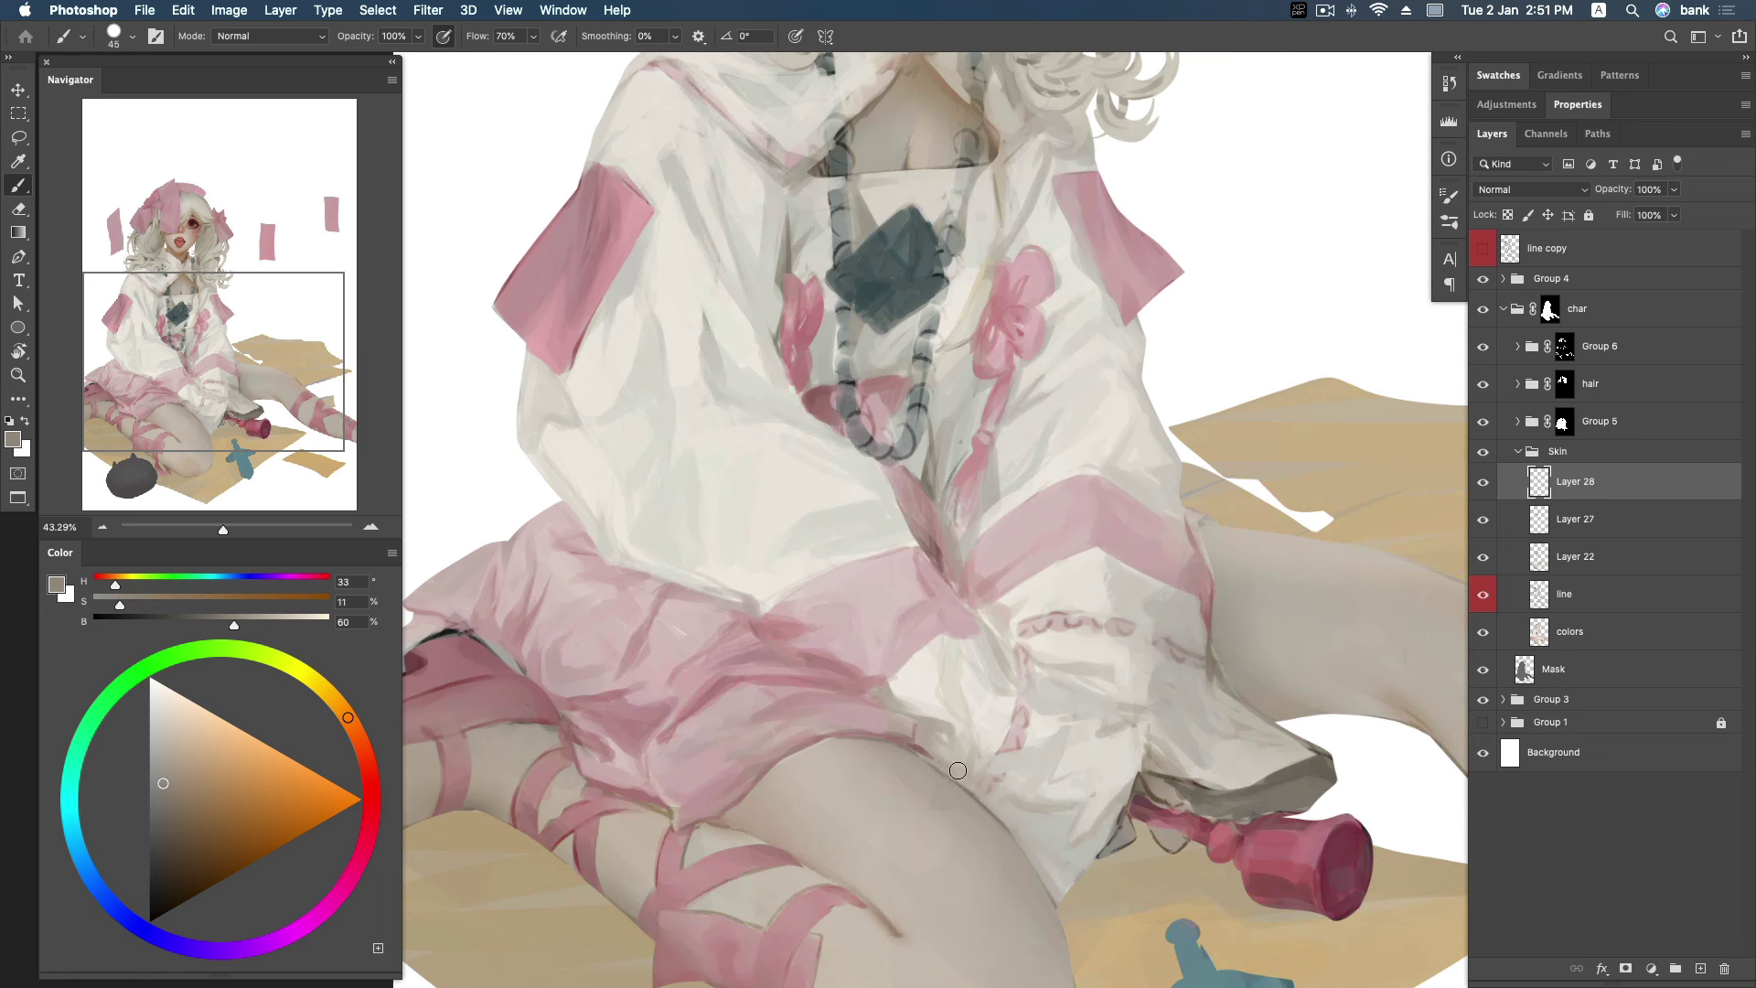
pyautogui.moveTo(903, 839); pyautogui.dragTo(879, 720)
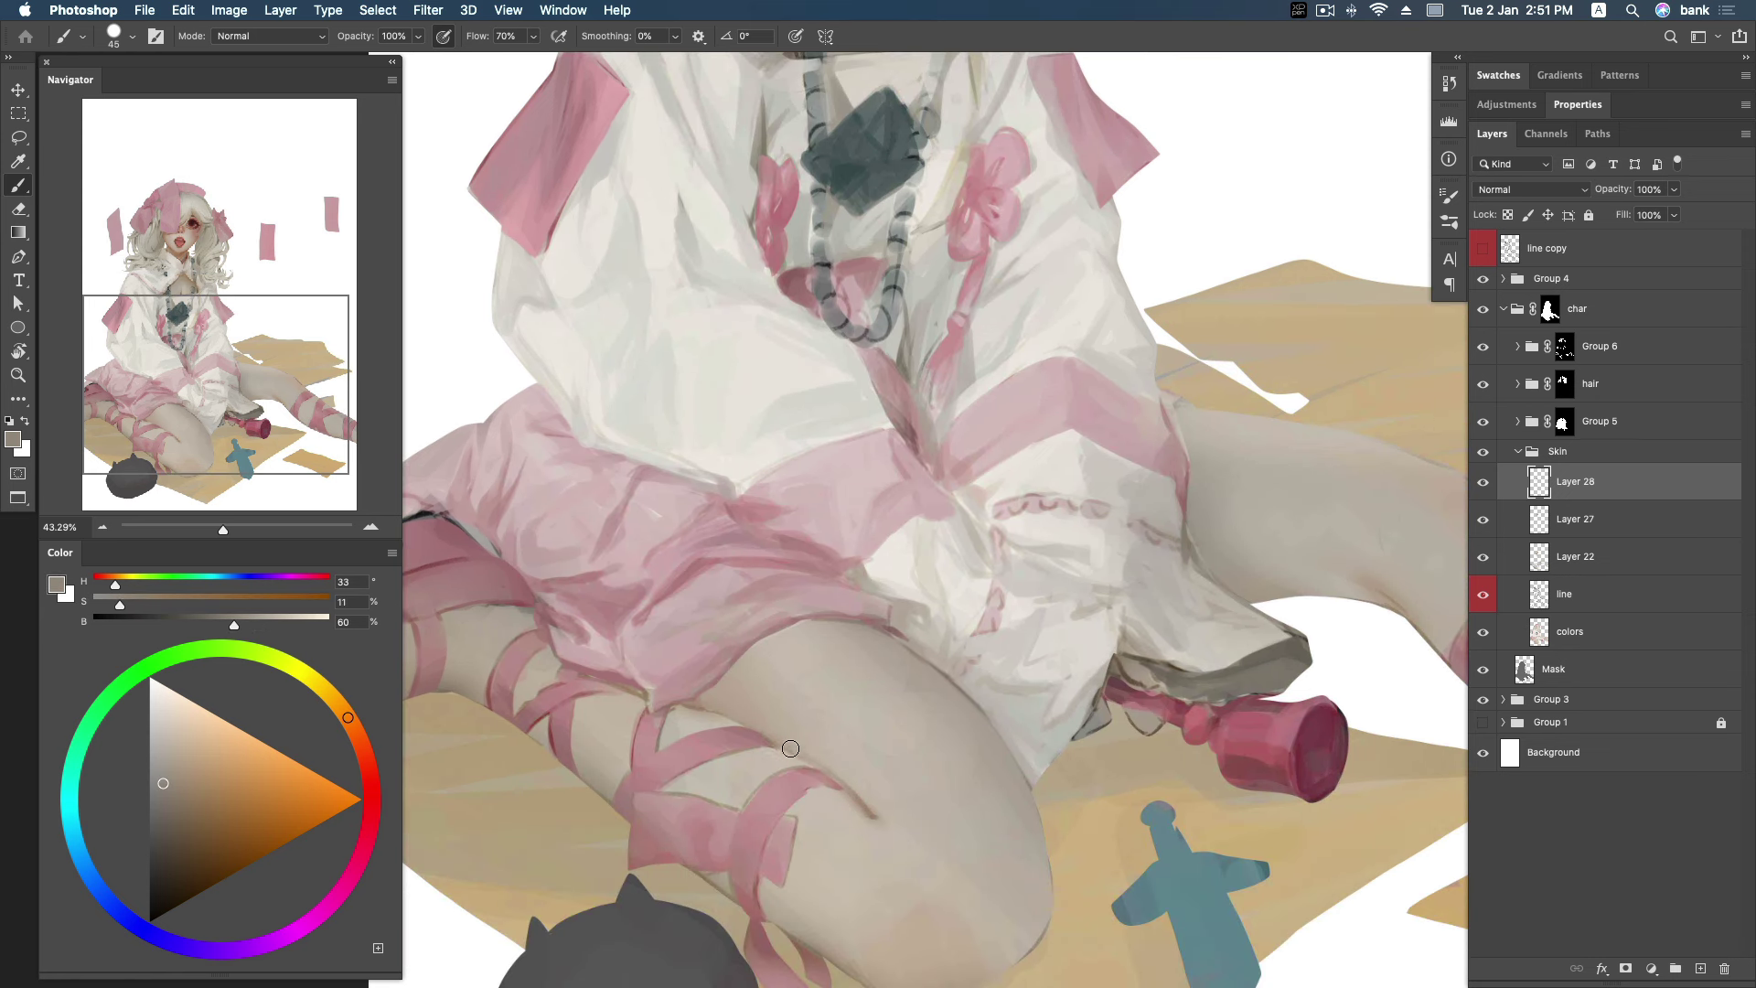
# Paint a reddish-brown shadow down the thigh toward the knee with a smaller brush.
pyautogui.keyDown('alt'); pyautogui.click(871, 812); pyautogui.keyUp('alt')
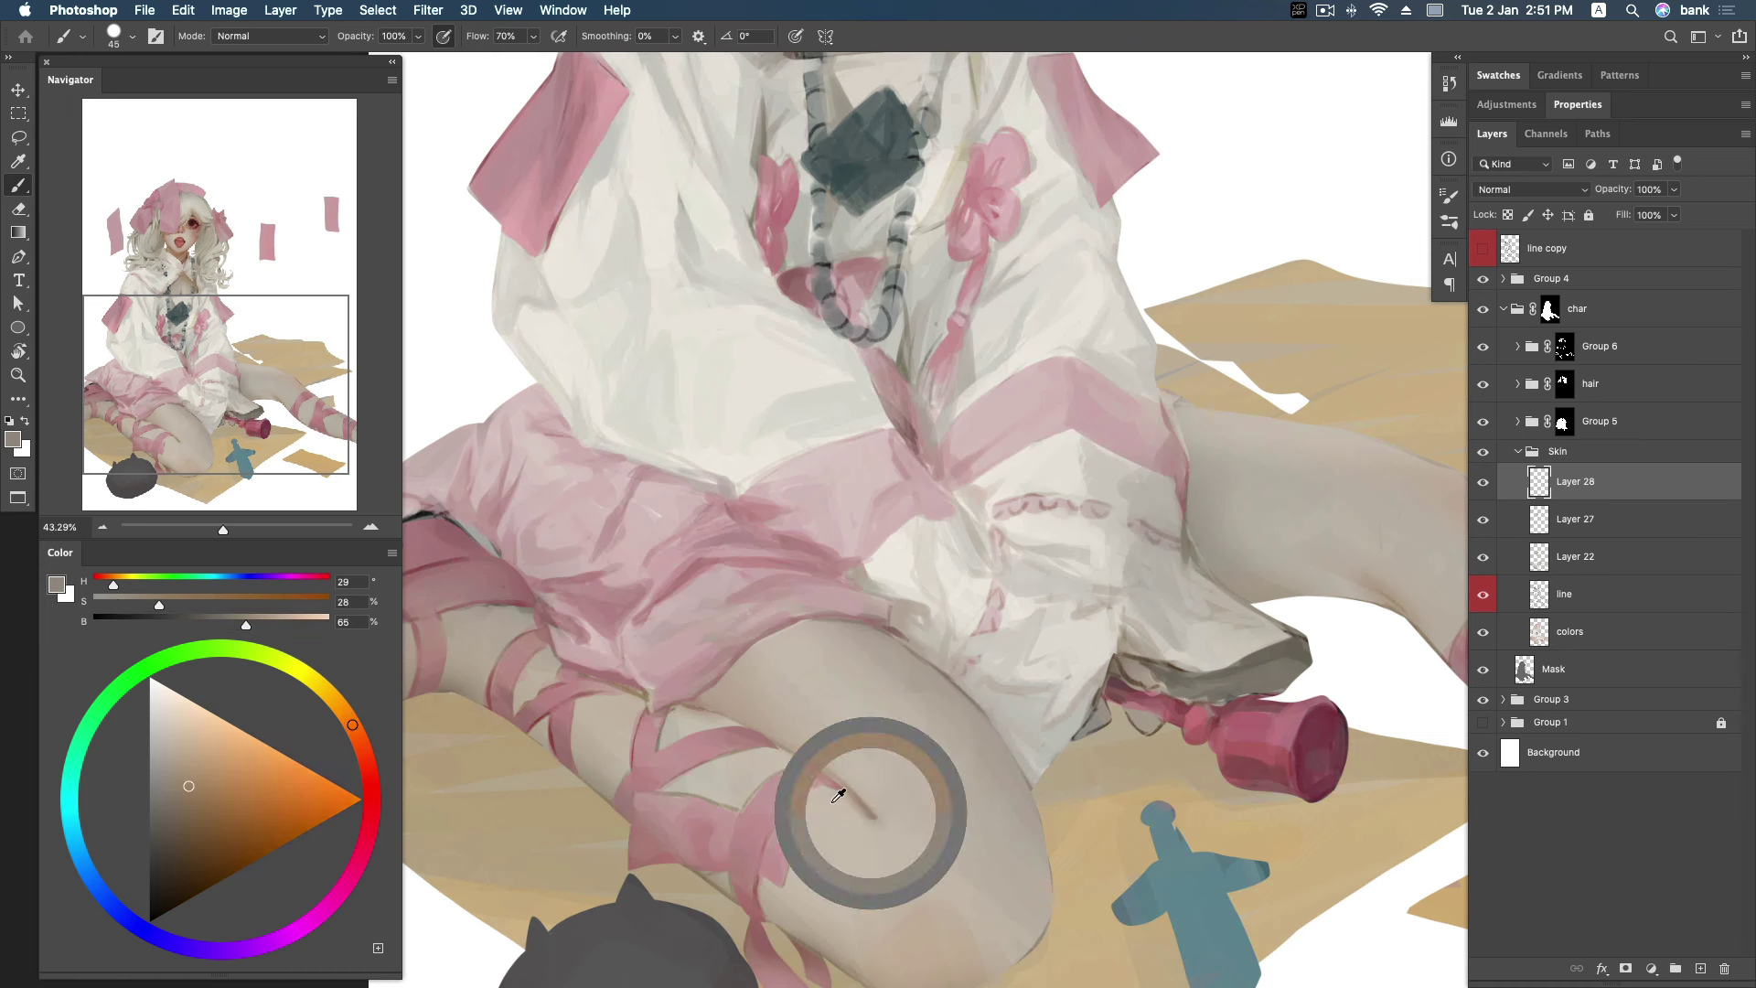
pyautogui.click(360, 743)
pyautogui.press('[')
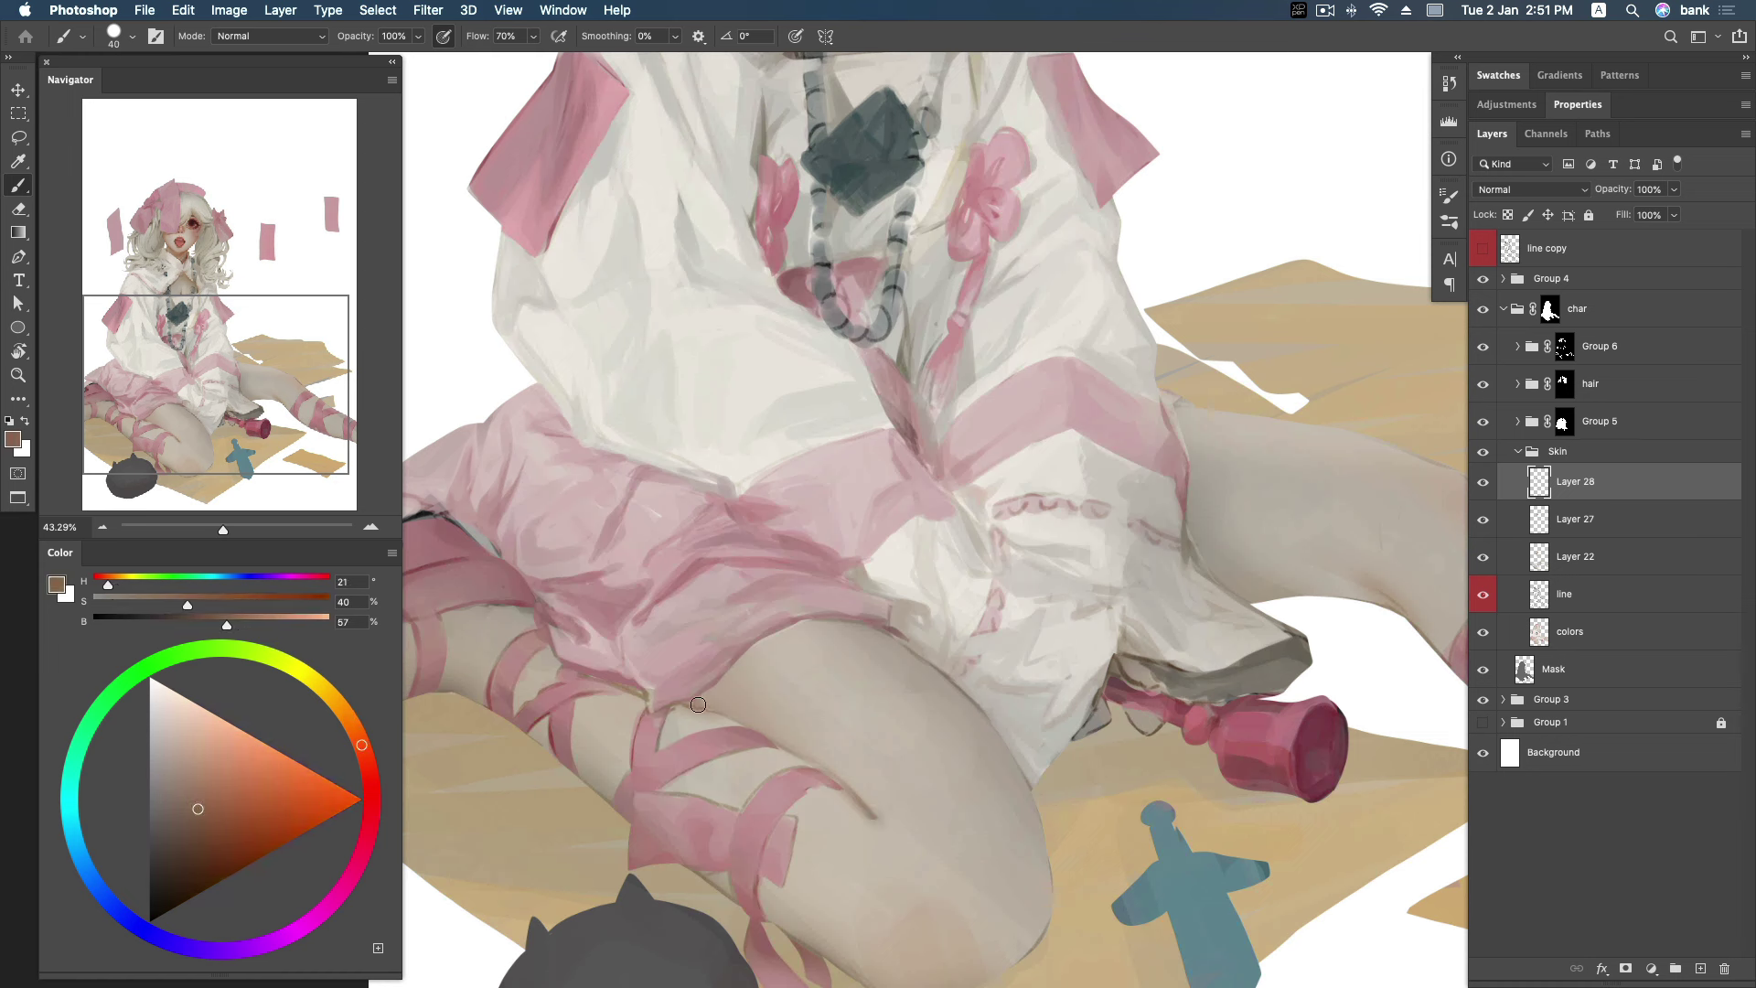
pyautogui.press('[')
pyautogui.moveTo(839, 786); pyautogui.dragTo(889, 826)
# Fill out the pink cup's stem in a darker shadow colour, then view the whole figure.
pyautogui.scroll(-3, 897, 791)
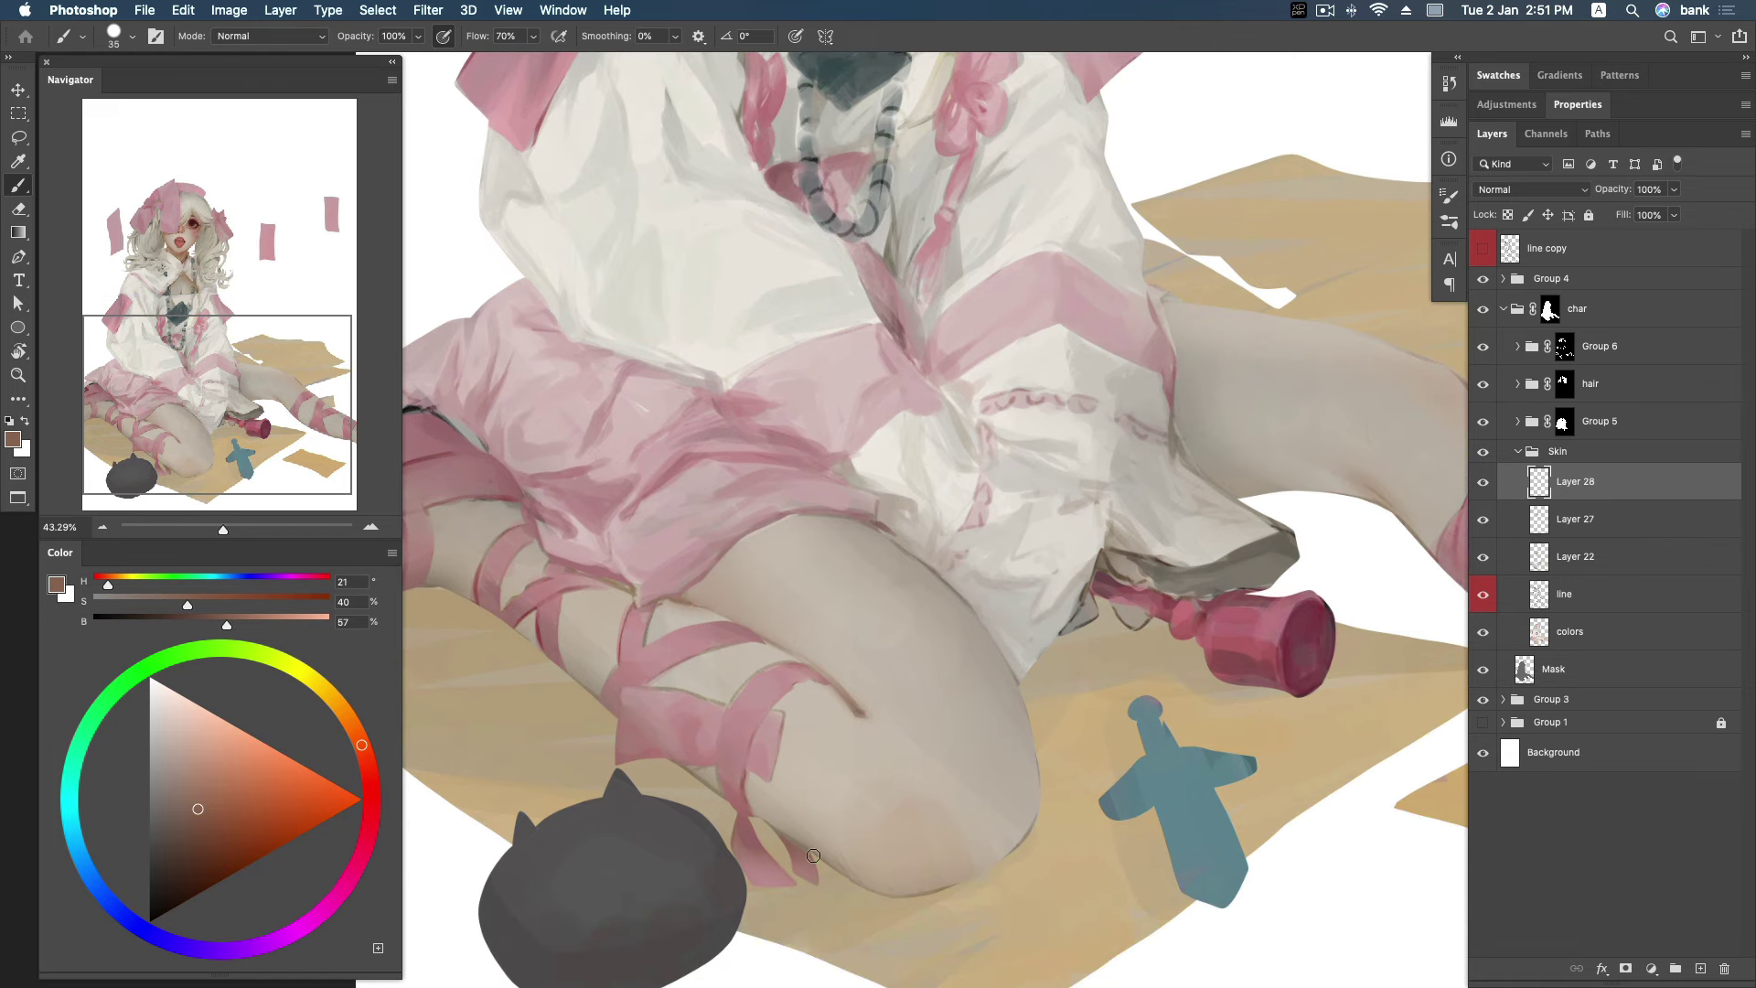
pyautogui.scroll(2, 759, 631)
pyautogui.hscroll(-2, 759, 631)
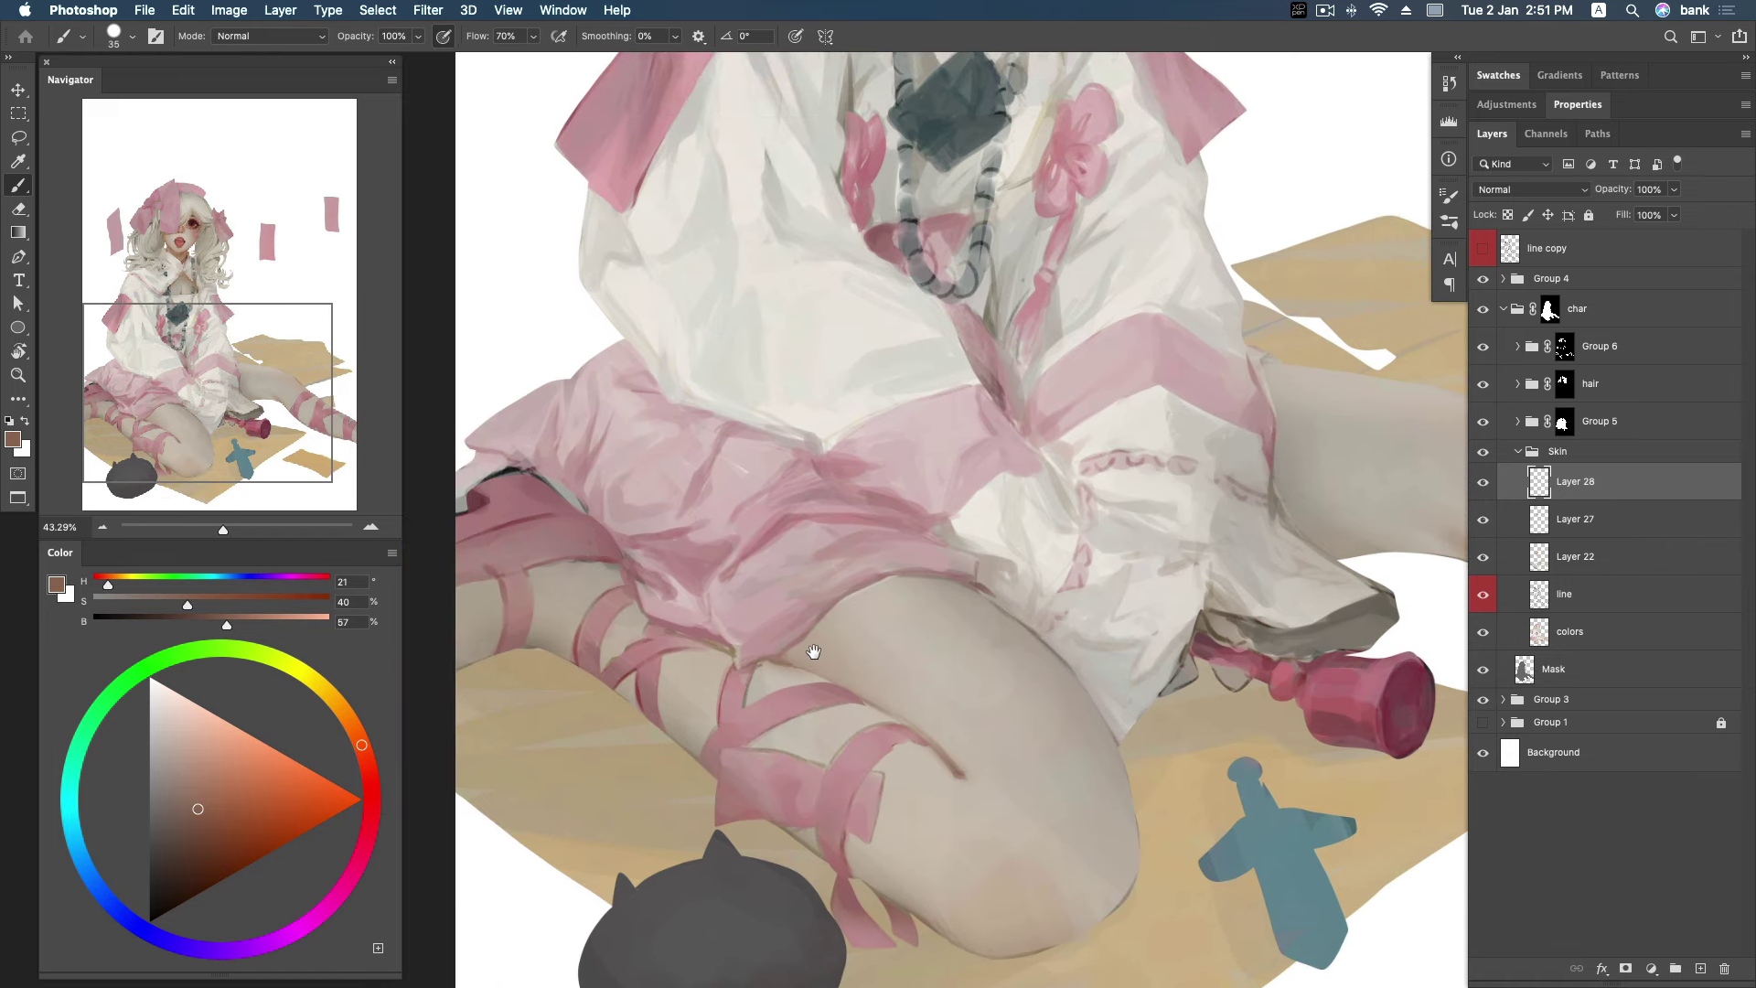
pyautogui.keyDown('alt'); pyautogui.click(527, 640); pyautogui.keyUp('alt')
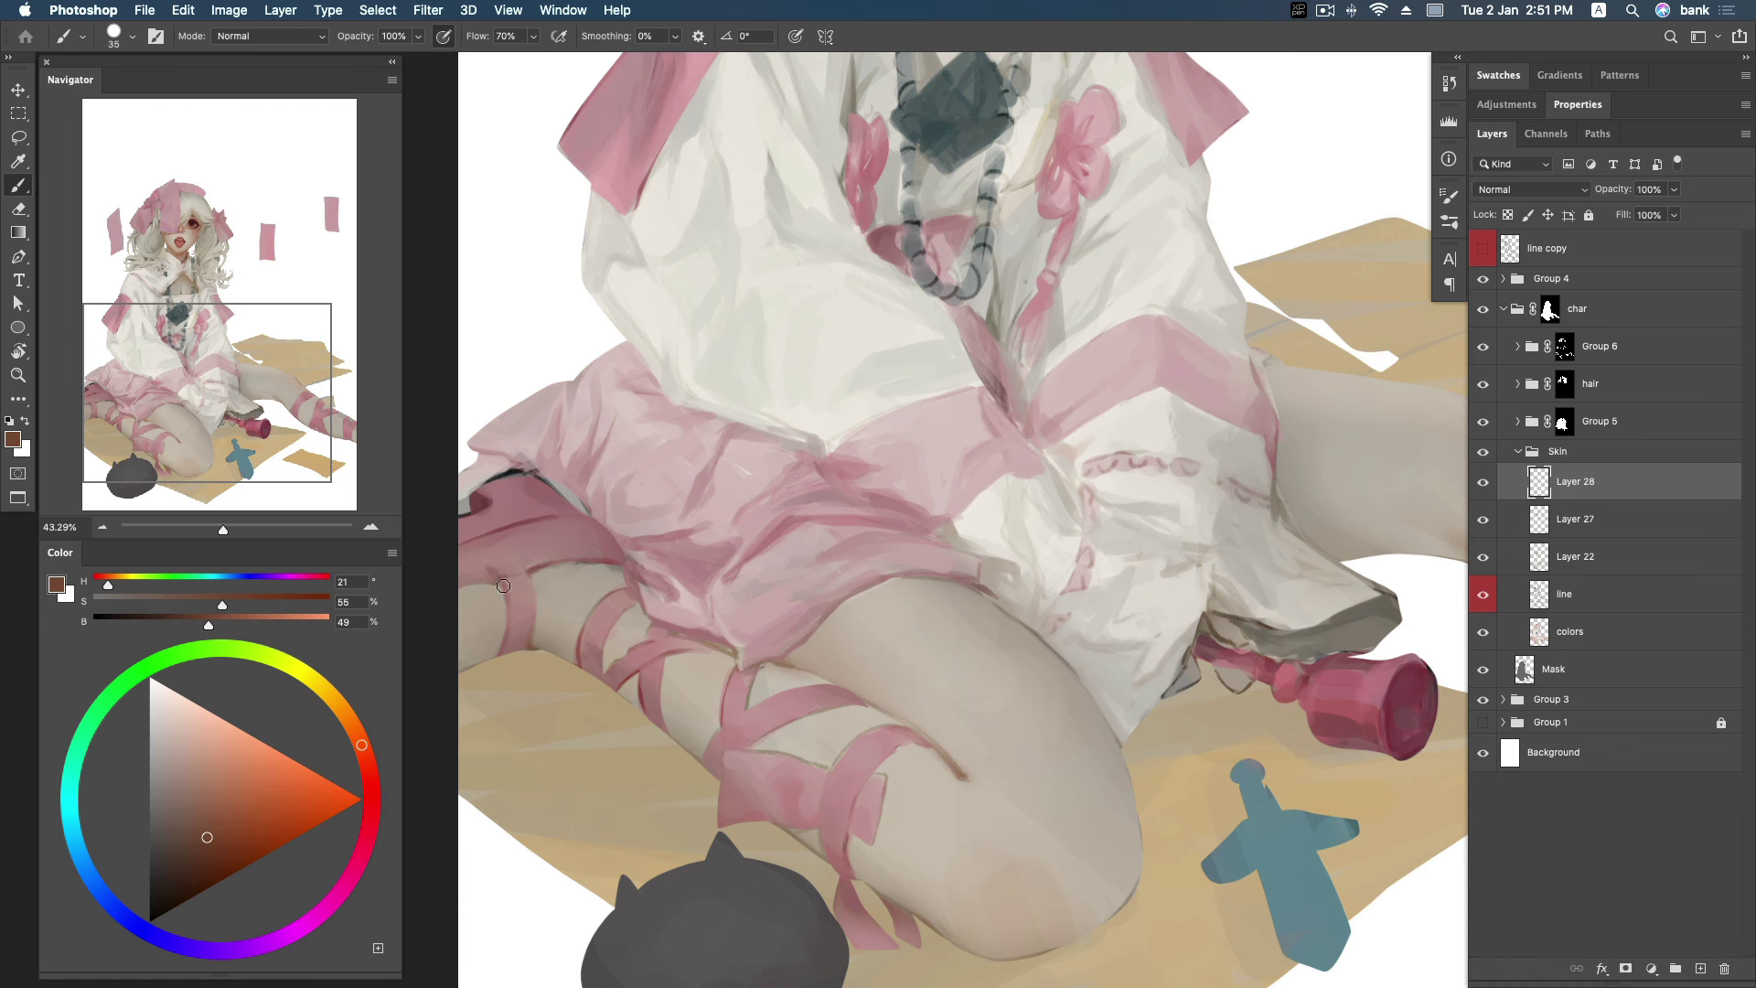
pyautogui.hscroll(5, 754, 445)
pyautogui.hscroll(1, 778, 619)
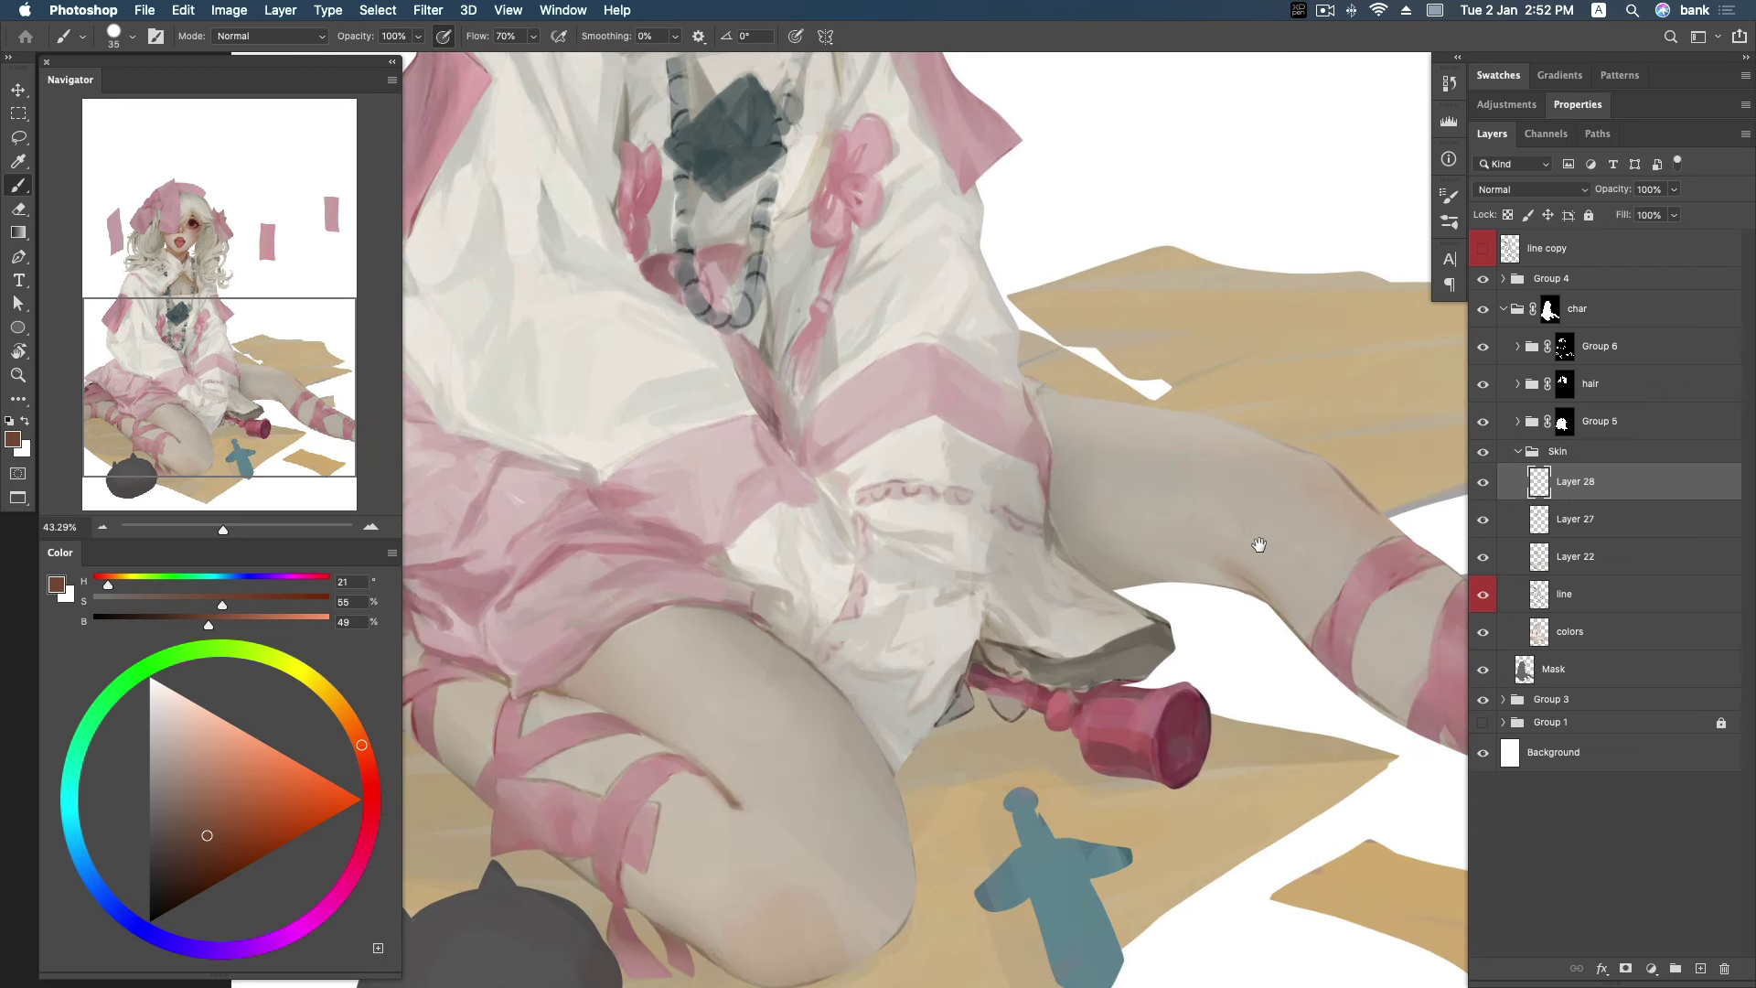
pyautogui.hscroll(3, 1253, 548)
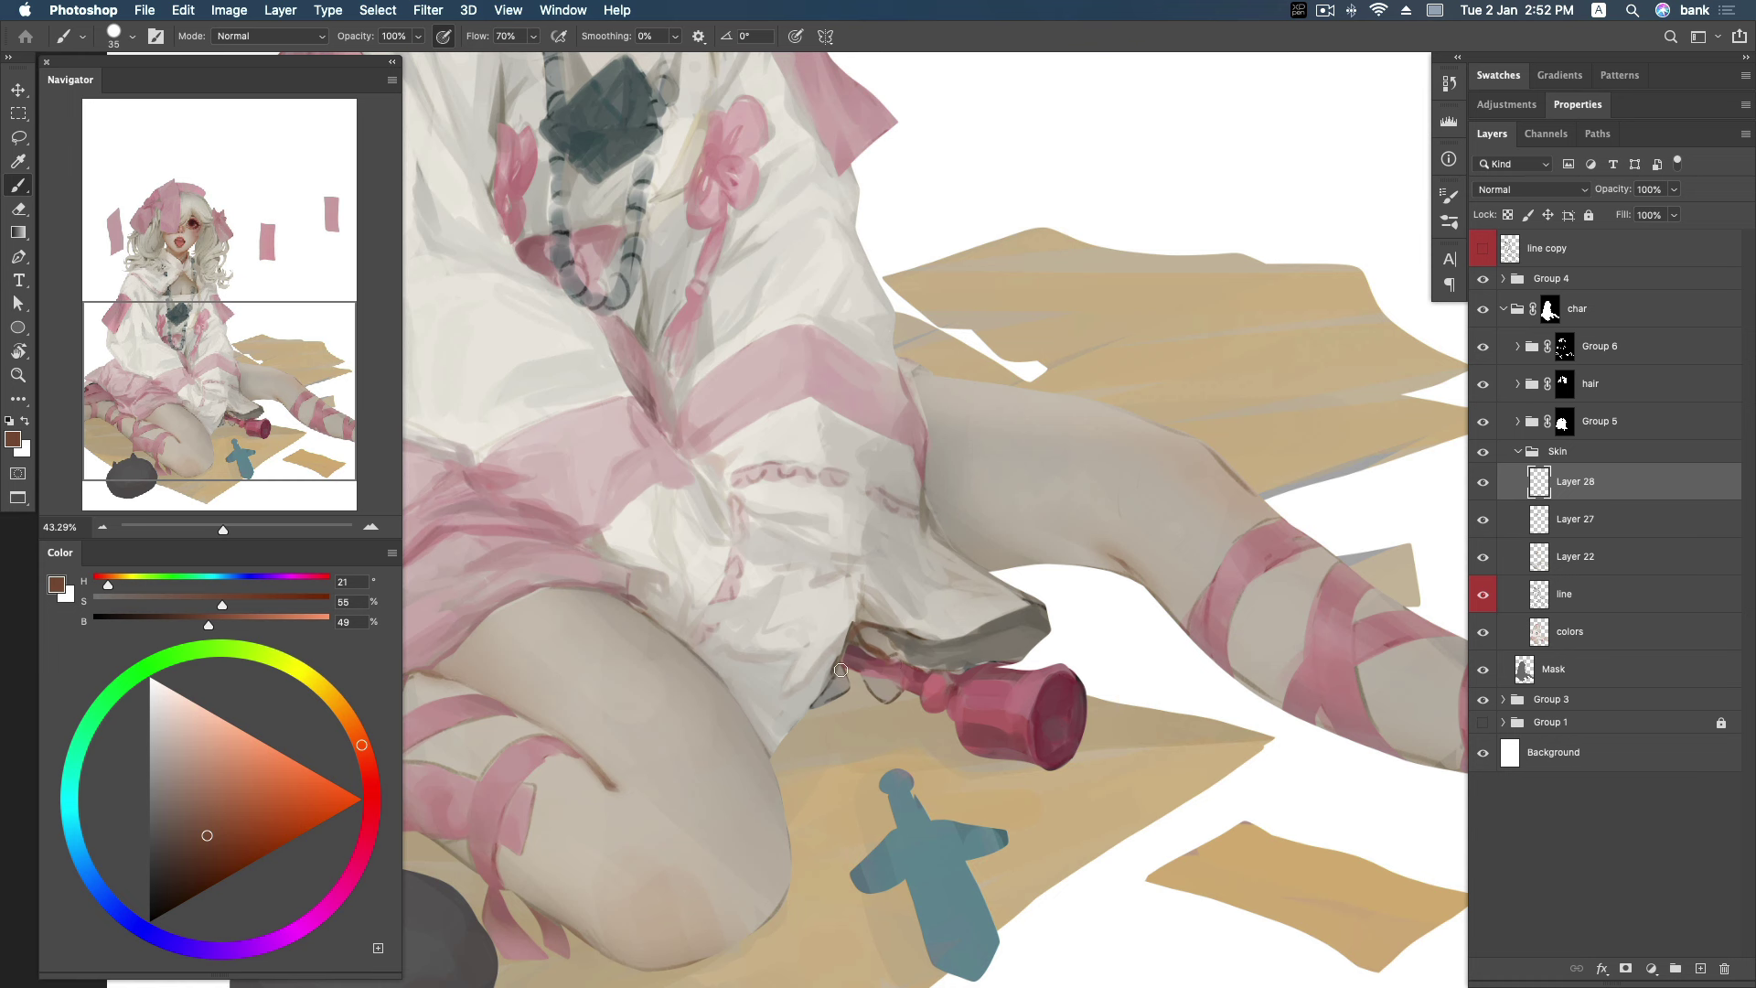
pyautogui.moveTo(879, 669); pyautogui.dragTo(894, 688)
pyautogui.press('z')
pyautogui.moveTo(1080, 495)
pyautogui.mouseDown()
pyautogui.moveTo(1062, 598)
pyautogui.moveTo(1060, 563)
pyautogui.moveTo(1212, 567)
pyautogui.mouseUp()
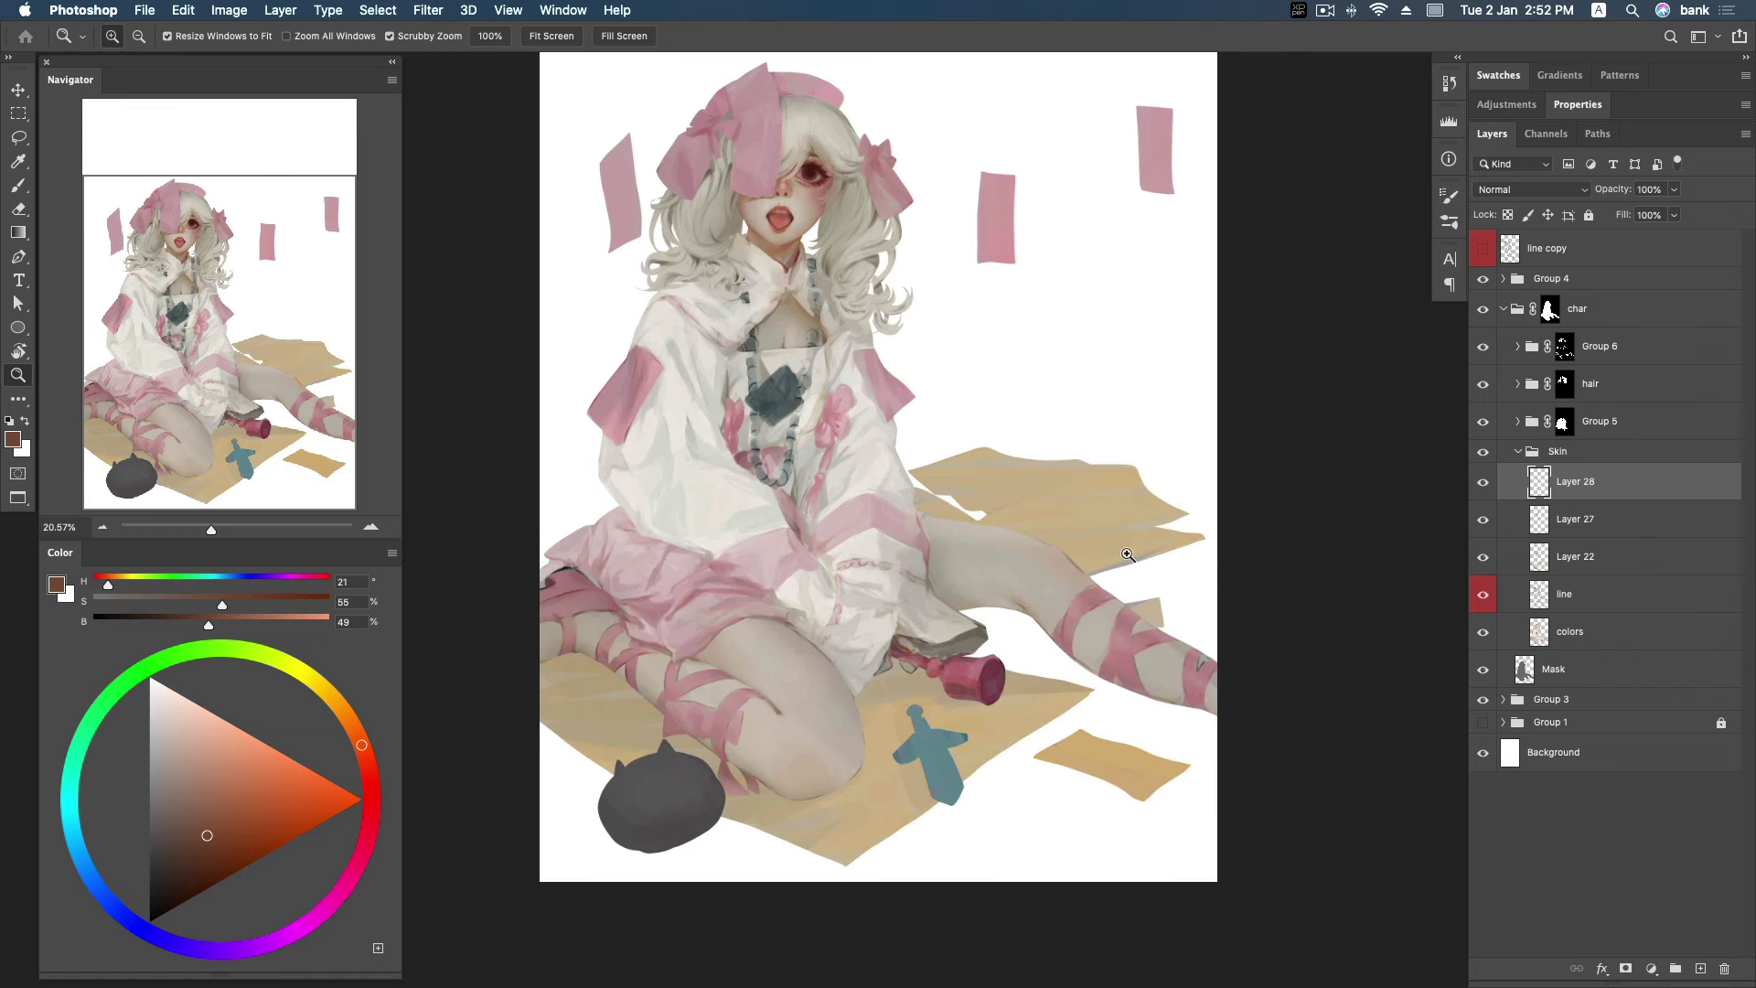
pyautogui.moveTo(639, 603); pyautogui.dragTo(621, 647)
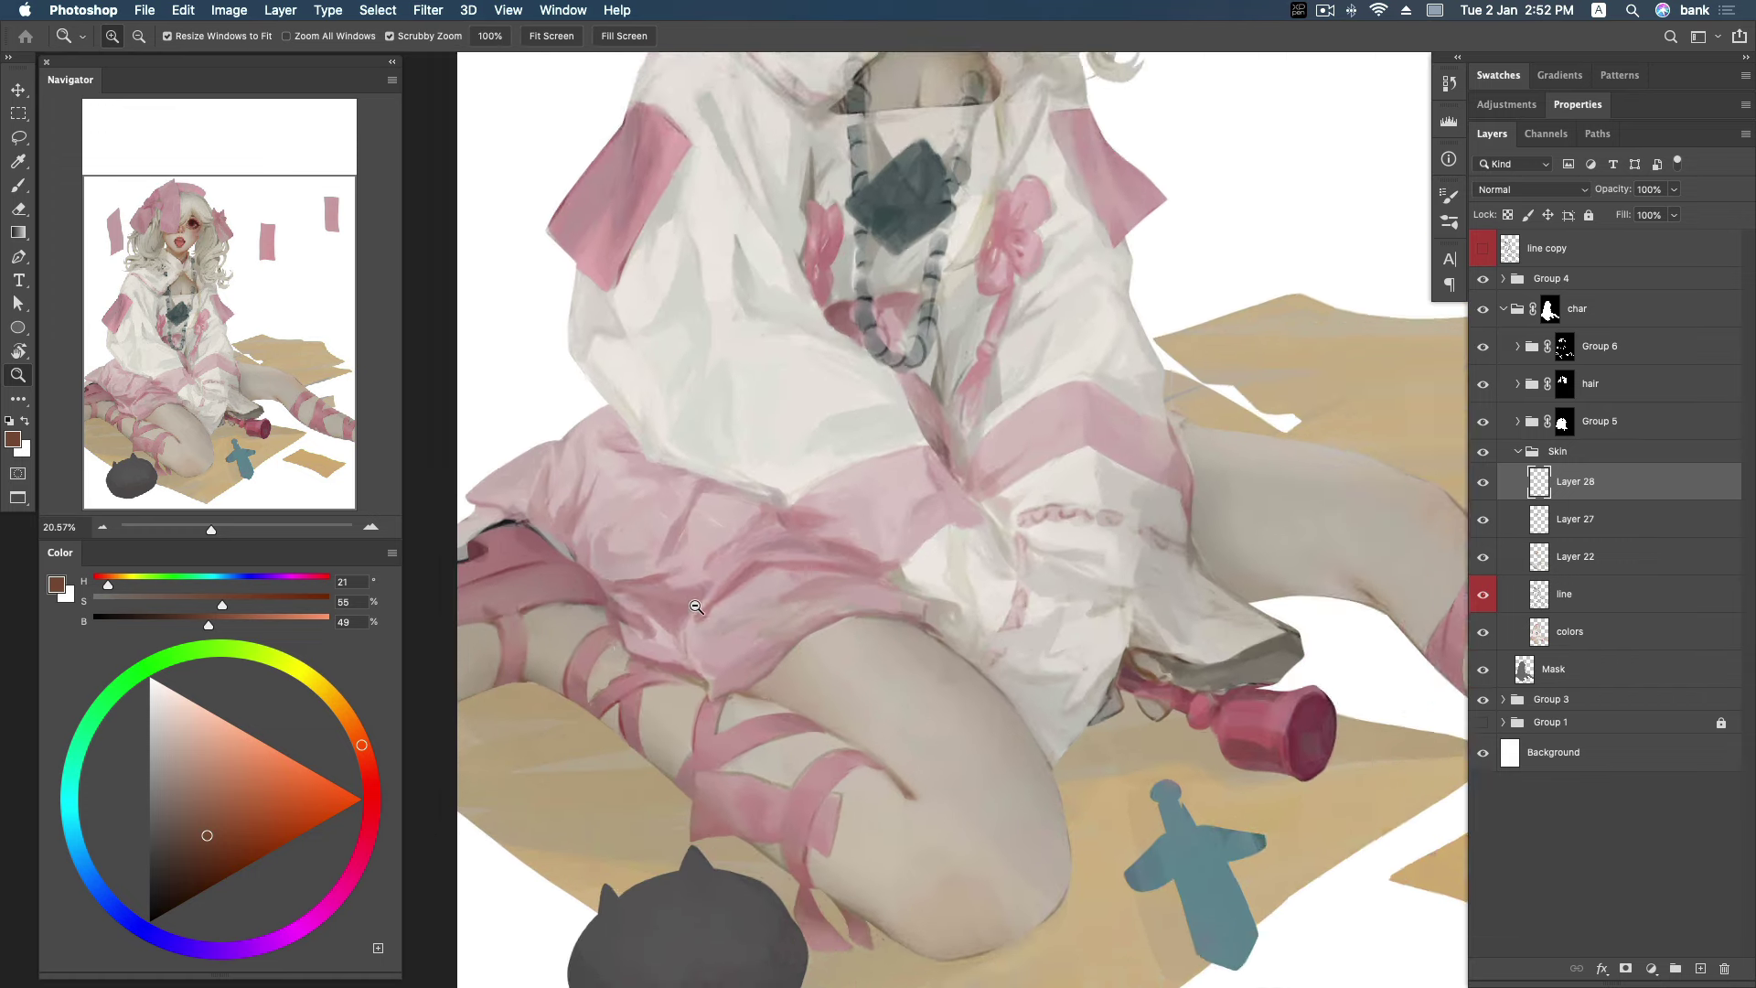
pyautogui.press('b')
pyautogui.keyDown('alt'); pyautogui.click(610, 667); pyautogui.keyUp('alt')
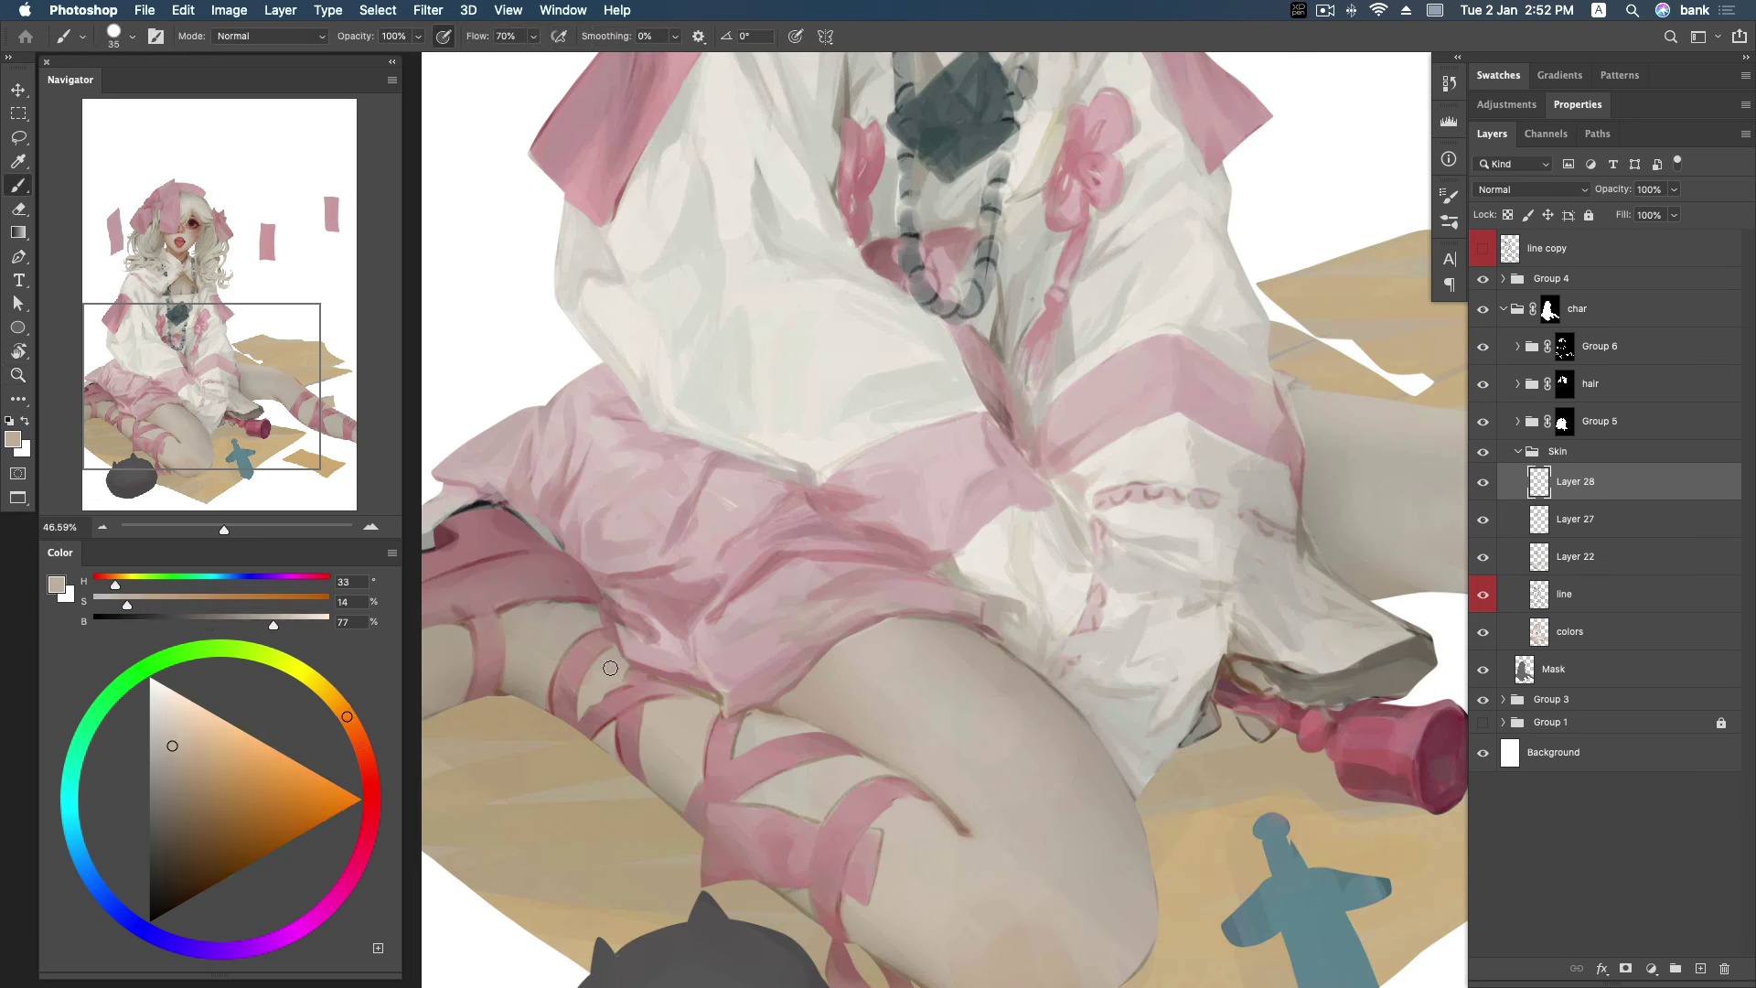
pyautogui.click(168, 764)
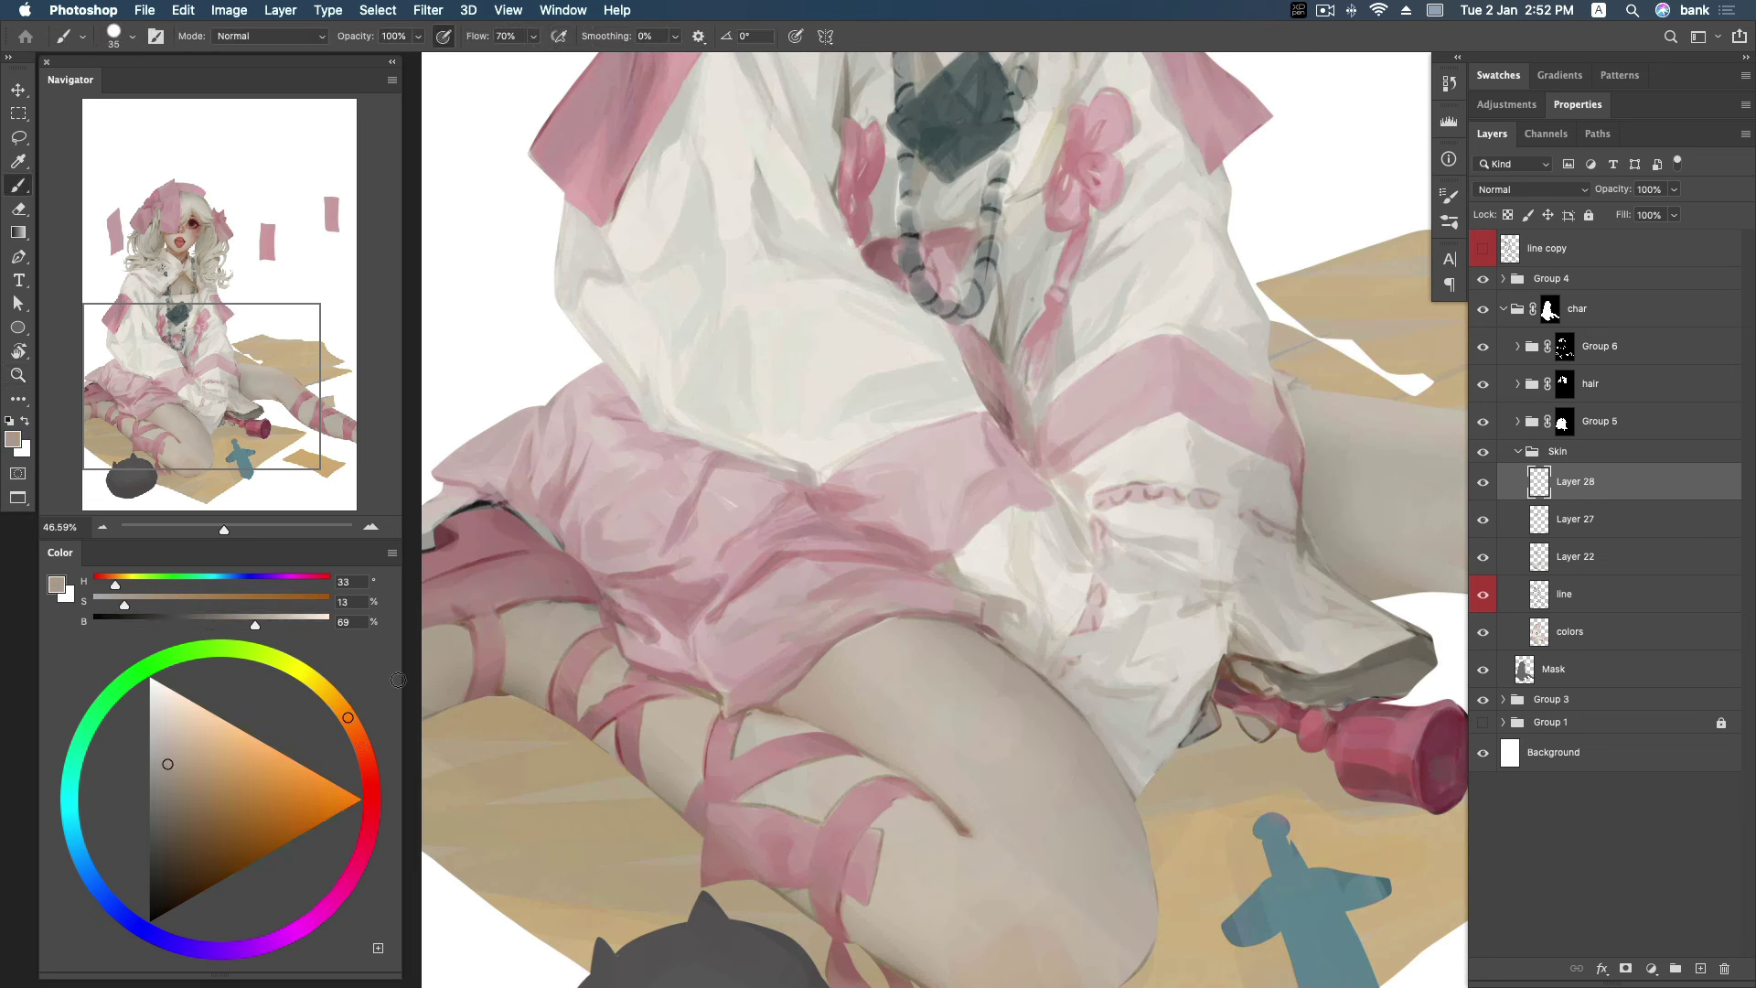
pyautogui.click(185, 792)
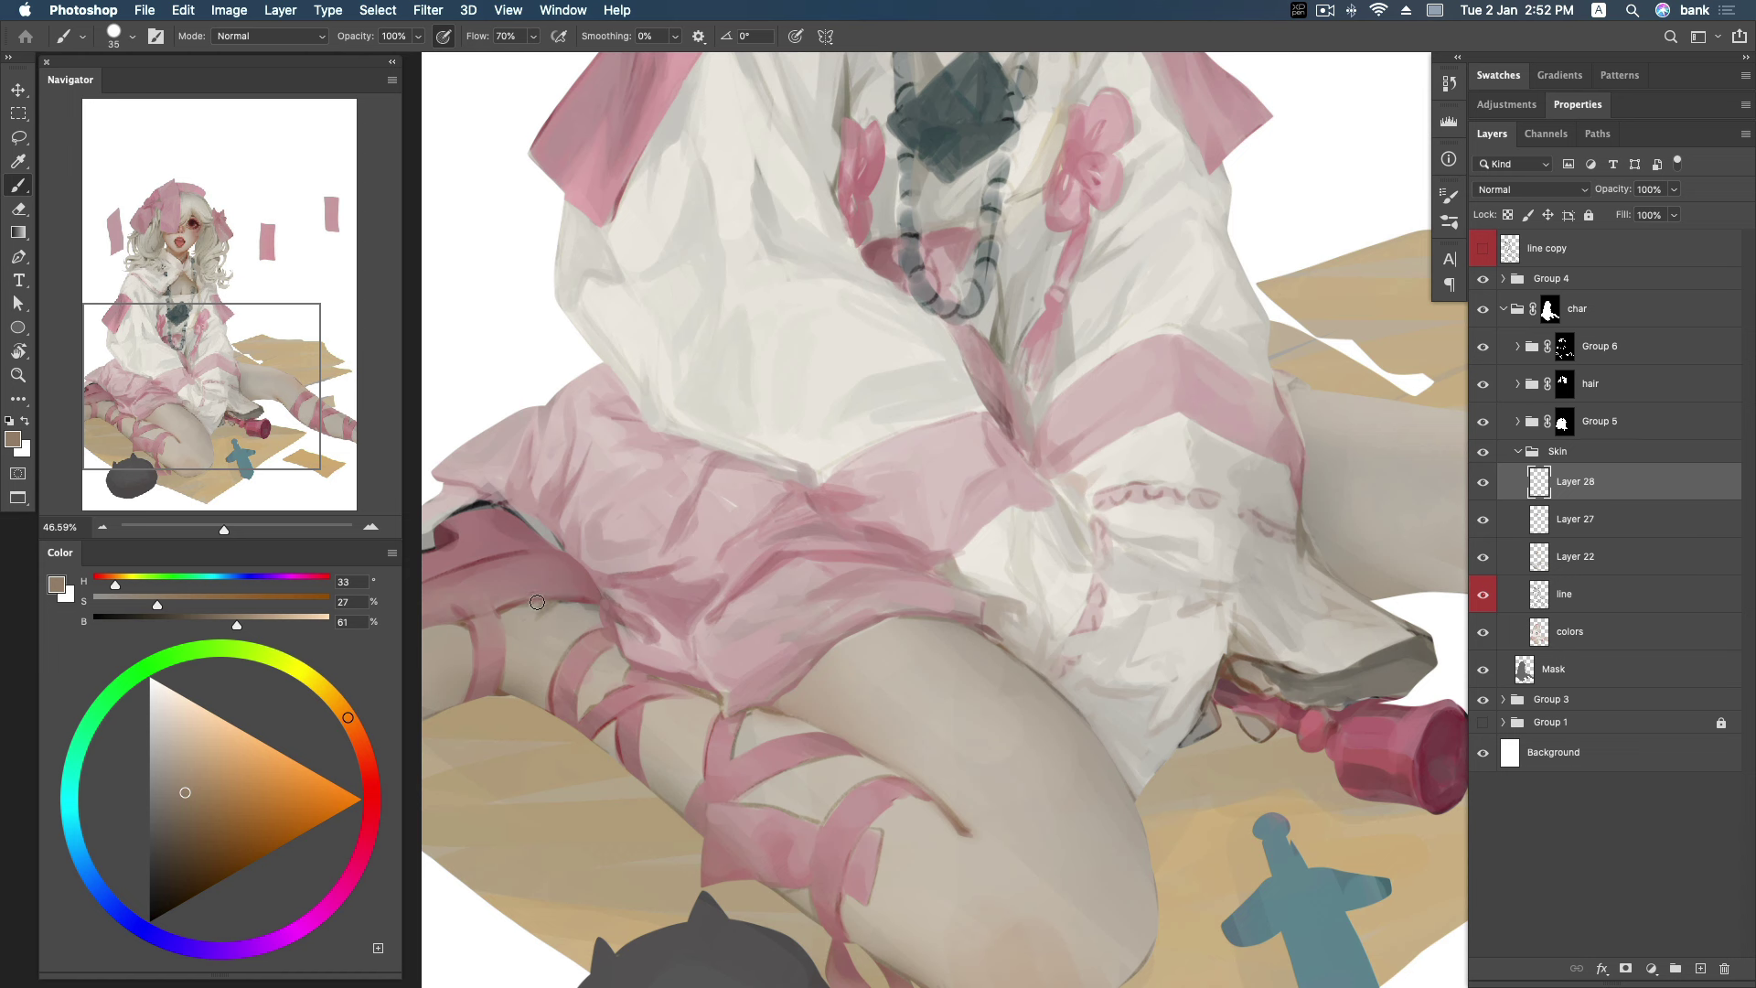
pyautogui.press('z')
pyautogui.moveTo(979, 609); pyautogui.dragTo(988, 615)
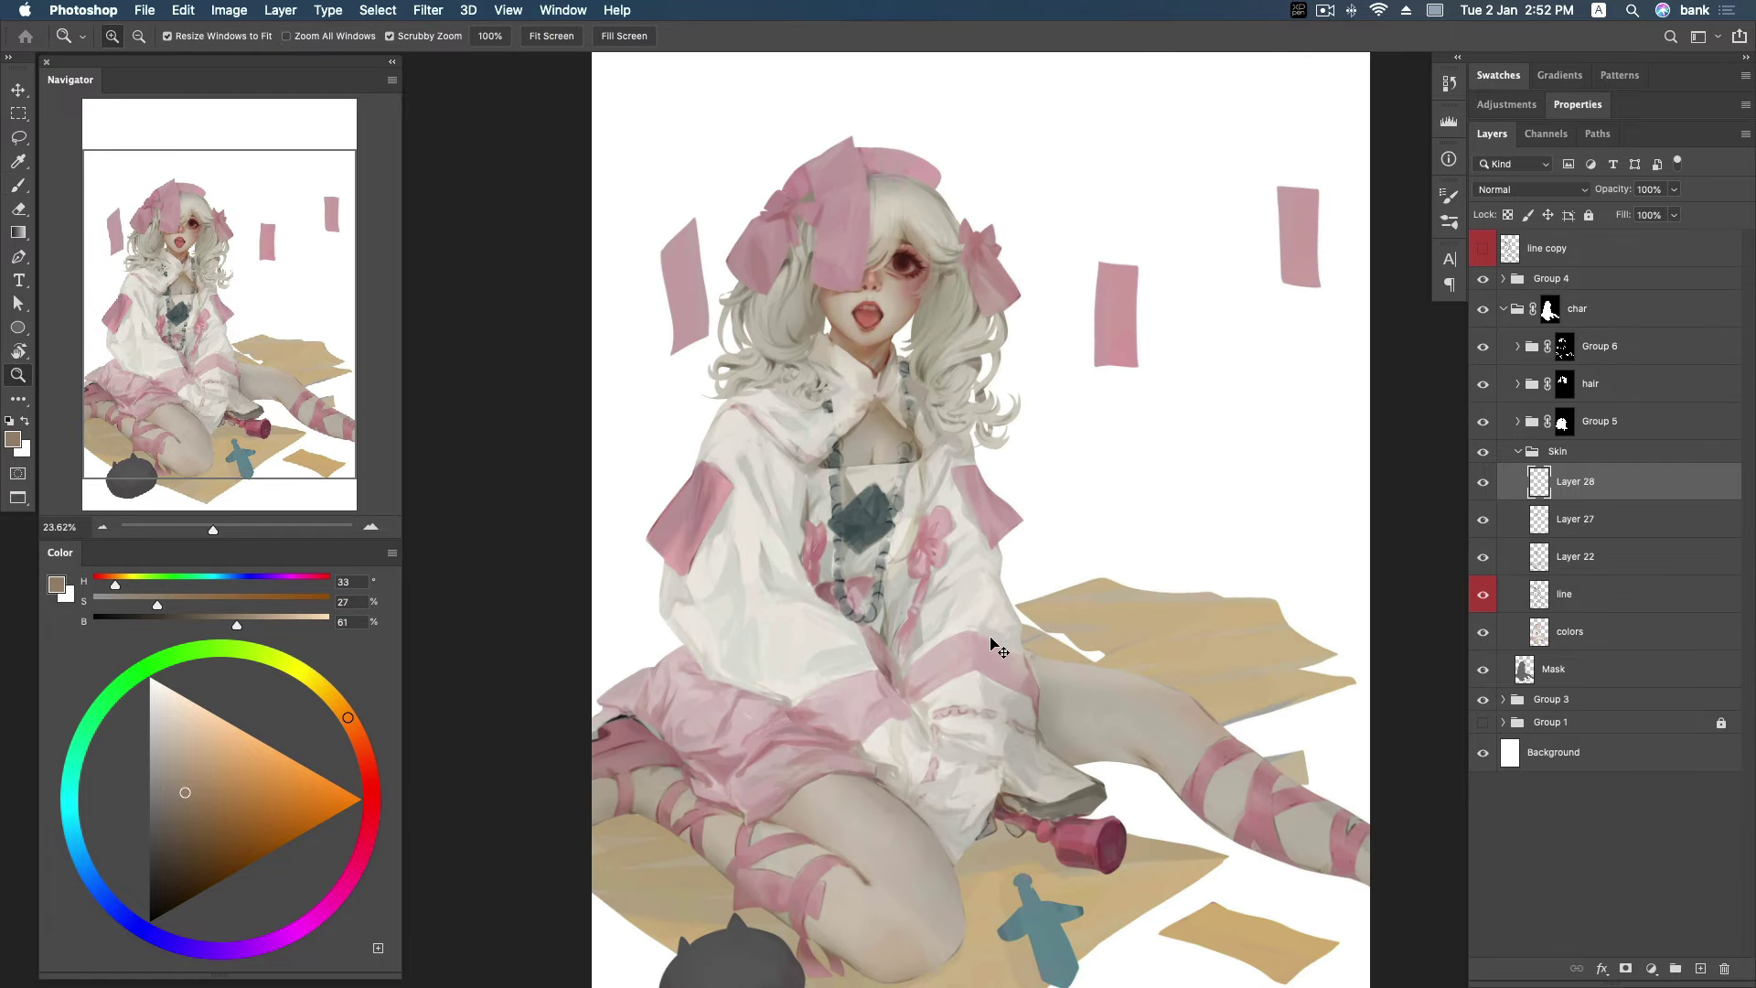